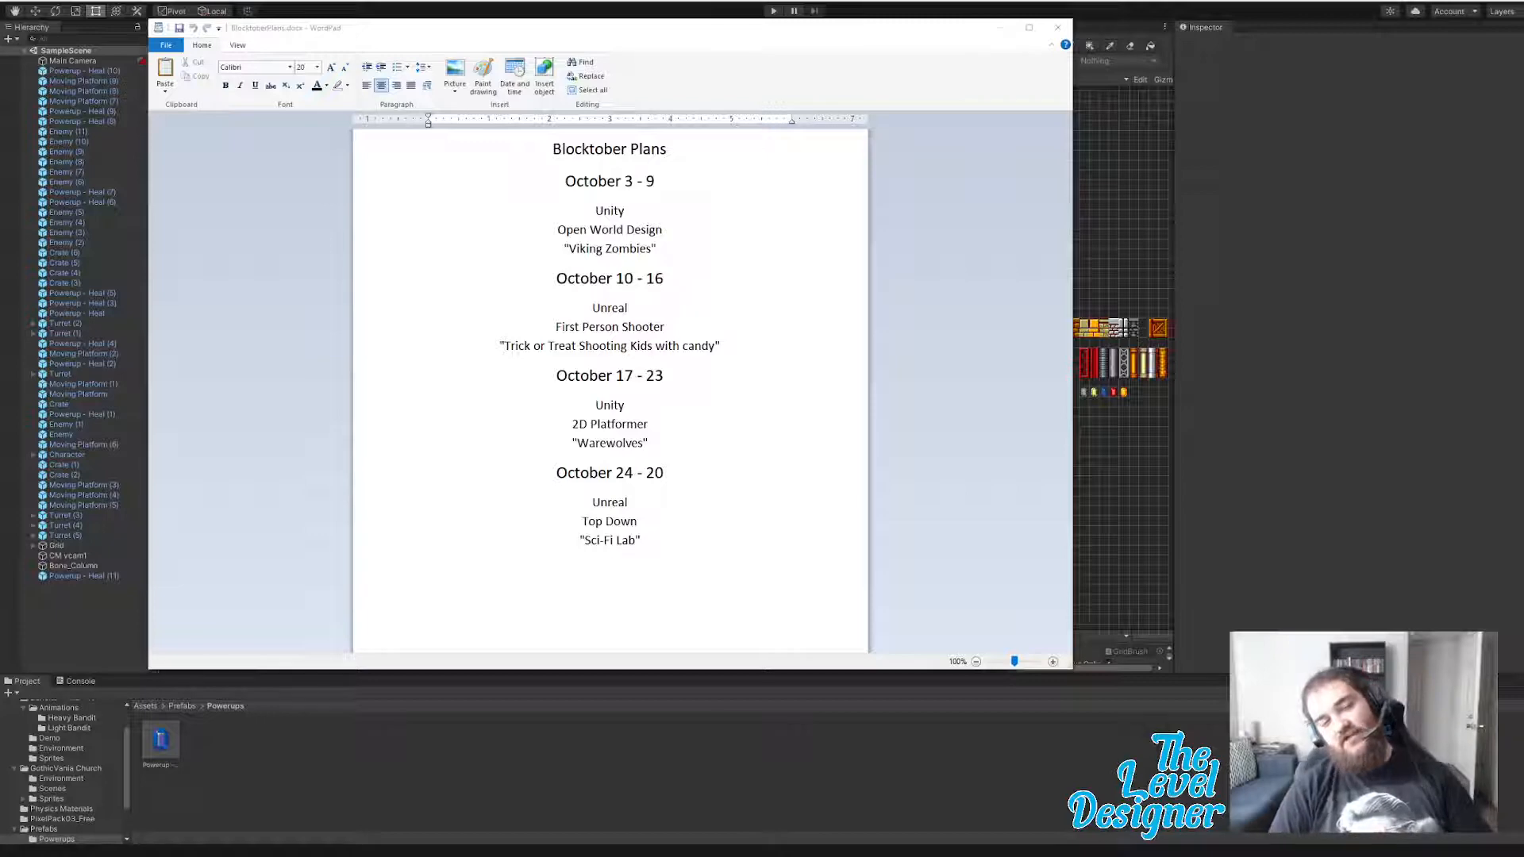
- Switch to the level scene in Unity and examine the upper stone platforms and the adjoining purple tower
{"action": "left_click", "coordinate": [1267, 4]}
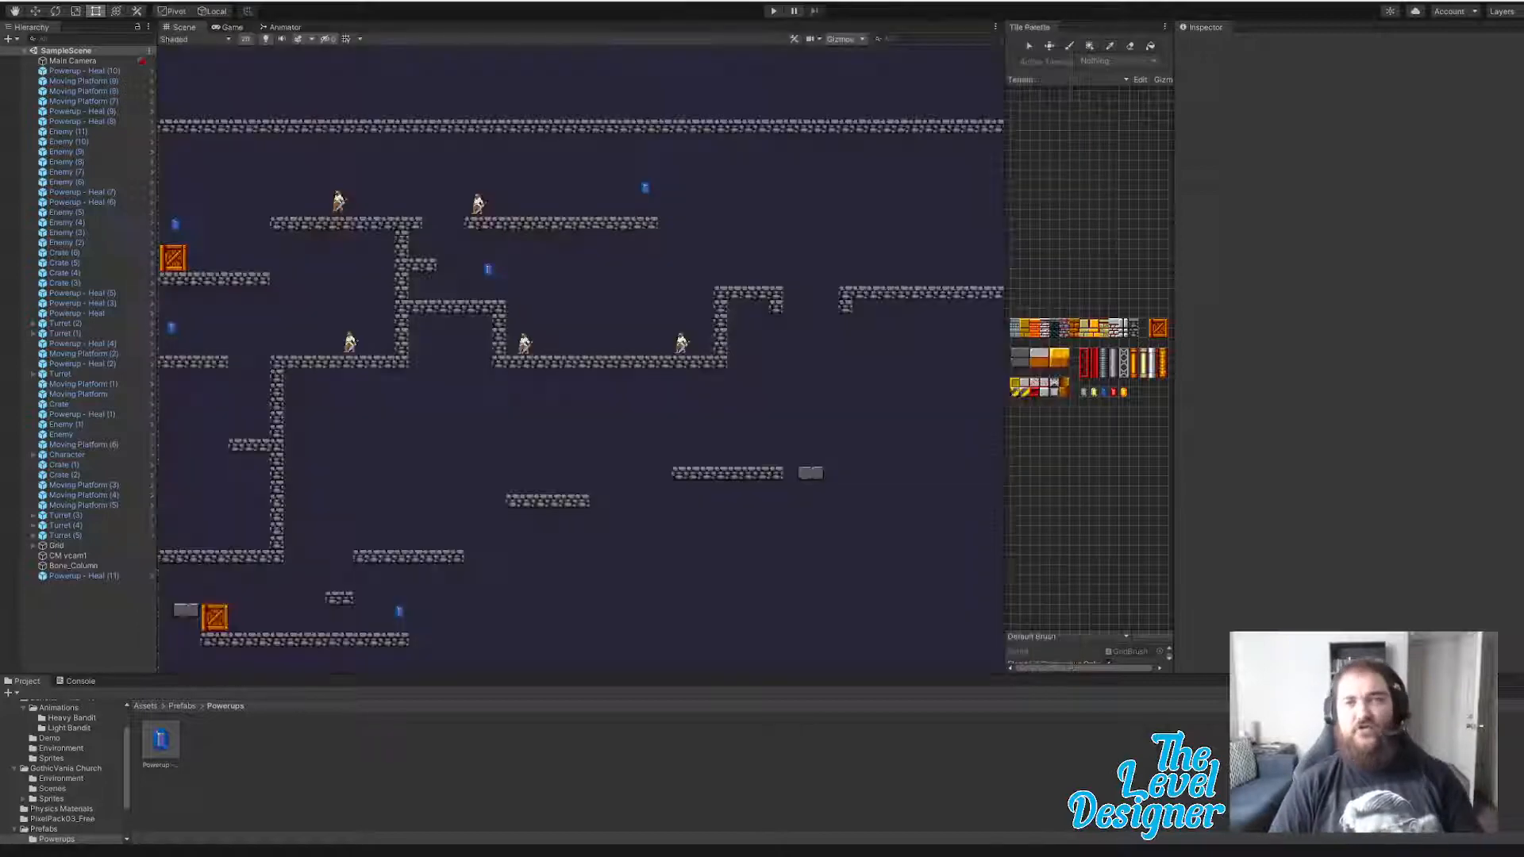
{"action": "middle_click_drag", "start_coordinate": [598, 421], "coordinate": [796, 415]}
{"action": "scroll", "coordinate": [867, 391], "scroll_direction": "down", "scroll_amount": 2}
{"action": "scroll", "coordinate": [867, 391], "scroll_direction": "down", "scroll_amount": 1}
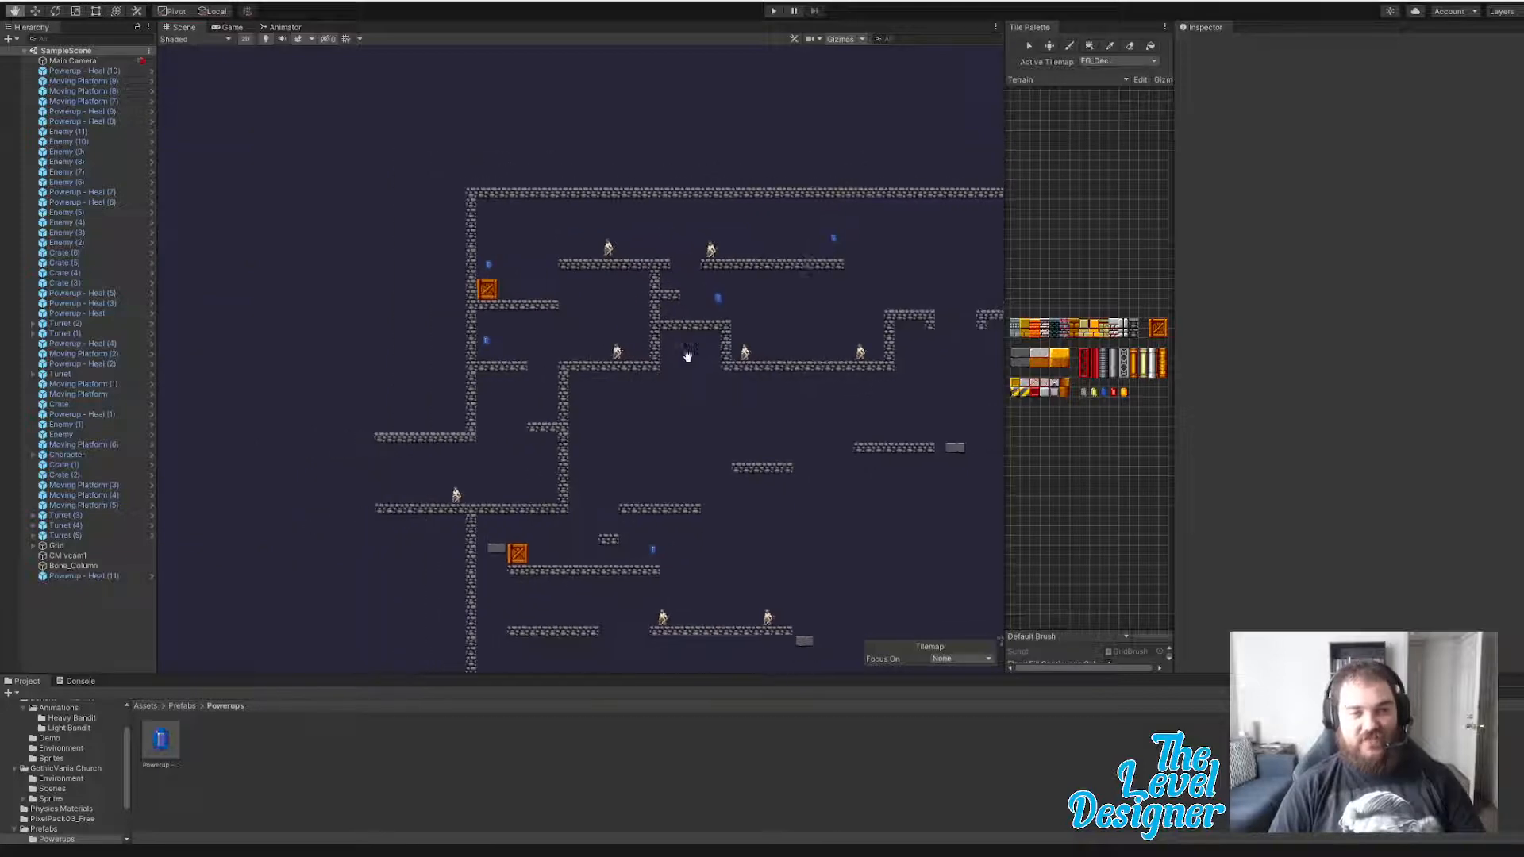
{"action": "mouse_move", "coordinate": [687, 350]}
{"action": "middle_mouse_down"}
{"action": "mouse_move", "coordinate": [486, 364]}
{"action": "mouse_move", "coordinate": [658, 350]}
{"action": "middle_mouse_up"}
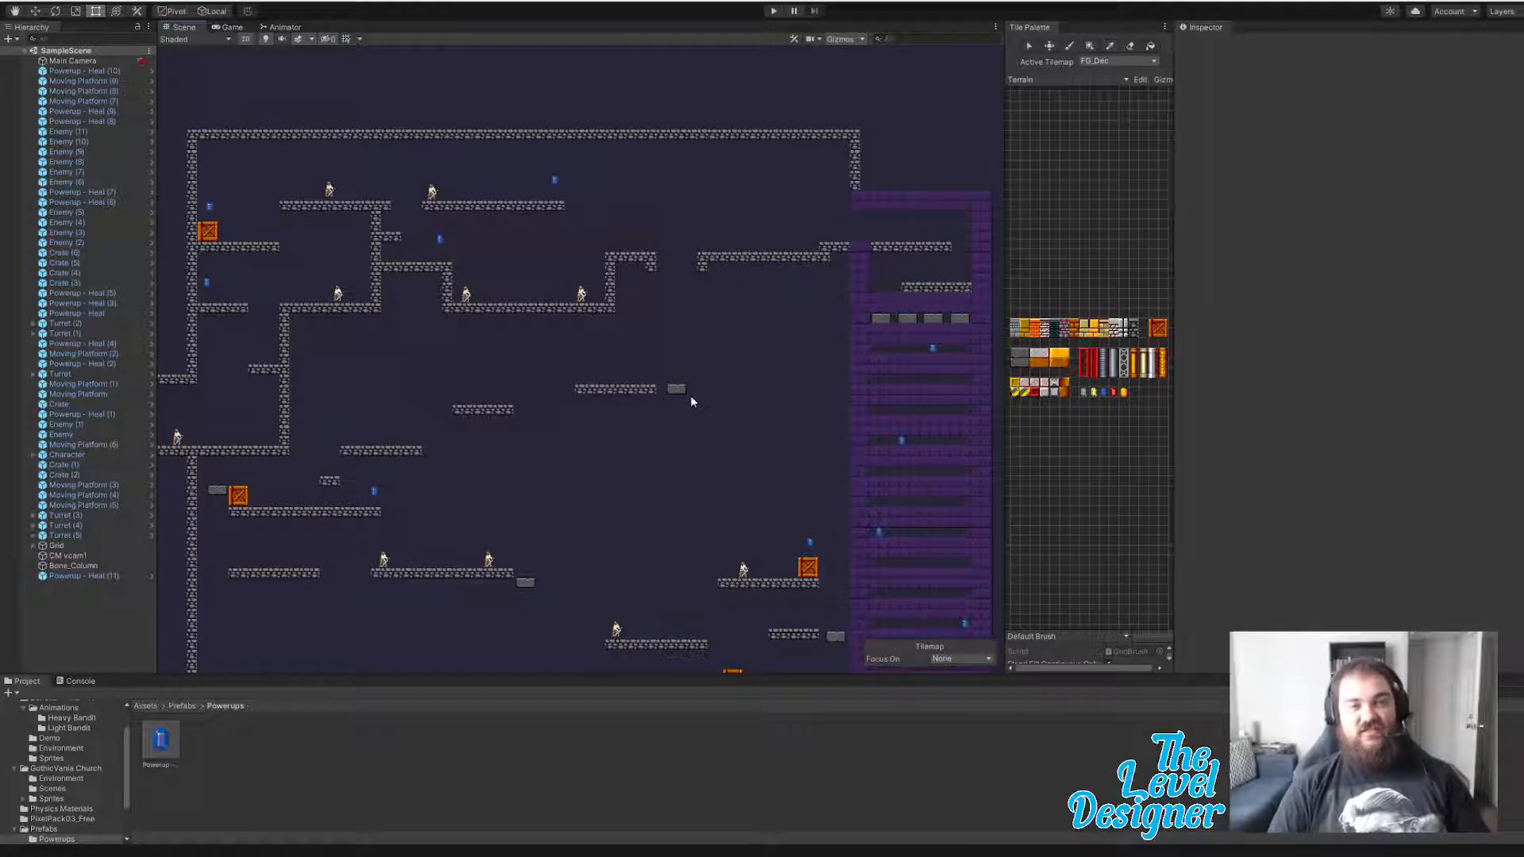
{"action": "middle_click_drag", "start_coordinate": [616, 537], "coordinate": [704, 353]}
{"action": "middle_click_drag", "start_coordinate": [727, 238], "coordinate": [639, 395]}
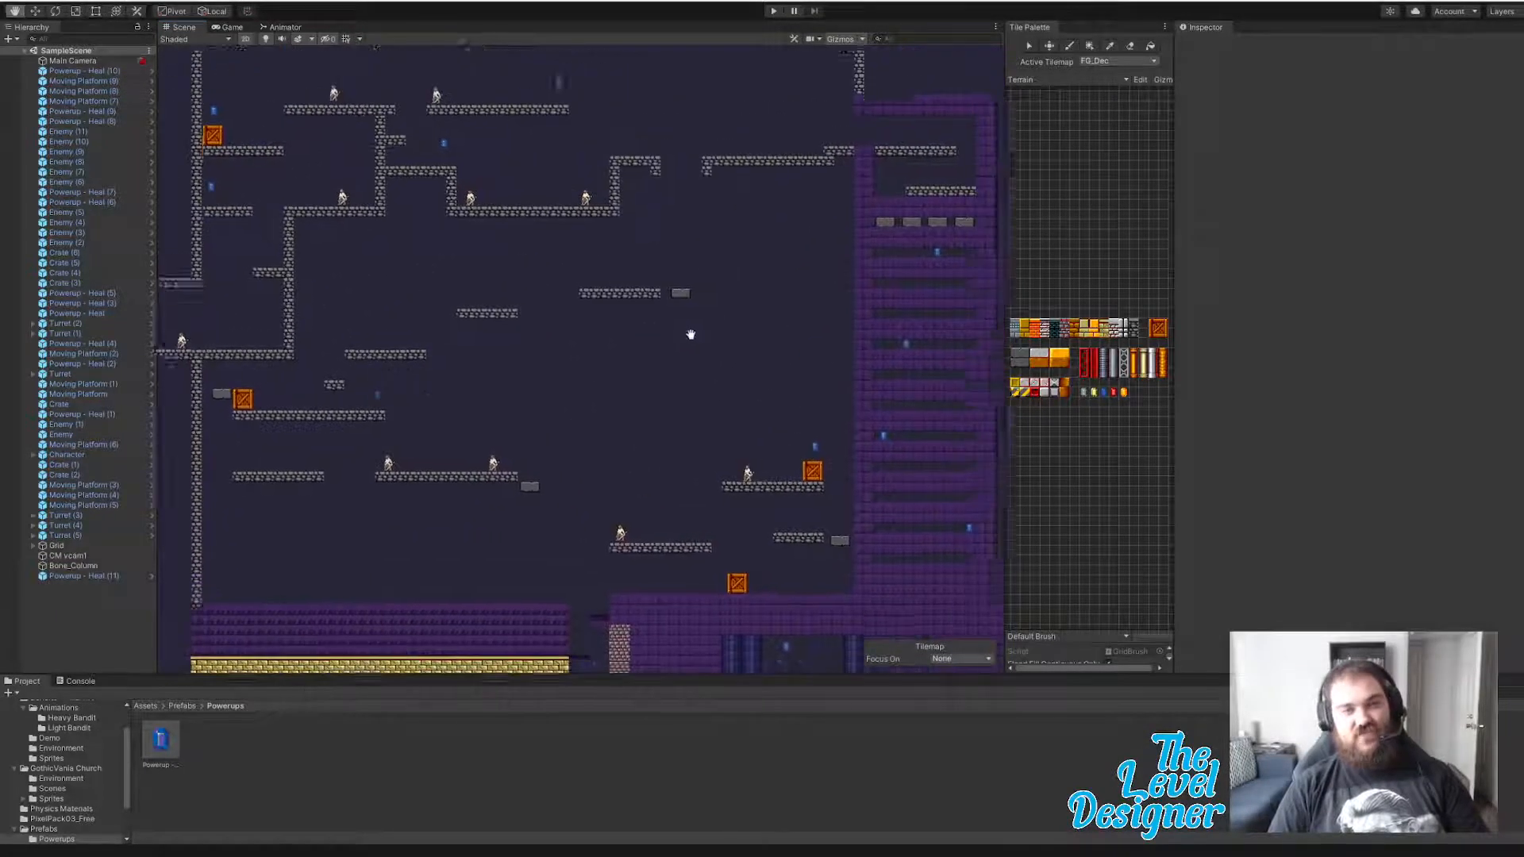
{"action": "middle_click_drag", "start_coordinate": [422, 373], "coordinate": [591, 413]}
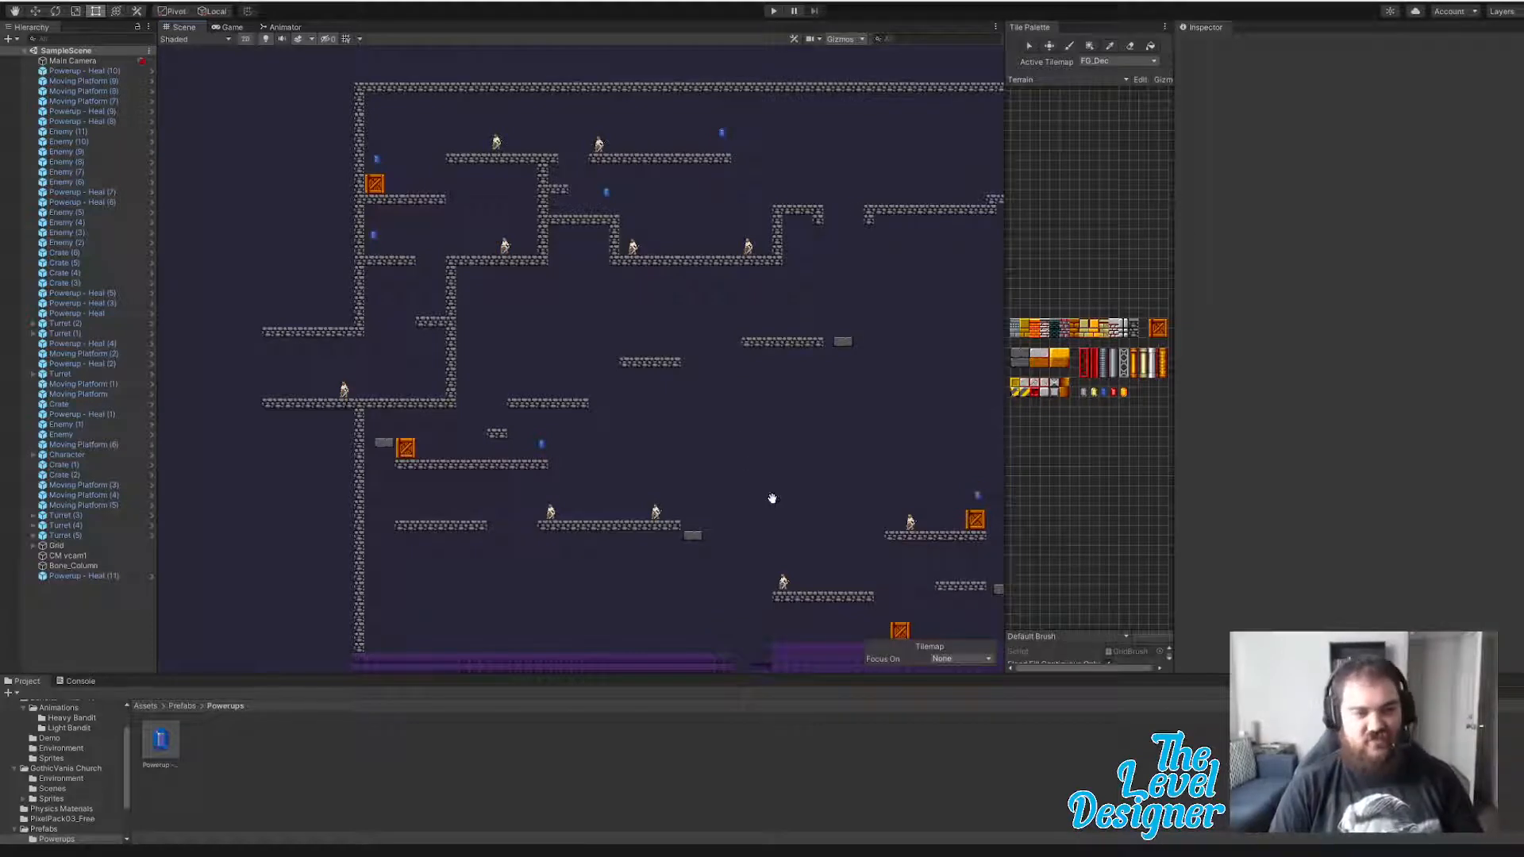
{"action": "middle_click_drag", "start_coordinate": [772, 499], "coordinate": [715, 446]}
{"action": "middle_click_drag", "start_coordinate": [790, 483], "coordinate": [742, 431]}
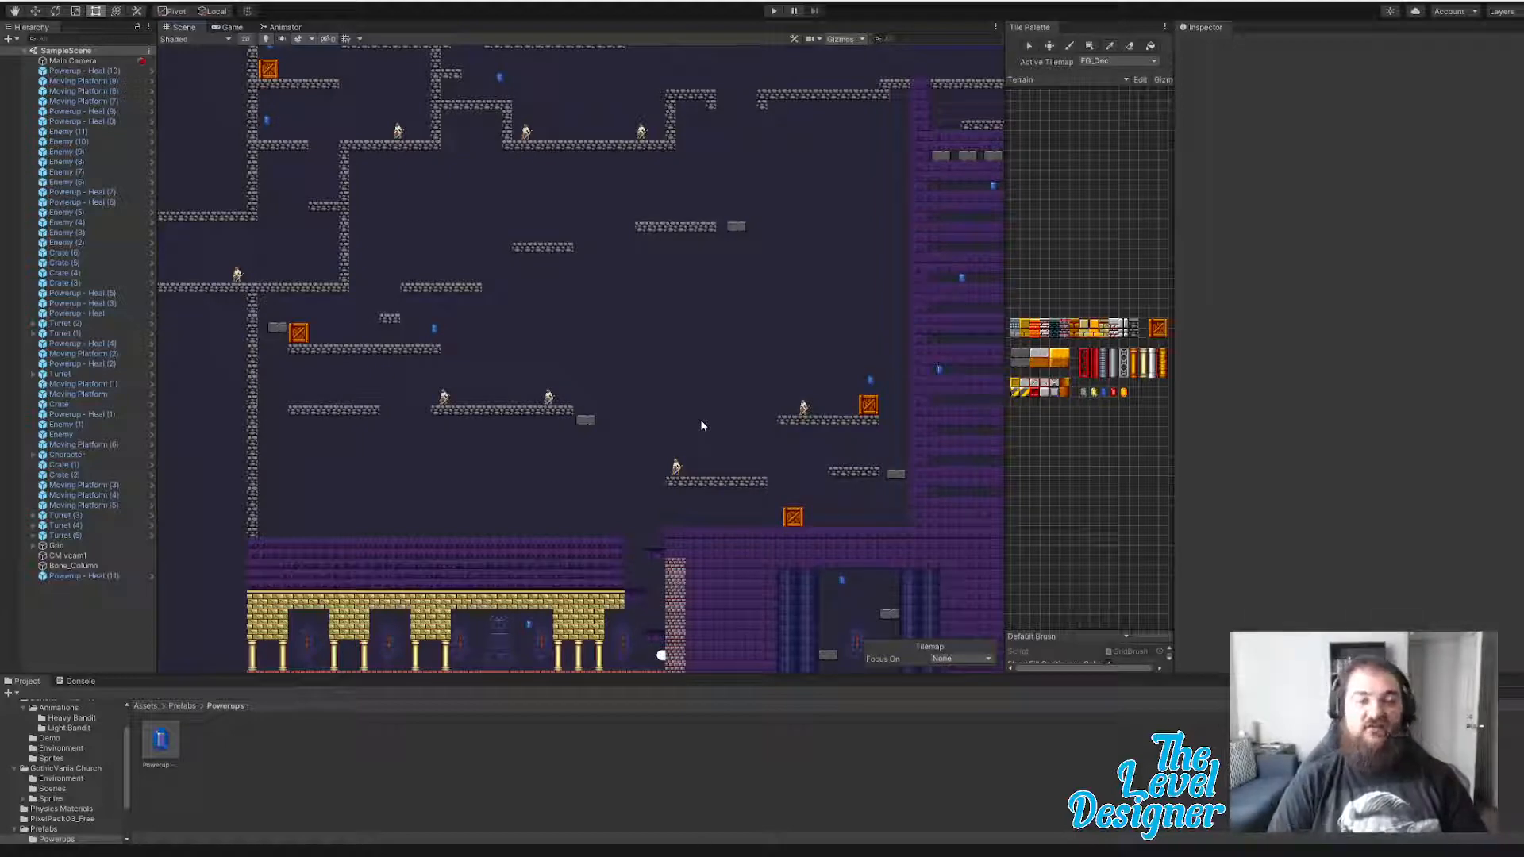
- Examine the yellow-brick hall and the lower level areas around it
{"action": "middle_click_drag", "start_coordinate": [627, 459], "coordinate": [559, 273]}
{"action": "middle_click_drag", "start_coordinate": [507, 401], "coordinate": [715, 450]}
{"action": "middle_click_drag", "start_coordinate": [638, 329], "coordinate": [569, 198]}
{"action": "middle_click_drag", "start_coordinate": [472, 532], "coordinate": [511, 386]}
{"action": "middle_click_drag", "start_coordinate": [408, 412], "coordinate": [611, 415]}
{"action": "middle_click_drag", "start_coordinate": [465, 393], "coordinate": [626, 405]}
{"action": "middle_click_drag", "start_coordinate": [510, 396], "coordinate": [503, 453]}
{"action": "middle_click_drag", "start_coordinate": [726, 367], "coordinate": [659, 431]}
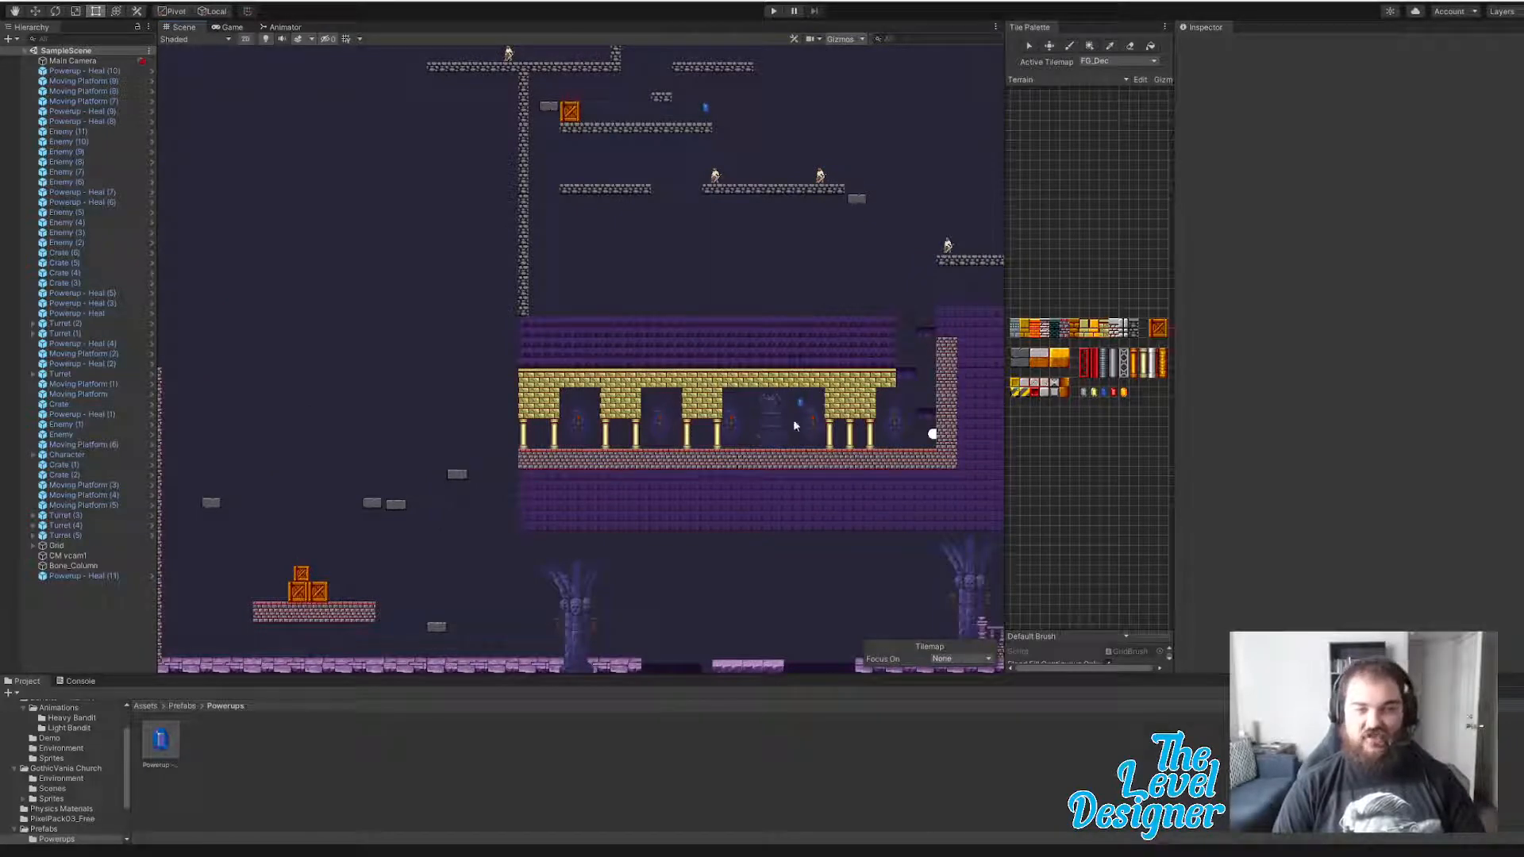
{"action": "middle_click_drag", "start_coordinate": [861, 425], "coordinate": [730, 409]}
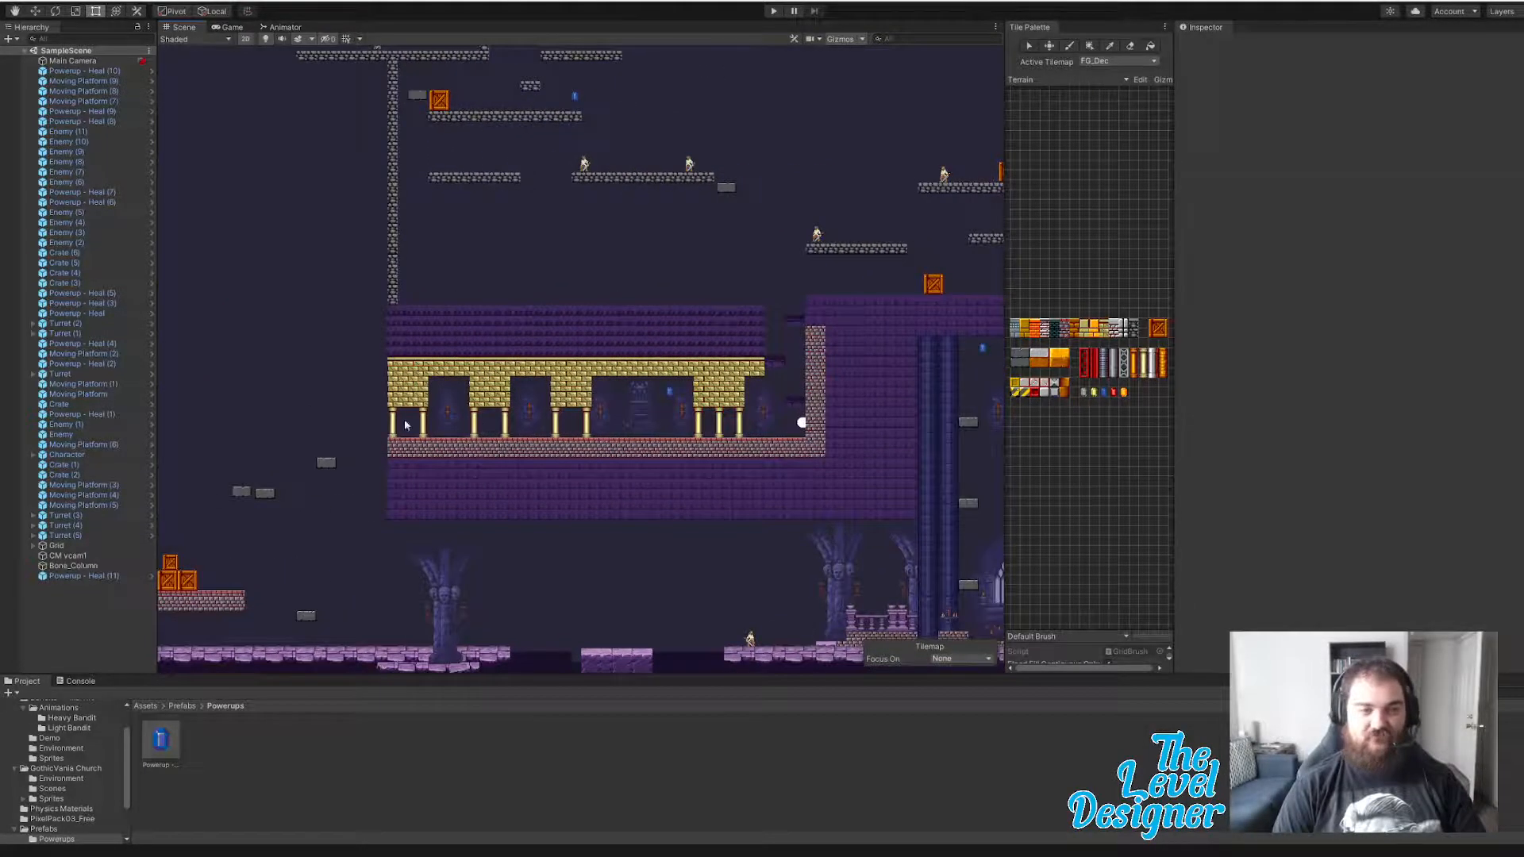
{"action": "scroll", "coordinate": [400, 431], "scroll_direction": "up", "scroll_amount": 5}
{"action": "scroll", "coordinate": [399, 431], "scroll_direction": "up", "scroll_amount": 2}
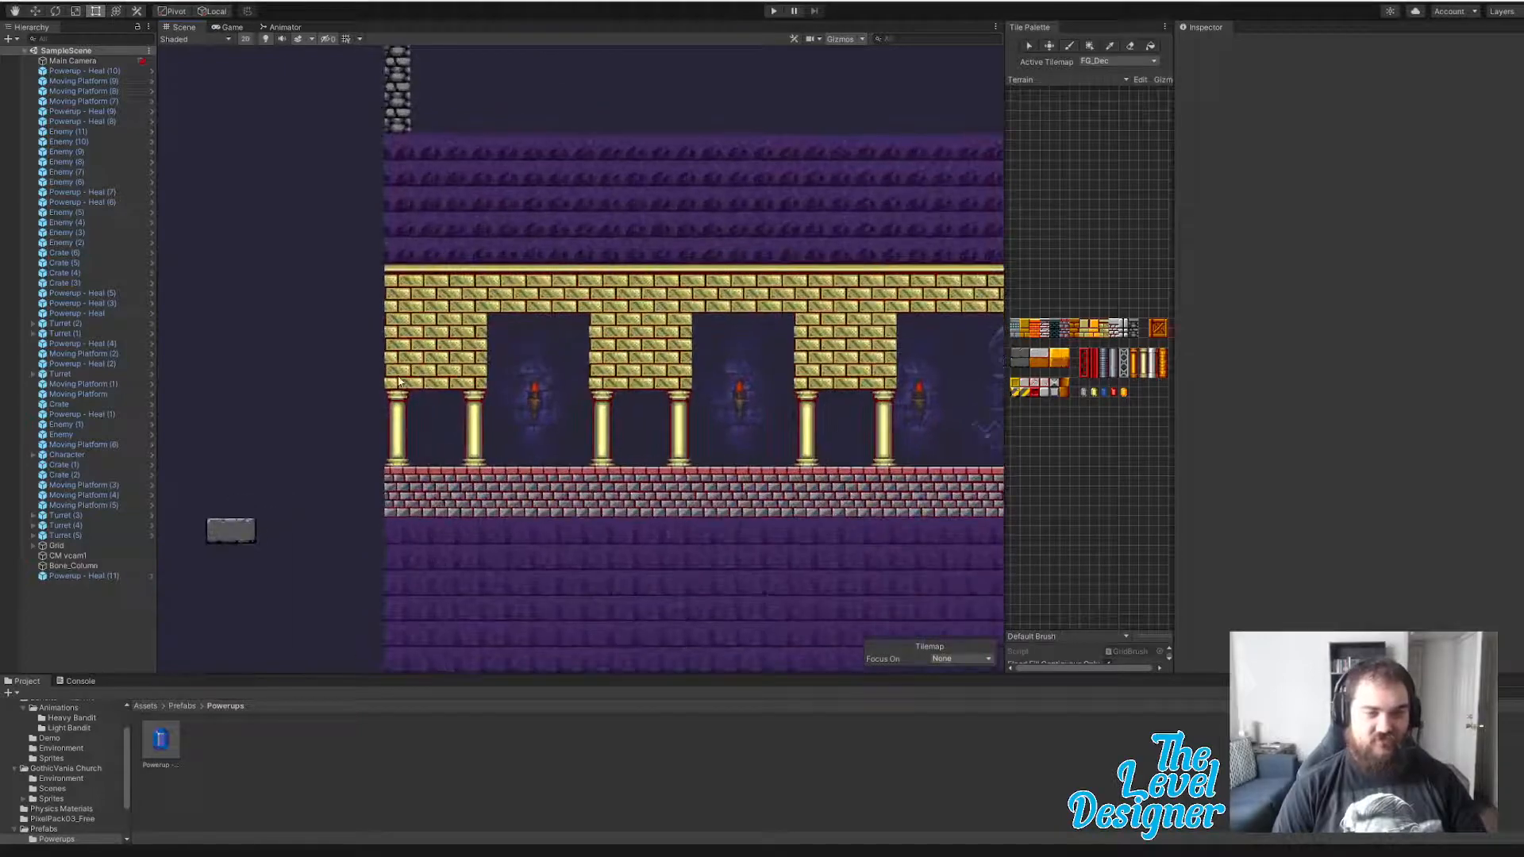
{"action": "scroll", "coordinate": [508, 548], "scroll_direction": "down", "scroll_amount": 6}
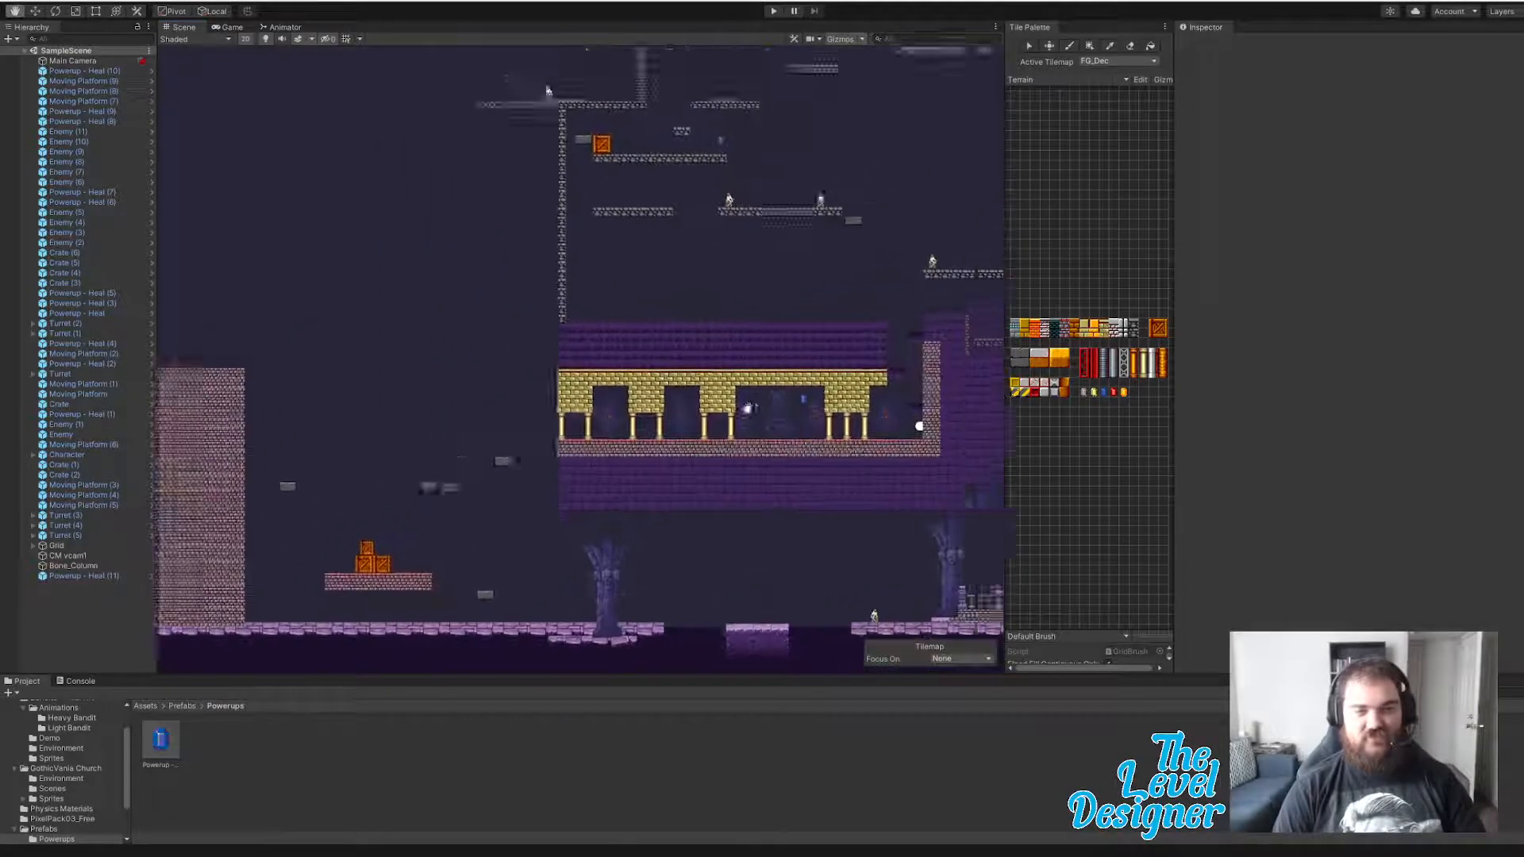
{"action": "middle_click_drag", "start_coordinate": [731, 470], "coordinate": [572, 394]}
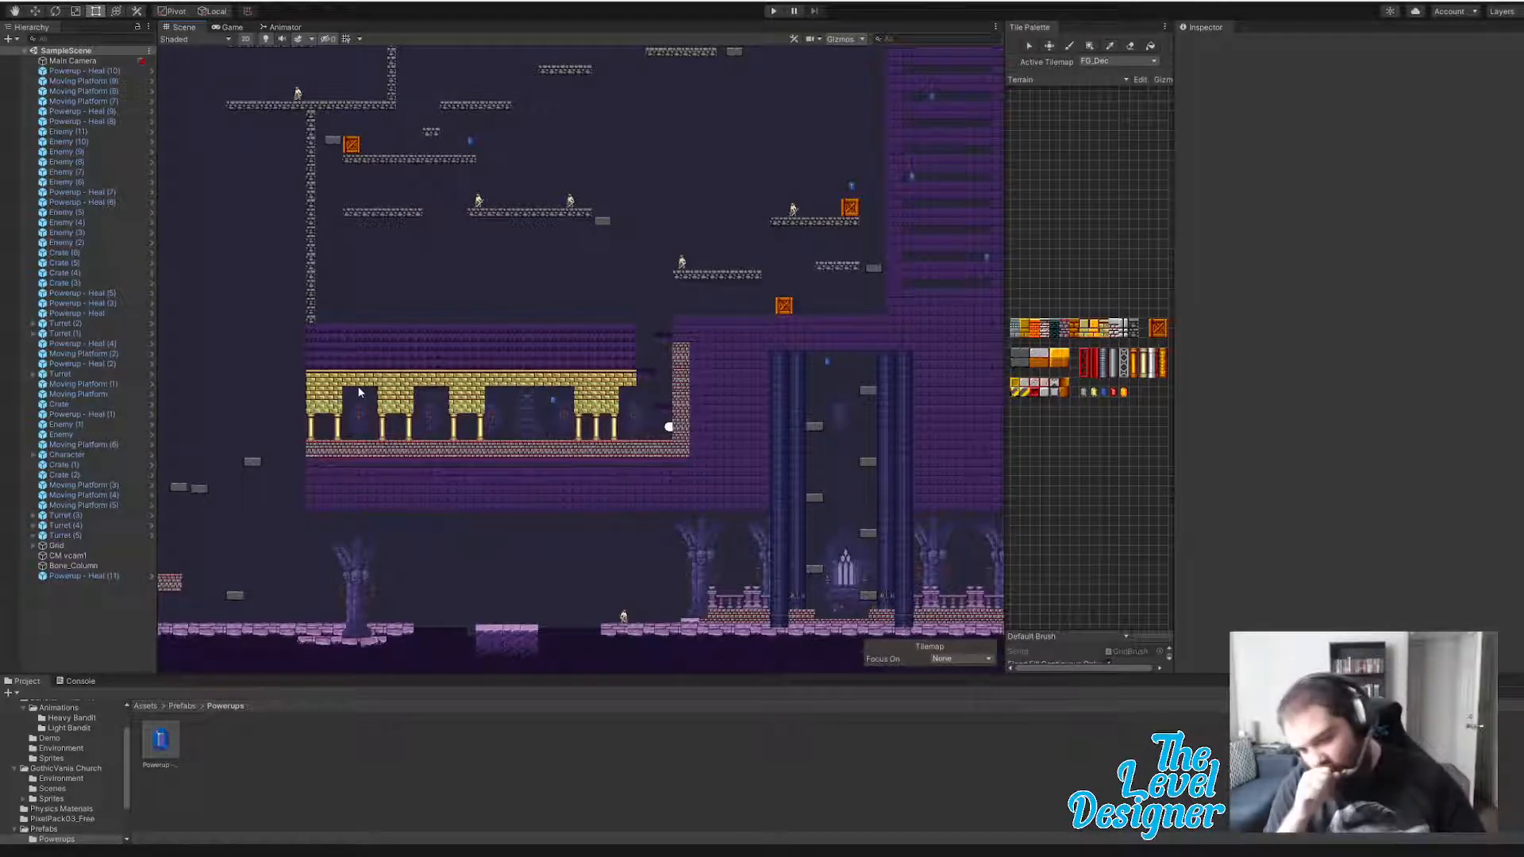
- Review the upper stone platform maze and how its routes connect across the level
{"action": "middle_click_drag", "start_coordinate": [648, 294], "coordinate": [640, 492]}
{"action": "middle_click_drag", "start_coordinate": [559, 450], "coordinate": [610, 431]}
{"action": "scroll", "coordinate": [687, 403], "scroll_direction": "up", "scroll_amount": 5}
{"action": "mouse_move", "coordinate": [706, 391]}
{"action": "middle_mouse_down"}
{"action": "mouse_move", "coordinate": [650, 404]}
{"action": "mouse_move", "coordinate": [717, 386]}
{"action": "middle_mouse_up"}
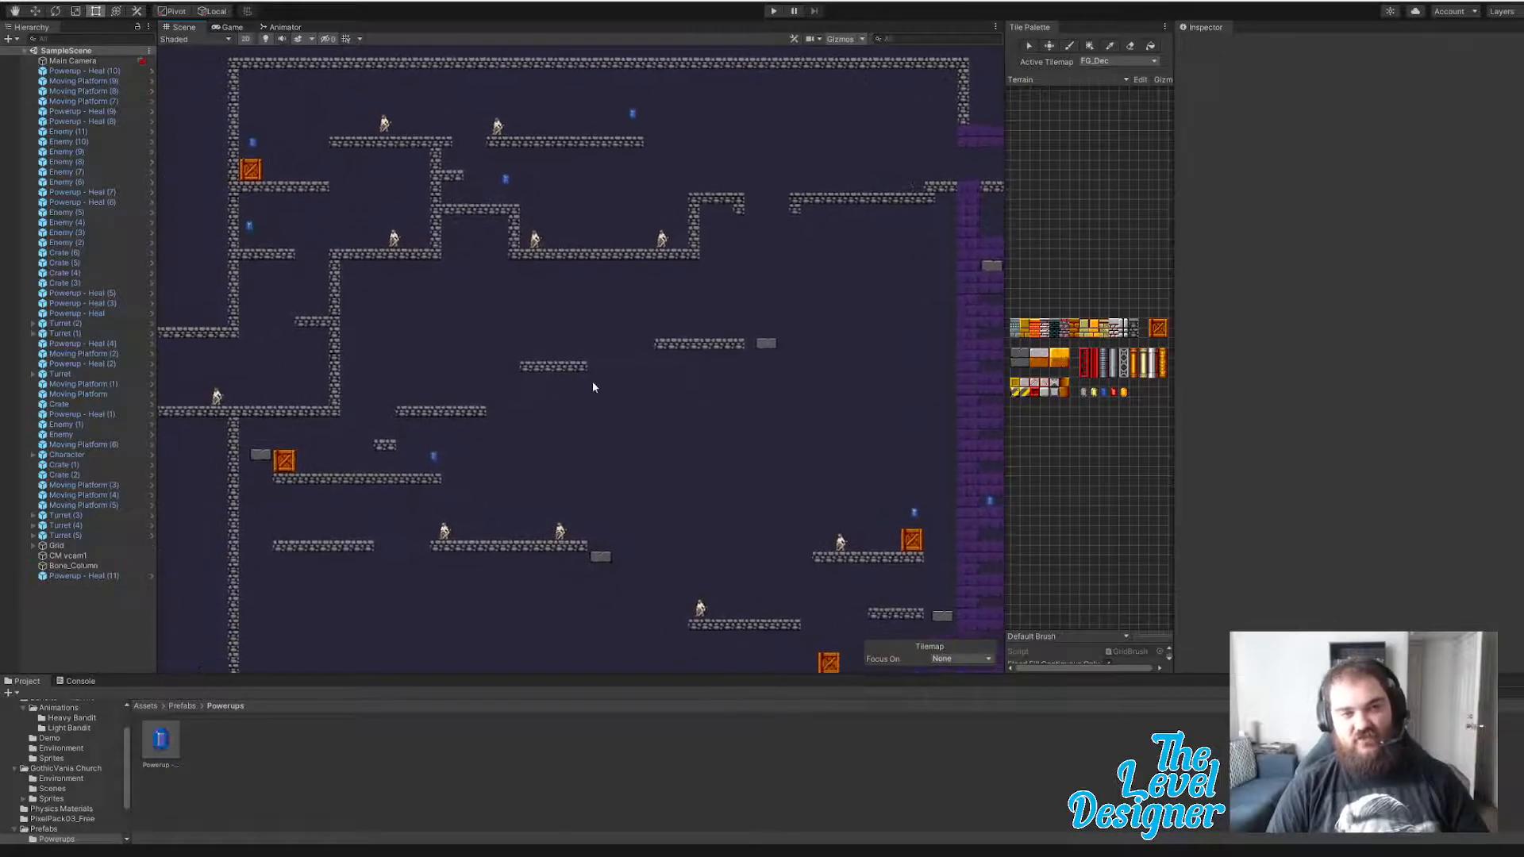
{"action": "middle_click_drag", "start_coordinate": [586, 378], "coordinate": [762, 361]}
{"action": "middle_click_drag", "start_coordinate": [625, 368], "coordinate": [512, 371]}
{"action": "scroll", "coordinate": [683, 384], "scroll_direction": "down", "scroll_amount": 4}
{"action": "scroll", "coordinate": [608, 404], "scroll_direction": "up", "scroll_amount": 1}
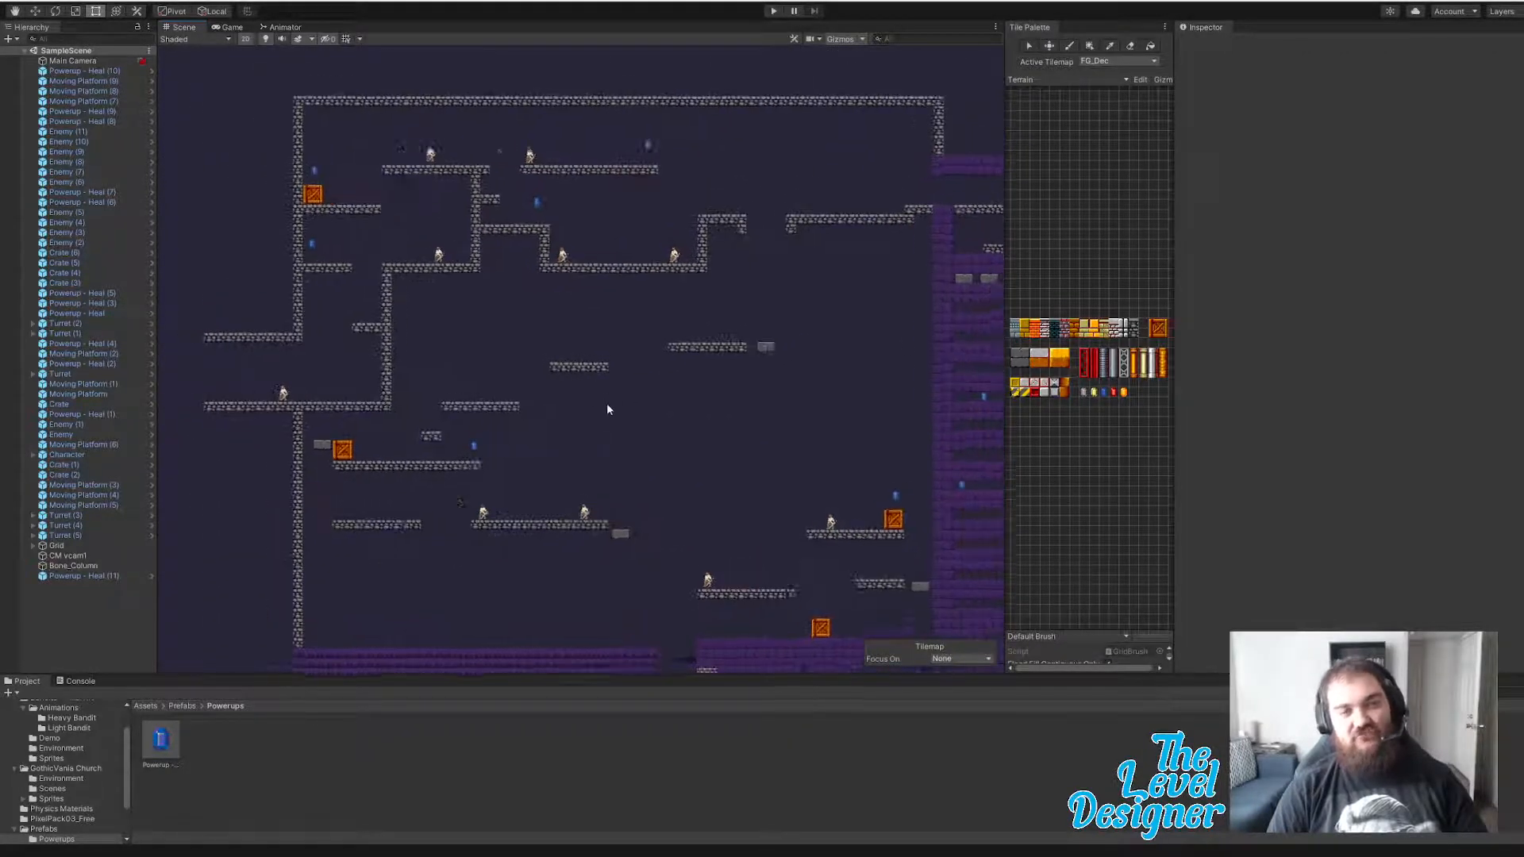
{"action": "middle_click_drag", "start_coordinate": [607, 405], "coordinate": [500, 393]}
{"action": "middle_click_drag", "start_coordinate": [403, 401], "coordinate": [579, 388]}
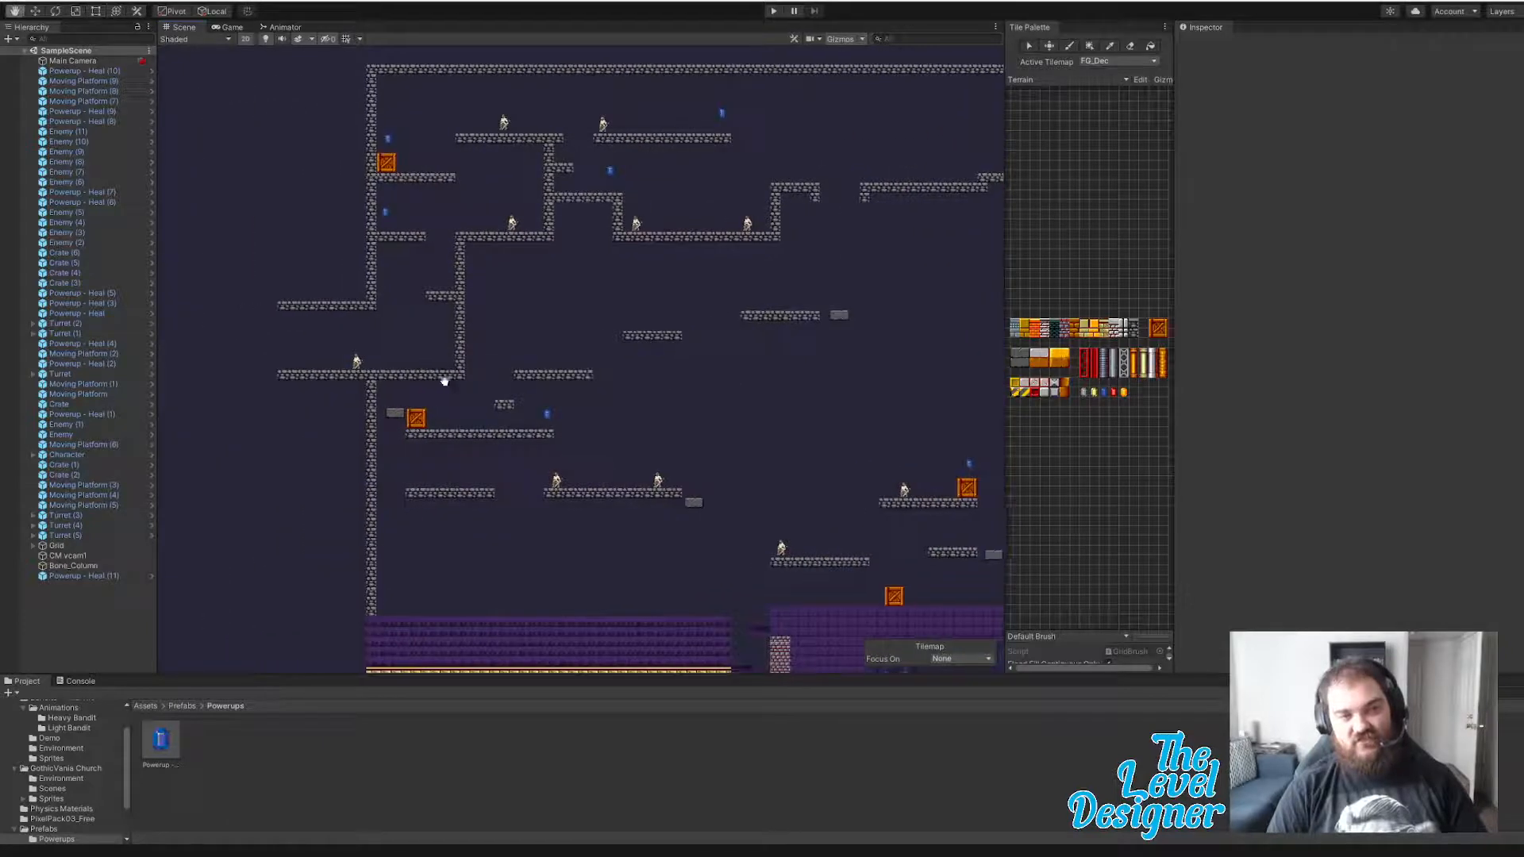
- Inspect the corridor opening in the maze's outer wall and the rooms around it up close
{"action": "mouse_move", "coordinate": [252, 395]}
{"action": "middle_mouse_down"}
{"action": "mouse_move", "coordinate": [542, 366]}
{"action": "mouse_move", "coordinate": [718, 384]}
{"action": "mouse_move", "coordinate": [852, 361]}
{"action": "mouse_move", "coordinate": [455, 466]}
{"action": "middle_mouse_up"}
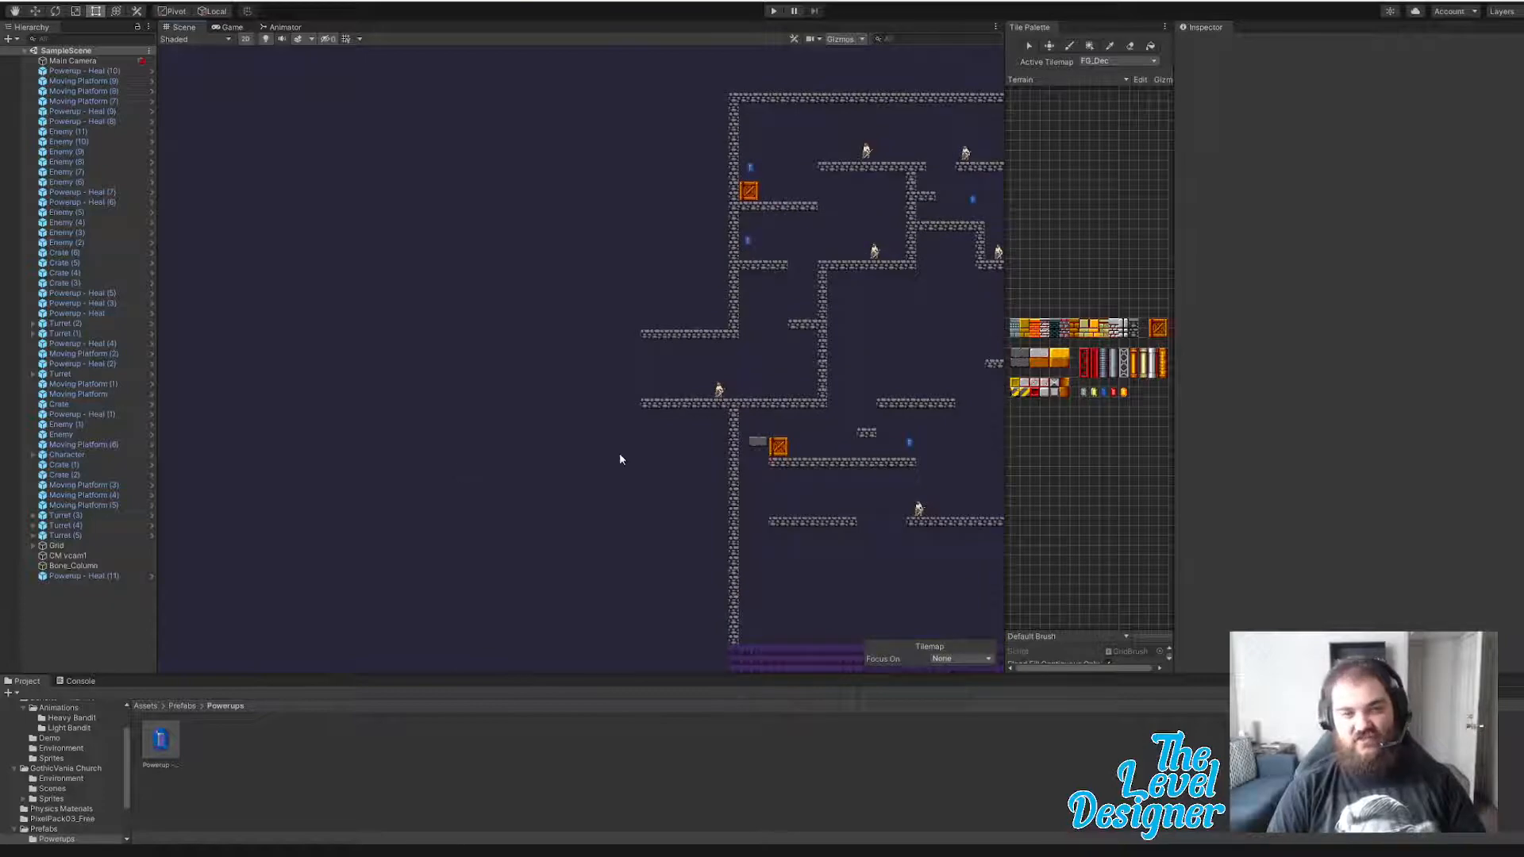
{"action": "scroll", "coordinate": [687, 423], "scroll_direction": "up", "scroll_amount": 5}
{"action": "middle_click_drag", "start_coordinate": [688, 422], "coordinate": [386, 778]}
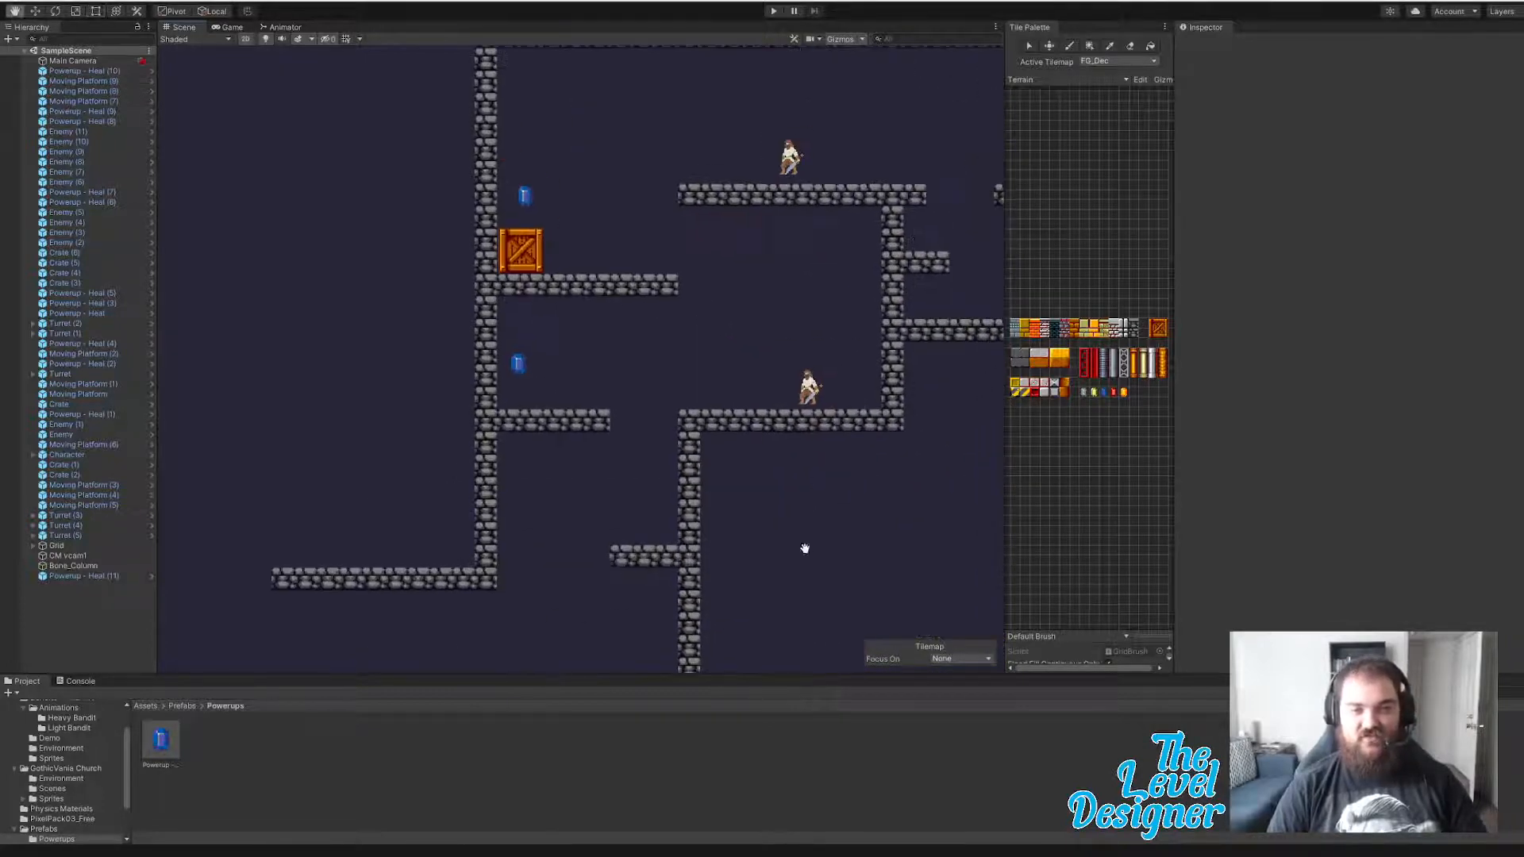
{"action": "middle_click_drag", "start_coordinate": [807, 545], "coordinate": [623, 458]}
{"action": "mouse_move", "coordinate": [776, 489]}
{"action": "middle_mouse_down"}
{"action": "mouse_move", "coordinate": [401, 558]}
{"action": "mouse_move", "coordinate": [422, 626]}
{"action": "mouse_move", "coordinate": [610, 635]}
{"action": "middle_mouse_up"}
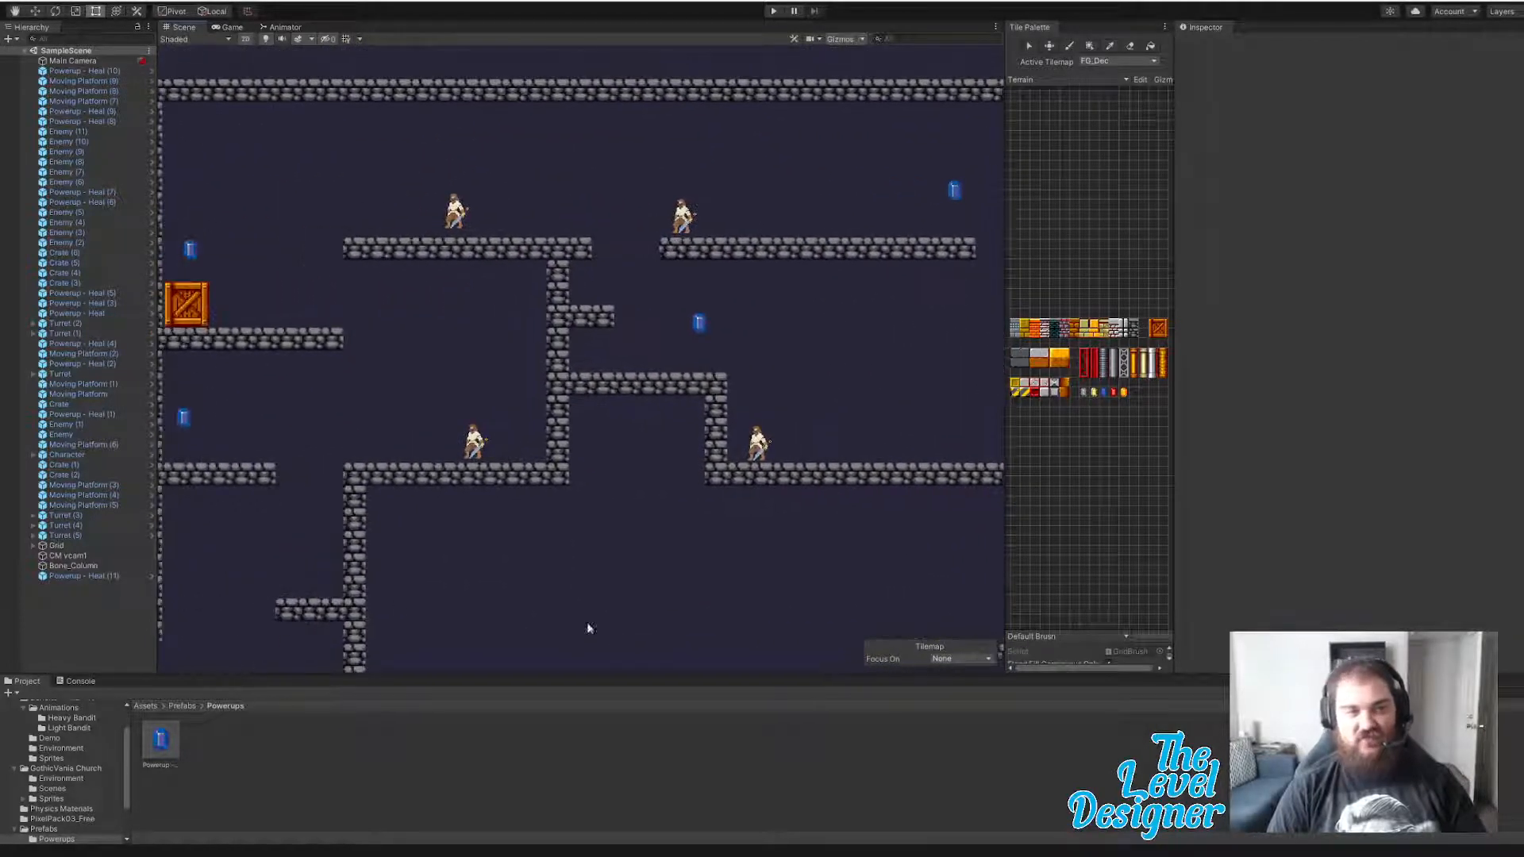
{"action": "mouse_move", "coordinate": [385, 604]}
{"action": "middle_mouse_down"}
{"action": "mouse_move", "coordinate": [656, 499]}
{"action": "mouse_move", "coordinate": [755, 405]}
{"action": "middle_mouse_up"}
{"action": "middle_click_drag", "start_coordinate": [282, 647], "coordinate": [554, 538]}
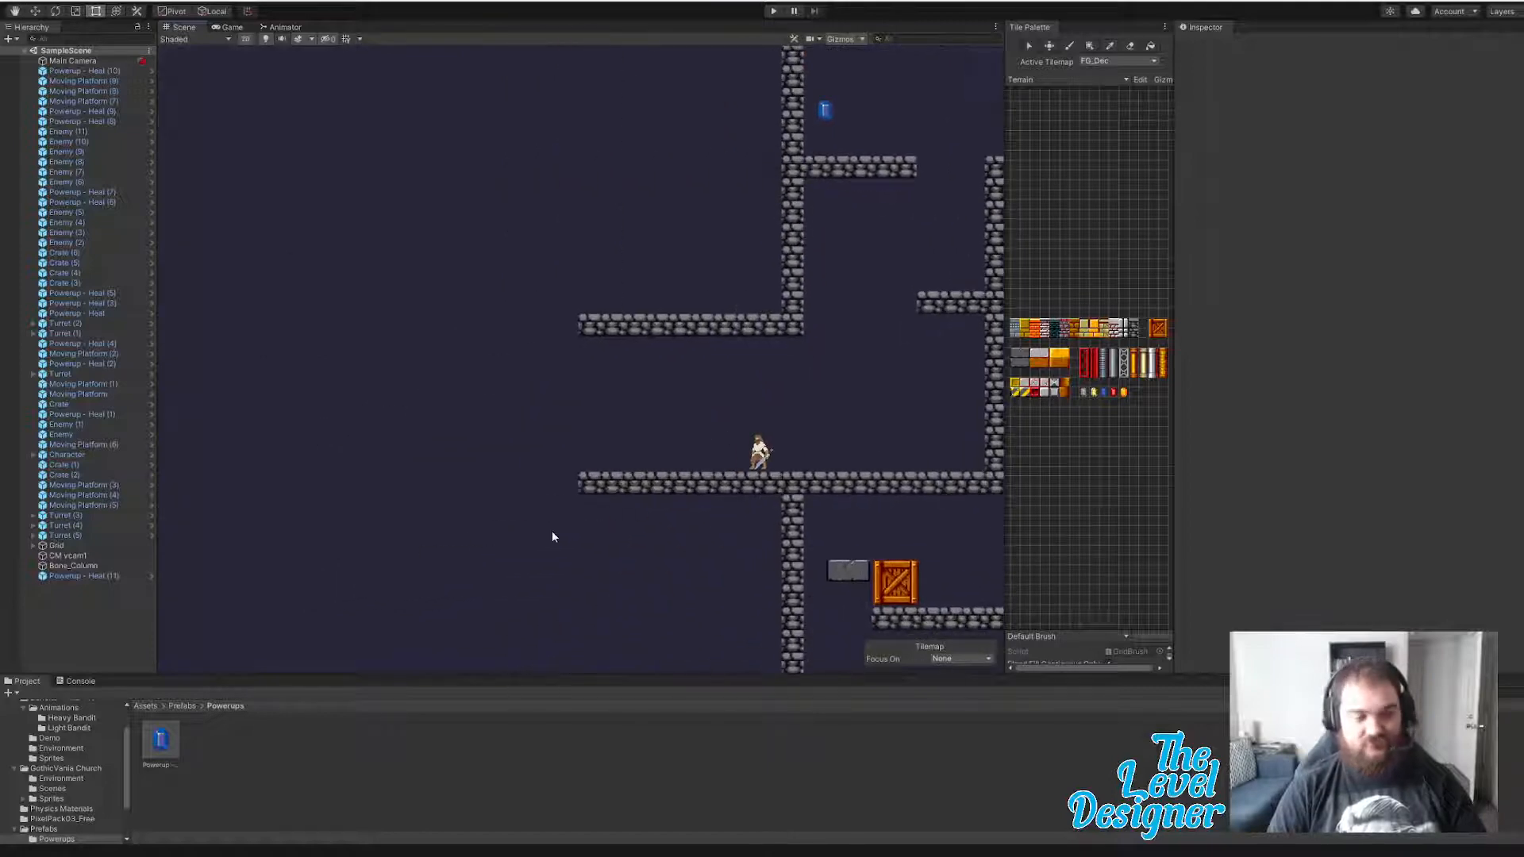
- Make the Grid's Tilemap the active tilemap and widen the Tile Palette so its tiles are larger
{"action": "left_click", "coordinate": [32, 545]}
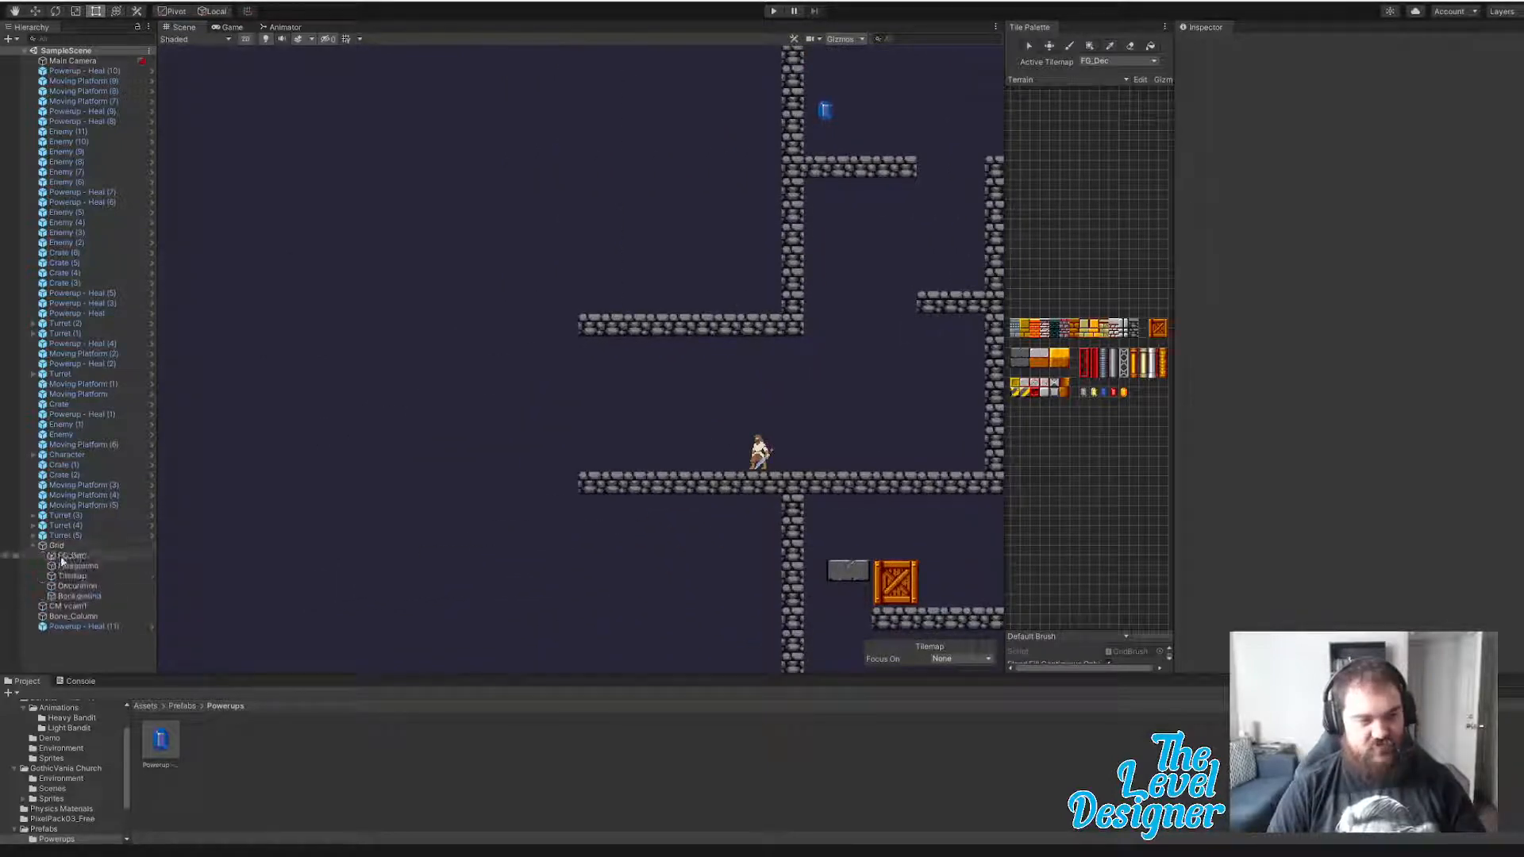
{"action": "left_click", "coordinate": [82, 578]}
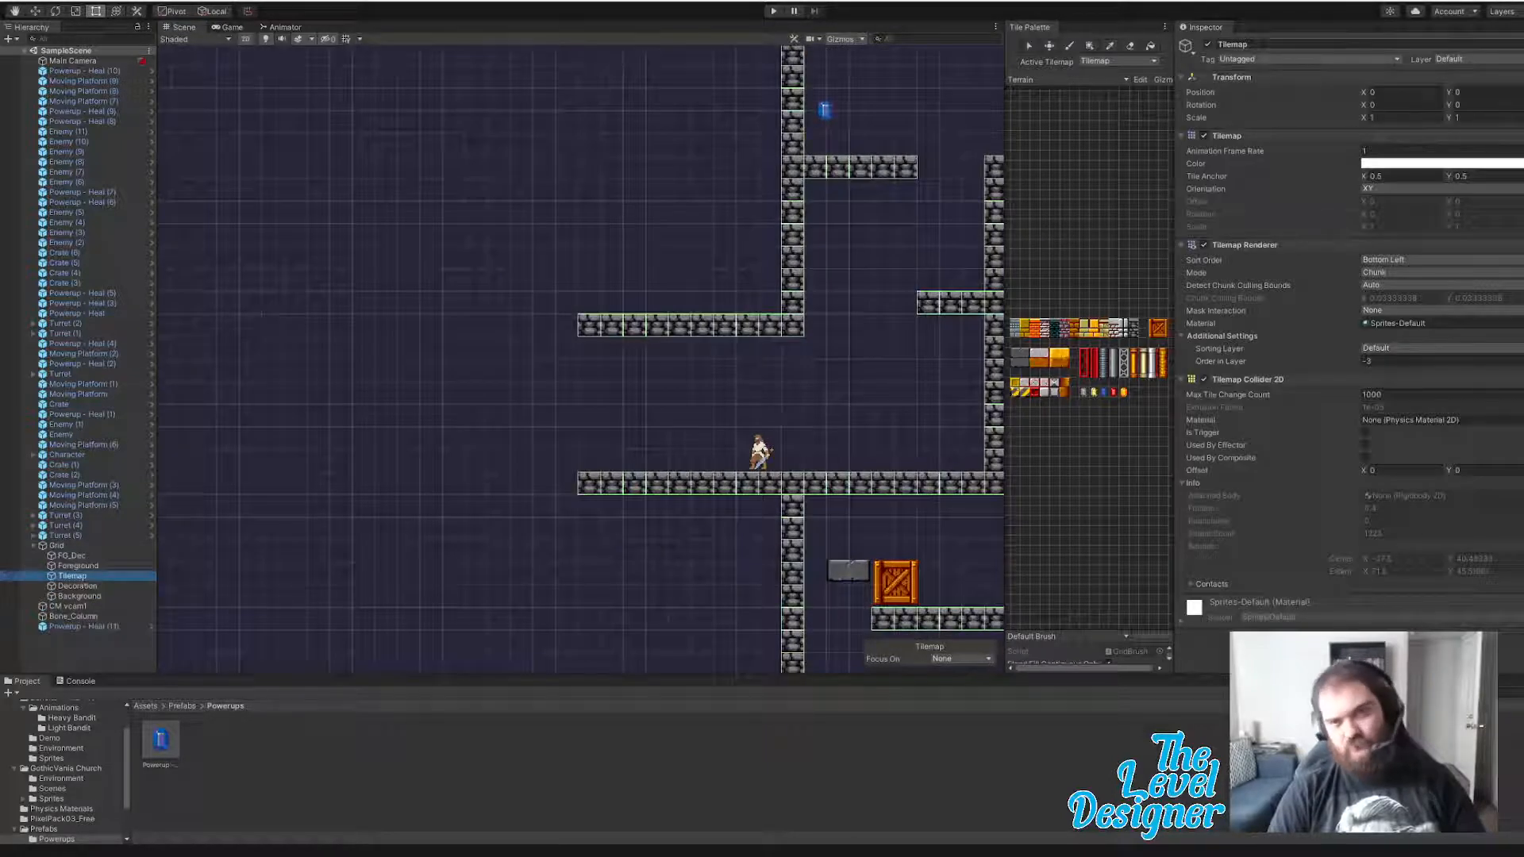
{"action": "scroll", "coordinate": [908, 381], "scroll_direction": "down", "scroll_amount": 5}
{"action": "middle_click_drag", "start_coordinate": [905, 380], "coordinate": [590, 384]}
{"action": "middle_click_drag", "start_coordinate": [895, 354], "coordinate": [892, 361]}
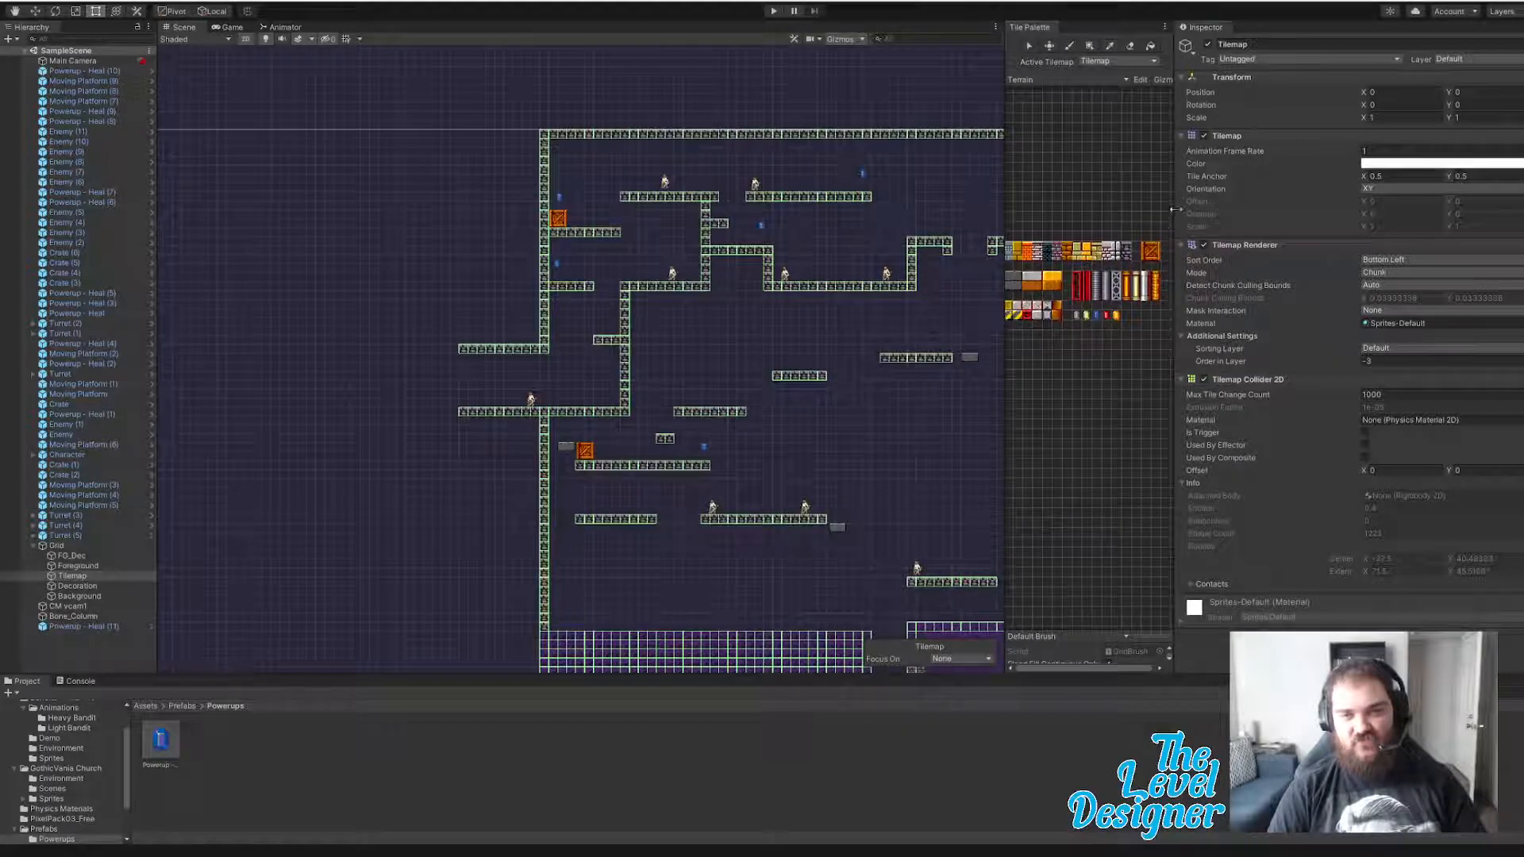
{"action": "left_click_drag", "start_coordinate": [1174, 209], "coordinate": [1401, 211]}
{"action": "middle_click_drag", "start_coordinate": [1011, 354], "coordinate": [1131, 405]}
{"action": "scroll", "coordinate": [1153, 347], "scroll_direction": "up", "scroll_amount": 3}
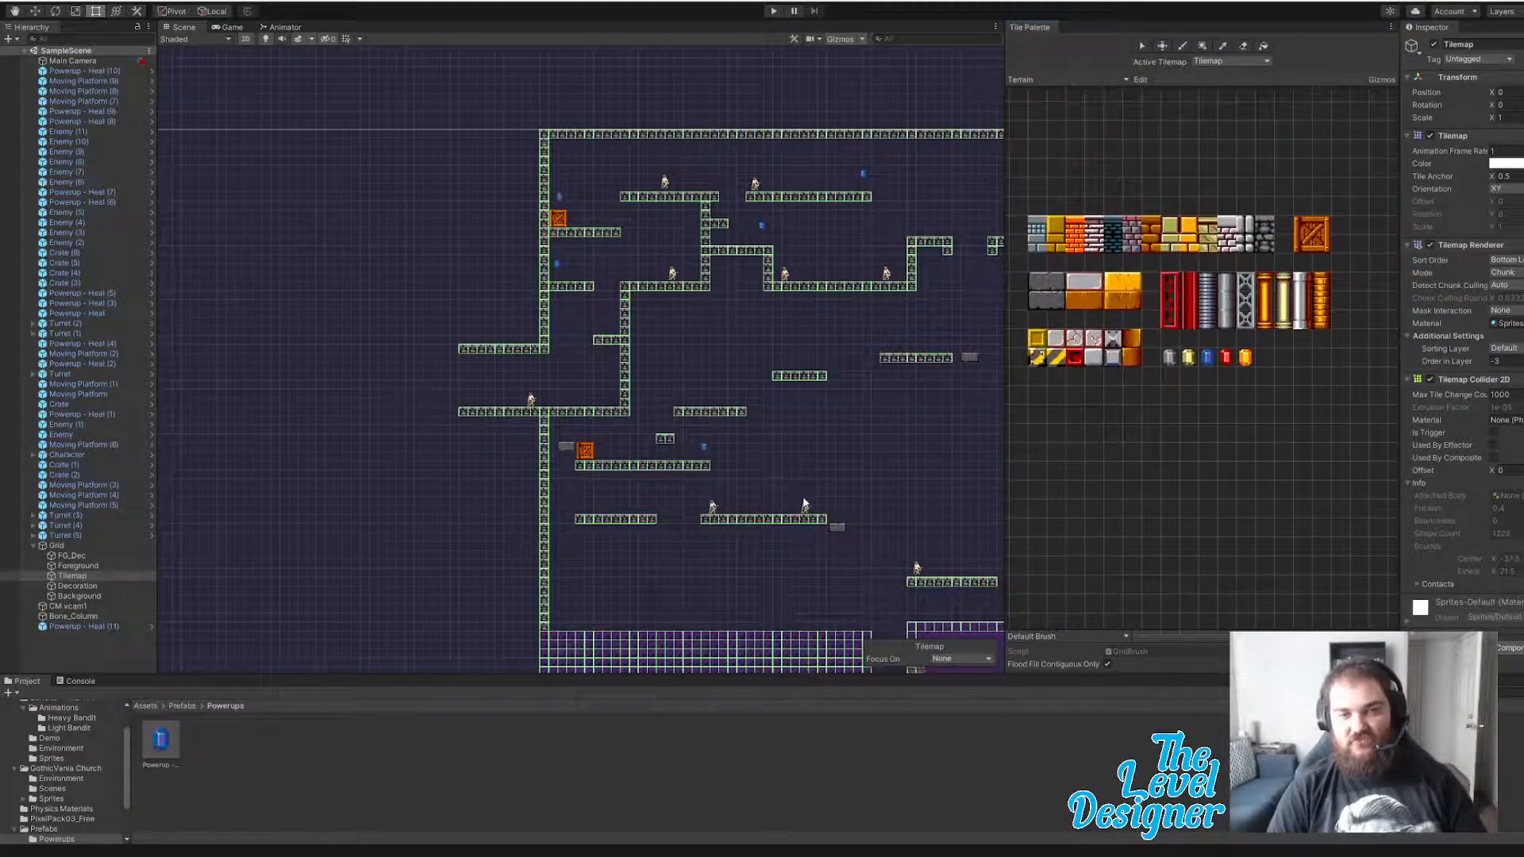
- Examine the empty area between the maze's outer wall and the brick wall at the level's far edge
{"action": "middle_click_drag", "start_coordinate": [804, 505], "coordinate": [954, 488]}
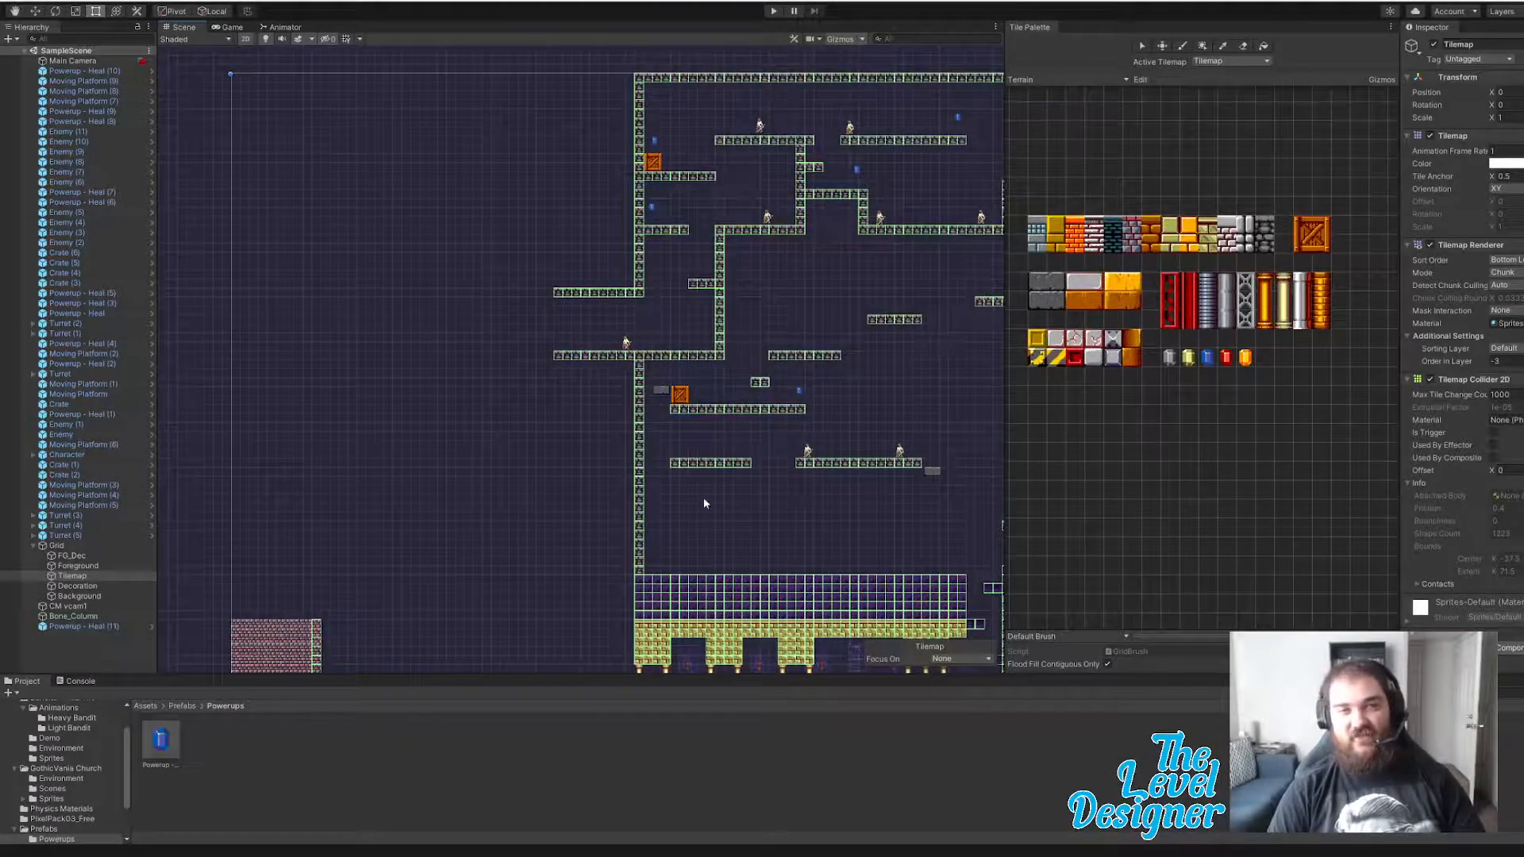
{"action": "middle_click_drag", "start_coordinate": [766, 535], "coordinate": [657, 469]}
{"action": "scroll", "coordinate": [686, 479], "scroll_direction": "up", "scroll_amount": 1}
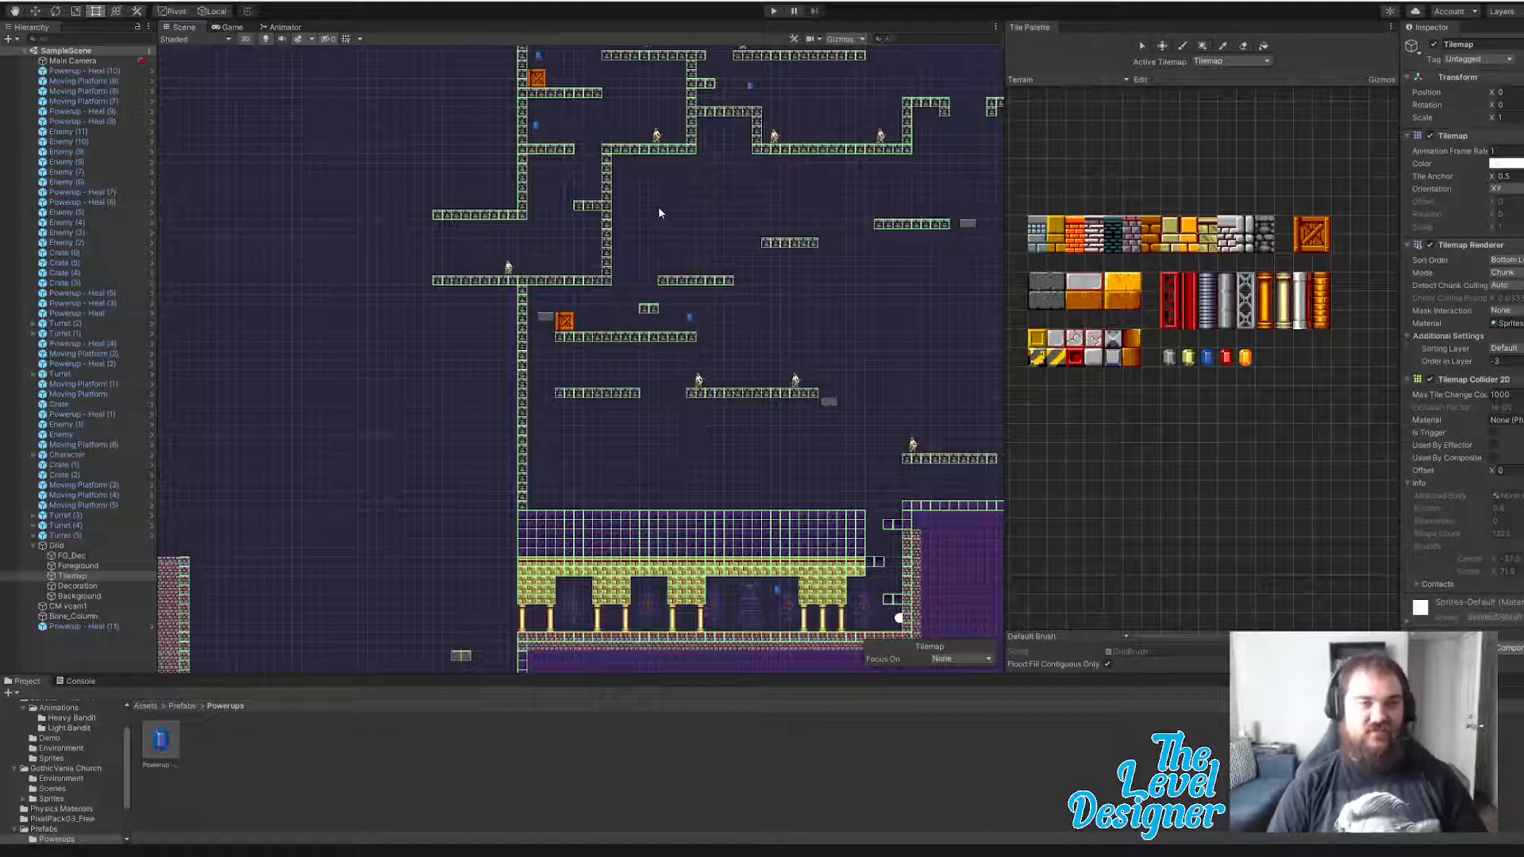
{"action": "middle_click_drag", "start_coordinate": [853, 321], "coordinate": [720, 420]}
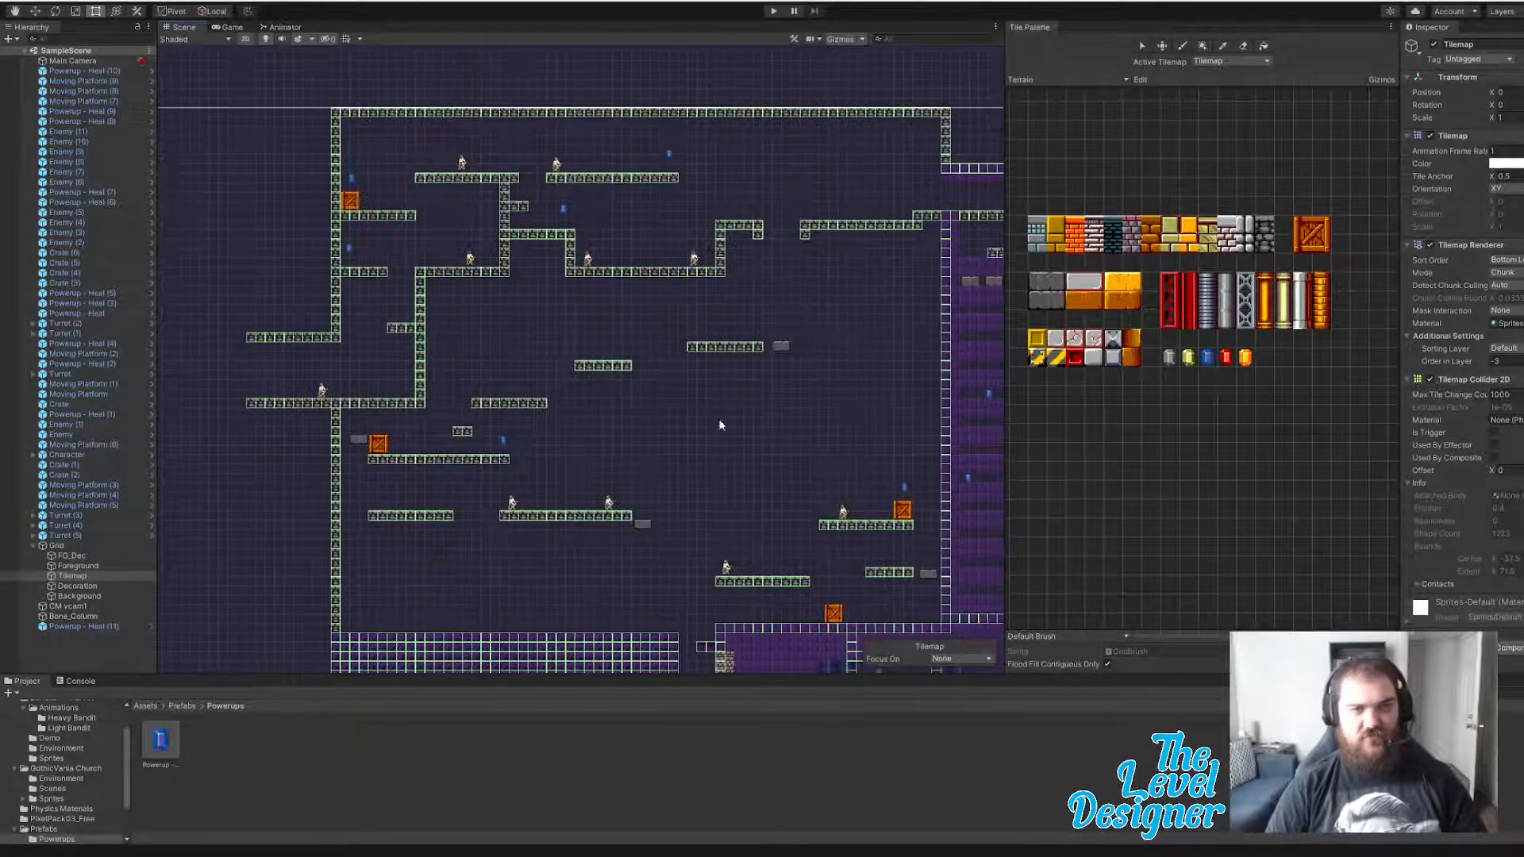
{"action": "middle_click_drag", "start_coordinate": [432, 405], "coordinate": [837, 325]}
{"action": "middle_click_drag", "start_coordinate": [524, 333], "coordinate": [641, 342]}
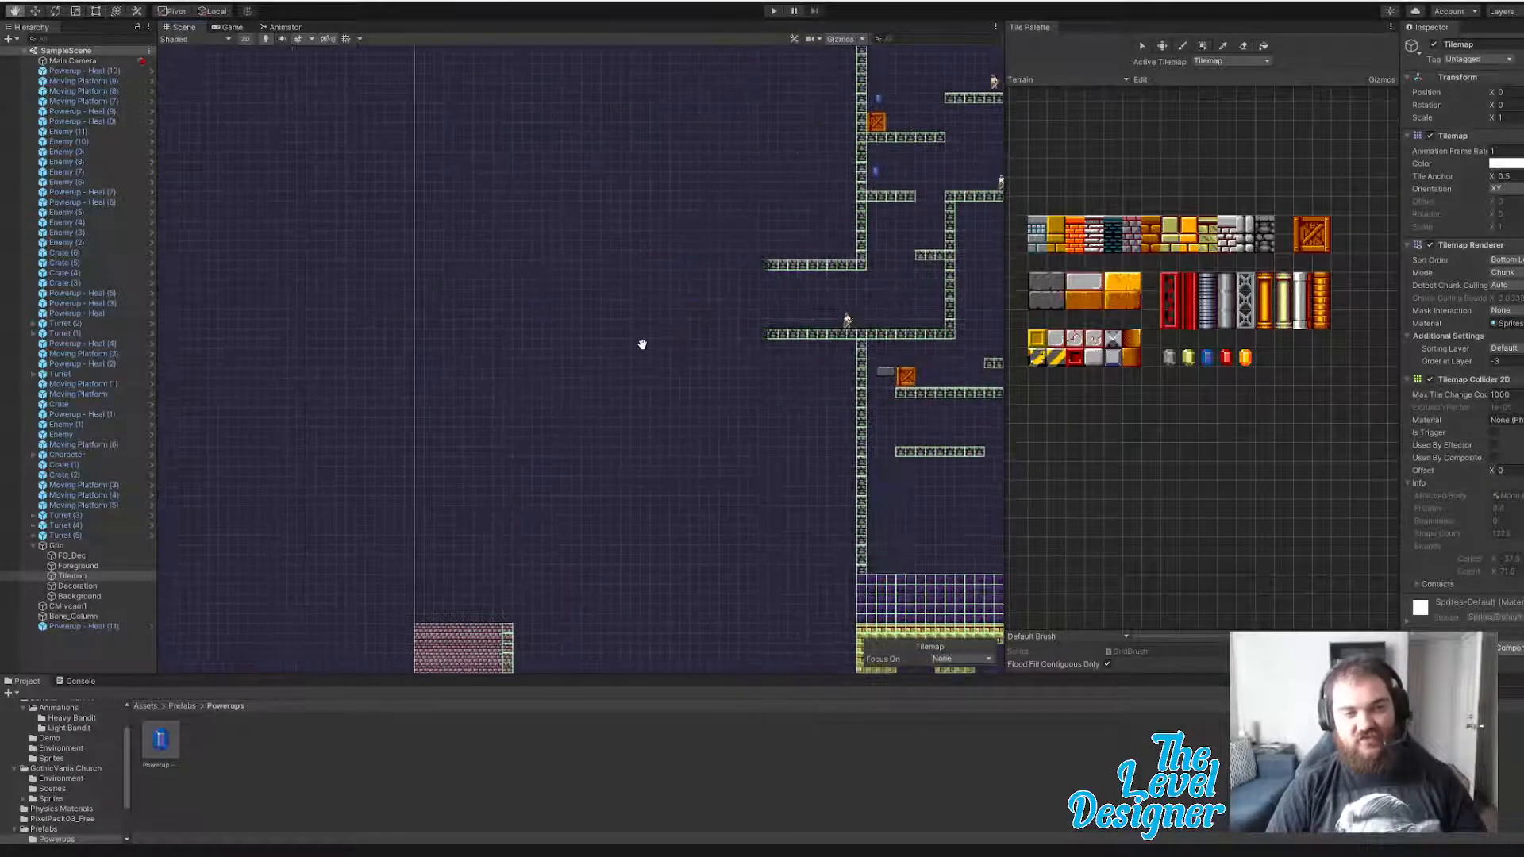
{"action": "scroll", "coordinate": [657, 331], "scroll_direction": "up", "scroll_amount": 7}
{"action": "scroll", "coordinate": [825, 340], "scroll_direction": "down", "scroll_amount": 3}
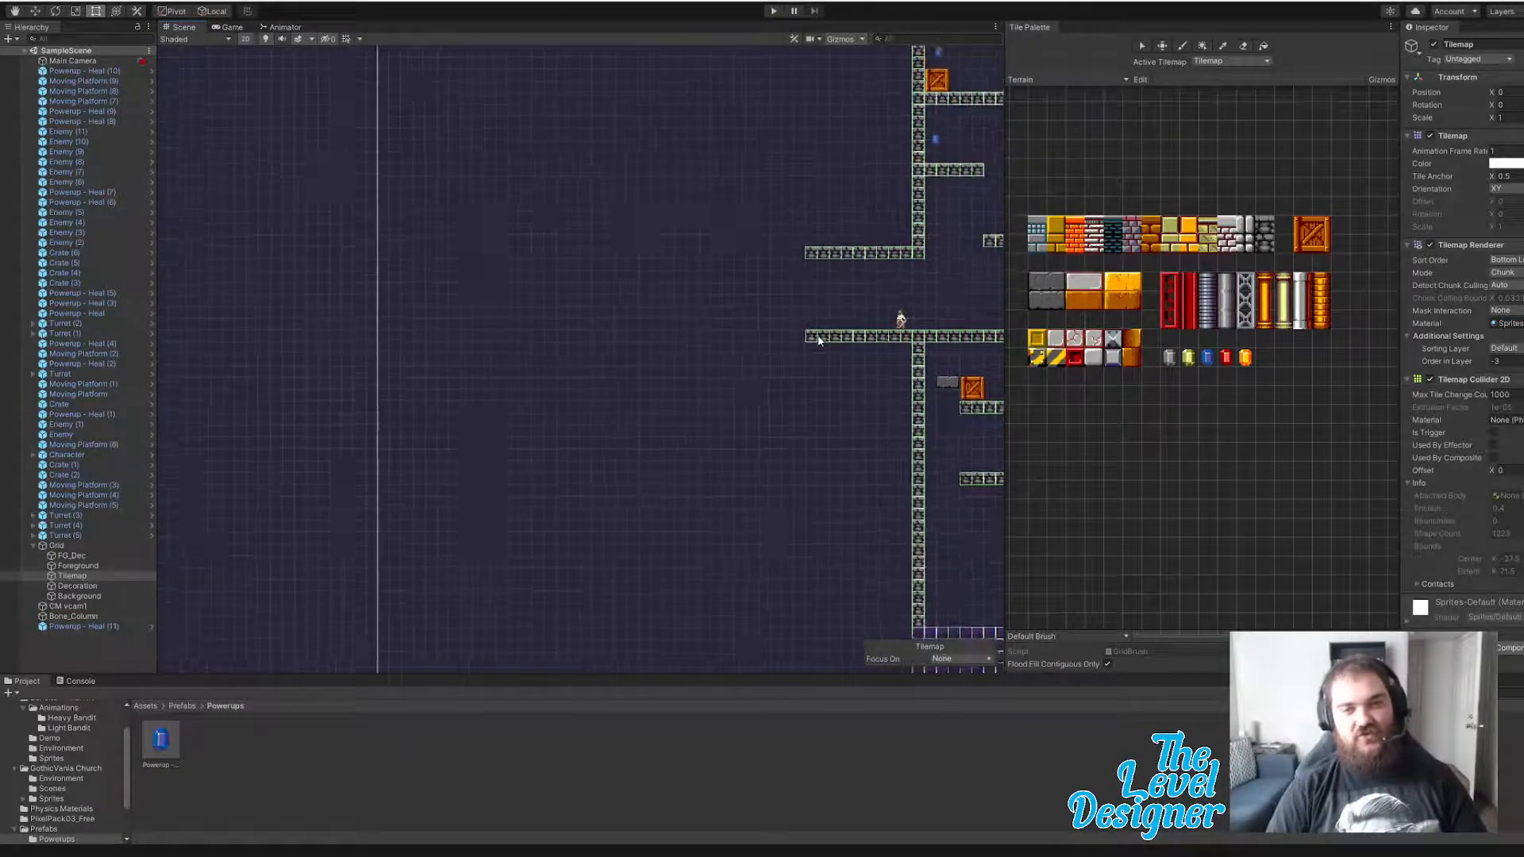
- Extend the corridor floor outward with dark grey stone tiles, stepping up one tile row at a time
{"action": "middle_click_drag", "start_coordinate": [794, 330], "coordinate": [556, 323]}
{"action": "scroll", "coordinate": [800, 275], "scroll_direction": "up", "scroll_amount": 2}
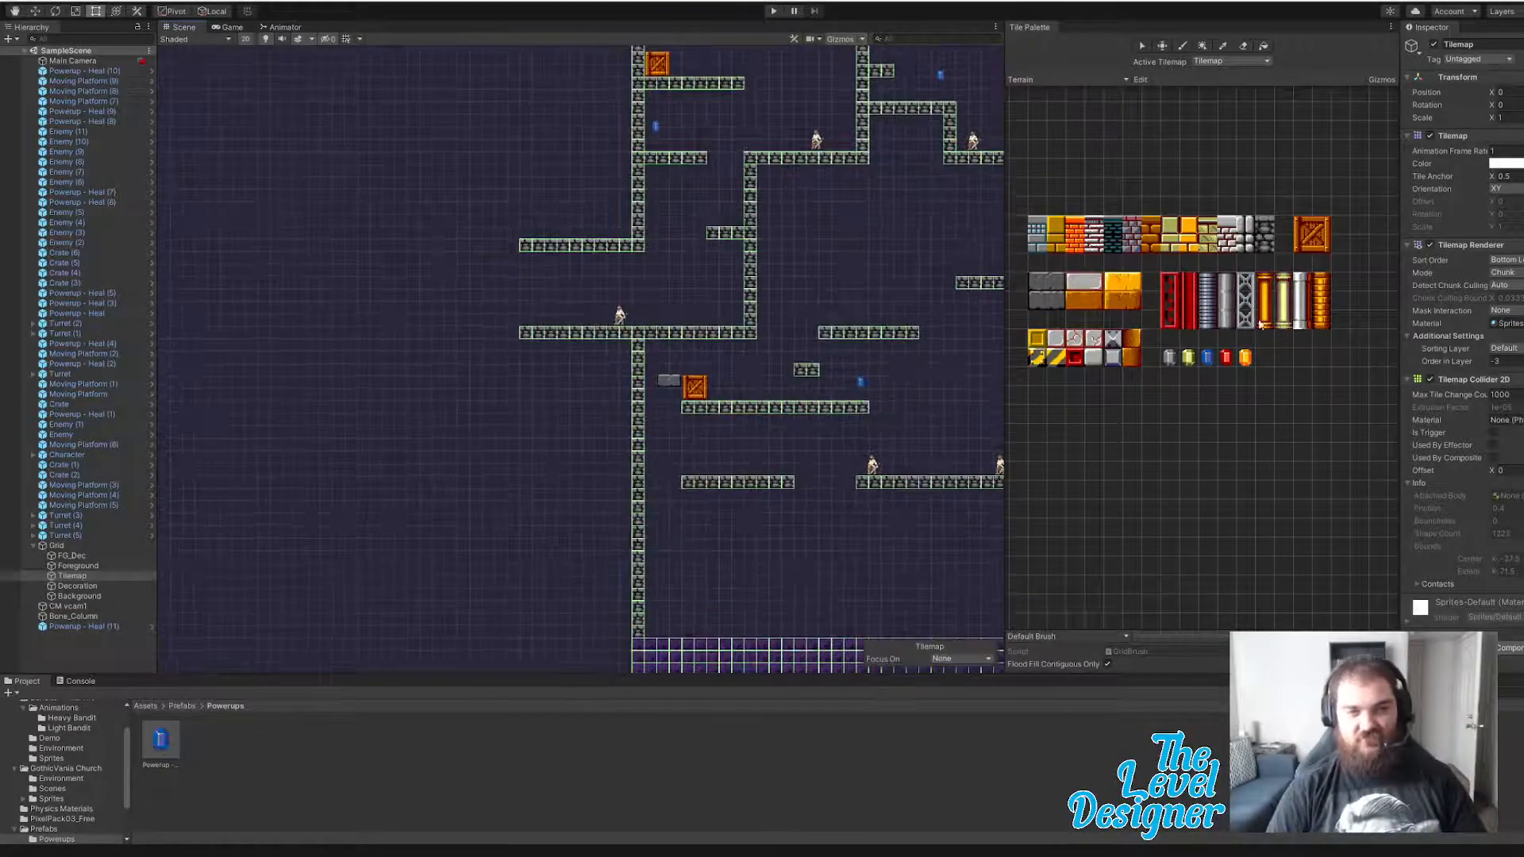
{"action": "left_click", "coordinate": [1271, 247]}
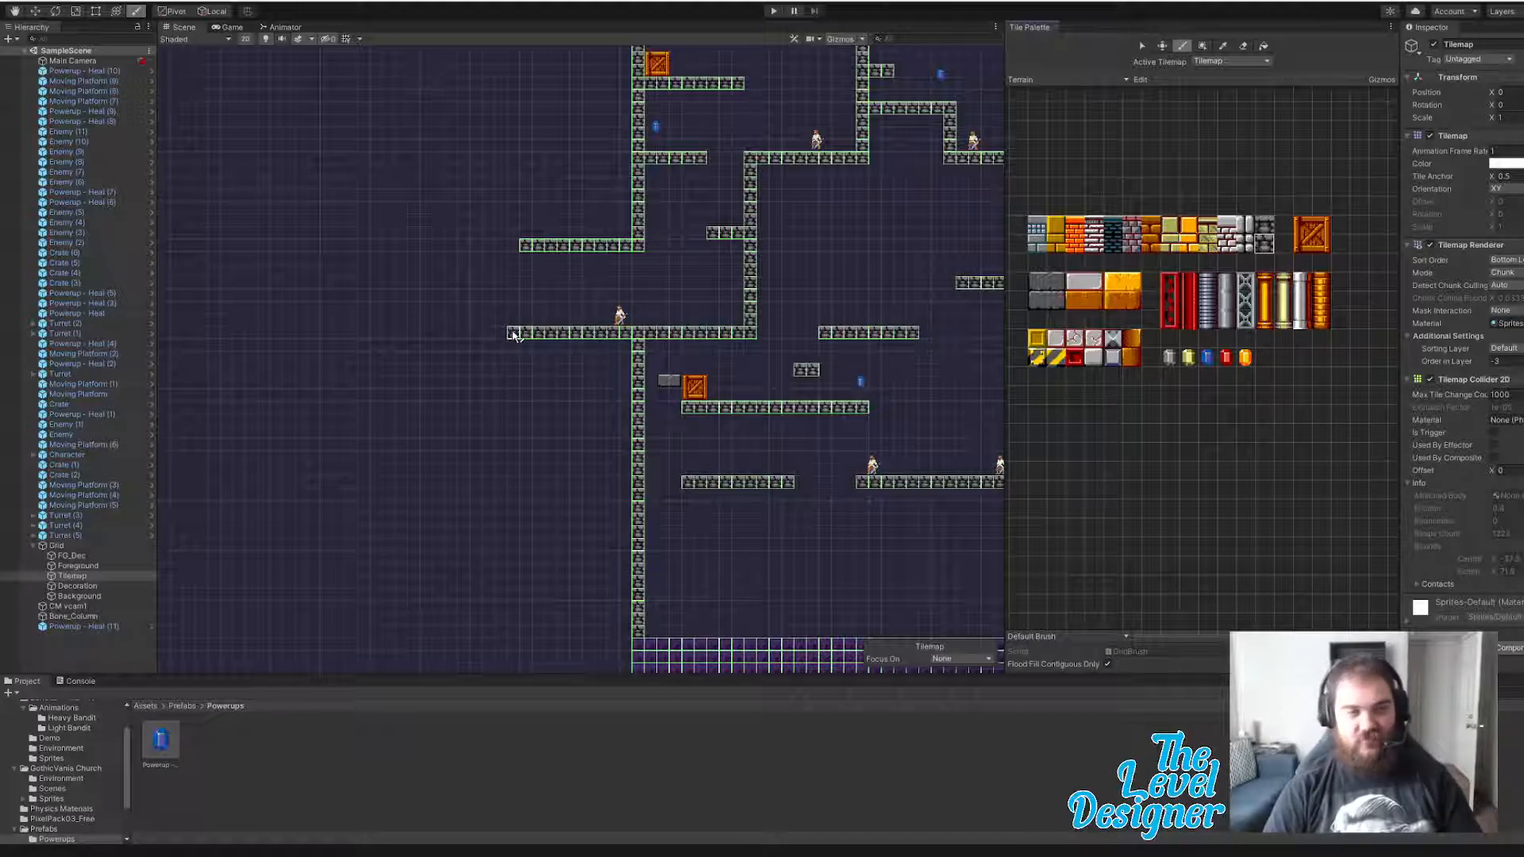
{"action": "left_click_drag", "start_coordinate": [512, 333], "coordinate": [464, 318]}
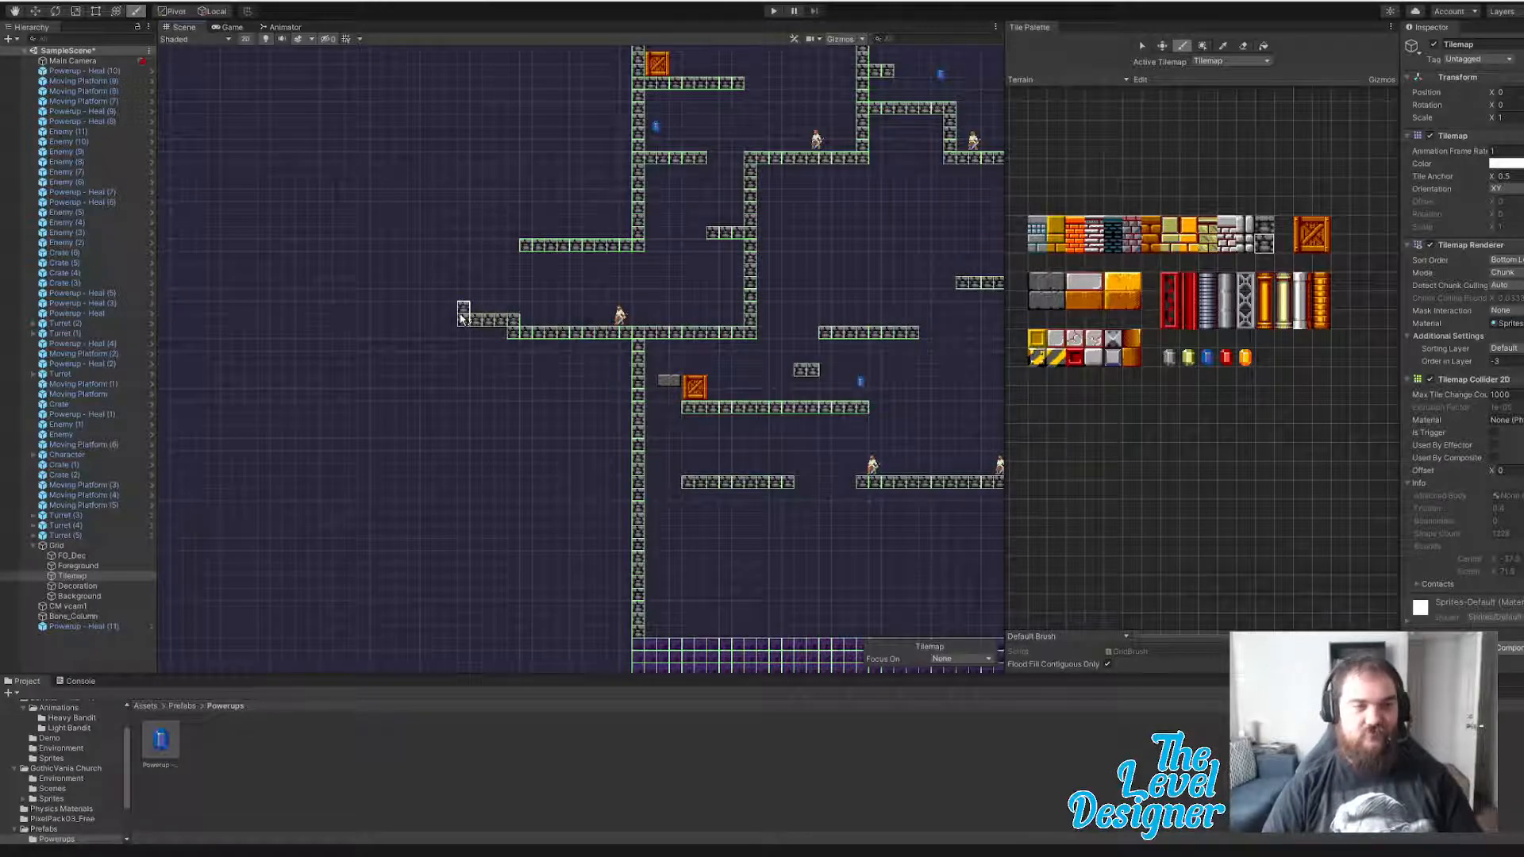
{"action": "mouse_move", "coordinate": [455, 308]}
{"action": "left_mouse_down"}
{"action": "mouse_move", "coordinate": [477, 309]}
{"action": "mouse_move", "coordinate": [462, 309]}
{"action": "left_mouse_up"}
{"action": "left_click", "coordinate": [463, 309], "text": "shift"}
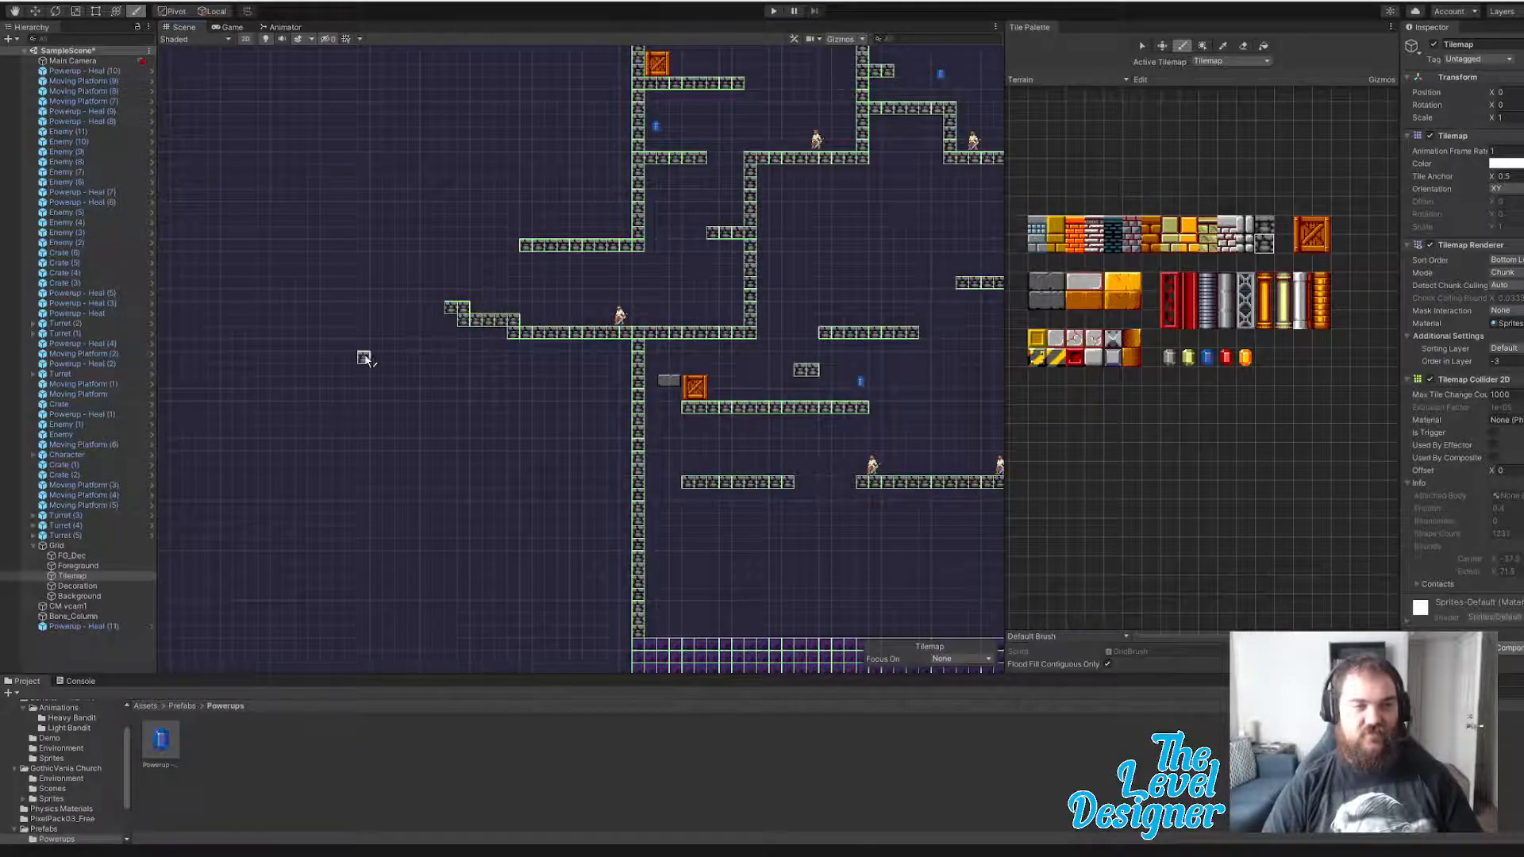
- Box-fill a two-tile-wide stone wall from the corridor ceiling's outer end up to the height of the maze's roof
{"action": "mouse_move", "coordinate": [363, 354]}
{"action": "middle_mouse_down"}
{"action": "mouse_move", "coordinate": [929, 330]}
{"action": "mouse_move", "coordinate": [754, 405]}
{"action": "mouse_move", "coordinate": [579, 446]}
{"action": "middle_mouse_up"}
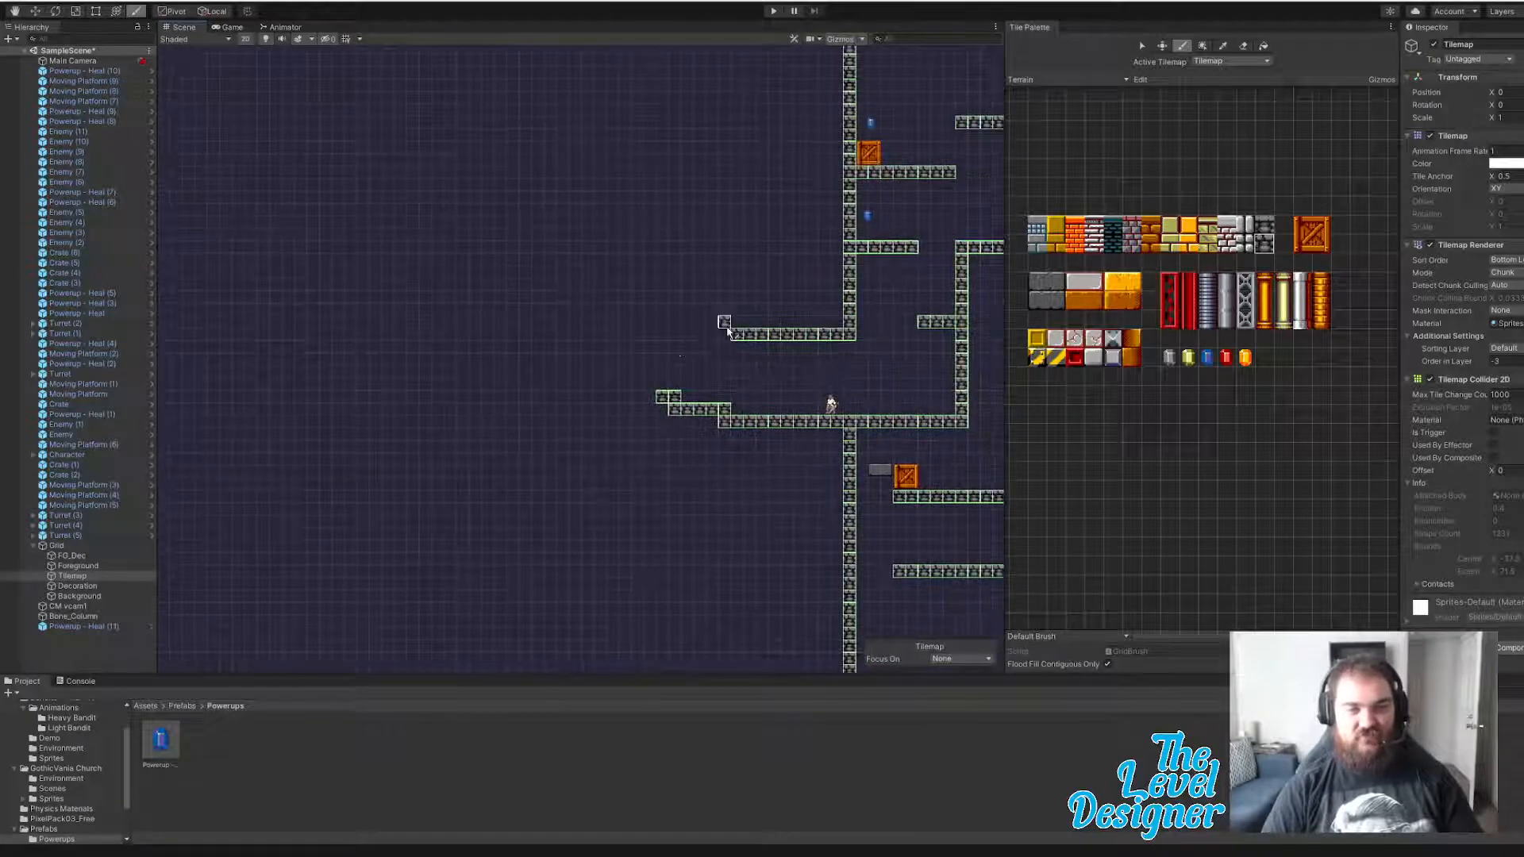
{"action": "left_click", "coordinate": [1203, 45]}
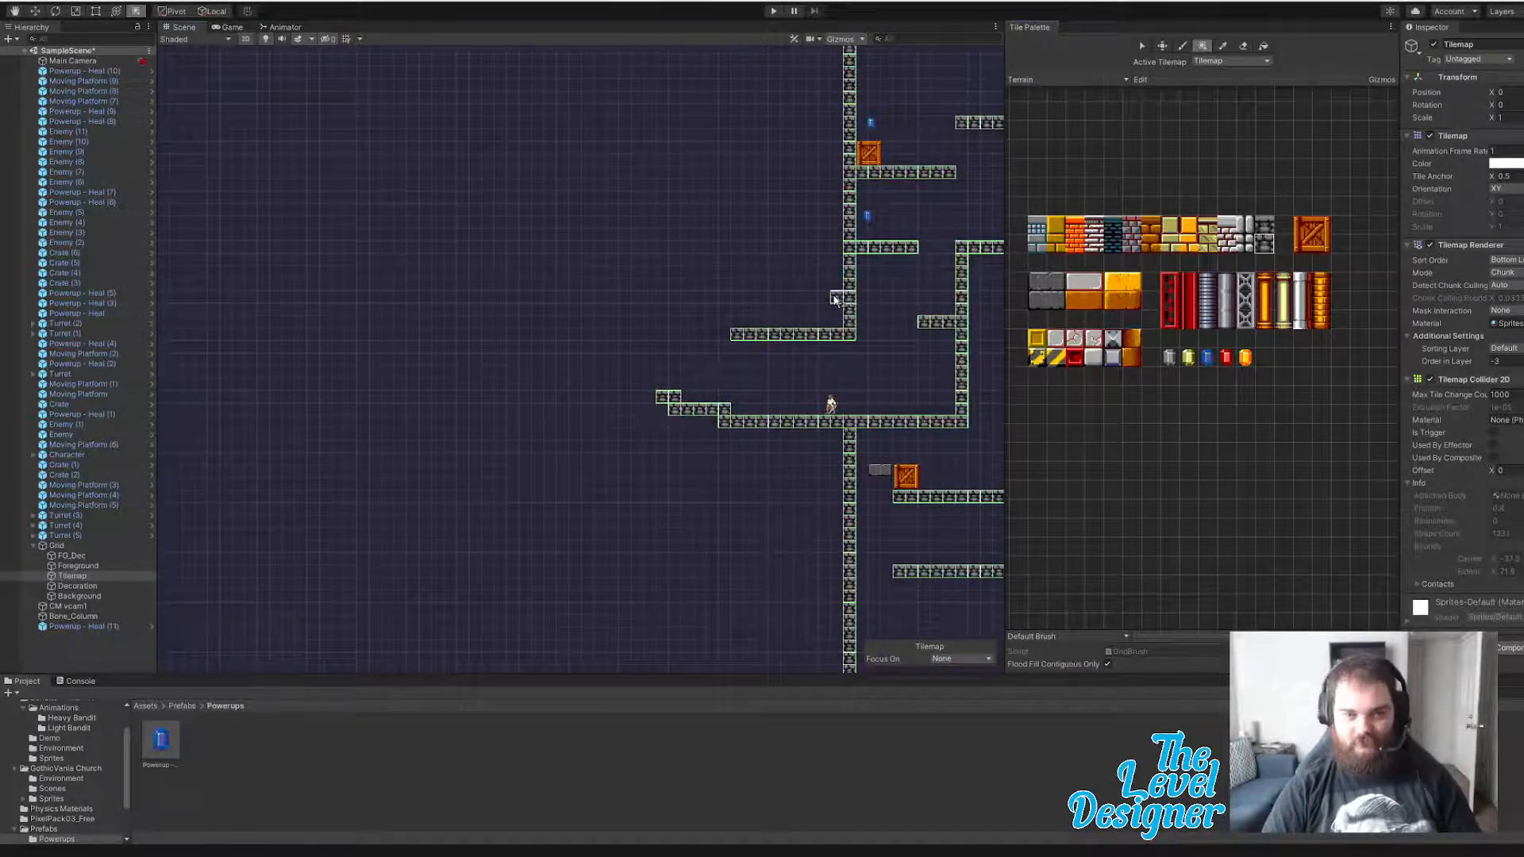
{"action": "middle_click_drag", "start_coordinate": [836, 299], "coordinate": [730, 365]}
{"action": "left_click_drag", "start_coordinate": [632, 392], "coordinate": [642, 110]}
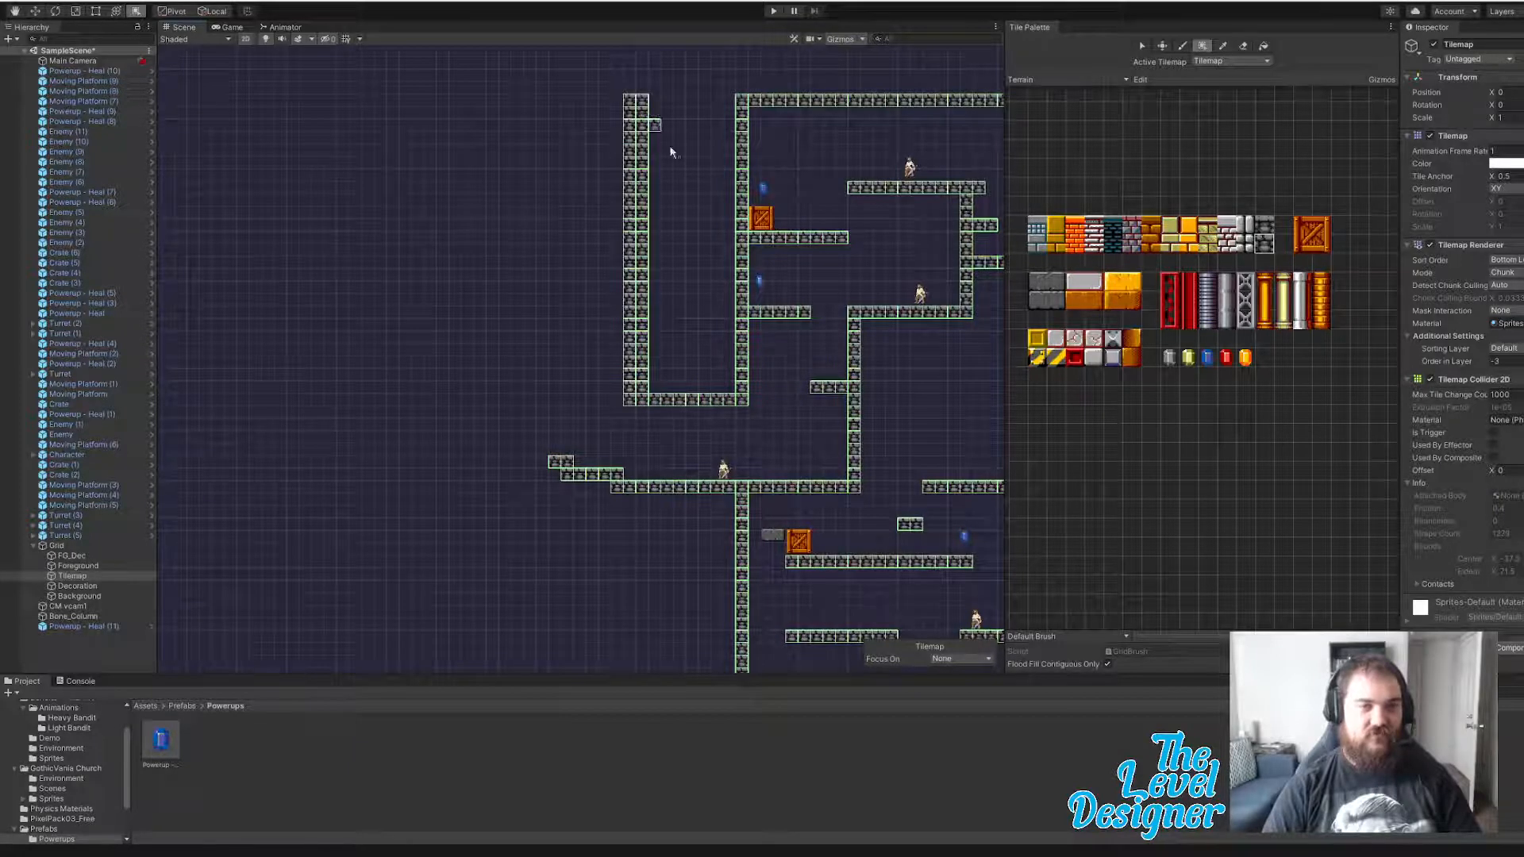
{"action": "middle_click_drag", "start_coordinate": [510, 412], "coordinate": [818, 351]}
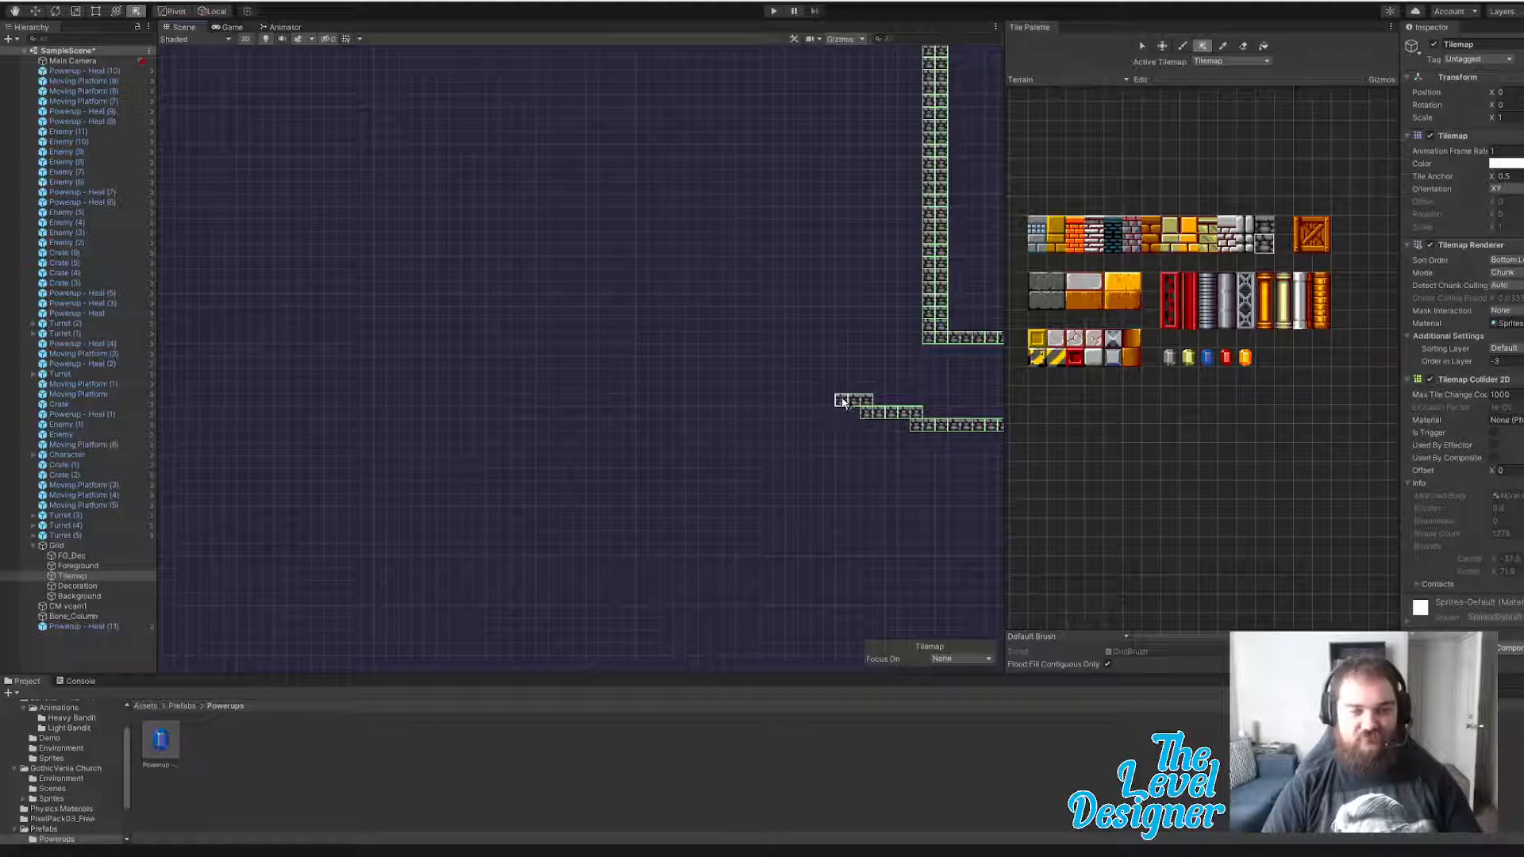
- Box-fill a long stone floor row outward from the last step and close its far end with a six-tile-high wall
{"action": "left_click_drag", "start_coordinate": [843, 401], "coordinate": [170, 404]}
{"action": "middle_click_drag", "start_coordinate": [391, 350], "coordinate": [459, 368]}
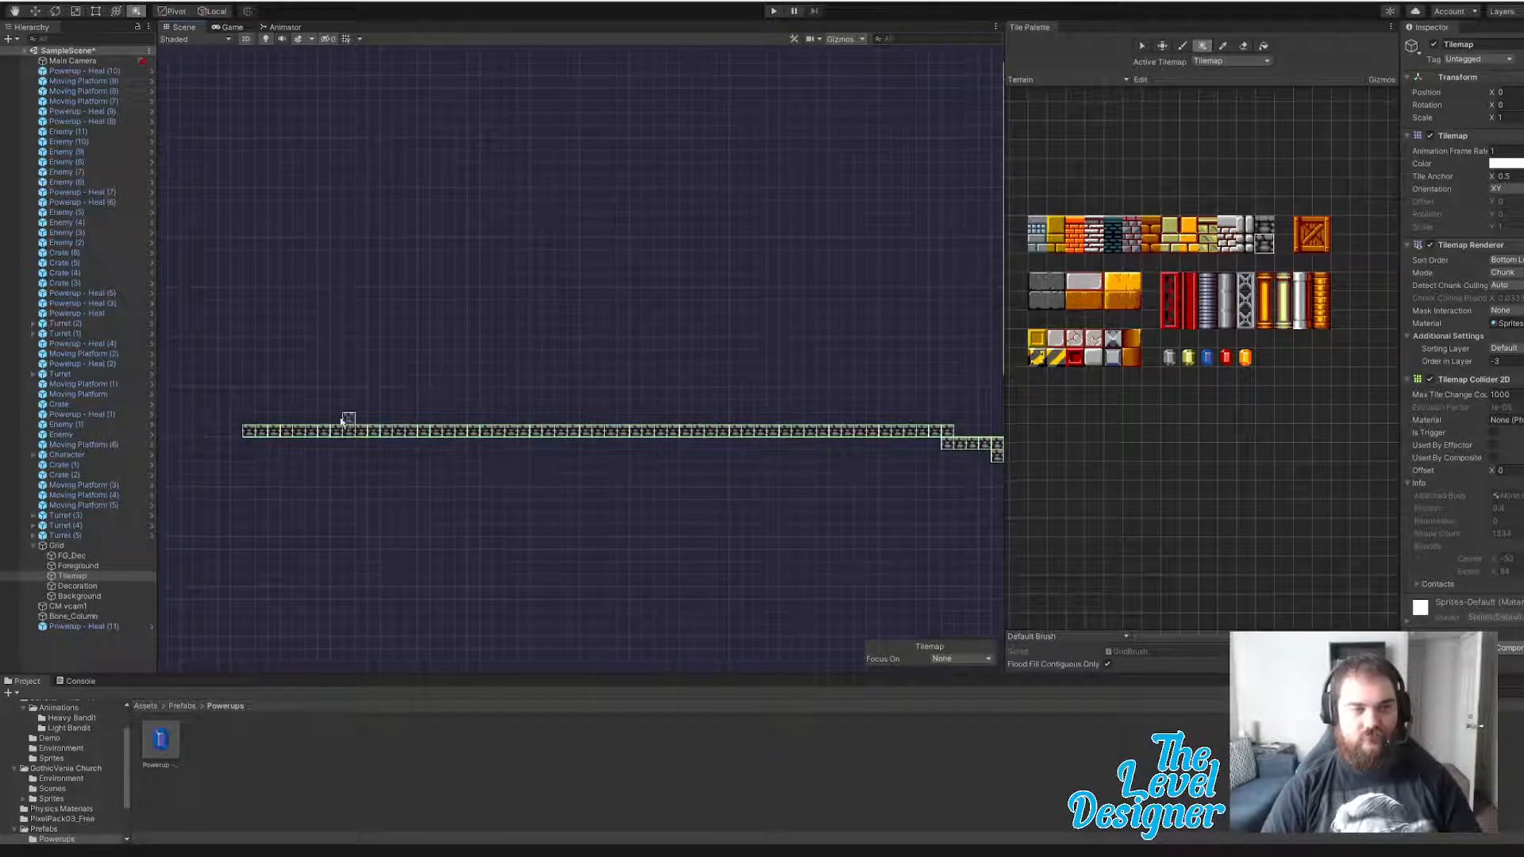
{"action": "left_click_drag", "start_coordinate": [248, 421], "coordinate": [255, 354]}
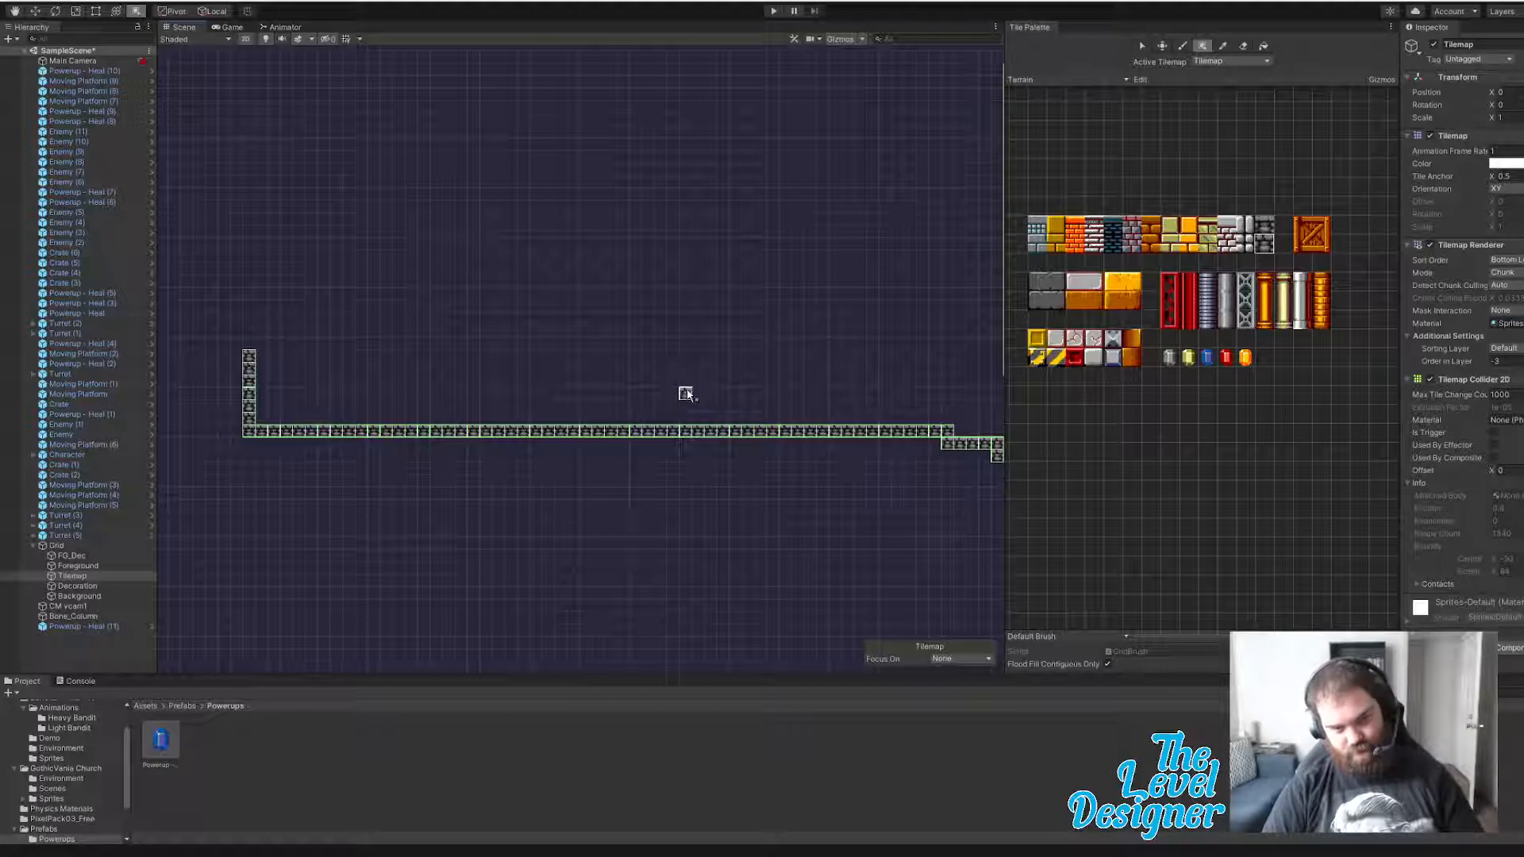
- Add a stone ceiling with a three-tile wall hanging from its inner end, and undo the small trial block painted in the floor corner
{"action": "mouse_move", "coordinate": [686, 395]}
{"action": "left_mouse_down"}
{"action": "mouse_move", "coordinate": [687, 366]}
{"action": "mouse_move", "coordinate": [642, 356]}
{"action": "mouse_move", "coordinate": [319, 357]}
{"action": "left_mouse_up"}
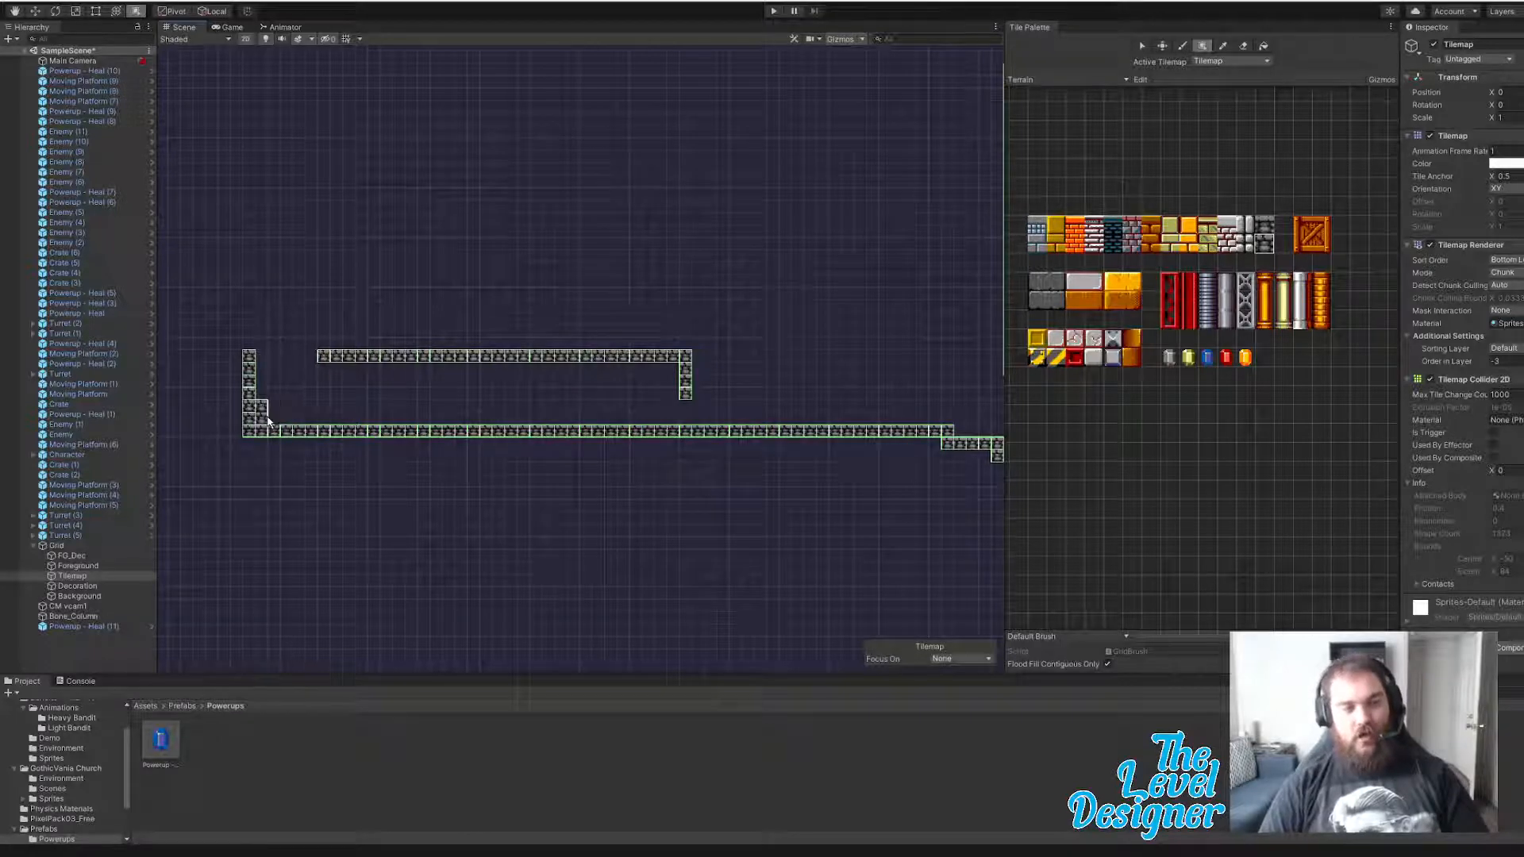
{"action": "left_click_drag", "start_coordinate": [268, 421], "coordinate": [280, 422]}
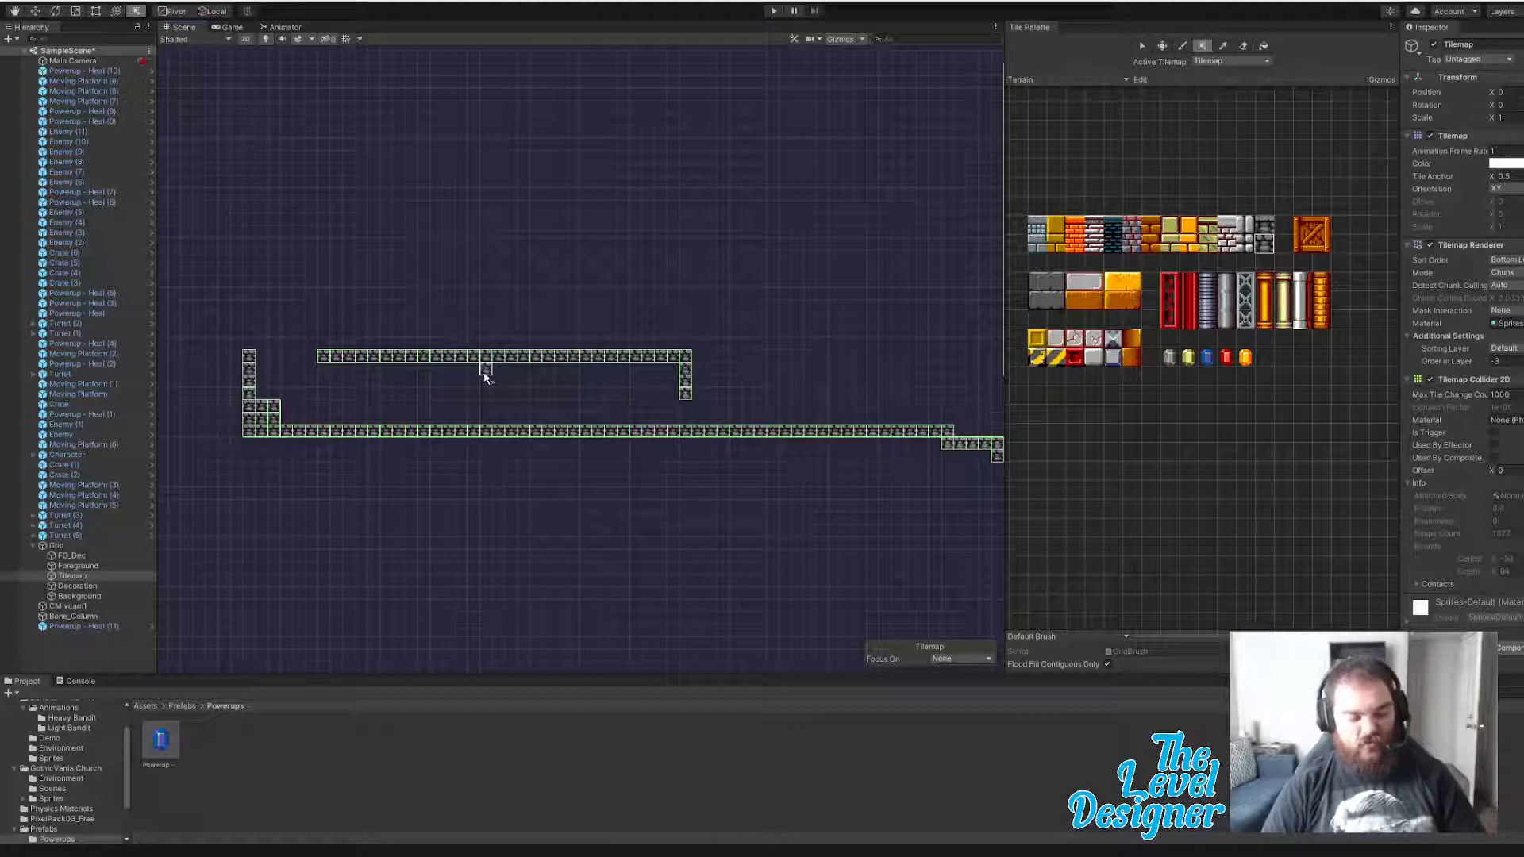
{"action": "key", "text": "ctrl+z"}
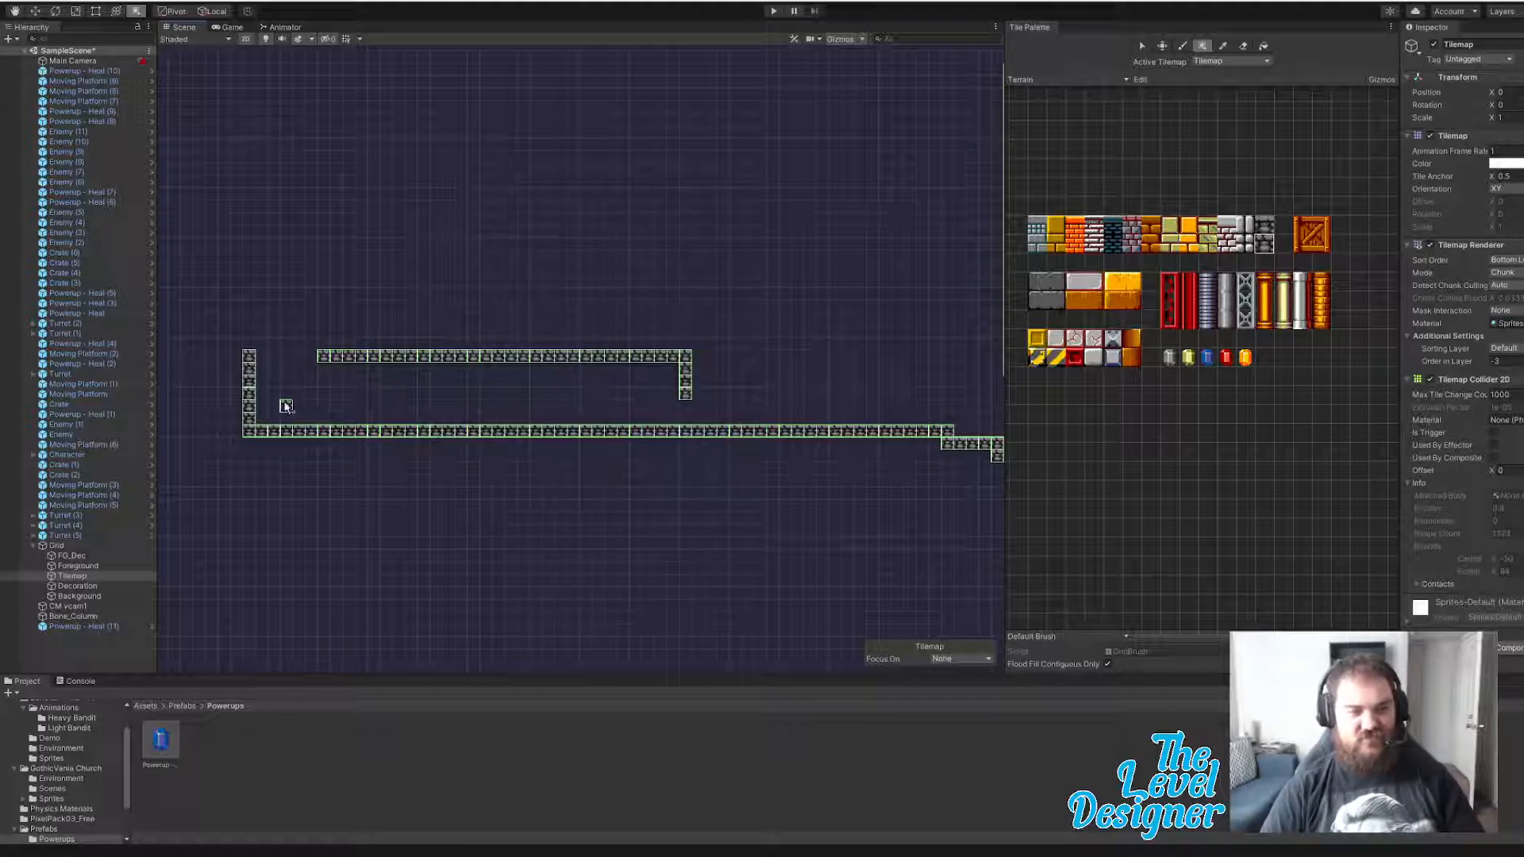
- Place a Crate prefab in the corner of the new corridor and align it against the end wall and floor
{"action": "left_click", "coordinate": [182, 706]}
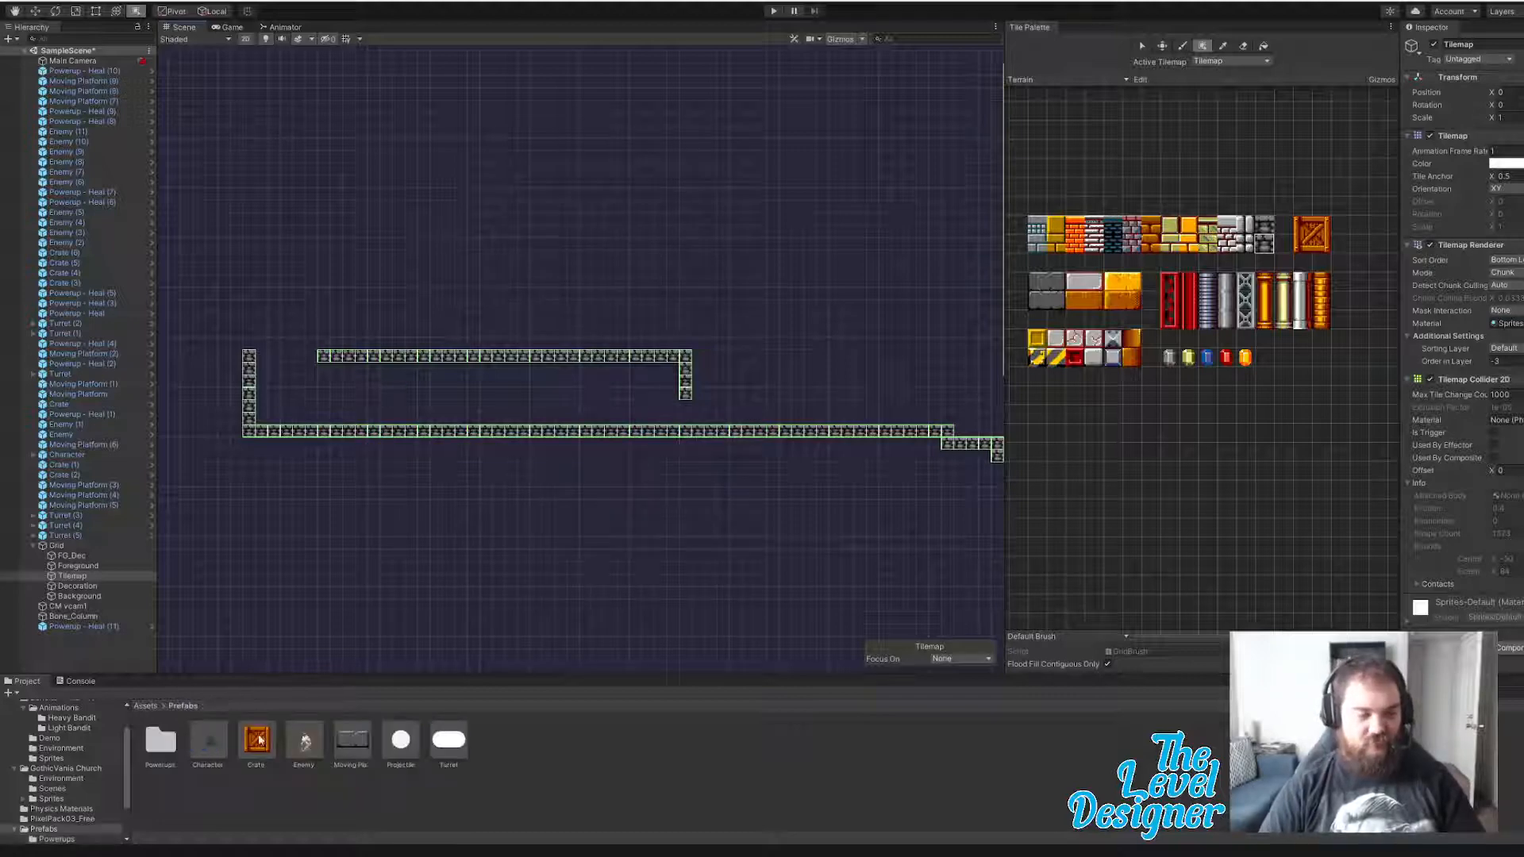
{"action": "left_click_drag", "start_coordinate": [268, 724], "coordinate": [274, 418]}
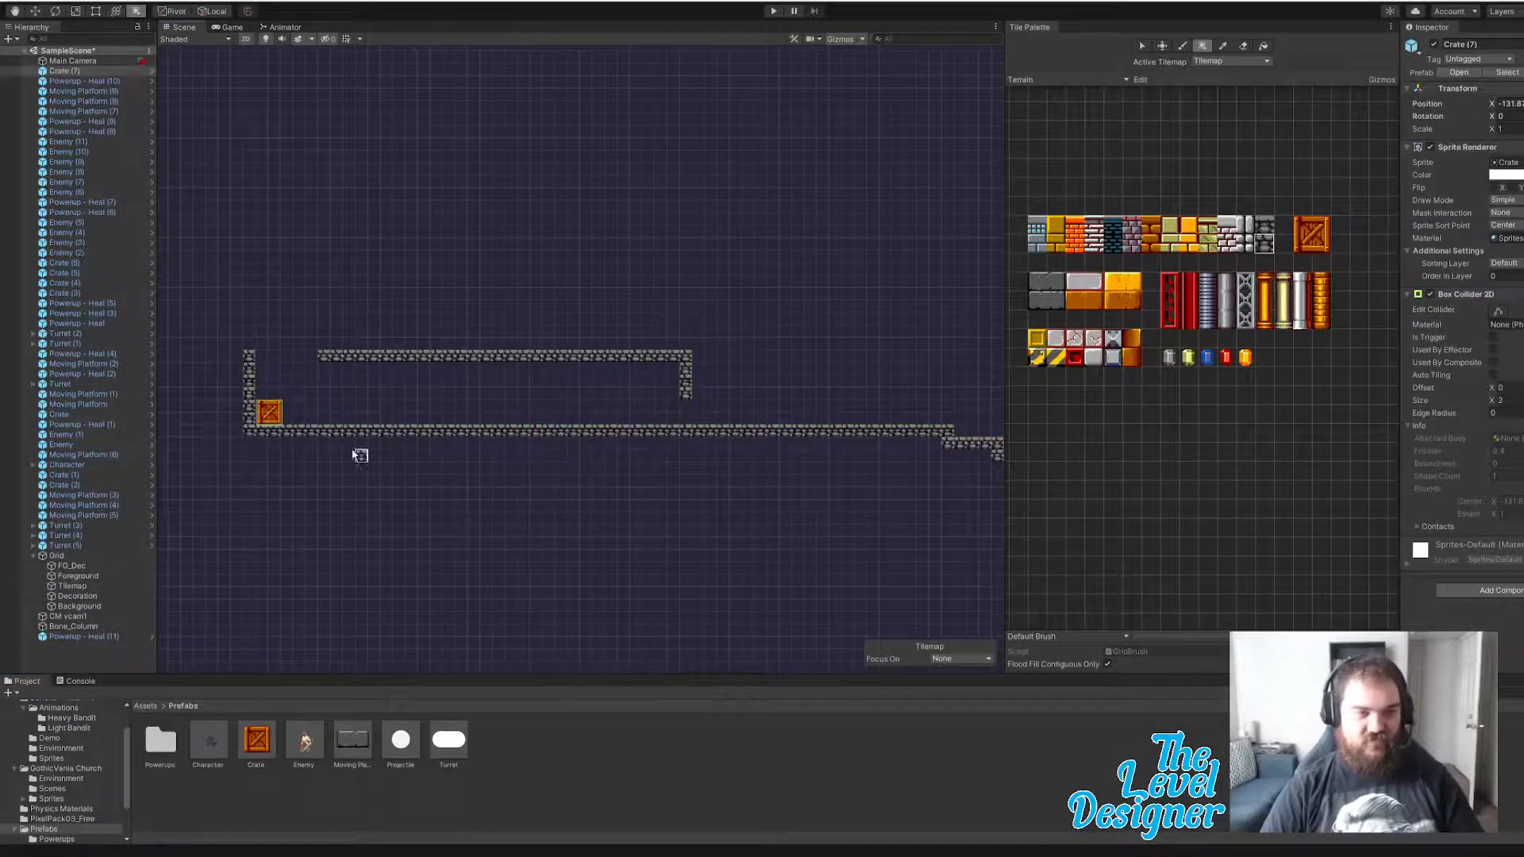
{"action": "scroll", "coordinate": [357, 452], "scroll_direction": "up", "scroll_amount": 6}
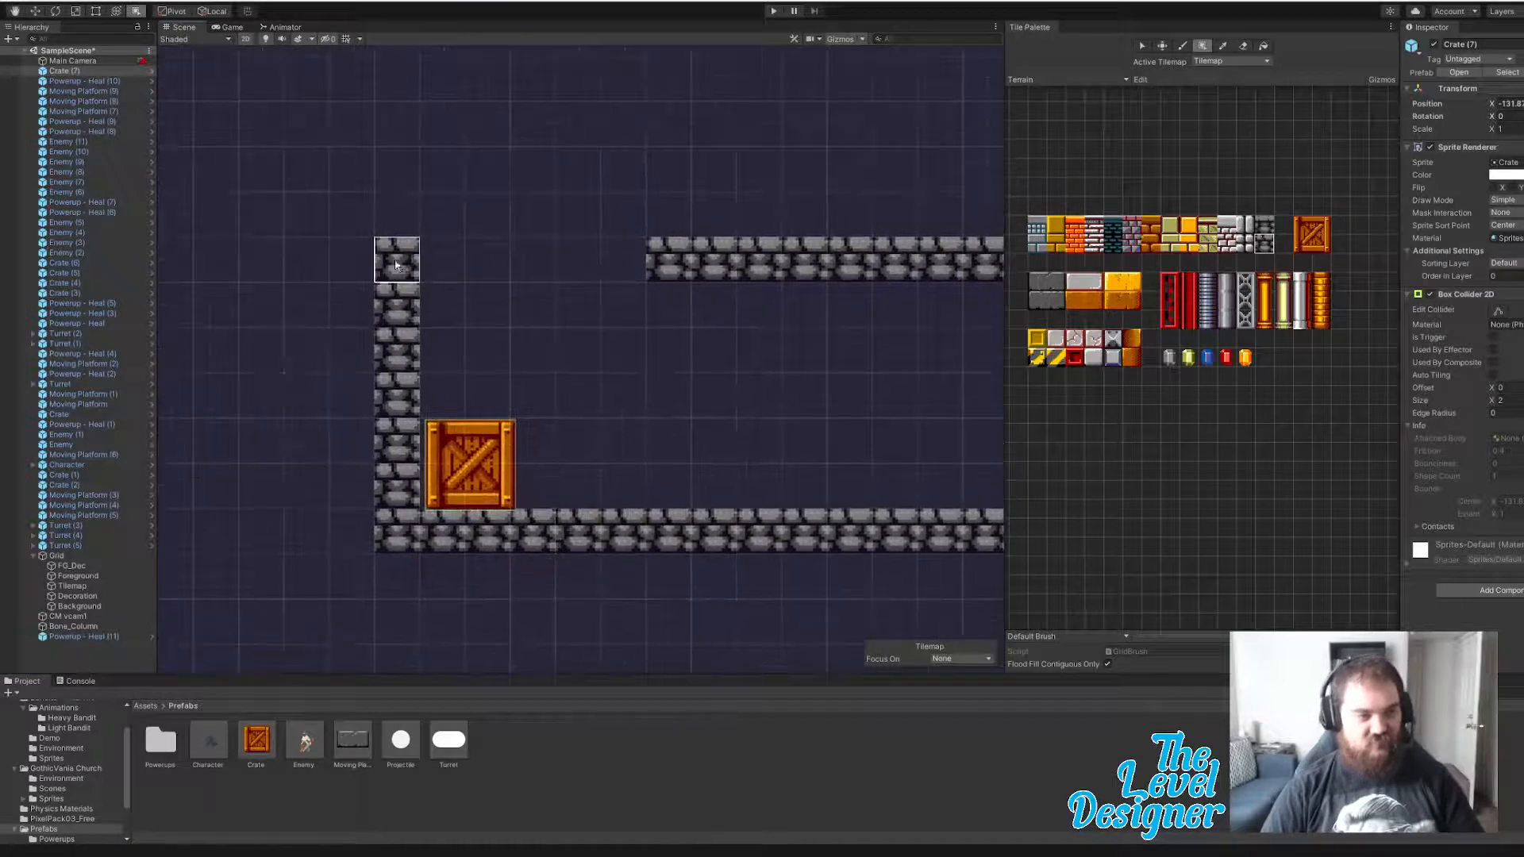
{"action": "key", "text": "w"}
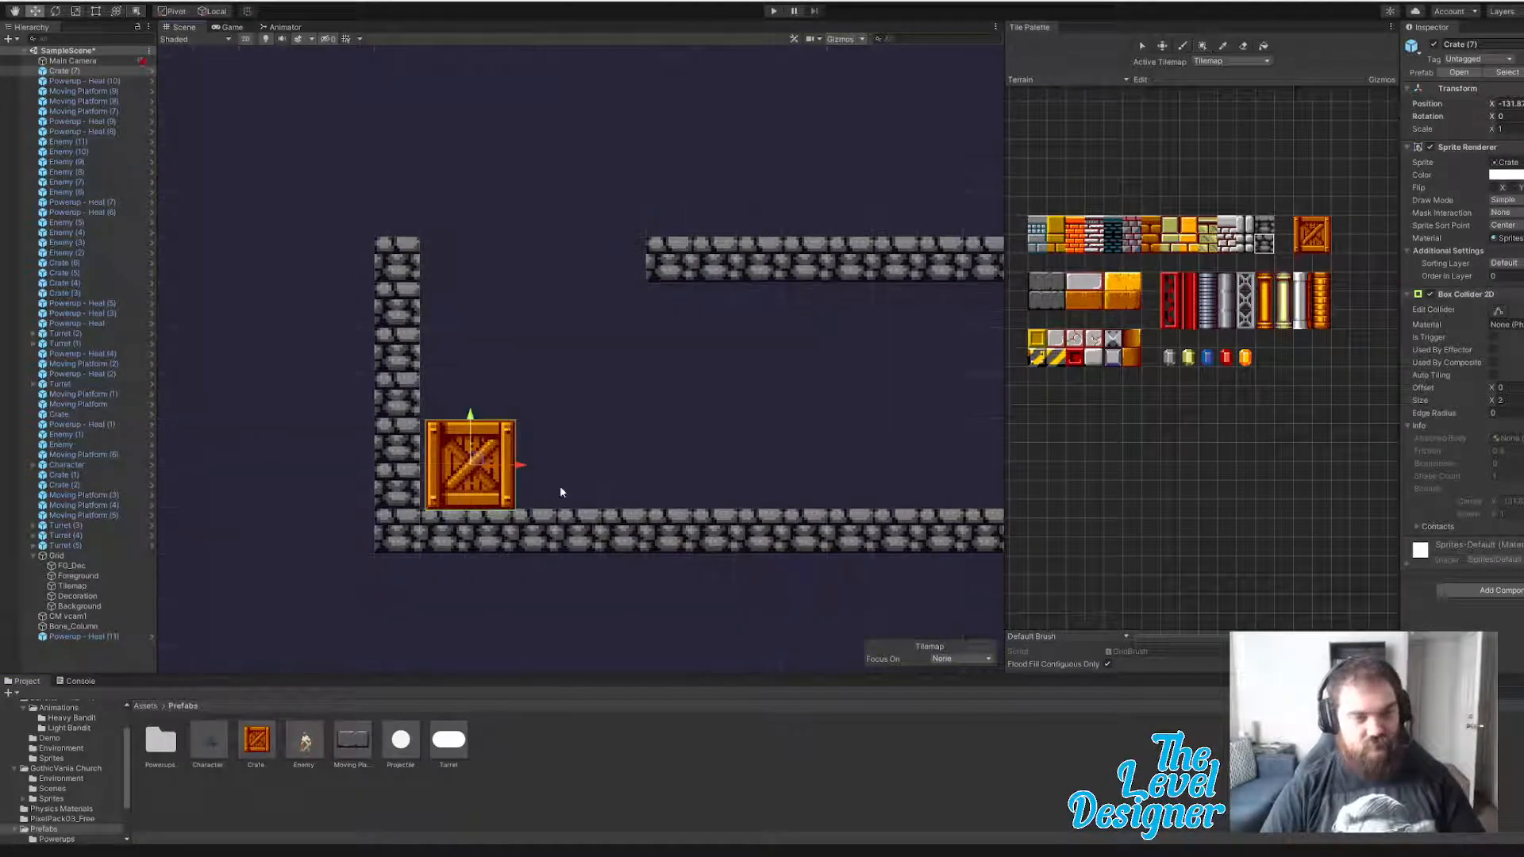
{"action": "left_click_drag", "start_coordinate": [473, 421], "coordinate": [473, 415]}
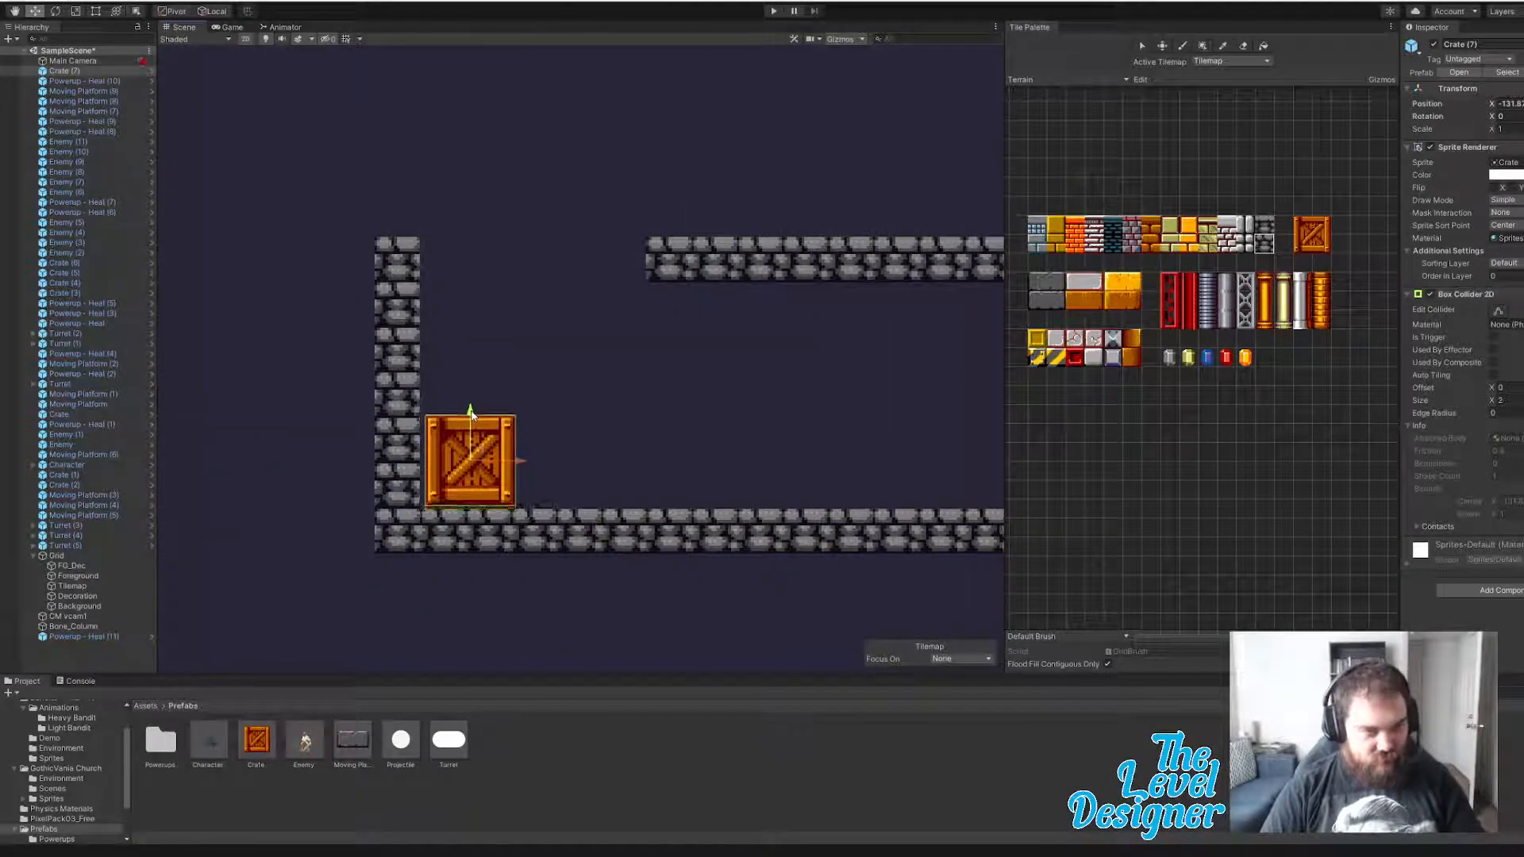
{"action": "left_click_drag", "start_coordinate": [517, 463], "coordinate": [514, 461]}
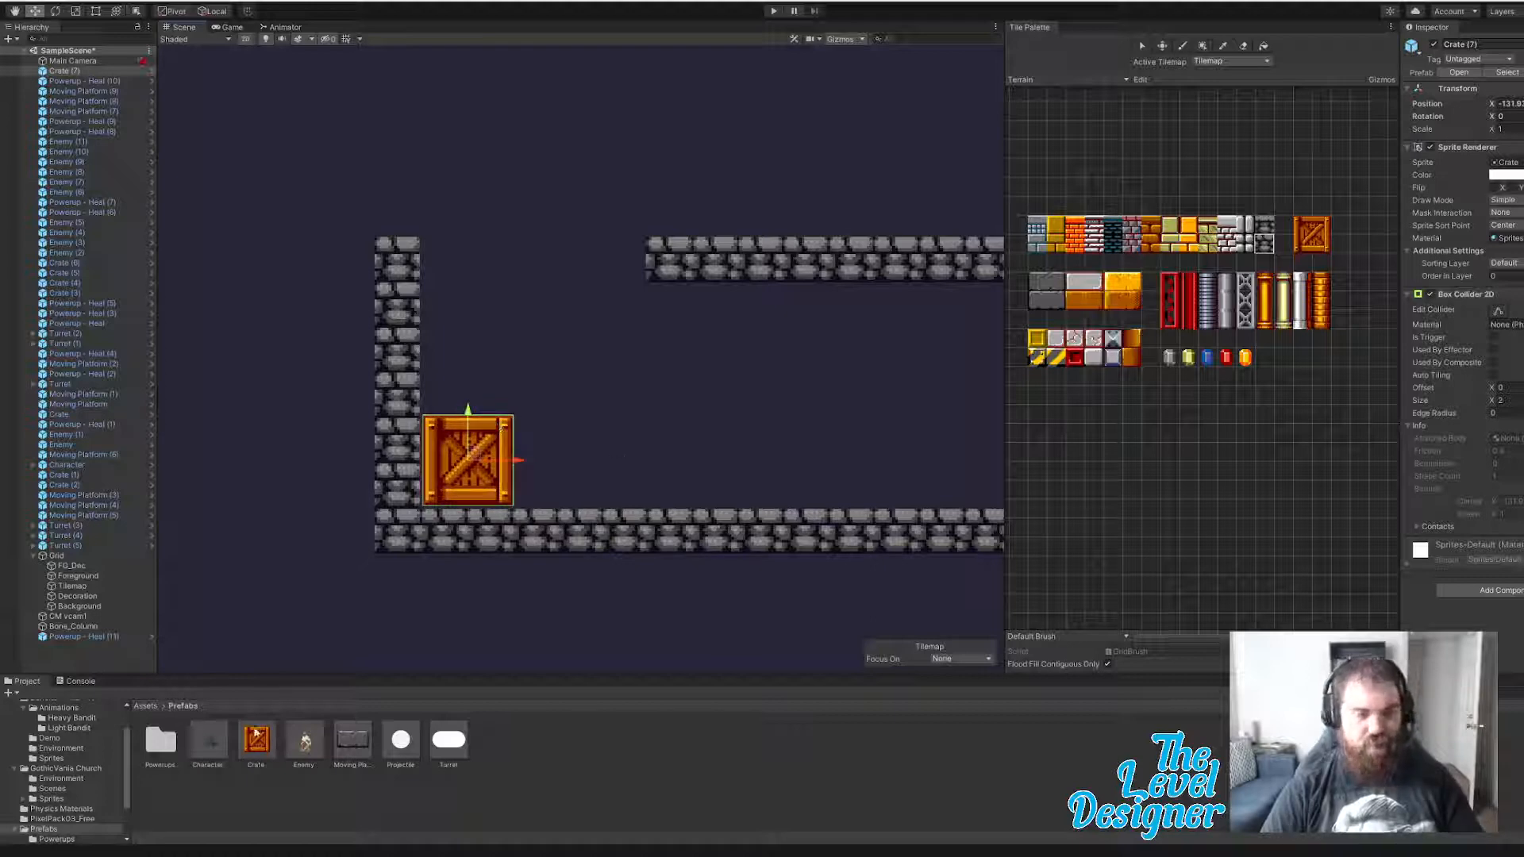
- Place a second Crate beside the first, scale it down to about 0.81 and rest it on the floor
{"action": "left_click_drag", "start_coordinate": [255, 740], "coordinate": [562, 462]}
{"action": "key", "text": "e"}
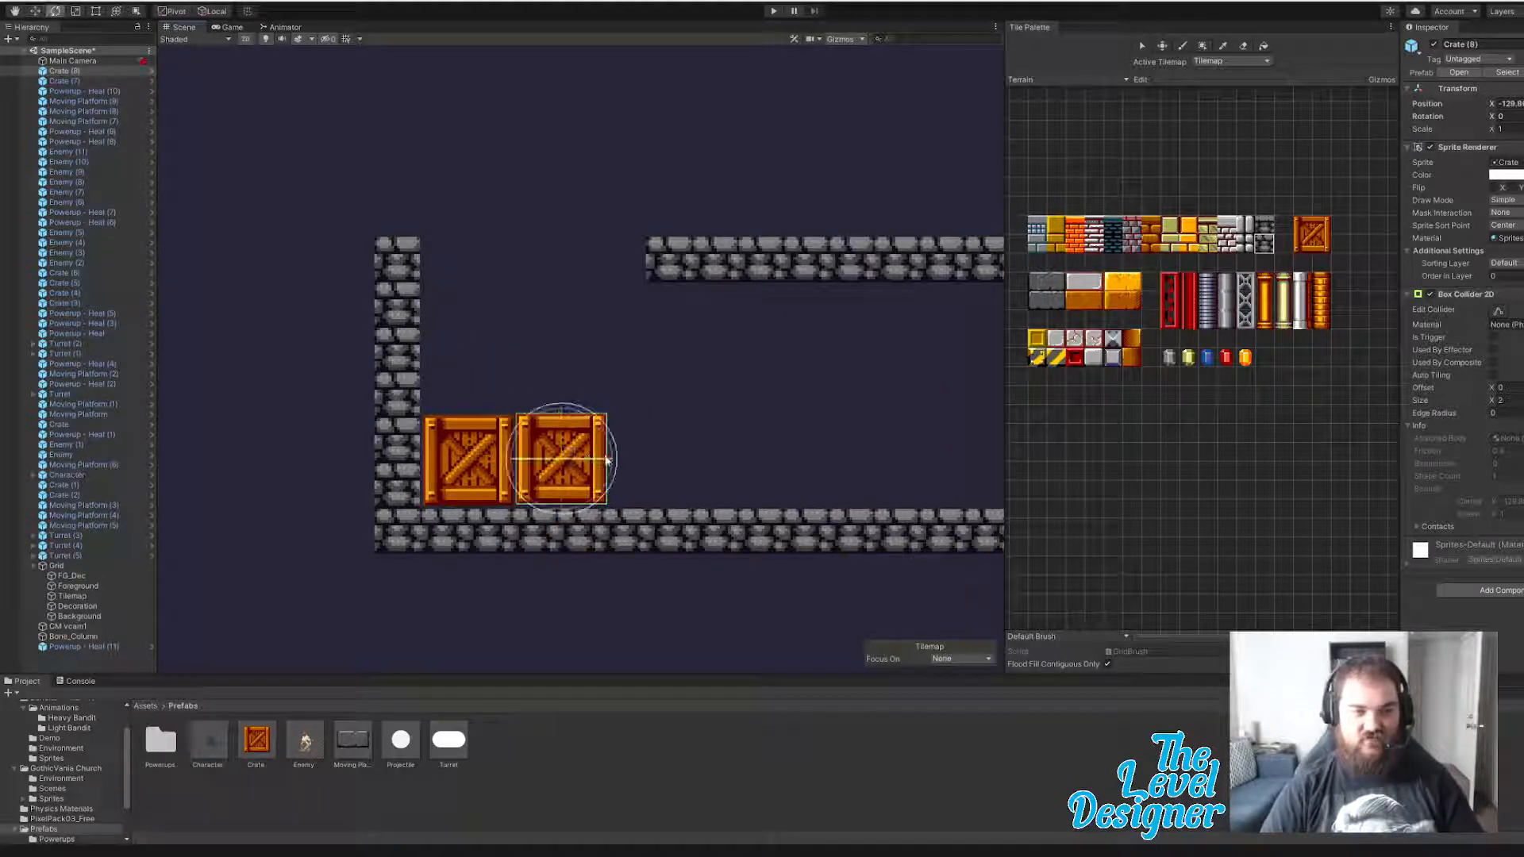
{"action": "key", "text": "r"}
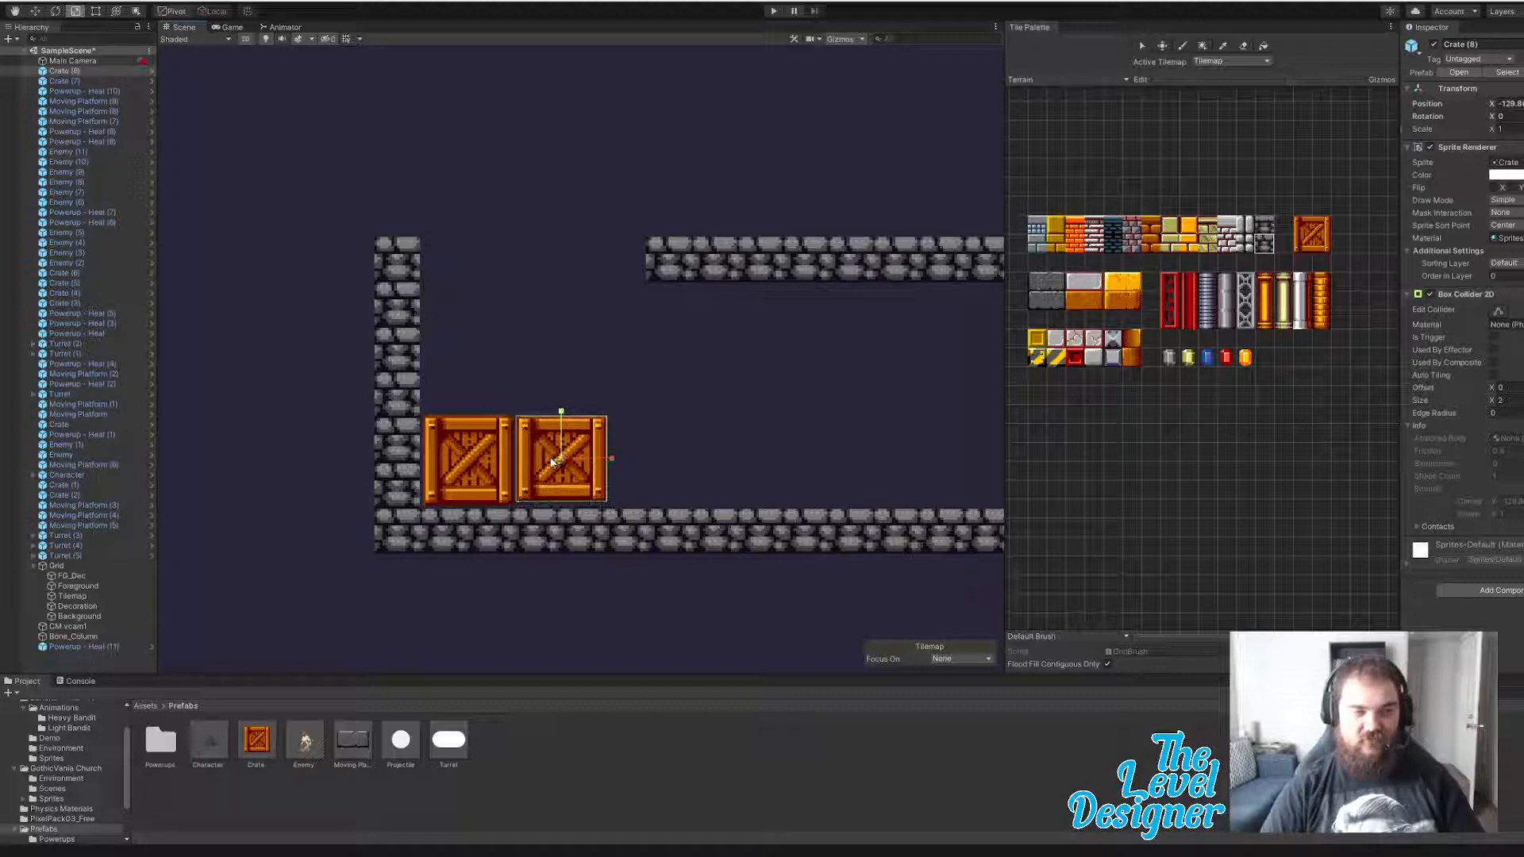
{"action": "left_click_drag", "start_coordinate": [562, 461], "coordinate": [560, 464]}
{"action": "key", "text": "w"}
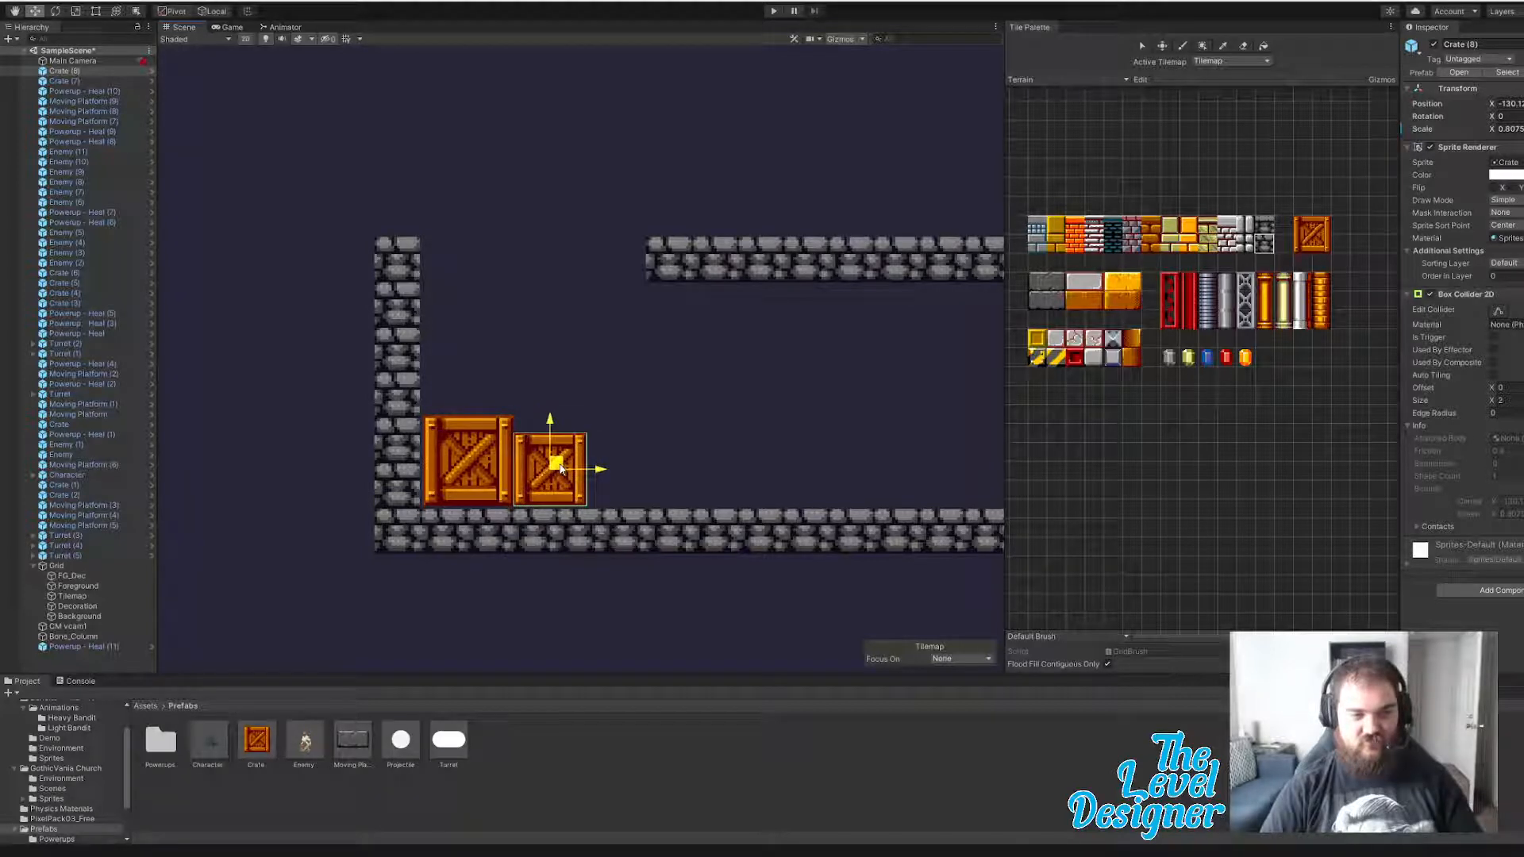
{"action": "left_click", "coordinate": [336, 512]}
- Place two Enemy prefabs spaced apart on the corridor floor beyond the crates
{"action": "scroll", "coordinate": [706, 362], "scroll_direction": "down", "scroll_amount": 3}
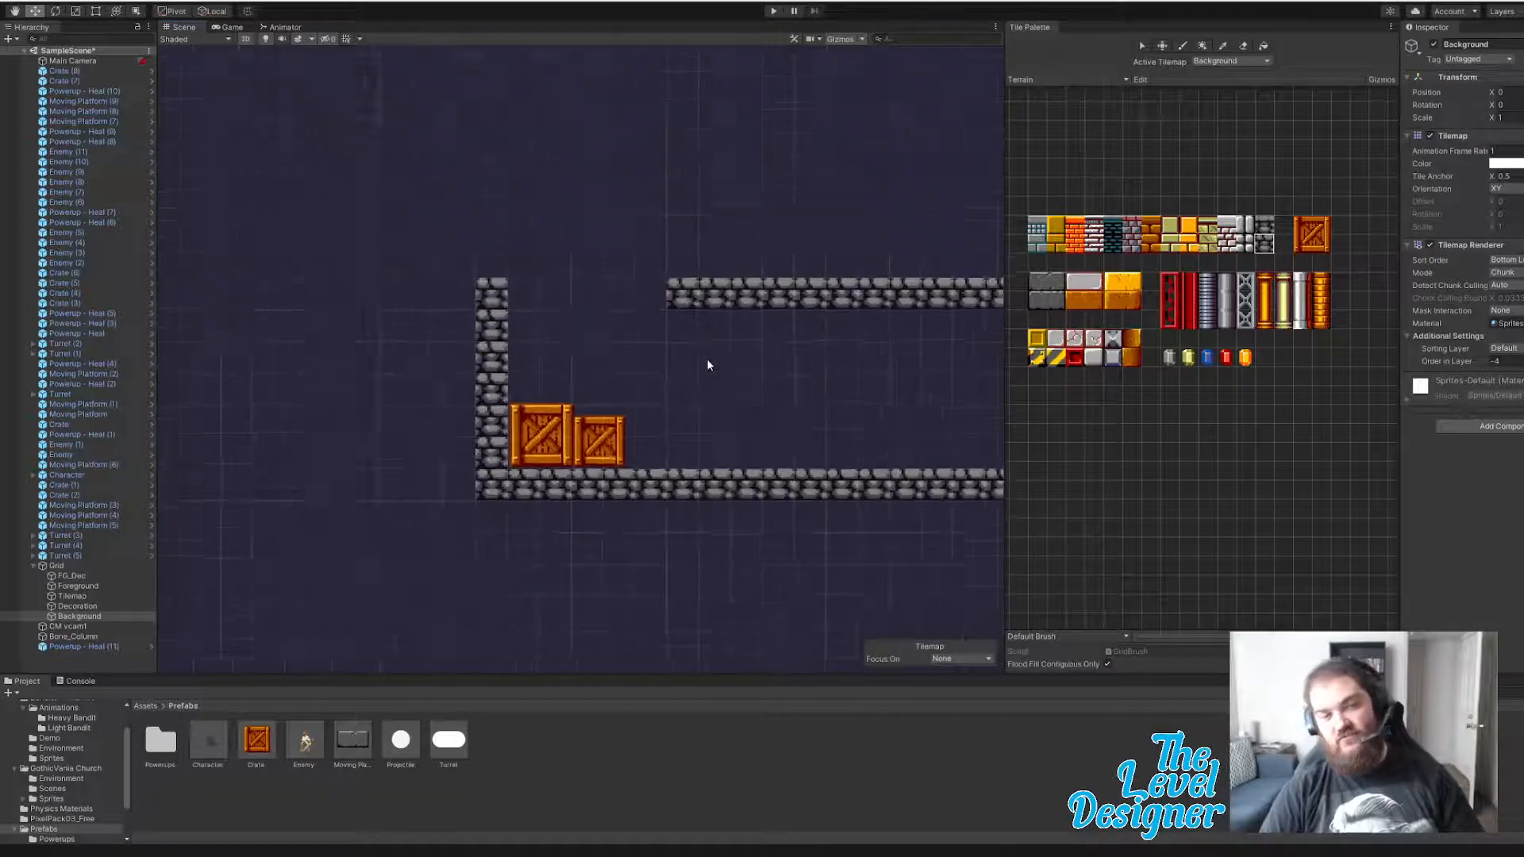
{"action": "middle_click_drag", "start_coordinate": [735, 361], "coordinate": [538, 414]}
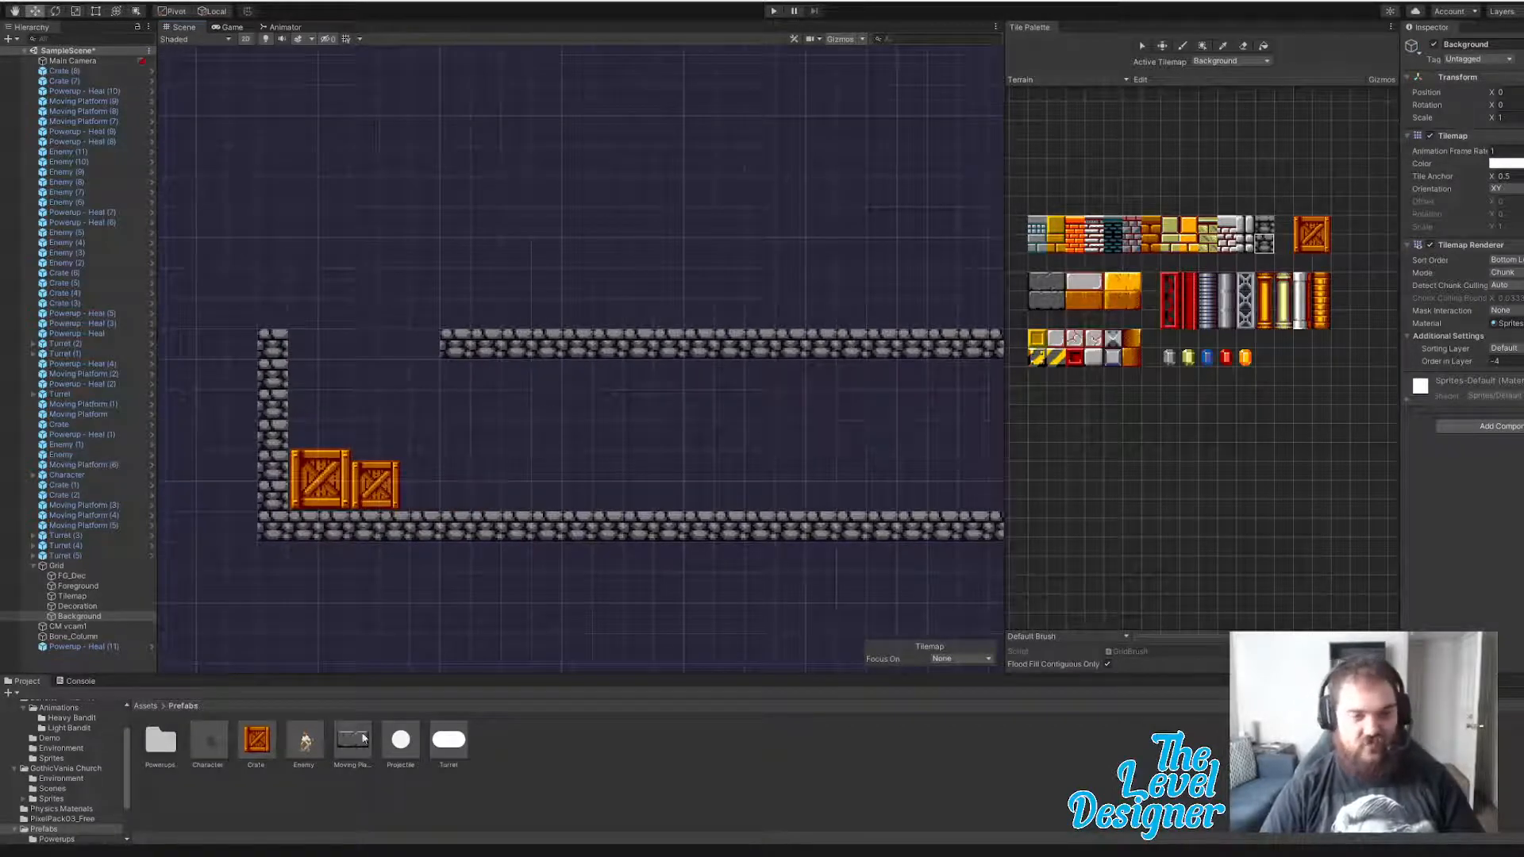
{"action": "left_click_drag", "start_coordinate": [310, 740], "coordinate": [547, 522]}
{"action": "middle_click_drag", "start_coordinate": [735, 546], "coordinate": [469, 500]}
{"action": "scroll", "coordinate": [501, 554], "scroll_direction": "down", "scroll_amount": 3}
{"action": "scroll", "coordinate": [470, 500], "scroll_direction": "up", "scroll_amount": 1}
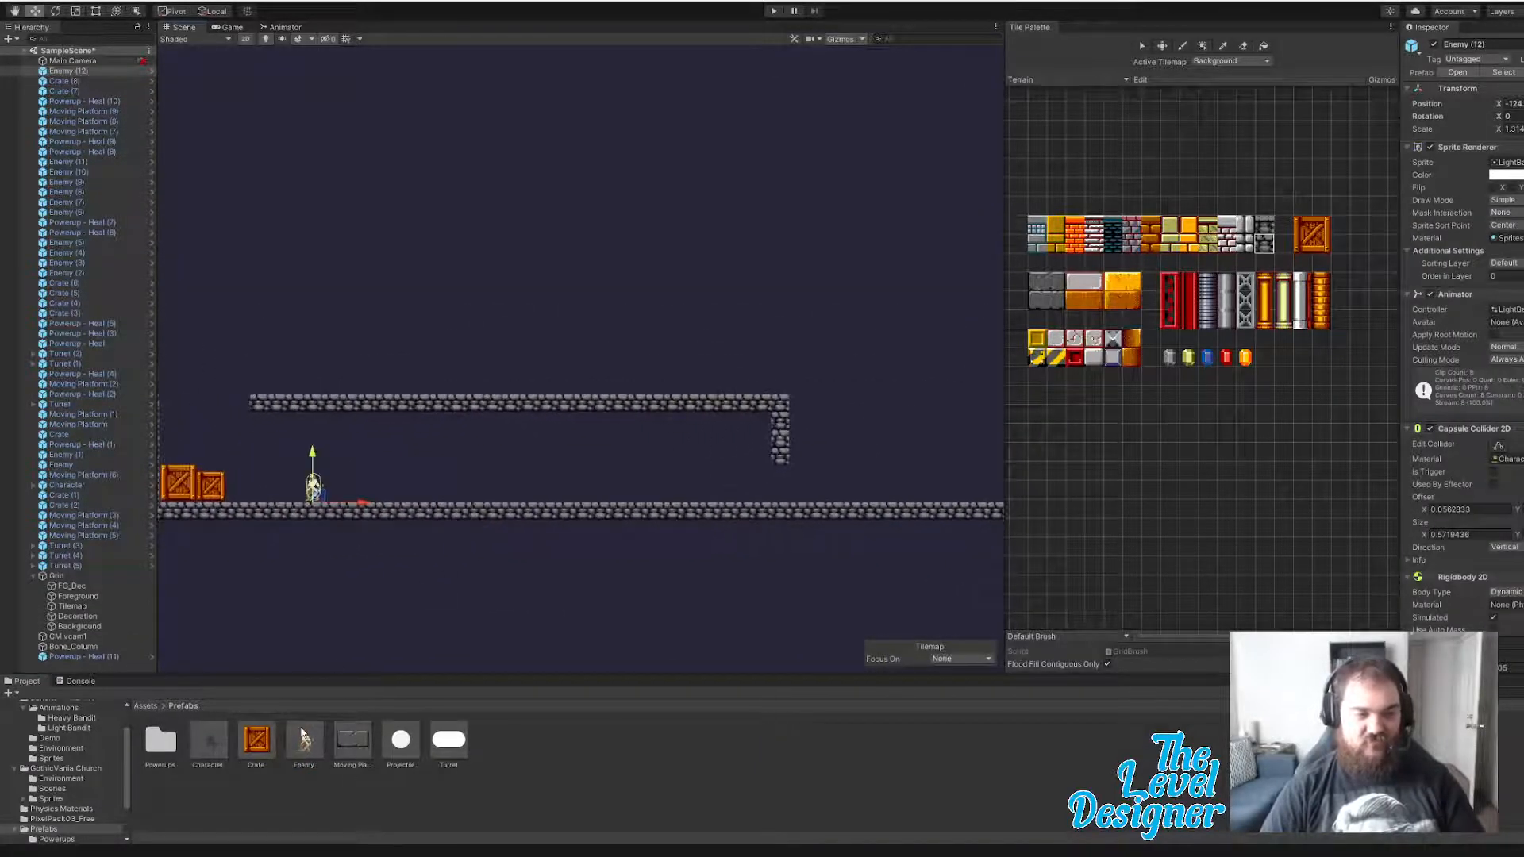
{"action": "left_click_drag", "start_coordinate": [302, 739], "coordinate": [485, 507]}
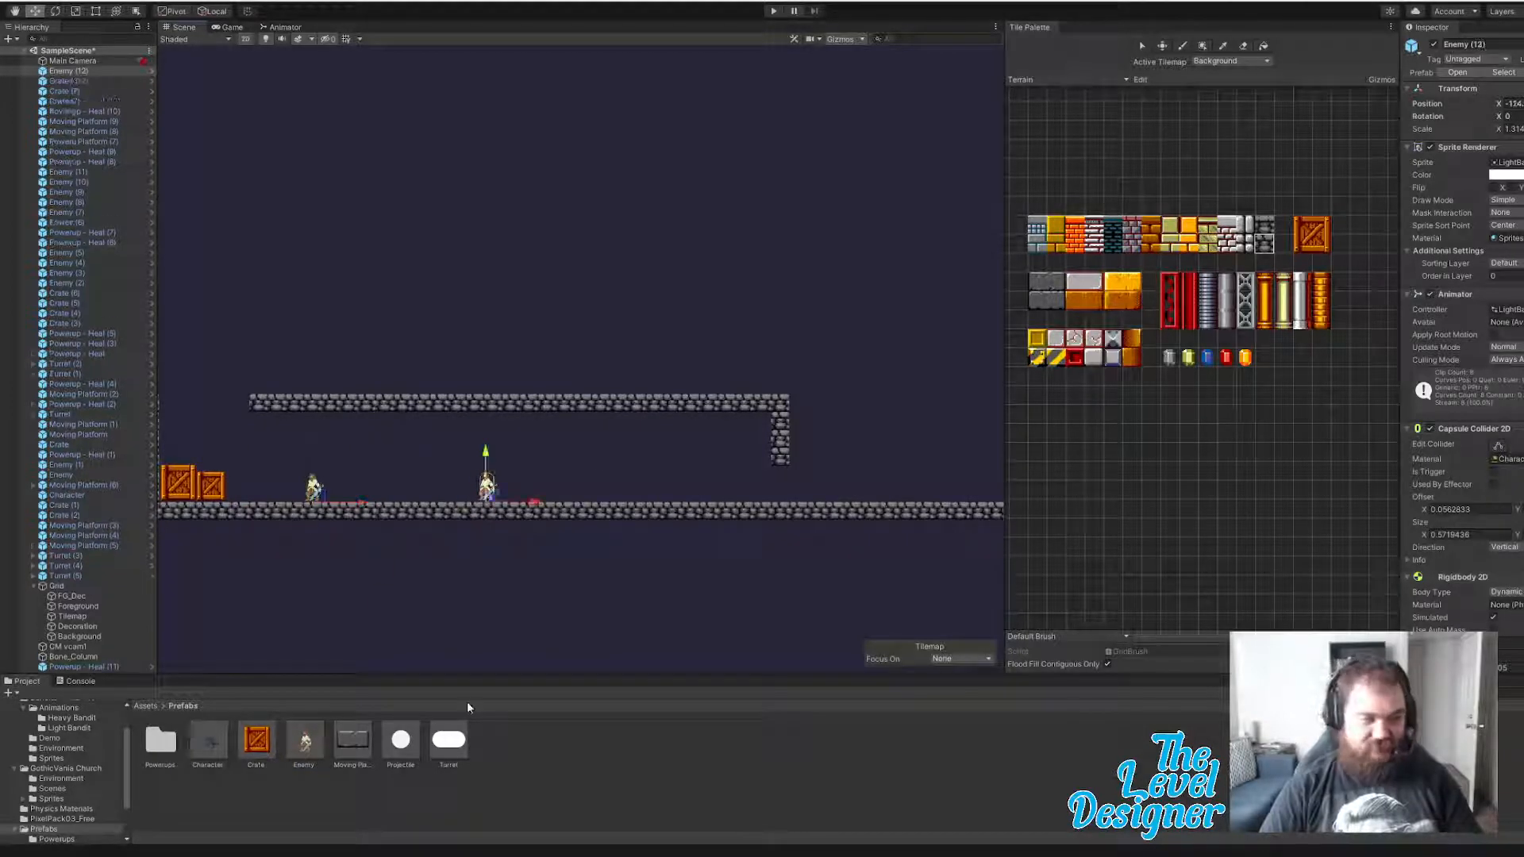
- On the Tilemap, raise the end wall by seven dark grey stone tiles and start an upper ceiling back toward the maze
{"action": "middle_click_drag", "start_coordinate": [278, 524], "coordinate": [489, 567]}
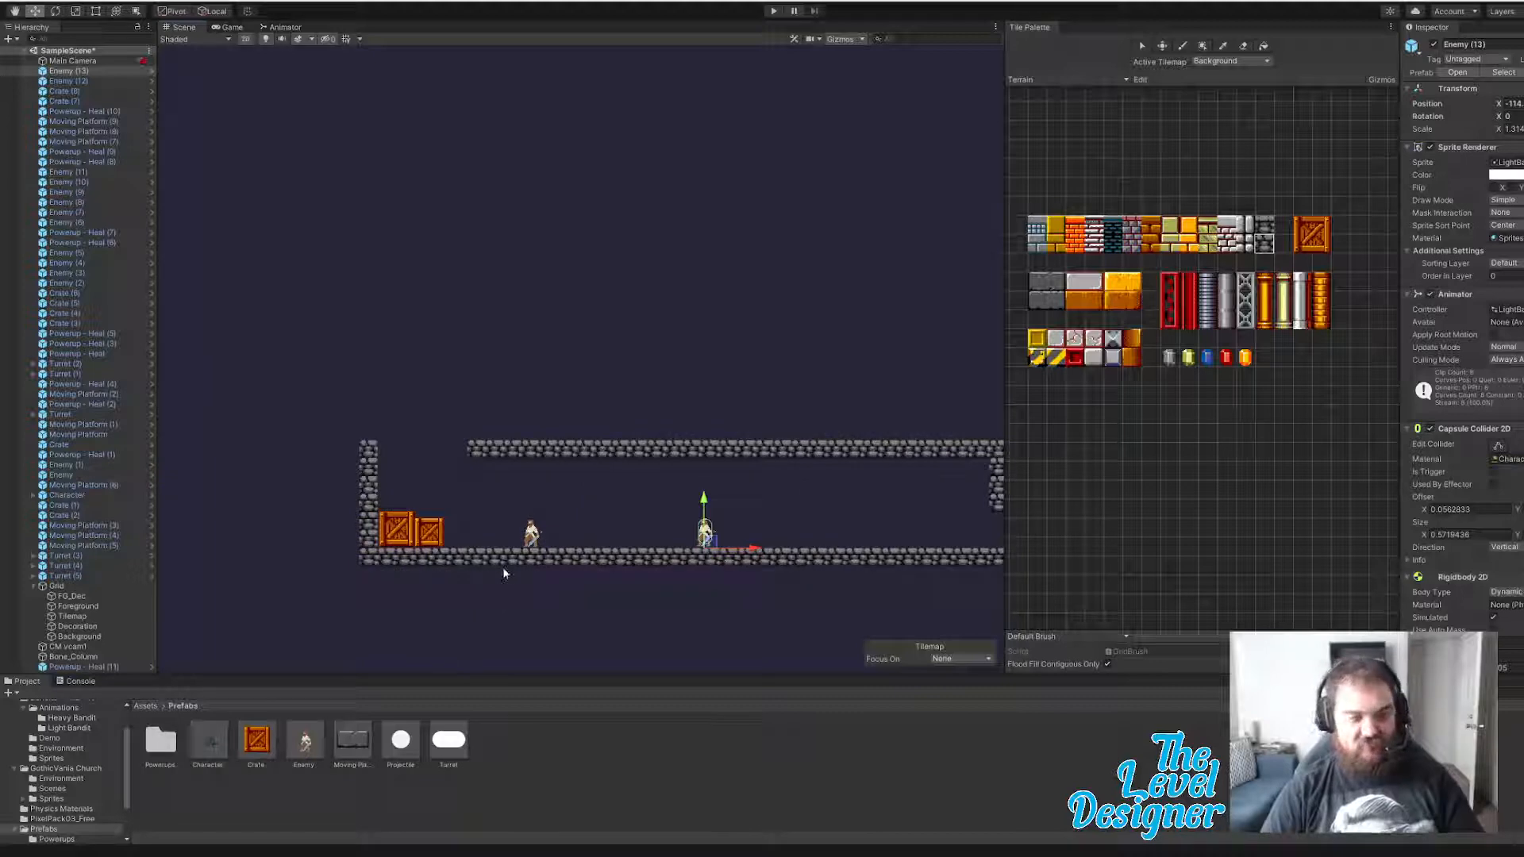
{"action": "left_click", "coordinate": [71, 616]}
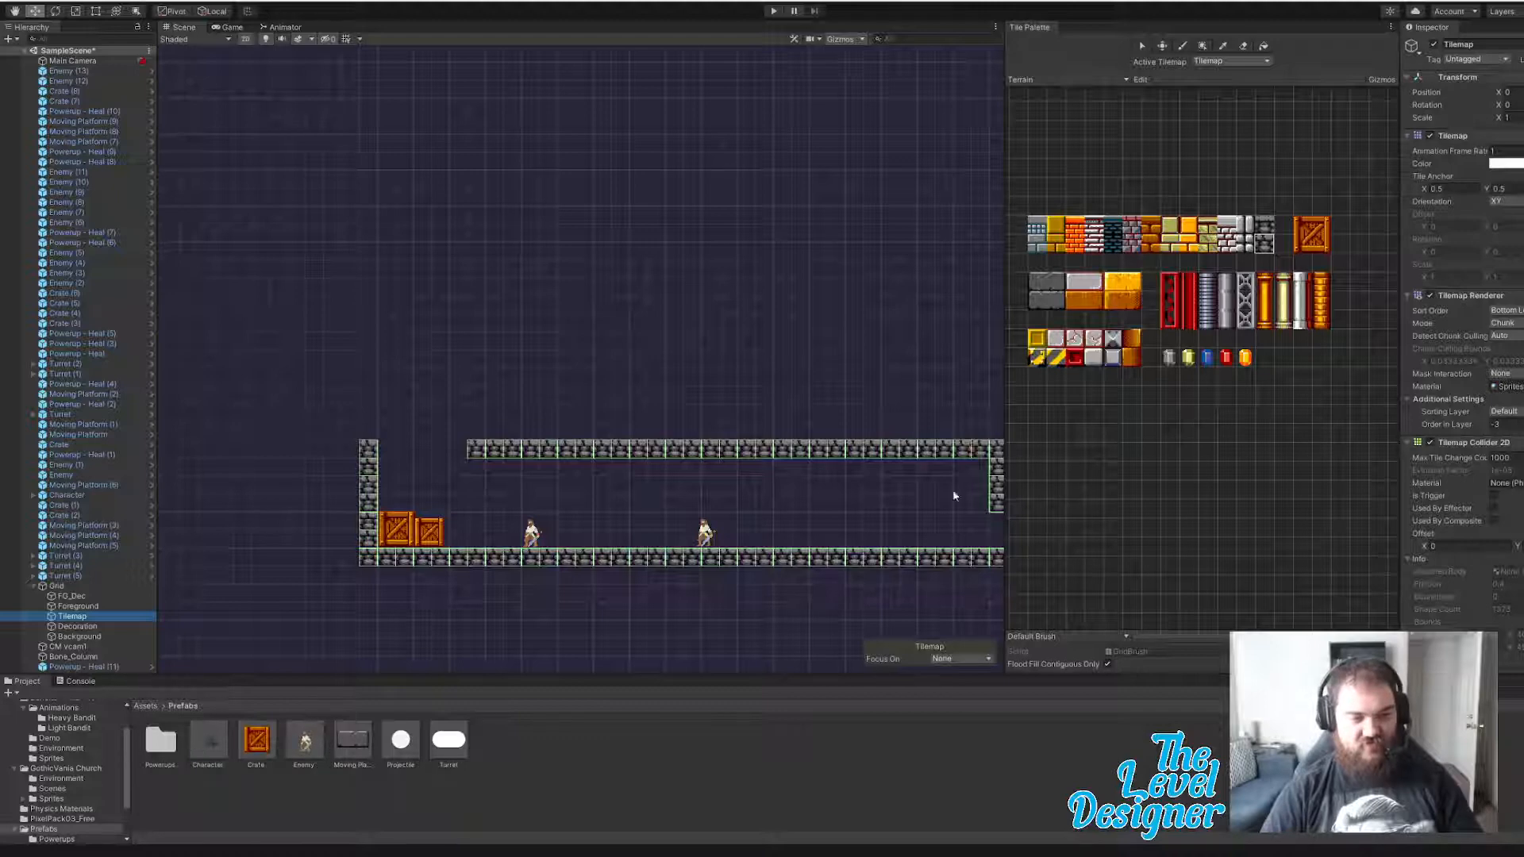
{"action": "left_click", "coordinate": [1267, 243]}
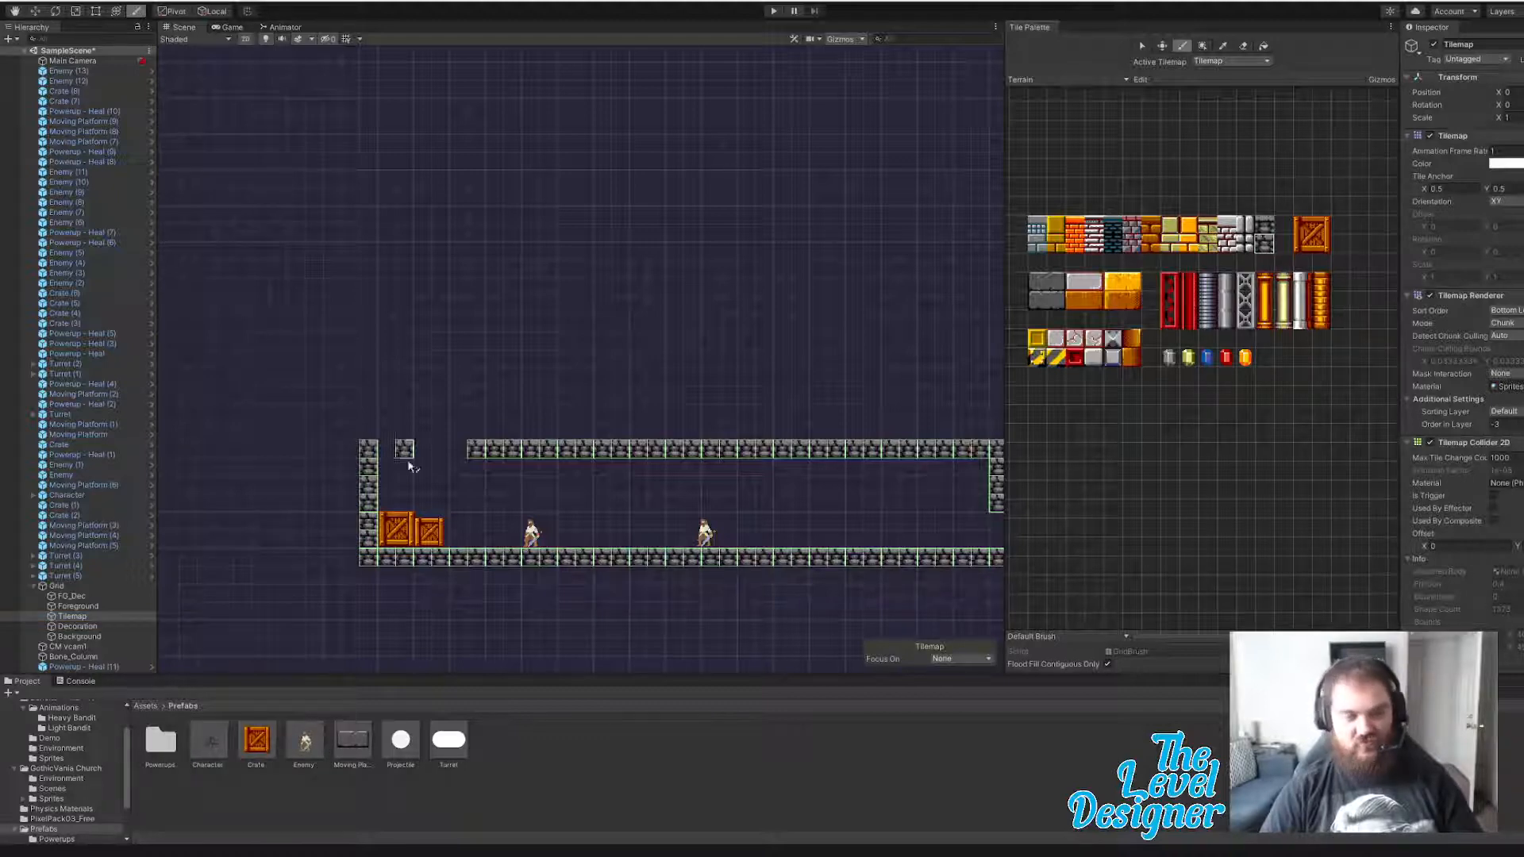
{"action": "mouse_move", "coordinate": [368, 430]}
{"action": "left_mouse_down"}
{"action": "mouse_move", "coordinate": [366, 332]}
{"action": "mouse_move", "coordinate": [530, 328]}
{"action": "left_mouse_up"}
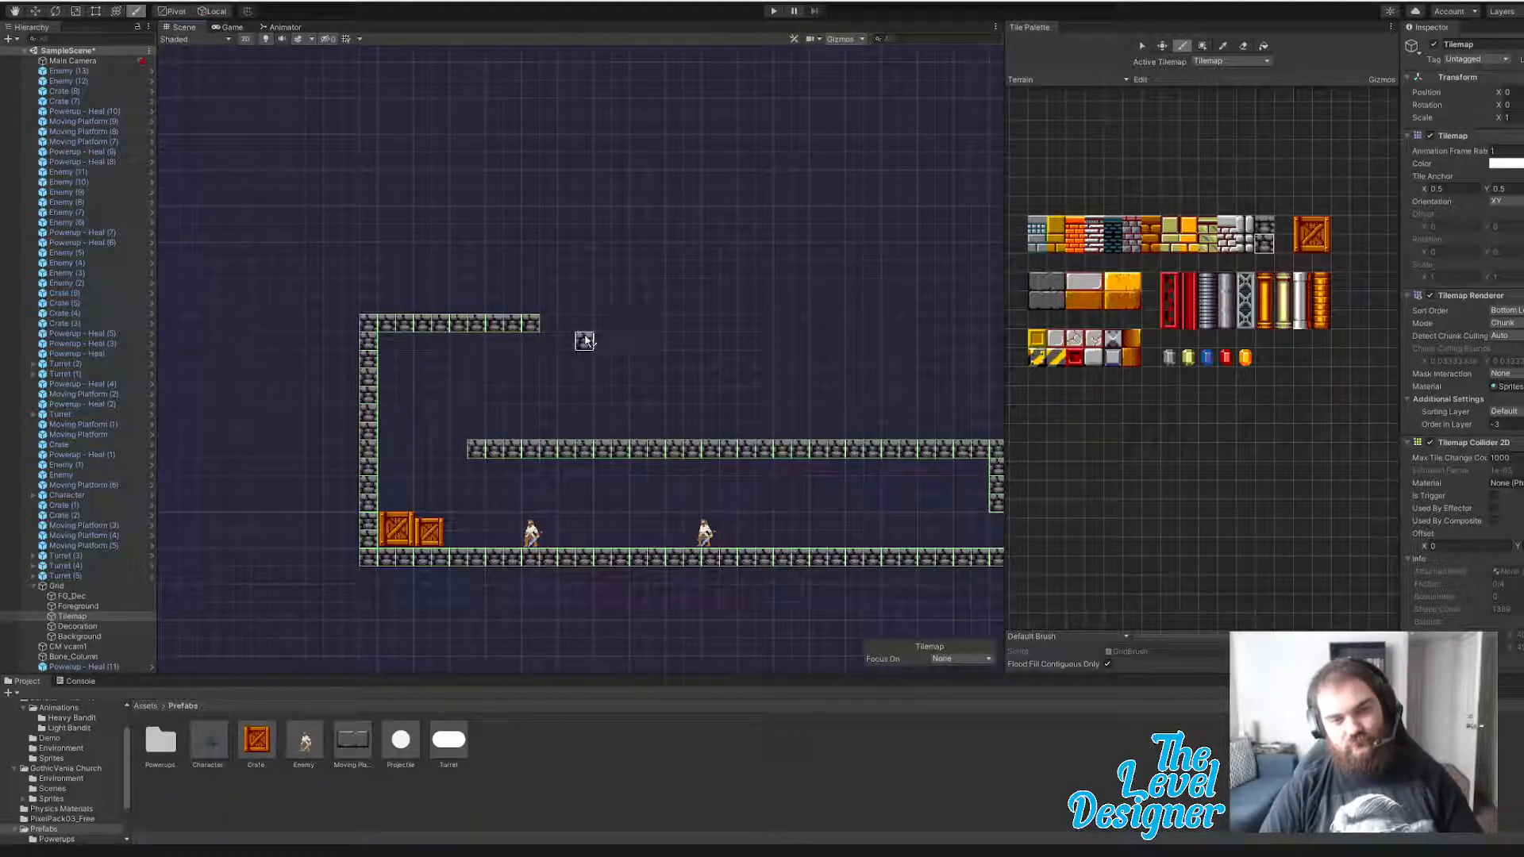
- Replace the uneven freehand ceiling extension with a straight box-filled row ending above the hanging wall
{"action": "left_click_drag", "start_coordinate": [567, 328], "coordinate": [676, 340]}
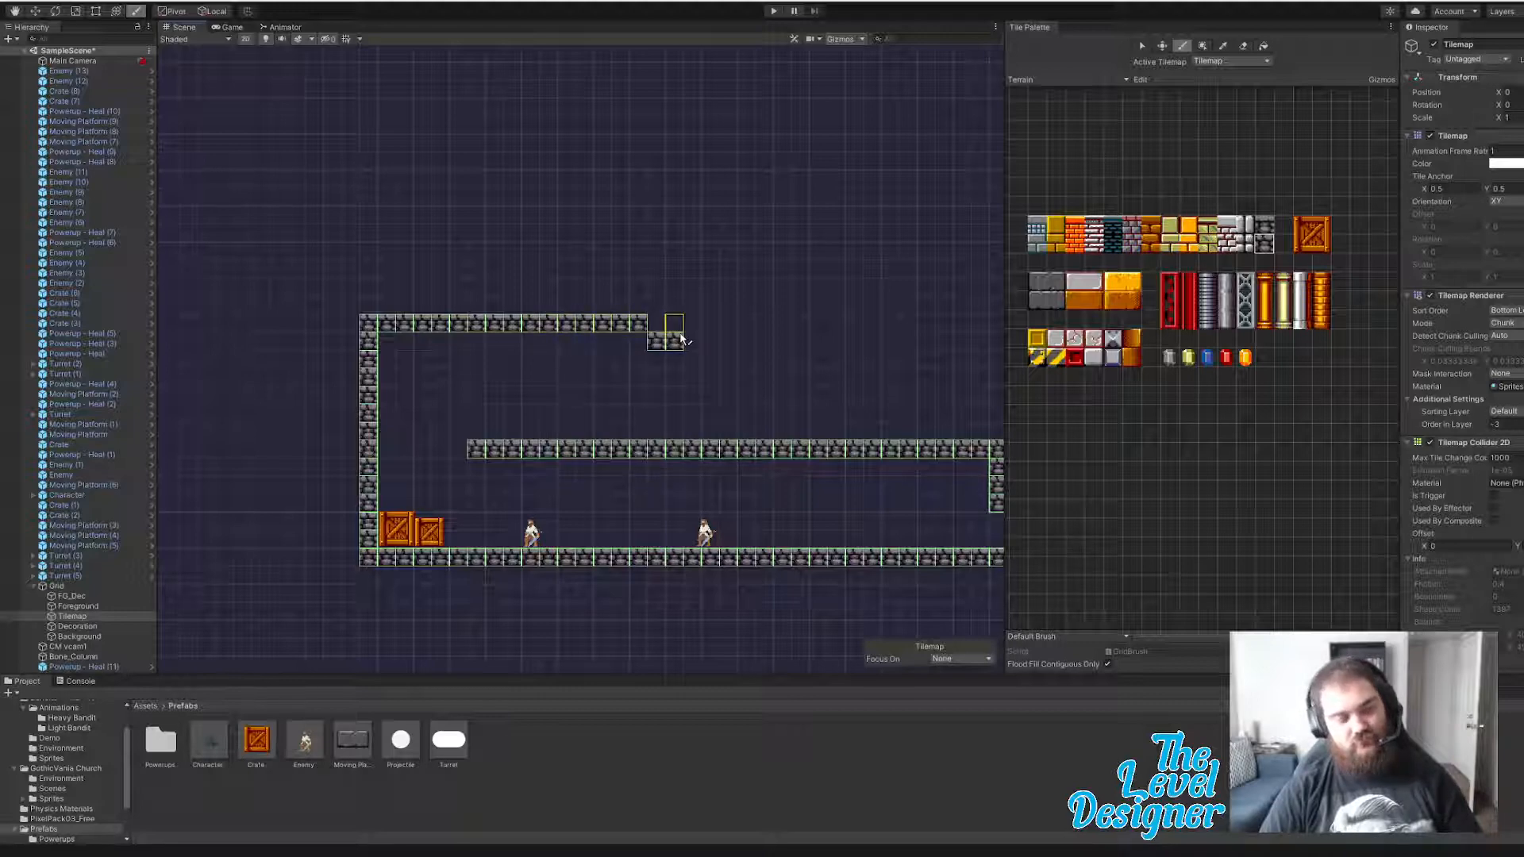
{"action": "key", "text": "ctrl+z"}
{"action": "left_click", "coordinate": [1203, 45]}
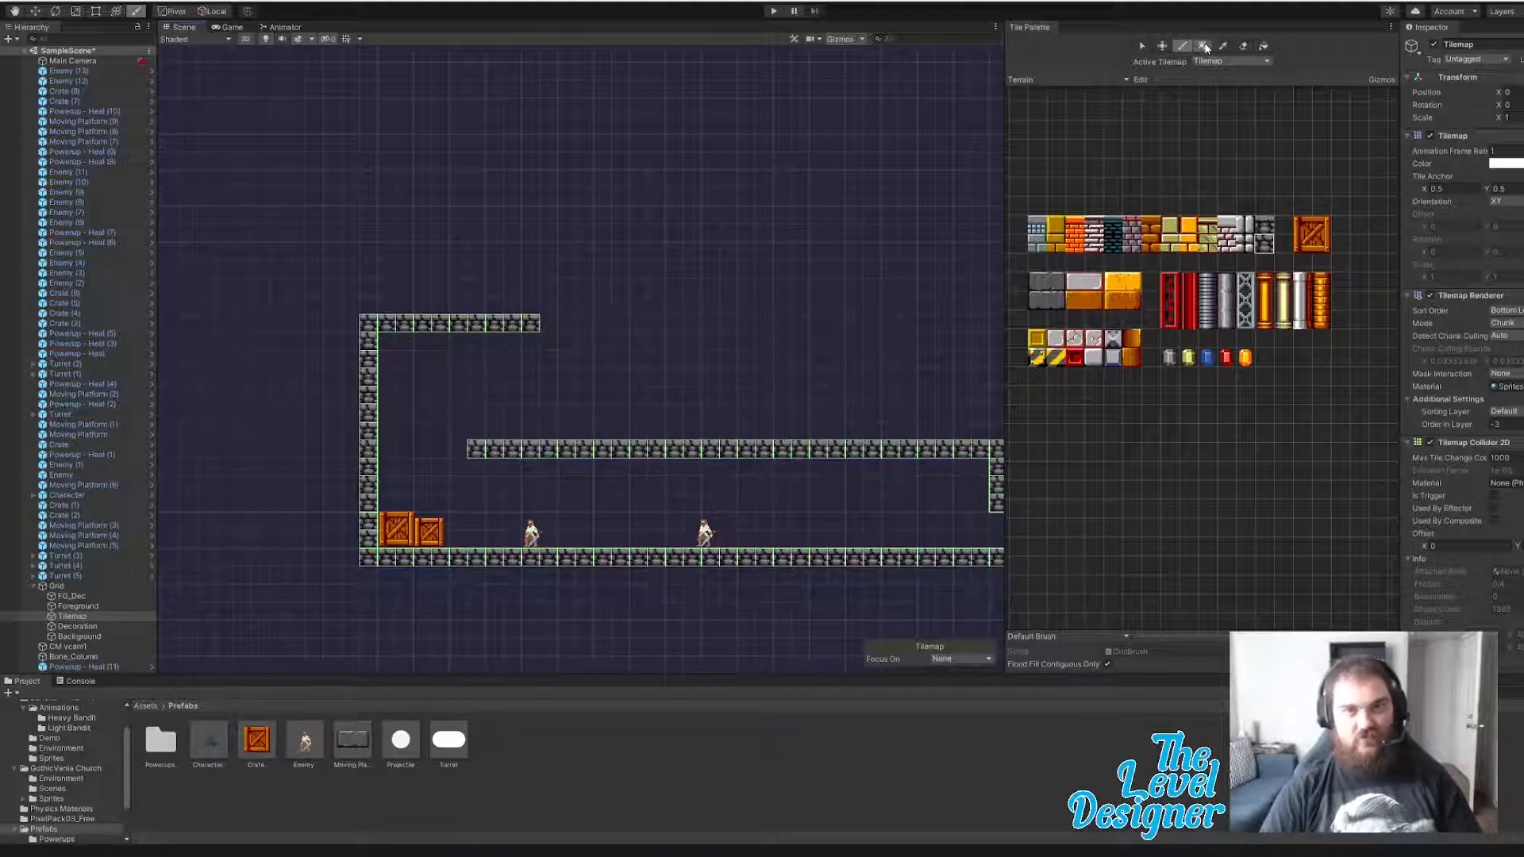
{"action": "middle_click_drag", "start_coordinate": [937, 370], "coordinate": [691, 357]}
{"action": "left_click_drag", "start_coordinate": [311, 310], "coordinate": [767, 321]}
- Box-fill the lower corridor's ceiling row across the gap from the hanging wall to the maze's outer wall
{"action": "middle_click_drag", "start_coordinate": [827, 399], "coordinate": [401, 391]}
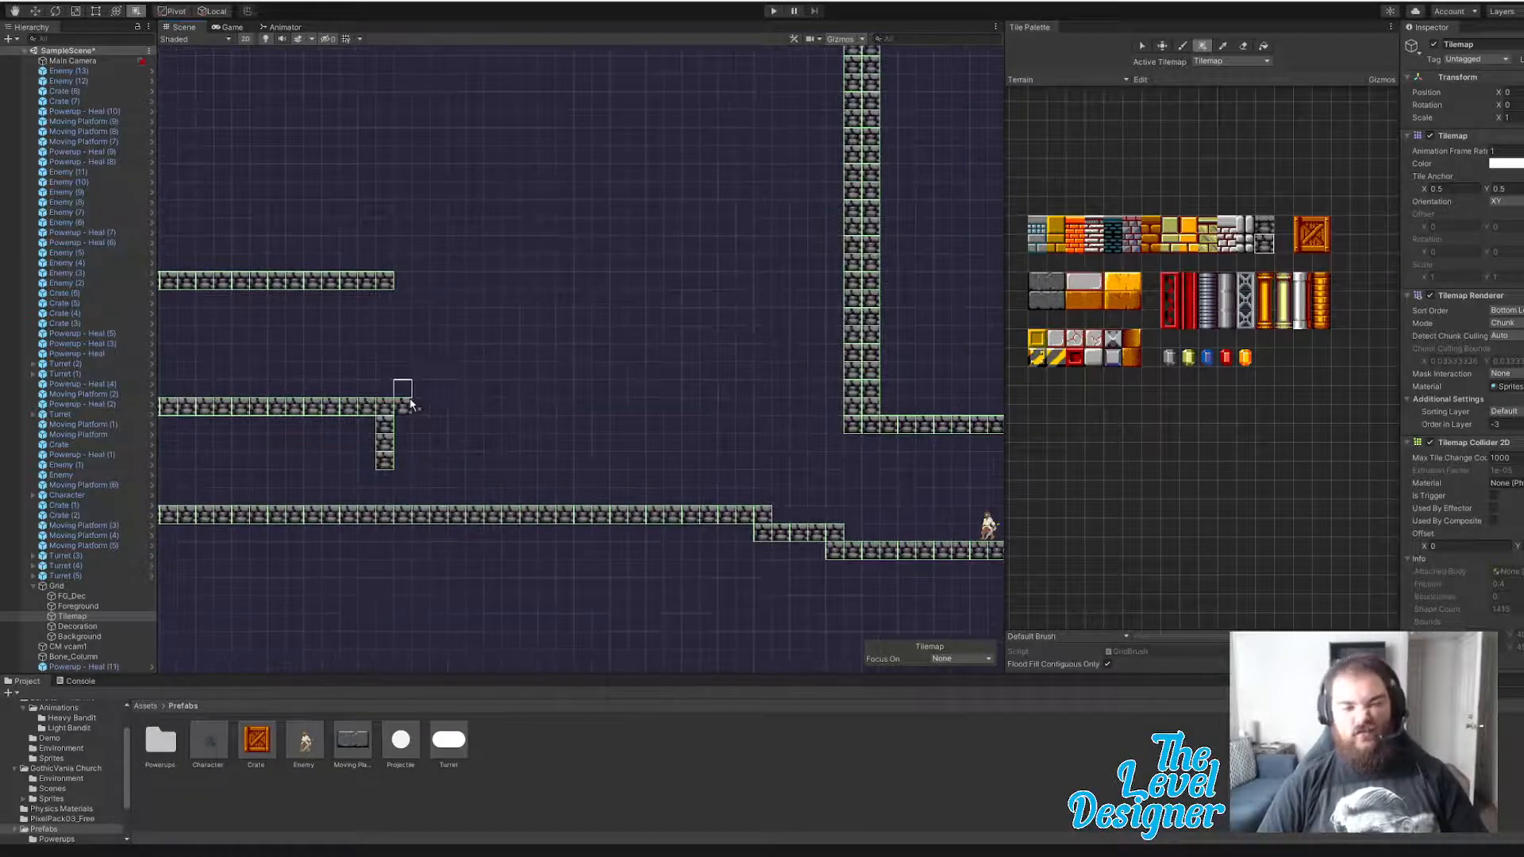
{"action": "middle_click_drag", "start_coordinate": [497, 450], "coordinate": [623, 415]}
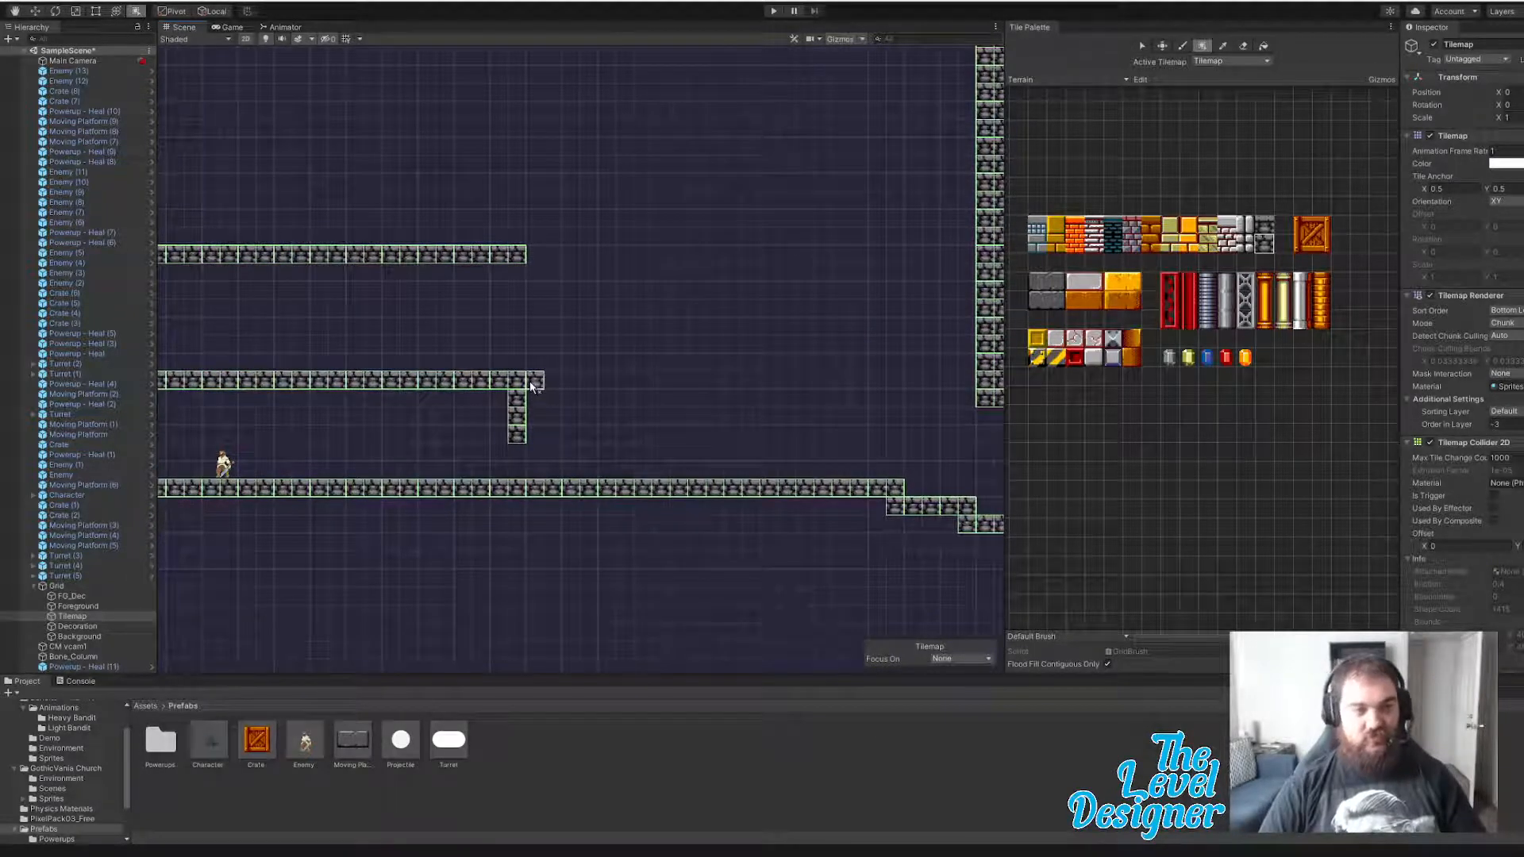
{"action": "left_click_drag", "start_coordinate": [531, 381], "coordinate": [962, 382]}
- Box-fill a three-tile-high stone post on the upper corridor's floor, directly above the hanging wall
{"action": "middle_click_drag", "start_coordinate": [693, 359], "coordinate": [545, 436]}
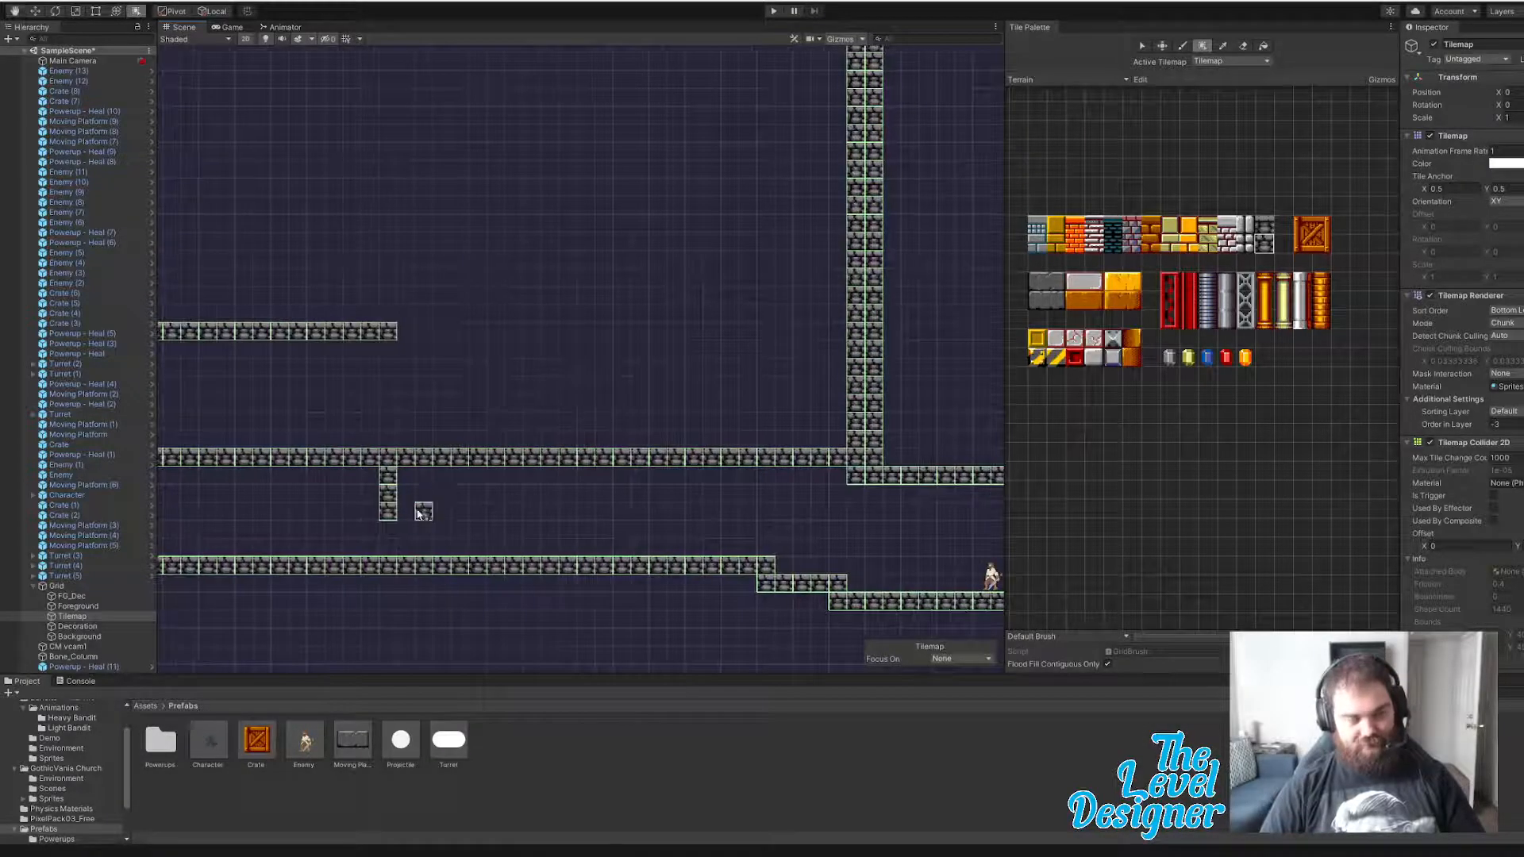
{"action": "middle_click_drag", "start_coordinate": [370, 526], "coordinate": [662, 462]}
{"action": "middle_click_drag", "start_coordinate": [816, 456], "coordinate": [742, 437]}
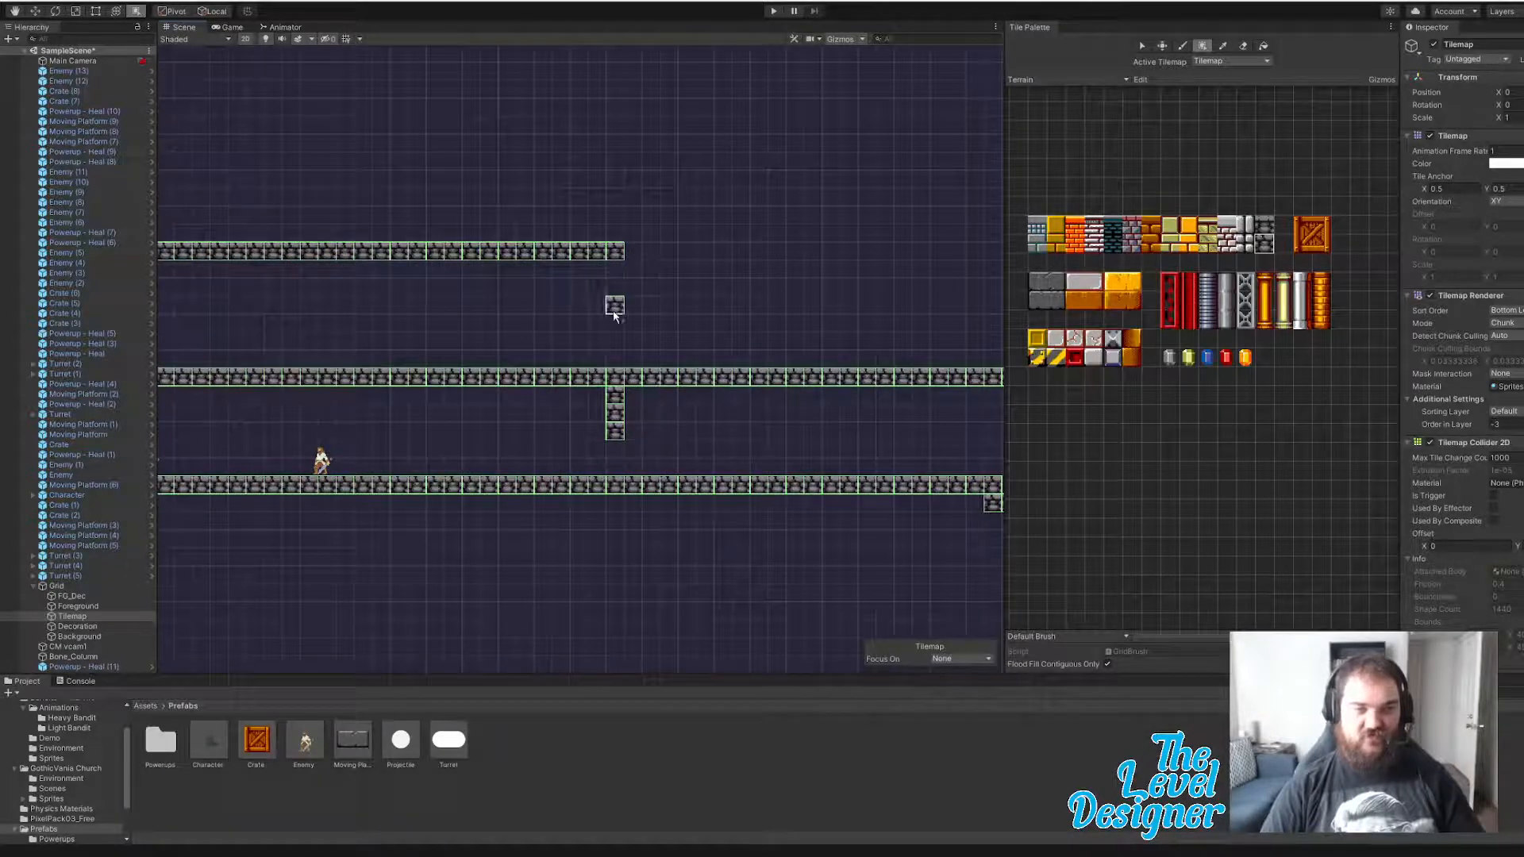
{"action": "middle_click_drag", "start_coordinate": [705, 341], "coordinate": [442, 398]}
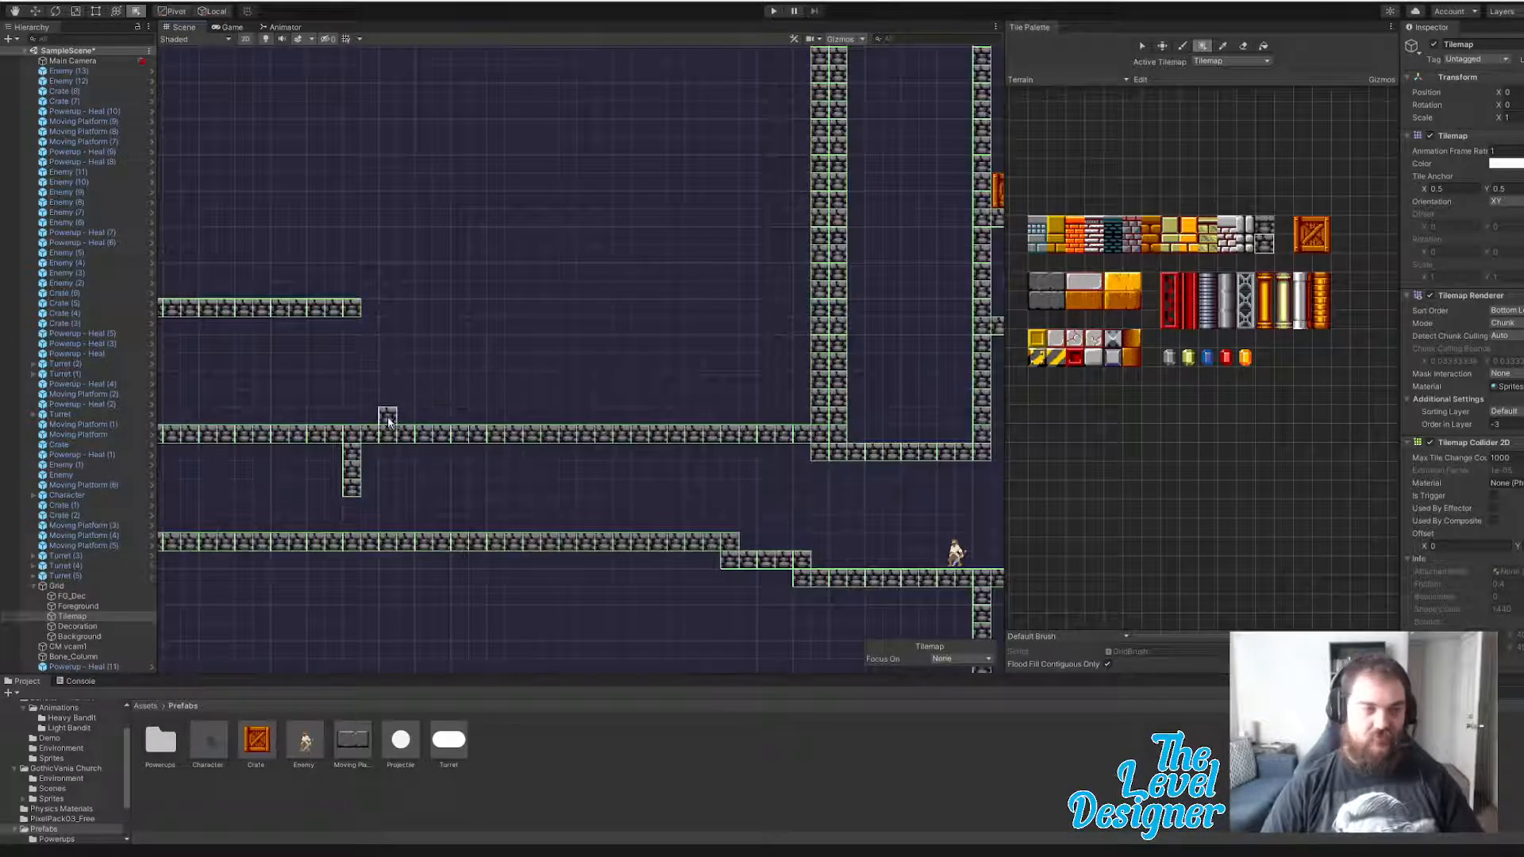
{"action": "middle_click_drag", "start_coordinate": [350, 399], "coordinate": [607, 390]}
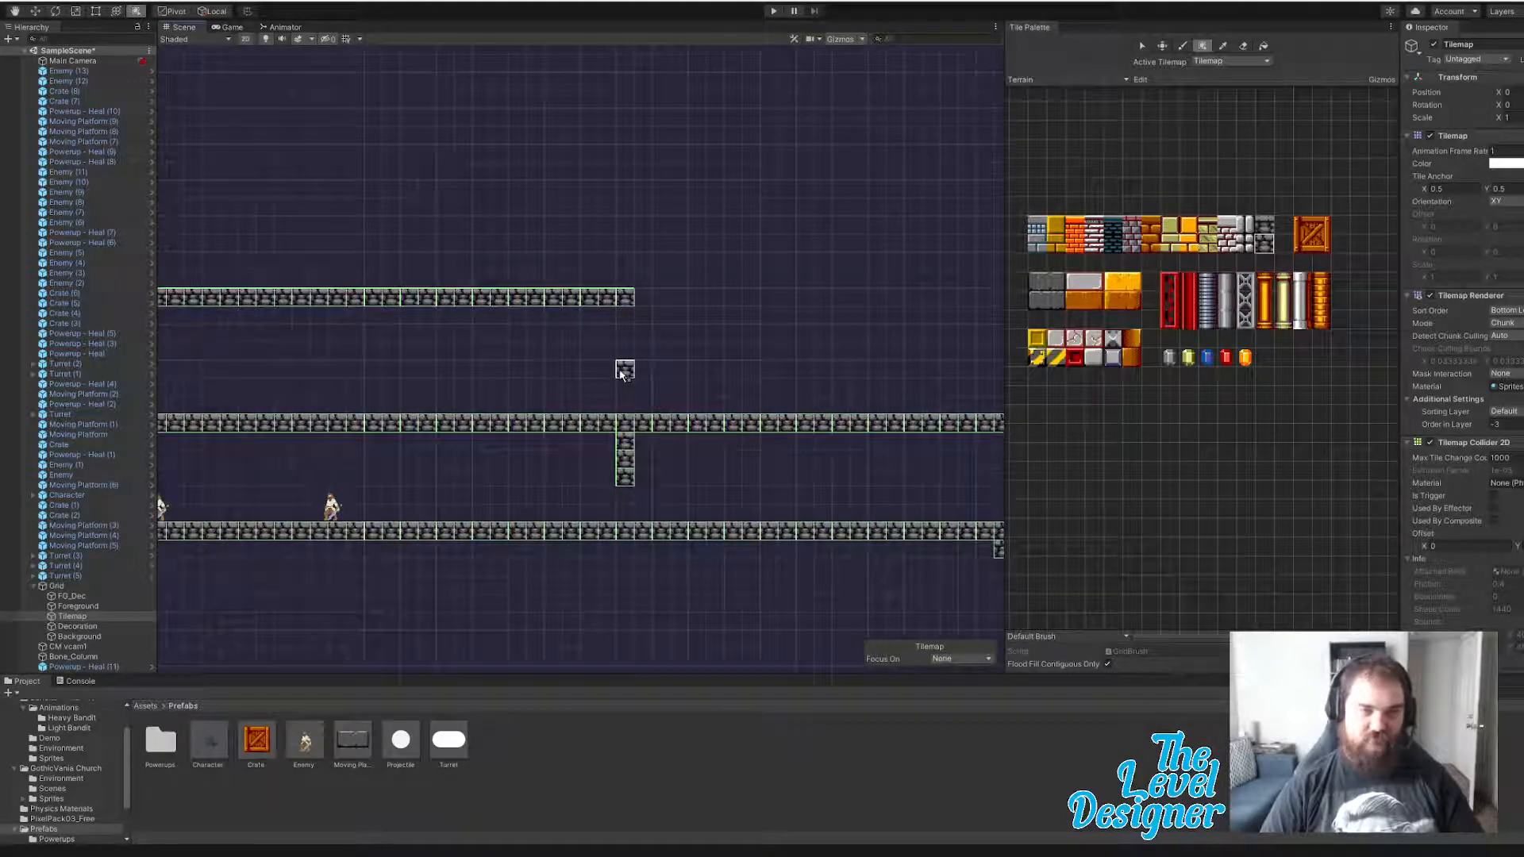
{"action": "left_click_drag", "start_coordinate": [624, 374], "coordinate": [622, 405]}
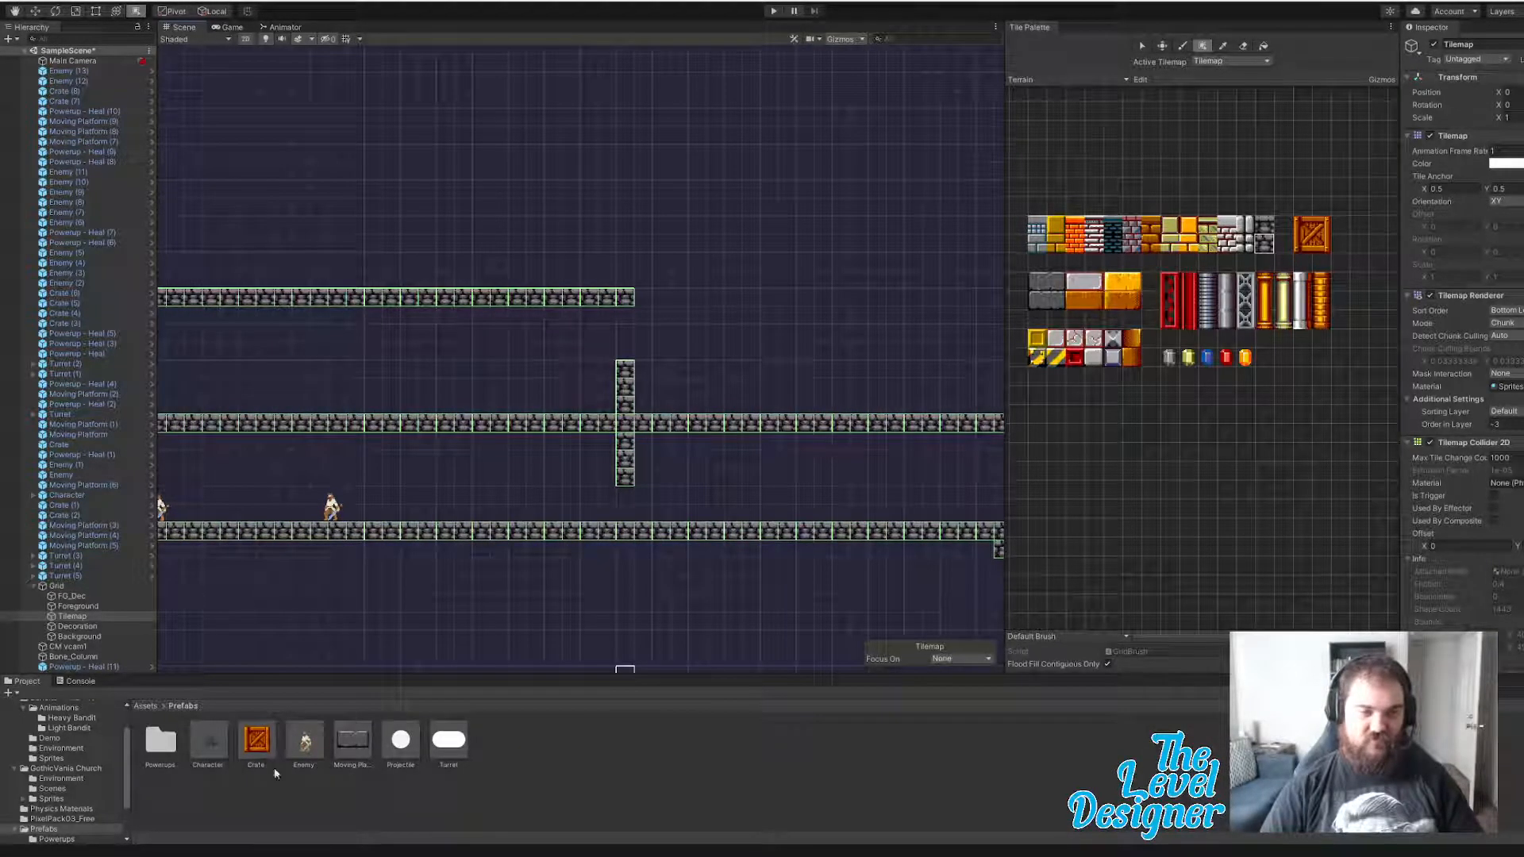
- Place a Crate against the stone post's corridor side and lower it onto the floor
{"action": "left_click_drag", "start_coordinate": [249, 746], "coordinate": [597, 397]}
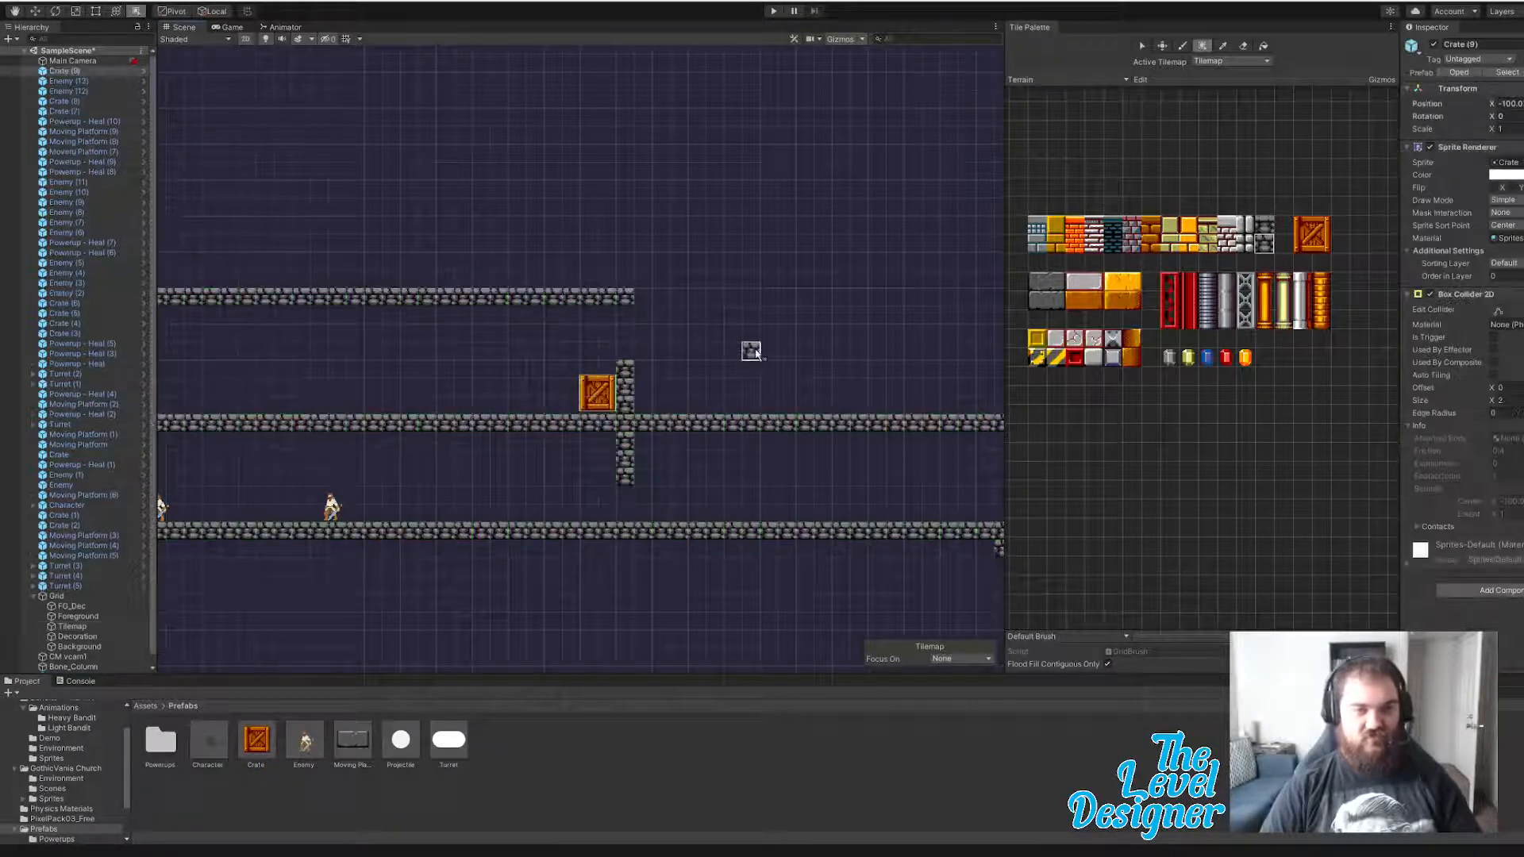
{"action": "scroll", "coordinate": [664, 368], "scroll_direction": "up", "scroll_amount": 10}
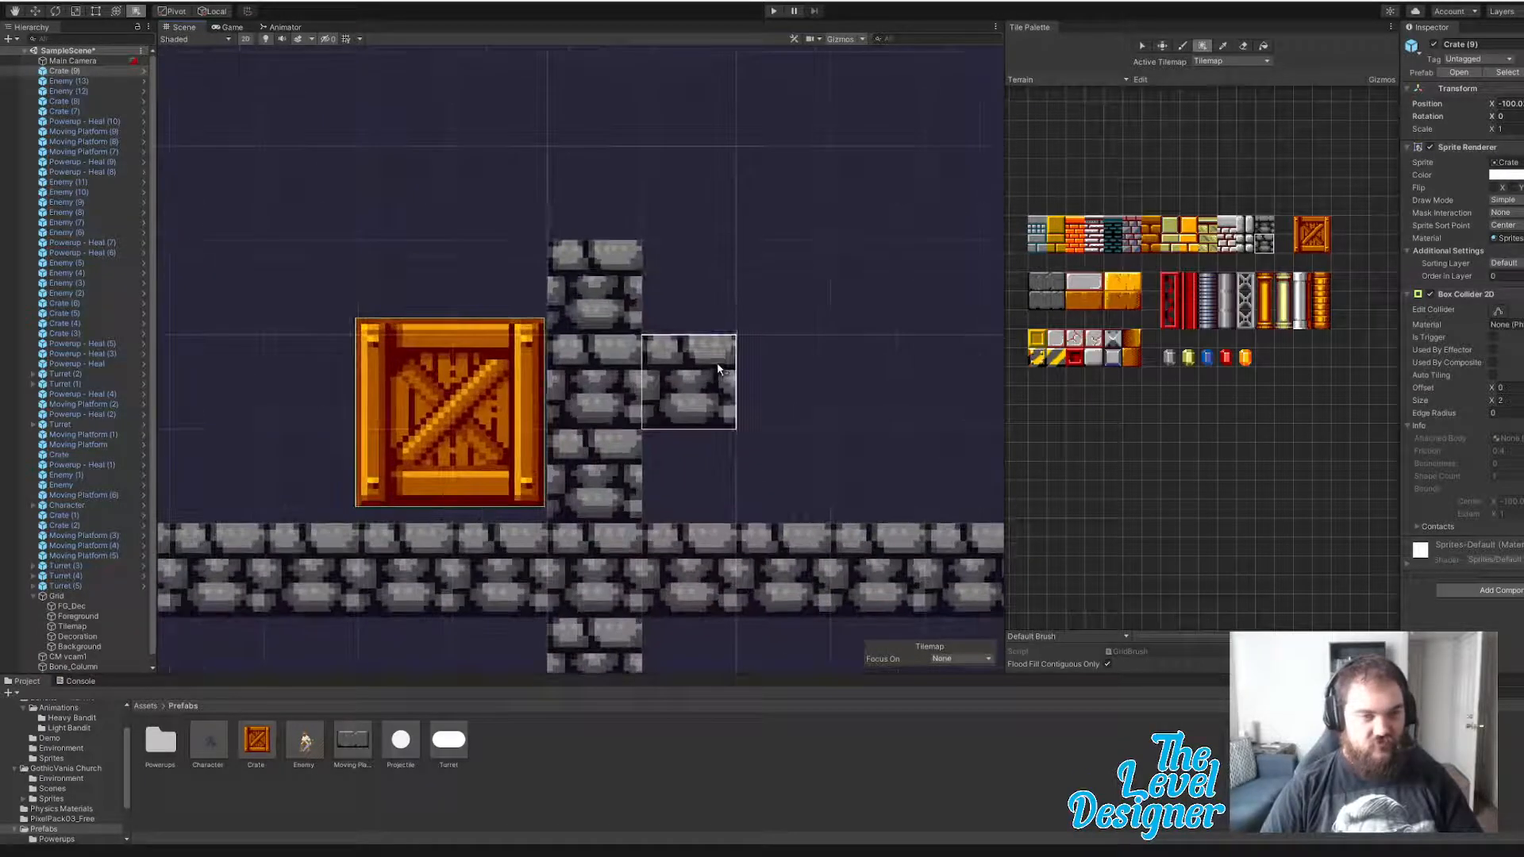
{"action": "key", "text": "w"}
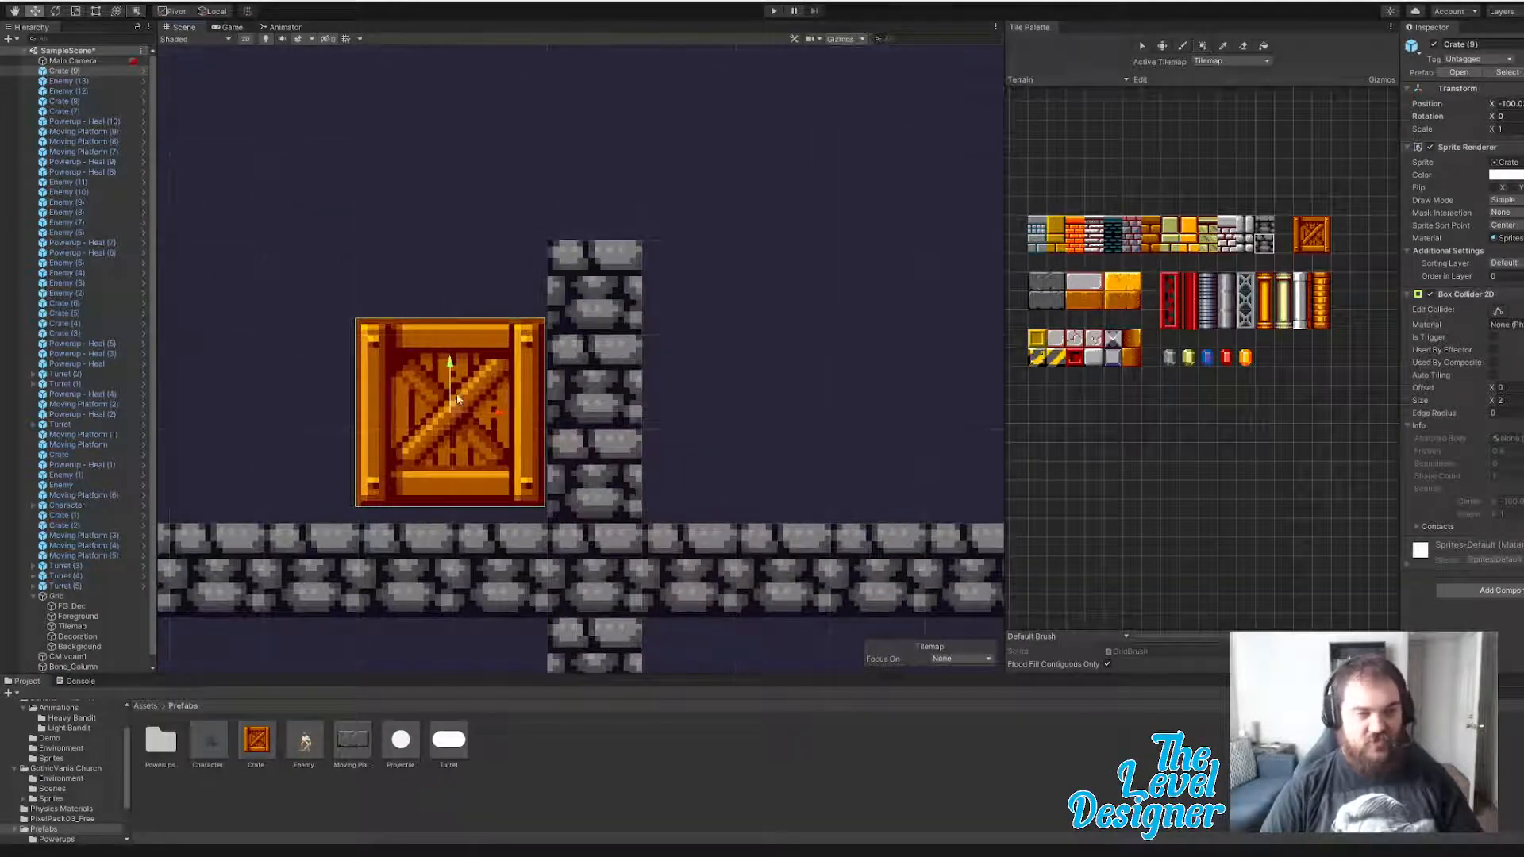
{"action": "left_click_drag", "start_coordinate": [461, 407], "coordinate": [463, 416]}
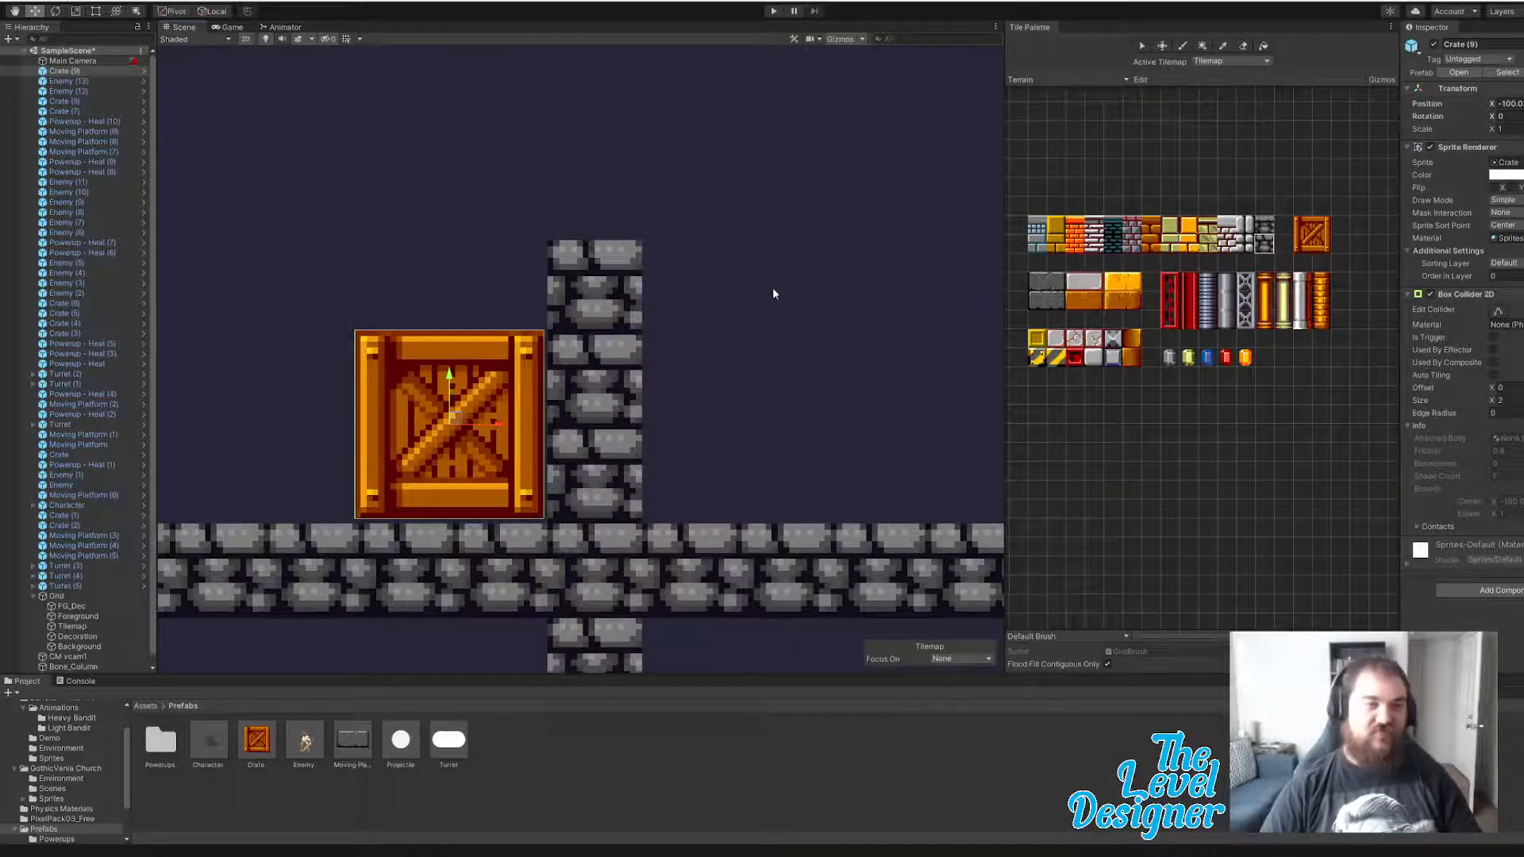
- Erase the upper corridor's floor on the Tilemap layer from the stone post to just short of the maze's outer wall
{"action": "scroll", "coordinate": [774, 306], "scroll_direction": "down", "scroll_amount": 5}
{"action": "left_click", "coordinate": [796, 299]}
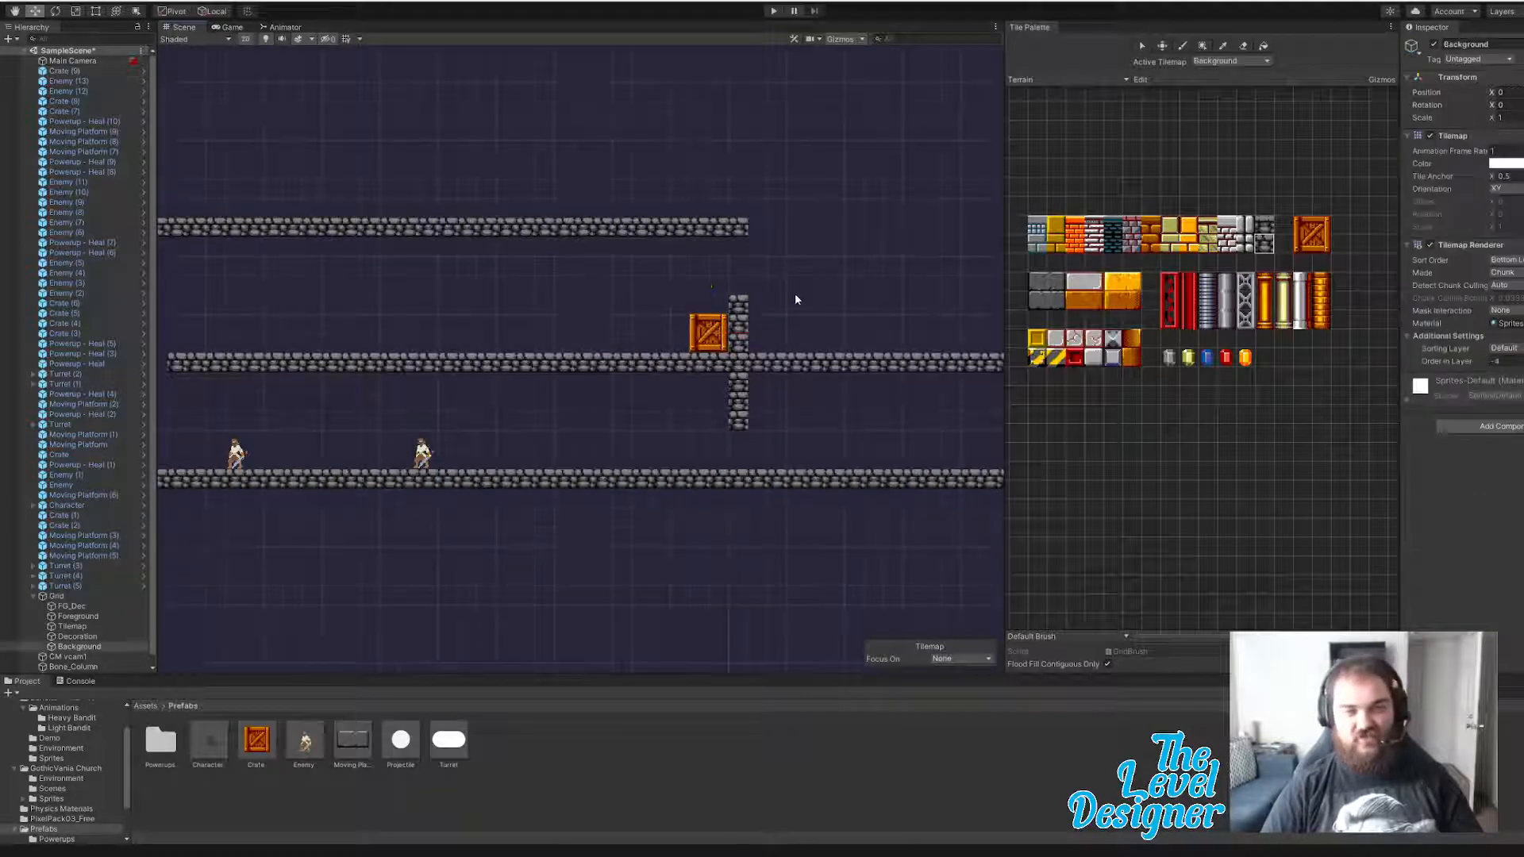
{"action": "middle_click_drag", "start_coordinate": [816, 341], "coordinate": [370, 442]}
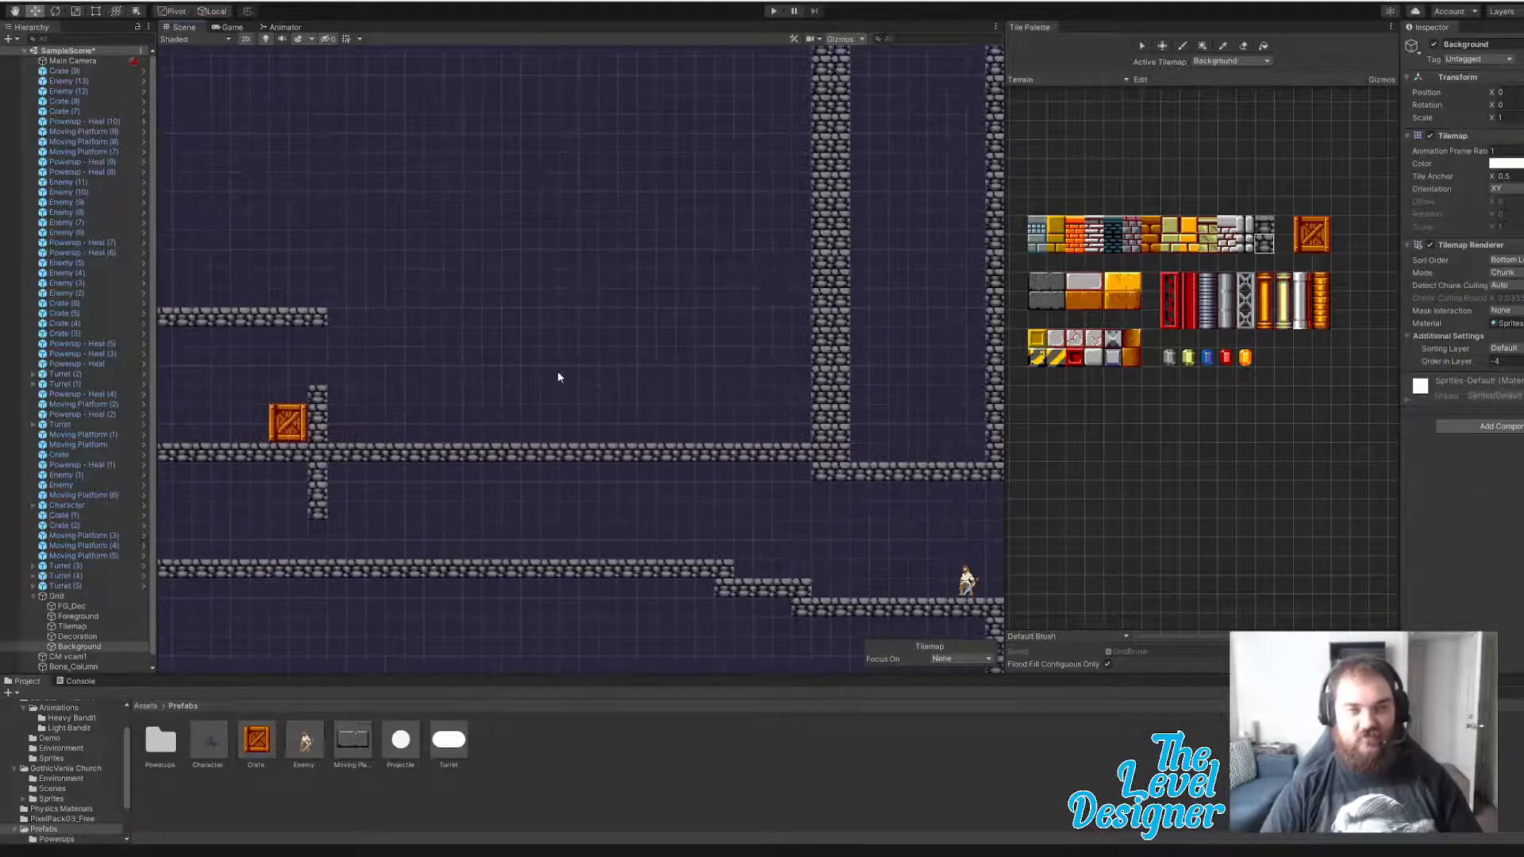
{"action": "middle_click_drag", "start_coordinate": [557, 370], "coordinate": [615, 388]}
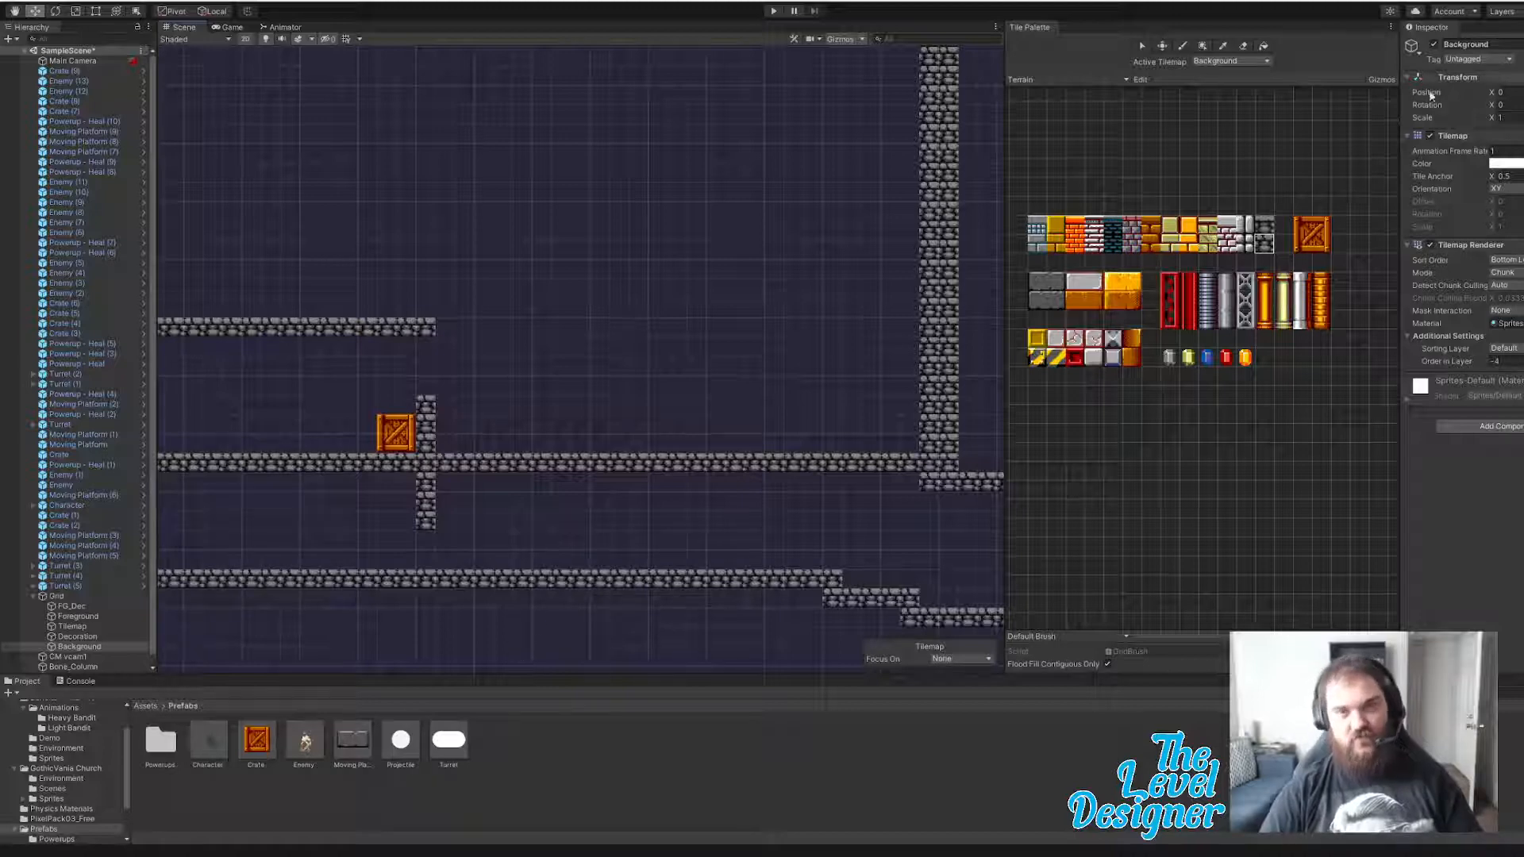
{"action": "left_click", "coordinate": [1244, 46]}
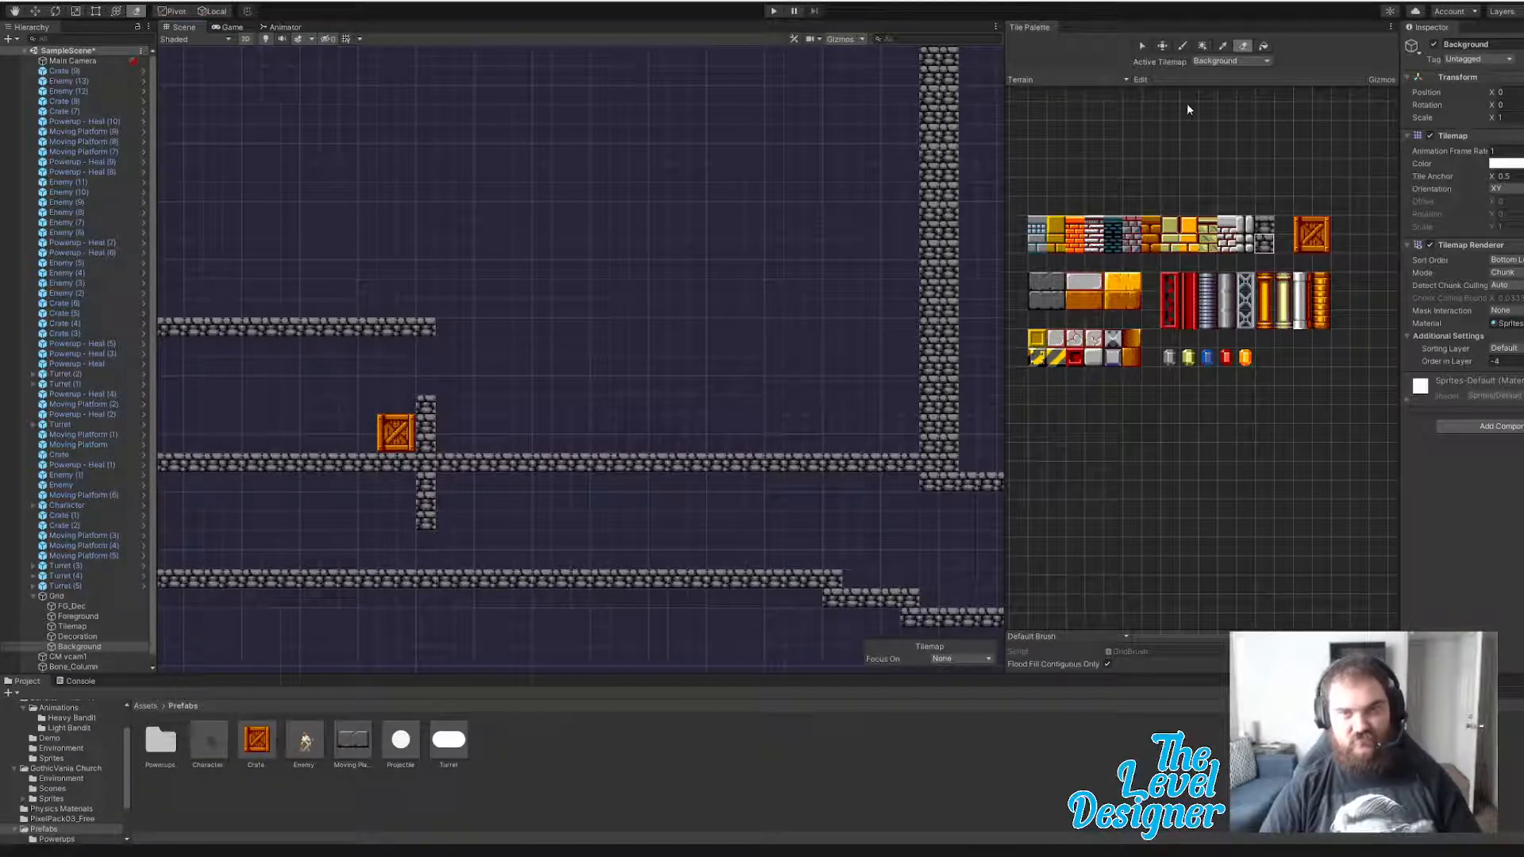
{"action": "left_click", "coordinate": [1220, 62]}
{"action": "left_click", "coordinate": [1235, 87]}
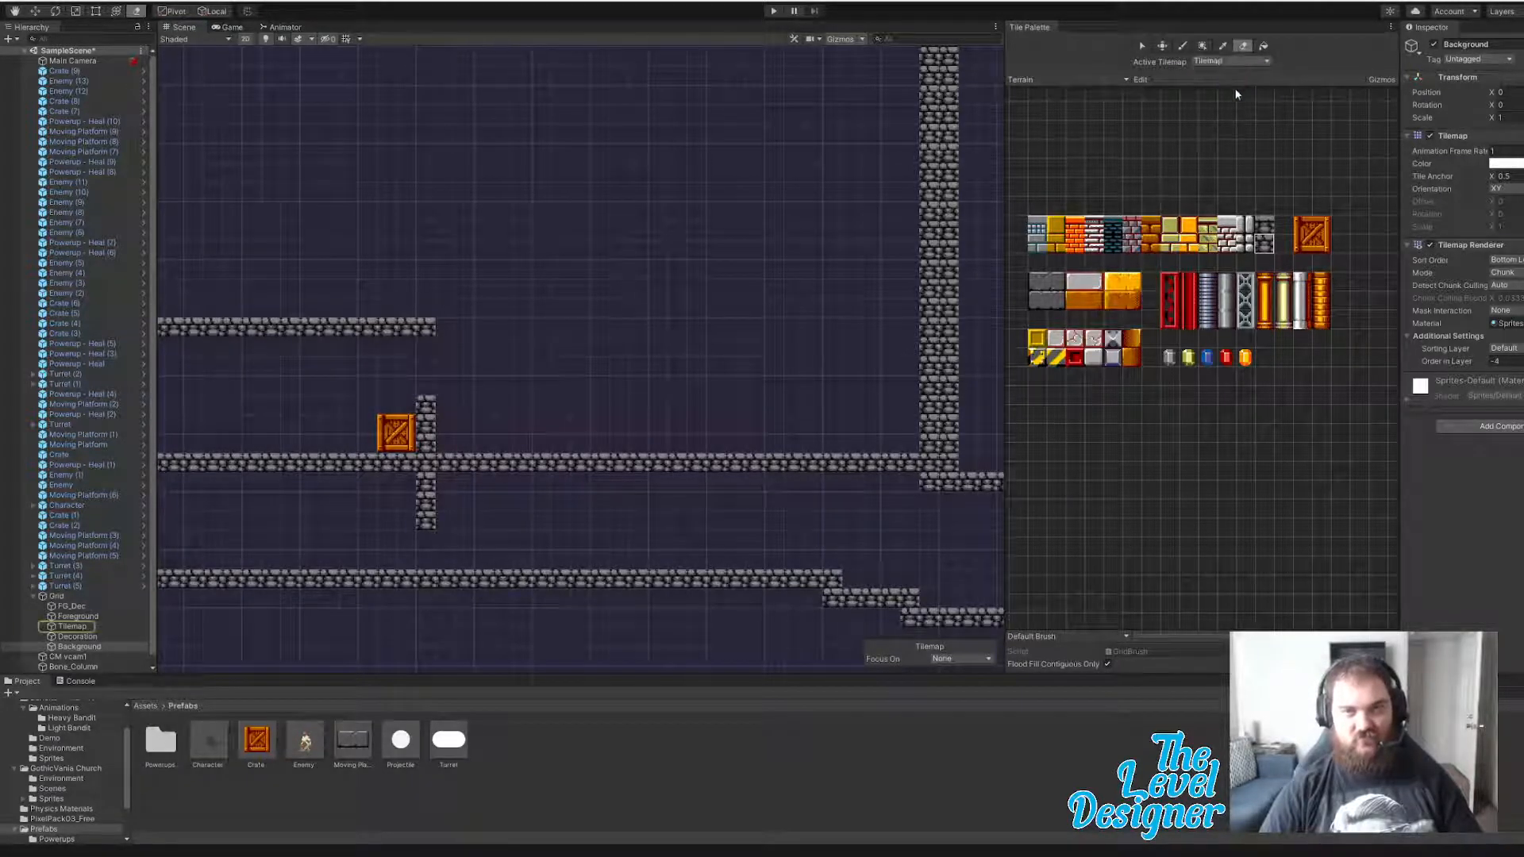
{"action": "left_click_drag", "start_coordinate": [448, 464], "coordinate": [817, 456]}
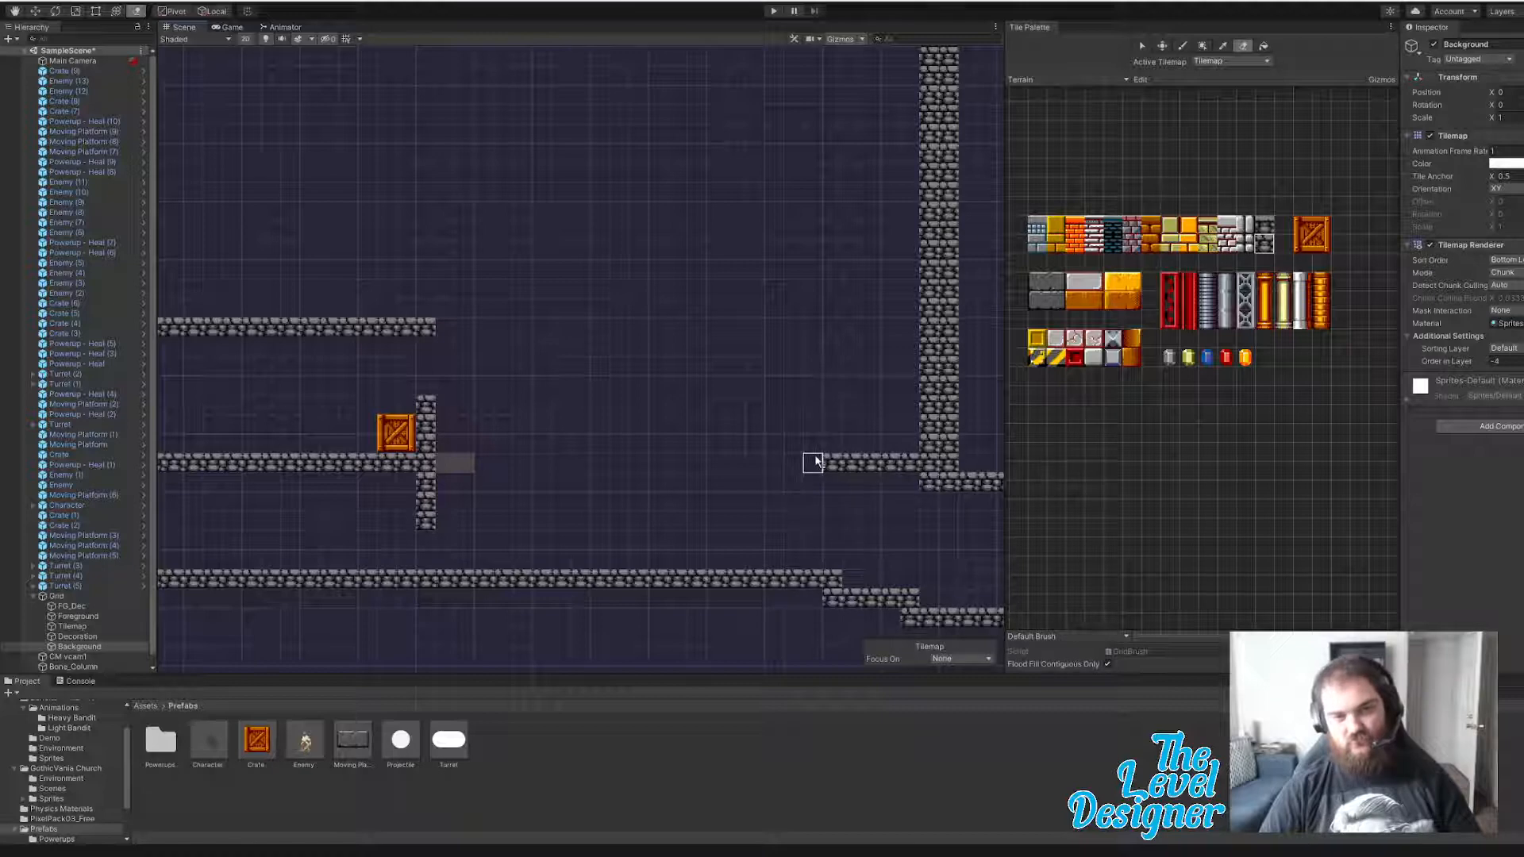
- Patch the erased background hole beside the stone post with plain dark GothicVania_BG tiles on the Background tilemap
{"action": "left_click", "coordinate": [1236, 60]}
{"action": "left_click", "coordinate": [1240, 118]}
{"action": "left_click", "coordinate": [1115, 78]}
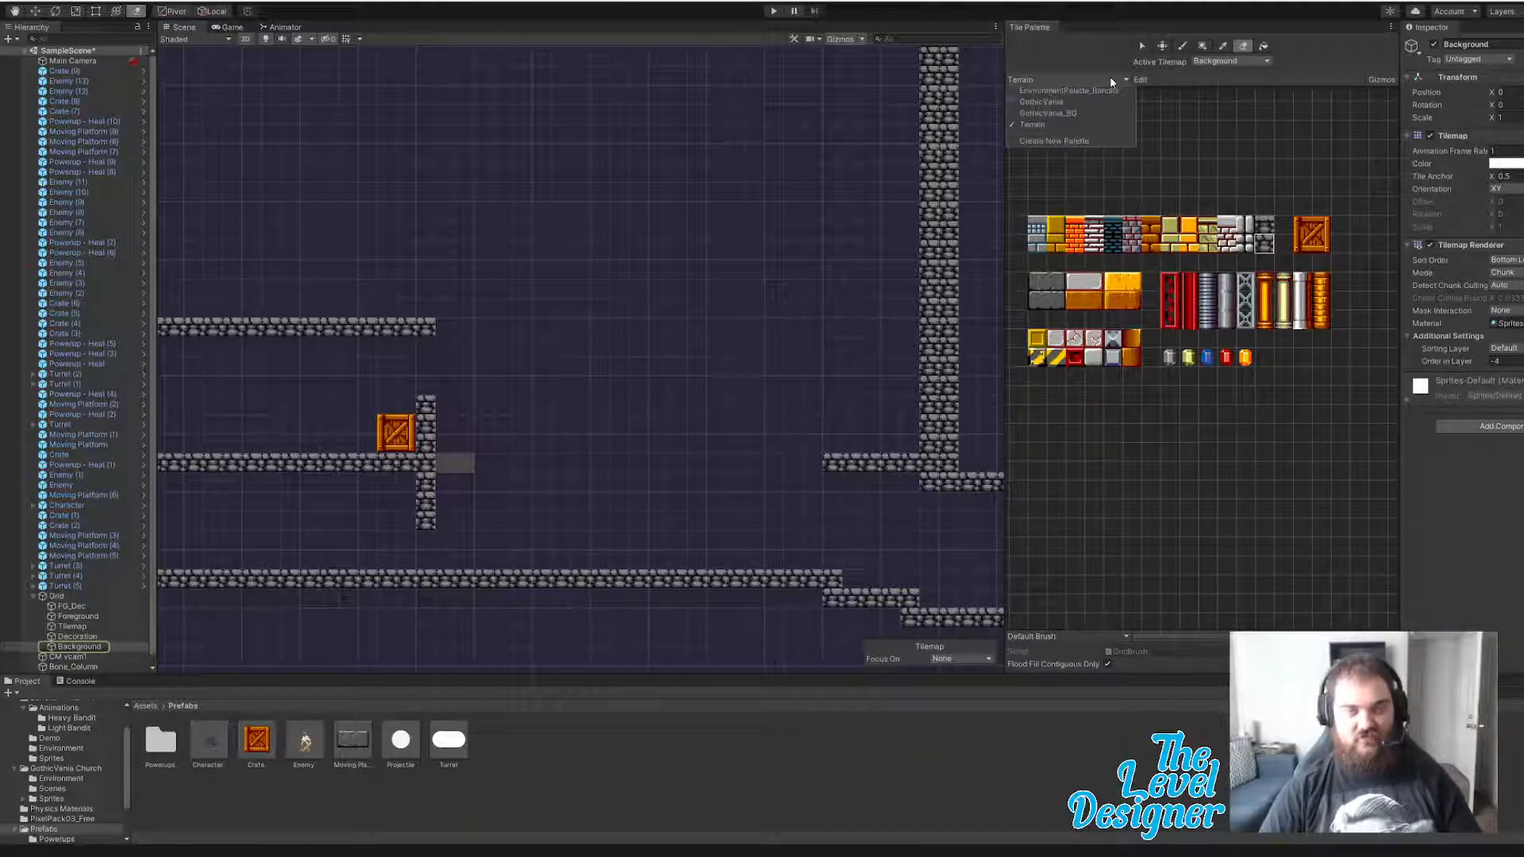
{"action": "left_click", "coordinate": [1097, 116]}
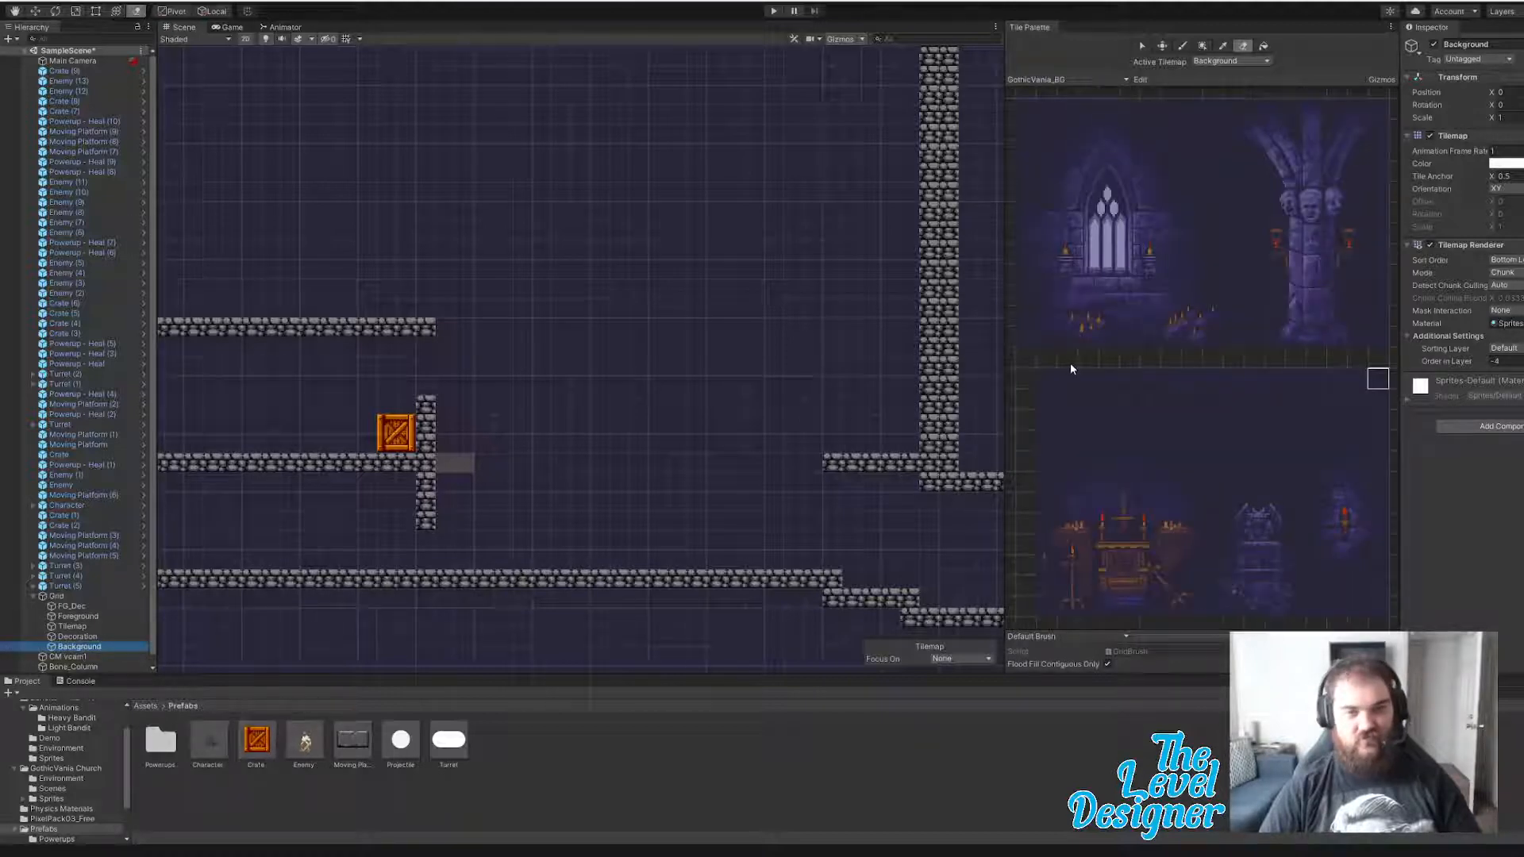
{"action": "left_click_drag", "start_coordinate": [1066, 377], "coordinate": [1110, 378]}
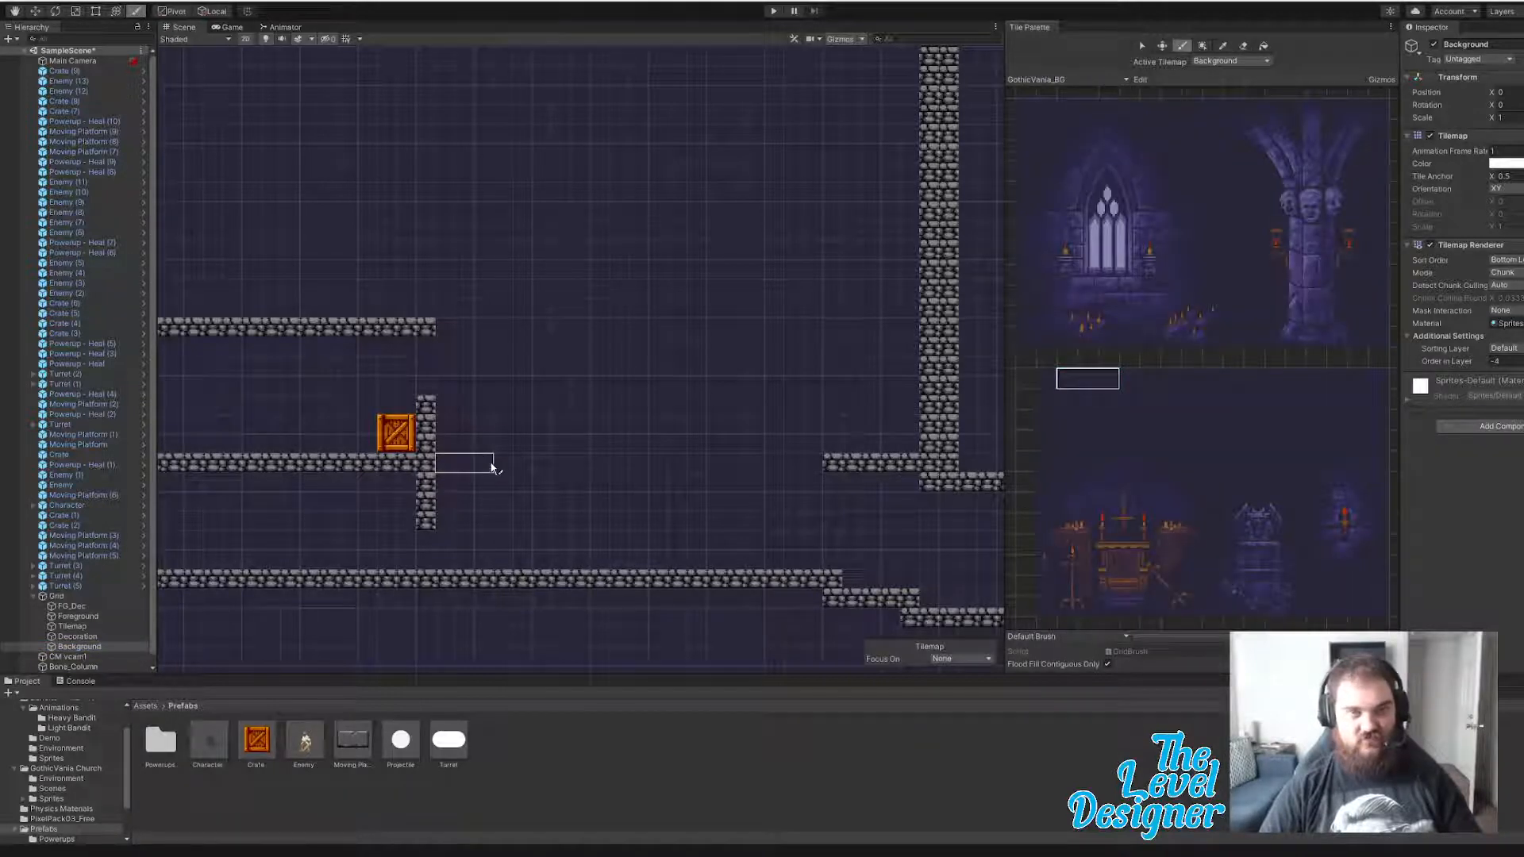
- Box-fill the upper corridor's ceiling row on the Tilemap layer with the Terrain palette's dark stone, extending it towards the outer wall
{"action": "left_click", "coordinate": [1224, 64]}
{"action": "left_click", "coordinate": [1227, 105]}
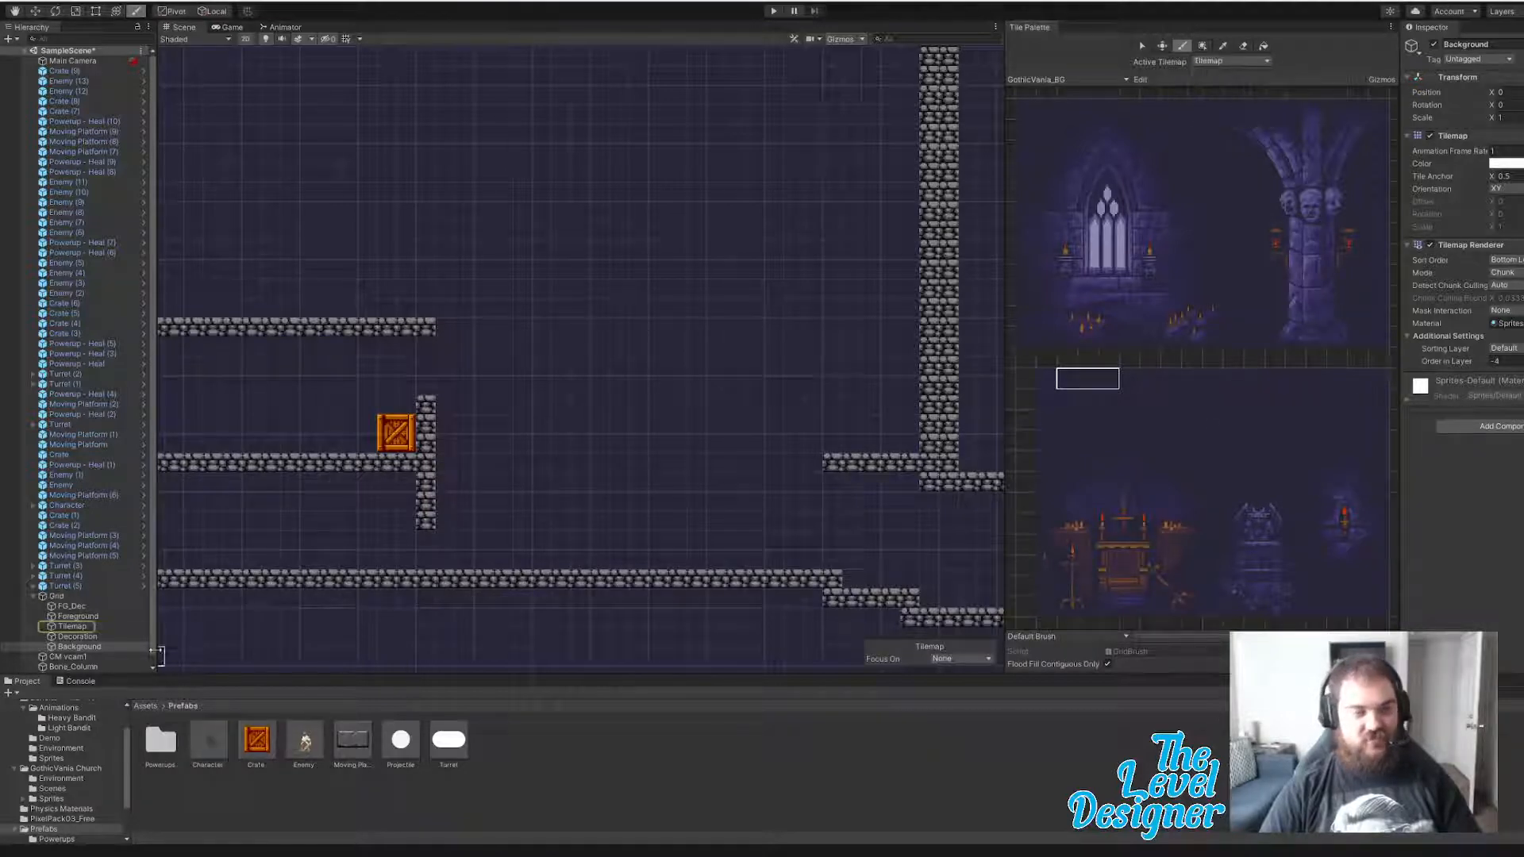
{"action": "left_click", "coordinate": [69, 627]}
{"action": "left_click", "coordinate": [1068, 79]}
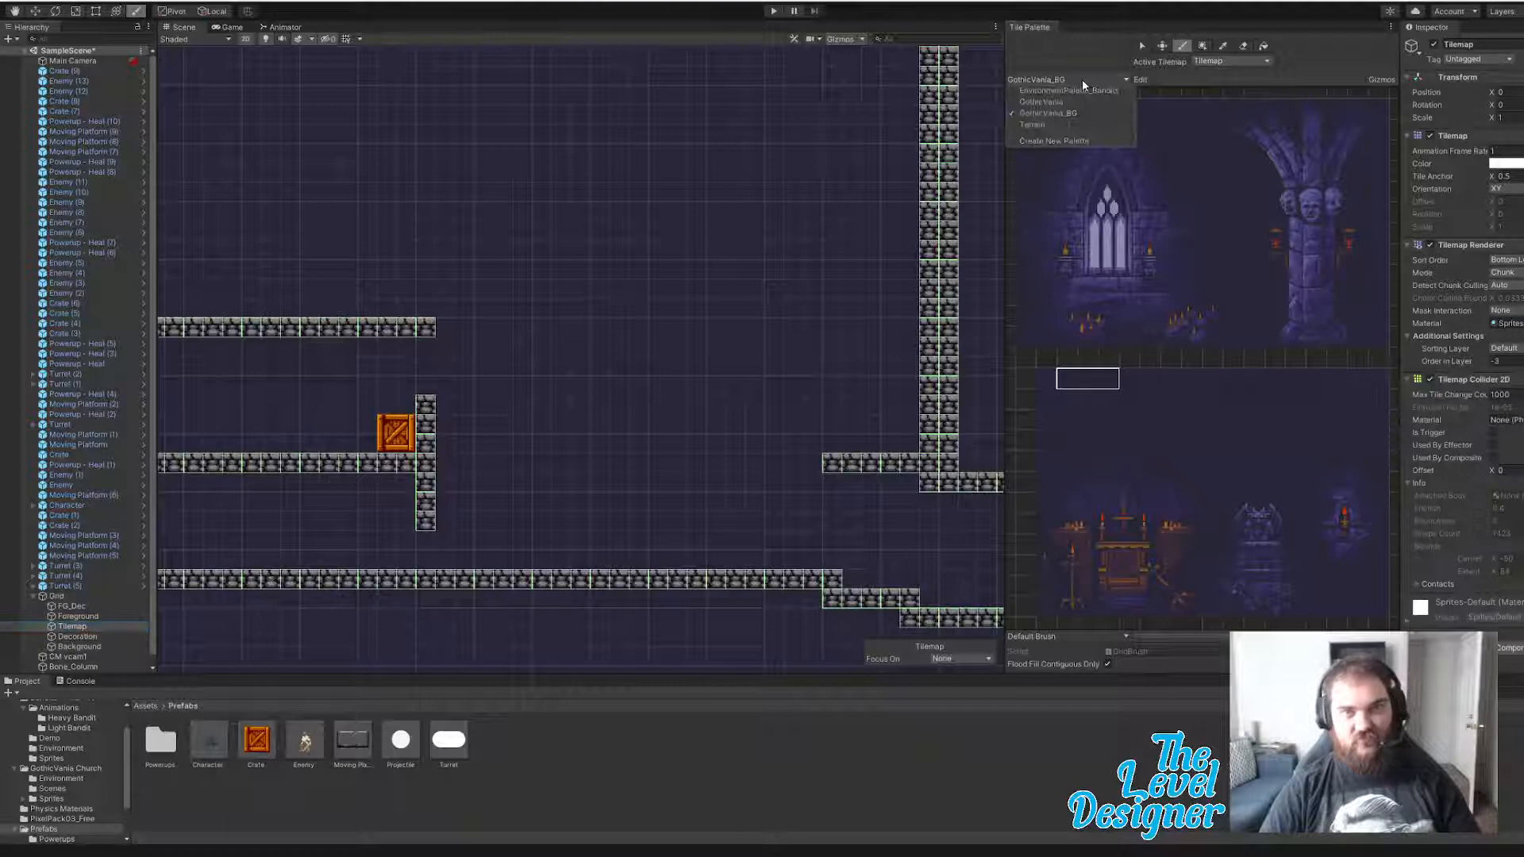
{"action": "left_click", "coordinate": [1069, 126]}
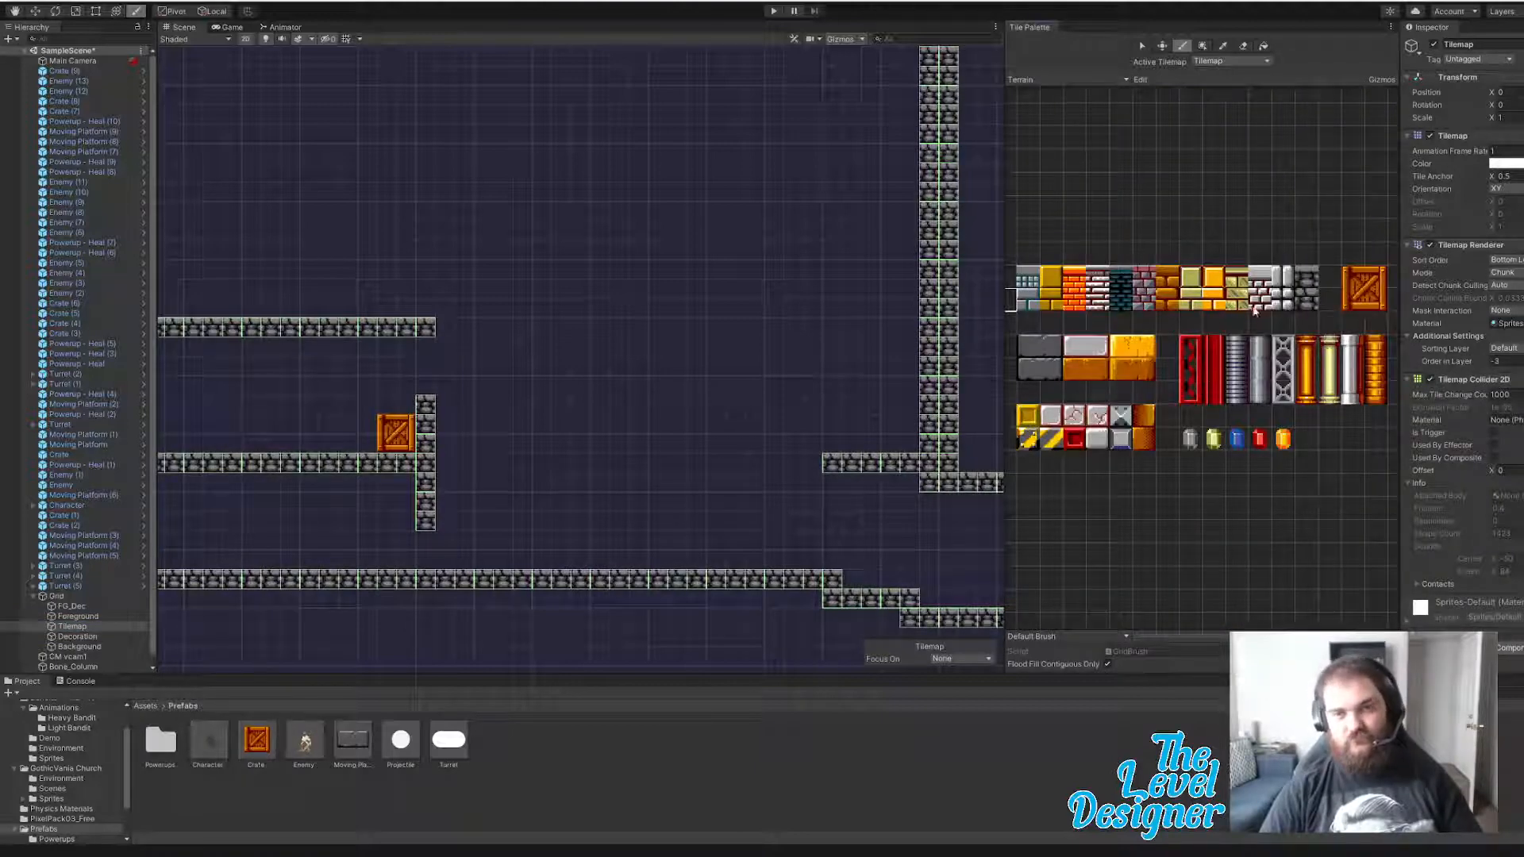
{"action": "left_click", "coordinate": [1304, 300]}
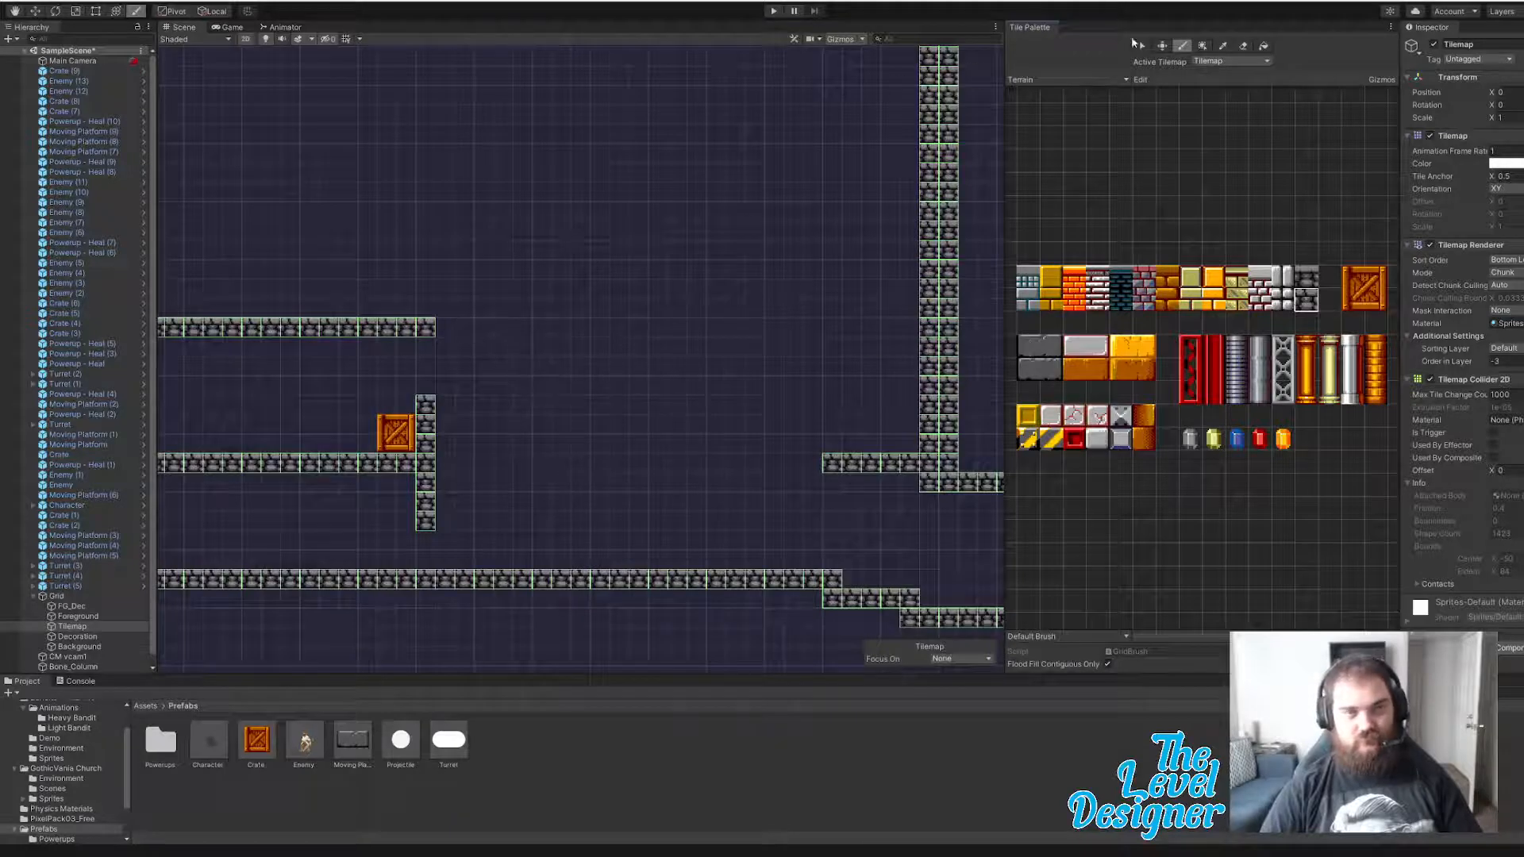
{"action": "left_click", "coordinate": [1202, 47]}
{"action": "left_click_drag", "start_coordinate": [443, 328], "coordinate": [825, 330]}
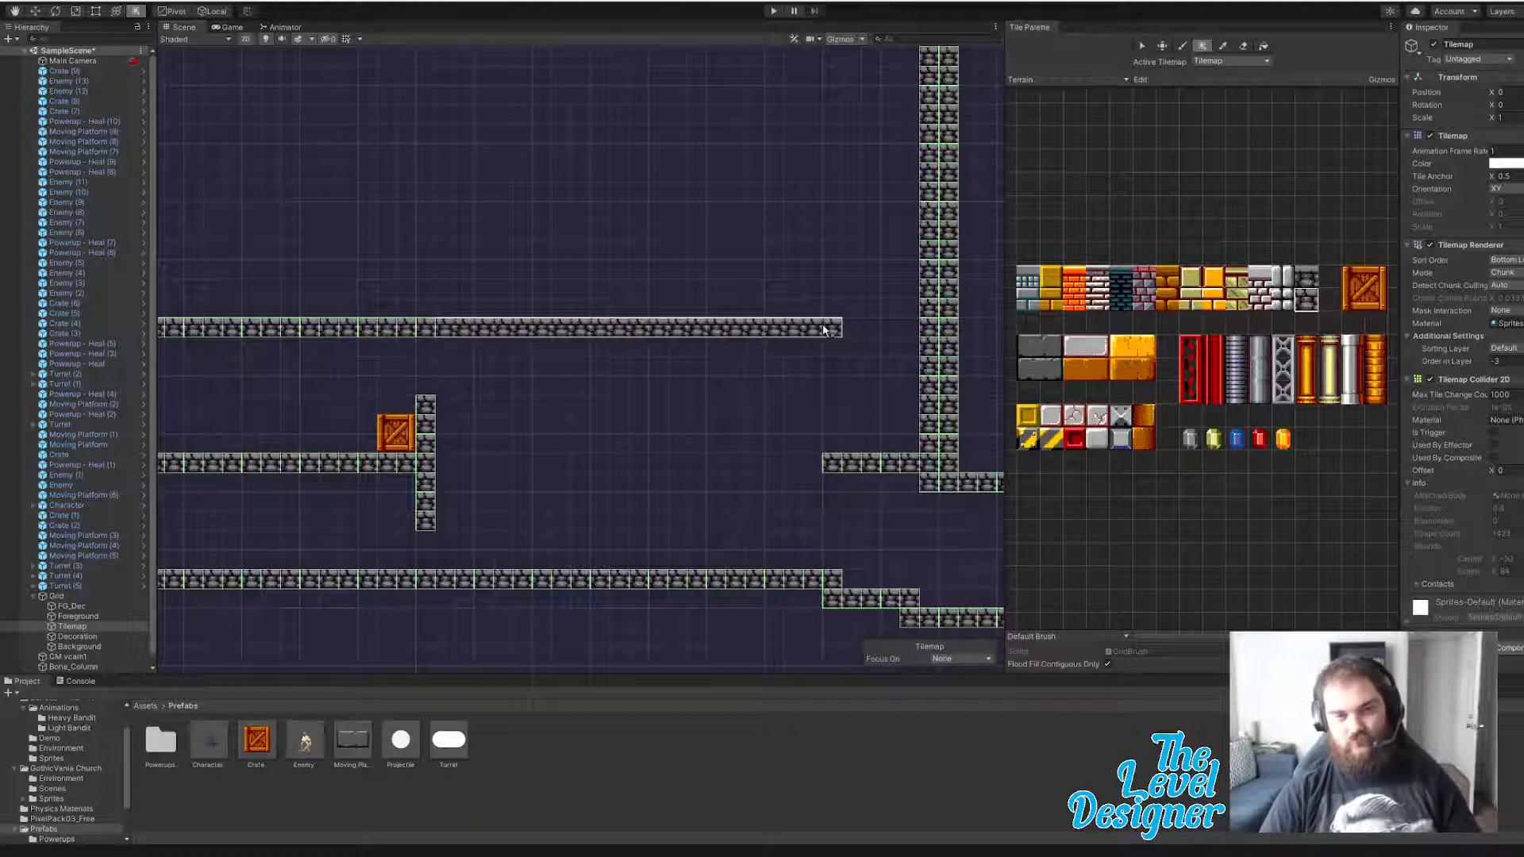
{"action": "left_click_drag", "start_coordinate": [823, 329], "coordinate": [828, 328]}
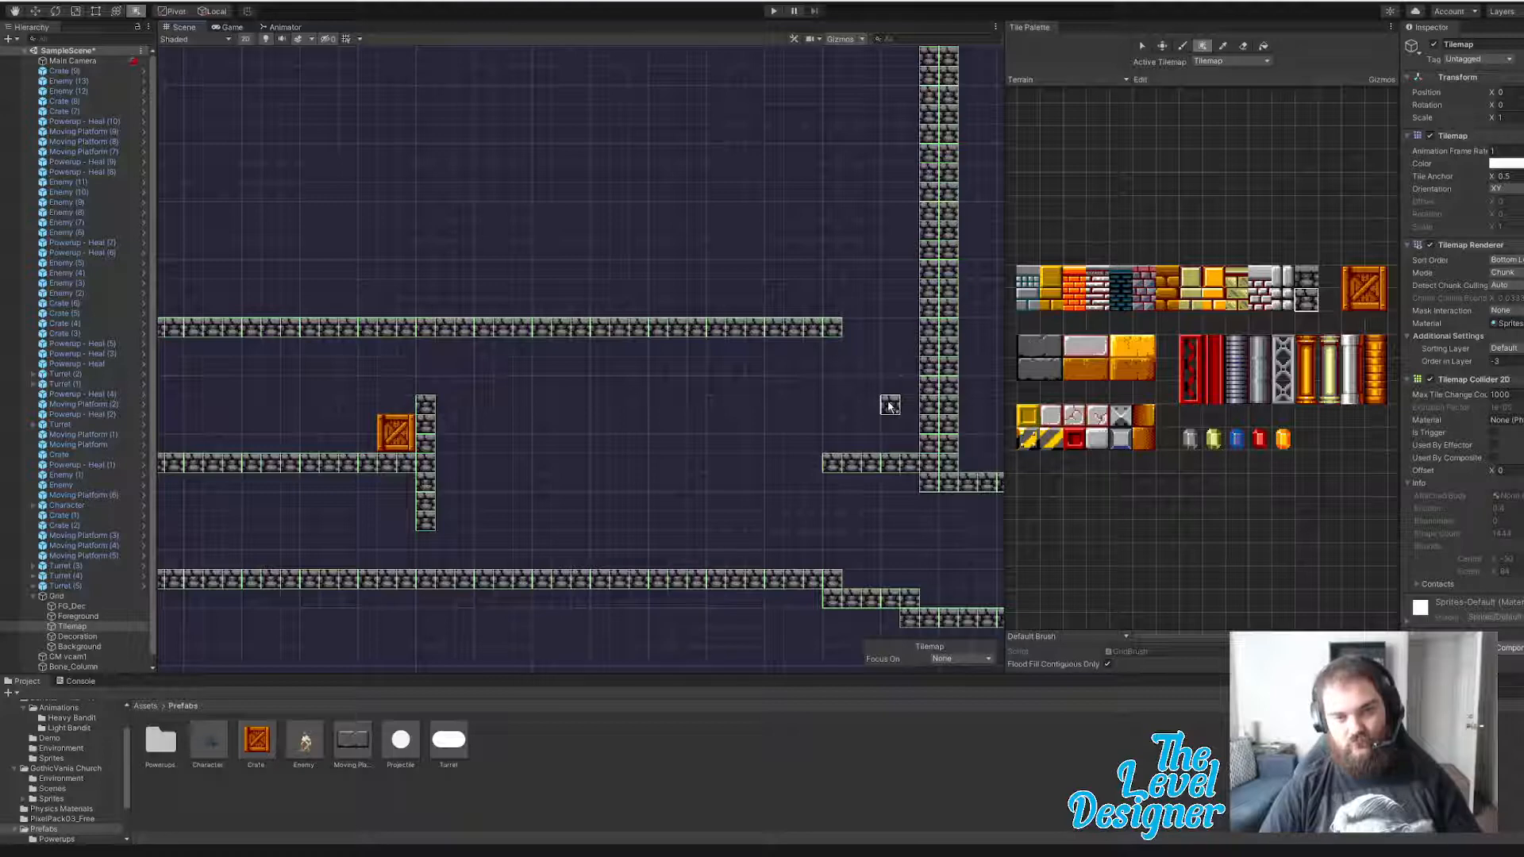
- Box-fill a two-tile stone ledge on the outer wall above the remaining floor stub and trim one tile off the ceiling row's end
{"action": "left_click_drag", "start_coordinate": [892, 399], "coordinate": [906, 397]}
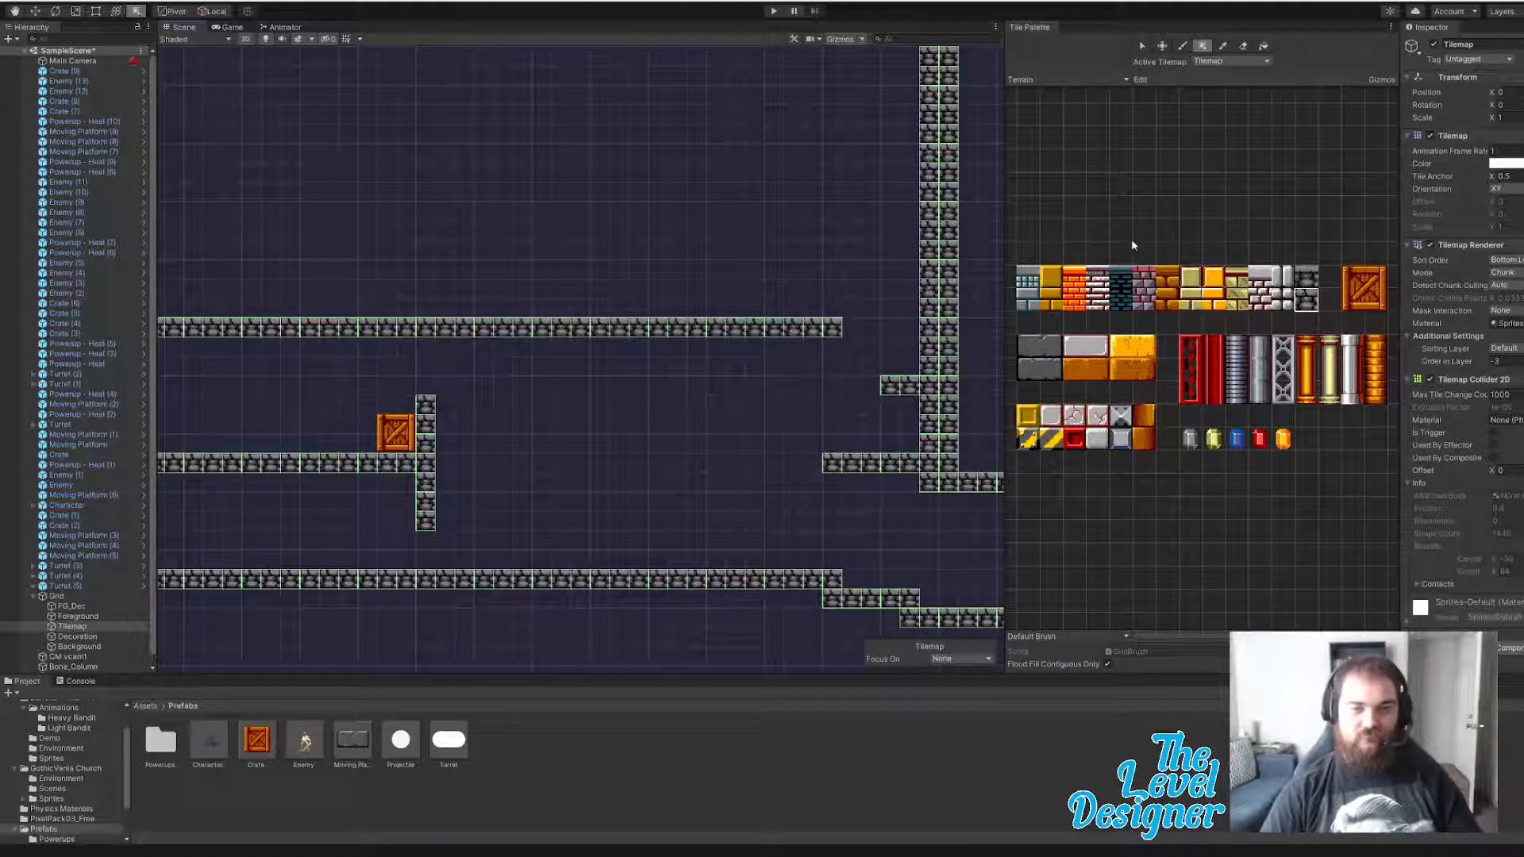
{"action": "left_click", "coordinate": [1241, 47]}
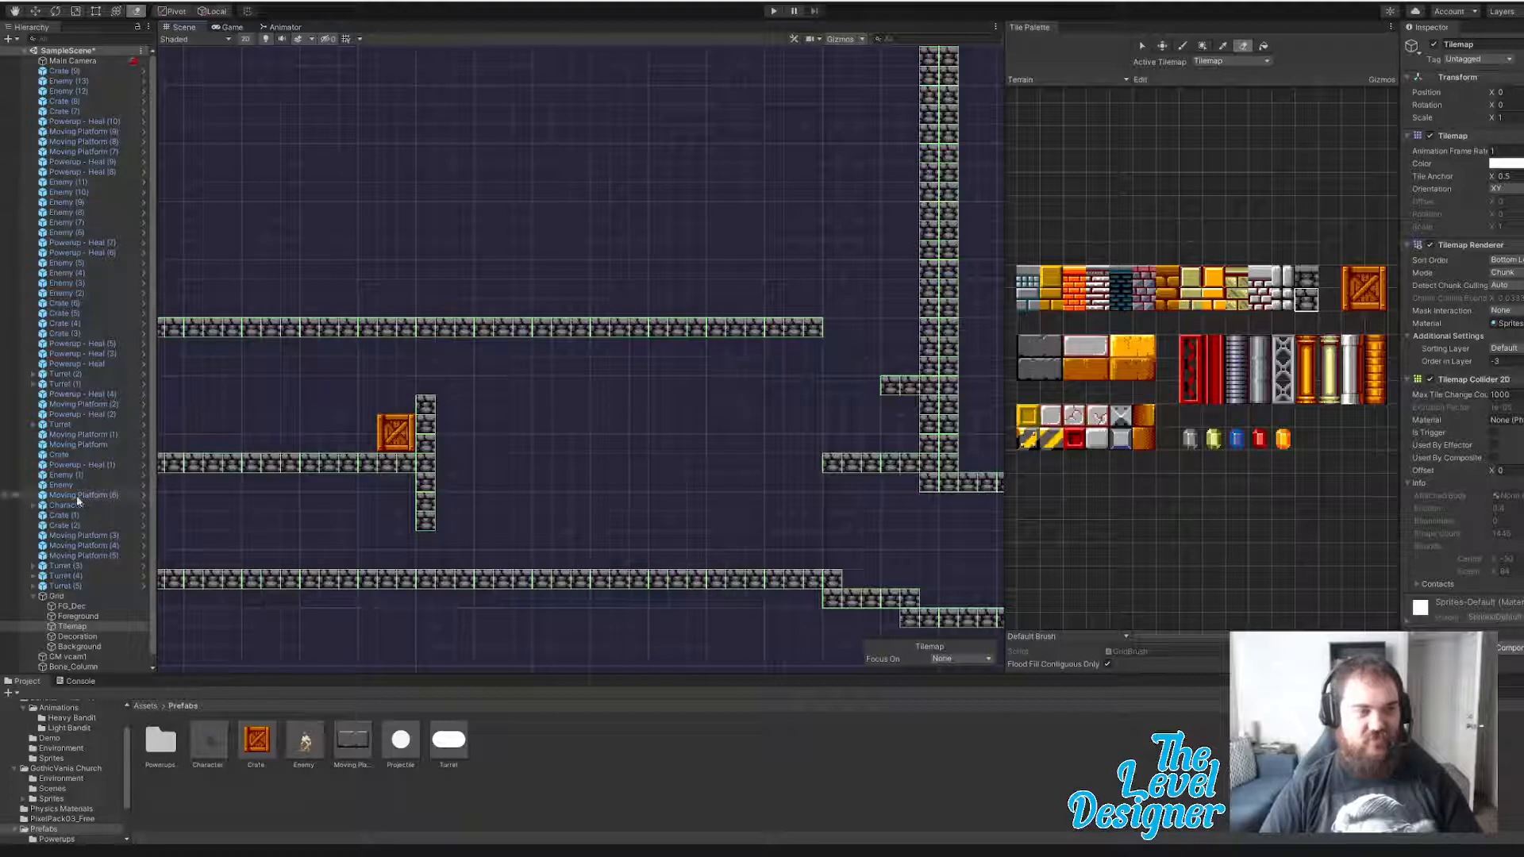
- Place a Moving Platform in the floor gap, flush against the floor stub at the outer wall
{"action": "left_click", "coordinate": [63, 525]}
{"action": "key", "text": "w"}
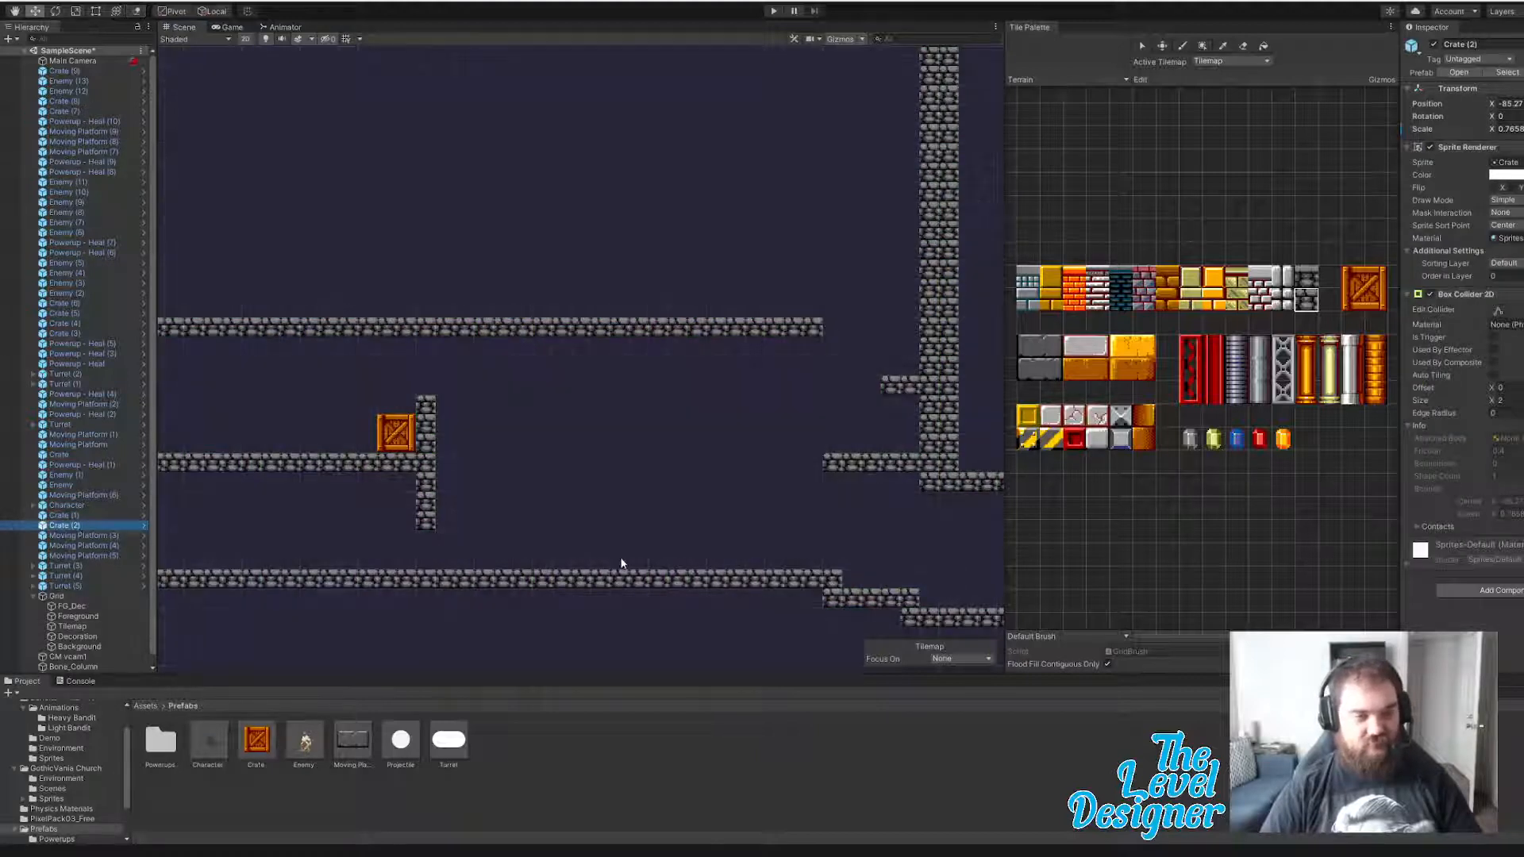
{"action": "left_click_drag", "start_coordinate": [355, 746], "coordinate": [802, 464]}
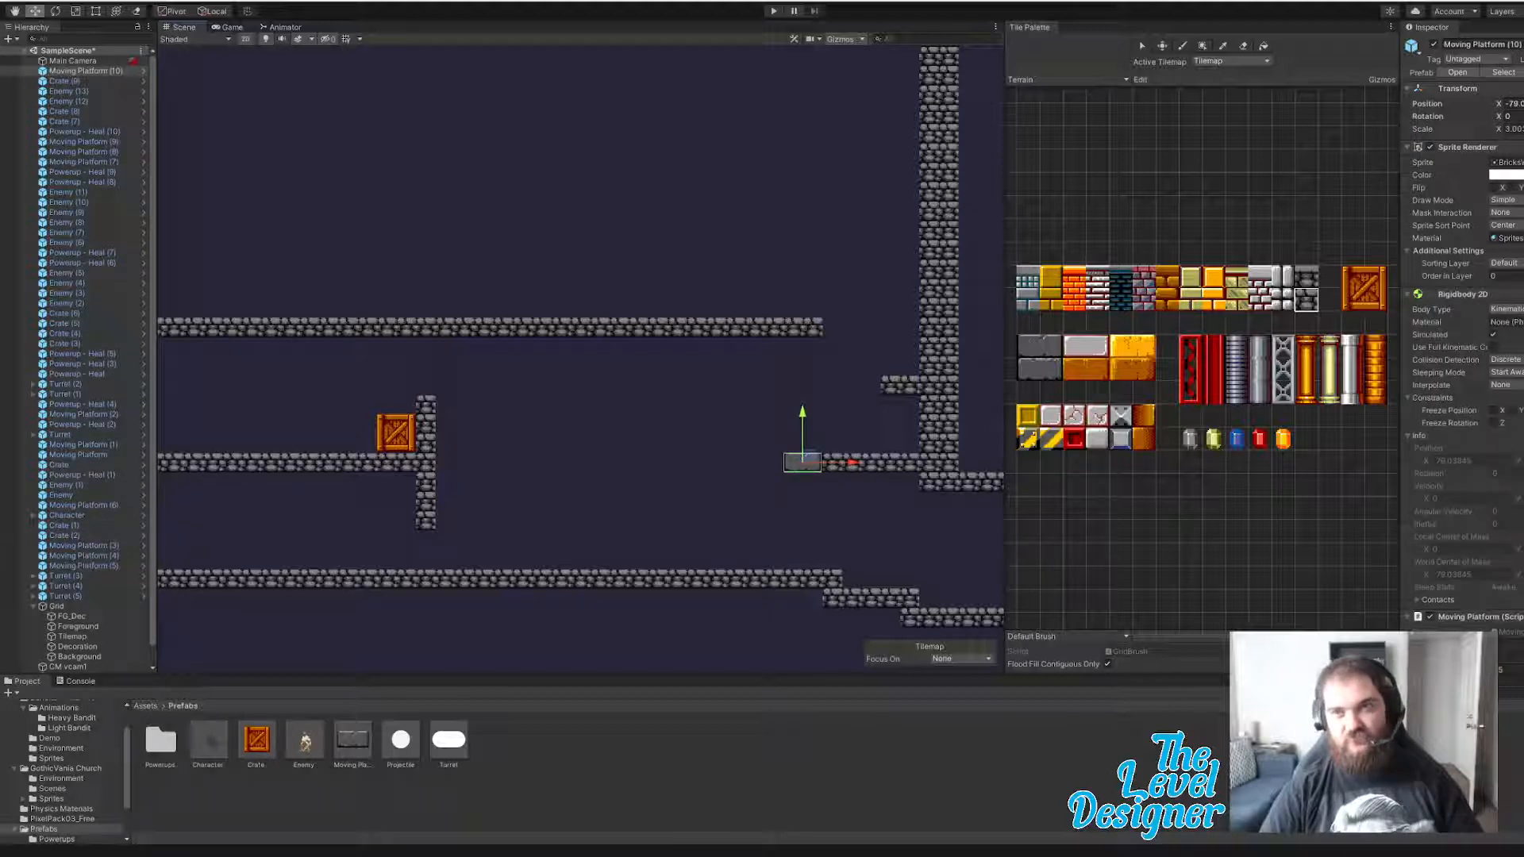
- Set the moving platform's Right Position to its current X coordinate, -79.0384
{"action": "scroll", "coordinate": [1511, 397], "scroll_direction": "down", "scroll_amount": 10}
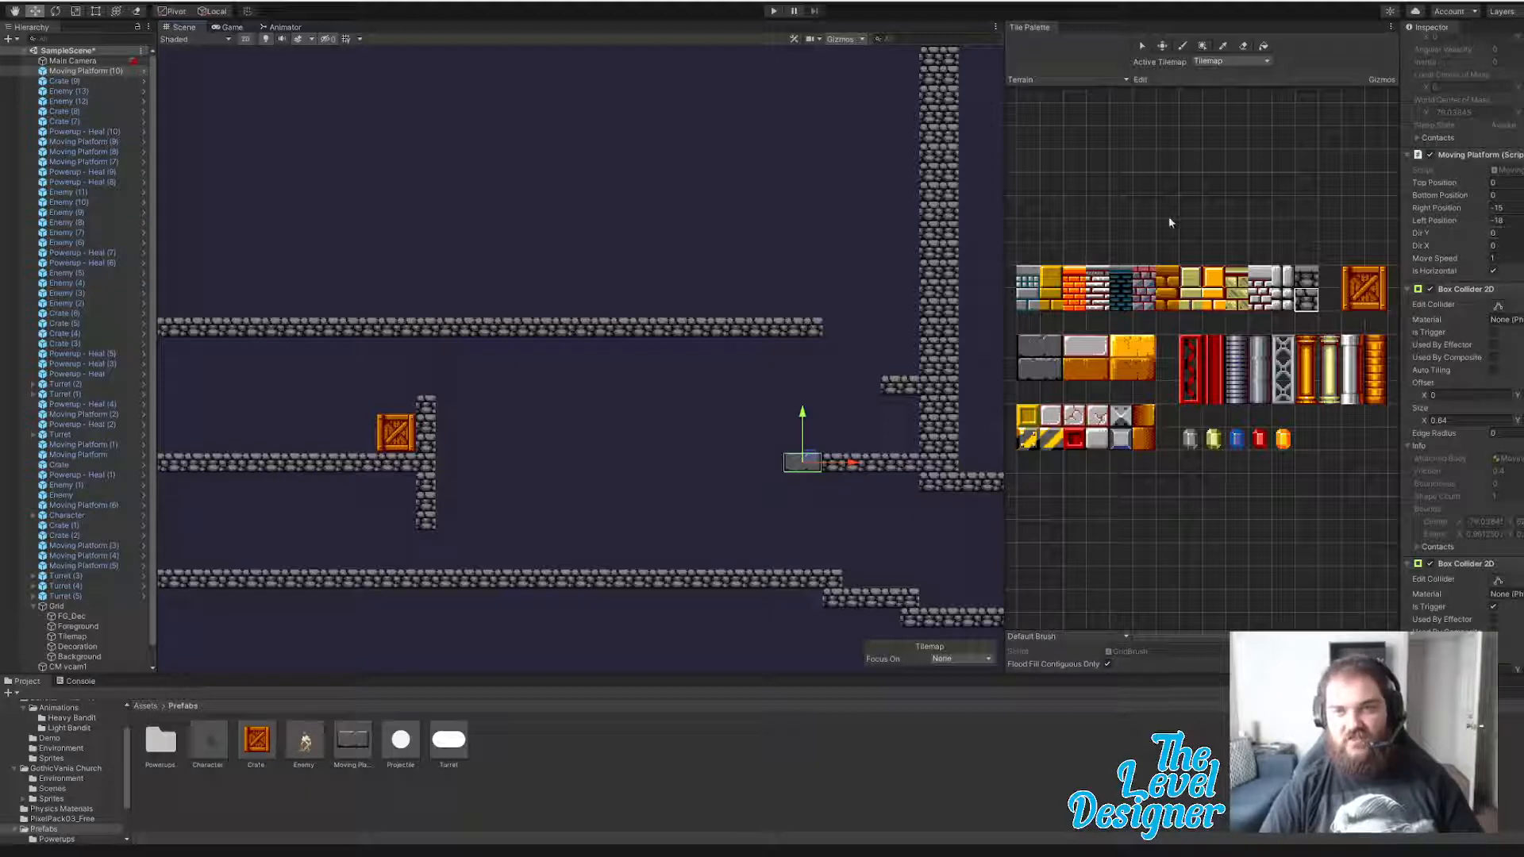
{"action": "scroll", "coordinate": [1492, 206], "scroll_direction": "up", "scroll_amount": 15}
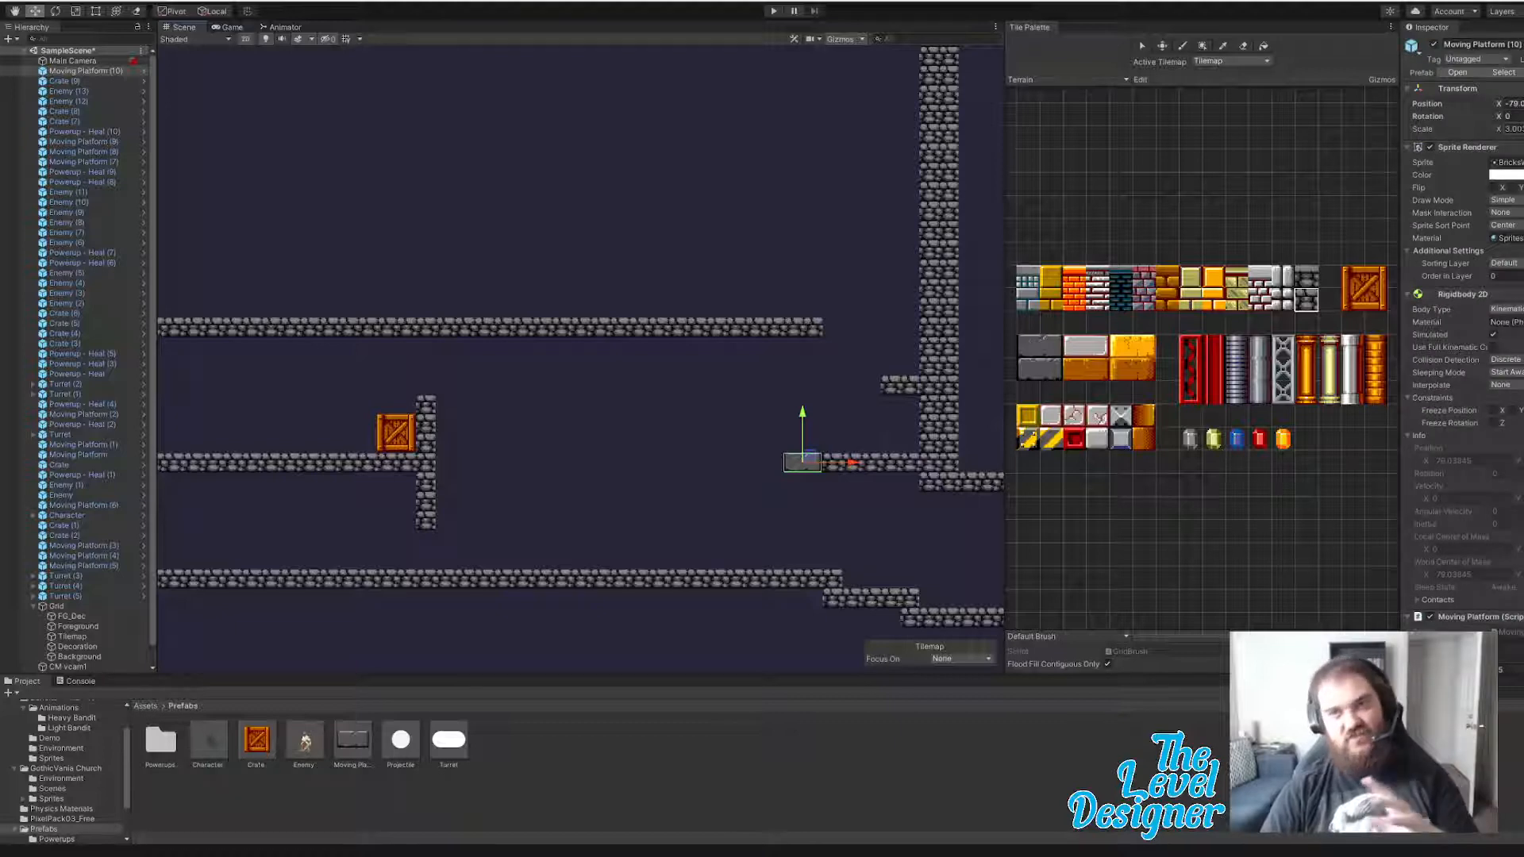
{"action": "left_click", "coordinate": [1512, 103]}
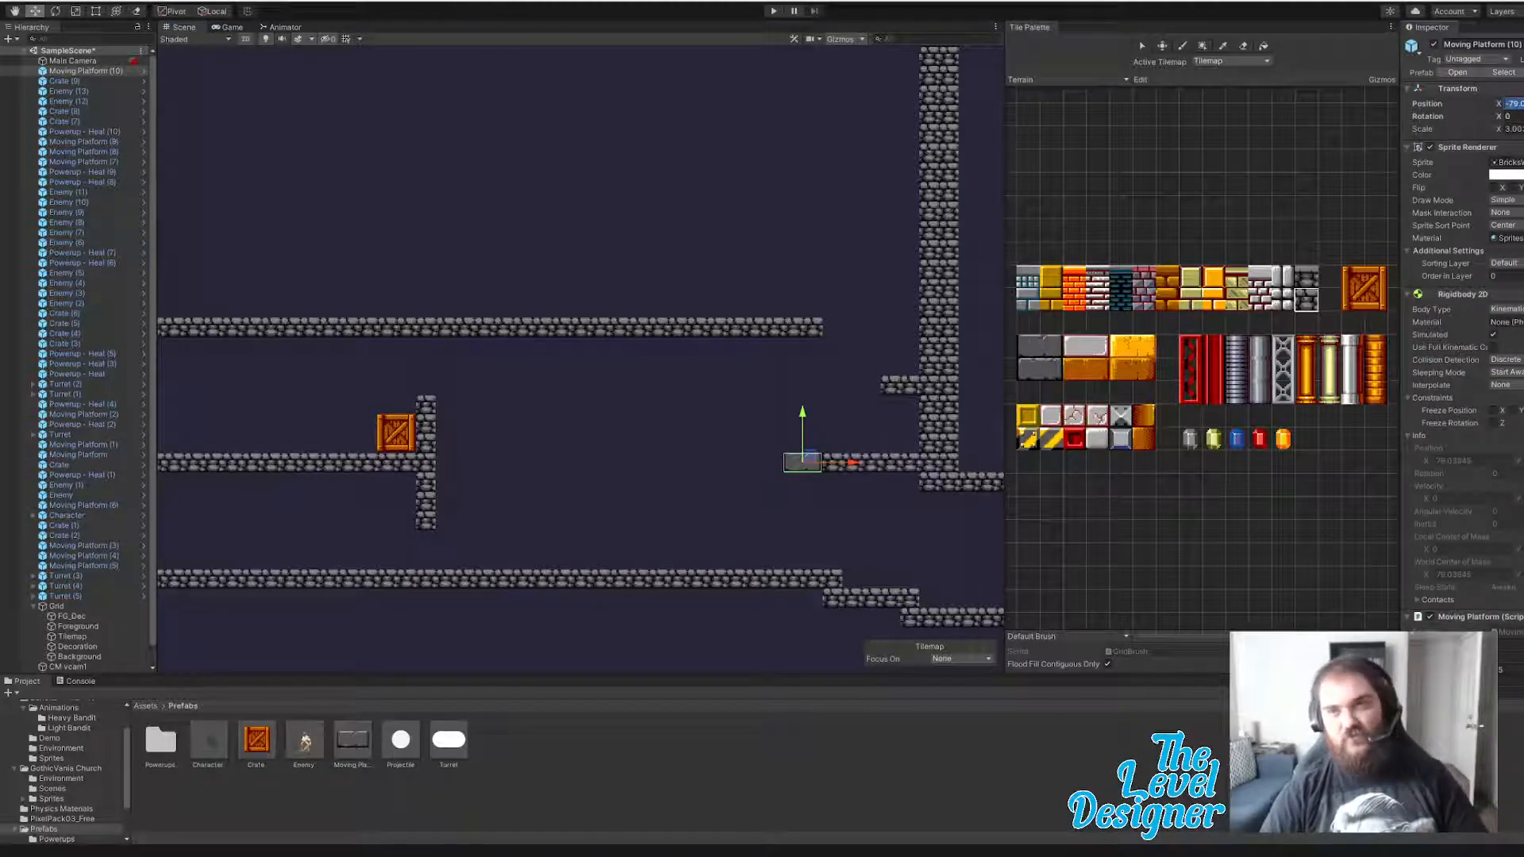
{"action": "scroll", "coordinate": [1461, 334], "scroll_direction": "down", "scroll_amount": 10}
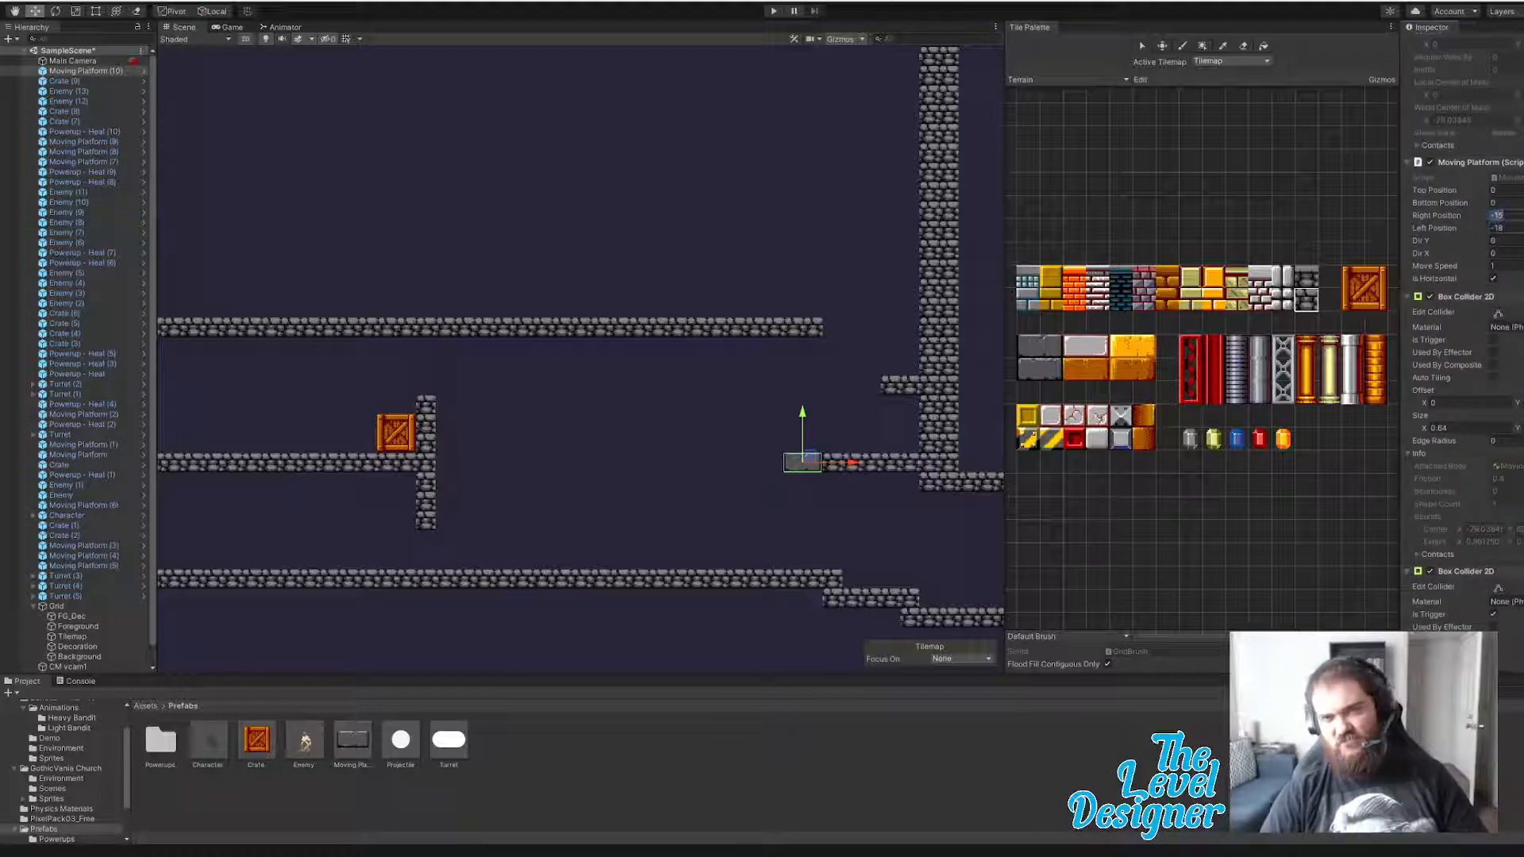
{"action": "type", "text": "-79.0384"}
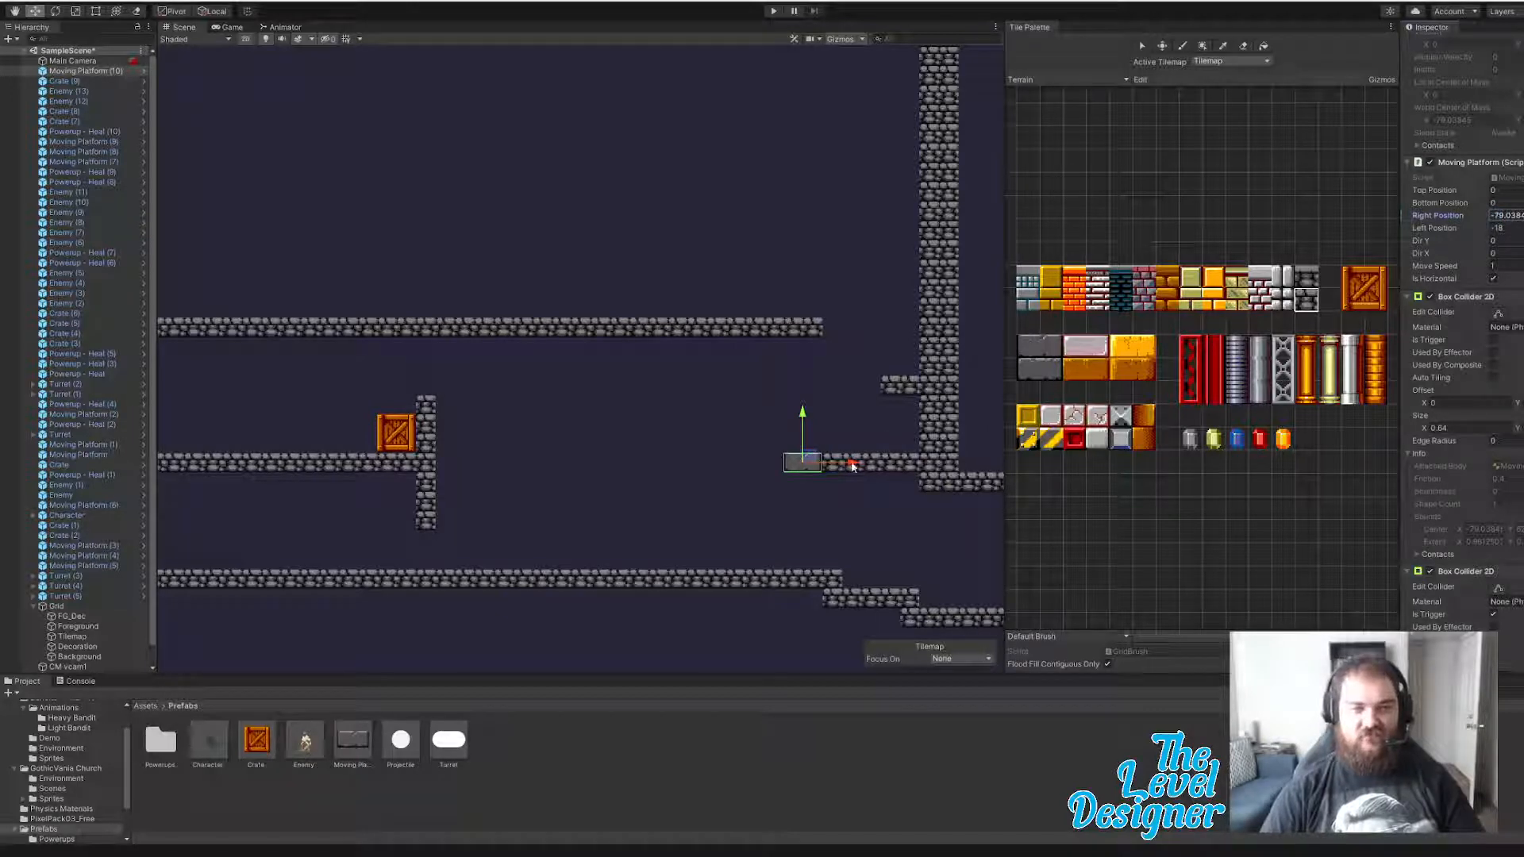
- Move the platform across the gap against the stone post and set its Left Position to that X coordinate, -96.94
{"action": "scroll", "coordinate": [1465, 334], "scroll_direction": "up", "scroll_amount": 10}
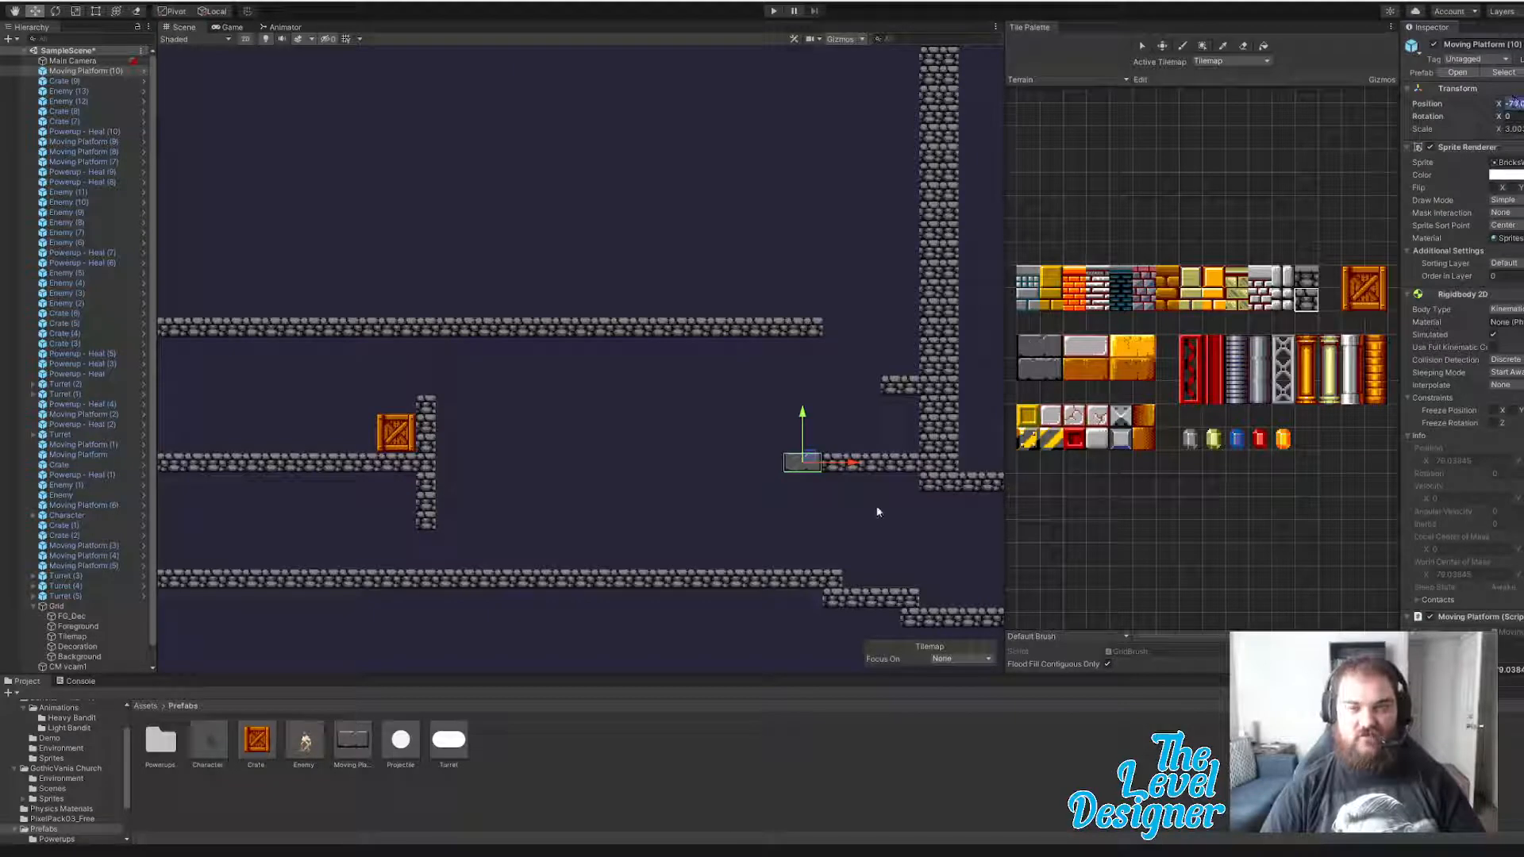
{"action": "left_click_drag", "start_coordinate": [849, 468], "coordinate": [504, 482]}
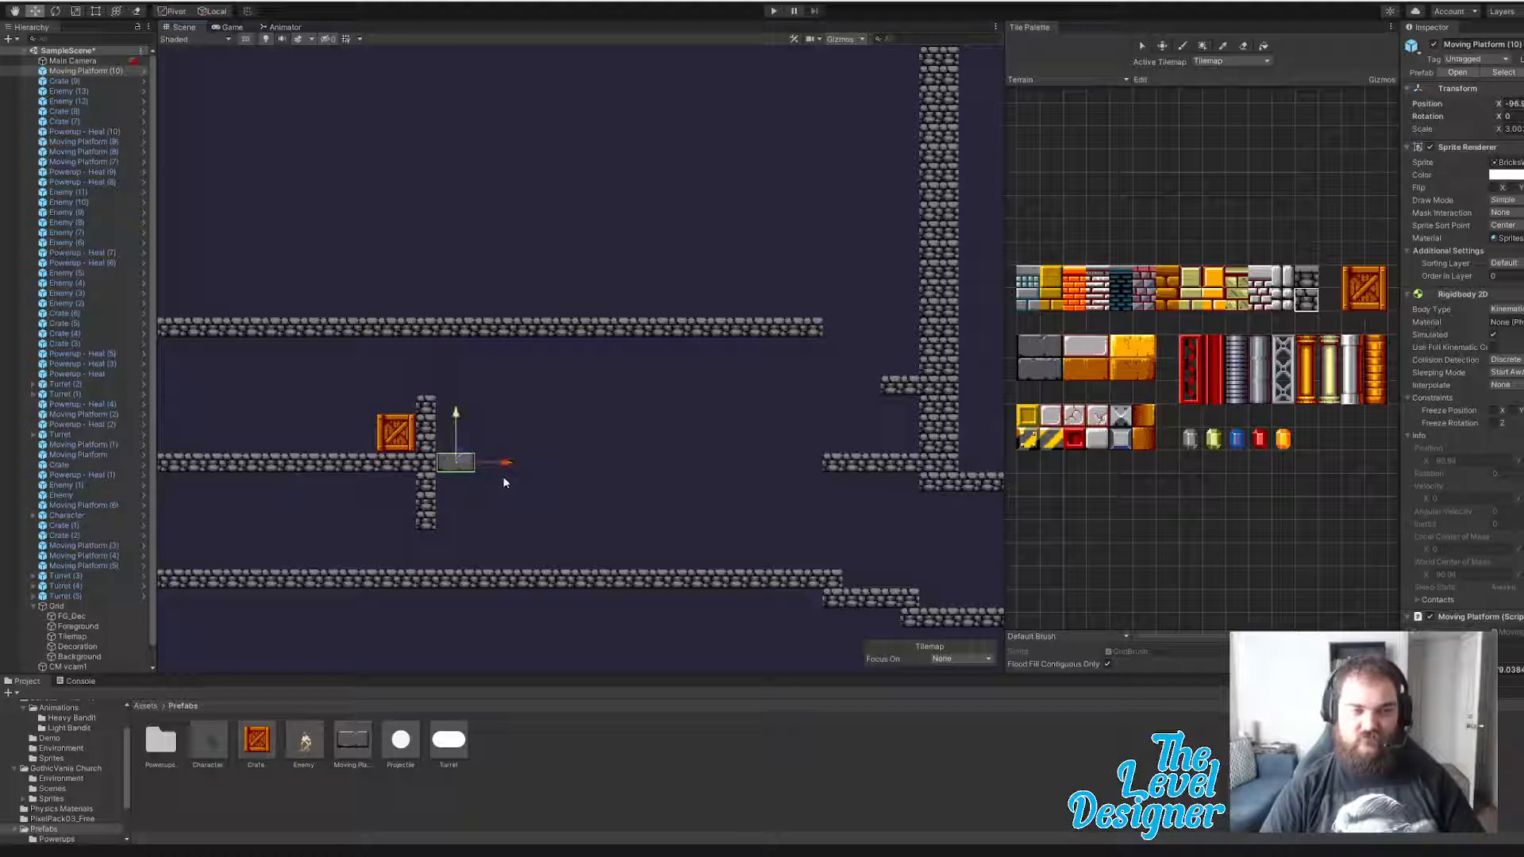
{"action": "left_click", "coordinate": [1513, 104]}
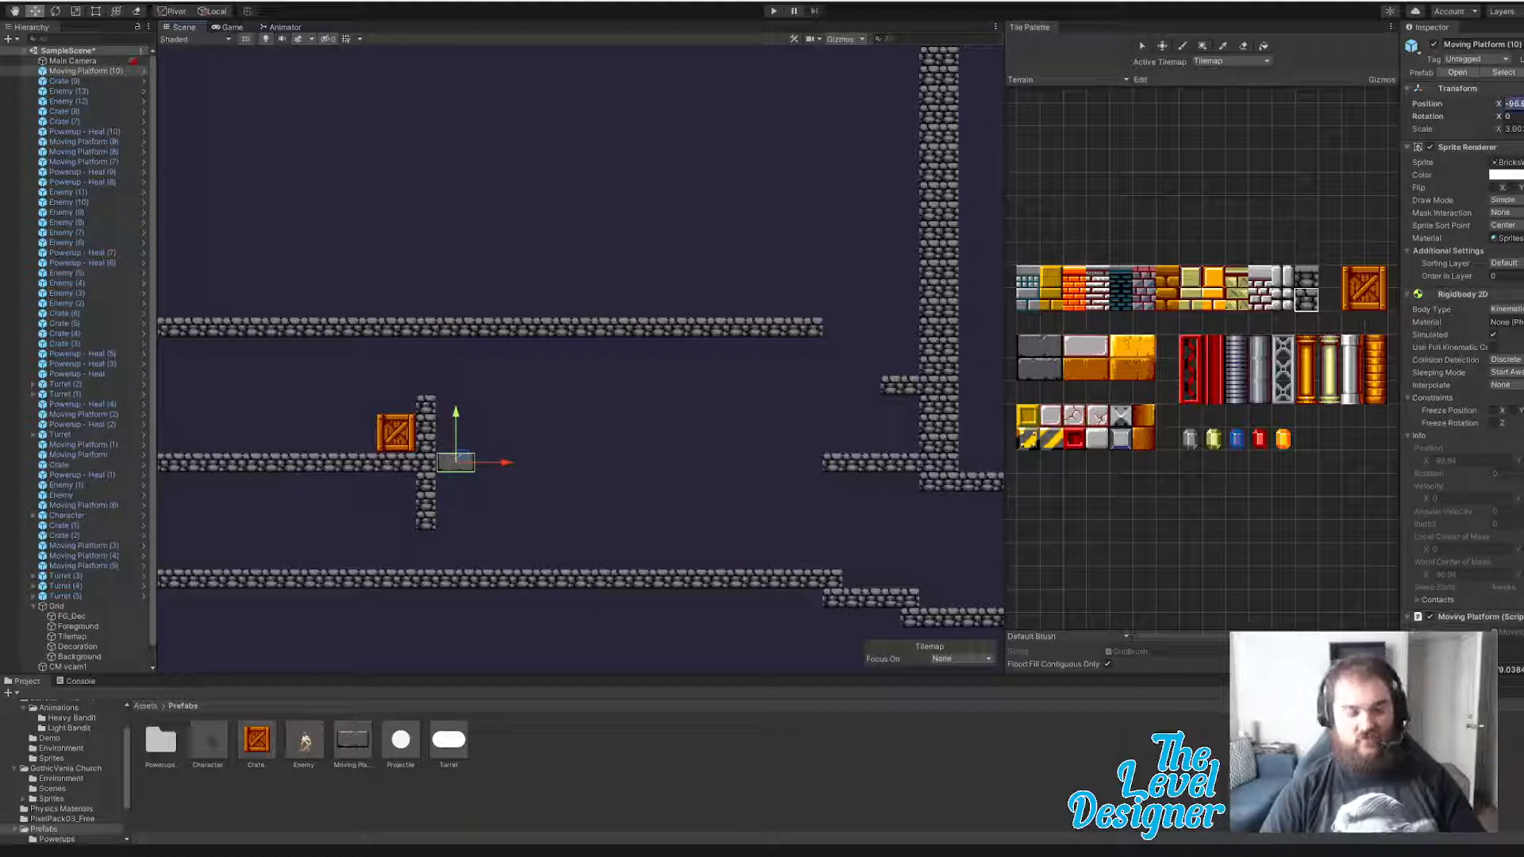
{"action": "scroll", "coordinate": [1464, 357], "scroll_direction": "down", "scroll_amount": 10}
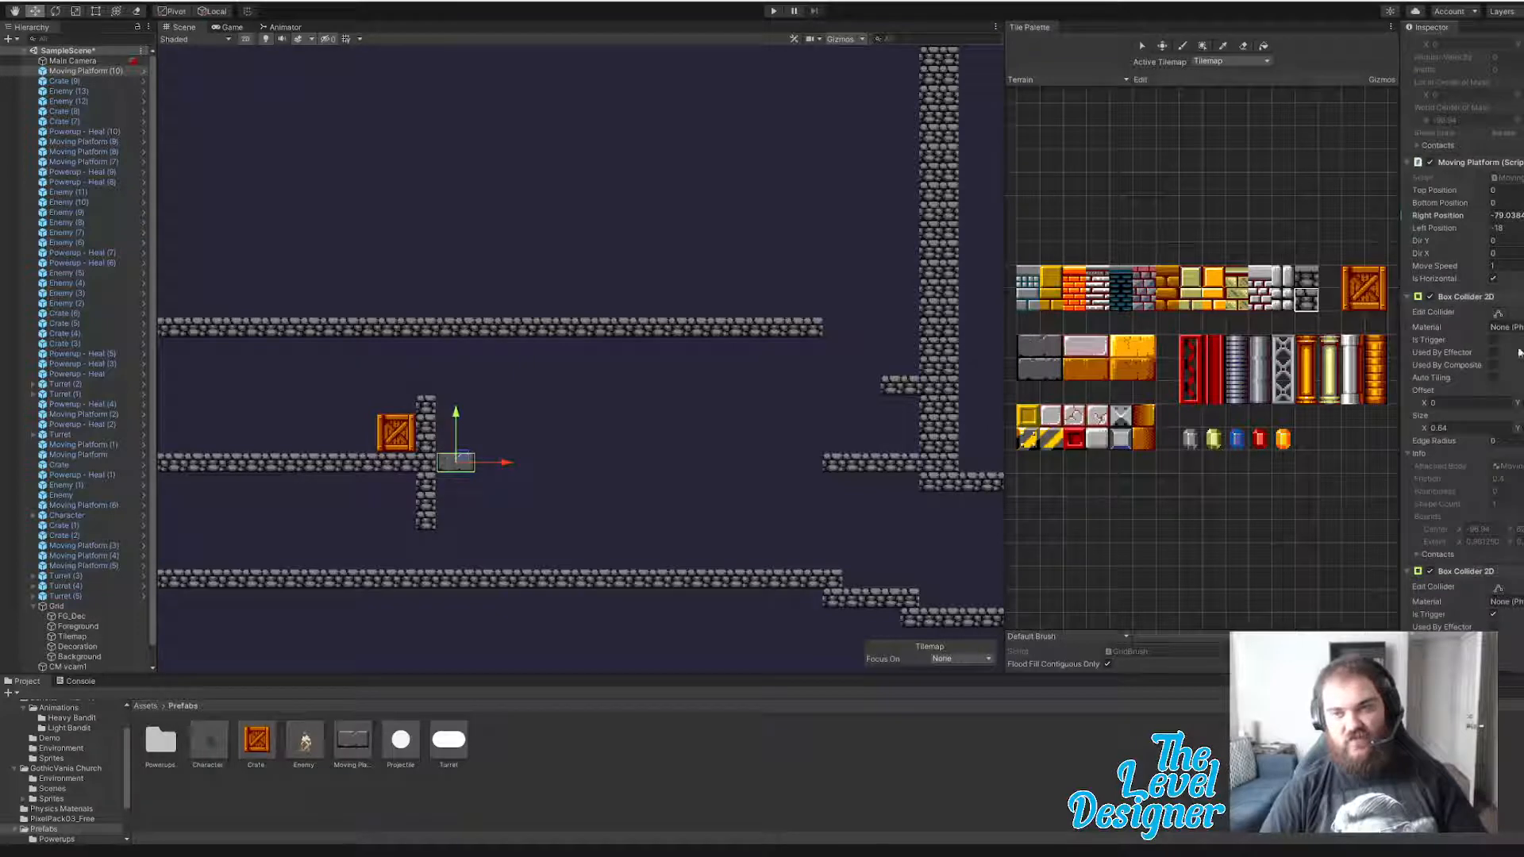
{"action": "left_click", "coordinate": [1511, 227]}
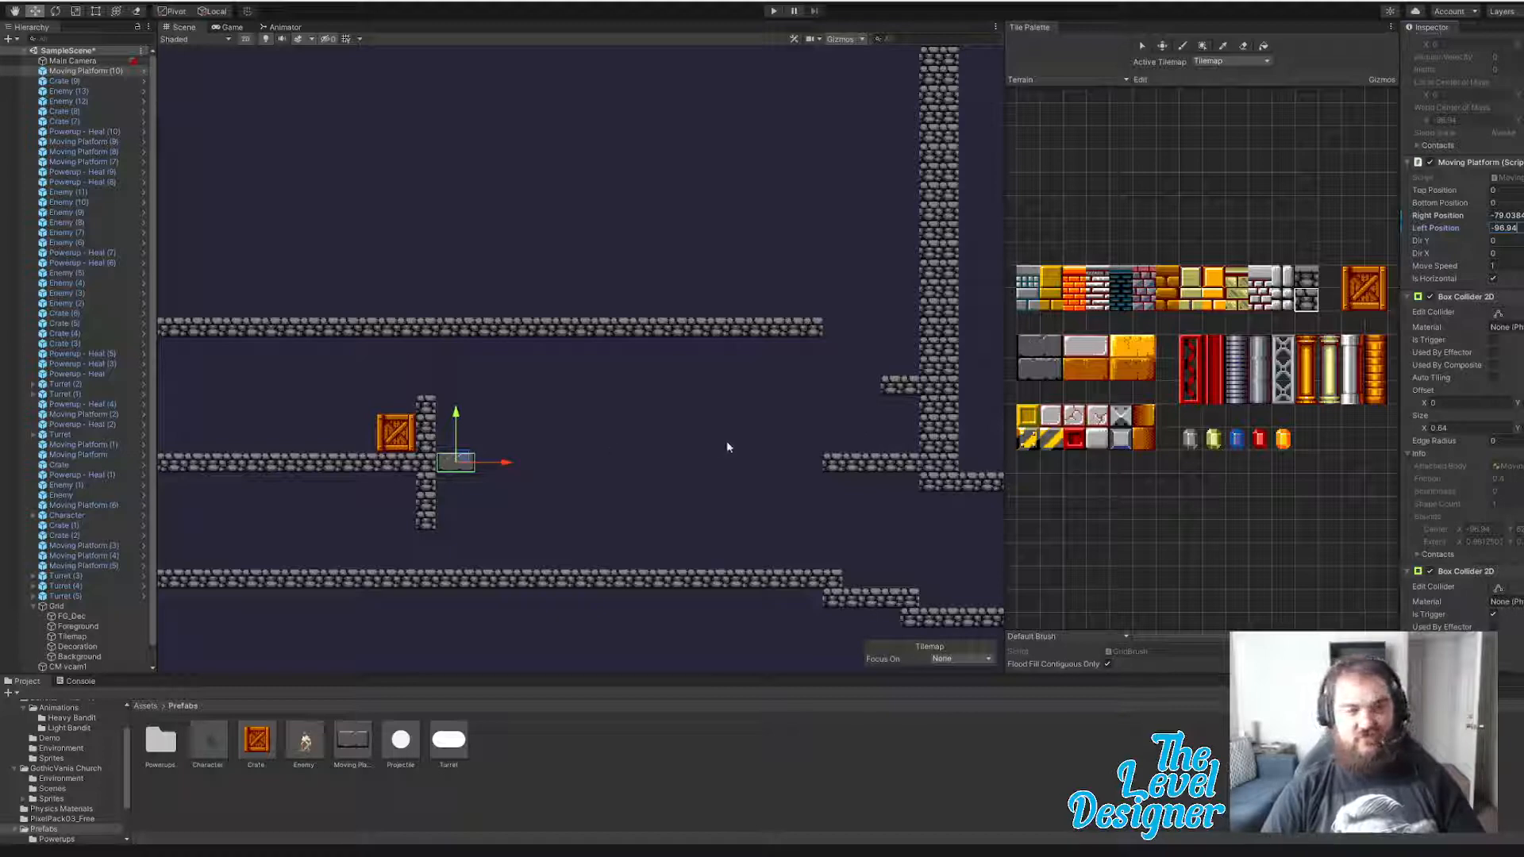
- Place two Enemies spaced apart on the upper corridor's floor, on the crate's side of the stone post
{"action": "middle_click_drag", "start_coordinate": [626, 404], "coordinate": [879, 409]}
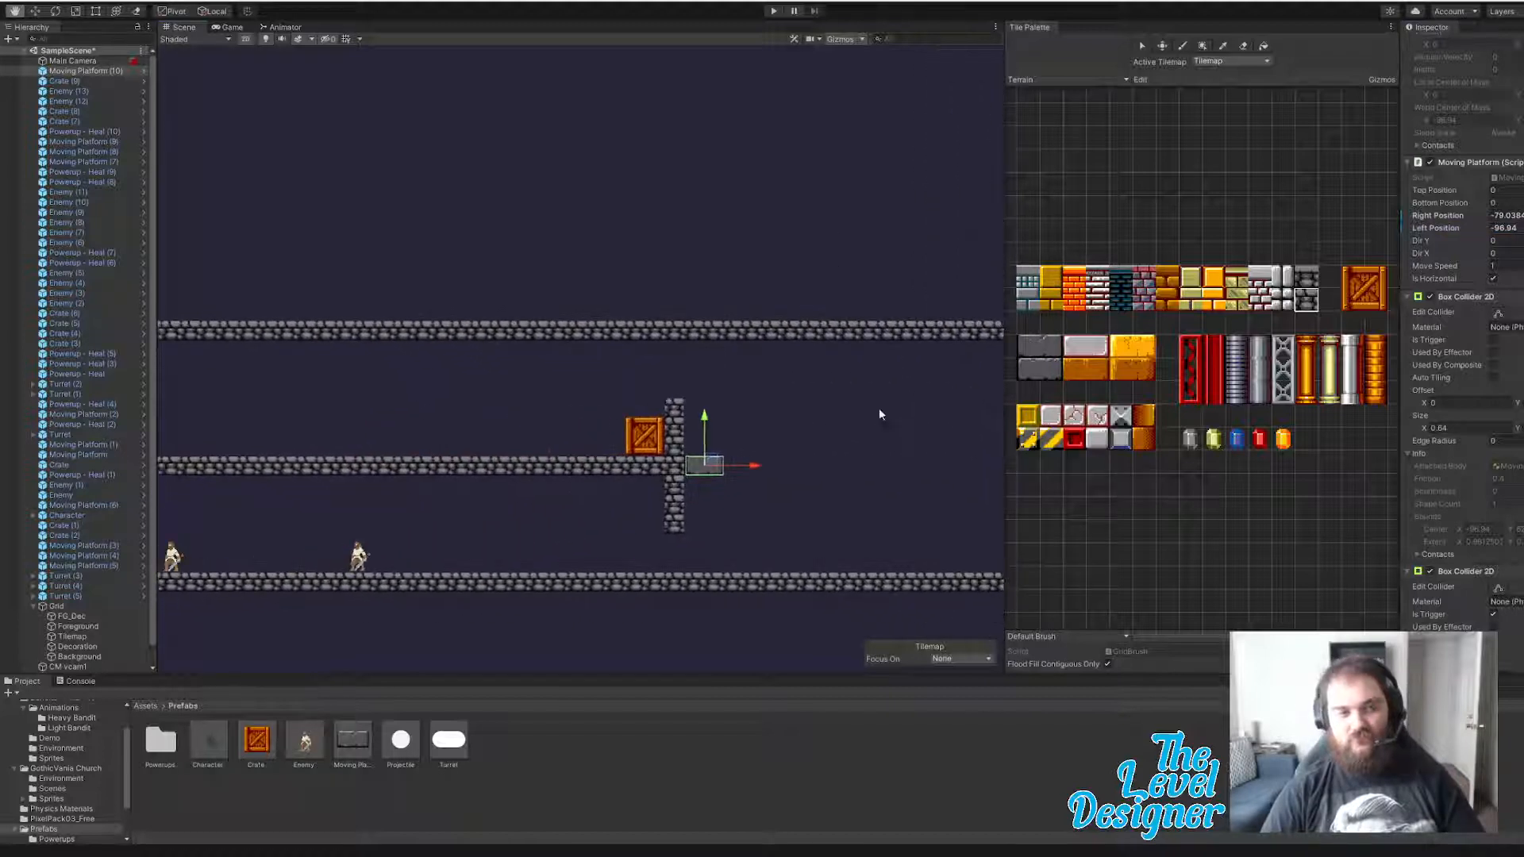
{"action": "middle_click_drag", "start_coordinate": [266, 458], "coordinate": [661, 419]}
{"action": "left_click_drag", "start_coordinate": [294, 760], "coordinate": [667, 419]}
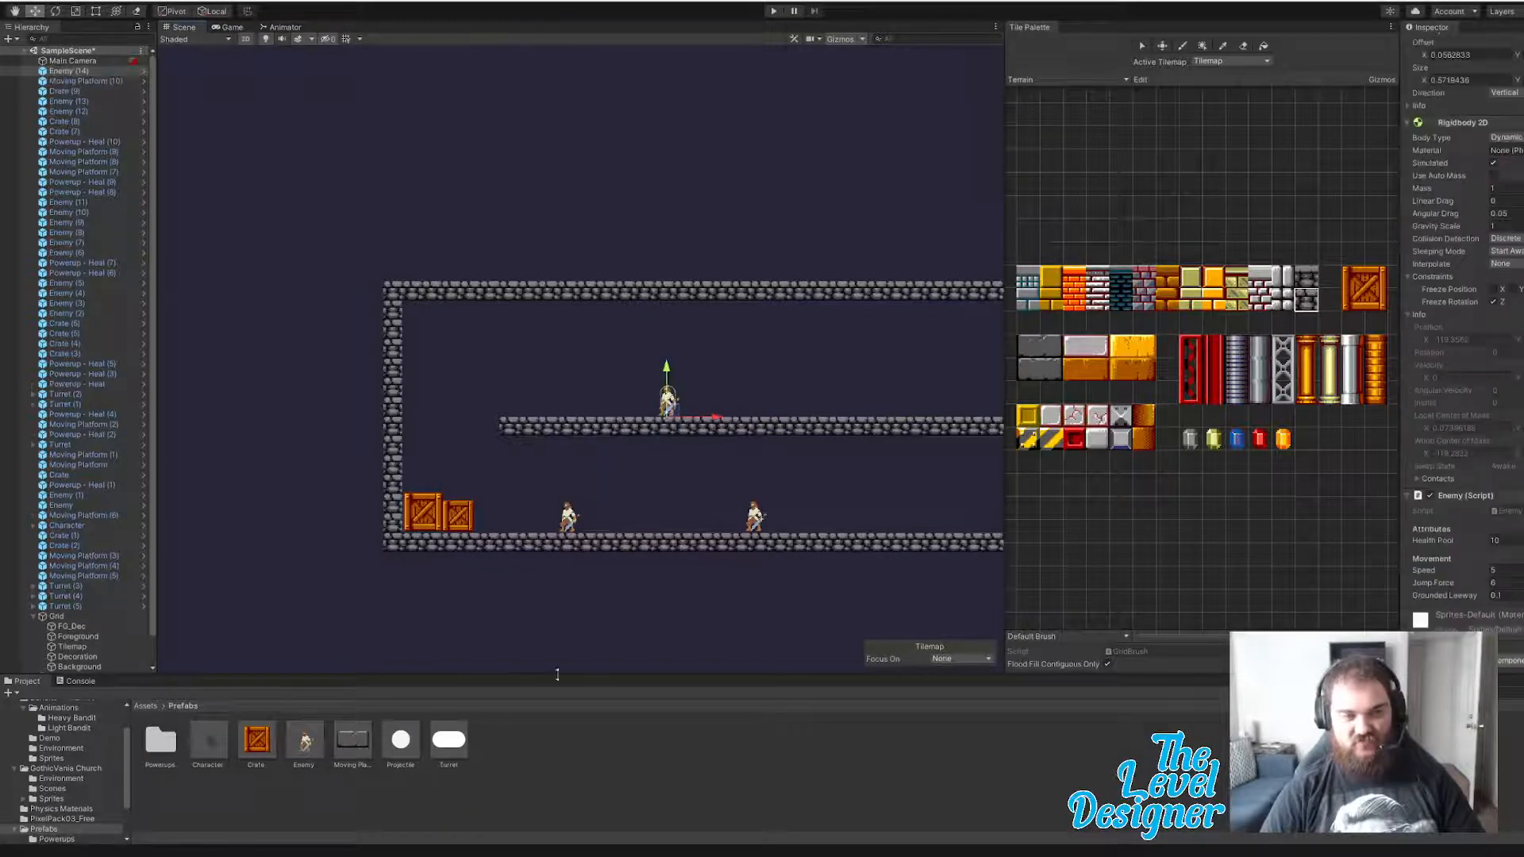
{"action": "left_click_drag", "start_coordinate": [291, 749], "coordinate": [913, 421]}
- Place two Enemies on top of the upper corridor's ceiling row, near its open end by the outer wall
{"action": "middle_click_drag", "start_coordinate": [865, 467], "coordinate": [696, 522]}
{"action": "scroll", "coordinate": [703, 453], "scroll_direction": "up", "scroll_amount": 1}
{"action": "left_click_drag", "start_coordinate": [305, 743], "coordinate": [673, 339]}
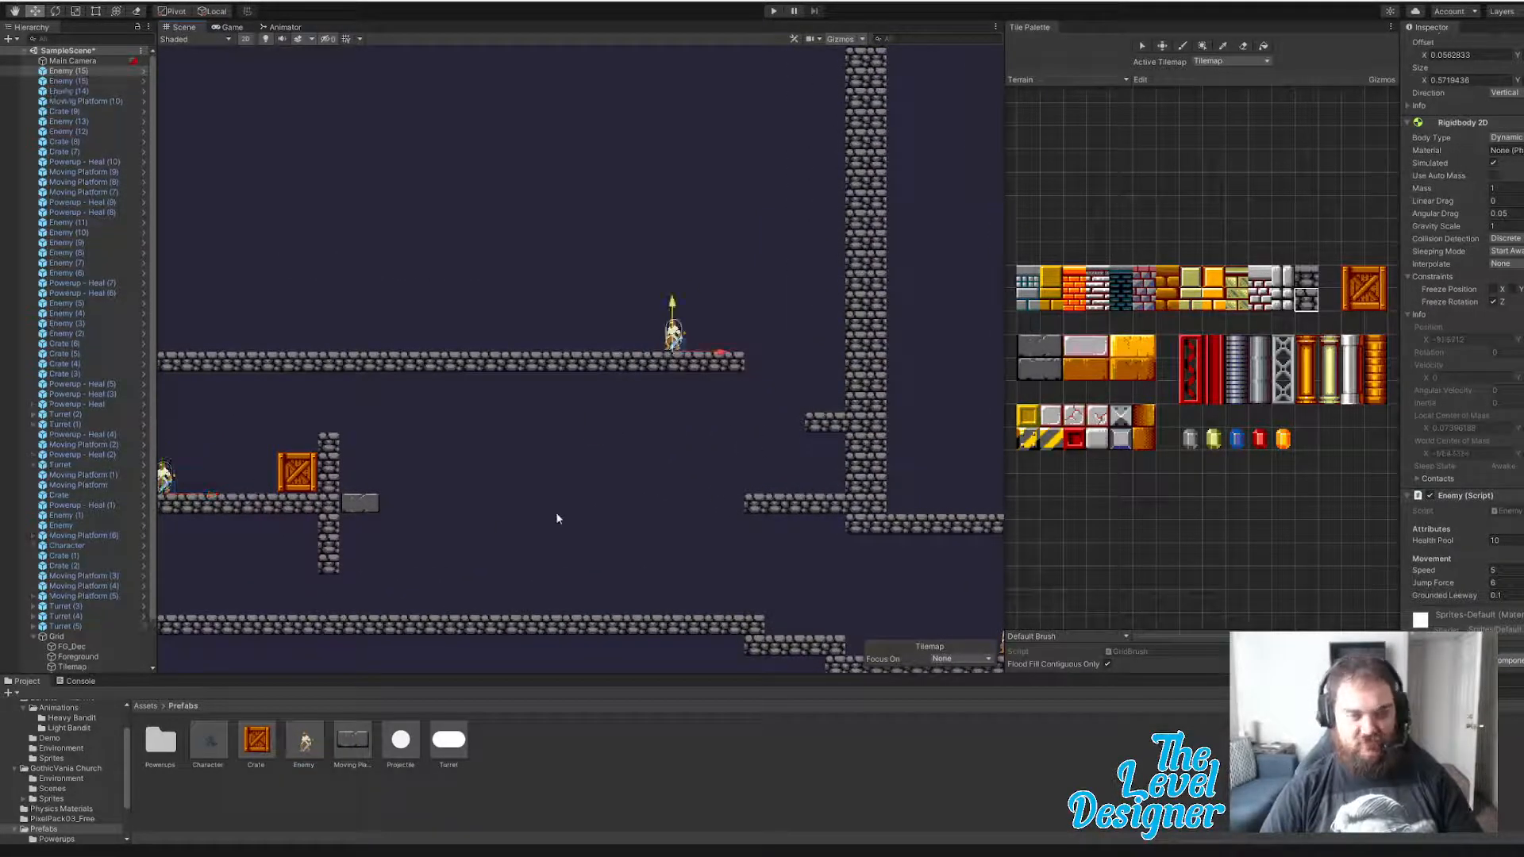
{"action": "middle_click_drag", "start_coordinate": [556, 514], "coordinate": [1032, 424]}
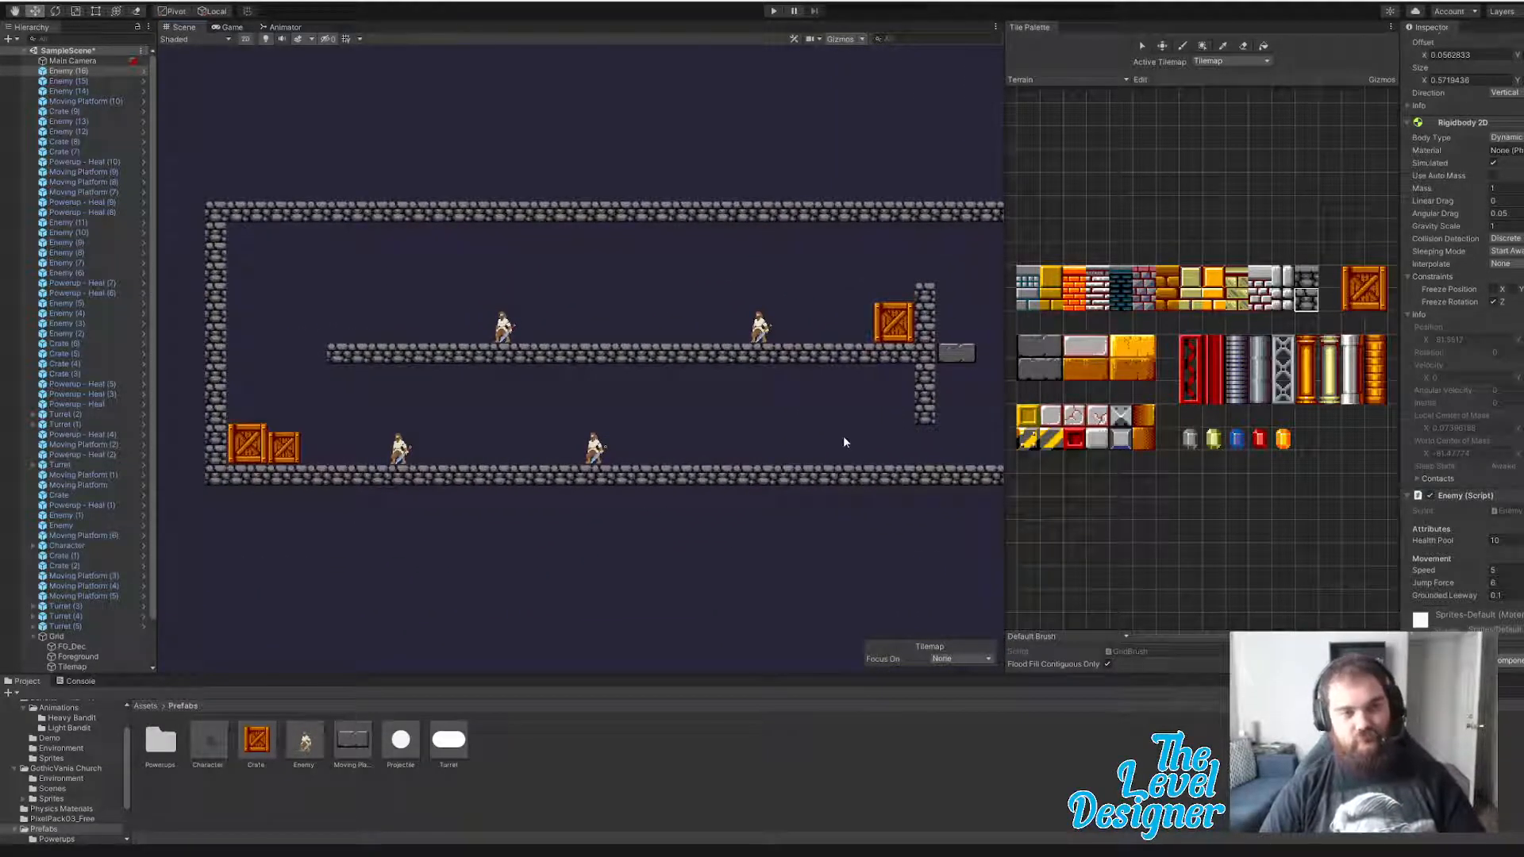
{"action": "middle_click_drag", "start_coordinate": [844, 441], "coordinate": [483, 480]}
{"action": "middle_click_drag", "start_coordinate": [826, 402], "coordinate": [747, 530]}
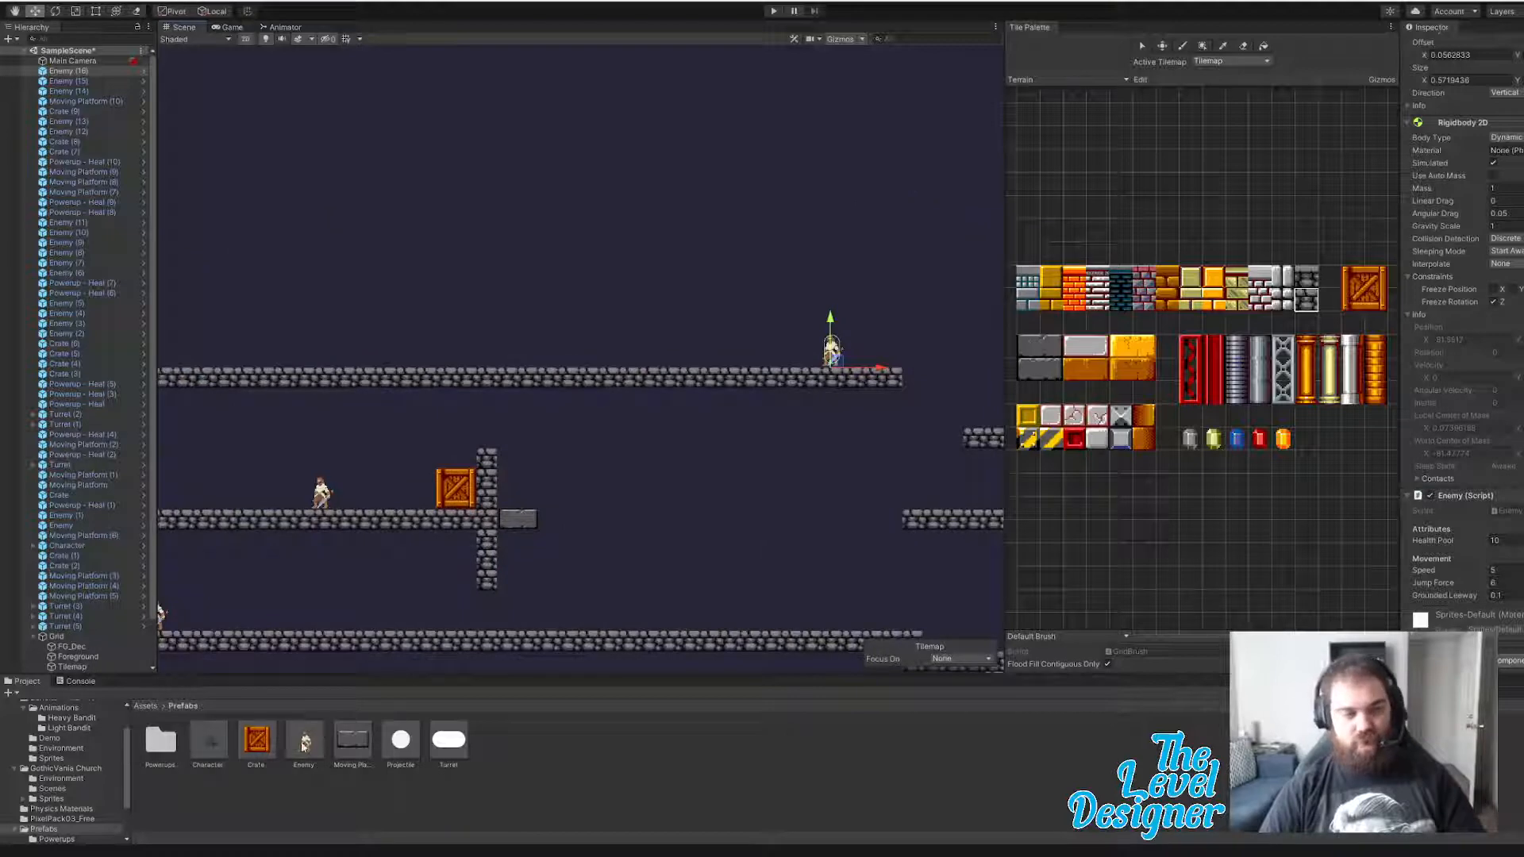
{"action": "left_click_drag", "start_coordinate": [304, 745], "coordinate": [723, 372]}
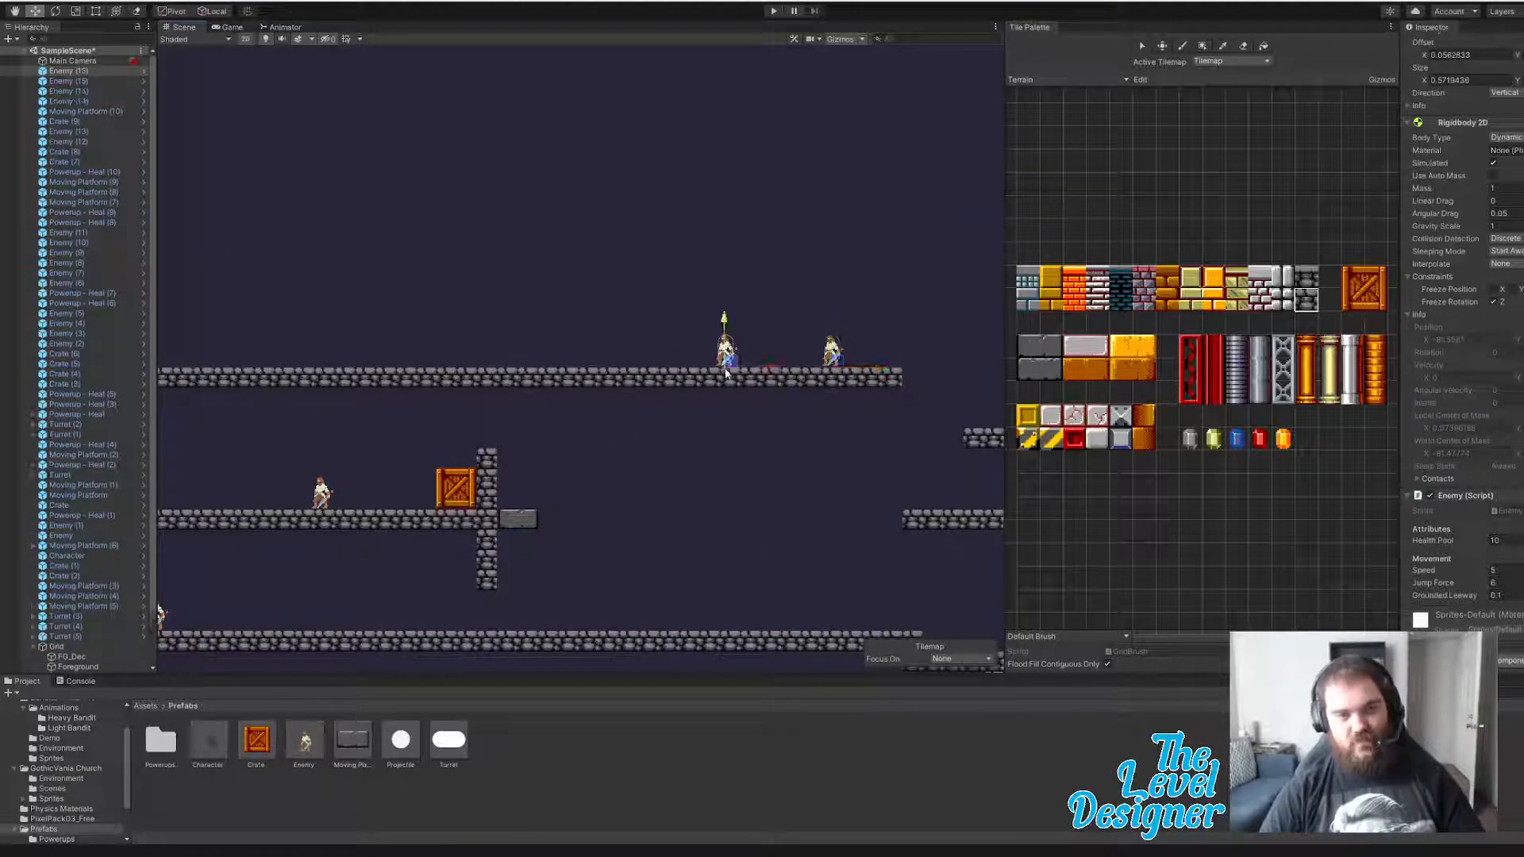
- Box-fill dark stone walls and a ceiling row on the Tilemap to enclose a tall room above the corridors, leaving a small gap in the ceiling
{"action": "middle_click_drag", "start_coordinate": [827, 436], "coordinate": [691, 555]}
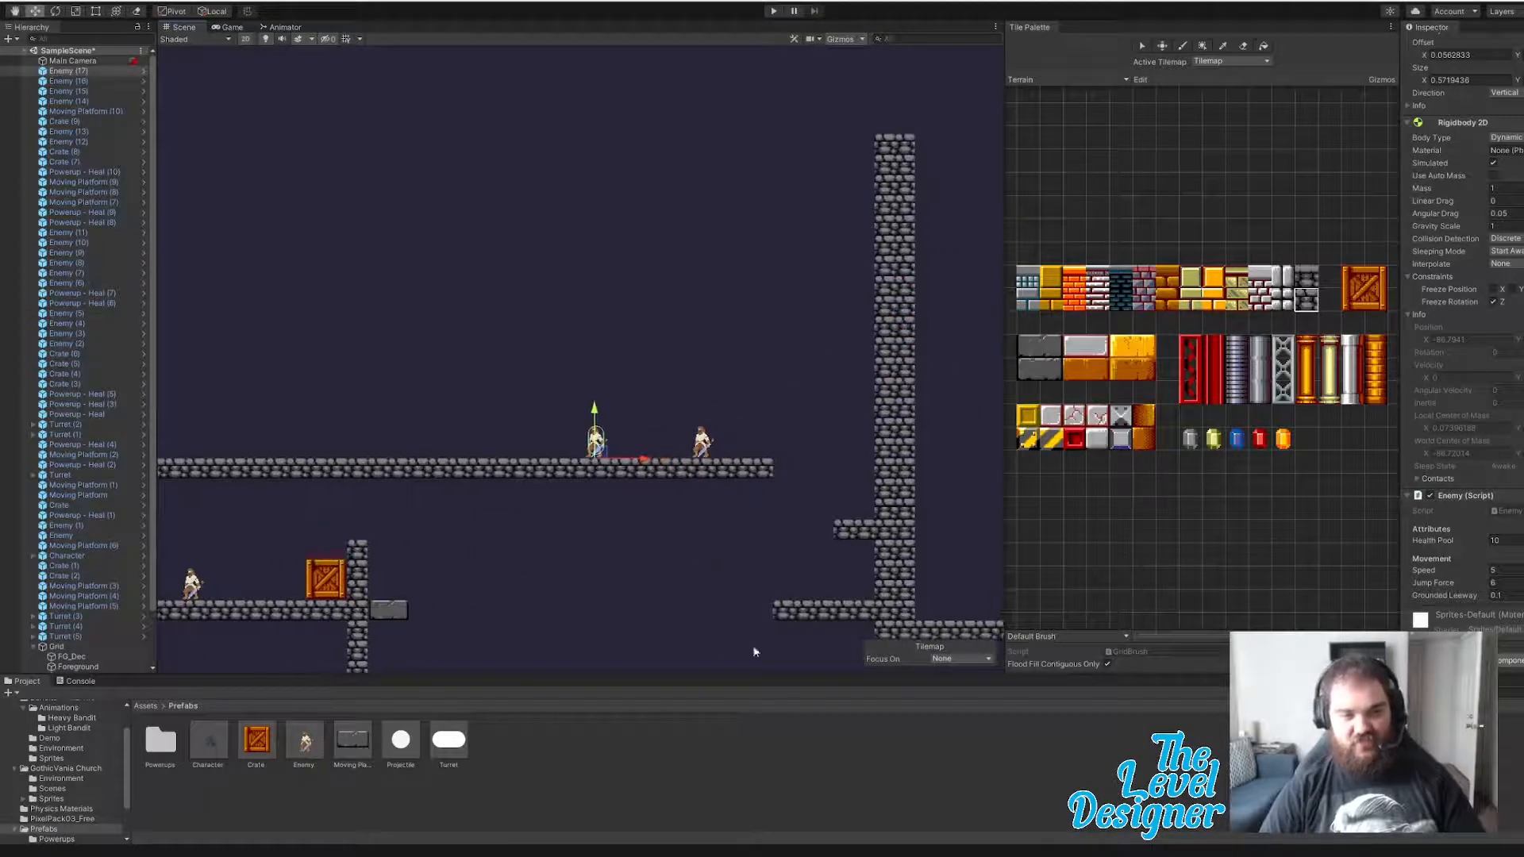
{"action": "scroll", "coordinate": [111, 630], "scroll_direction": "down", "scroll_amount": 1}
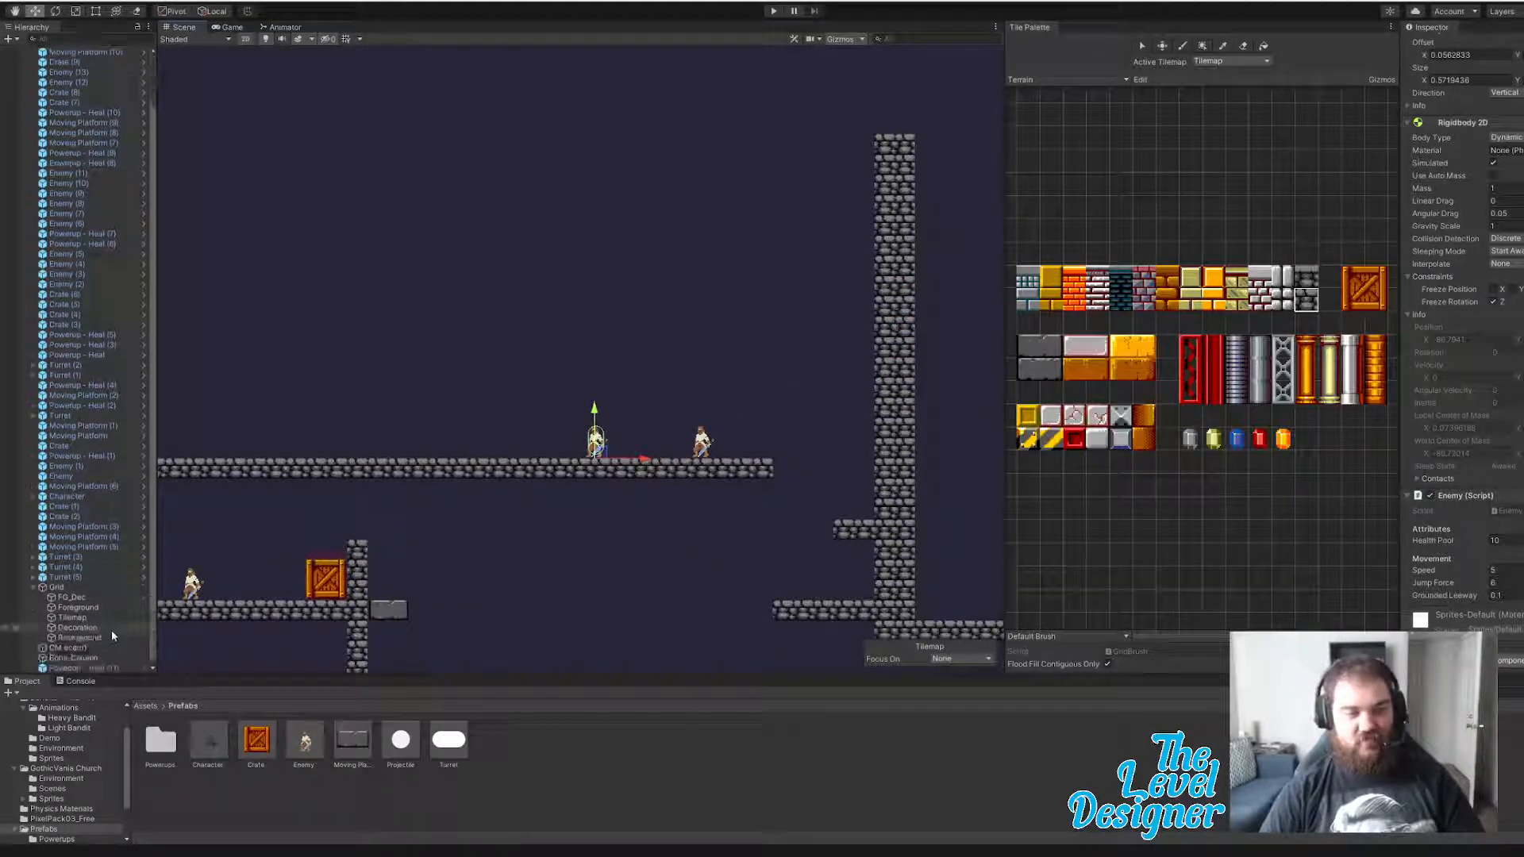
{"action": "left_click", "coordinate": [79, 657]}
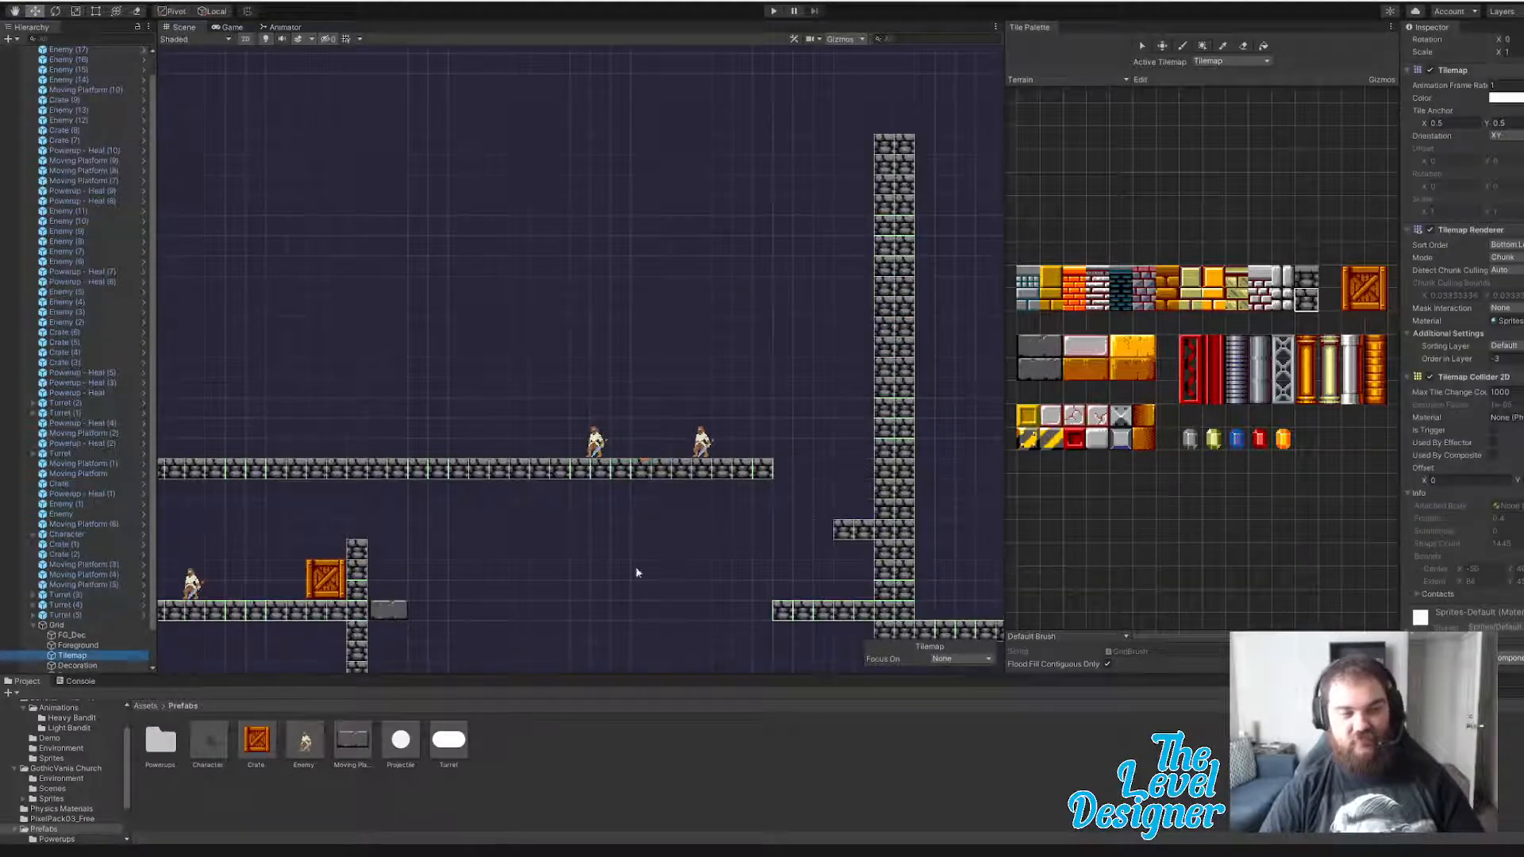
{"action": "left_click", "coordinate": [1314, 304]}
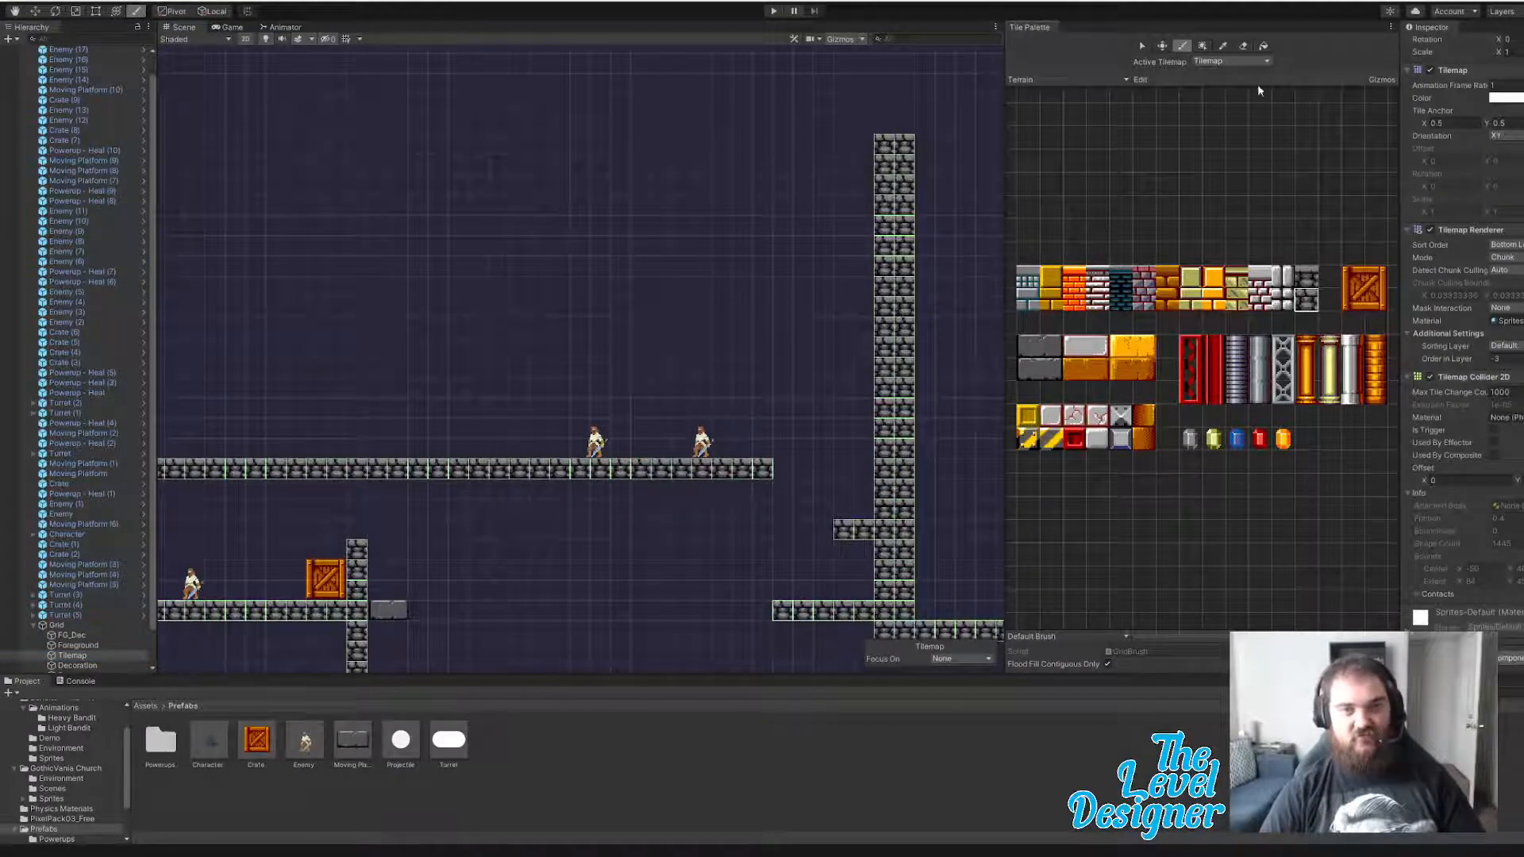
{"action": "left_click", "coordinate": [1203, 45]}
{"action": "scroll", "coordinate": [826, 266], "scroll_direction": "down", "scroll_amount": 3}
{"action": "middle_click_drag", "start_coordinate": [862, 174], "coordinate": [885, 298]}
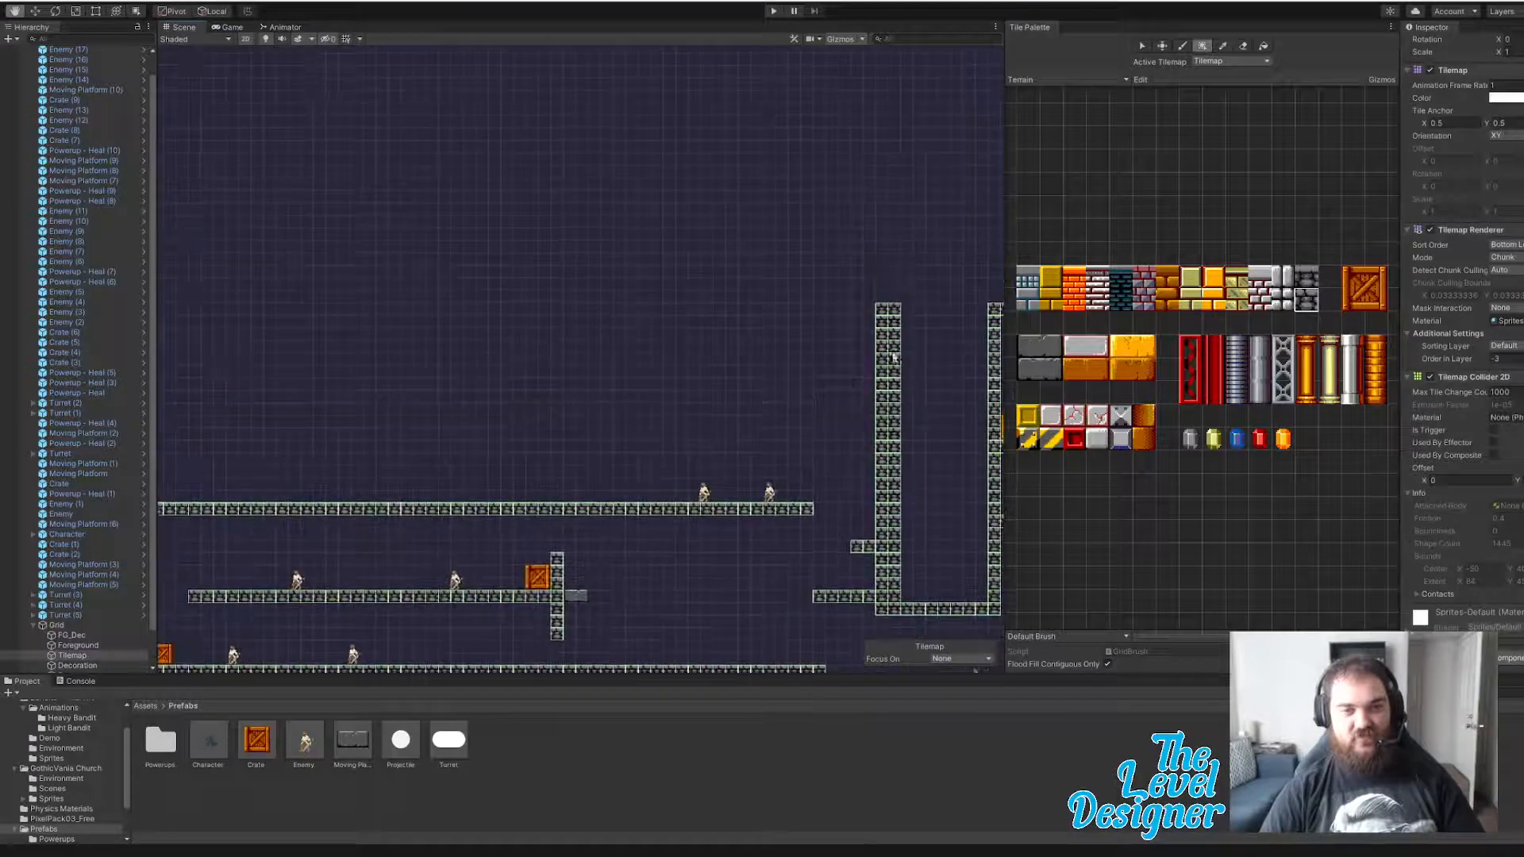
{"action": "left_click_drag", "start_coordinate": [883, 296], "coordinate": [404, 125]}
{"action": "middle_click_drag", "start_coordinate": [384, 200], "coordinate": [696, 200]}
{"action": "mouse_move", "coordinate": [438, 493]}
{"action": "left_mouse_down"}
{"action": "mouse_move", "coordinate": [432, 135]}
{"action": "mouse_move", "coordinate": [657, 131]}
{"action": "left_mouse_up"}
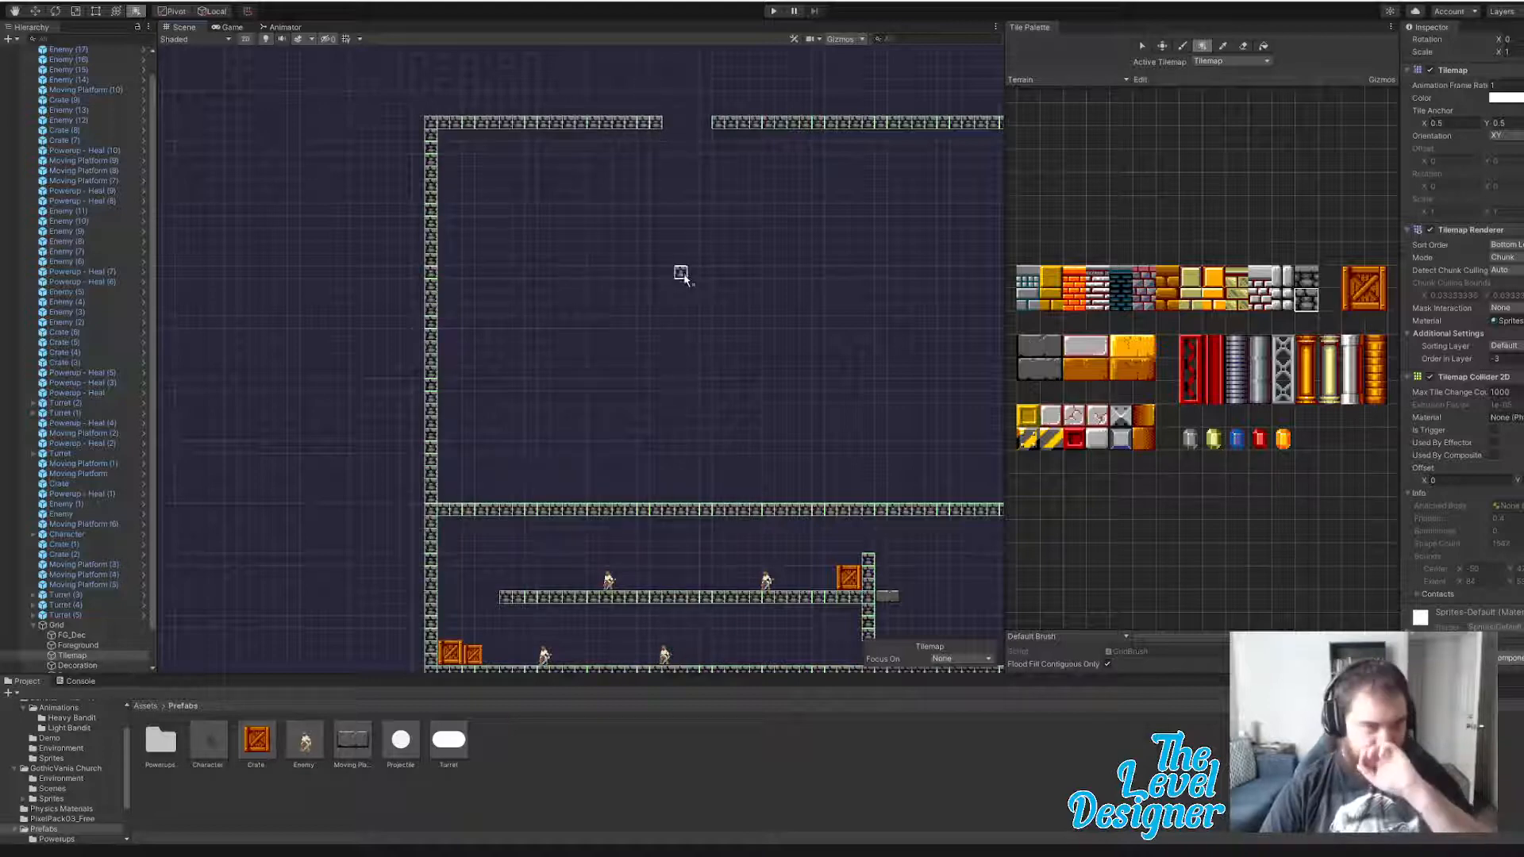
- Paint a stone ledge about 20 tiles long above the room's floor, plus a longer two-row ledge beyond a gap with its lower row extended
{"action": "middle_click_drag", "start_coordinate": [698, 433], "coordinate": [545, 406]}
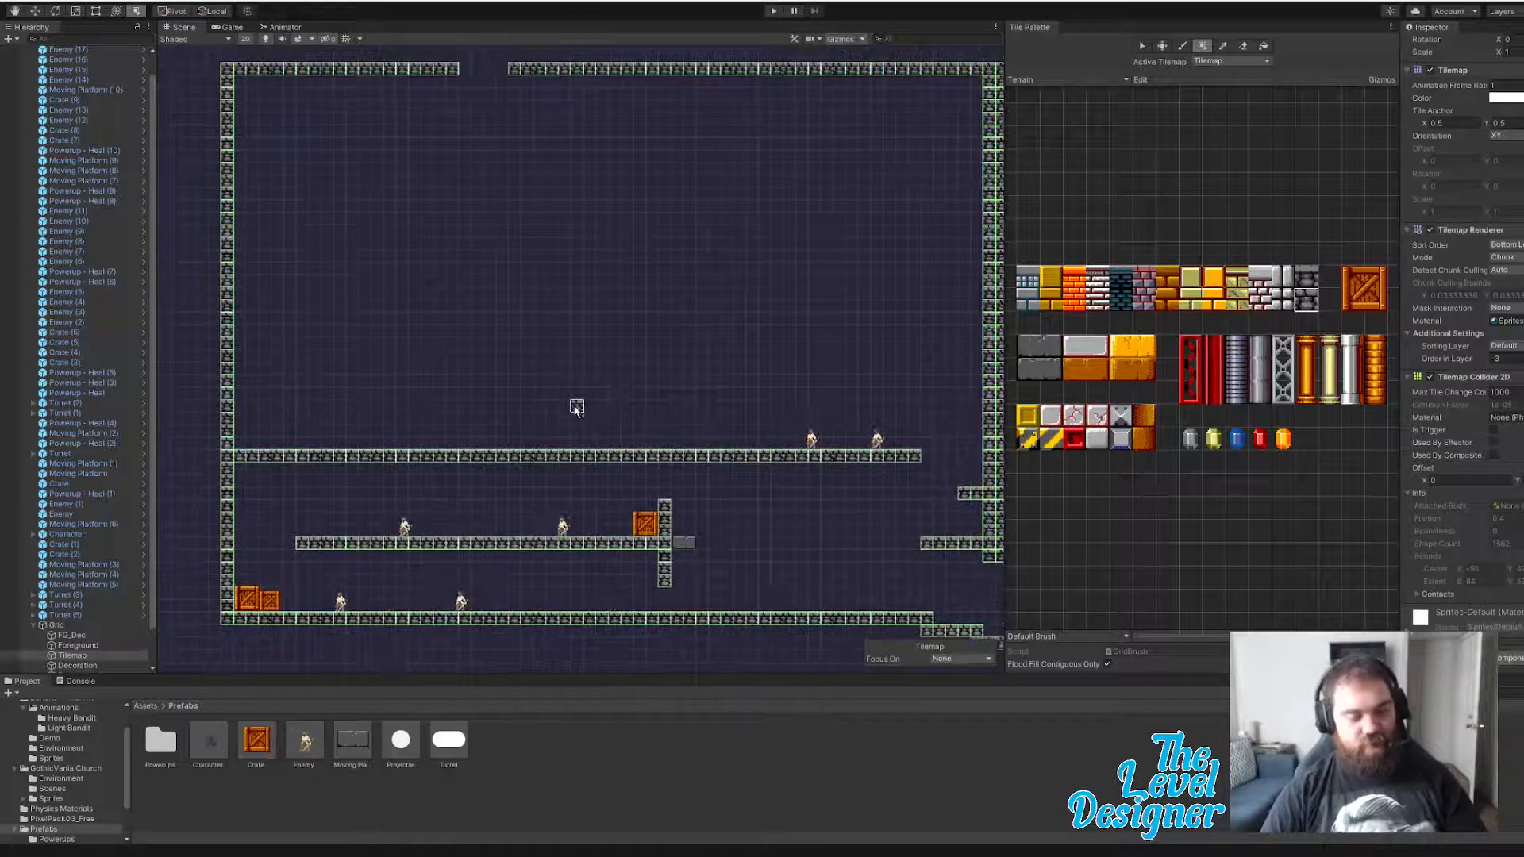
{"action": "scroll", "coordinate": [715, 297], "scroll_direction": "down", "scroll_amount": 1}
{"action": "scroll", "coordinate": [714, 297], "scroll_direction": "down", "scroll_amount": 1}
{"action": "scroll", "coordinate": [459, 278], "scroll_direction": "up", "scroll_amount": 2}
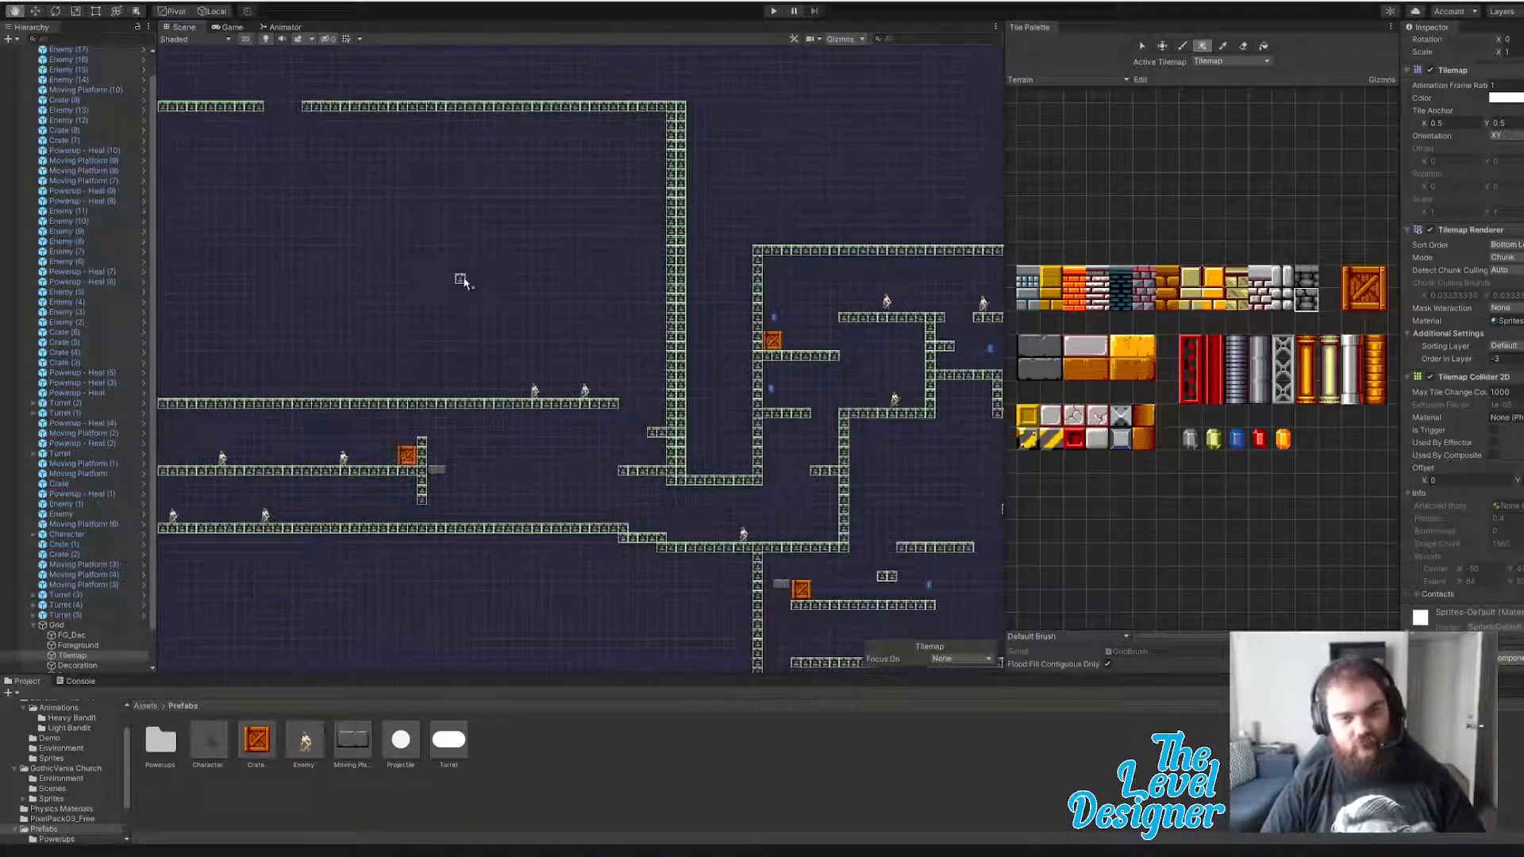
{"action": "scroll", "coordinate": [735, 259], "scroll_direction": "down", "scroll_amount": 2}
{"action": "scroll", "coordinate": [453, 321], "scroll_direction": "up", "scroll_amount": 1}
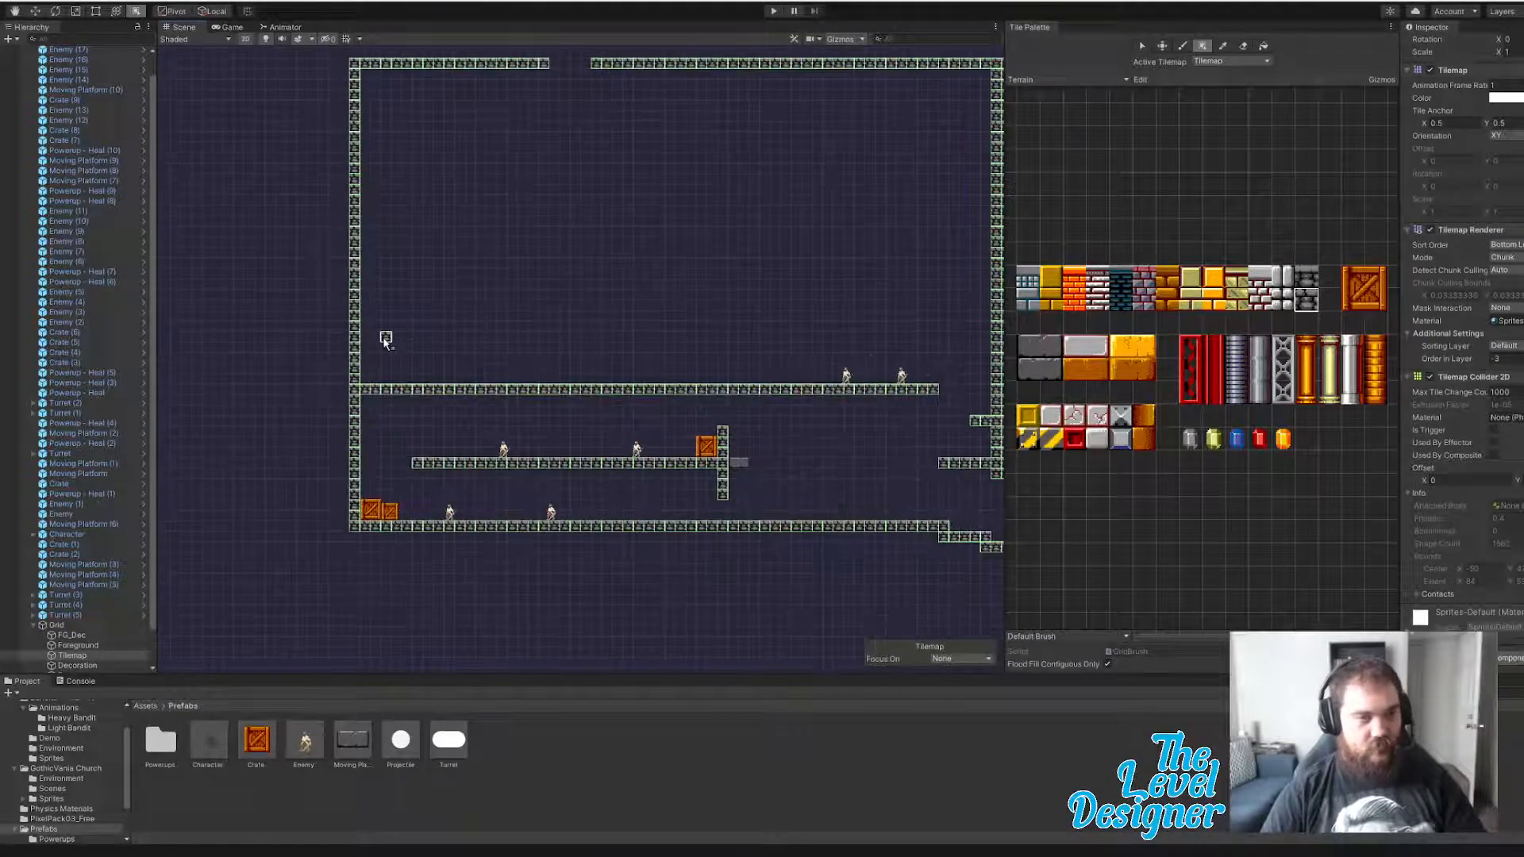
{"action": "left_click_drag", "start_coordinate": [396, 338], "coordinate": [601, 338]}
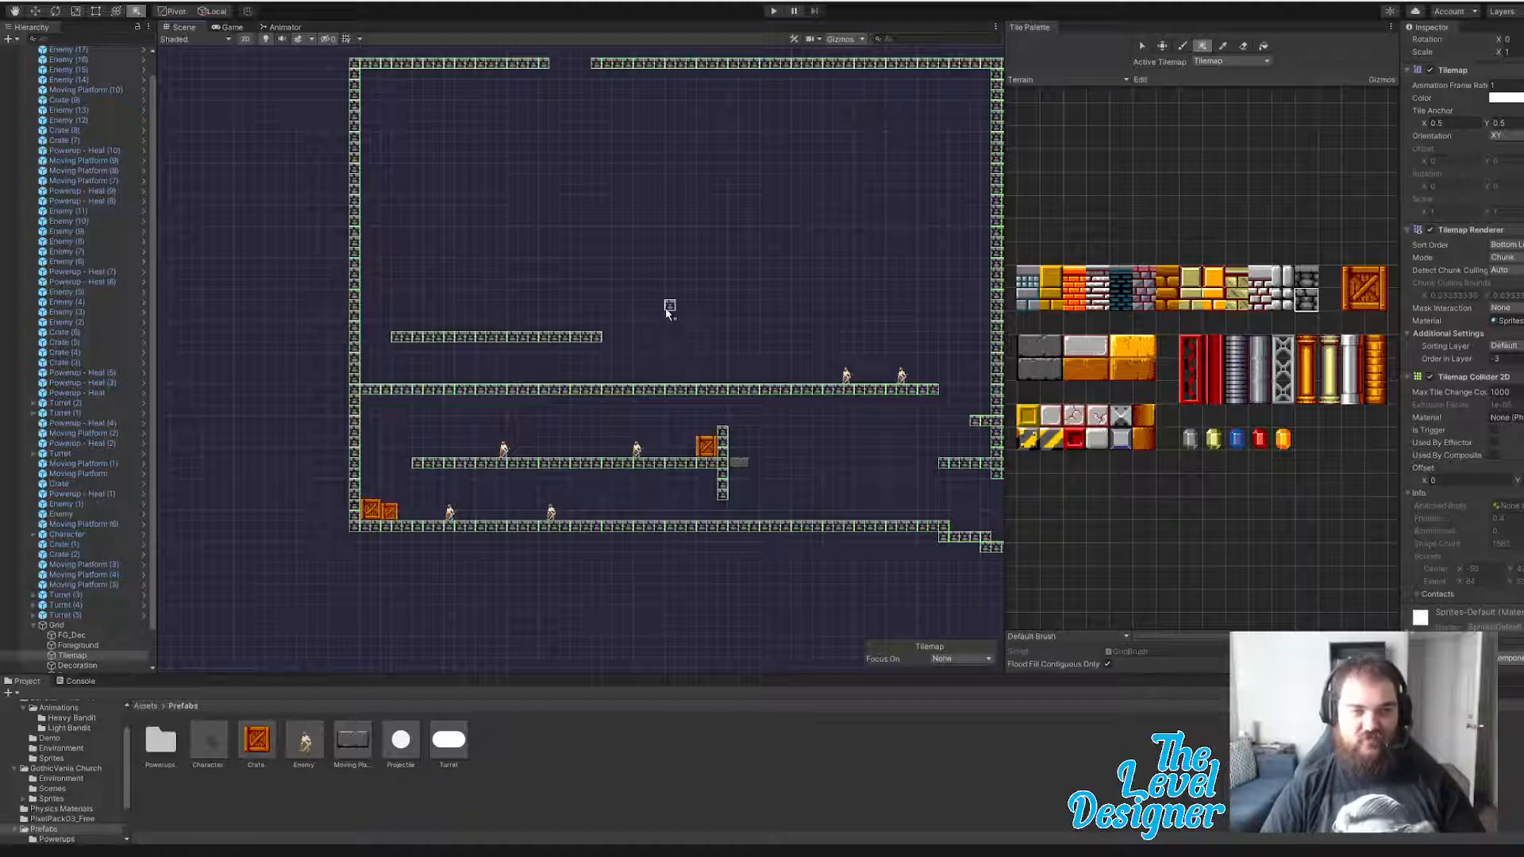
{"action": "left_click_drag", "start_coordinate": [666, 312], "coordinate": [921, 322]}
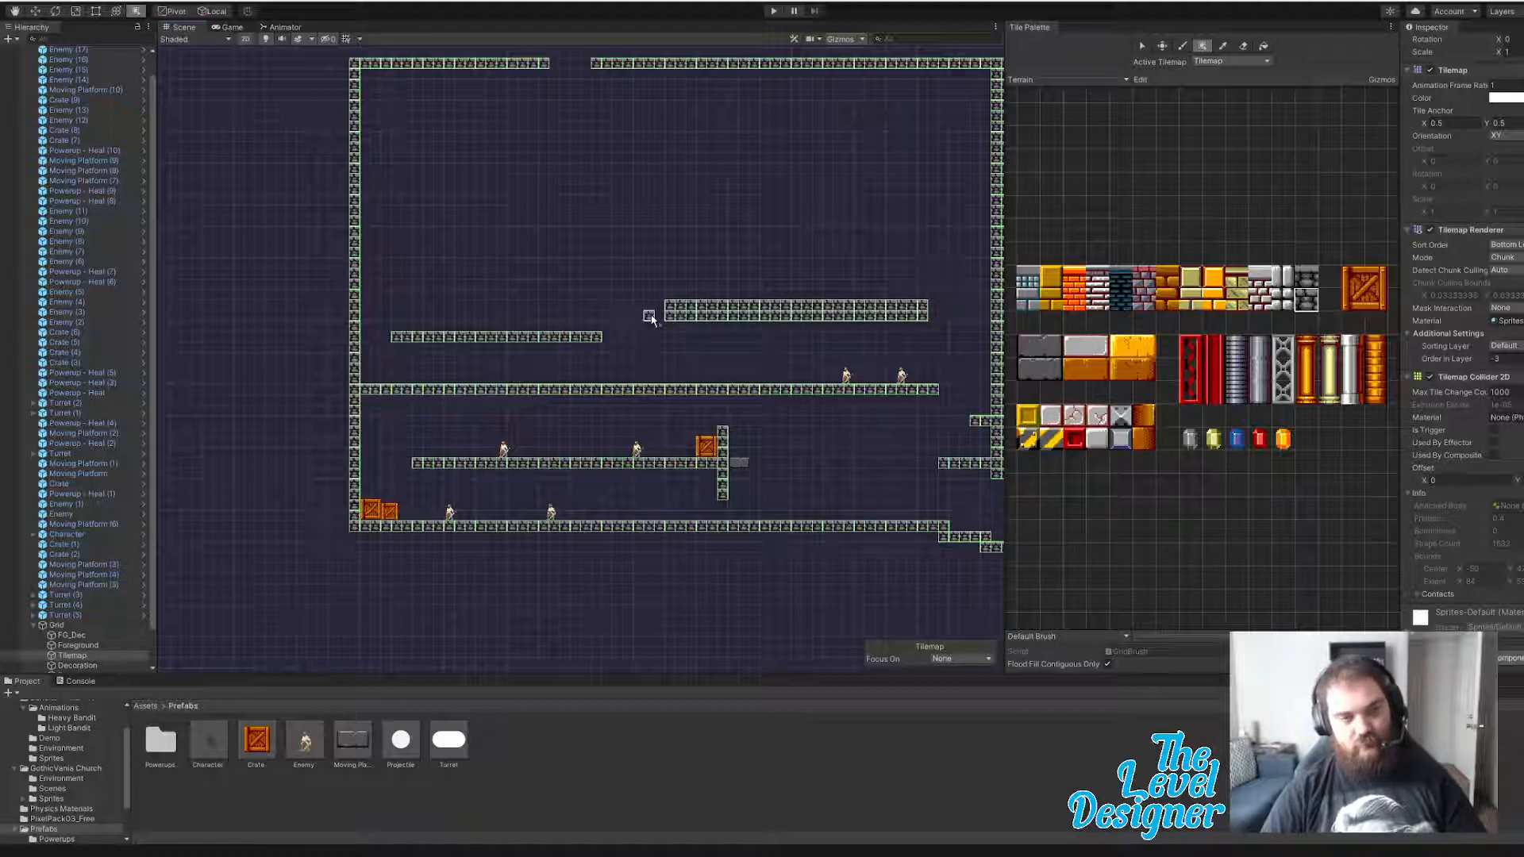
{"action": "left_click_drag", "start_coordinate": [639, 317], "coordinate": [660, 322]}
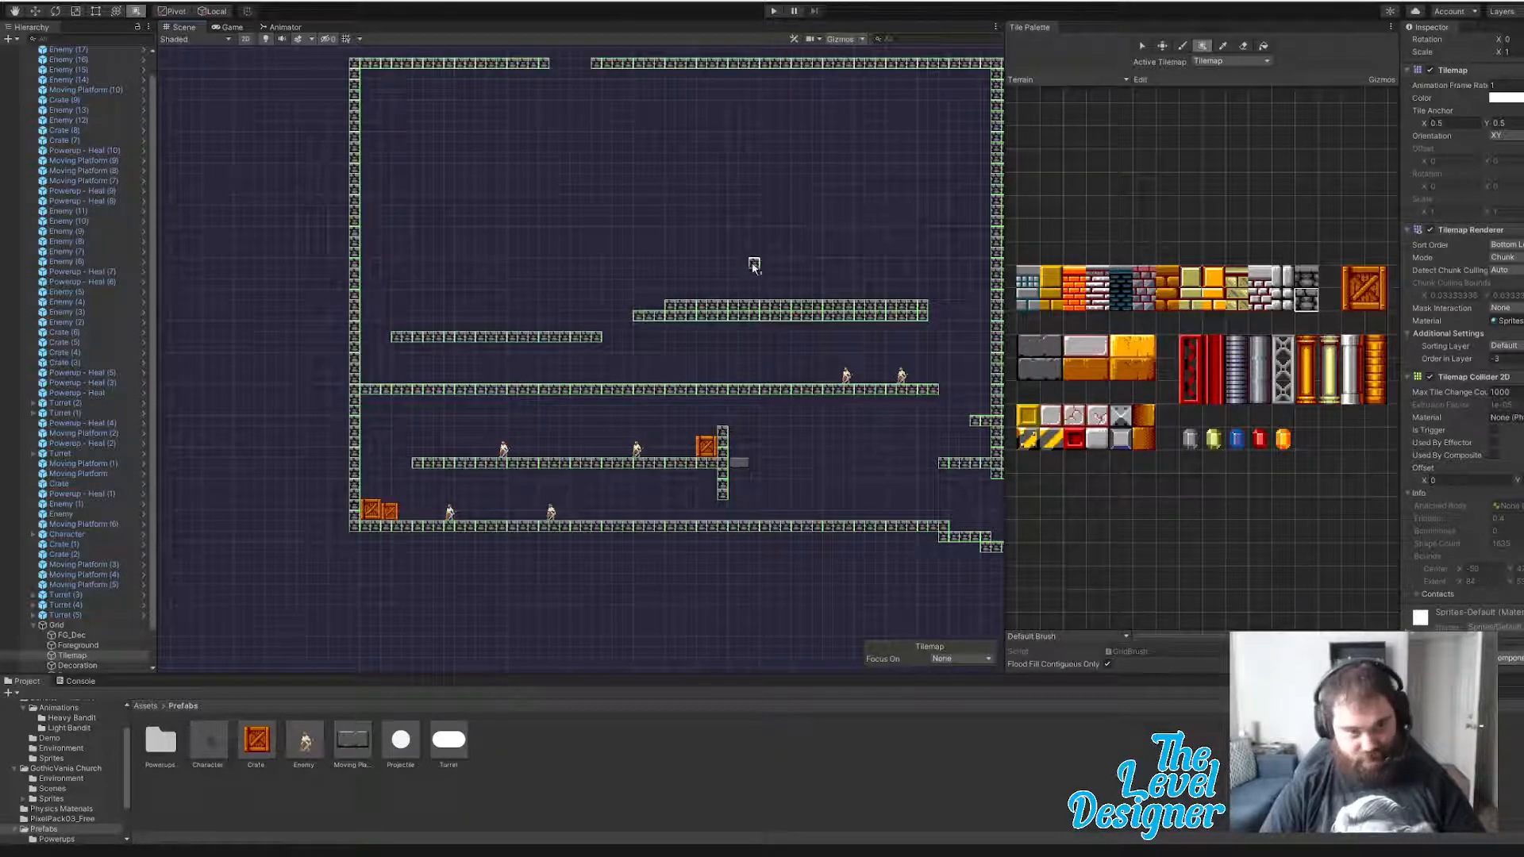
- Add staggered mid-height ledges: a 6-tile stepping ledge, a 24-tile ledge, a 6-tile ledge near the left wall and a 14-tile ledge near the right wall
{"action": "left_click_drag", "start_coordinate": [744, 274], "coordinate": [798, 275]}
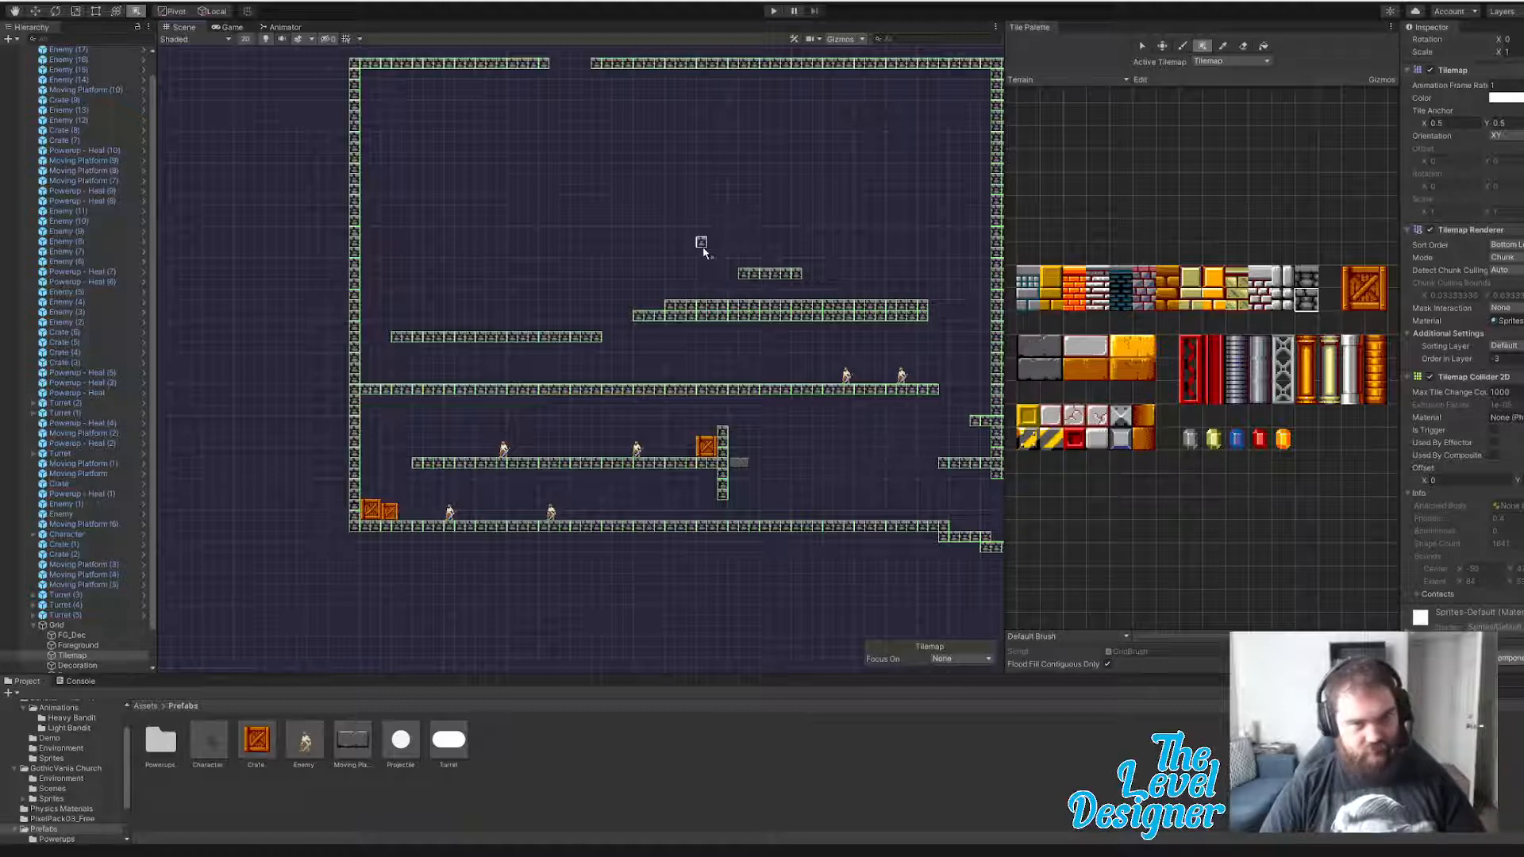
{"action": "left_click_drag", "start_coordinate": [701, 254], "coordinate": [384, 228]}
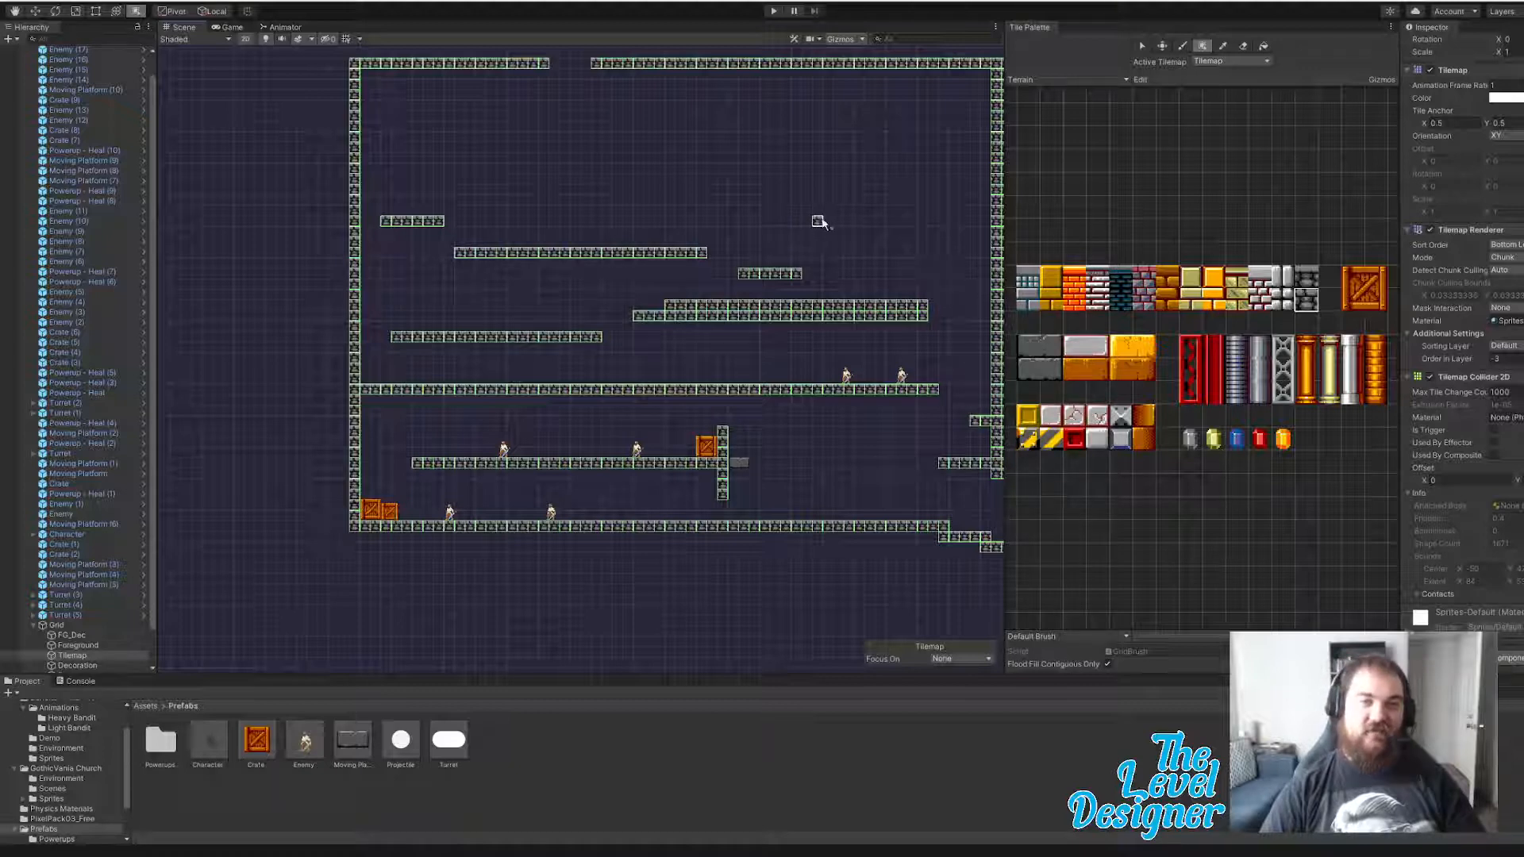
{"action": "left_click_drag", "start_coordinate": [817, 222], "coordinate": [958, 229]}
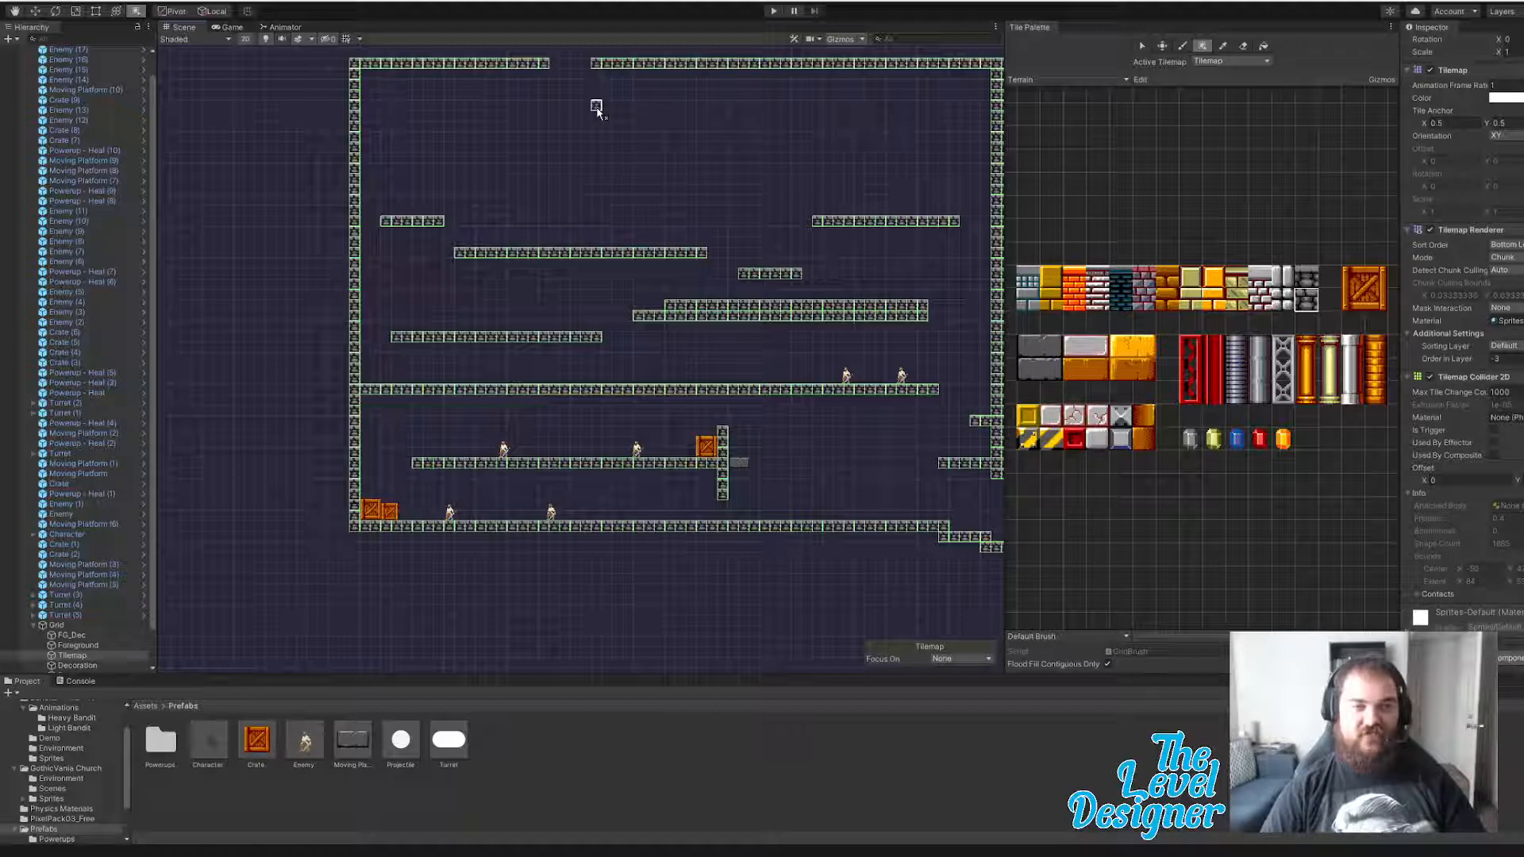
- Paint ledges beneath both sides of the ceiling gap with short steps descending to the left wall, trimming tiles from the steps' ends
{"action": "left_click_drag", "start_coordinate": [596, 108], "coordinate": [715, 109]}
{"action": "left_click_drag", "start_coordinate": [535, 108], "coordinate": [363, 172]}
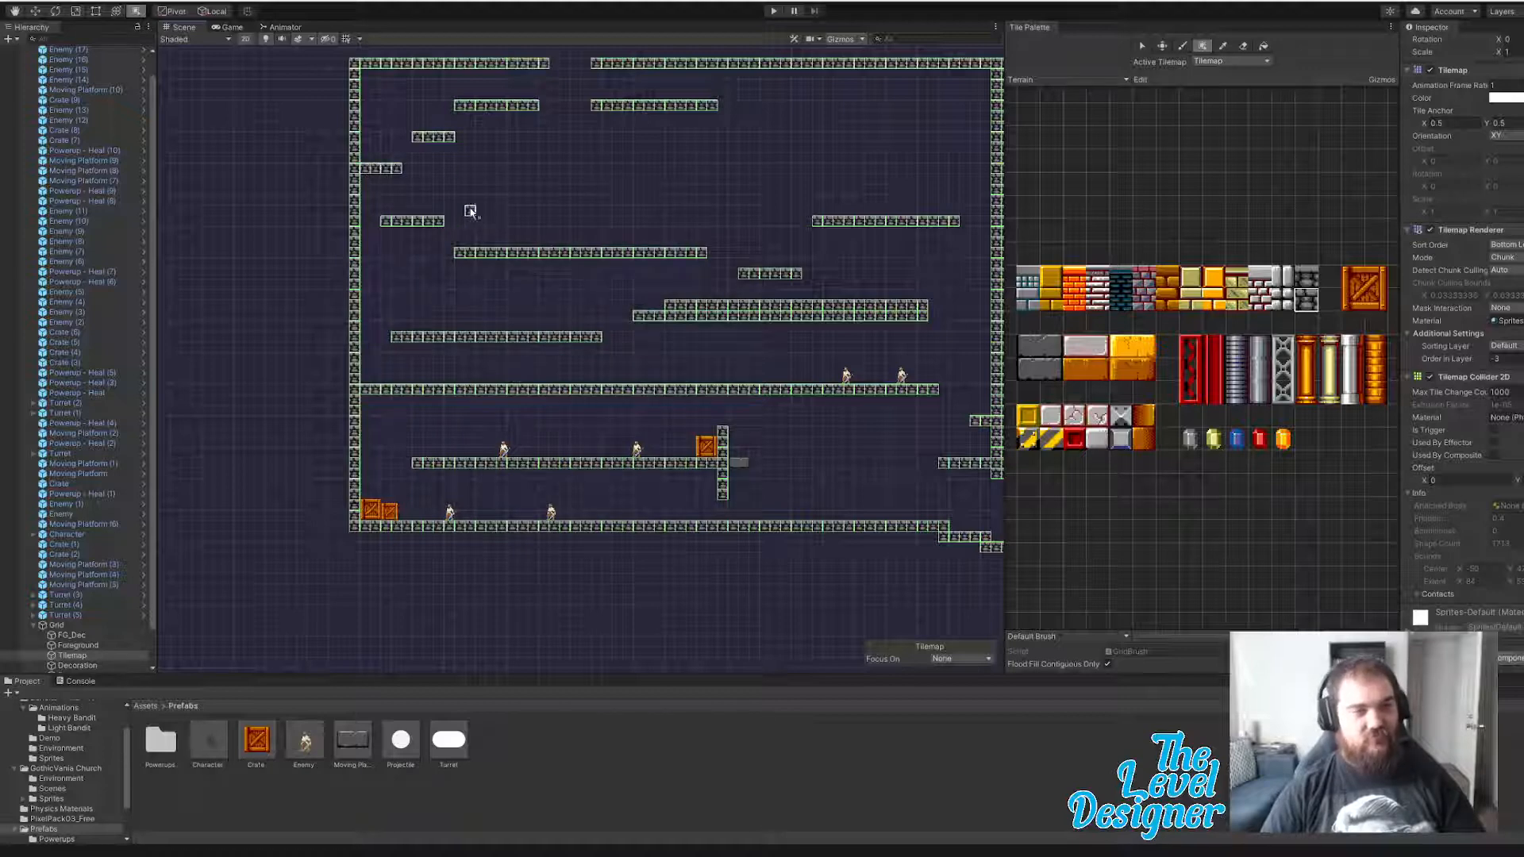
{"action": "left_click", "coordinate": [1244, 45]}
{"action": "left_click", "coordinate": [417, 138]}
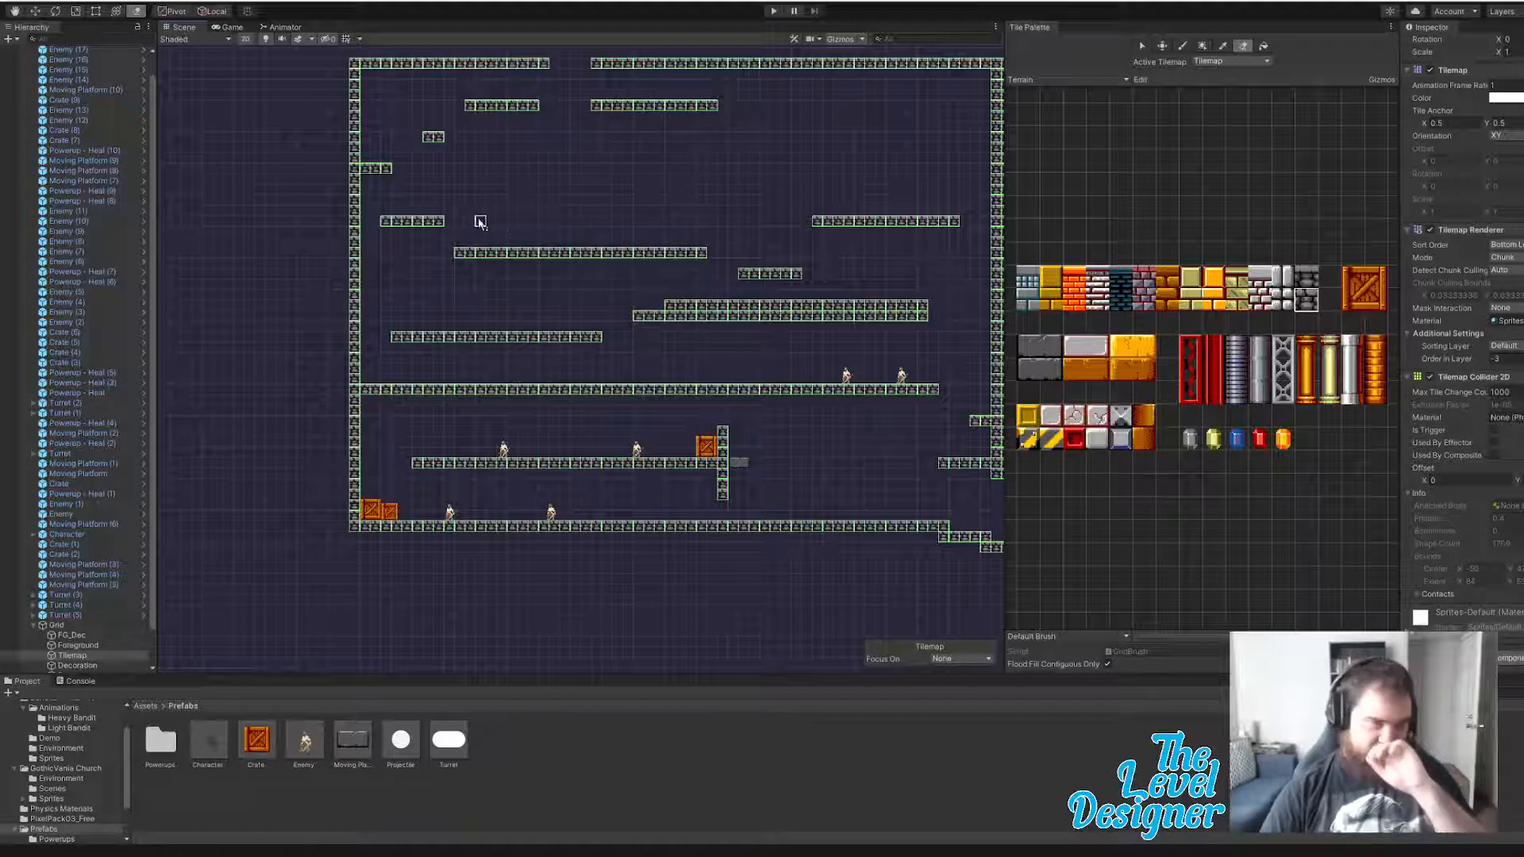
- Erase the short ledge attached to the left wall and repaint it as three stone tiles one row lower
{"action": "left_click", "coordinate": [387, 169]}
{"action": "left_click", "coordinate": [368, 170]}
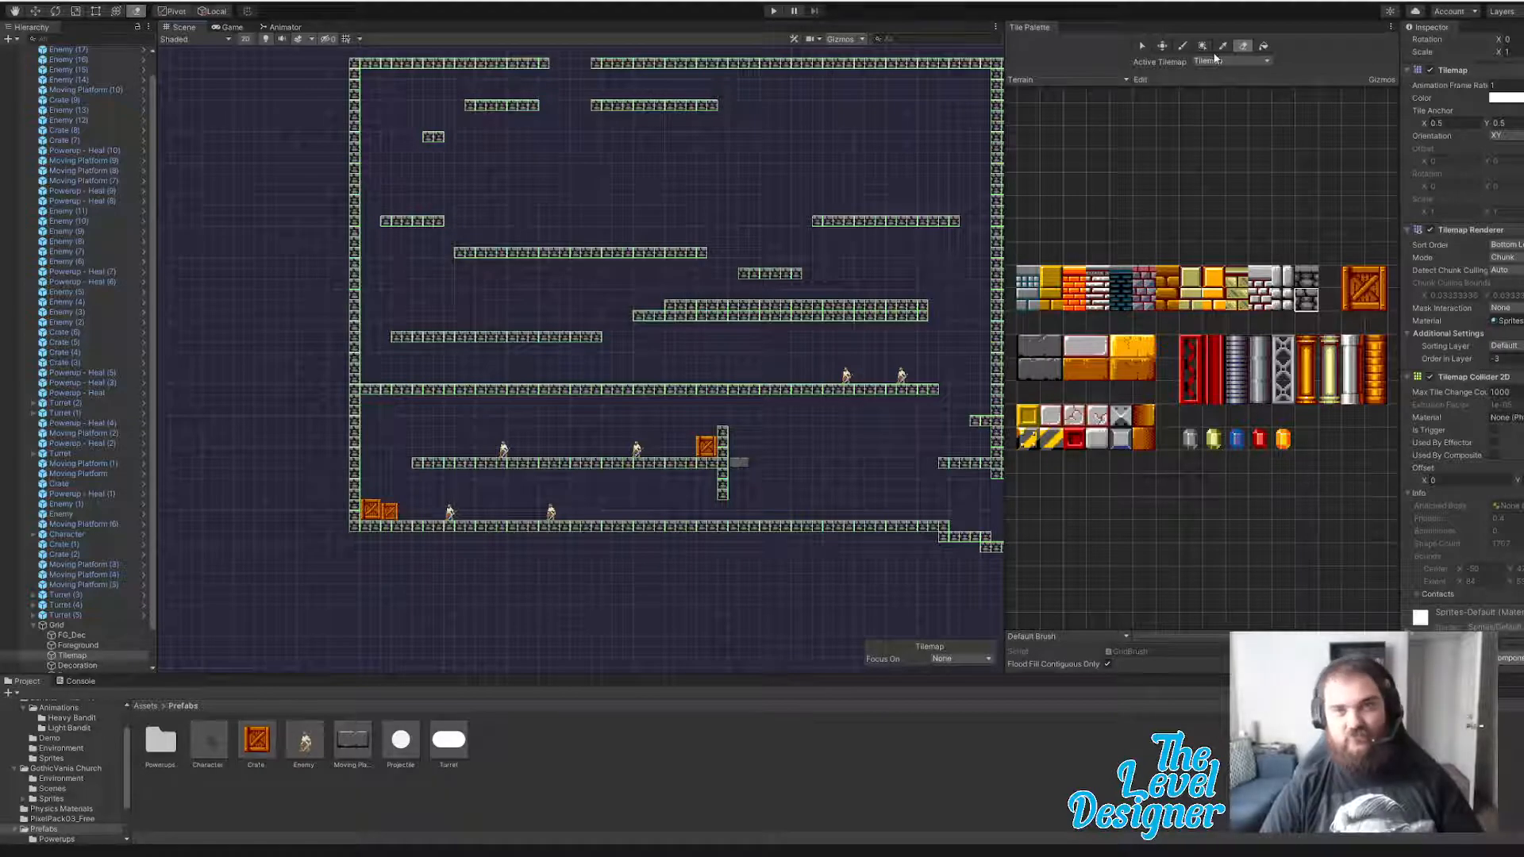
{"action": "left_click", "coordinate": [1182, 46]}
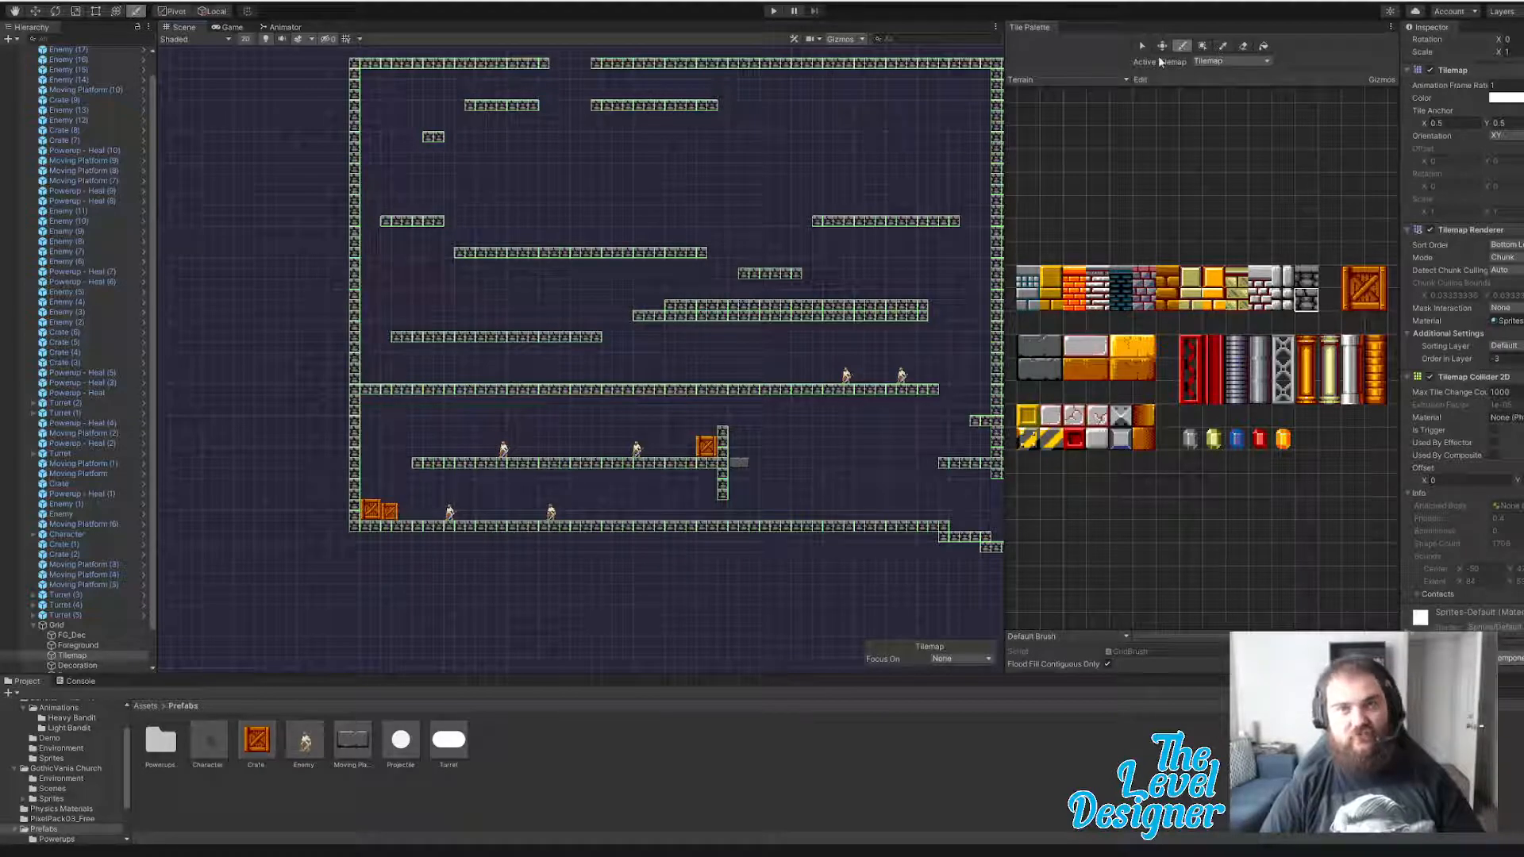
{"action": "left_click", "coordinate": [386, 182]}
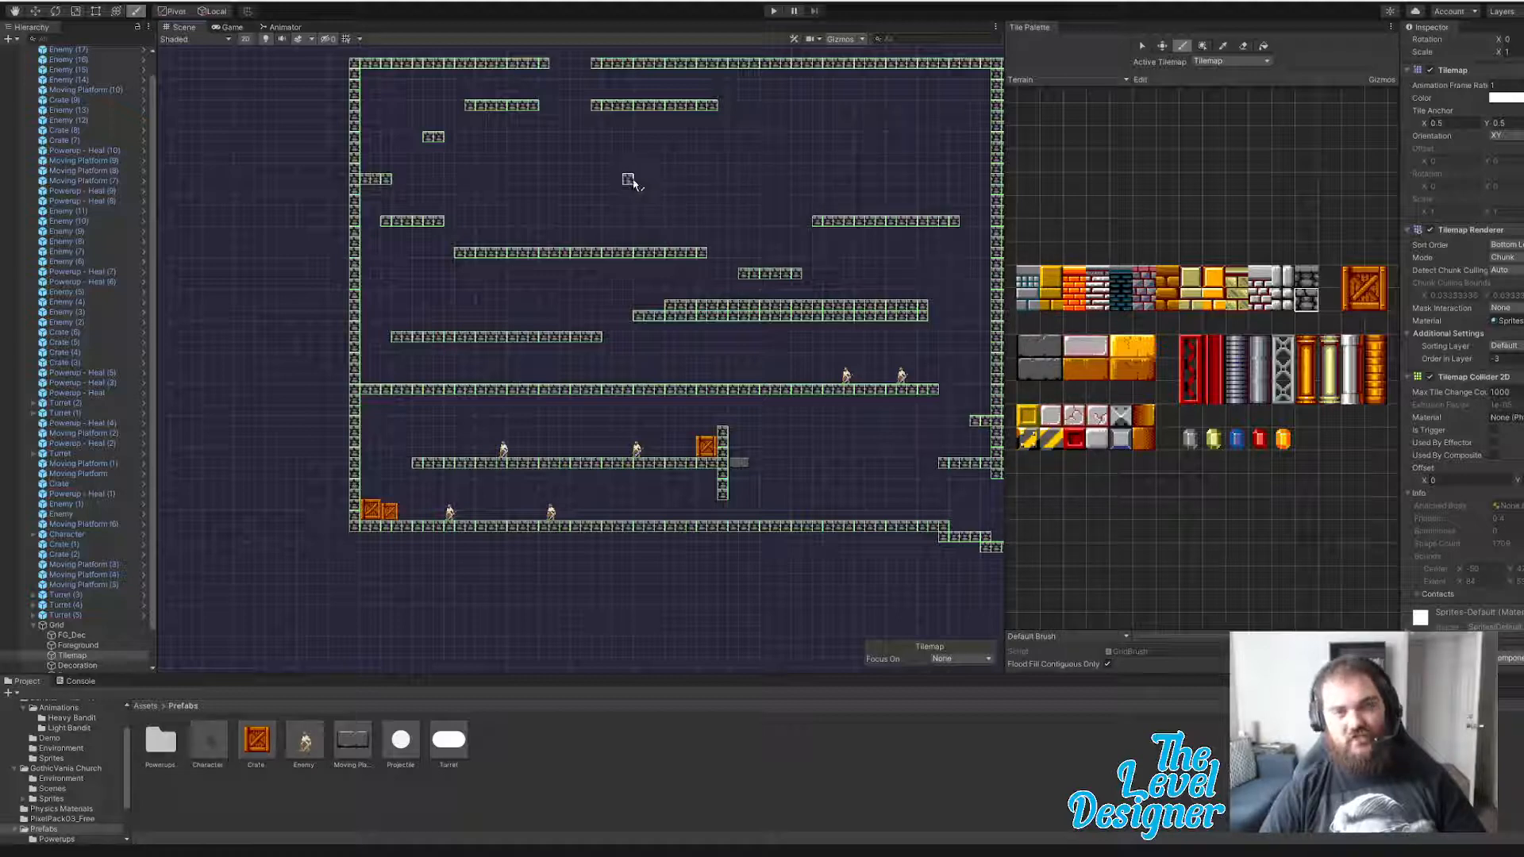
- Box-fill a single-row stone ledge about 26 tiles long, level with the short ledge attached to the left wall
{"action": "left_click_drag", "start_coordinate": [626, 180], "coordinate": [887, 185]}
{"action": "key", "text": "ctrl+z"}
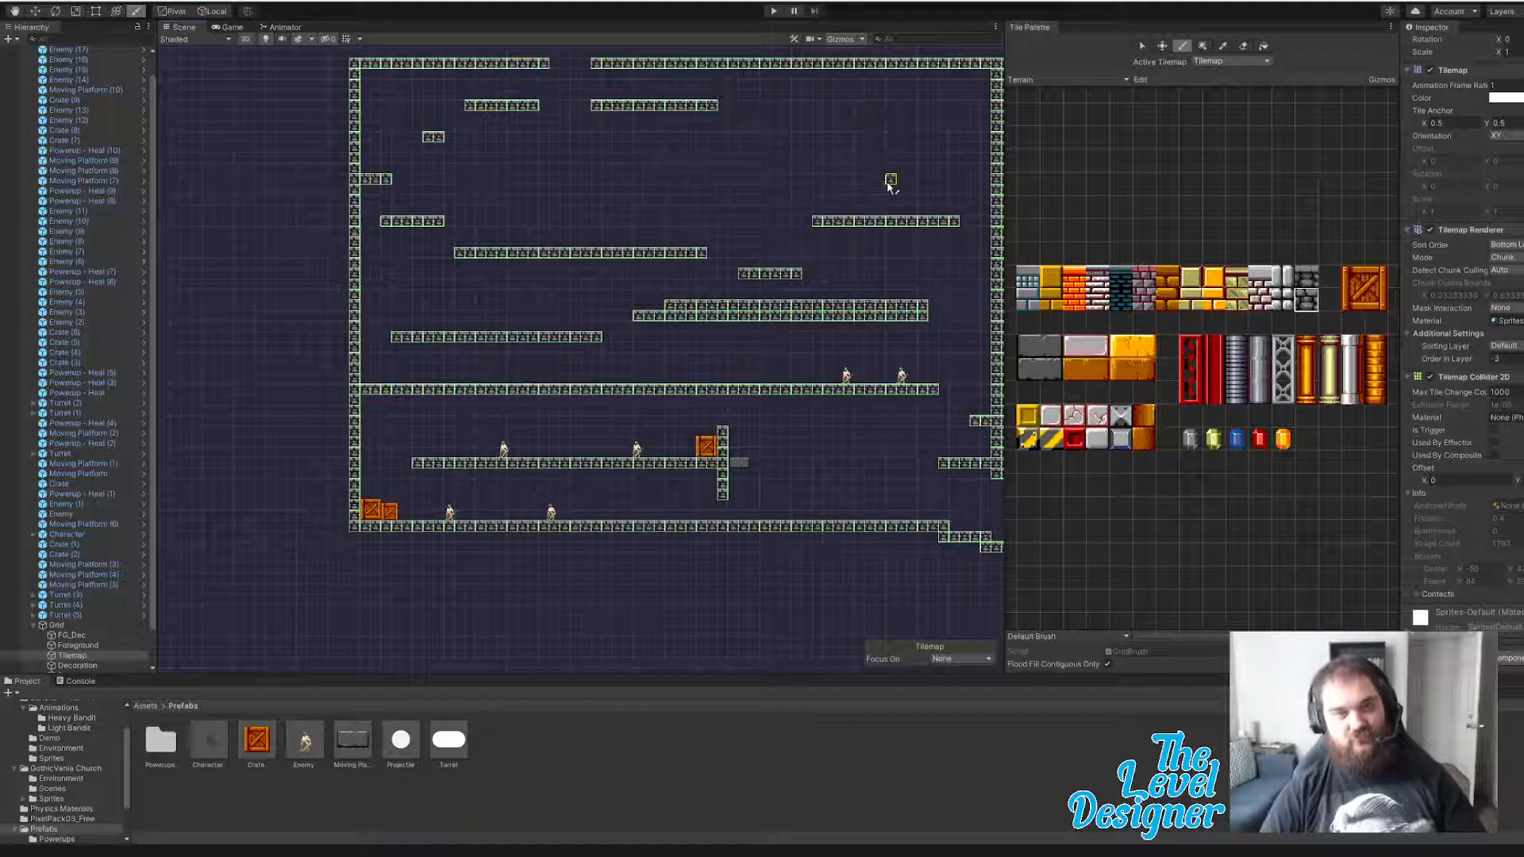
{"action": "left_click", "coordinate": [1202, 46]}
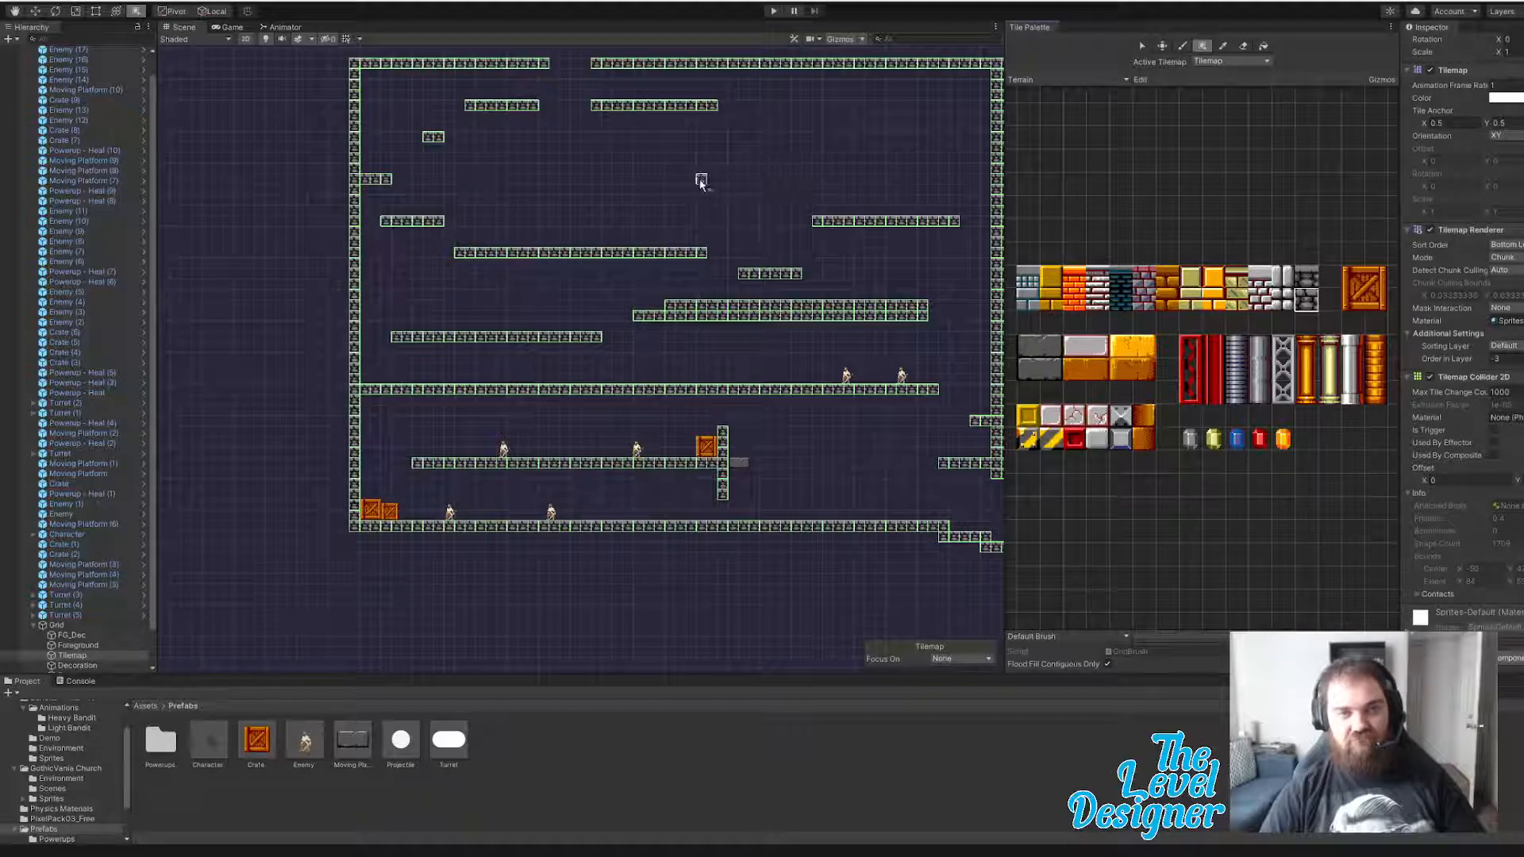
{"action": "left_click_drag", "start_coordinate": [637, 179], "coordinate": [906, 180]}
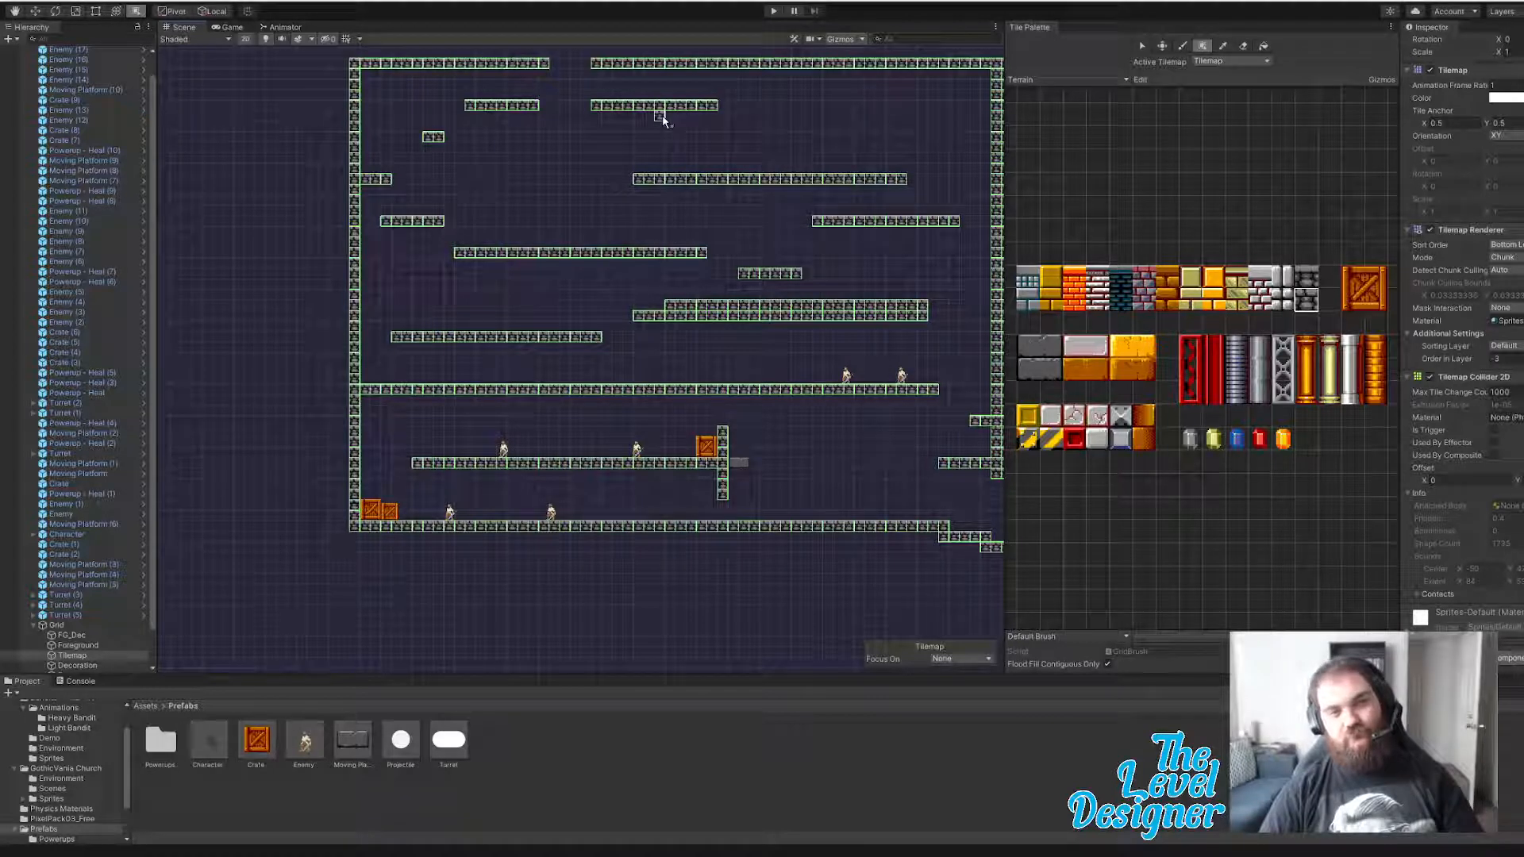
- Join the new long ledge to the ledge above with a three-tile-wide stone pillar and add a four-tile ledge beside it
{"action": "left_click_drag", "start_coordinate": [663, 119], "coordinate": [658, 159]}
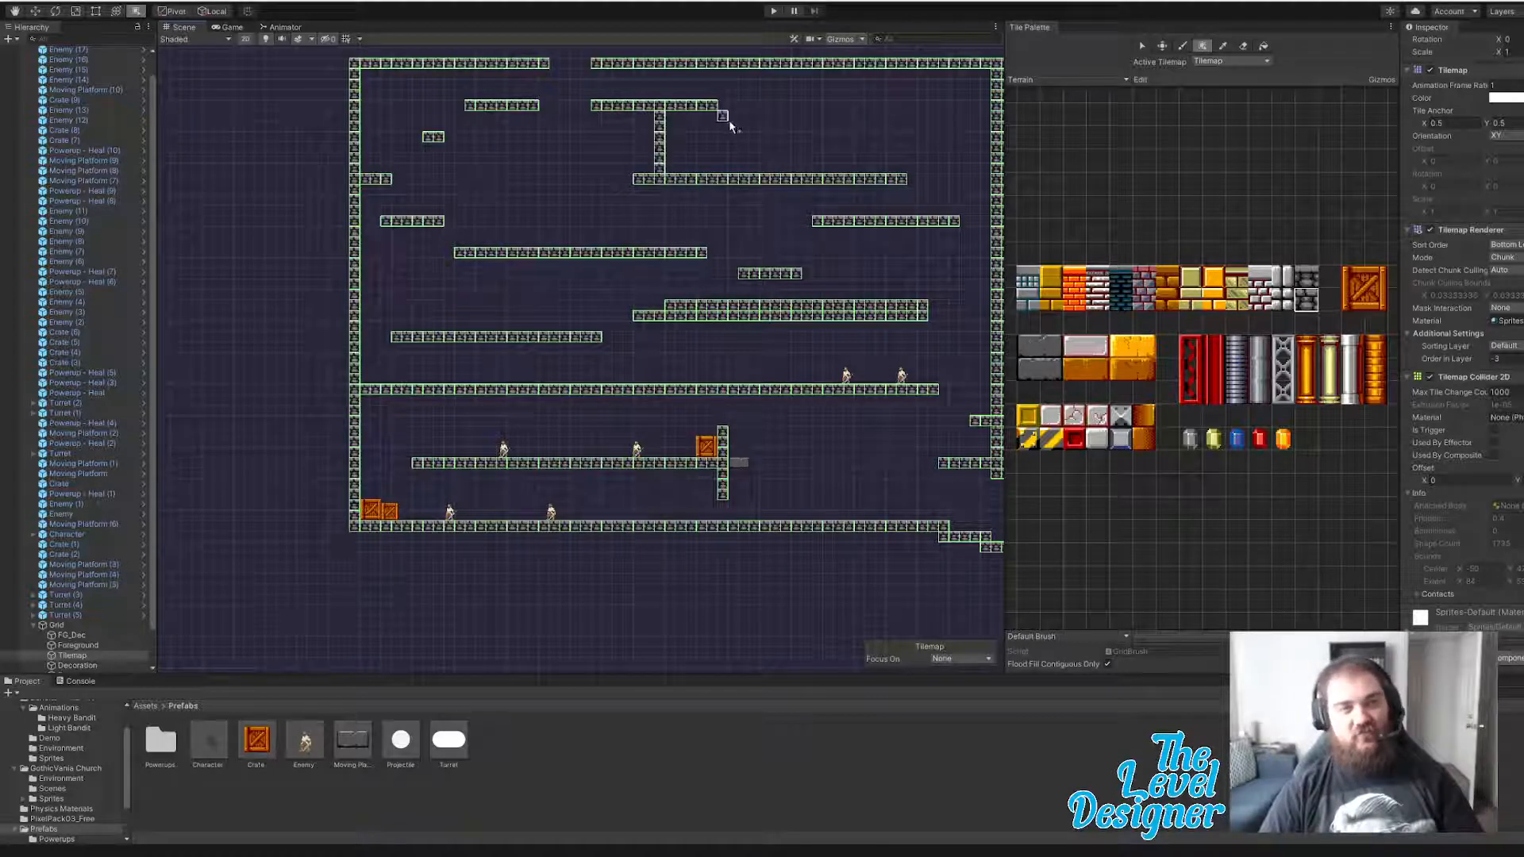
{"action": "left_click_drag", "start_coordinate": [723, 143], "coordinate": [731, 143]}
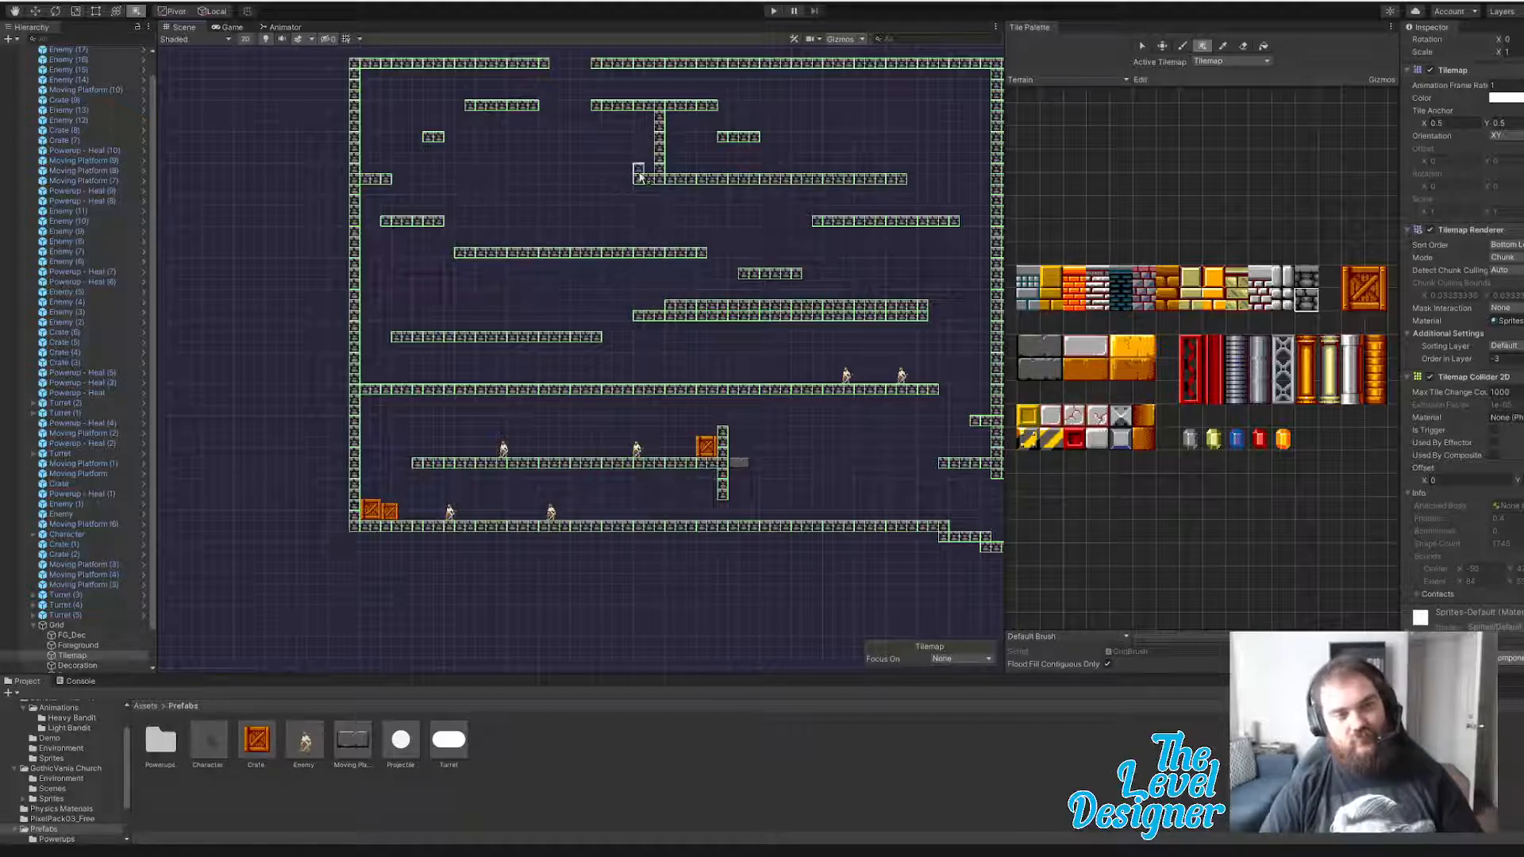
{"action": "mouse_move", "coordinate": [641, 170]}
{"action": "left_mouse_down"}
{"action": "mouse_move", "coordinate": [639, 121]}
{"action": "mouse_move", "coordinate": [650, 159]}
{"action": "left_mouse_up"}
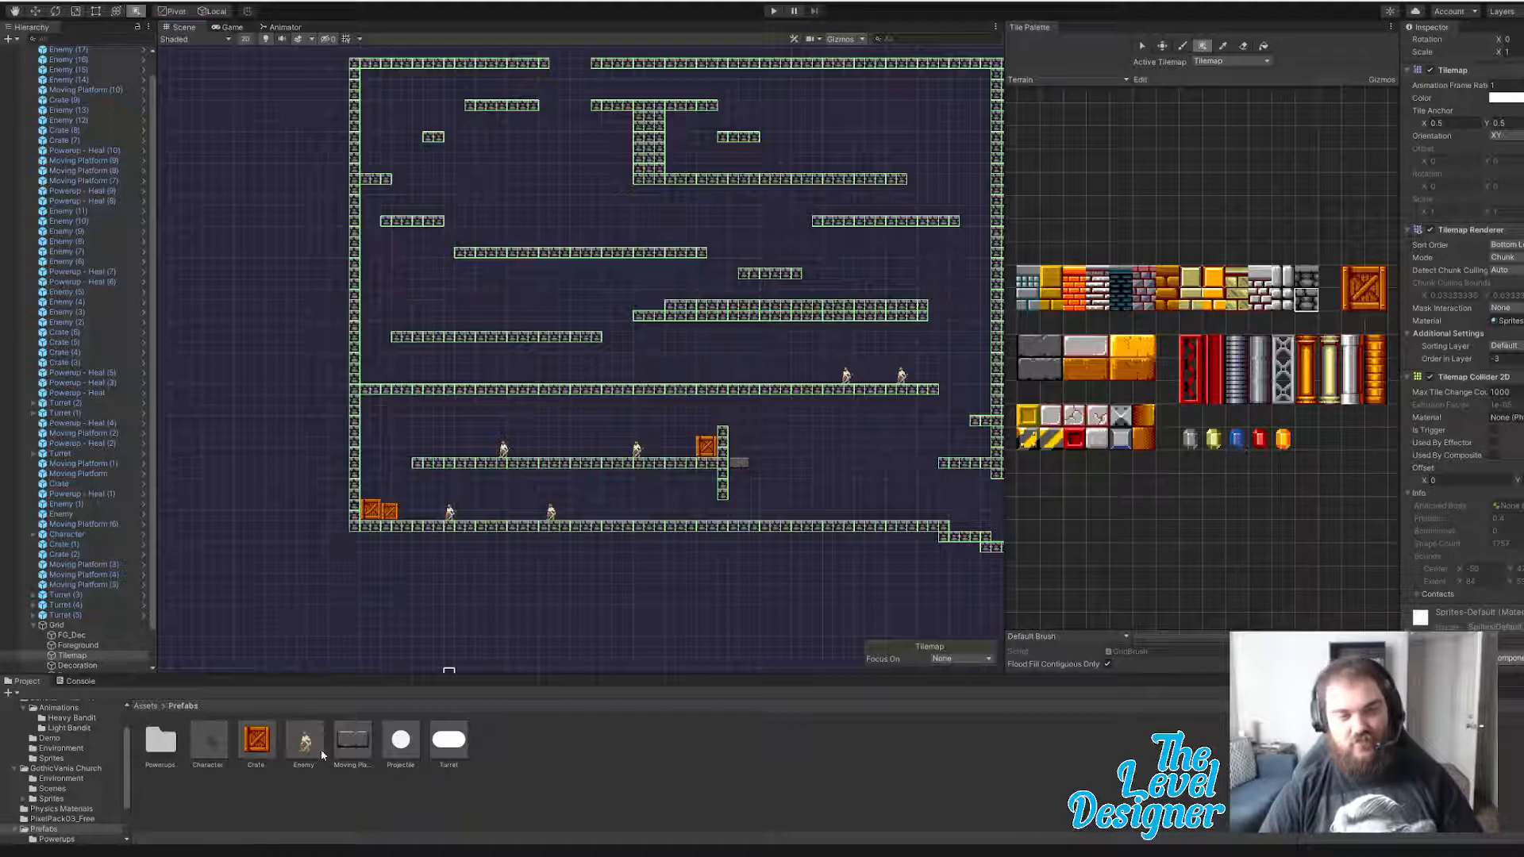
- Place four Heal powerups: beside the thick pillar, in the right wall's alcove, above the lowest ledge's left end and over the short left-wall ledge
{"action": "left_click", "coordinate": [170, 745]}
{"action": "double_click", "coordinate": [163, 745]}
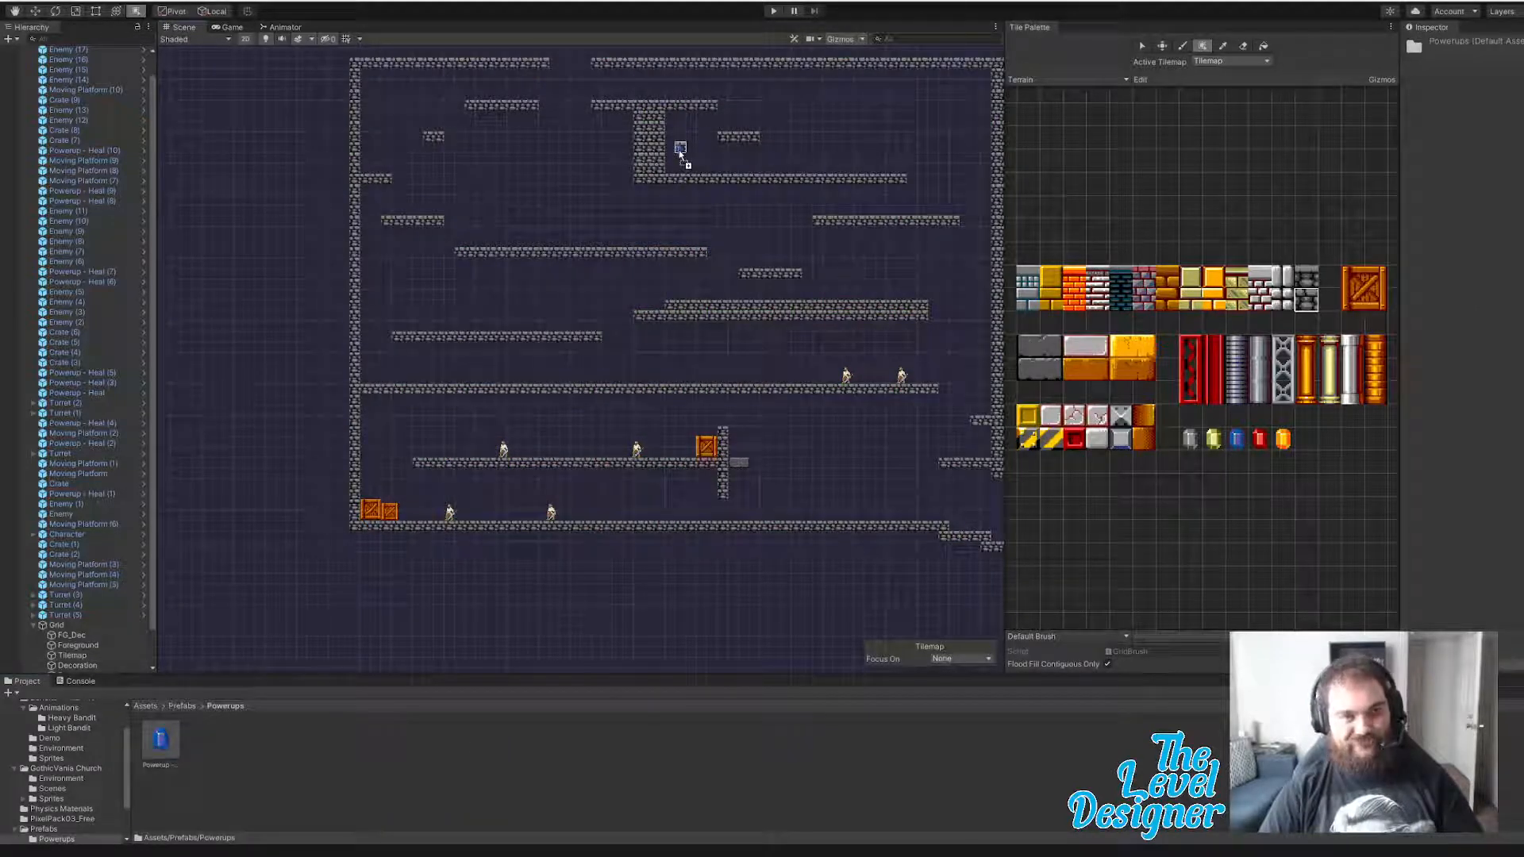
{"action": "left_click_drag", "start_coordinate": [681, 153], "coordinate": [680, 149]}
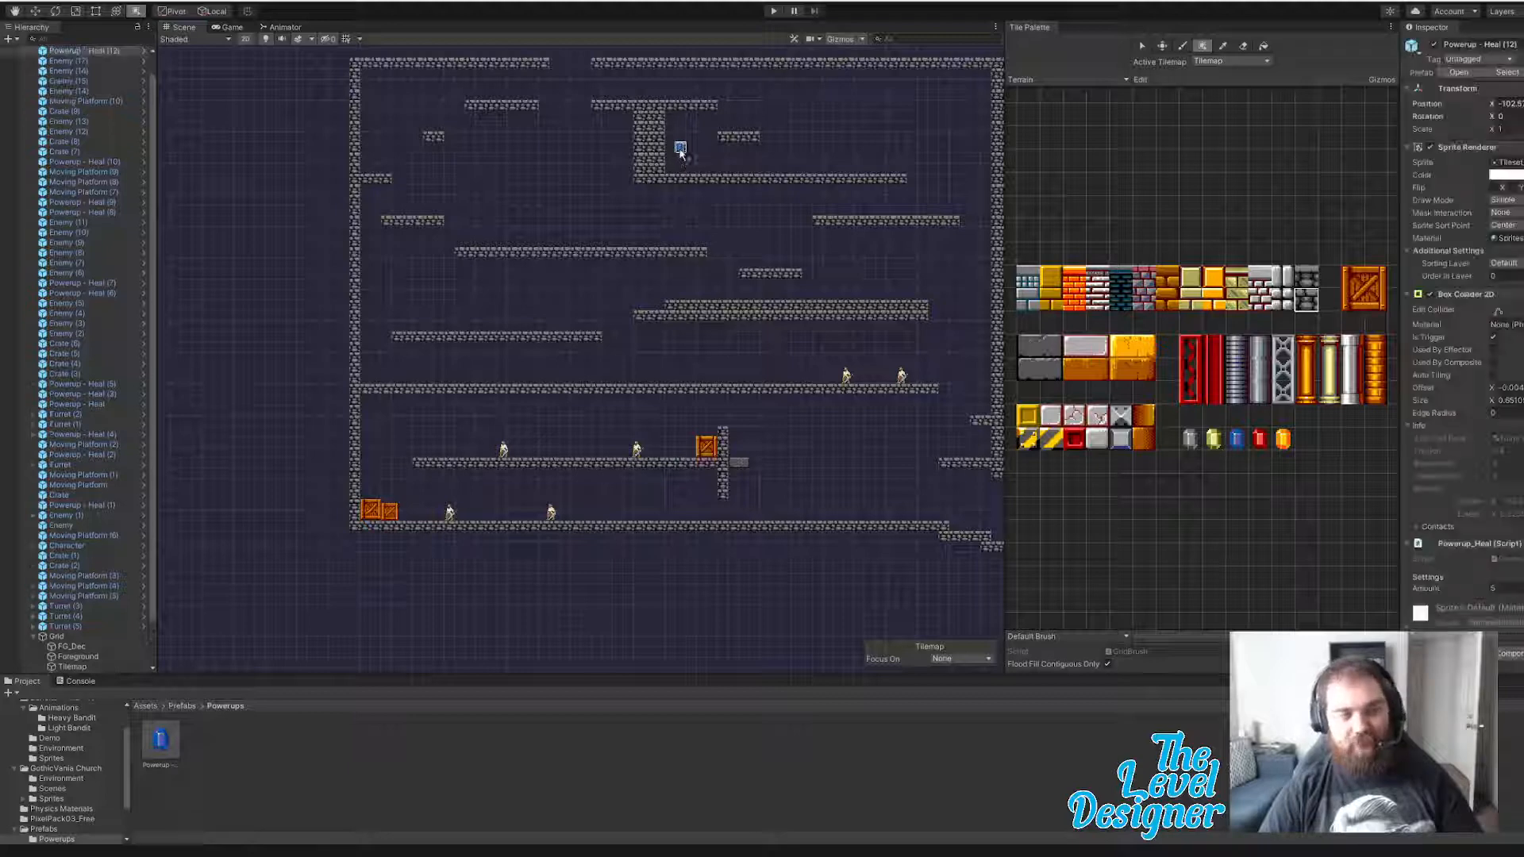
{"action": "mouse_move", "coordinate": [155, 752]}
{"action": "left_mouse_down"}
{"action": "mouse_move", "coordinate": [616, 487]}
{"action": "mouse_move", "coordinate": [724, 442]}
{"action": "mouse_move", "coordinate": [752, 435]}
{"action": "mouse_move", "coordinate": [758, 490]}
{"action": "mouse_move", "coordinate": [996, 451]}
{"action": "mouse_move", "coordinate": [978, 416]}
{"action": "mouse_move", "coordinate": [975, 445]}
{"action": "left_mouse_up"}
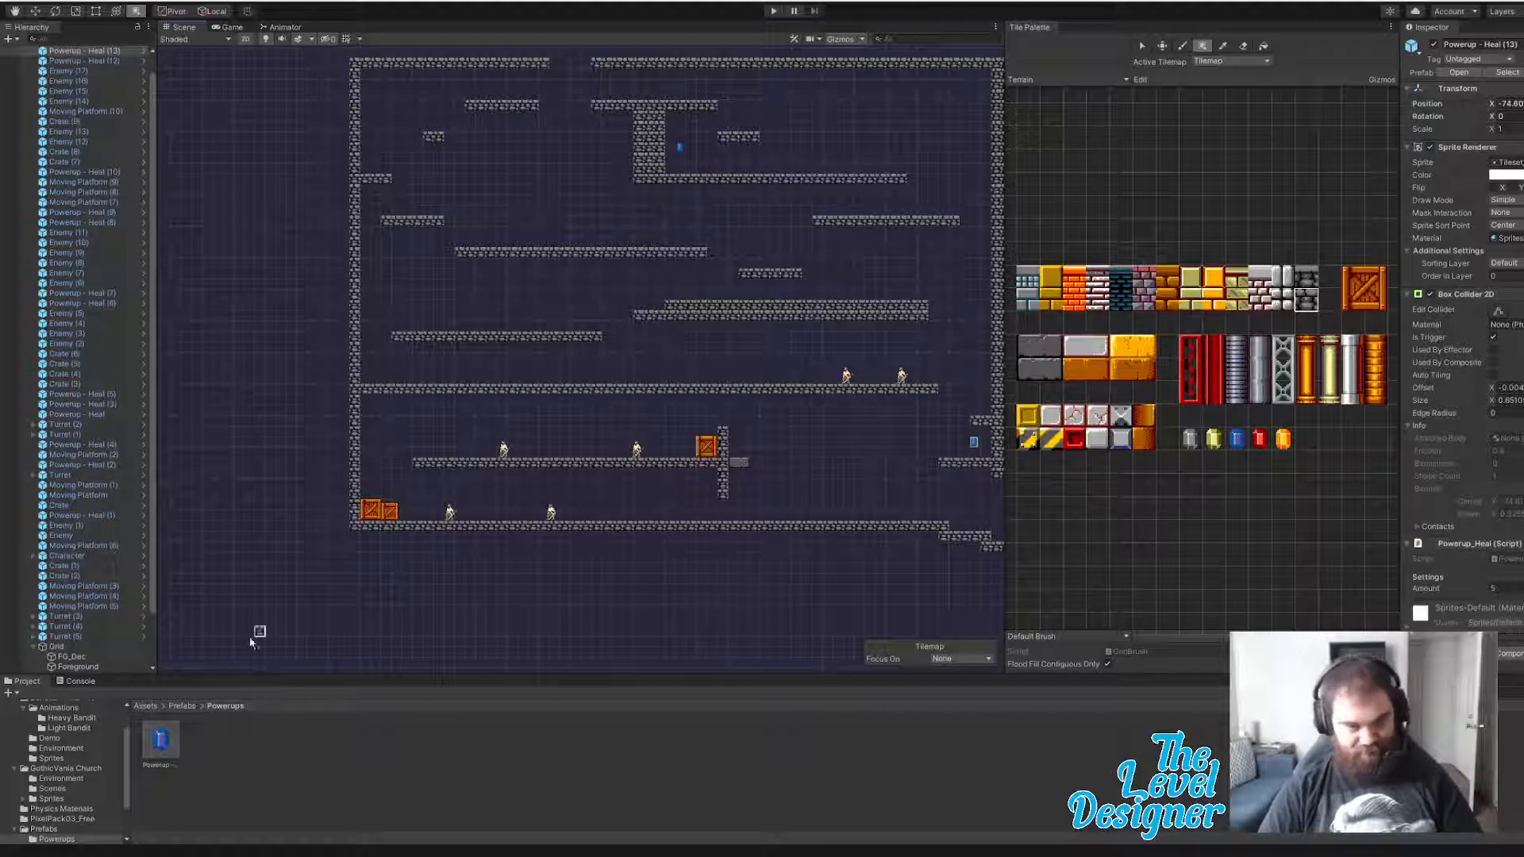
{"action": "mouse_move", "coordinate": [163, 740]}
{"action": "left_mouse_down"}
{"action": "mouse_move", "coordinate": [405, 476]}
{"action": "mouse_move", "coordinate": [407, 315]}
{"action": "mouse_move", "coordinate": [315, 603]}
{"action": "left_mouse_up"}
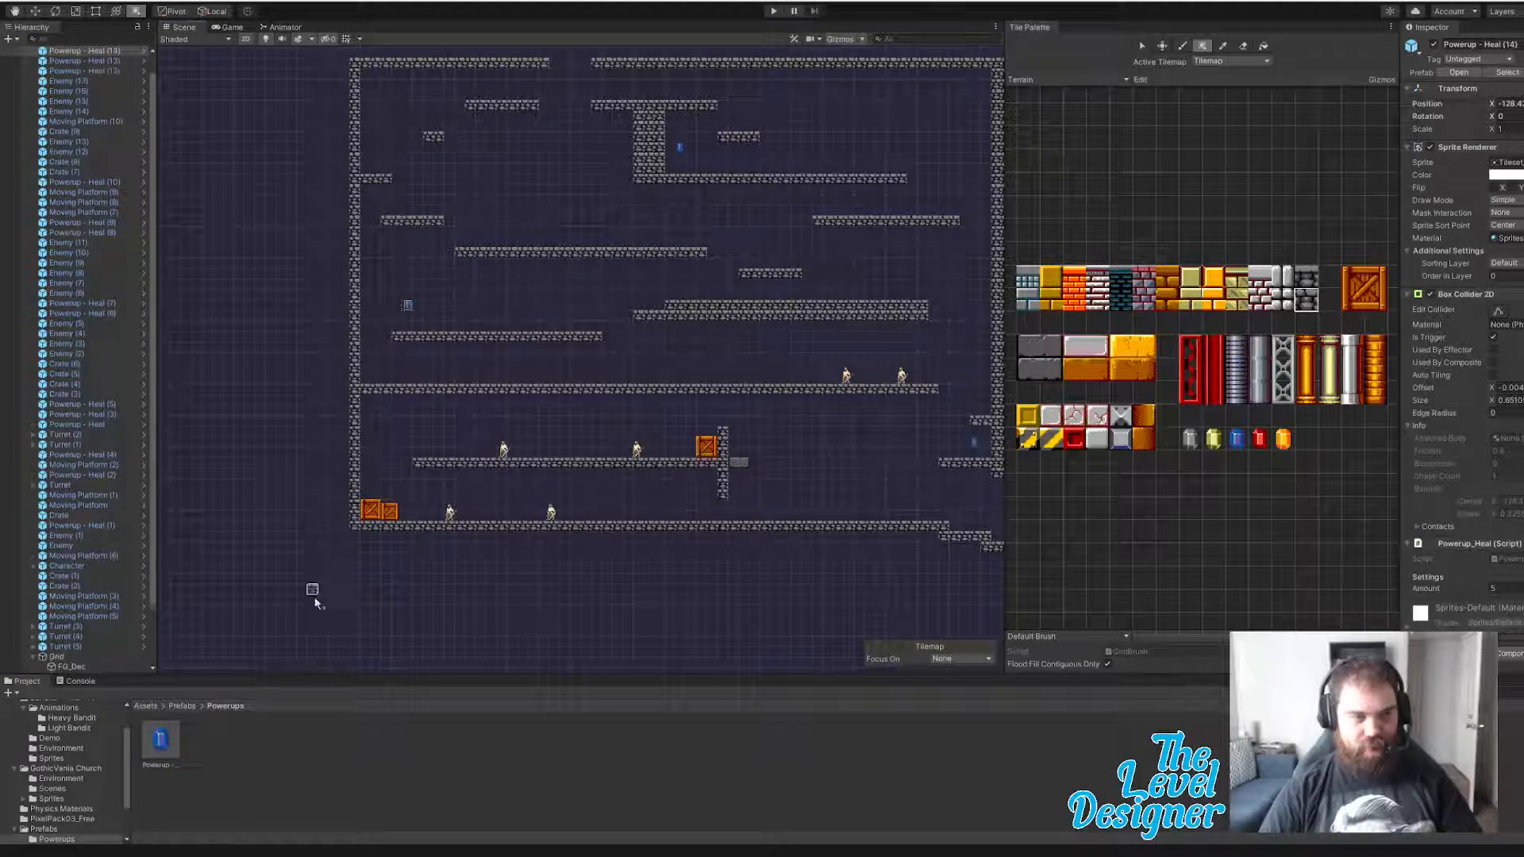
{"action": "mouse_move", "coordinate": [163, 741]}
{"action": "left_mouse_down"}
{"action": "mouse_move", "coordinate": [470, 244]}
{"action": "mouse_move", "coordinate": [379, 151]}
{"action": "left_mouse_up"}
{"action": "key", "text": "ctrl+d"}
{"action": "mouse_move", "coordinate": [379, 151]}
{"action": "left_mouse_down"}
{"action": "mouse_move", "coordinate": [512, 262]}
{"action": "mouse_move", "coordinate": [564, 408]}
{"action": "mouse_move", "coordinate": [680, 399]}
{"action": "mouse_move", "coordinate": [804, 362]}
{"action": "mouse_move", "coordinate": [789, 385]}
{"action": "mouse_move", "coordinate": [601, 331]}
{"action": "mouse_move", "coordinate": [541, 367]}
{"action": "left_mouse_up"}
{"action": "key", "text": "w"}
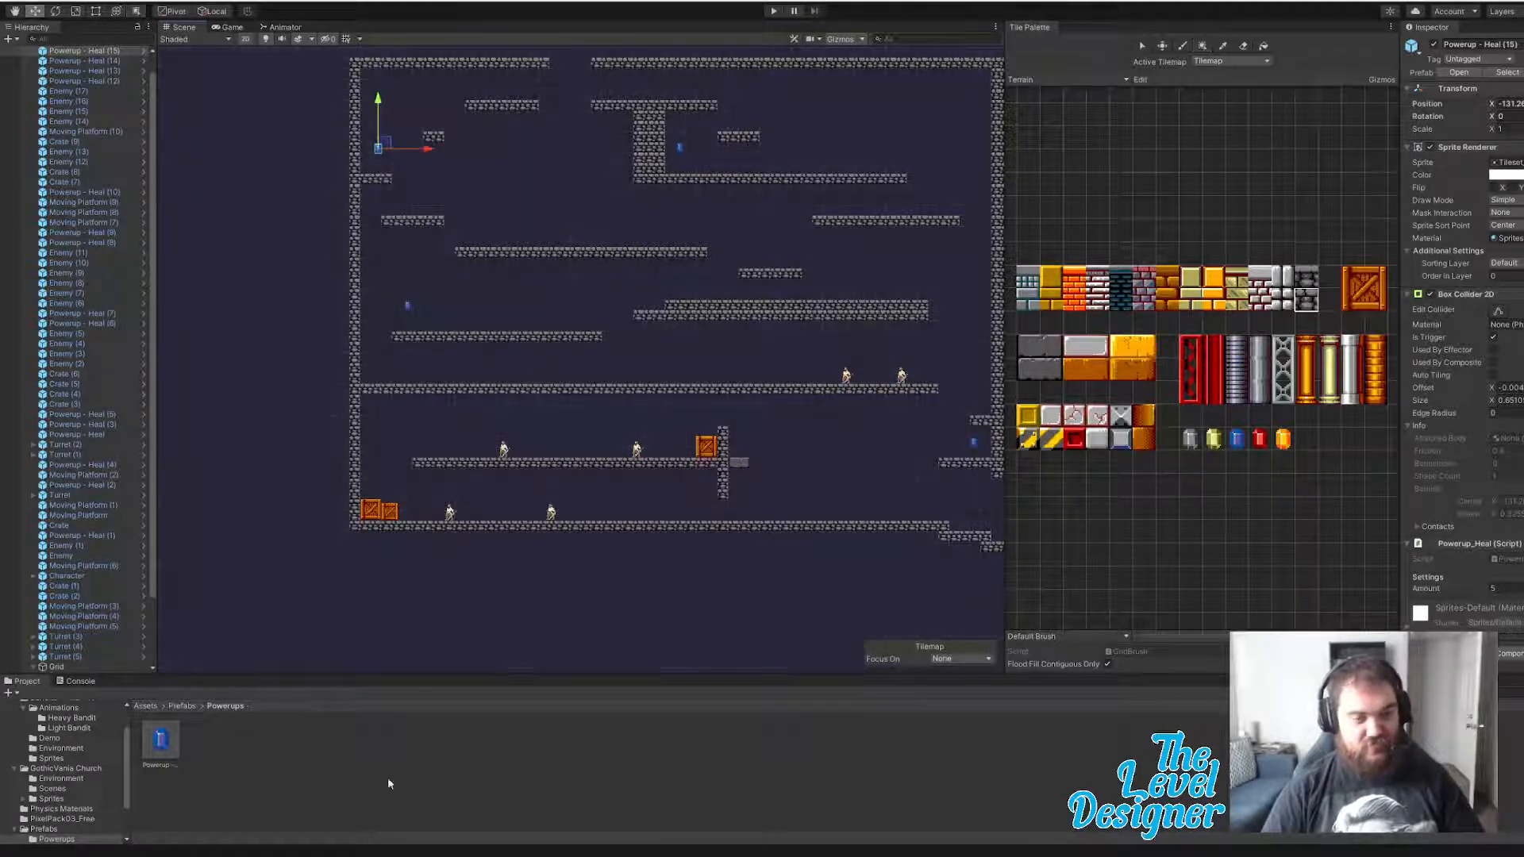
- Place two Enemies on the room's floor near the left wall and two more on the lowest ledge above them
{"action": "left_click", "coordinate": [181, 705]}
{"action": "left_click_drag", "start_coordinate": [305, 742], "coordinate": [483, 389]}
{"action": "left_click_drag", "start_coordinate": [446, 587], "coordinate": [419, 389]}
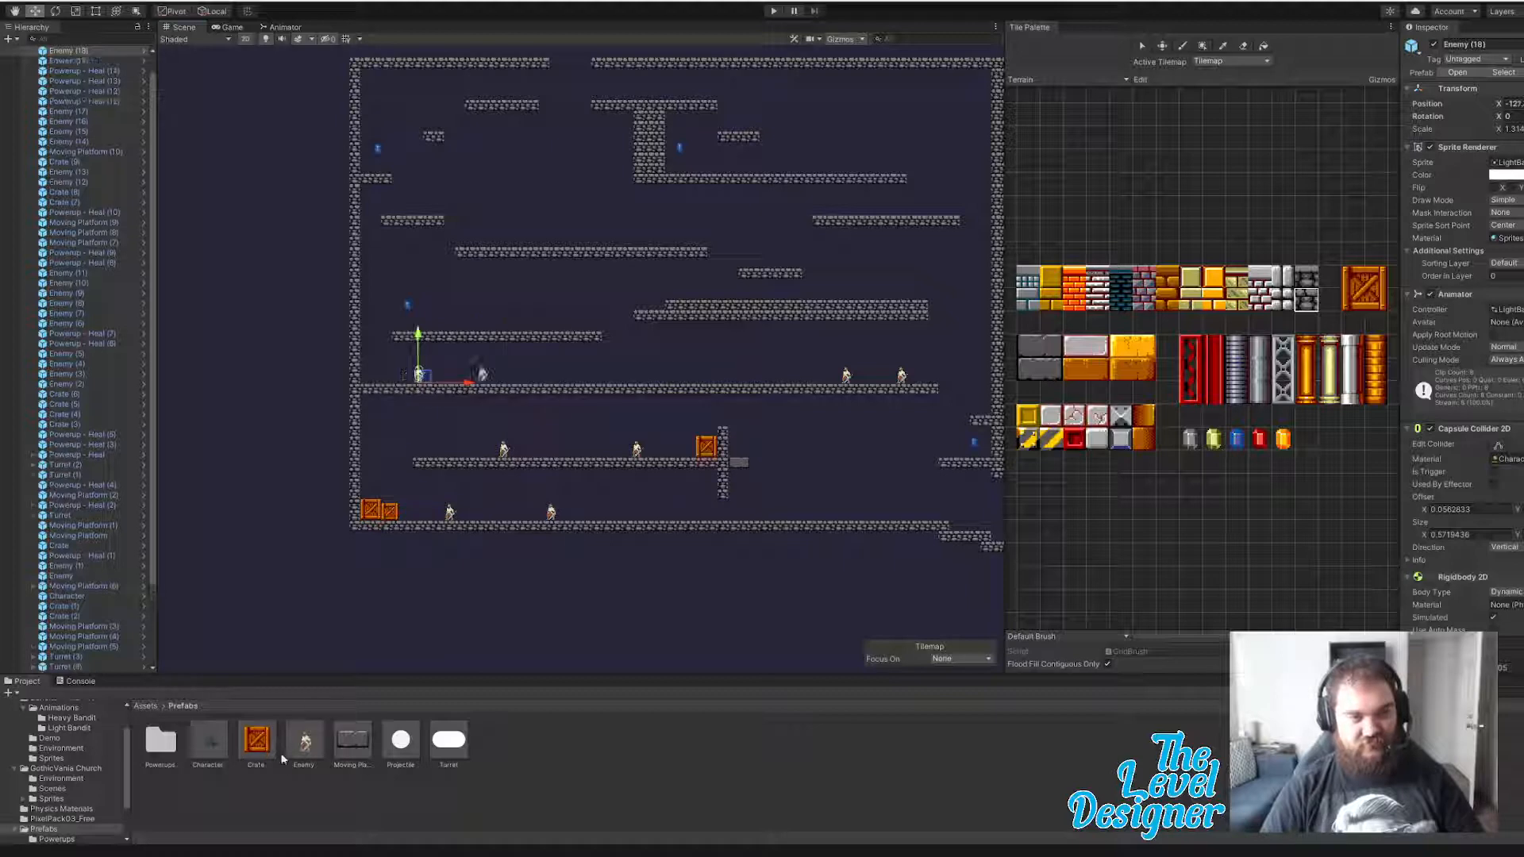
{"action": "left_click_drag", "start_coordinate": [305, 742], "coordinate": [449, 339]}
- Place one Enemy on the two-row ledge, three along the 24-tile ledge and one on the ledge beside the thick pillar
{"action": "left_click_drag", "start_coordinate": [304, 742], "coordinate": [841, 304]}
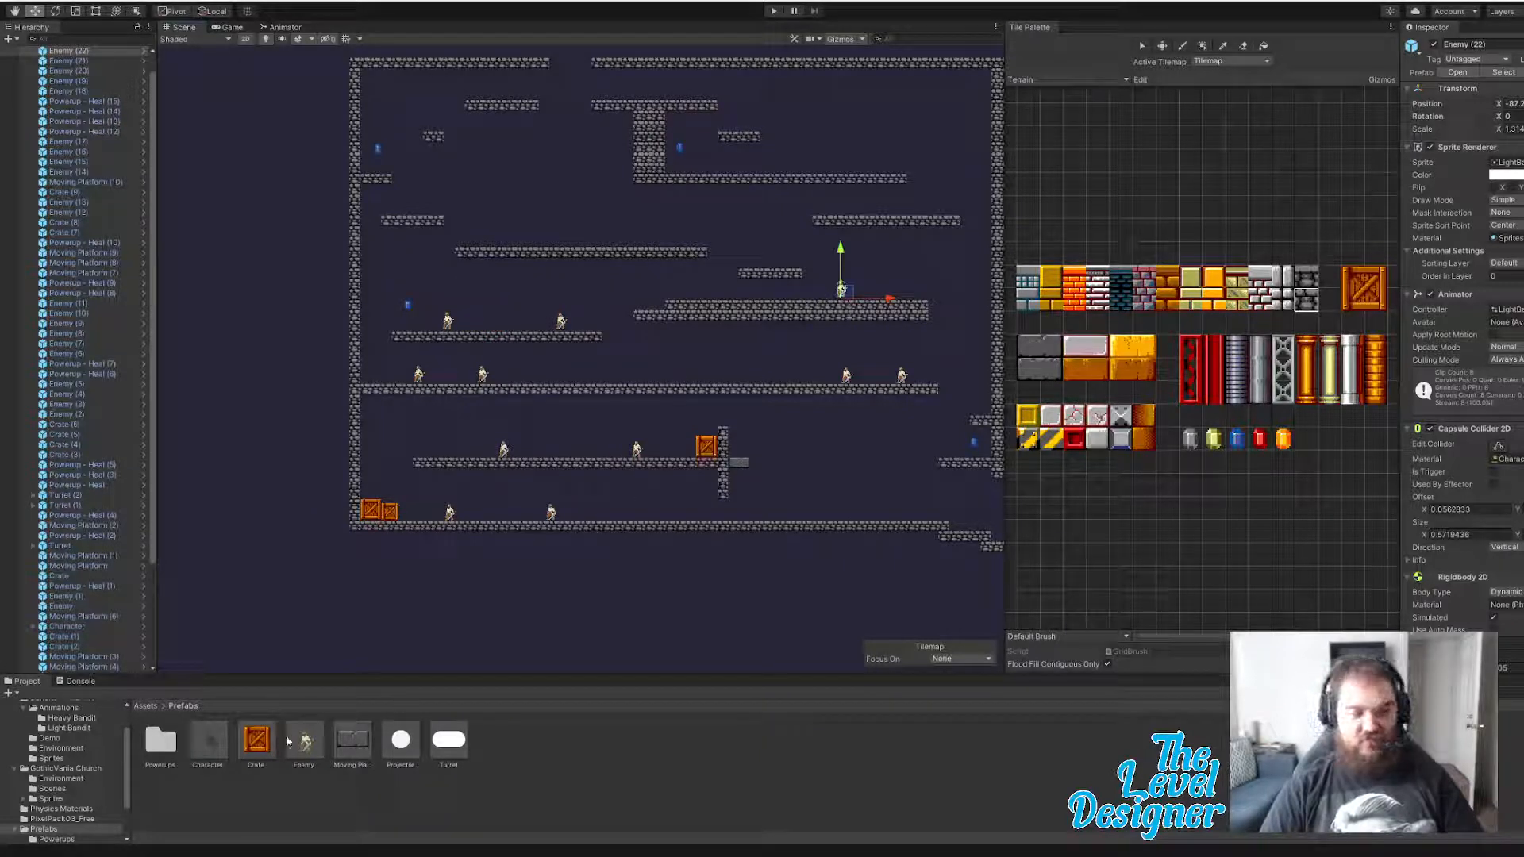
{"action": "left_click_drag", "start_coordinate": [294, 742], "coordinate": [657, 253]}
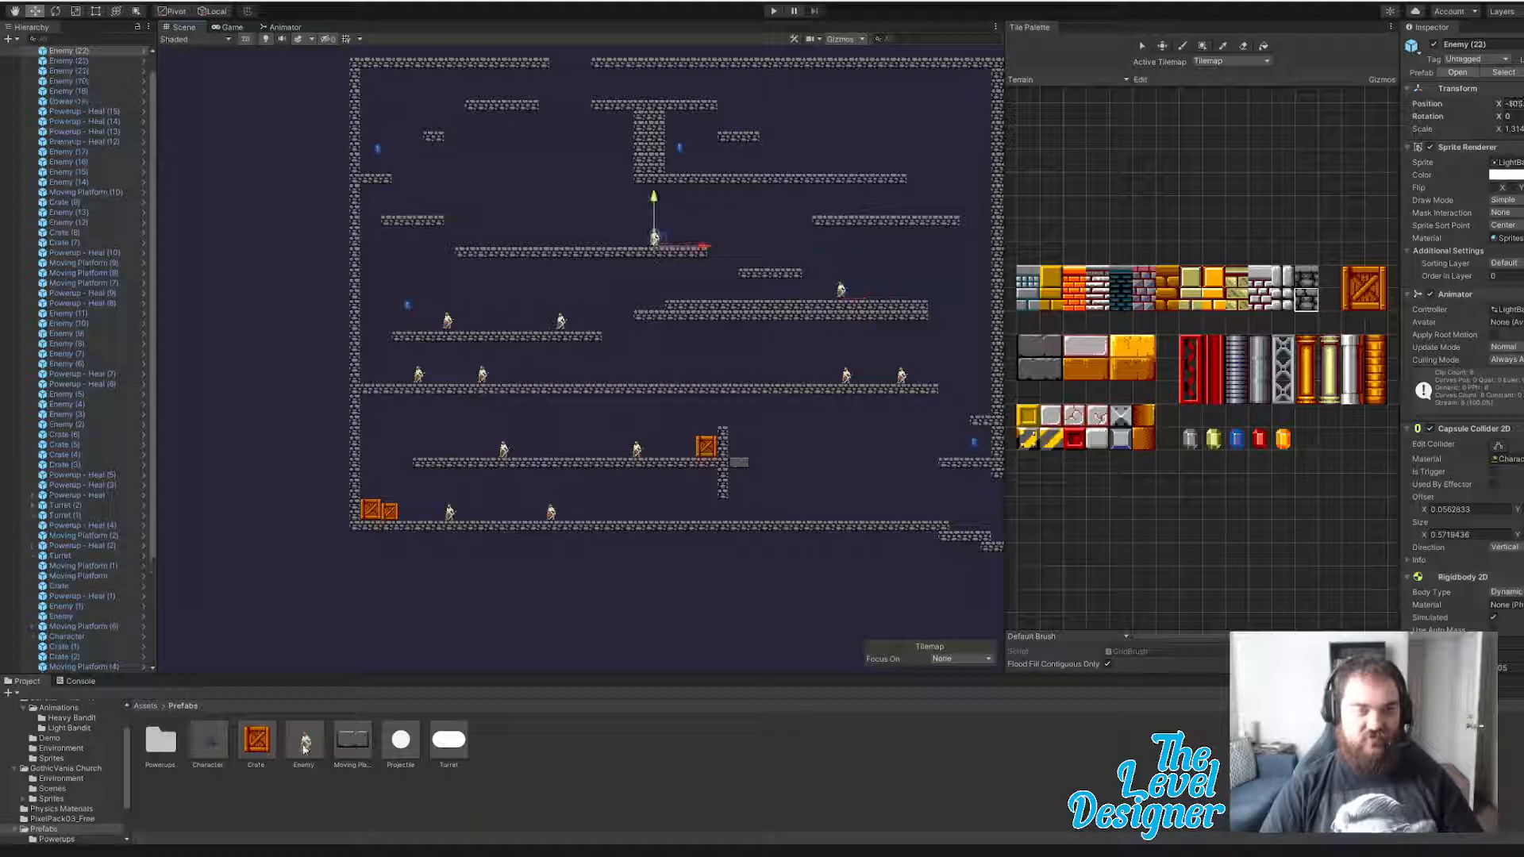
{"action": "left_click_drag", "start_coordinate": [304, 742], "coordinate": [586, 249]}
{"action": "left_click_drag", "start_coordinate": [292, 763], "coordinate": [504, 239]}
{"action": "left_click_drag", "start_coordinate": [310, 749], "coordinate": [738, 178]}
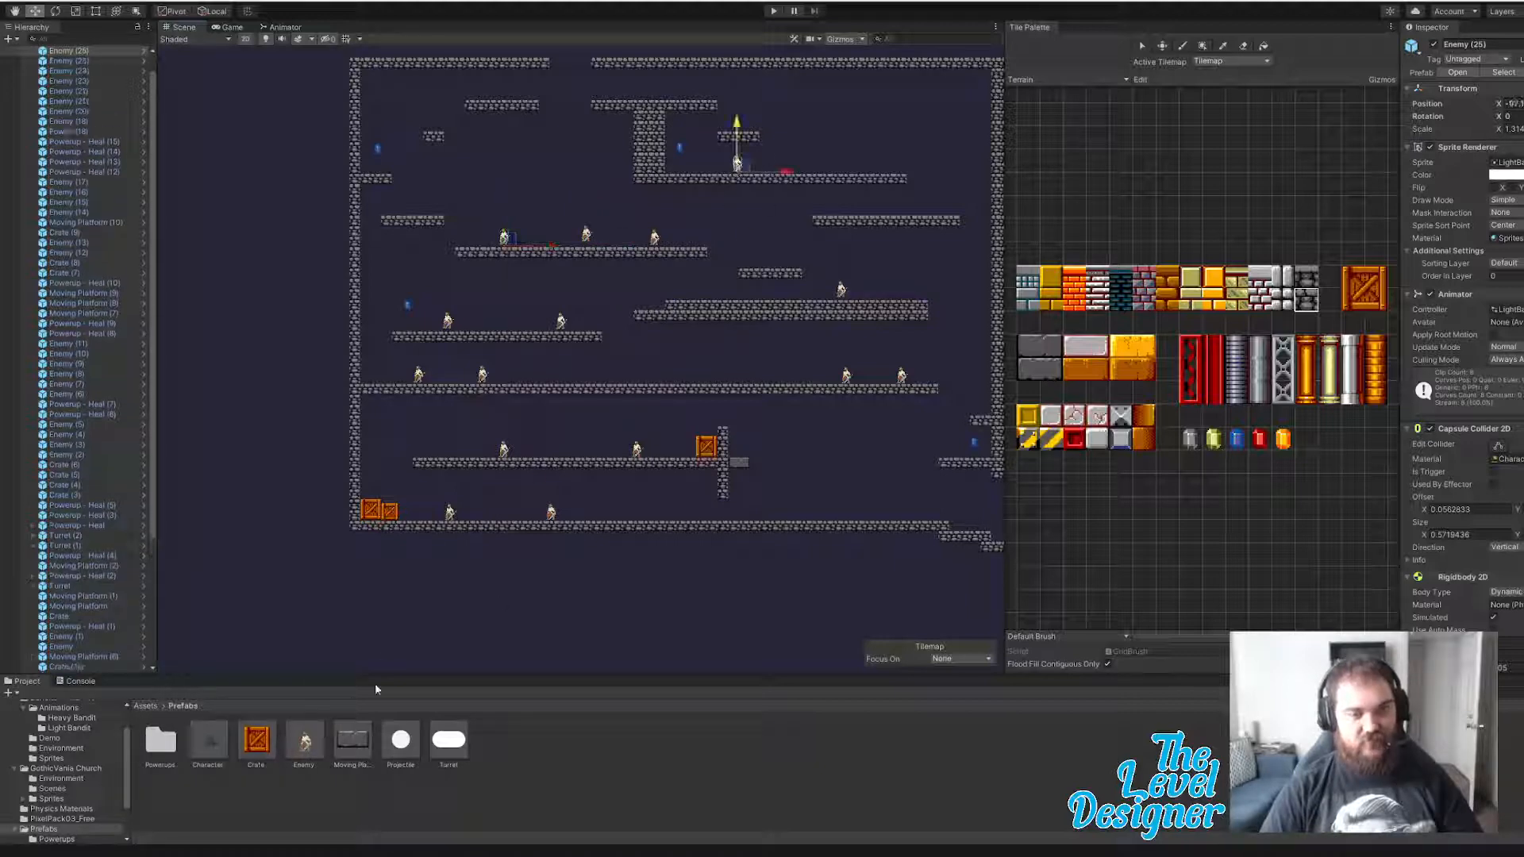
- Place another Enemy on the ledge beside the thick pillar and one on the ledge near the room's right wall
{"action": "left_click_drag", "start_coordinate": [305, 743], "coordinate": [817, 181]}
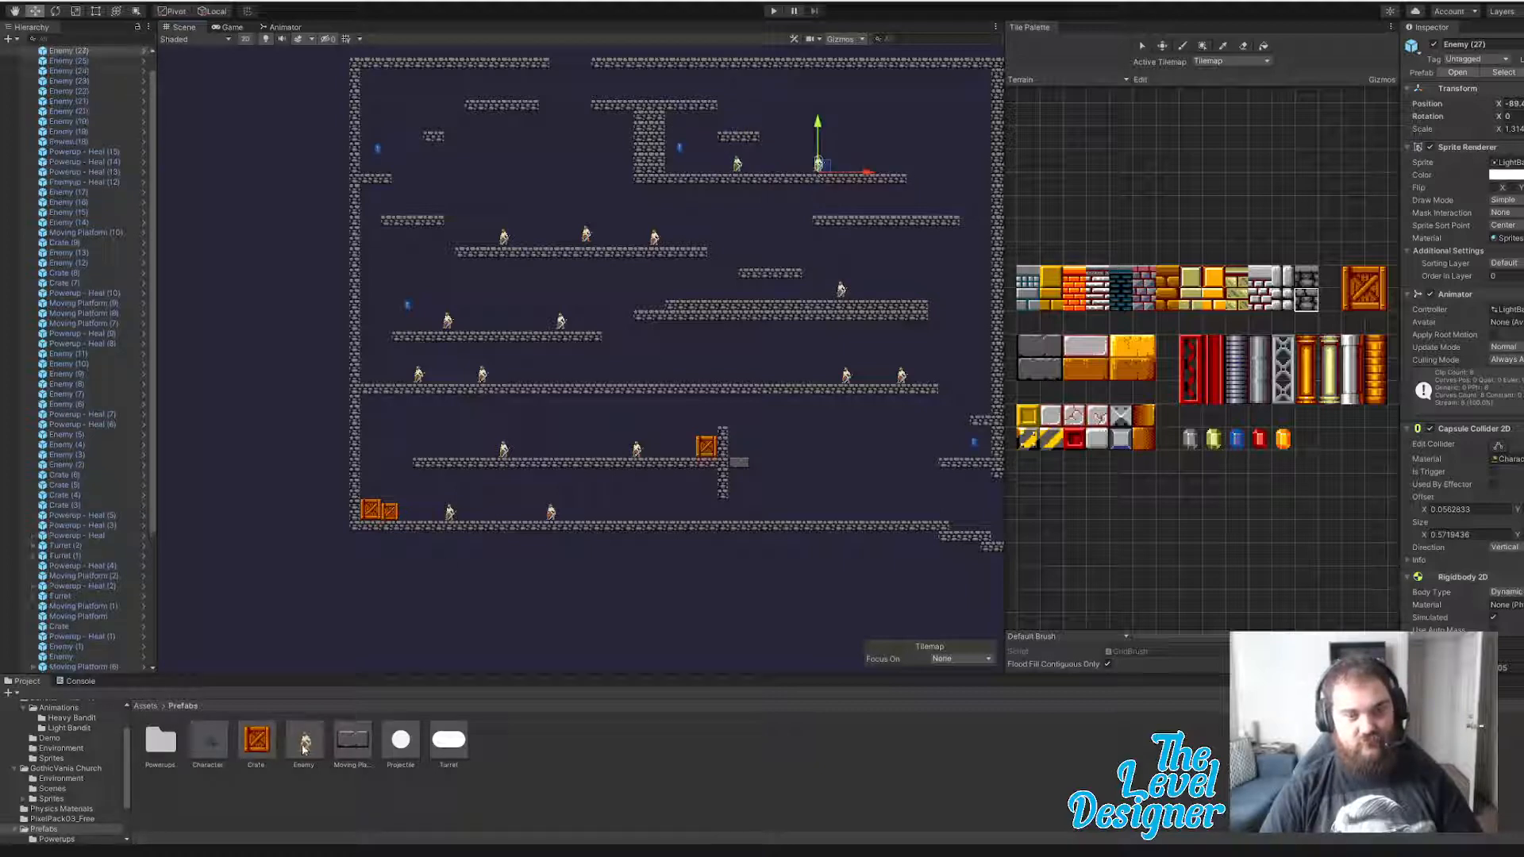
{"action": "left_click_drag", "start_coordinate": [304, 750], "coordinate": [928, 219]}
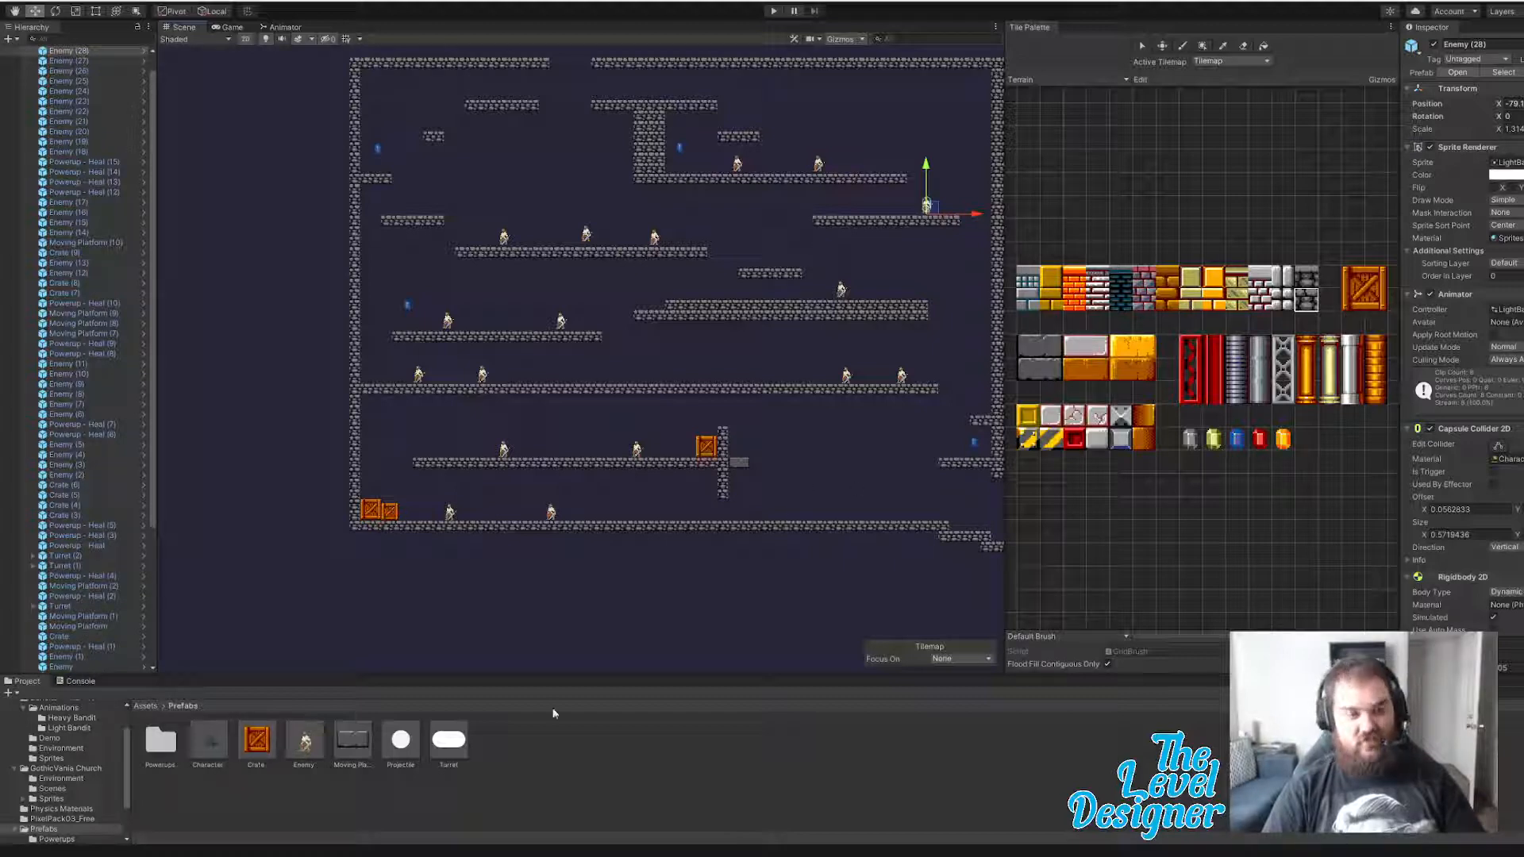
- Box-fill two stone walls about 12 tiles high from the ceiling opening's edges and run a long stone row left from the left wall's top
{"action": "middle_click_drag", "start_coordinate": [730, 130], "coordinate": [740, 337]}
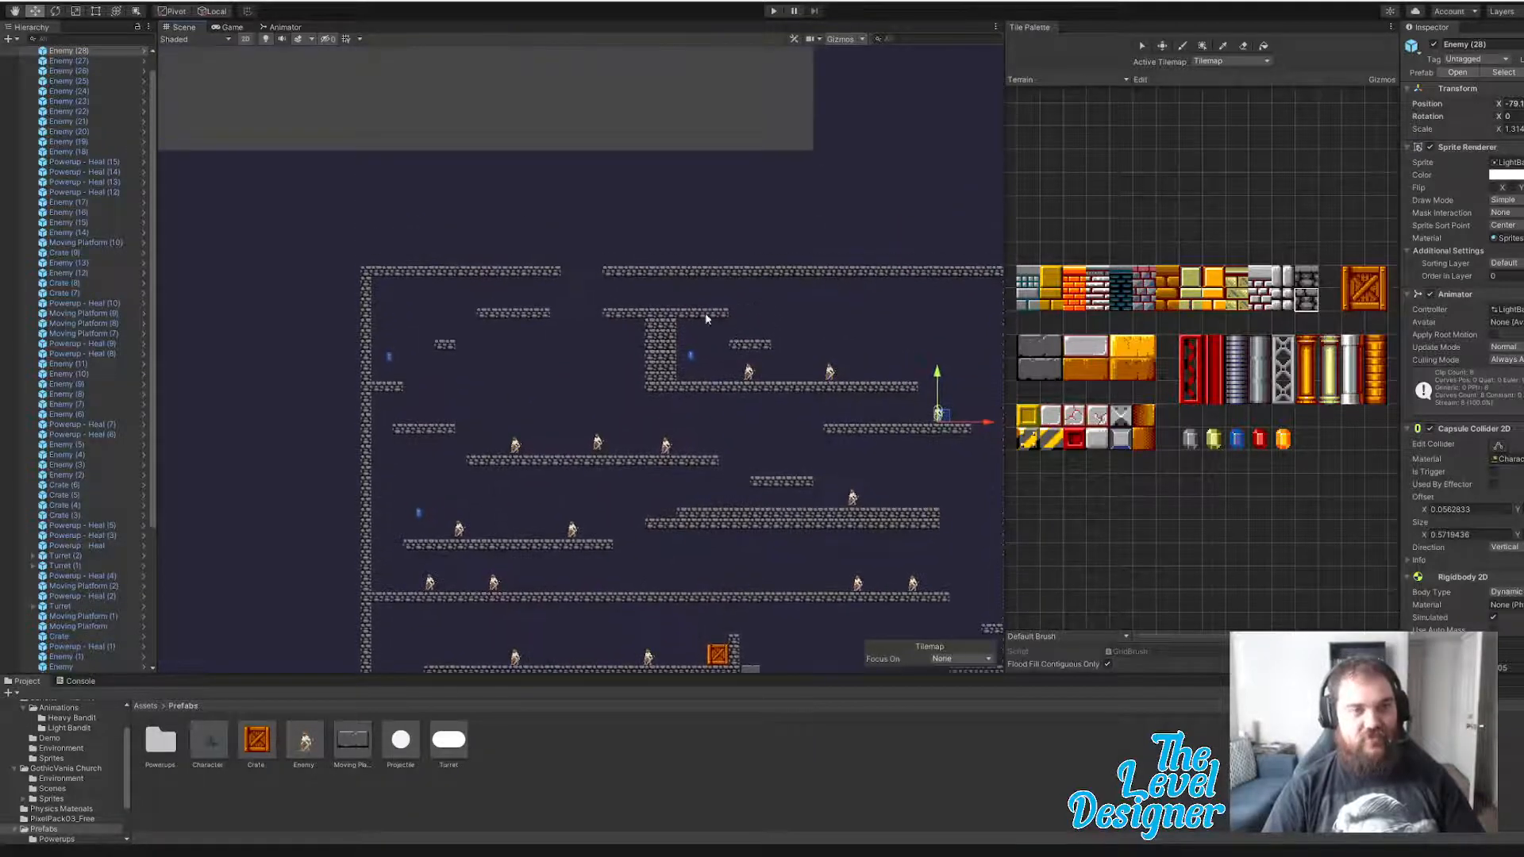
{"action": "scroll", "coordinate": [587, 321], "scroll_direction": "up", "scroll_amount": 8}
{"action": "scroll", "coordinate": [575, 326], "scroll_direction": "up", "scroll_amount": 4}
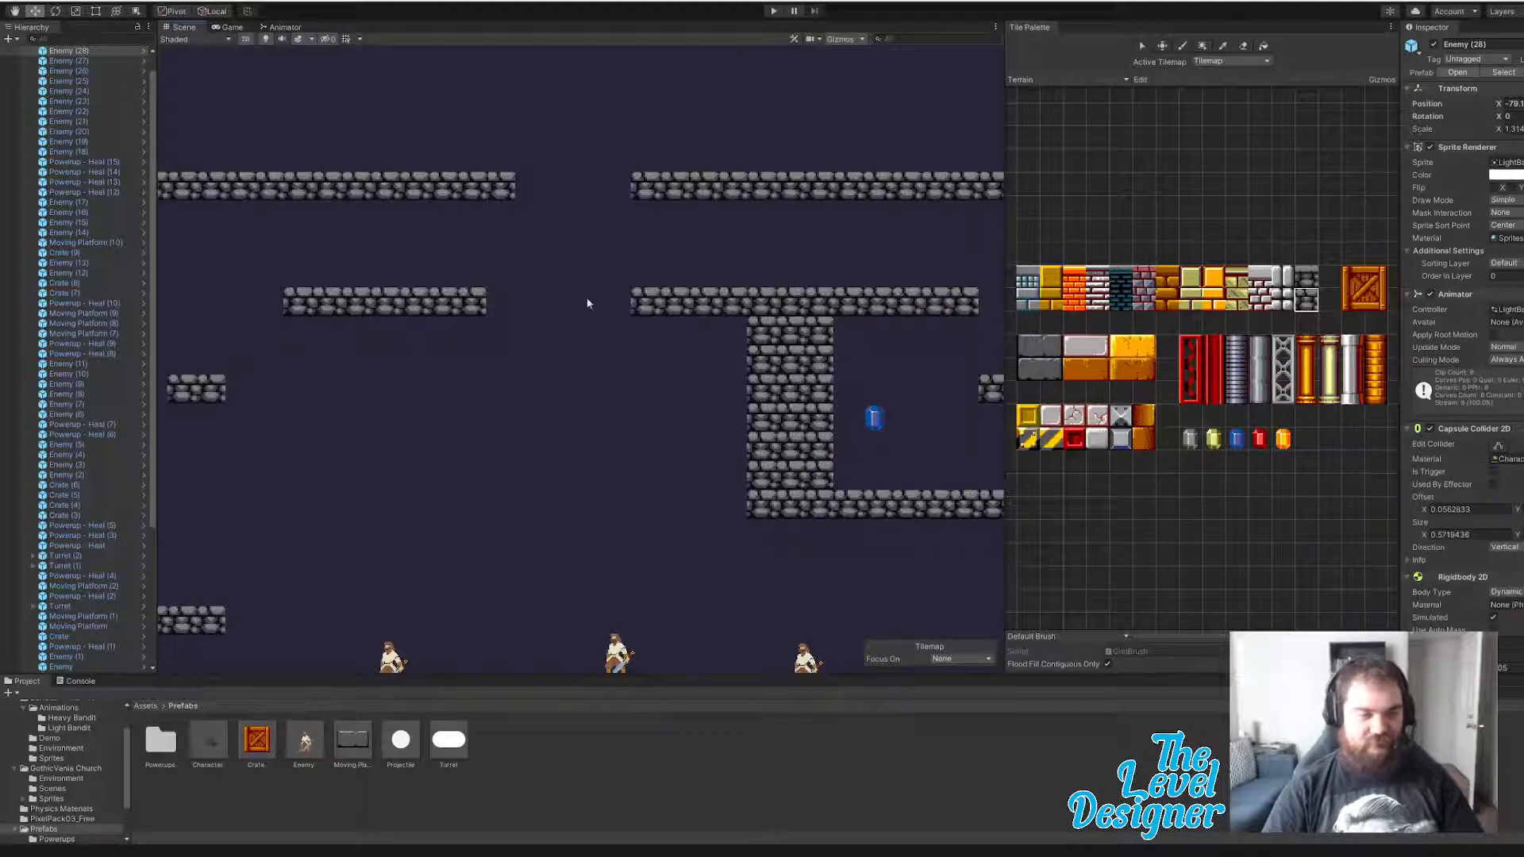
{"action": "left_click", "coordinate": [666, 196]}
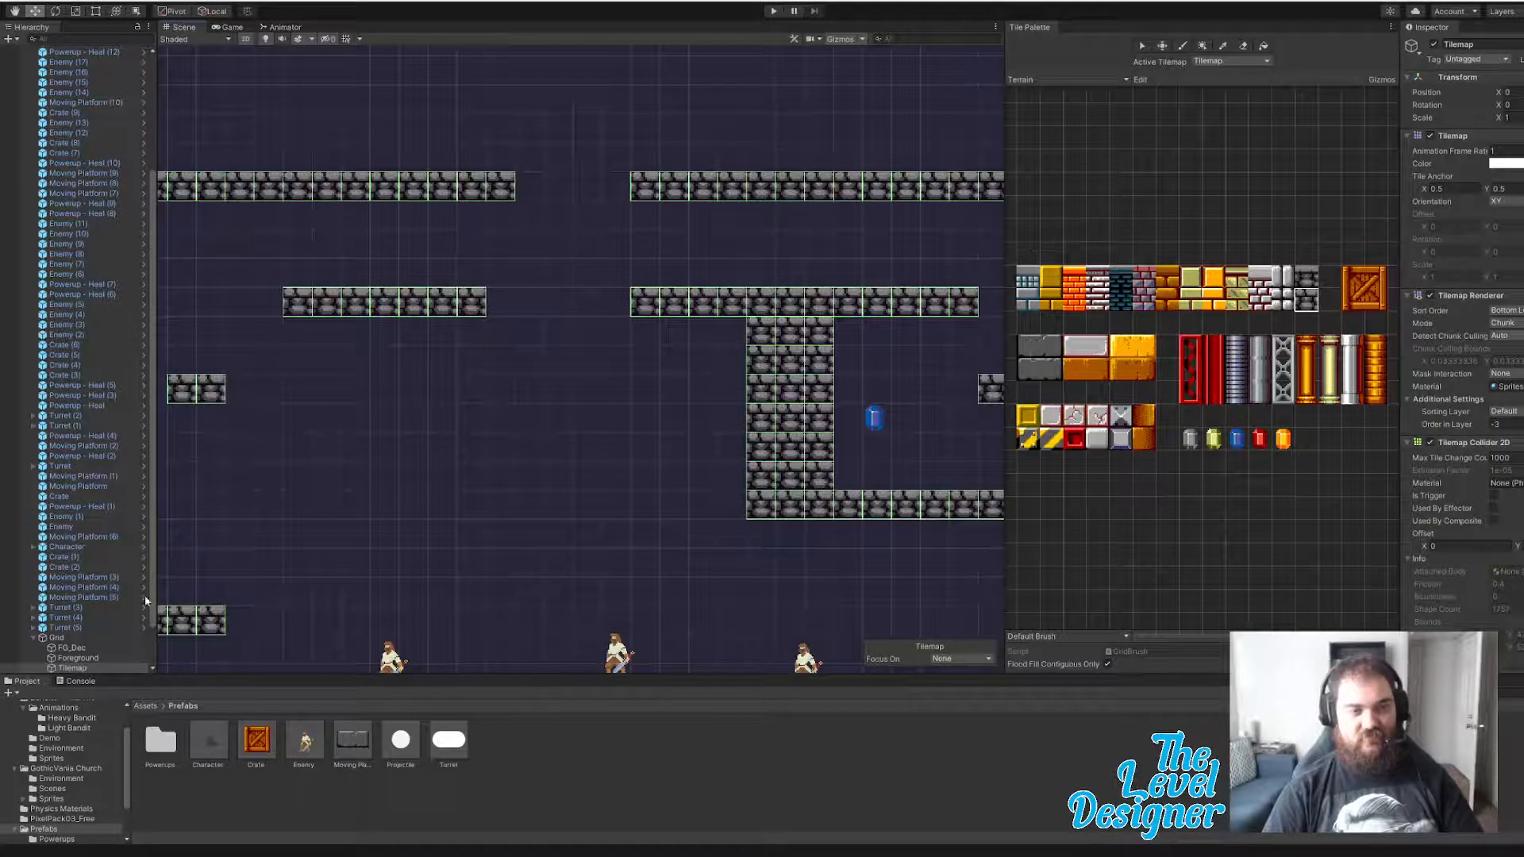
{"action": "left_click", "coordinate": [80, 669]}
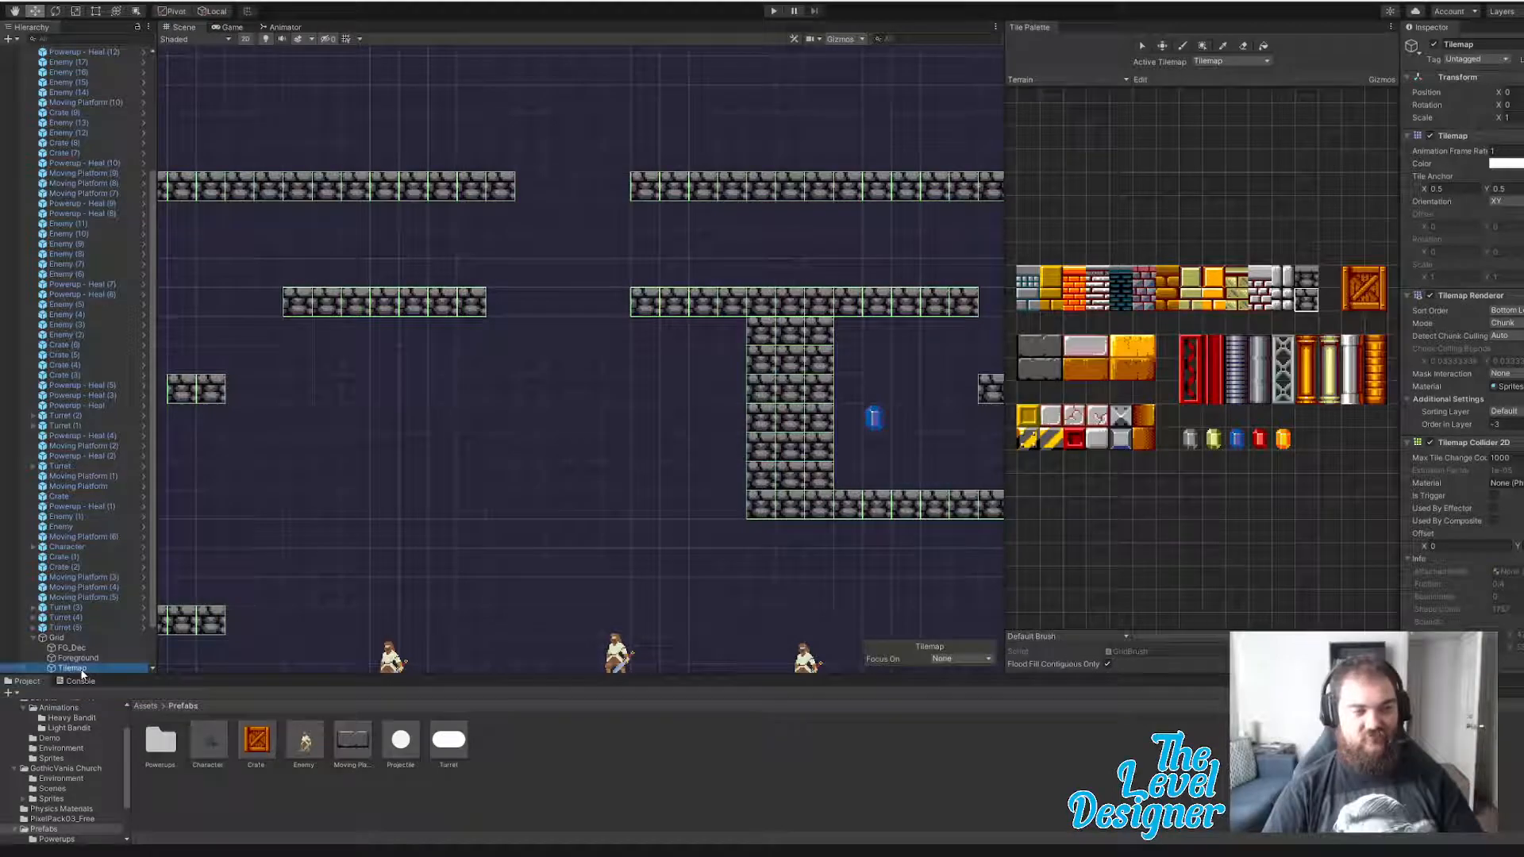
{"action": "left_click", "coordinate": [1204, 48]}
{"action": "scroll", "coordinate": [873, 238], "scroll_direction": "down", "scroll_amount": 5}
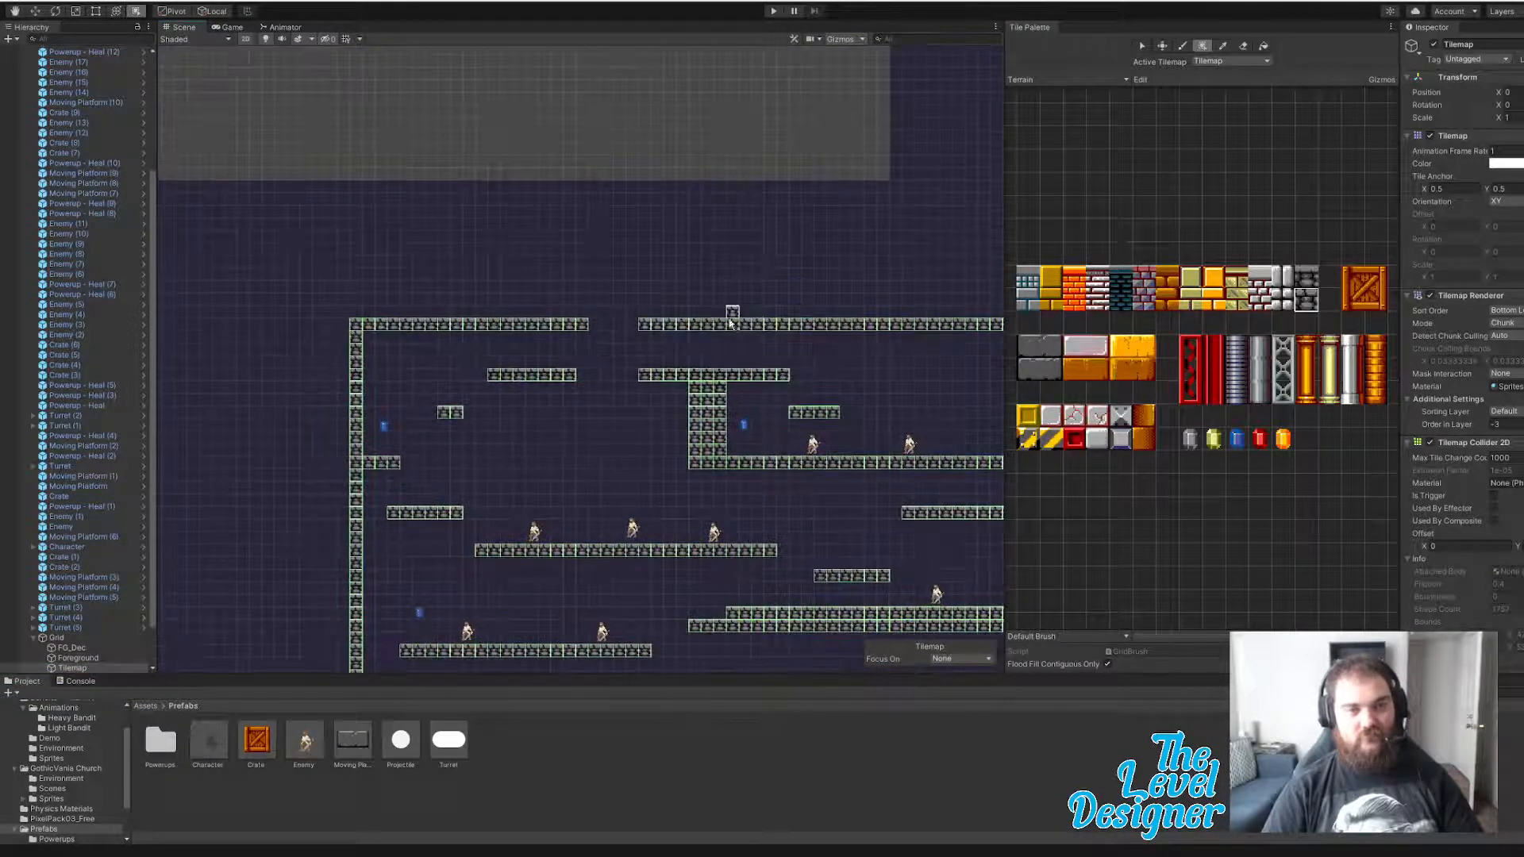
{"action": "left_click_drag", "start_coordinate": [651, 319], "coordinate": [646, 186]}
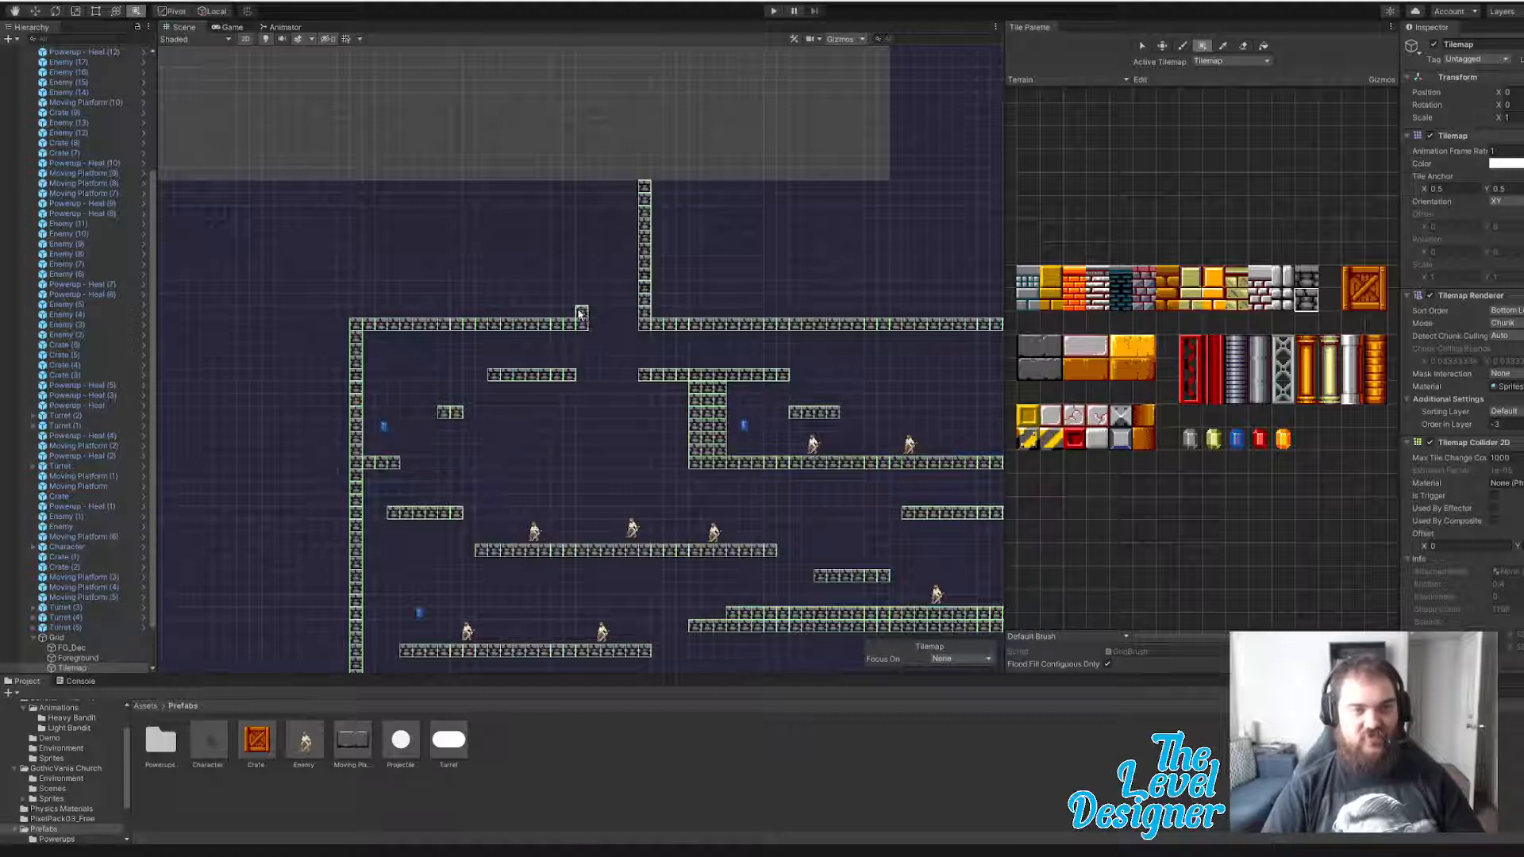
{"action": "left_click_drag", "start_coordinate": [580, 318], "coordinate": [171, 179]}
{"action": "left_click", "coordinate": [582, 173]}
{"action": "left_click", "coordinate": [646, 175]}
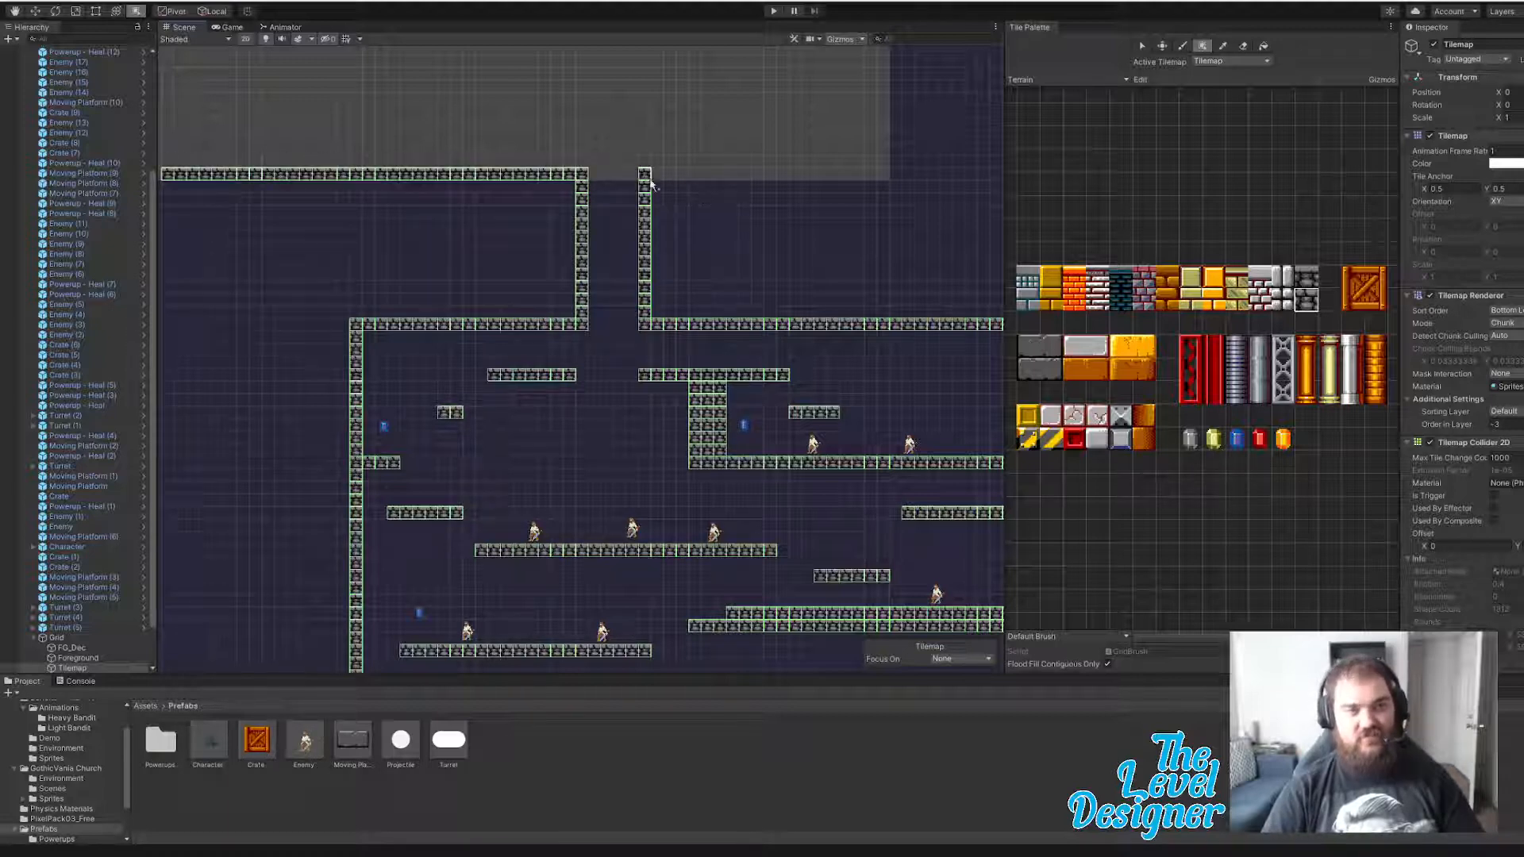
- Extend a 20-tile stone row right from the shaft's top, stepping up about 12 tiles at its end into another 20-tile row
{"action": "left_click_drag", "start_coordinate": [647, 176], "coordinate": [873, 178]}
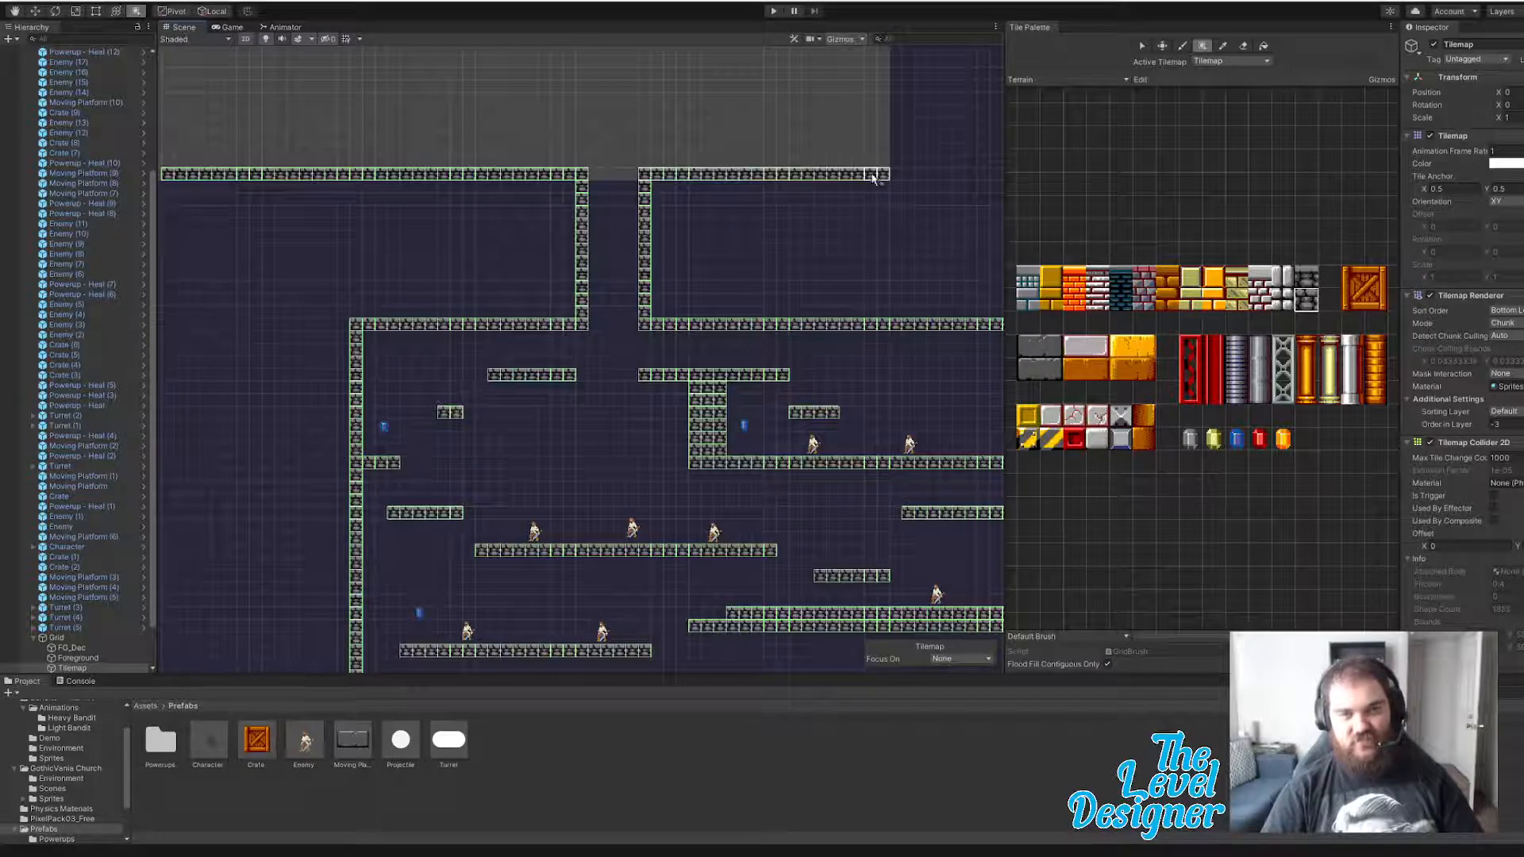
{"action": "middle_click_drag", "start_coordinate": [873, 178], "coordinate": [690, 408]}
{"action": "left_click_drag", "start_coordinate": [693, 405], "coordinate": [931, 259]}
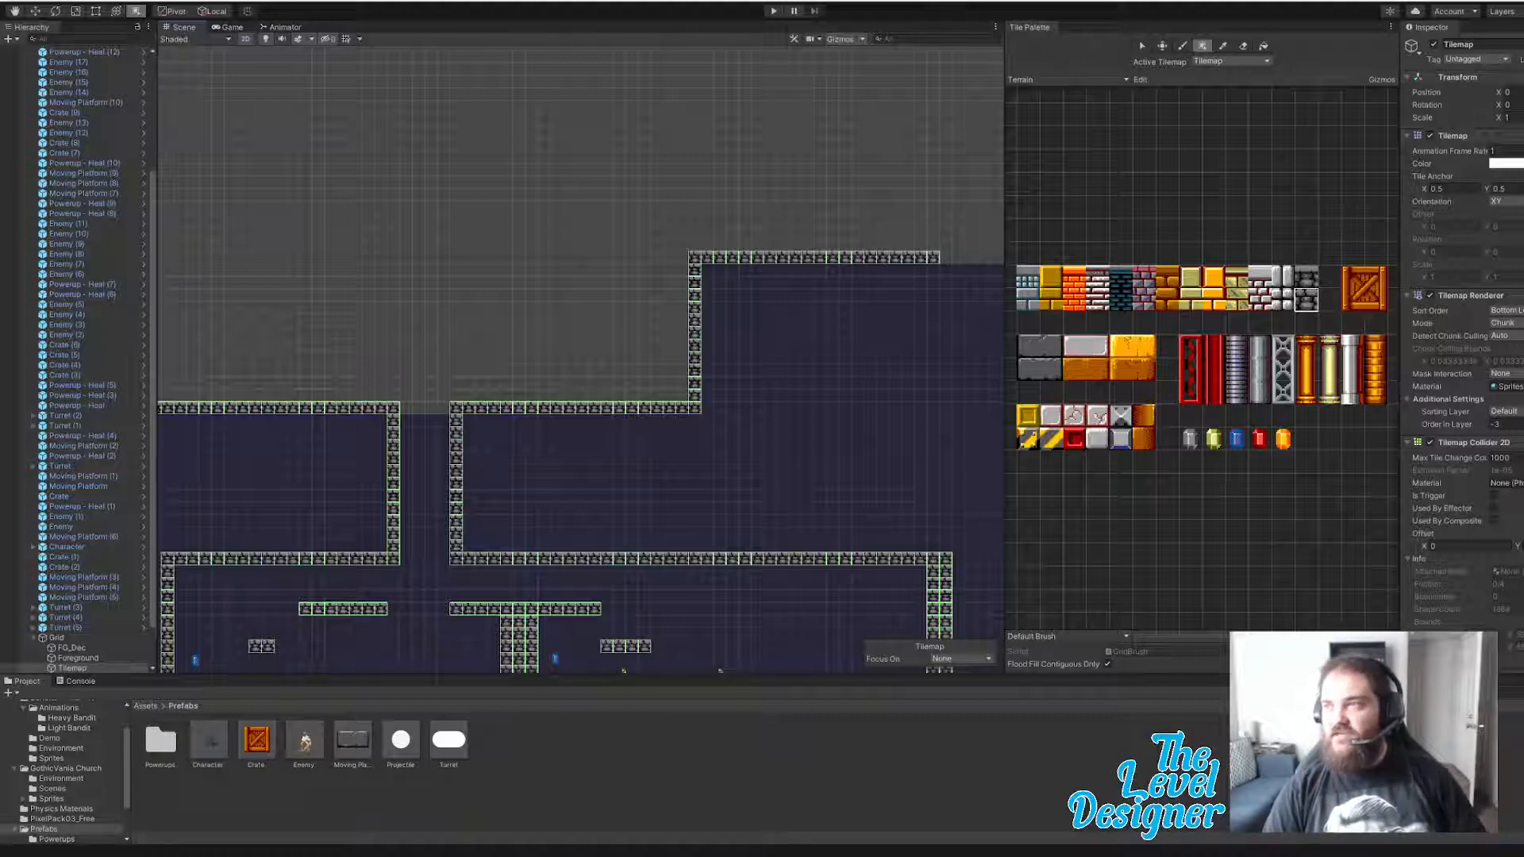
- Switch to the Unity Asset Store page, add Free Pixel Art Forest to My Assets and open it in Unity
{"action": "key", "text": "alt+Tab"}
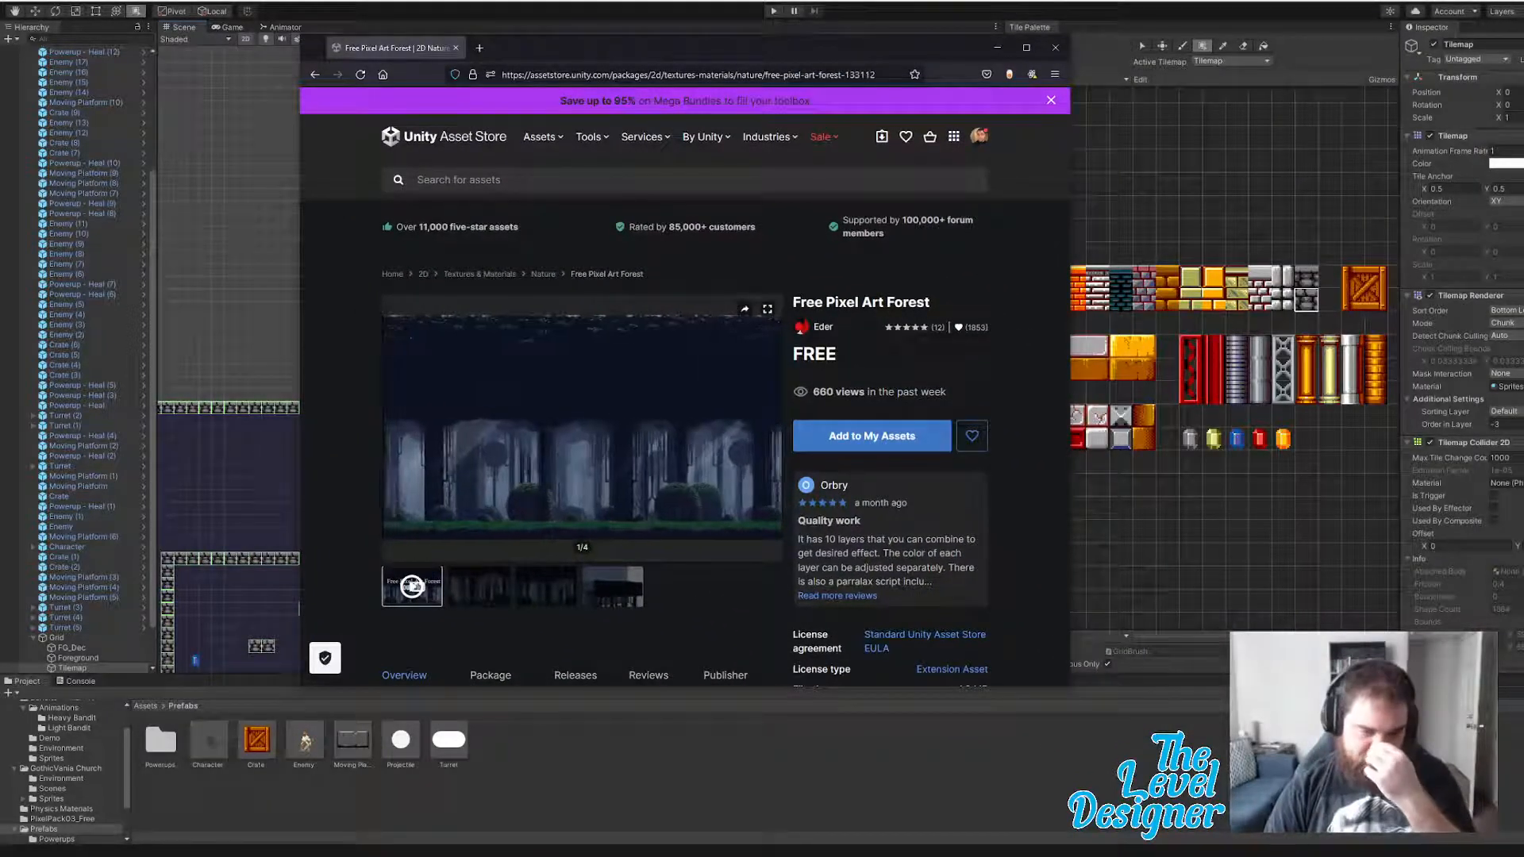
{"action": "mouse_move", "coordinate": [572, 854]}
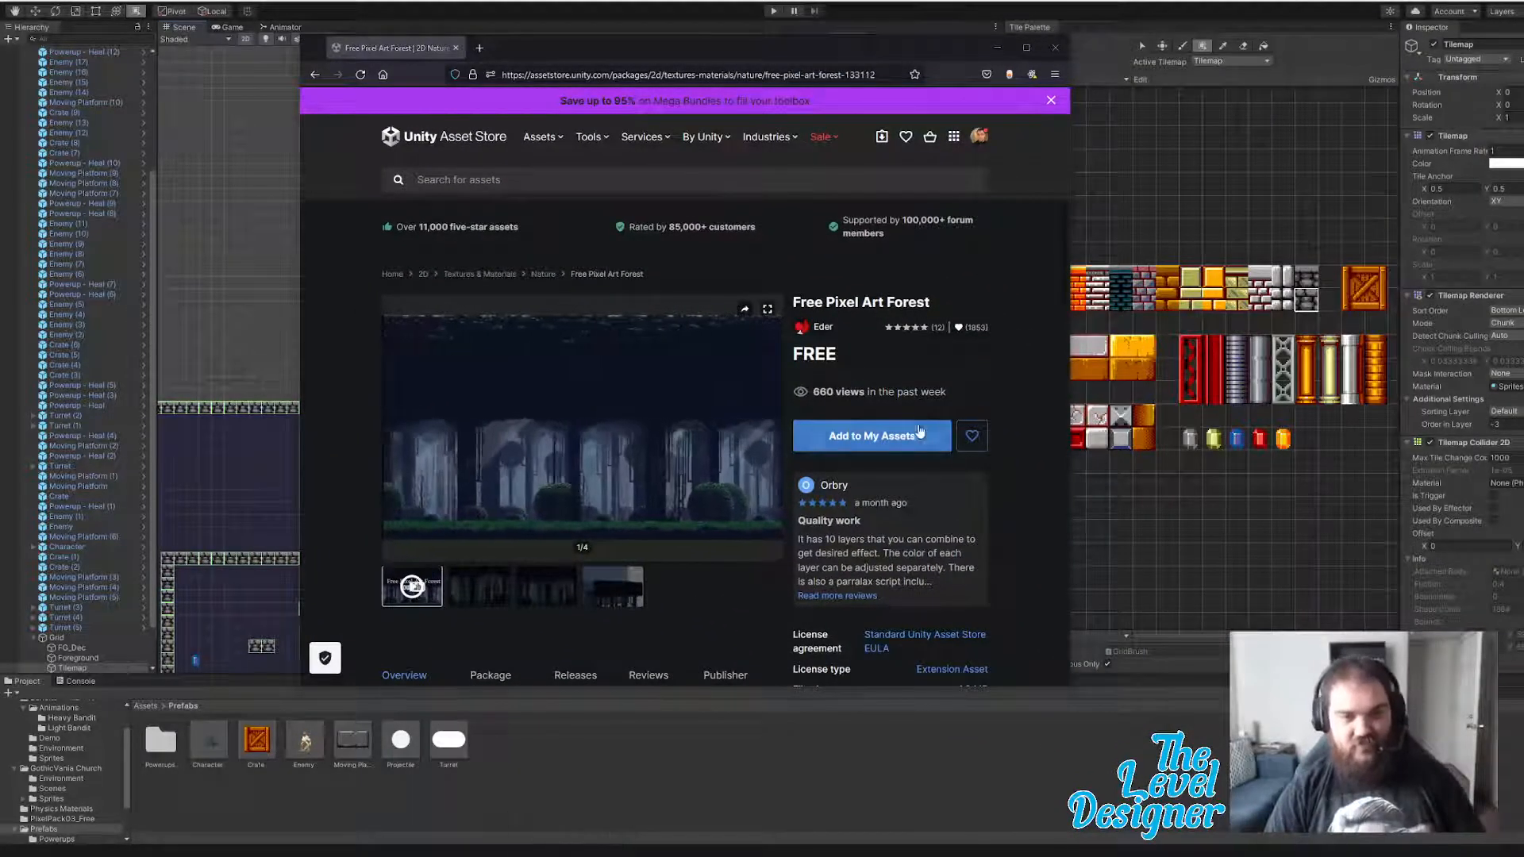
{"action": "left_click", "coordinate": [873, 436]}
{"action": "left_click", "coordinate": [773, 487]}
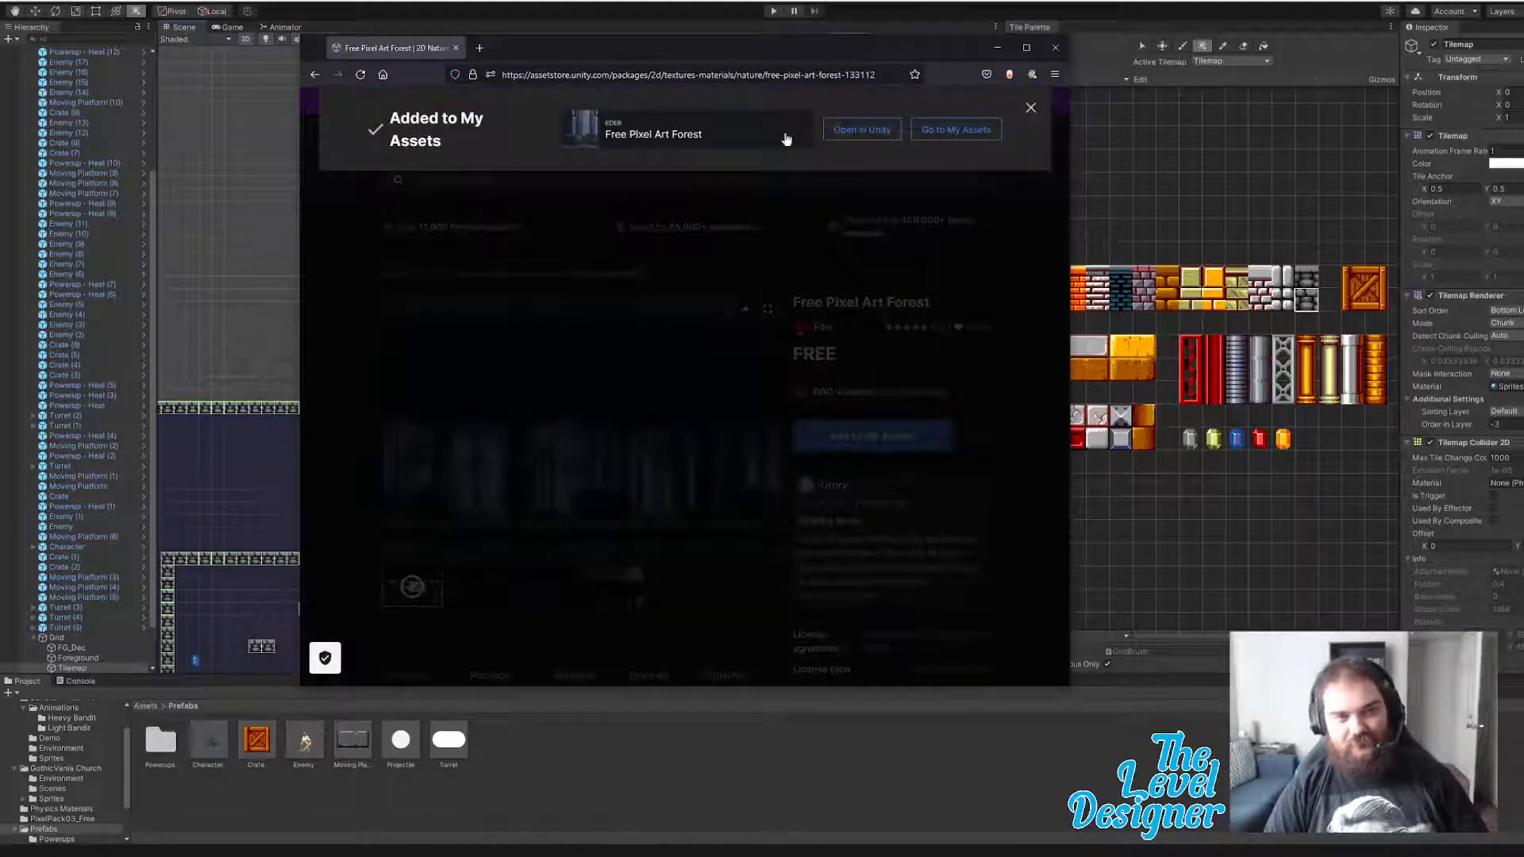
{"action": "left_click", "coordinate": [870, 133]}
{"action": "left_click", "coordinate": [727, 238]}
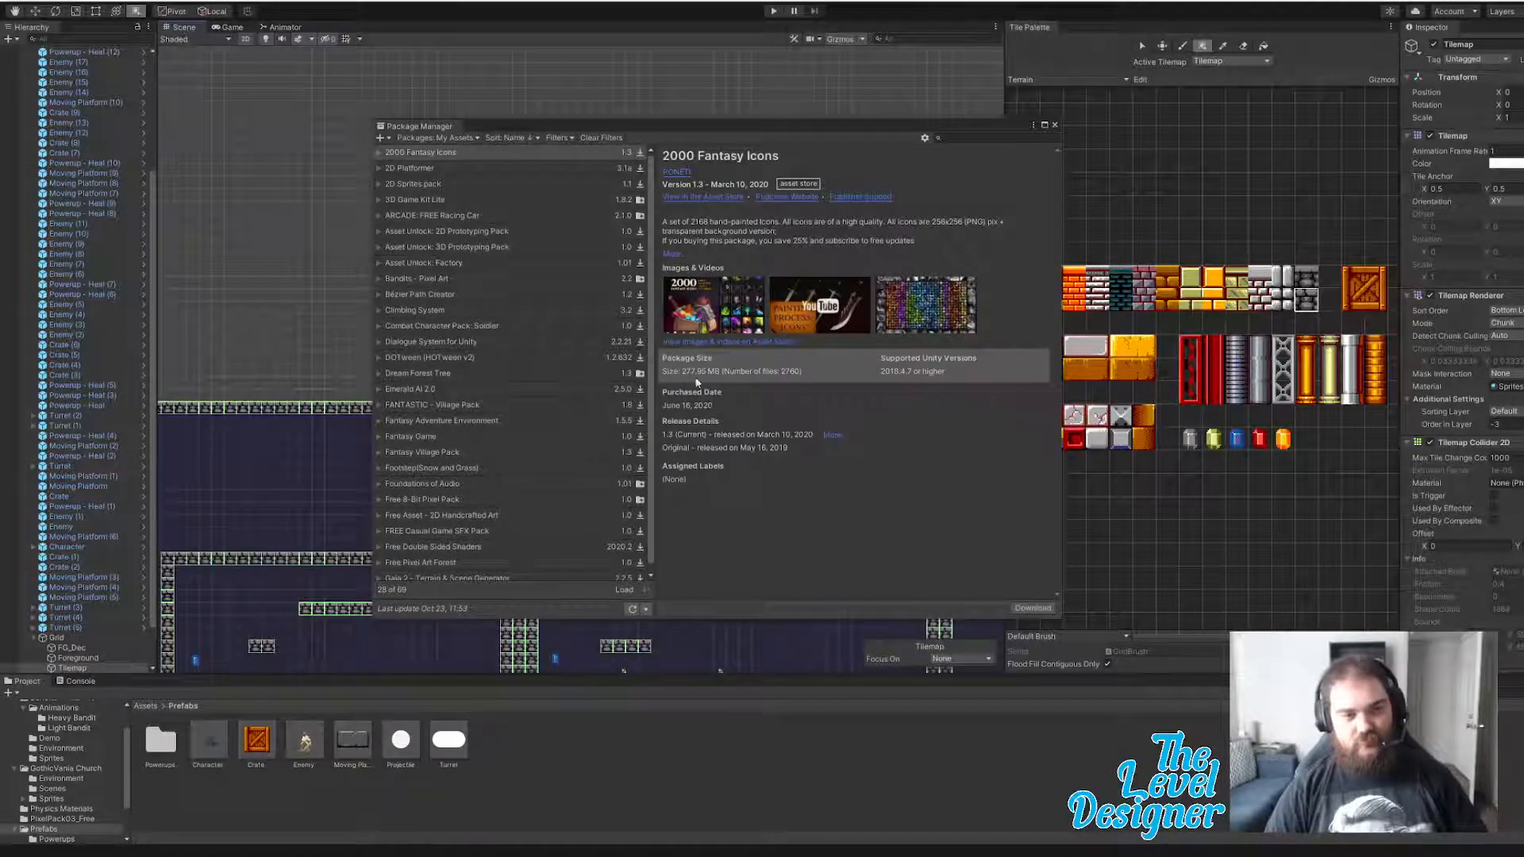
- Download the Free Pixel Art Forest package, import all of its files into the project and close the Package Manager
{"action": "scroll", "coordinate": [479, 432], "scroll_direction": "down", "scroll_amount": 1}
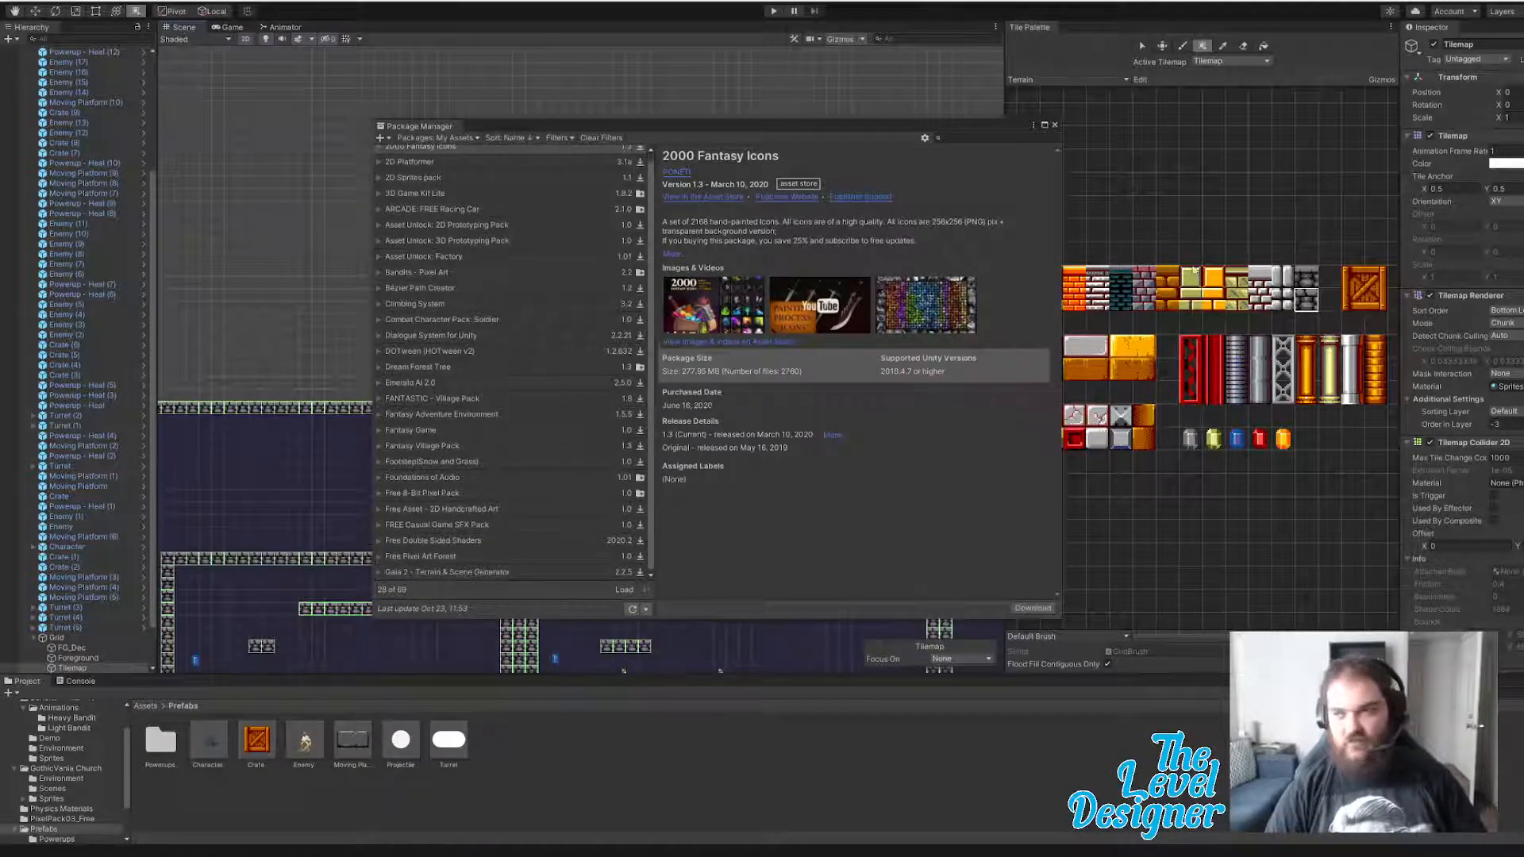
{"action": "mouse_move", "coordinate": [449, 853]}
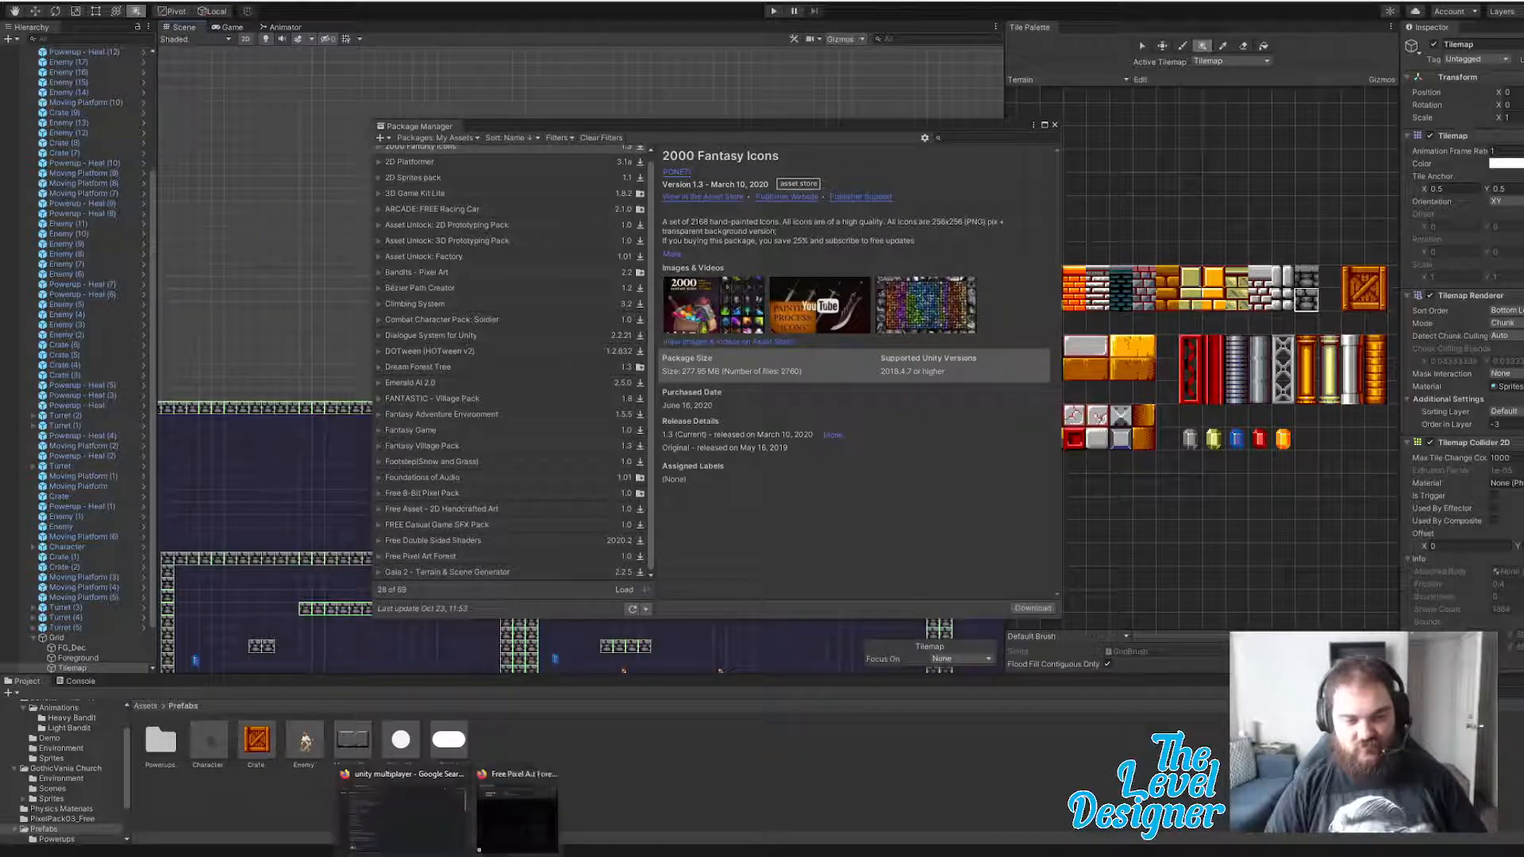
{"action": "mouse_move", "coordinate": [535, 821]}
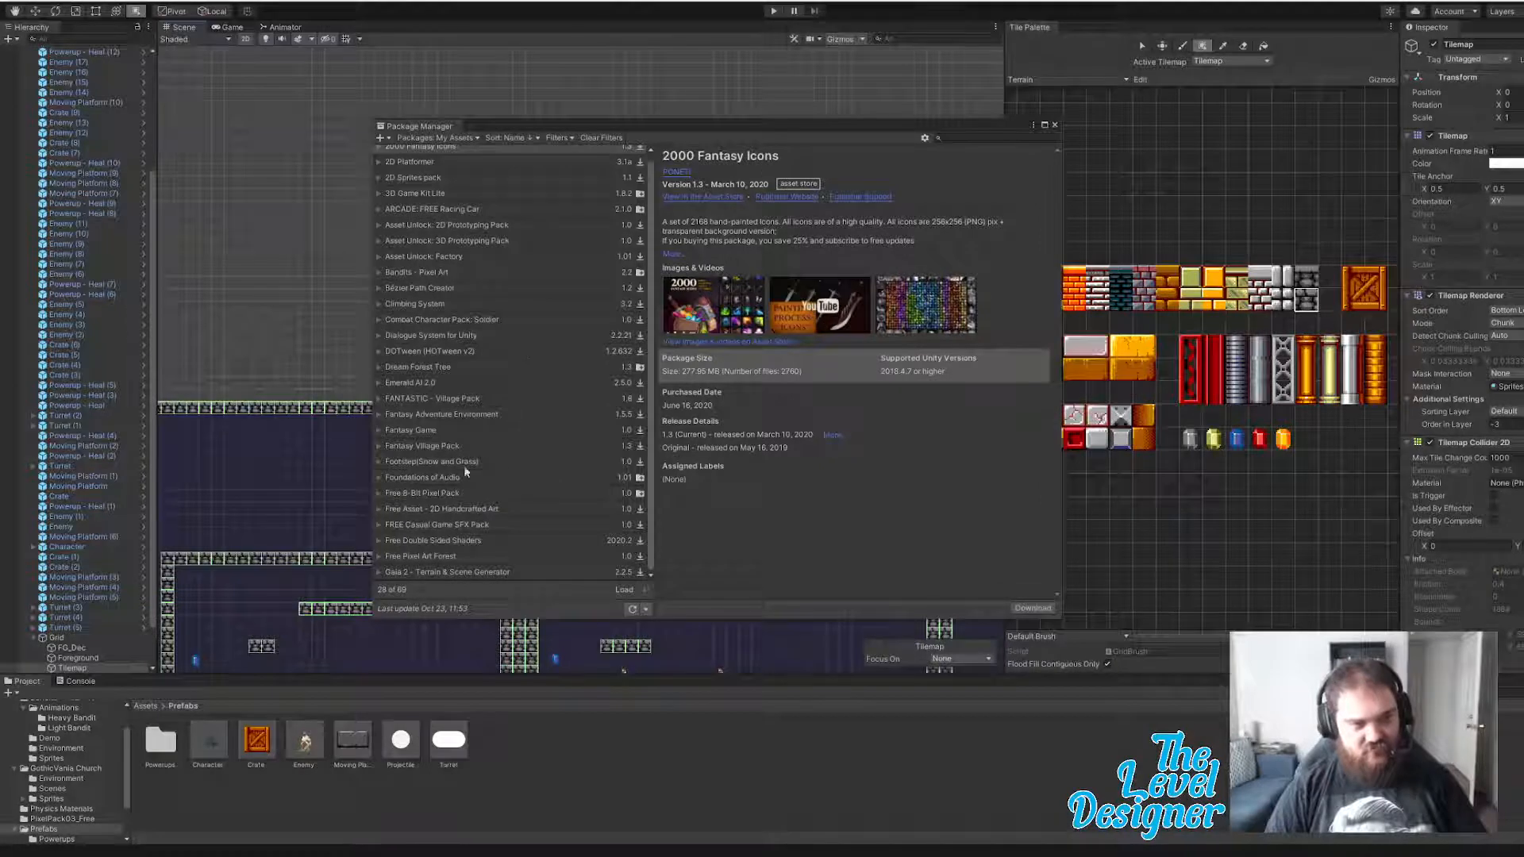
{"action": "left_click", "coordinate": [451, 555]}
{"action": "left_click", "coordinate": [1033, 608]}
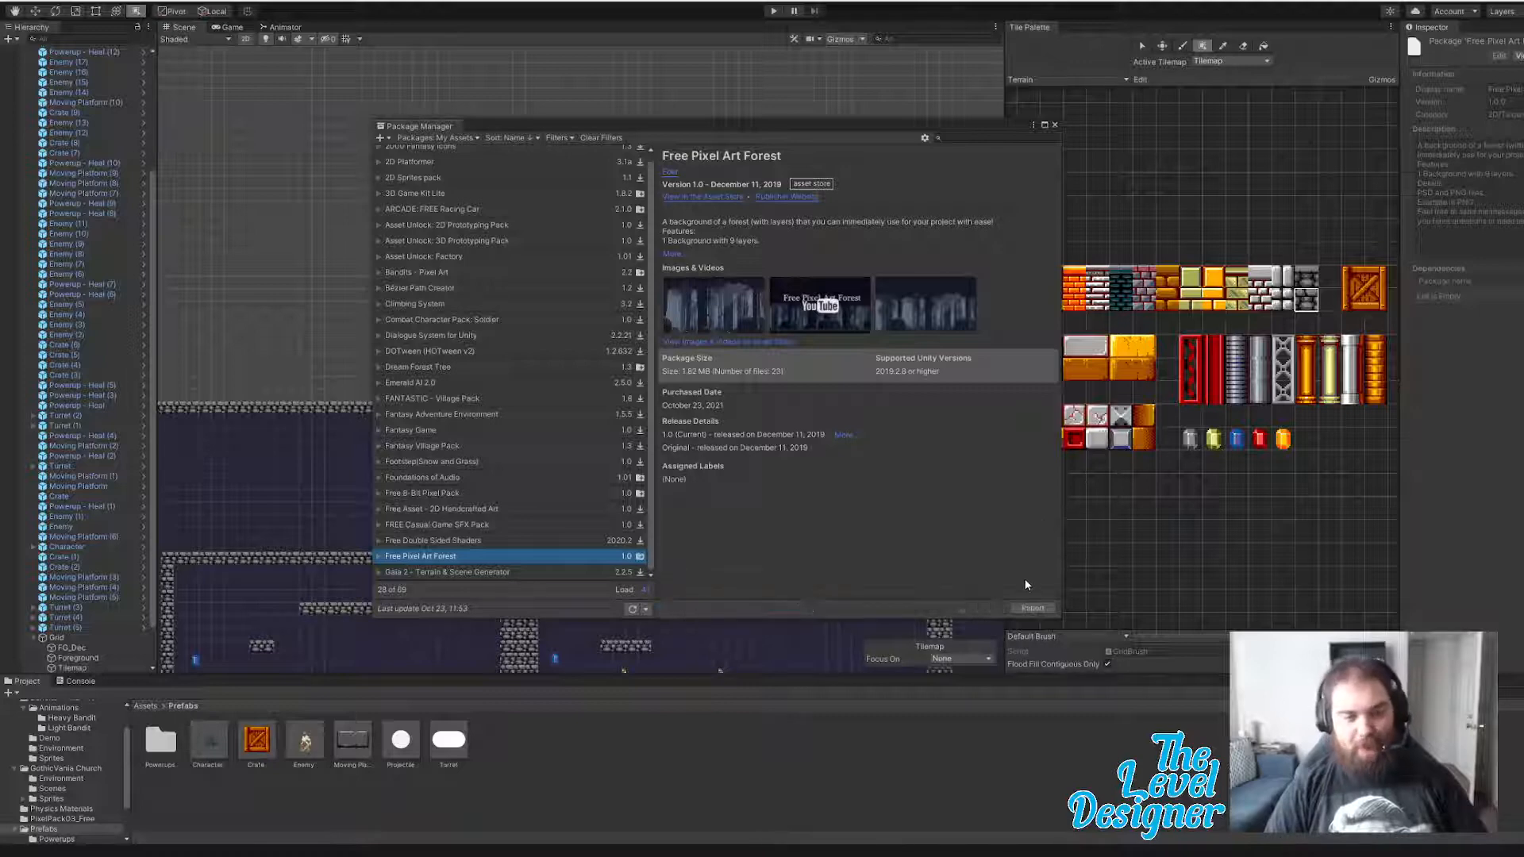
{"action": "left_click", "coordinate": [1025, 608]}
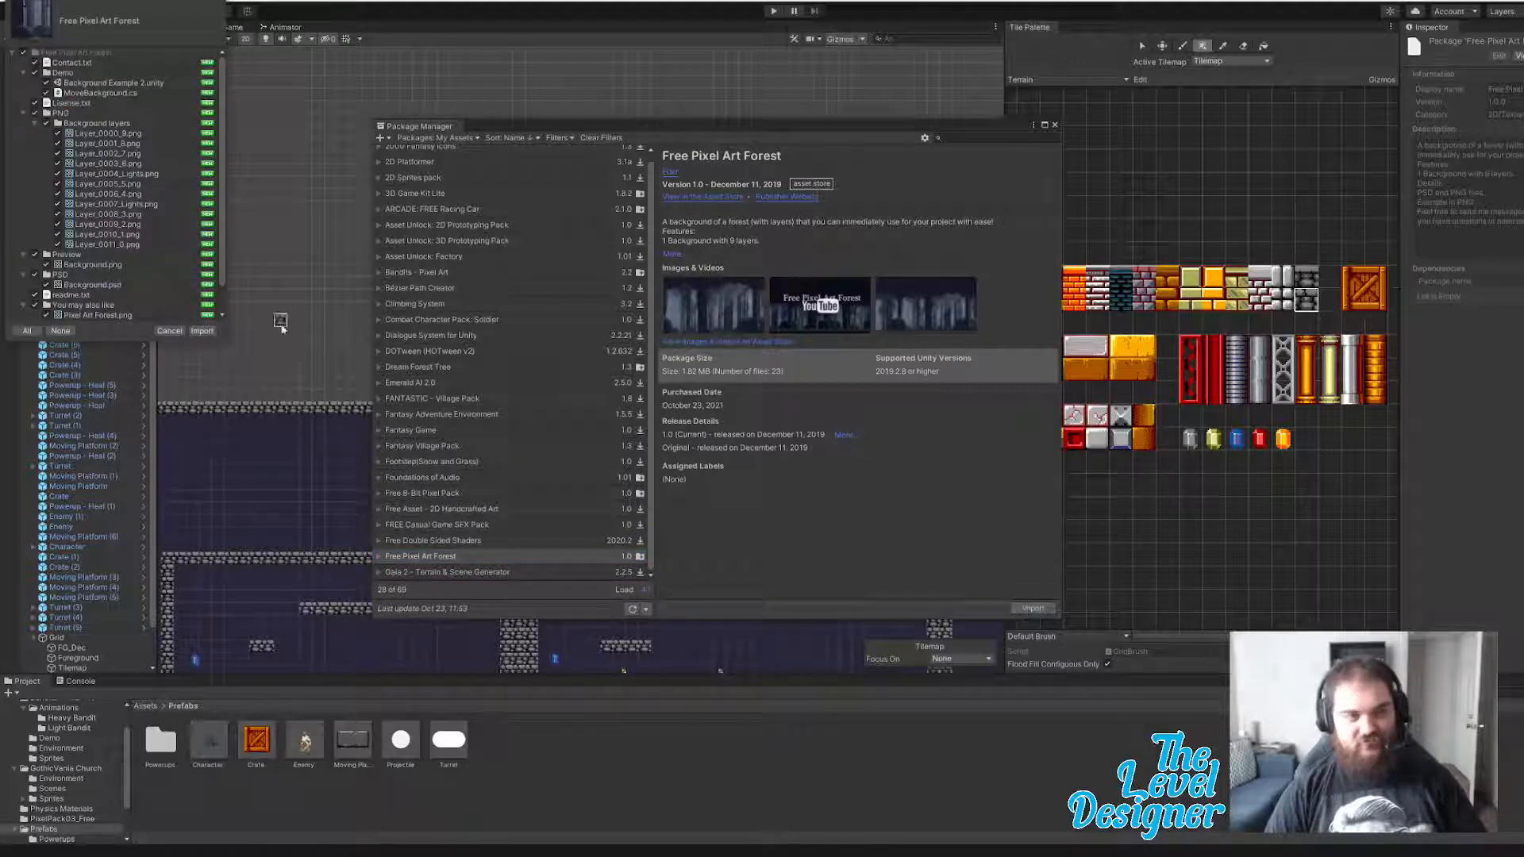
{"action": "left_click", "coordinate": [201, 331]}
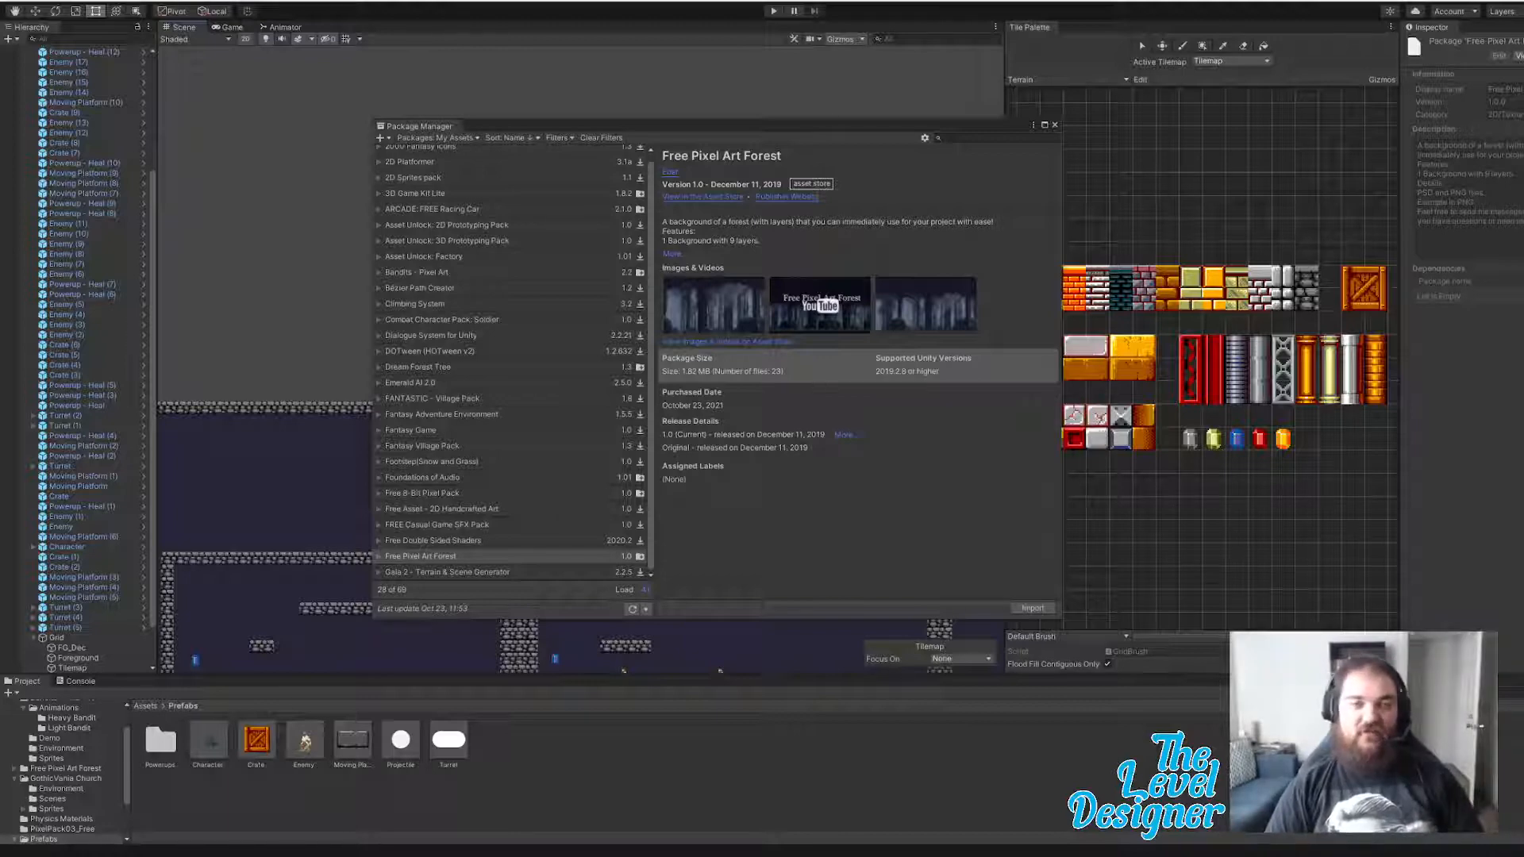
{"action": "left_click", "coordinate": [1055, 124]}
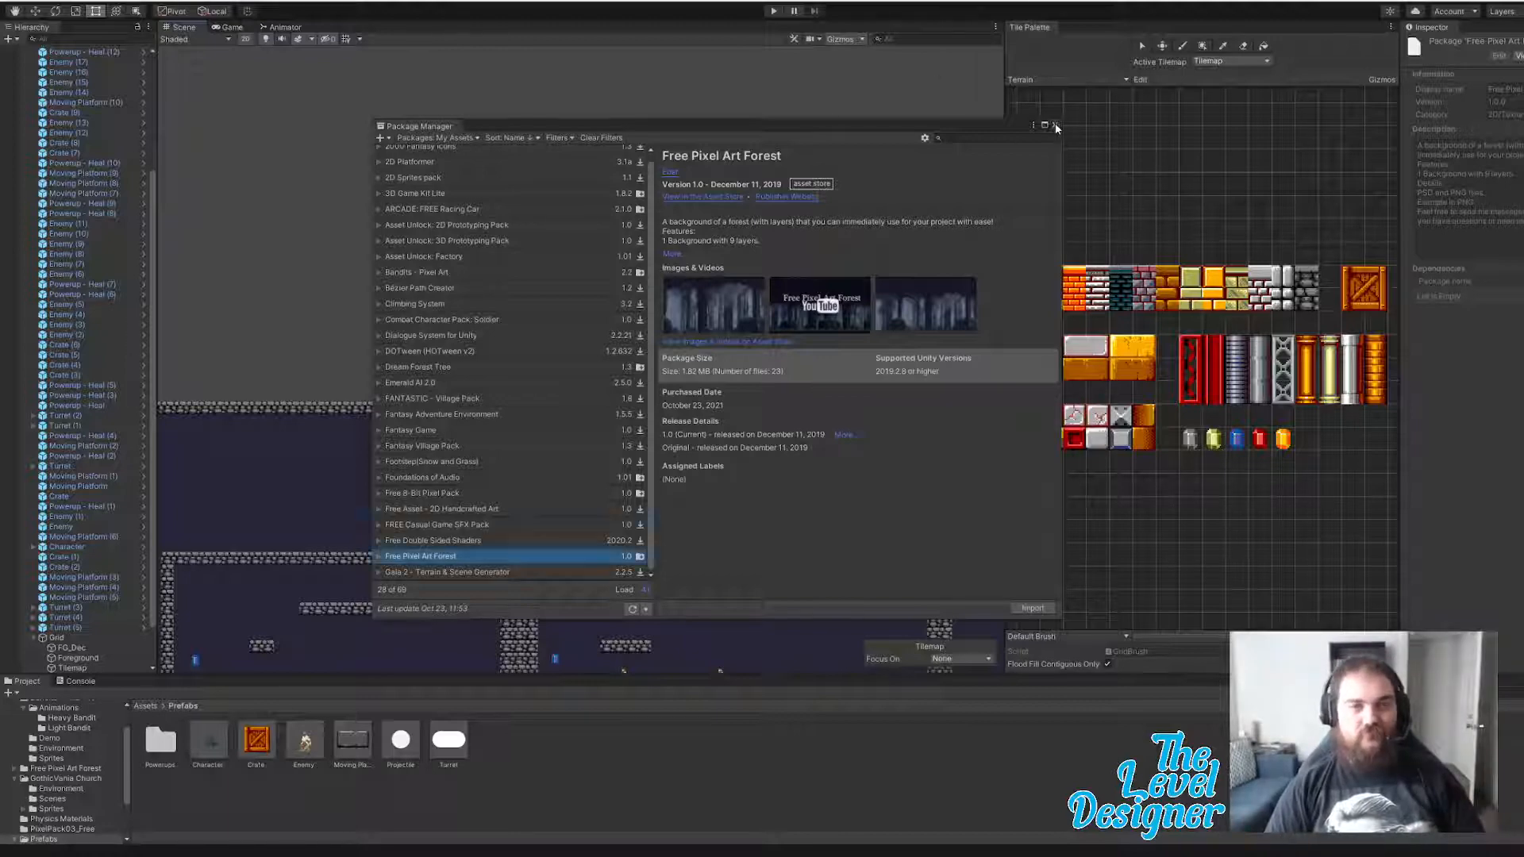
- Examine several images in the Background layers folder of Free Pixel Art Forest, including Layer_0005_5, Layer_0006_4, Layer_0003_6 and Layer_0011_0
{"action": "left_click", "coordinate": [143, 705]}
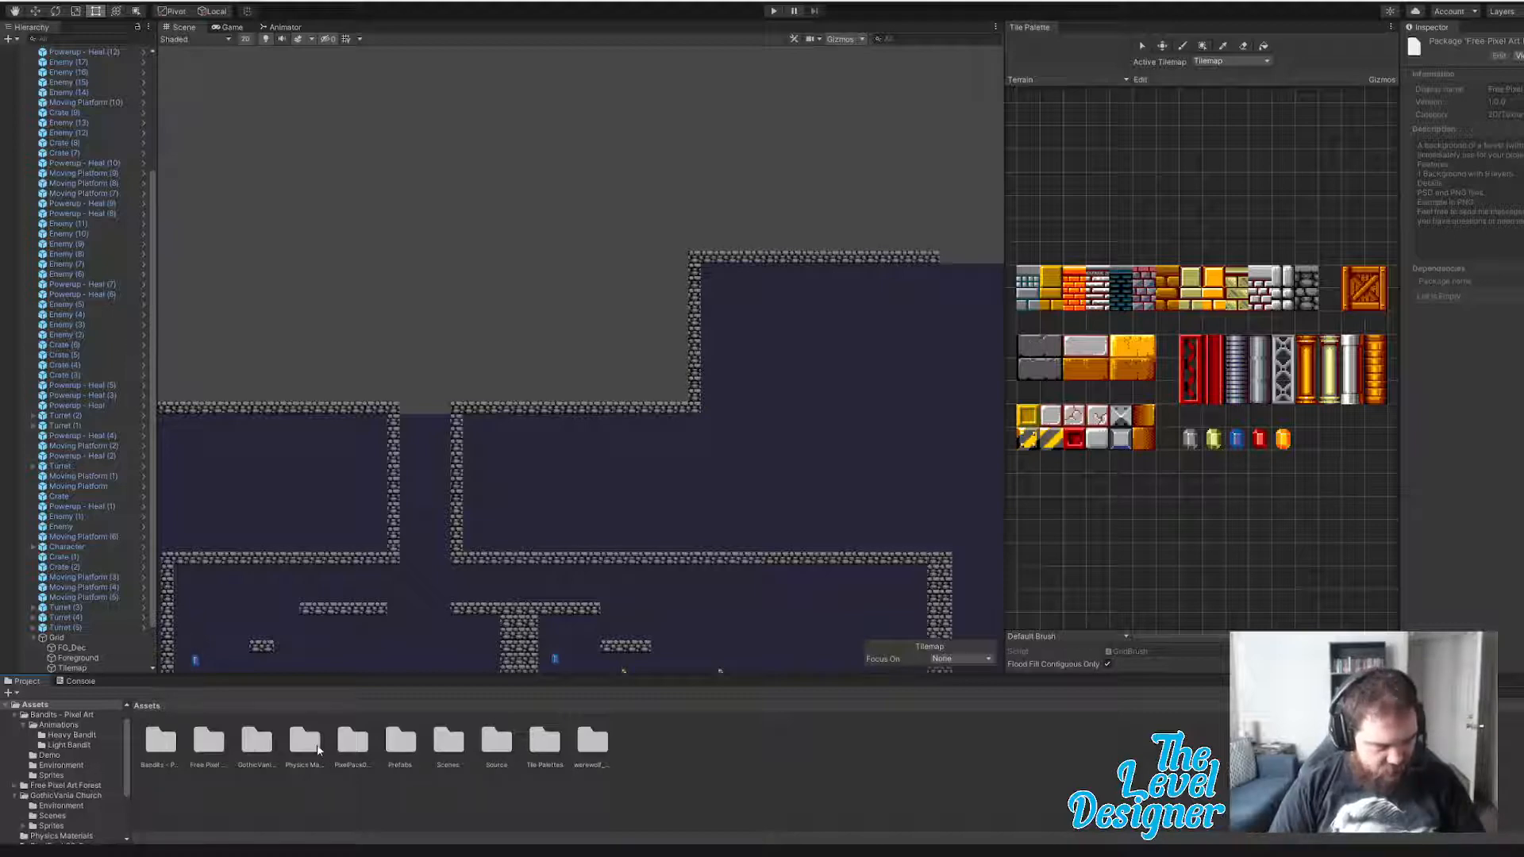
{"action": "double_click", "coordinate": [209, 742]}
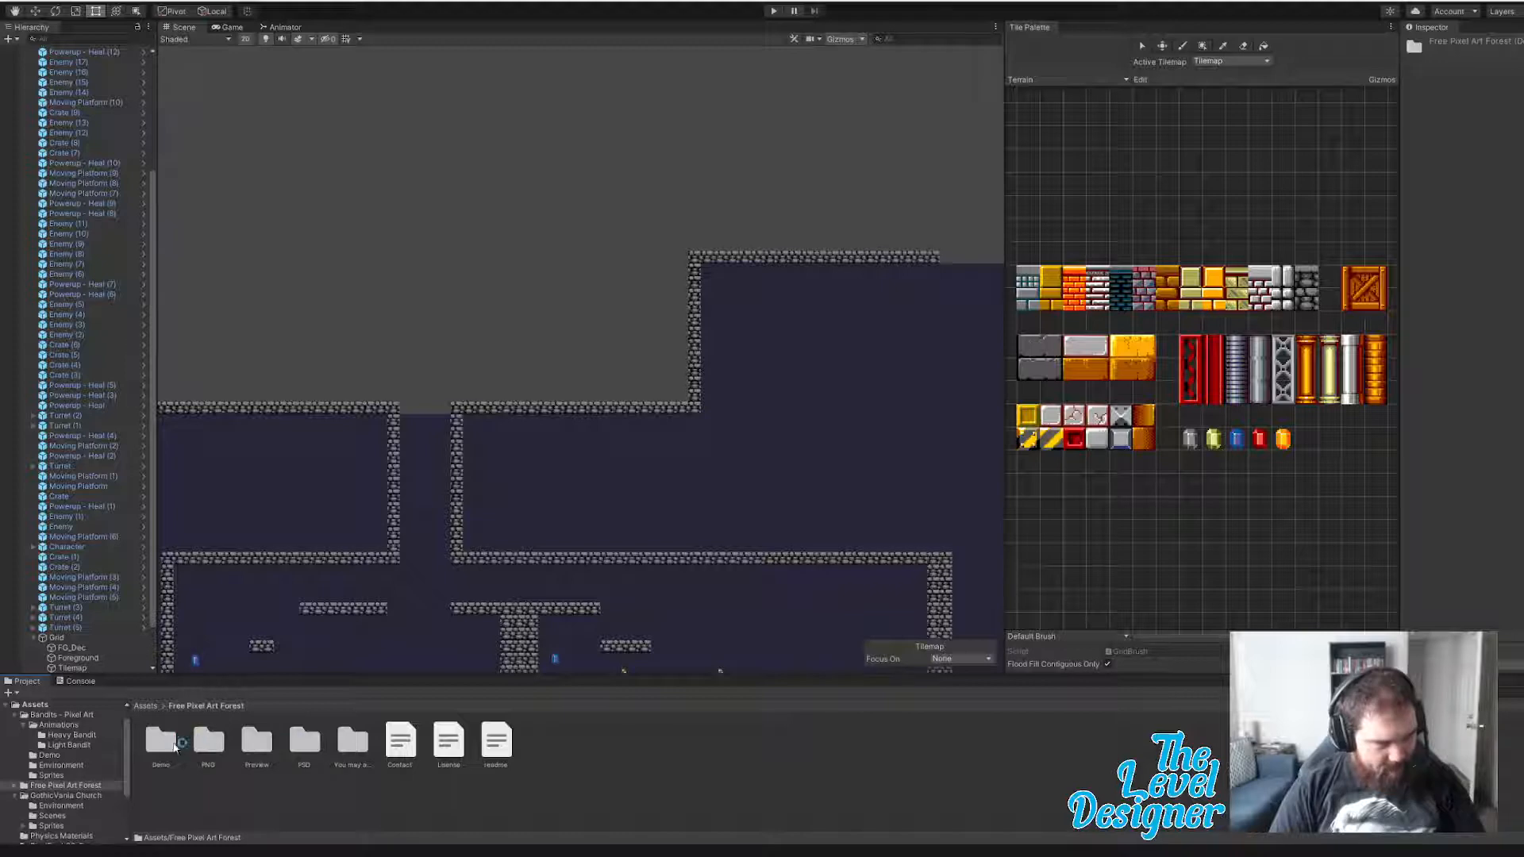
{"action": "double_click", "coordinate": [210, 745]}
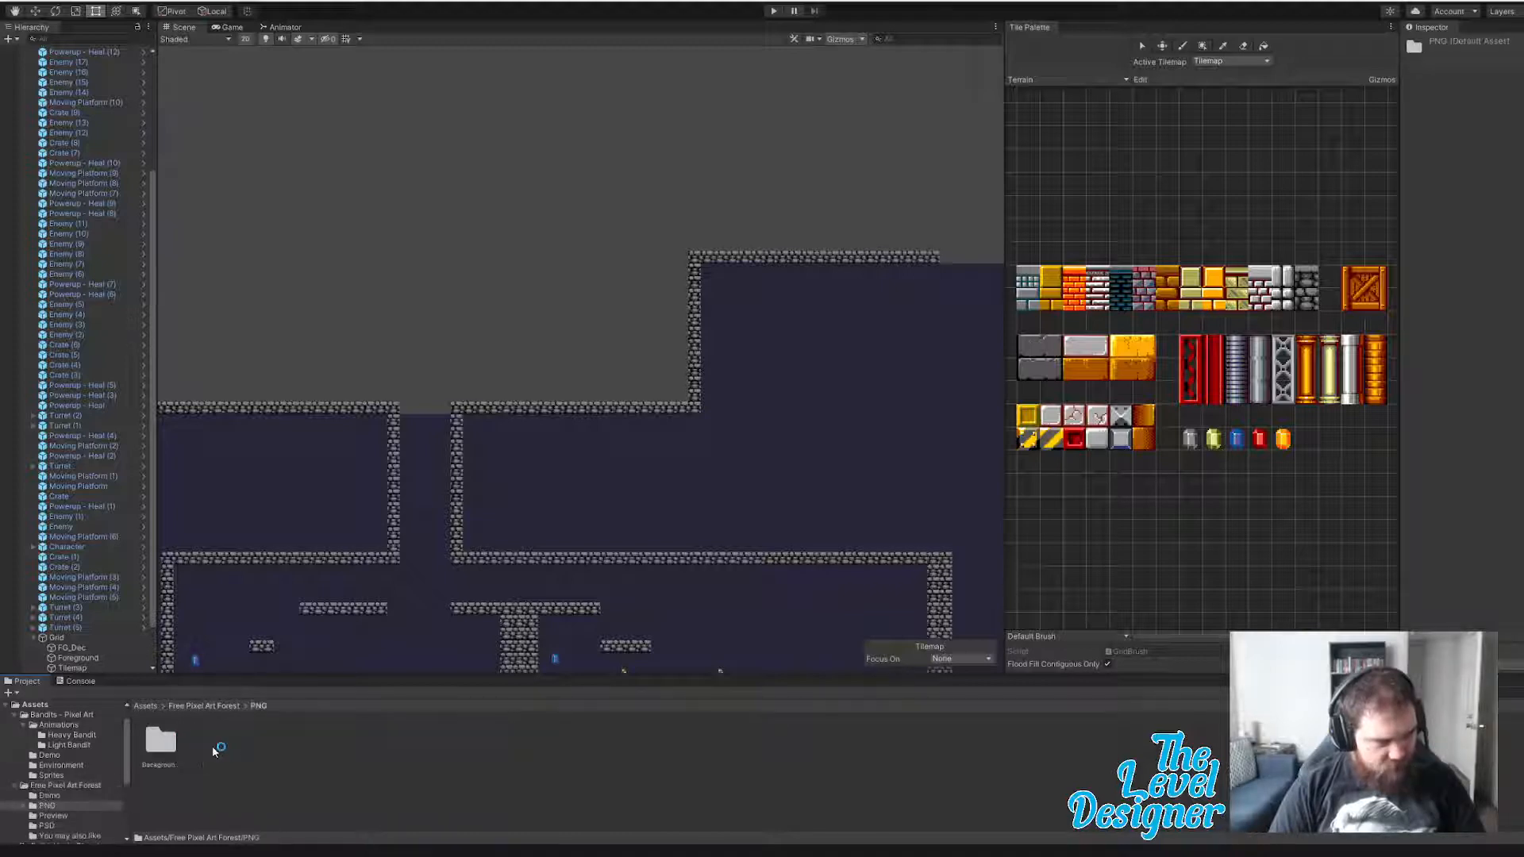
{"action": "double_click", "coordinate": [162, 741]}
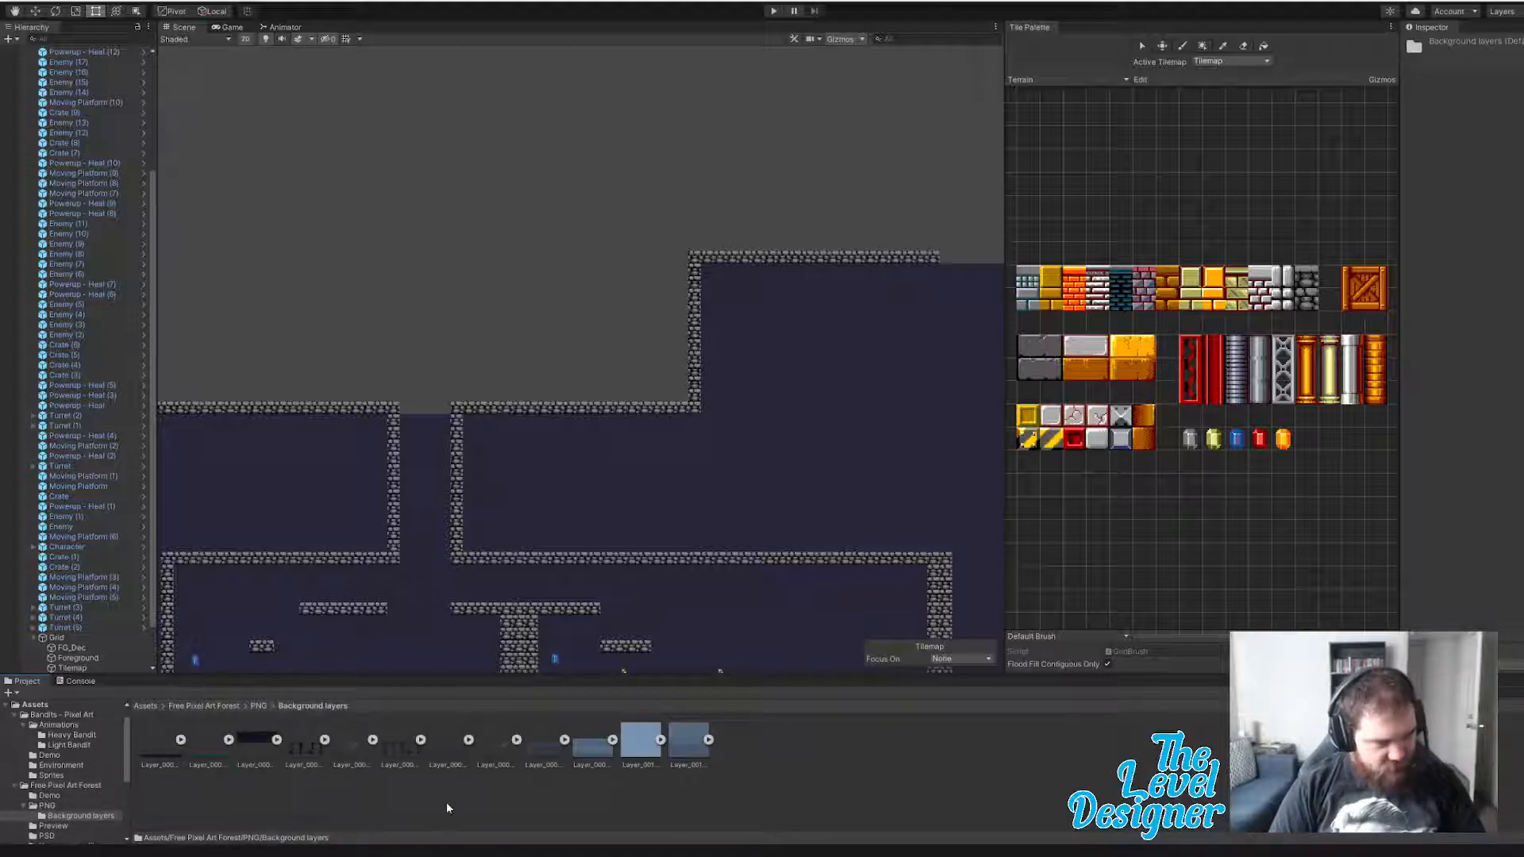
{"action": "left_click", "coordinate": [399, 751]}
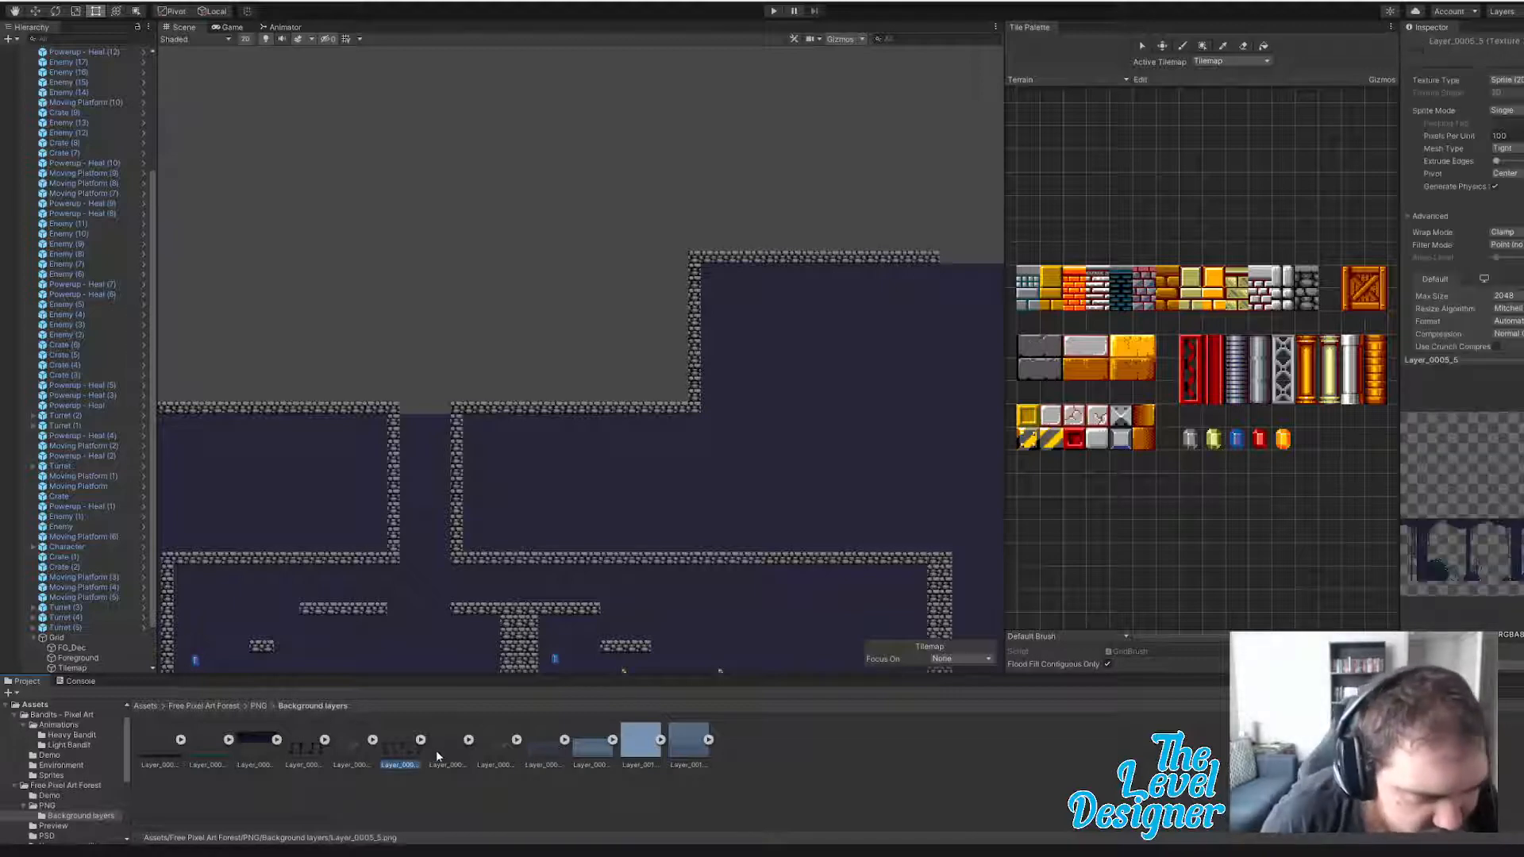
{"action": "left_click", "coordinate": [450, 750]}
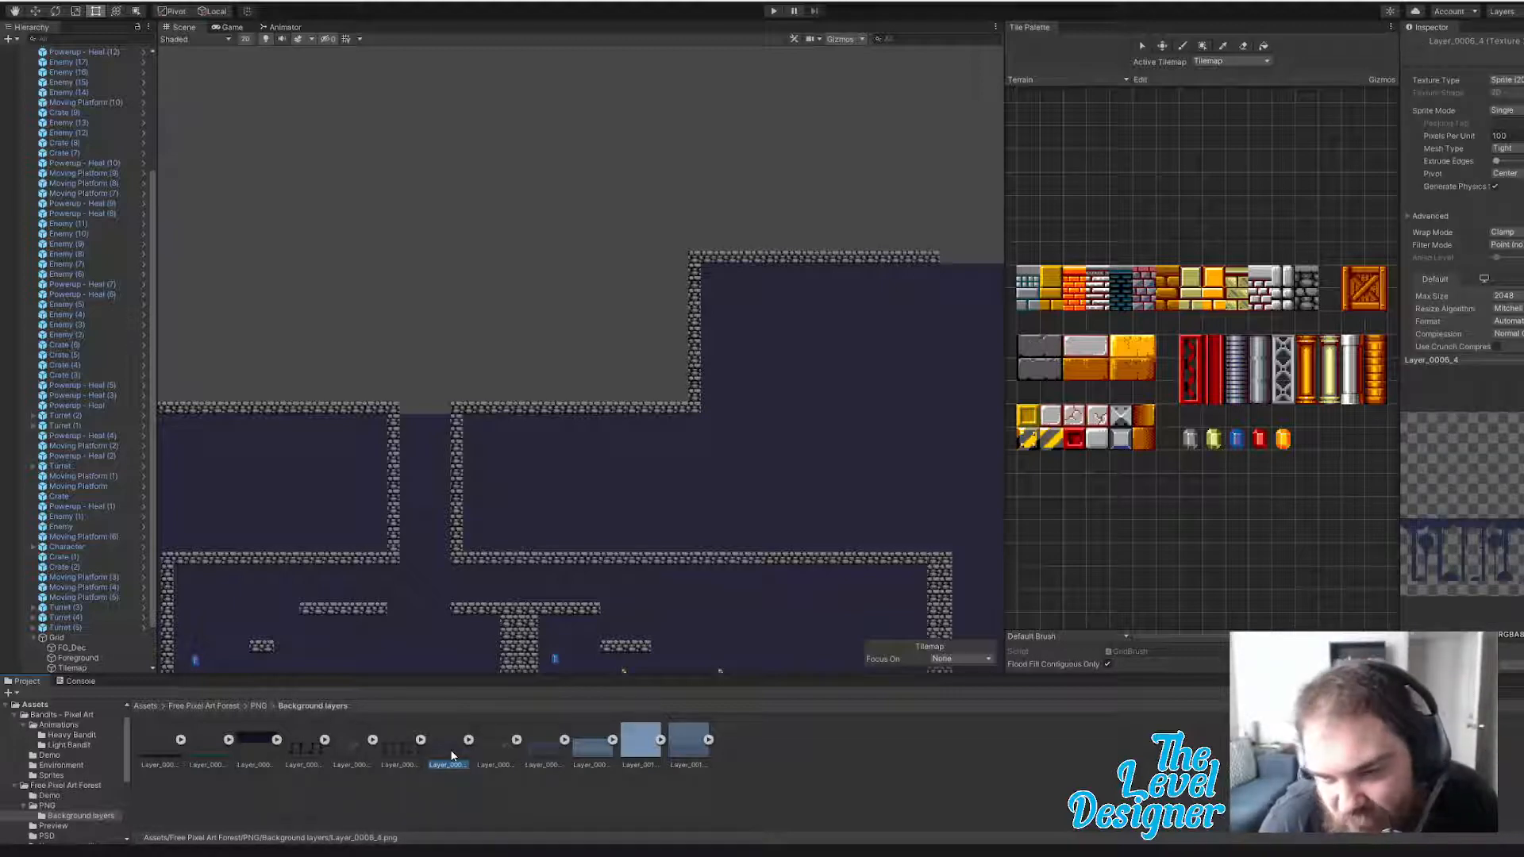
{"action": "left_click", "coordinate": [352, 755]}
{"action": "left_click", "coordinate": [300, 755]}
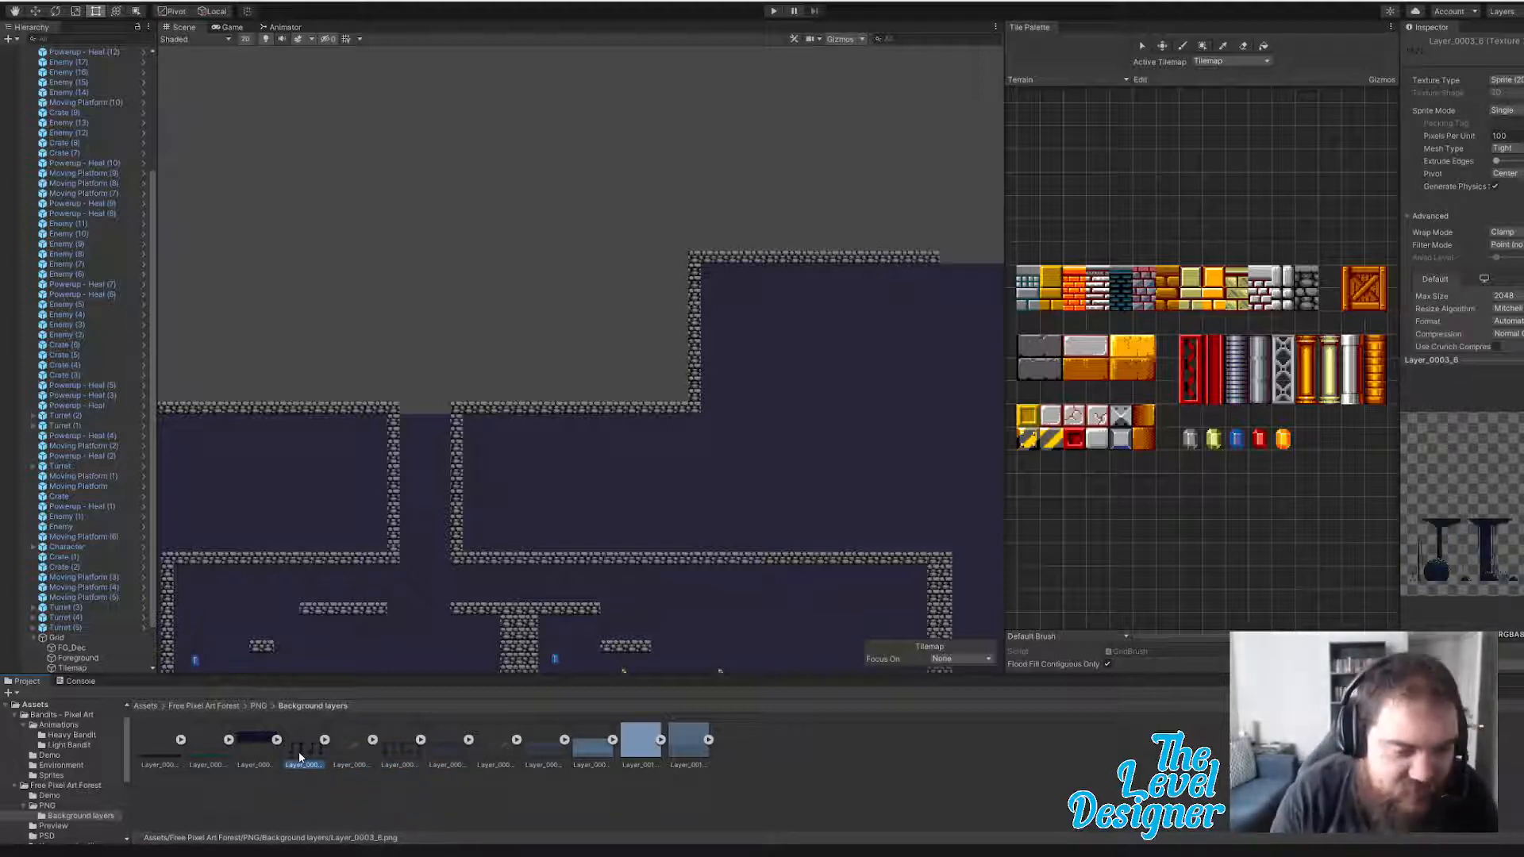
{"action": "left_click", "coordinate": [692, 741]}
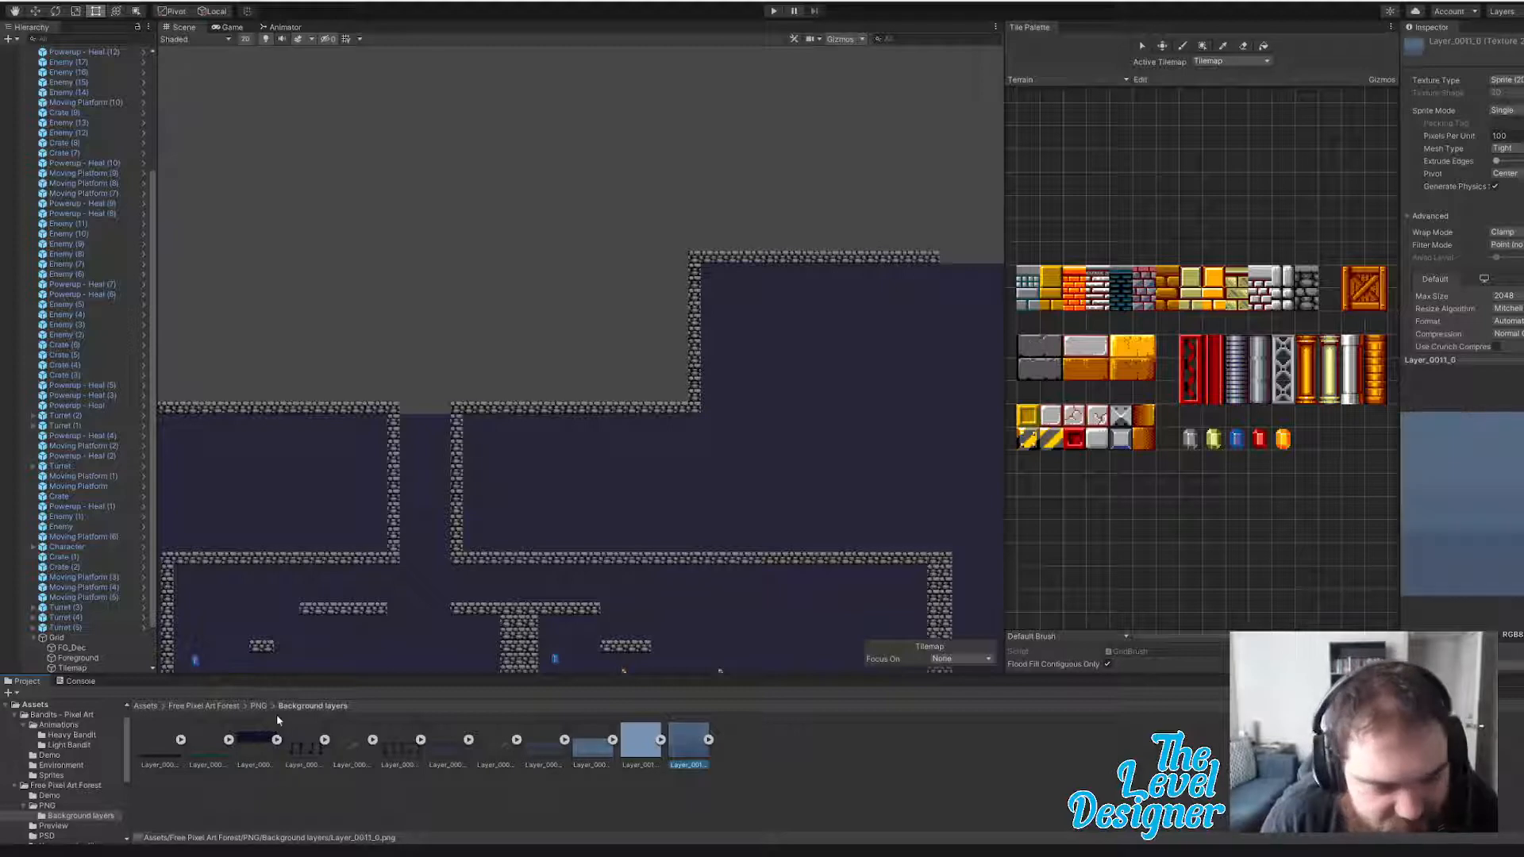
- Examine the Background image in the pack's Preview folder with its sprite and Pixels Per Unit setting, and return to the pack's main folder
{"action": "left_click", "coordinate": [259, 706]}
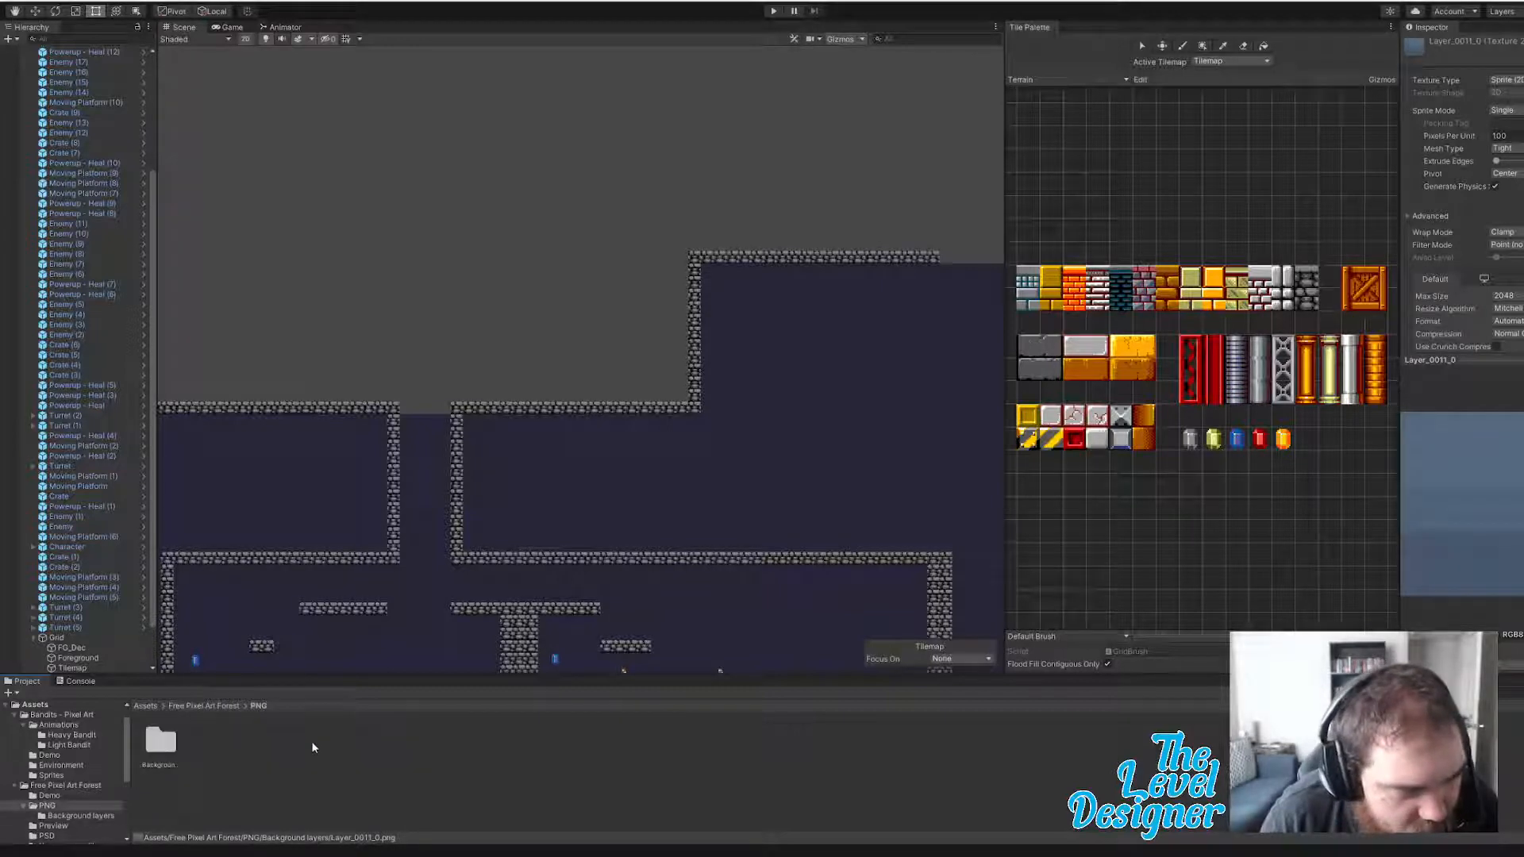
{"action": "left_click", "coordinate": [204, 705]}
{"action": "double_click", "coordinate": [255, 739]}
{"action": "left_click", "coordinate": [159, 750]}
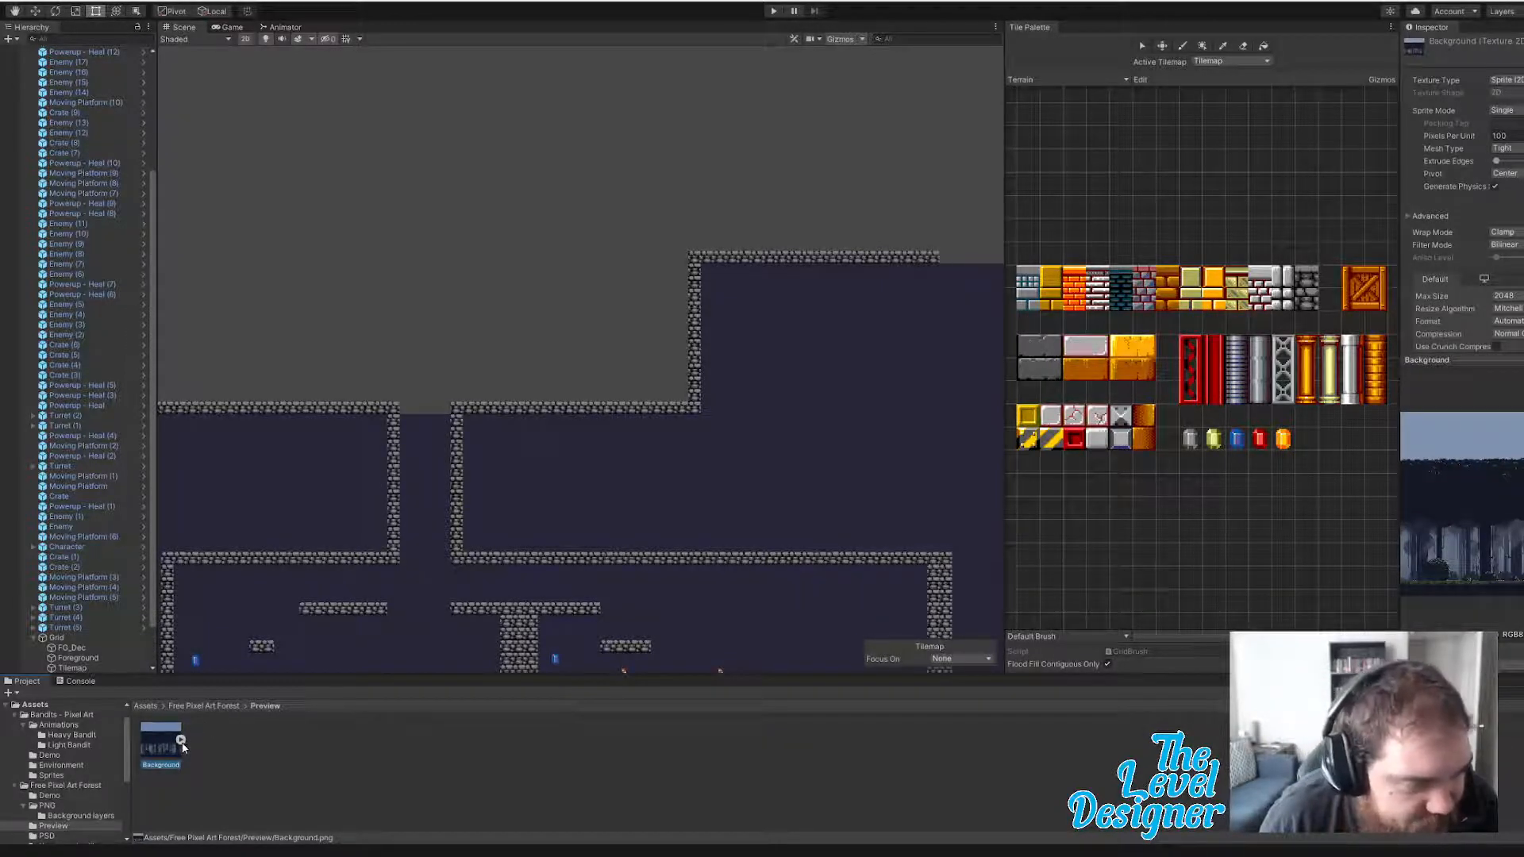
{"action": "left_click", "coordinate": [181, 741]}
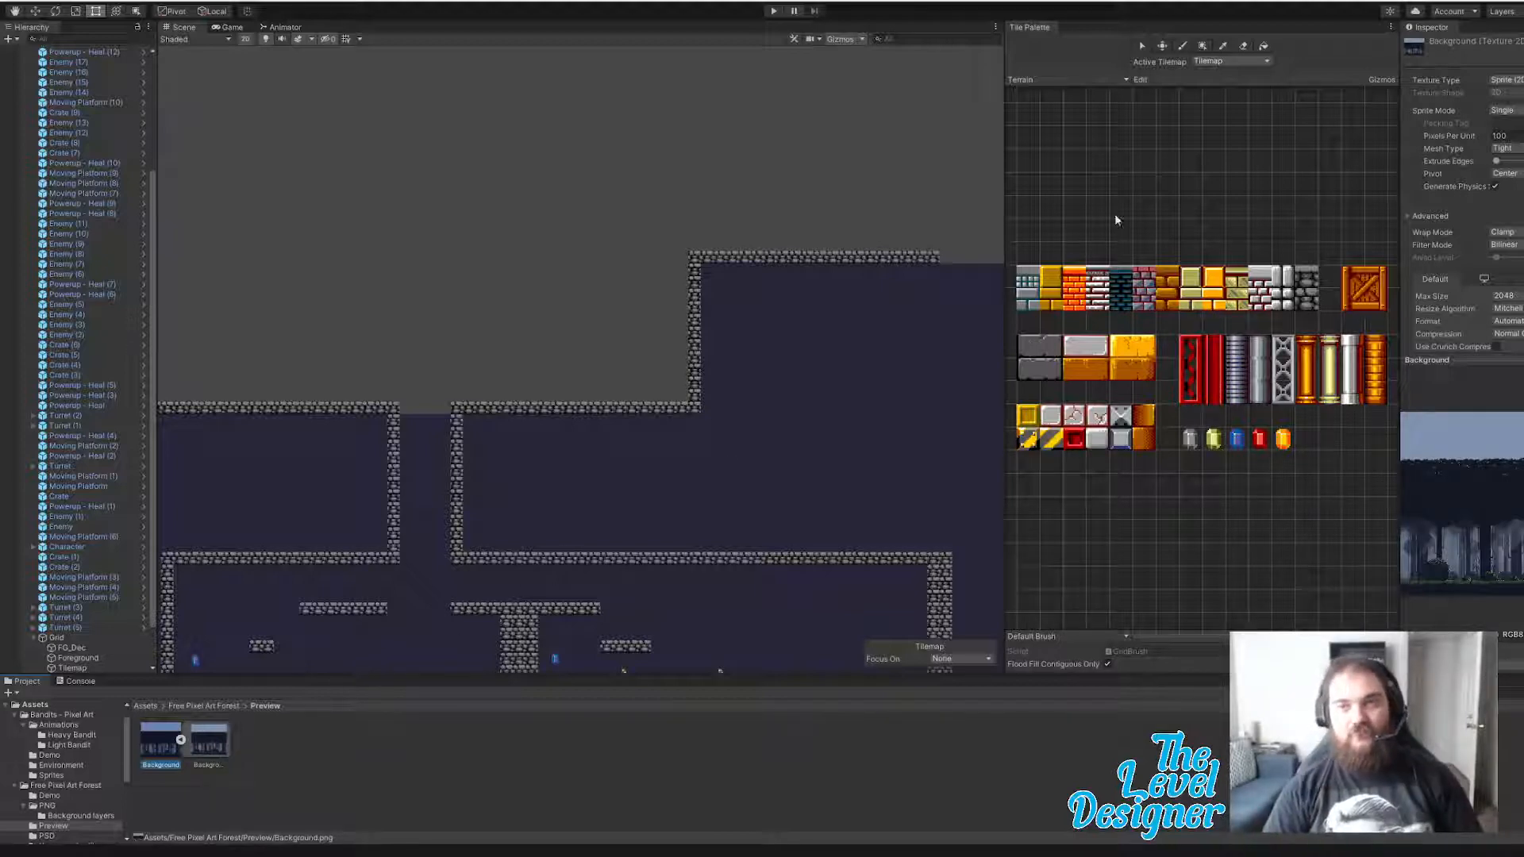
{"action": "left_click", "coordinate": [1505, 135]}
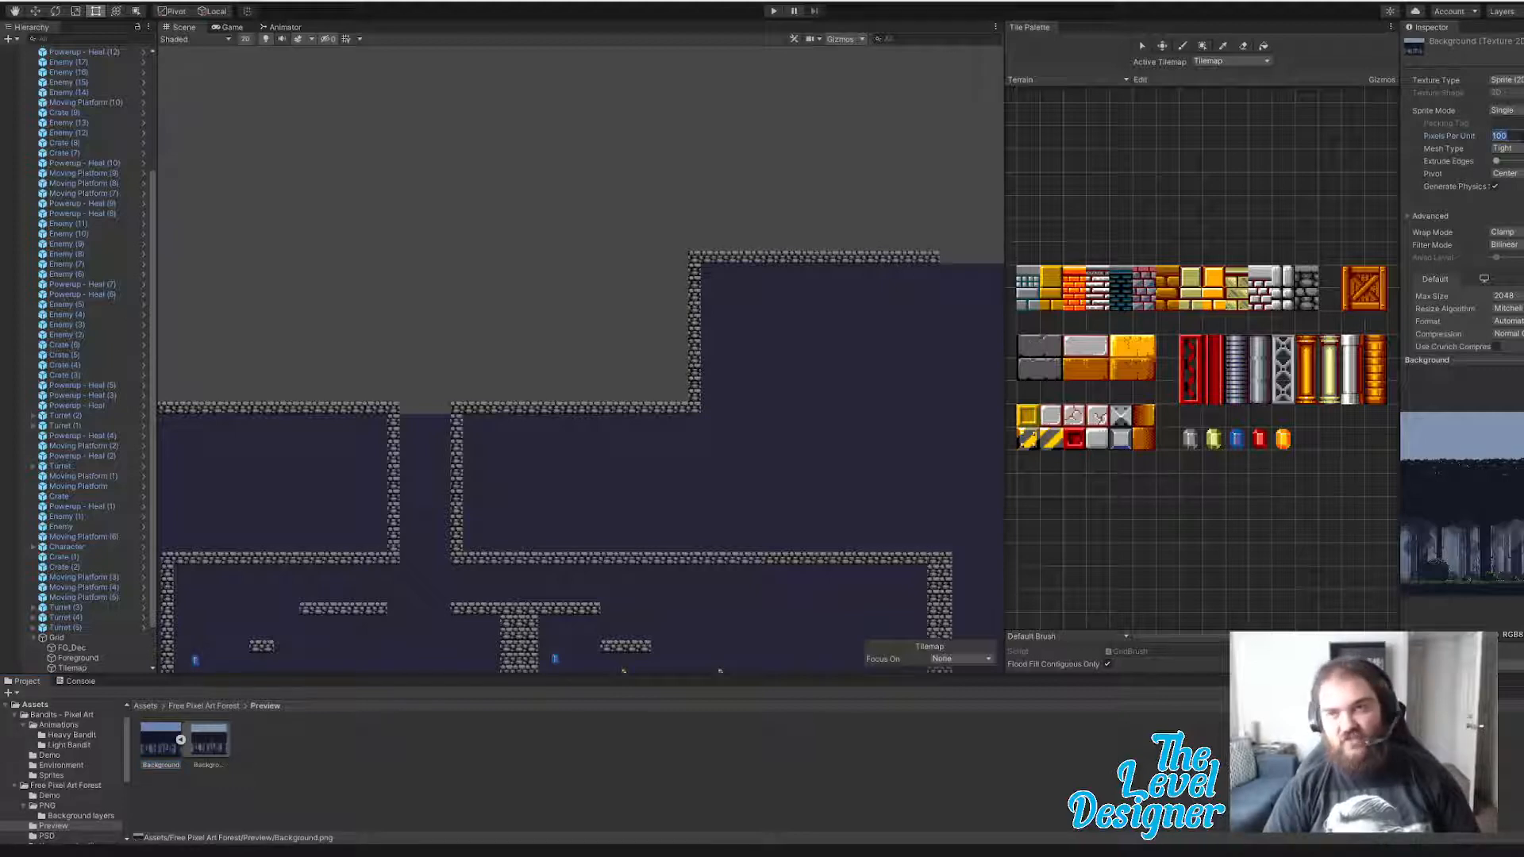
{"action": "left_click", "coordinate": [205, 705]}
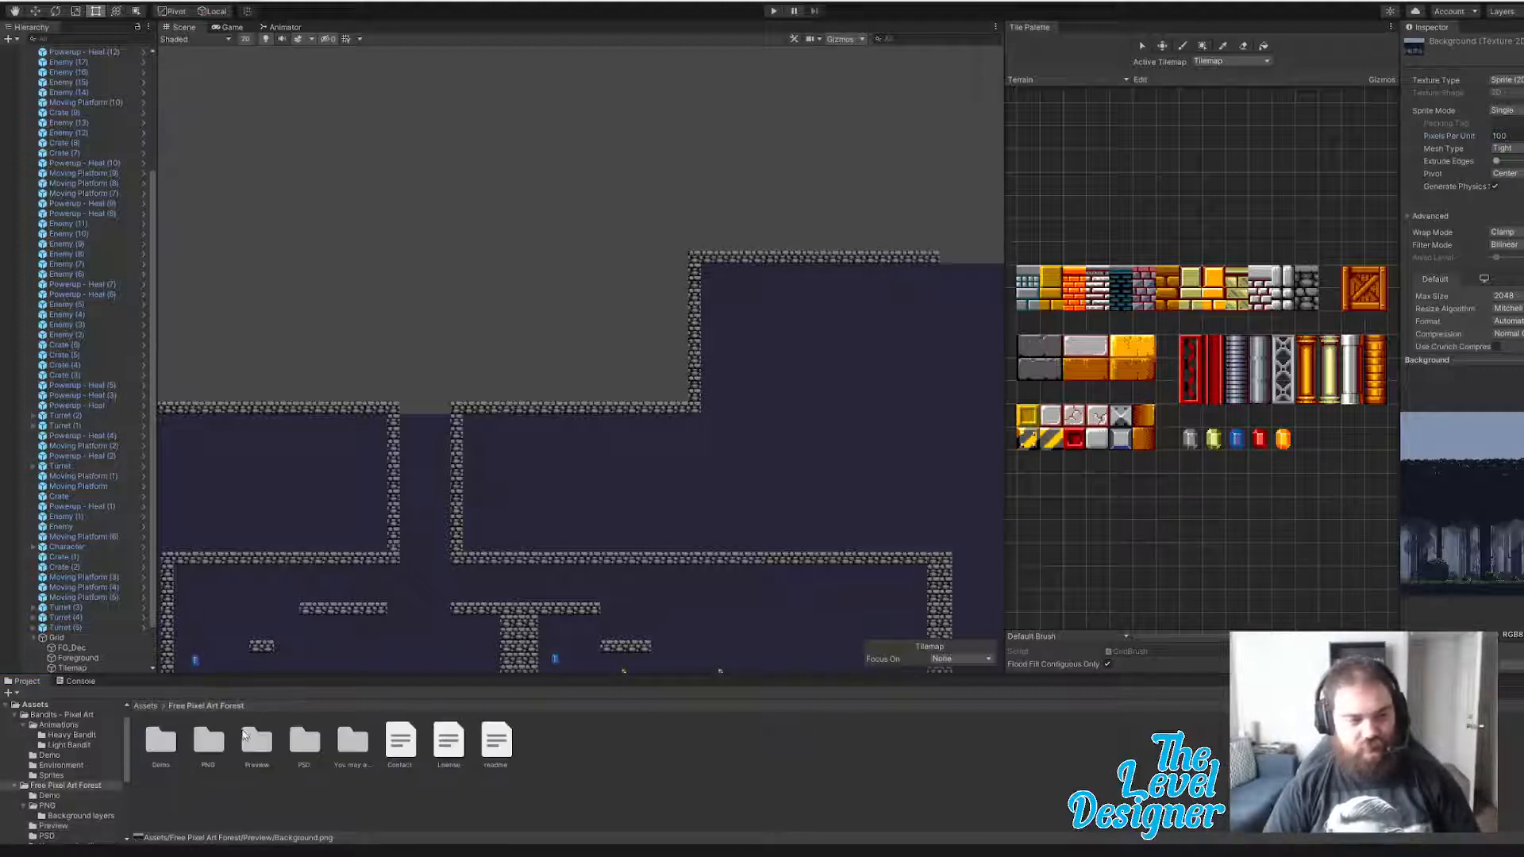
- Examine the import settings of bg-1 in the GothicVania Church Environment folder and return to the main Assets folder
{"action": "left_click", "coordinate": [146, 705]}
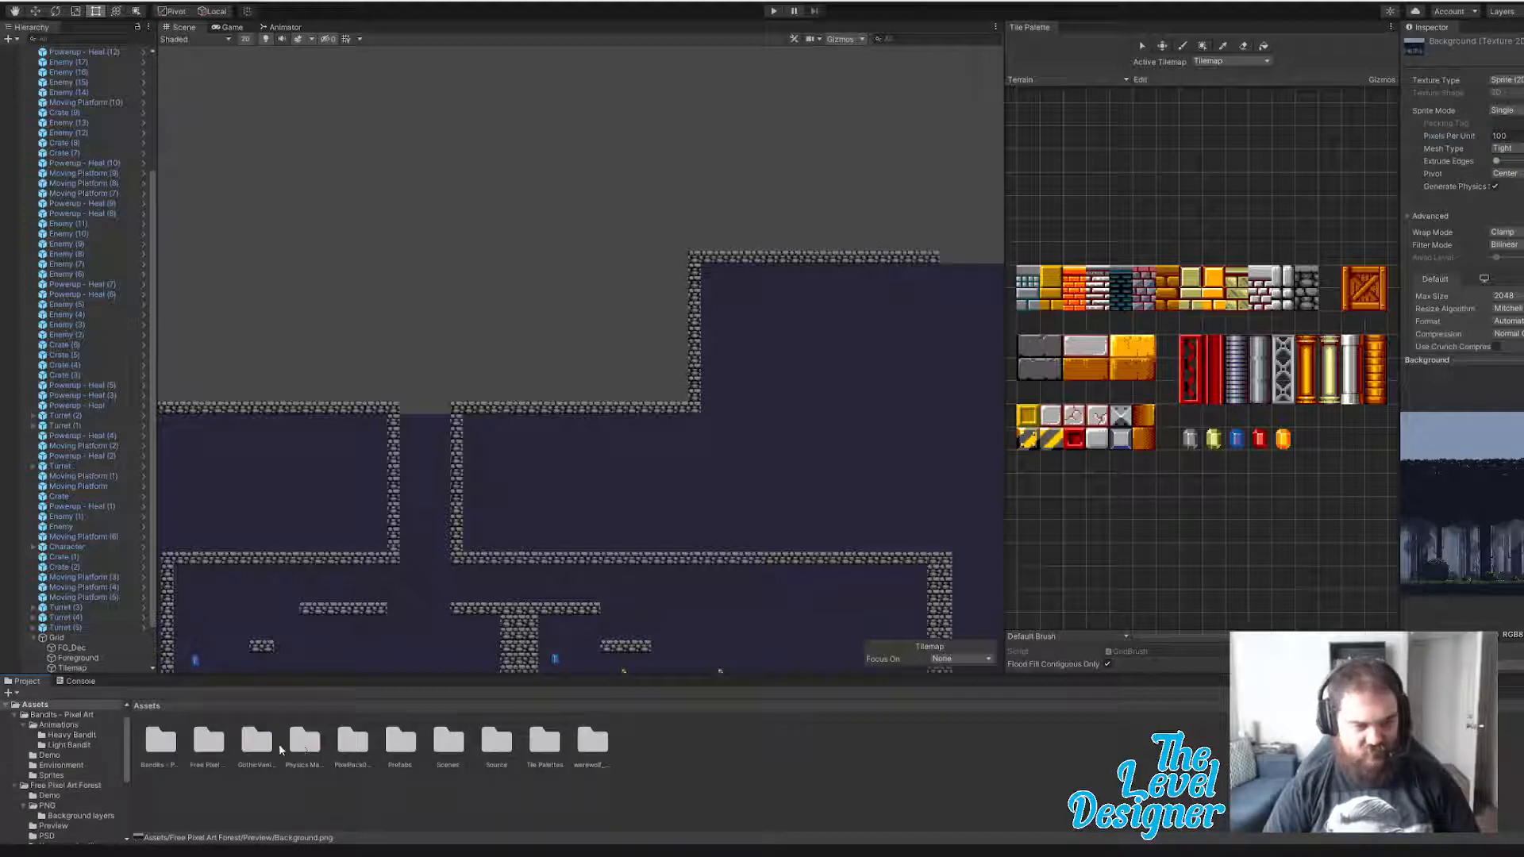
{"action": "double_click", "coordinate": [256, 742]}
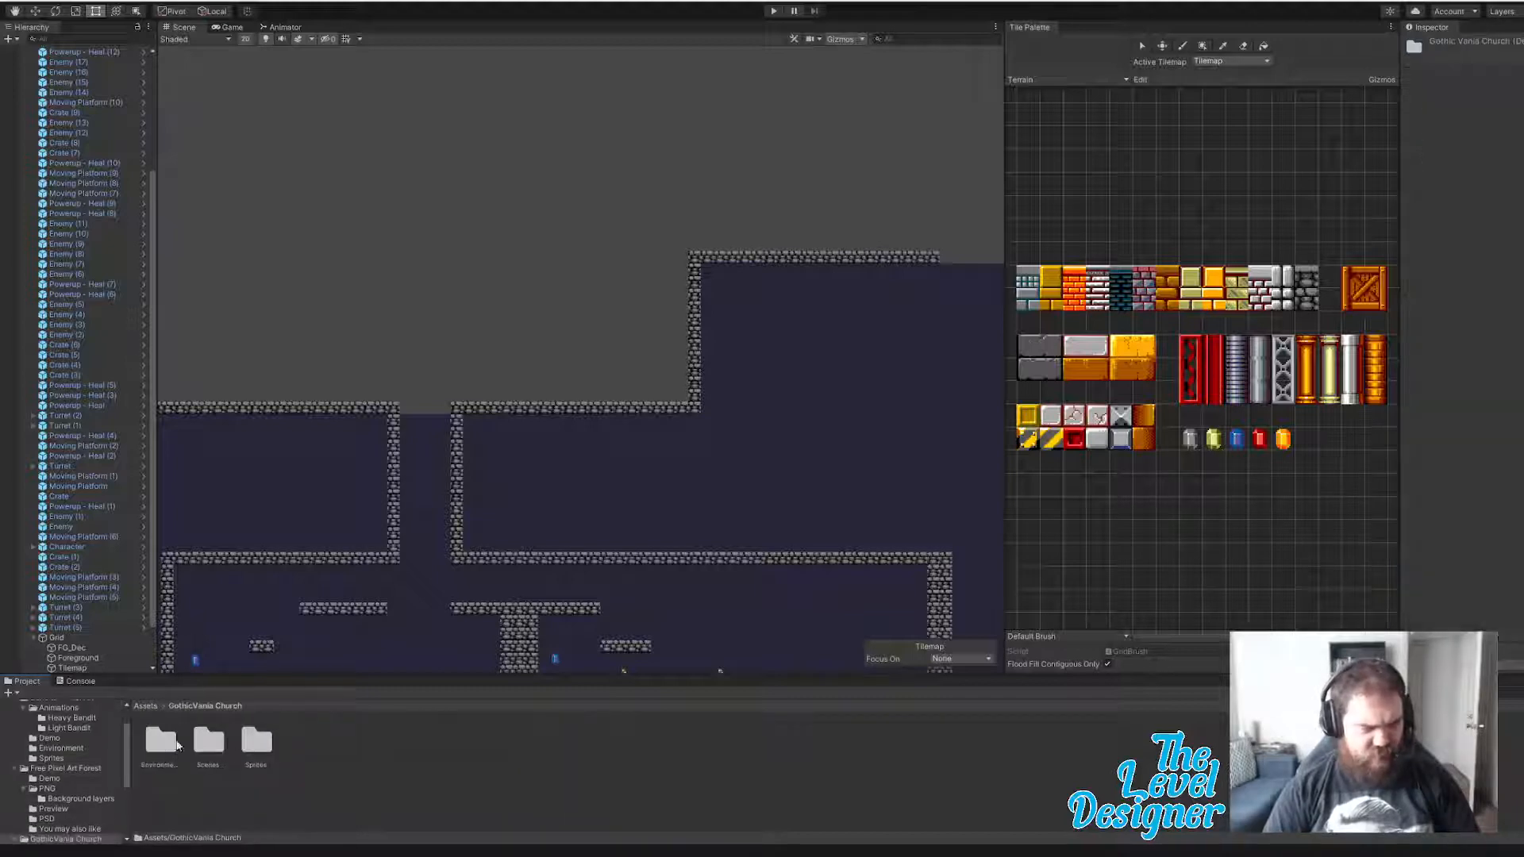
{"action": "double_click", "coordinate": [163, 742]}
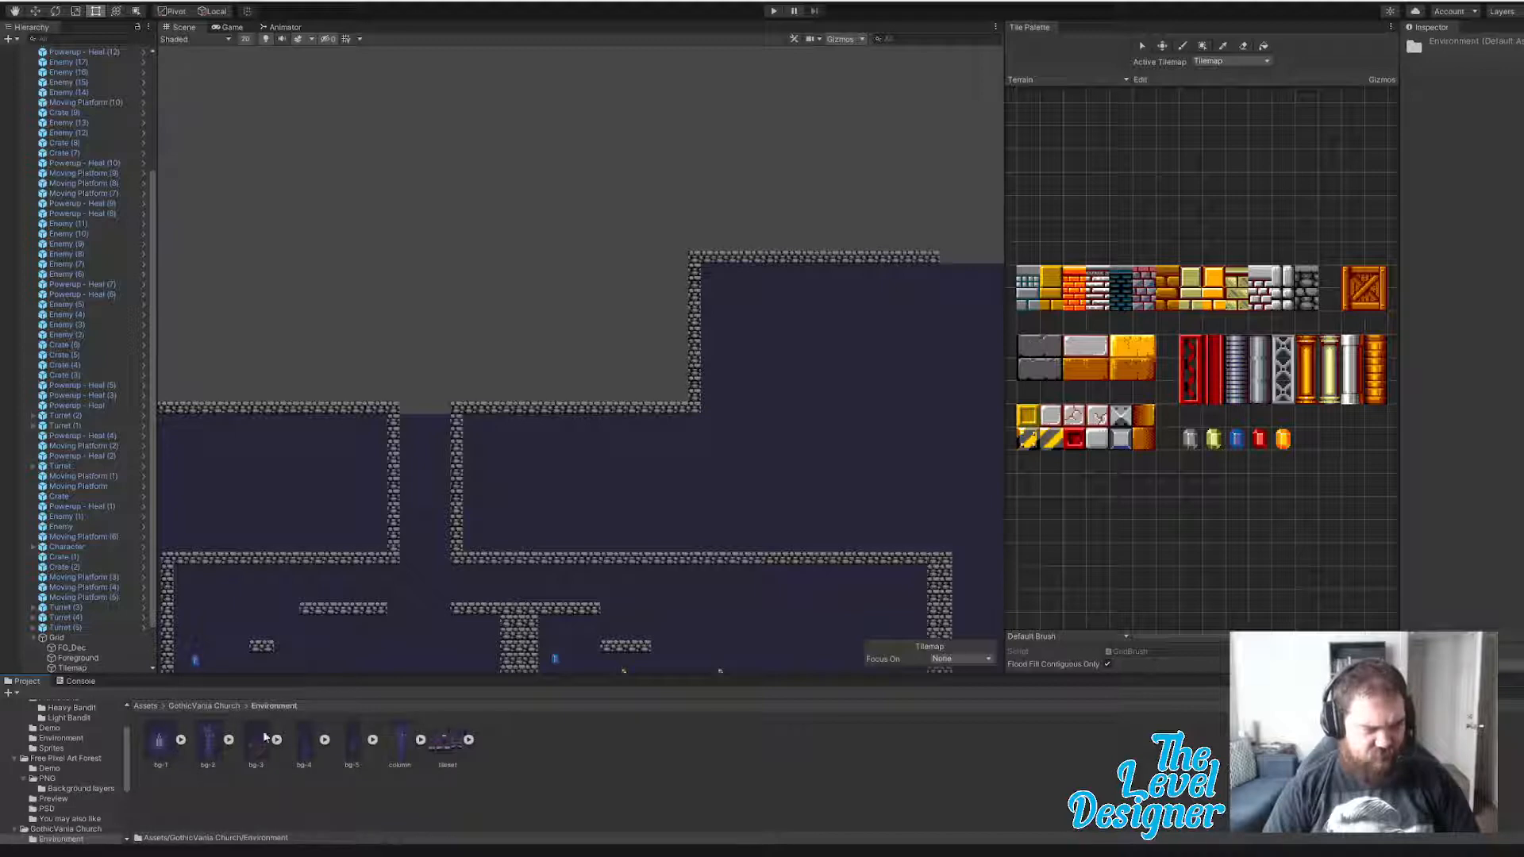
{"action": "left_click", "coordinate": [160, 747]}
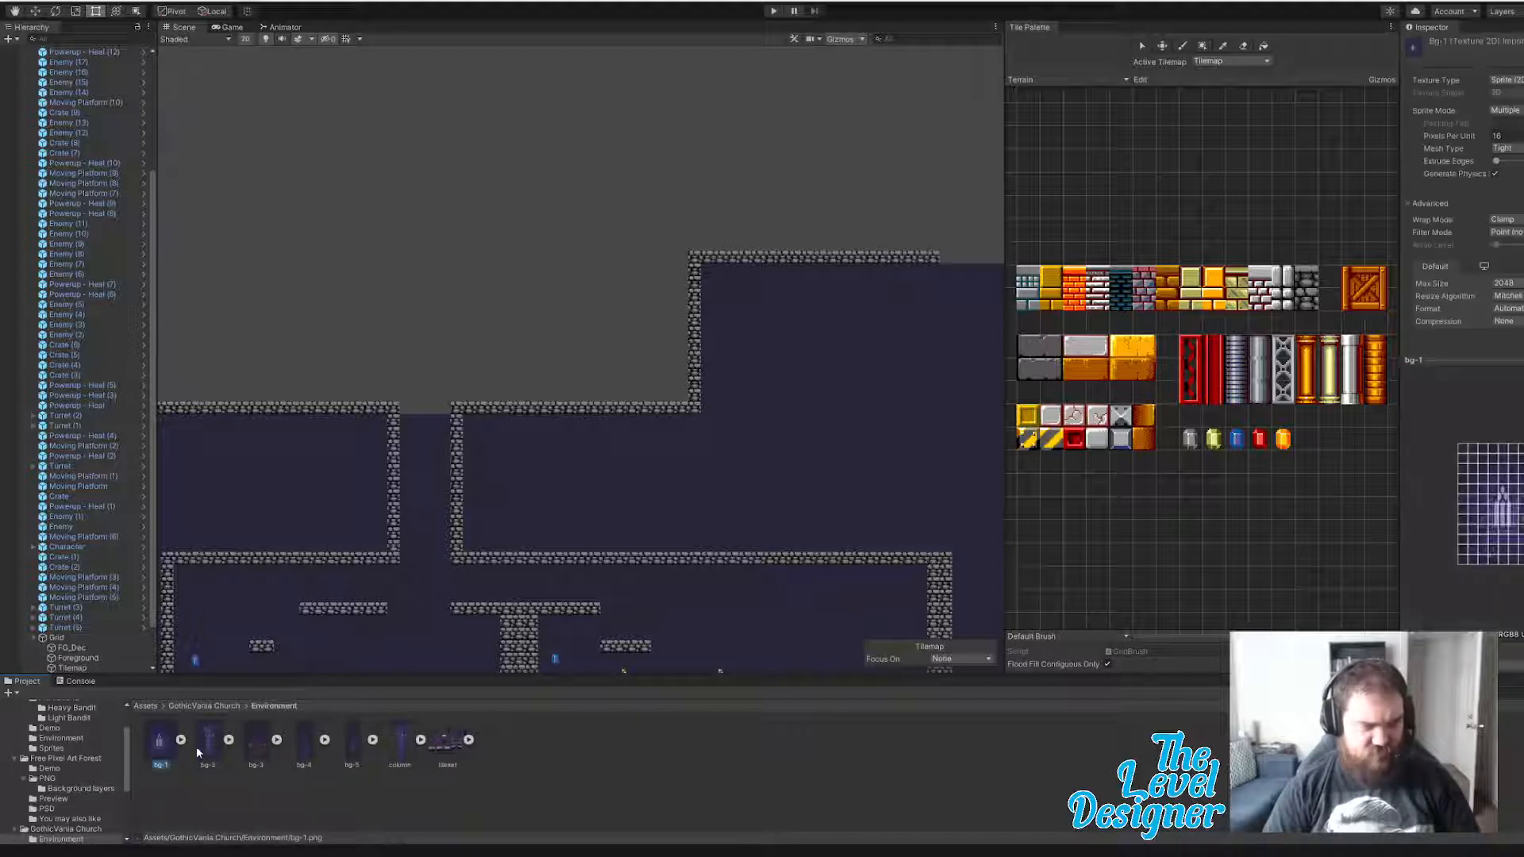
{"action": "left_click", "coordinate": [203, 707]}
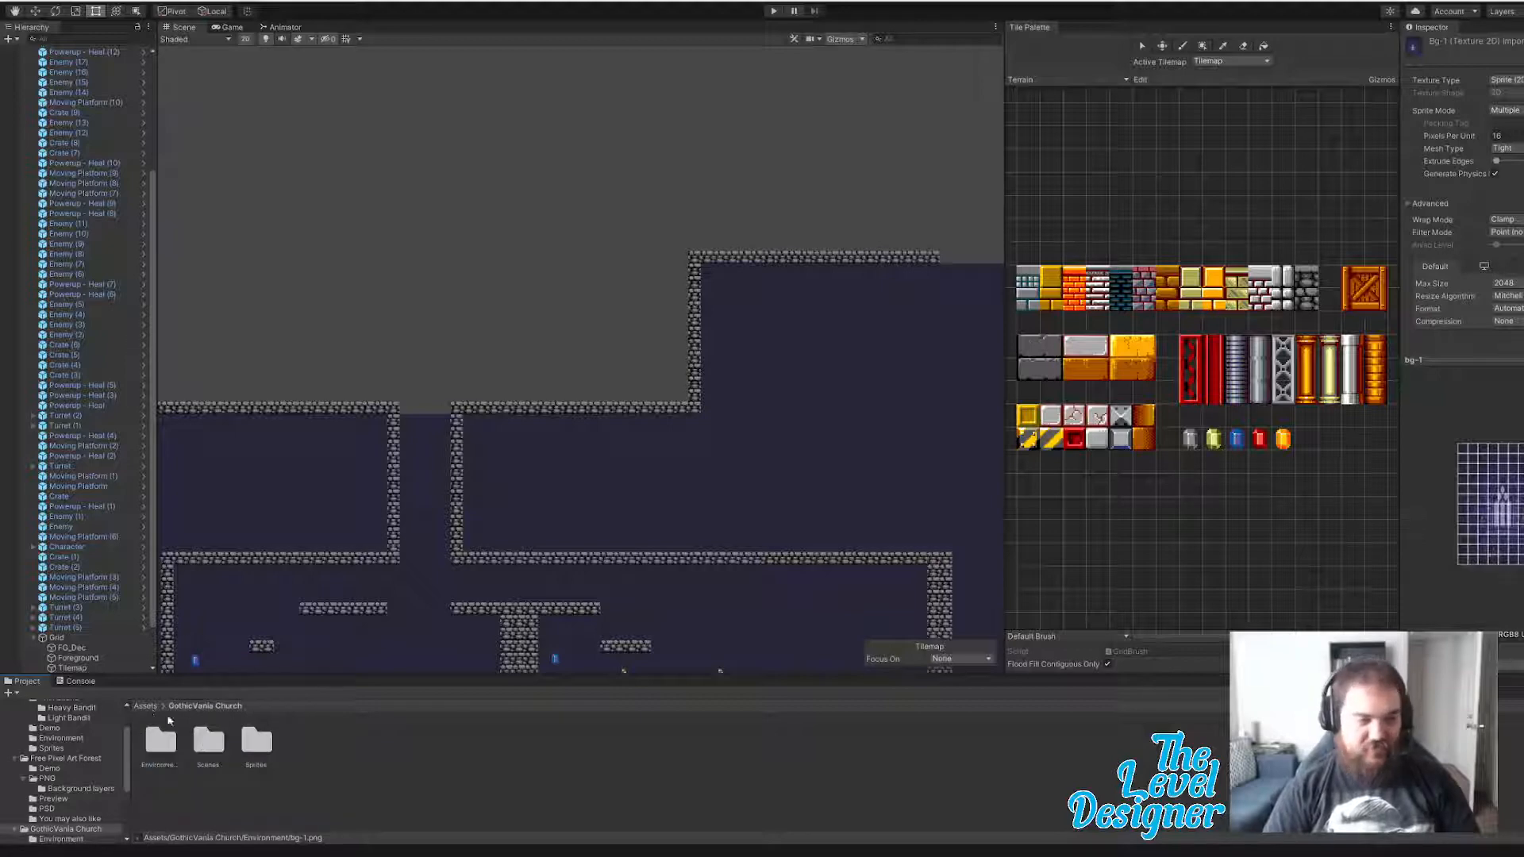
{"action": "left_click", "coordinate": [150, 708]}
{"action": "left_click", "coordinate": [260, 733]}
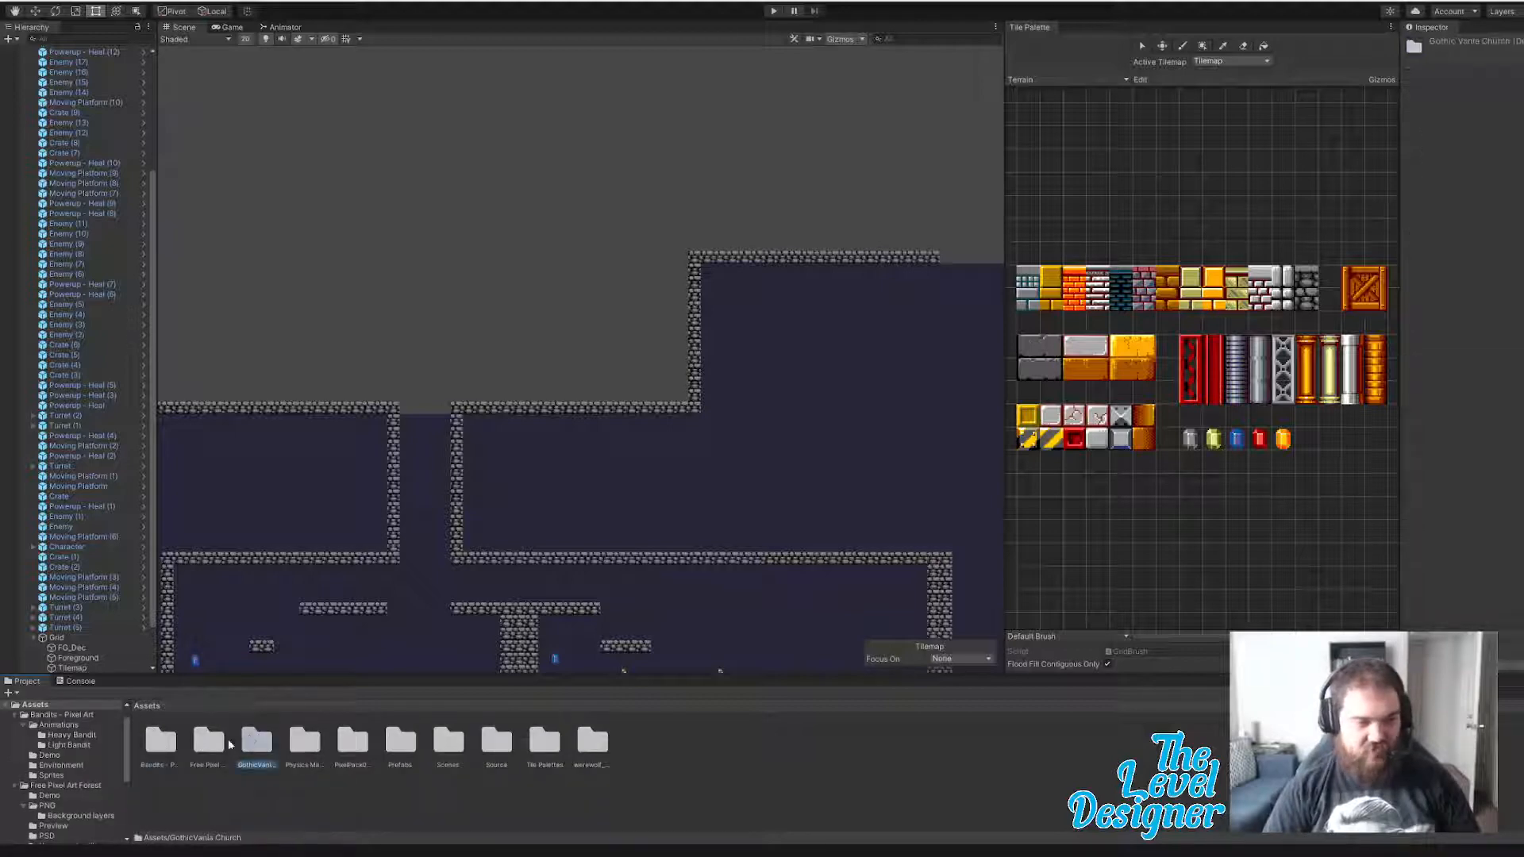
- Look into the PNG Background layers folder of Free Pixel Art Forest and return to the pack's main folder
{"action": "double_click", "coordinate": [218, 740]}
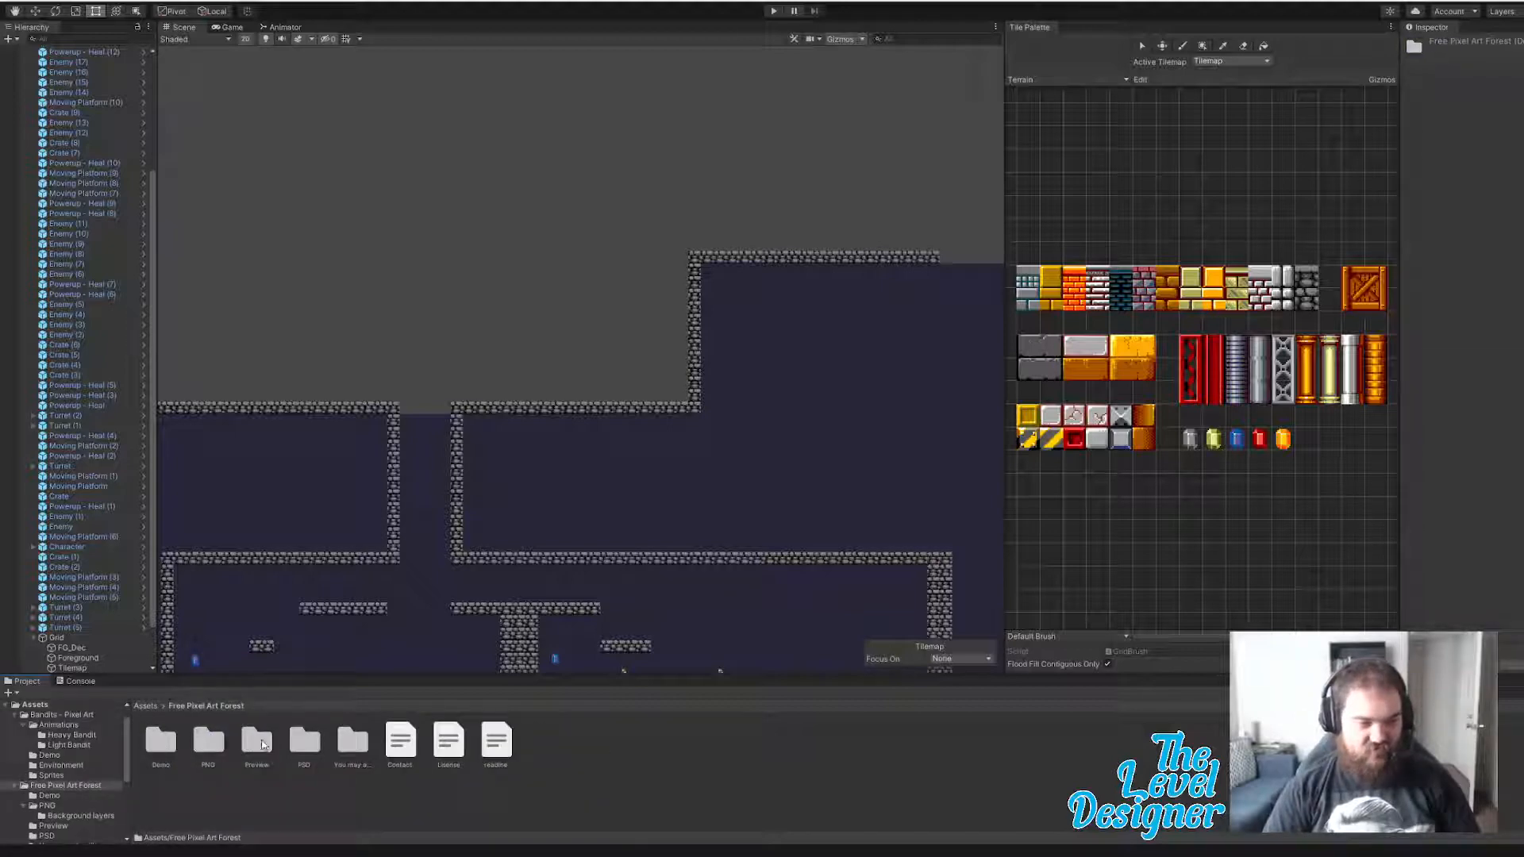
{"action": "double_click", "coordinate": [210, 741]}
{"action": "double_click", "coordinate": [155, 735]}
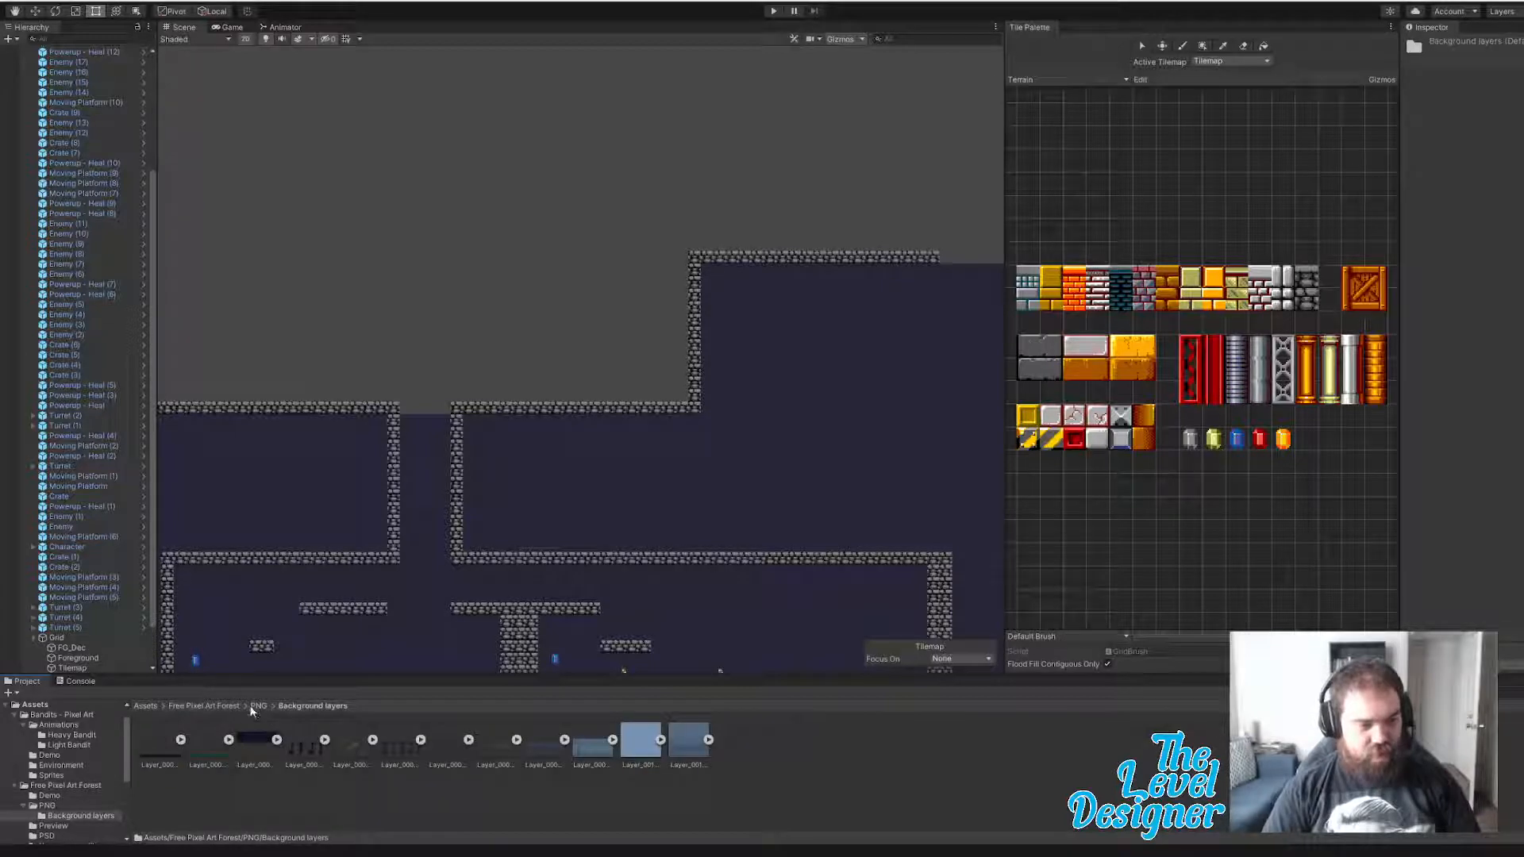
{"action": "left_click", "coordinate": [258, 705]}
{"action": "left_click", "coordinate": [214, 706]}
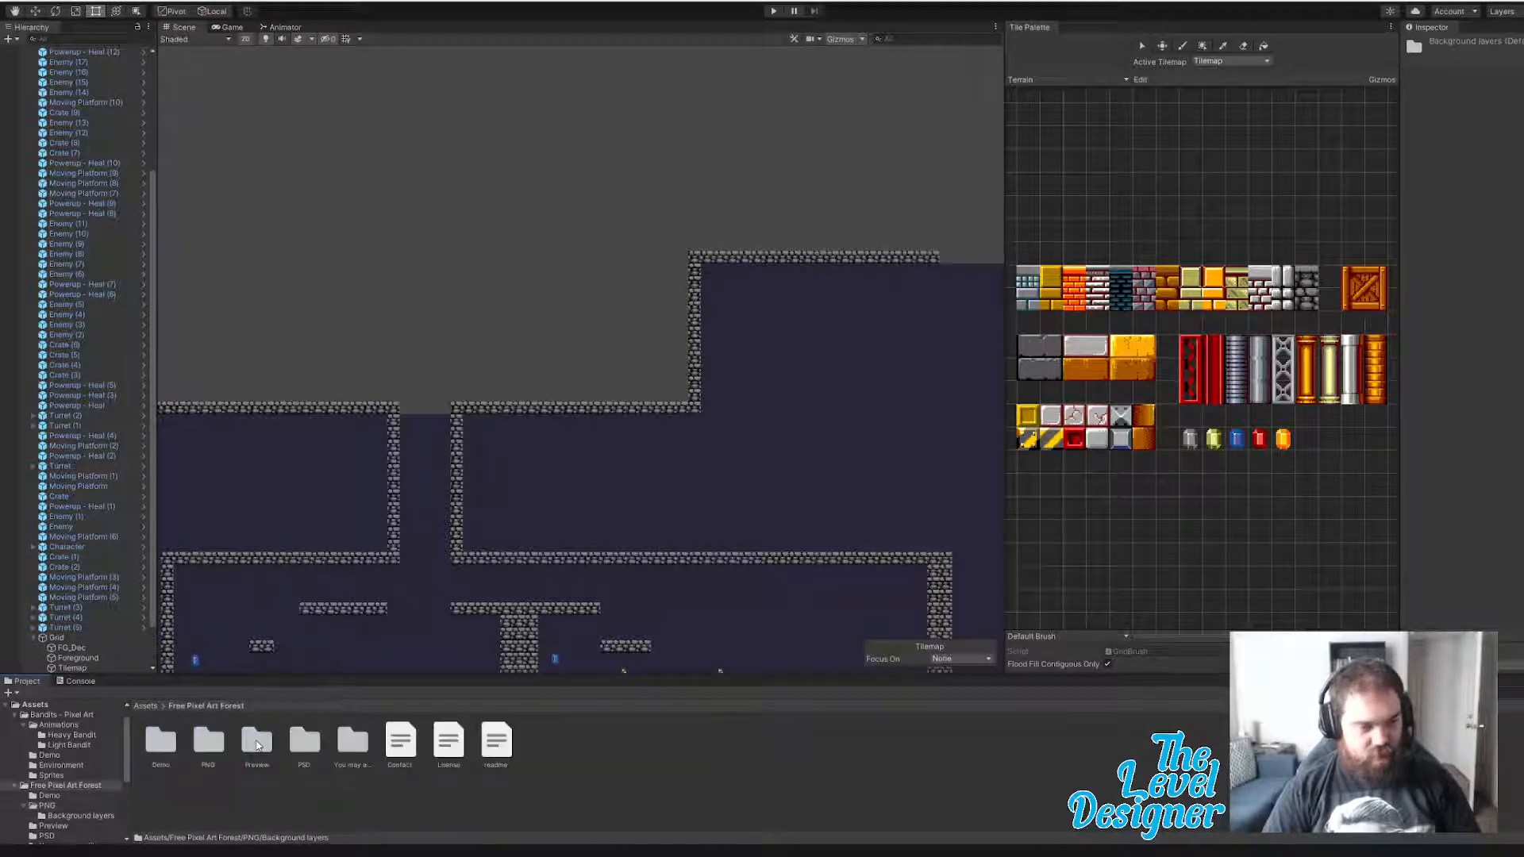
- Set the Preview folder's Background image to 16 Pixels Per Unit and Sprite Mode Multiple
{"action": "double_click", "coordinate": [256, 744]}
{"action": "left_click", "coordinate": [162, 743]}
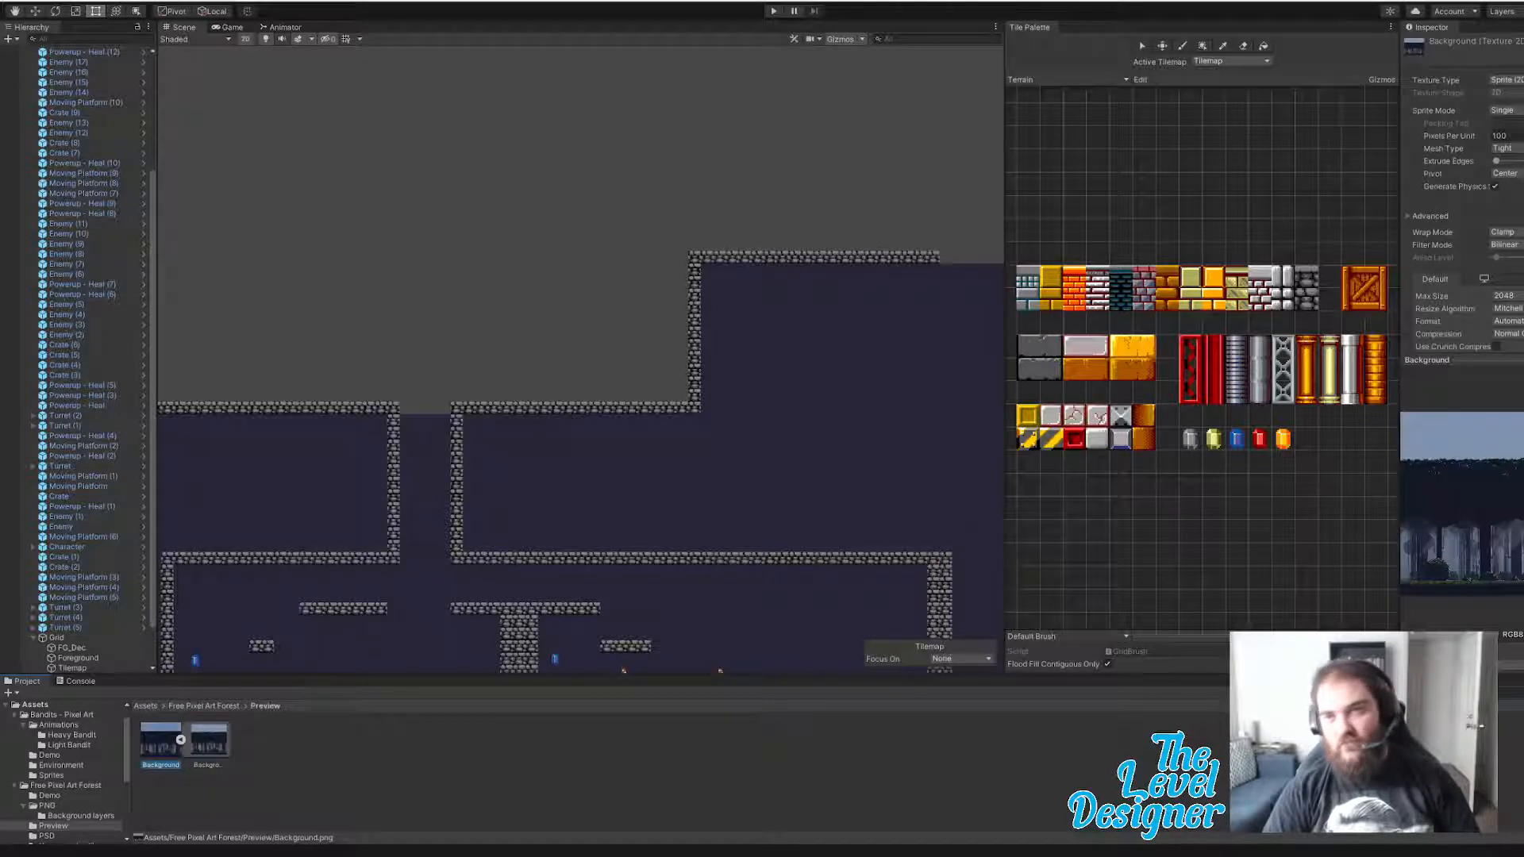
{"action": "left_click", "coordinate": [1500, 136]}
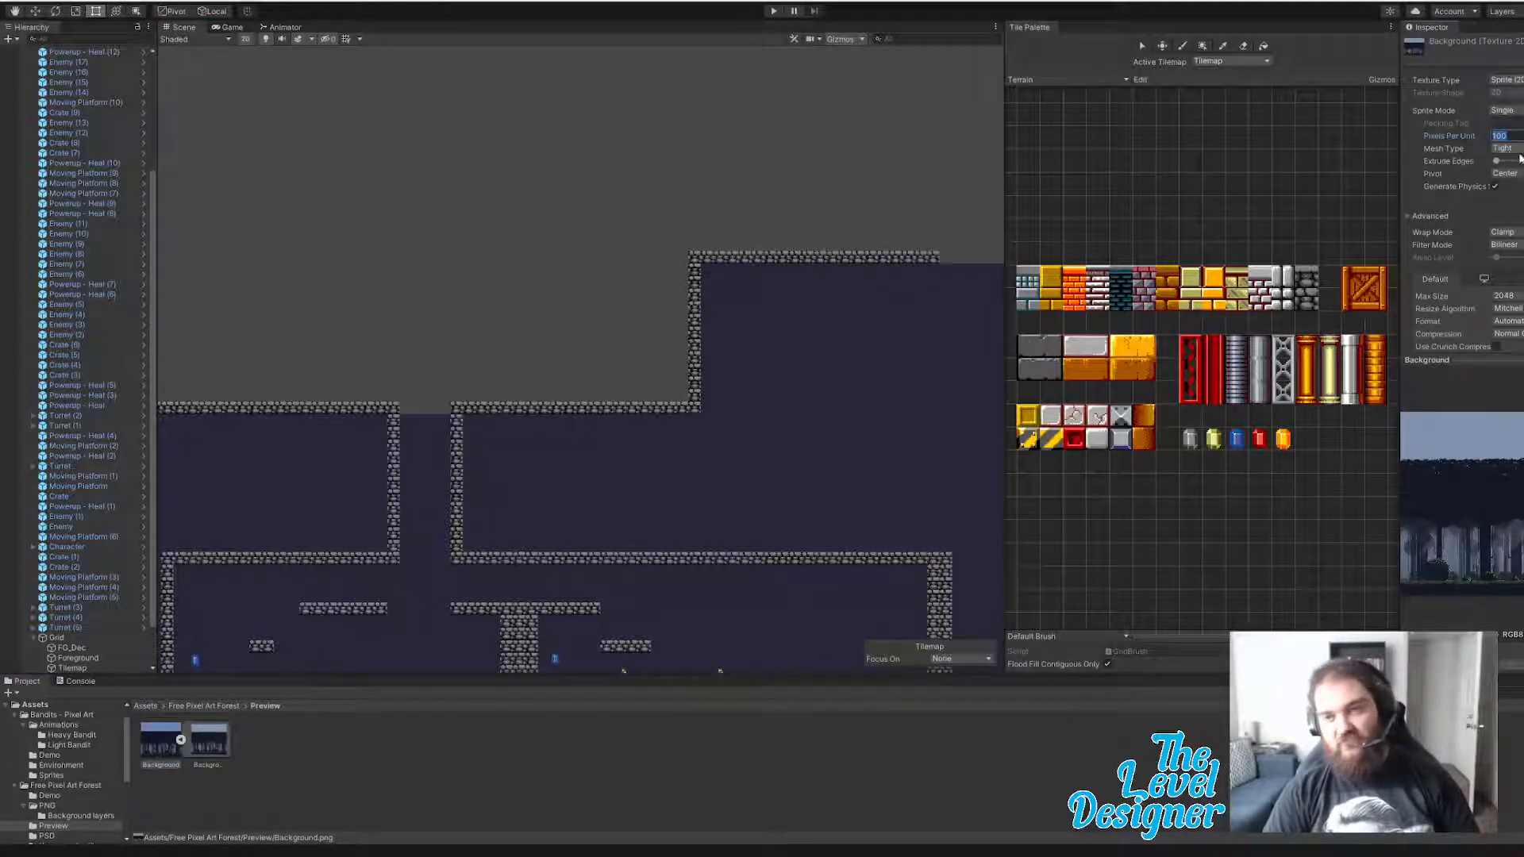
{"action": "type", "text": "24"}
{"action": "key", "text": "BackSpace"}
{"action": "key", "text": "BackSpace"}
{"action": "type", "text": "16"}
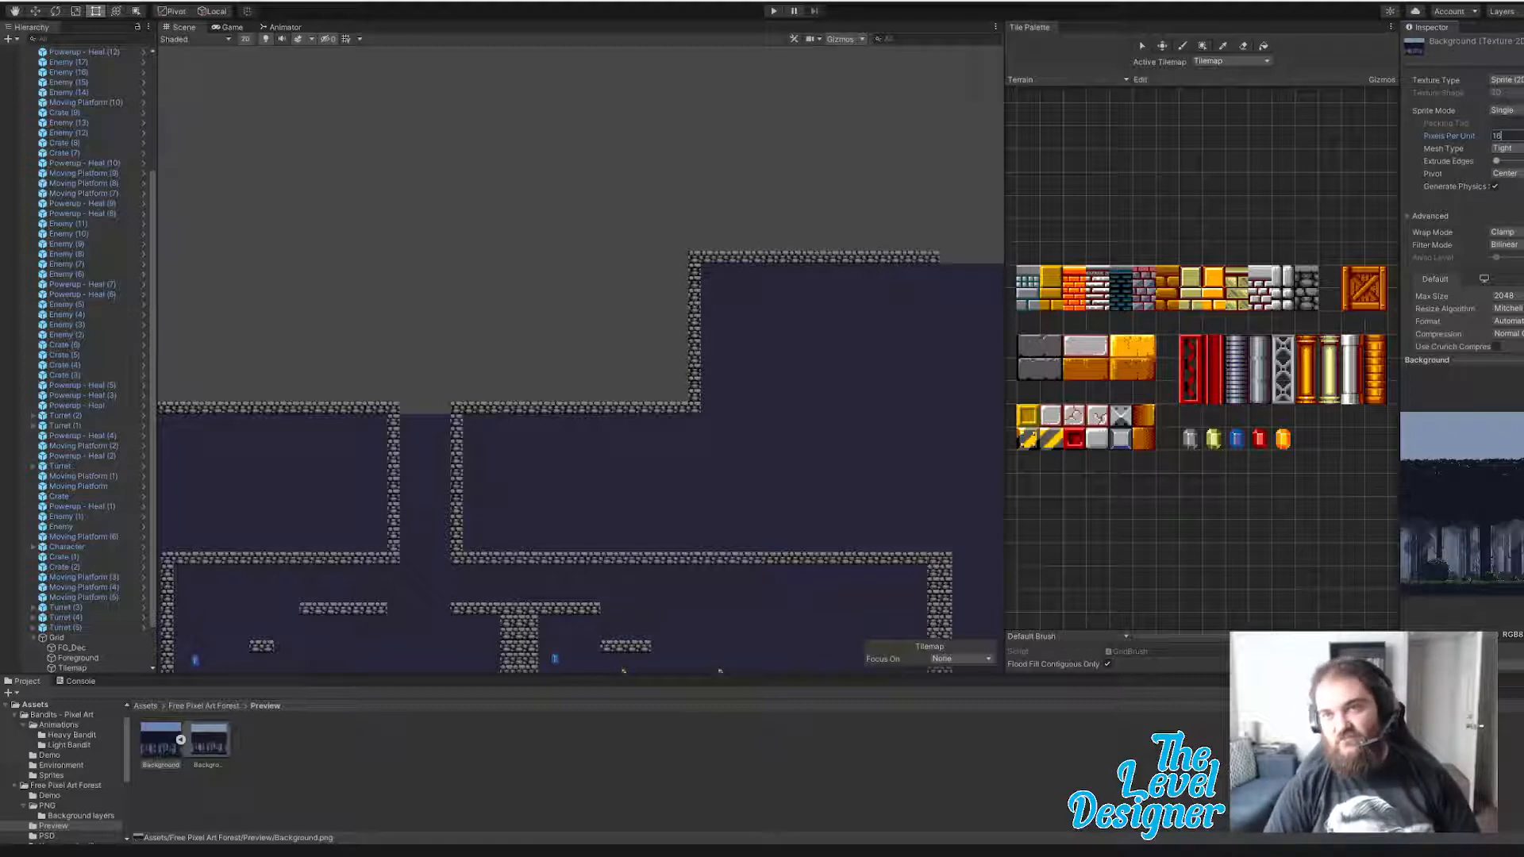
{"action": "left_click", "coordinate": [1505, 111]}
{"action": "left_click", "coordinate": [1505, 137]}
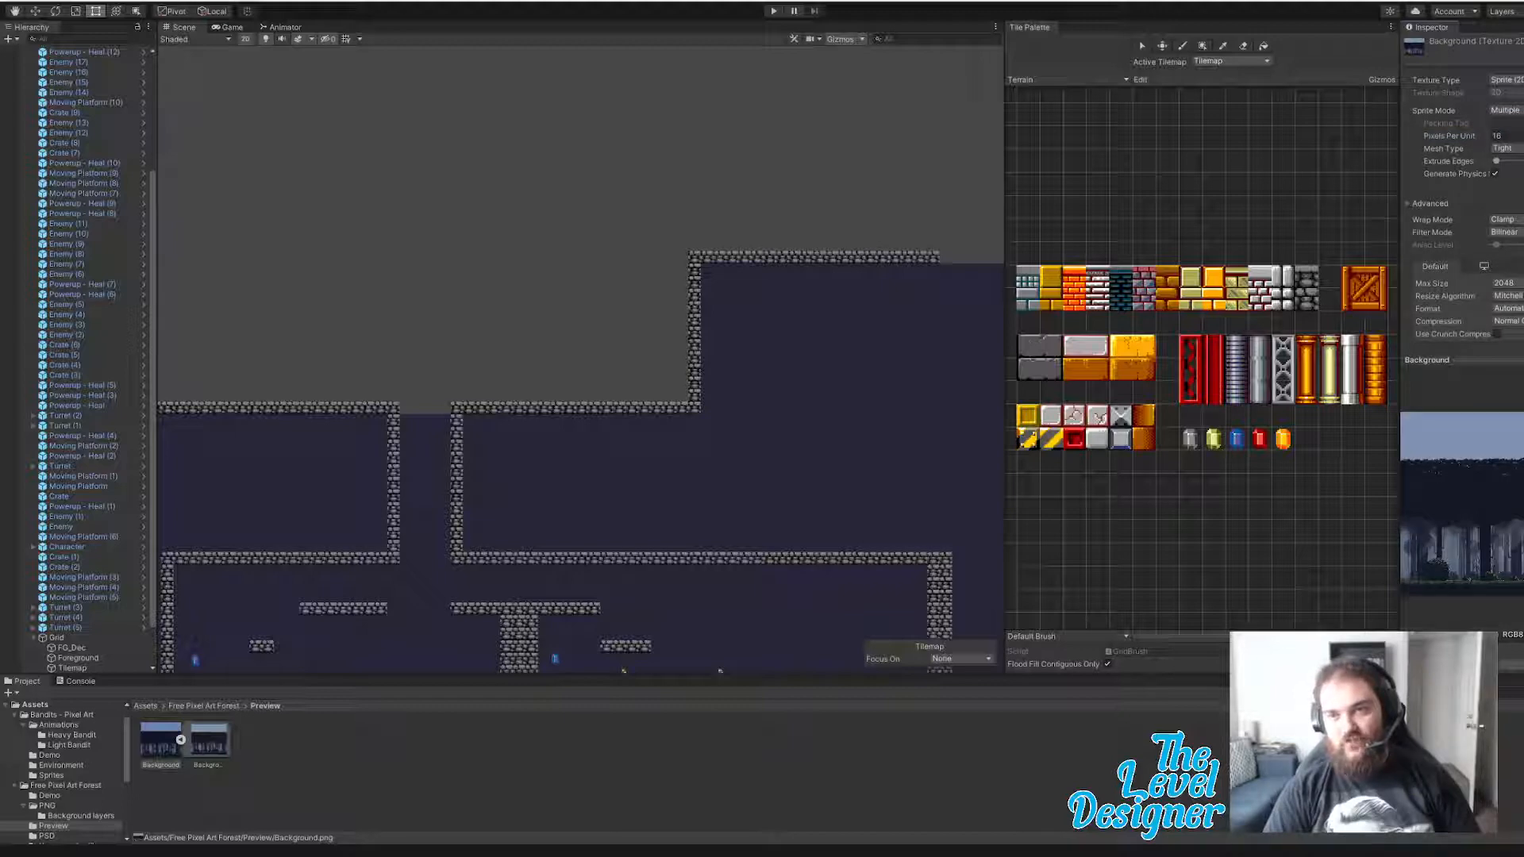
- Set the Background image's Compression to None and its Filter Mode to Point (no filter)
{"action": "left_click", "coordinate": [1505, 320]}
{"action": "left_click", "coordinate": [1505, 334]}
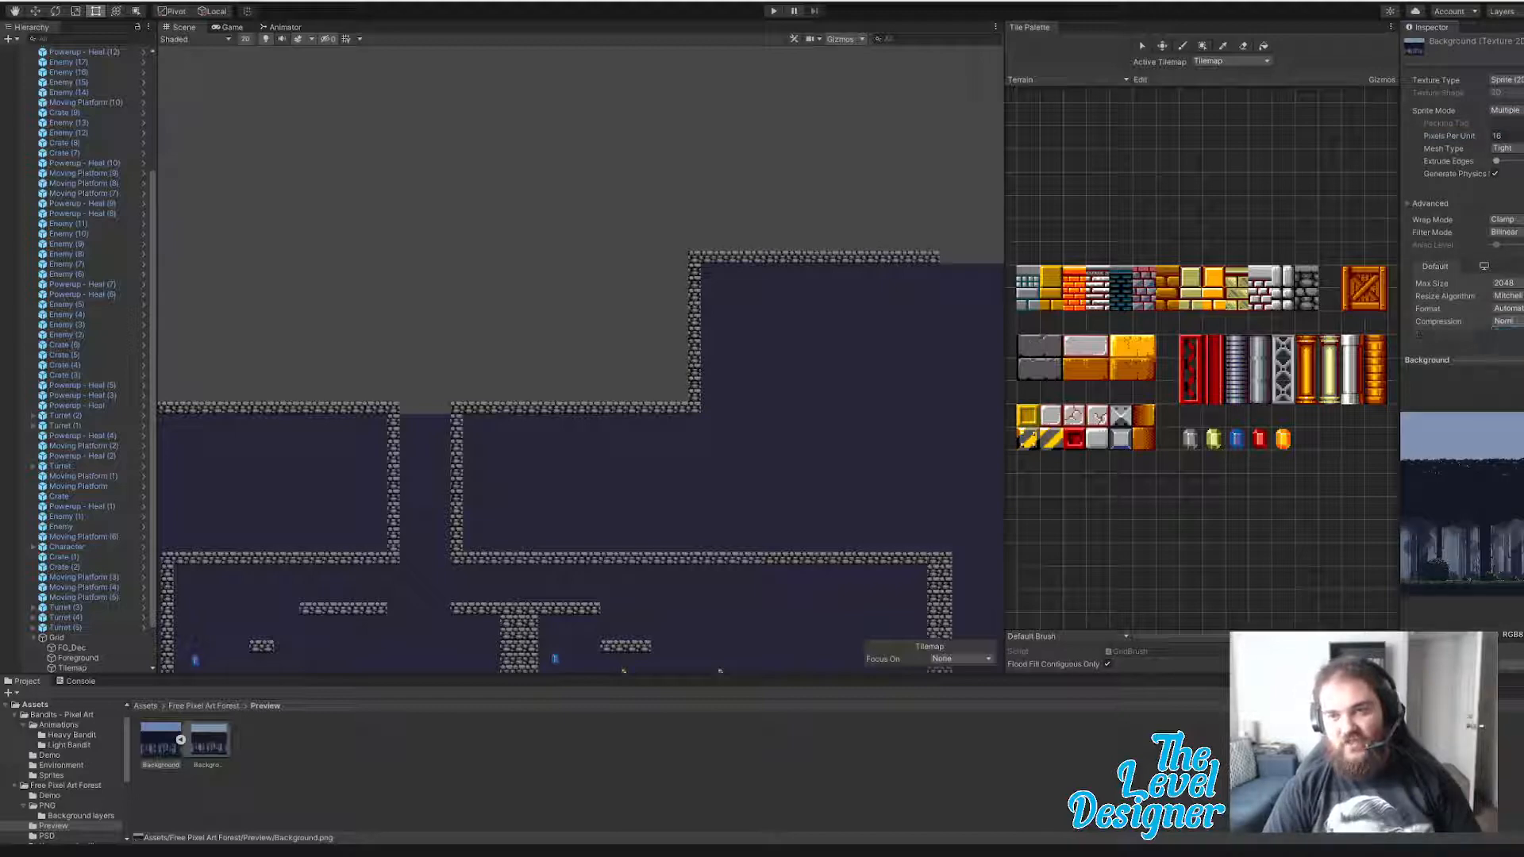
{"action": "left_click", "coordinate": [1505, 232]}
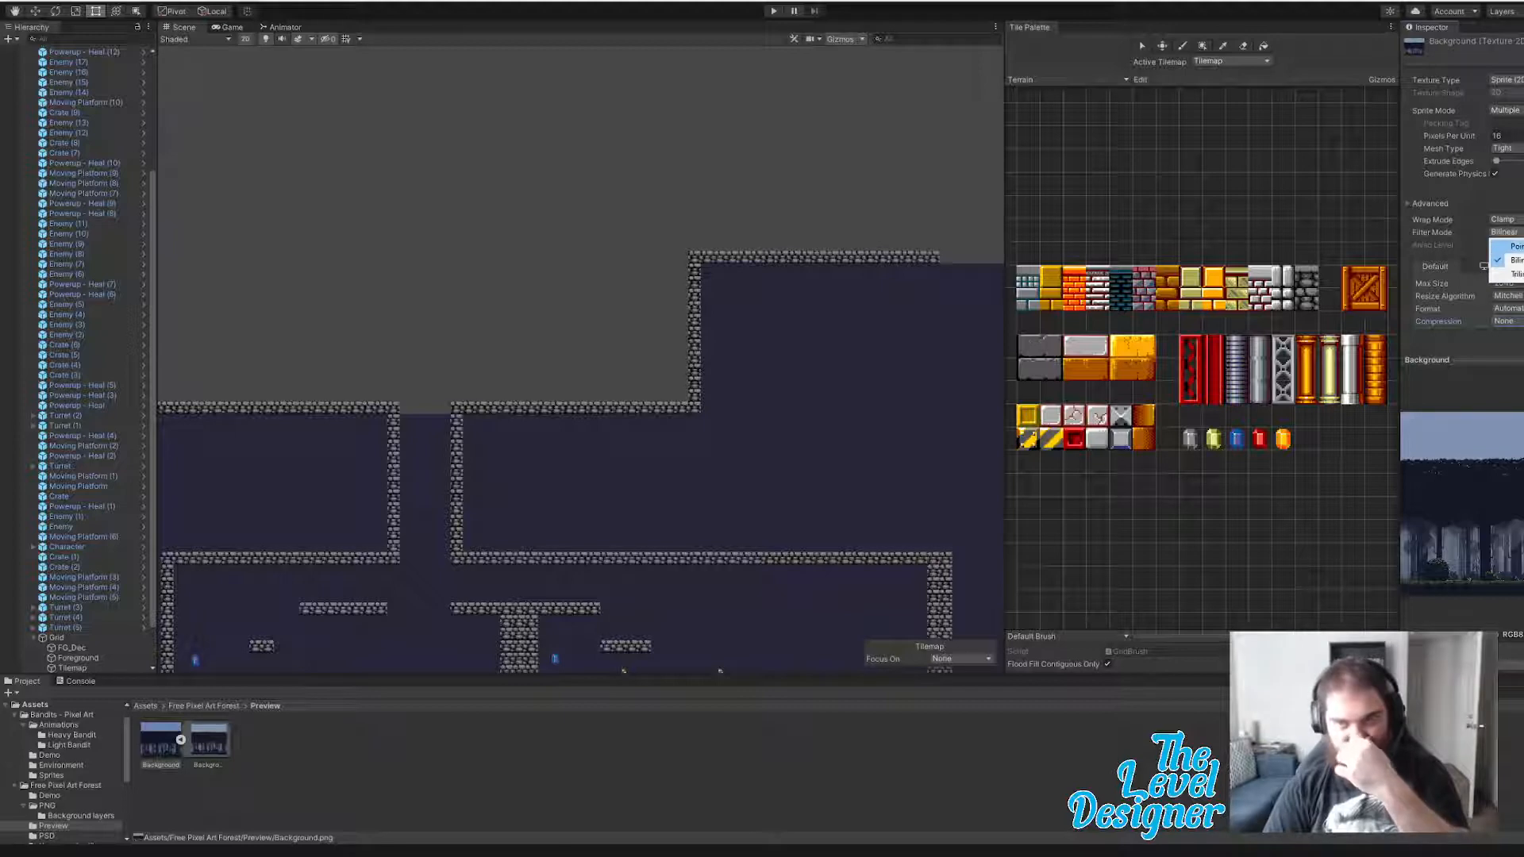
{"action": "left_click", "coordinate": [1513, 247]}
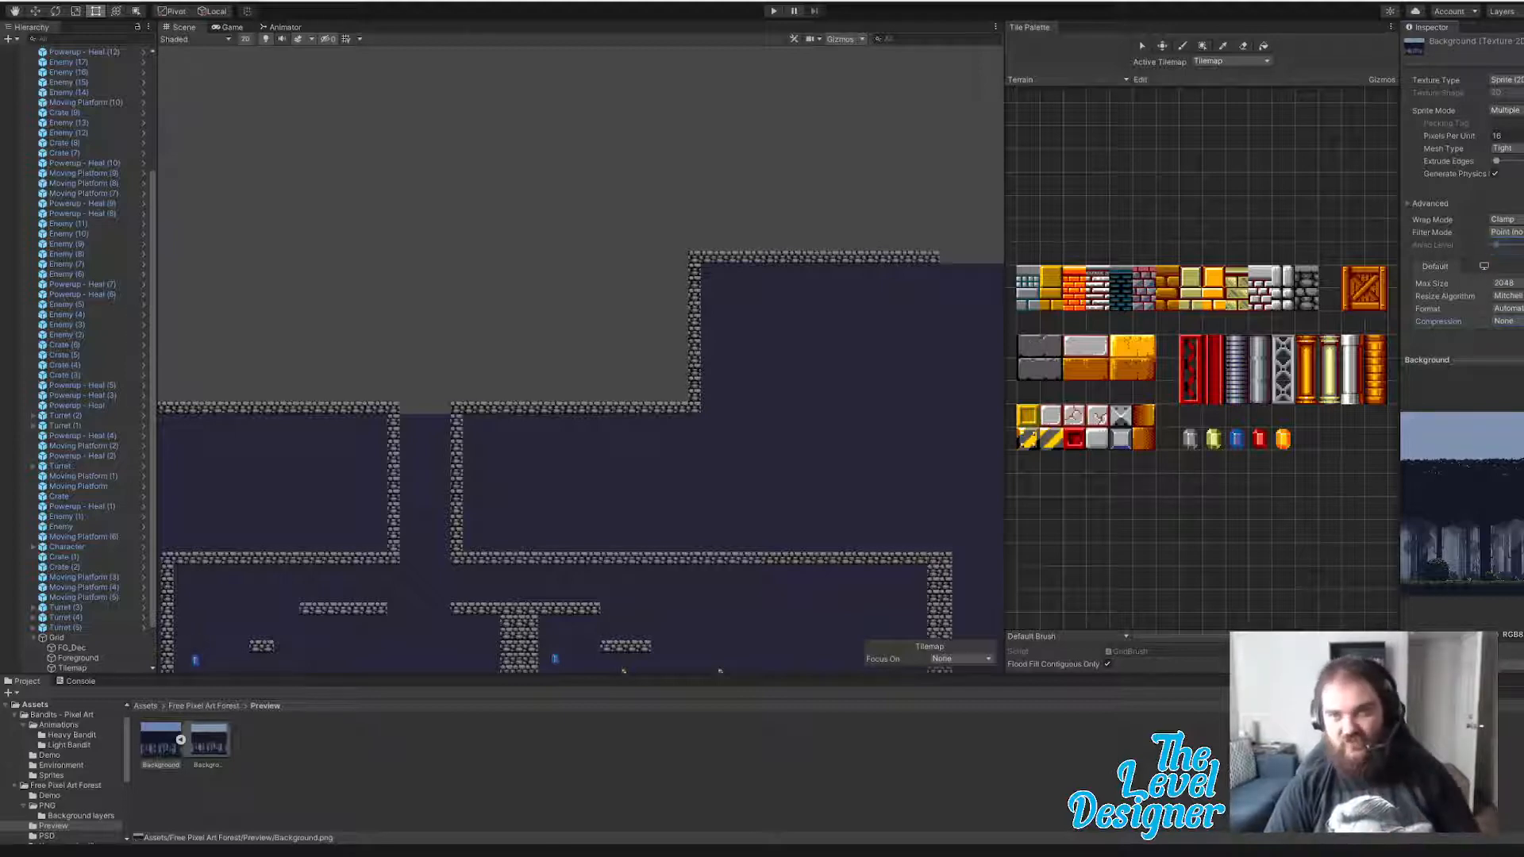
- Slice the Background image in the Sprite Editor with Grid By Cell Size at 16 by 16 pixels
{"action": "scroll", "coordinate": [1460, 198], "scroll_direction": "down", "scroll_amount": 1}
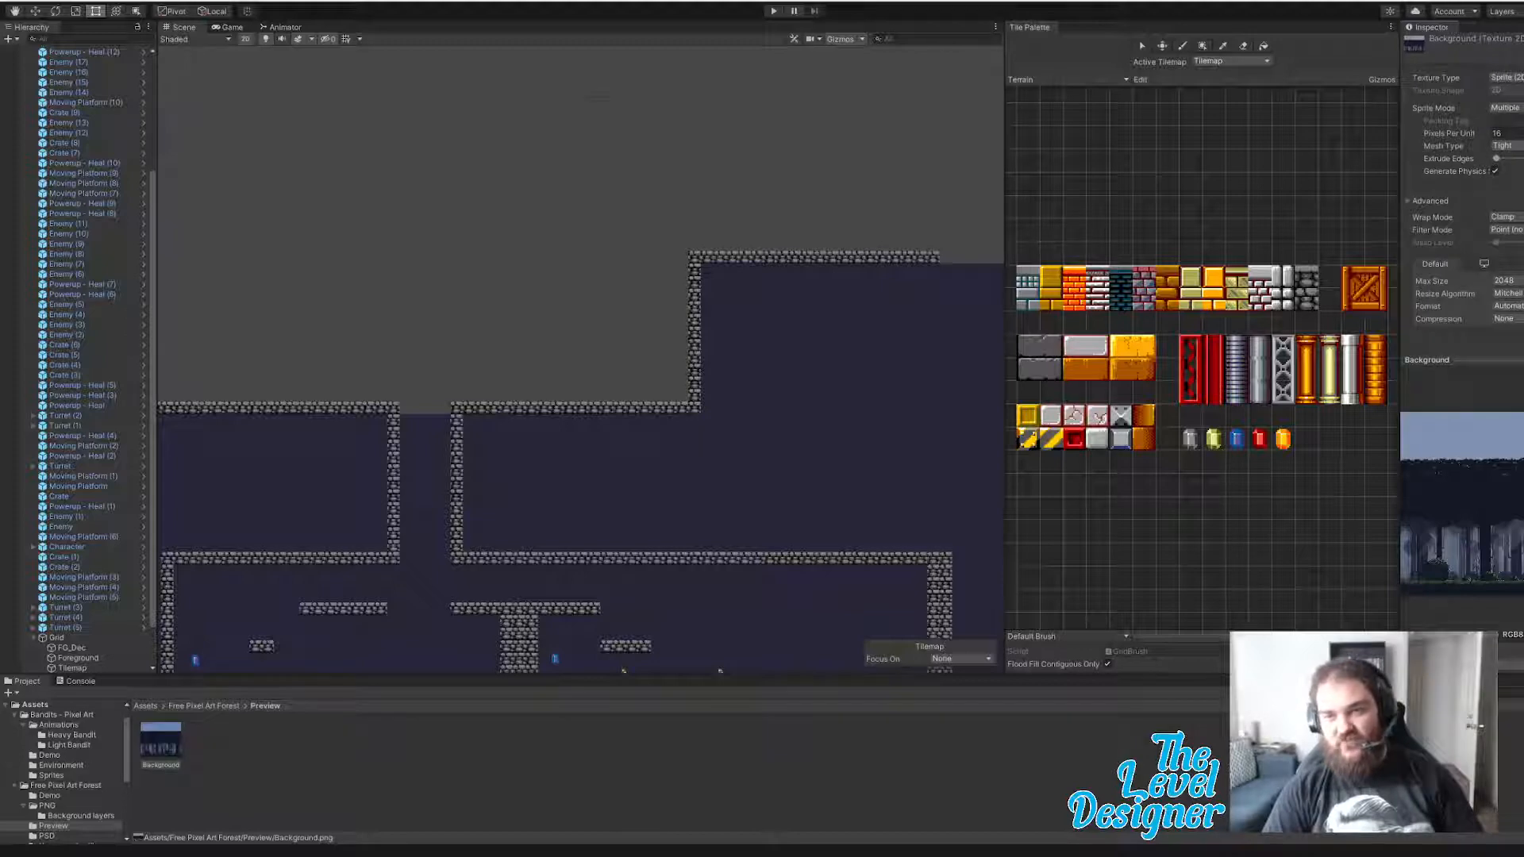
{"action": "left_click", "coordinate": [657, 117]}
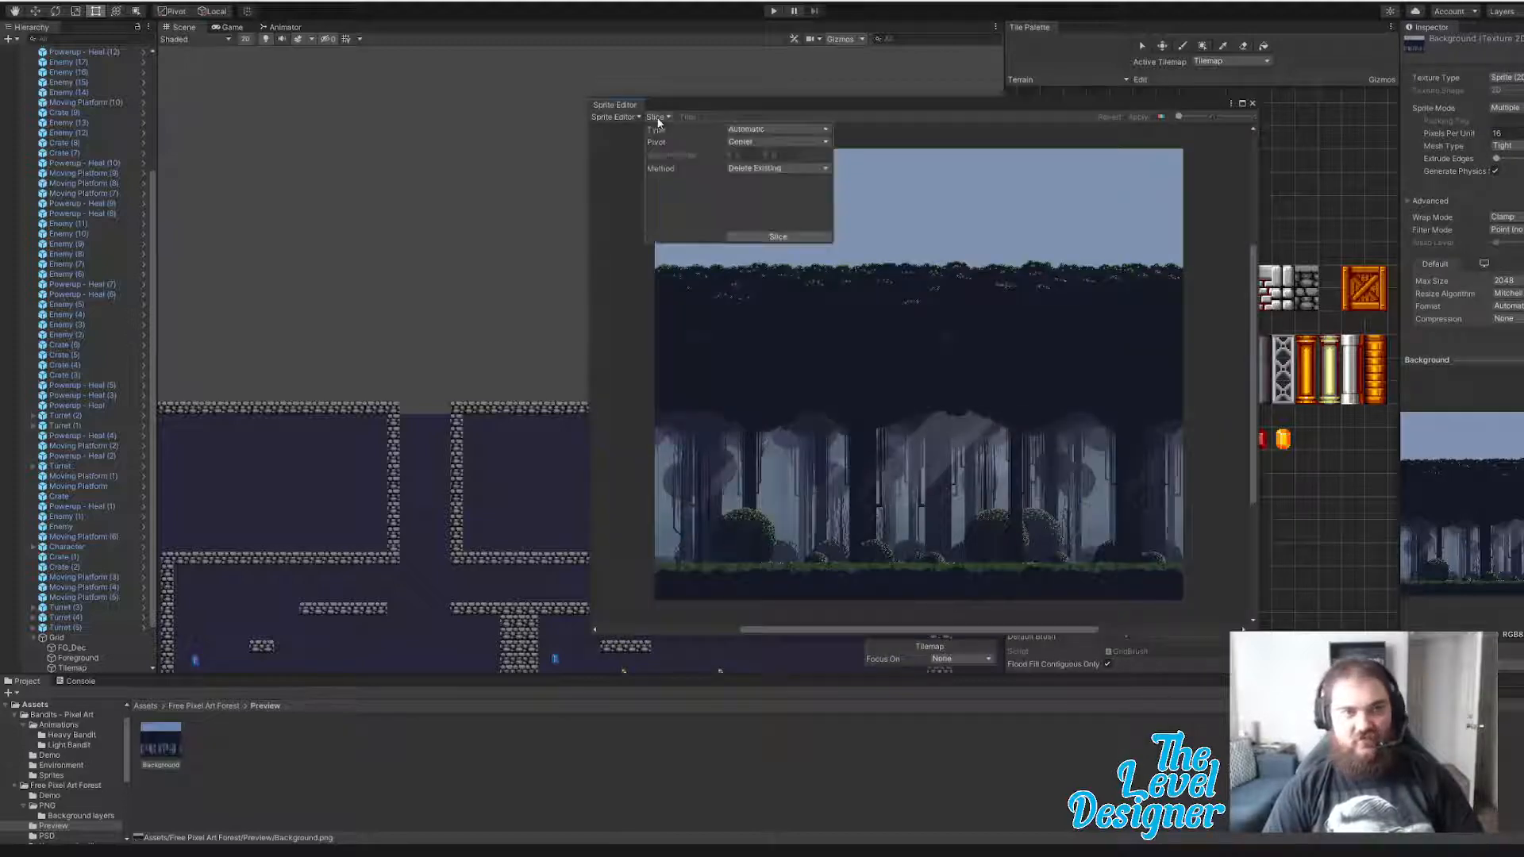
{"action": "left_click", "coordinate": [738, 130]}
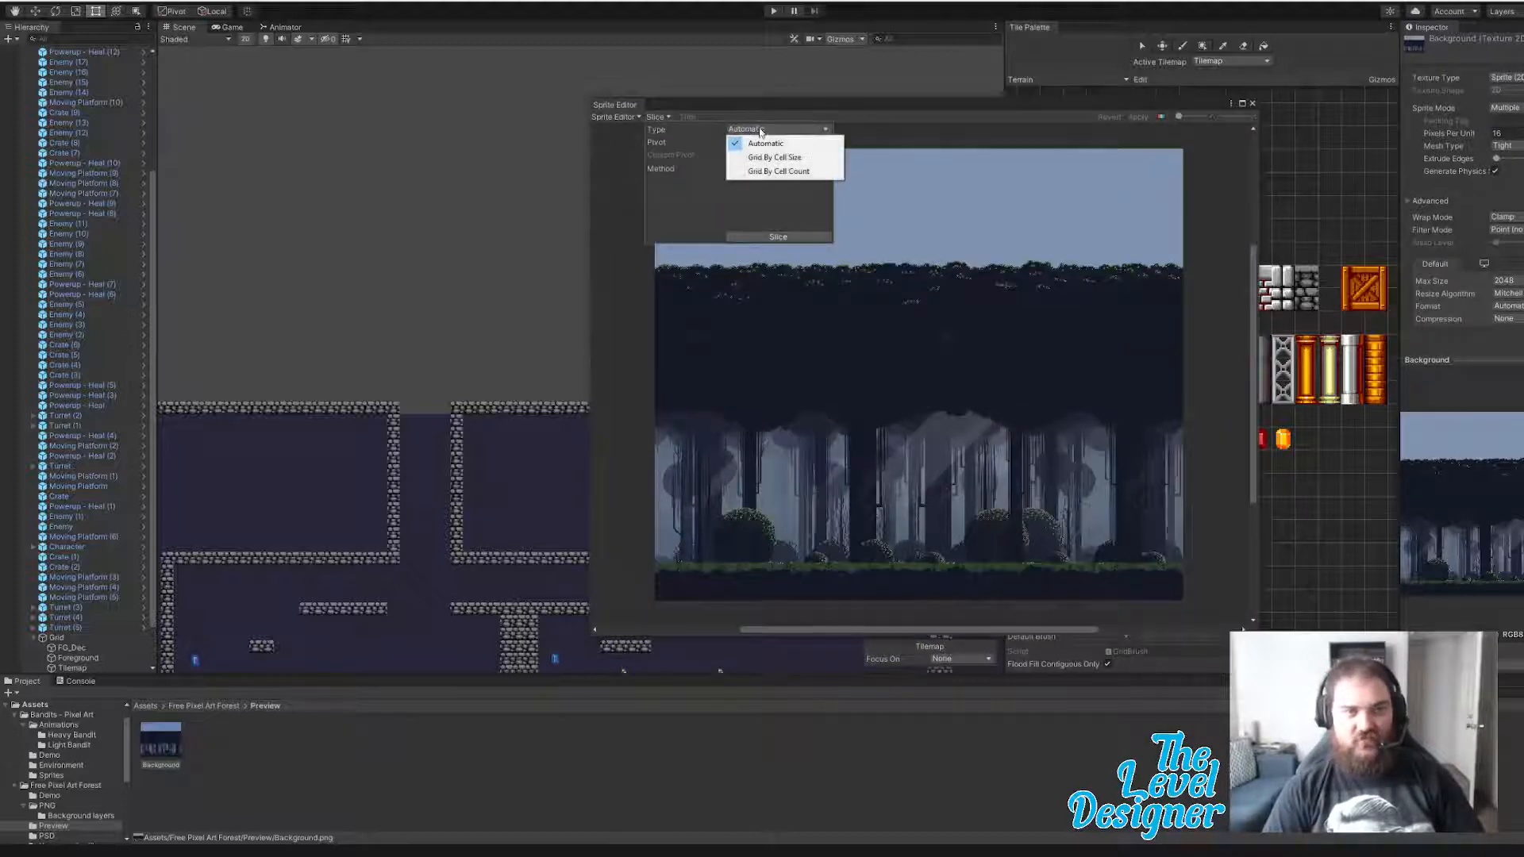
{"action": "left_click", "coordinate": [816, 161]}
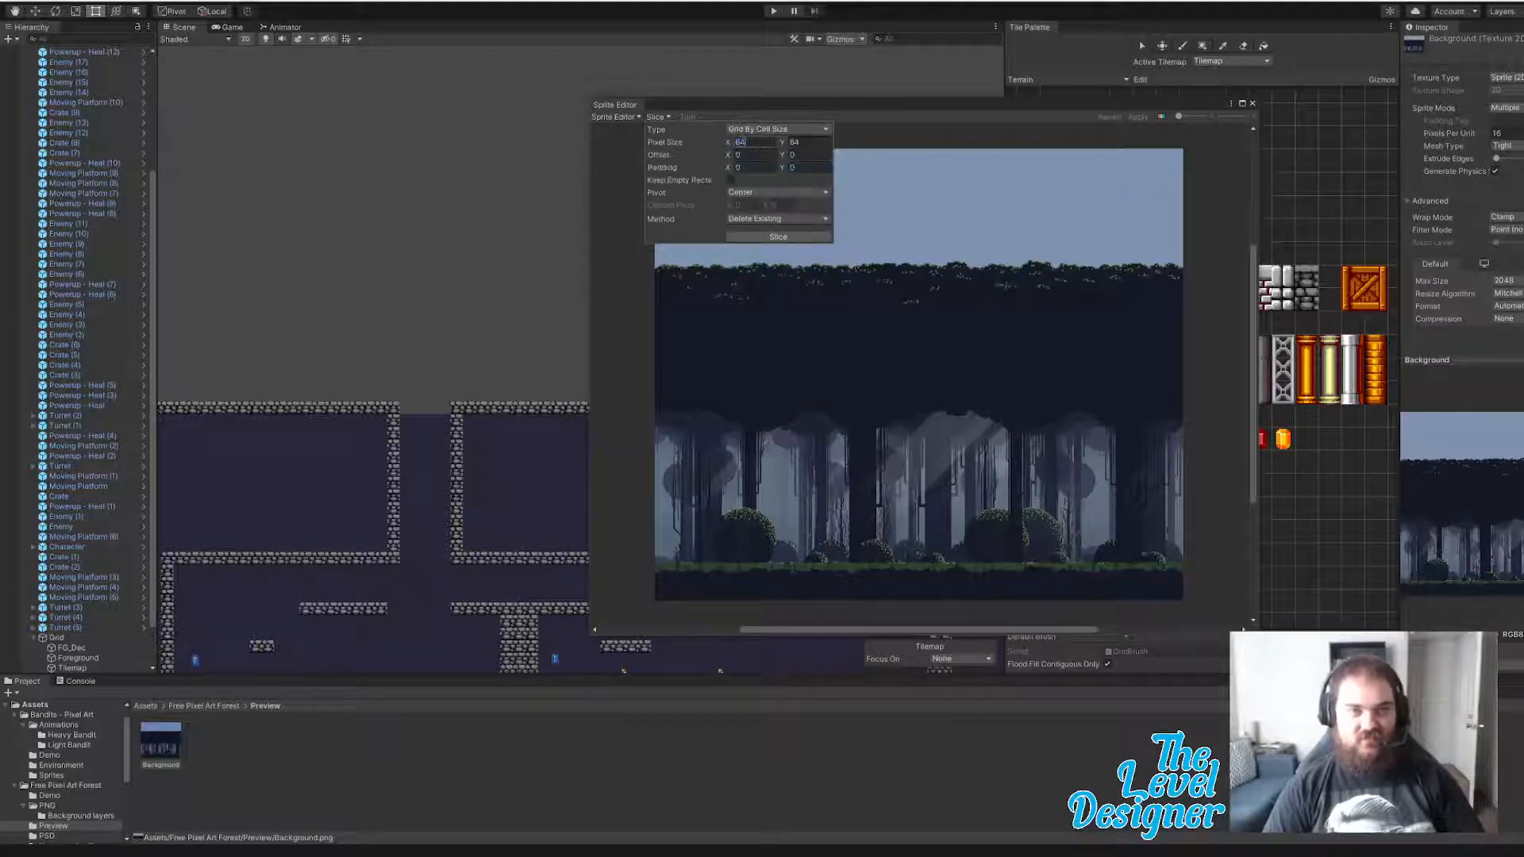
{"action": "left_click", "coordinate": [752, 142]}
{"action": "type", "text": "16"}
{"action": "key", "text": "Tab"}
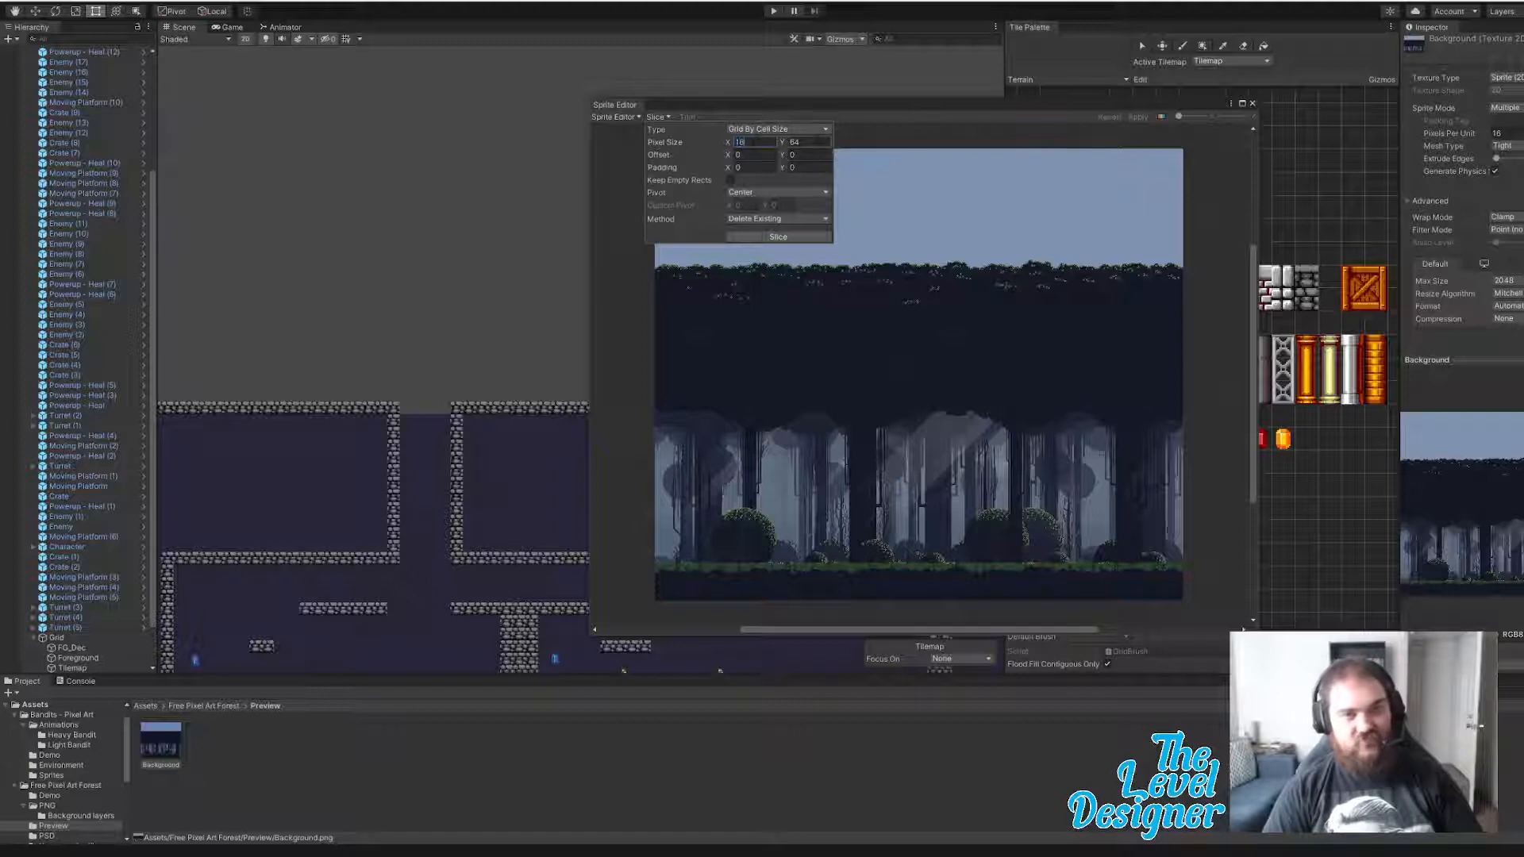
{"action": "type", "text": "16"}
{"action": "left_click", "coordinate": [778, 236]}
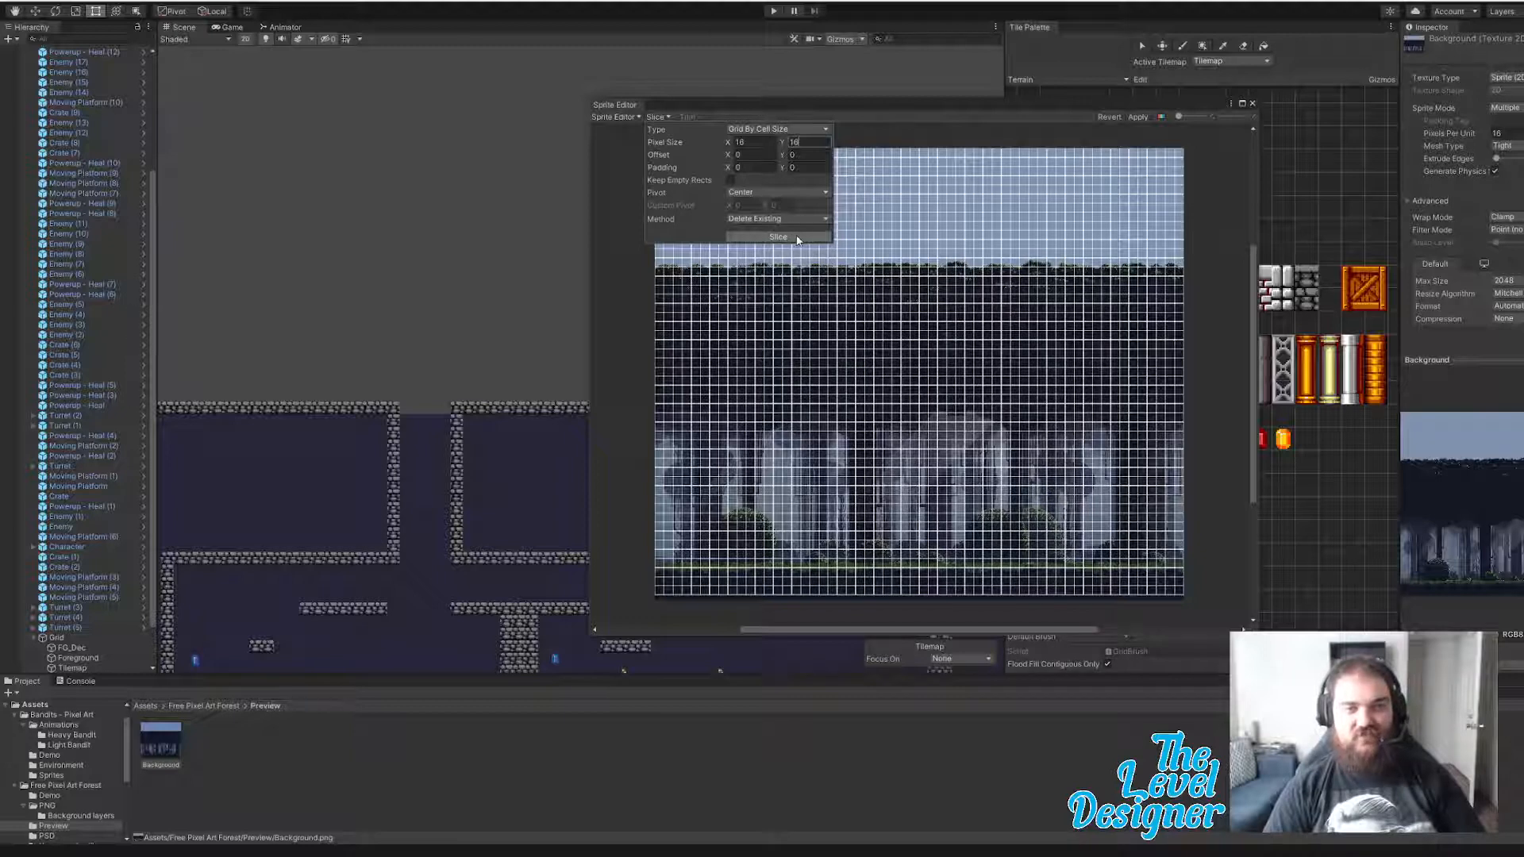
- Apply the slicing to the Background image and collapse its list of sprites in the Preview folder
{"action": "left_click", "coordinate": [1143, 119]}
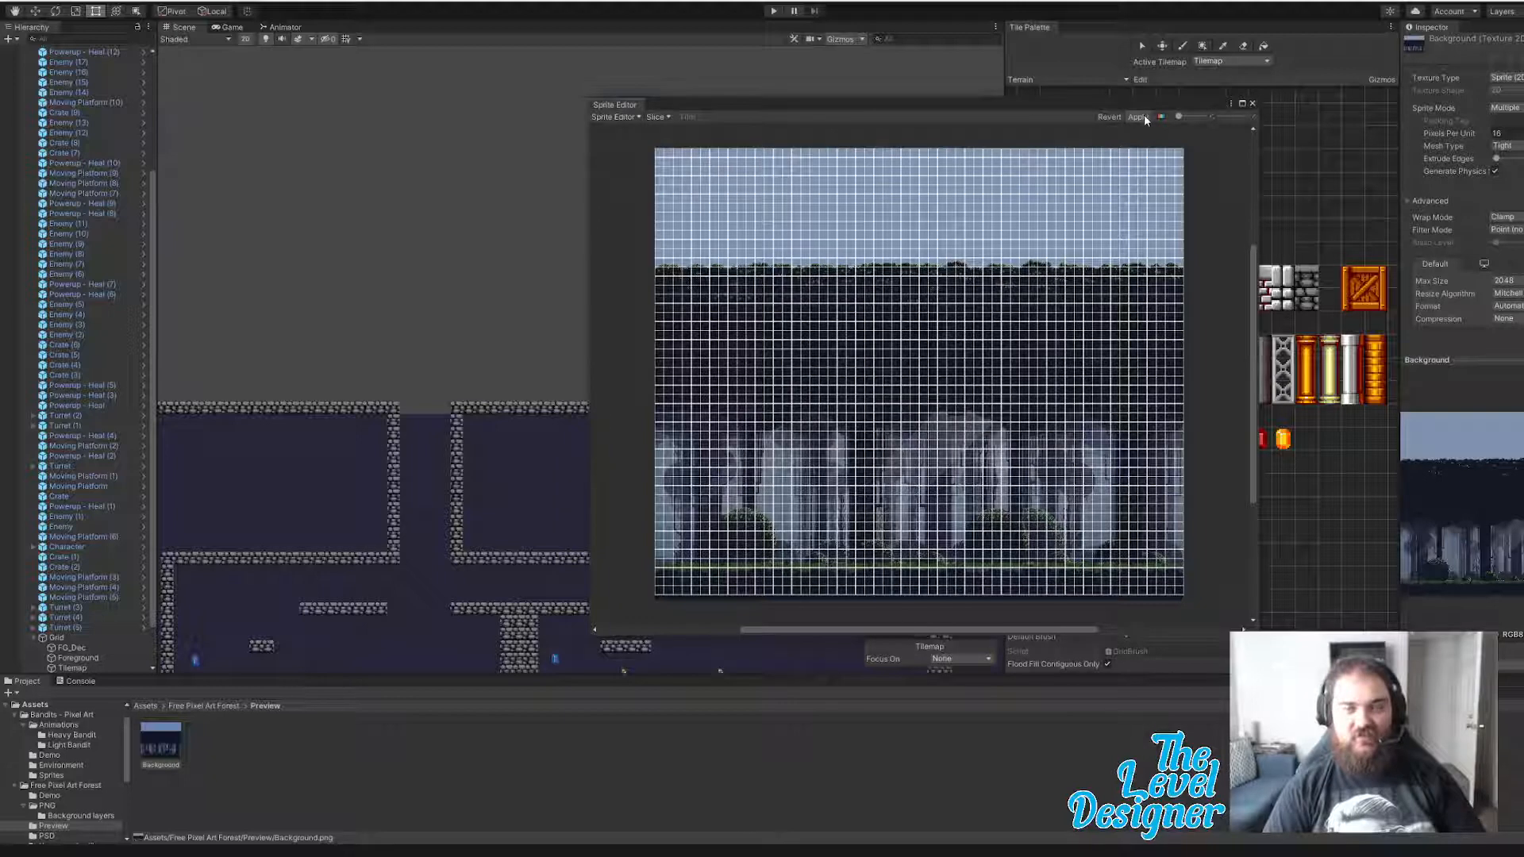
{"action": "left_click", "coordinate": [1216, 228]}
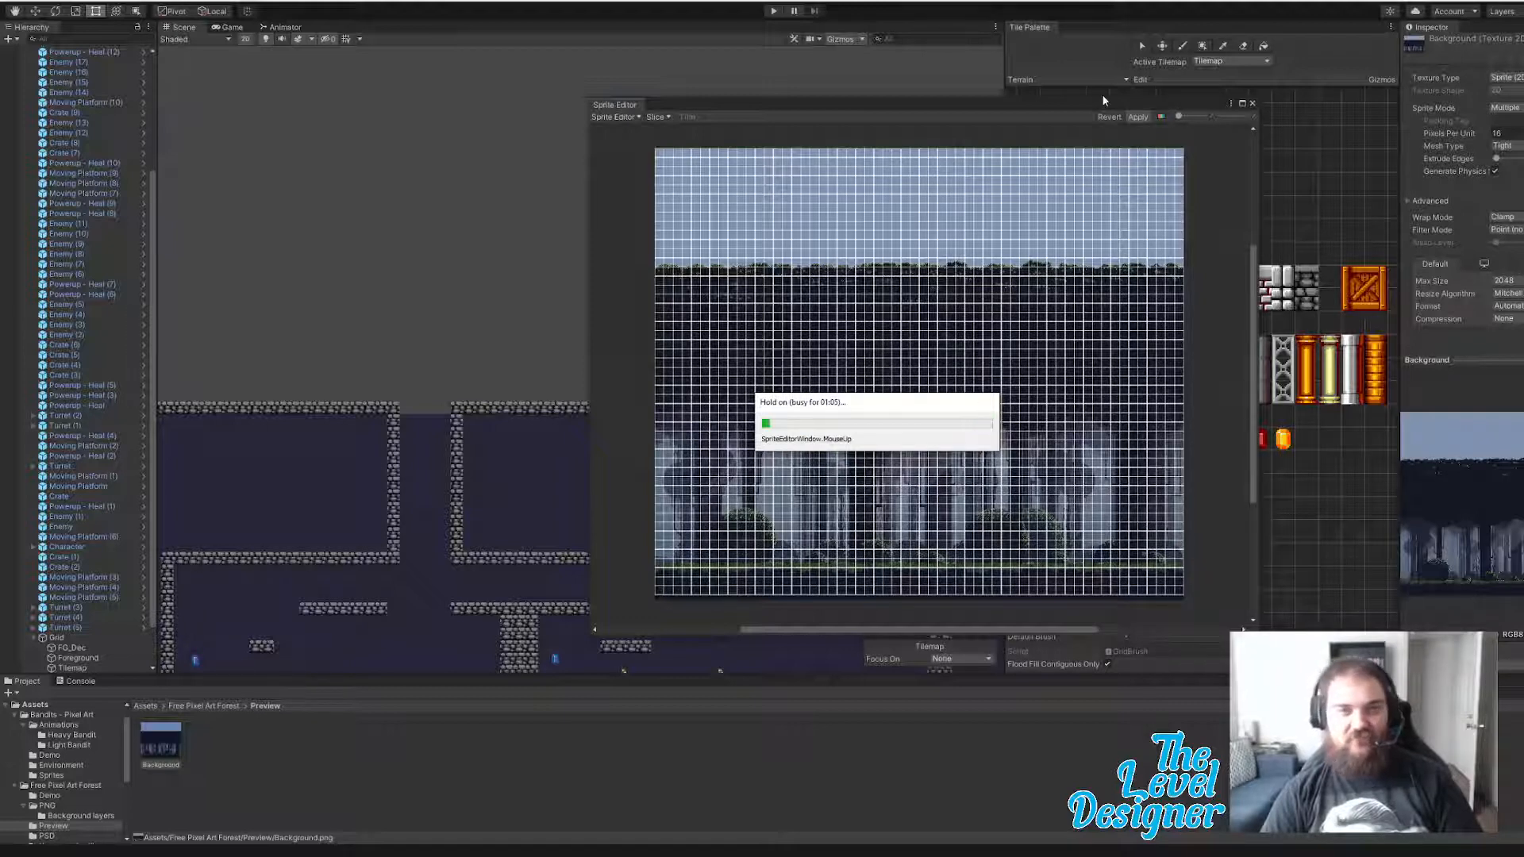
{"action": "left_click_drag", "start_coordinate": [878, 402], "coordinate": [1130, 559]}
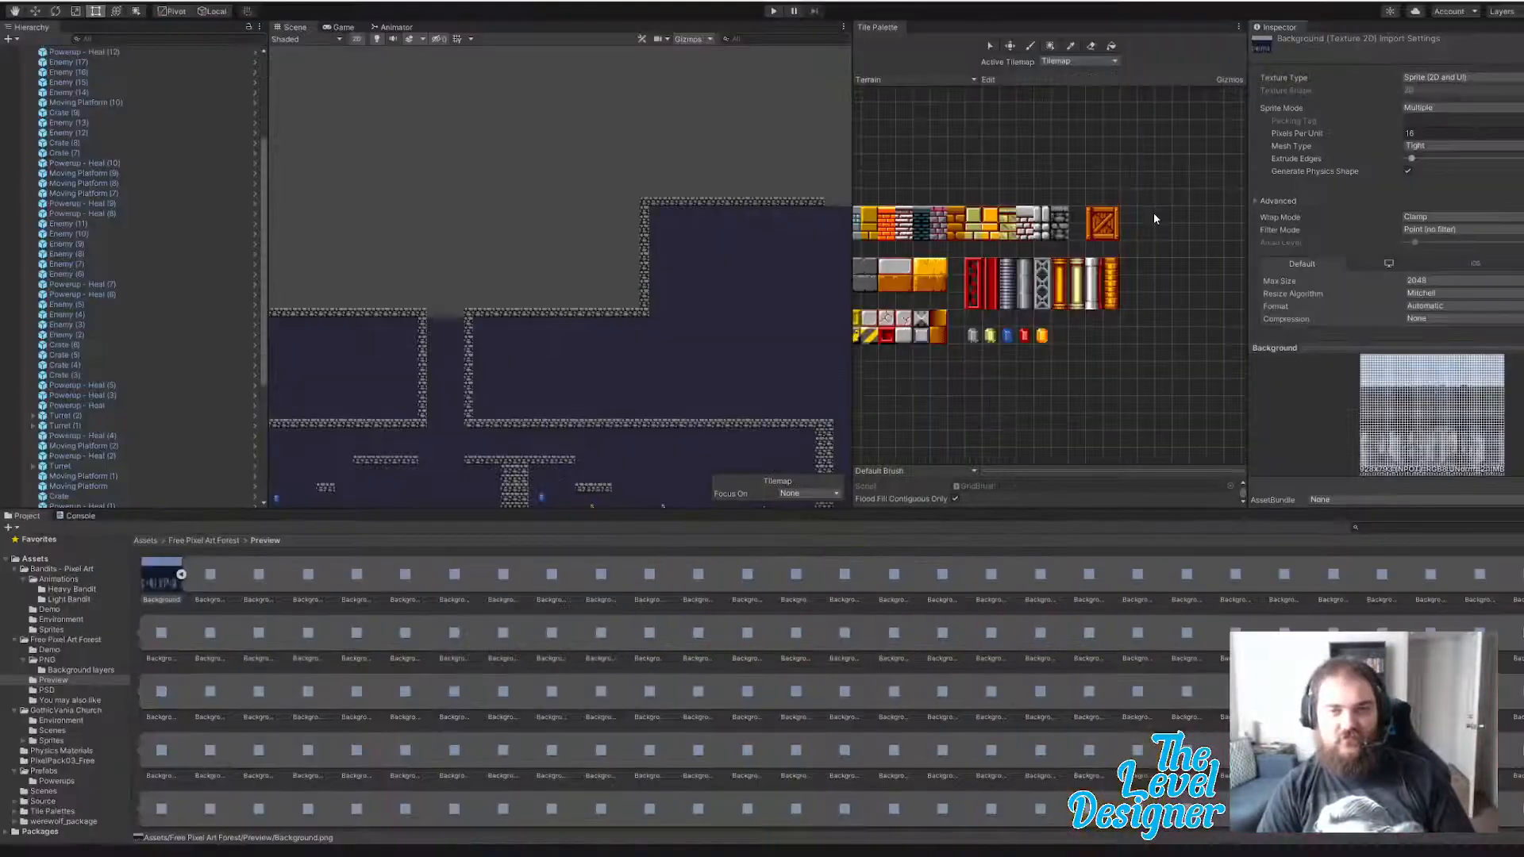
{"action": "left_click", "coordinate": [181, 574]}
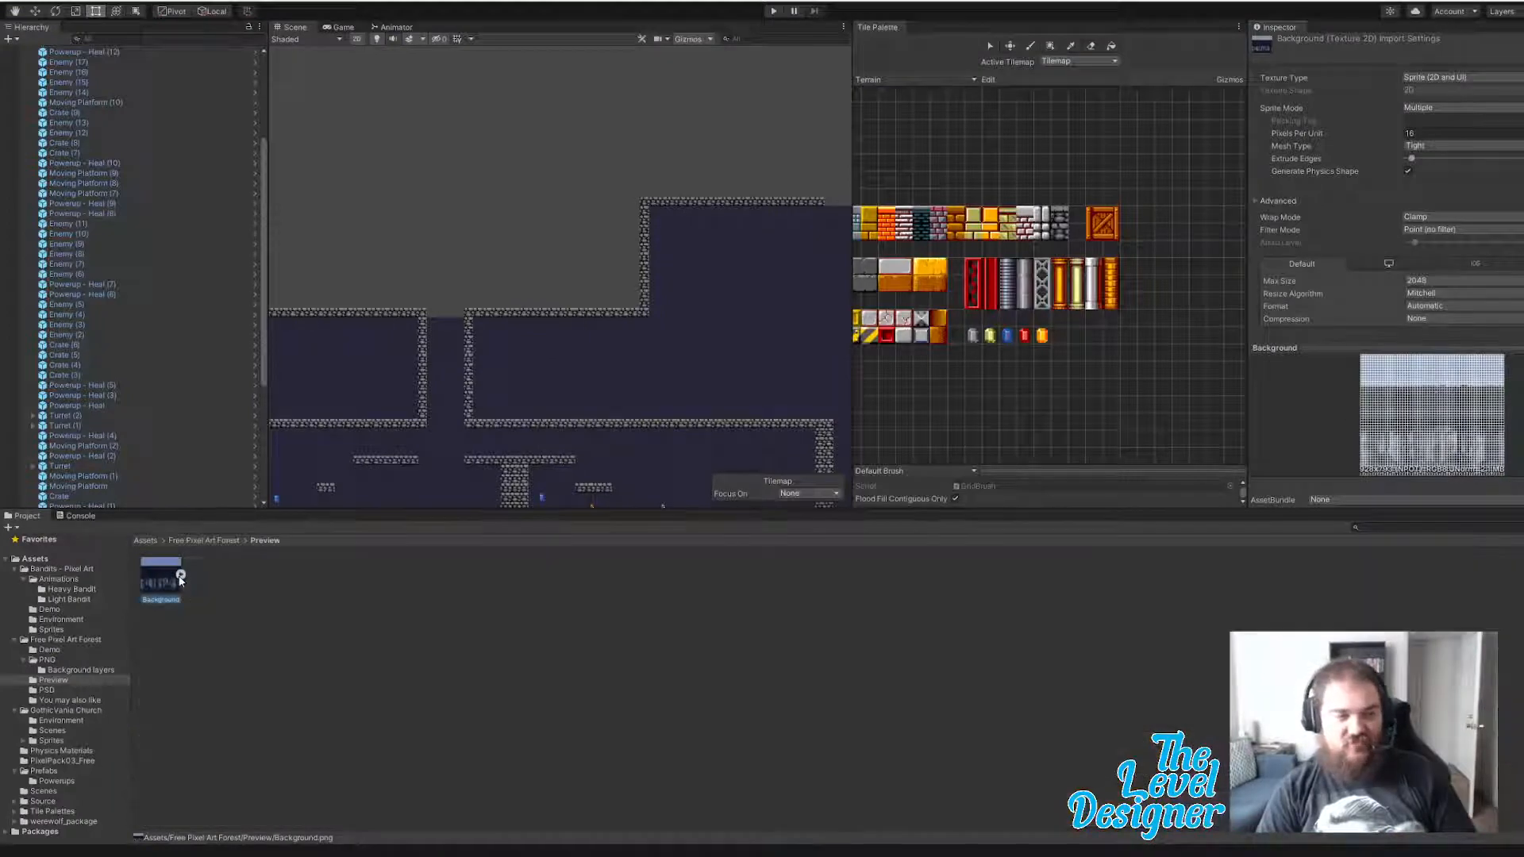
- Examine the Background layers images one by one, including Layer_0010_1, Layer_0011_0, Layer_0008_3, Layer_0004_Lights and Layer_0003_6
{"action": "left_click", "coordinate": [204, 544]}
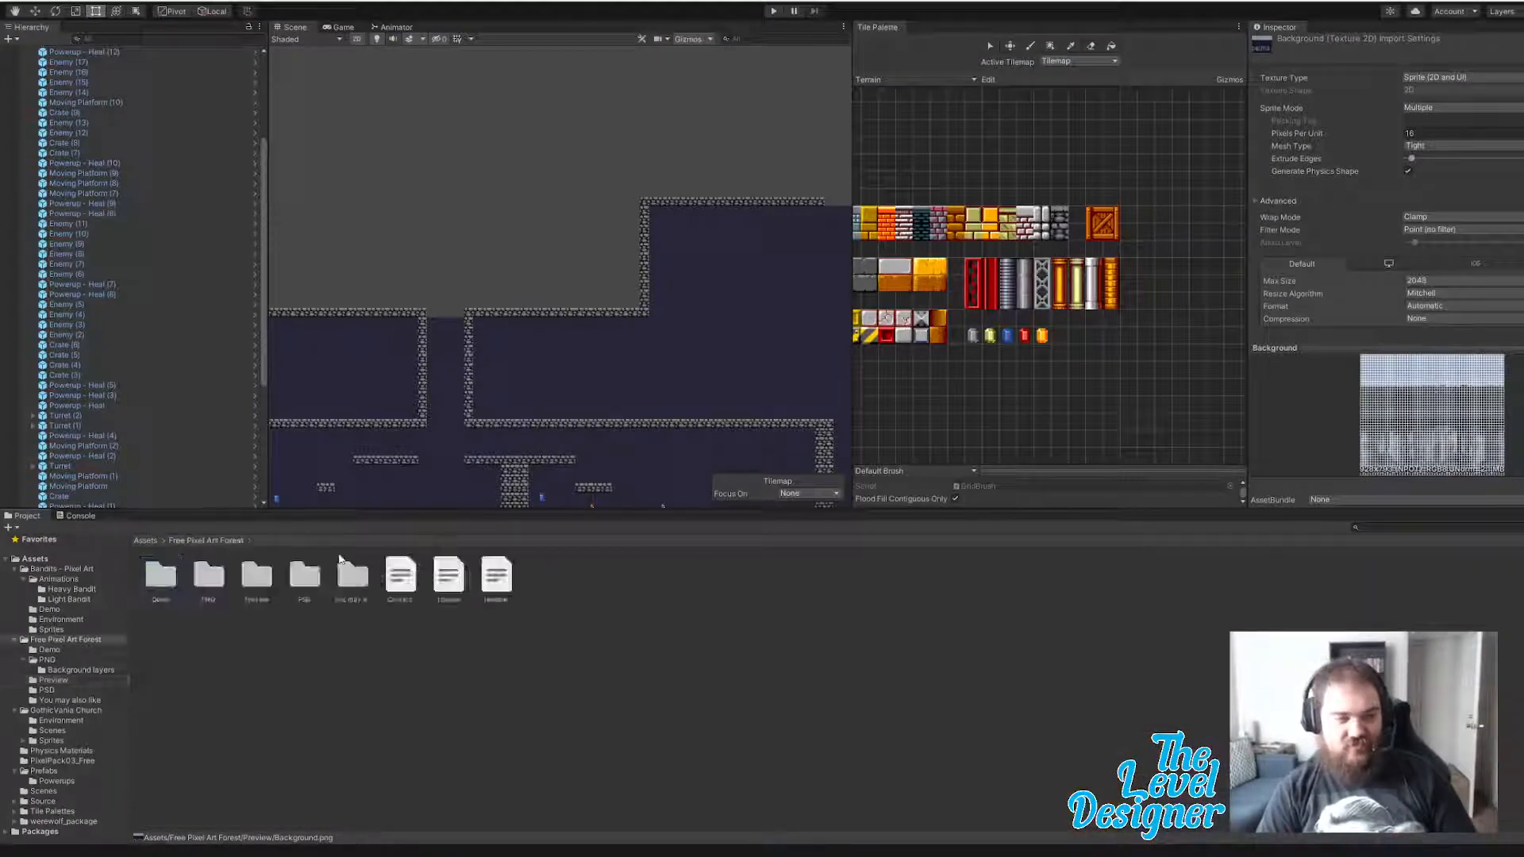
{"action": "left_click", "coordinate": [211, 576]}
{"action": "double_click", "coordinate": [212, 577]}
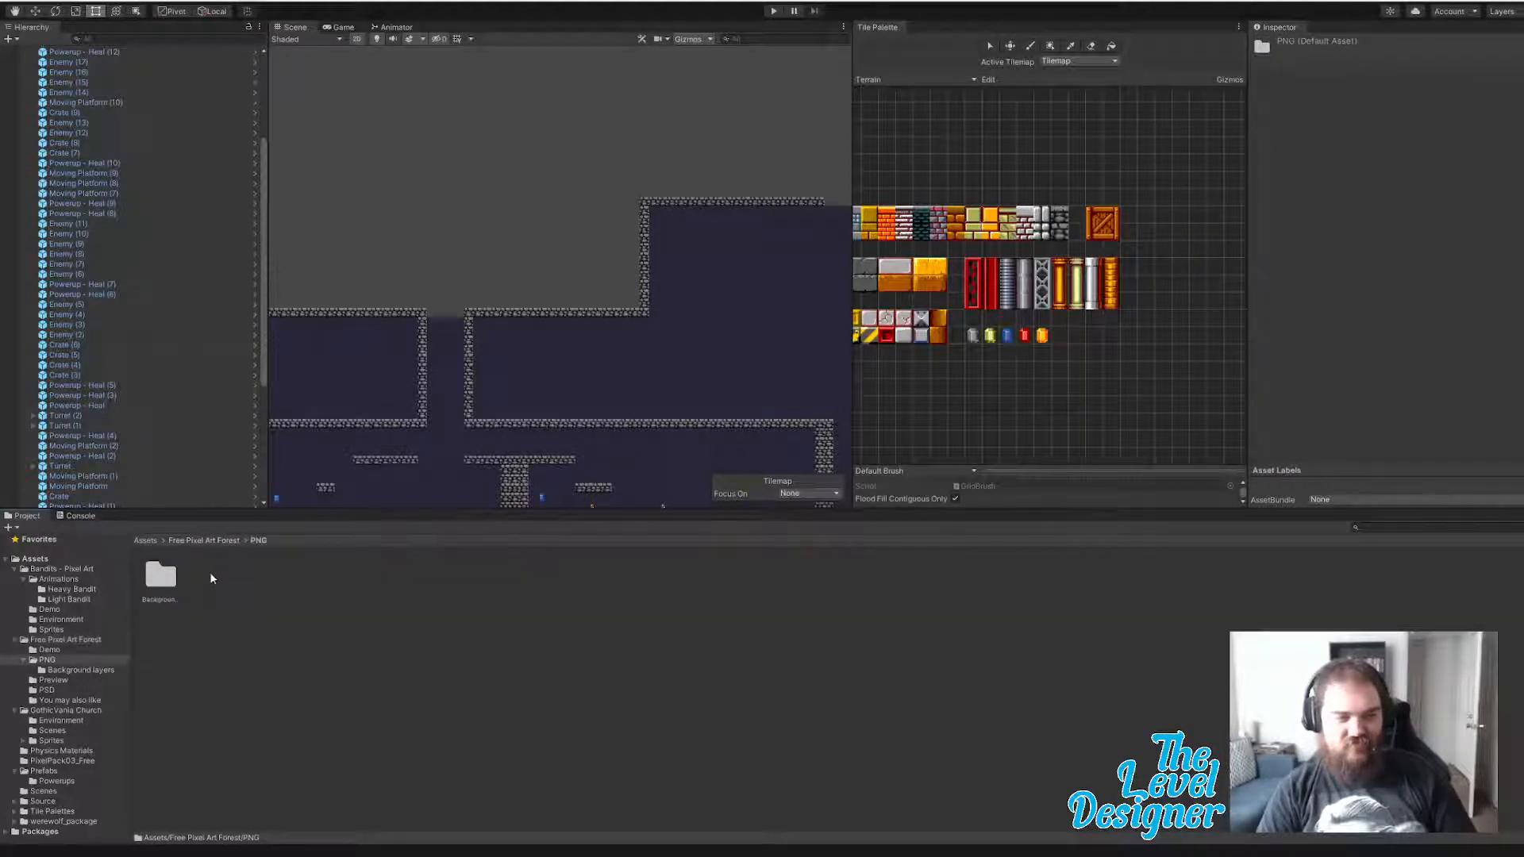
{"action": "double_click", "coordinate": [158, 575]}
{"action": "left_click", "coordinate": [640, 577]}
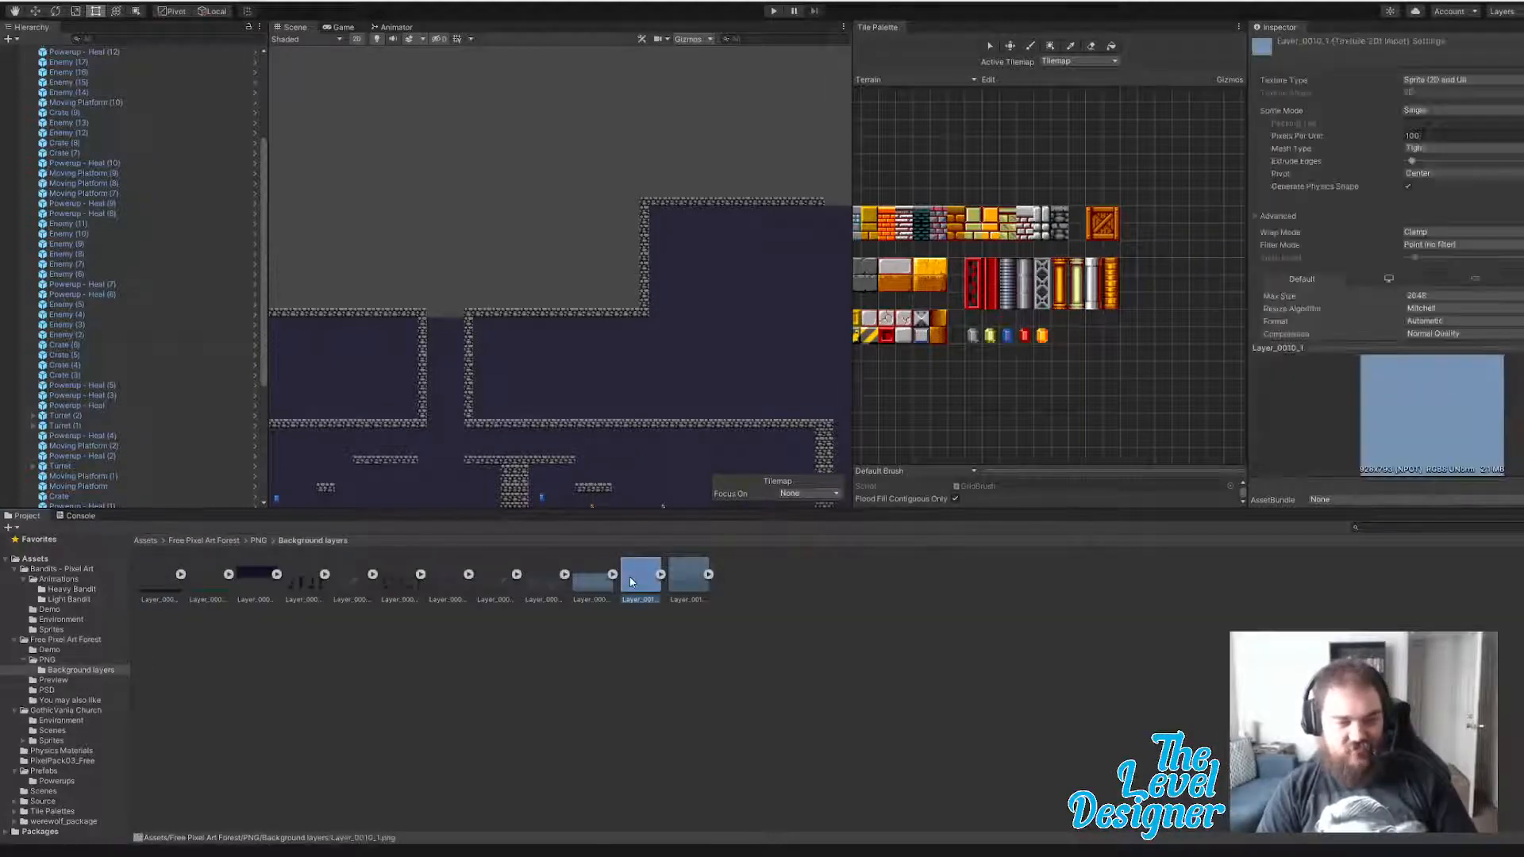
{"action": "left_click", "coordinate": [689, 584]}
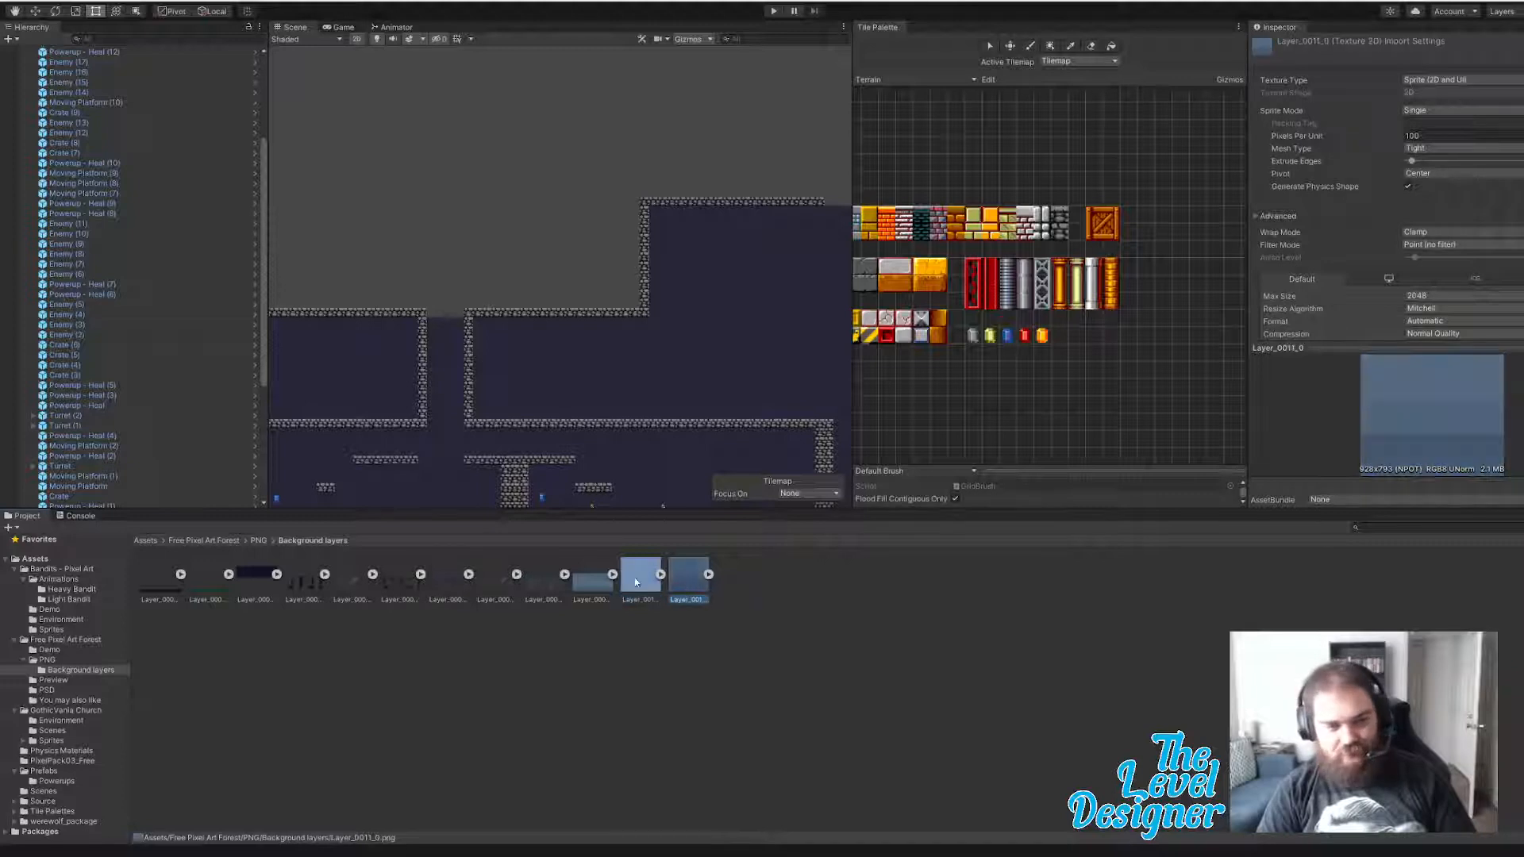
{"action": "left_click", "coordinate": [541, 582]}
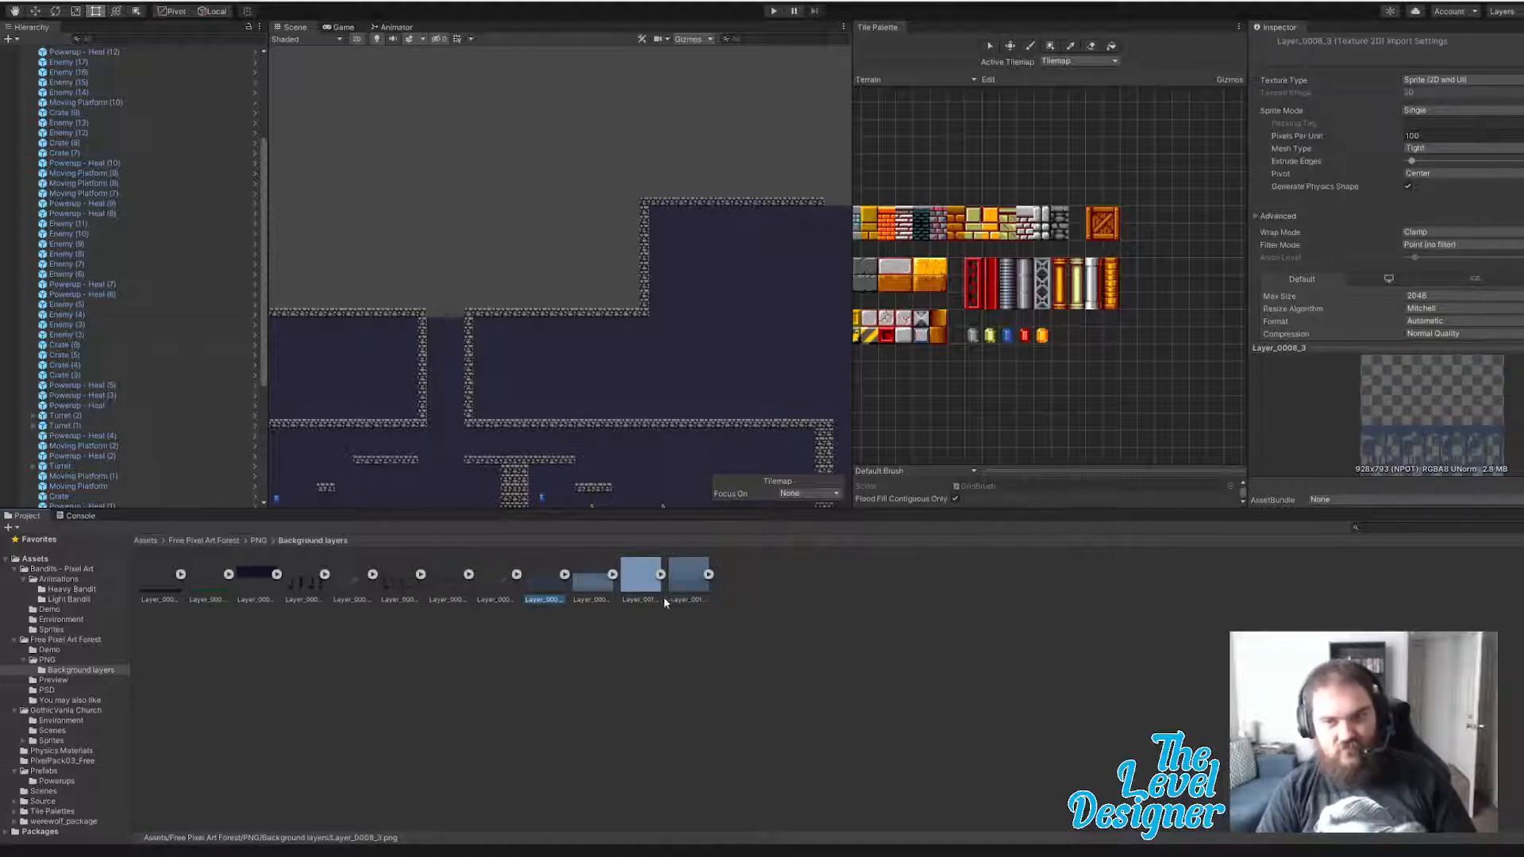
{"action": "left_click", "coordinate": [345, 581]}
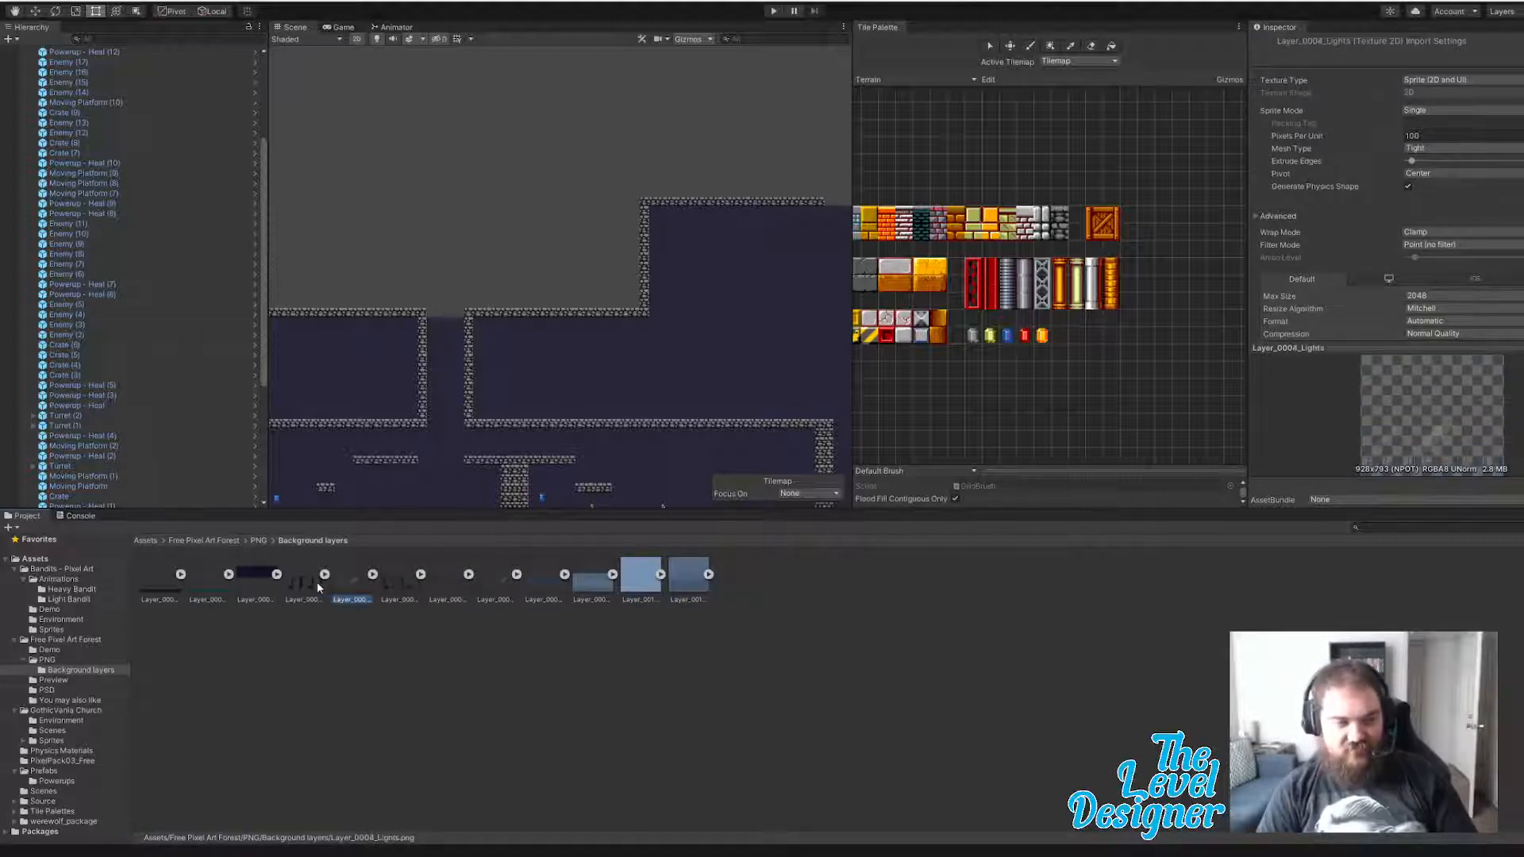
{"action": "left_click", "coordinate": [307, 582]}
{"action": "left_click", "coordinate": [339, 581]}
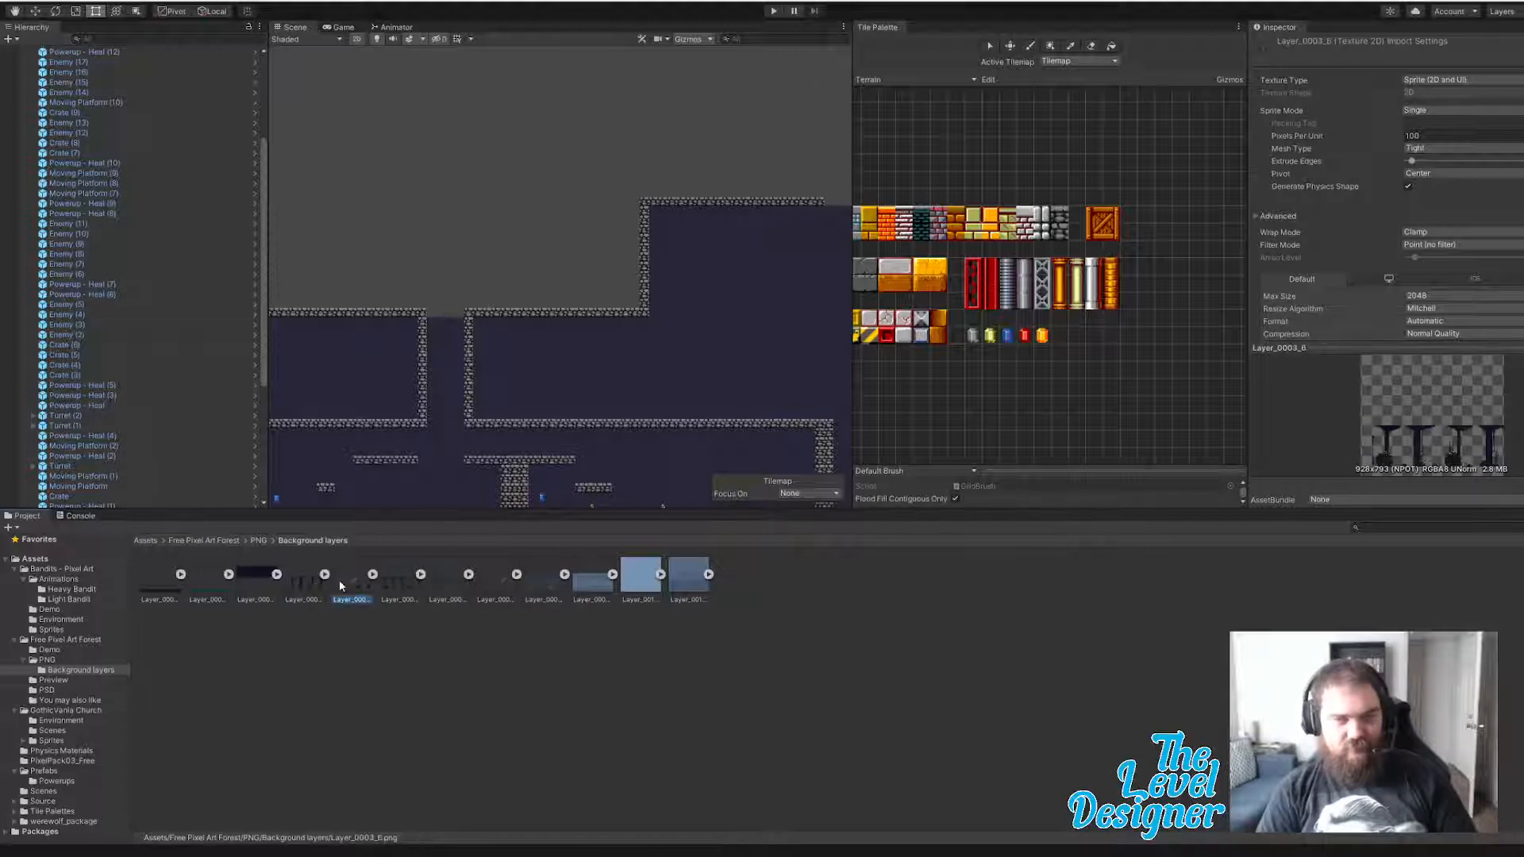
{"action": "left_click", "coordinate": [406, 586]}
{"action": "left_click", "coordinate": [261, 583]}
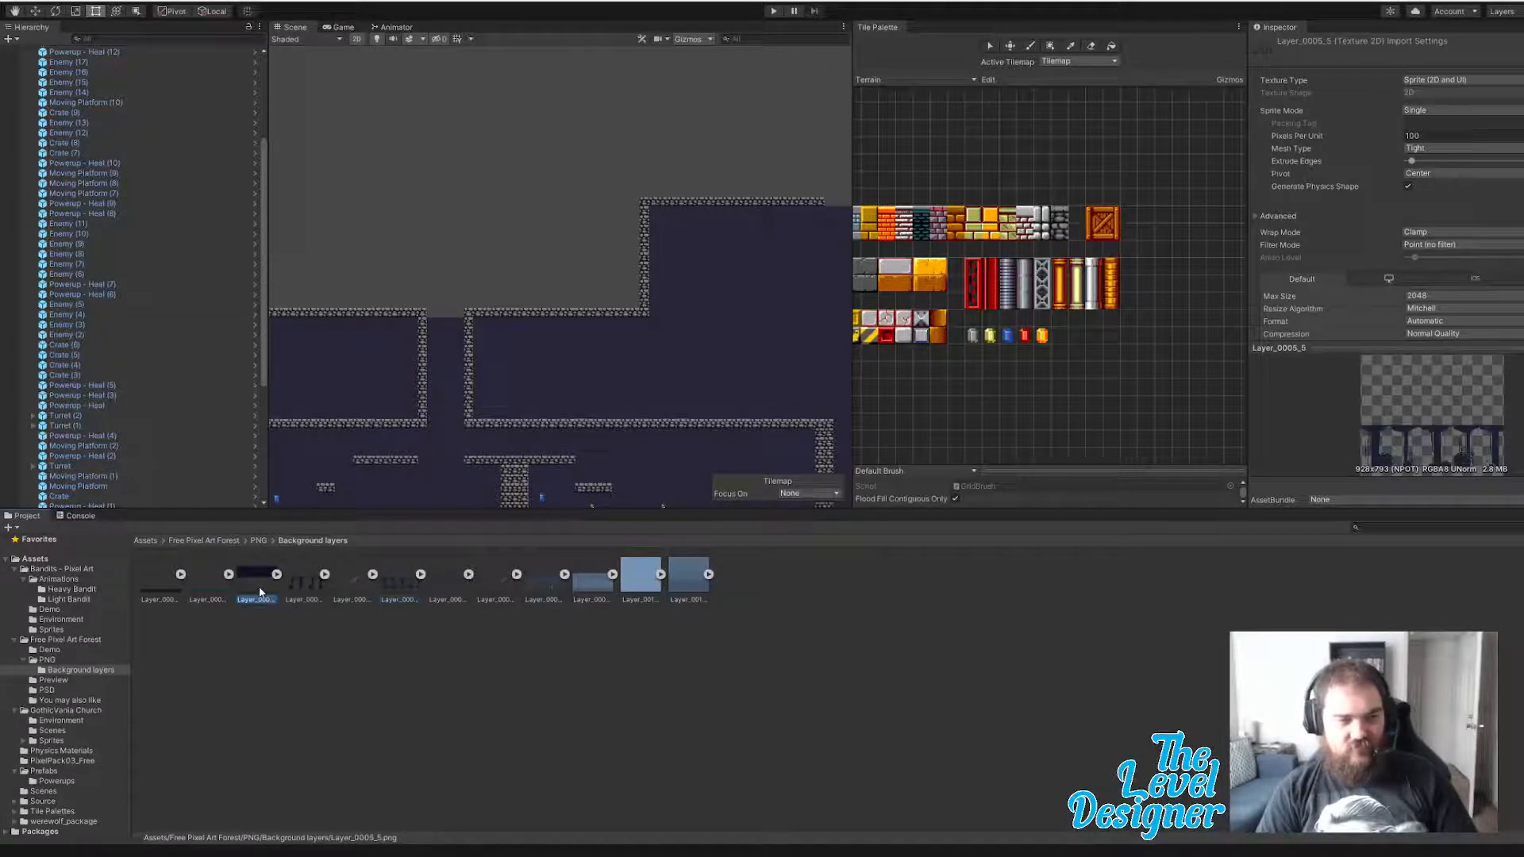
{"action": "left_click", "coordinate": [205, 584]}
{"action": "left_click", "coordinate": [140, 583]}
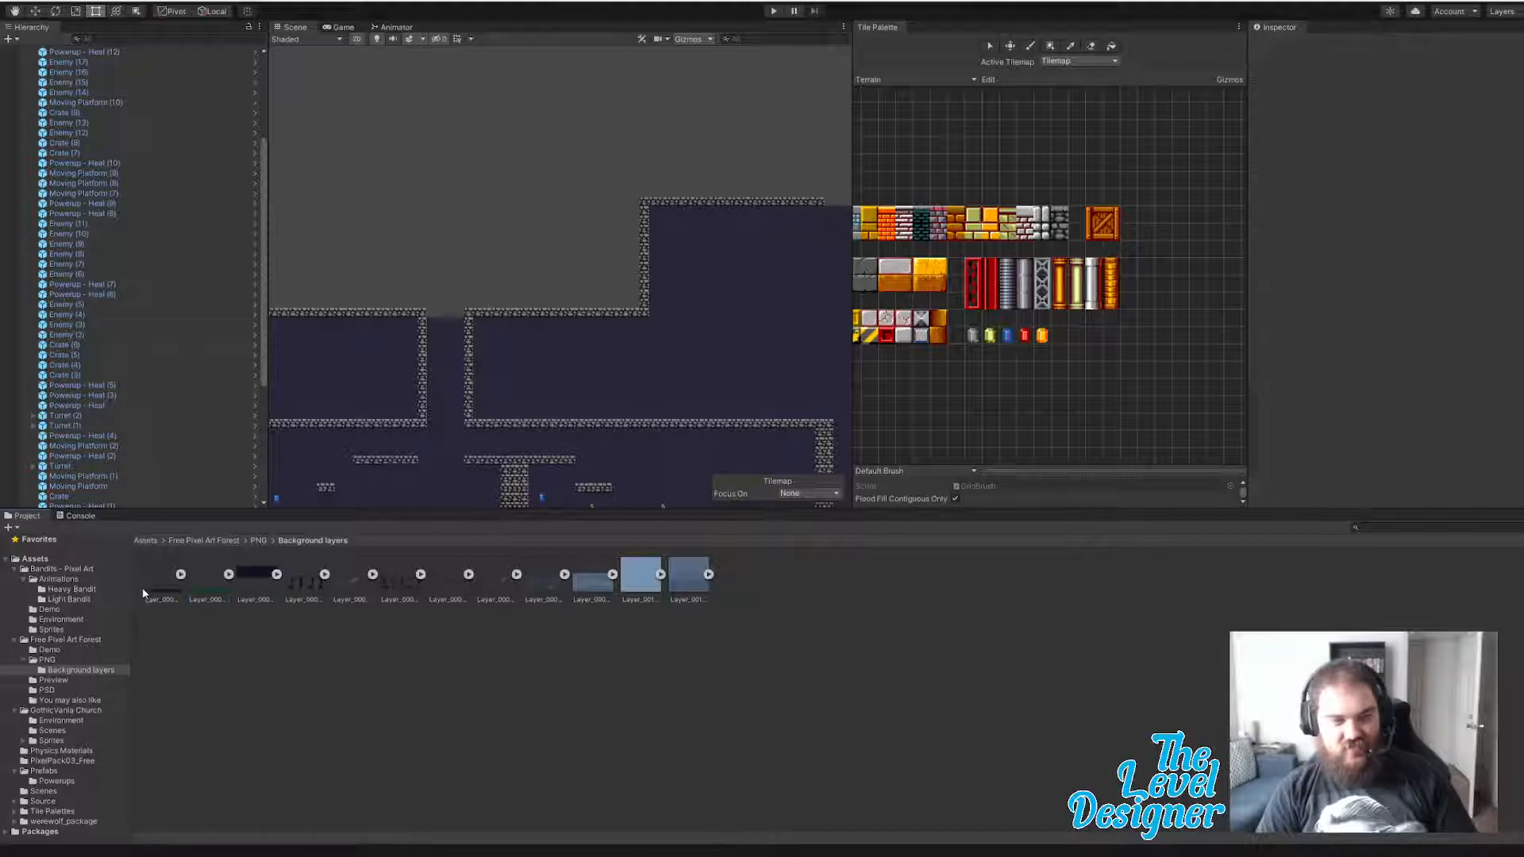
- Check more Background layers images, including Layer_0001_8 and Layer_0004_Lights, and go back to the Background image in the Preview folder
{"action": "left_click", "coordinate": [214, 588]}
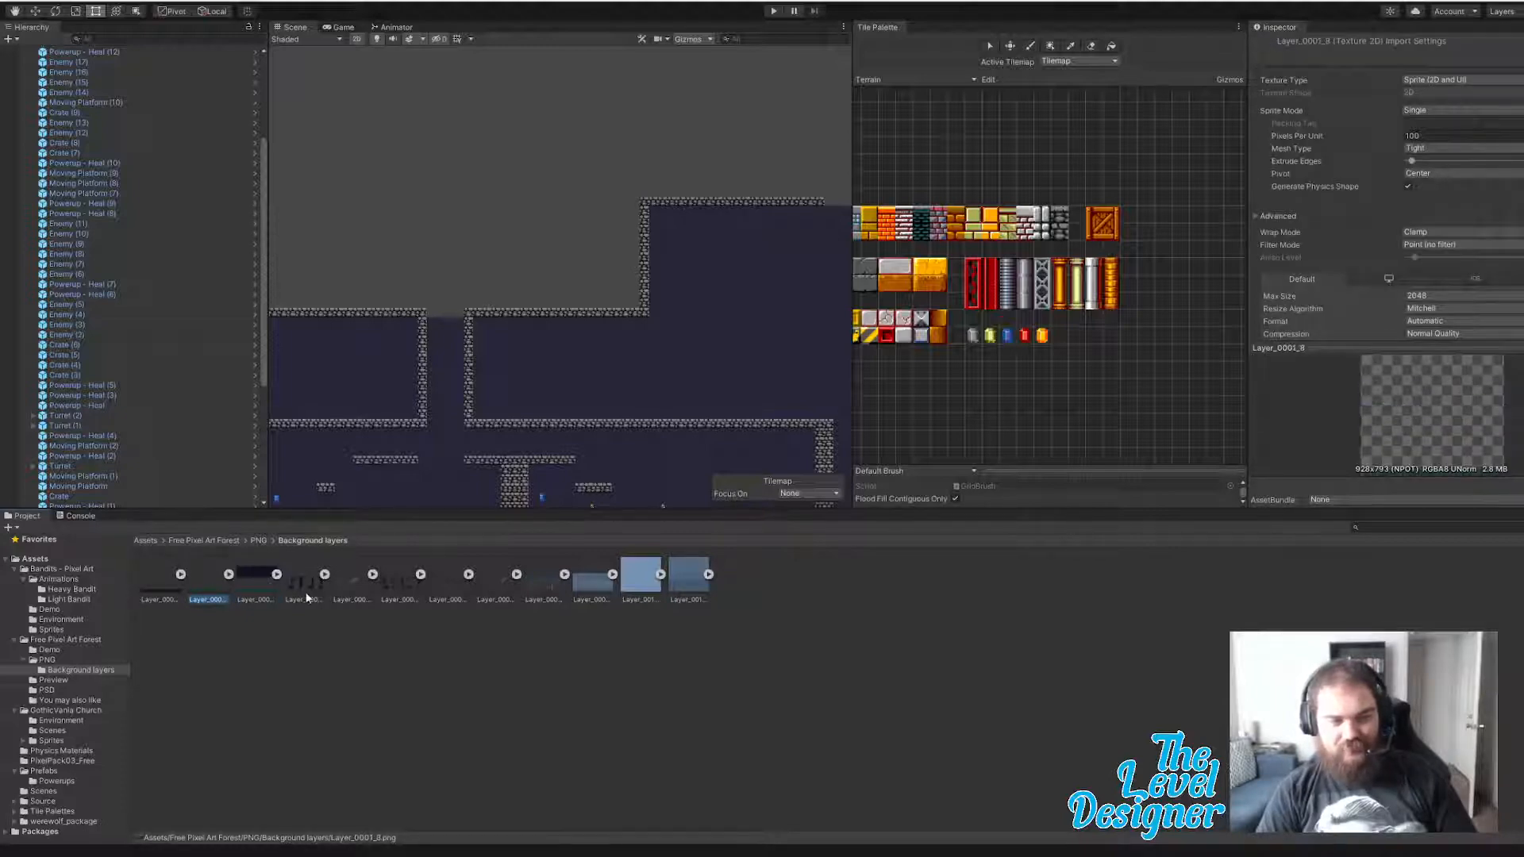
{"action": "left_click", "coordinate": [307, 594]}
{"action": "left_click", "coordinate": [335, 590]}
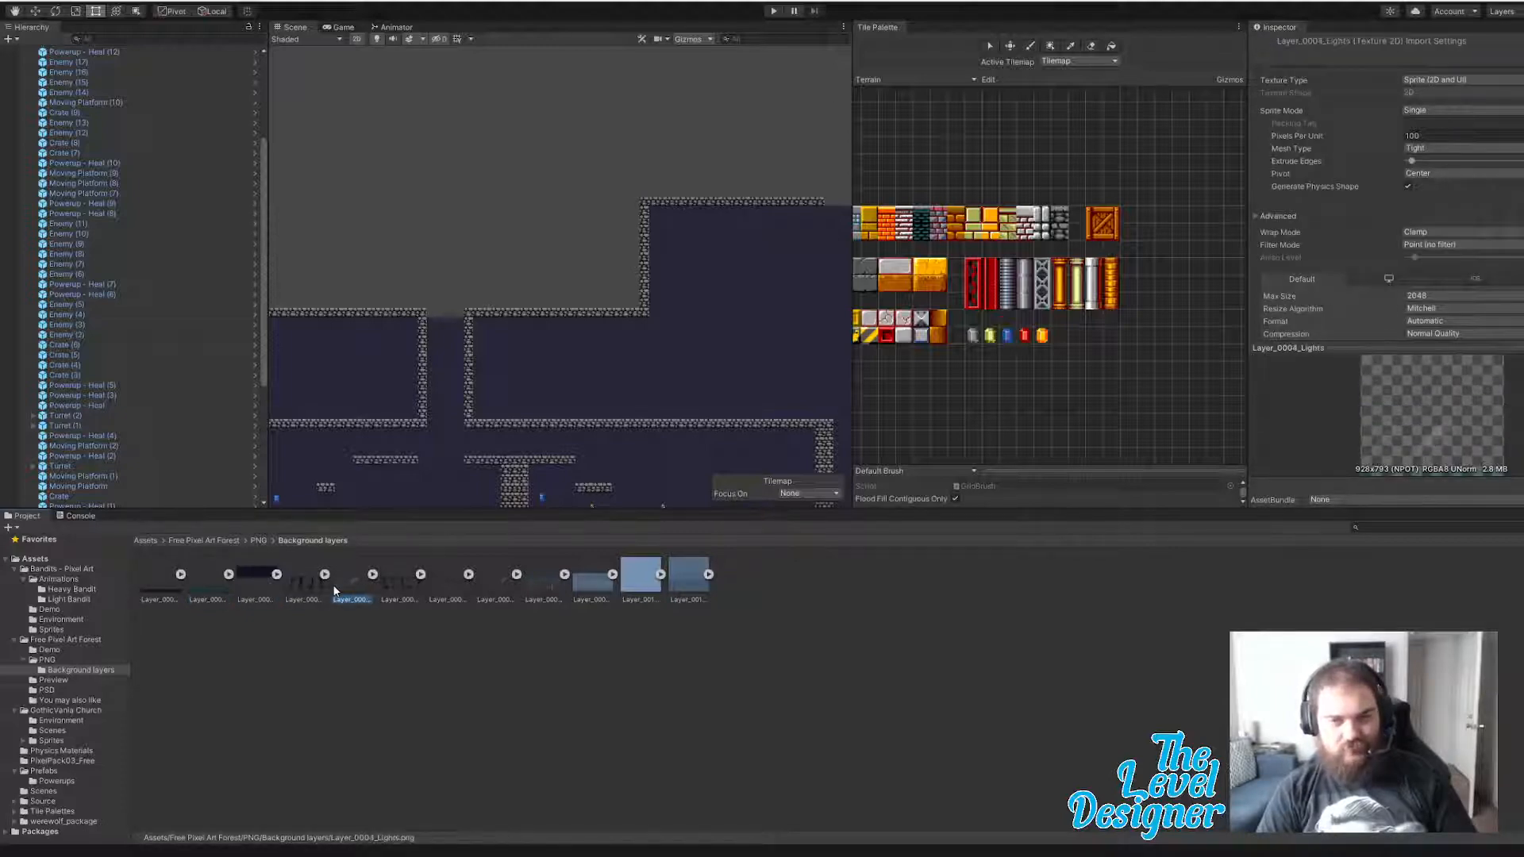
{"action": "left_click", "coordinate": [258, 544]}
{"action": "left_click", "coordinate": [217, 543]}
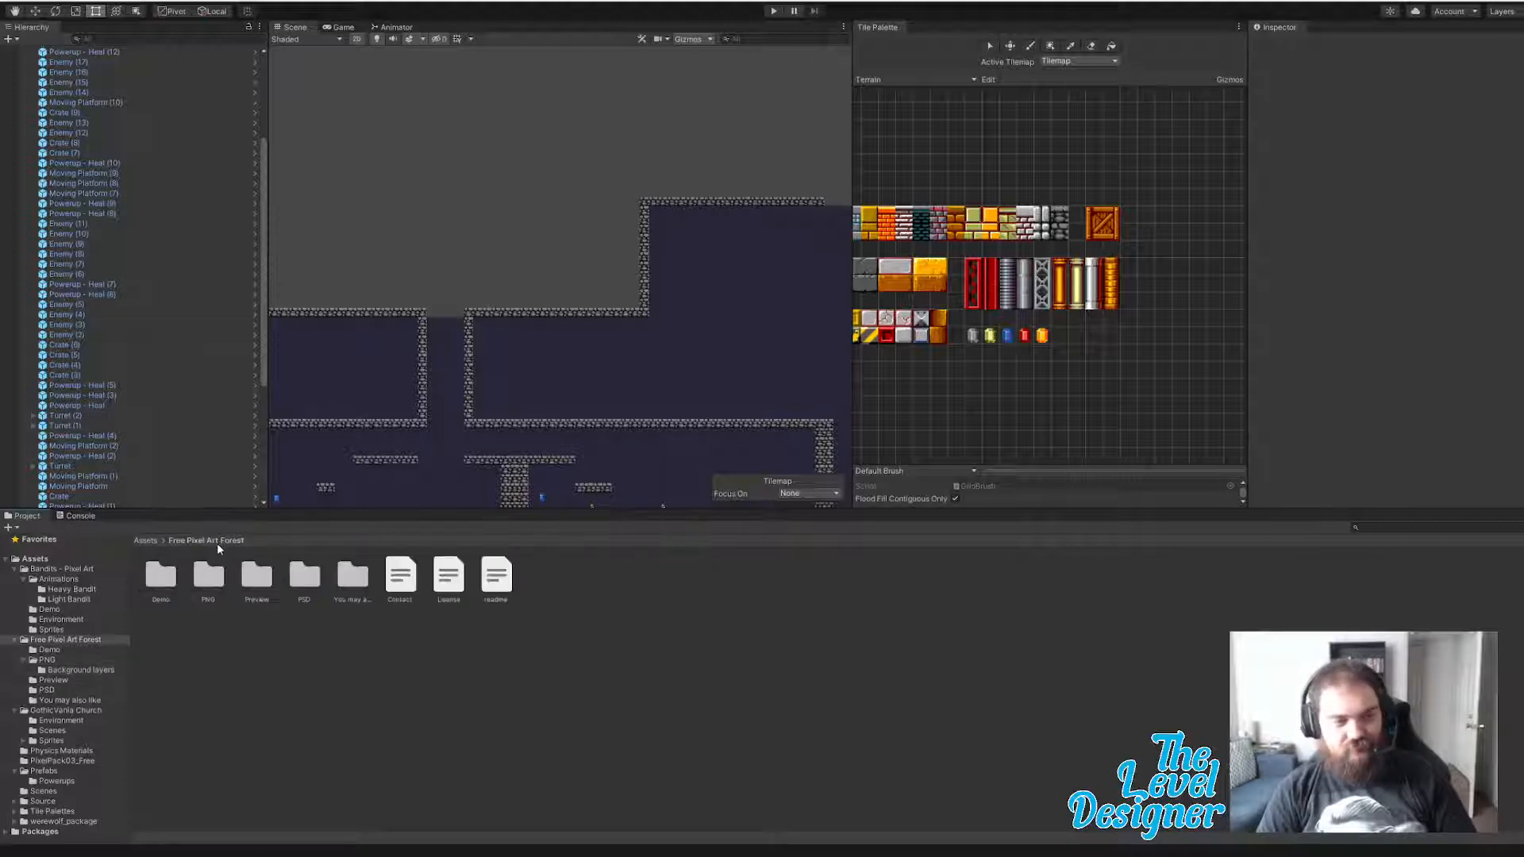
{"action": "double_click", "coordinate": [257, 579]}
{"action": "left_click", "coordinate": [164, 583]}
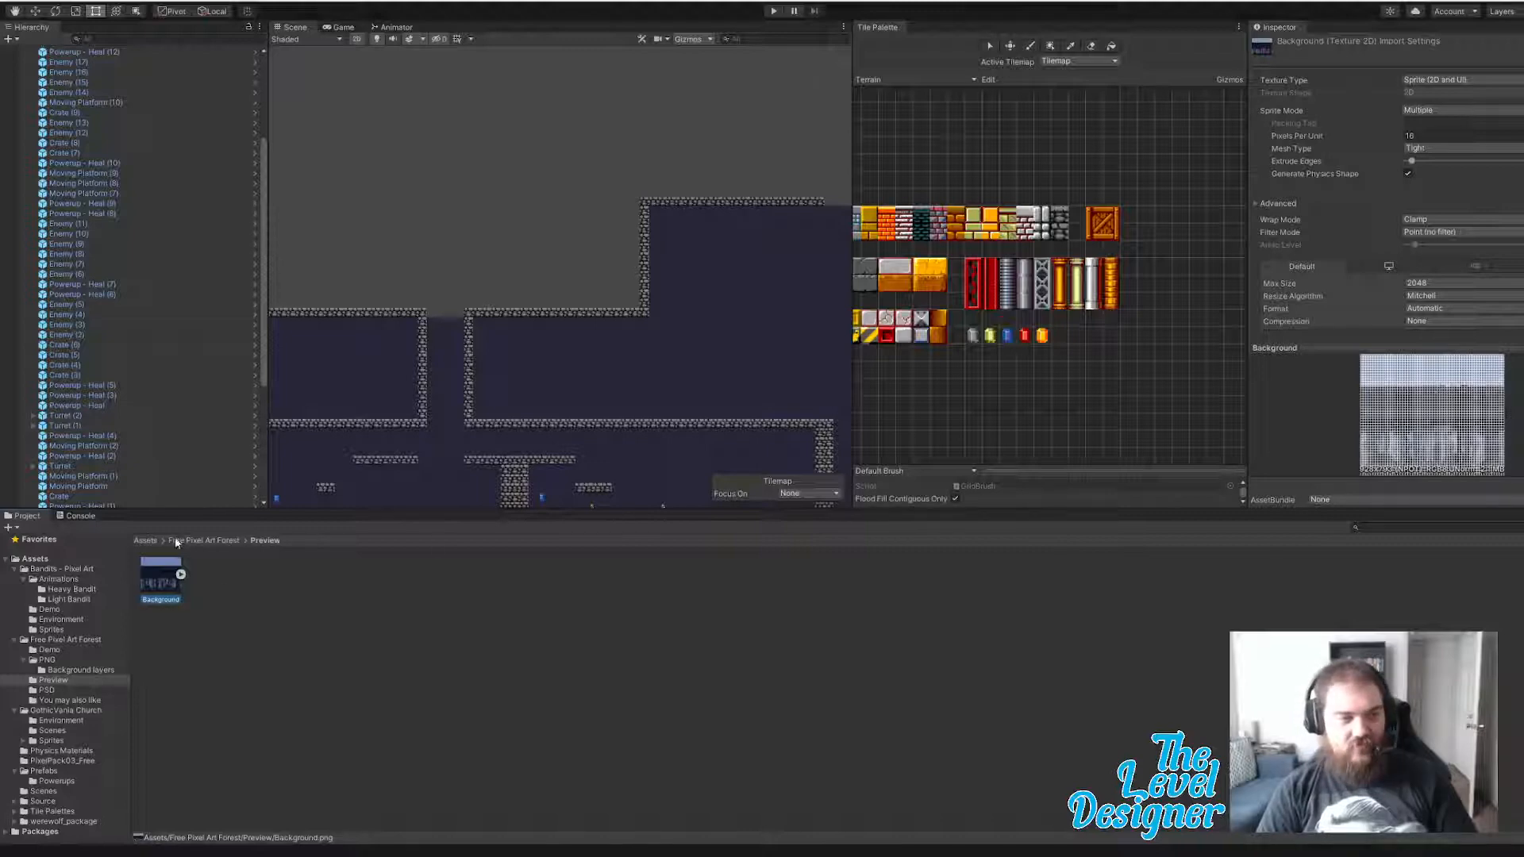
- Create a new tile palette named Forest-BG with a Rectangle grid and Automatic cell size, starting from the Tile Palettes folder
{"action": "left_click", "coordinate": [146, 541]}
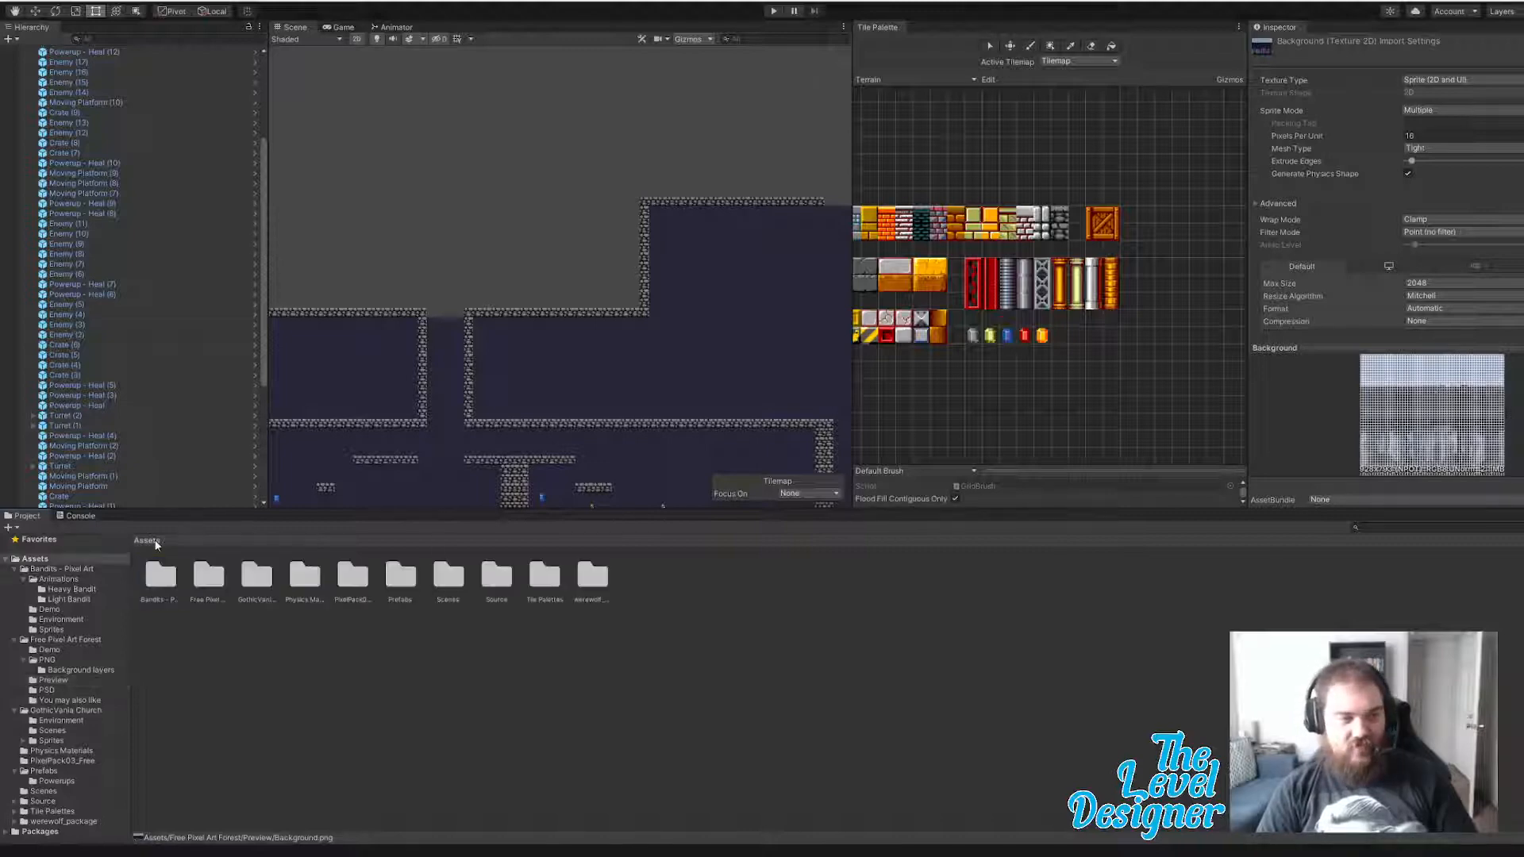
{"action": "double_click", "coordinate": [540, 591]}
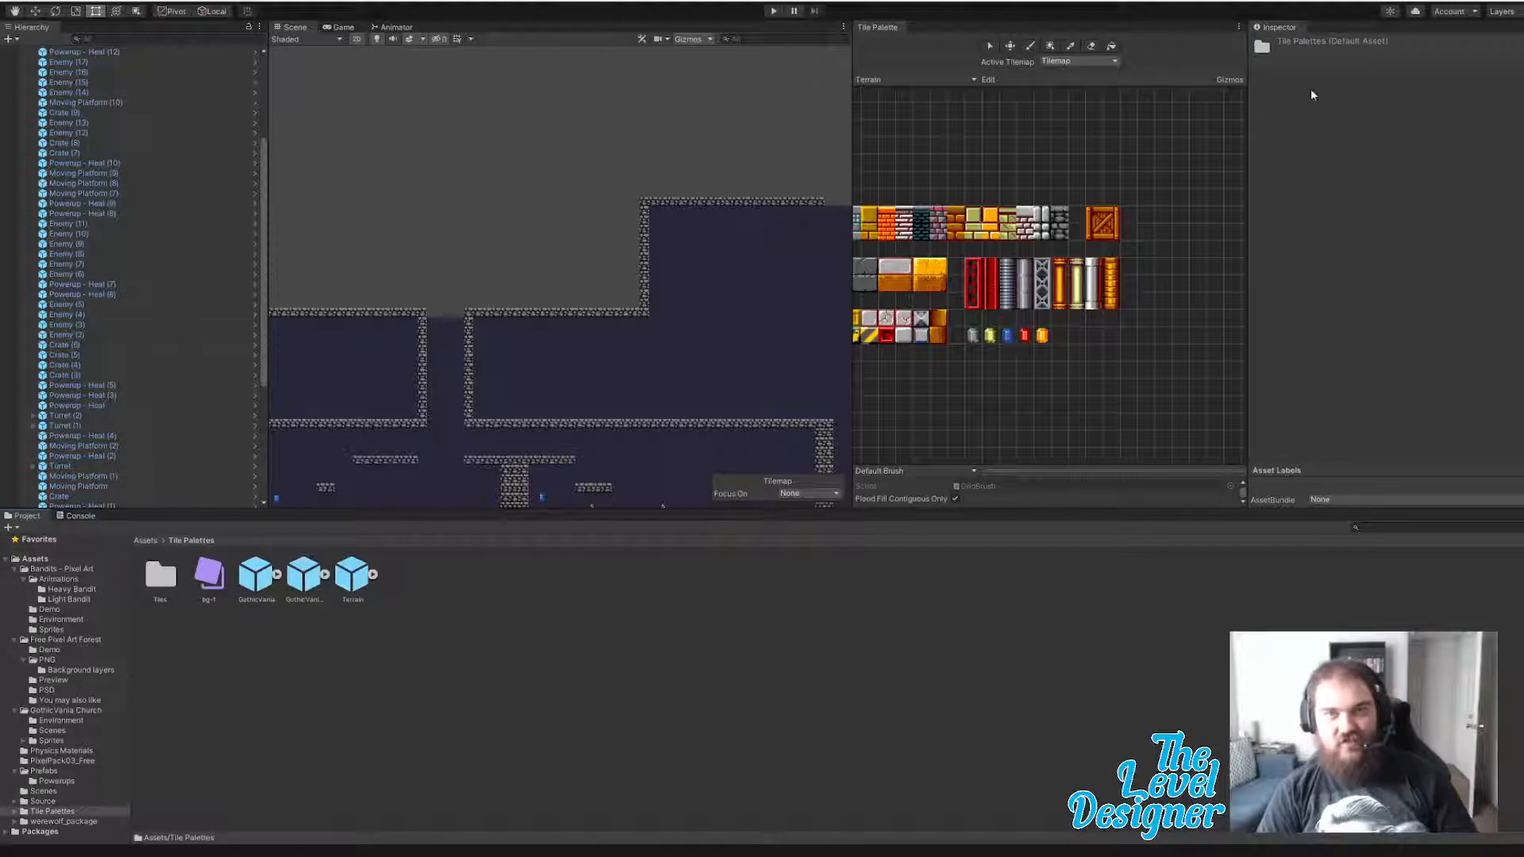
{"action": "left_click", "coordinate": [918, 81]}
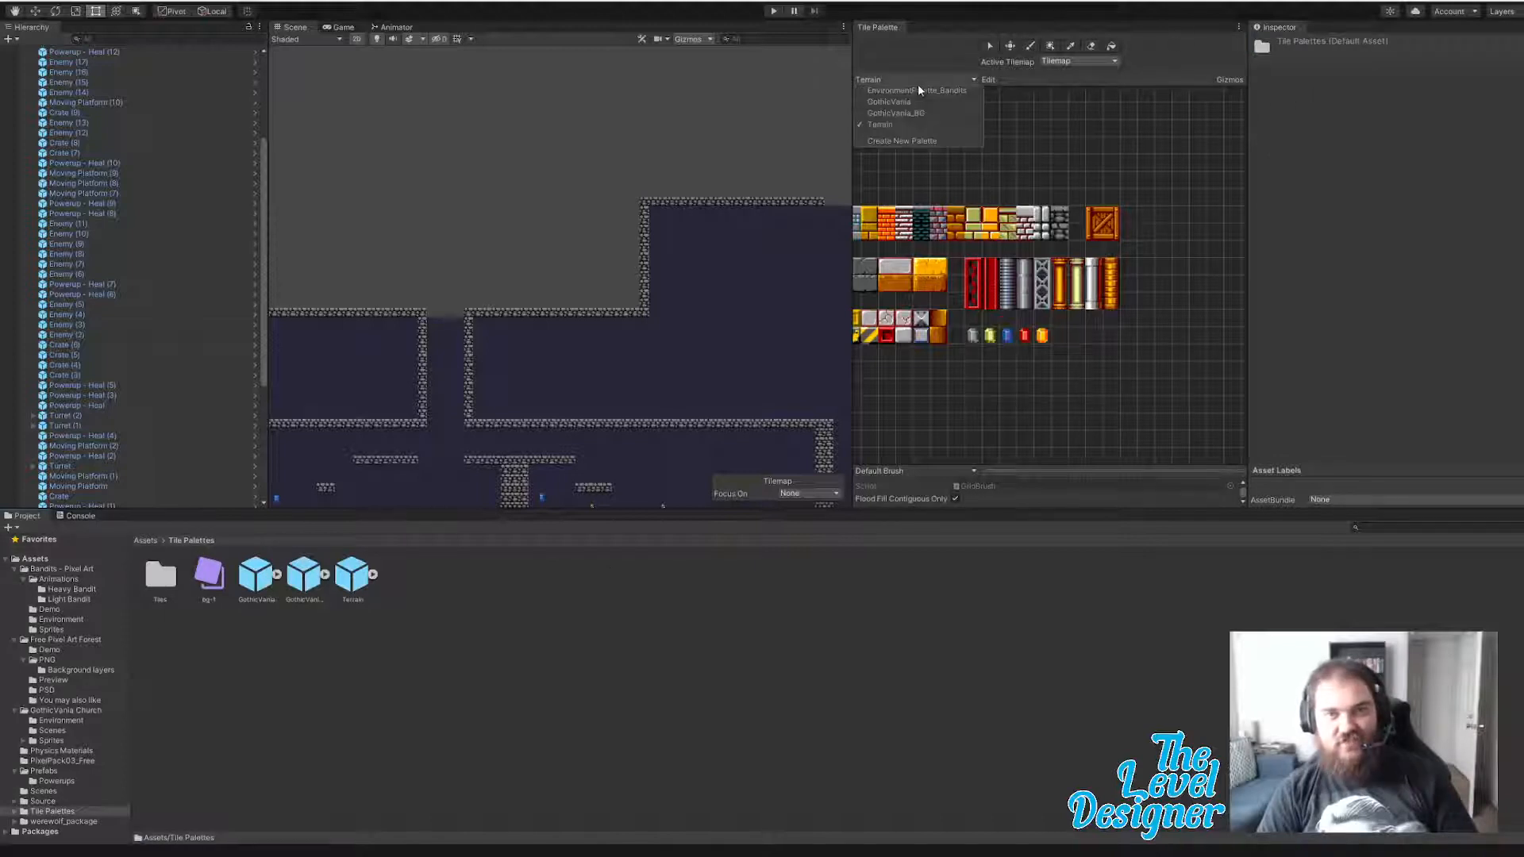
{"action": "left_click", "coordinate": [921, 141]}
{"action": "left_click", "coordinate": [988, 107]}
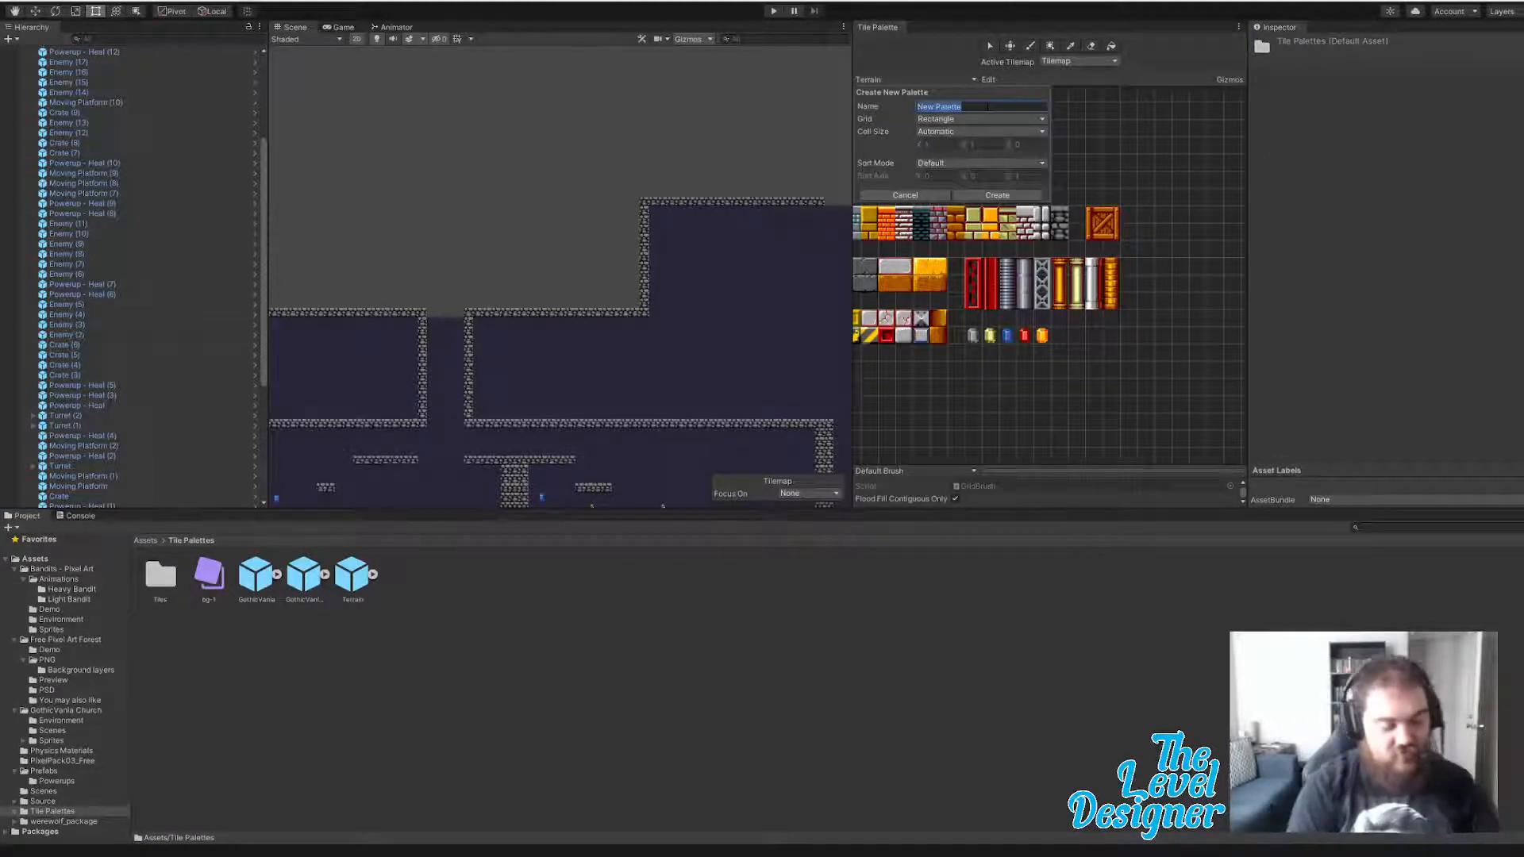
{"action": "type", "text": "Firest"}
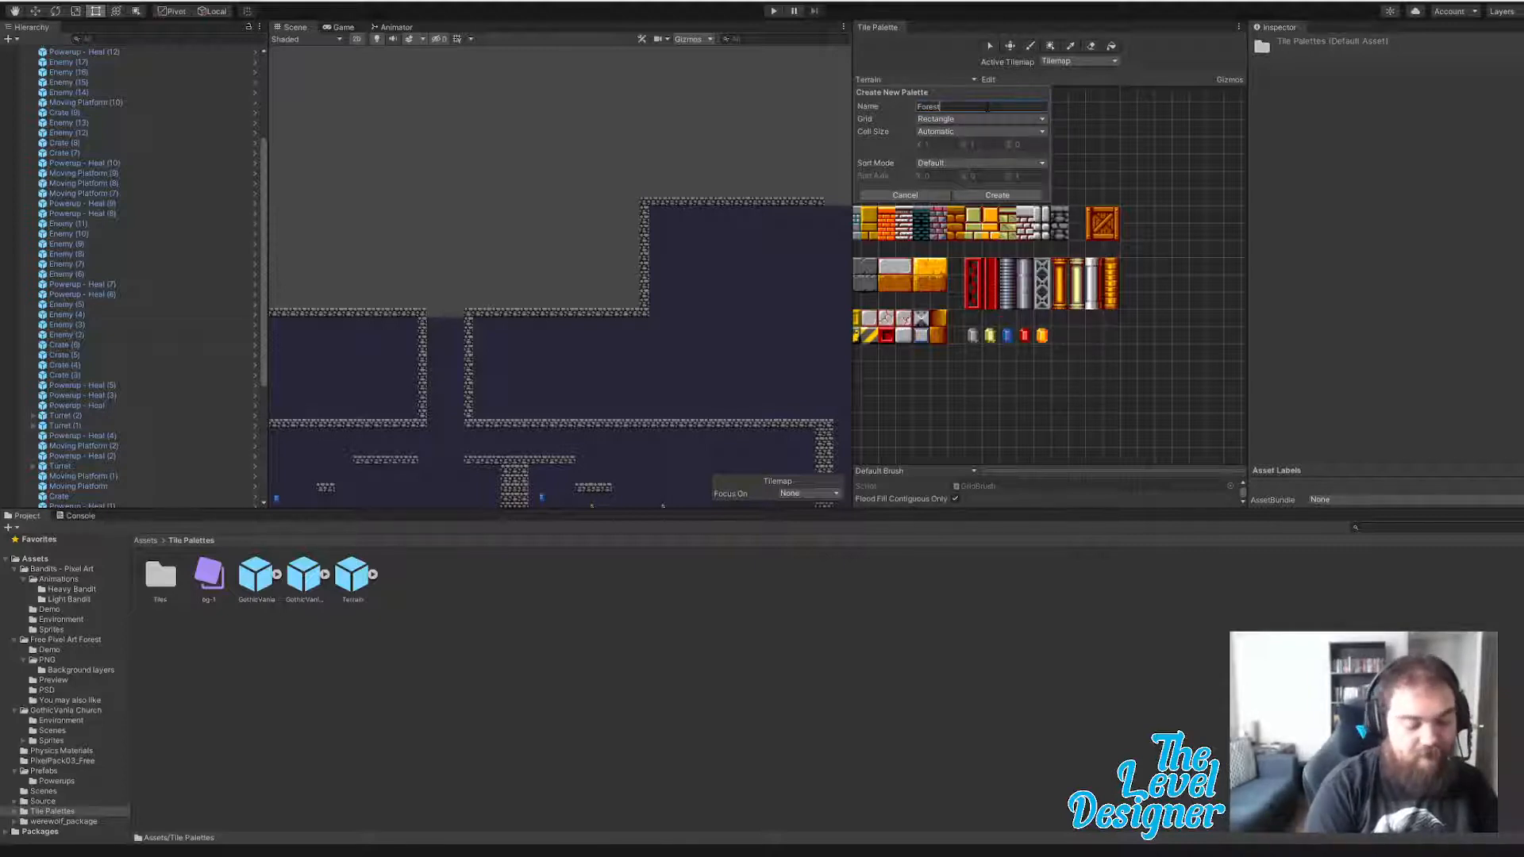
{"action": "type", "text": "-BG"}
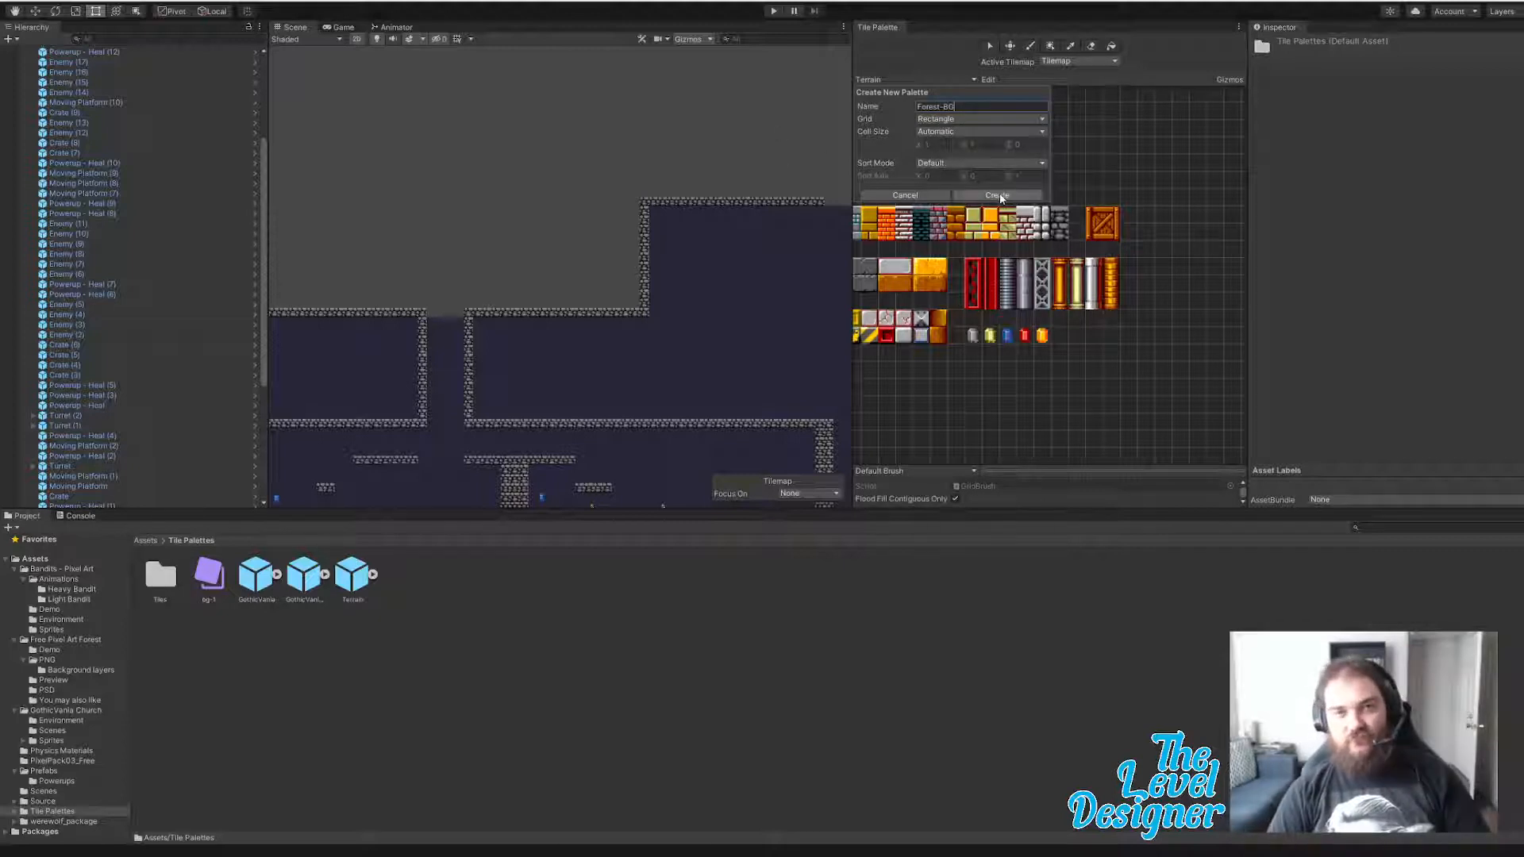
{"action": "left_click", "coordinate": [961, 135]}
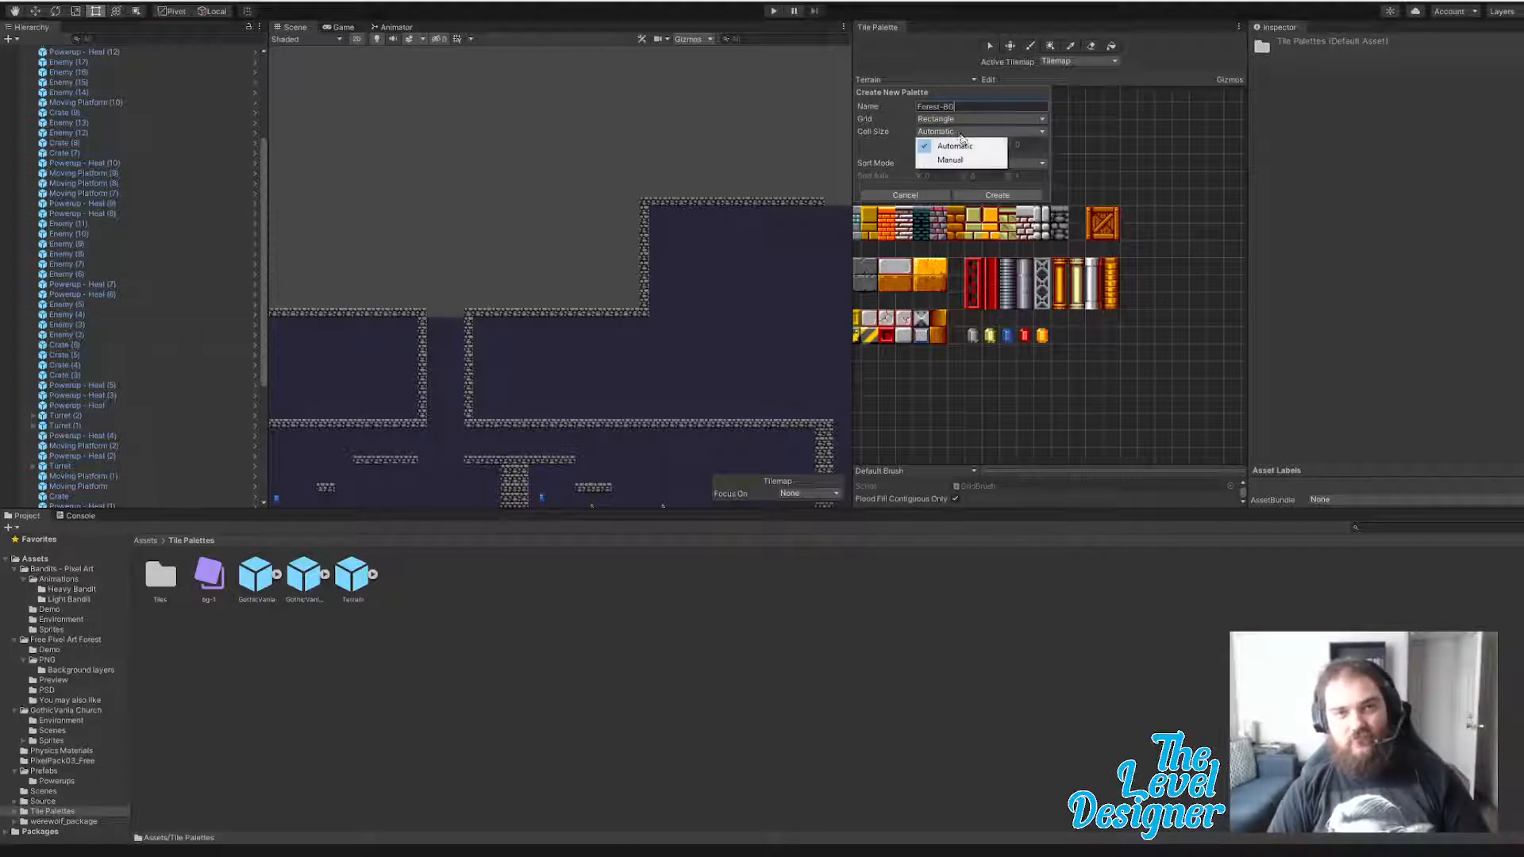
{"action": "left_click", "coordinate": [992, 198]}
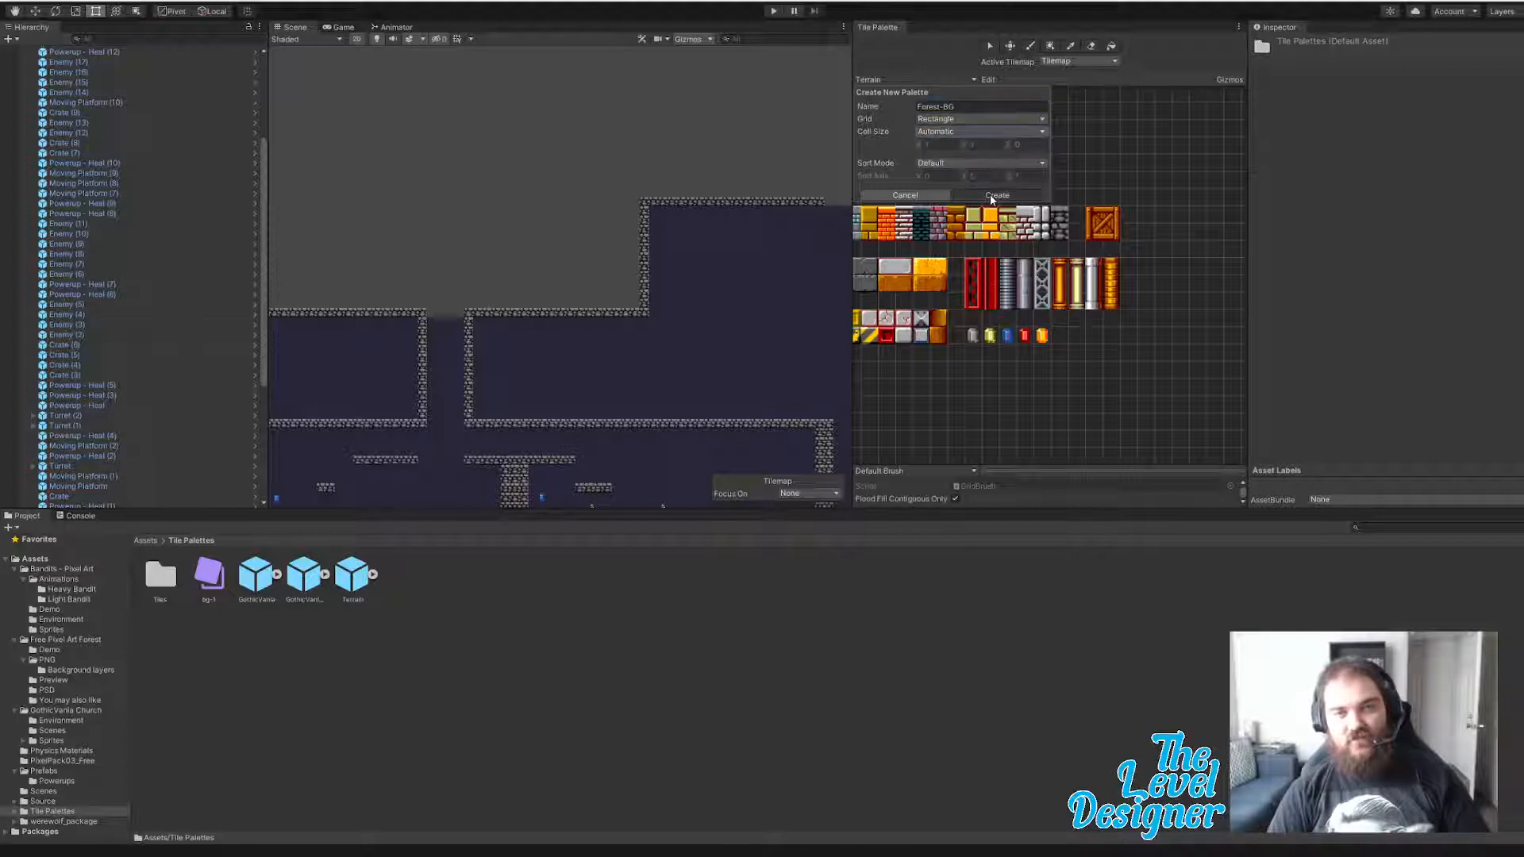
{"action": "left_click", "coordinate": [997, 195]}
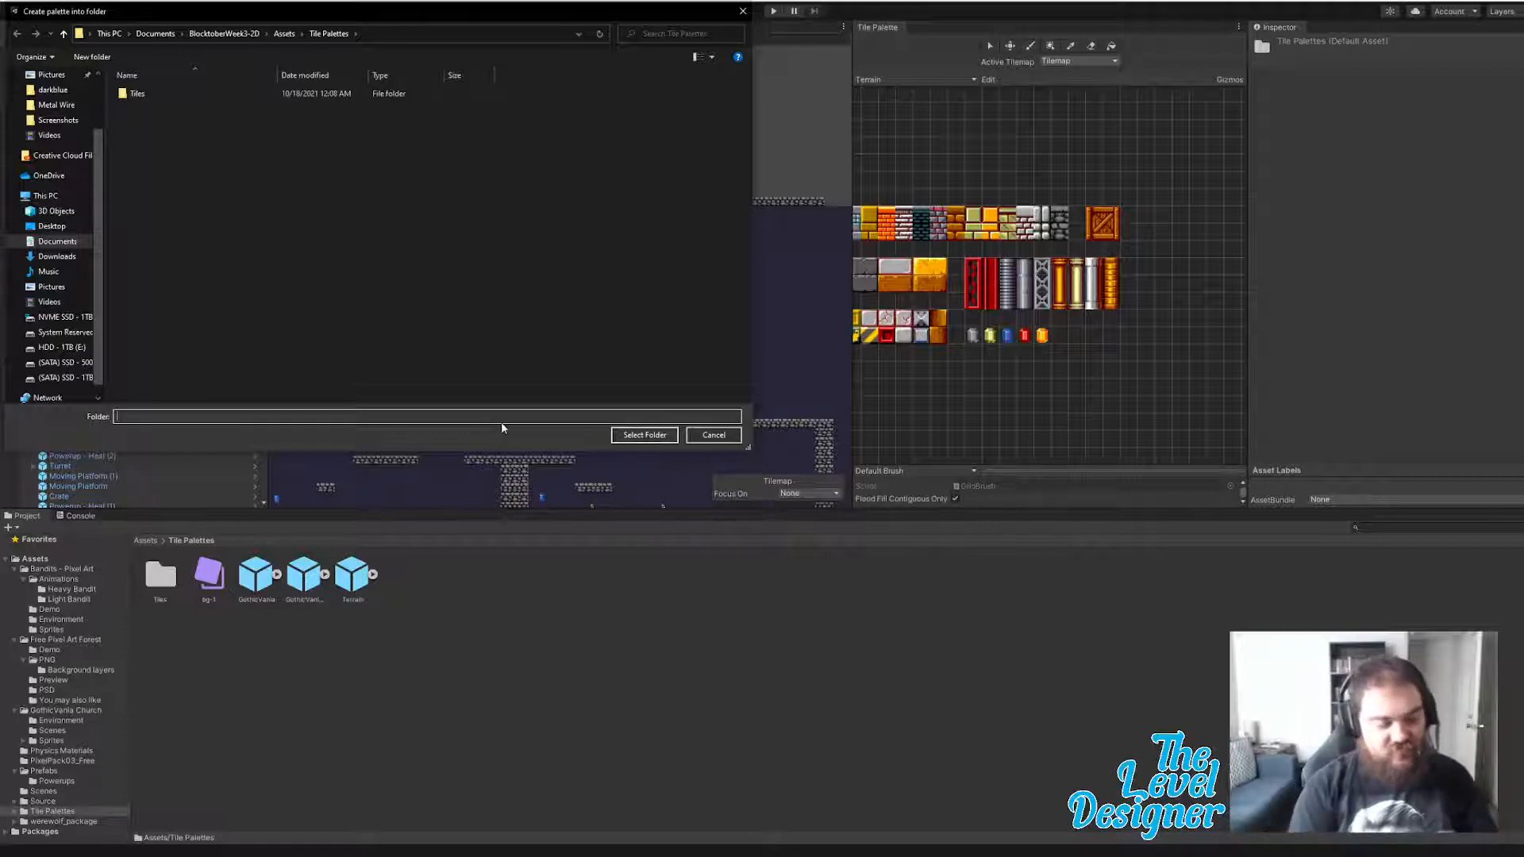
{"action": "type", "text": "Forest-BG"}
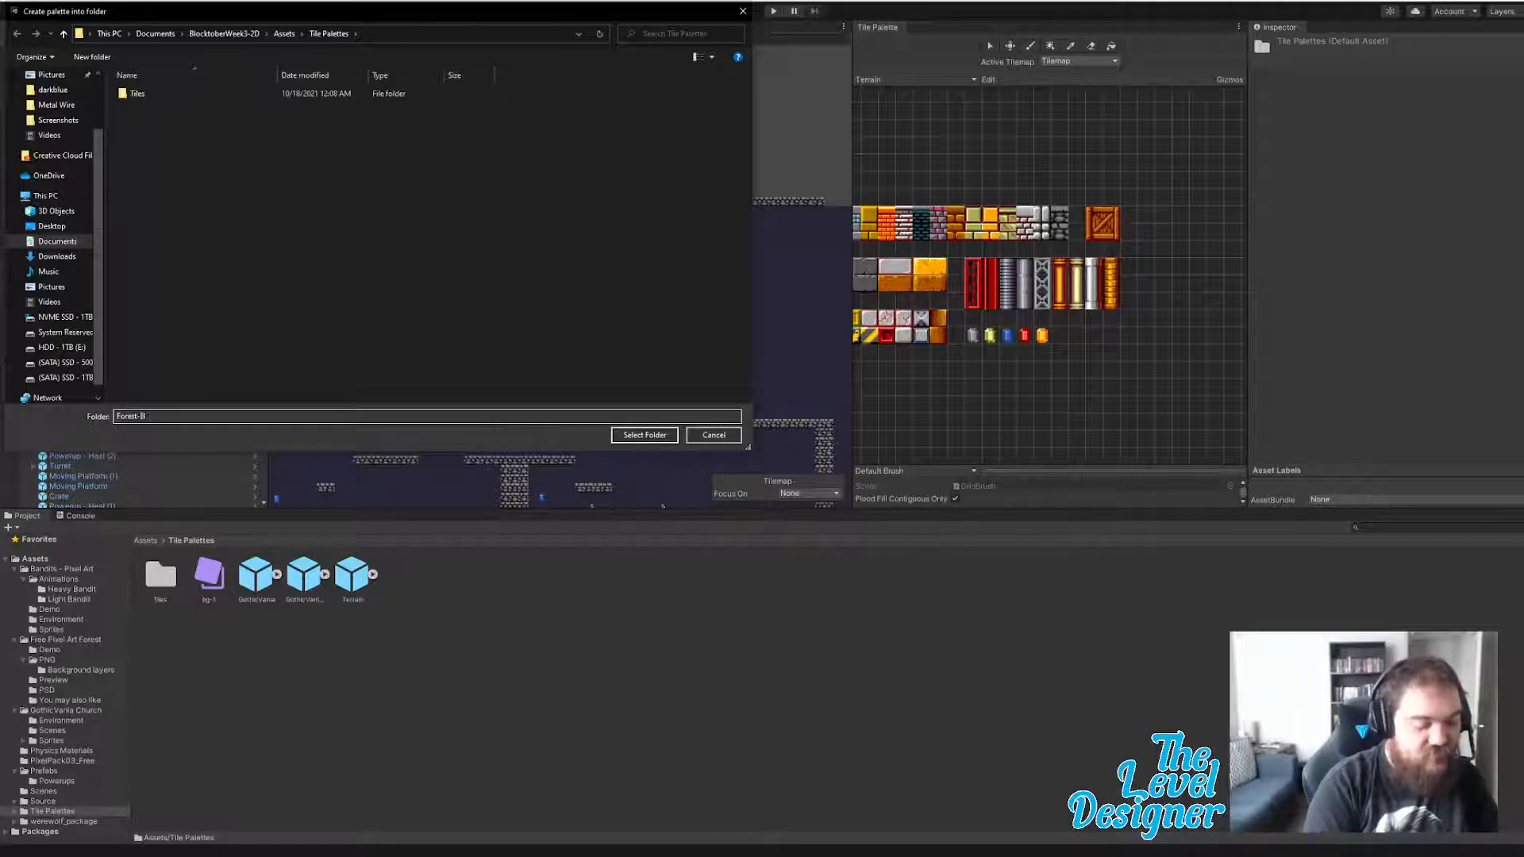
{"action": "left_click", "coordinate": [675, 435]}
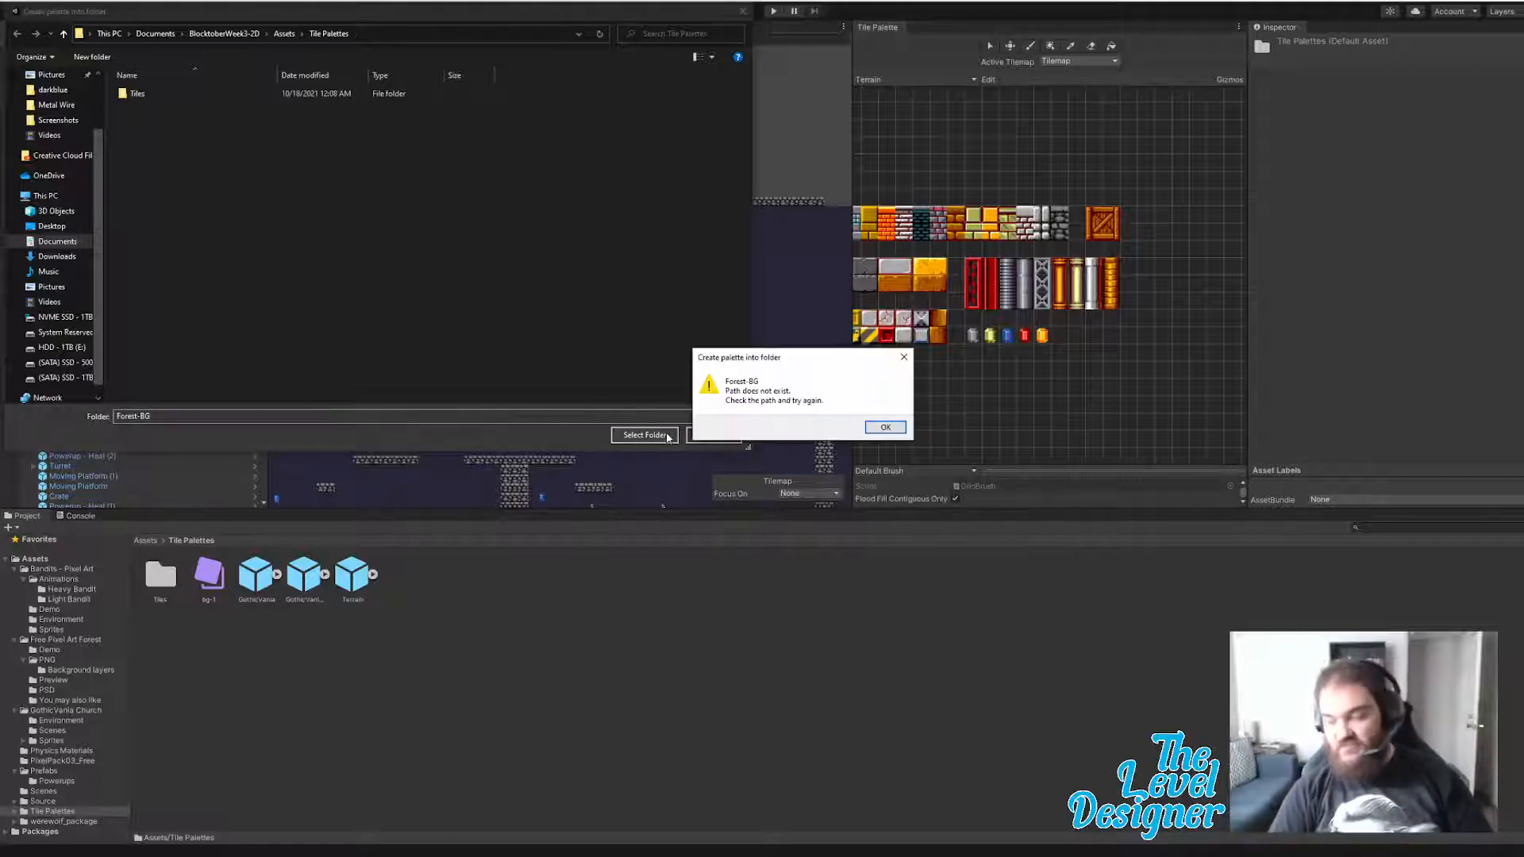
{"action": "left_click", "coordinate": [885, 428]}
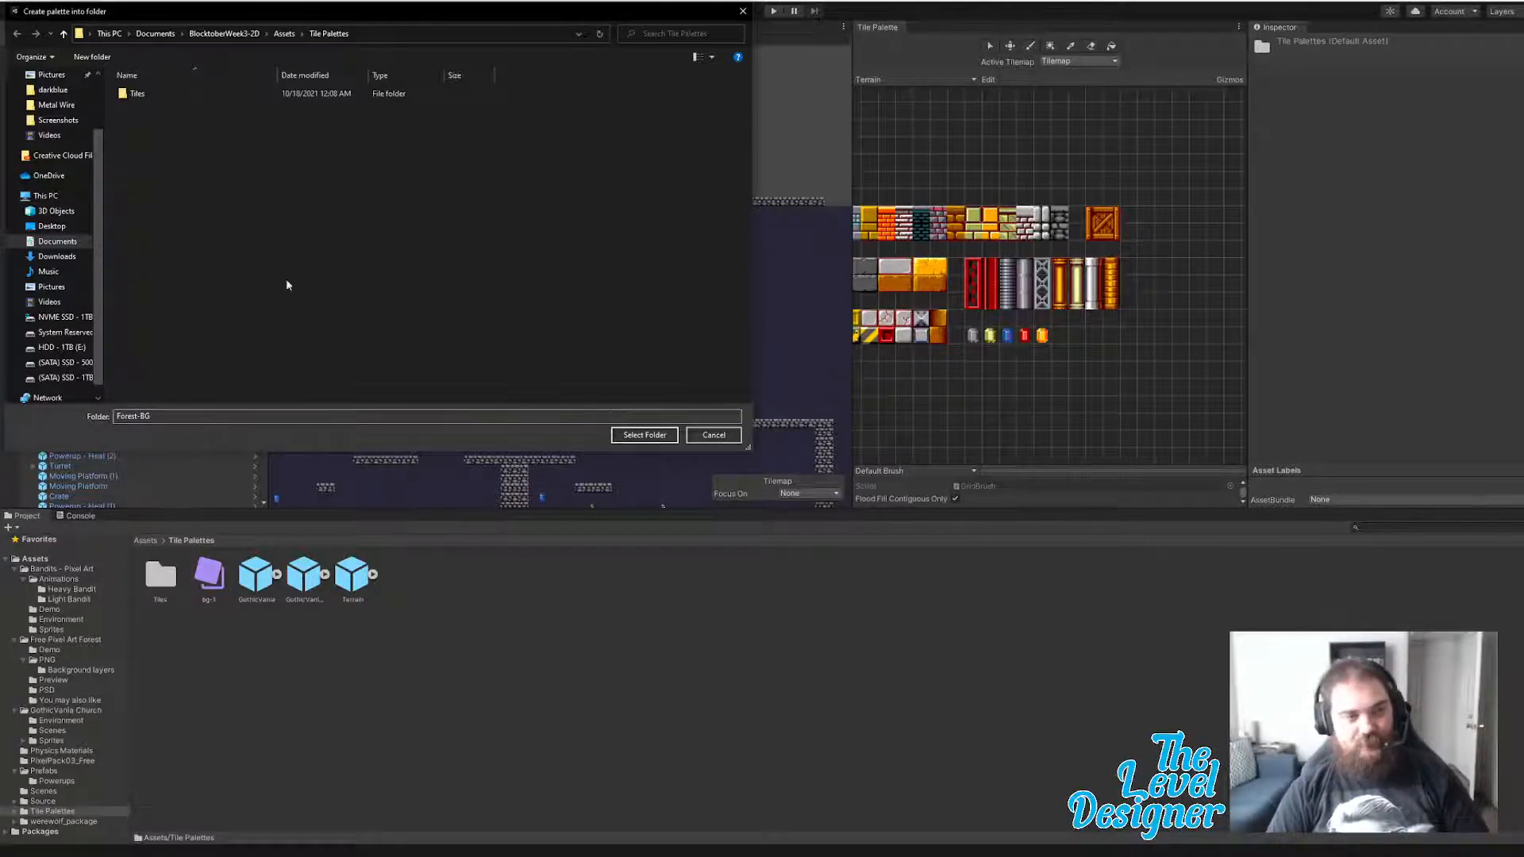
{"action": "left_click", "coordinate": [238, 416]}
{"action": "key", "text": "ctrl+a"}
{"action": "key", "text": "BackSpace"}
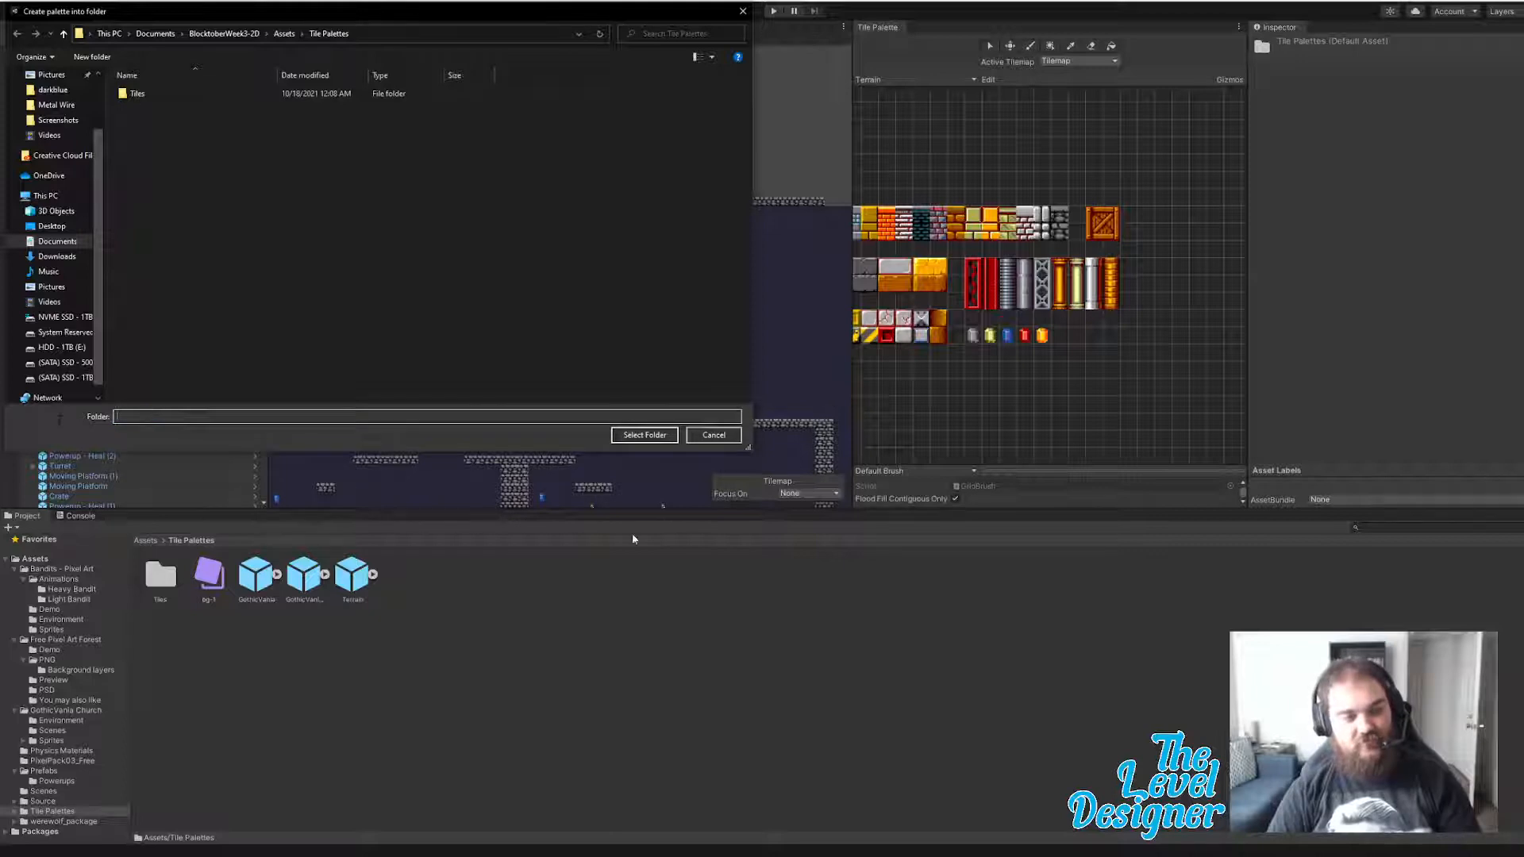
- Save the Forest-BG palette directly in the Tile Palettes folder
{"action": "left_click", "coordinate": [643, 435]}
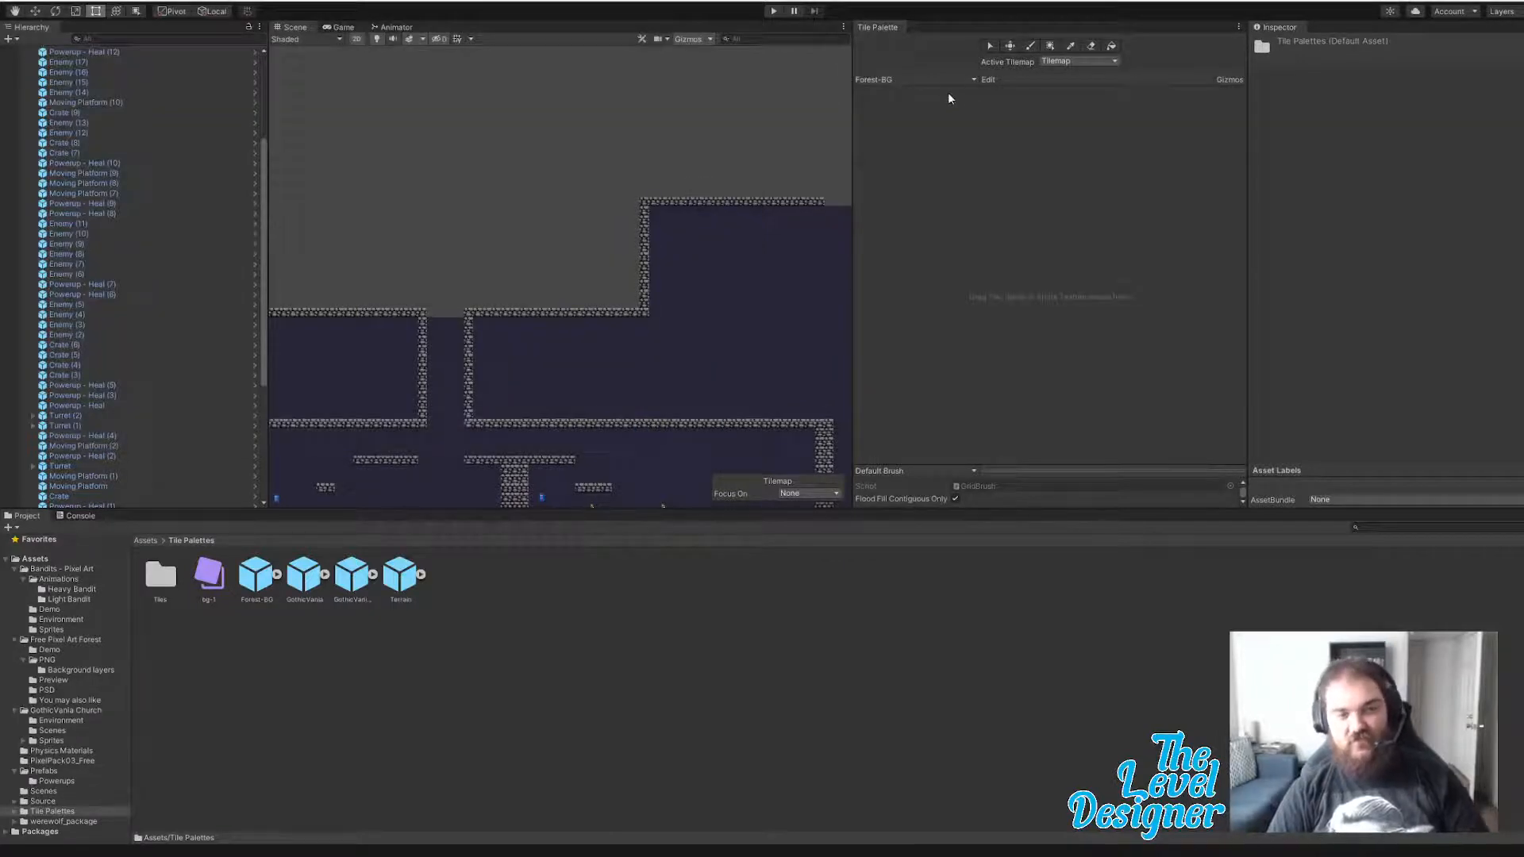
- Add the sliced Background image from Free Pixel Art Forest/Preview to the Forest-BG palette, generating its tiles into Tile Palettes/Tiles
{"action": "left_click", "coordinate": [145, 541]}
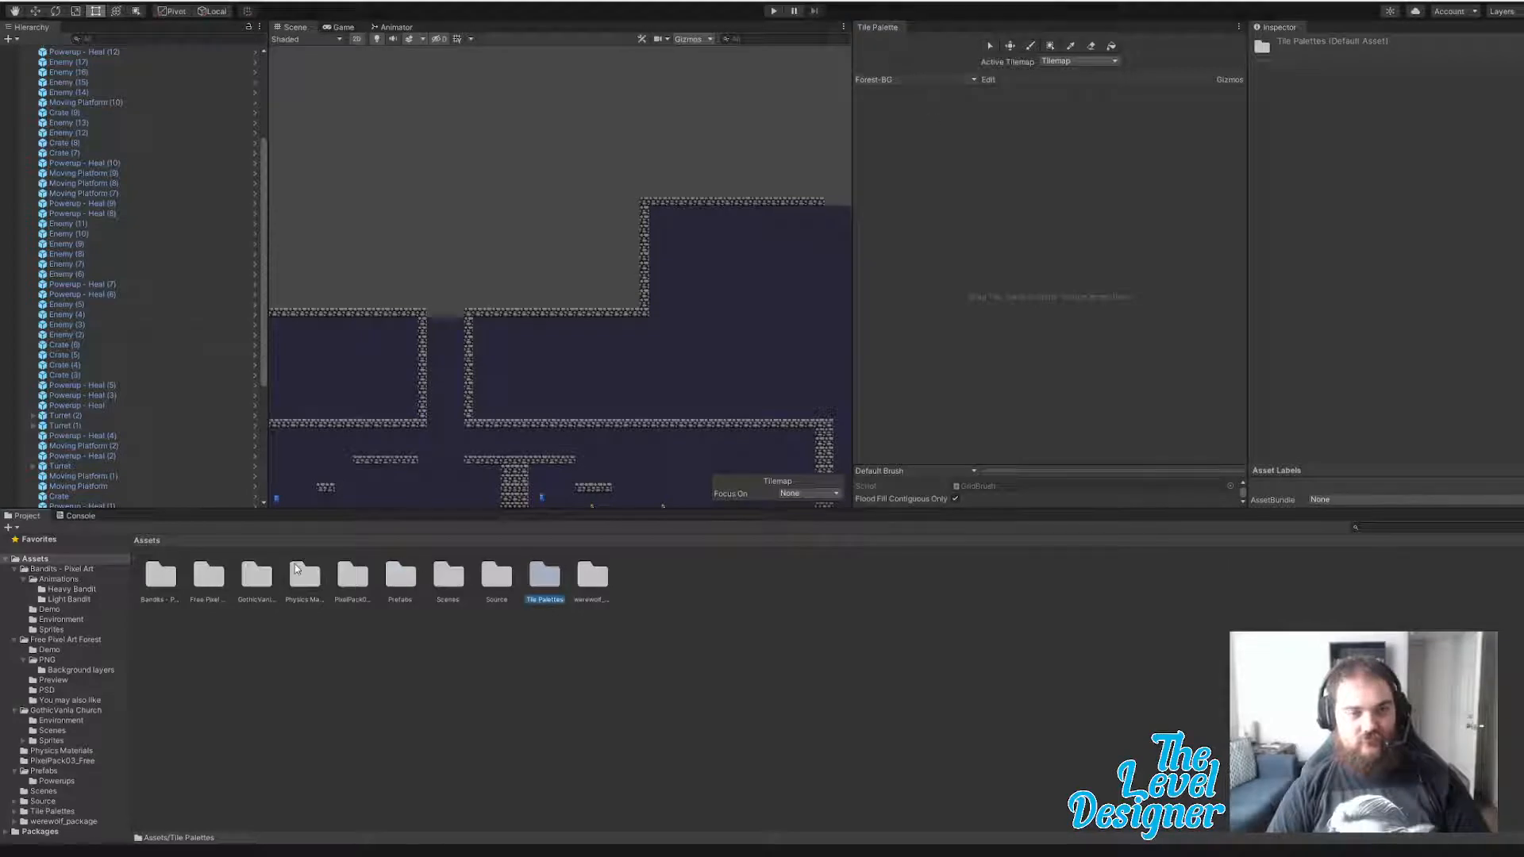
{"action": "double_click", "coordinate": [209, 575]}
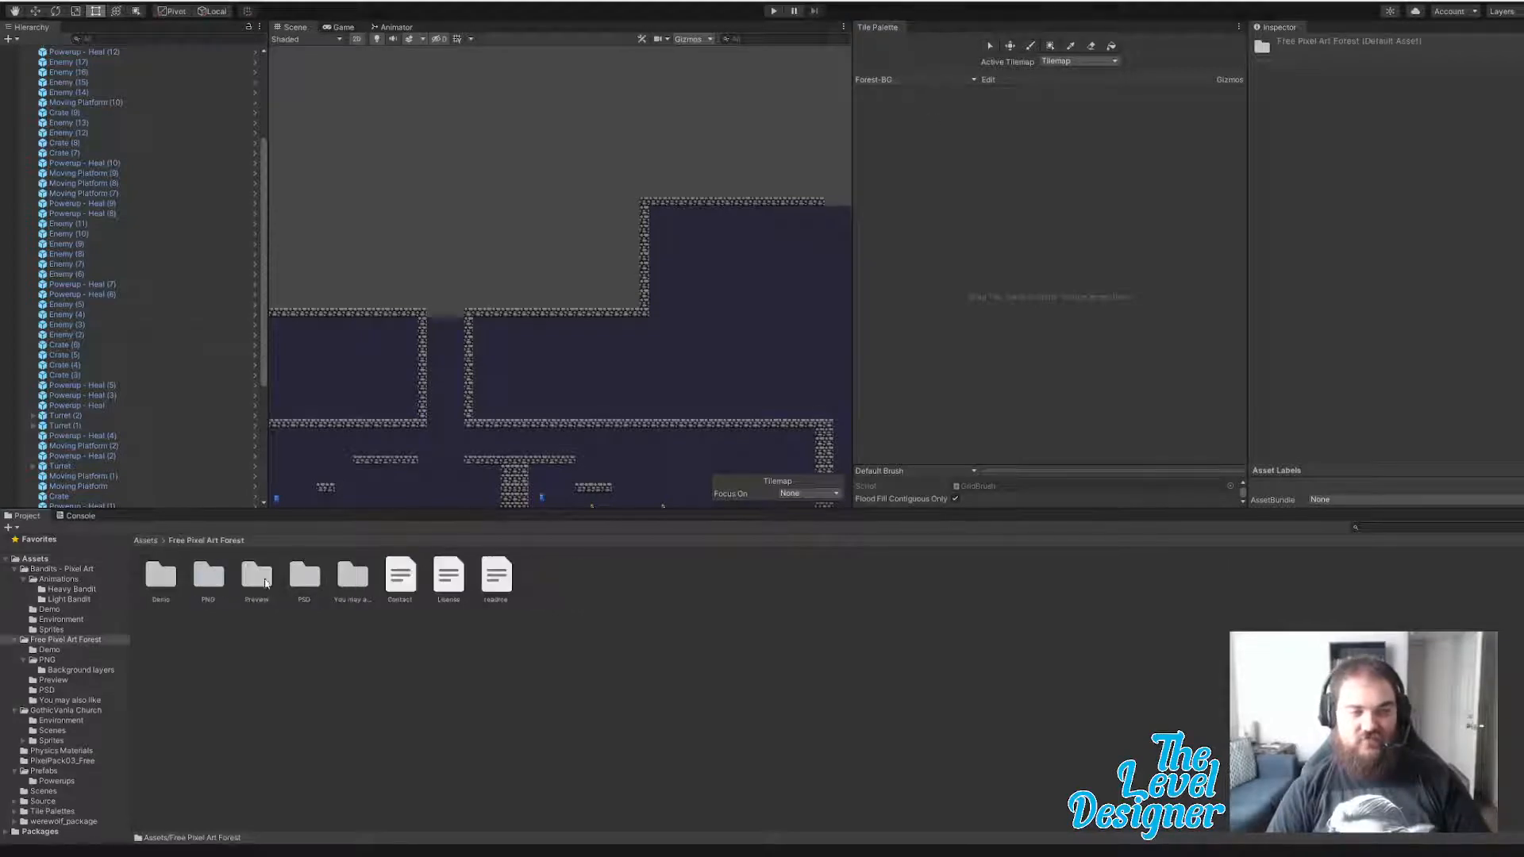
{"action": "double_click", "coordinate": [259, 574]}
{"action": "left_click_drag", "start_coordinate": [162, 579], "coordinate": [901, 210]}
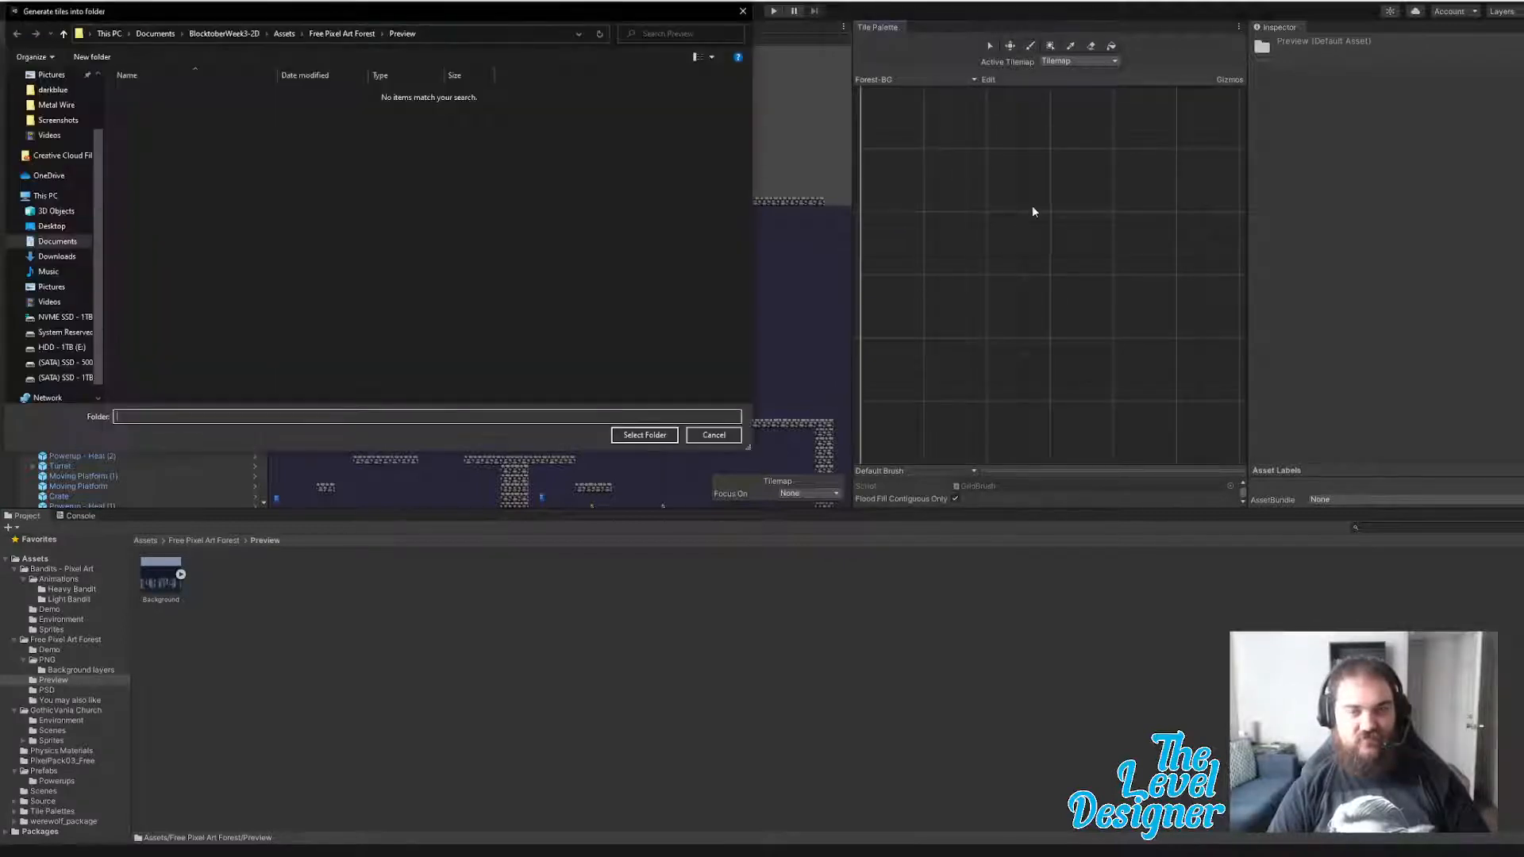
{"action": "left_click", "coordinate": [284, 33]}
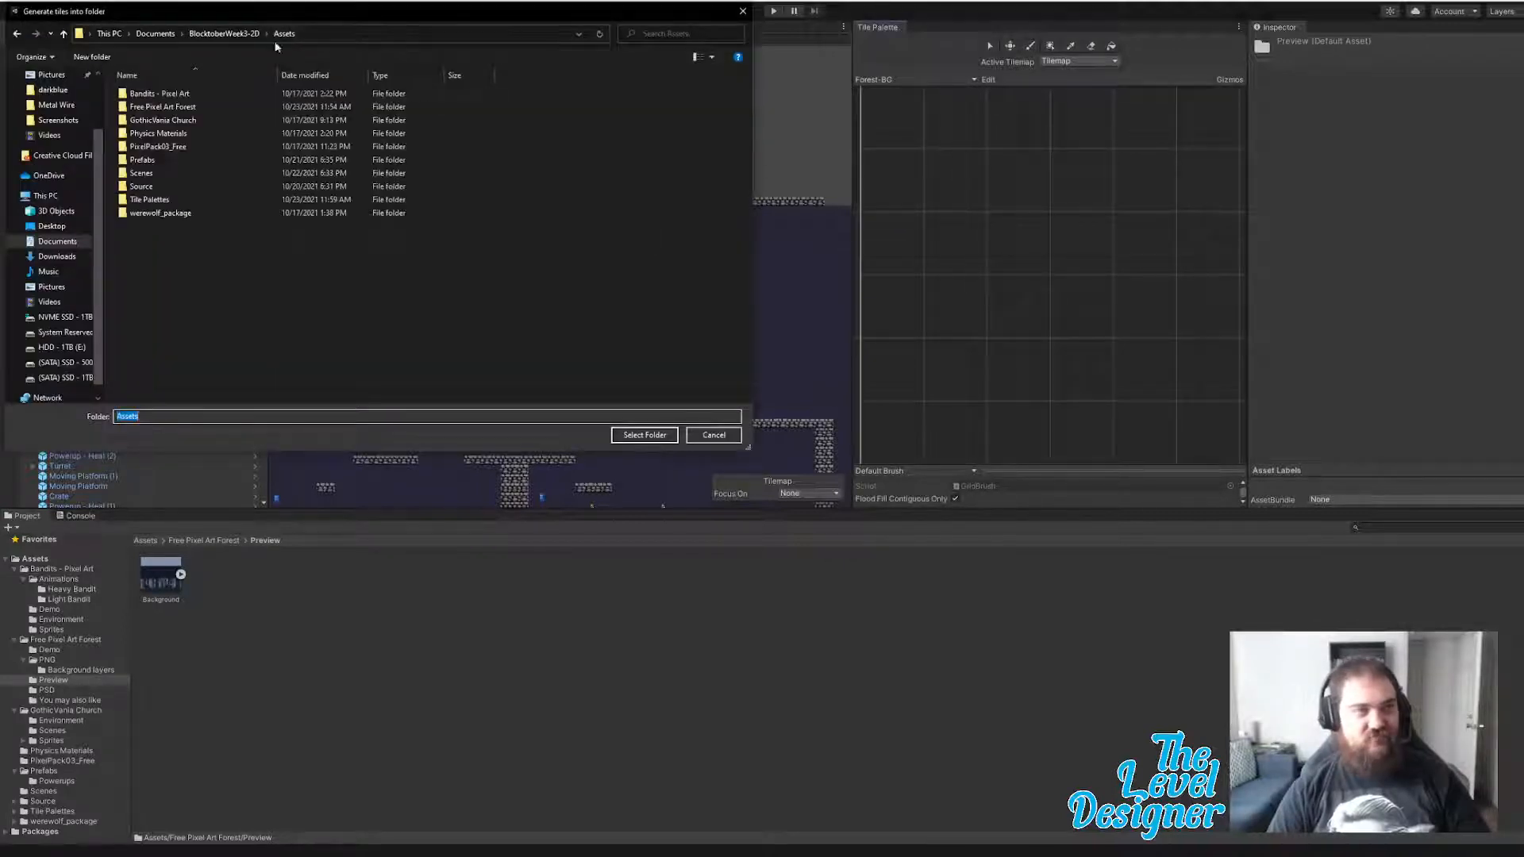
{"action": "double_click", "coordinate": [171, 202]}
{"action": "double_click", "coordinate": [176, 97]}
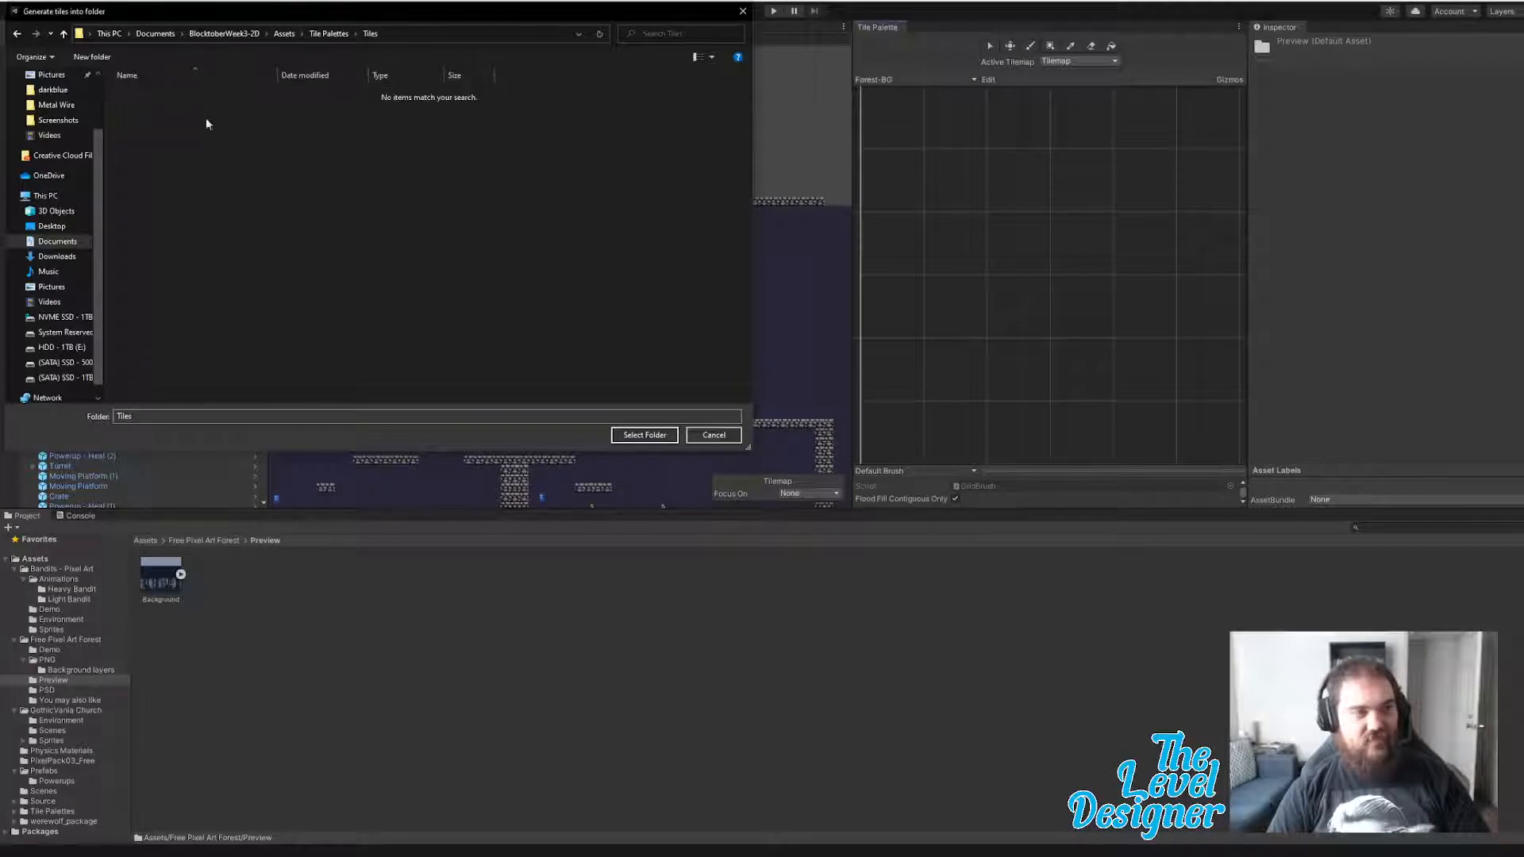
{"action": "left_click", "coordinate": [640, 435]}
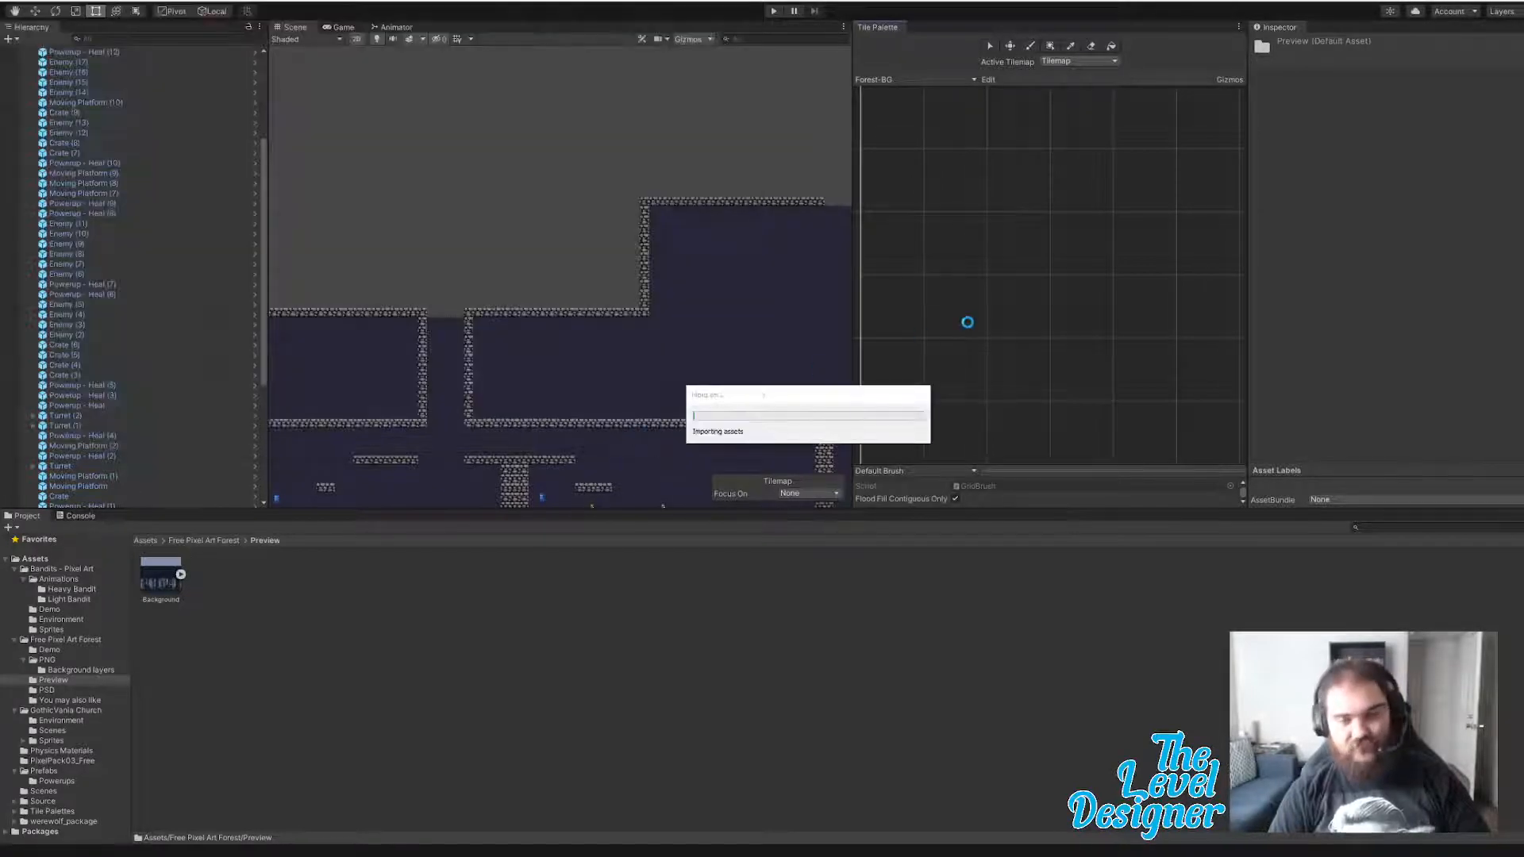
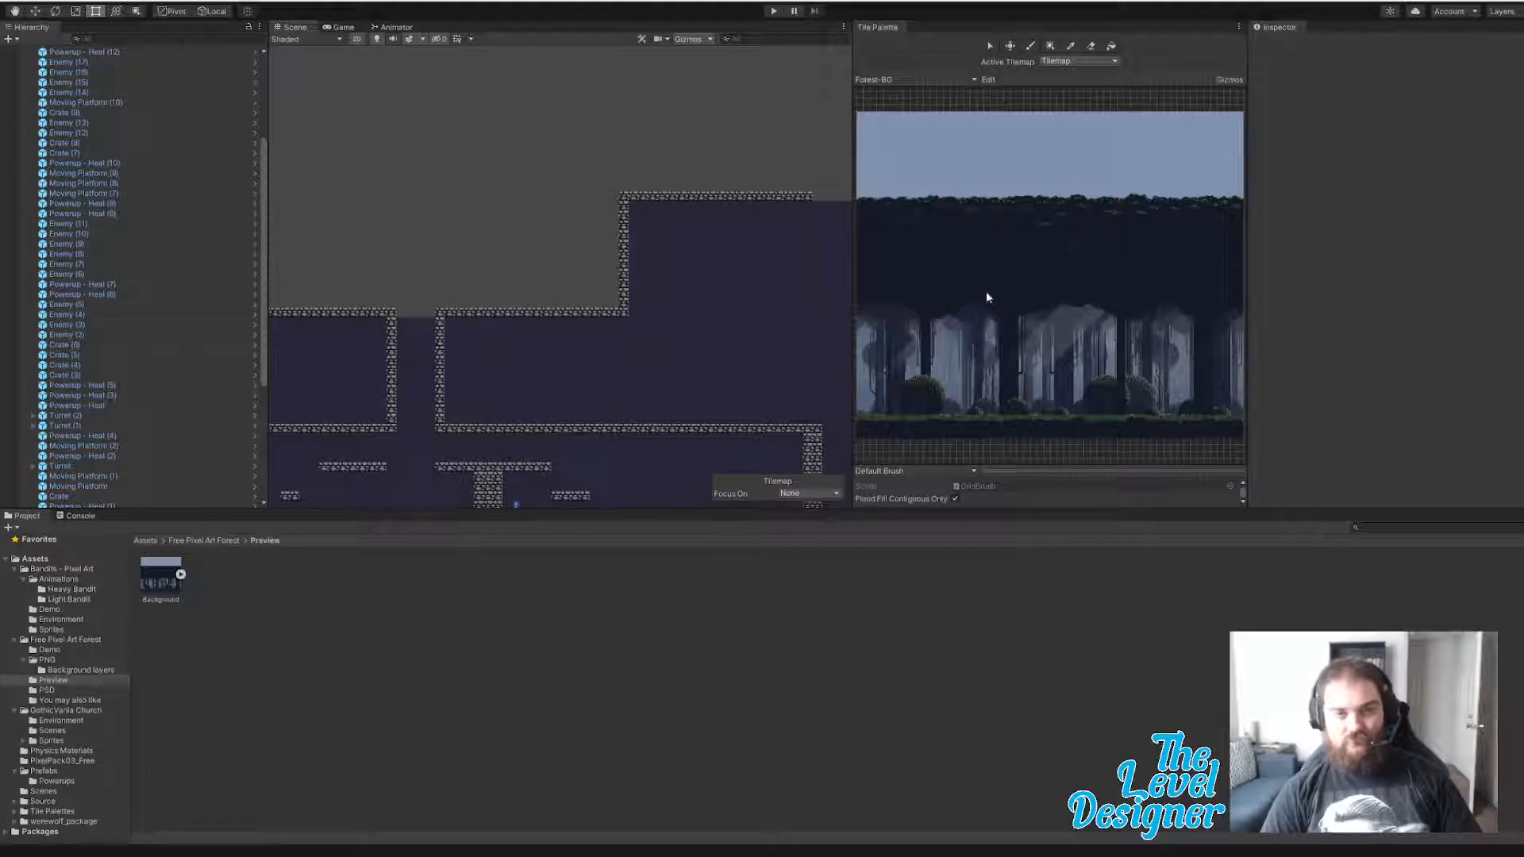
- Try picking small groups of forest tiles with the brush, ending with the single tile in the image's lower-left corner
{"action": "scroll", "coordinate": [1002, 359], "scroll_direction": "up", "scroll_amount": 5}
{"action": "scroll", "coordinate": [969, 389], "scroll_direction": "down", "scroll_amount": 2}
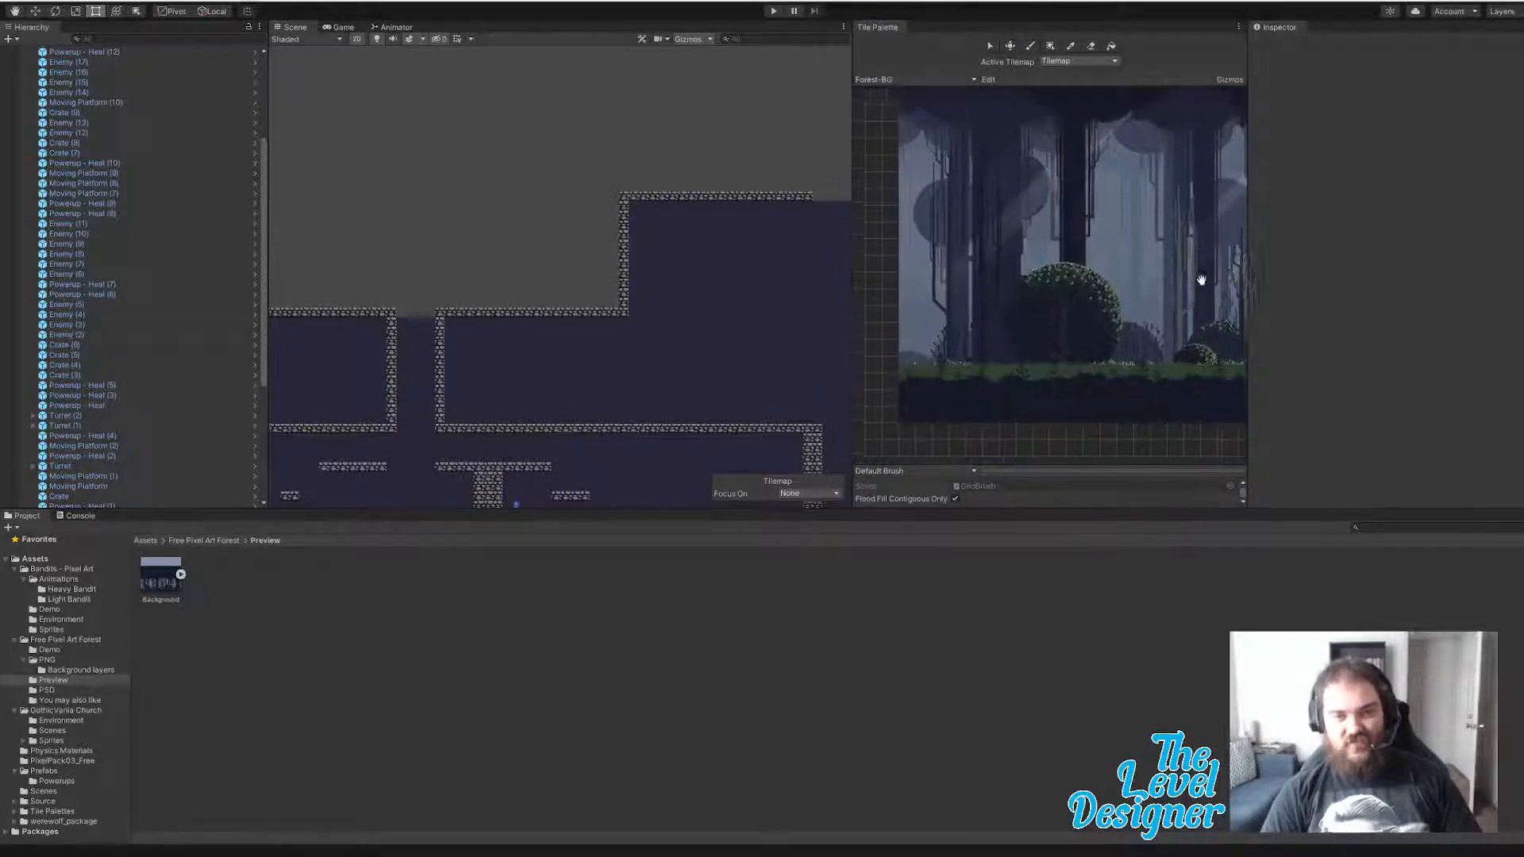
{"action": "key", "text": "b"}
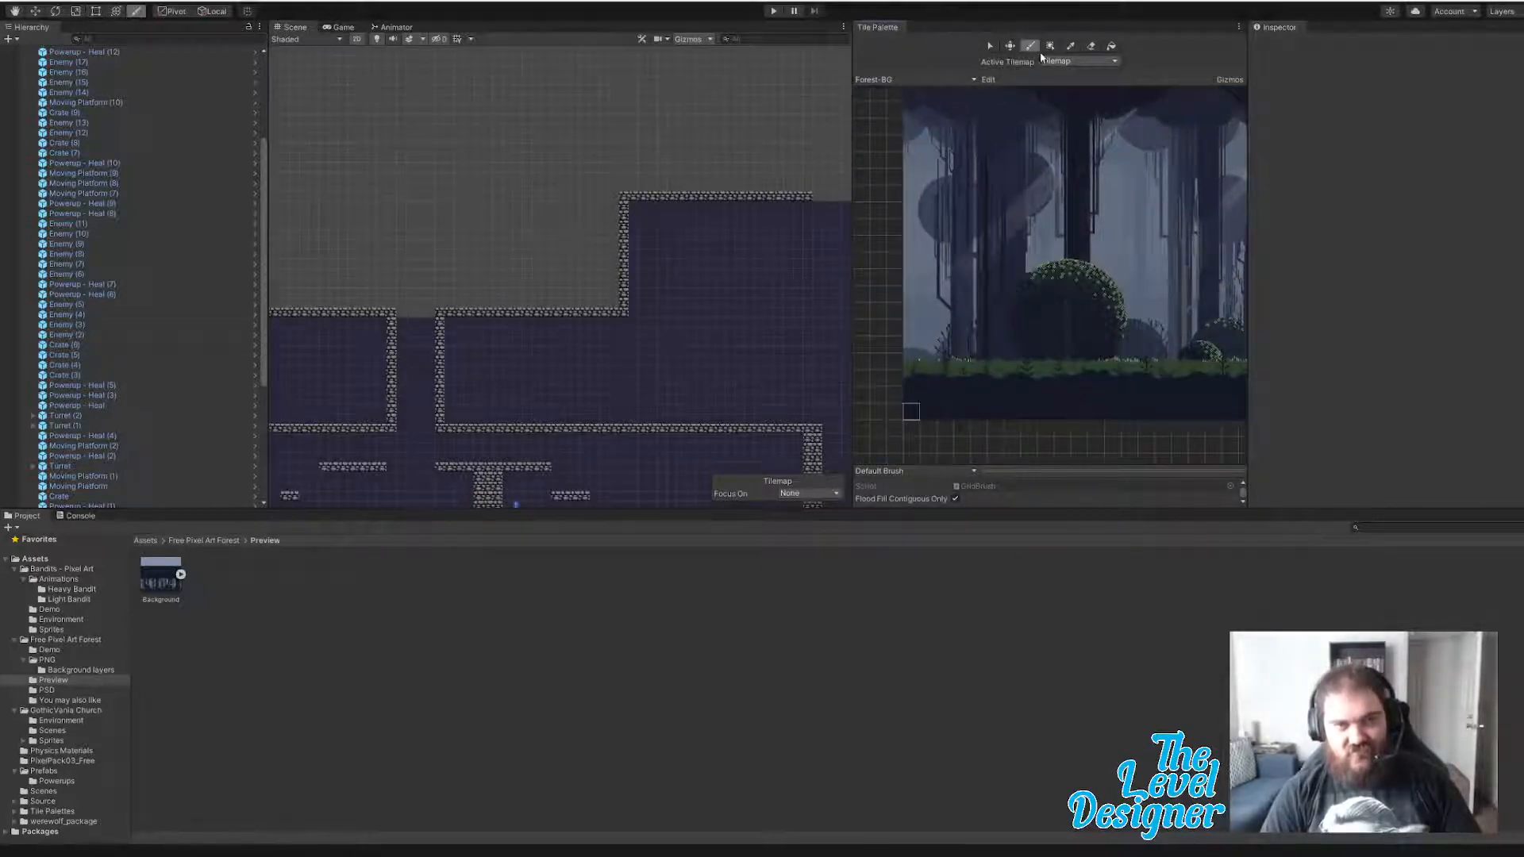
{"action": "mouse_move", "coordinate": [940, 221]}
{"action": "left_mouse_down"}
{"action": "mouse_move", "coordinate": [999, 273]}
{"action": "mouse_move", "coordinate": [983, 313]}
{"action": "left_mouse_up"}
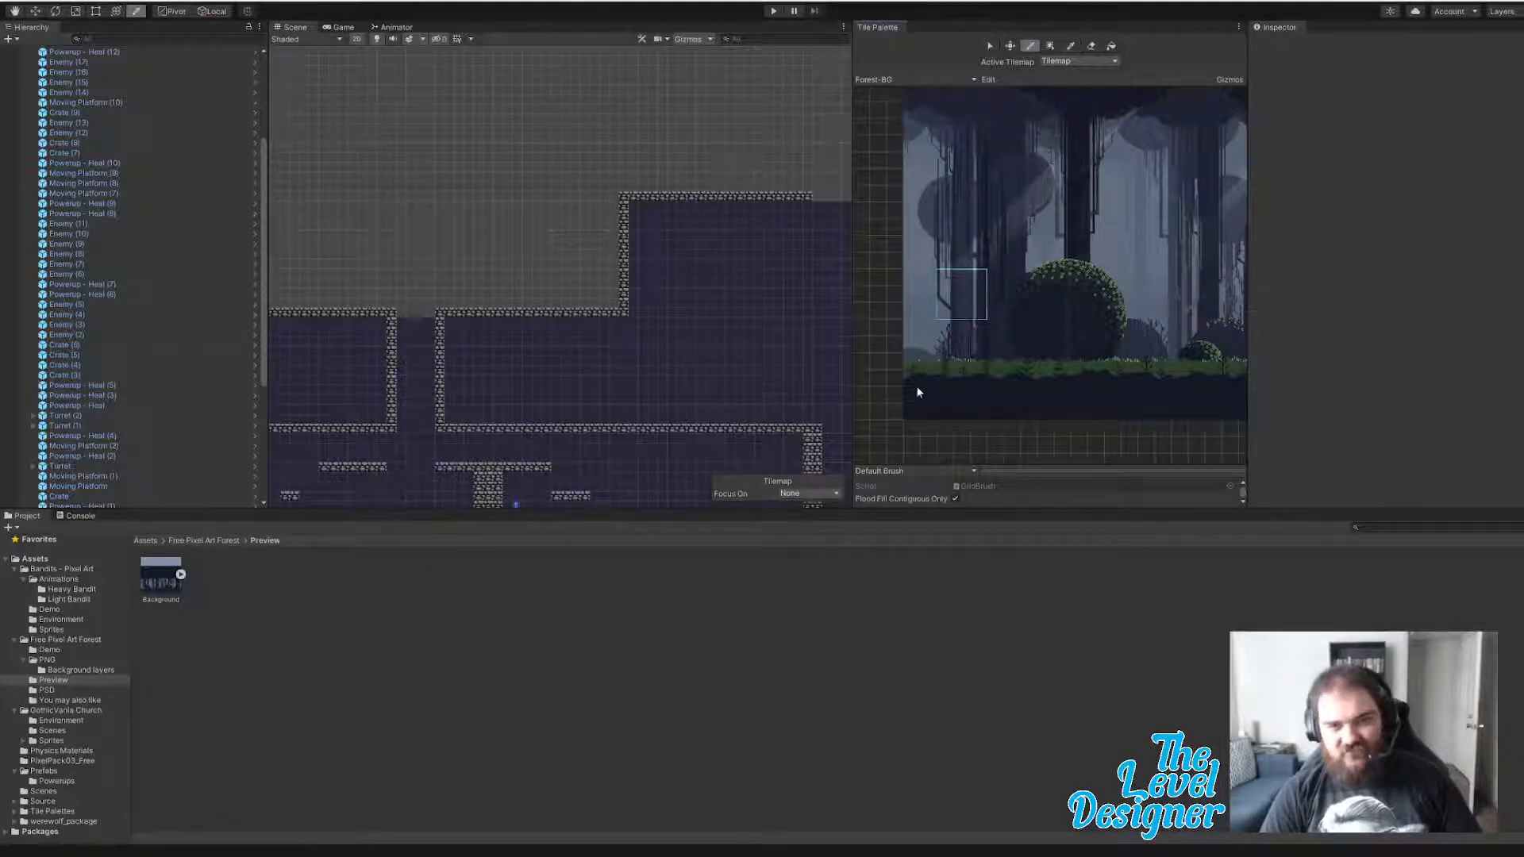
{"action": "left_click", "coordinate": [916, 416]}
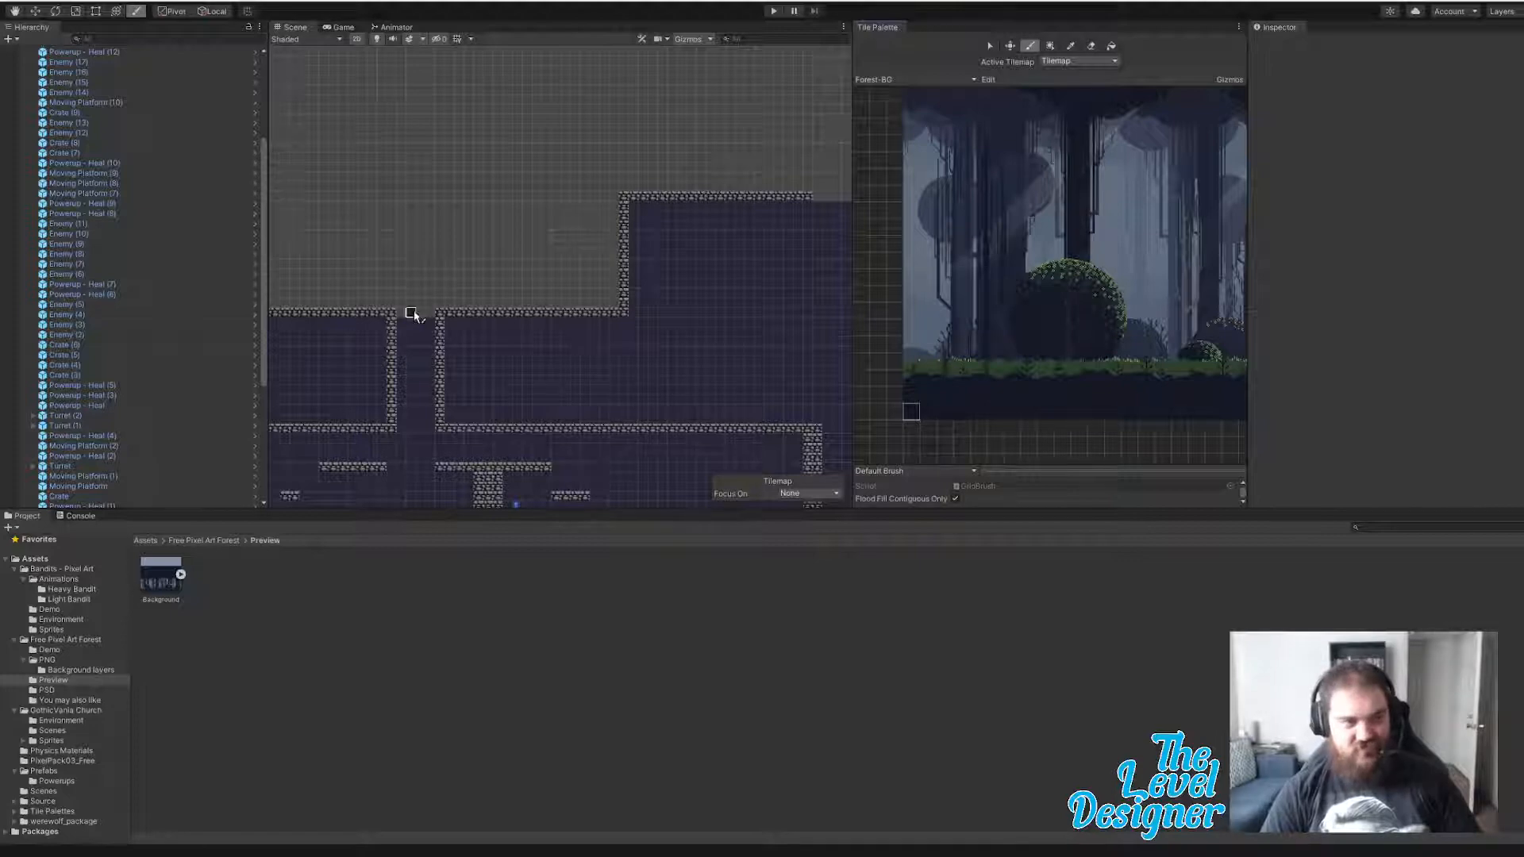
{"action": "middle_click_drag", "start_coordinate": [410, 311], "coordinate": [586, 359]}
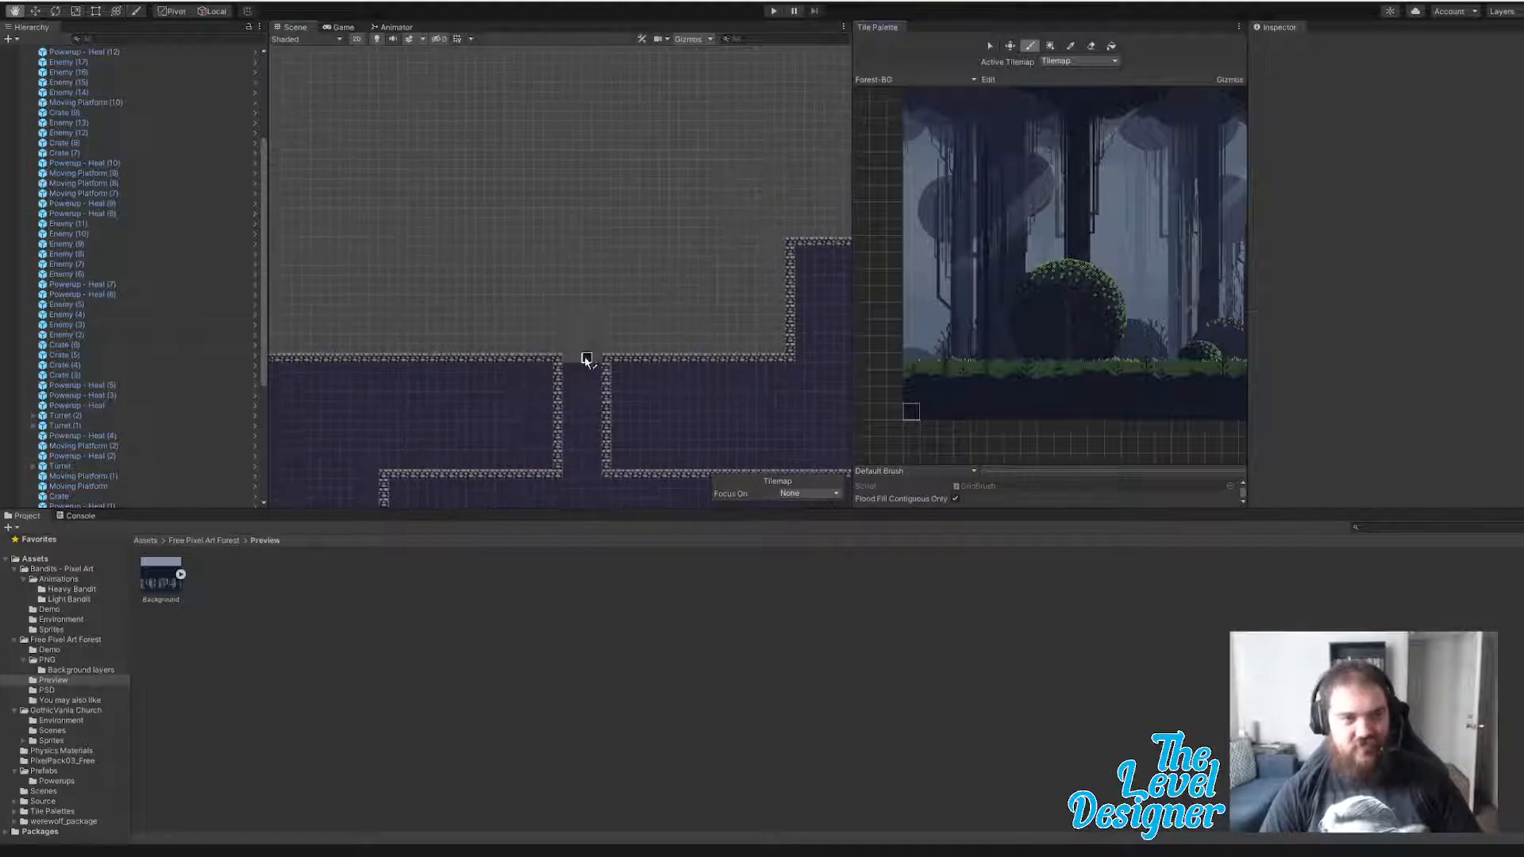
- Make Background the active tilemap and select the Background object under Grid
{"action": "left_click", "coordinate": [1069, 63]}
{"action": "left_click", "coordinate": [1079, 116]}
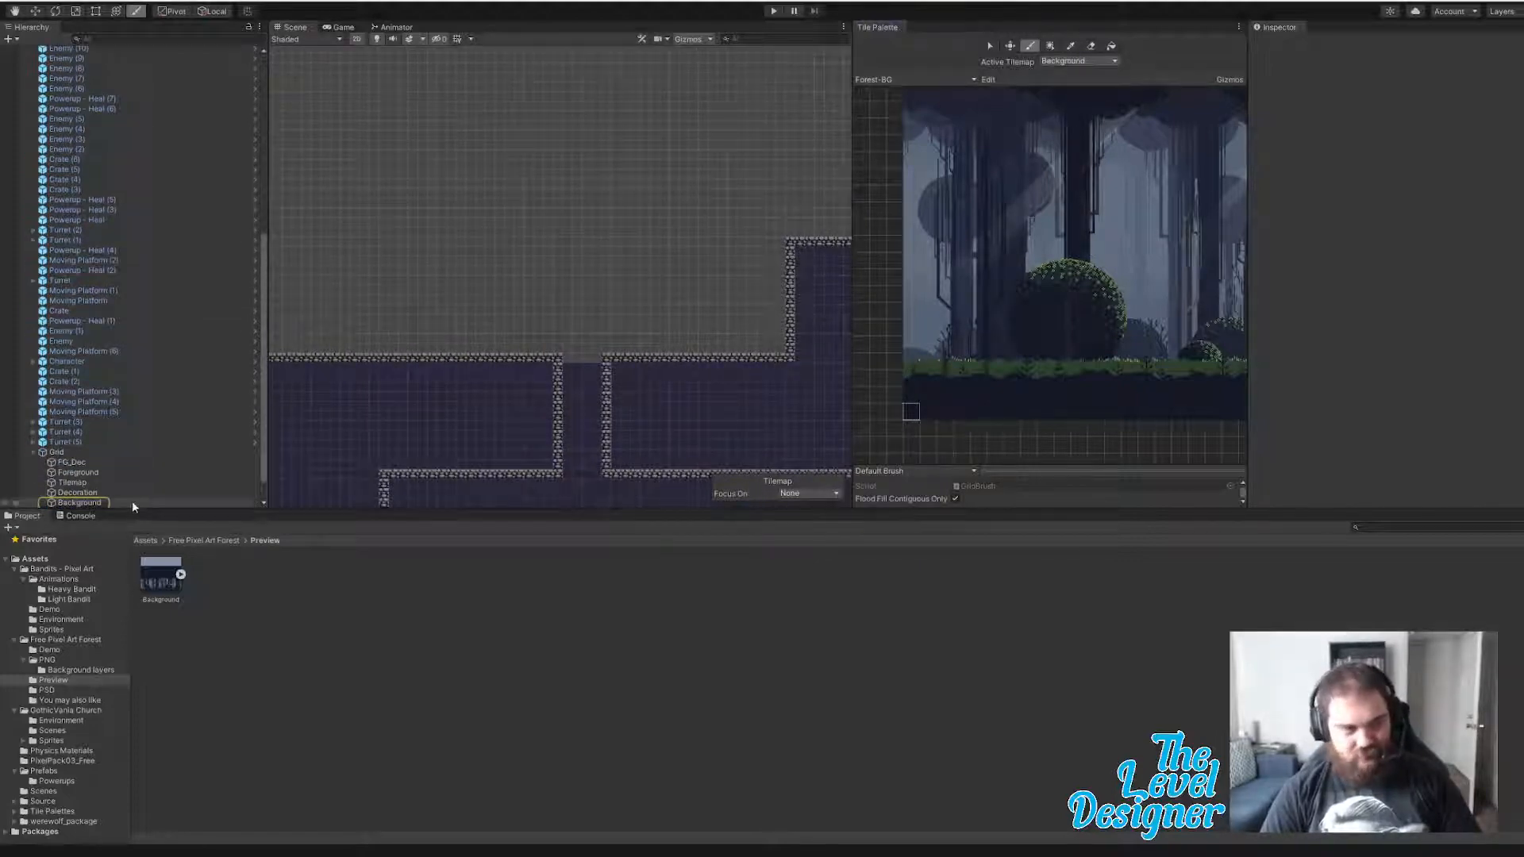
{"action": "left_click", "coordinate": [96, 501]}
- Pick the forest tiles across the image's full width, from just above the grass strip up into the sky, as the brush
{"action": "scroll", "coordinate": [1103, 349], "scroll_direction": "down", "scroll_amount": 3}
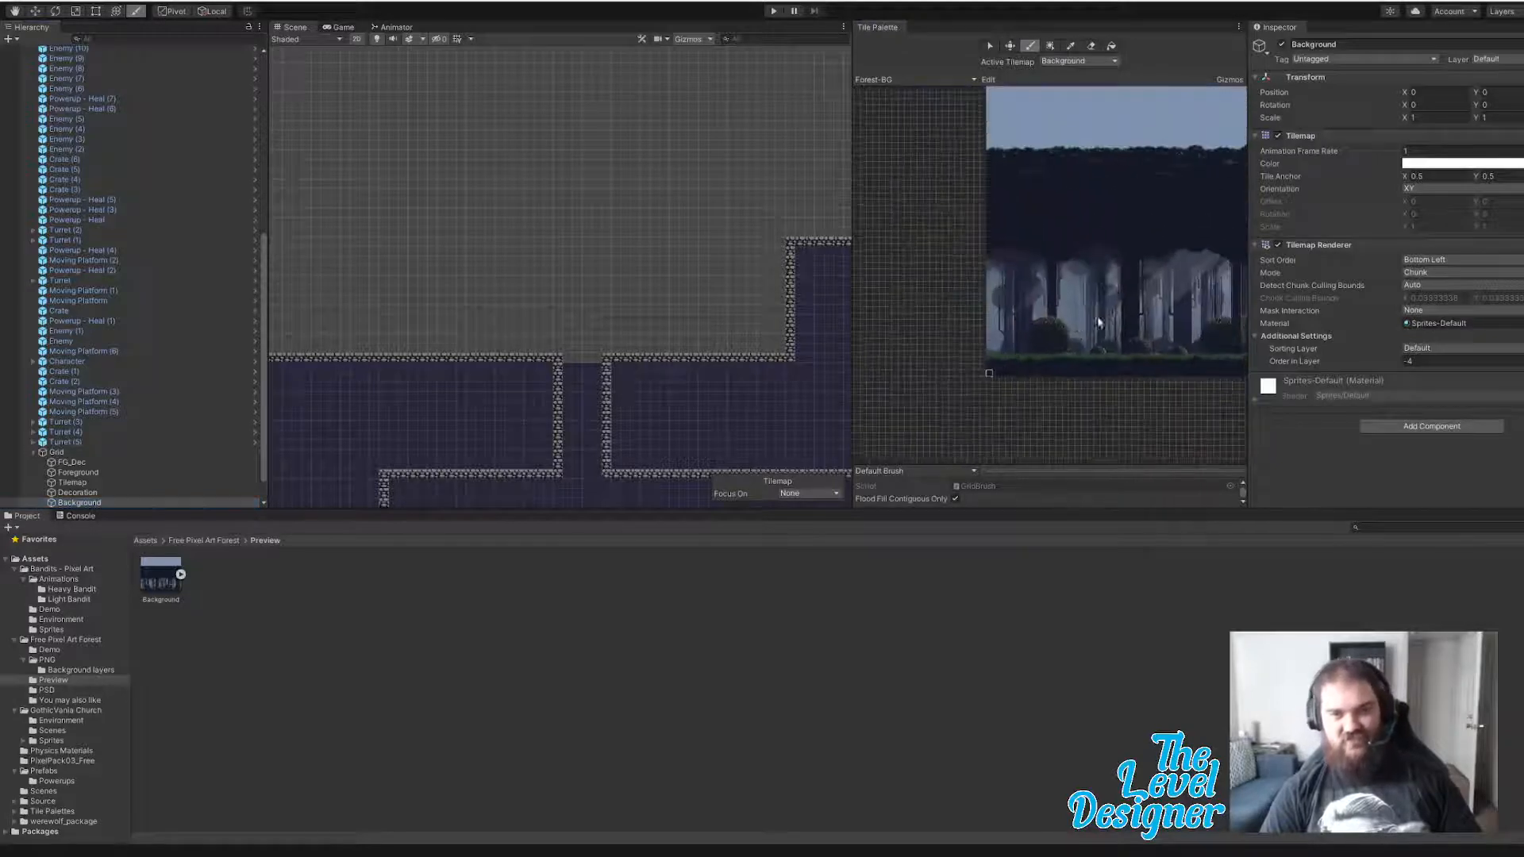
{"action": "middle_click_drag", "start_coordinate": [1098, 317], "coordinate": [984, 367]}
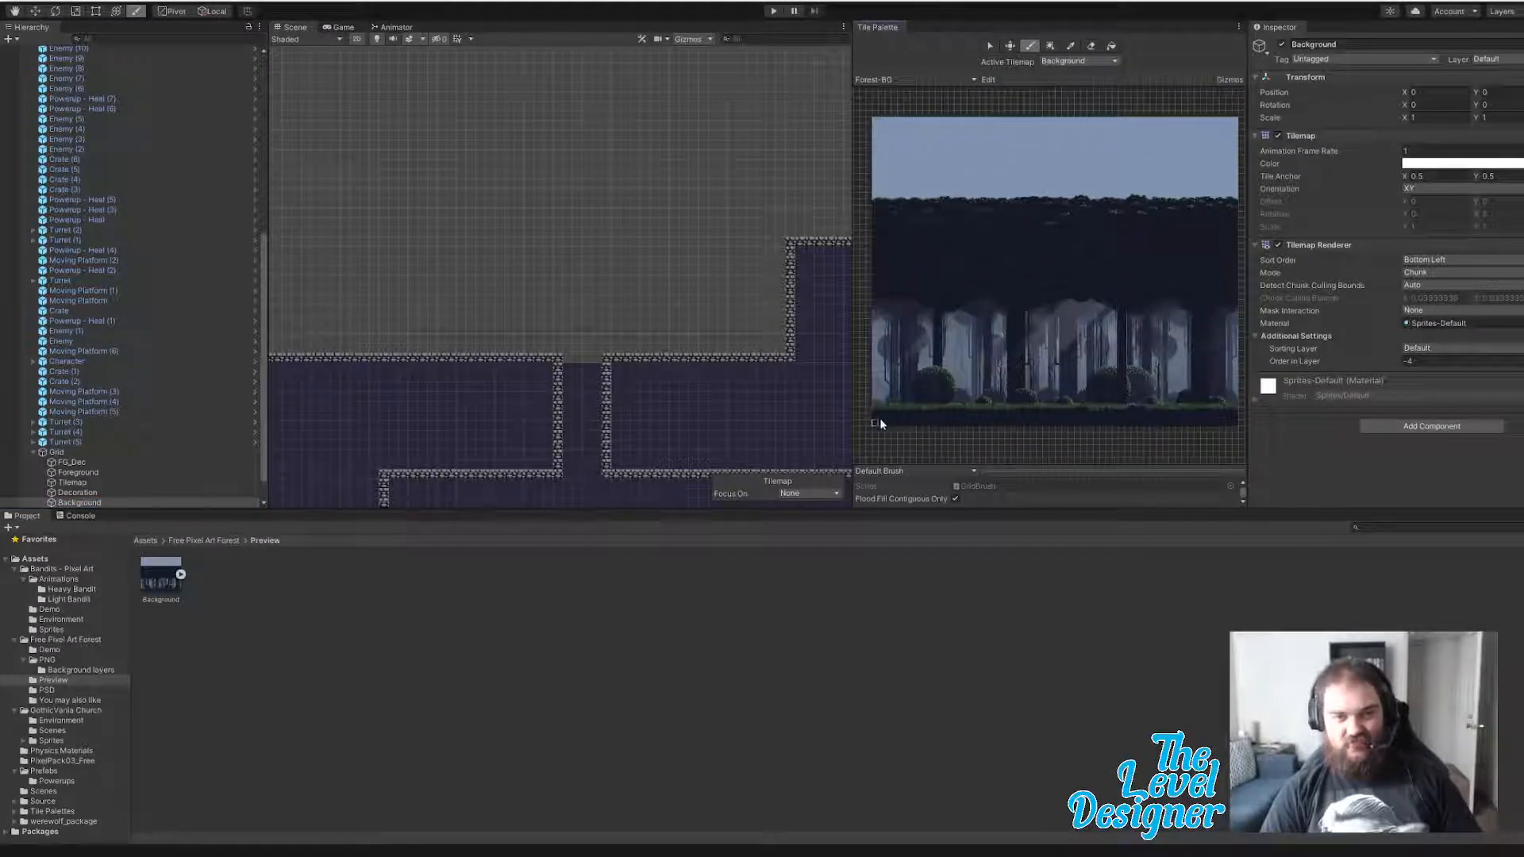
{"action": "key", "text": "i"}
{"action": "left_click_drag", "start_coordinate": [875, 421], "coordinate": [1236, 123]}
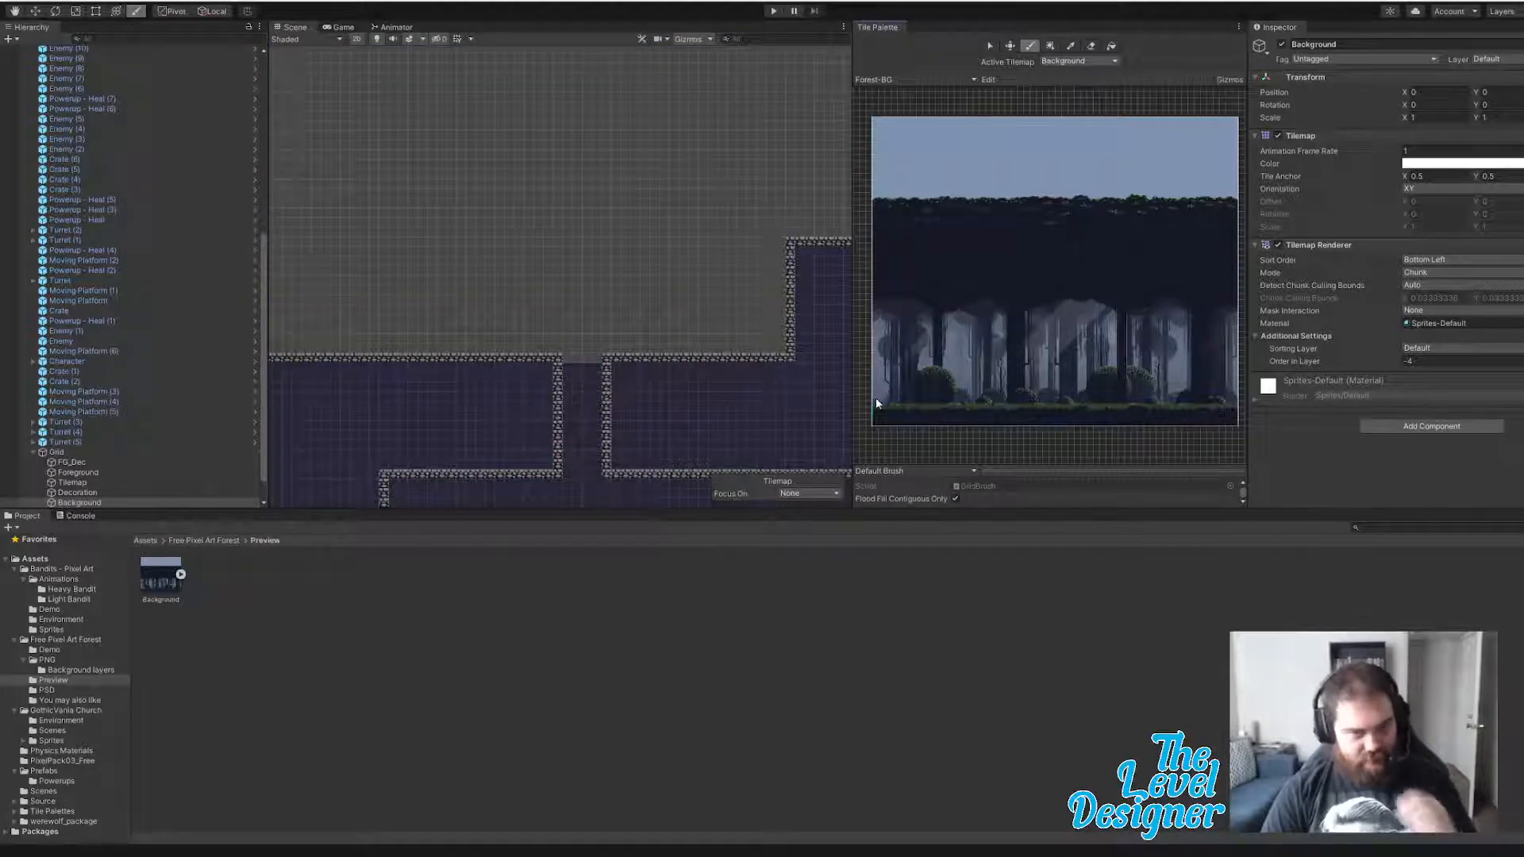
{"action": "mouse_move", "coordinate": [876, 403]}
{"action": "left_mouse_down"}
{"action": "mouse_move", "coordinate": [1230, 200]}
{"action": "mouse_move", "coordinate": [1237, 172]}
{"action": "left_mouse_up"}
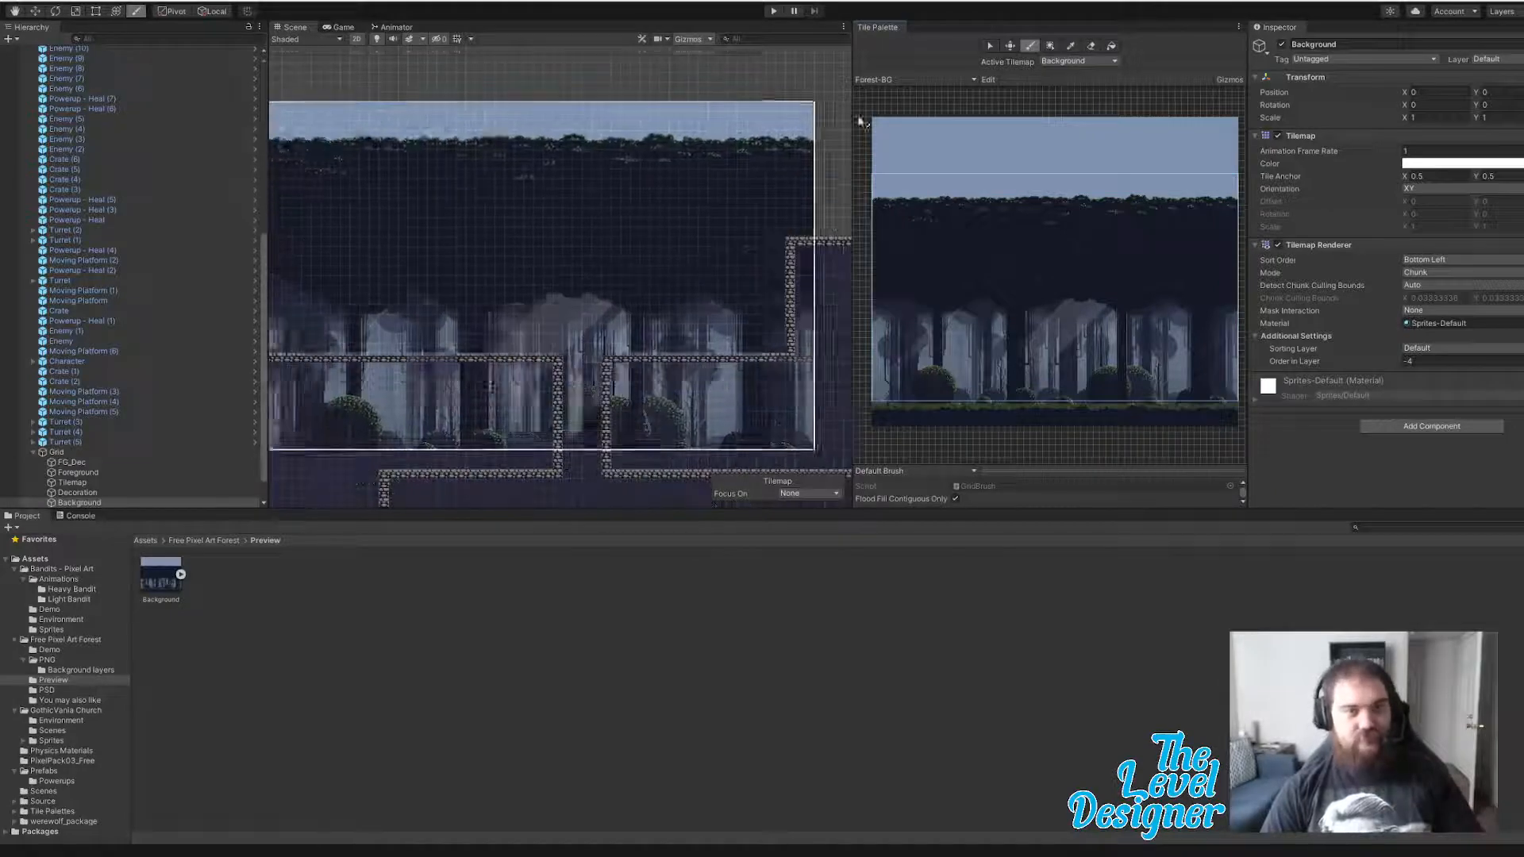
- Re-pick the full-width forest tiles from above the grass strip to the treetops and stamp them on the Background tilemap, resting on the upper stone floor
{"action": "mouse_move", "coordinate": [1236, 196]}
{"action": "left_mouse_down"}
{"action": "mouse_move", "coordinate": [1060, 264]}
{"action": "mouse_move", "coordinate": [883, 387]}
{"action": "mouse_move", "coordinate": [916, 349]}
{"action": "left_mouse_up"}
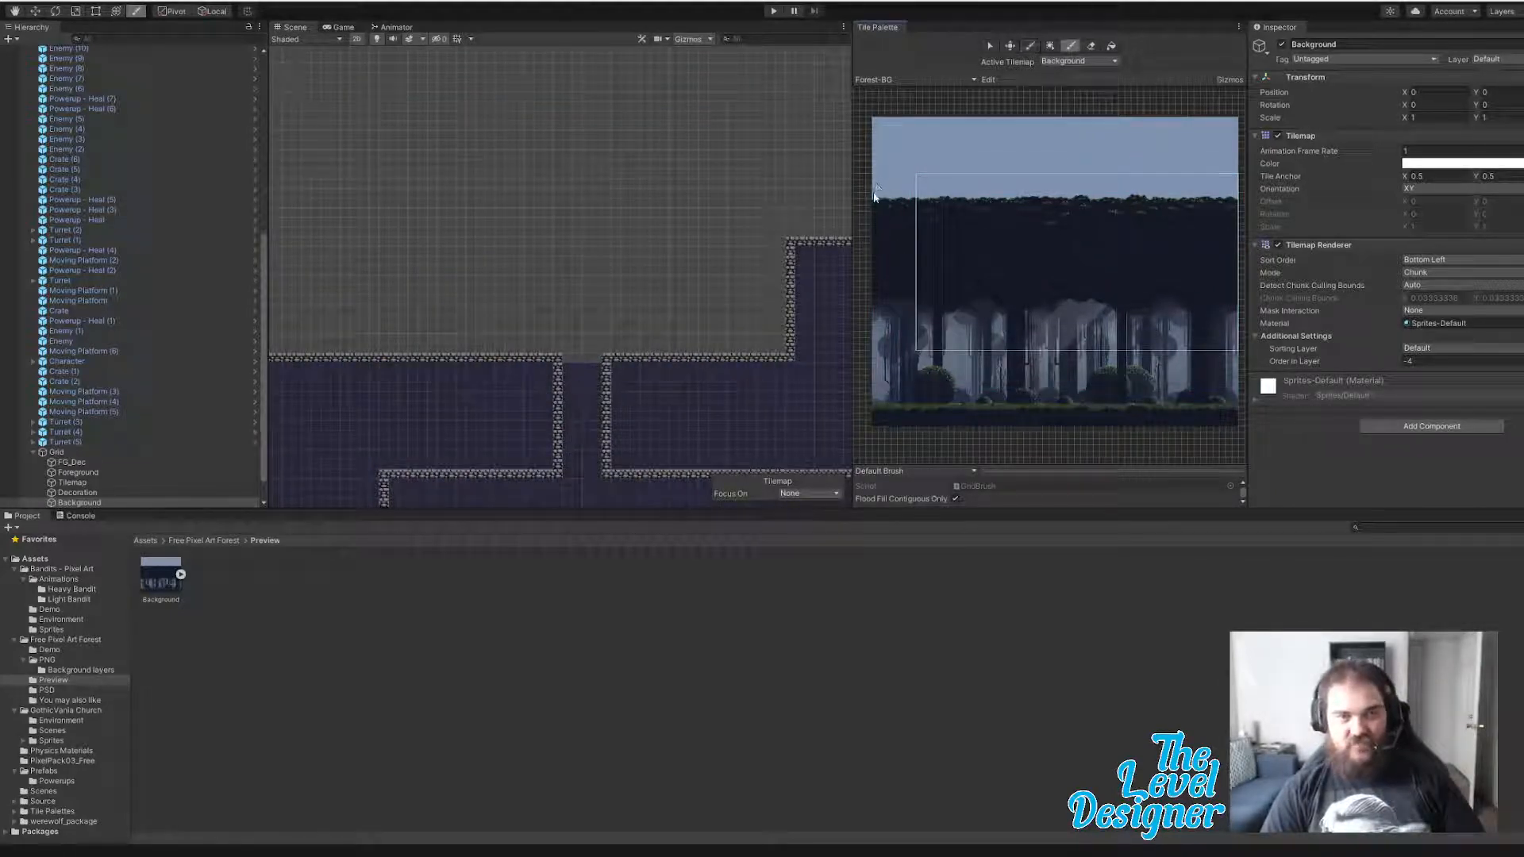
{"action": "left_click_drag", "start_coordinate": [875, 192], "coordinate": [1234, 400], "text": "ctrl"}
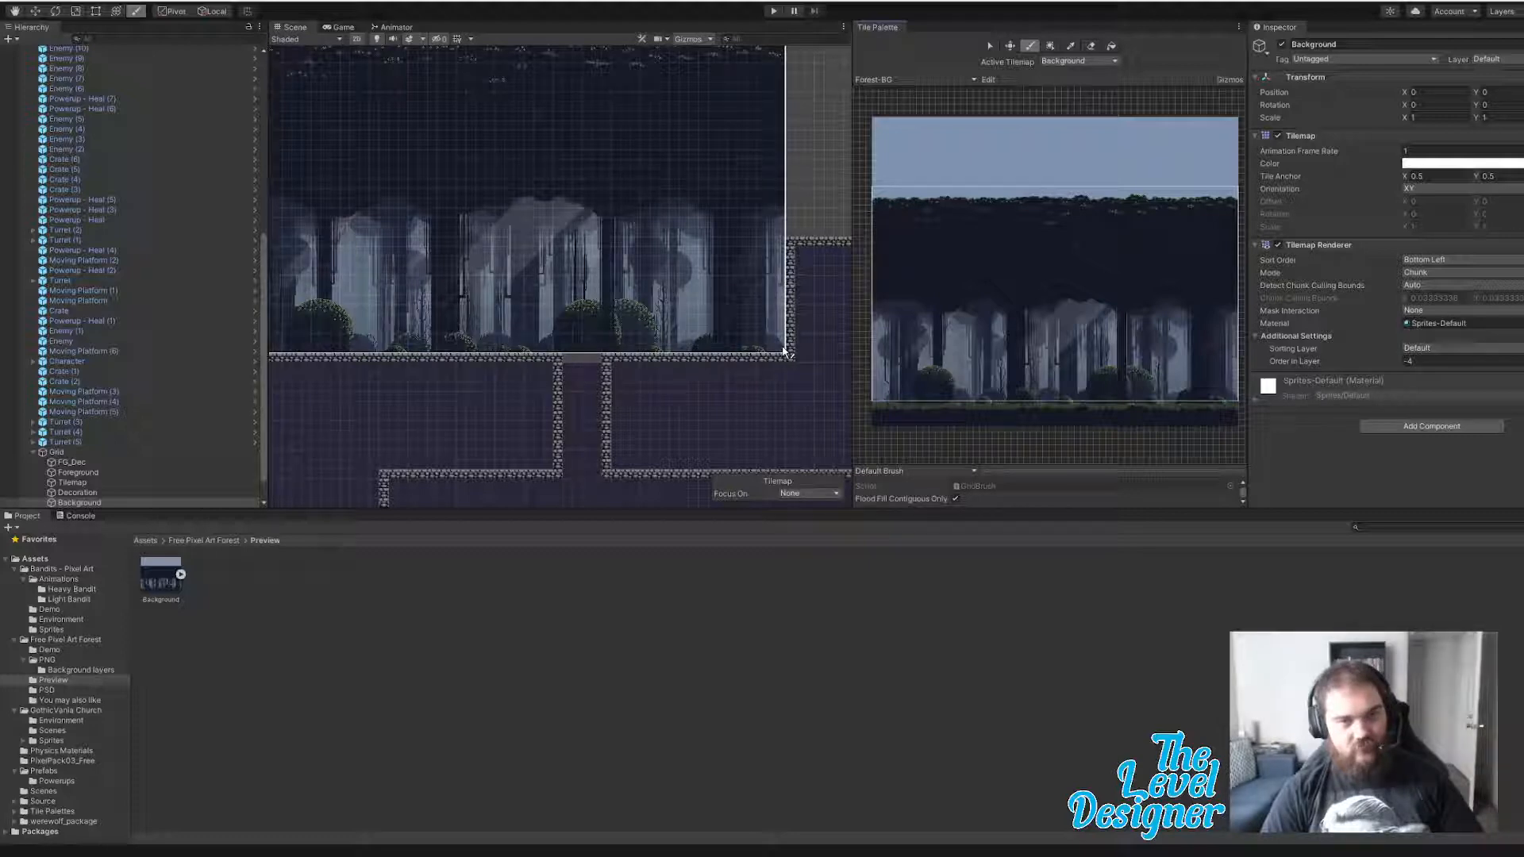
{"action": "left_click", "coordinate": [785, 352]}
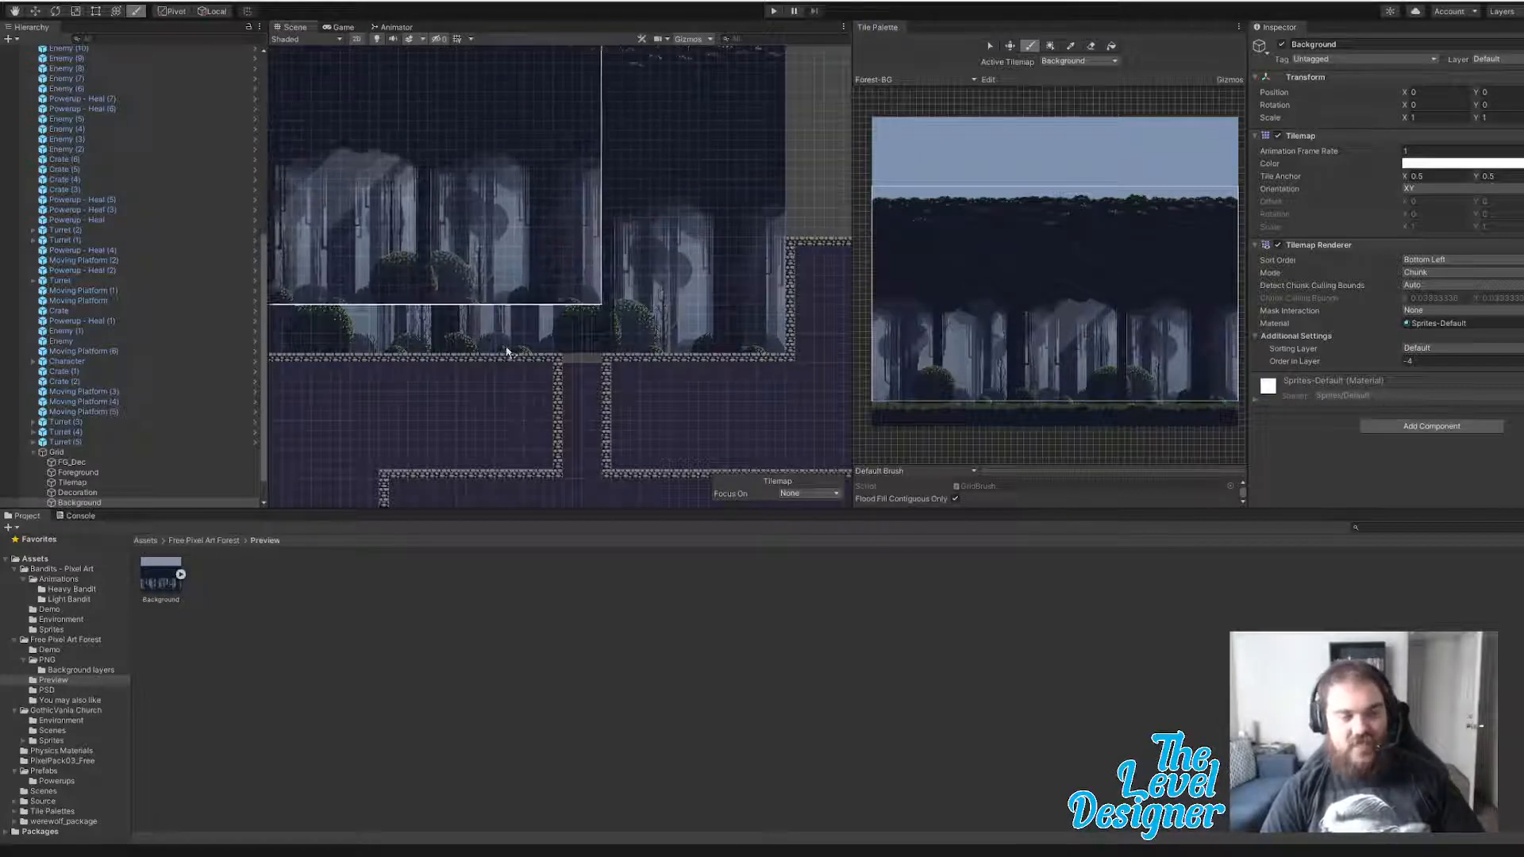
- Pick the full-width grass and soil strip from the Forest-BG palette and stamp it on the Background tilemap directly beneath the forest
{"action": "left_click", "coordinate": [92, 462]}
{"action": "left_click", "coordinate": [96, 472]}
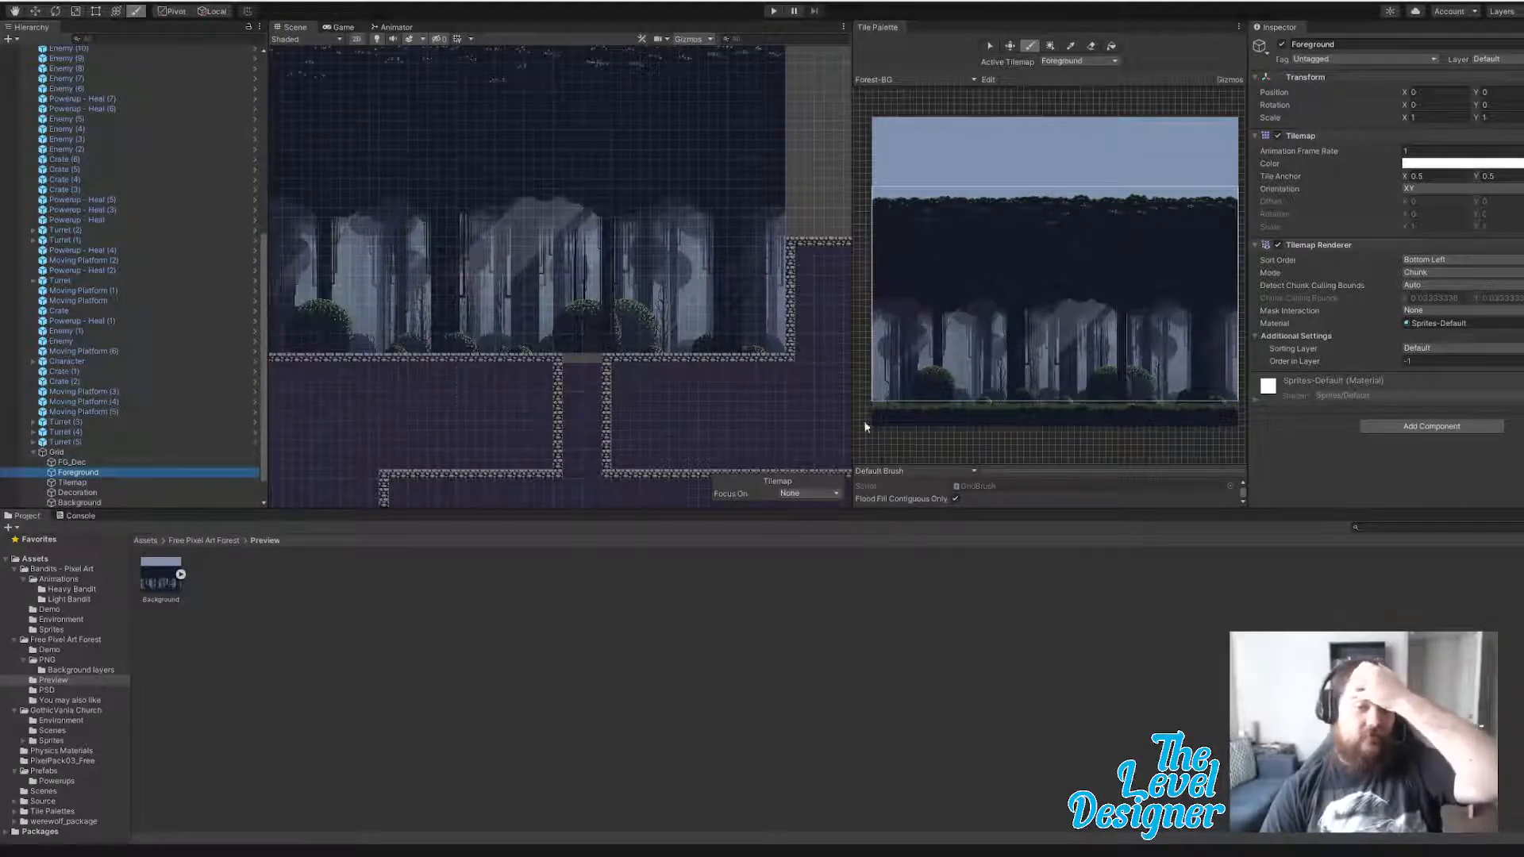
{"action": "mouse_move", "coordinate": [873, 406]}
{"action": "left_mouse_down"}
{"action": "mouse_move", "coordinate": [1107, 434]}
{"action": "mouse_move", "coordinate": [1236, 429]}
{"action": "left_mouse_up"}
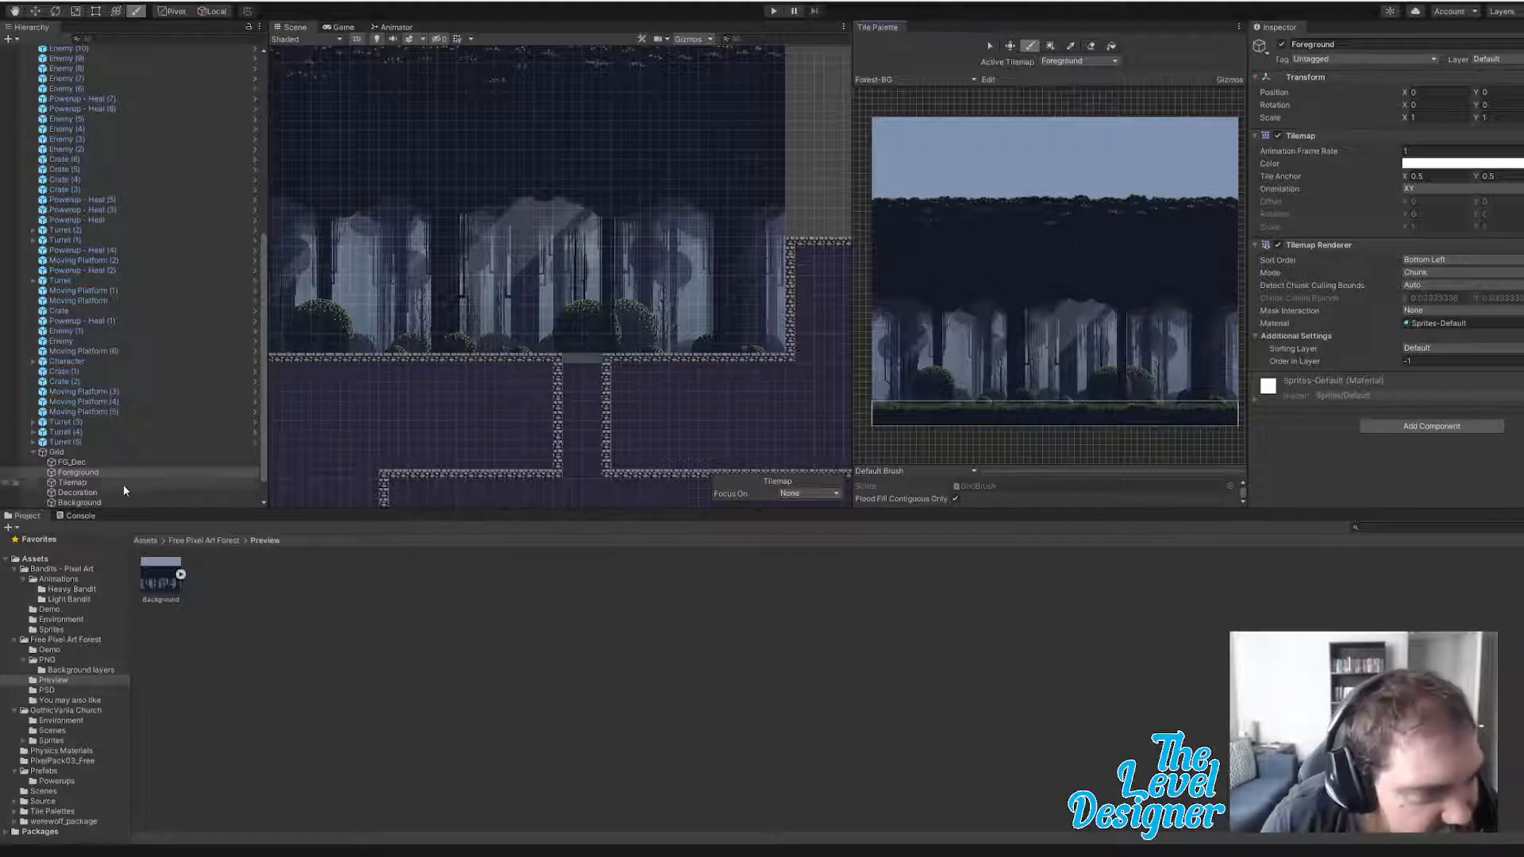
{"action": "left_click", "coordinate": [111, 503]}
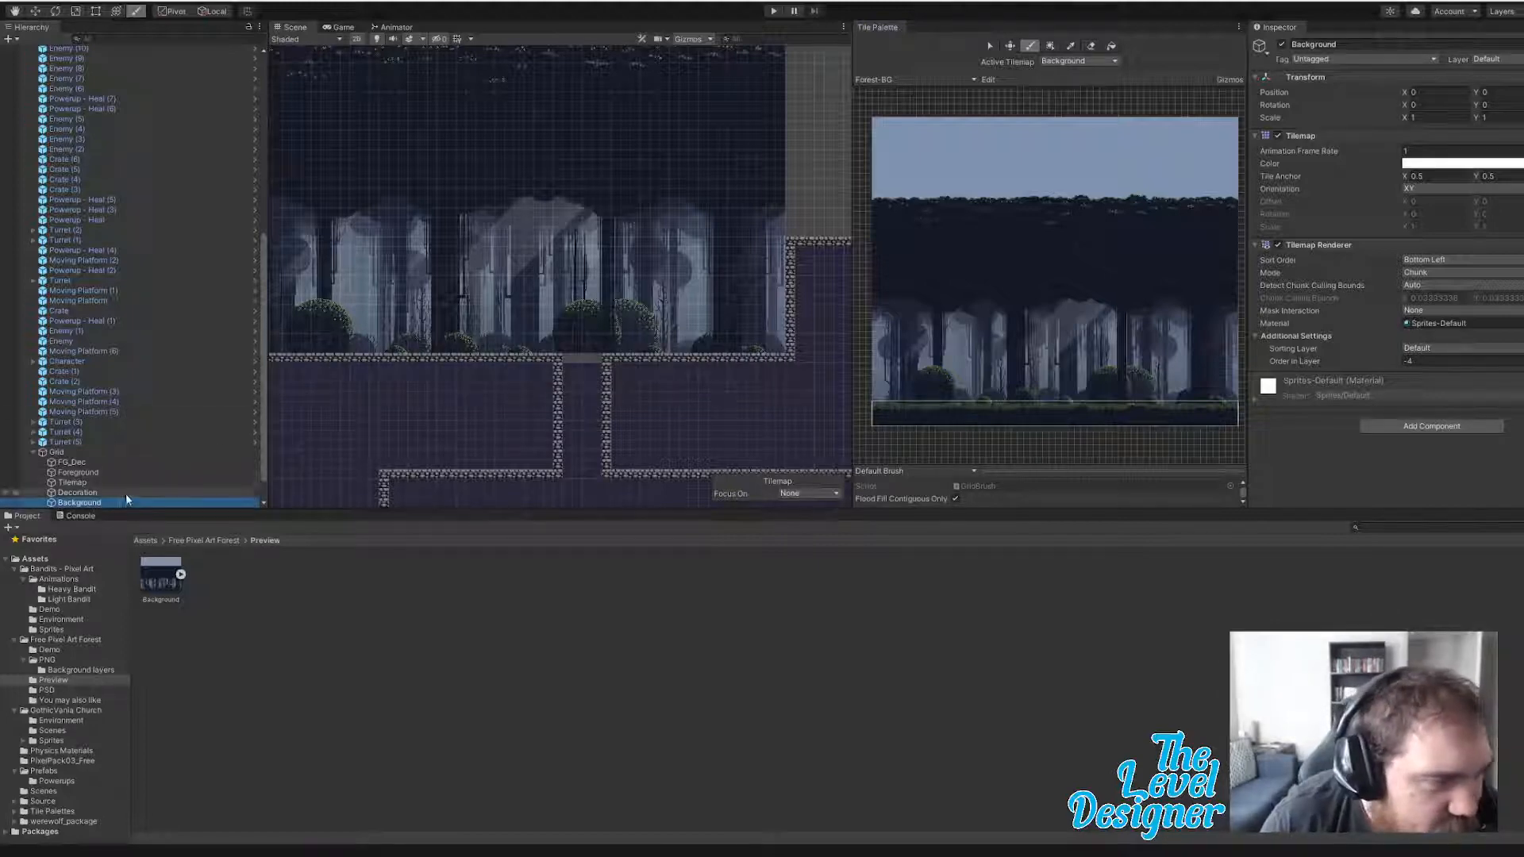
{"action": "left_click", "coordinate": [786, 394]}
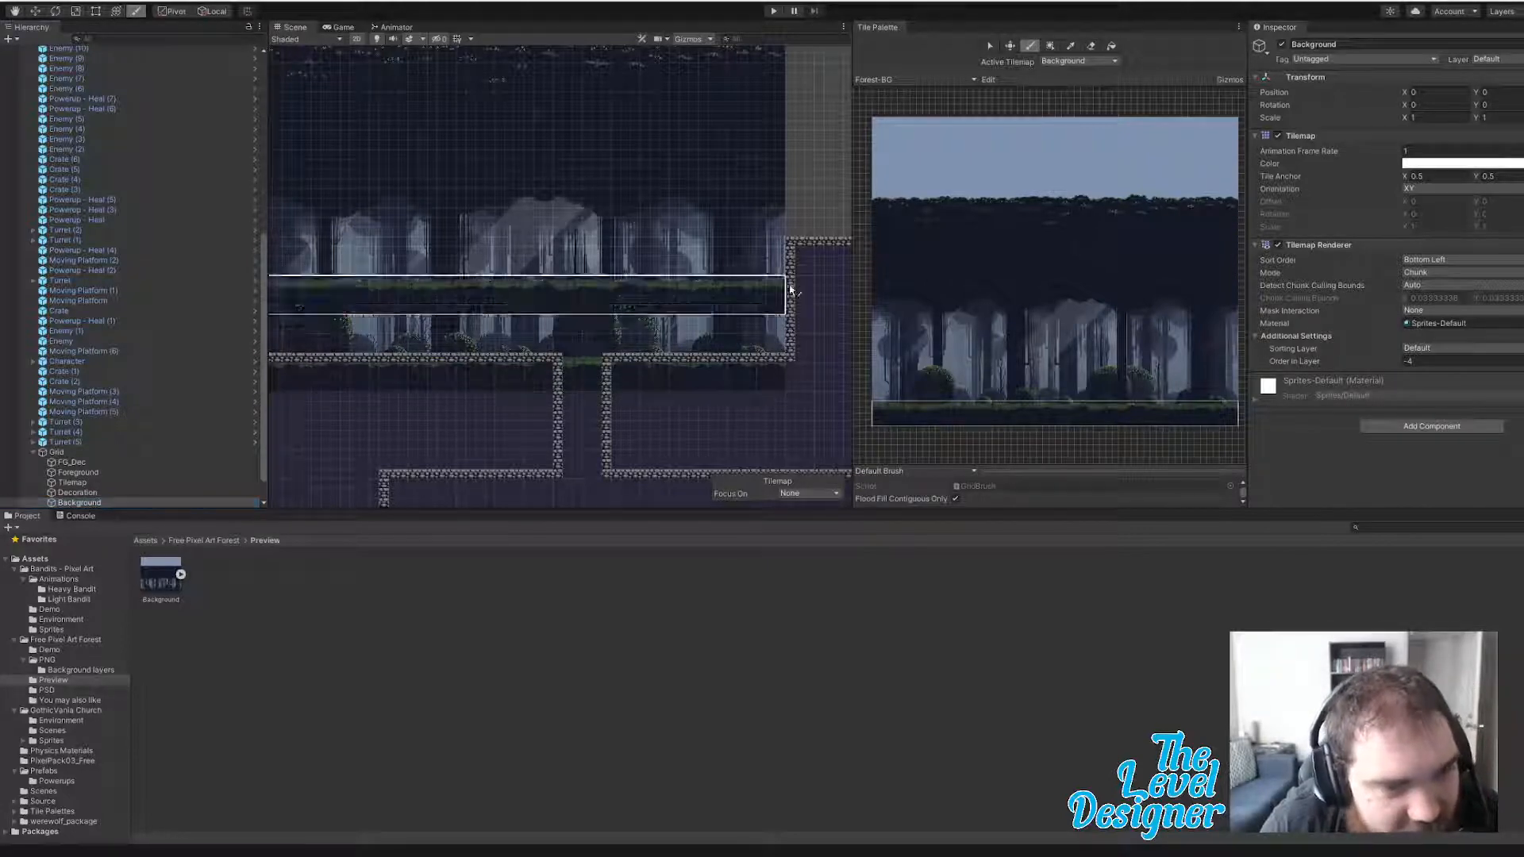
- Open the Free Pixel Art Forest/PNG/Background layers folder and select the Layer_0001_8 image
{"action": "left_click", "coordinate": [571, 610]}
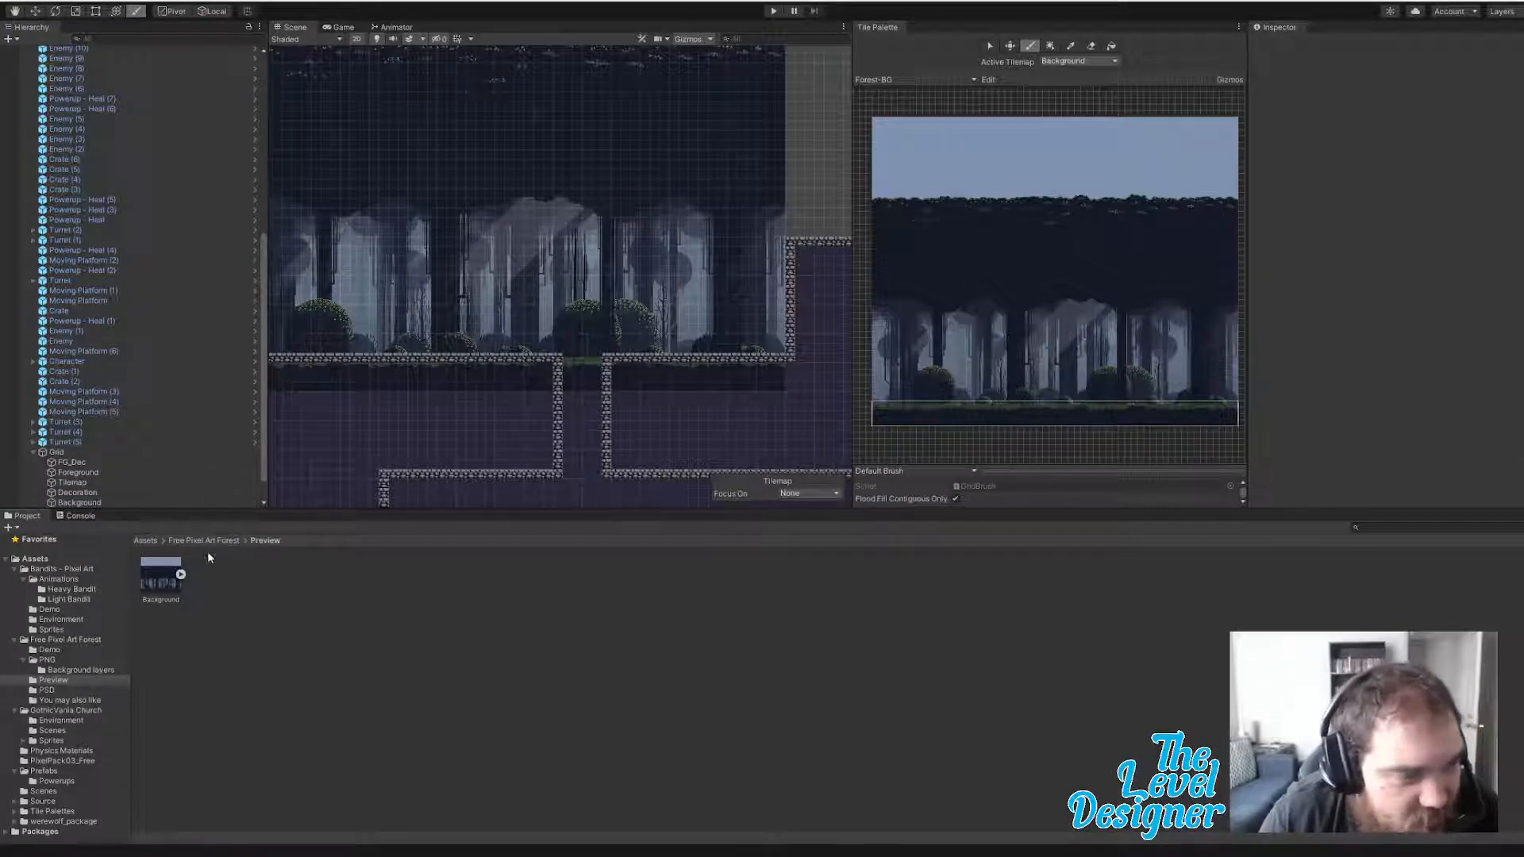
{"action": "left_click", "coordinate": [185, 541]}
{"action": "left_click", "coordinate": [209, 583]}
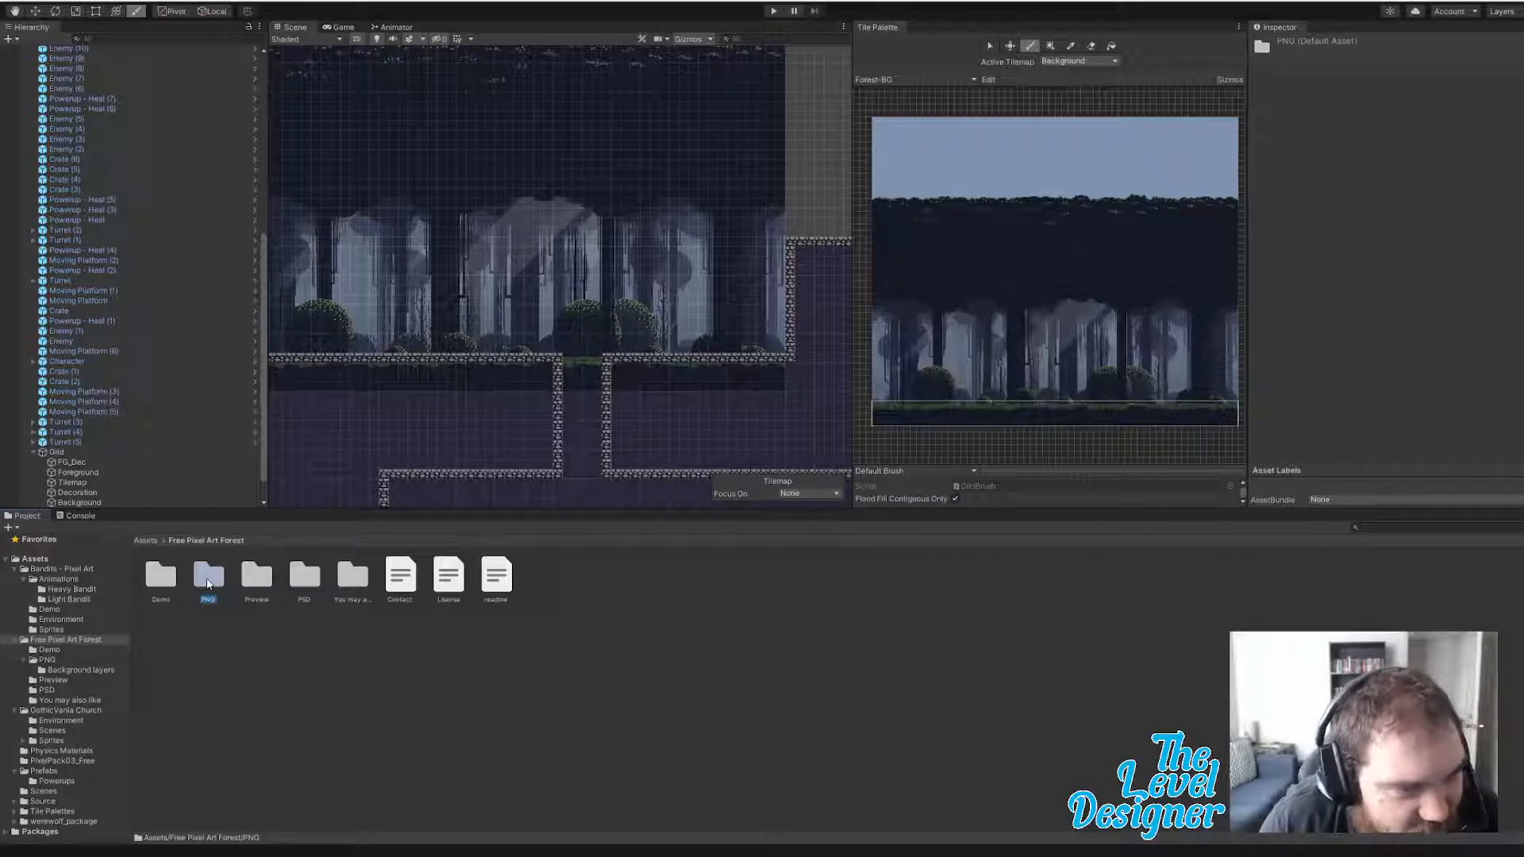
{"action": "double_click", "coordinate": [208, 583]}
{"action": "double_click", "coordinate": [160, 578]}
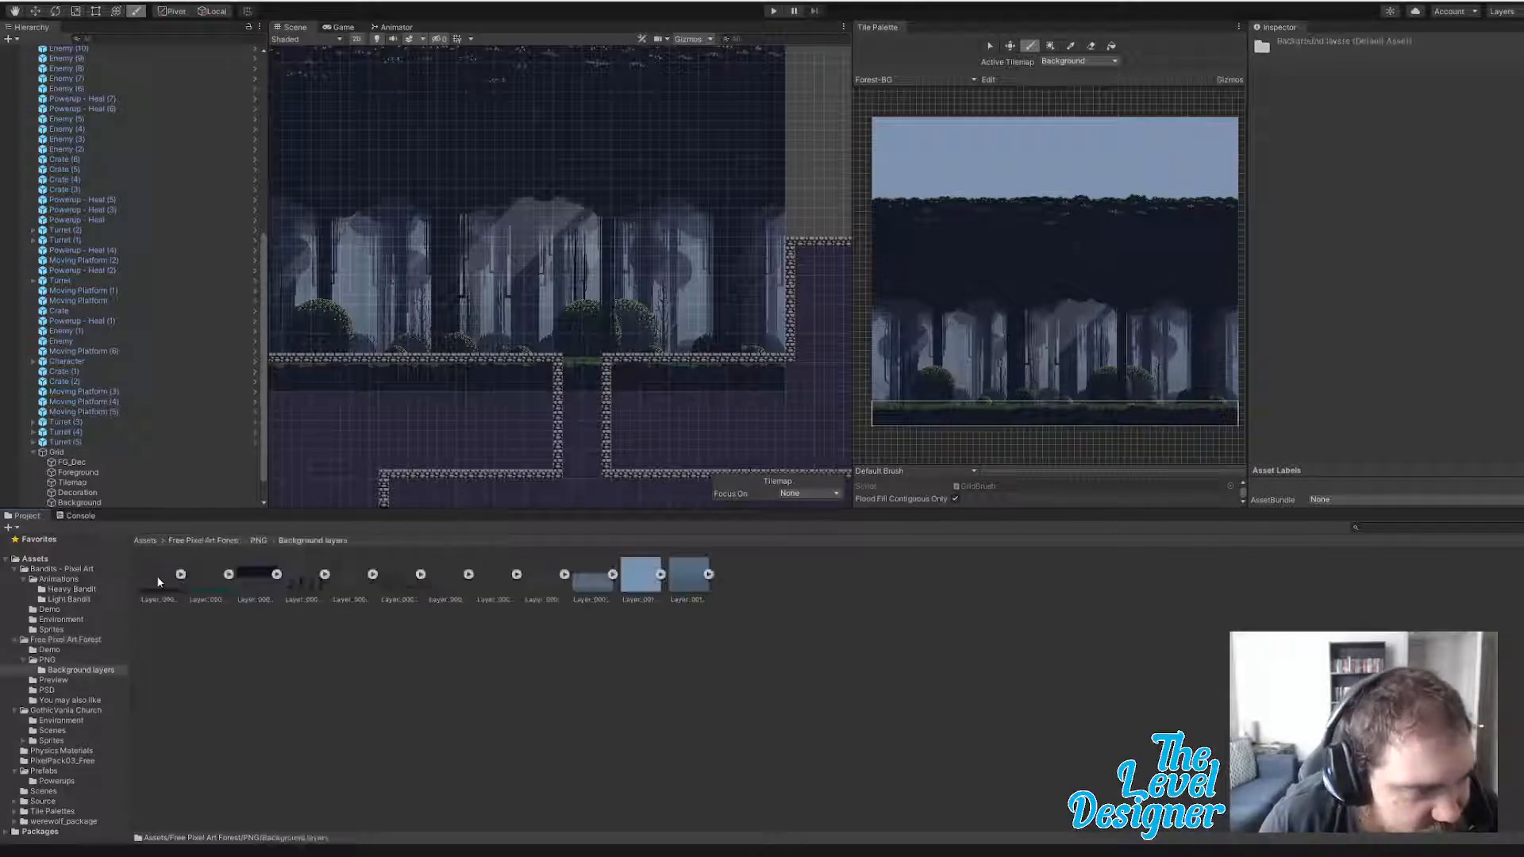
{"action": "left_click", "coordinate": [209, 586]}
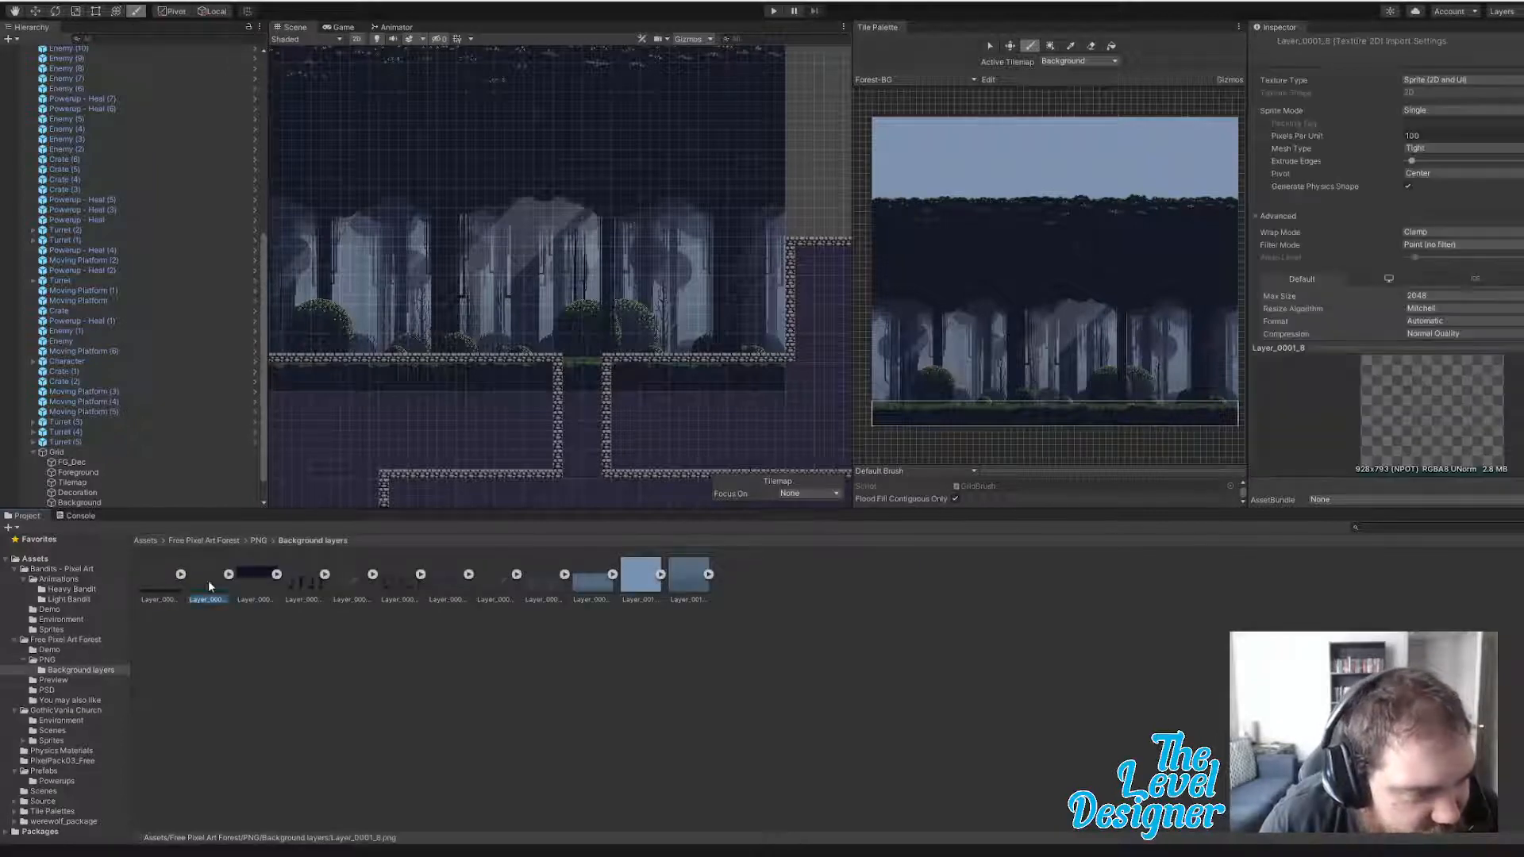
{"action": "left_click", "coordinate": [251, 587]}
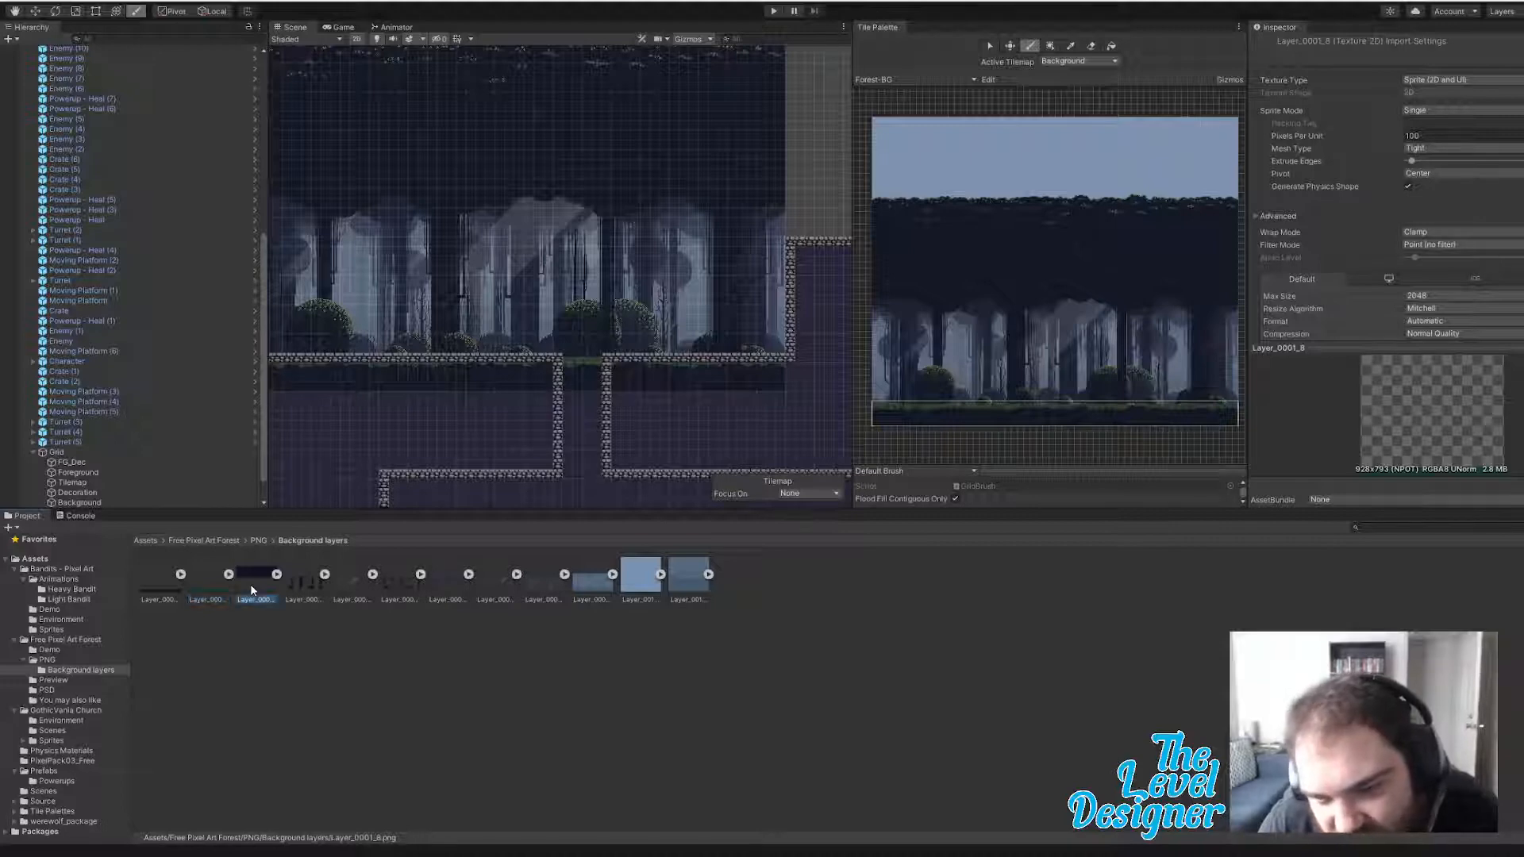
{"action": "left_click", "coordinate": [198, 591]}
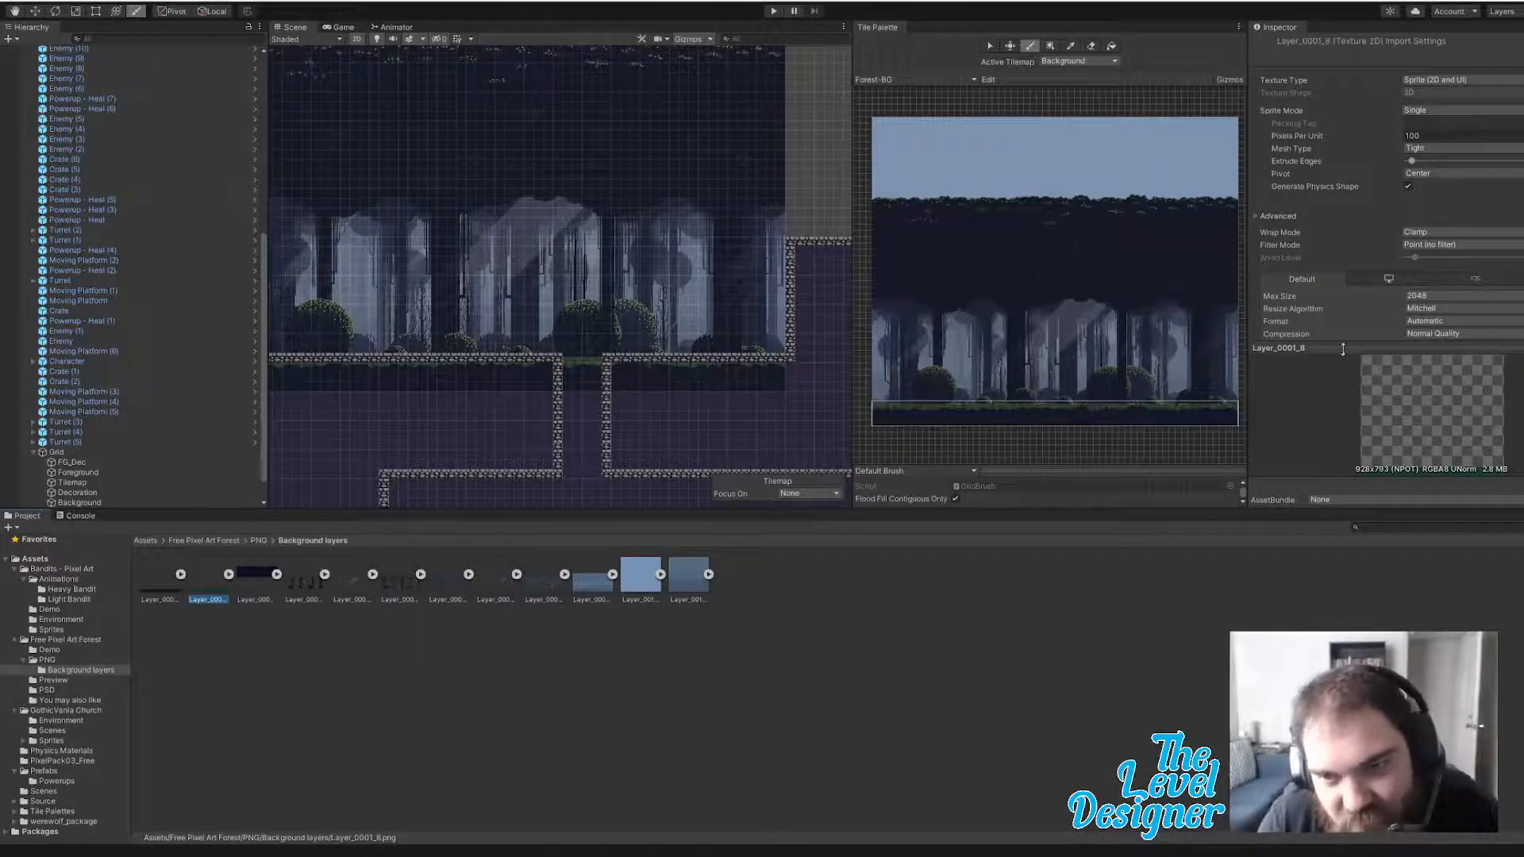
- Set Layer_0001_8 to 16 pixels per unit, Multiple sprite mode and no compression, apply the settings, and close the Sprite Editor
{"action": "left_click", "coordinate": [1449, 136]}
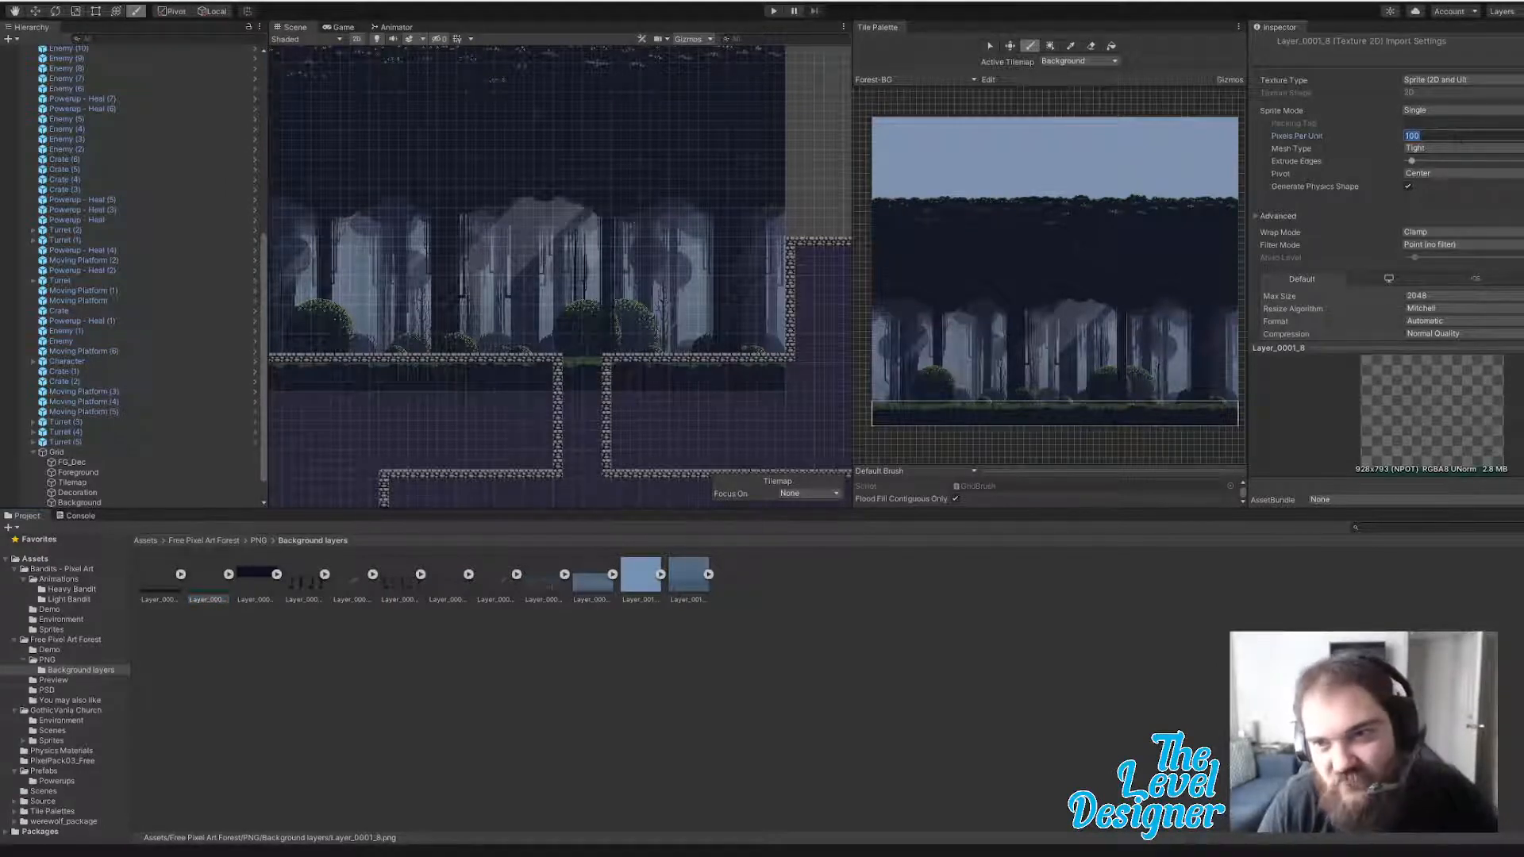
{"action": "type", "text": "1"}
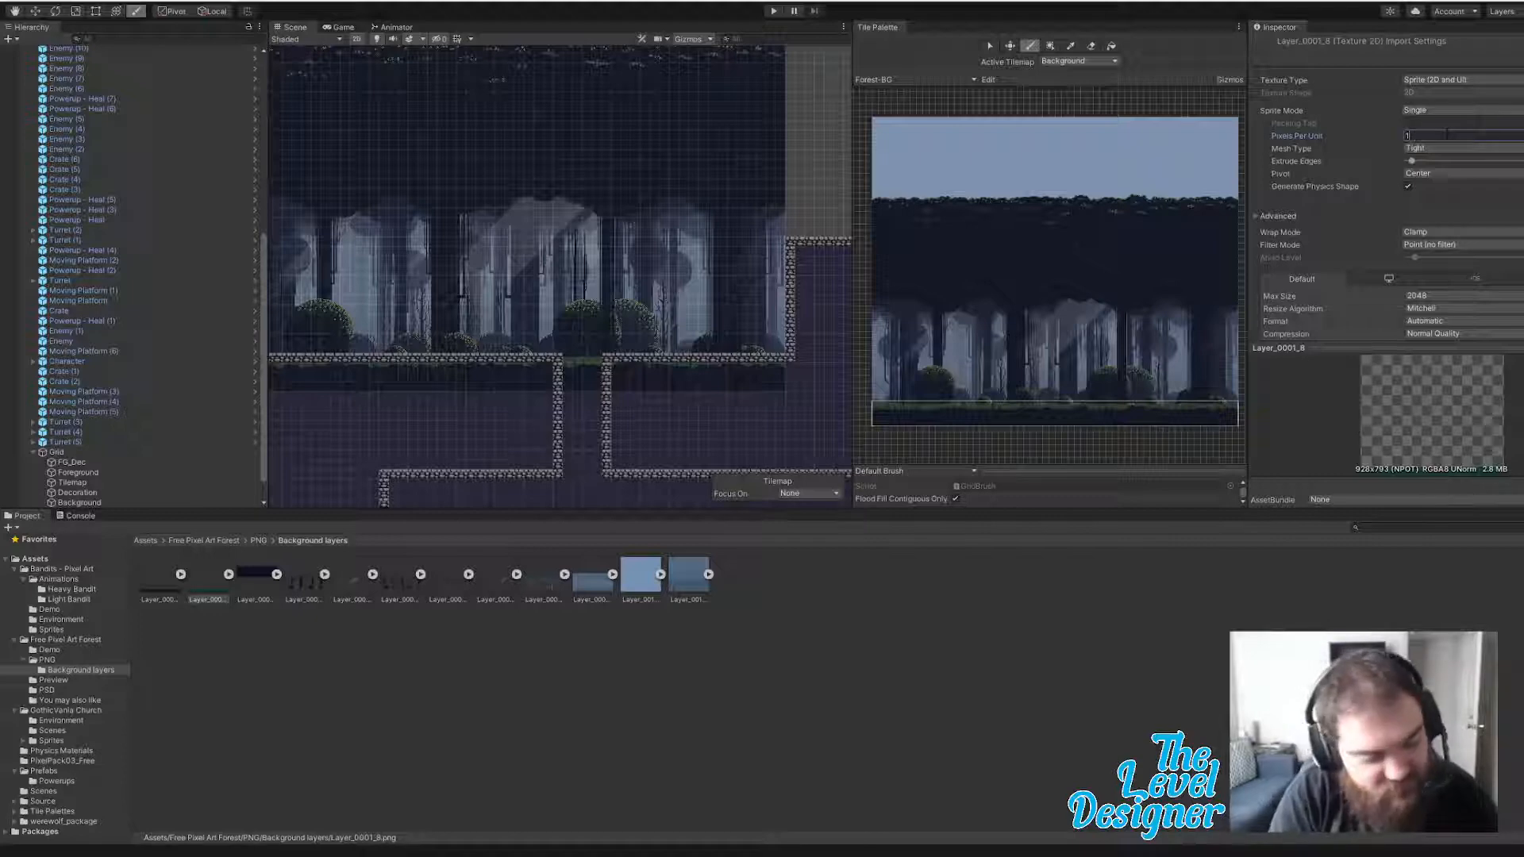
{"action": "type", "text": "6"}
{"action": "left_click", "coordinate": [1477, 110]}
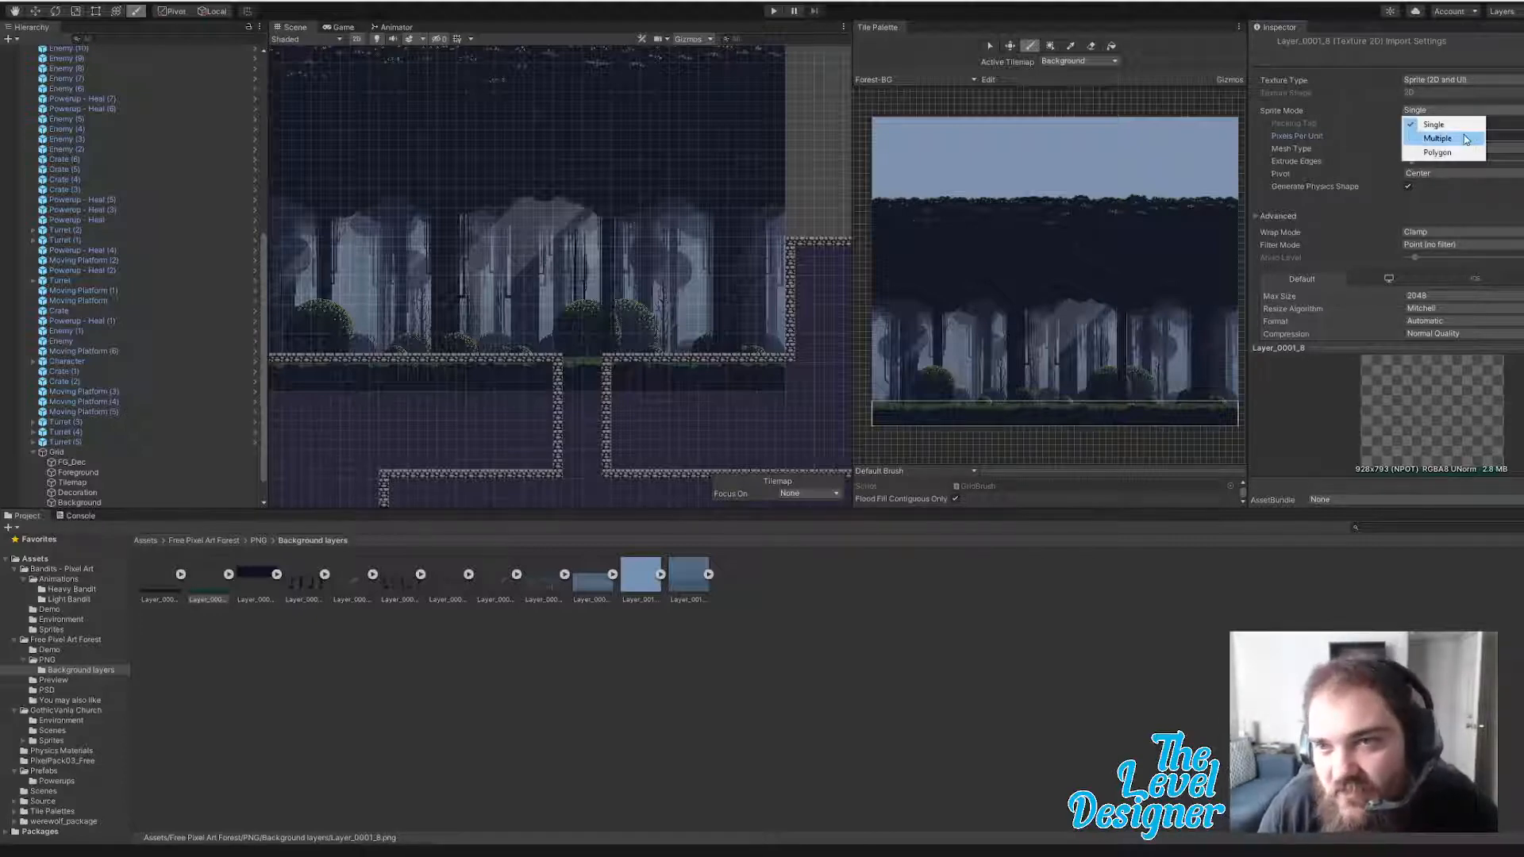
{"action": "left_click", "coordinate": [1469, 138]}
{"action": "left_click", "coordinate": [1469, 321]}
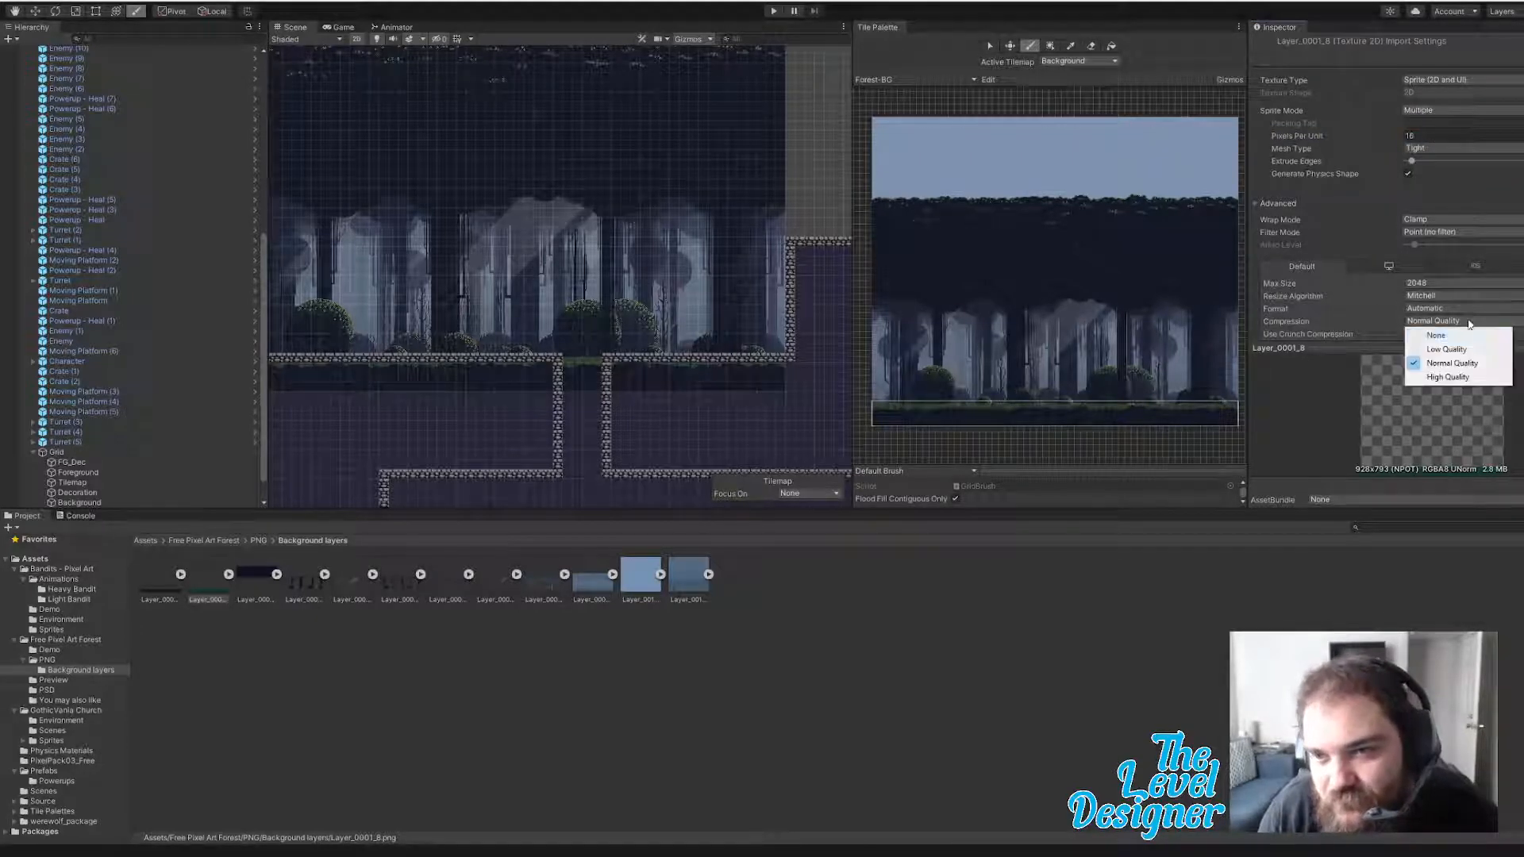
{"action": "left_click", "coordinate": [1438, 326]}
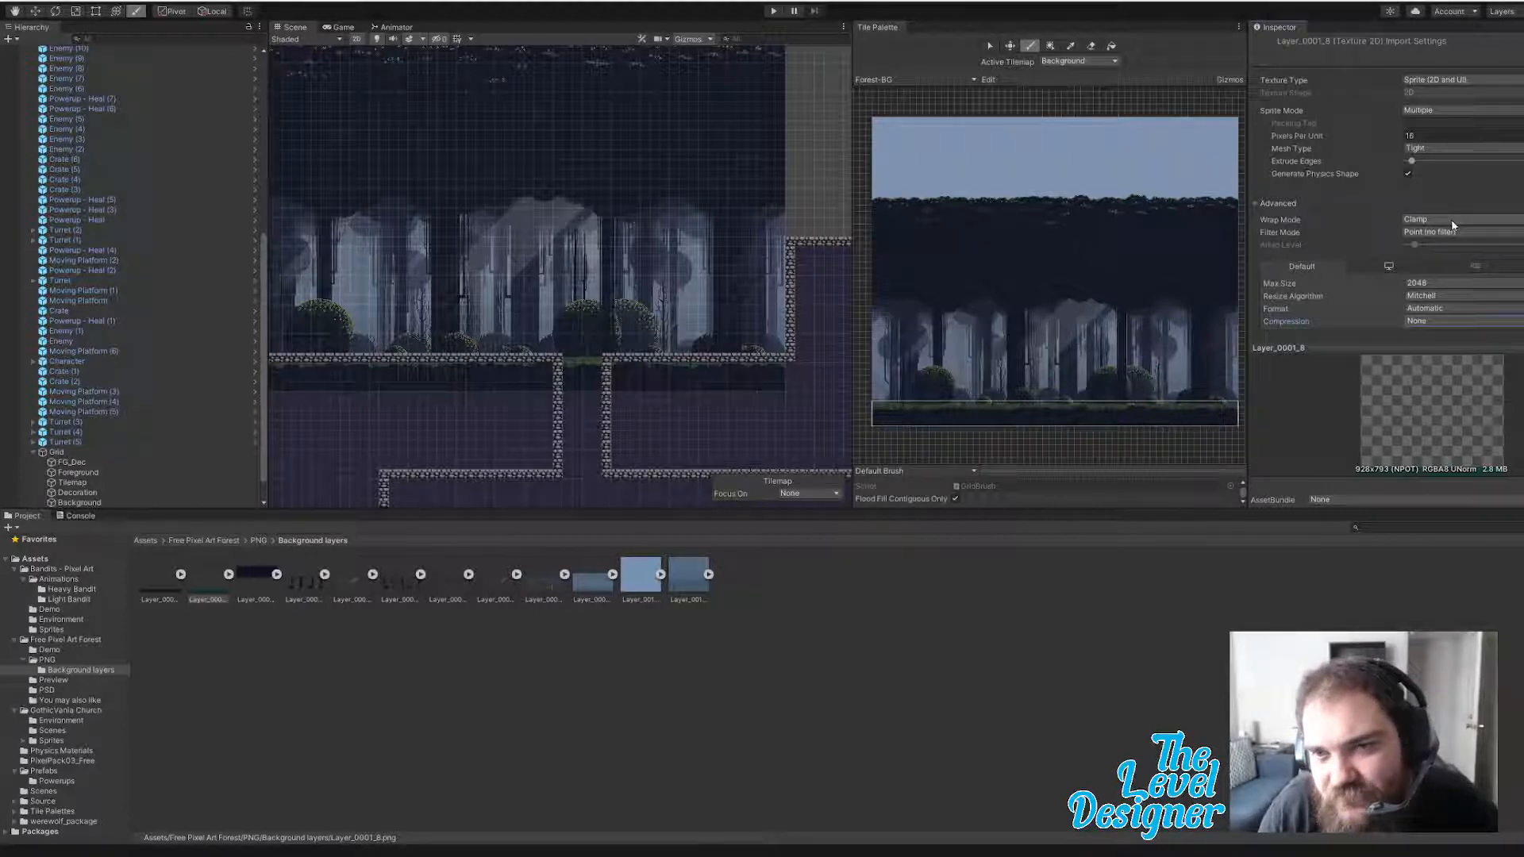
{"action": "left_click", "coordinate": [1465, 136]}
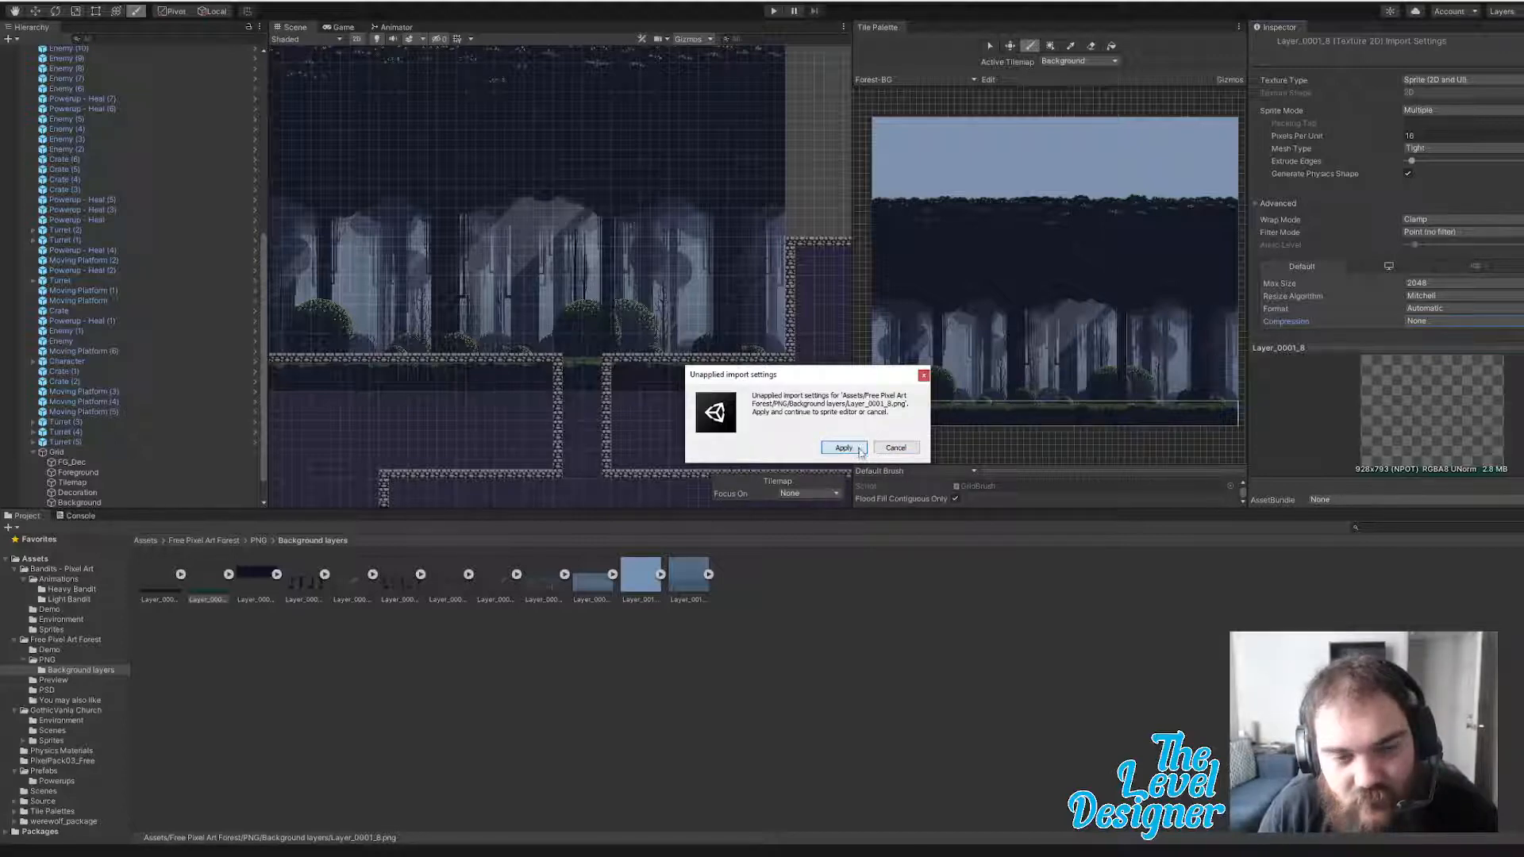
{"action": "left_click", "coordinate": [857, 451]}
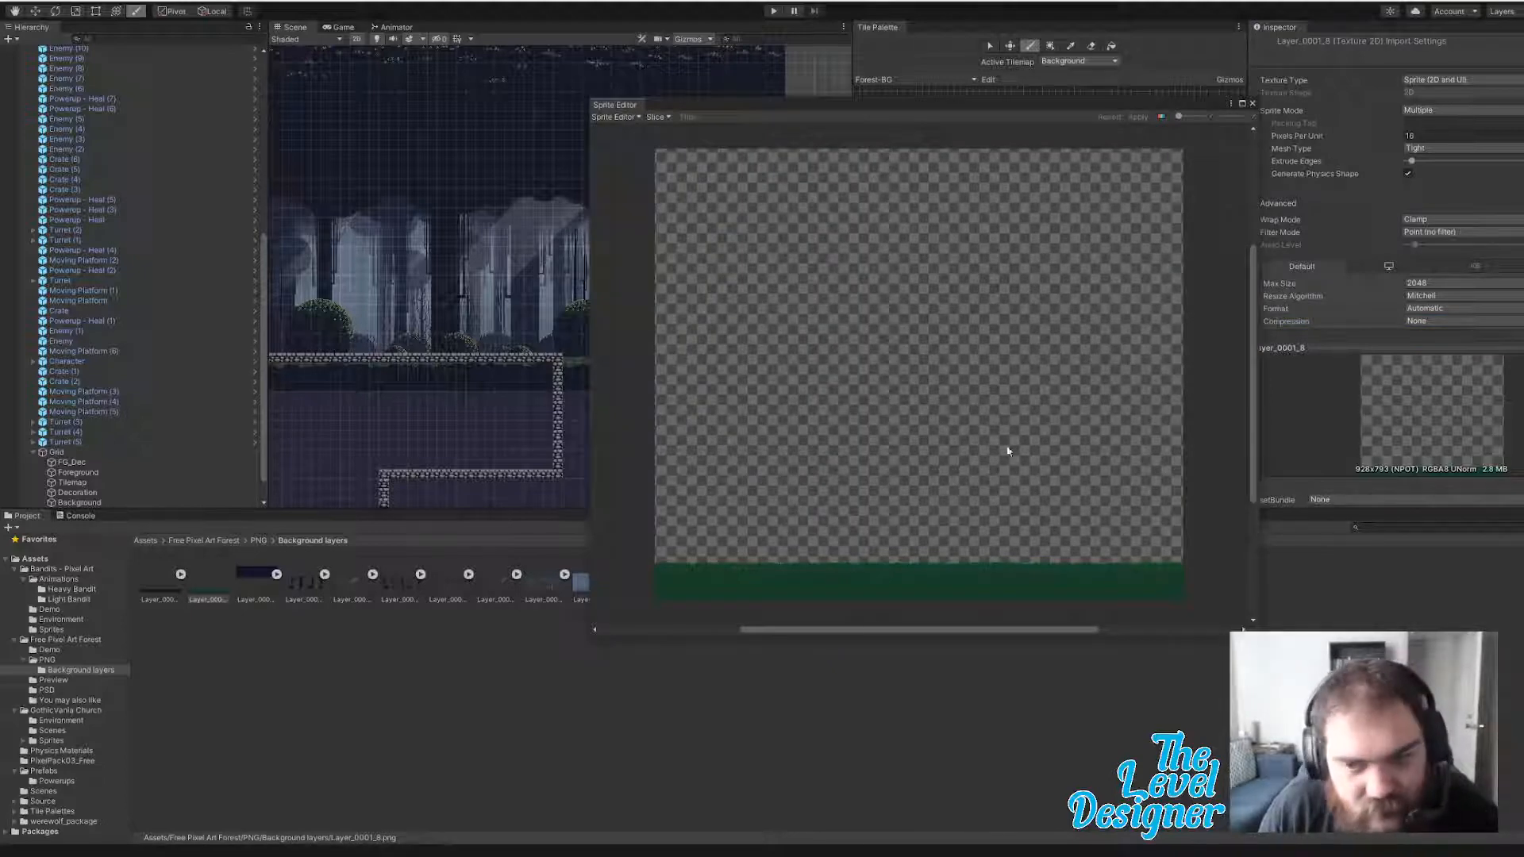
{"action": "left_click", "coordinate": [1251, 104]}
- Inspect the previews of other forest layer images, including Layer_0000_9, Layer_0003_6 and Layer_0004_Lights
{"action": "left_click", "coordinate": [161, 598]}
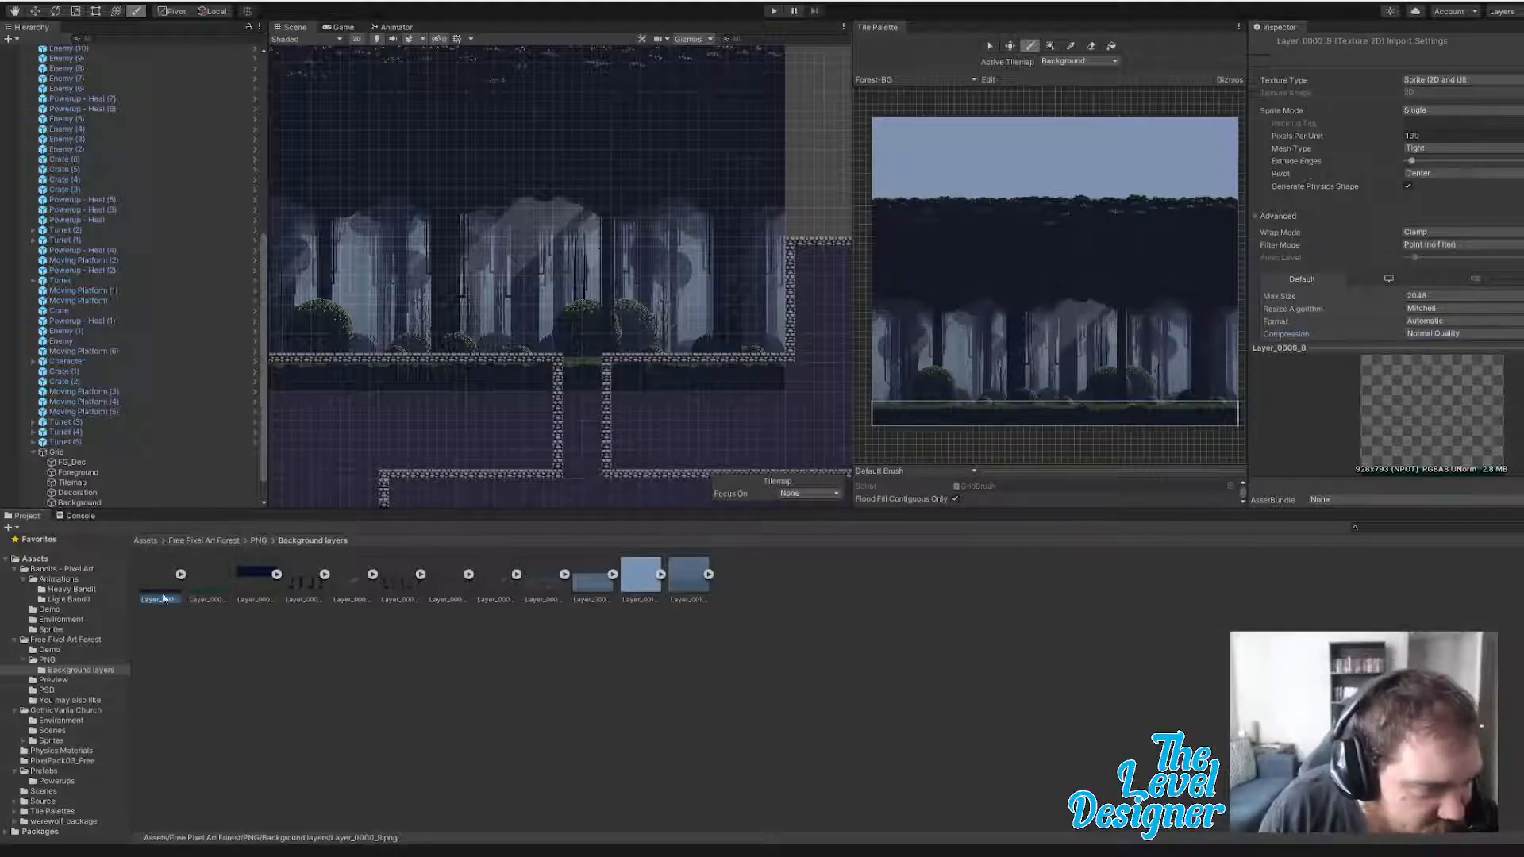
{"action": "left_click", "coordinate": [231, 578]}
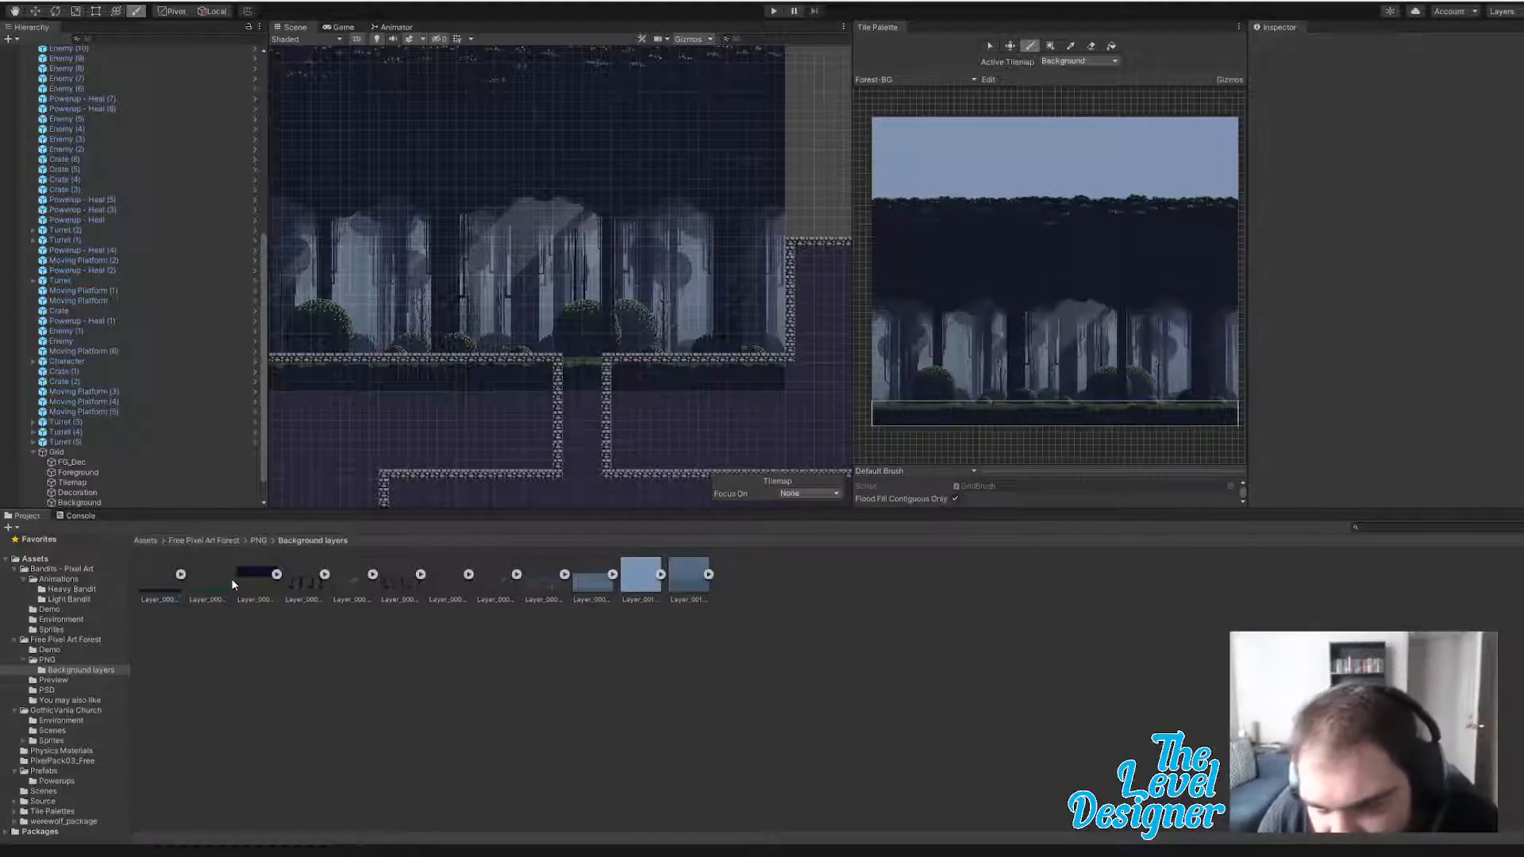
{"action": "left_click", "coordinate": [288, 584]}
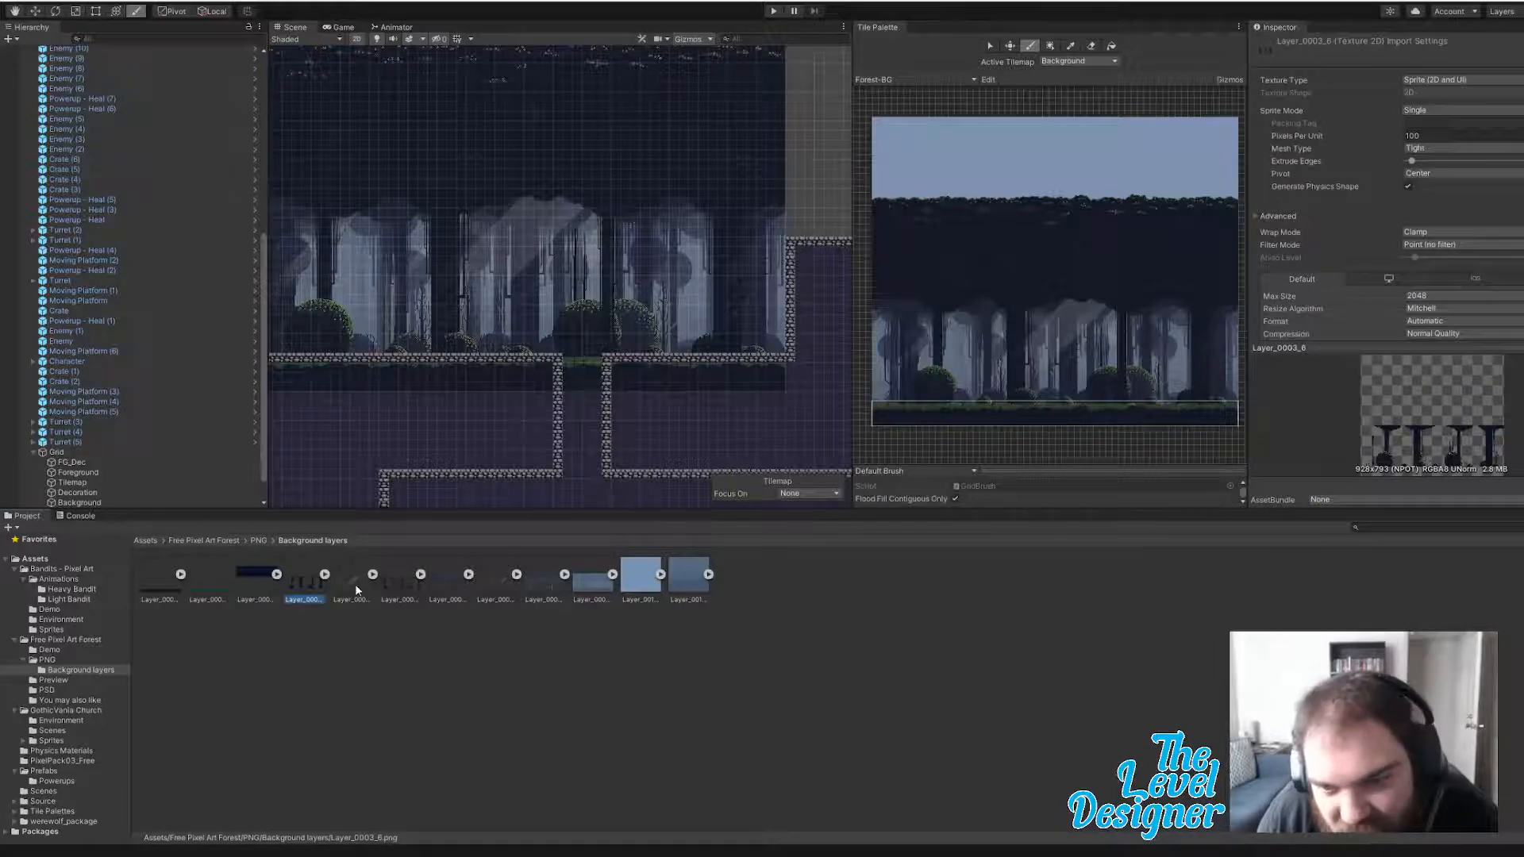
{"action": "left_click_drag", "start_coordinate": [355, 583], "coordinate": [136, 486]}
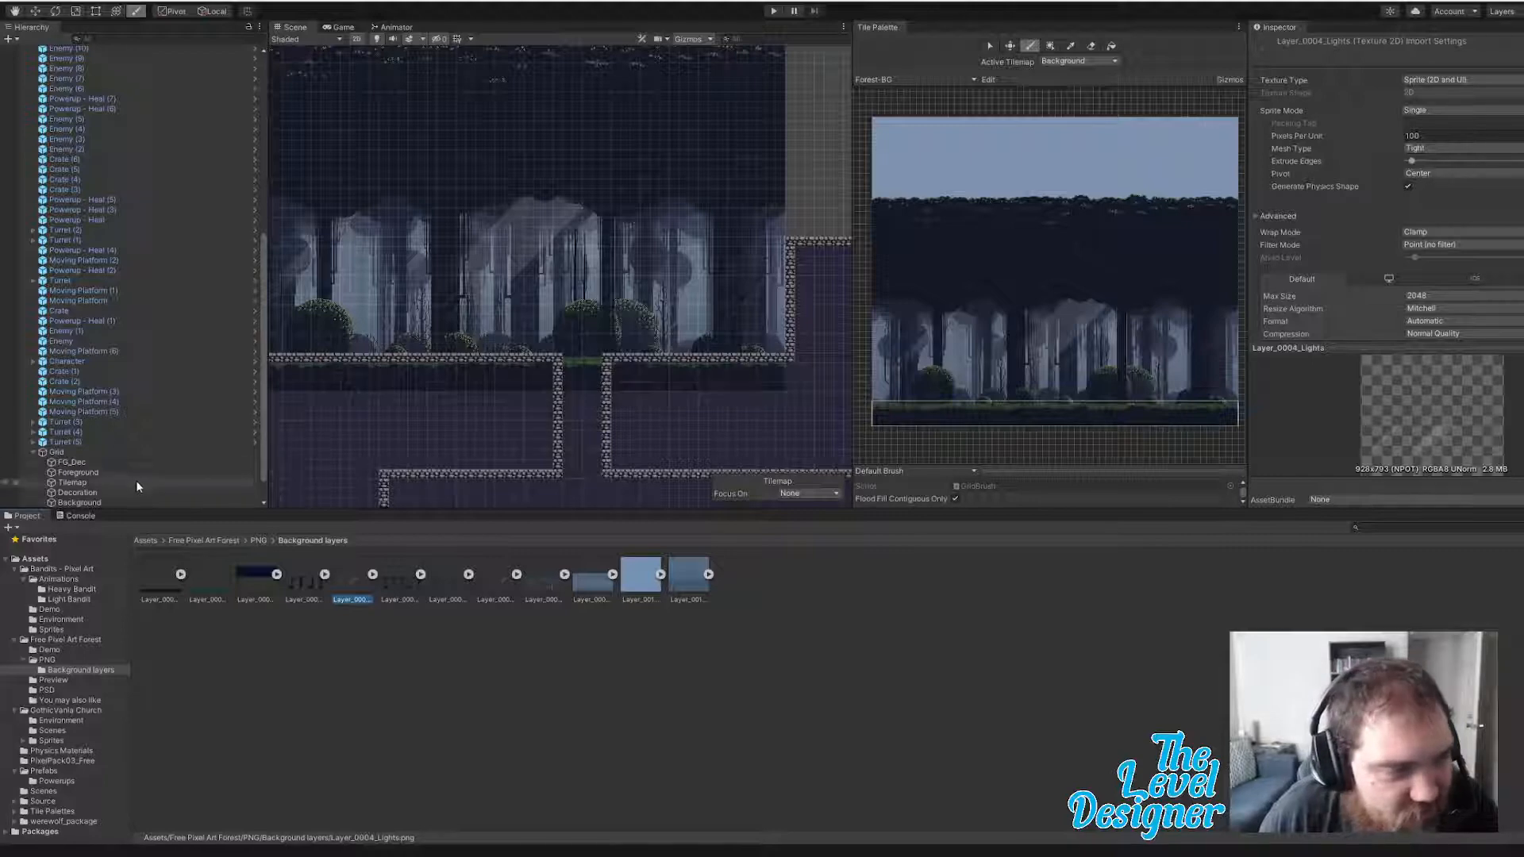
- Erase the grass and soil strip beneath the forest from the Background tilemap
{"action": "left_click", "coordinate": [140, 464]}
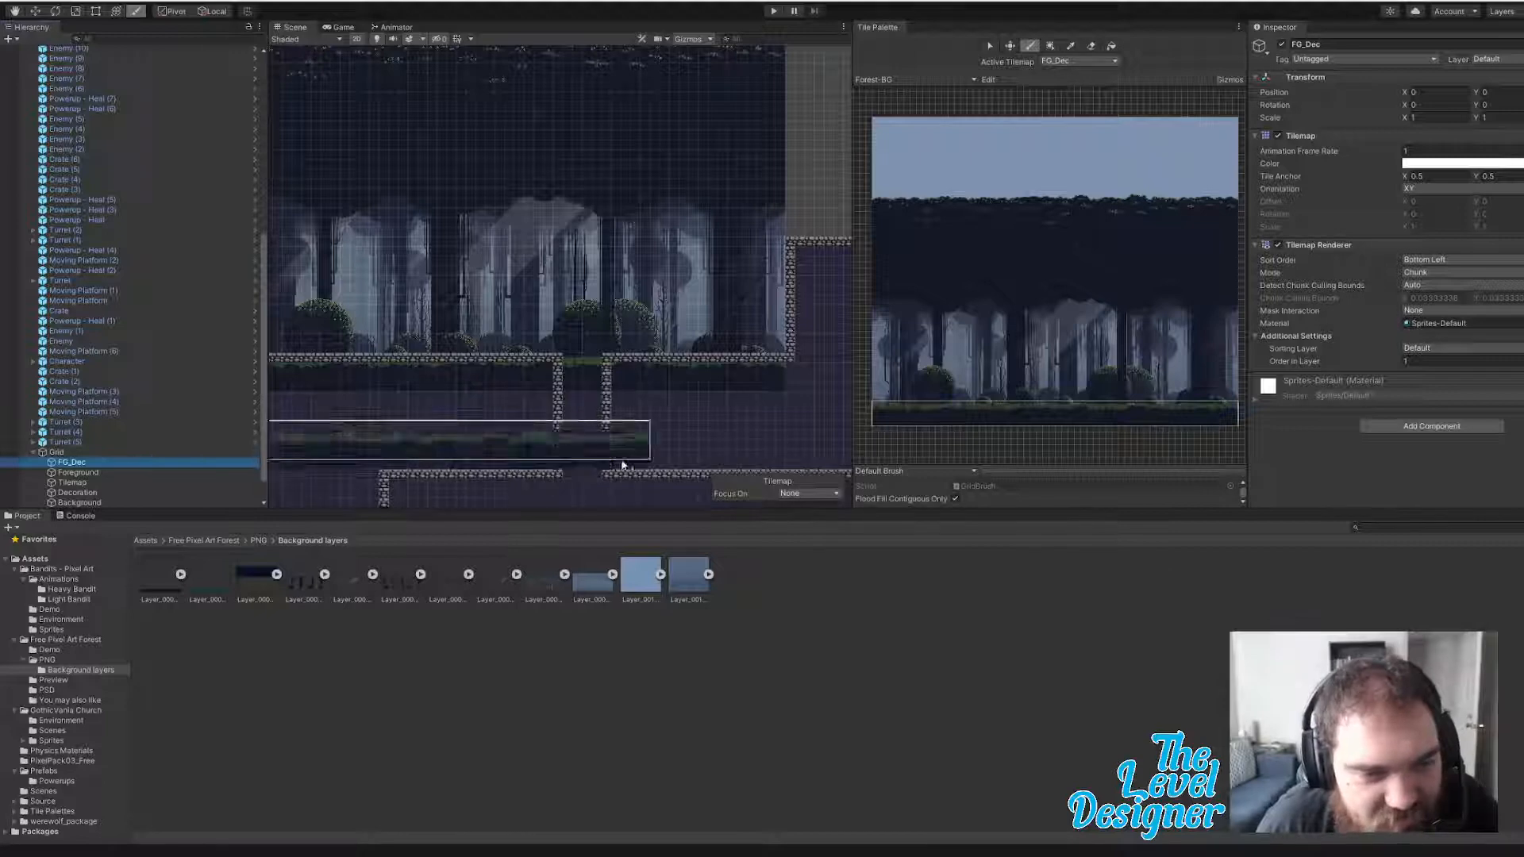
{"action": "left_click", "coordinate": [109, 504]}
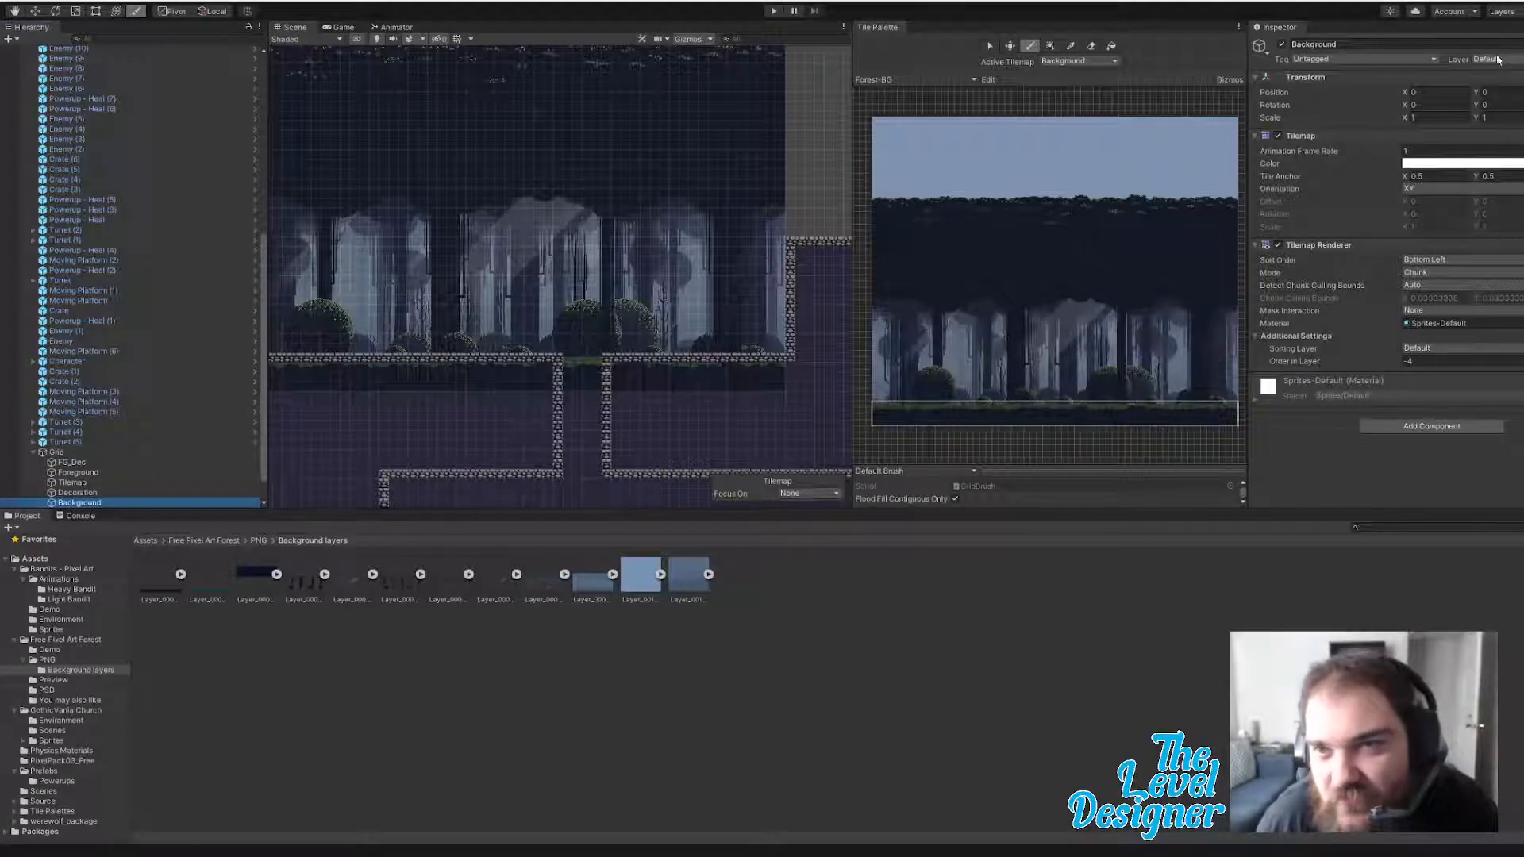
{"action": "left_click", "coordinate": [1091, 46]}
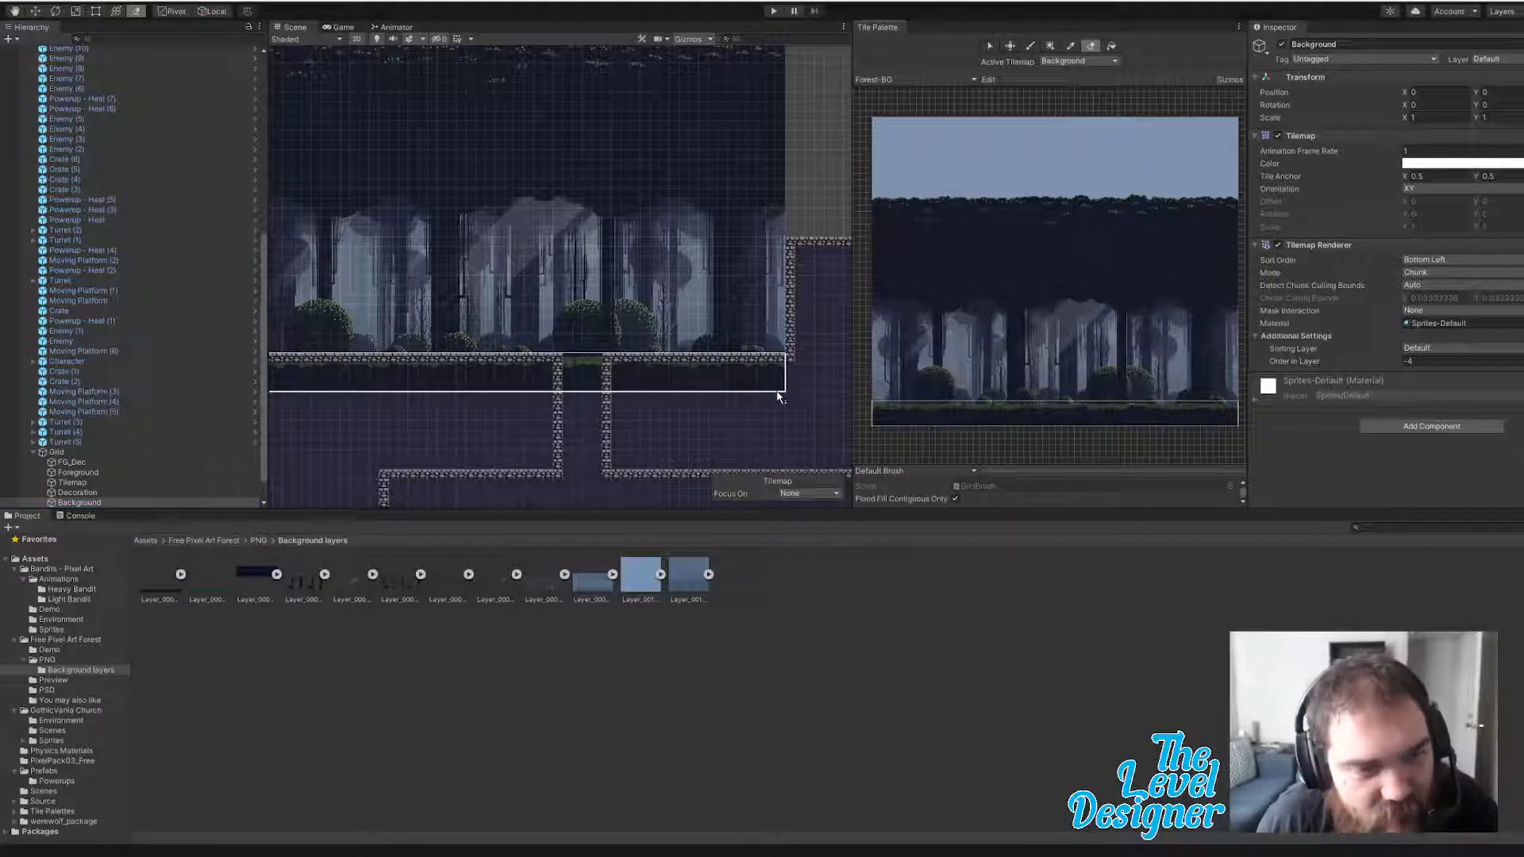
{"action": "left_click_drag", "start_coordinate": [779, 397], "coordinate": [778, 397]}
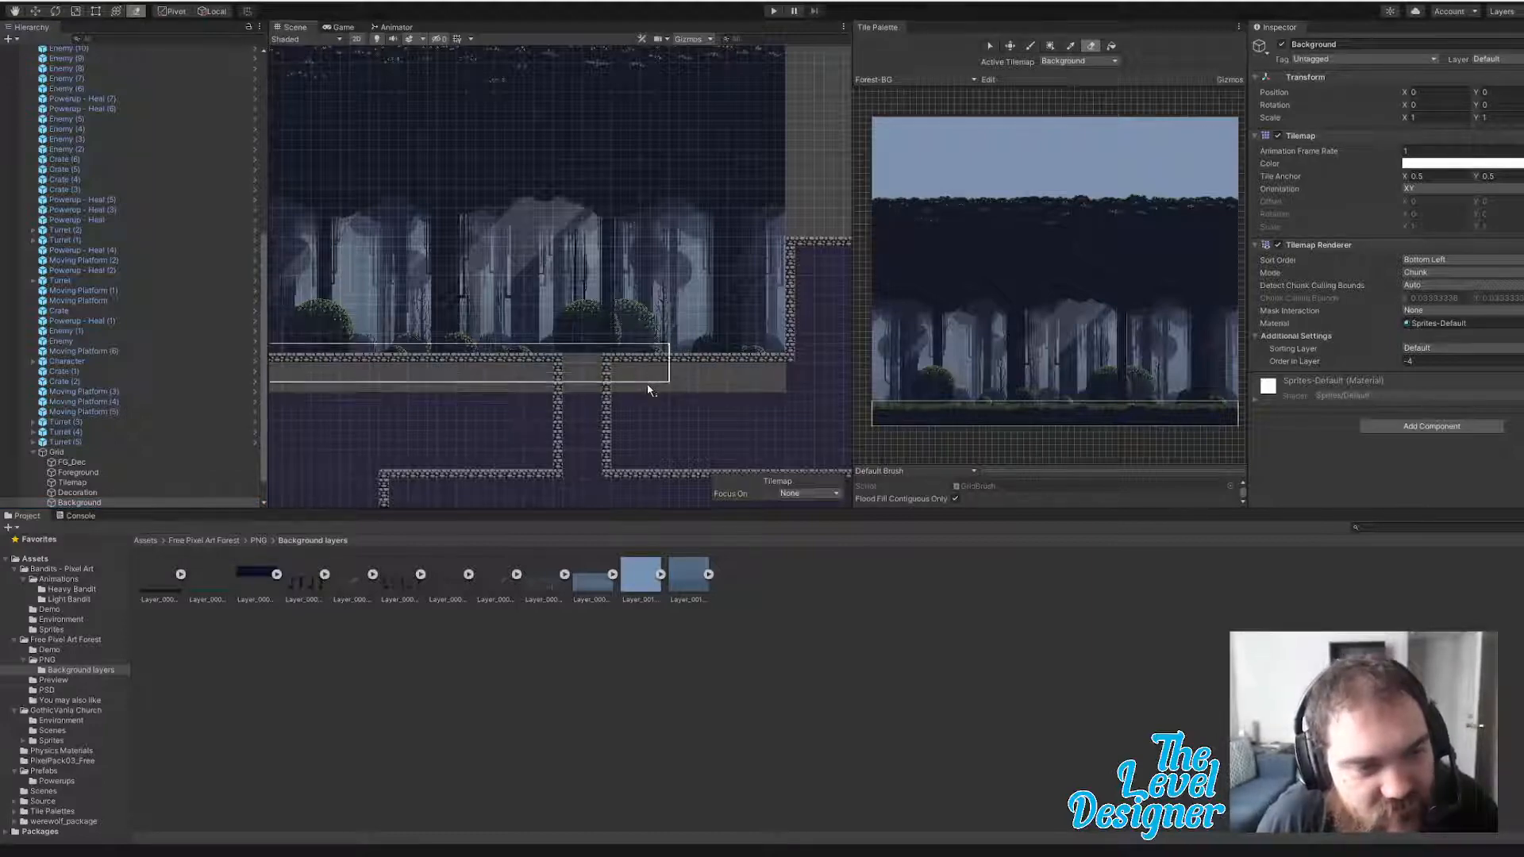
- Fill the erased strip below the upper stone floor on the Background tilemap with plain dark purple tiles from the GothicVania_BG palette
{"action": "mouse_move", "coordinate": [611, 400]}
{"action": "middle_mouse_down"}
{"action": "mouse_move", "coordinate": [865, 379]}
{"action": "mouse_move", "coordinate": [658, 372]}
{"action": "middle_mouse_up"}
{"action": "scroll", "coordinate": [998, 324], "scroll_direction": "up", "scroll_amount": 1}
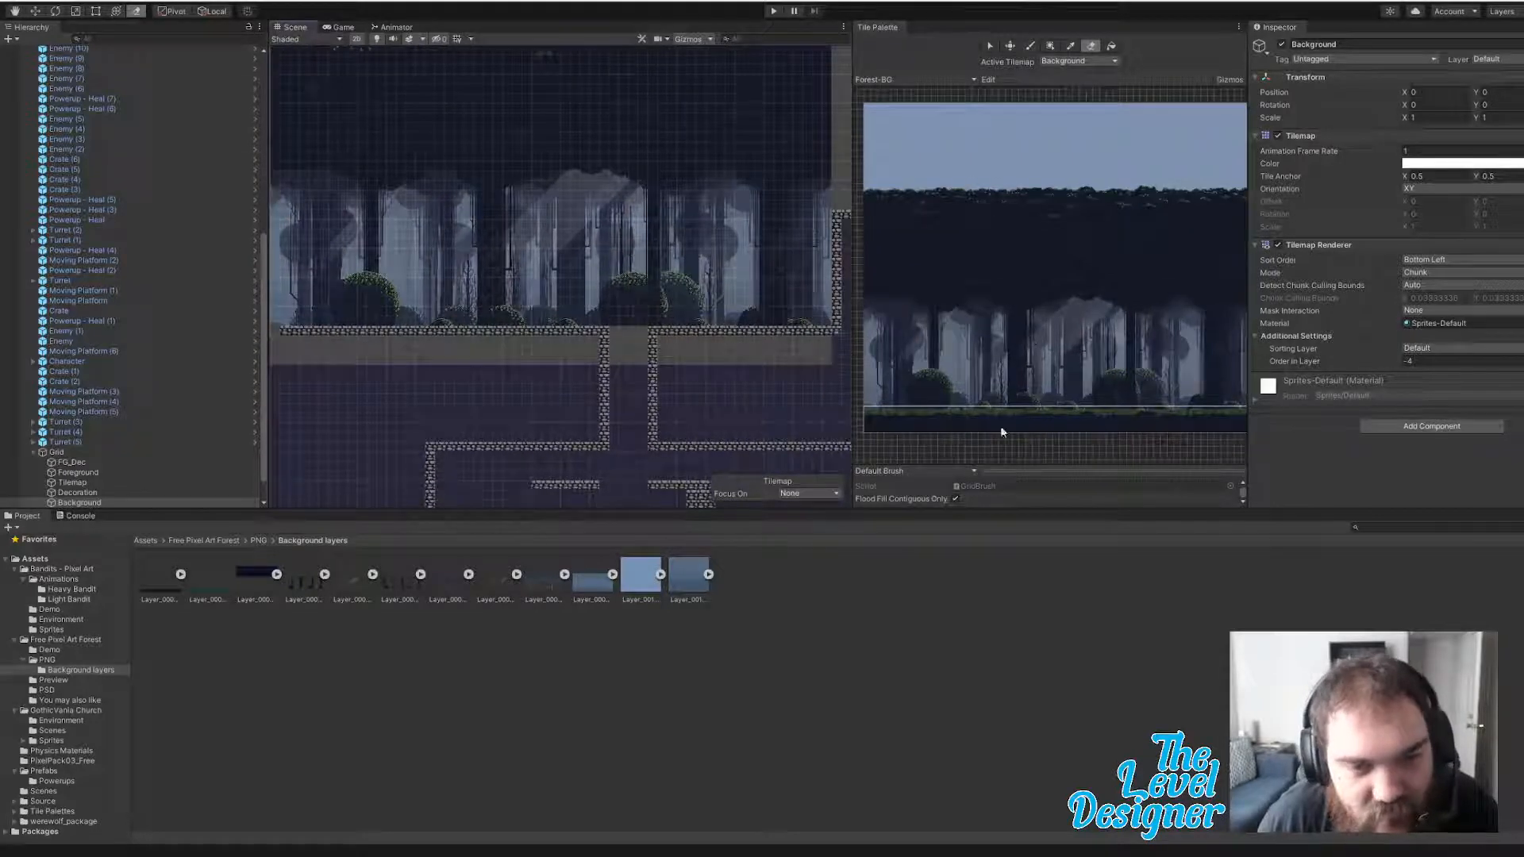
{"action": "left_click", "coordinate": [929, 81]}
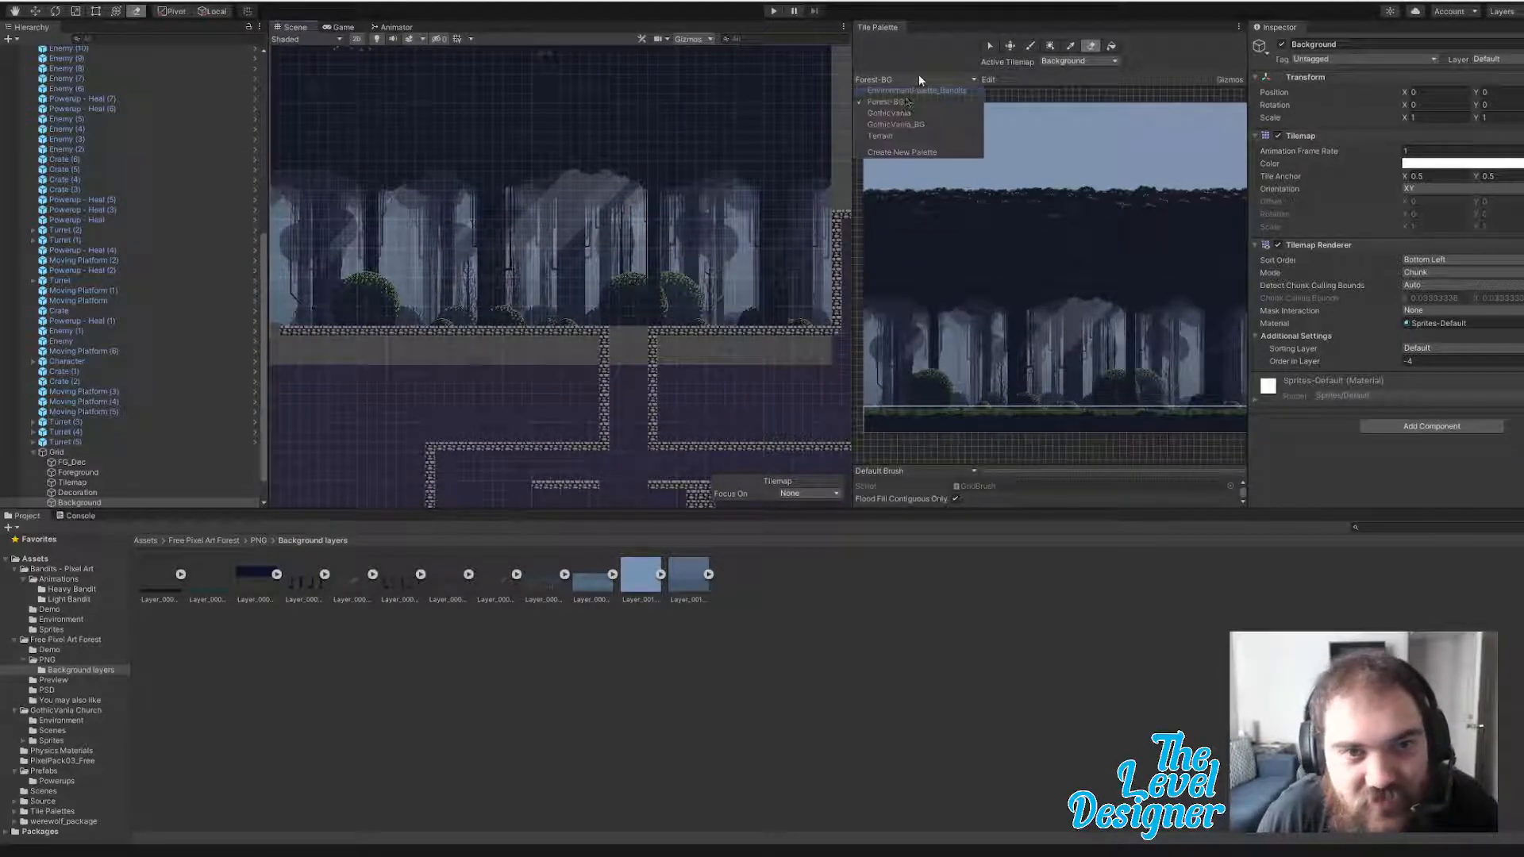
{"action": "left_click", "coordinate": [915, 128]}
{"action": "left_click_drag", "start_coordinate": [1063, 326], "coordinate": [1177, 324]}
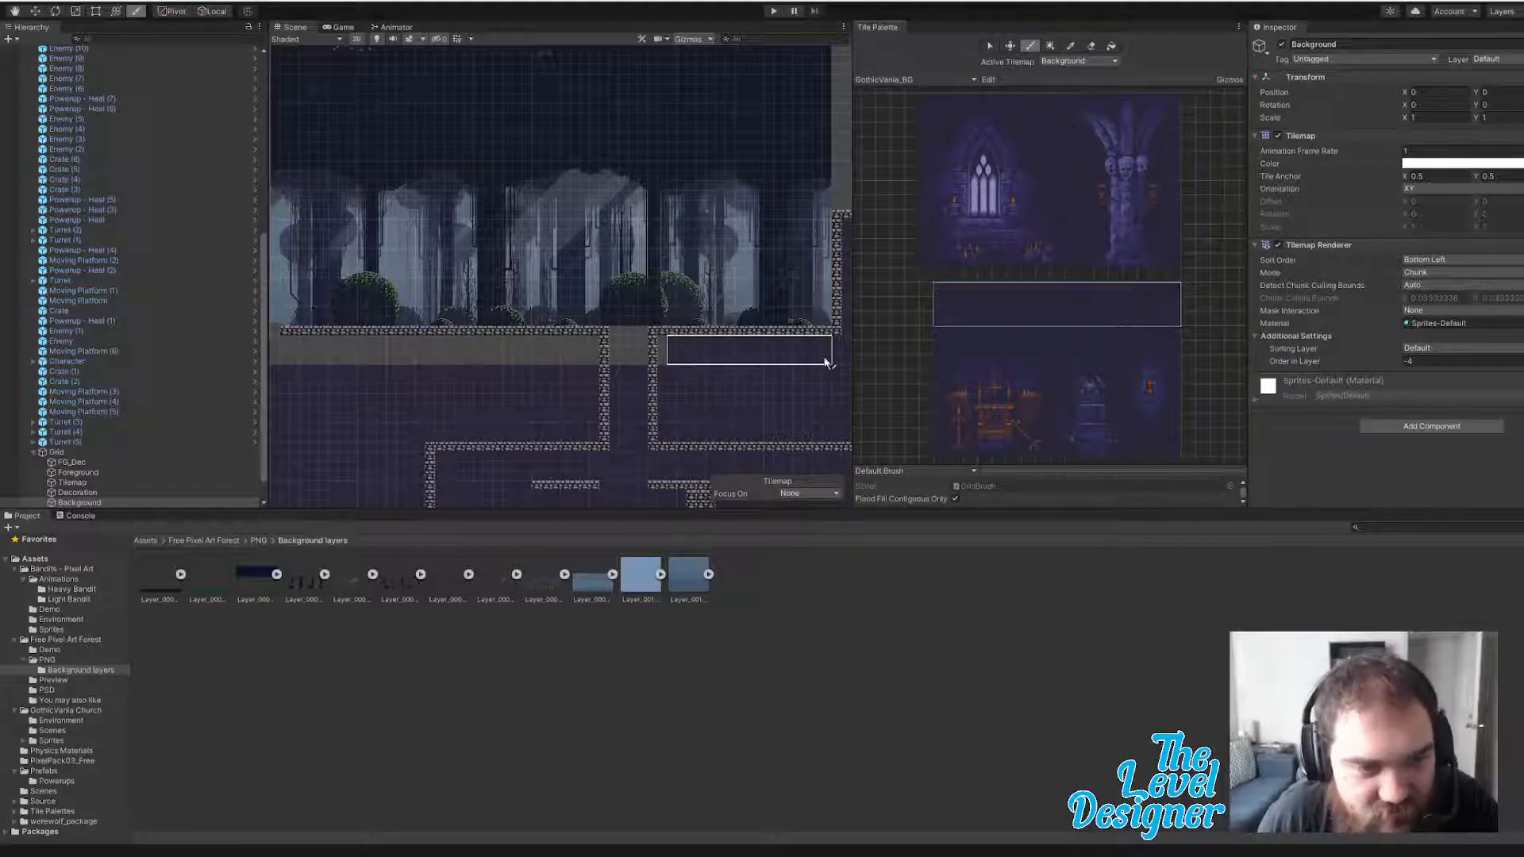
{"action": "left_click_drag", "start_coordinate": [828, 364], "coordinate": [633, 359]}
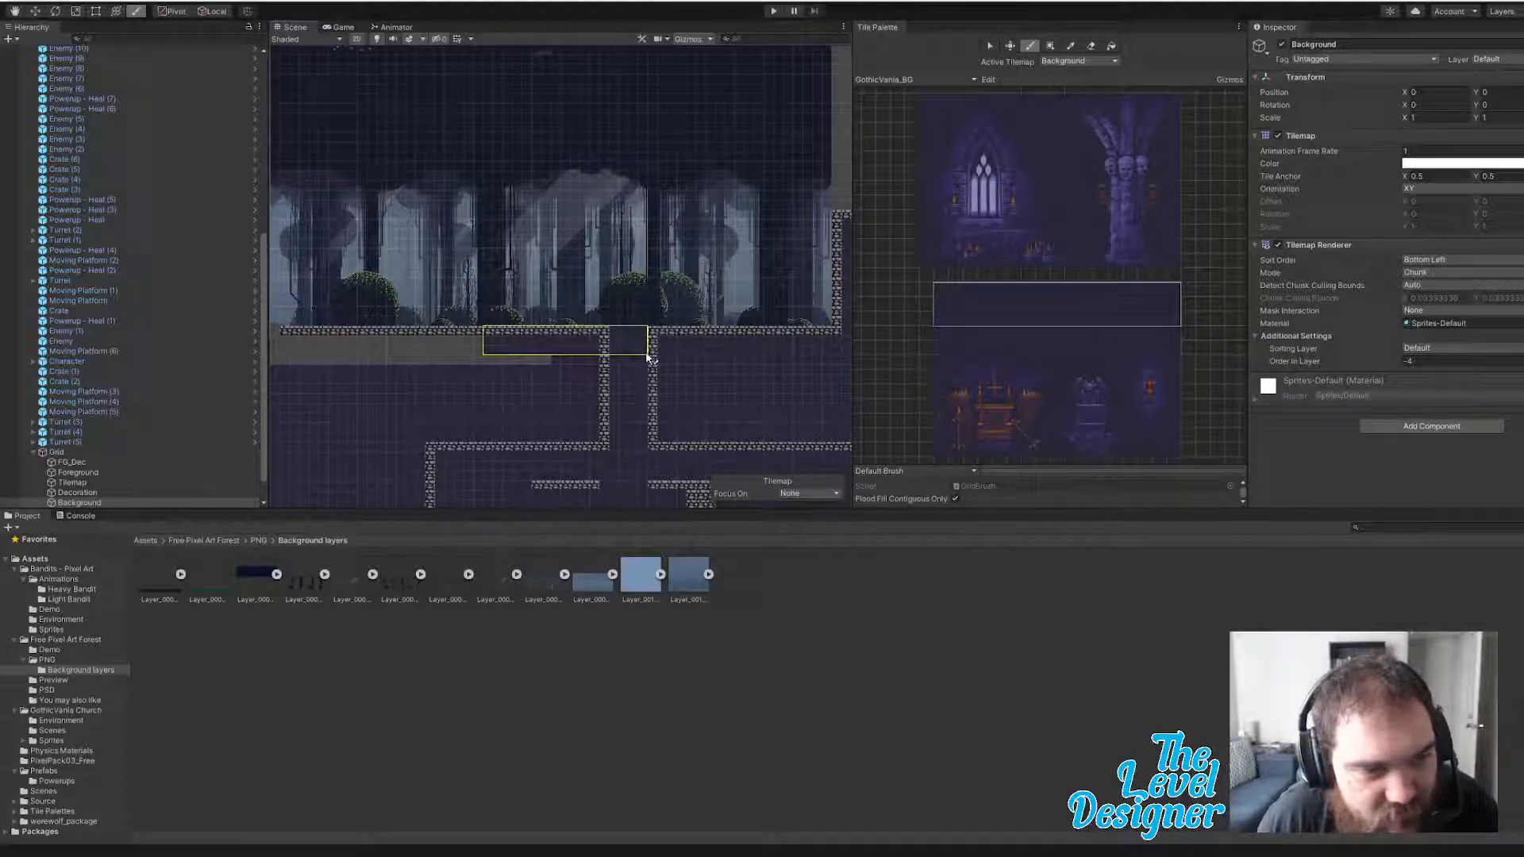
{"action": "middle_click_drag", "start_coordinate": [539, 389], "coordinate": [793, 432]}
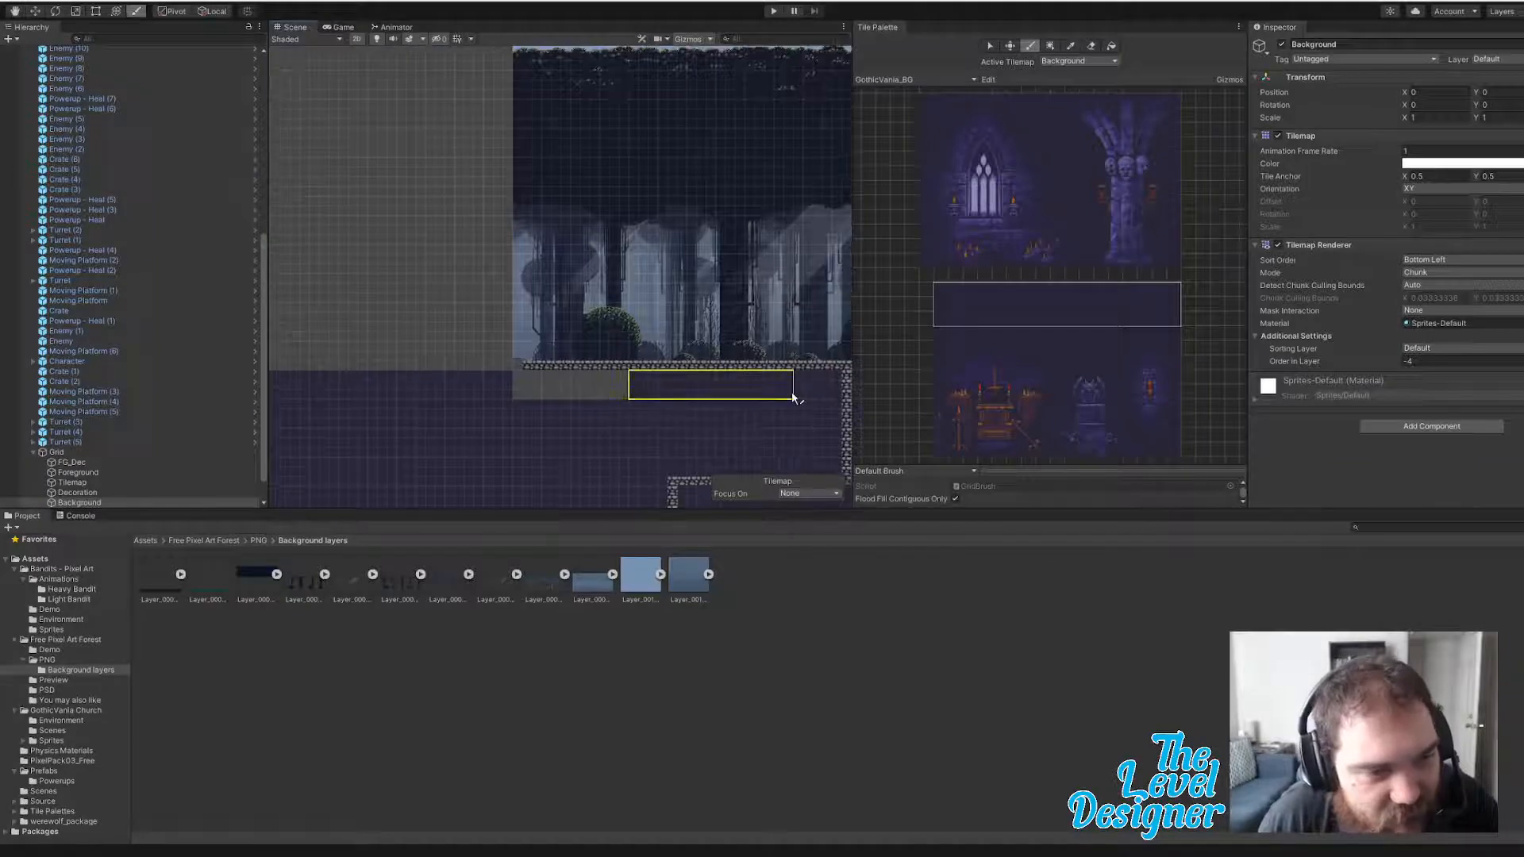
{"action": "left_click_drag", "start_coordinate": [794, 397], "coordinate": [663, 391]}
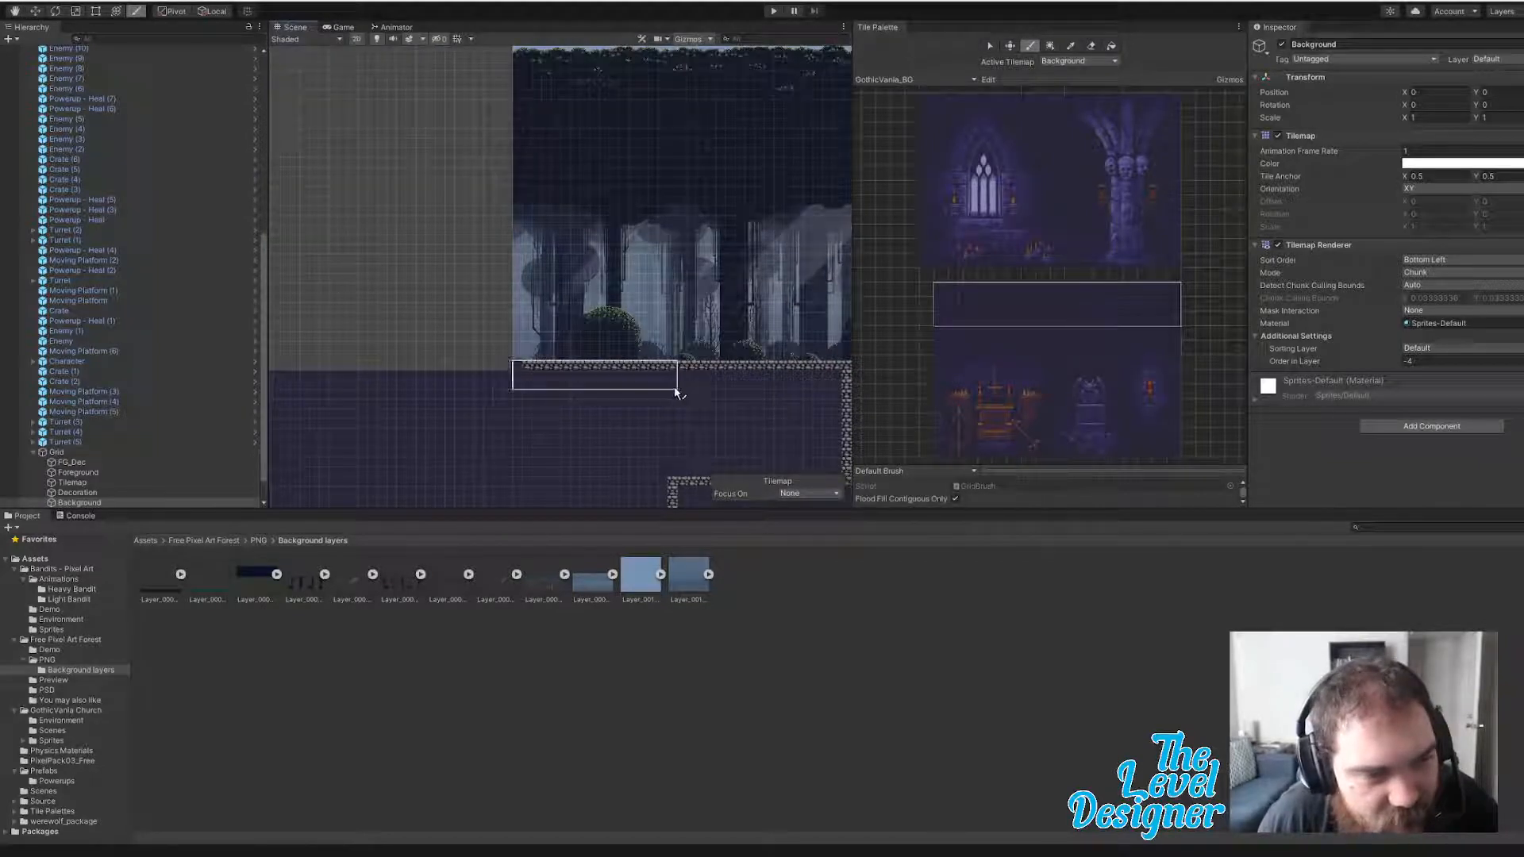
{"action": "middle_click_drag", "start_coordinate": [704, 421], "coordinate": [551, 350]}
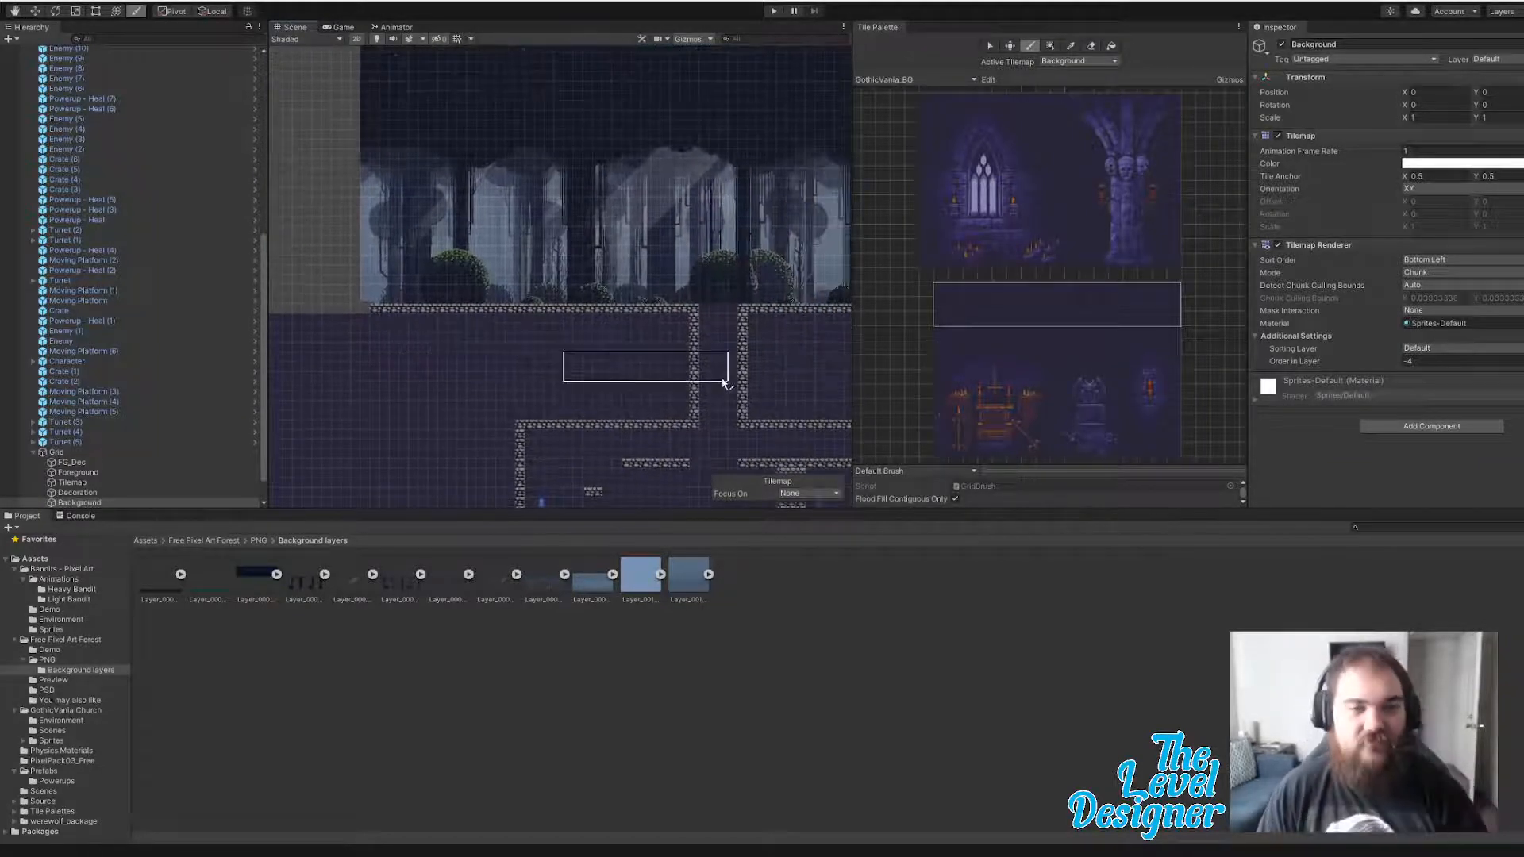
- On the Tilemap layer, extend the shaft's right wall above the floor and cap the opening with dark stone tiles from the Terrain palette
{"action": "middle_click_drag", "start_coordinate": [724, 377], "coordinate": [543, 324]}
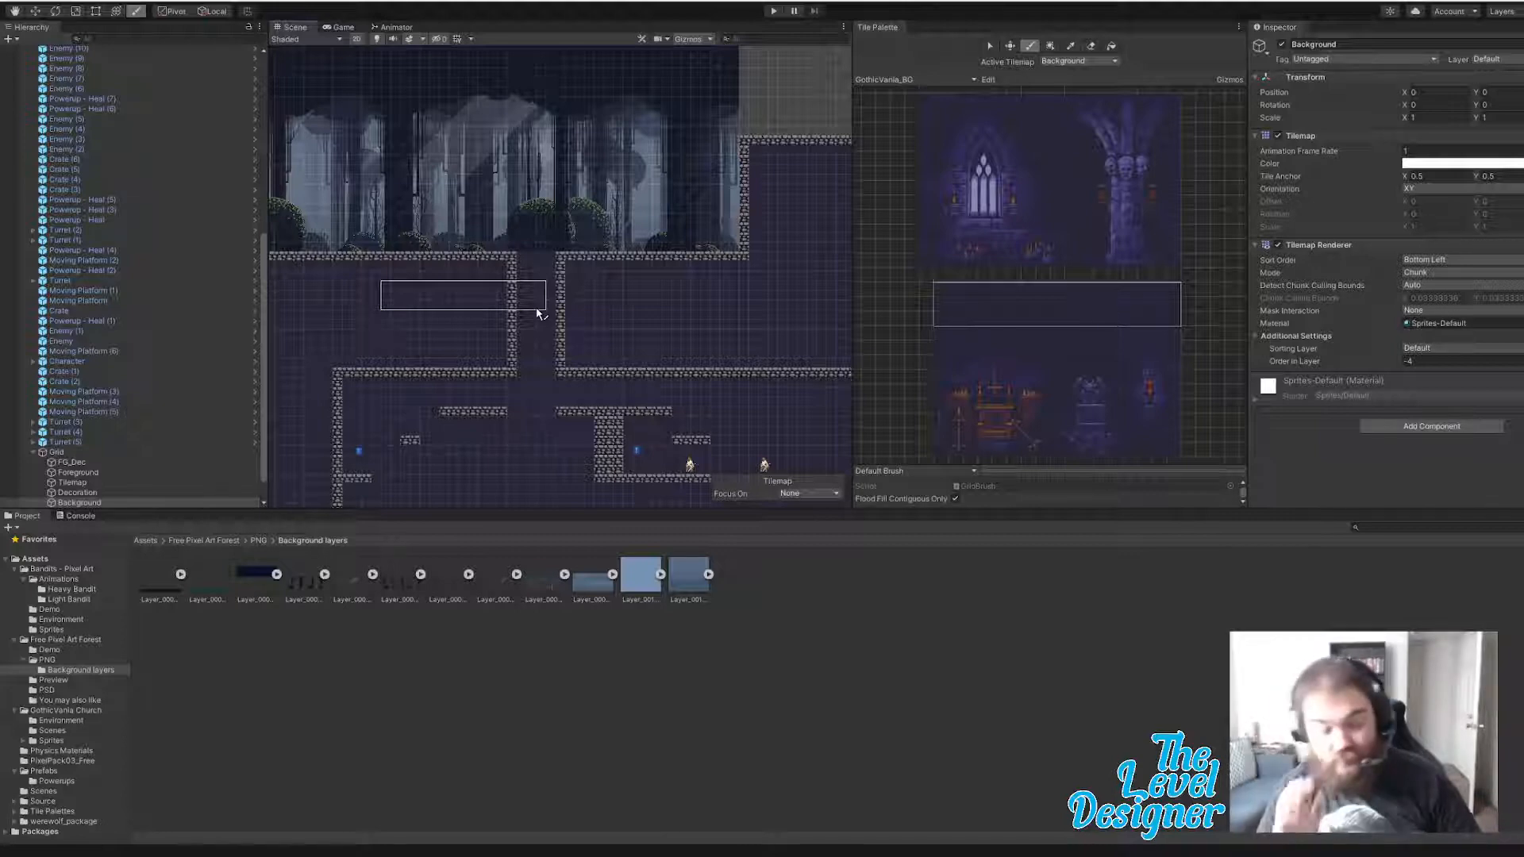
{"action": "left_click", "coordinate": [103, 483]}
{"action": "left_click", "coordinate": [960, 78]}
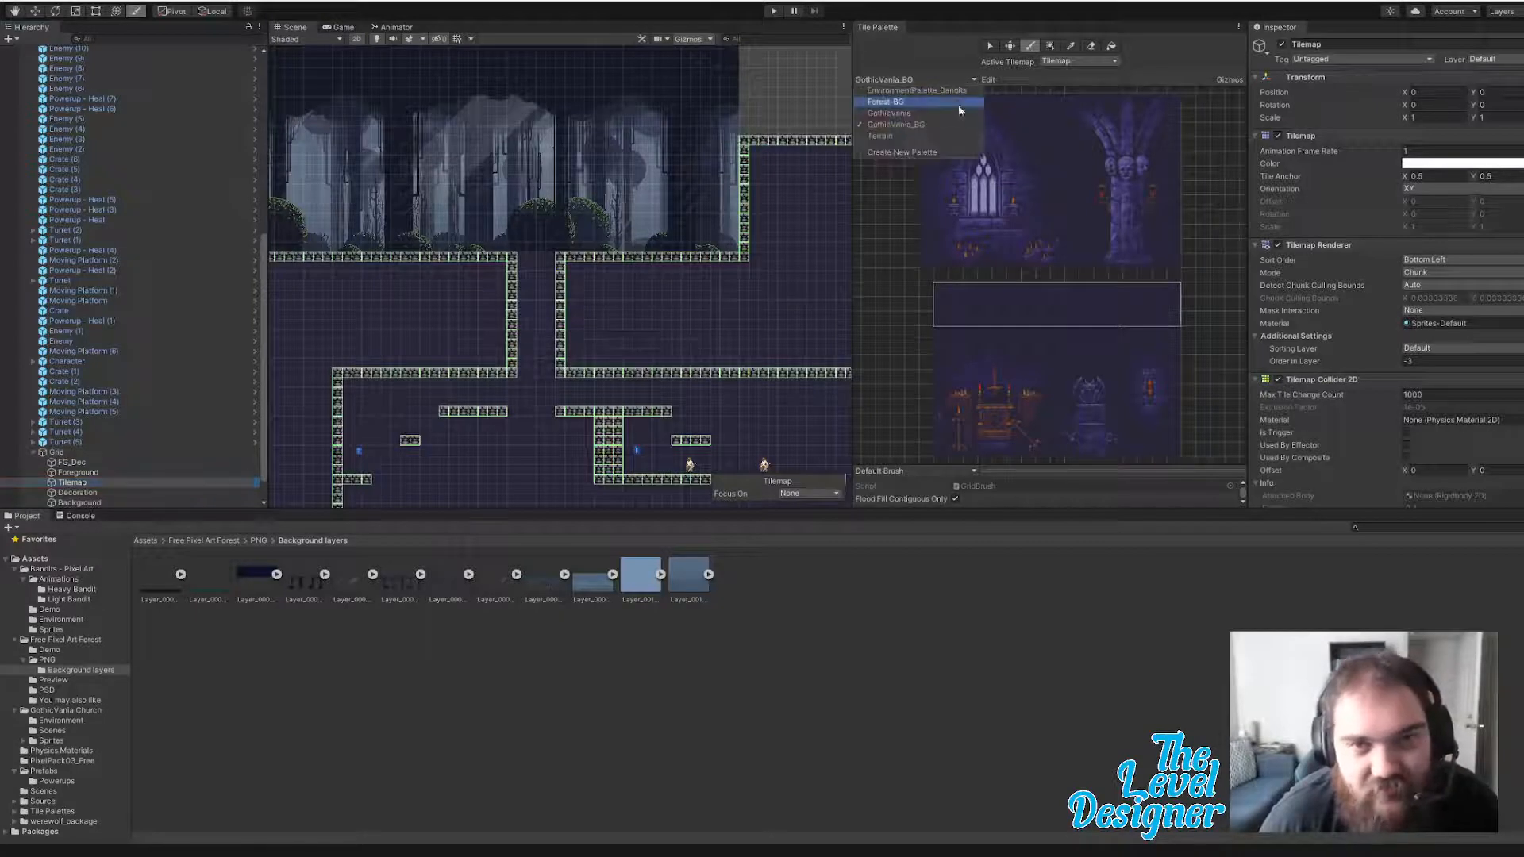
{"action": "left_click", "coordinate": [931, 132]}
{"action": "left_click", "coordinate": [1162, 224]}
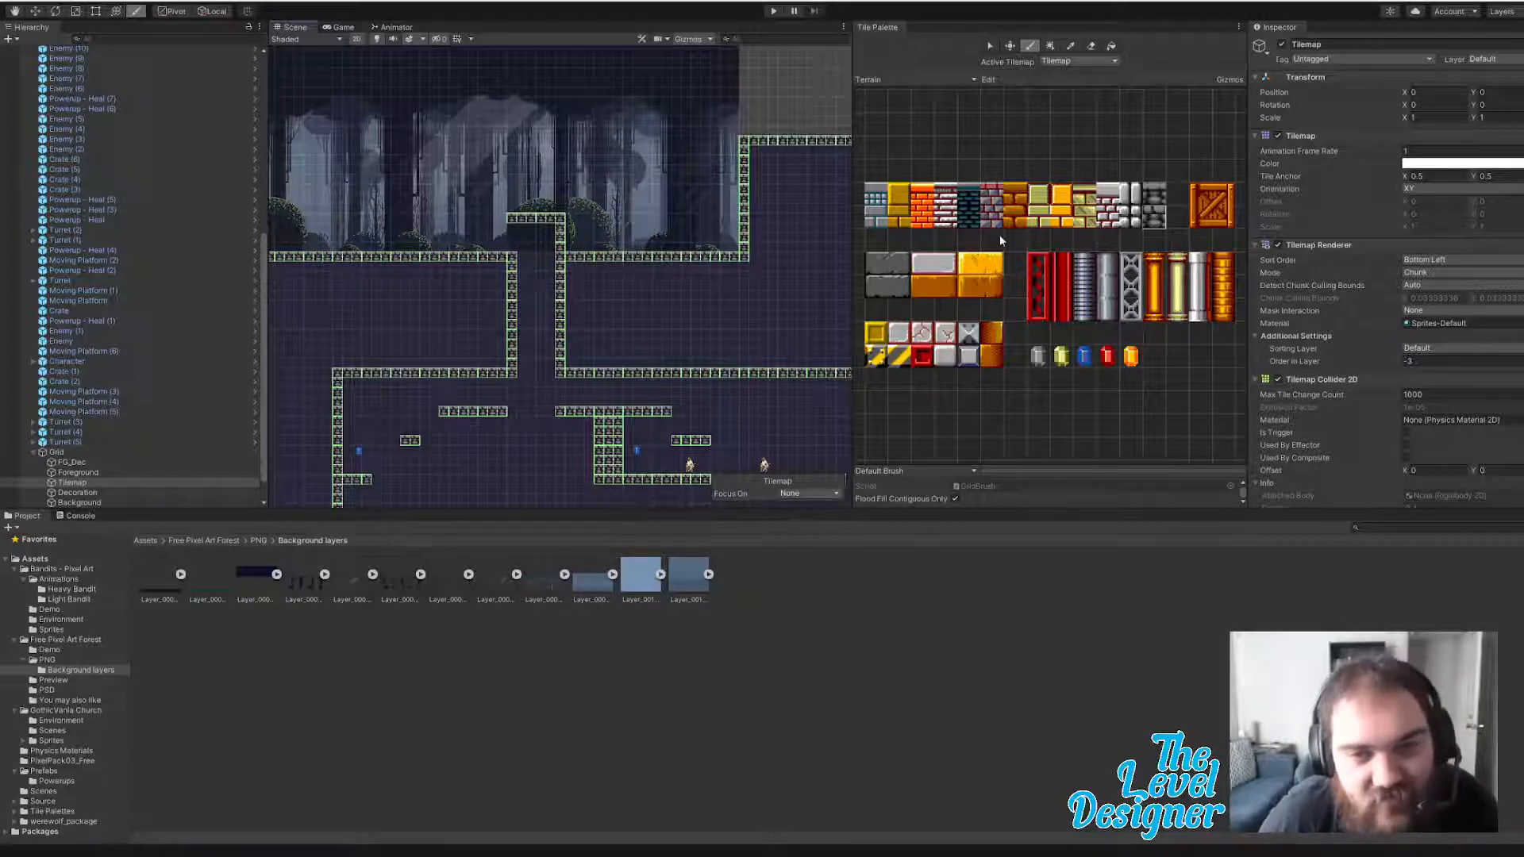
- Fill the shaft opening beneath the new stone cap with plain dark purple GothicVania_BG tiles on the Background tilemap
{"action": "left_click", "coordinate": [962, 81]}
{"action": "left_click", "coordinate": [930, 125]}
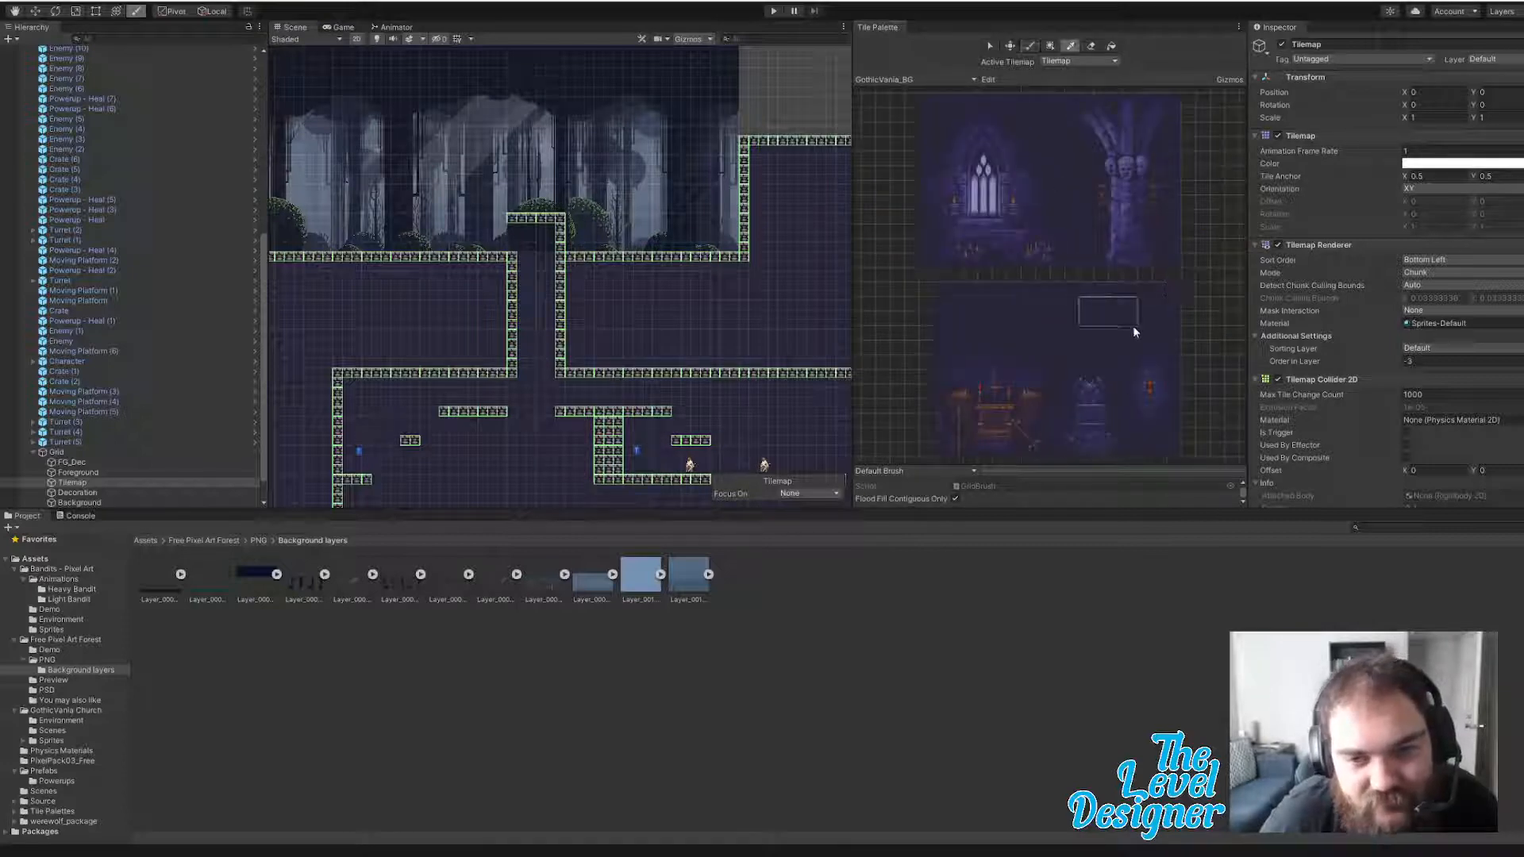
{"action": "mouse_move", "coordinate": [1134, 332]}
{"action": "left_mouse_down"}
{"action": "mouse_move", "coordinate": [1159, 343]}
{"action": "mouse_move", "coordinate": [1175, 427]}
{"action": "mouse_move", "coordinate": [1161, 391]}
{"action": "left_mouse_up"}
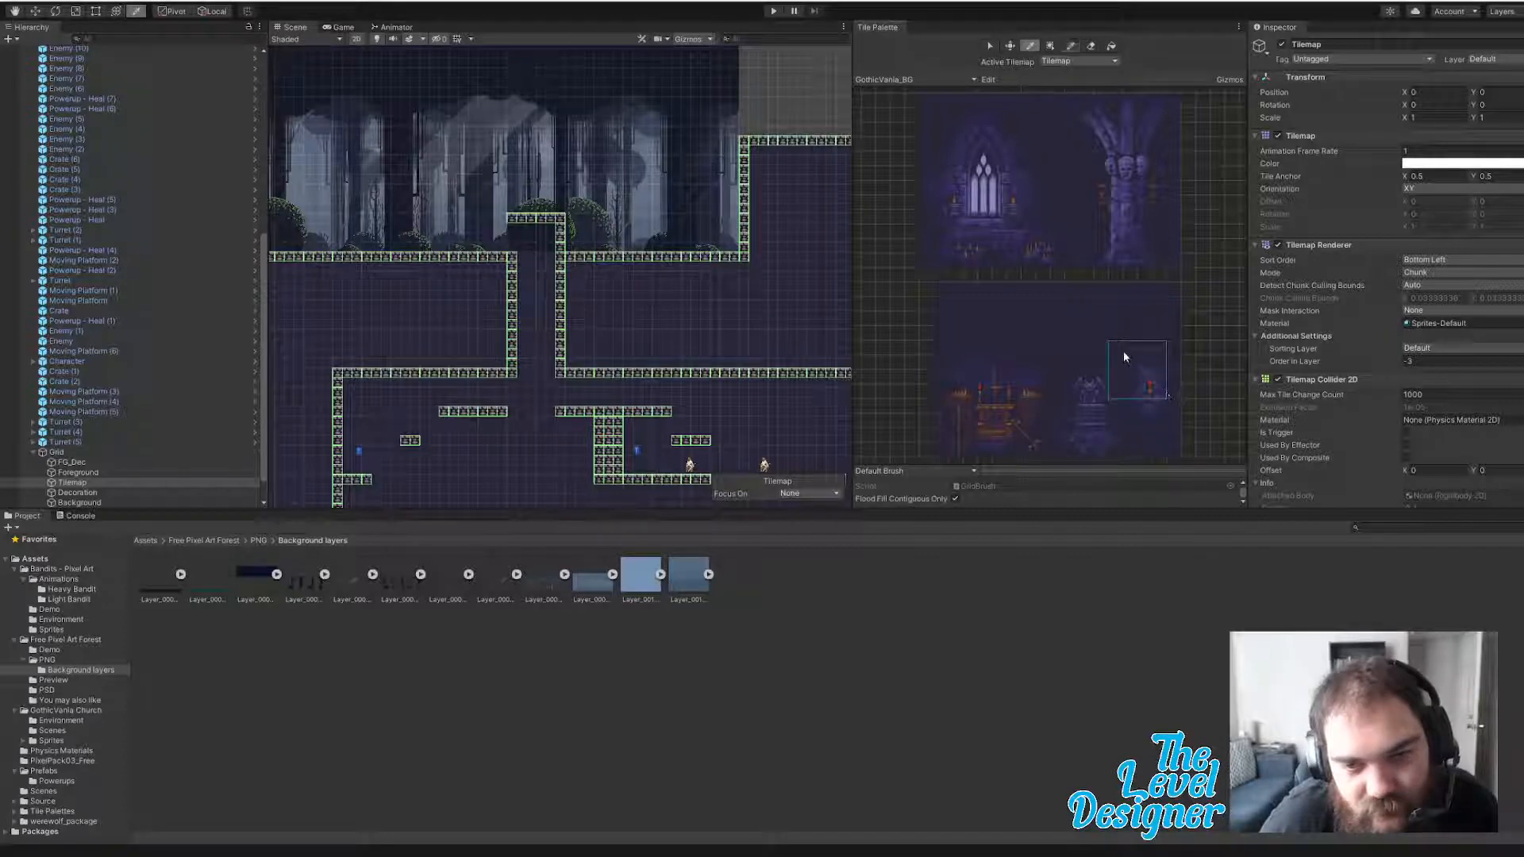
{"action": "left_click_drag", "start_coordinate": [1079, 283], "coordinate": [1124, 313]}
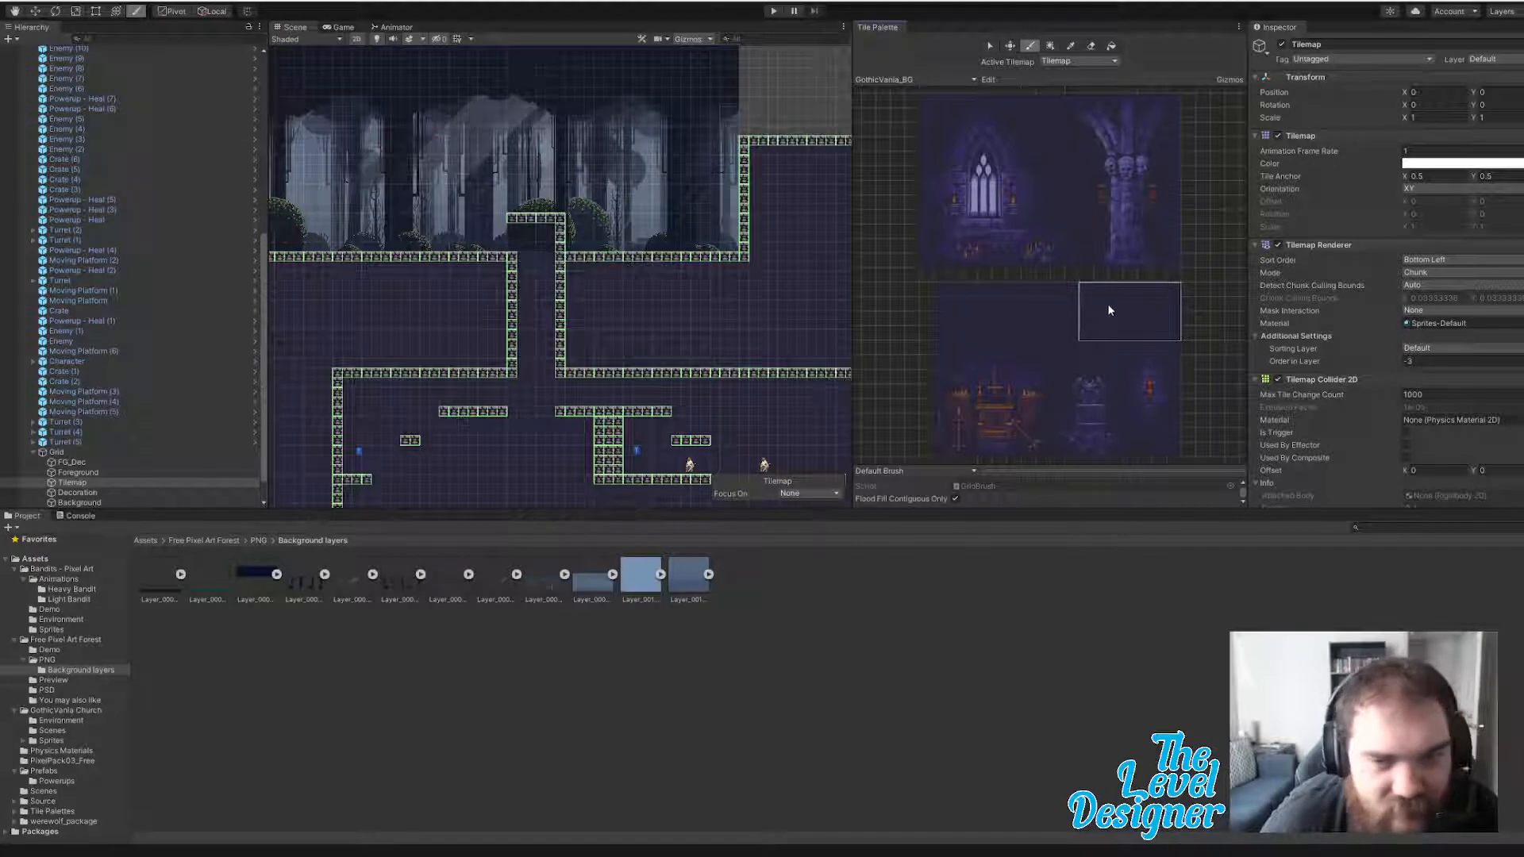
{"action": "left_click_drag", "start_coordinate": [1088, 291], "coordinate": [1140, 338]}
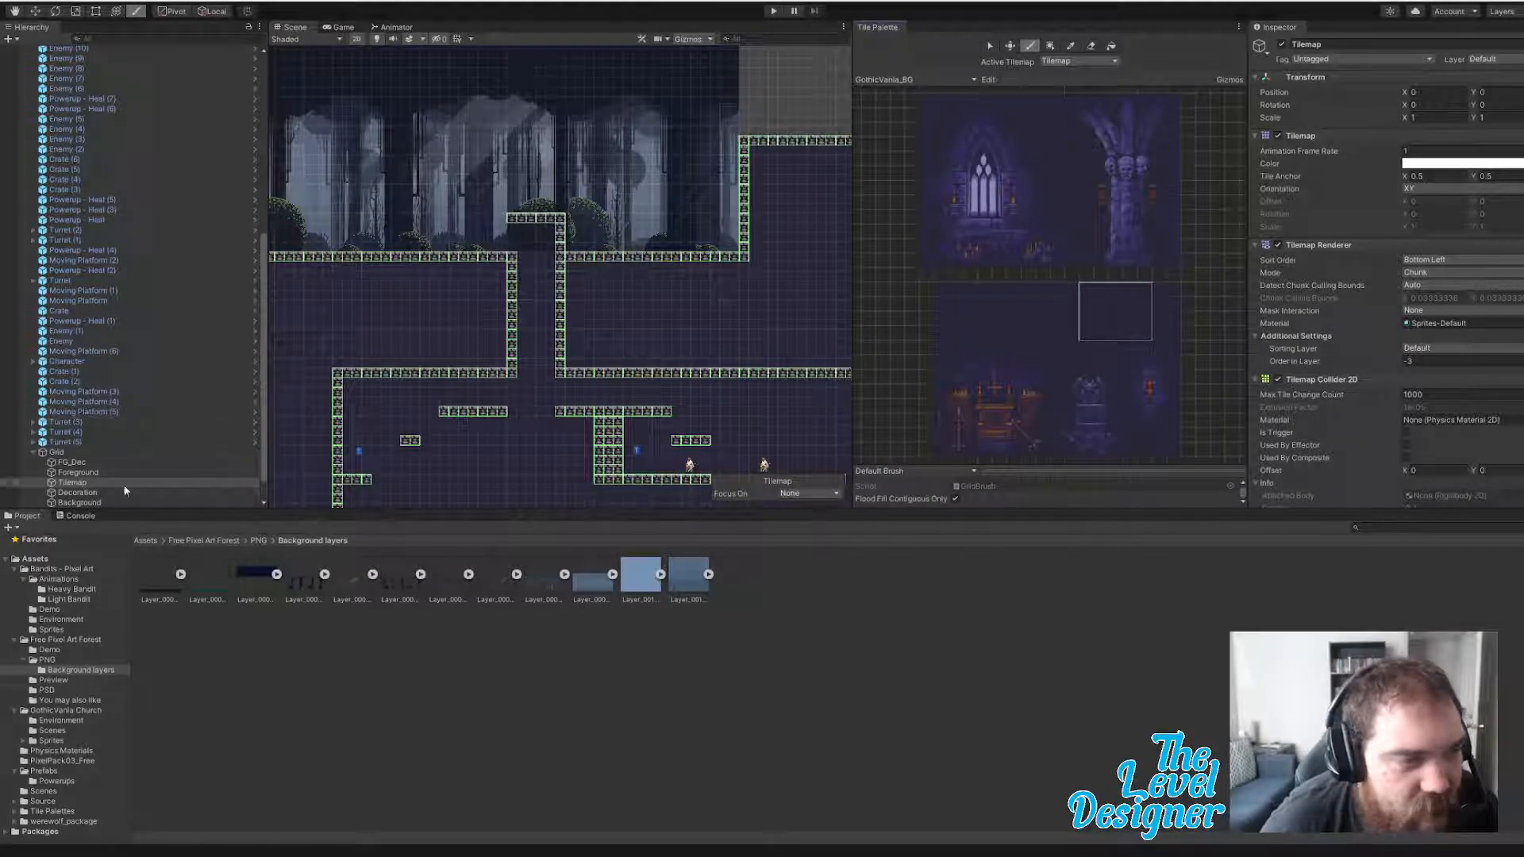
{"action": "left_click", "coordinate": [79, 502]}
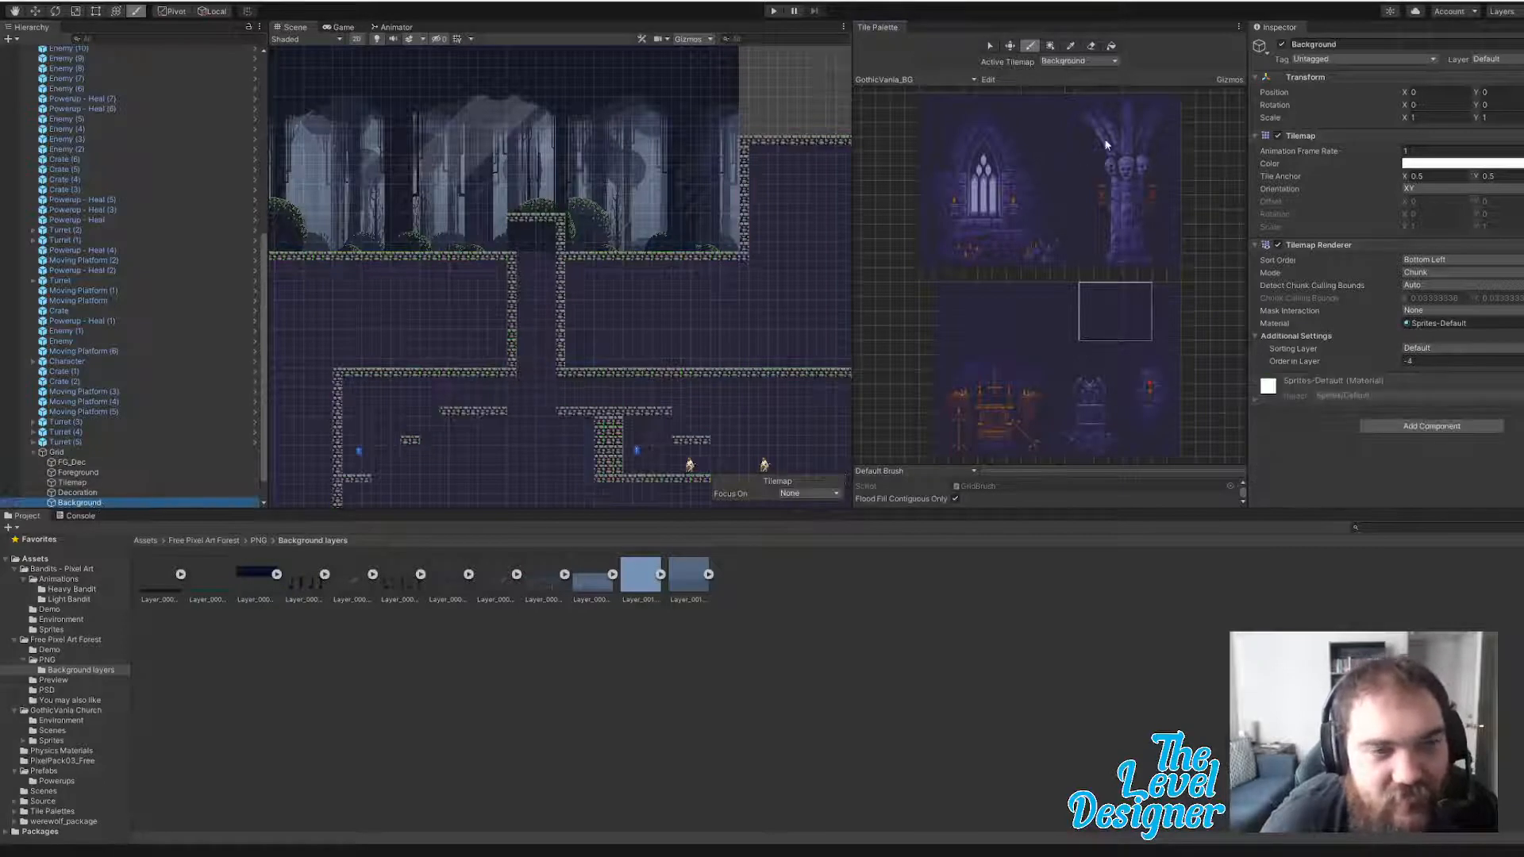
{"action": "left_click", "coordinate": [550, 253]}
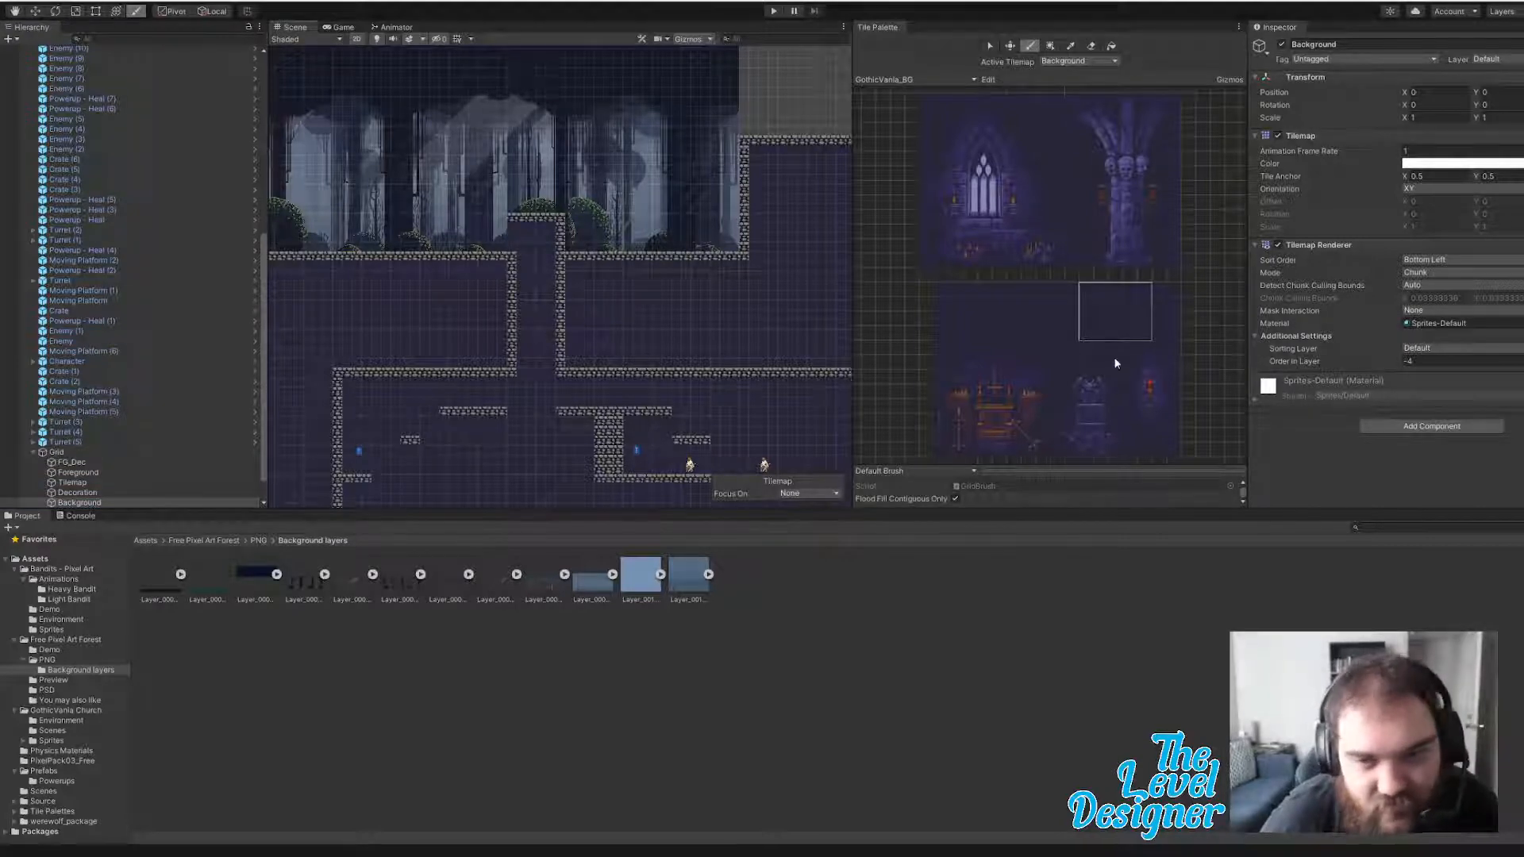
- Place the wall torch piece from the GothicVania_BG palette inside the vertical shaft on the Background tilemap
{"action": "left_click_drag", "start_coordinate": [1126, 343], "coordinate": [1130, 351]}
{"action": "left_click_drag", "start_coordinate": [1179, 455], "coordinate": [1180, 457]}
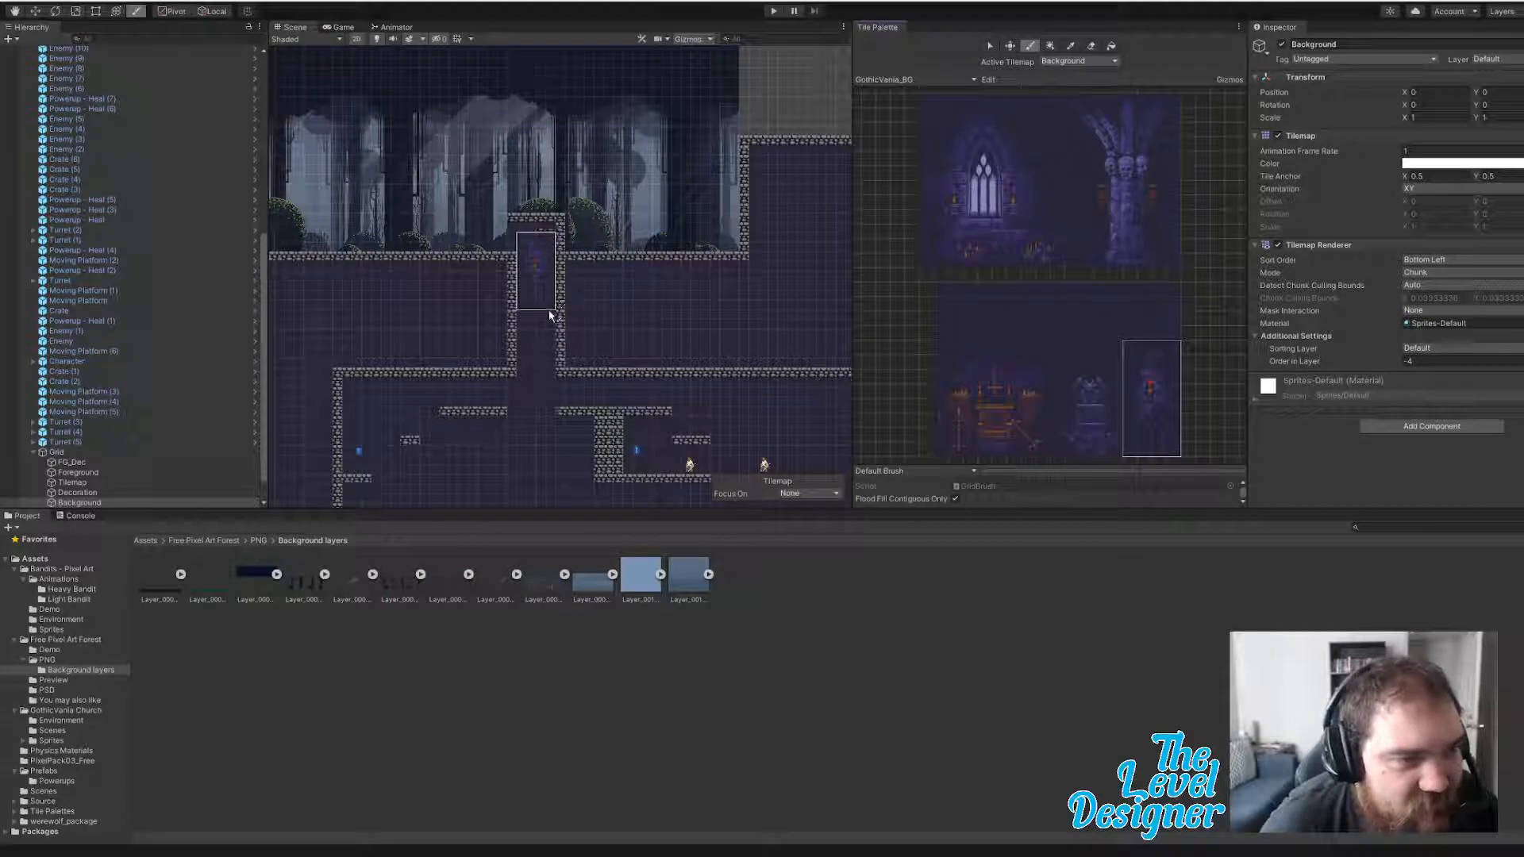
{"action": "left_click", "coordinate": [551, 347]}
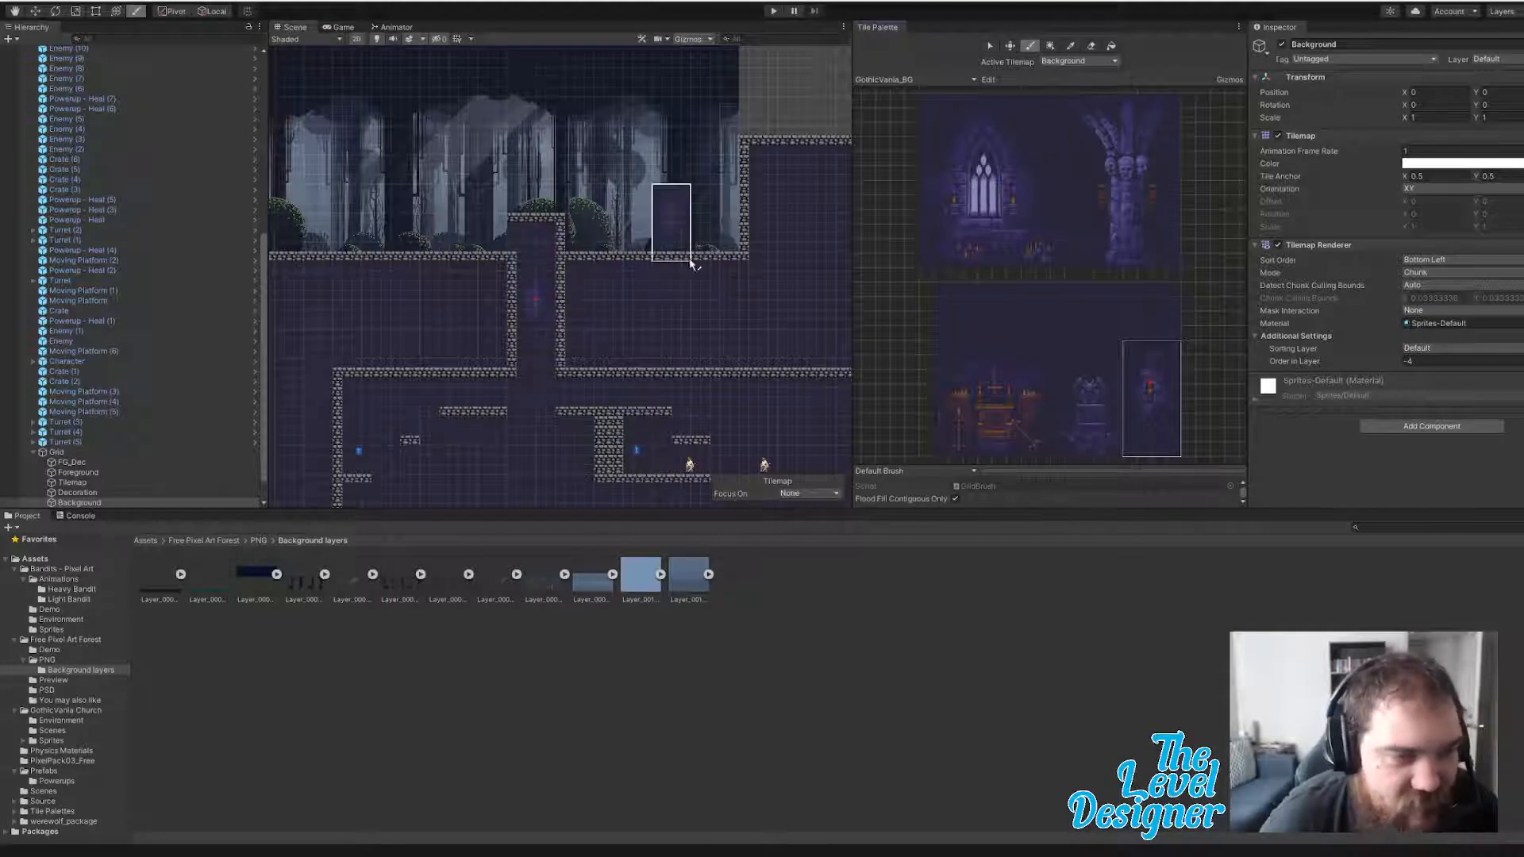
- Paint plain dark Forest-BG tiles over the enclosed area left of the shaft, beneath the upper stone floor
{"action": "middle_click_drag", "start_coordinate": [401, 447], "coordinate": [540, 412]}
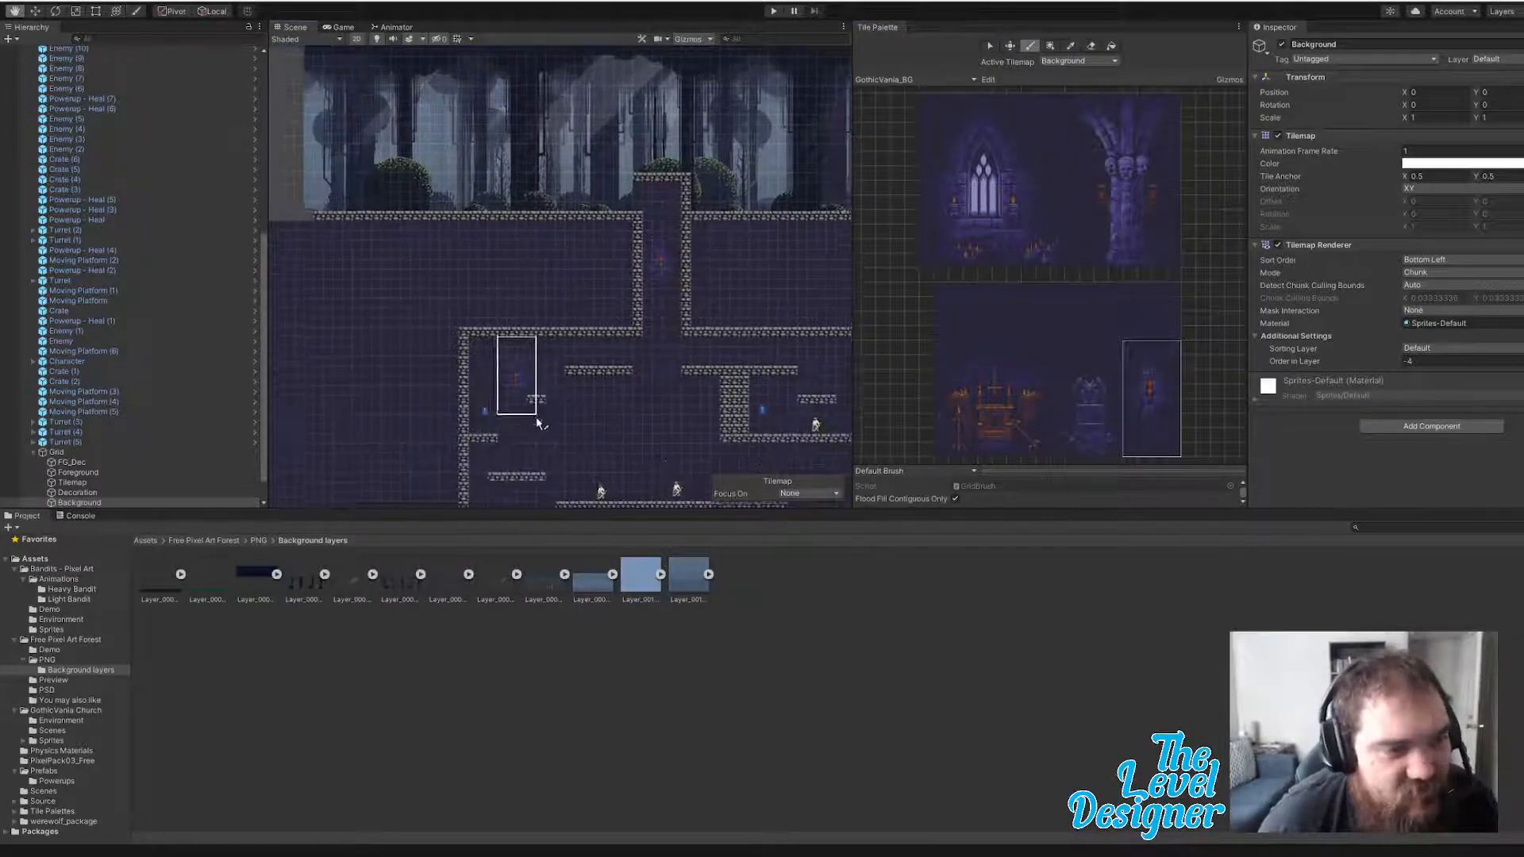
{"action": "left_click", "coordinate": [953, 80]}
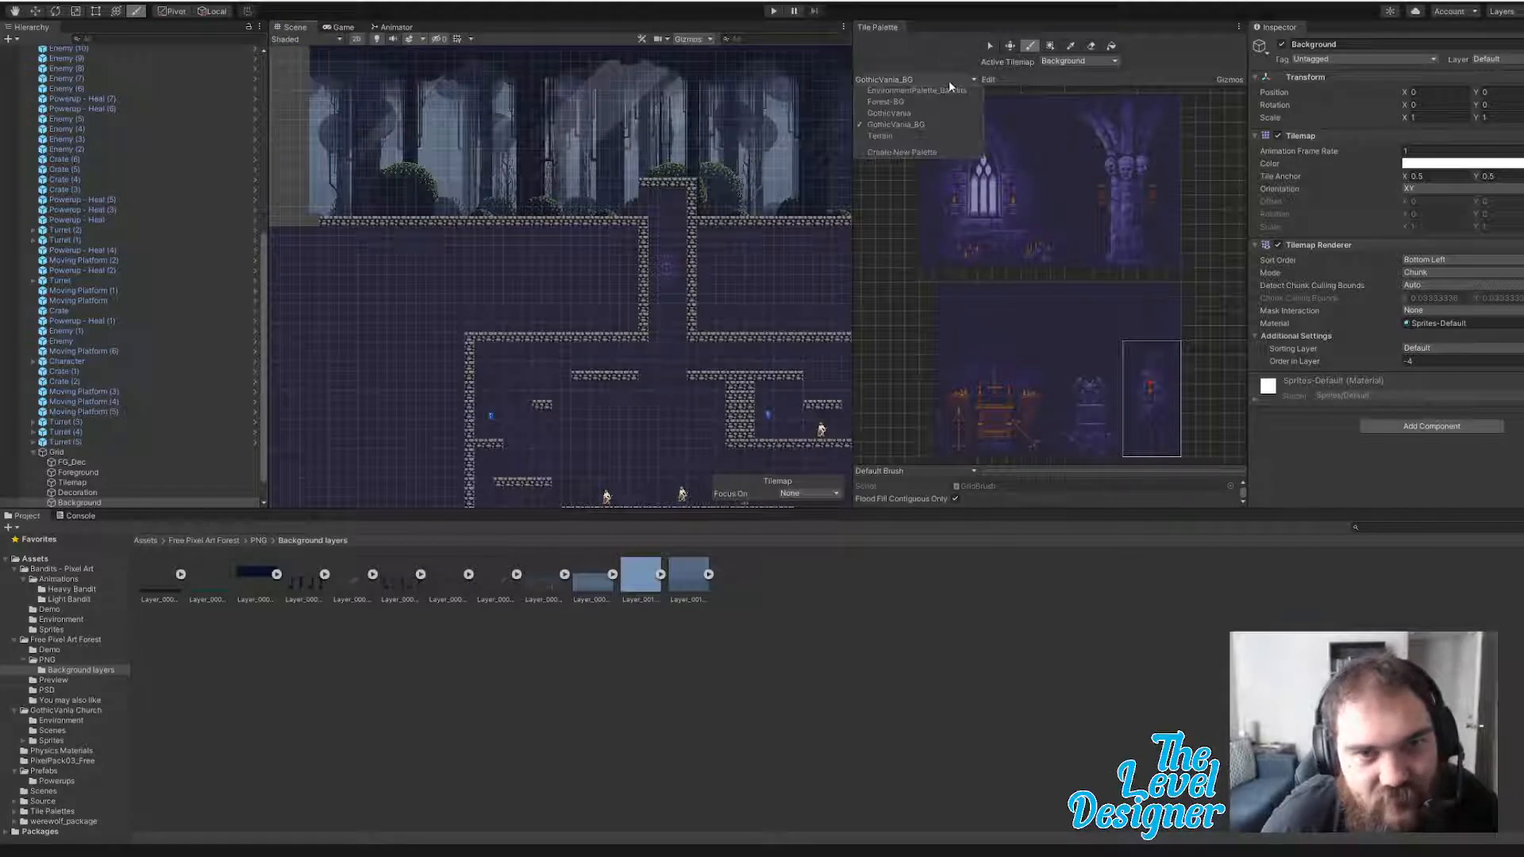
{"action": "left_click", "coordinate": [905, 102]}
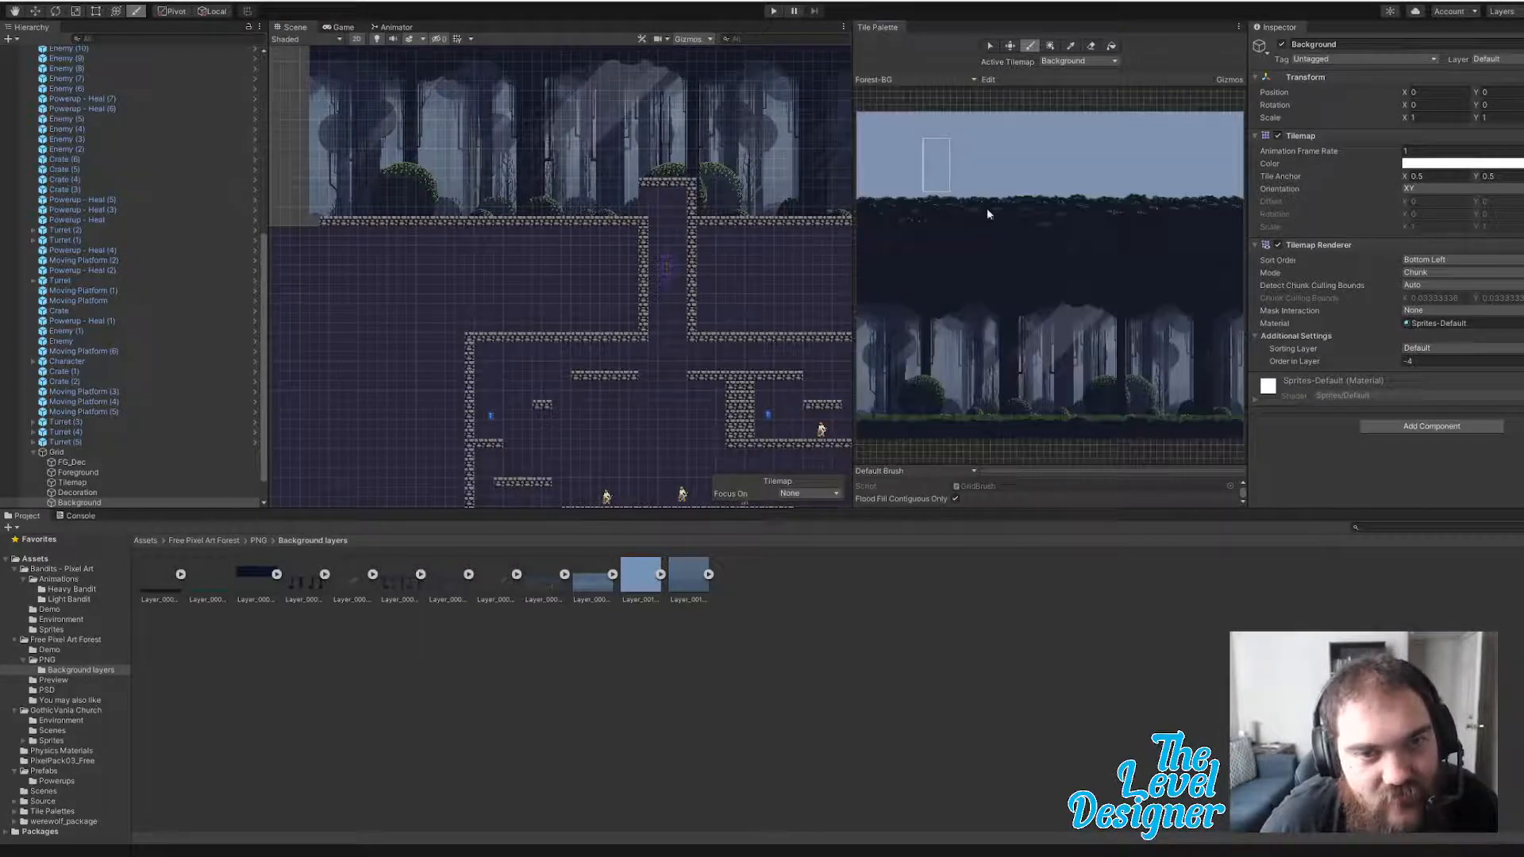
{"action": "key", "text": "i"}
{"action": "left_click_drag", "start_coordinate": [914, 297], "coordinate": [917, 292]}
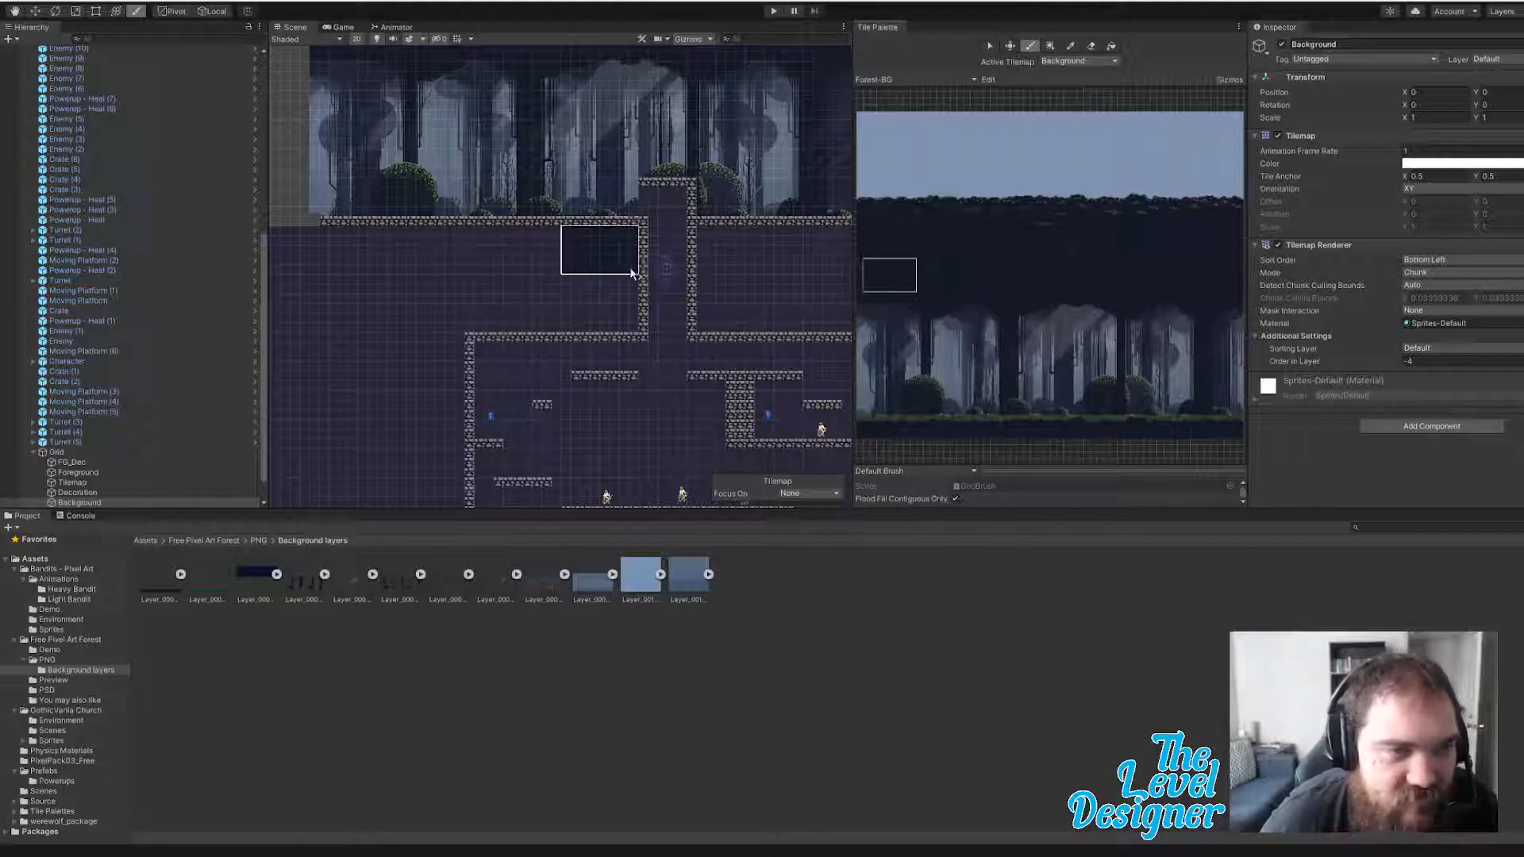
{"action": "left_click_drag", "start_coordinate": [634, 274], "coordinate": [408, 274]}
{"action": "mouse_move", "coordinate": [639, 301]}
{"action": "left_mouse_down"}
{"action": "mouse_move", "coordinate": [635, 332]}
{"action": "mouse_move", "coordinate": [401, 310]}
{"action": "left_mouse_up"}
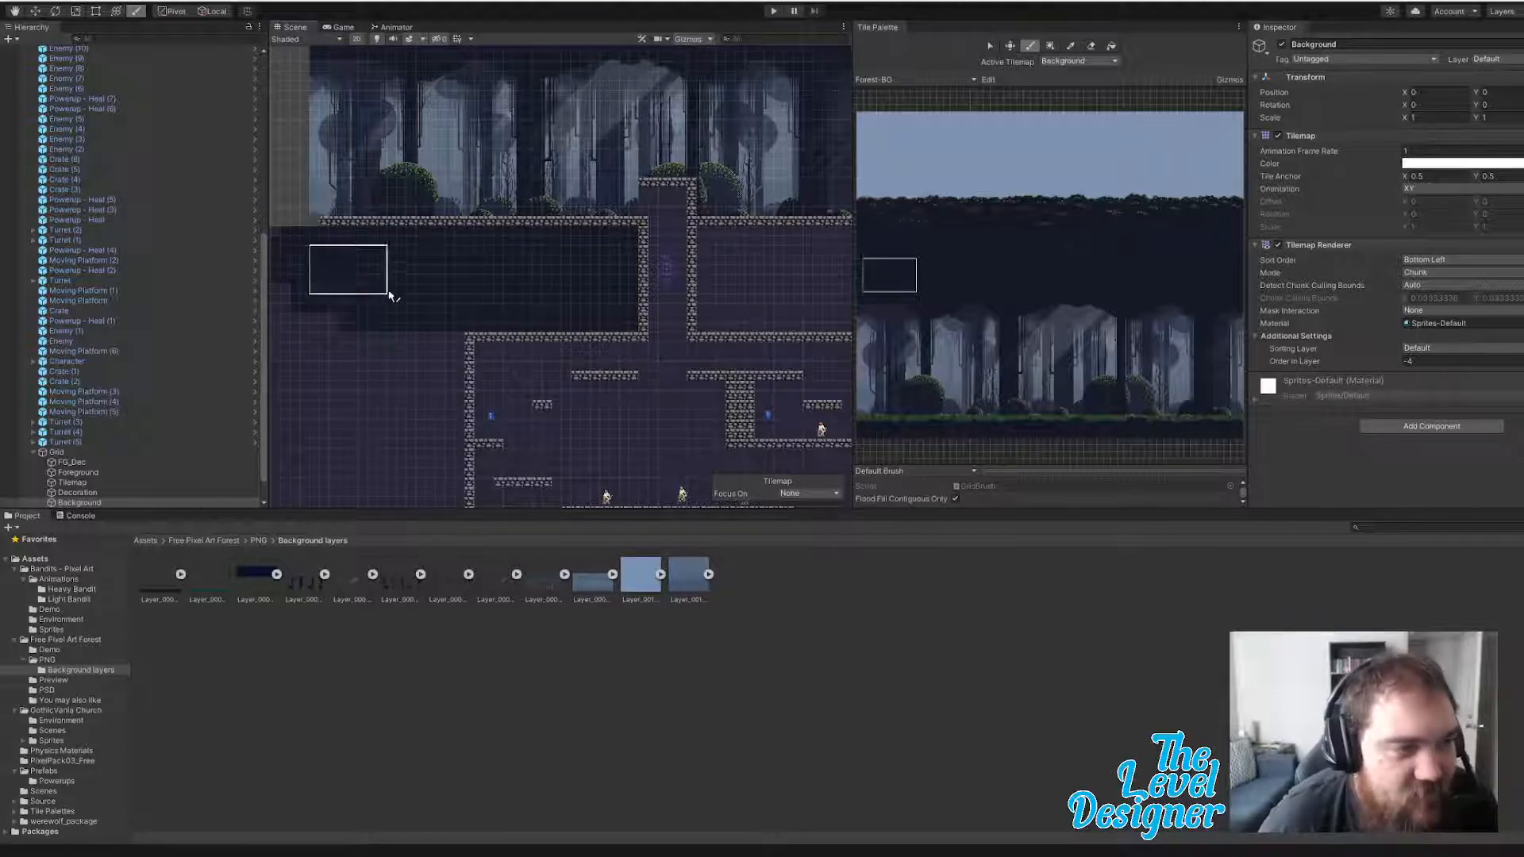
- Continue the dark Forest-BG fill down the outside of the level's left wall on the Background tilemap
{"action": "middle_click_drag", "start_coordinate": [445, 317], "coordinate": [540, 298]}
{"action": "mouse_move", "coordinate": [442, 256]}
{"action": "left_mouse_down"}
{"action": "mouse_move", "coordinate": [423, 417]}
{"action": "mouse_move", "coordinate": [480, 375]}
{"action": "mouse_move", "coordinate": [522, 411]}
{"action": "mouse_move", "coordinate": [548, 349]}
{"action": "mouse_move", "coordinate": [537, 397]}
{"action": "left_mouse_up"}
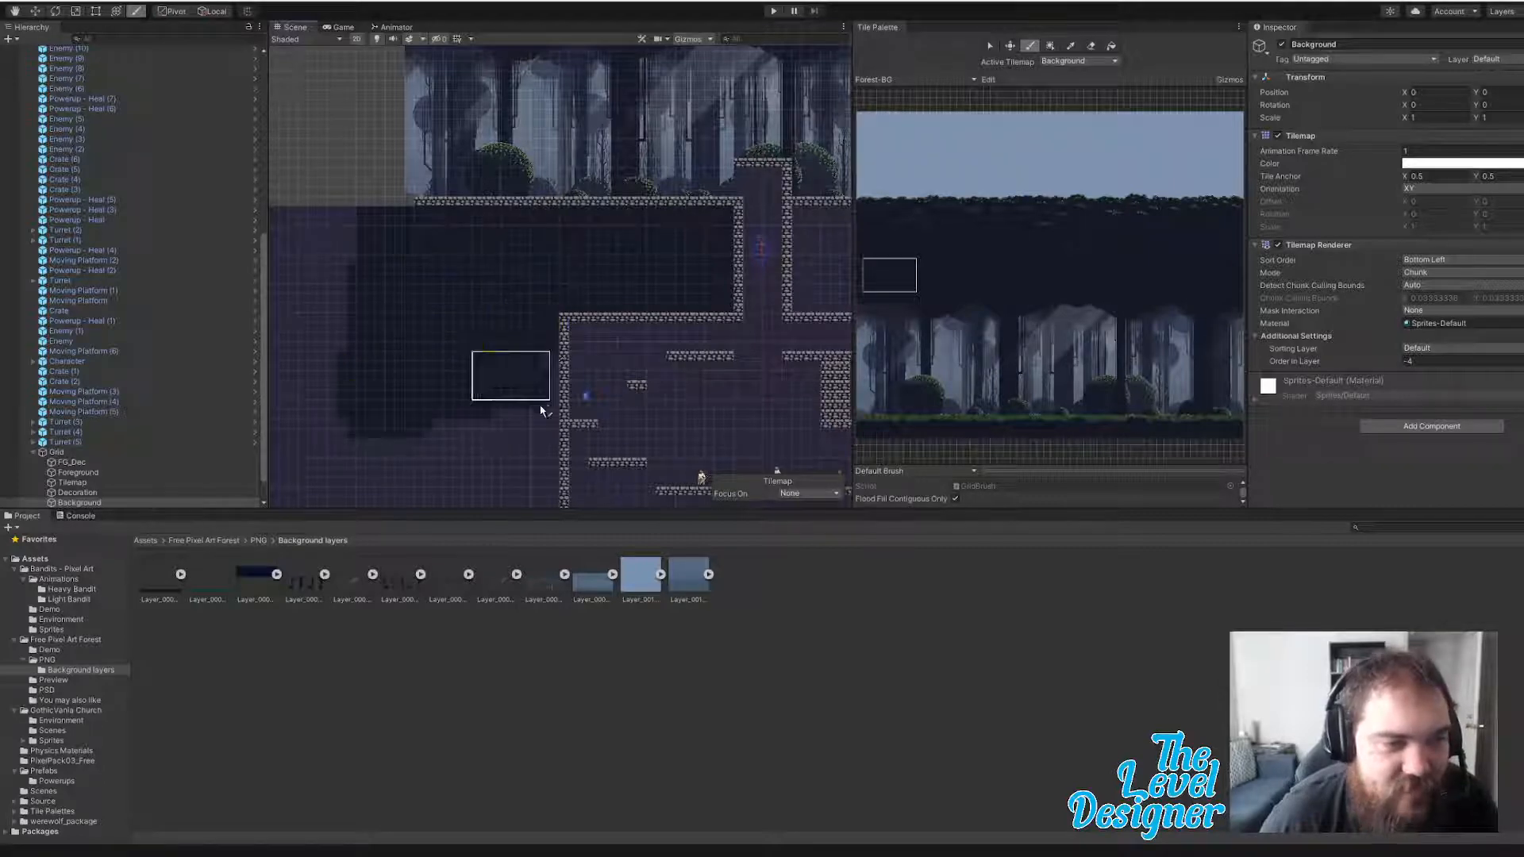
{"action": "middle_click_drag", "start_coordinate": [537, 397], "coordinate": [508, 265]}
{"action": "mouse_move", "coordinate": [513, 248]}
{"action": "left_mouse_down"}
{"action": "mouse_move", "coordinate": [517, 385]}
{"action": "mouse_move", "coordinate": [425, 299]}
{"action": "mouse_move", "coordinate": [398, 354]}
{"action": "mouse_move", "coordinate": [456, 354]}
{"action": "left_mouse_up"}
- Paint dark Forest-BG tiles over the area right of the shaft and down the closed vertical gap between the room walls
{"action": "middle_click_drag", "start_coordinate": [673, 203], "coordinate": [503, 213]}
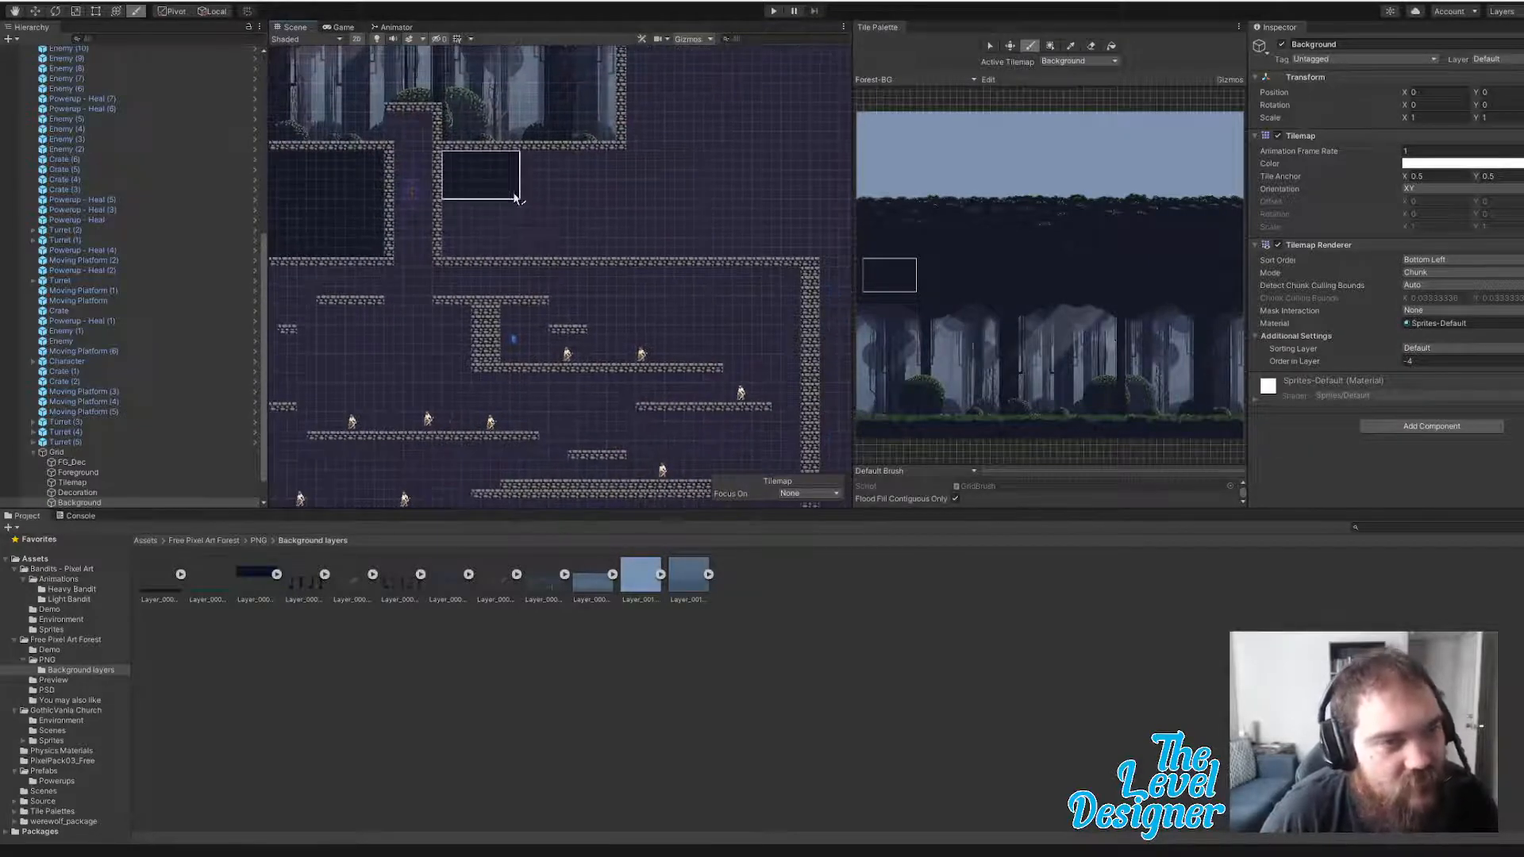
{"action": "mouse_move", "coordinate": [517, 198]}
{"action": "left_mouse_down"}
{"action": "mouse_move", "coordinate": [656, 199]}
{"action": "mouse_move", "coordinate": [518, 245]}
{"action": "mouse_move", "coordinate": [551, 264]}
{"action": "mouse_move", "coordinate": [781, 253]}
{"action": "left_mouse_up"}
{"action": "middle_click_drag", "start_coordinate": [781, 253], "coordinate": [546, 142]}
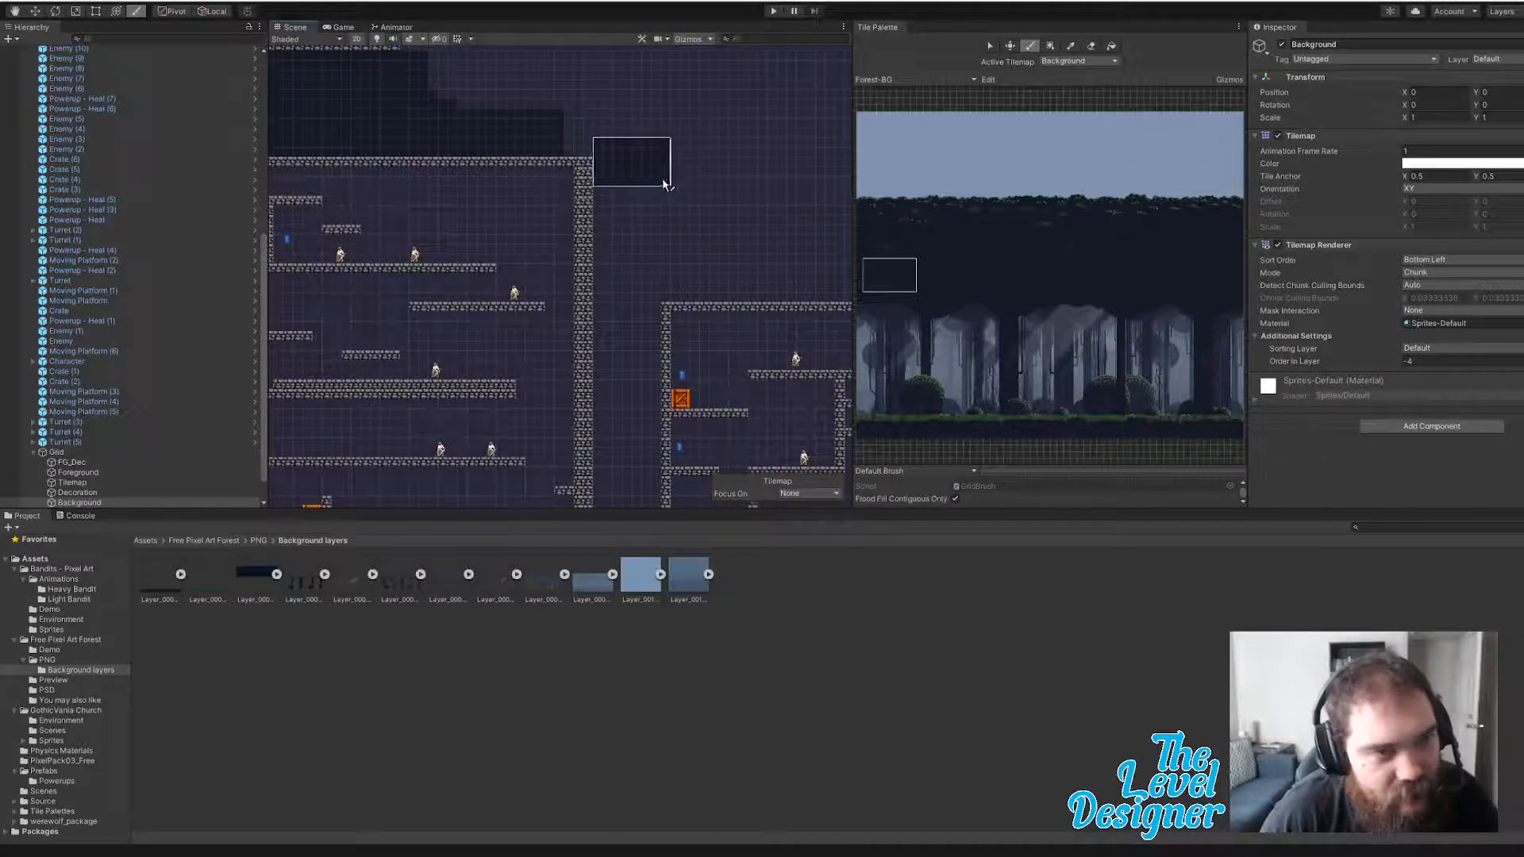
{"action": "mouse_move", "coordinate": [647, 177]}
{"action": "left_mouse_down"}
{"action": "mouse_move", "coordinate": [633, 156]}
{"action": "mouse_move", "coordinate": [669, 168]}
{"action": "mouse_move", "coordinate": [661, 434]}
{"action": "left_mouse_up"}
{"action": "middle_click_drag", "start_coordinate": [661, 433], "coordinate": [646, 198]}
{"action": "left_click_drag", "start_coordinate": [645, 198], "coordinate": [645, 301]}
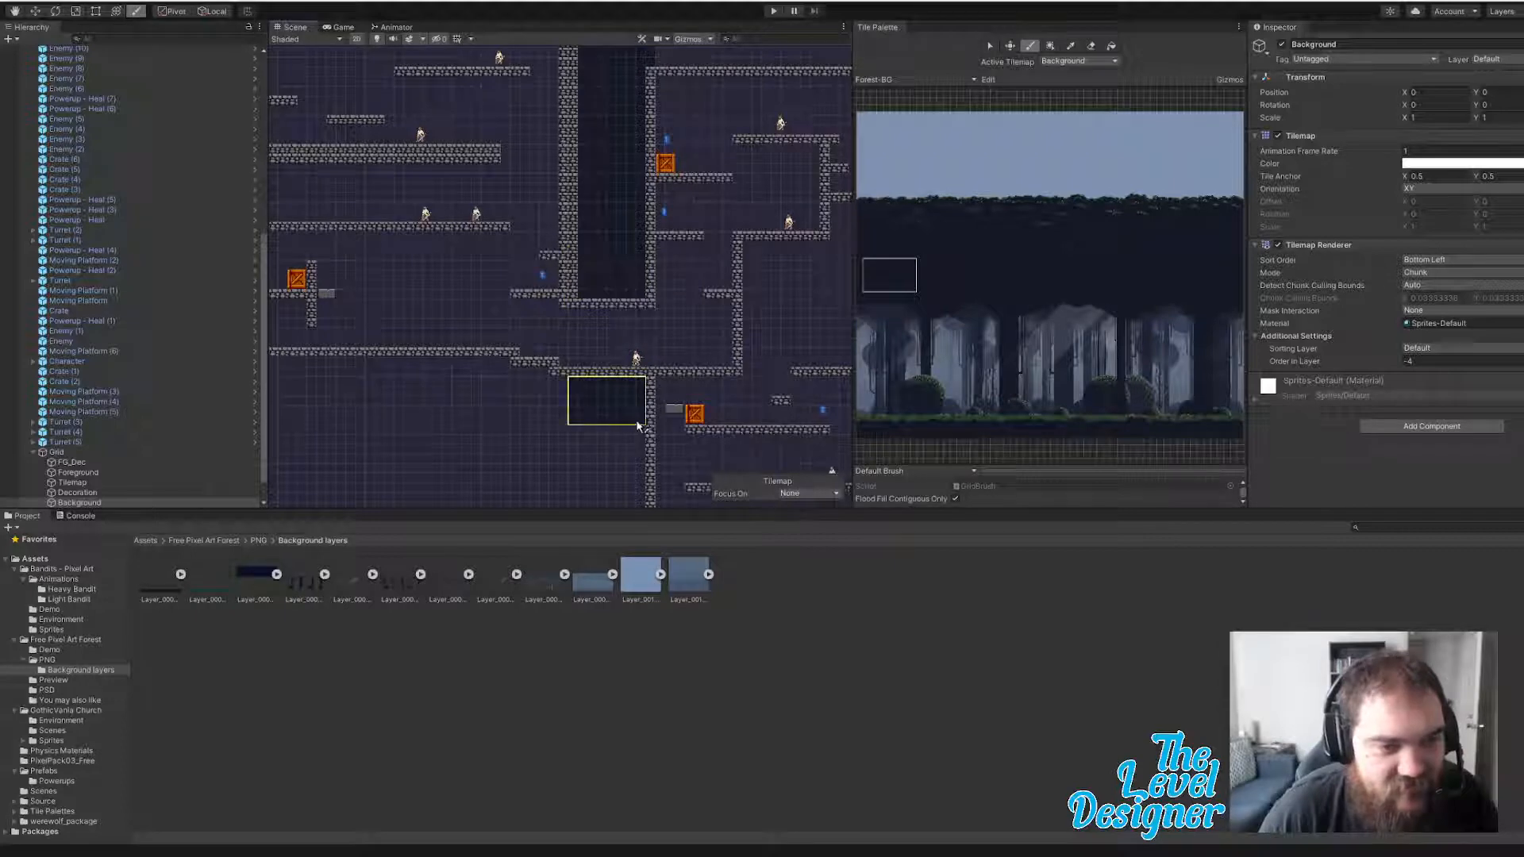
- Paint dark Forest-BG tiles beneath the lowest stone floor and along the lower outside of the left wall
{"action": "left_click_drag", "start_coordinate": [637, 425], "coordinate": [428, 408]}
{"action": "middle_click_drag", "start_coordinate": [428, 408], "coordinate": [639, 417]}
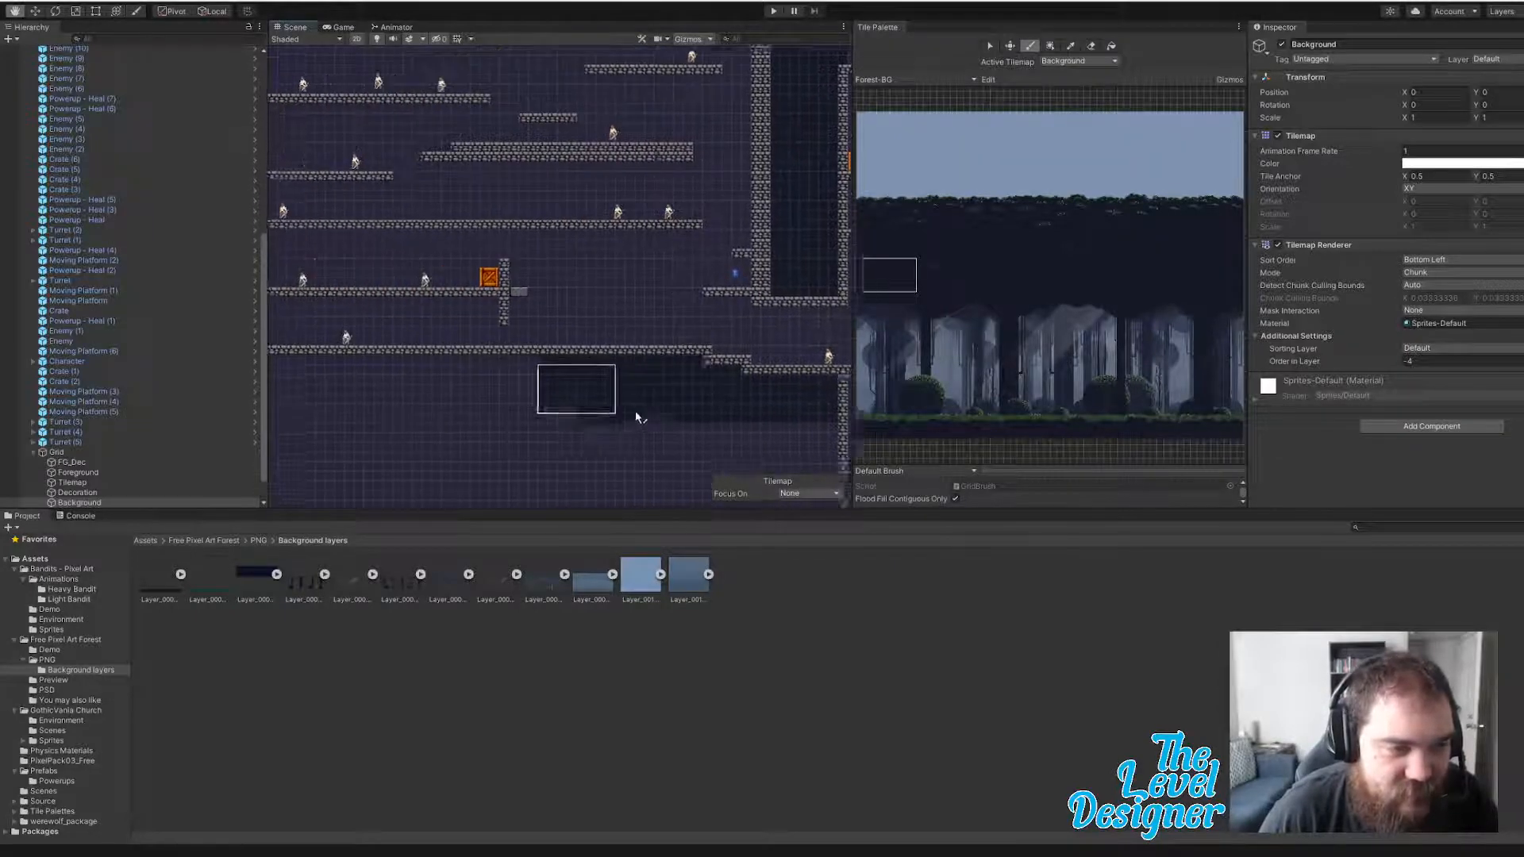
{"action": "left_click_drag", "start_coordinate": [639, 417], "coordinate": [524, 417]}
{"action": "middle_click_drag", "start_coordinate": [524, 417], "coordinate": [684, 417]}
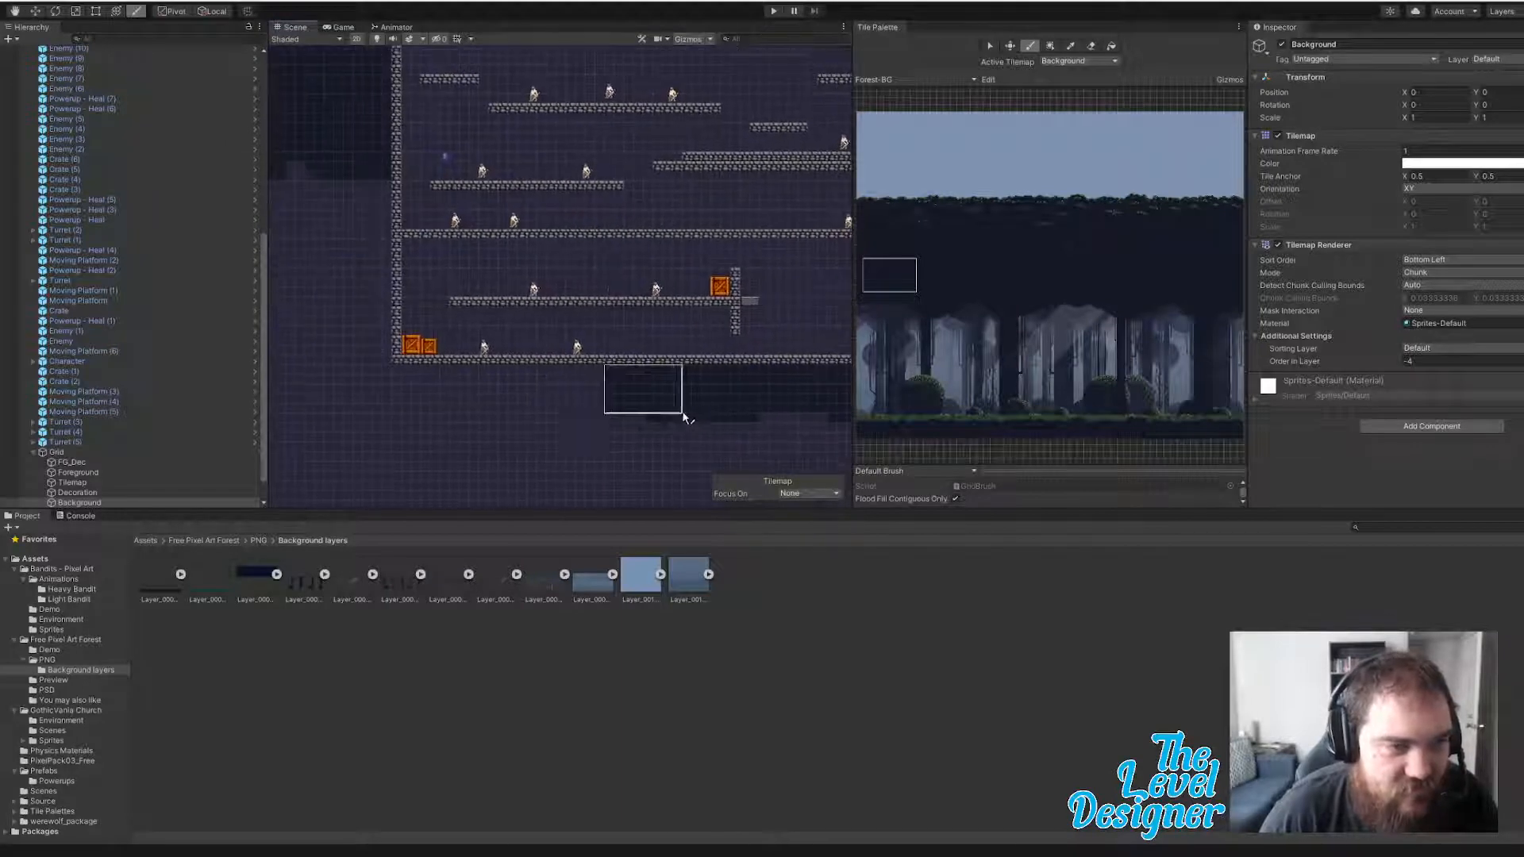
{"action": "left_click_drag", "start_coordinate": [684, 417], "coordinate": [428, 417]}
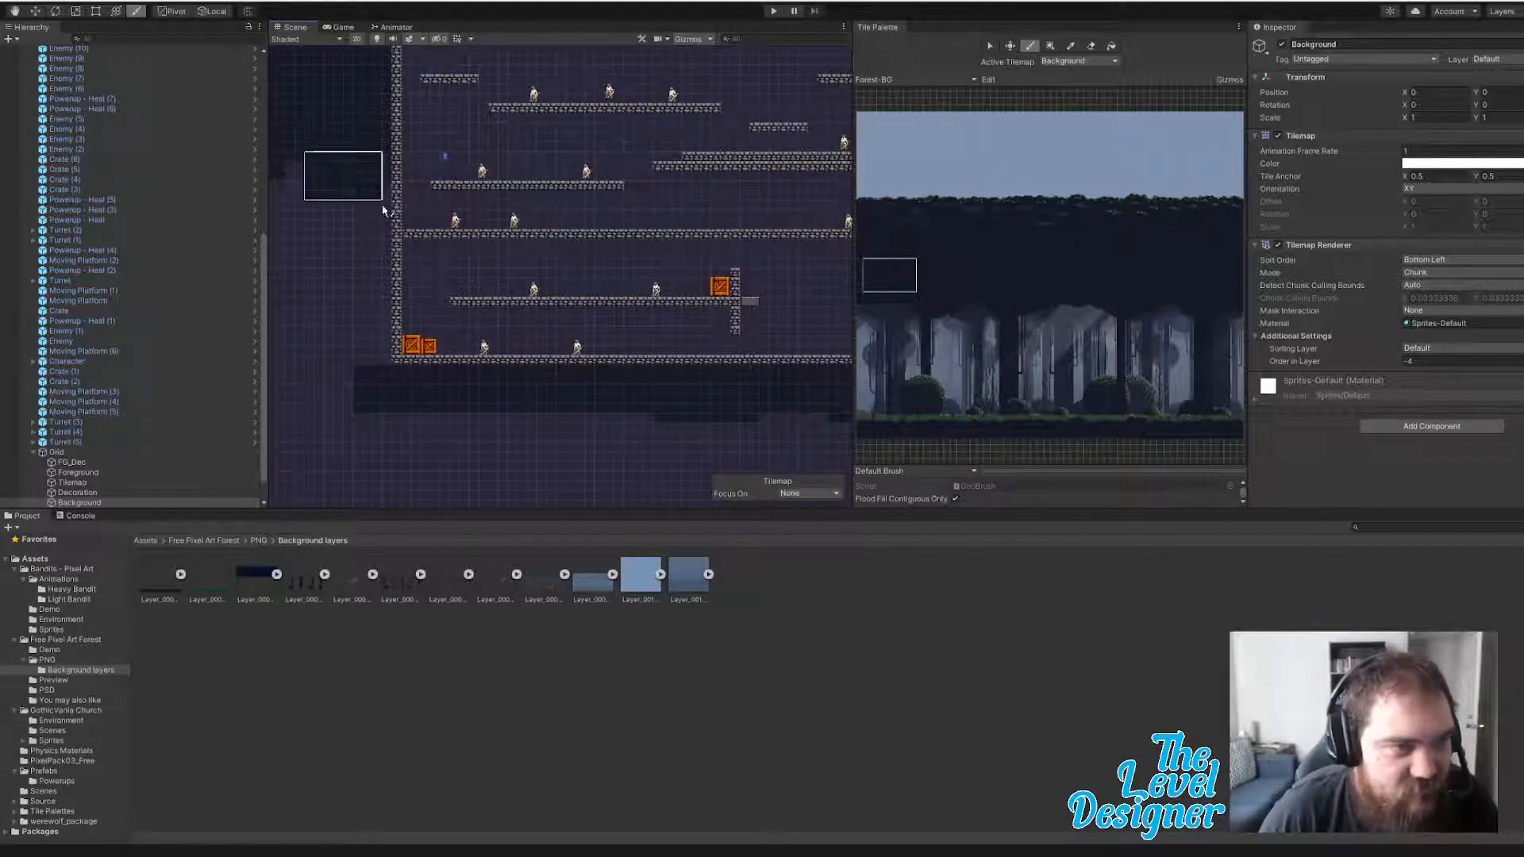
{"action": "left_click_drag", "start_coordinate": [383, 210], "coordinate": [389, 380]}
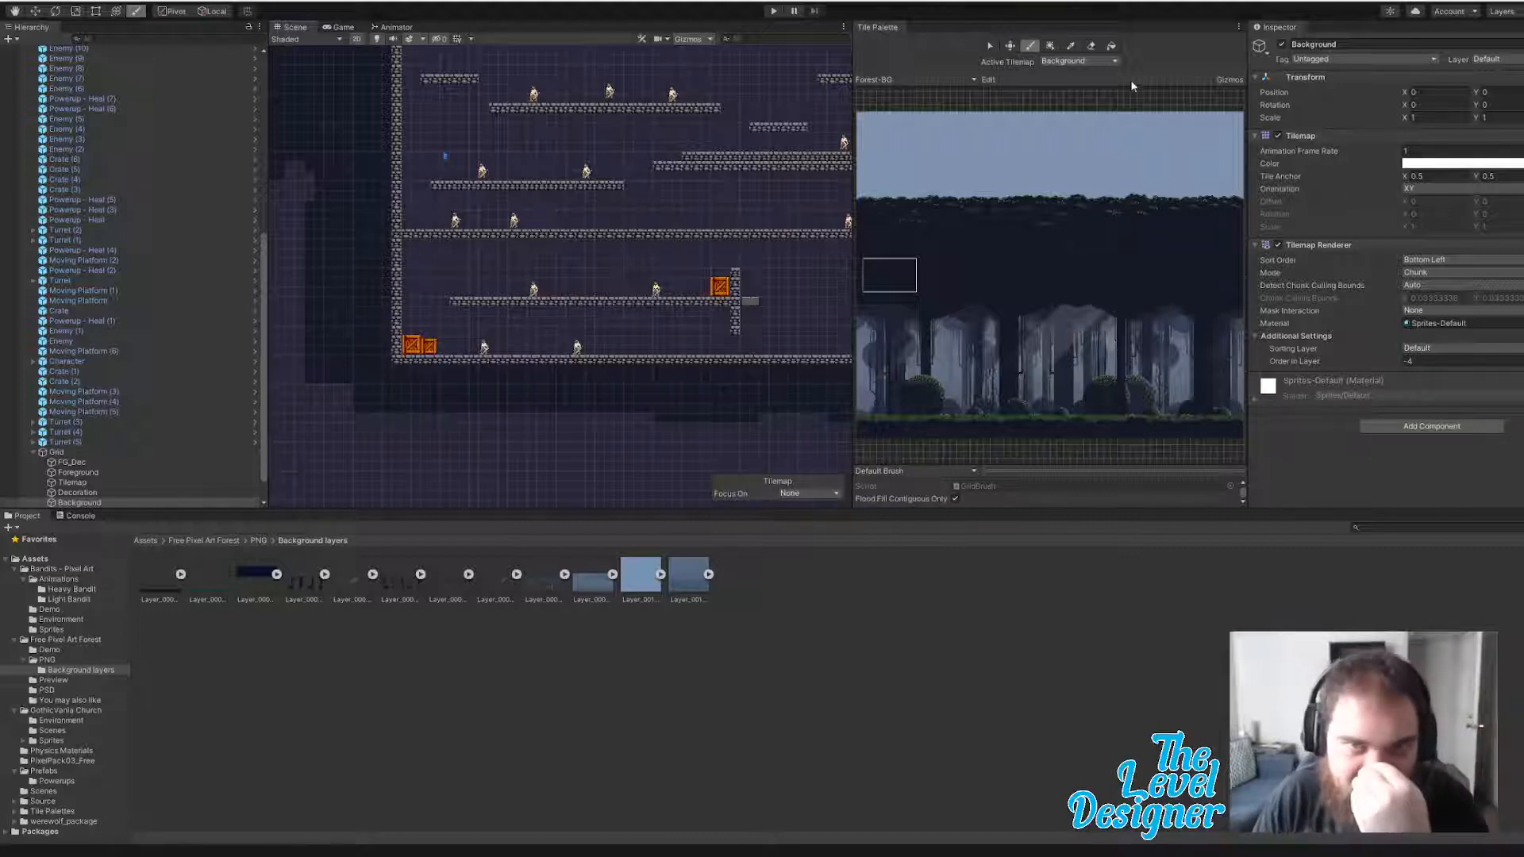
- Paint the purple rock ledge tile from the GothicVania palette along the lowest stone floor on the Foreground tilemap, starting at the left corner
{"action": "left_click", "coordinate": [937, 79]}
{"action": "left_click", "coordinate": [912, 116]}
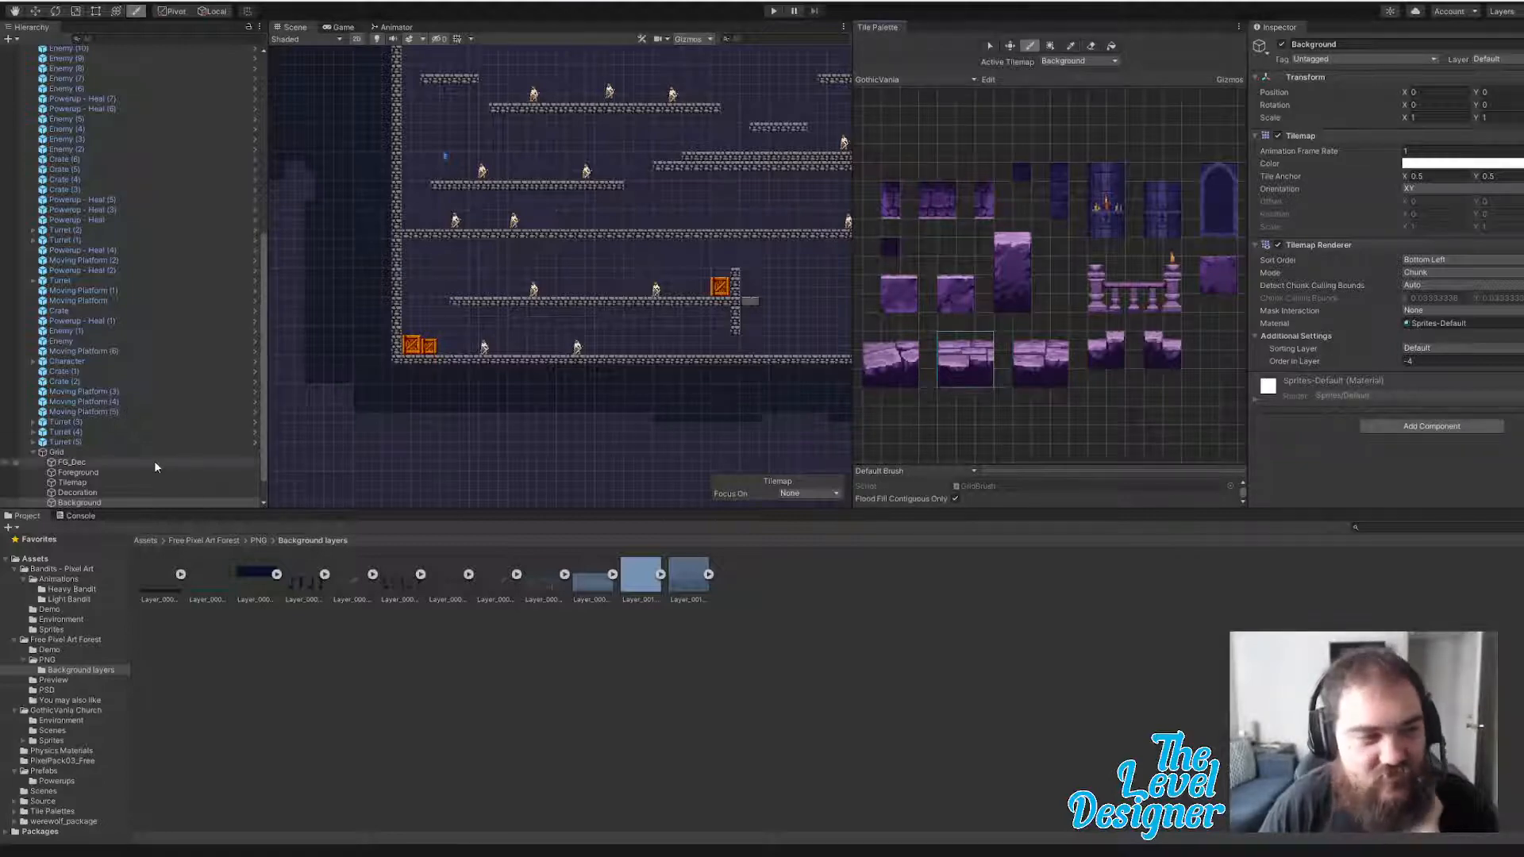
{"action": "left_click_drag", "start_coordinate": [121, 470], "coordinate": [475, 417]}
{"action": "left_click", "coordinate": [132, 473]}
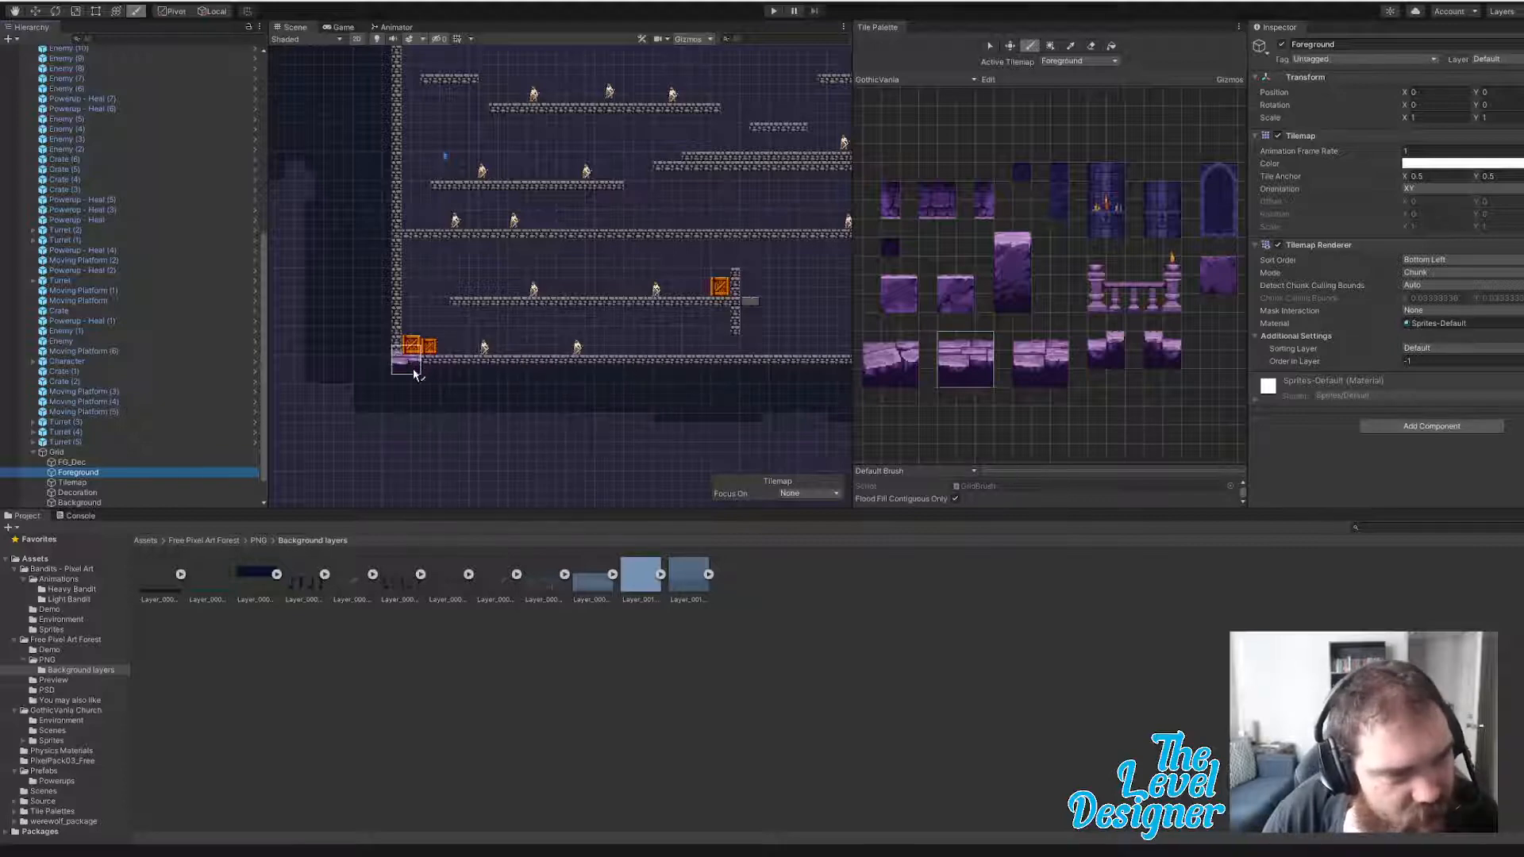
{"action": "left_click_drag", "start_coordinate": [414, 373], "coordinate": [565, 370]}
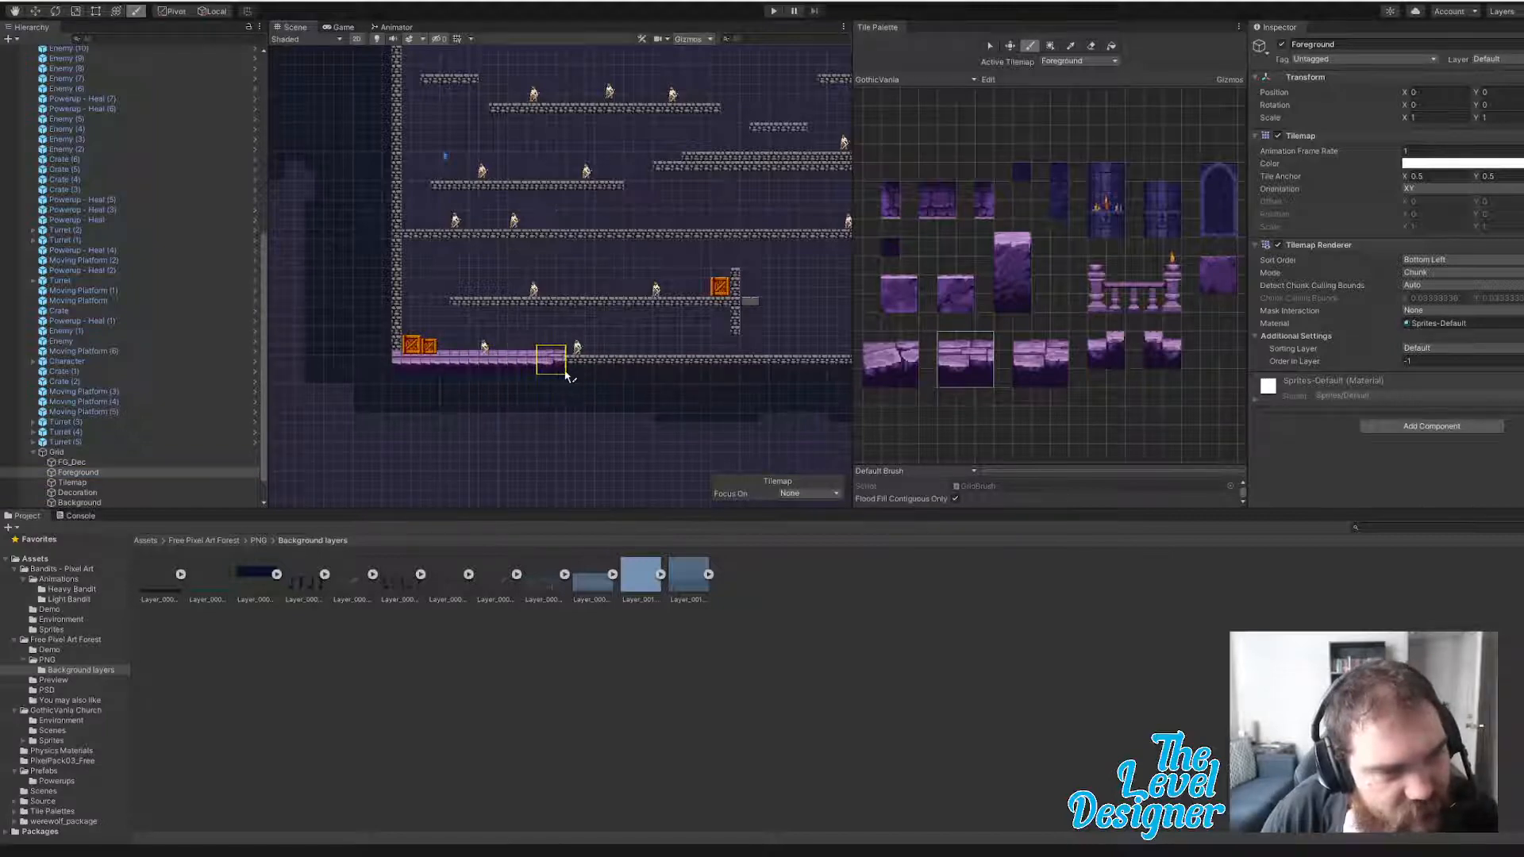
- Undo the last continuous rock stroke and stamp the slanted, cracked purple rock tile at spaced intervals along the bottom floor beside the crates
{"action": "key", "text": "ctrl+z"}
{"action": "scroll", "coordinate": [397, 381], "scroll_direction": "up", "scroll_amount": 3}
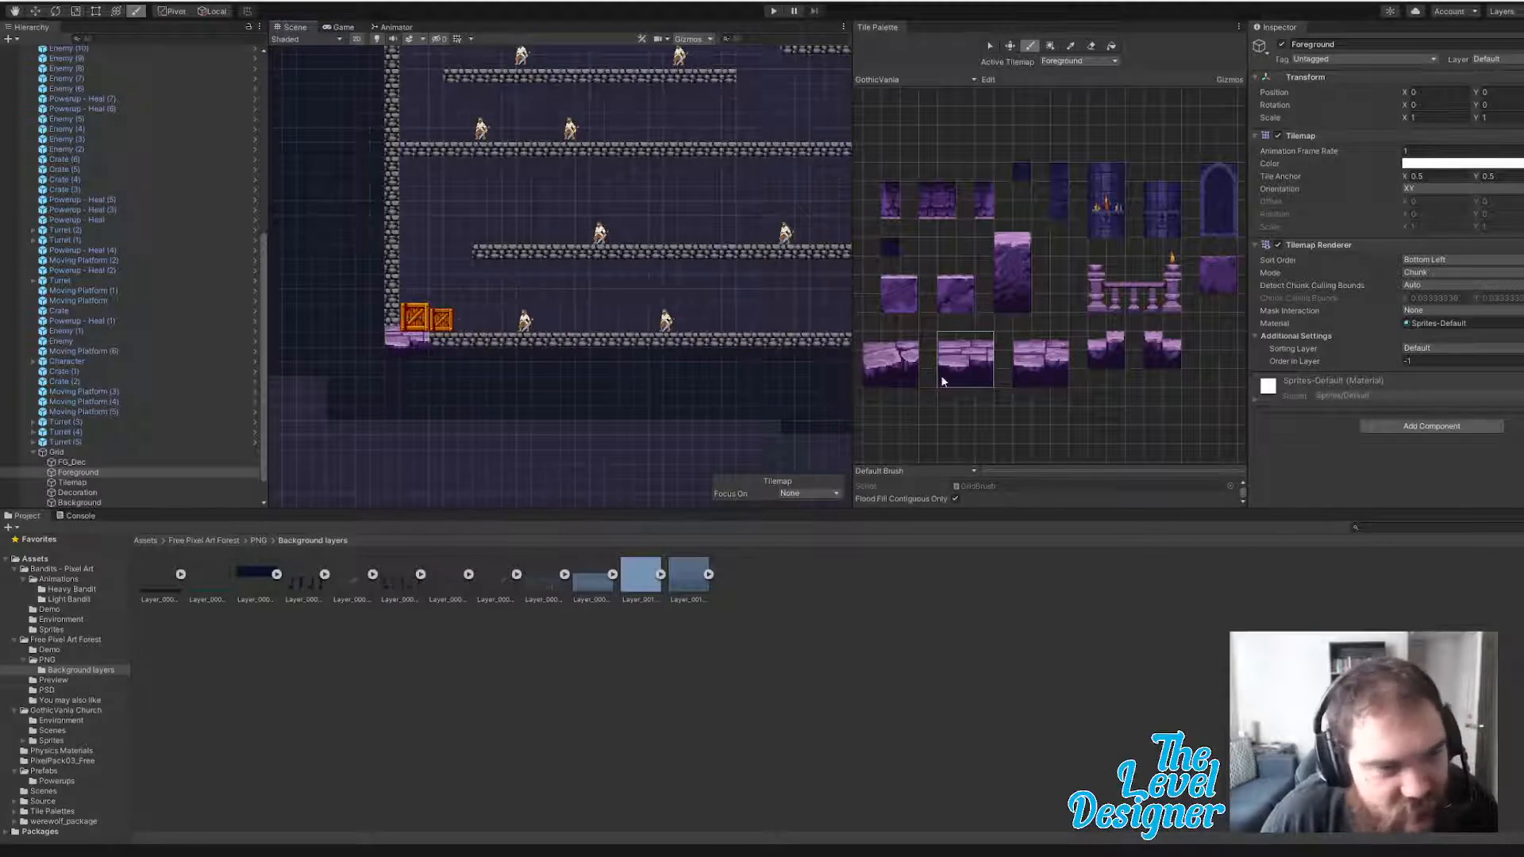
{"action": "left_click", "coordinate": [873, 353]}
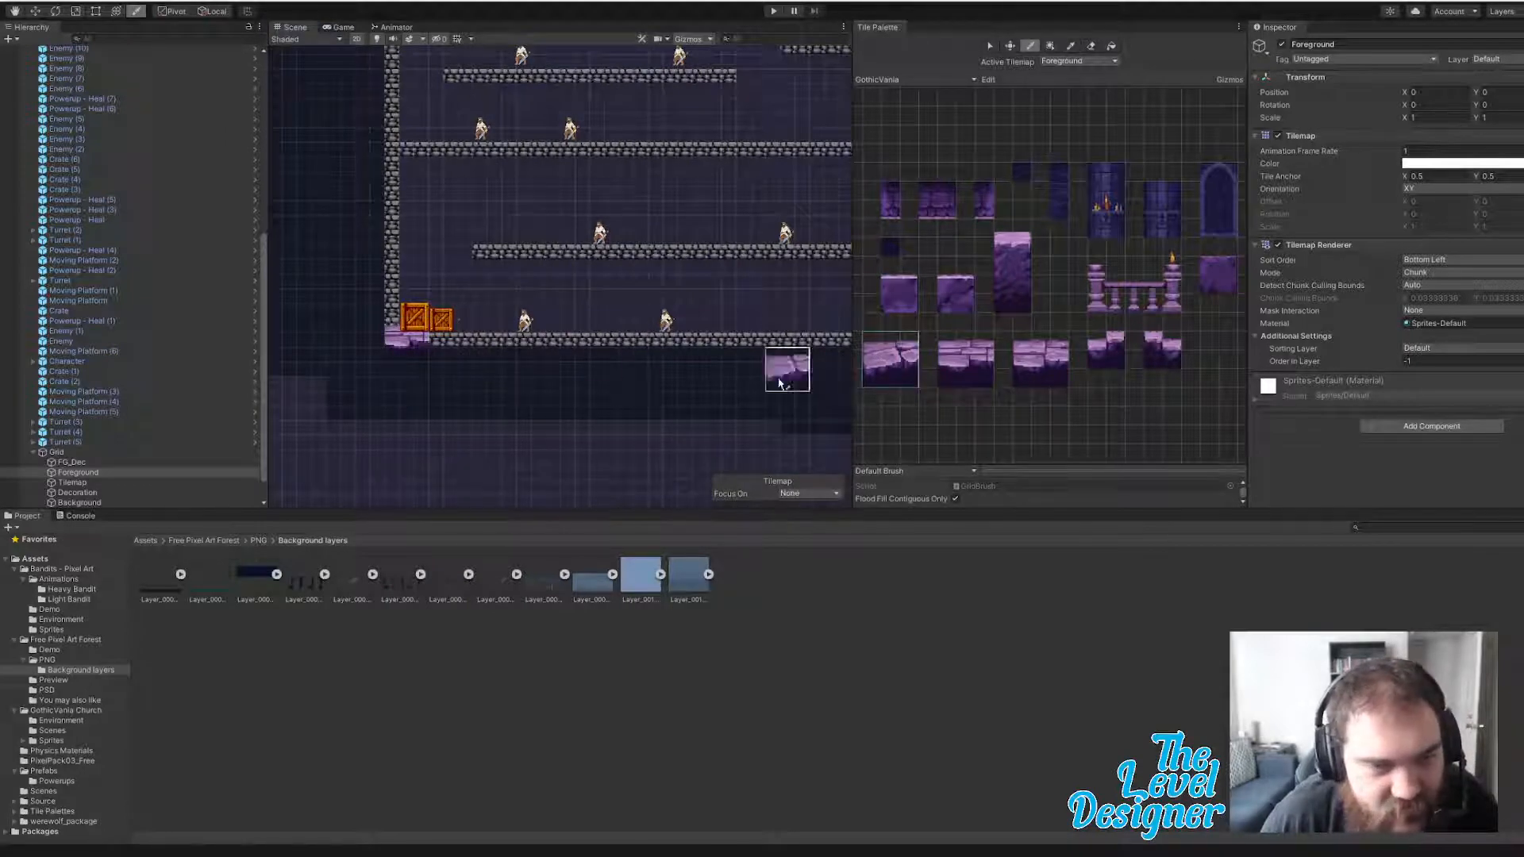
{"action": "left_click", "coordinate": [463, 357]}
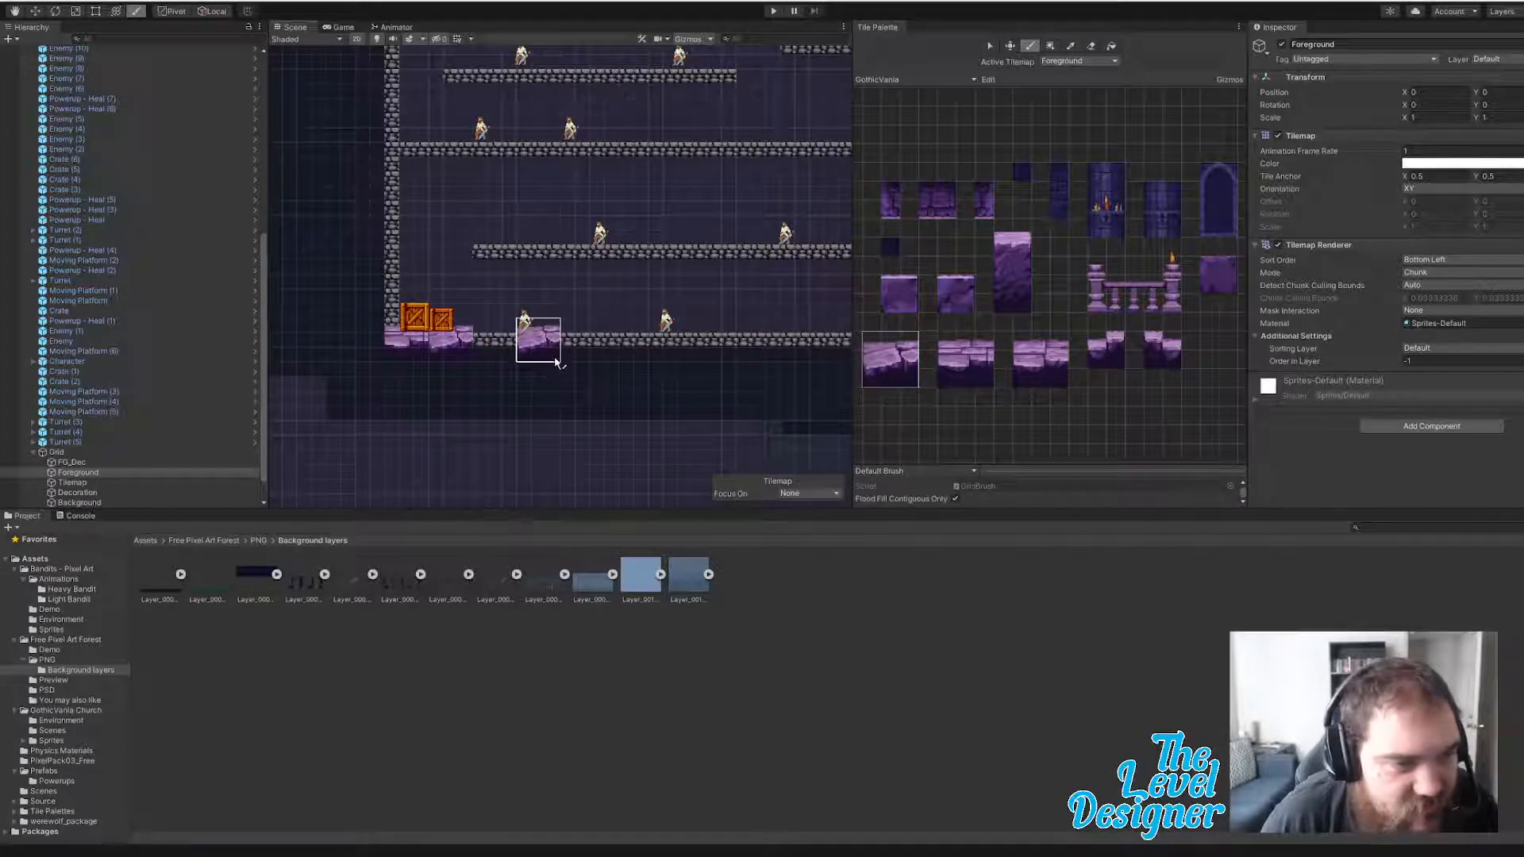
{"action": "left_click", "coordinate": [559, 362]}
{"action": "left_click", "coordinate": [645, 363]}
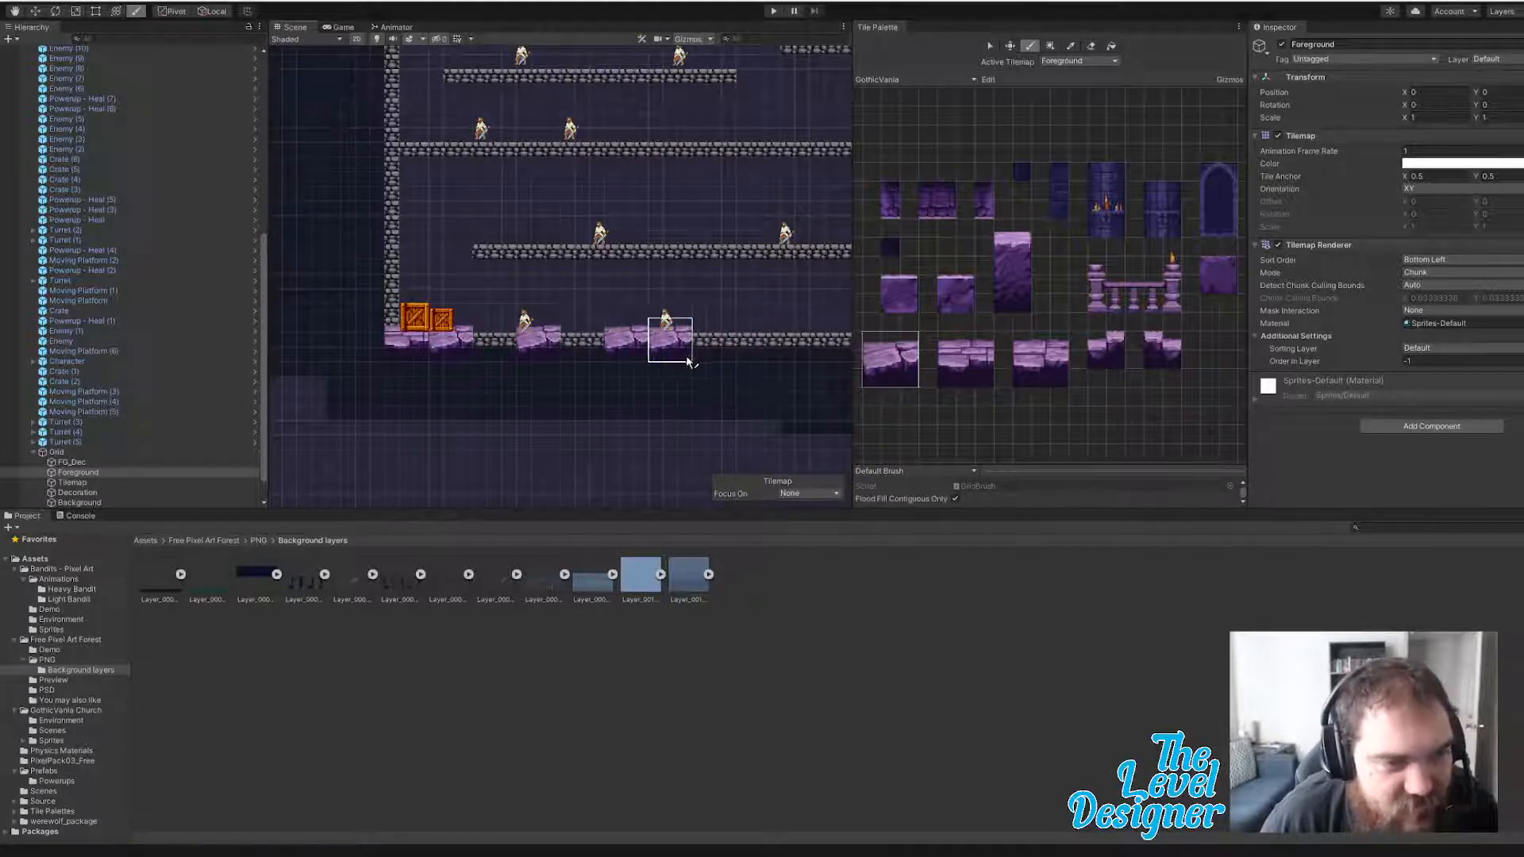
{"action": "left_click", "coordinate": [731, 363]}
- Continue the spaced slanted rock tiles along the rest of the bottom floor and onto the first step down at its far end
{"action": "middle_click_drag", "start_coordinate": [730, 363], "coordinate": [512, 363]}
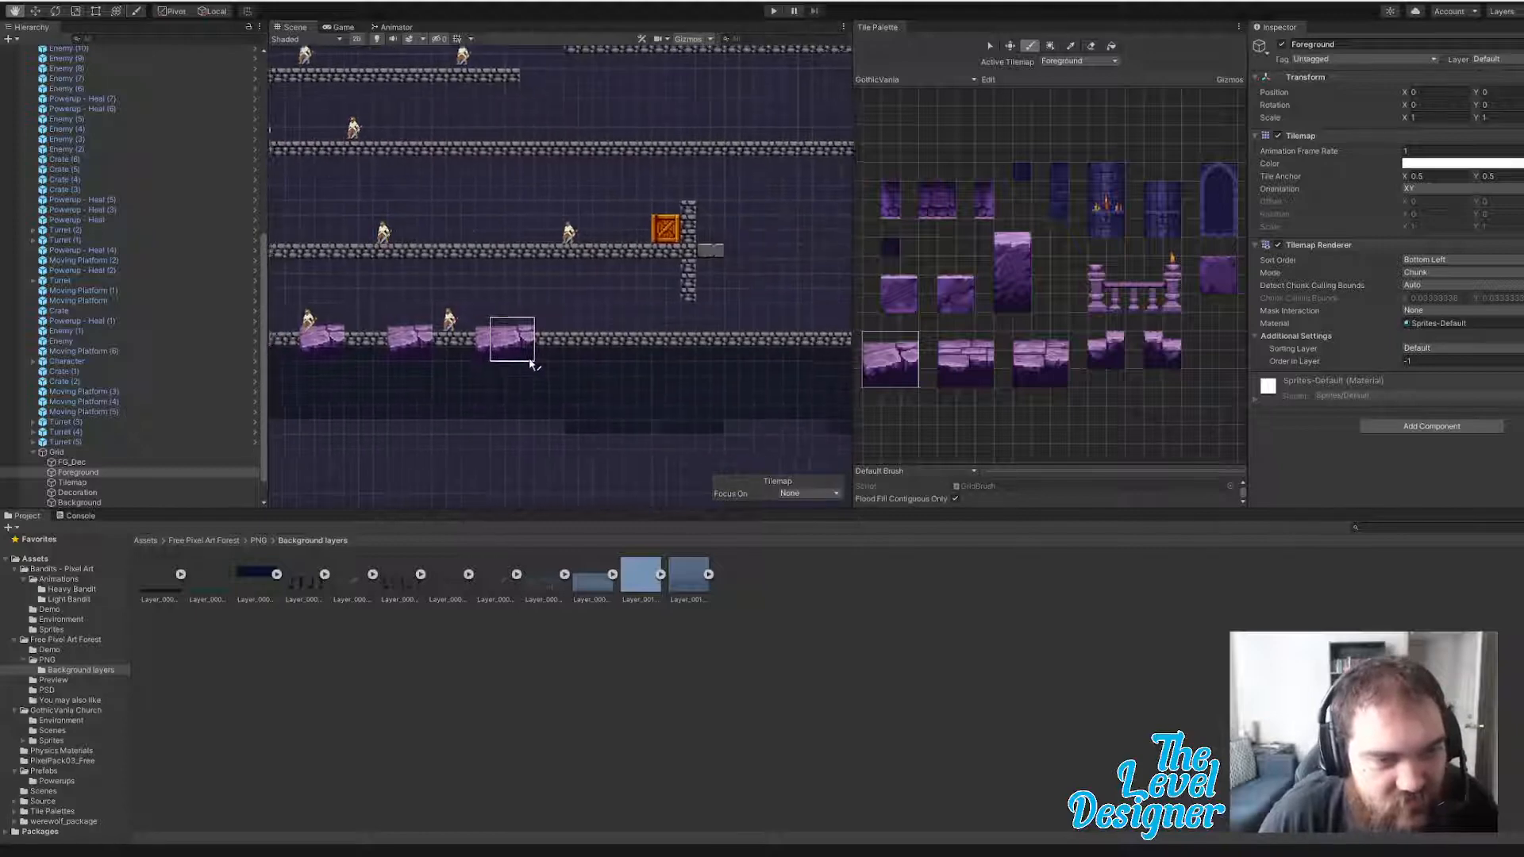
{"action": "left_click", "coordinate": [600, 363]}
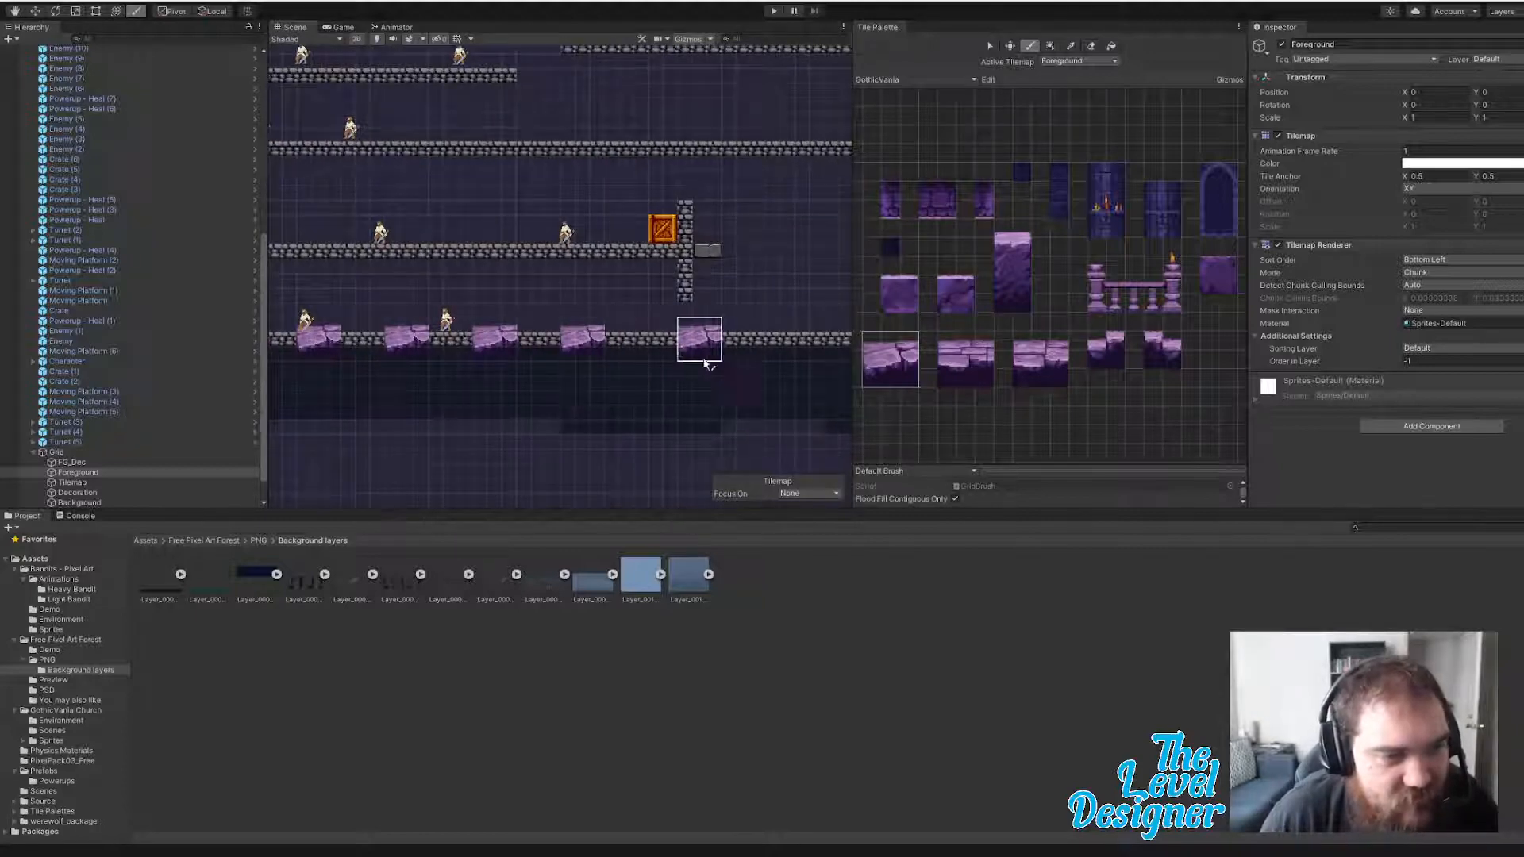
{"action": "left_click", "coordinate": [684, 359]}
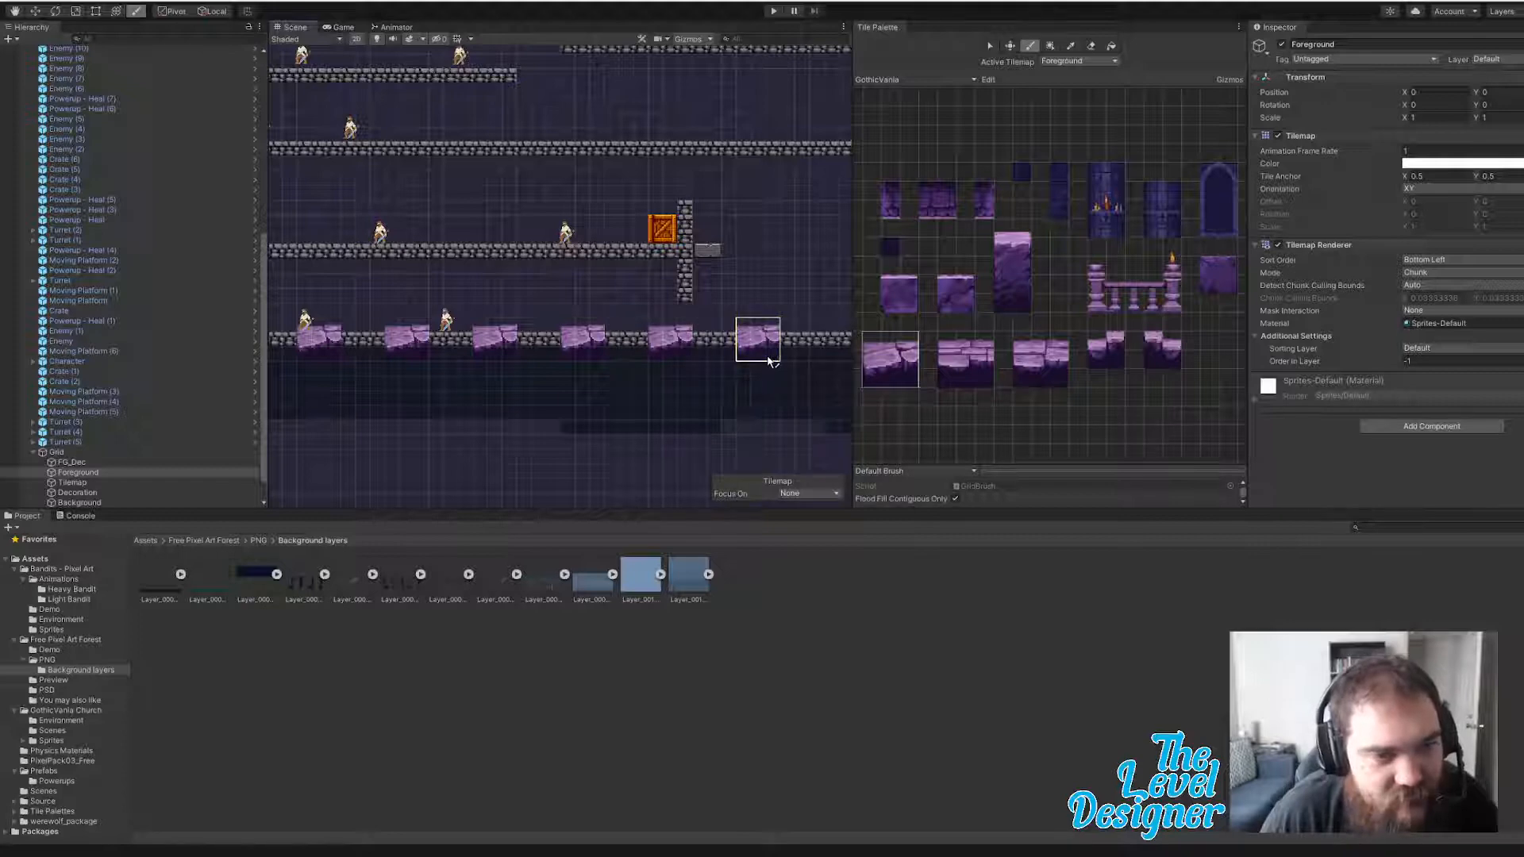
{"action": "left_click", "coordinate": [768, 361]}
{"action": "middle_click_drag", "start_coordinate": [769, 361], "coordinate": [595, 344]}
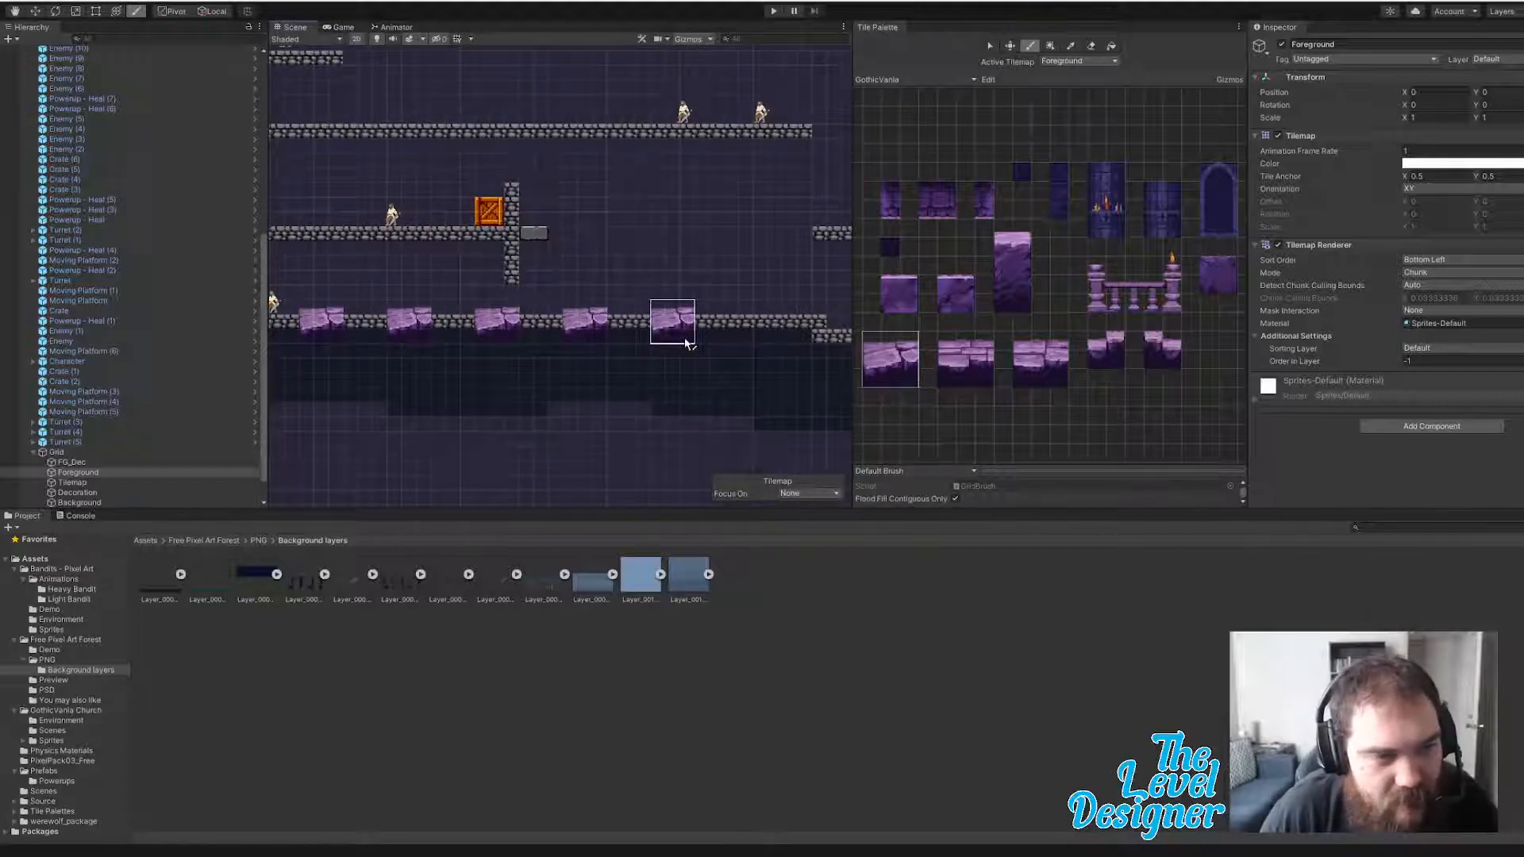
{"action": "middle_click_drag", "start_coordinate": [688, 344], "coordinate": [555, 342]}
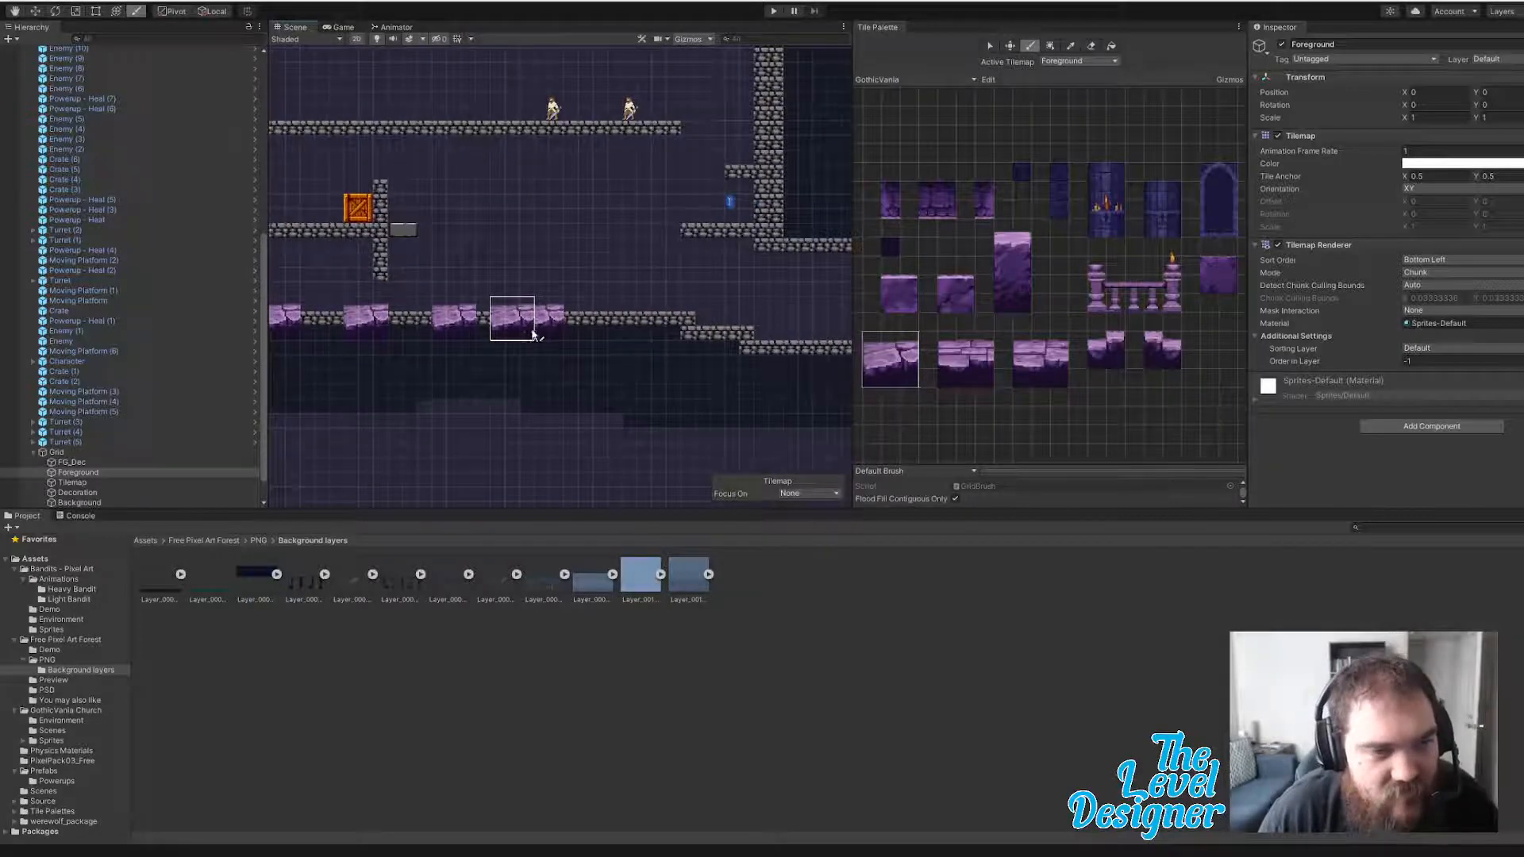
{"action": "left_click", "coordinate": [651, 332]}
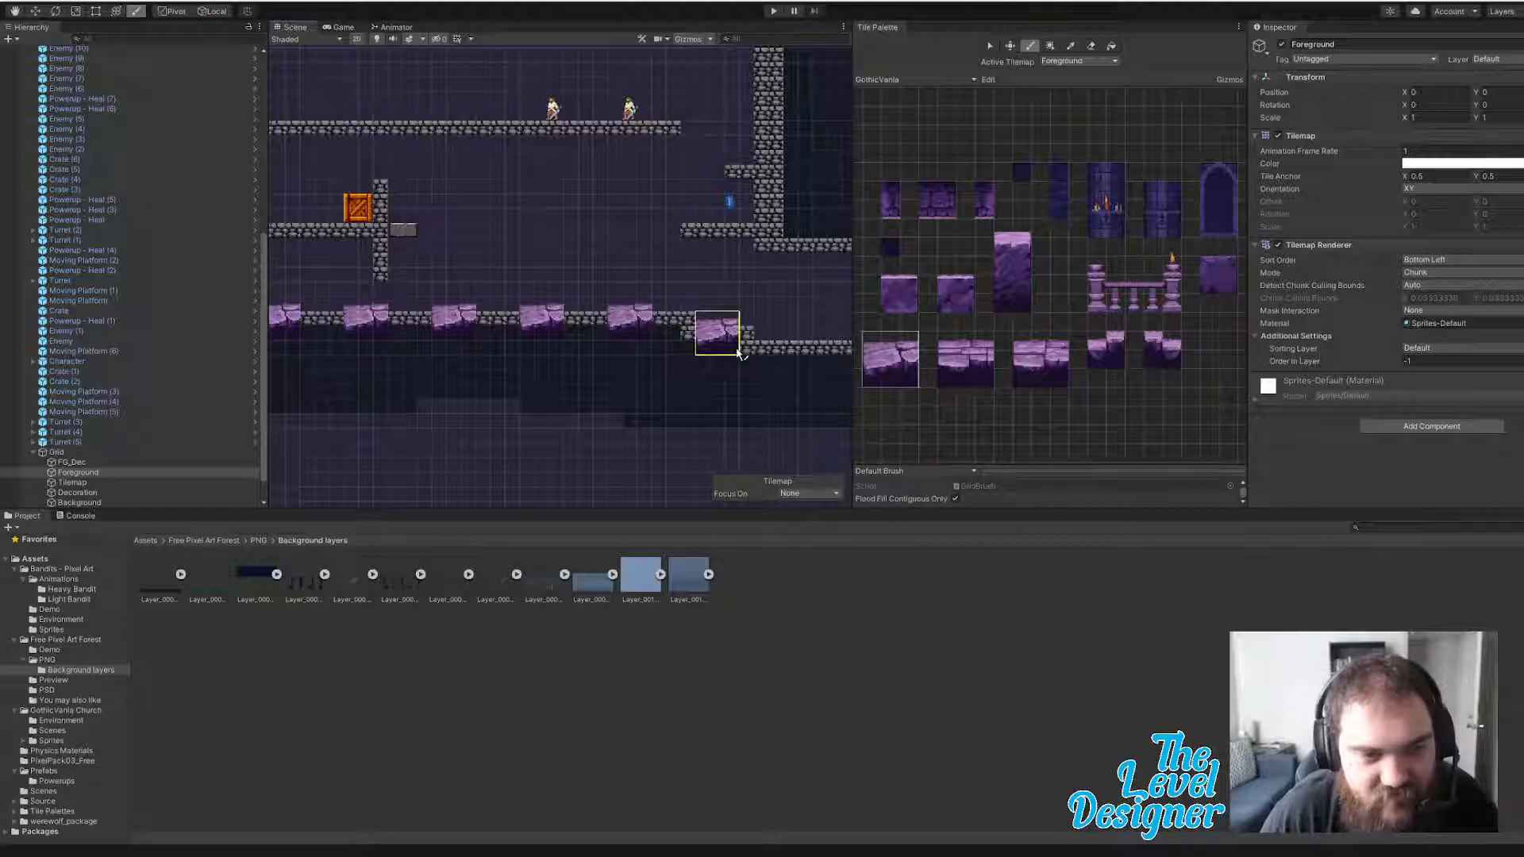
{"action": "left_click", "coordinate": [738, 353]}
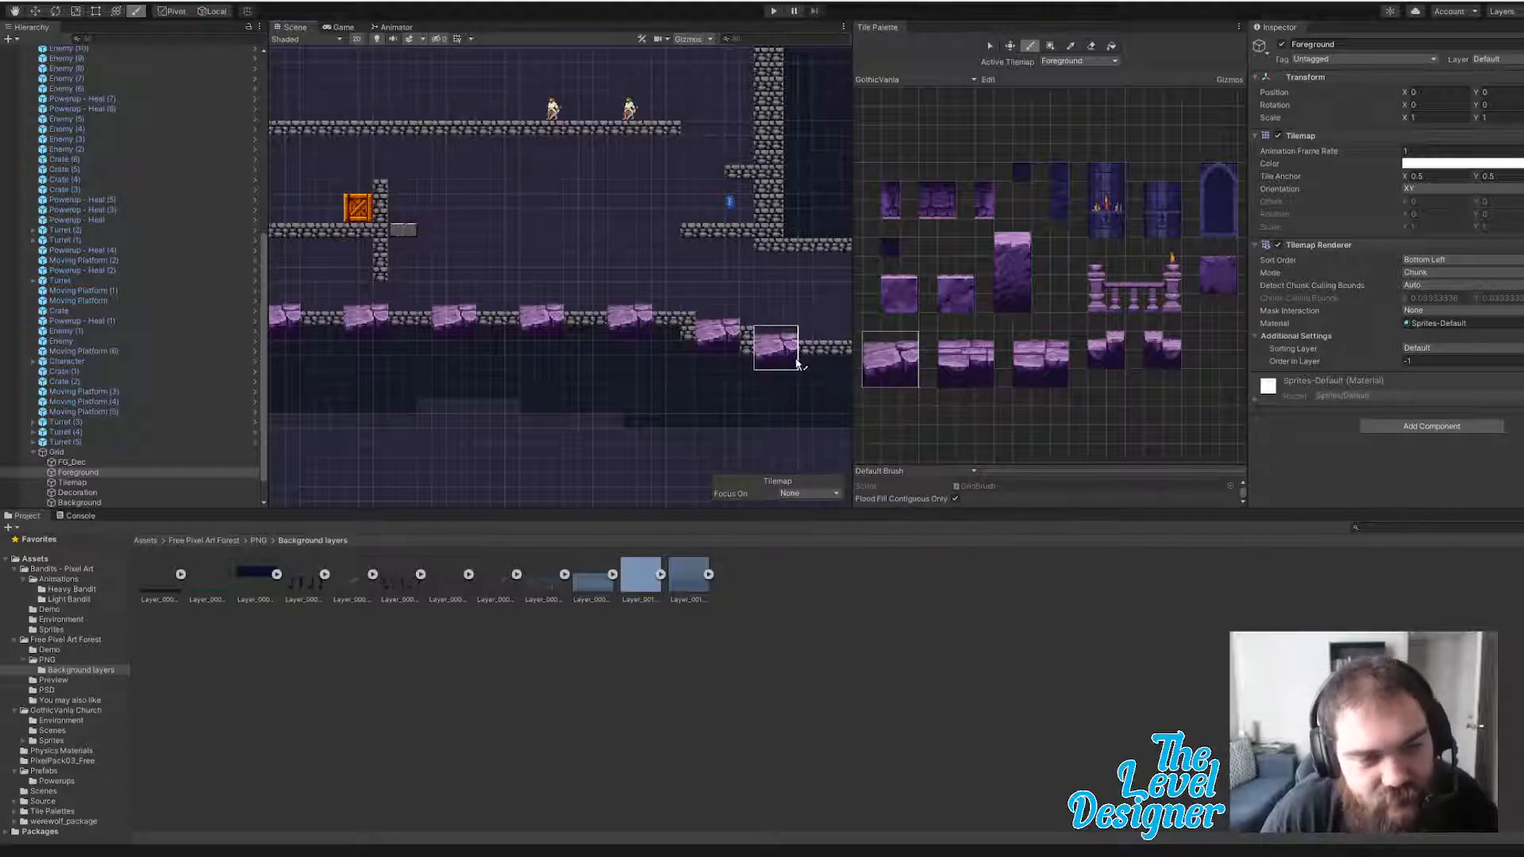
- Fill alternate gaps between the slanted rocks along the bottom floor with the middle purple rock tile variant
{"action": "left_click", "coordinate": [983, 366]}
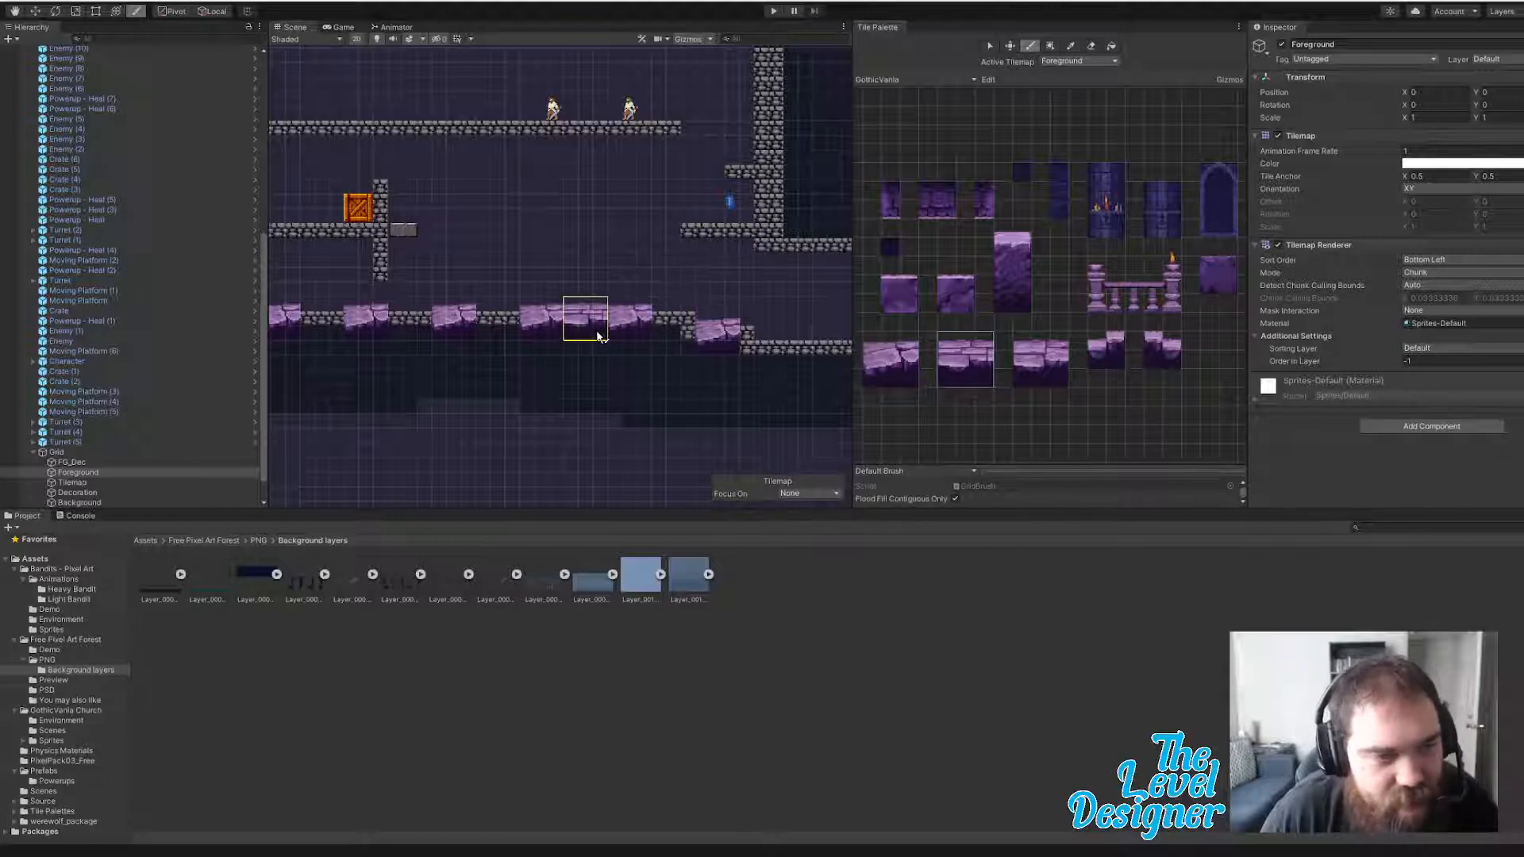
{"action": "left_click", "coordinate": [599, 337]}
{"action": "scroll", "coordinate": [476, 340], "scroll_direction": "left", "scroll_amount": 5}
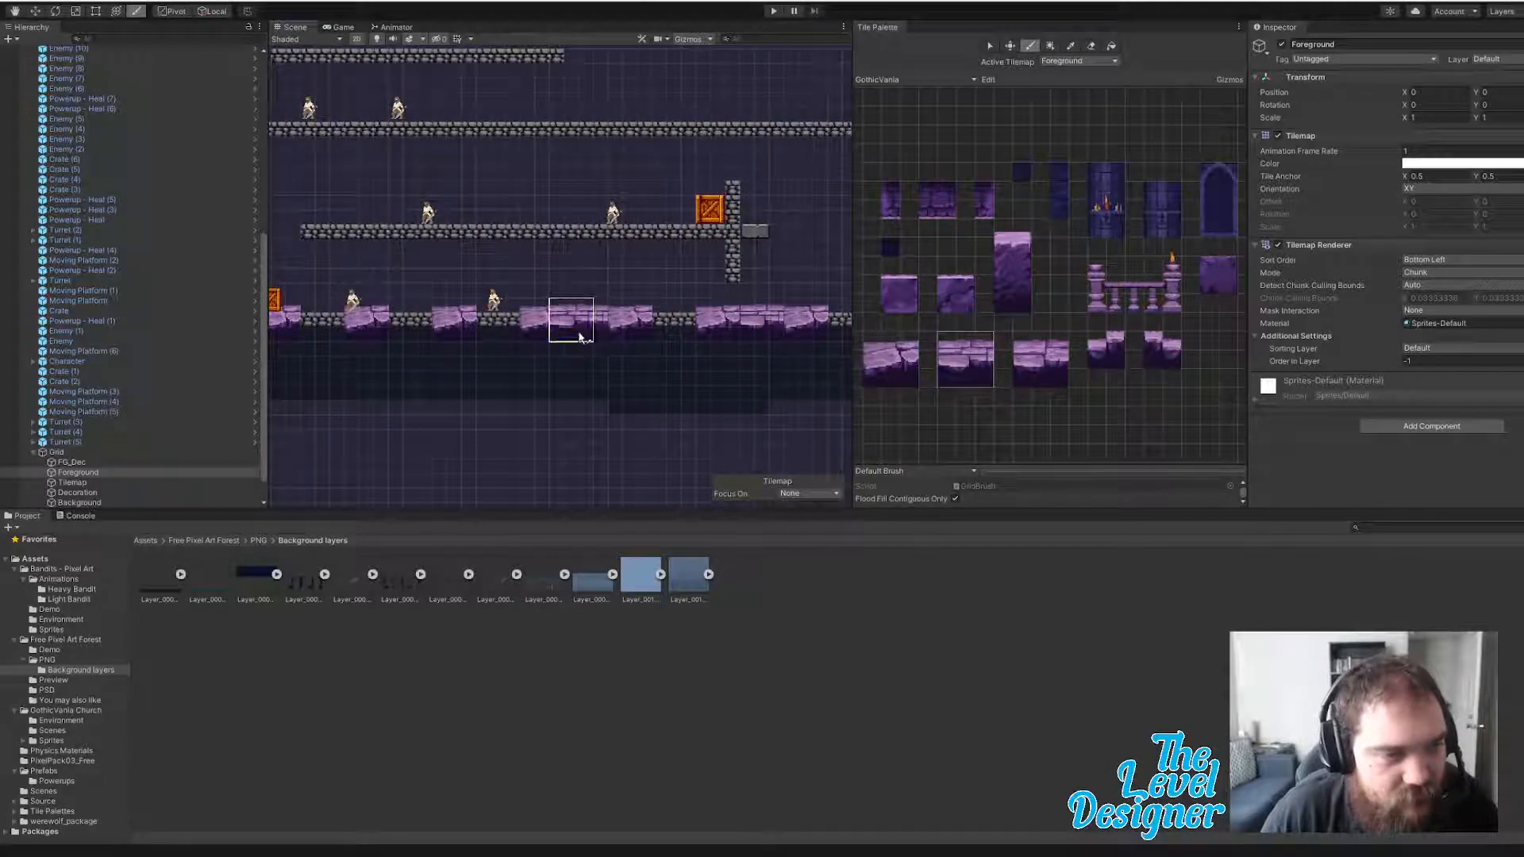
{"action": "left_click", "coordinate": [428, 340]}
{"action": "scroll", "coordinate": [575, 375], "scroll_direction": "left", "scroll_amount": 1}
{"action": "scroll", "coordinate": [574, 375], "scroll_direction": "up", "scroll_amount": 1}
{"action": "scroll", "coordinate": [574, 375], "scroll_direction": "left", "scroll_amount": 3}
{"action": "scroll", "coordinate": [575, 375], "scroll_direction": "down", "scroll_amount": 1}
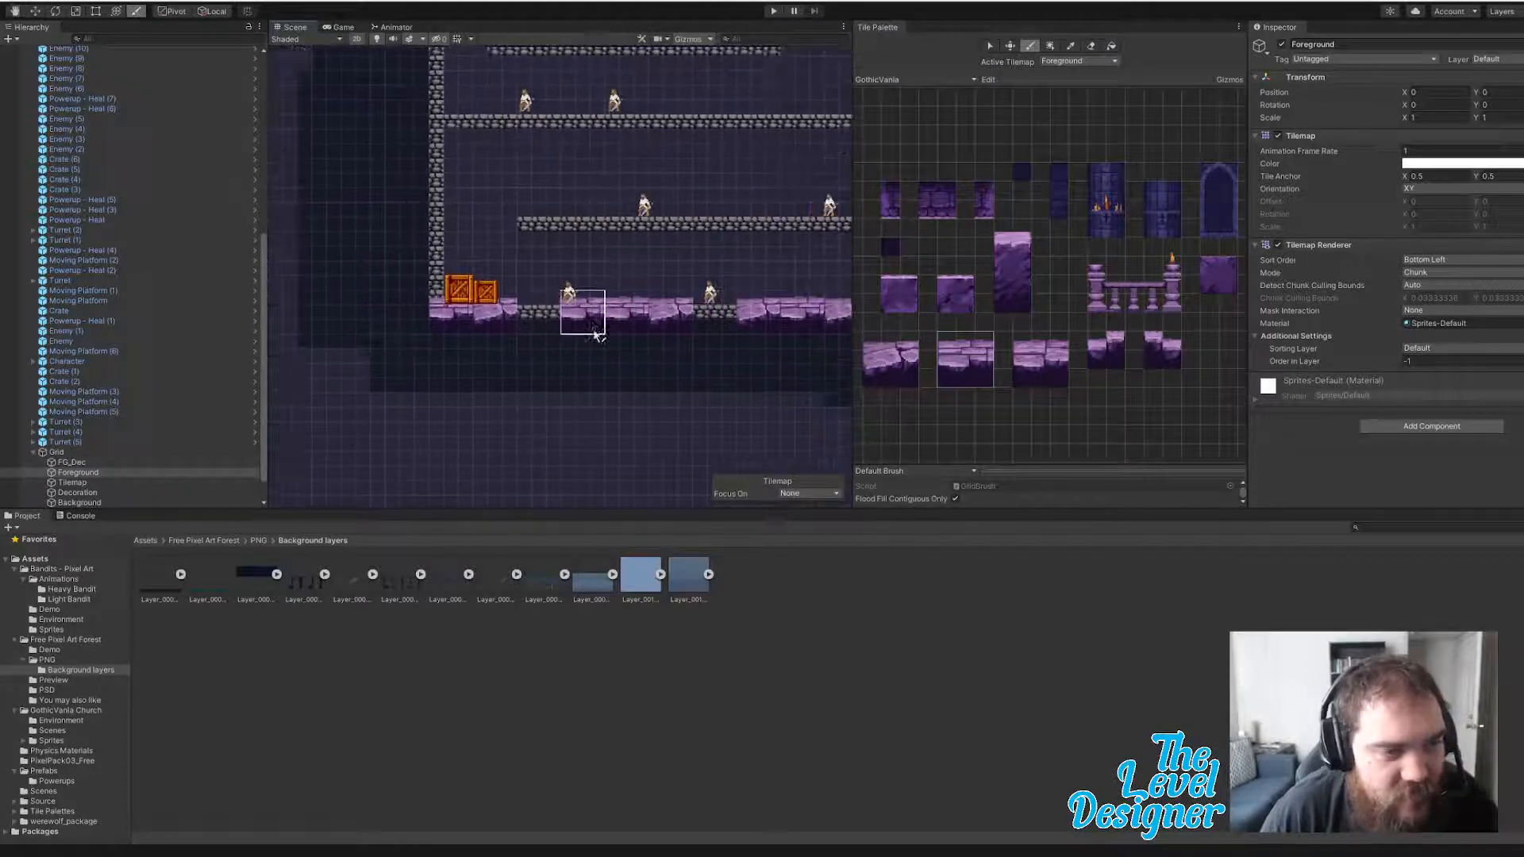
- Fill the remaining gaps along the bottom floor with the third rock tile variant, undoing the misplaced stamp near the far end
{"action": "left_click", "coordinate": [1020, 353]}
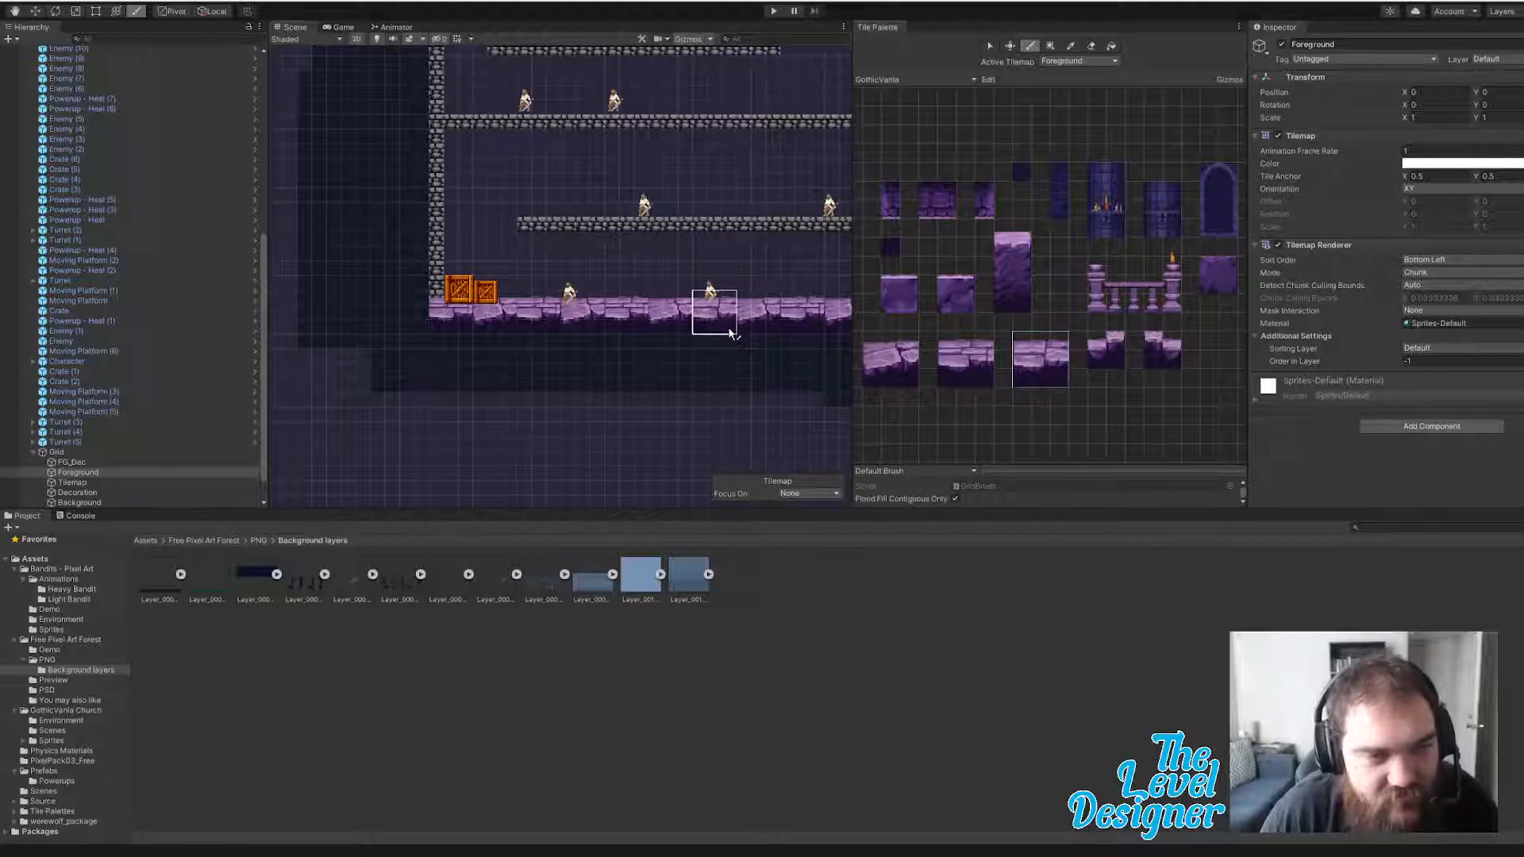
{"action": "scroll", "coordinate": [730, 333], "scroll_direction": "right", "scroll_amount": 7}
{"action": "scroll", "coordinate": [730, 333], "scroll_direction": "down", "scroll_amount": 1}
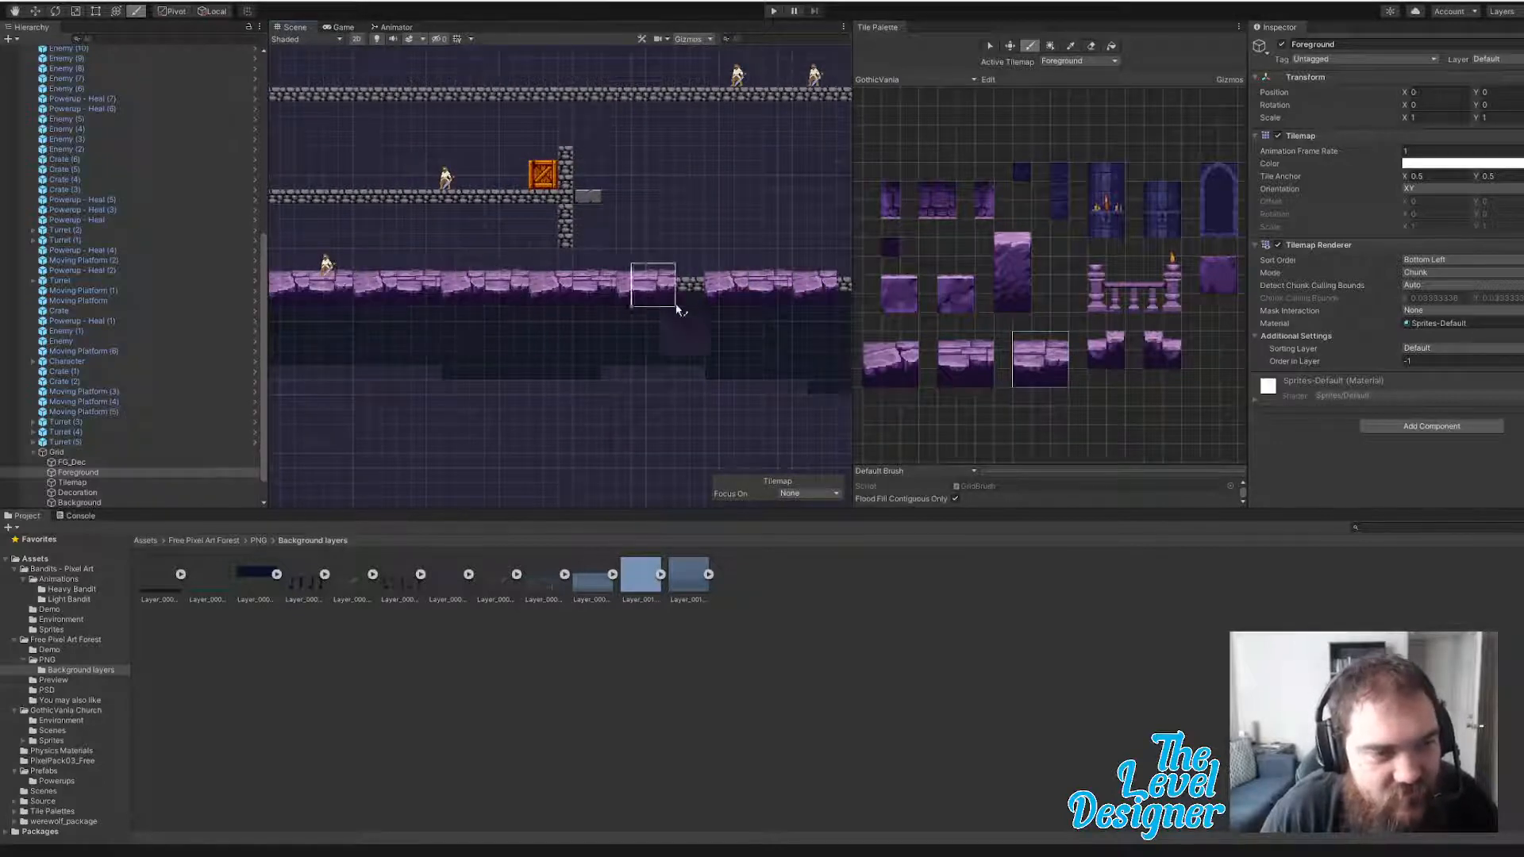
{"action": "left_click_drag", "start_coordinate": [677, 308], "coordinate": [722, 313]}
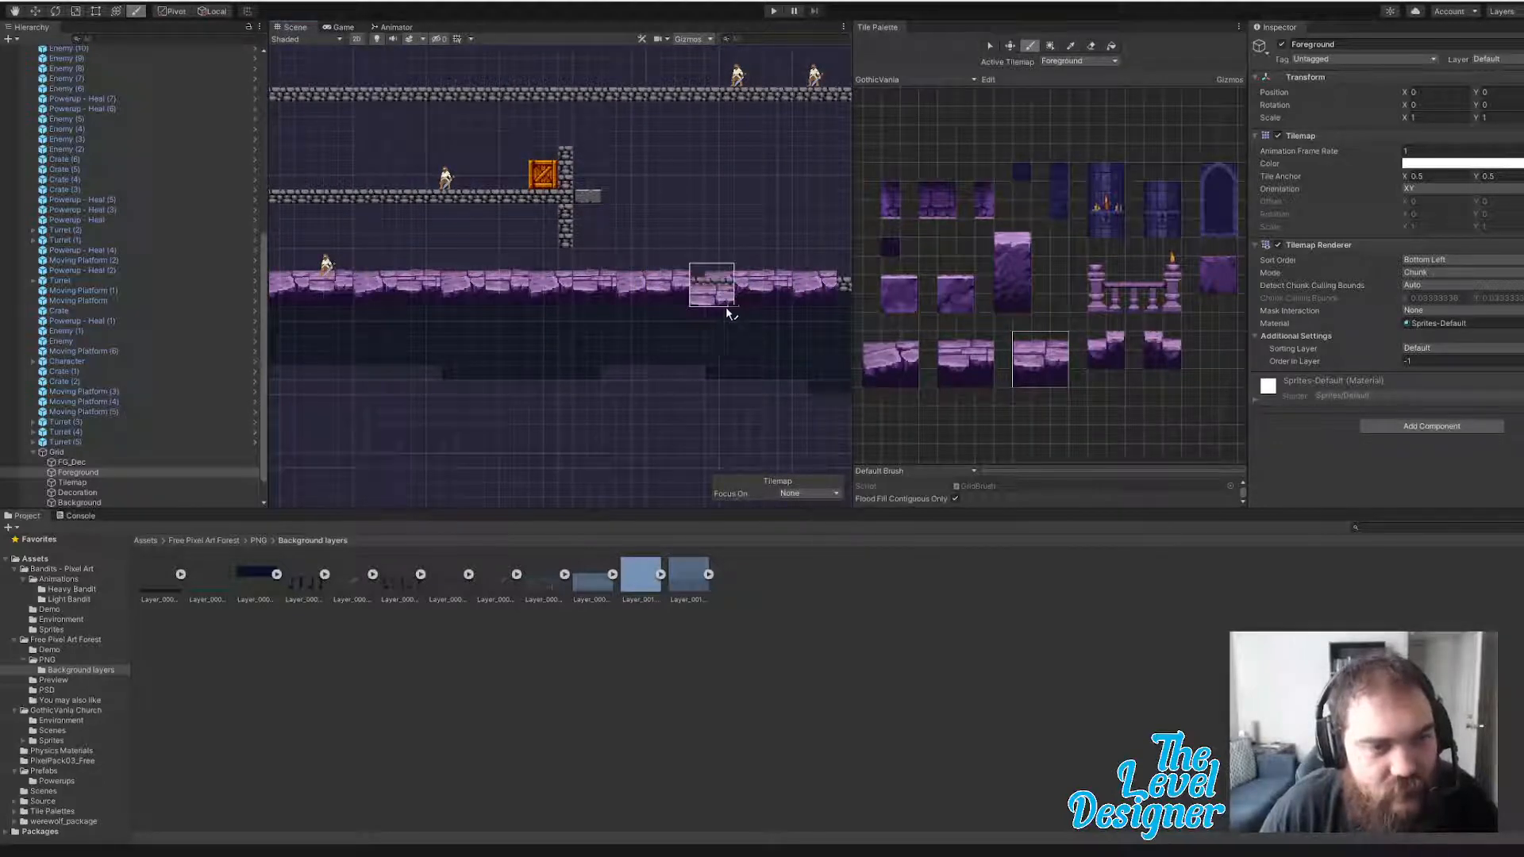
{"action": "key", "text": "ctrl+z"}
{"action": "left_click", "coordinate": [693, 311]}
{"action": "scroll", "coordinate": [696, 313], "scroll_direction": "right", "scroll_amount": 3}
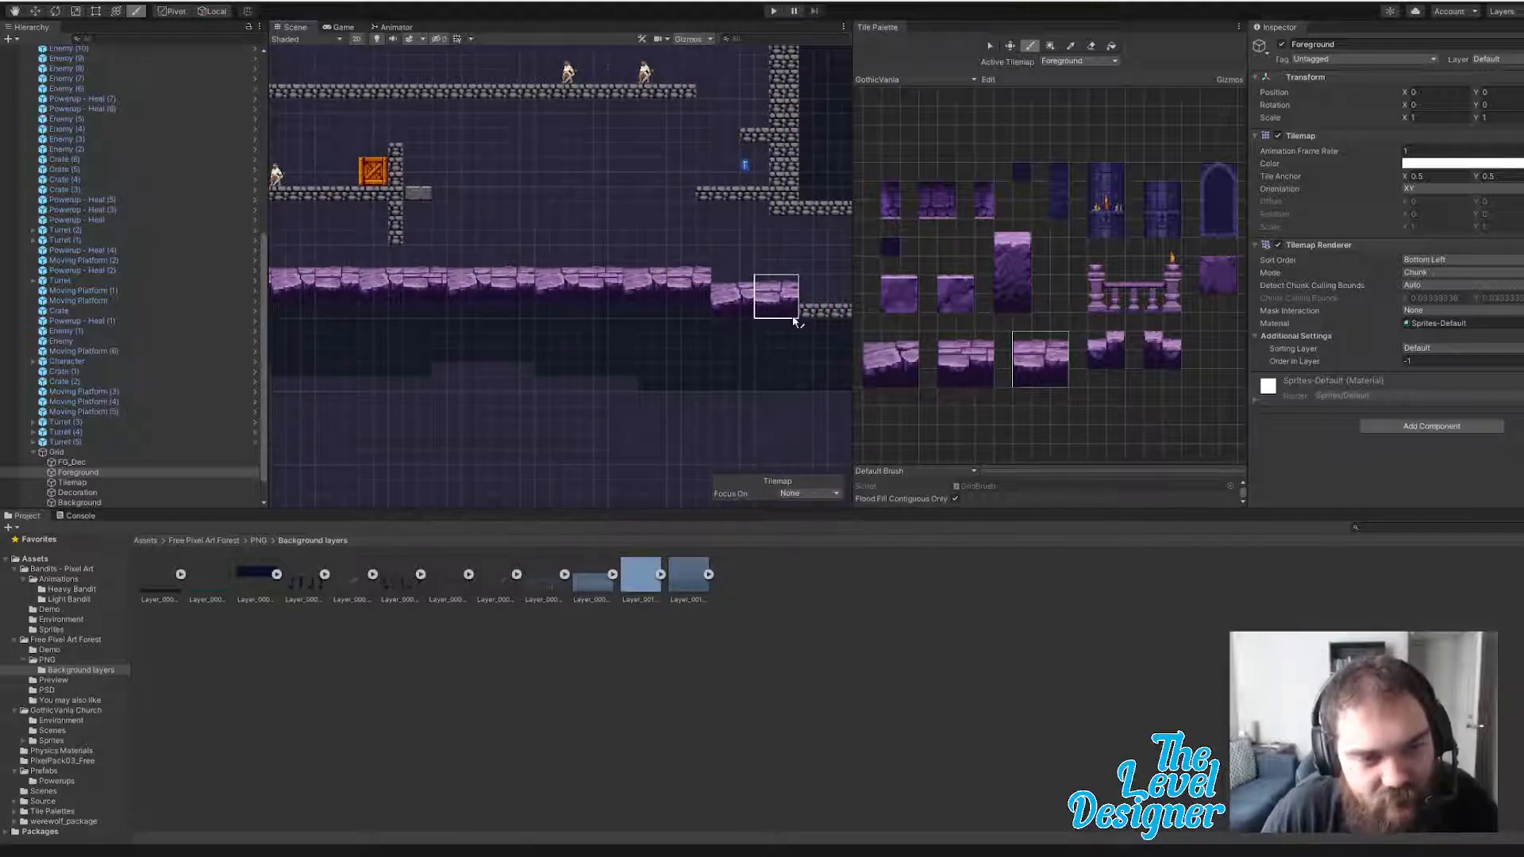
- Cover the lowest floor level up to the vertical brick wall with the middle and third rock tile variants
{"action": "left_click", "coordinate": [975, 386]}
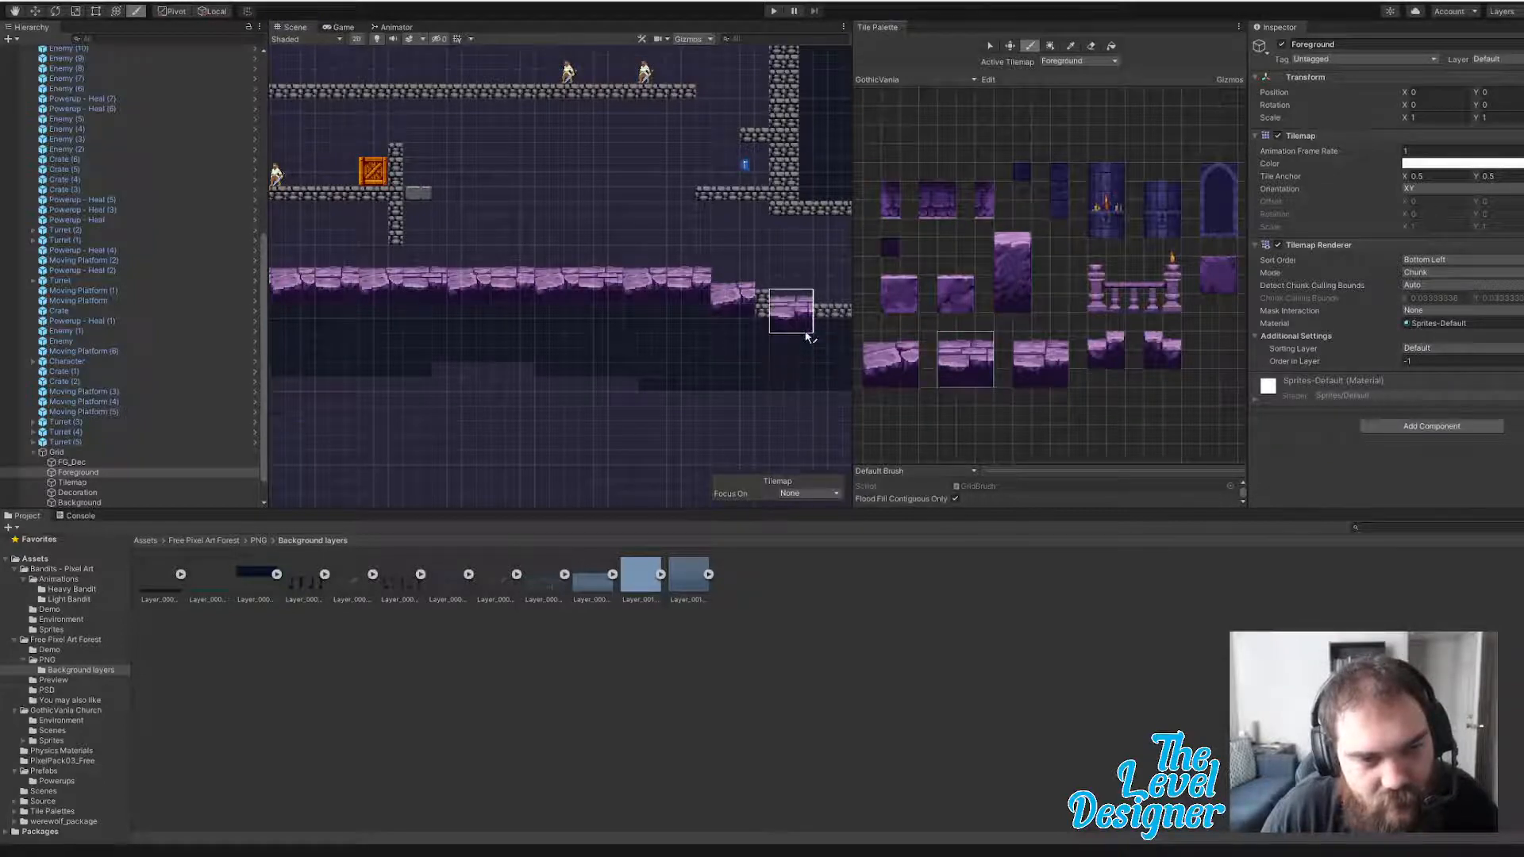
{"action": "left_click", "coordinate": [808, 338]}
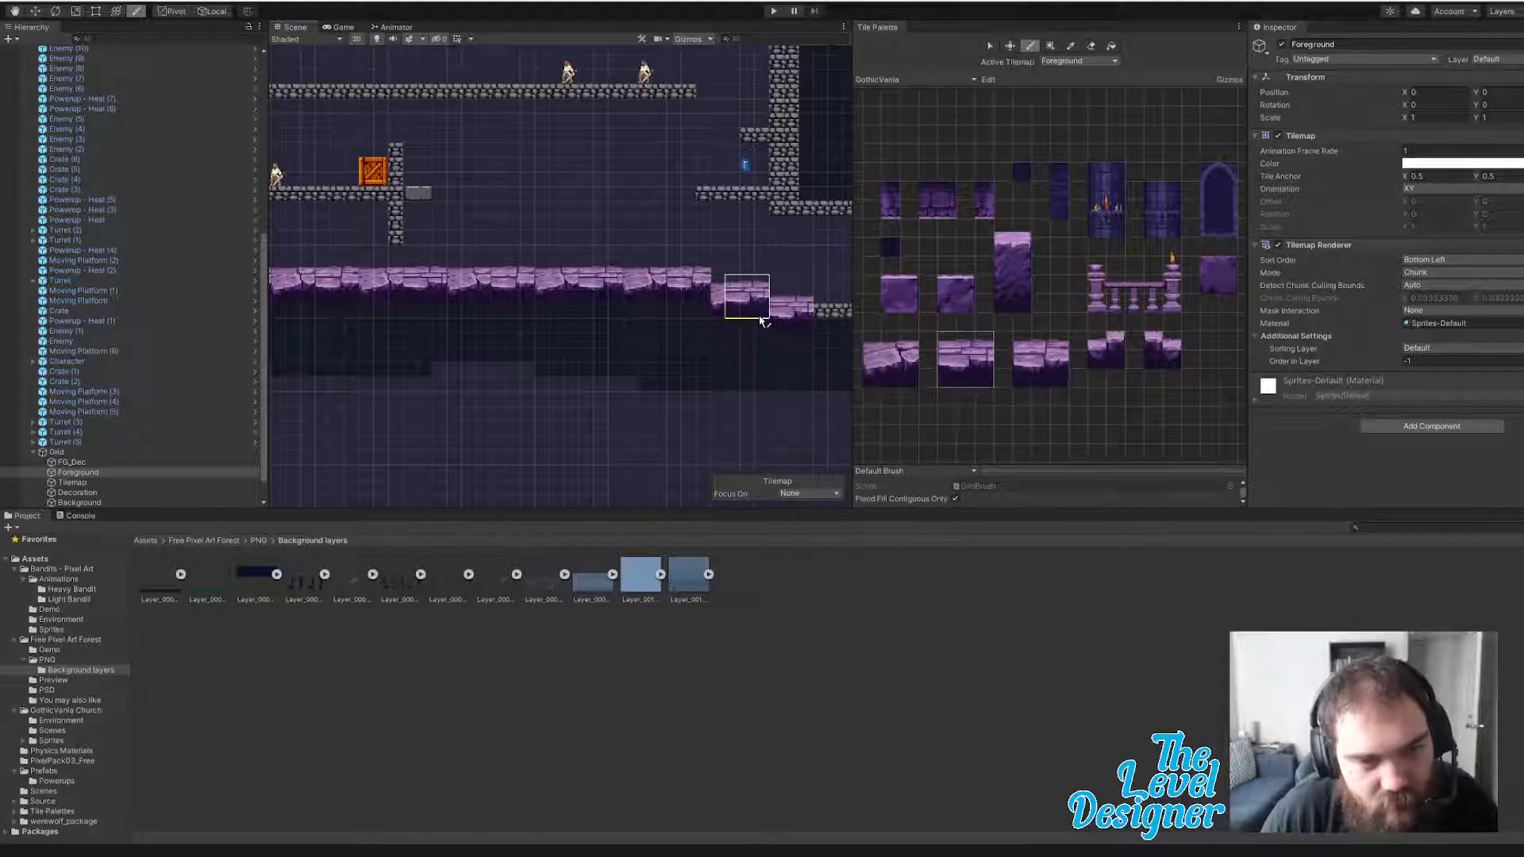
{"action": "mouse_move", "coordinate": [724, 366]}
{"action": "middle_mouse_down"}
{"action": "mouse_move", "coordinate": [710, 361]}
{"action": "mouse_move", "coordinate": [1064, 512]}
{"action": "middle_mouse_up"}
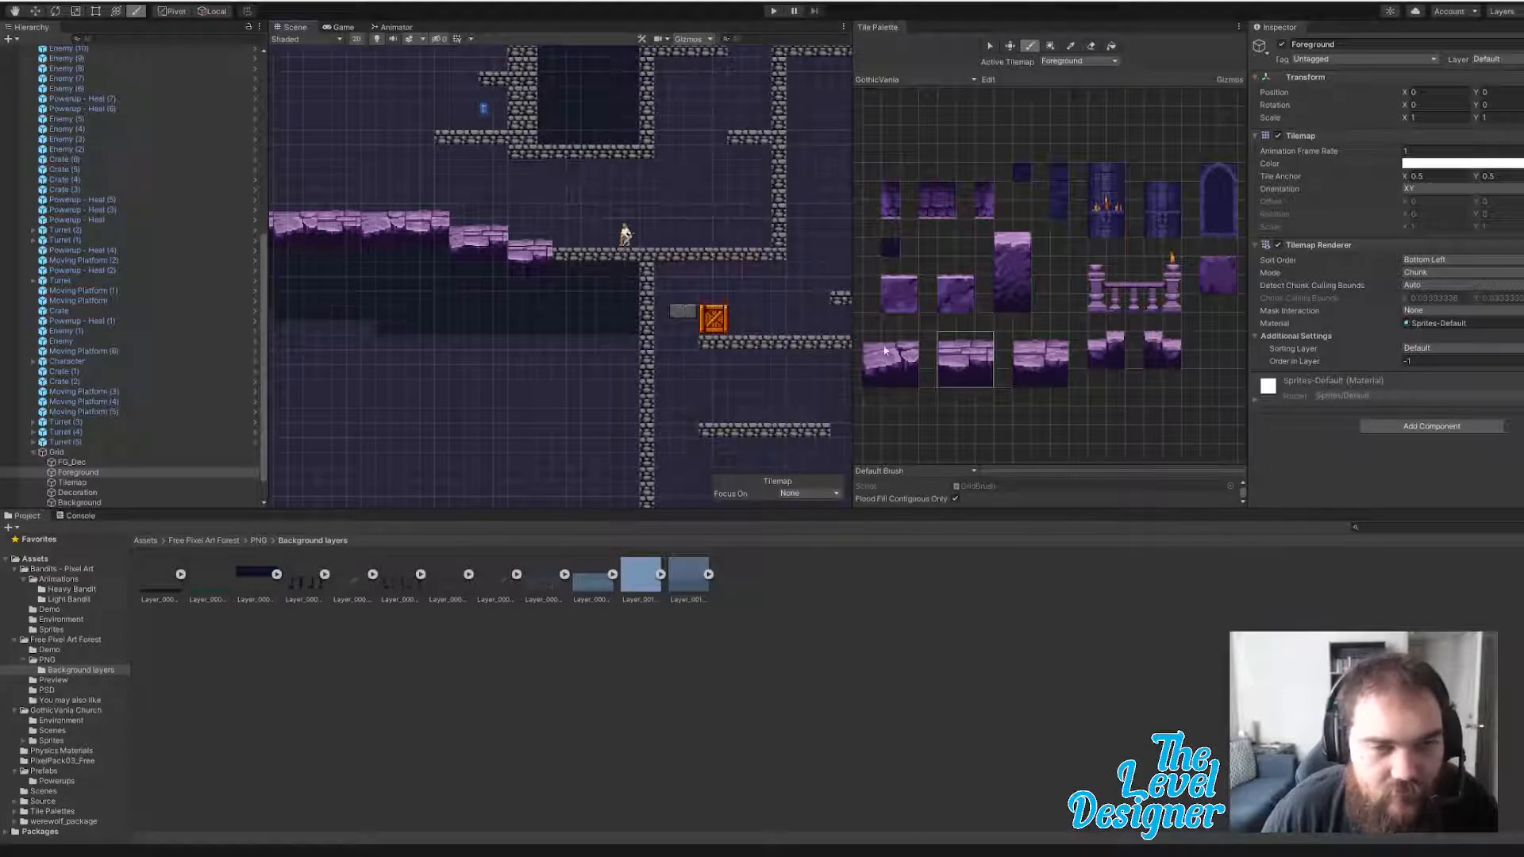
{"action": "left_click", "coordinate": [1028, 355]}
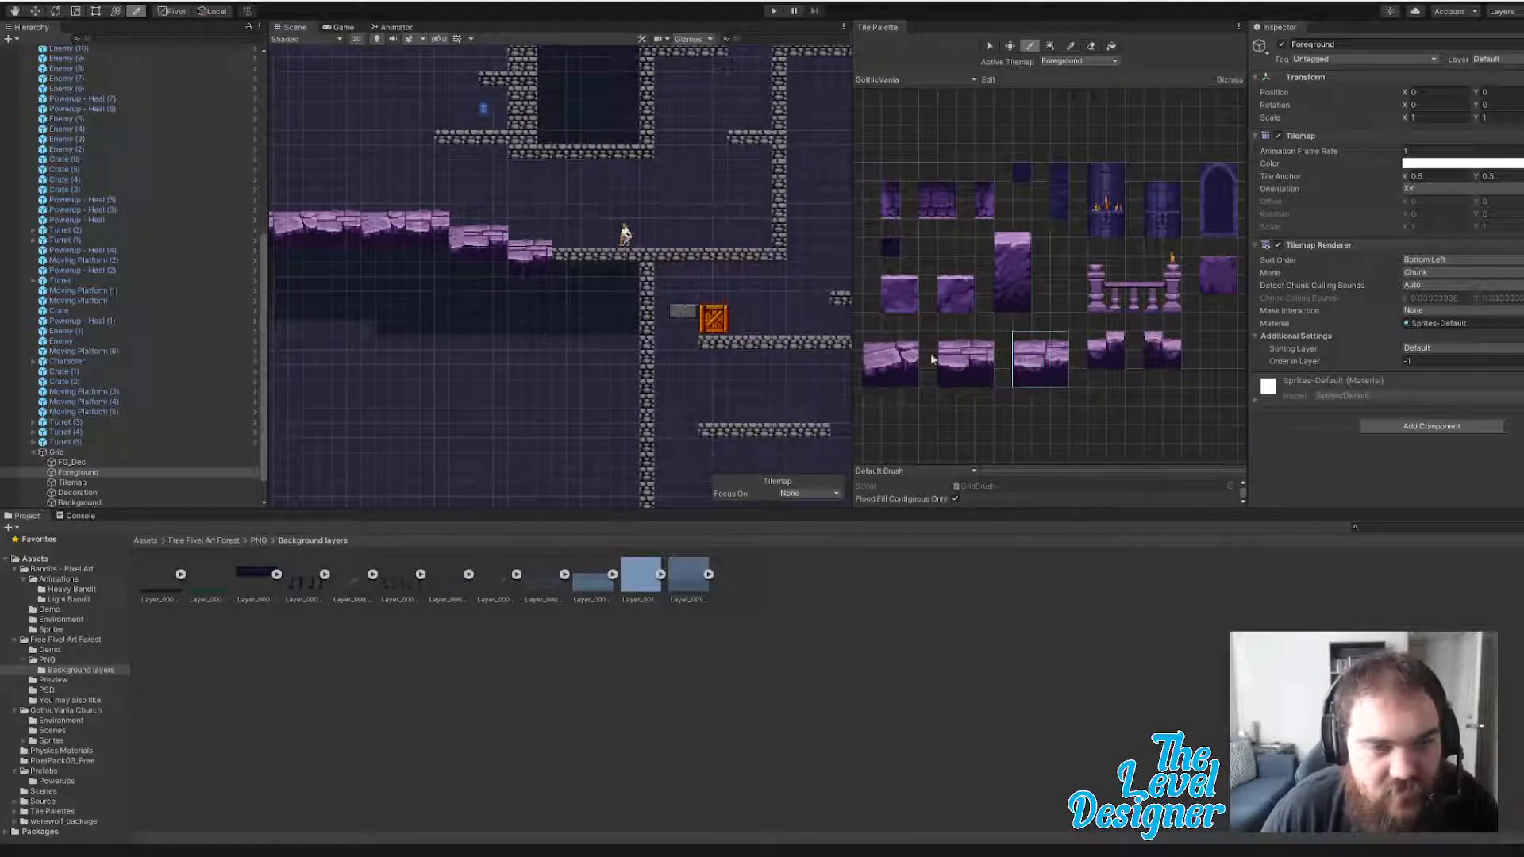
{"action": "left_click", "coordinate": [548, 276]}
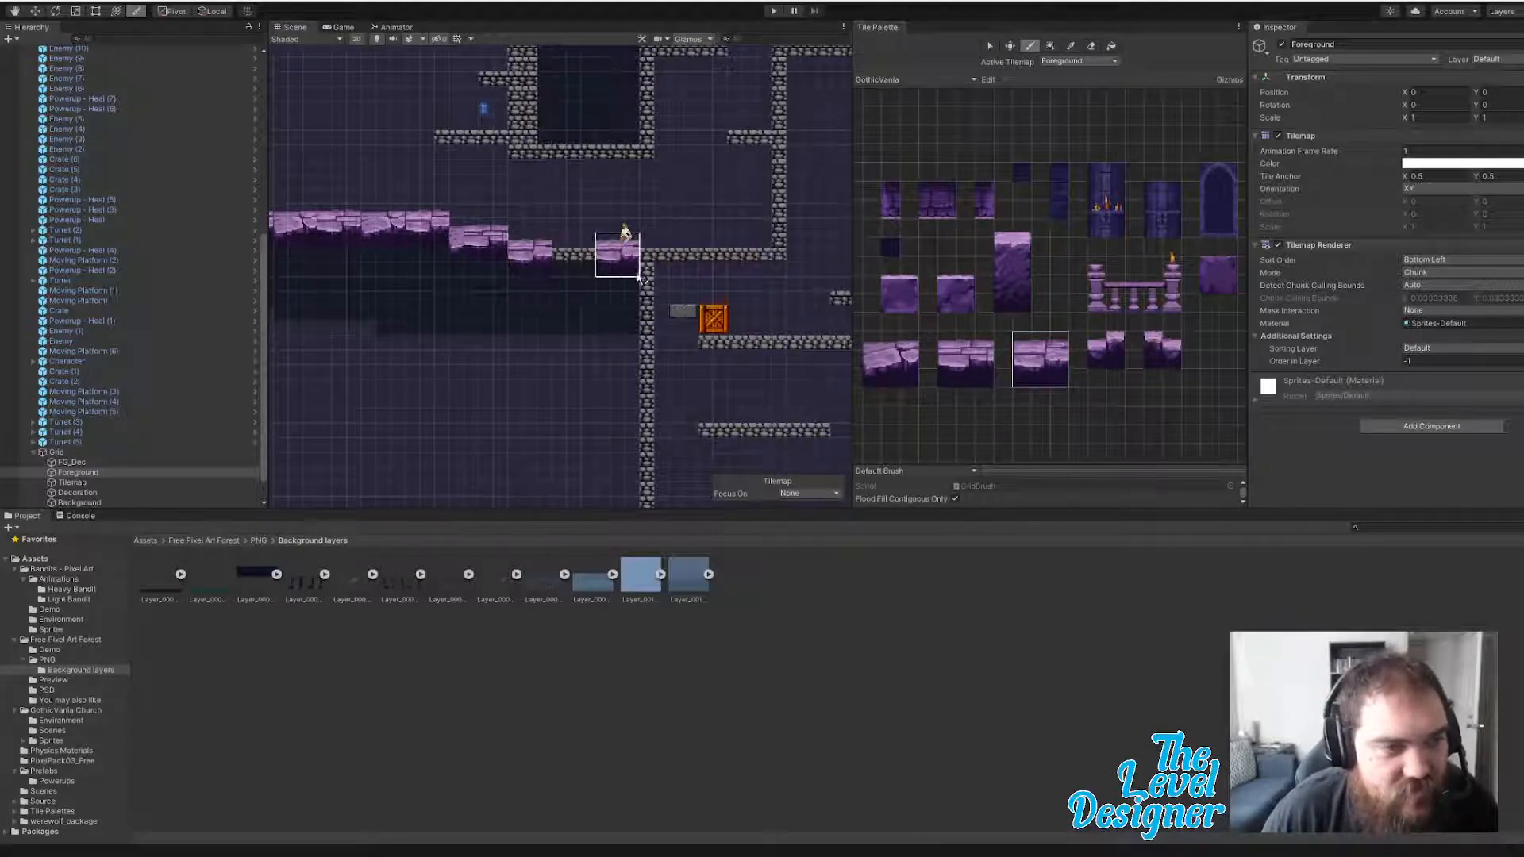
{"action": "left_click", "coordinate": [633, 277]}
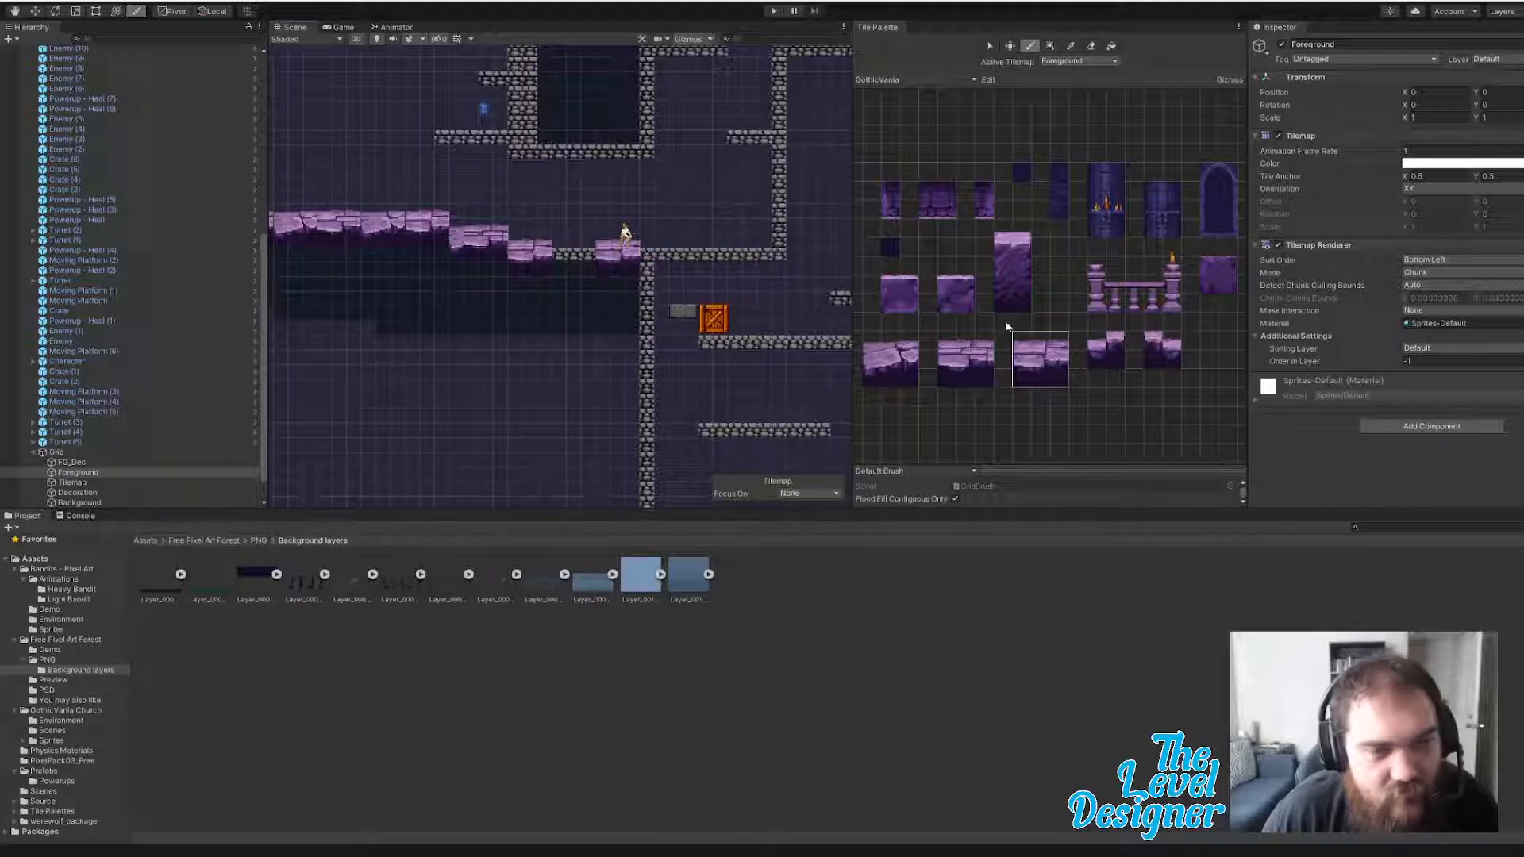
{"action": "left_click", "coordinate": [965, 358]}
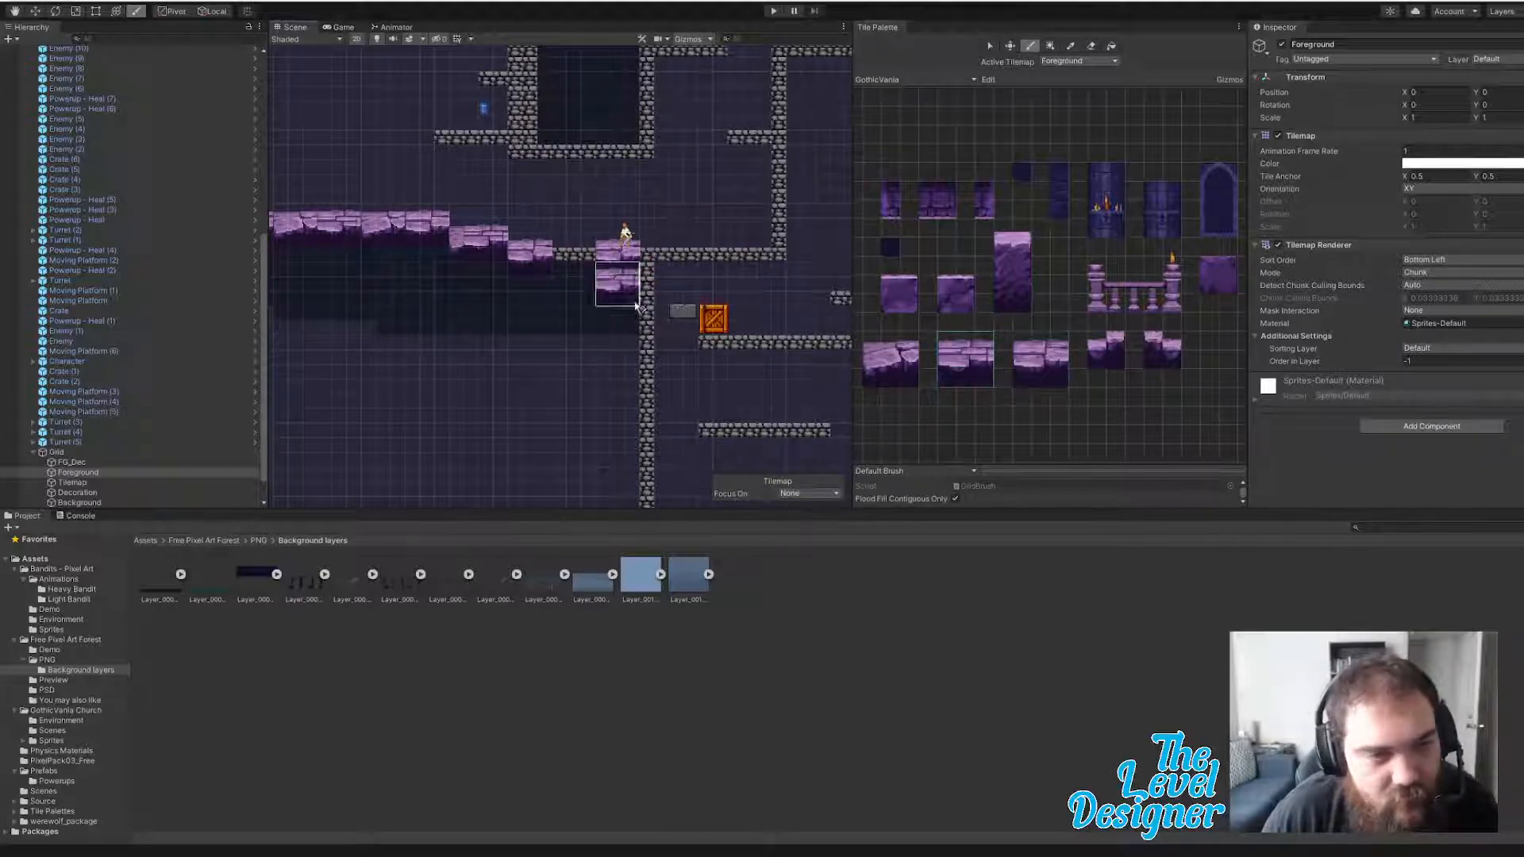
{"action": "left_click", "coordinate": [588, 278]}
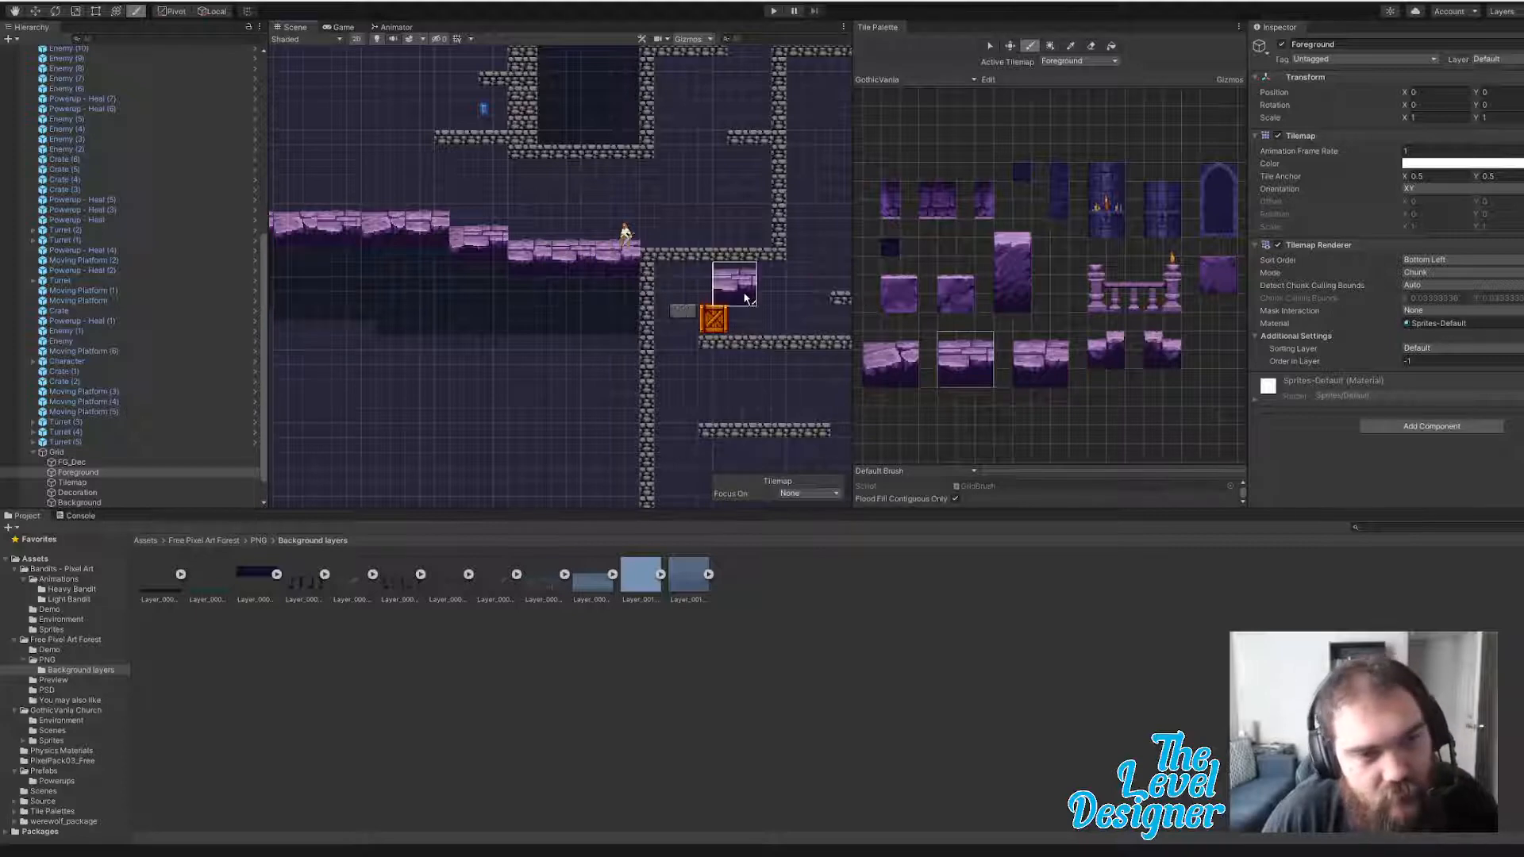
- Paint only the upper halves of the middle, third and slanted rock tiles along the floor section beyond the vertical wall
{"action": "left_click", "coordinate": [945, 350]}
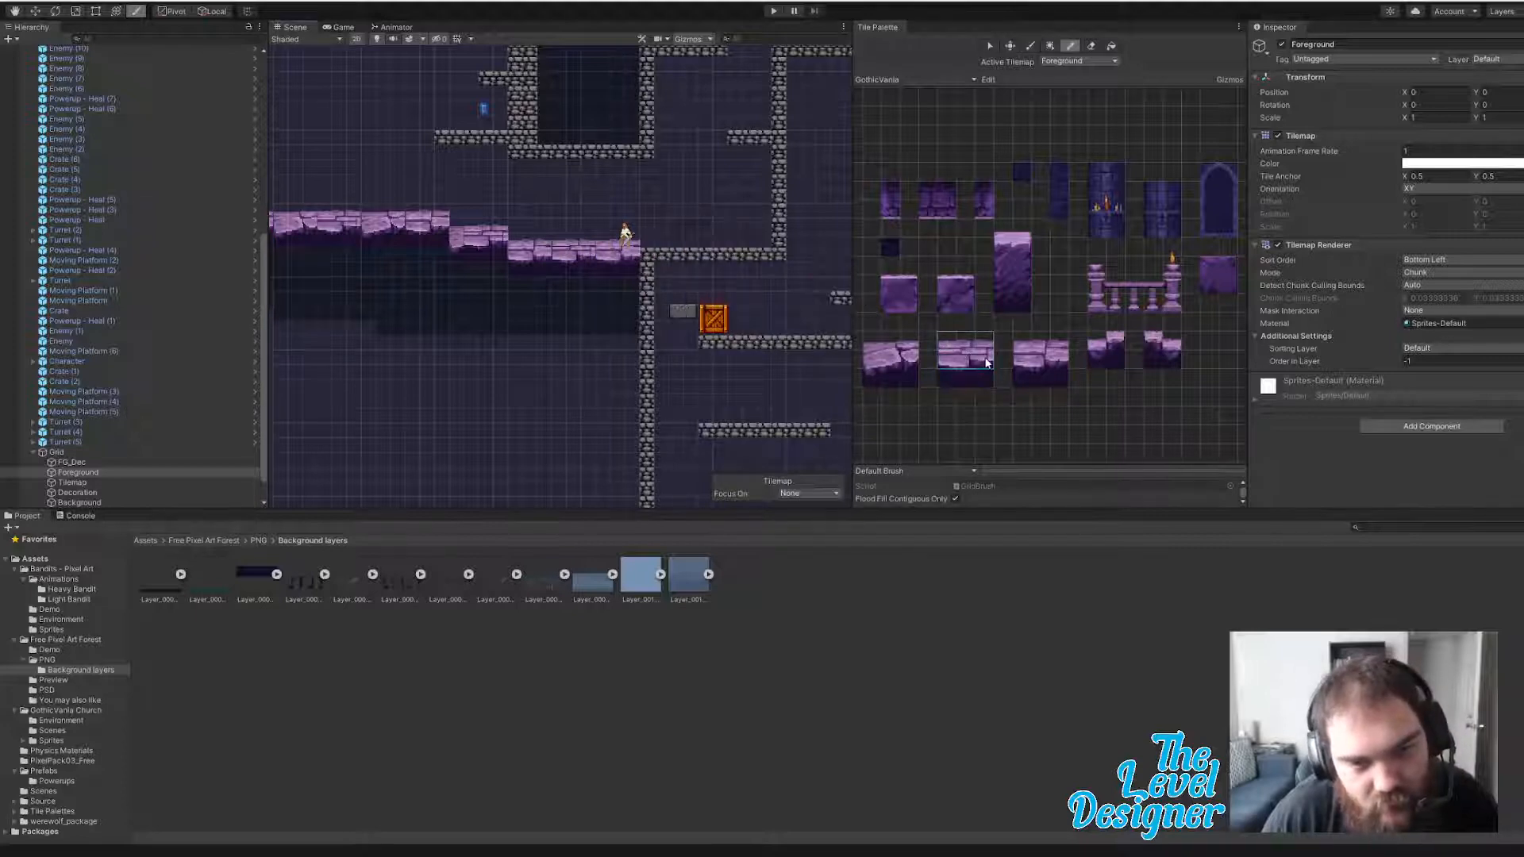
{"action": "left_click", "coordinate": [671, 255]}
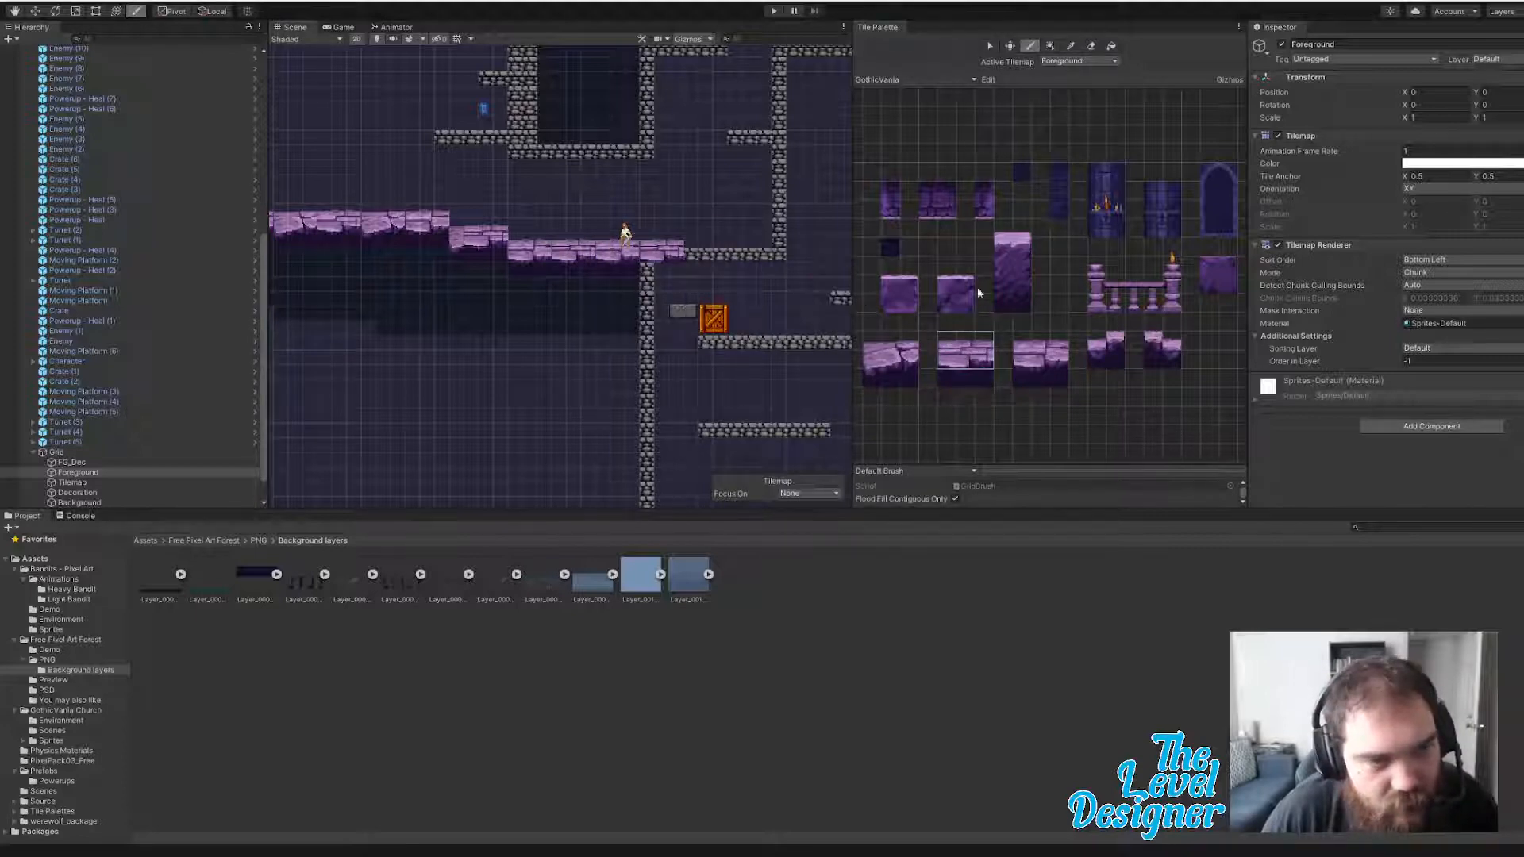
{"action": "left_click", "coordinate": [1021, 346]}
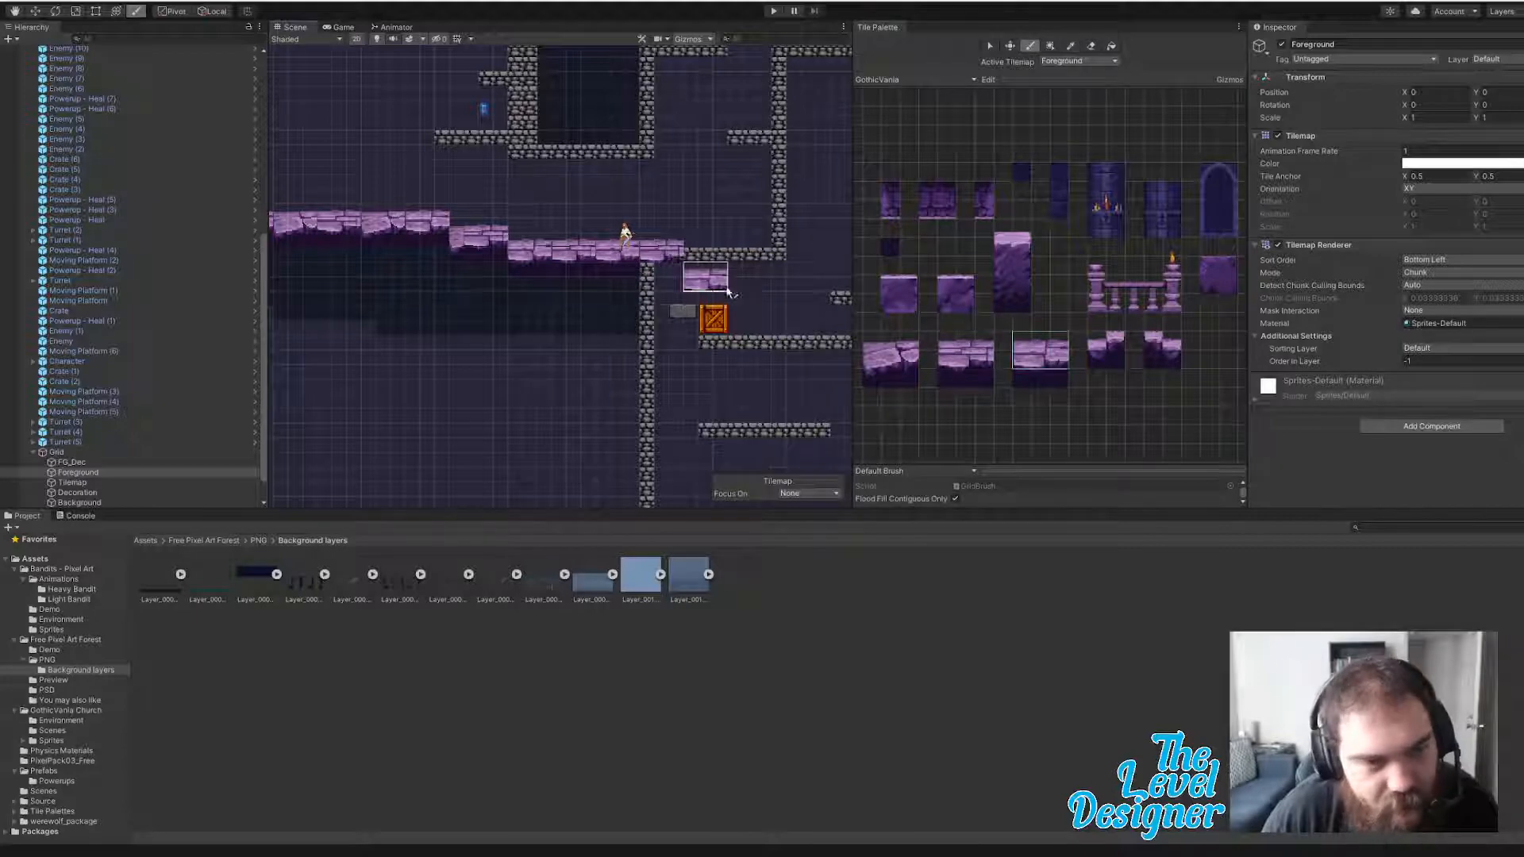
{"action": "left_click", "coordinate": [724, 258]}
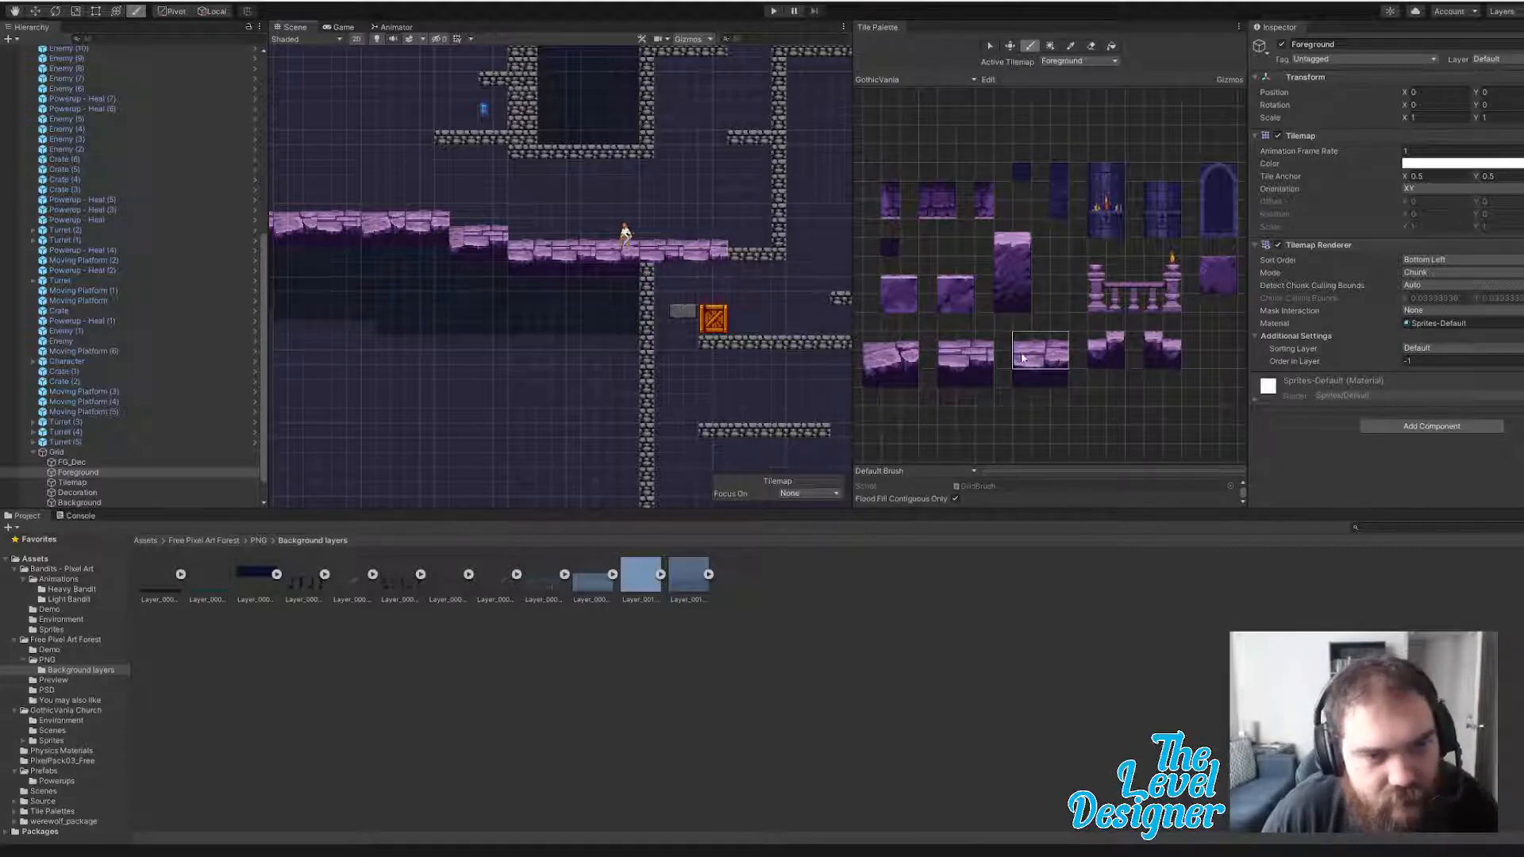
{"action": "left_click", "coordinate": [882, 347]}
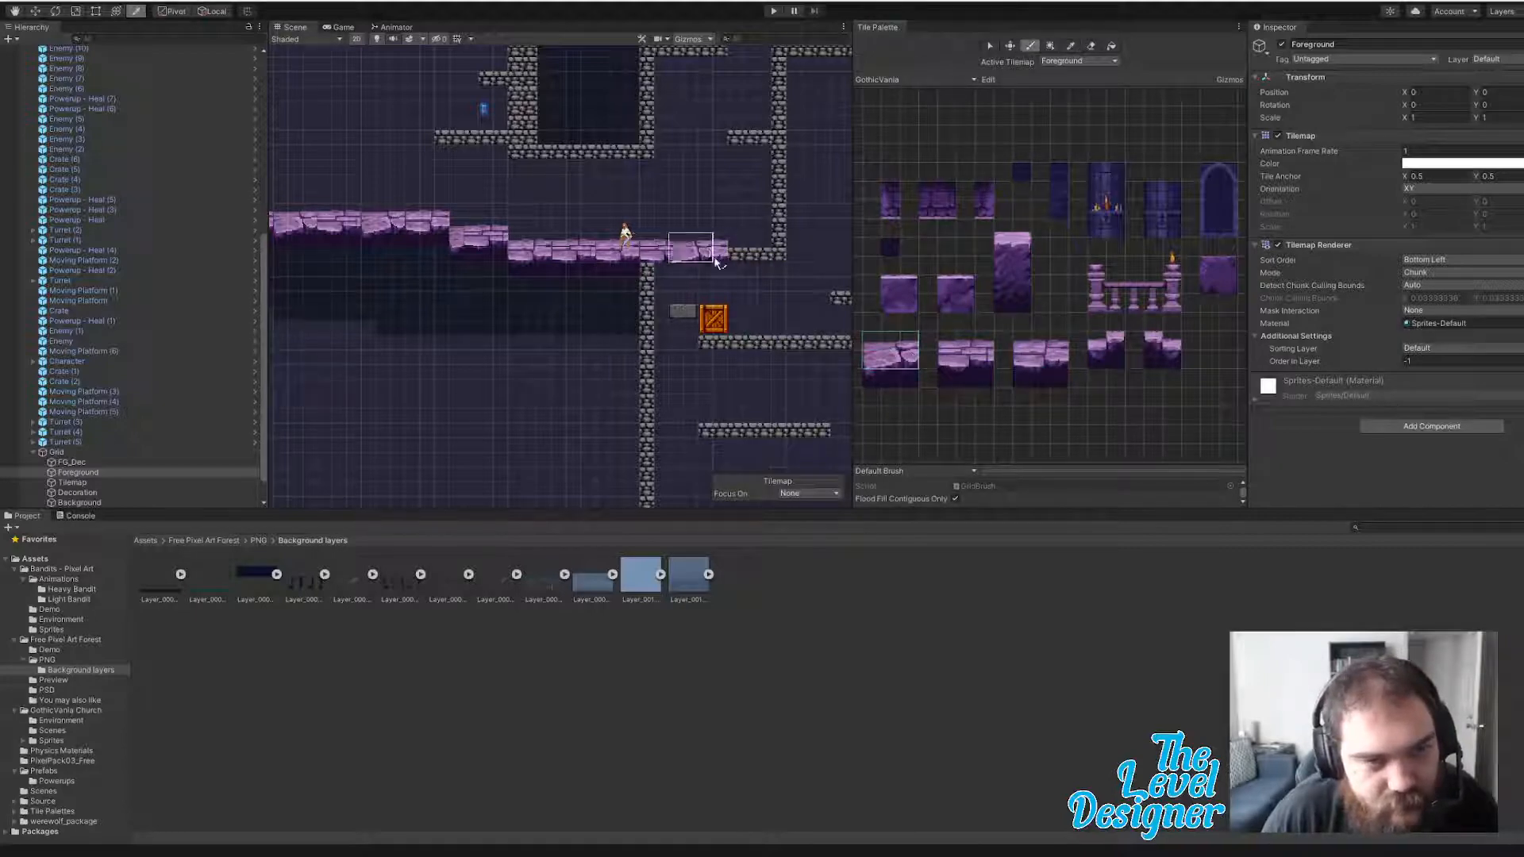
{"action": "left_click", "coordinate": [767, 256]}
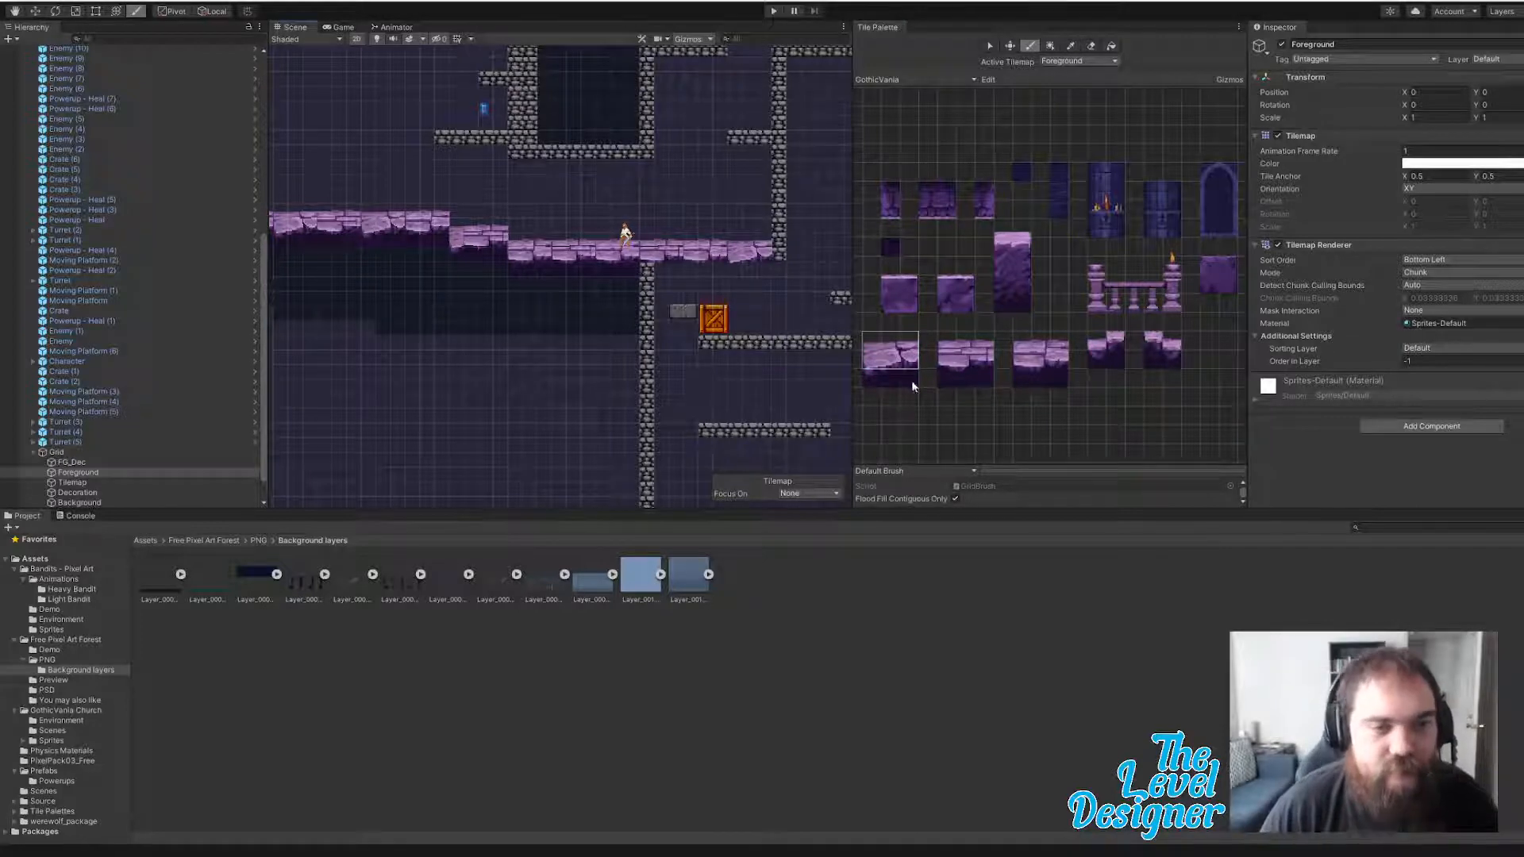
- On the Background tilemap, paint the lower halves of the slanted, middle and third rock tiles beneath the floor section beyond the vertical wall
{"action": "left_click", "coordinate": [867, 381]}
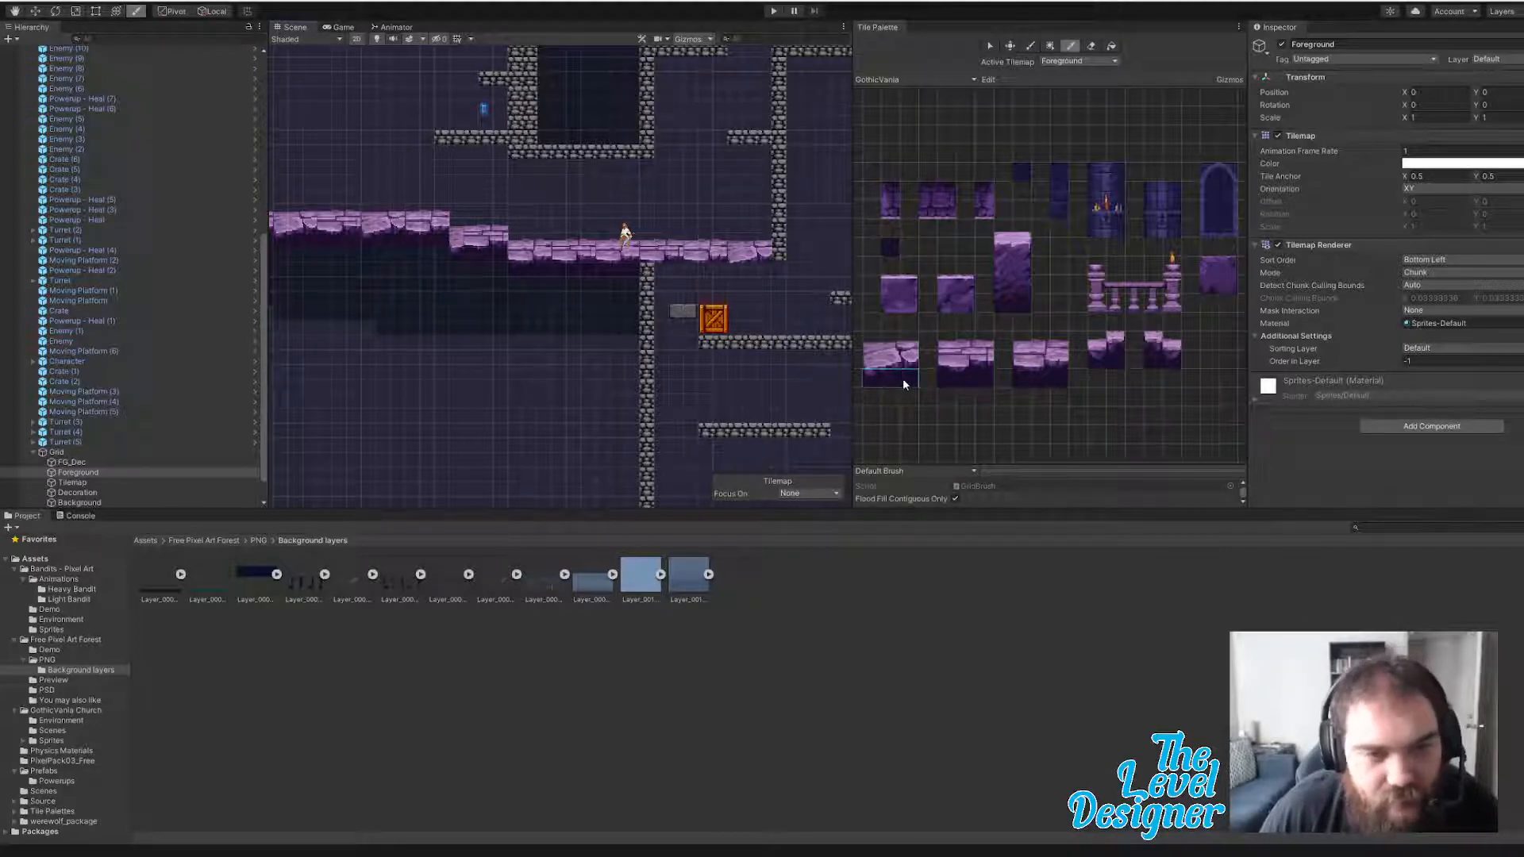
{"action": "left_click", "coordinate": [94, 505]}
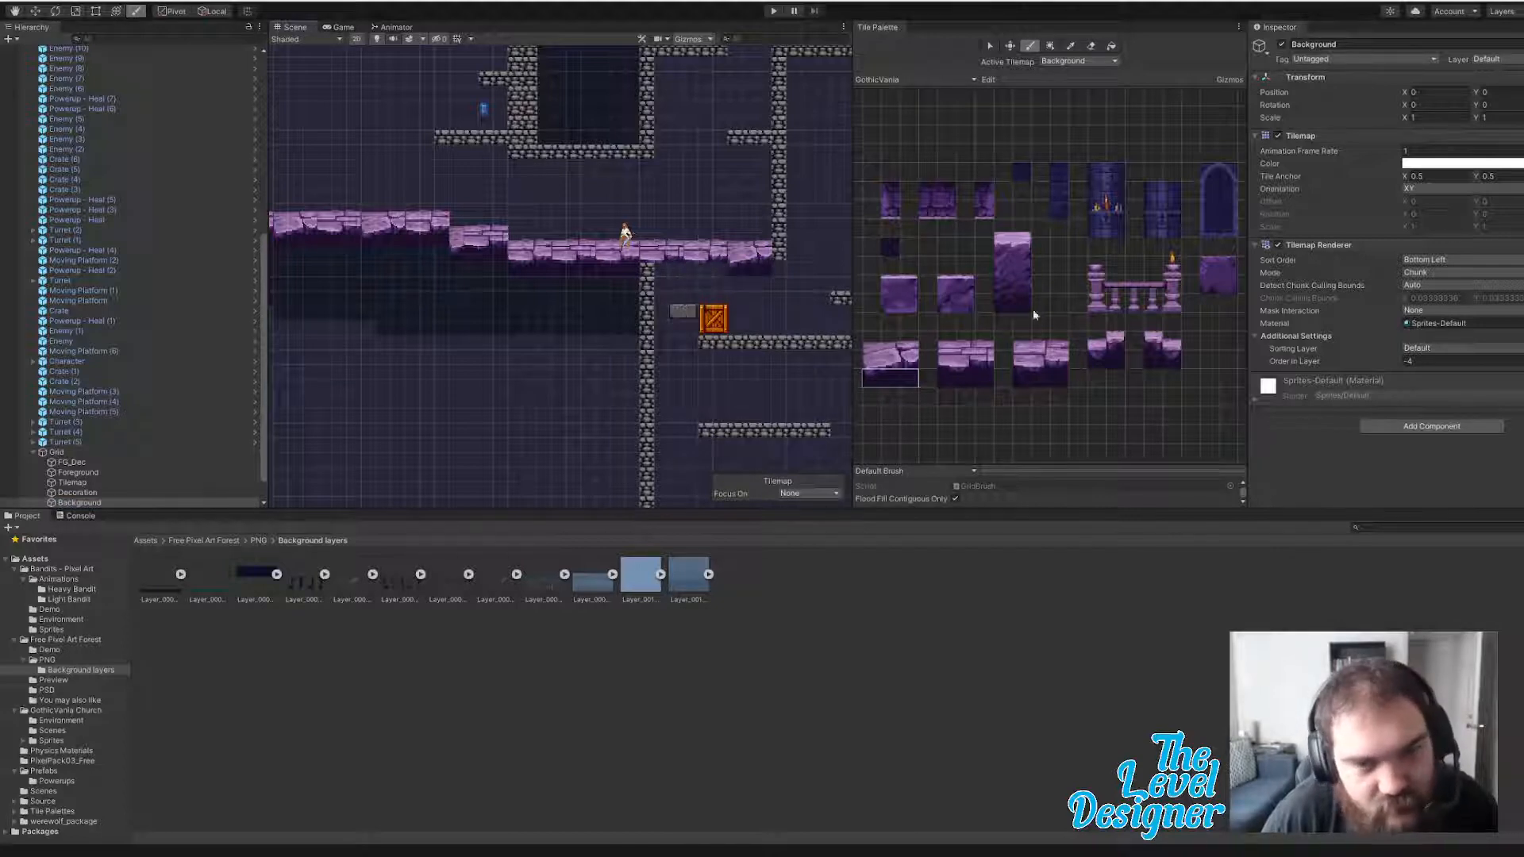
{"action": "left_click", "coordinate": [956, 379]}
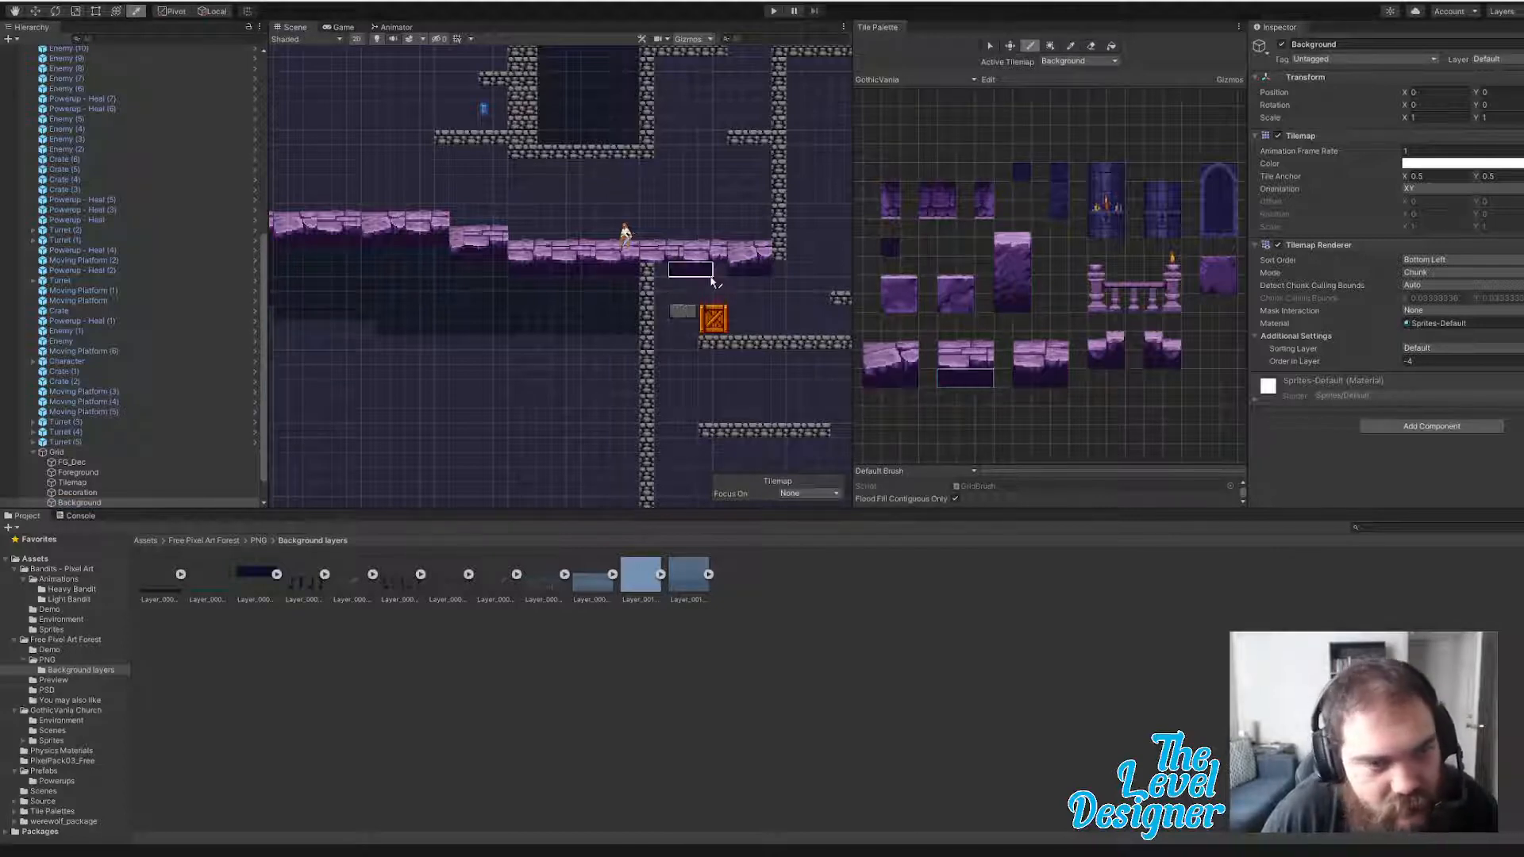
{"action": "left_click", "coordinate": [1023, 383]}
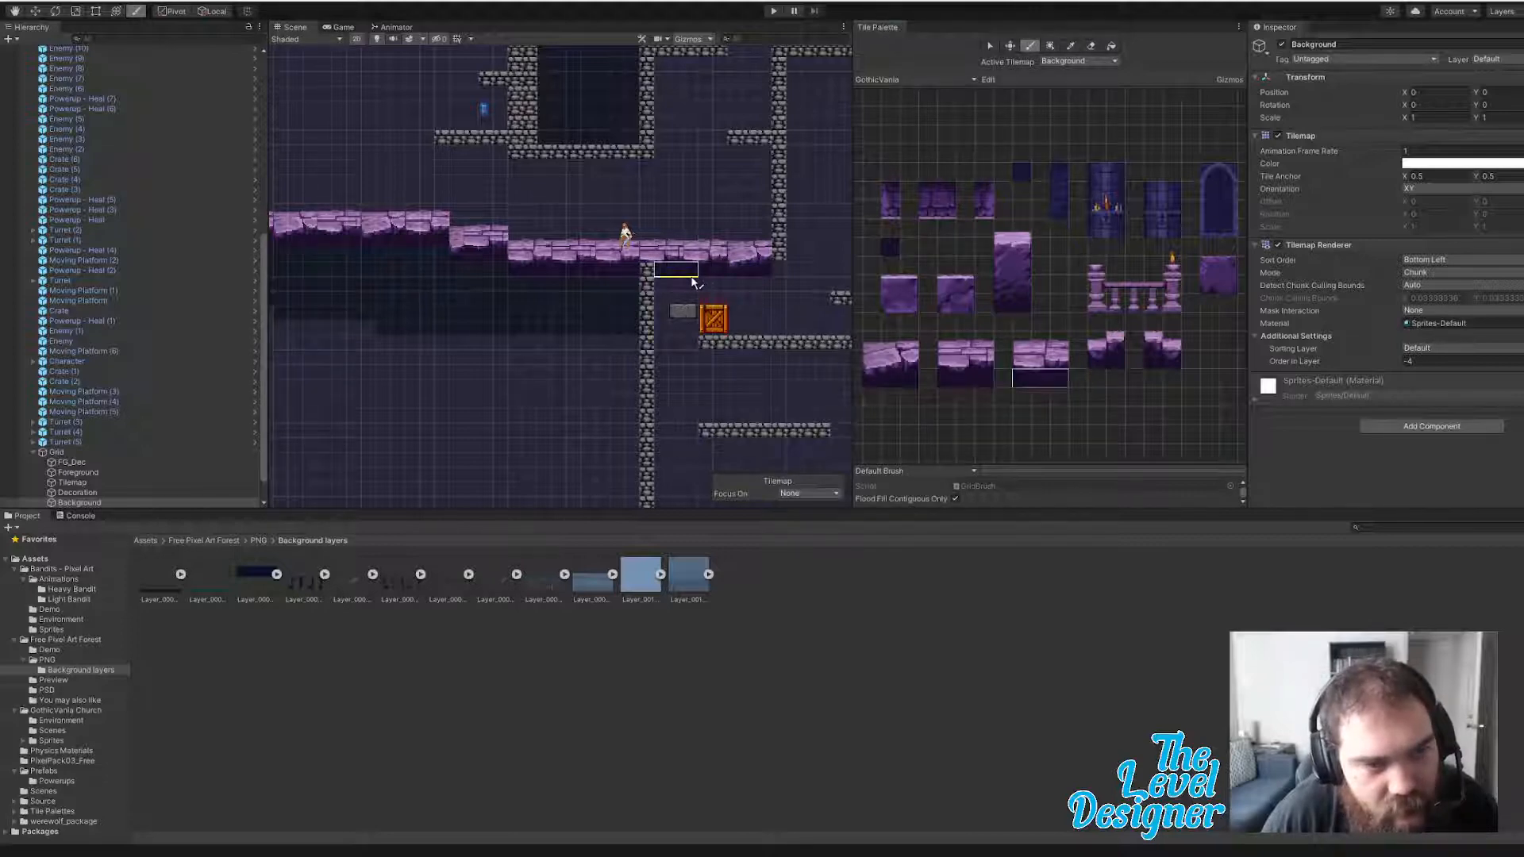
{"action": "left_click", "coordinate": [958, 381], "text": "ctrl"}
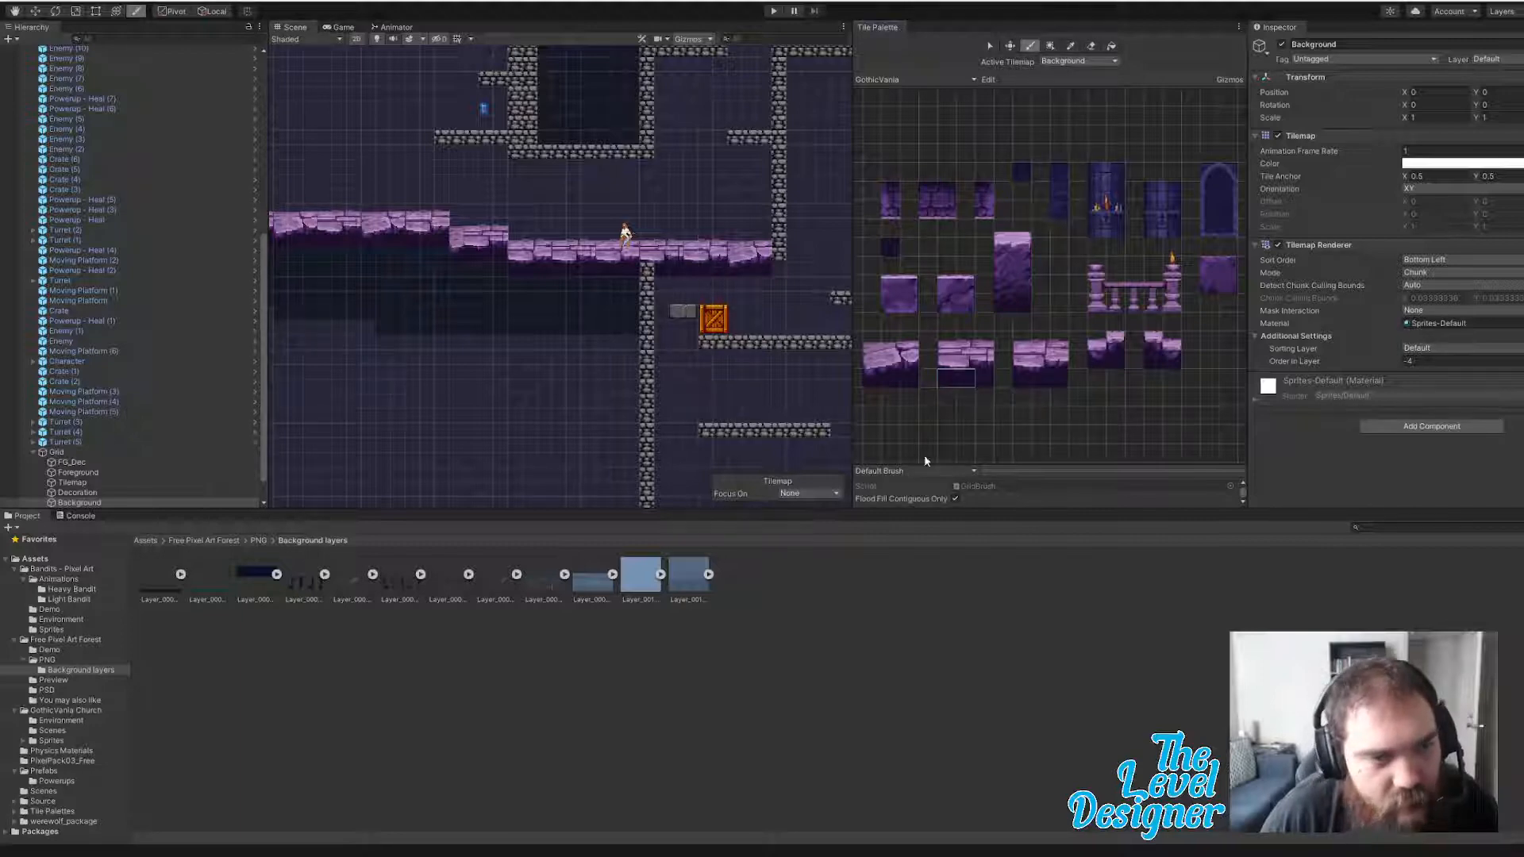
- Box-fill the area around the crate and brick platforms below the rock floor with the plain dark tile on the Background tilemap
{"action": "scroll", "coordinate": [635, 278], "scroll_direction": "down", "scroll_amount": 3}
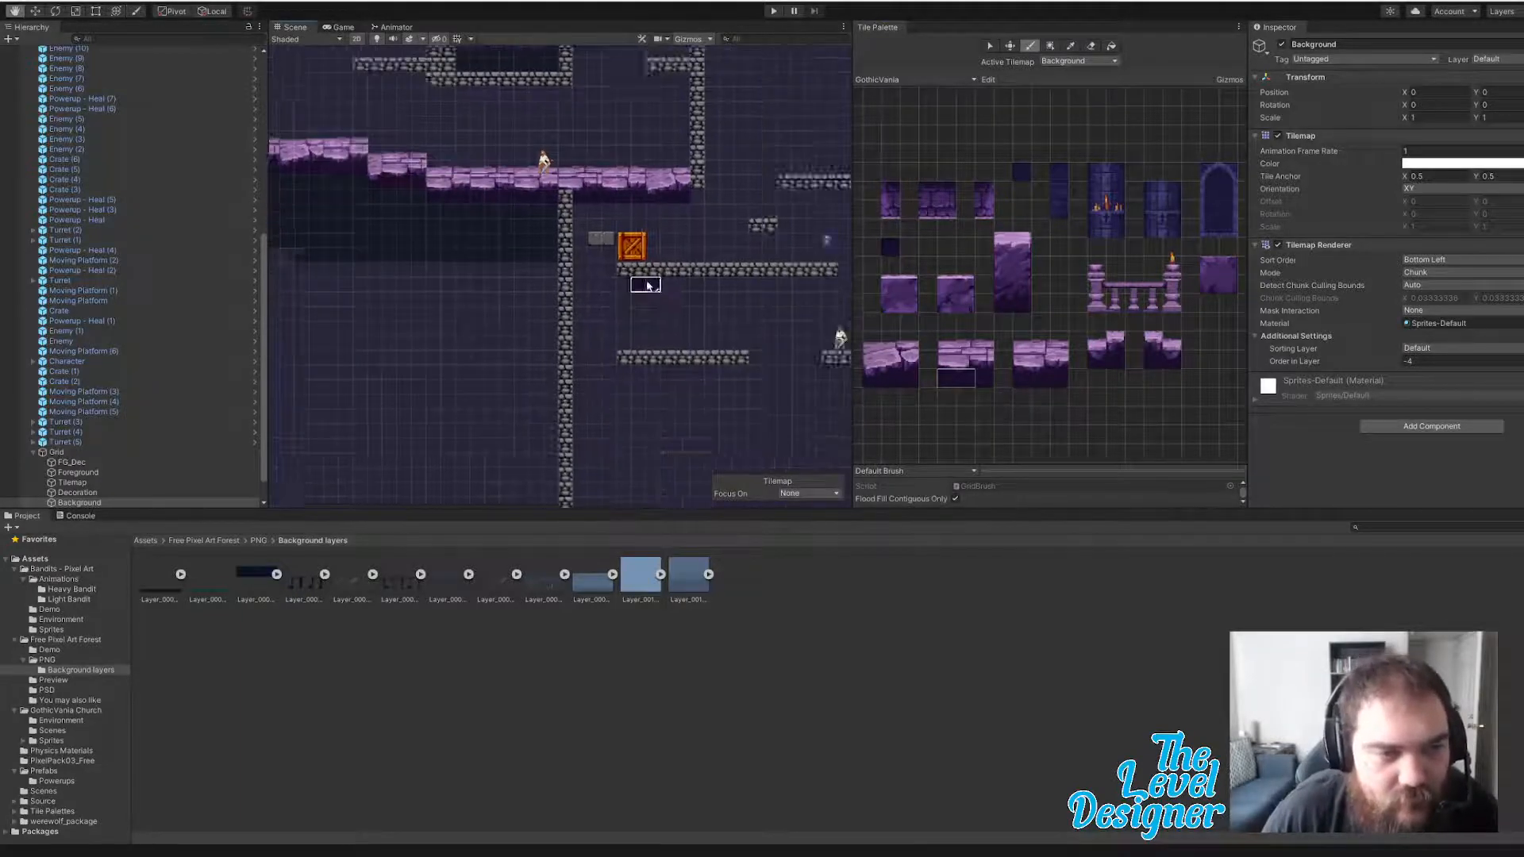
{"action": "scroll", "coordinate": [574, 252], "scroll_direction": "up", "scroll_amount": 5}
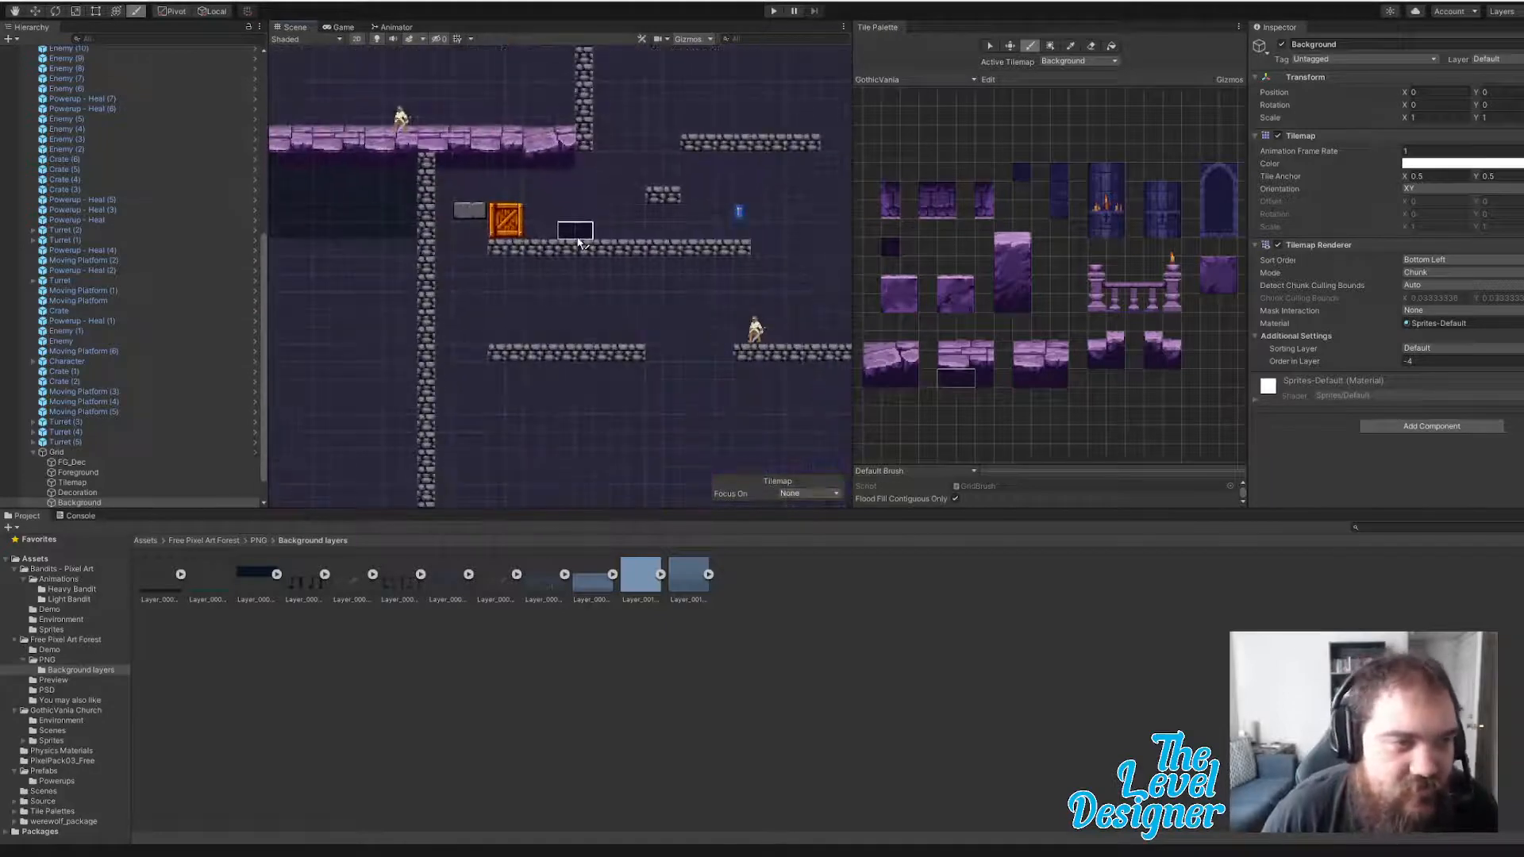
{"action": "left_click", "coordinate": [890, 248]}
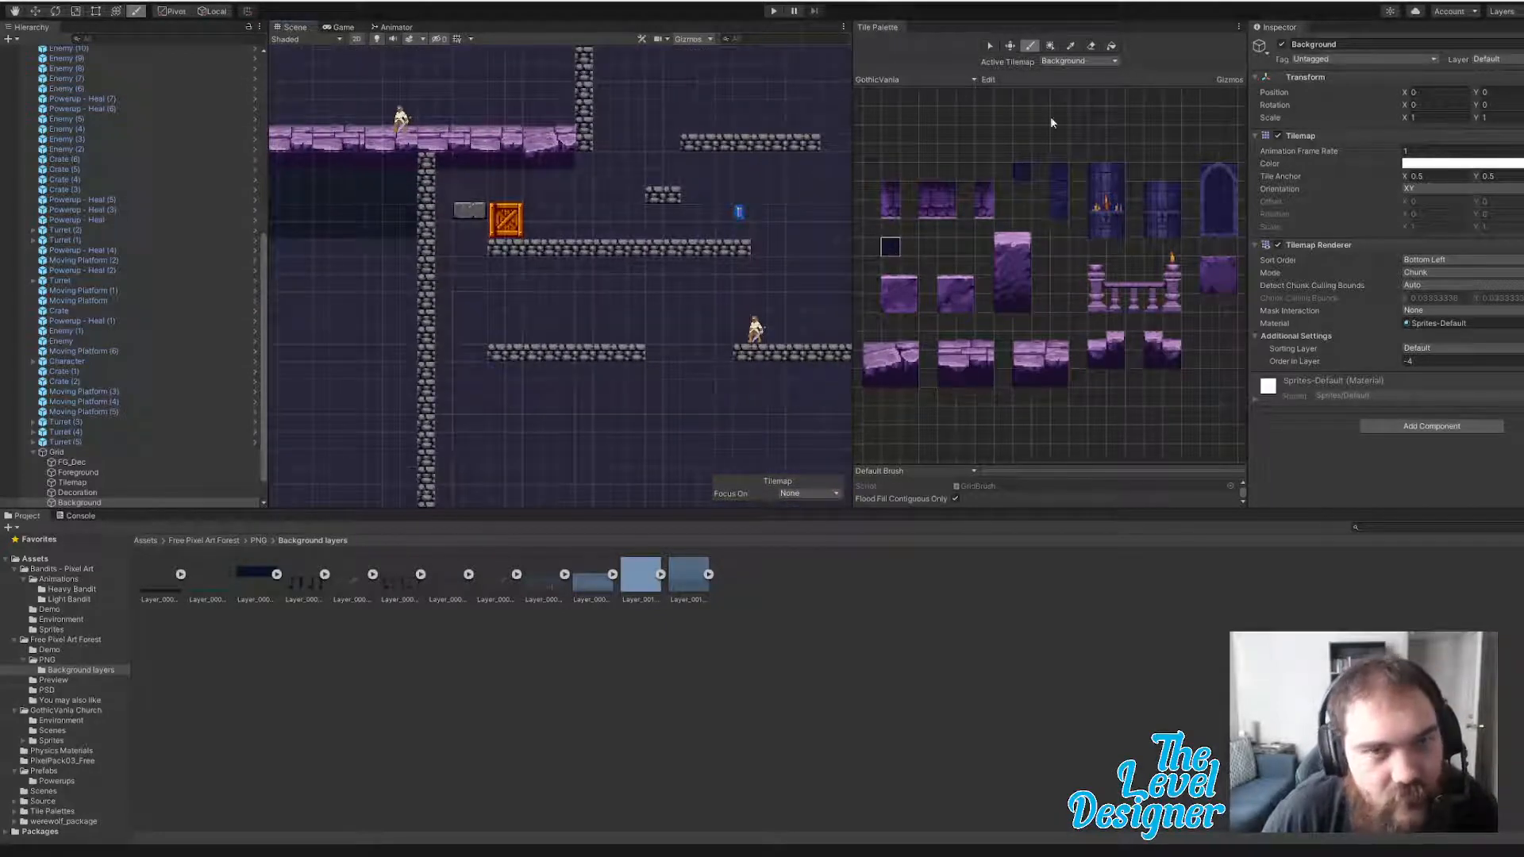
{"action": "left_click", "coordinate": [1050, 47]}
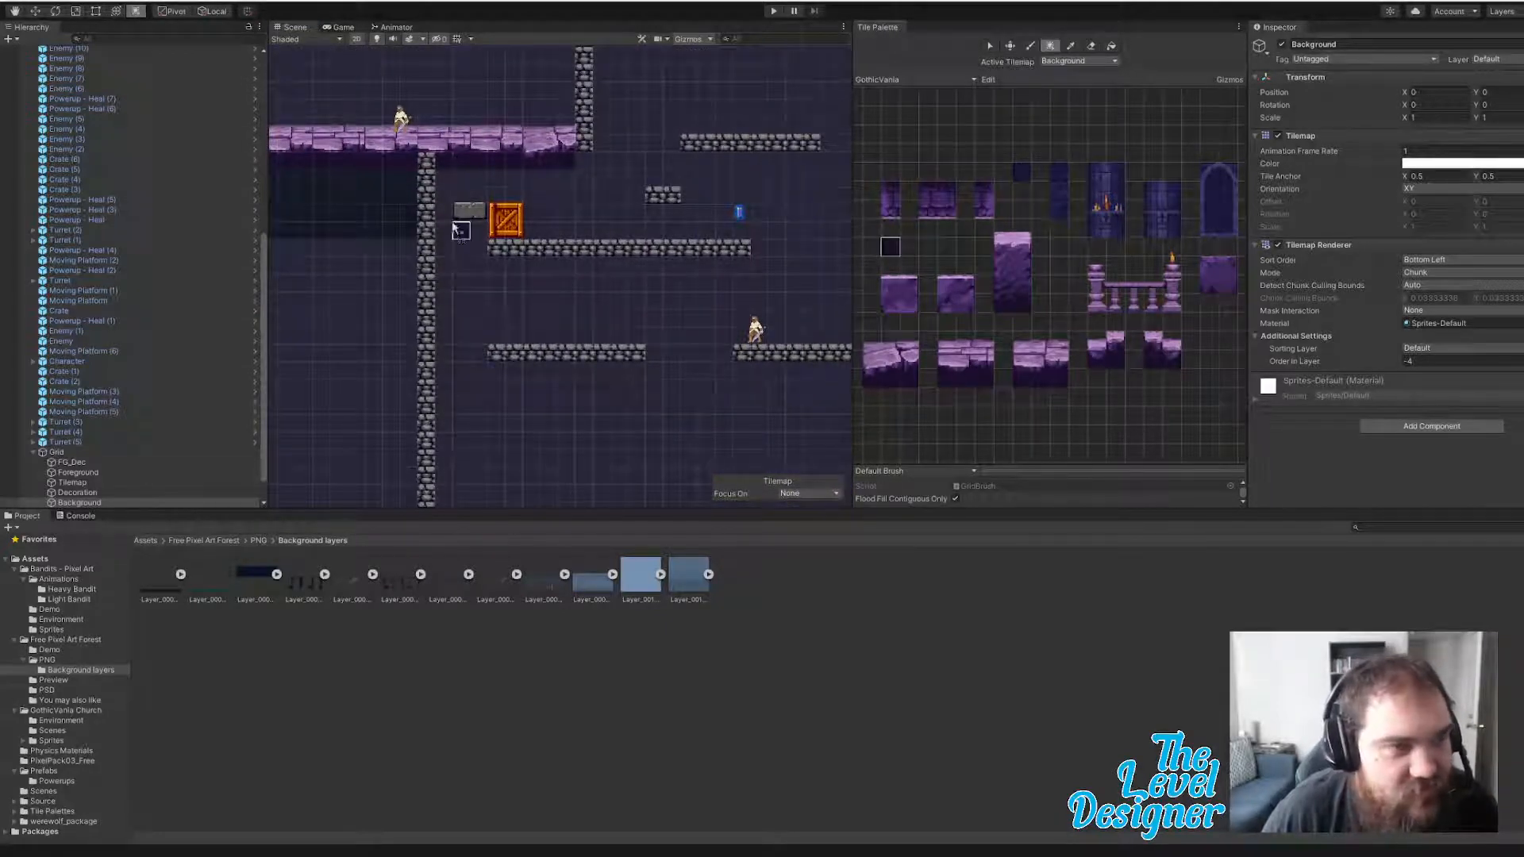
{"action": "left_click_drag", "start_coordinate": [437, 154], "coordinate": [800, 468]}
- Extend the dark background fill across the large cavern, down to the yellow-brick hall and up into the ceiling alcove
{"action": "scroll", "coordinate": [736, 305], "scroll_direction": "down", "scroll_amount": 4}
{"action": "scroll", "coordinate": [735, 303], "scroll_direction": "down", "scroll_amount": 3}
{"action": "middle_click_drag", "start_coordinate": [735, 303], "coordinate": [547, 267]}
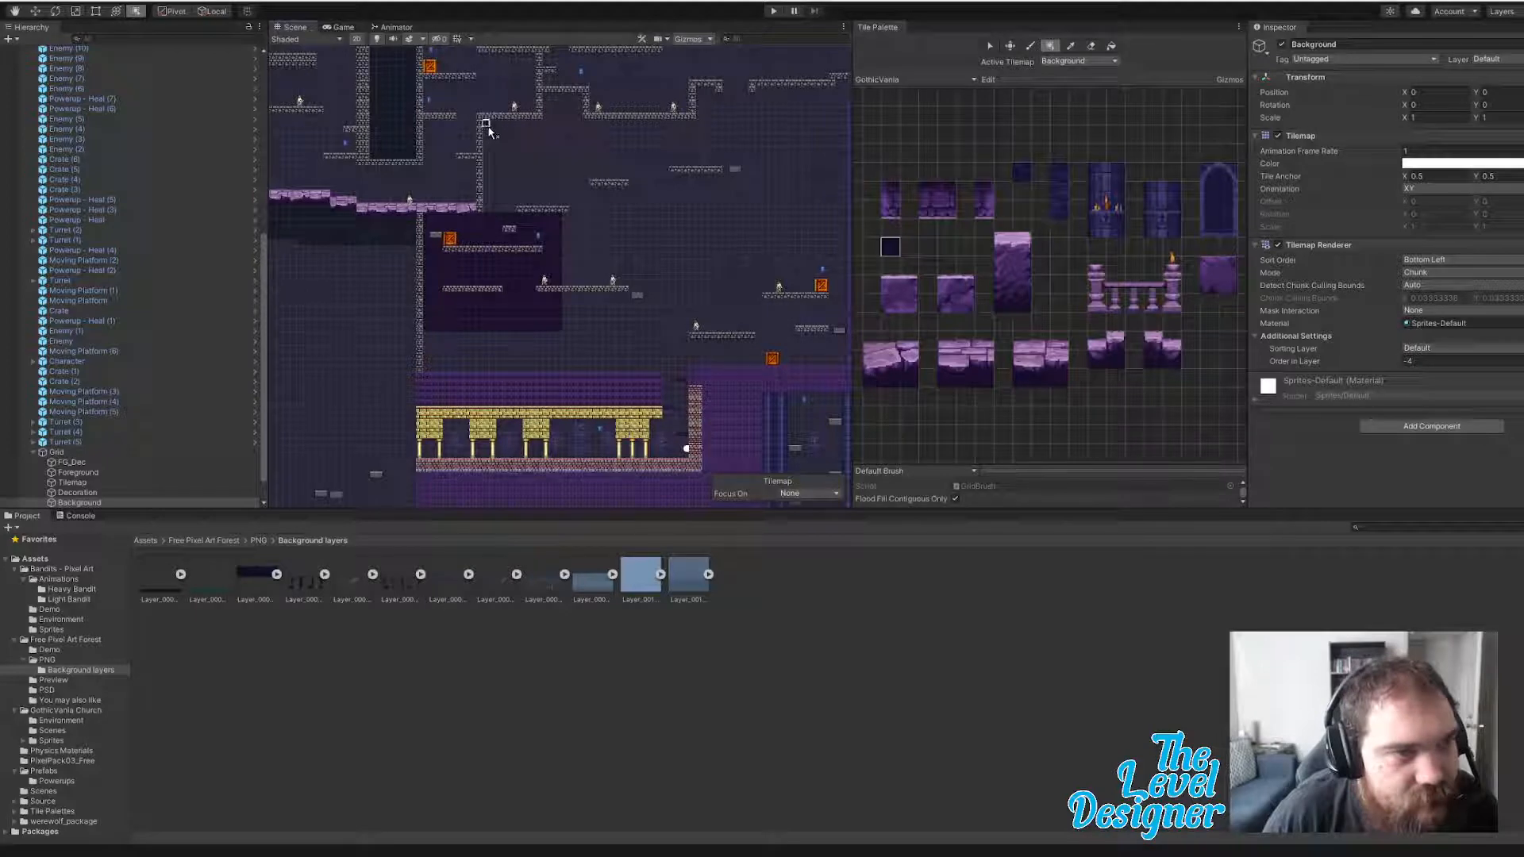
{"action": "left_click_drag", "start_coordinate": [482, 120], "coordinate": [686, 372]}
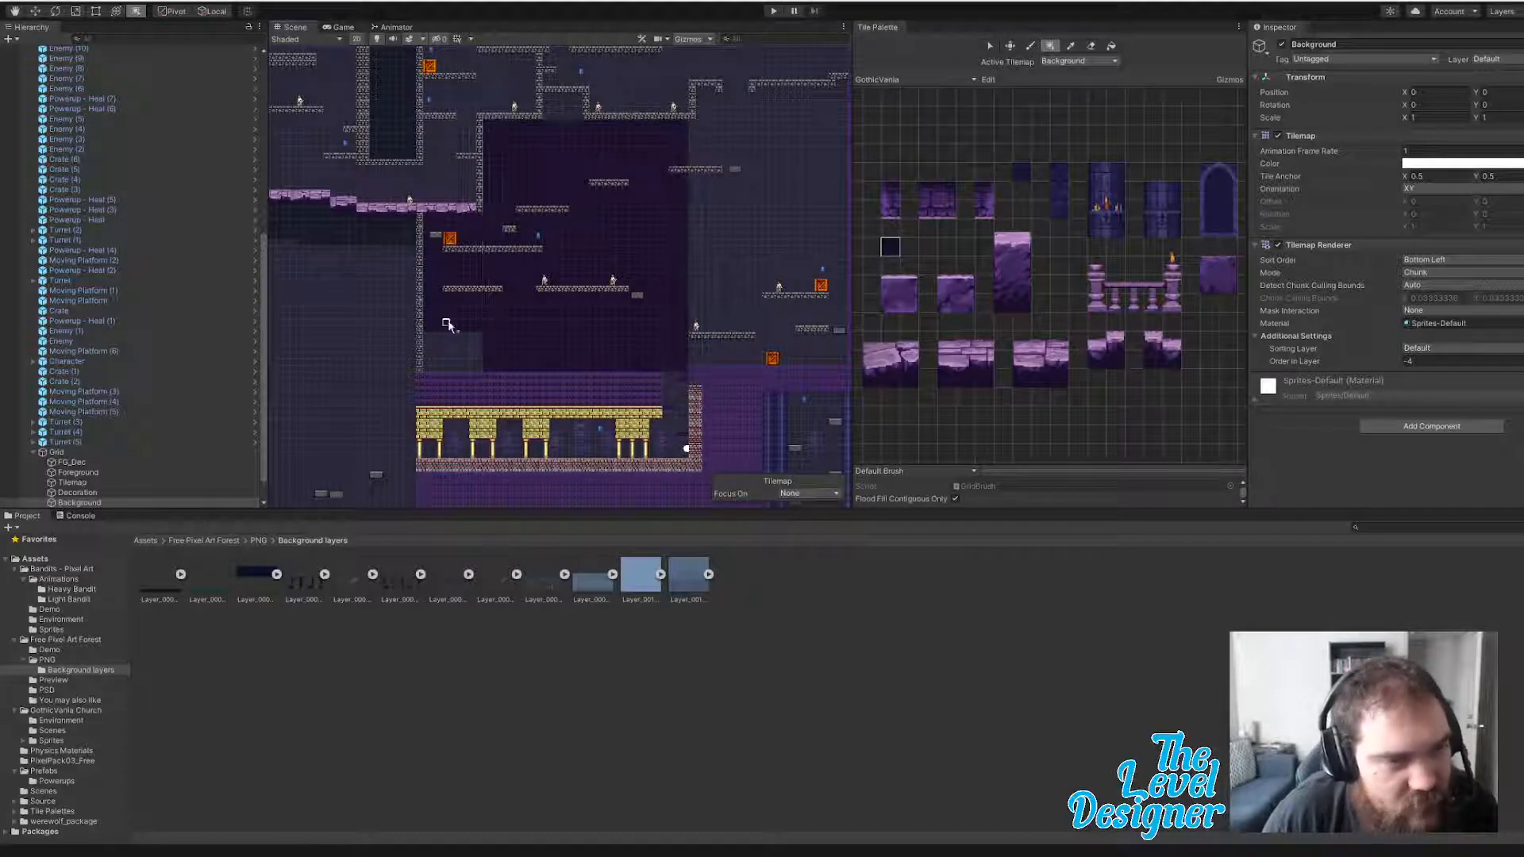
{"action": "left_click_drag", "start_coordinate": [425, 333], "coordinate": [495, 382]}
{"action": "middle_click_drag", "start_coordinate": [765, 245], "coordinate": [590, 281]}
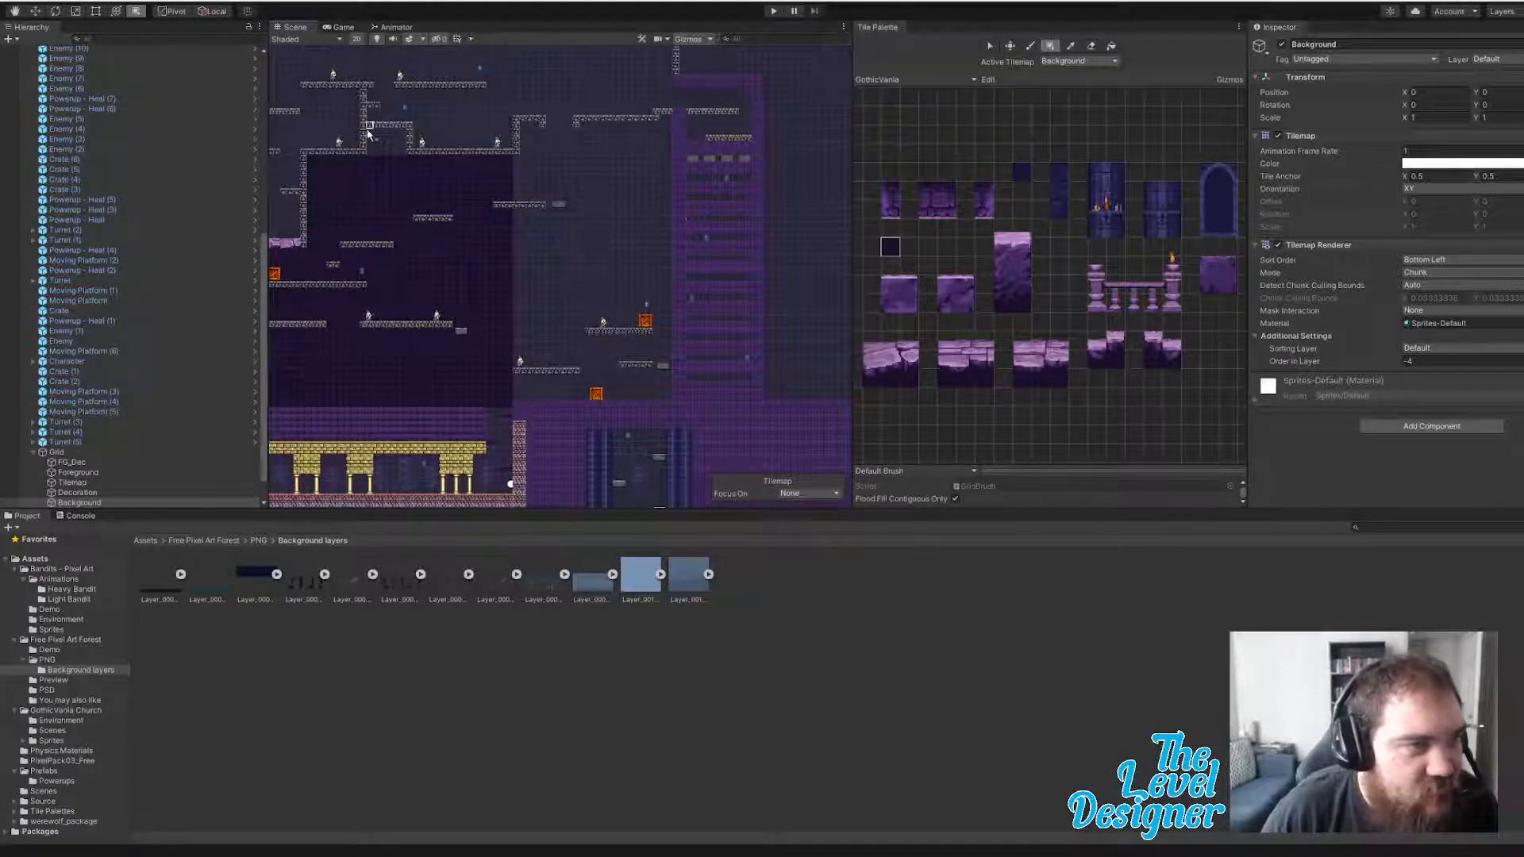
{"action": "left_click_drag", "start_coordinate": [368, 126], "coordinate": [405, 160]}
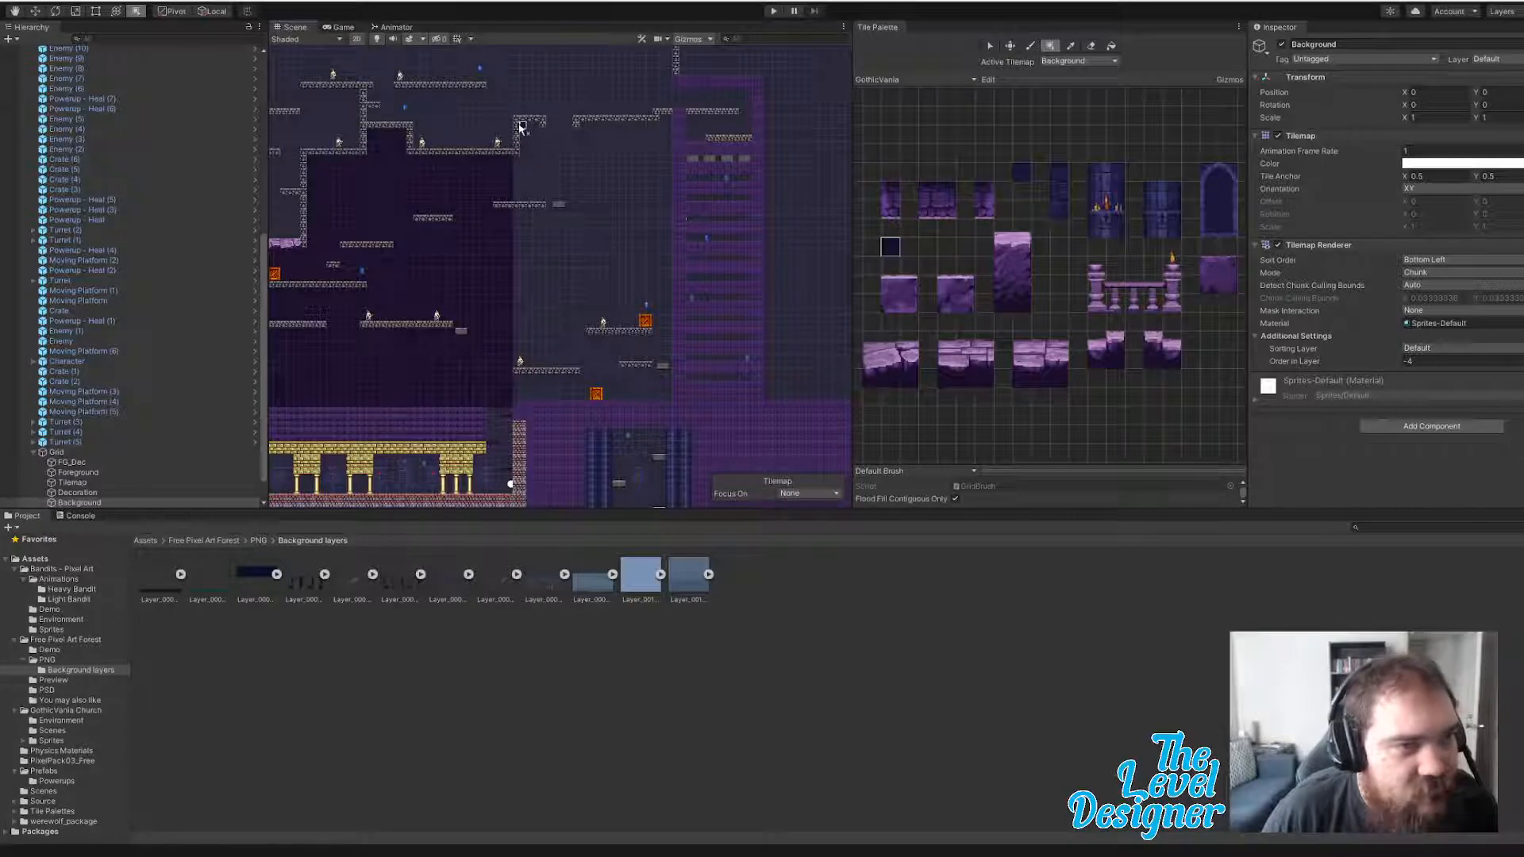
- Box-fill the rest of the cavern with the dark background tile, from the stepped ceiling across to the purple tower
{"action": "left_click_drag", "start_coordinate": [517, 127], "coordinate": [547, 277]}
{"action": "key", "text": "w"}
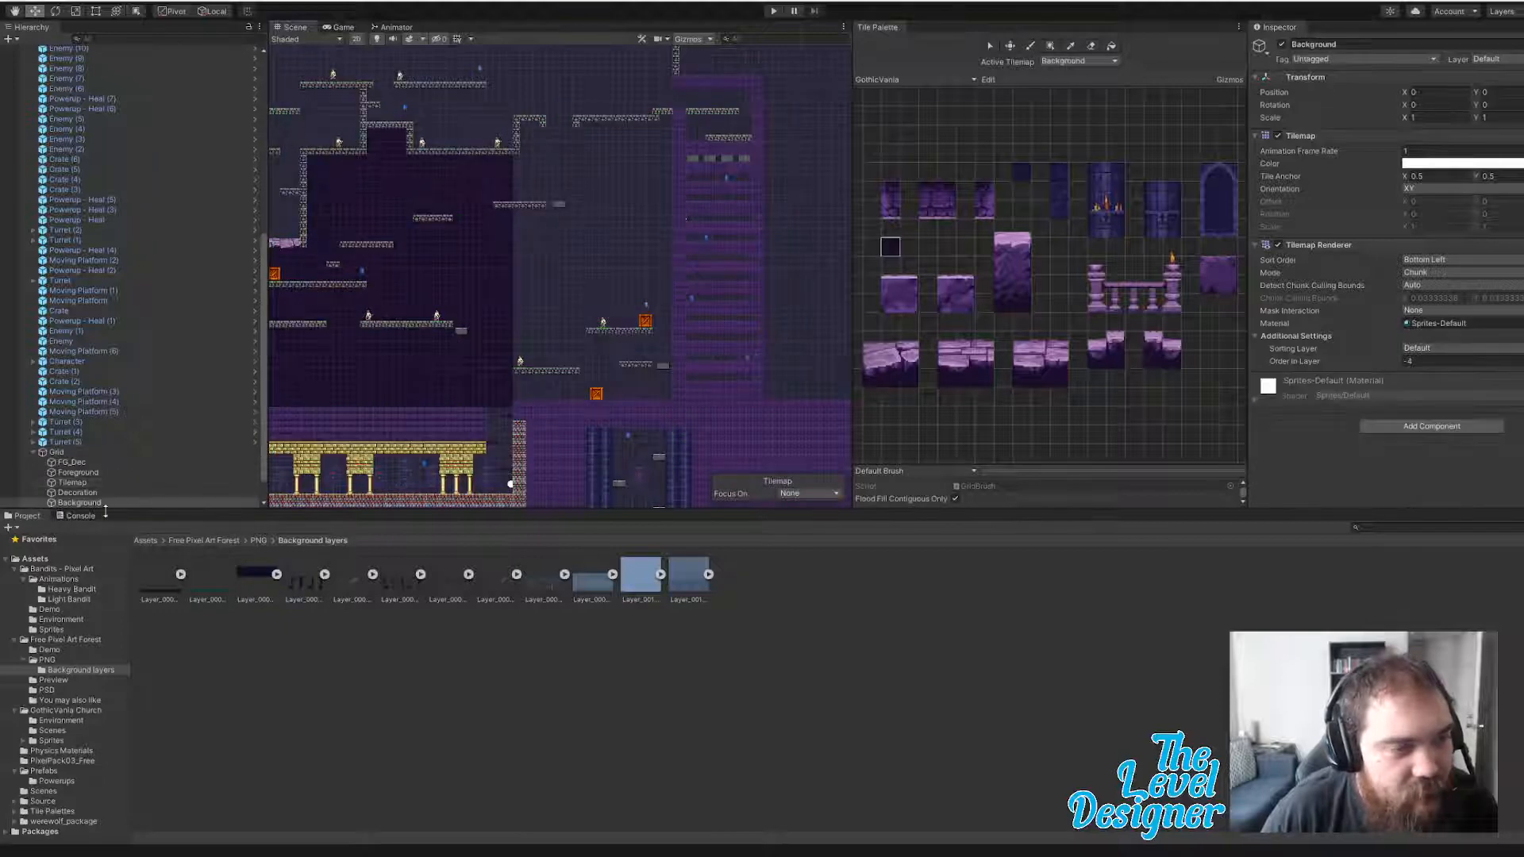
{"action": "left_click", "coordinate": [78, 503]}
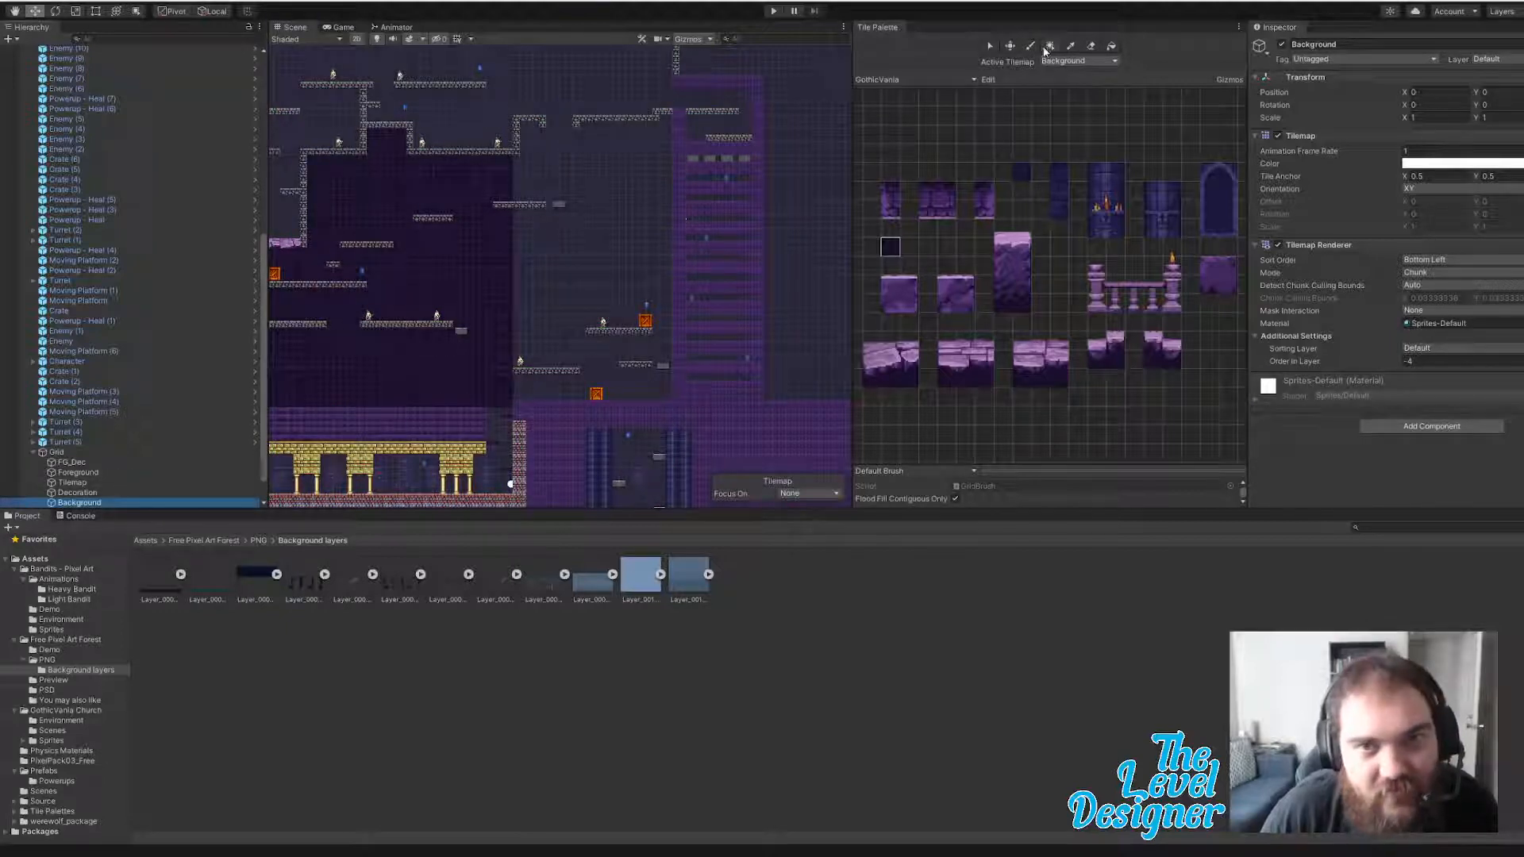
{"action": "left_click", "coordinate": [1049, 46]}
{"action": "left_click_drag", "start_coordinate": [516, 123], "coordinate": [543, 406]}
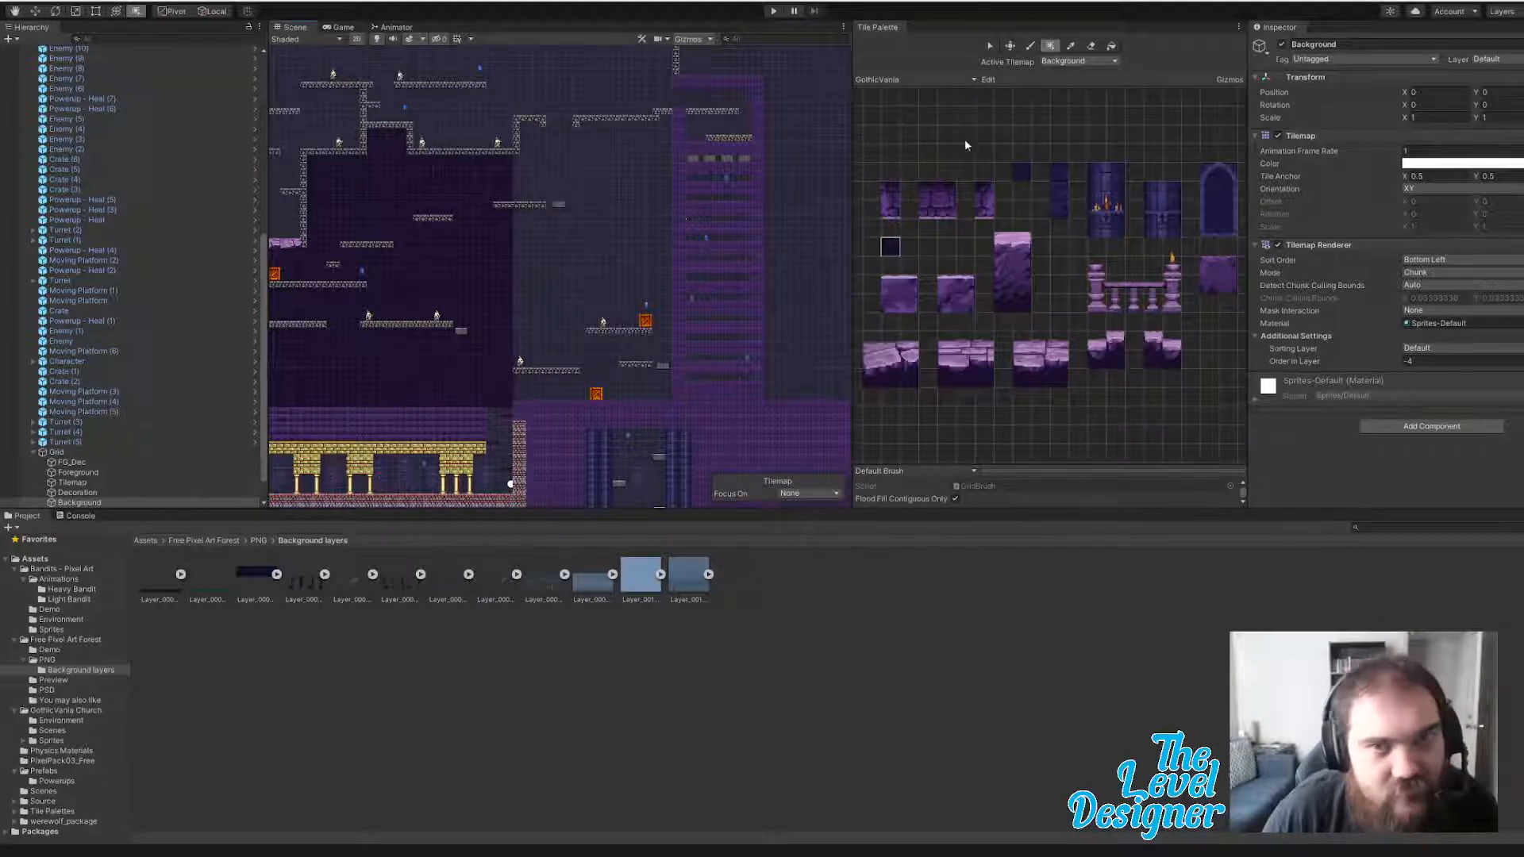
{"action": "left_click_drag", "start_coordinate": [522, 123], "coordinate": [528, 402]}
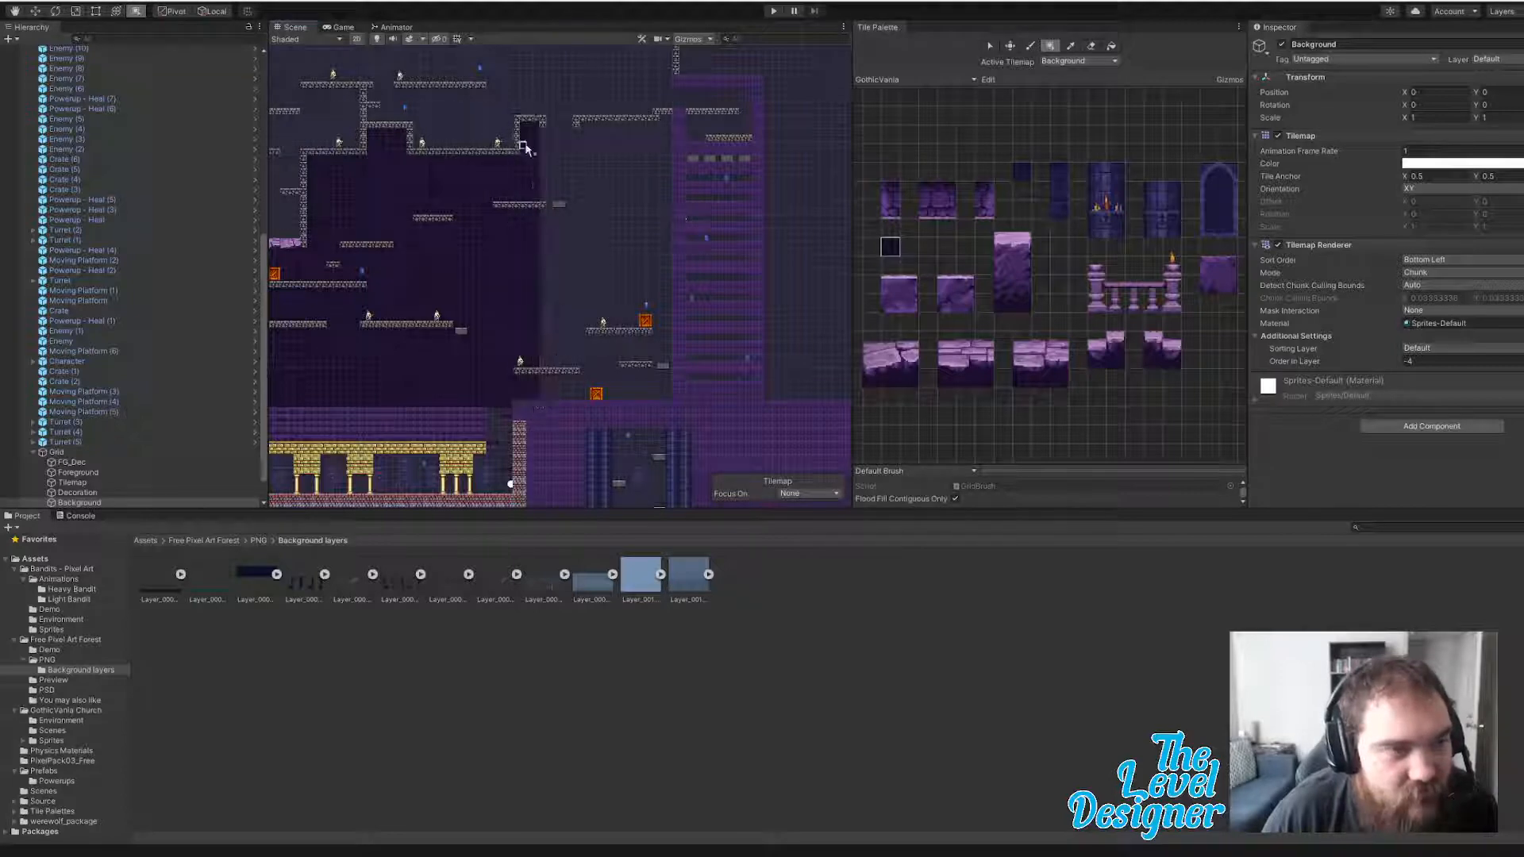
{"action": "left_click_drag", "start_coordinate": [542, 135], "coordinate": [679, 412]}
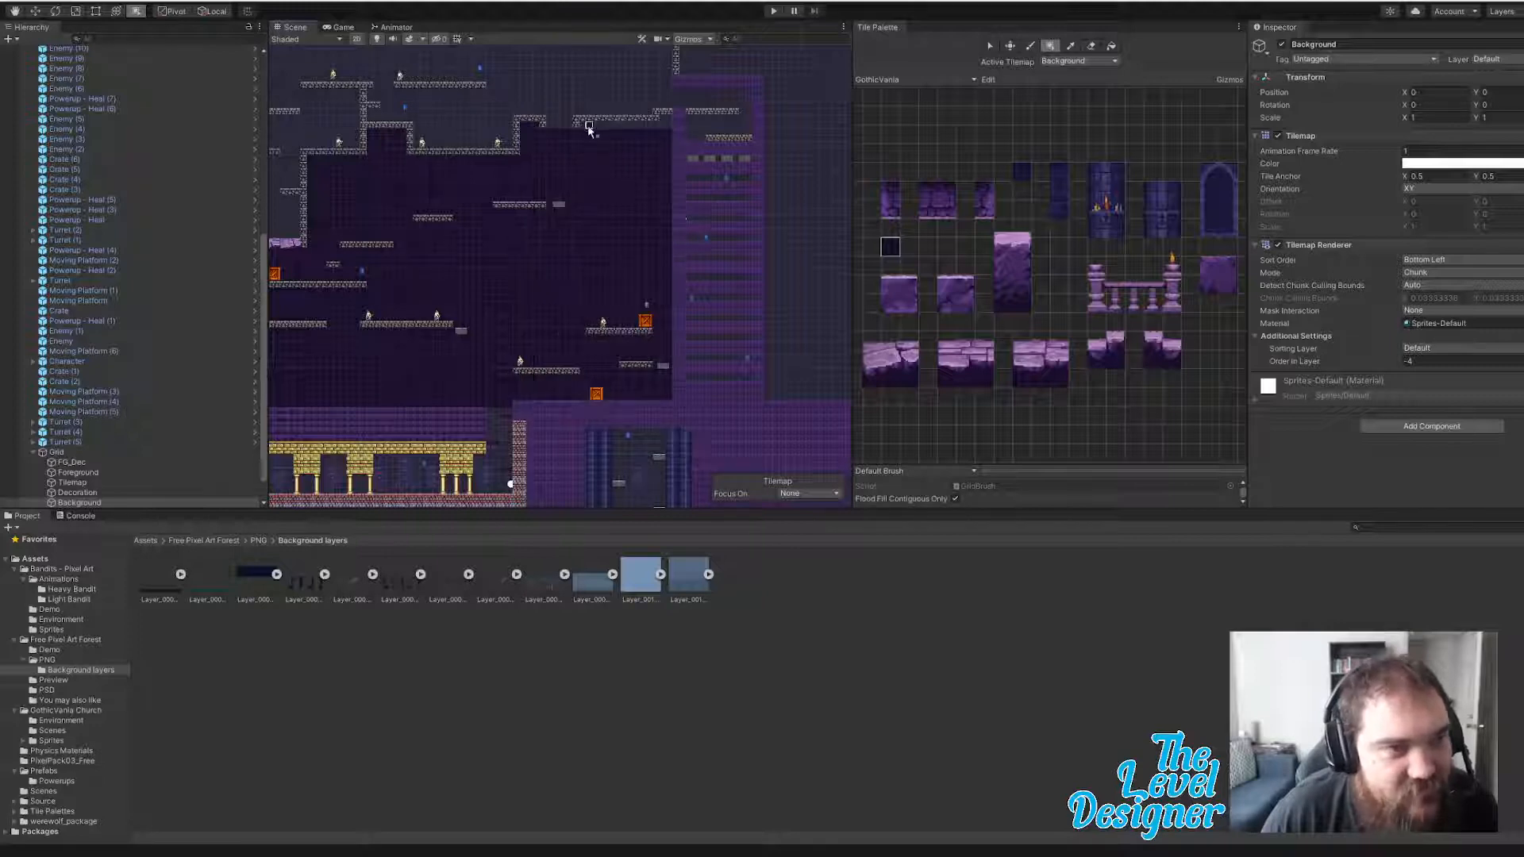
{"action": "left_click_drag", "start_coordinate": [585, 127], "coordinate": [673, 159]}
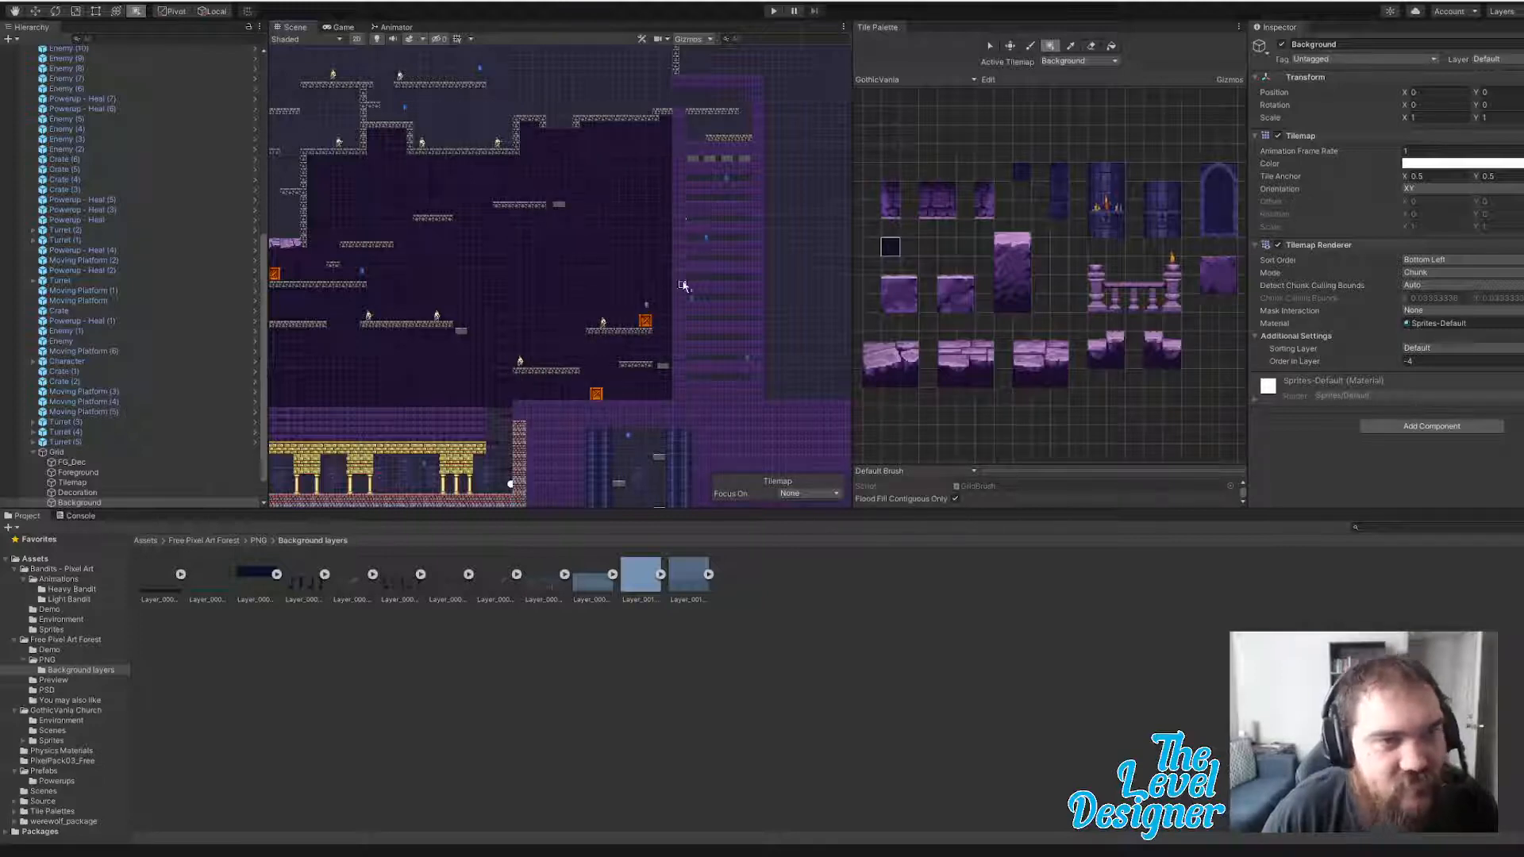
- Inspect the filled cavern, the upper brick rooms and the vertical shaft beneath the forest entrance
{"action": "scroll", "coordinate": [497, 332], "scroll_direction": "up", "scroll_amount": 4}
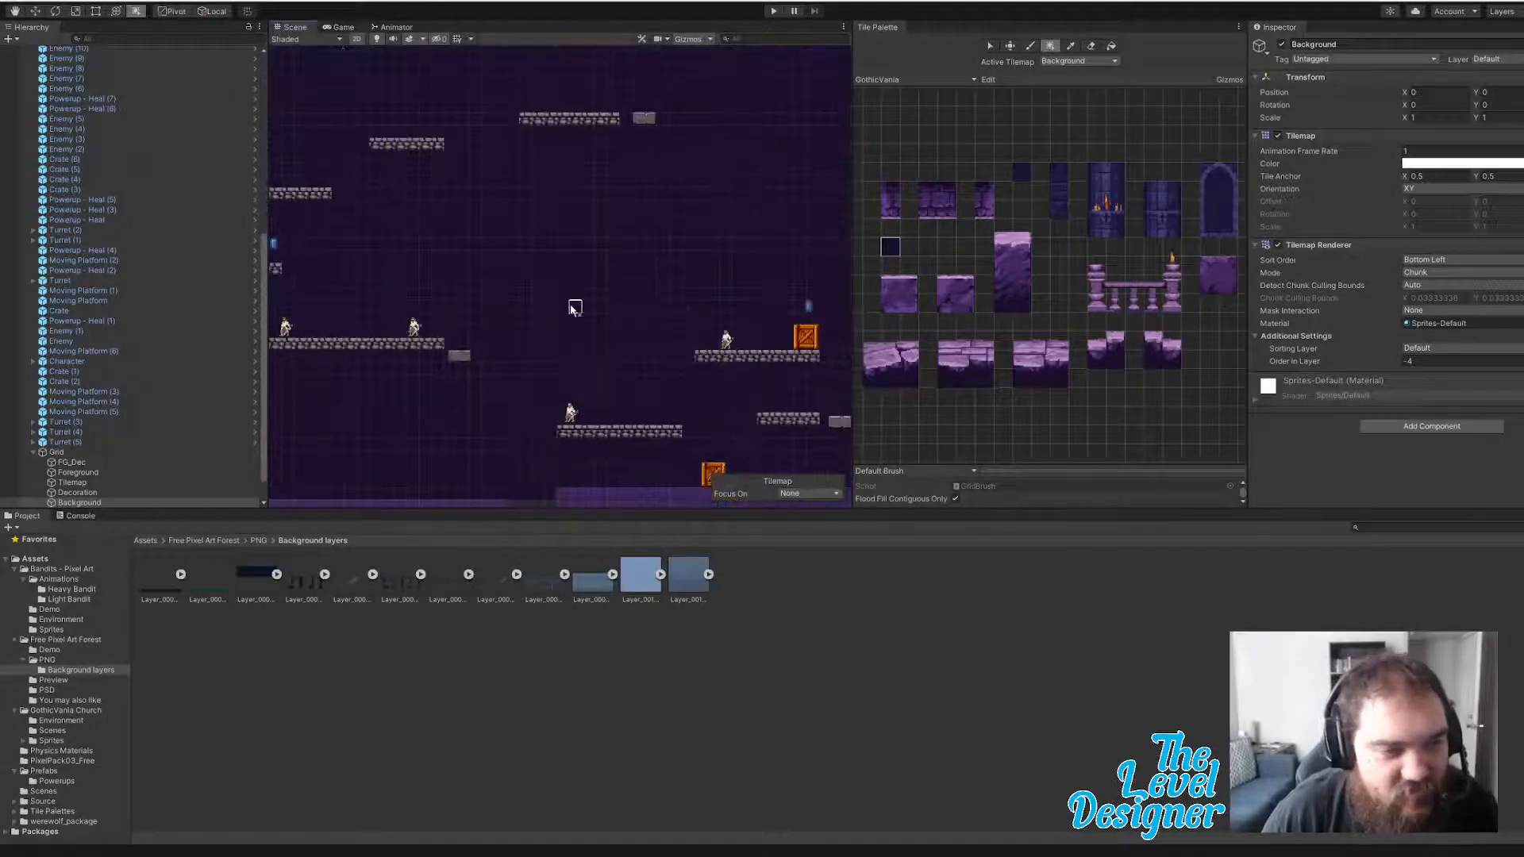
{"action": "middle_click_drag", "start_coordinate": [571, 313], "coordinate": [650, 133]}
{"action": "middle_click_drag", "start_coordinate": [670, 193], "coordinate": [688, 374]}
{"action": "middle_click_drag", "start_coordinate": [692, 154], "coordinate": [692, 289]}
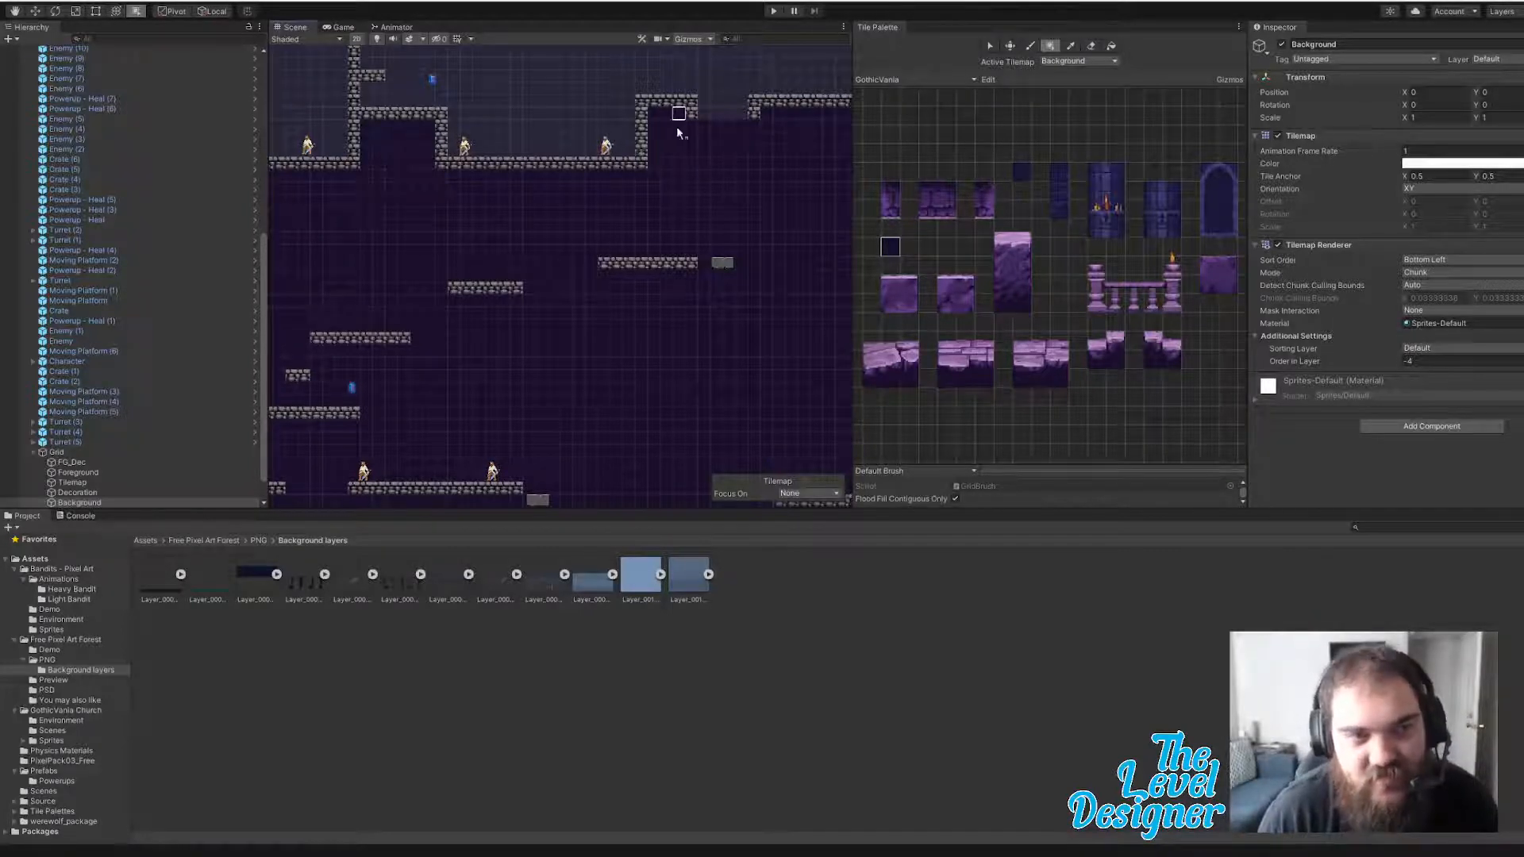
{"action": "middle_click_drag", "start_coordinate": [681, 129], "coordinate": [748, 364]}
{"action": "scroll", "coordinate": [521, 432], "scroll_direction": "down", "scroll_amount": 6}
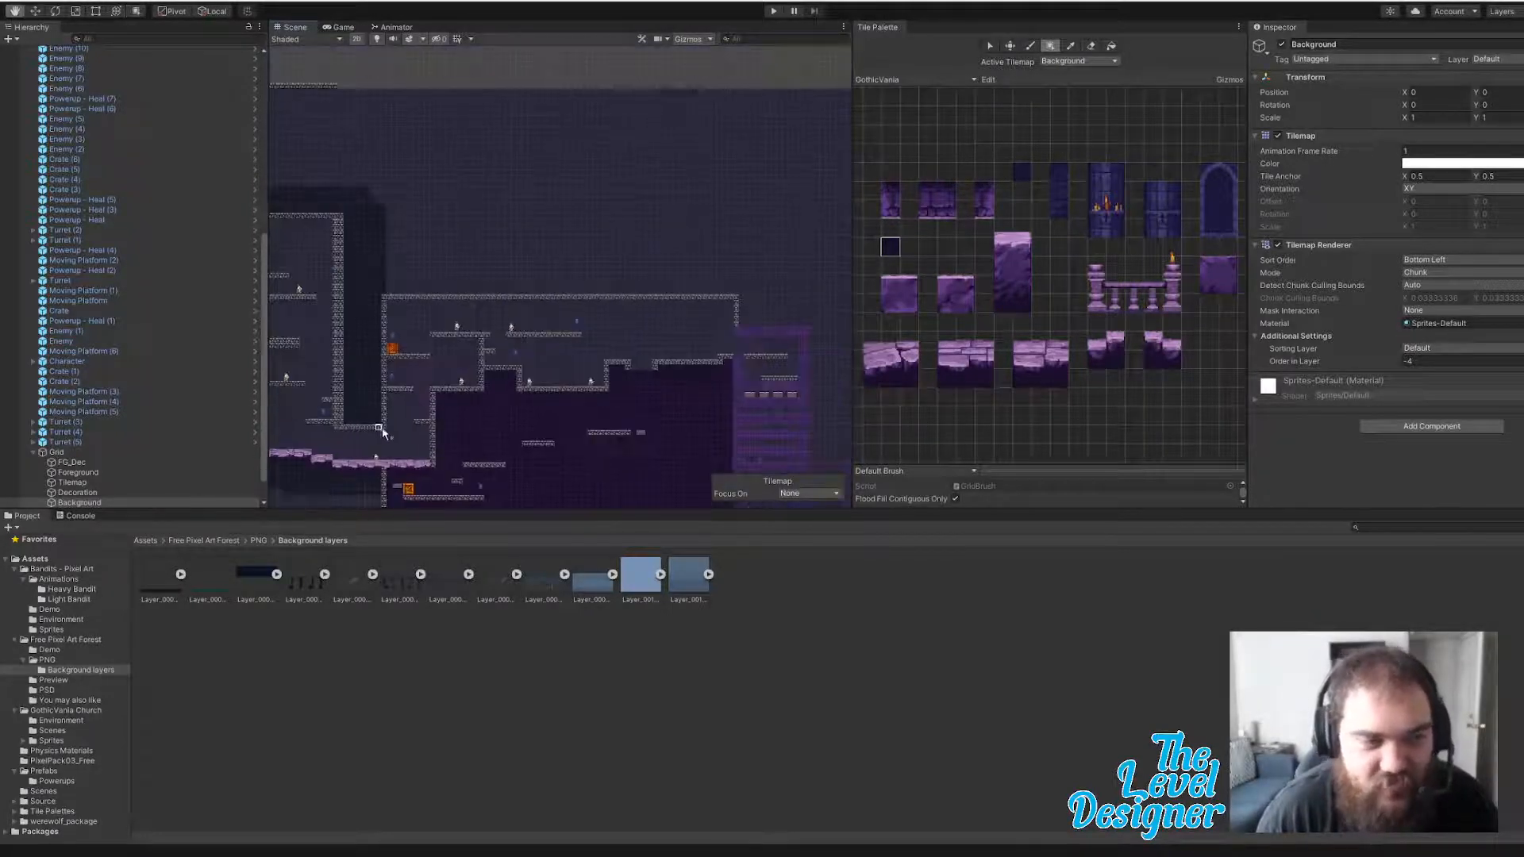
{"action": "middle_click_drag", "start_coordinate": [620, 267], "coordinate": [649, 432]}
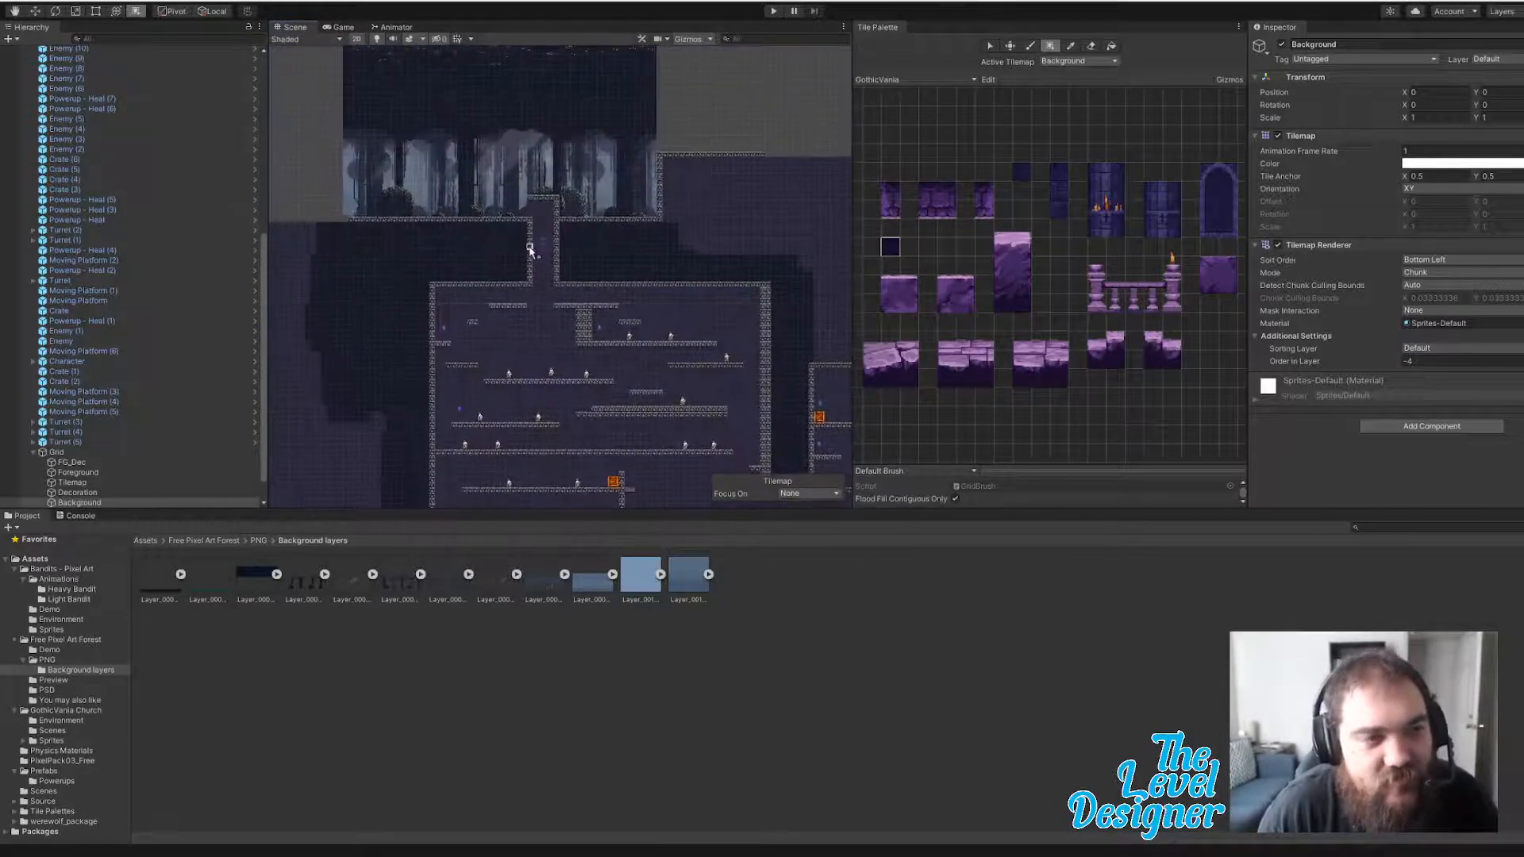
{"action": "middle_click_drag", "start_coordinate": [553, 265], "coordinate": [619, 310]}
{"action": "scroll", "coordinate": [627, 290], "scroll_direction": "up", "scroll_amount": 5}
{"action": "scroll", "coordinate": [626, 289], "scroll_direction": "up", "scroll_amount": 8}
{"action": "scroll", "coordinate": [626, 286], "scroll_direction": "down", "scroll_amount": 5}
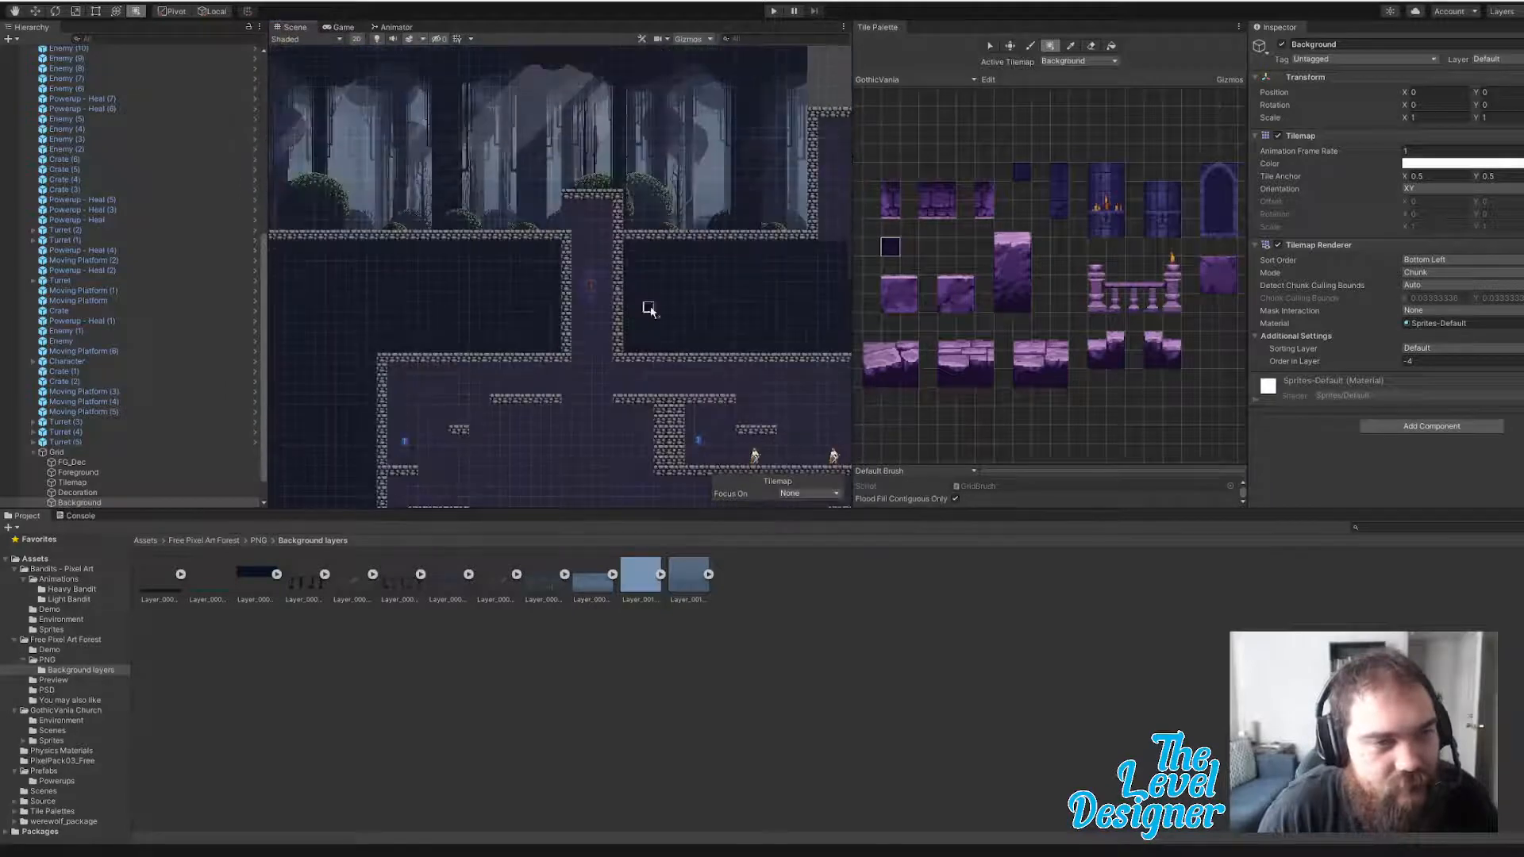
{"action": "middle_click_drag", "start_coordinate": [724, 383], "coordinate": [520, 156]}
{"action": "middle_click_drag", "start_coordinate": [653, 274], "coordinate": [718, 334]}
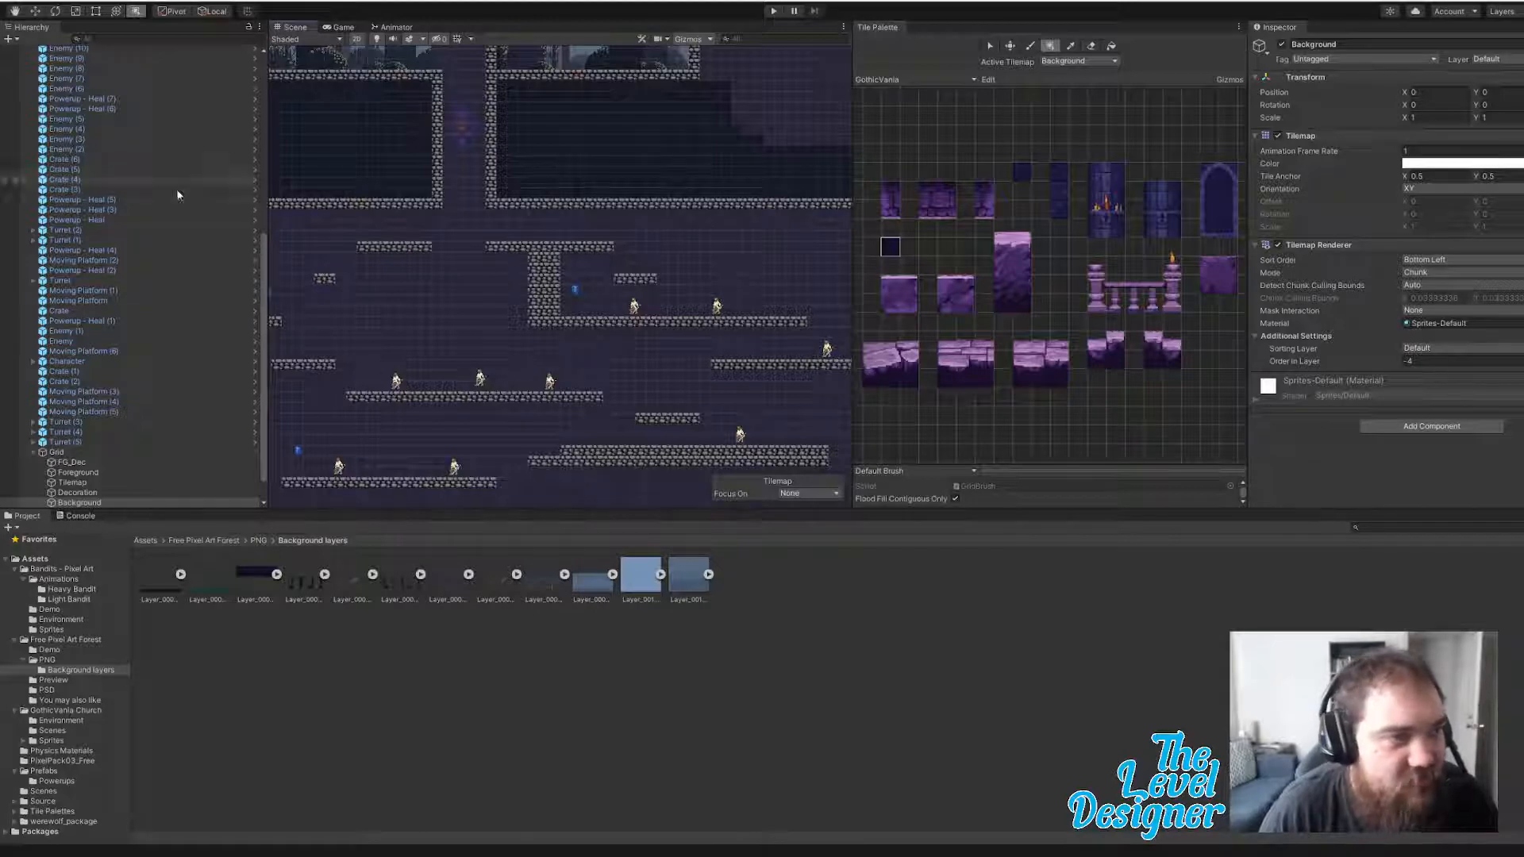
- Place a Moving Platform prefab from the Prefabs folder in the platform gap directly below the entrance shaft
{"action": "left_click", "coordinate": [77, 200]}
{"action": "key", "text": "w"}
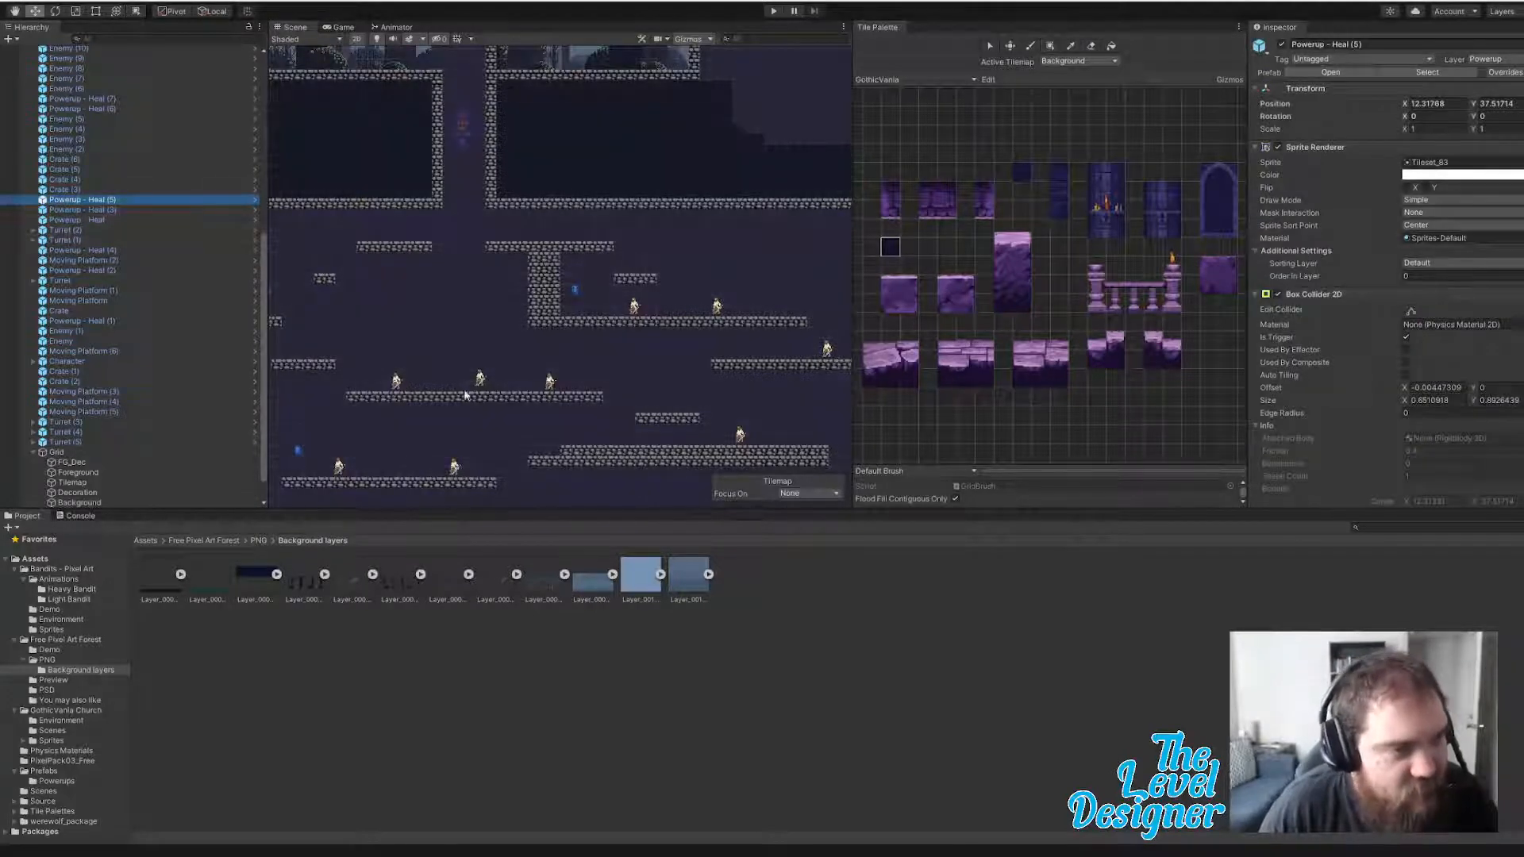
{"action": "left_click", "coordinate": [146, 541]}
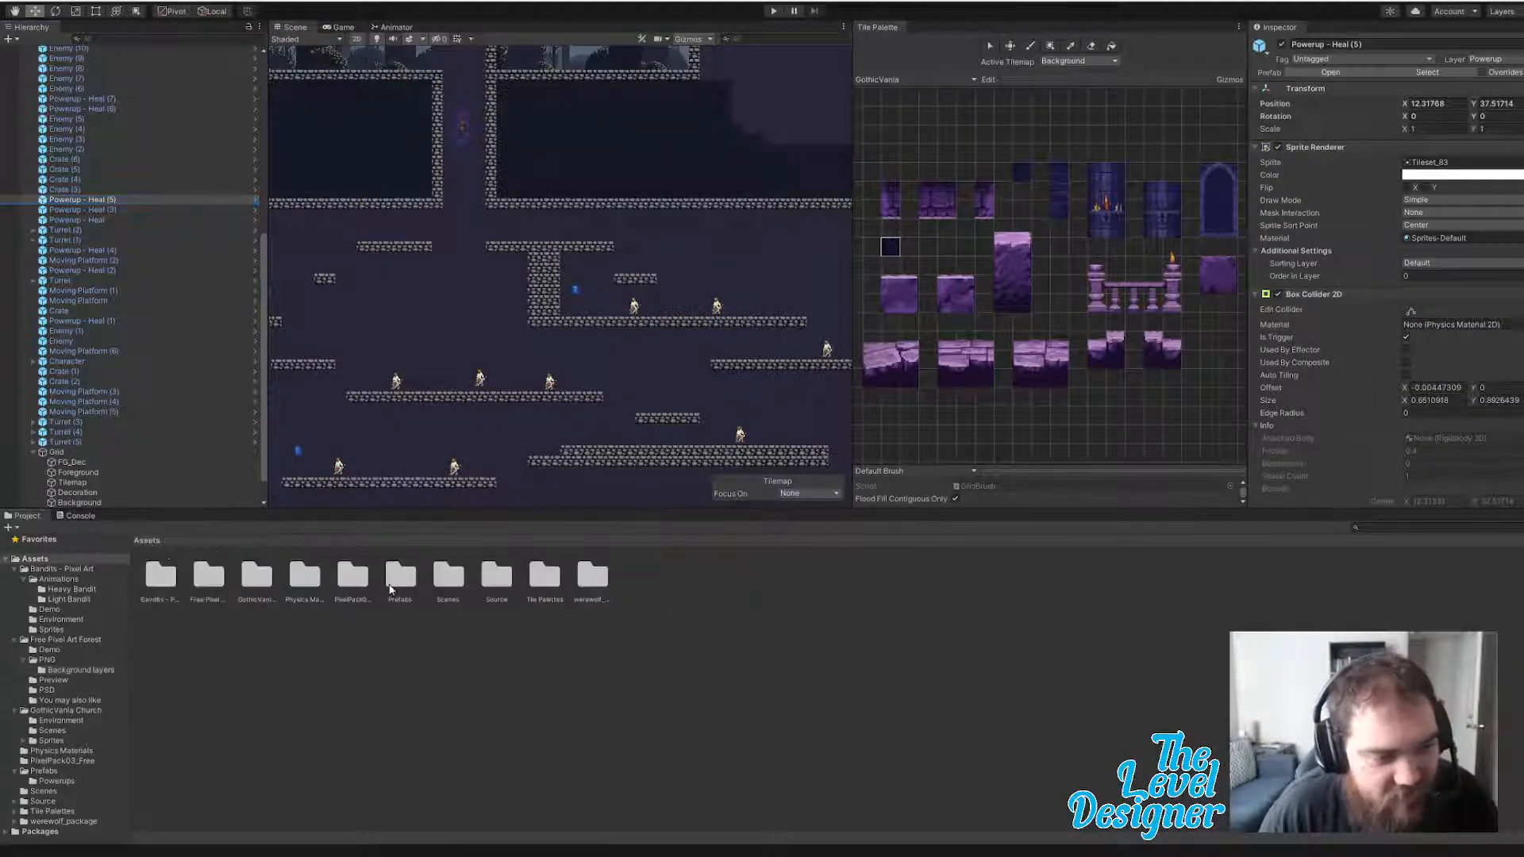
{"action": "double_click", "coordinate": [389, 586]}
{"action": "left_click", "coordinate": [353, 577]}
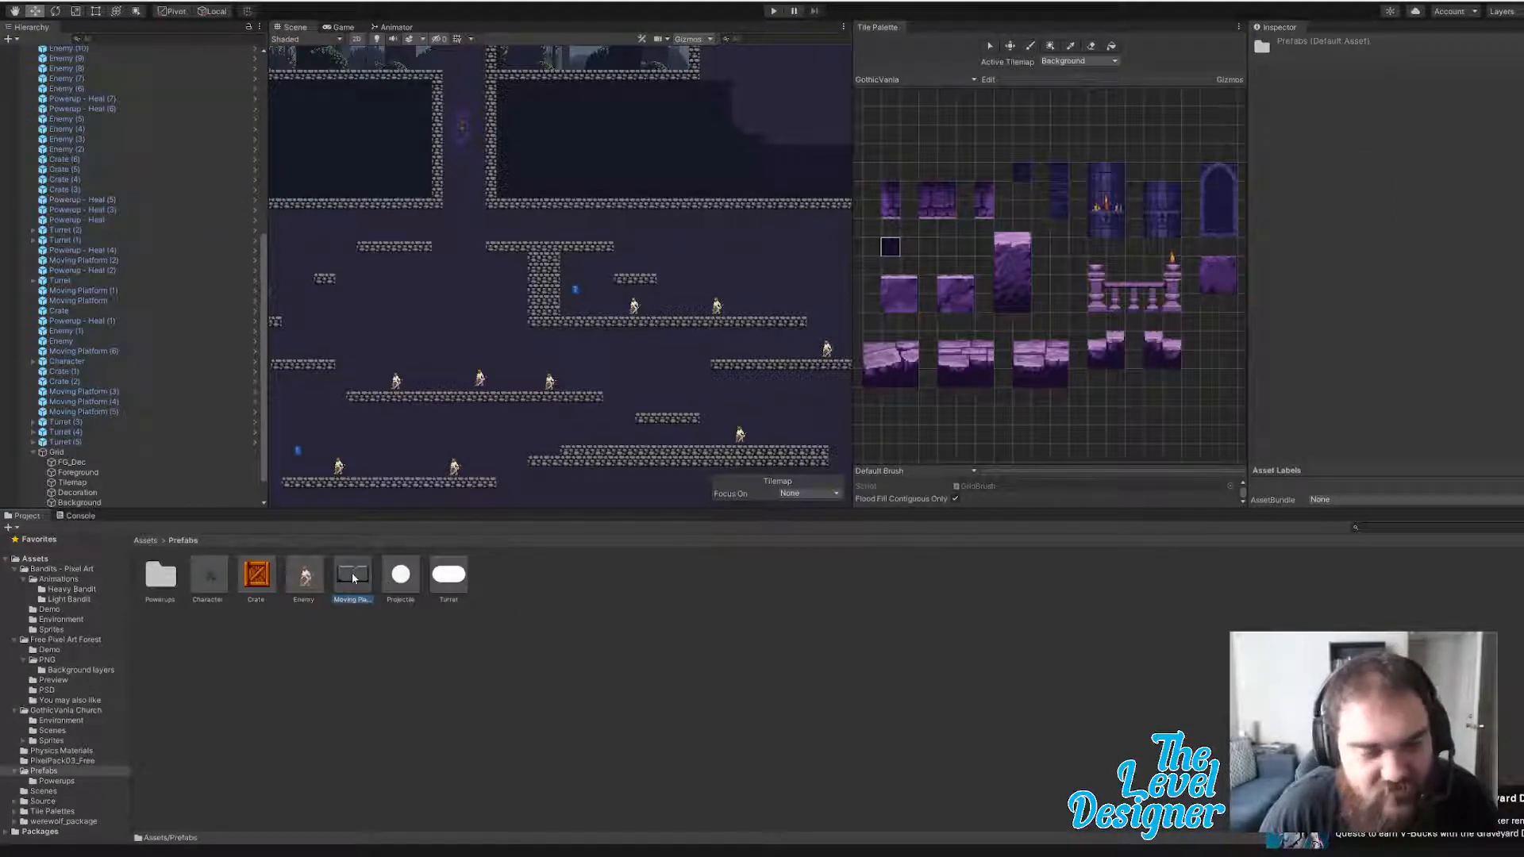
{"action": "left_click_drag", "start_coordinate": [353, 577], "coordinate": [465, 252]}
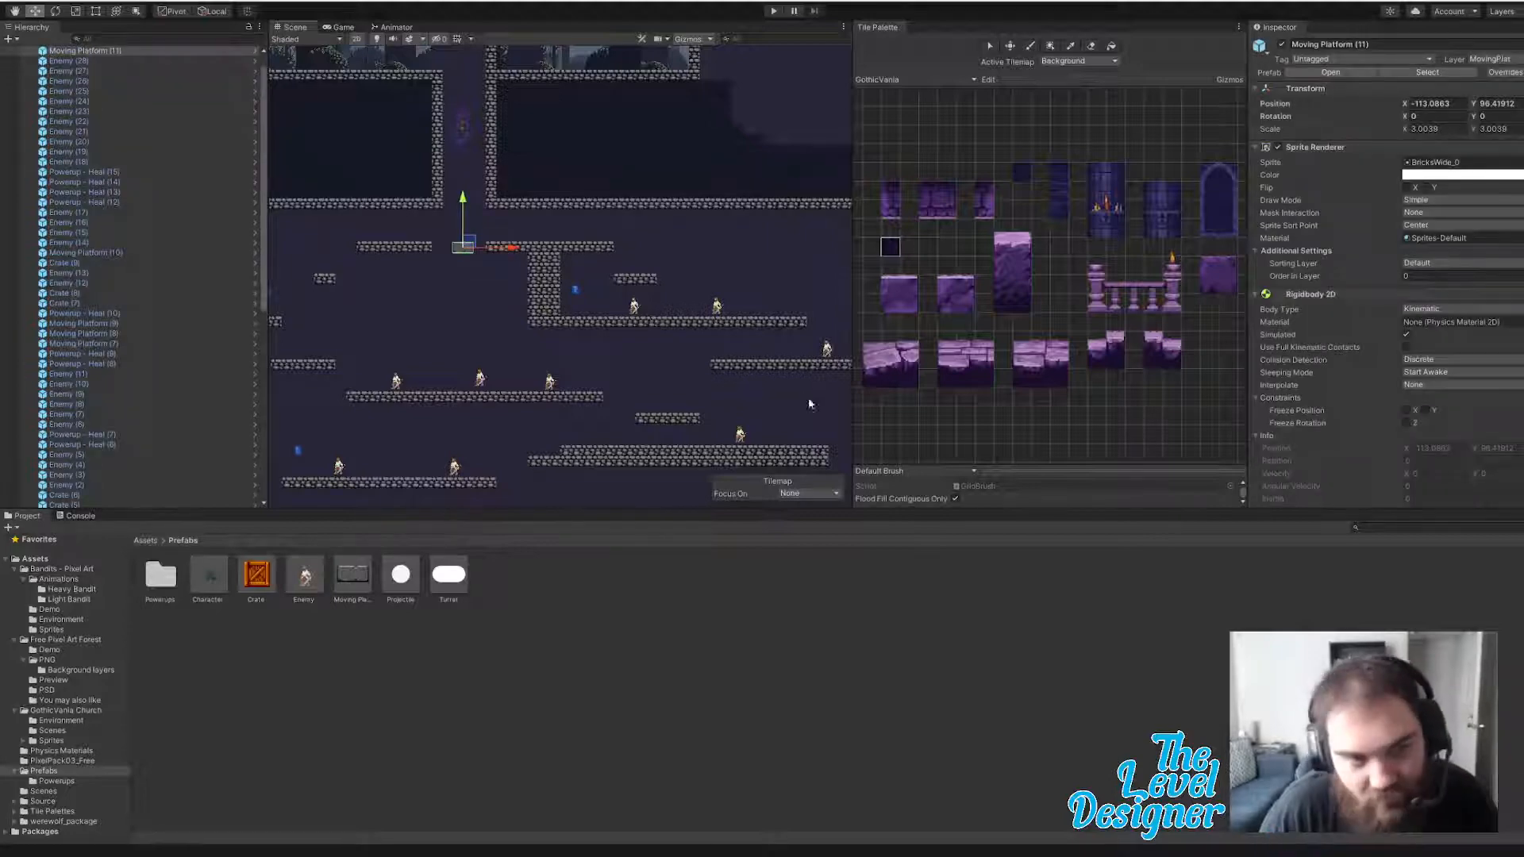
- Turn off Is Horizontal for the new moving platform and set its Left Position and Right Position to 0
{"action": "middle_click_drag", "start_coordinate": [572, 241], "coordinate": [701, 381]}
{"action": "scroll", "coordinate": [1380, 311], "scroll_direction": "down", "scroll_amount": 8}
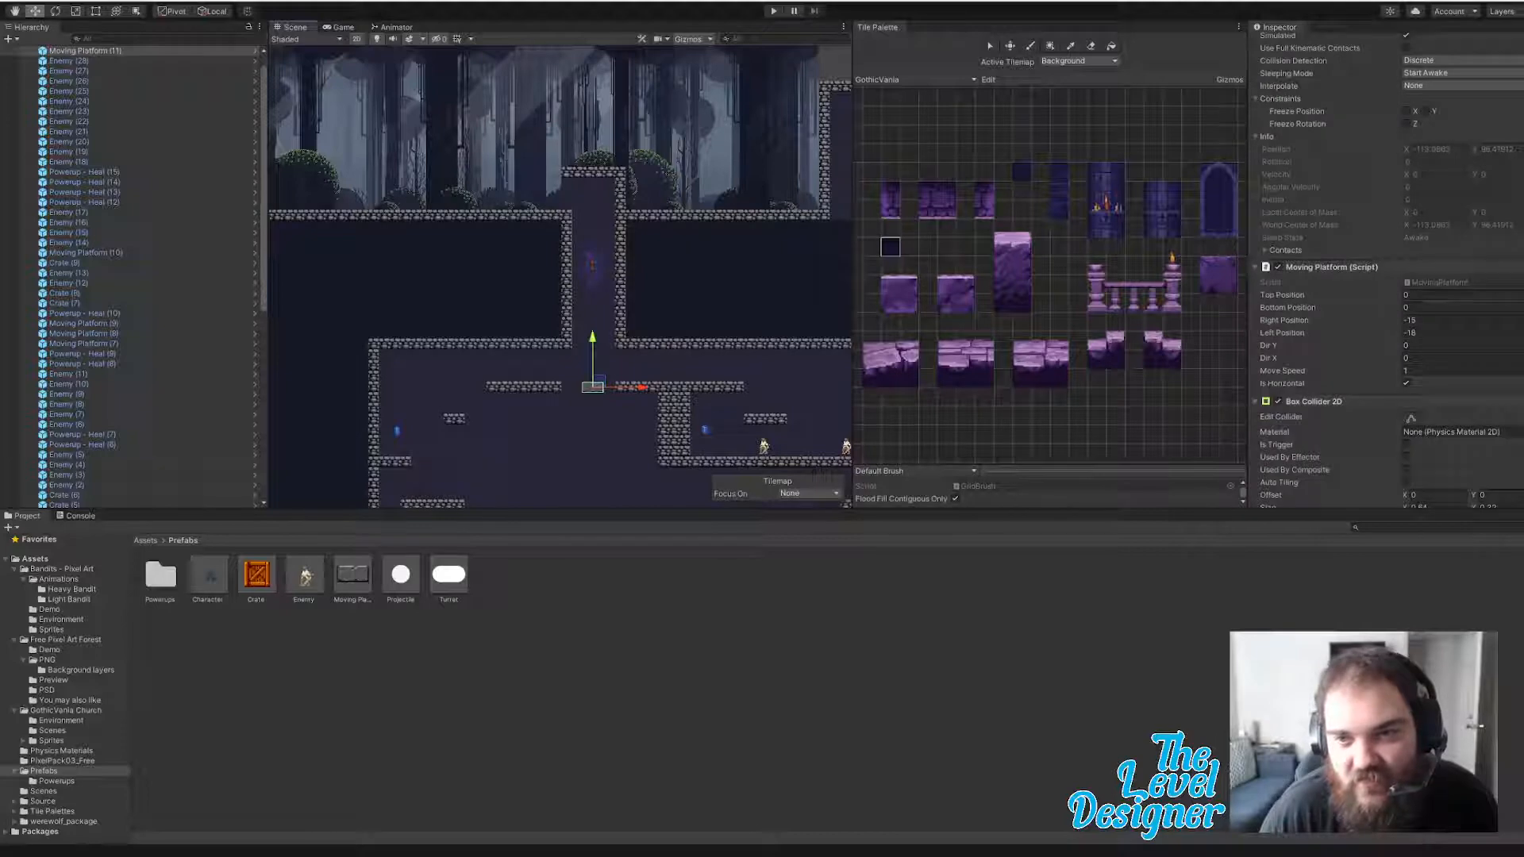
{"action": "left_click", "coordinate": [1406, 383]}
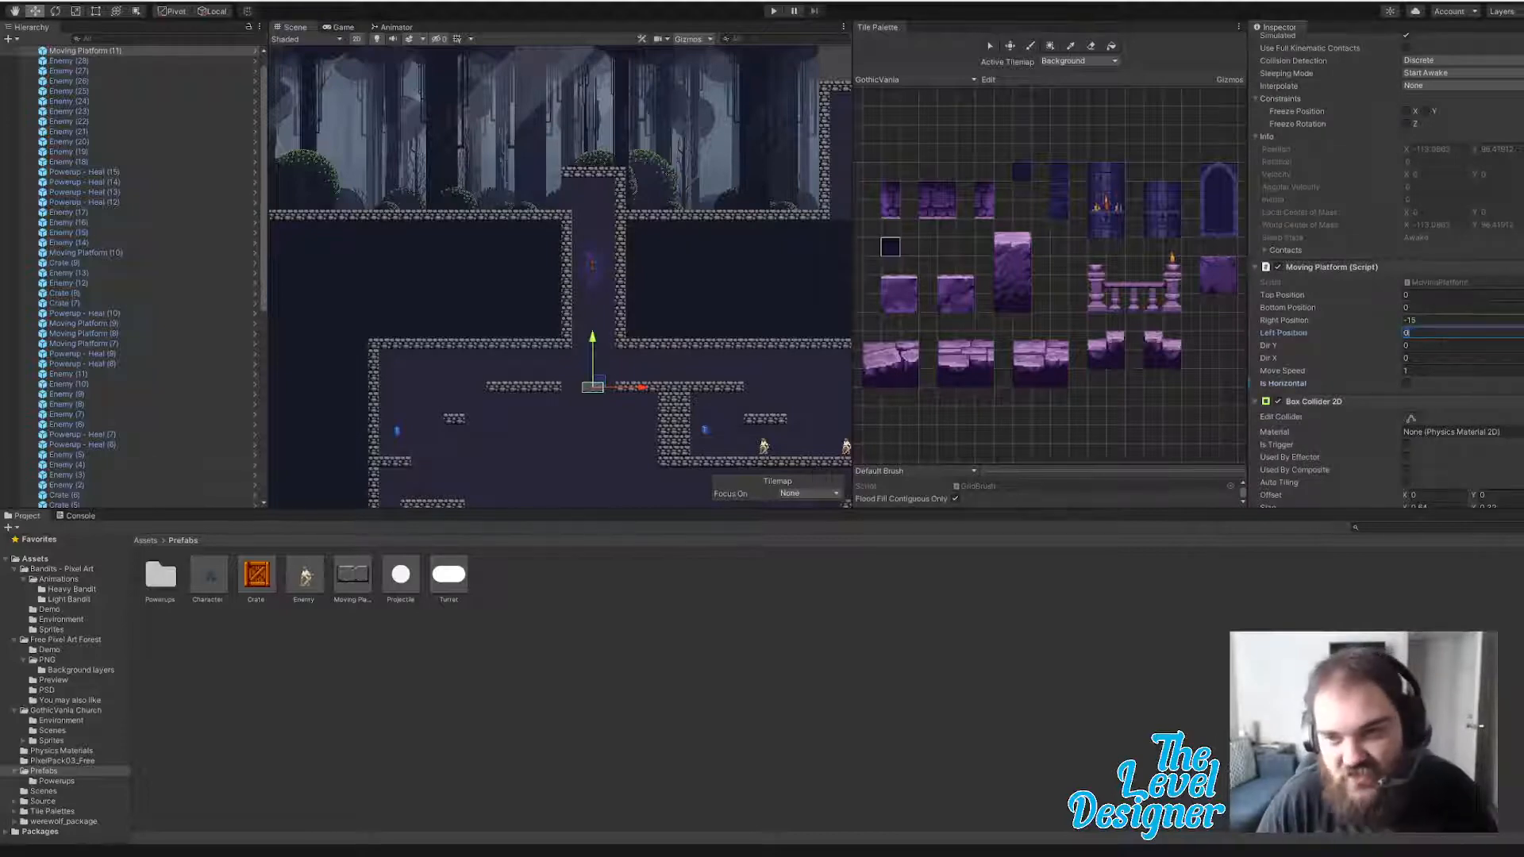
{"action": "type", "text": "0"}
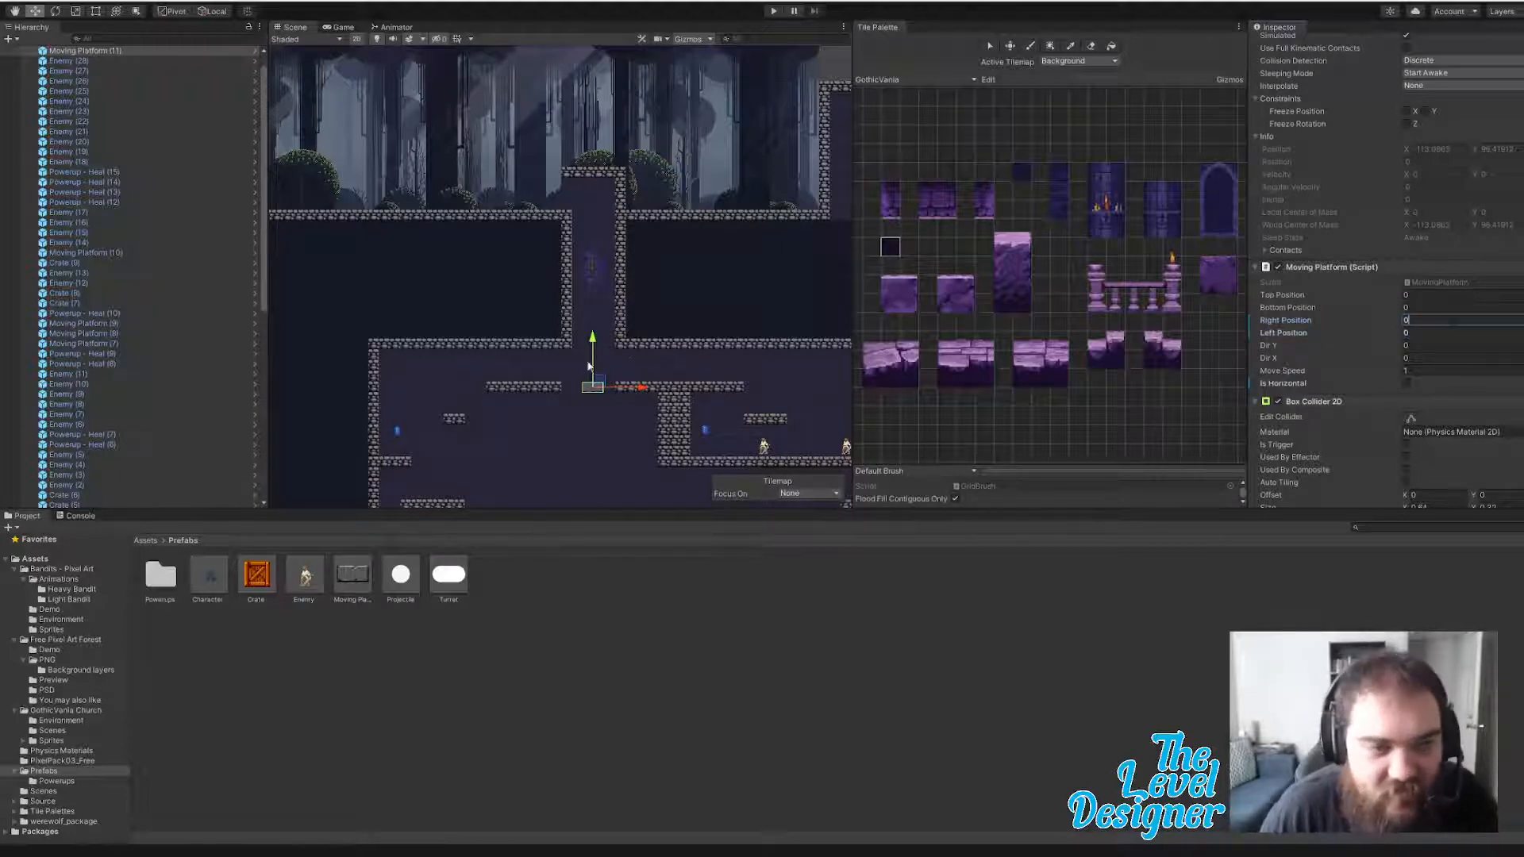
- Copy the moving platform's current Y position into its Bottom Position, setting it to 96.41912
{"action": "scroll", "coordinate": [1473, 127], "scroll_direction": "up", "scroll_amount": 6}
{"action": "left_click", "coordinate": [1512, 104]}
{"action": "key", "text": "ctrl+c"}
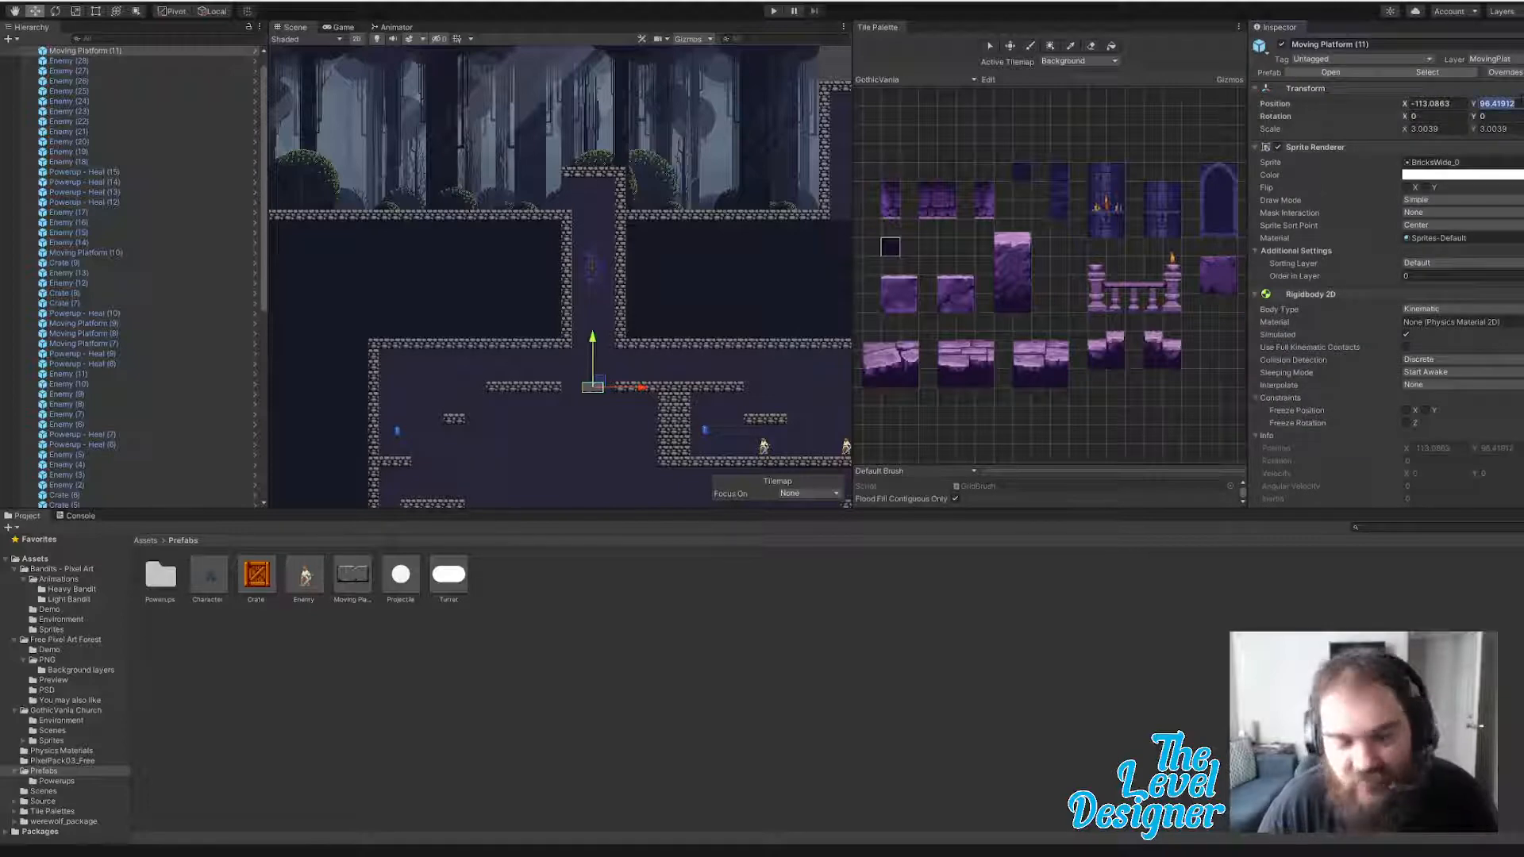
{"action": "scroll", "coordinate": [1428, 344], "scroll_direction": "down", "scroll_amount": 7}
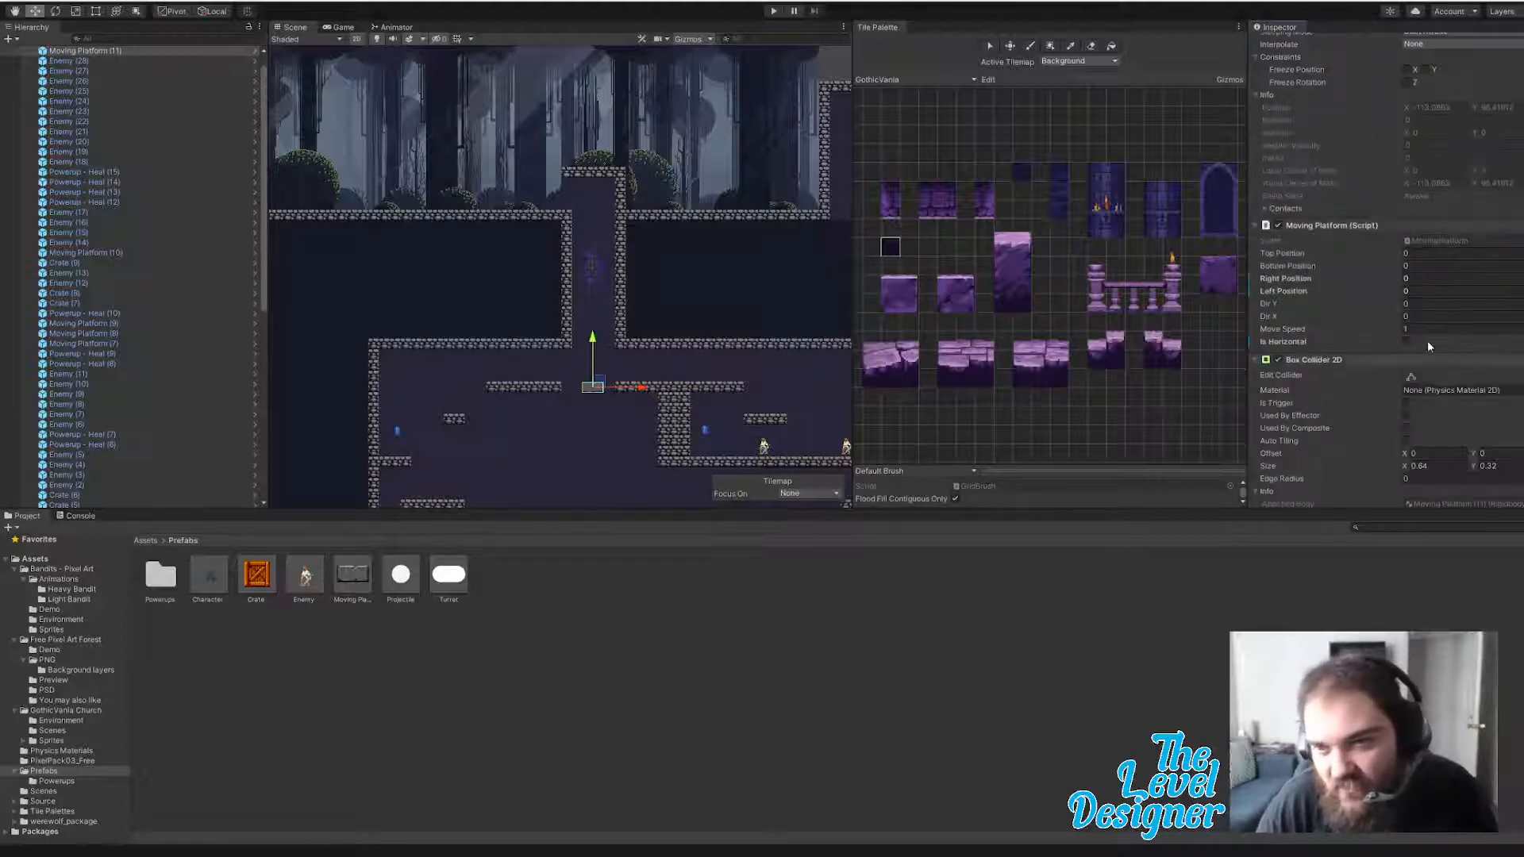
{"action": "left_click", "coordinate": [1407, 266]}
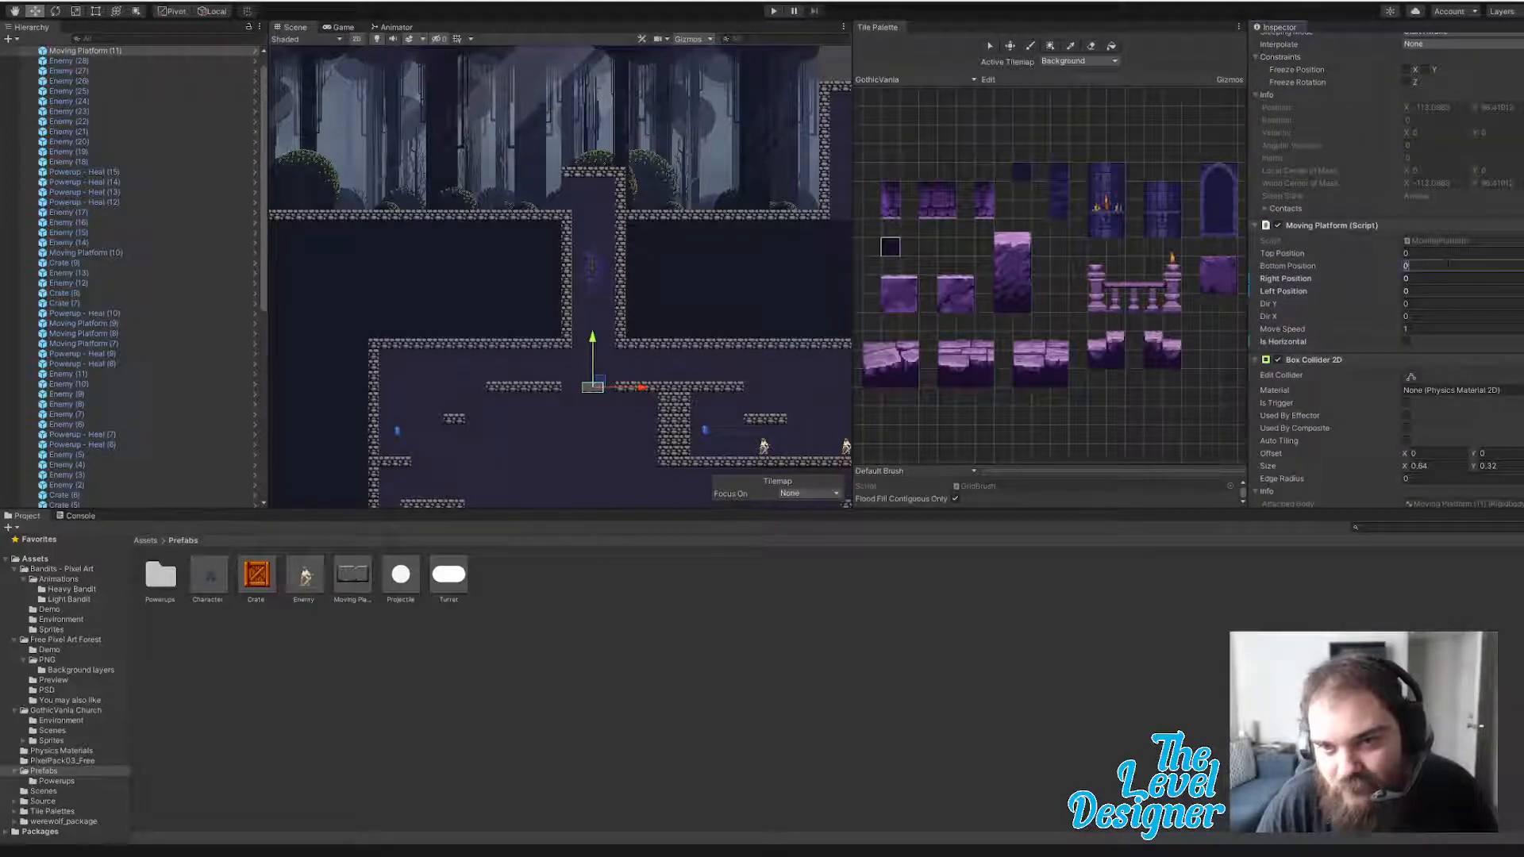
{"action": "key", "text": "ctrl+v"}
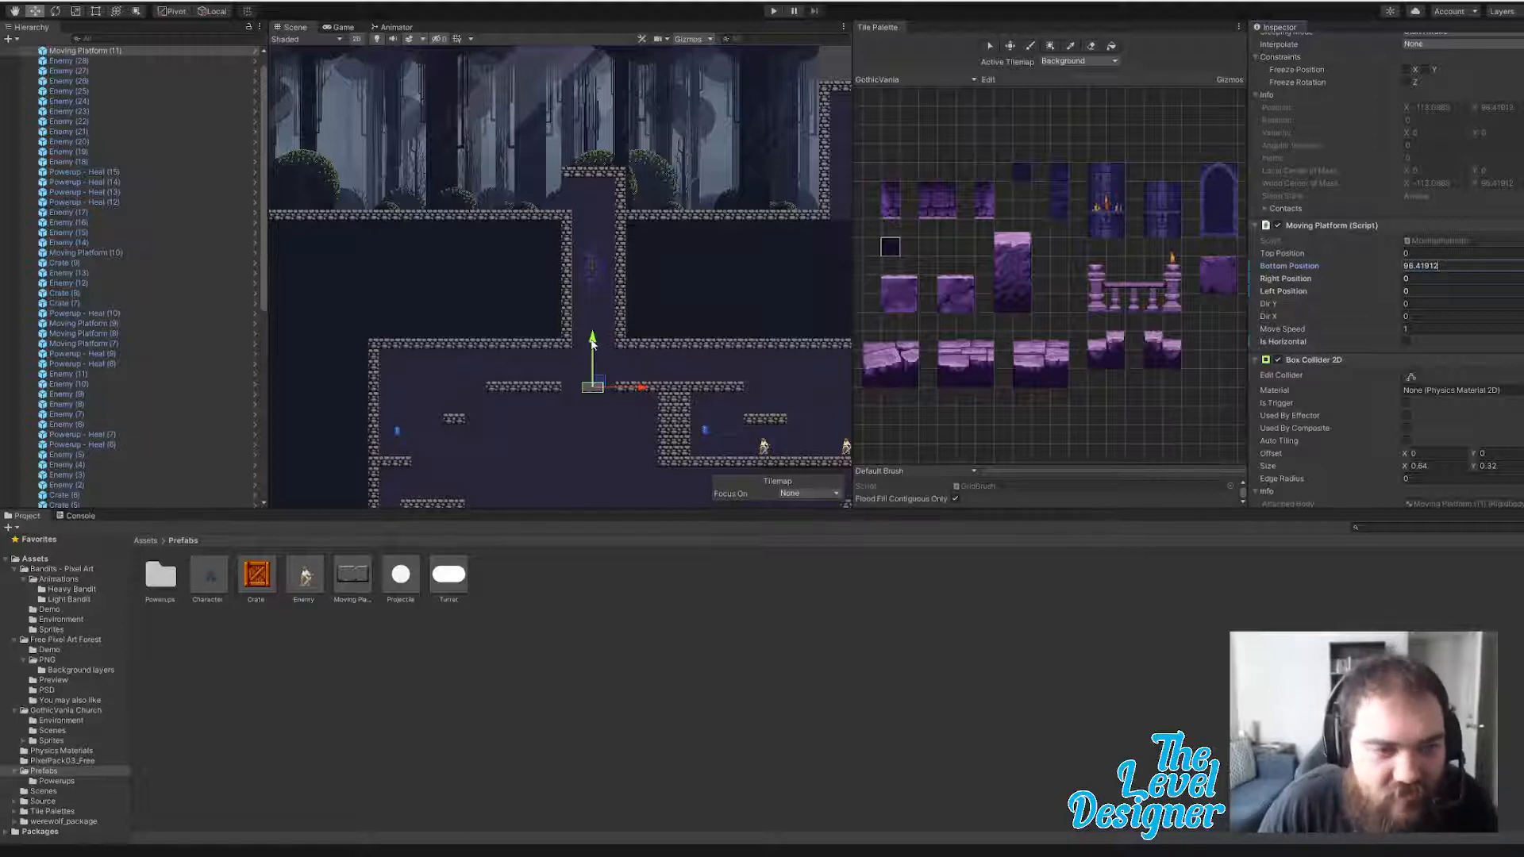
- Raise the moving platform to the forest floor opening atop the shaft and copy its Y position, 112.53, into Top Position
{"action": "left_click_drag", "start_coordinate": [593, 343], "coordinate": [597, 166]}
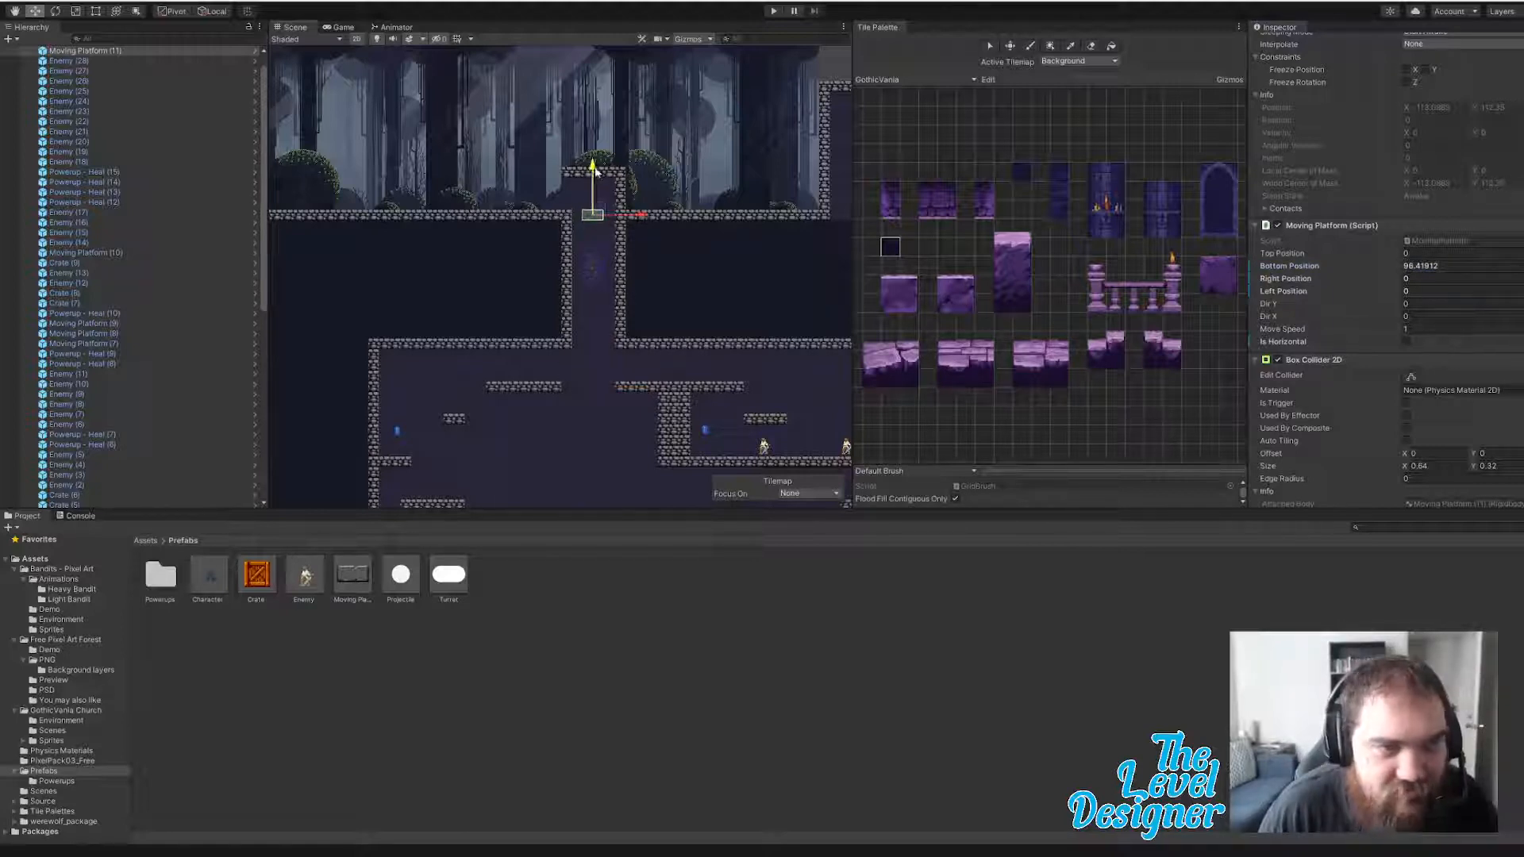
{"action": "left_click", "coordinate": [1492, 103]}
{"action": "key", "text": "ctrl+c"}
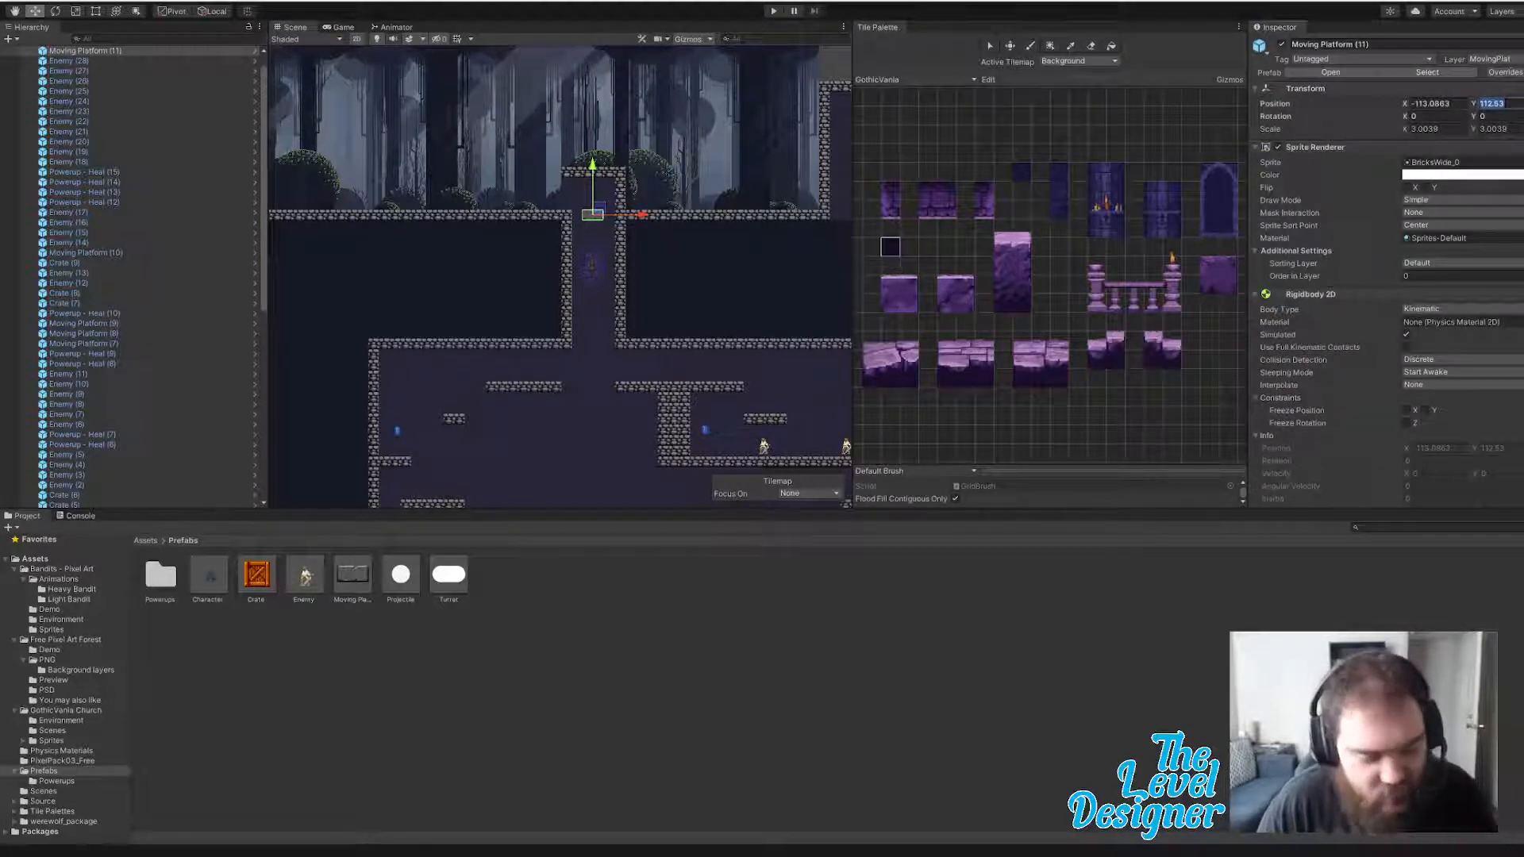
{"action": "scroll", "coordinate": [1386, 270], "scroll_direction": "down", "scroll_amount": 3}
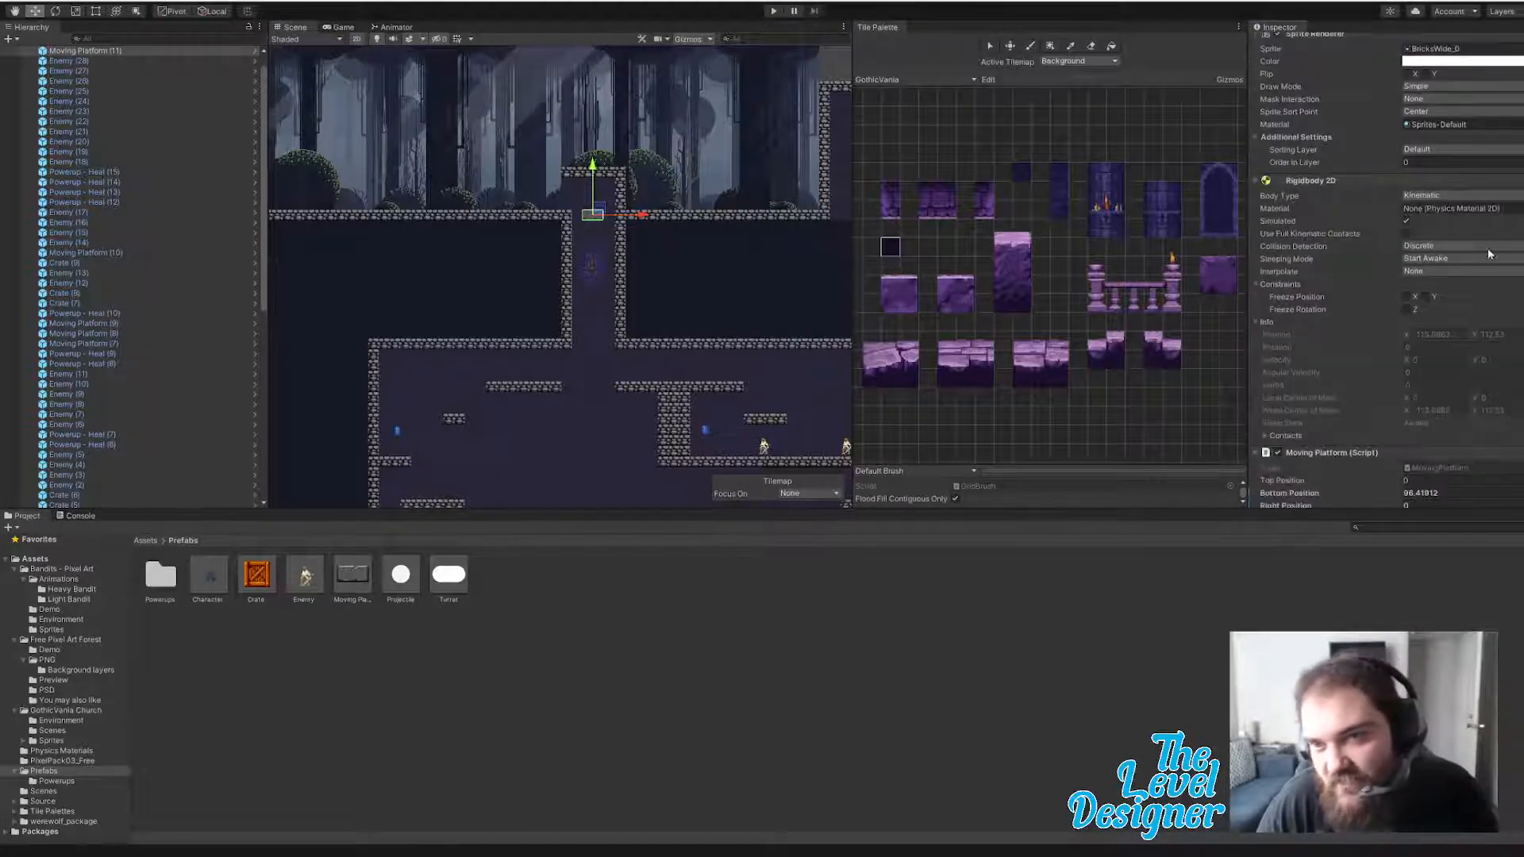
{"action": "left_click", "coordinate": [1461, 480]}
{"action": "key", "text": "ctrl+v"}
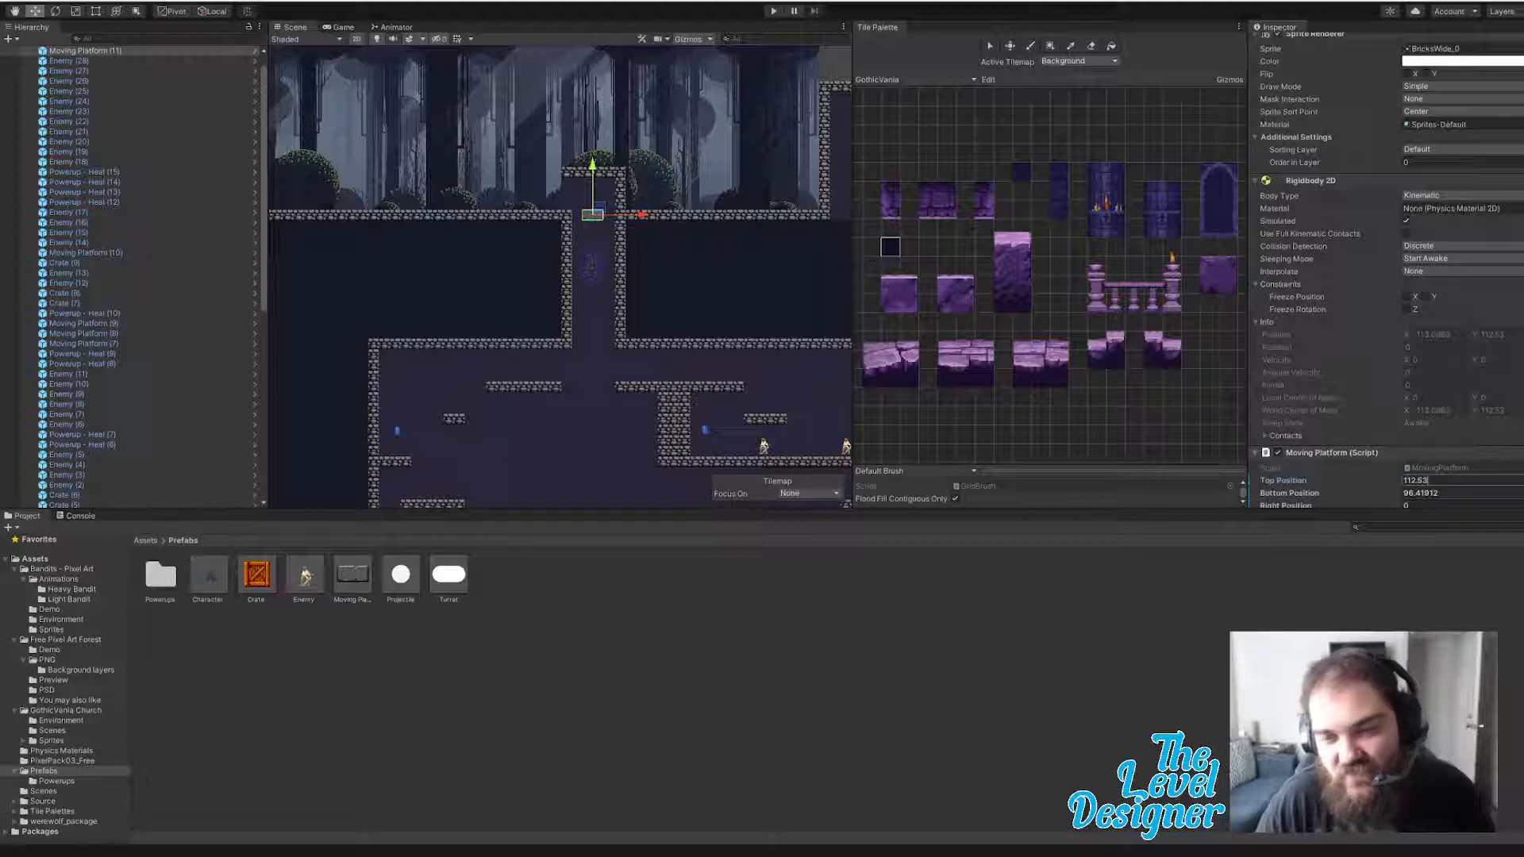
{"action": "scroll", "coordinate": [1452, 339], "scroll_direction": "down", "scroll_amount": 3}
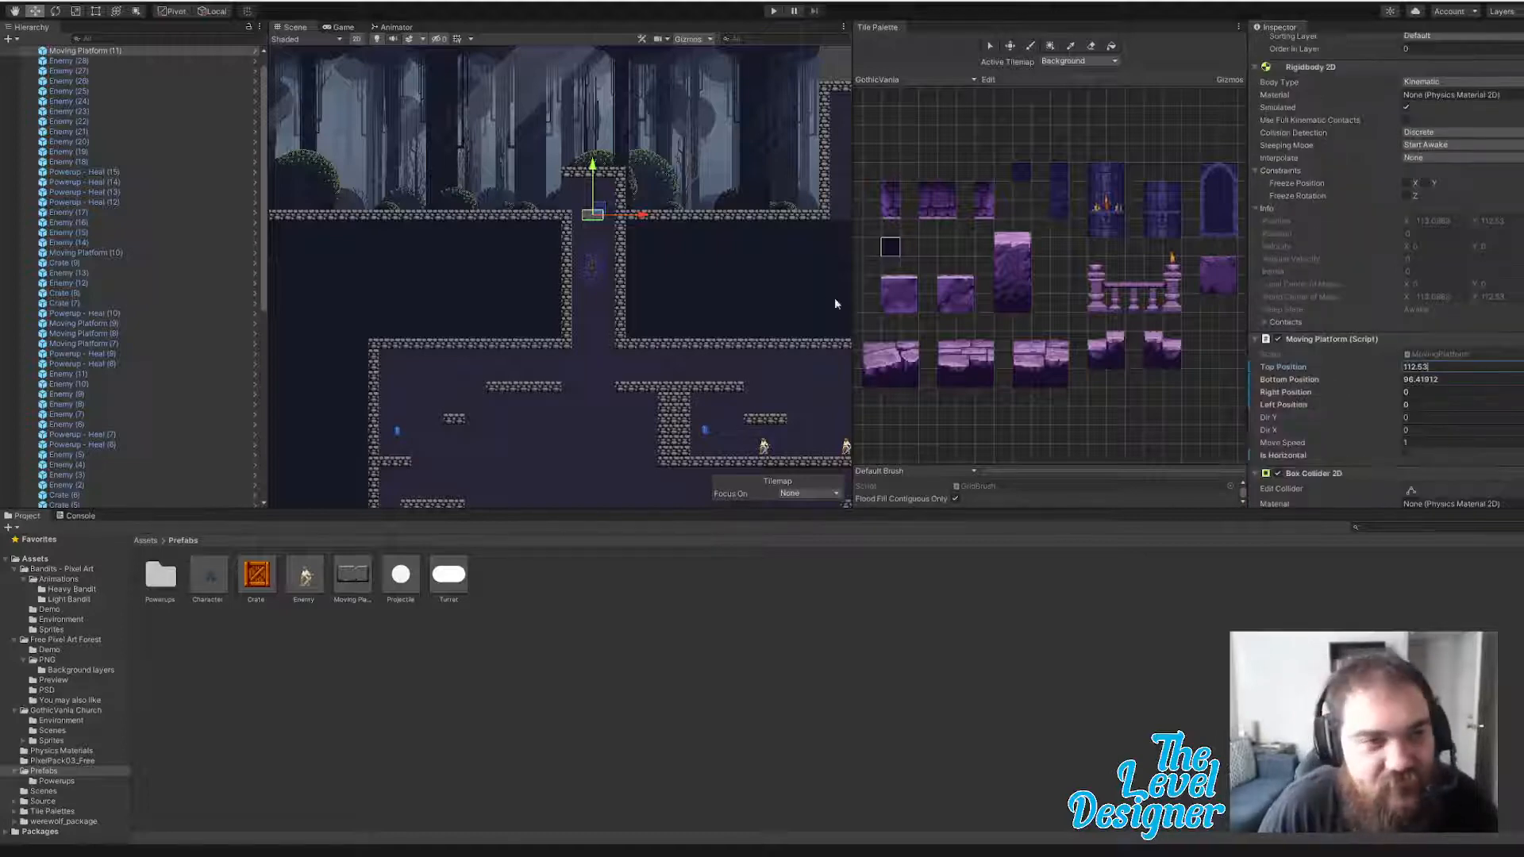
- Switch to the Game view, enlarge it by shrinking the surrounding panels, and start a playtest of the level
{"action": "middle_click_drag", "start_coordinate": [748, 313], "coordinate": [630, 245]}
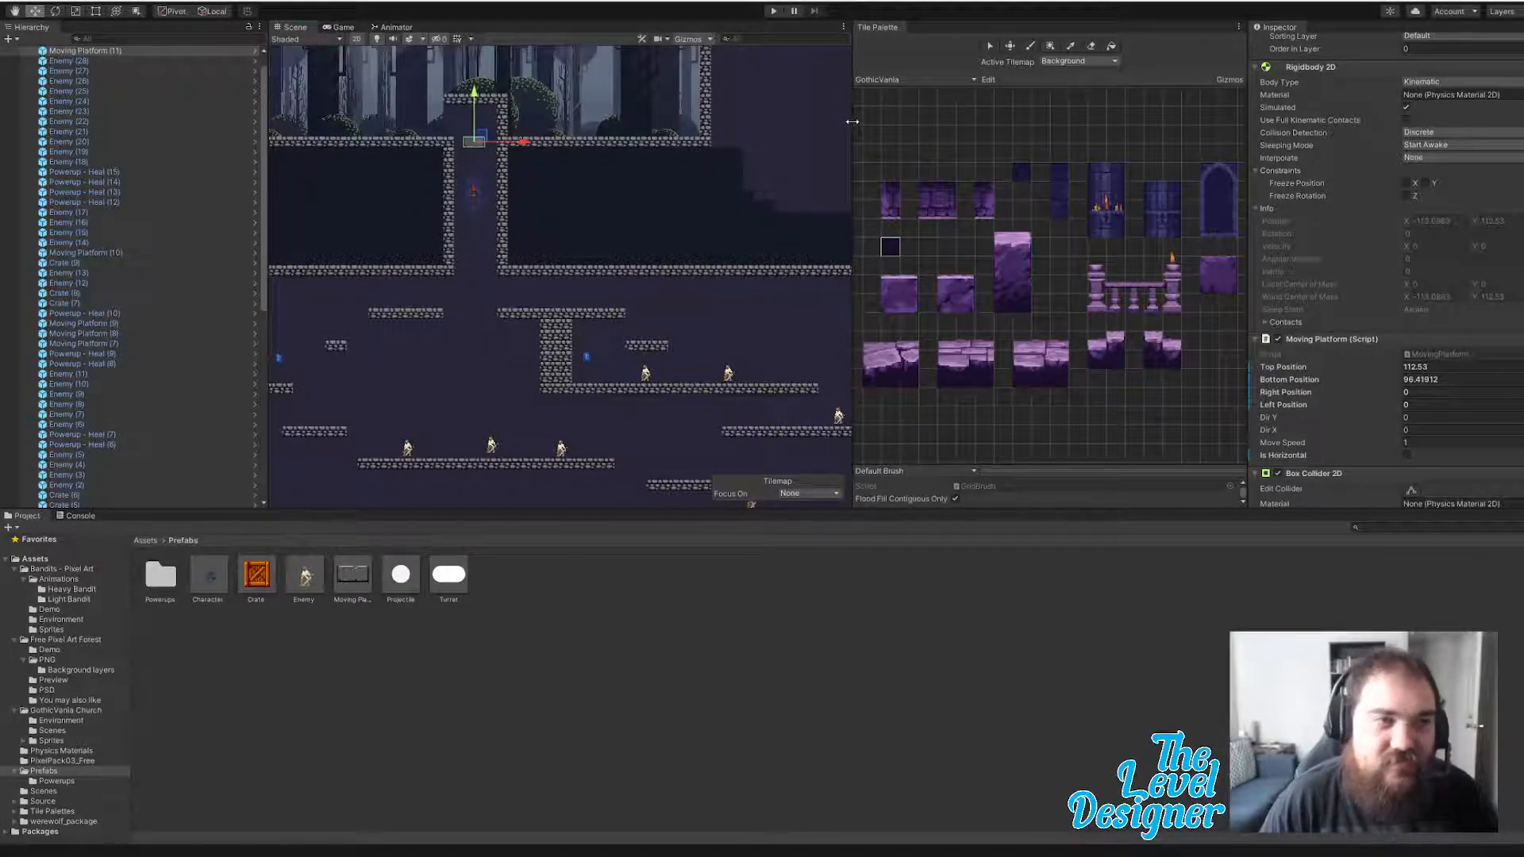
{"action": "left_click_drag", "start_coordinate": [851, 121], "coordinate": [1076, 137]}
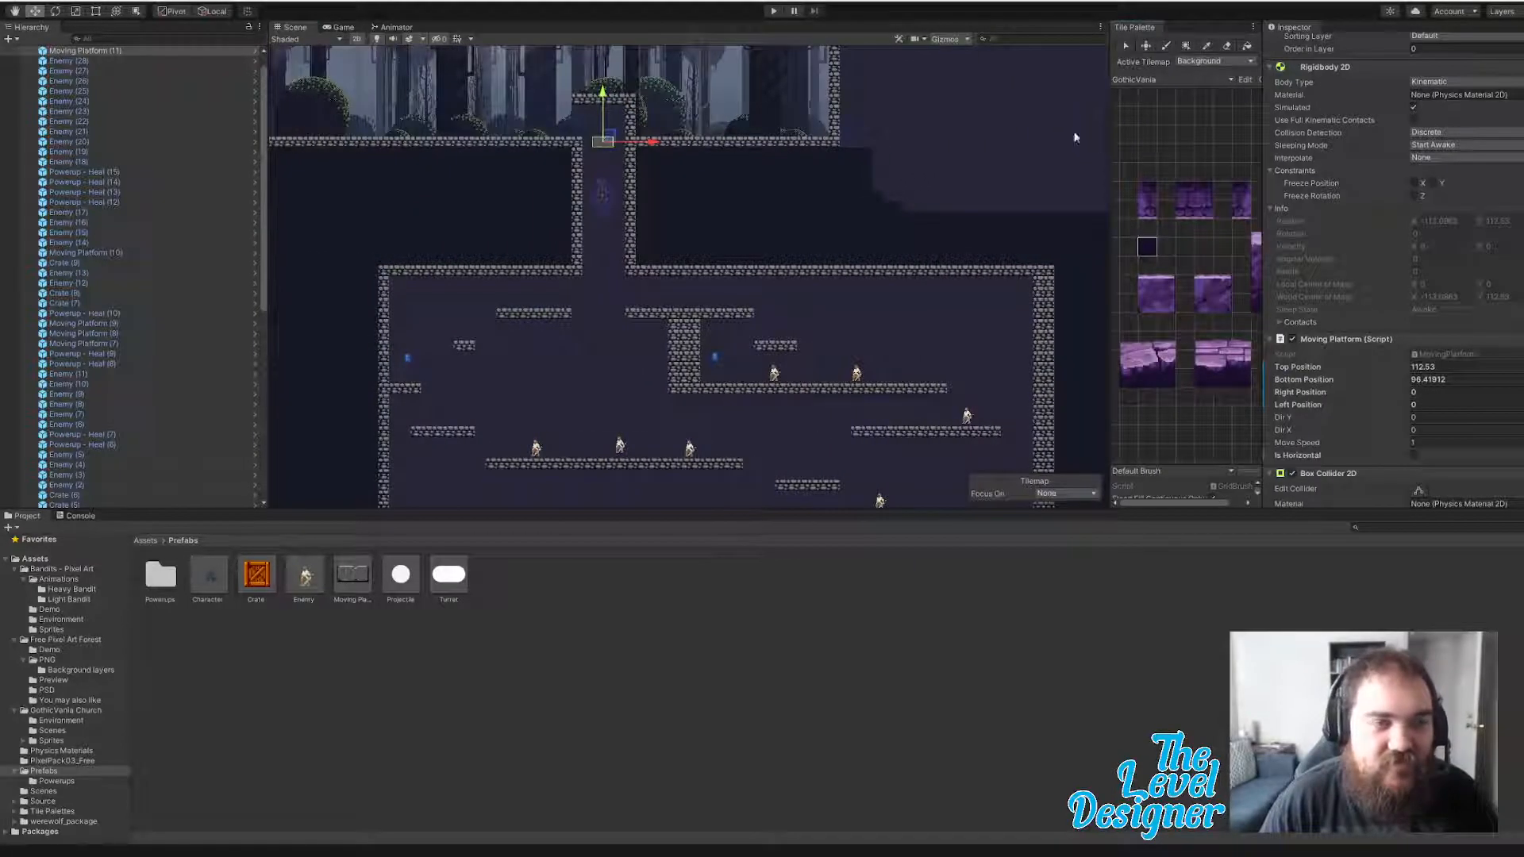
{"action": "left_click", "coordinate": [334, 28]}
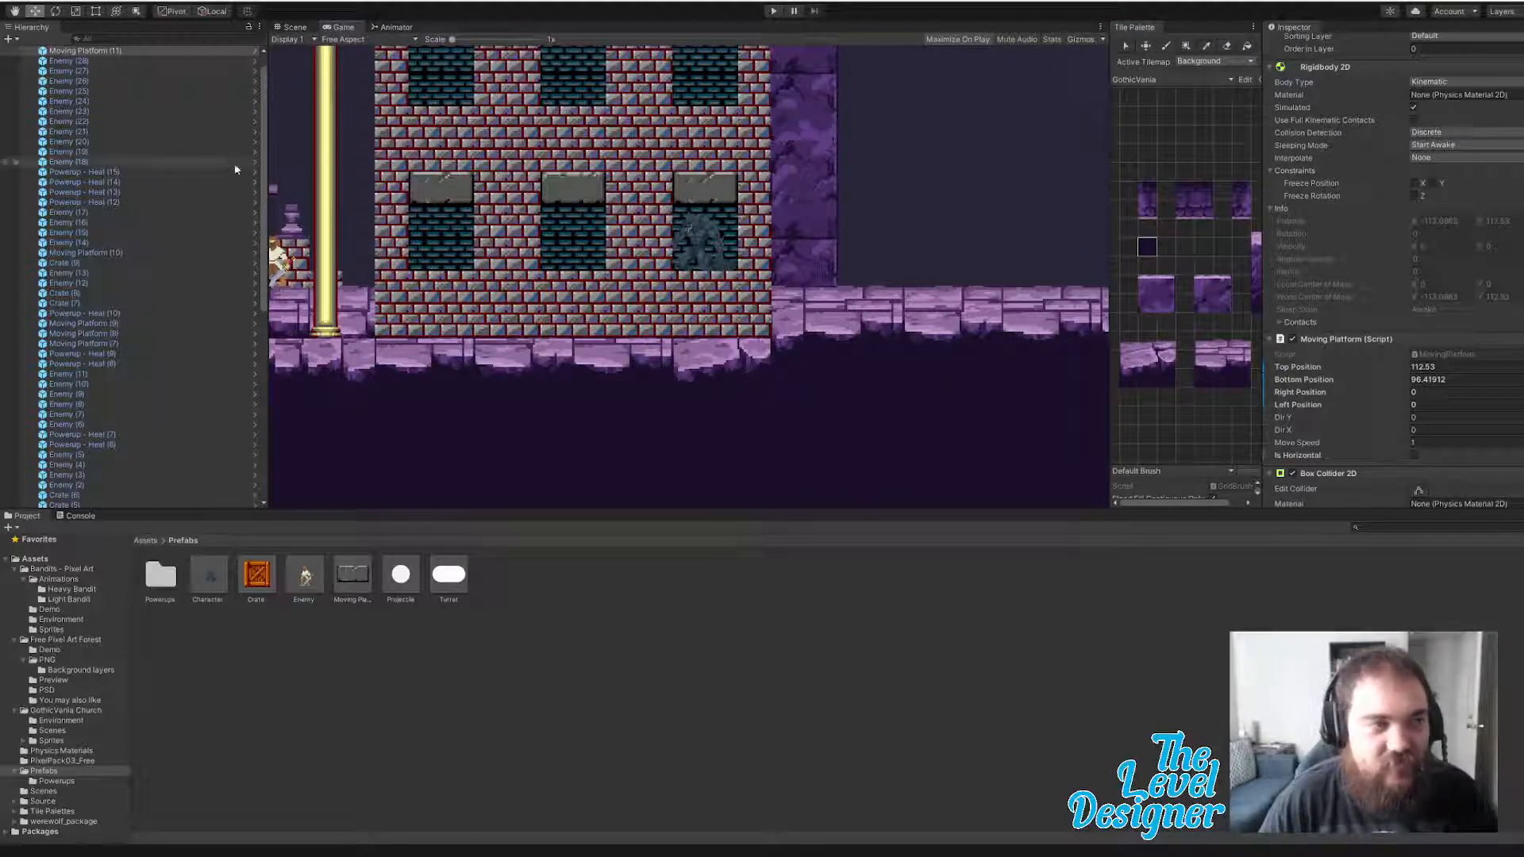
{"action": "left_click_drag", "start_coordinate": [267, 164], "coordinate": [164, 163]}
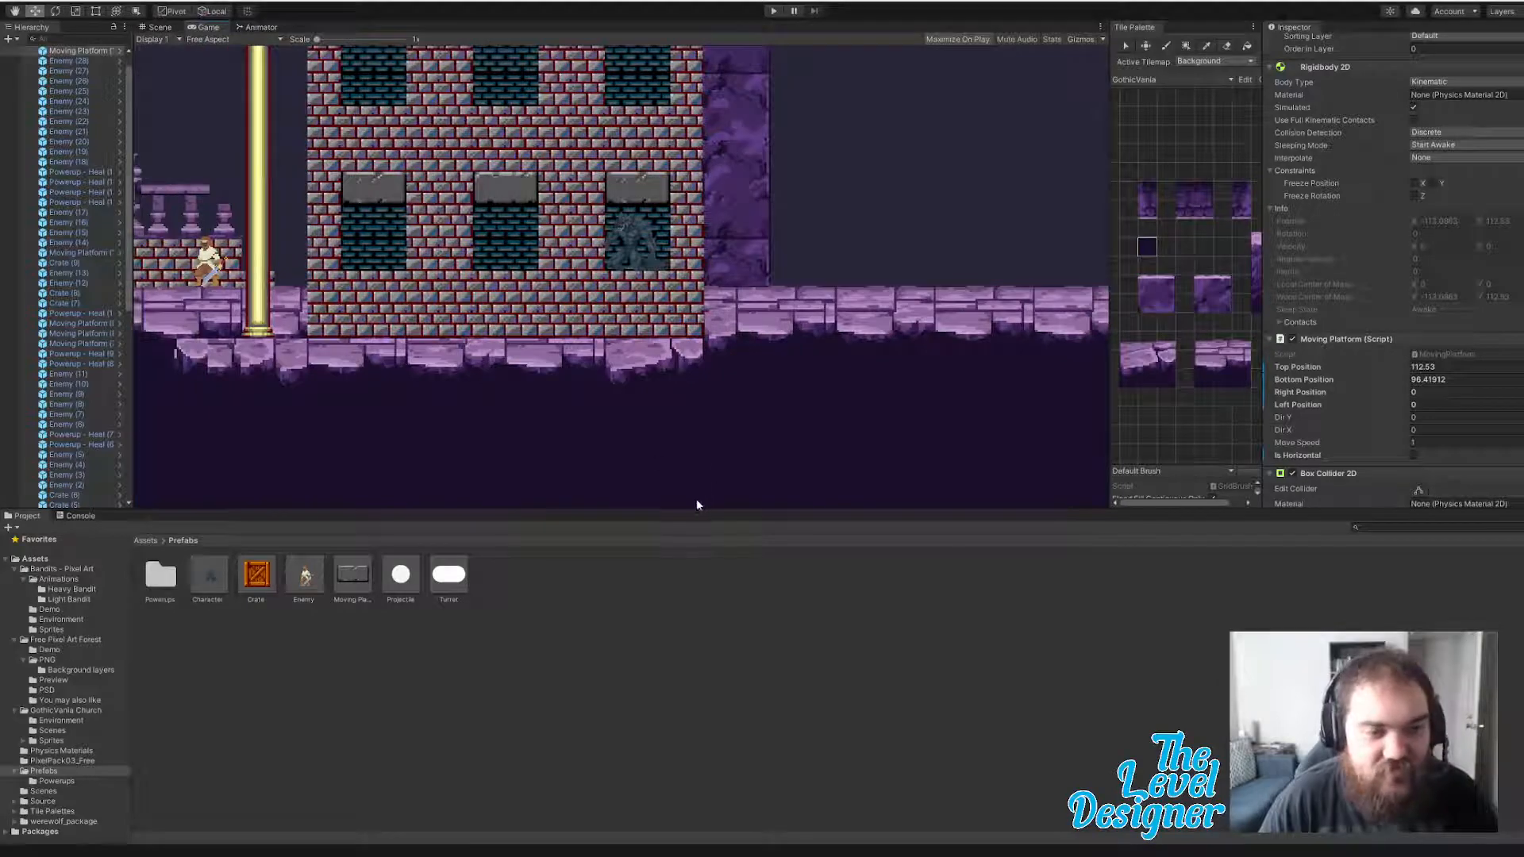
{"action": "left_click_drag", "start_coordinate": [681, 511], "coordinate": [725, 735]}
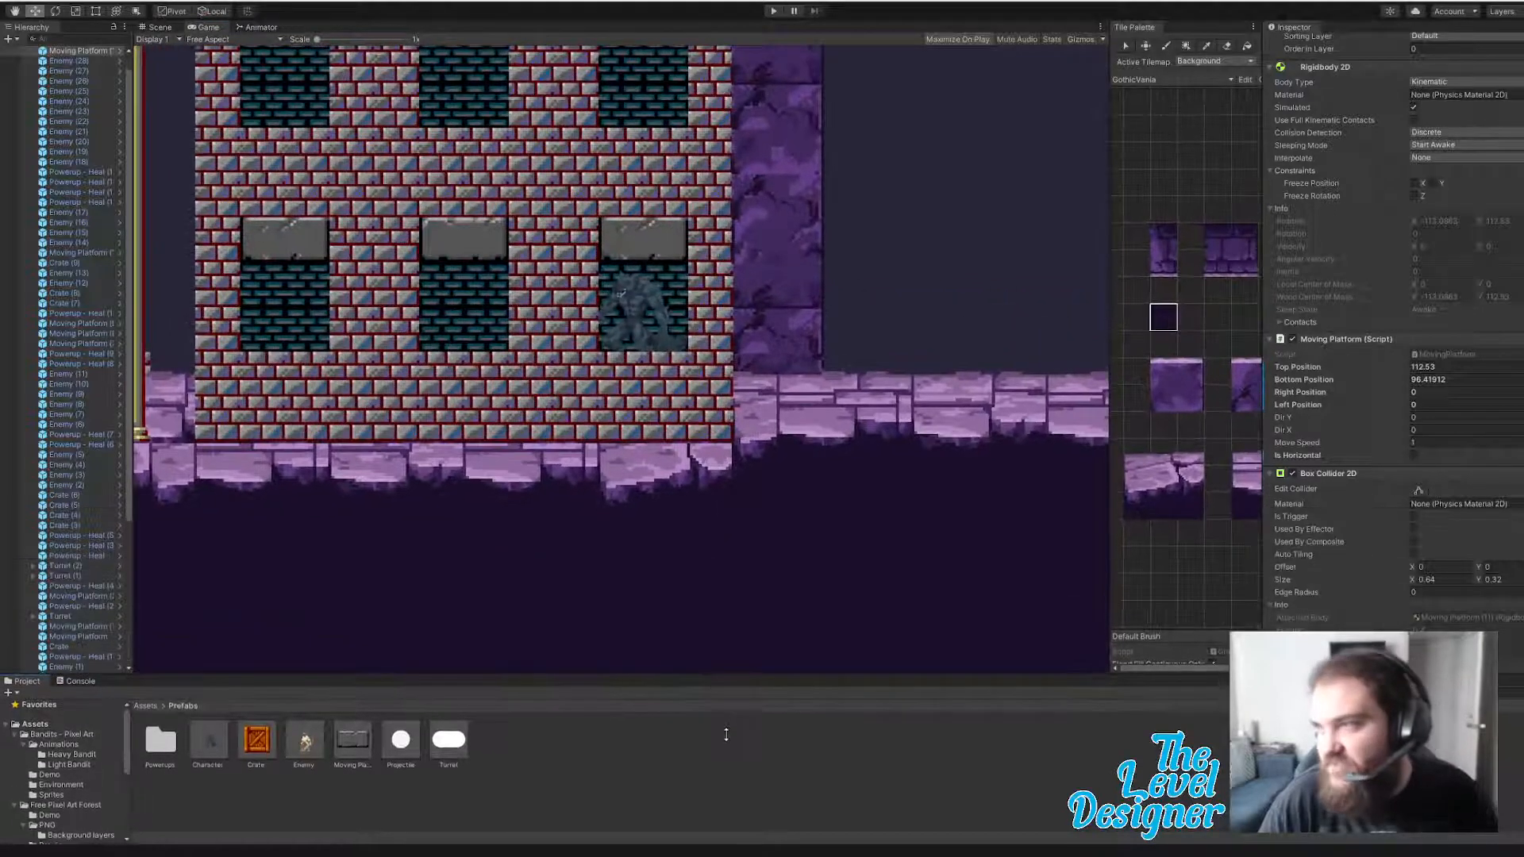
{"action": "left_click", "coordinate": [772, 12]}
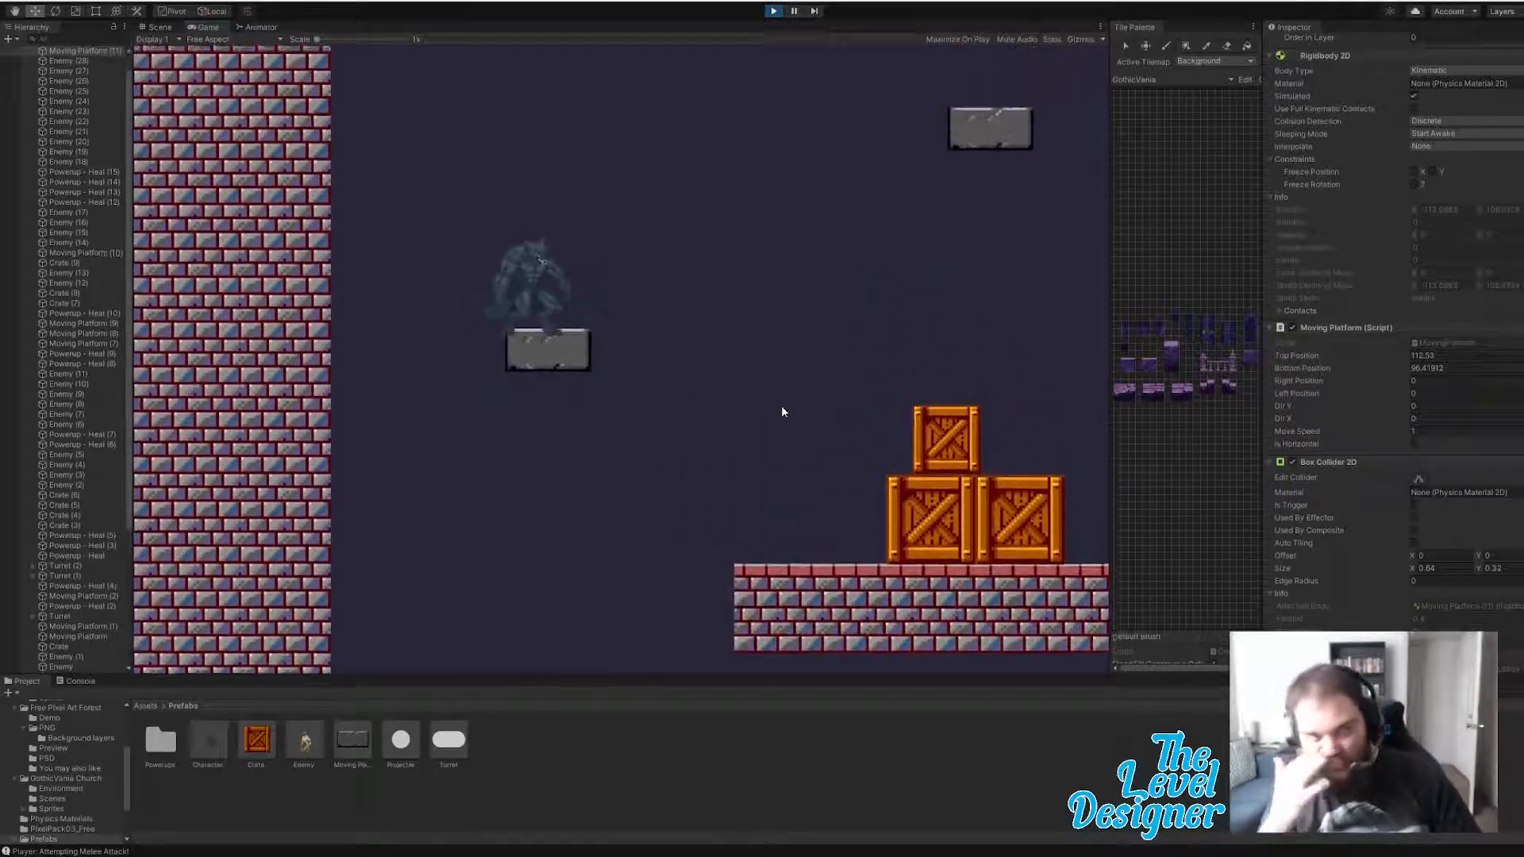
- Playtest the floating moving platforms by jumping the werewolf across and up them to the yellow-brick colonnade
{"action": "key", "text": "d"}
{"action": "key", "text": "space"}
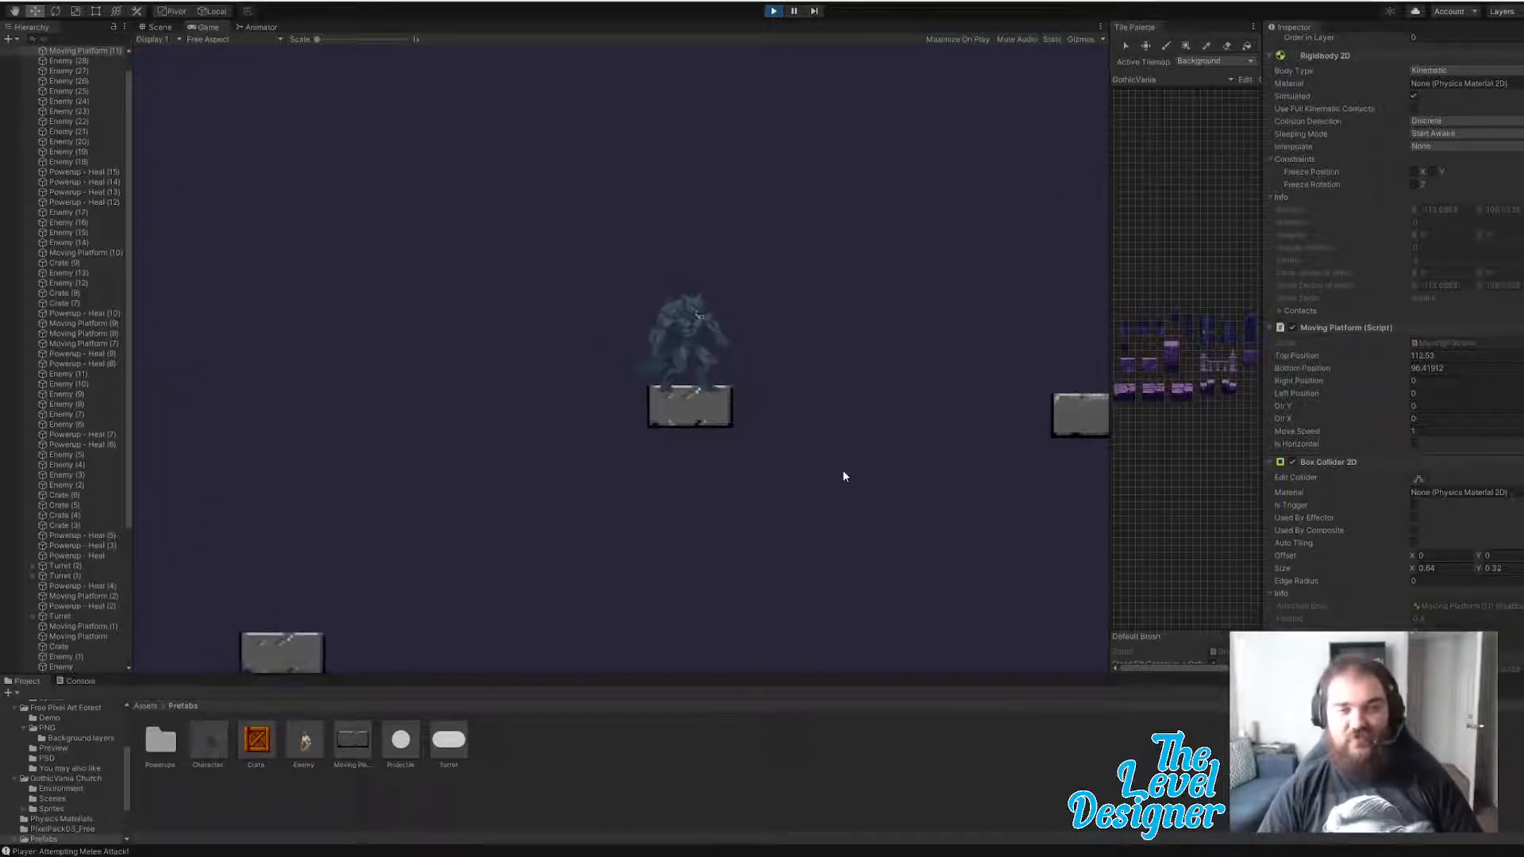
{"action": "key", "text": "space"}
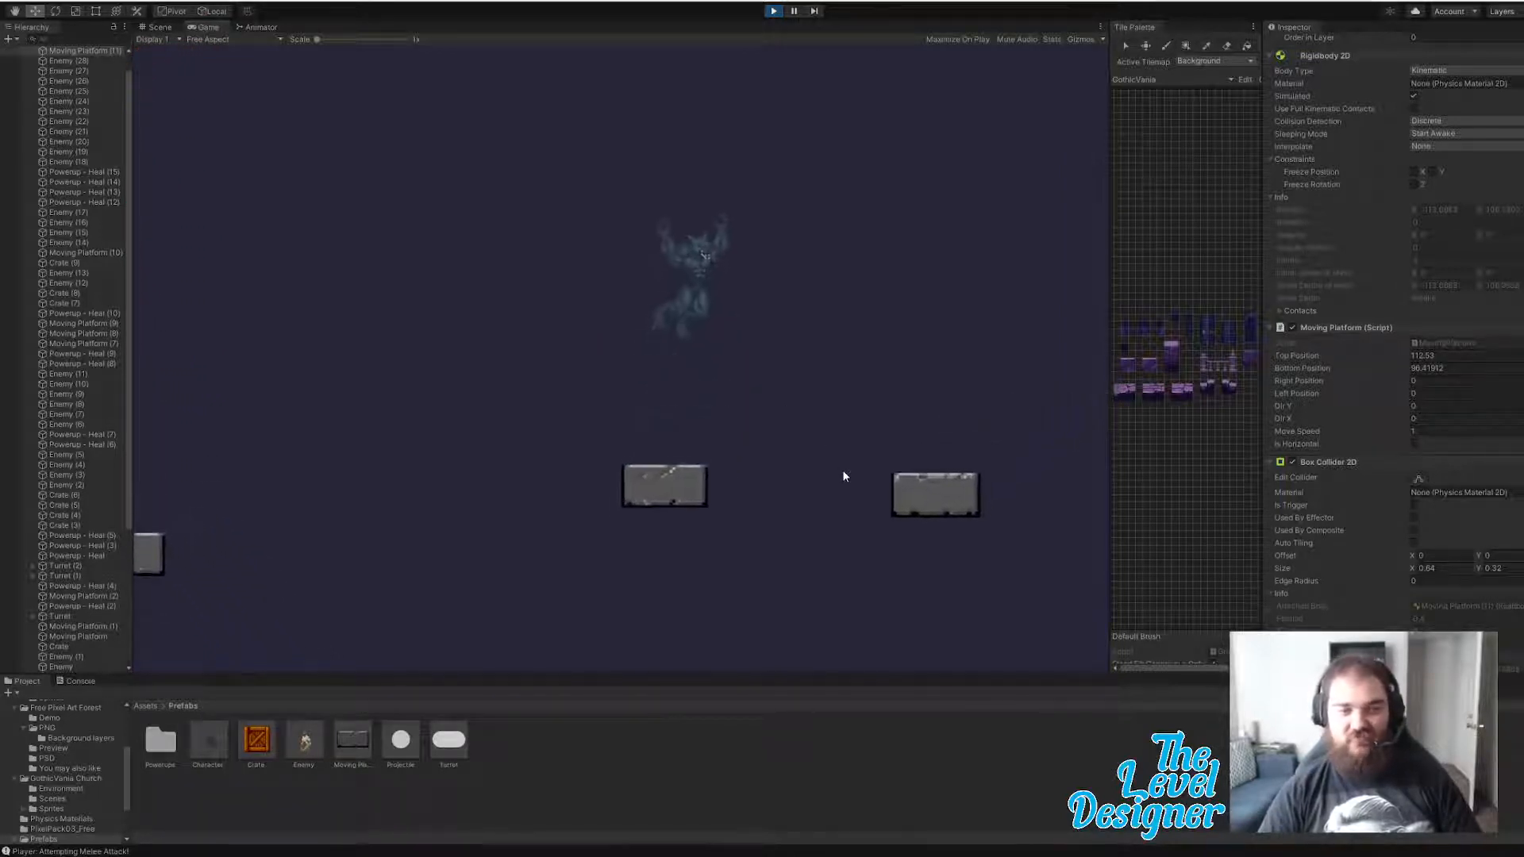
{"action": "key", "text": "space"}
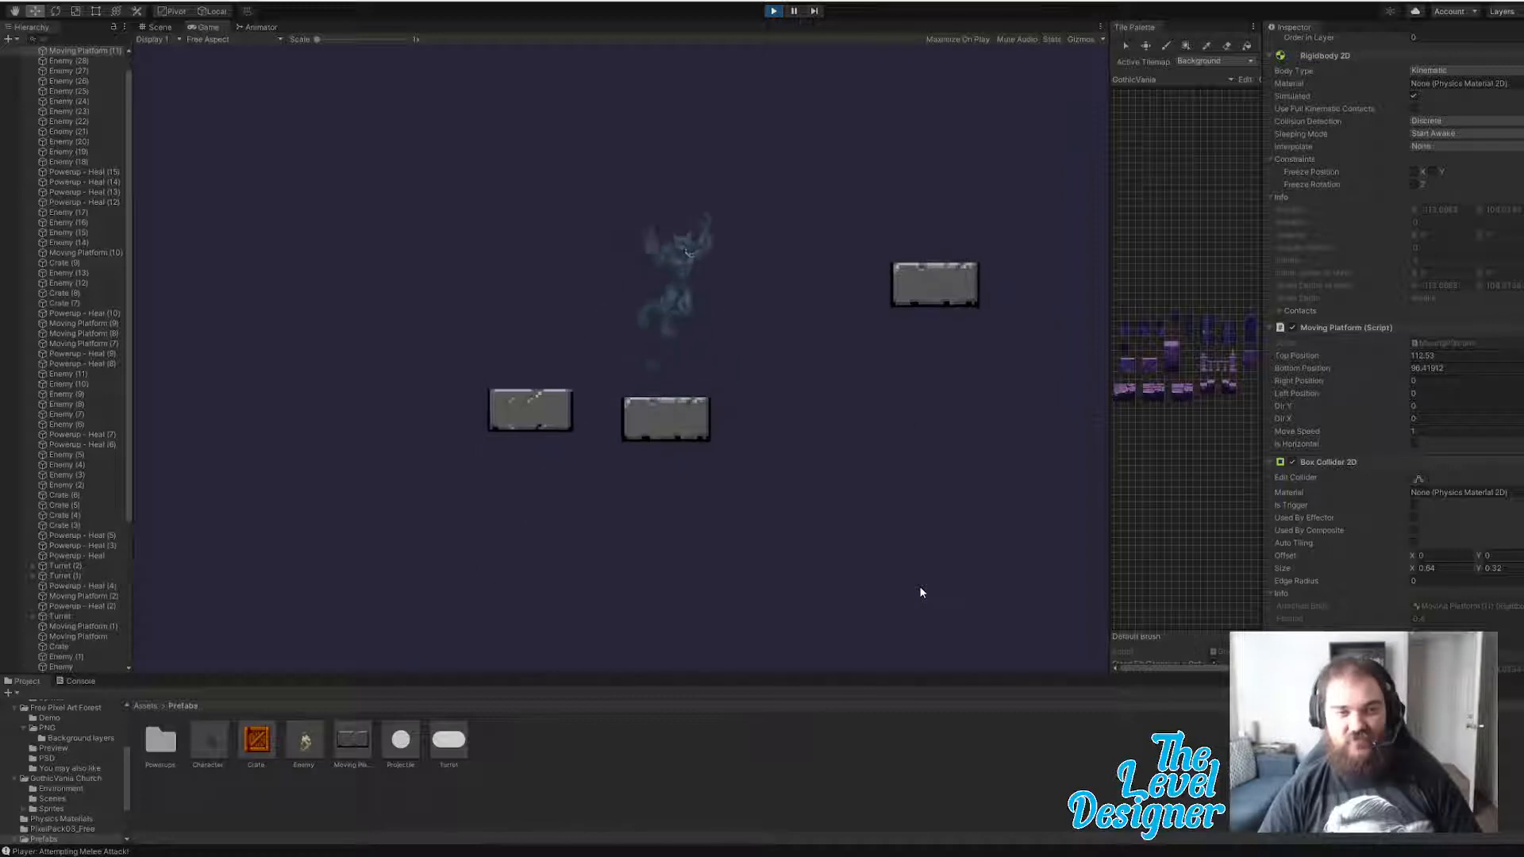
{"action": "key", "text": "d"}
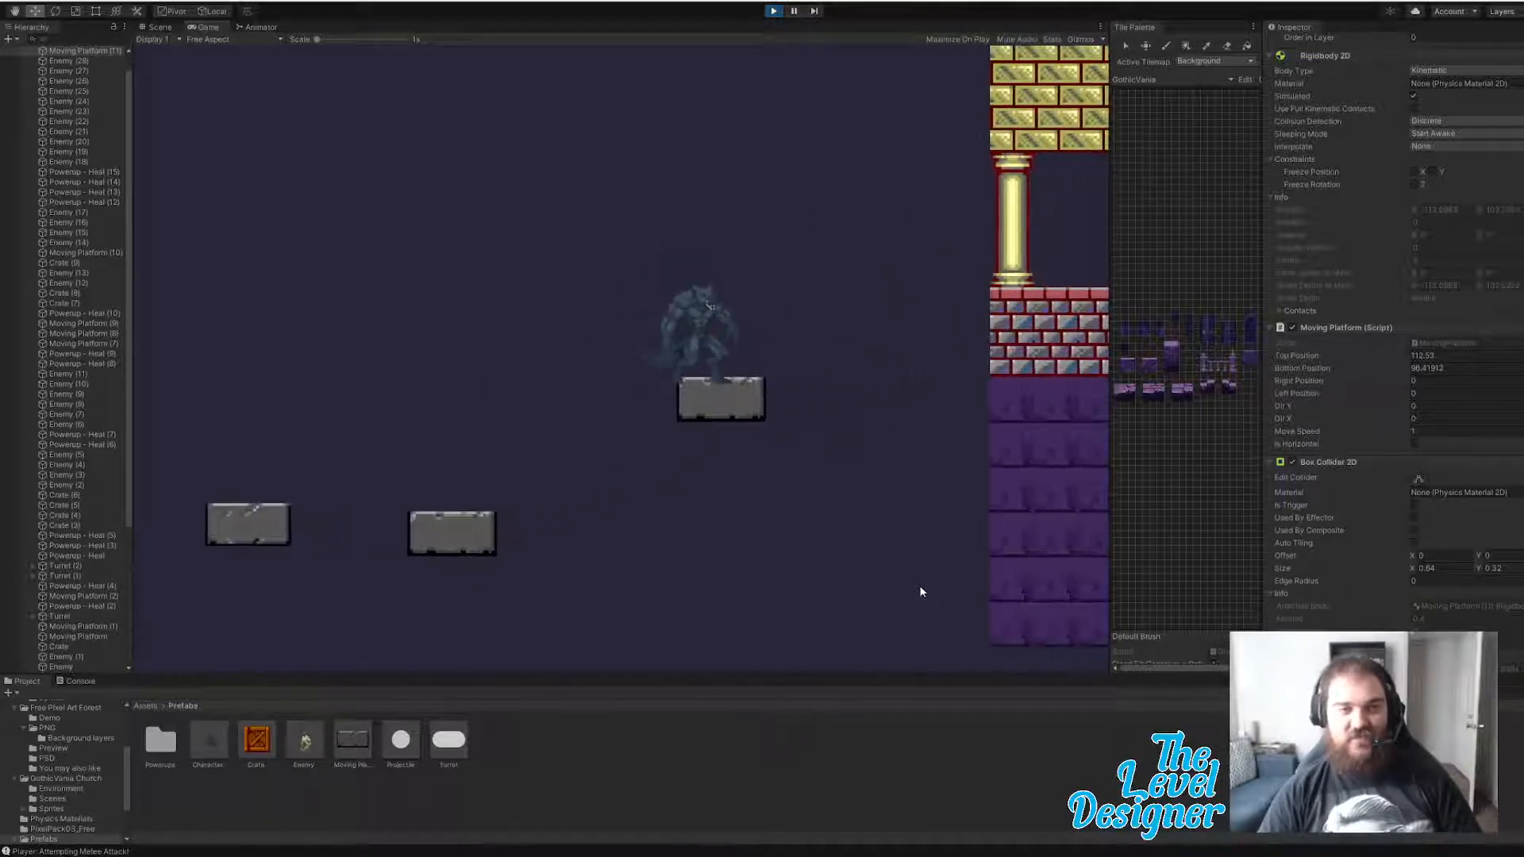
{"action": "key", "text": "space"}
{"action": "key", "text": "a"}
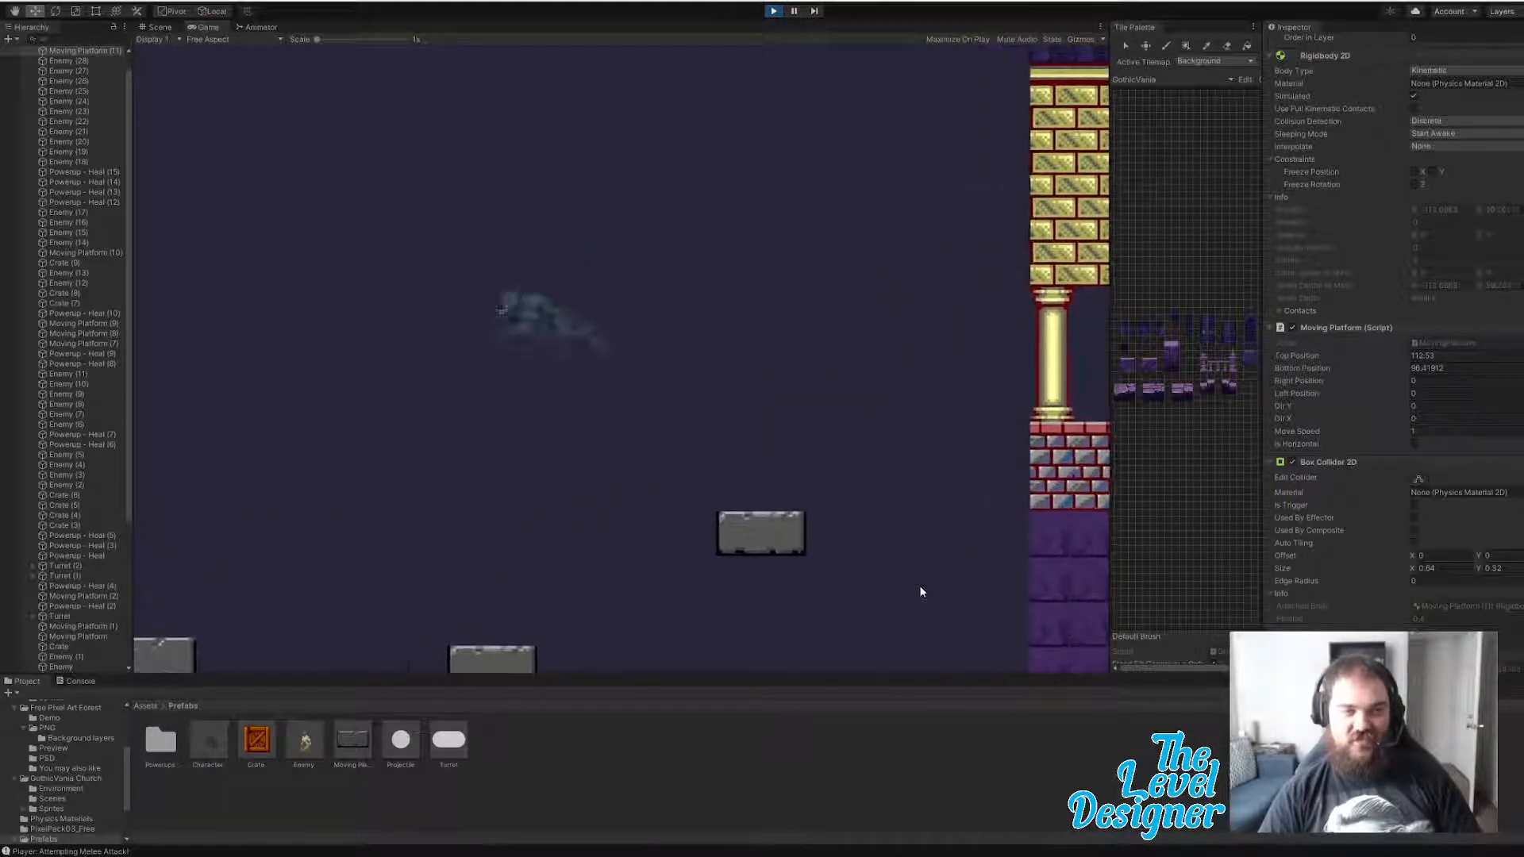
{"action": "key", "text": "space"}
{"action": "key", "text": "d"}
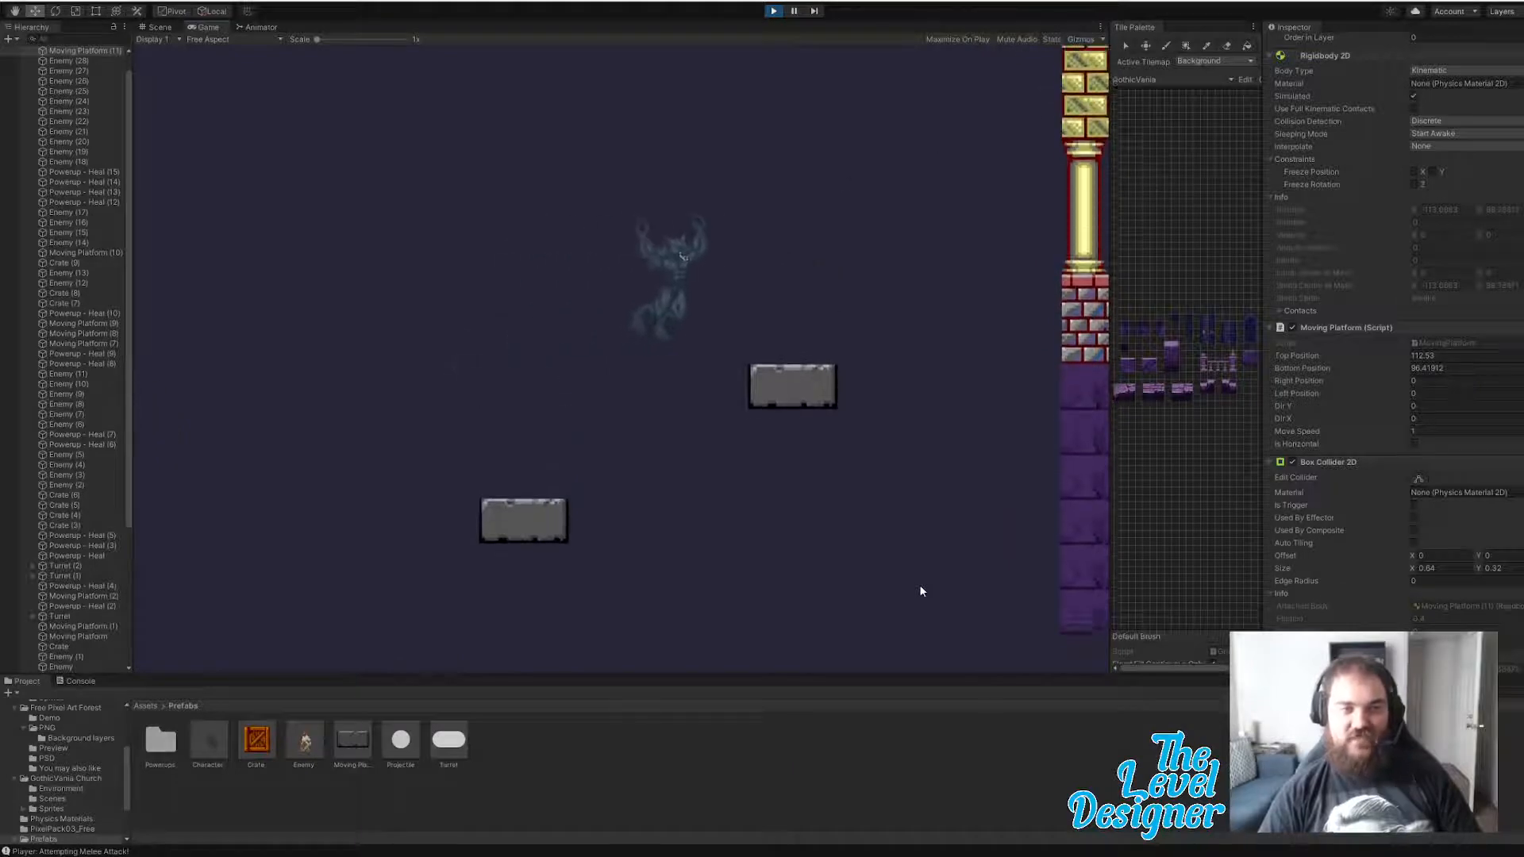
{"action": "key", "text": "d"}
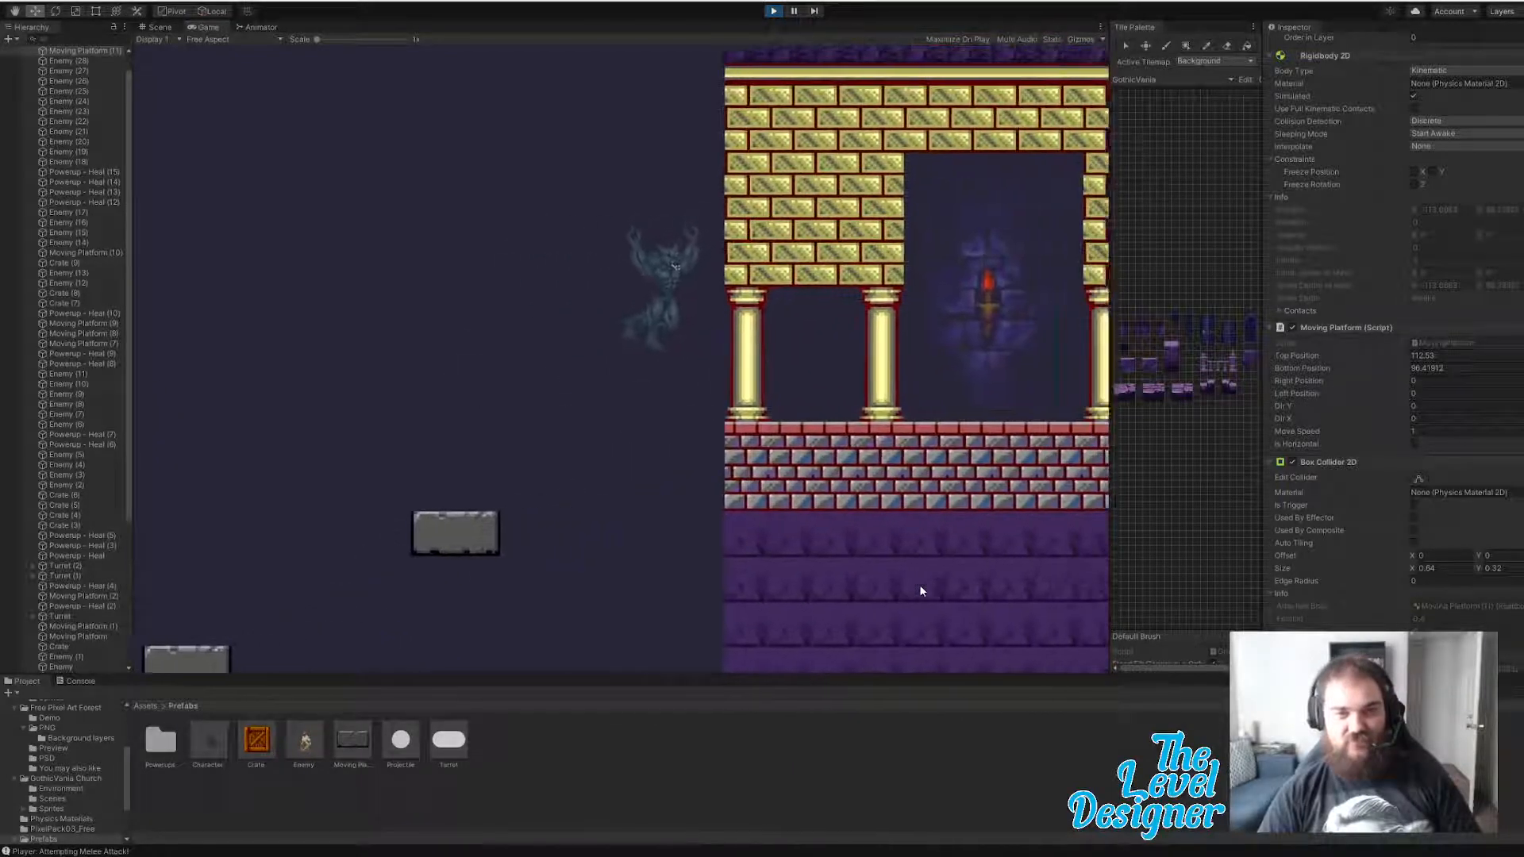
- Run and jump the werewolf through the torch-lit colonnade, past the gargoyle statue, to the brick wall at its end
{"action": "key", "text": "d"}
{"action": "key", "text": "space"}
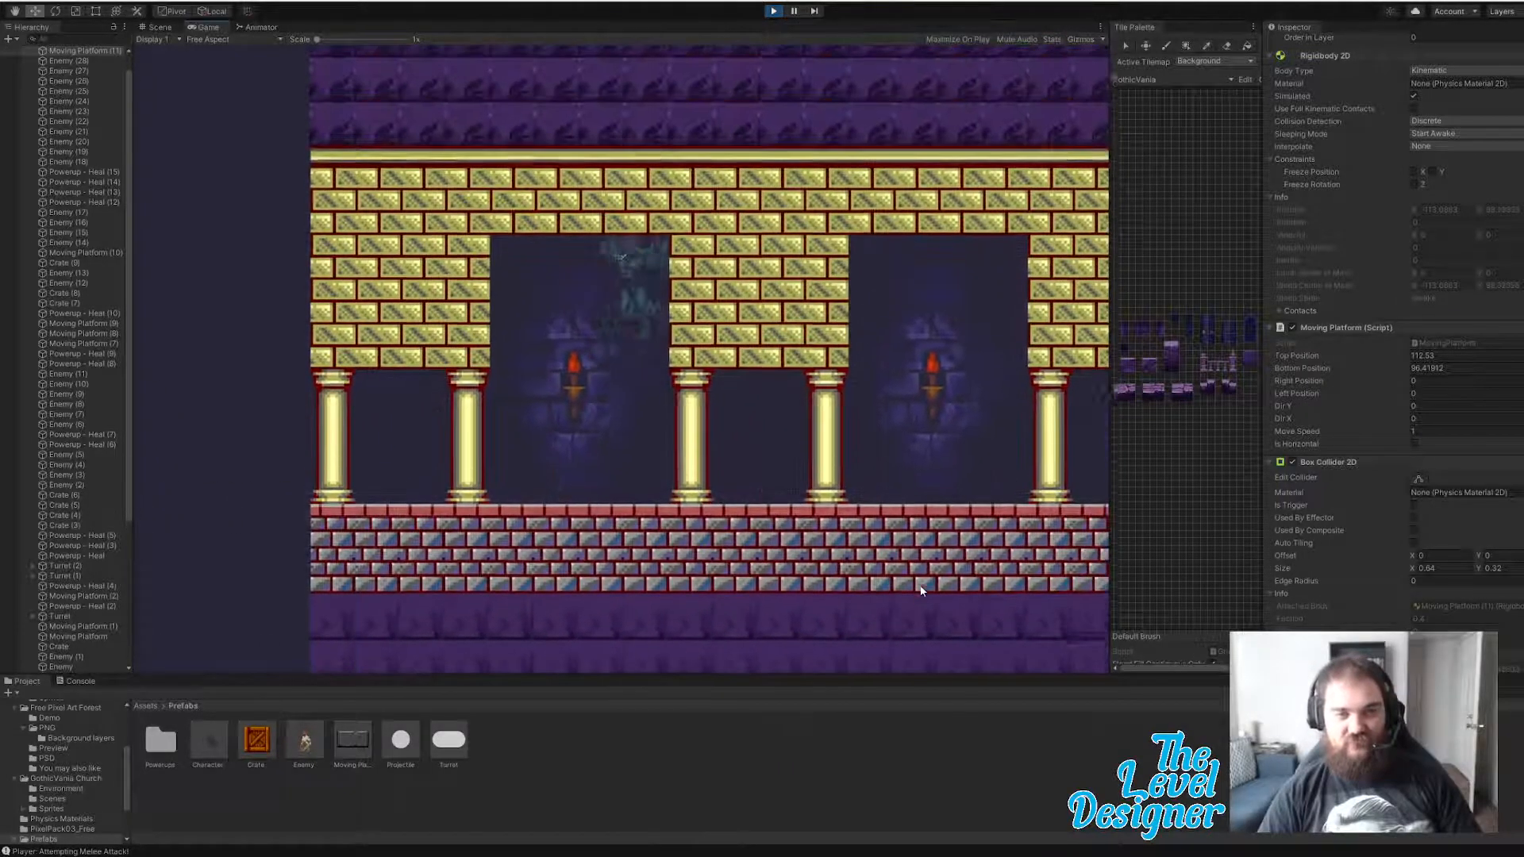
{"action": "key", "text": "space"}
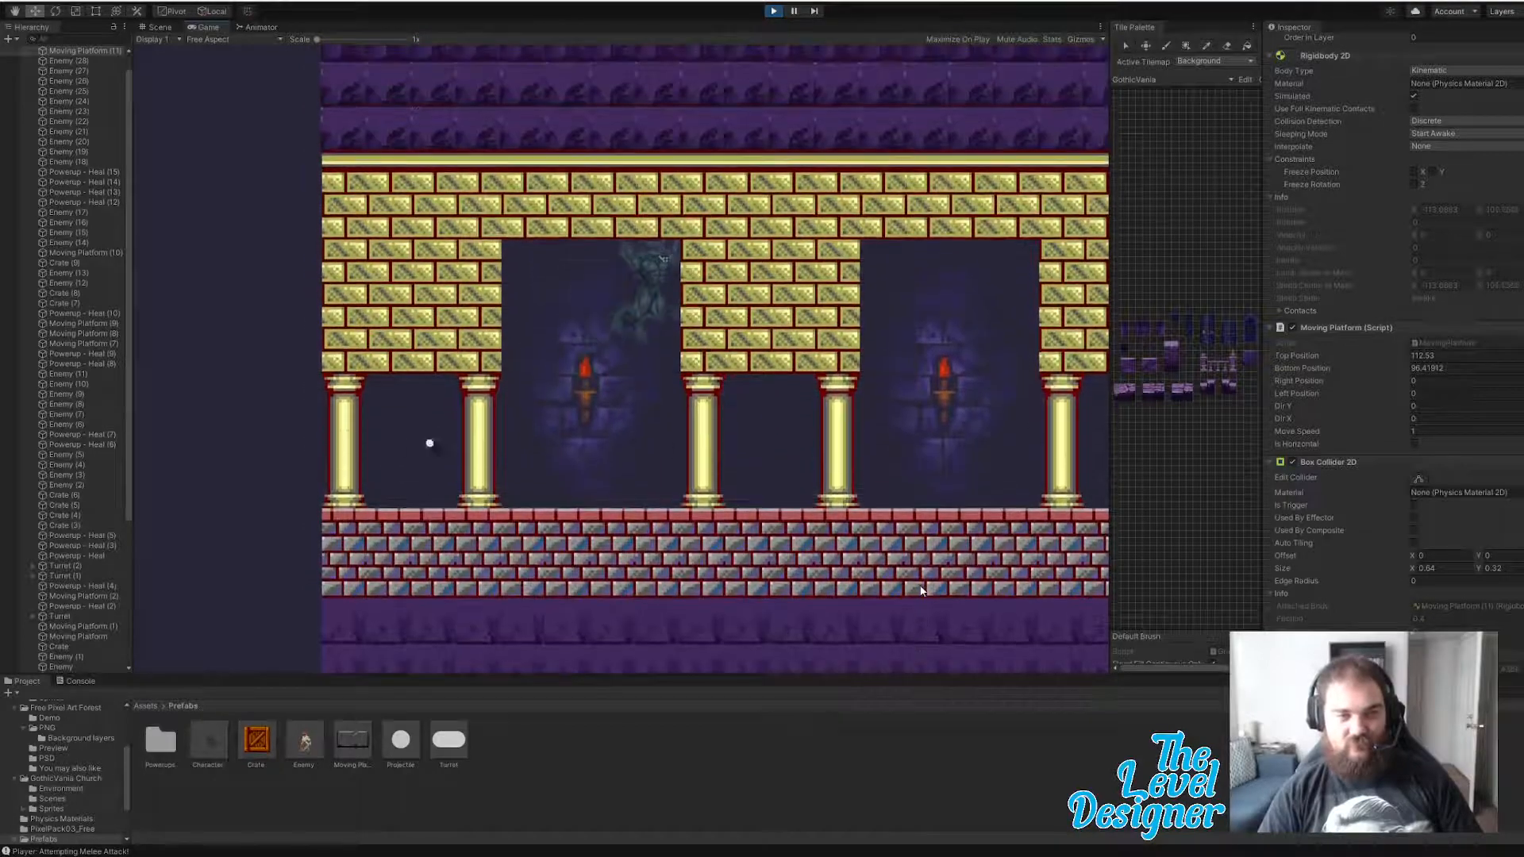
{"action": "key", "text": "d"}
{"action": "key", "text": "space"}
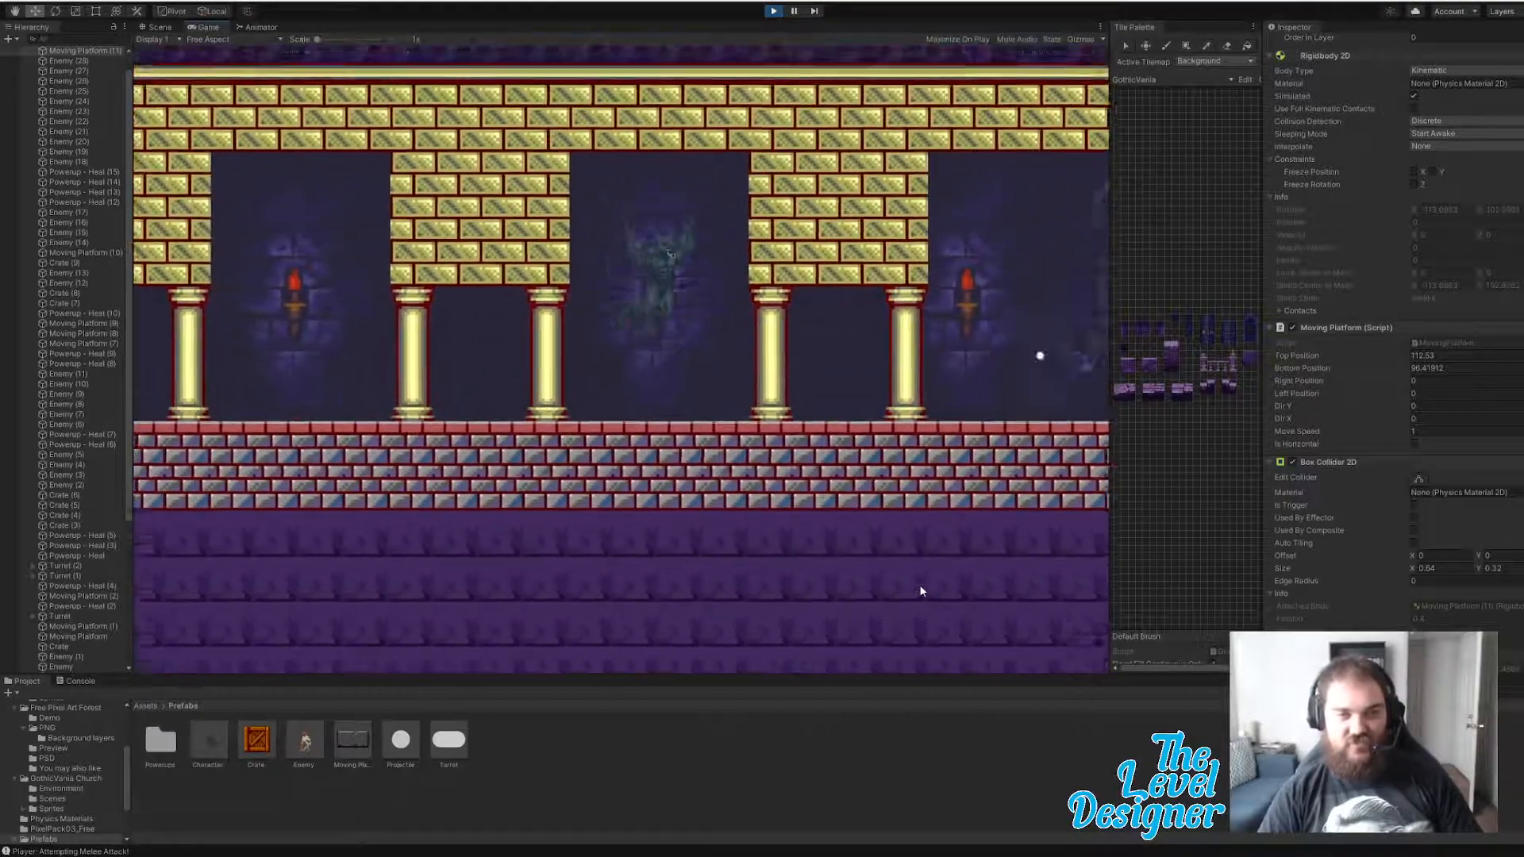
{"action": "key", "text": "d"}
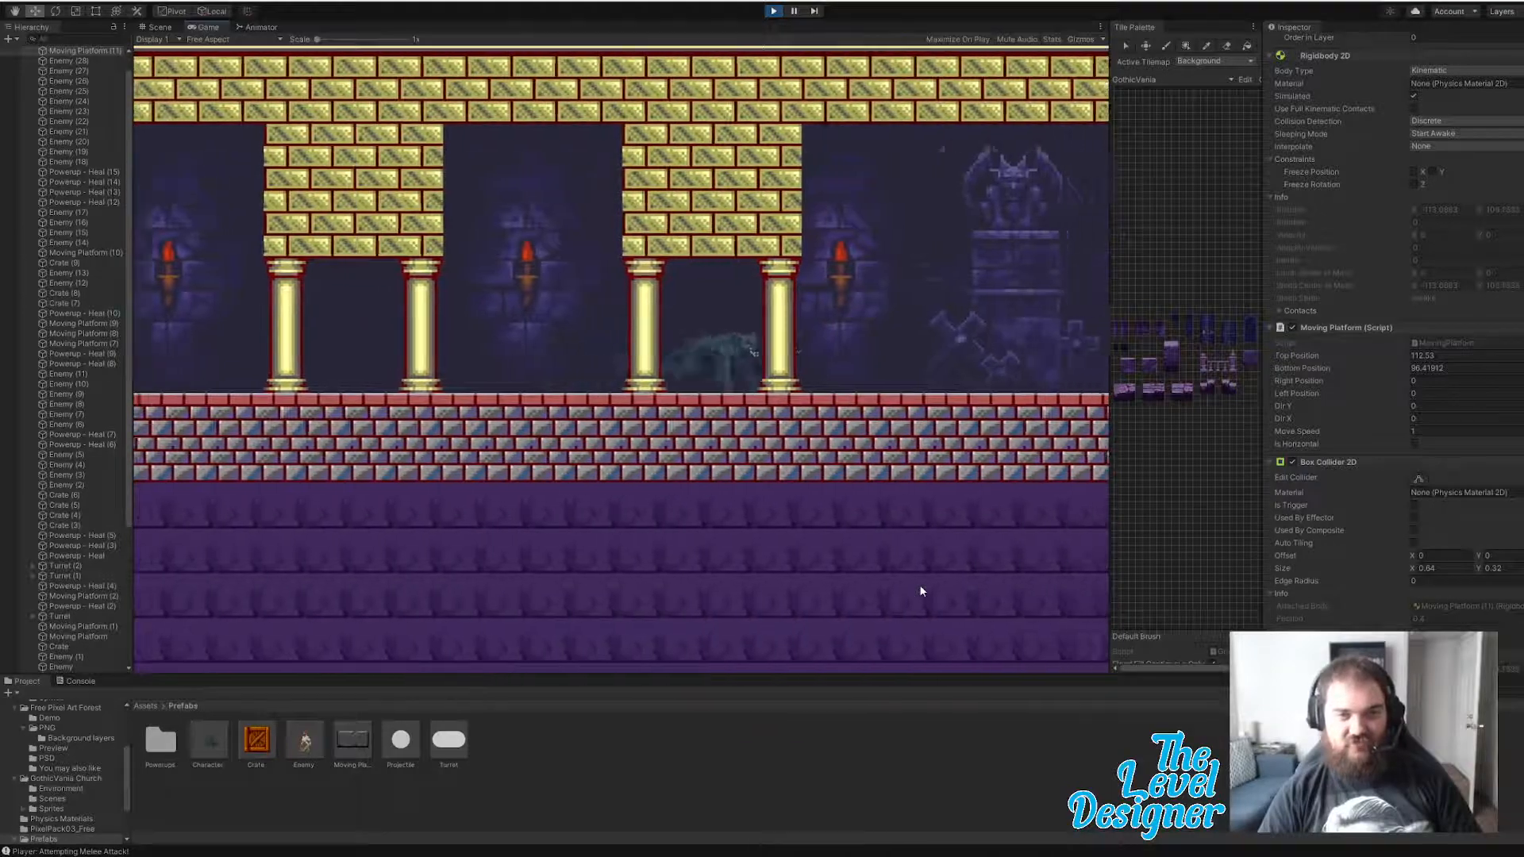
{"action": "key", "text": "d"}
{"action": "key", "text": "space"}
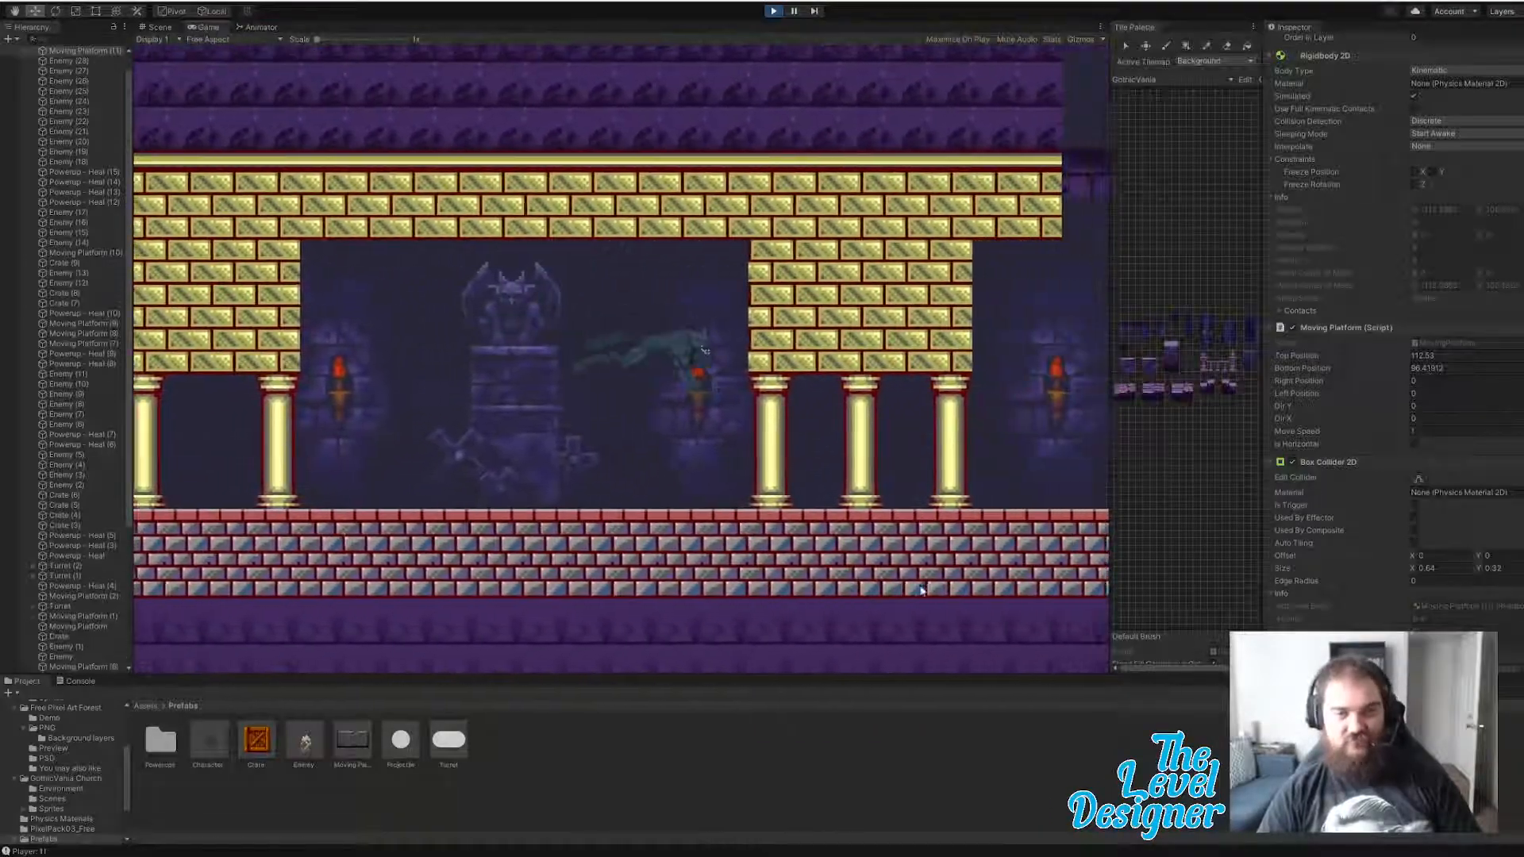
{"action": "key", "text": "d"}
{"action": "key", "text": "space"}
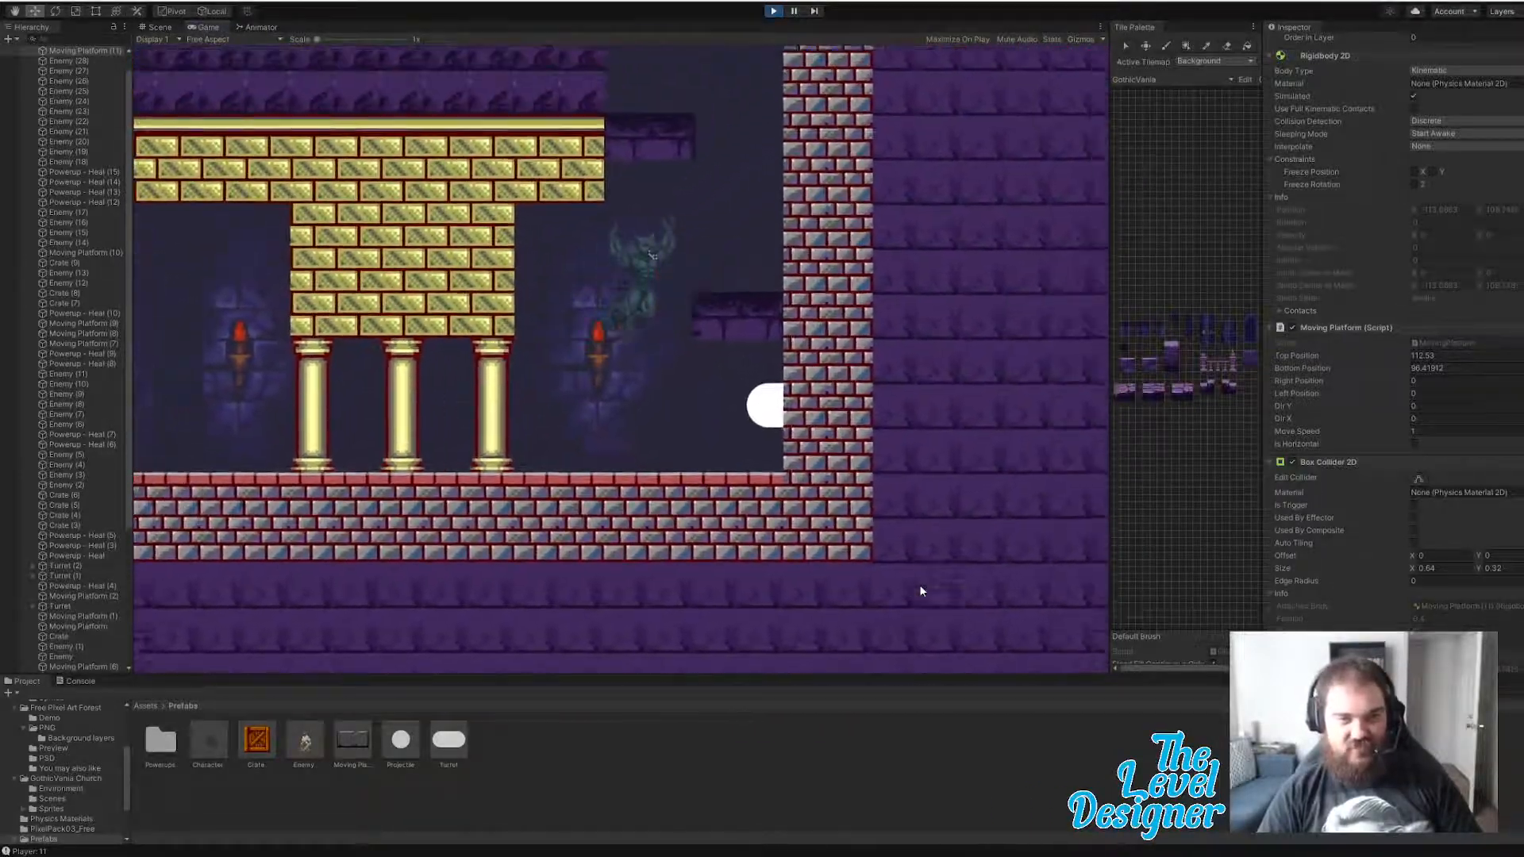
- Climb the purple ledges beside the brick wall and leap up into the dark cavern above
{"action": "key", "text": "space"}
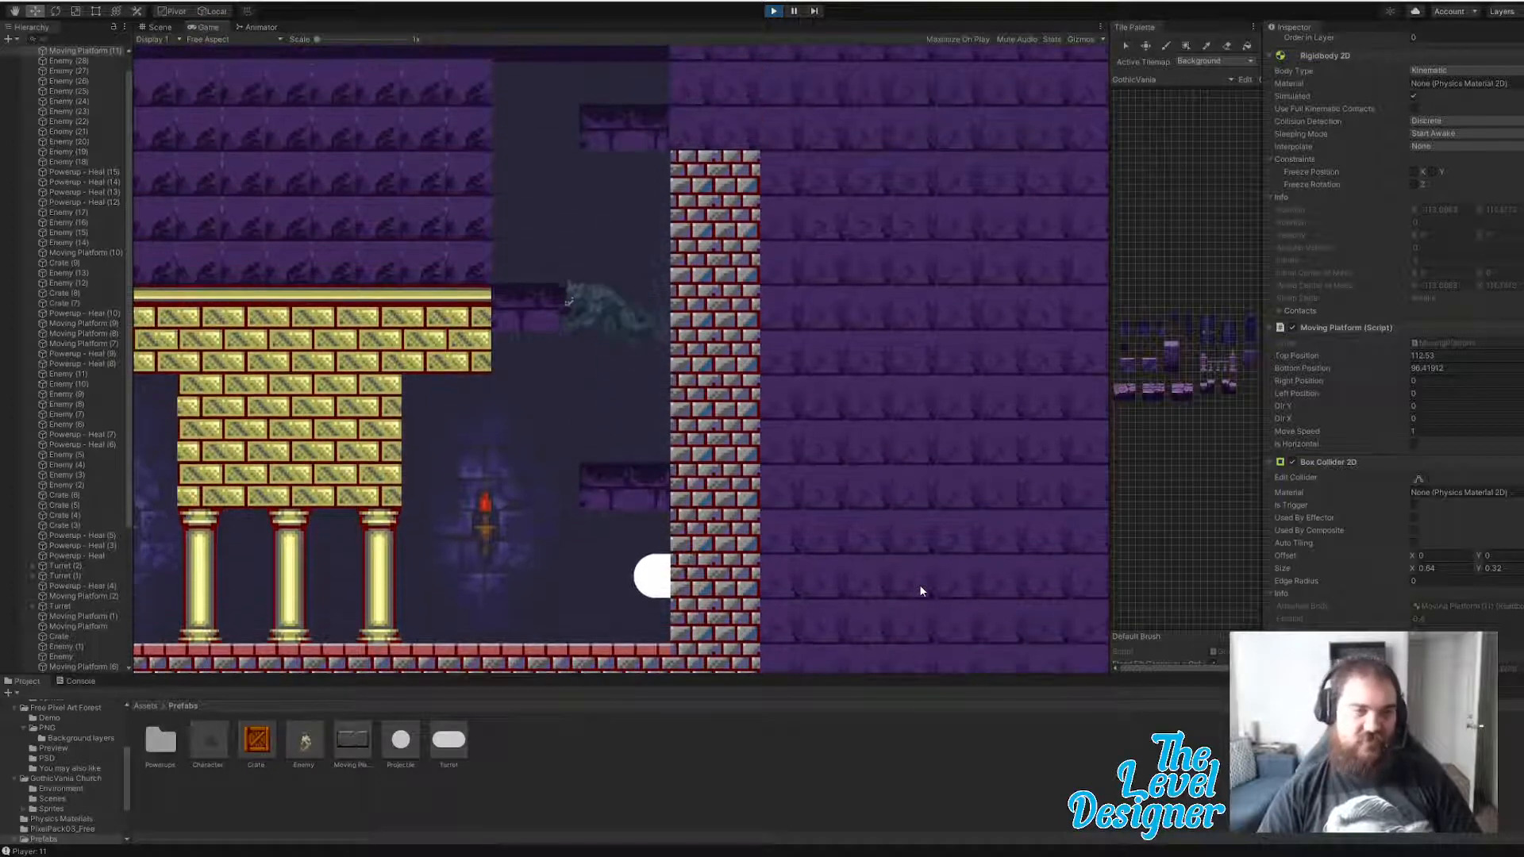
{"action": "key", "text": "space"}
{"action": "key", "text": "a"}
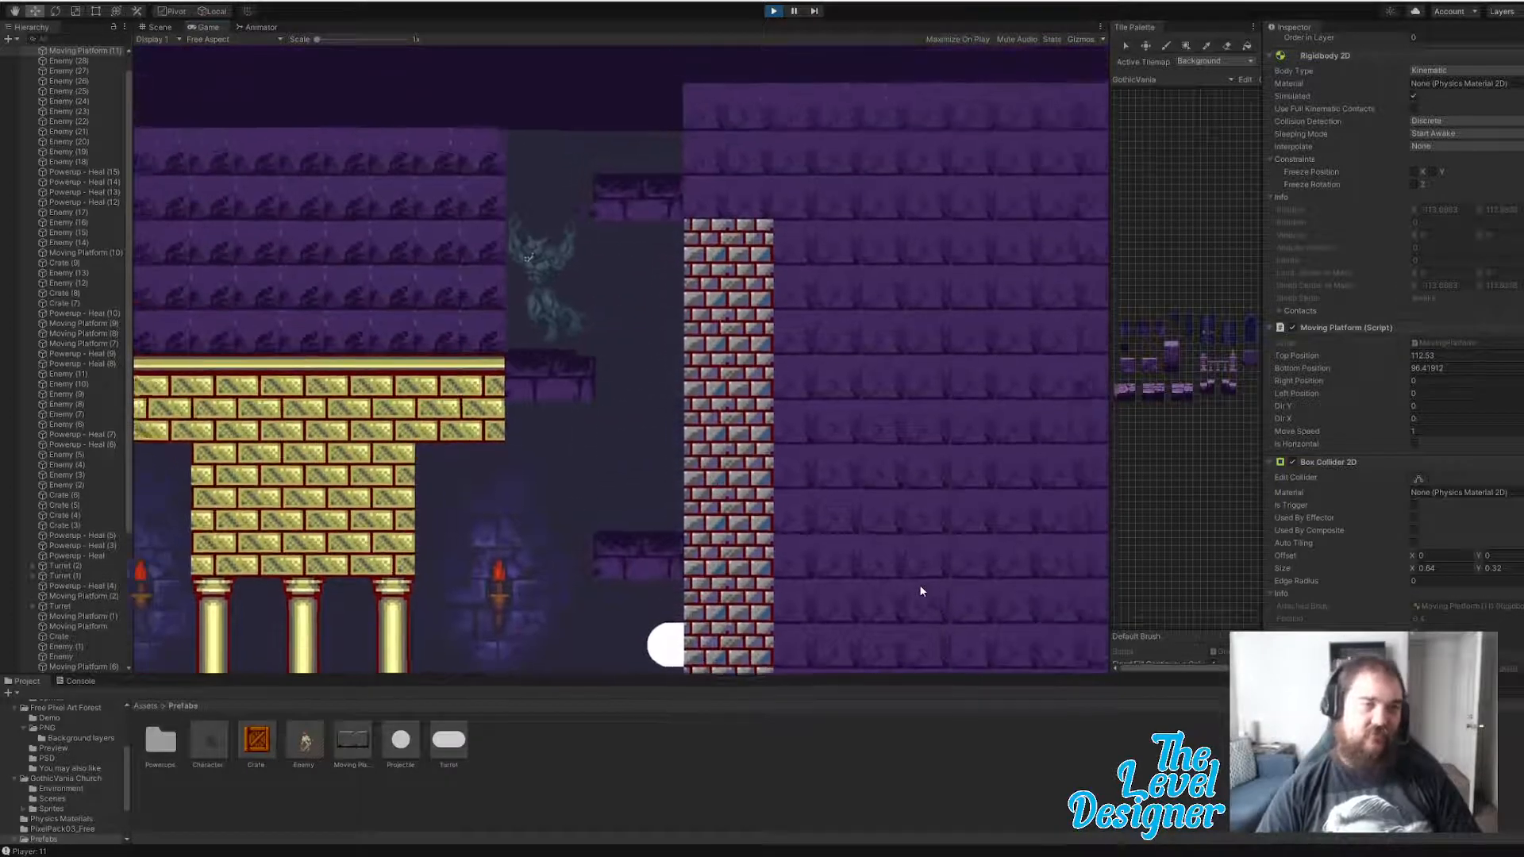
{"action": "key", "text": "a"}
{"action": "key", "text": "space"}
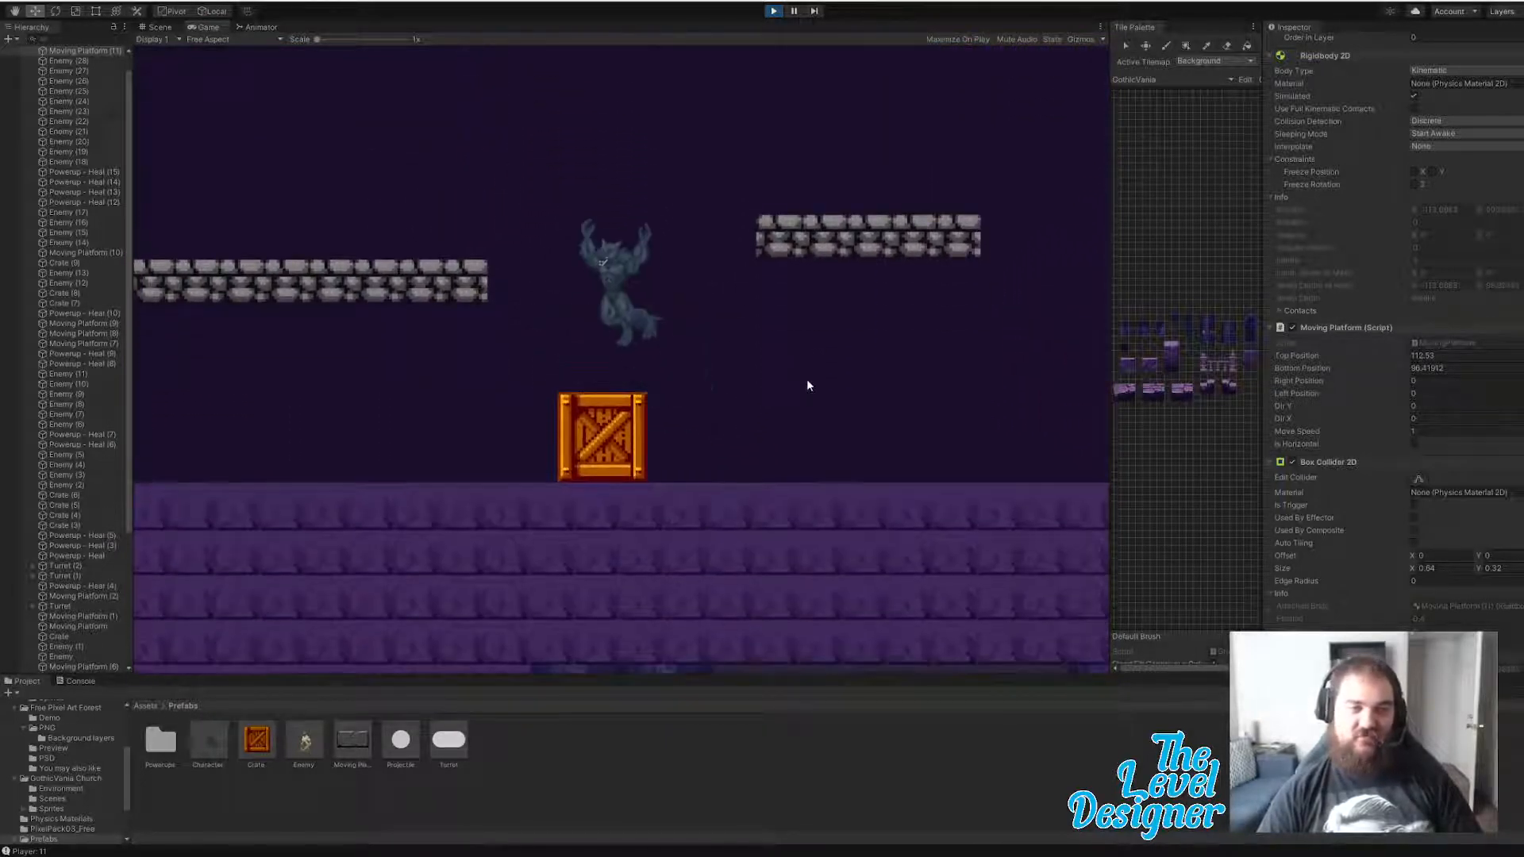
- Jump the werewolf from above the crate onto the stone ledge and try melee attacks on the enemy standing there
{"action": "key", "text": "a"}
{"action": "left_click", "coordinate": [801, 397]}
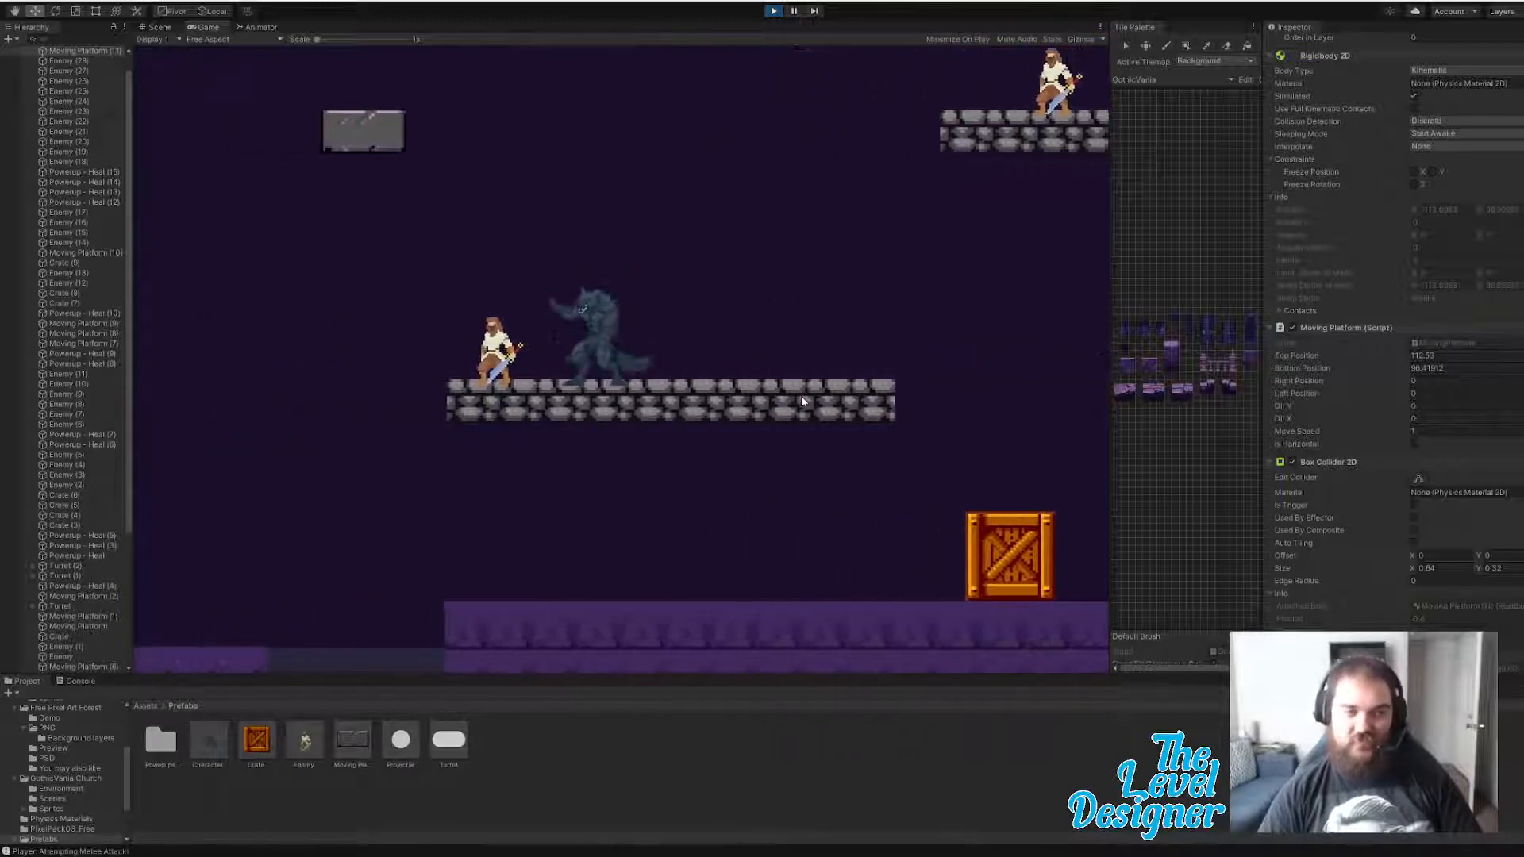
{"action": "key", "text": "a"}
{"action": "key", "text": "d"}
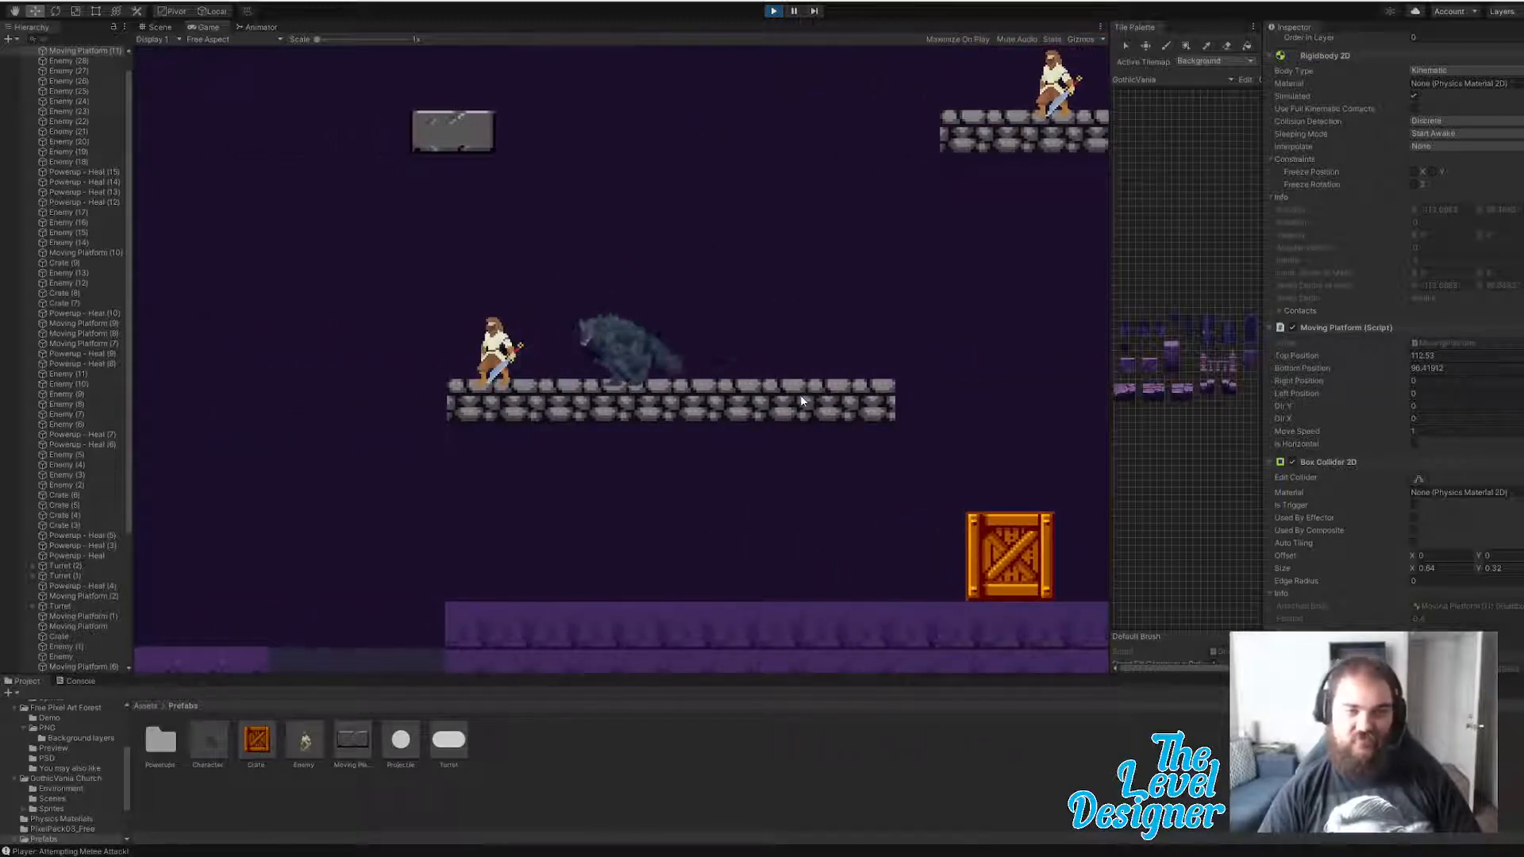
{"action": "key", "text": "space"}
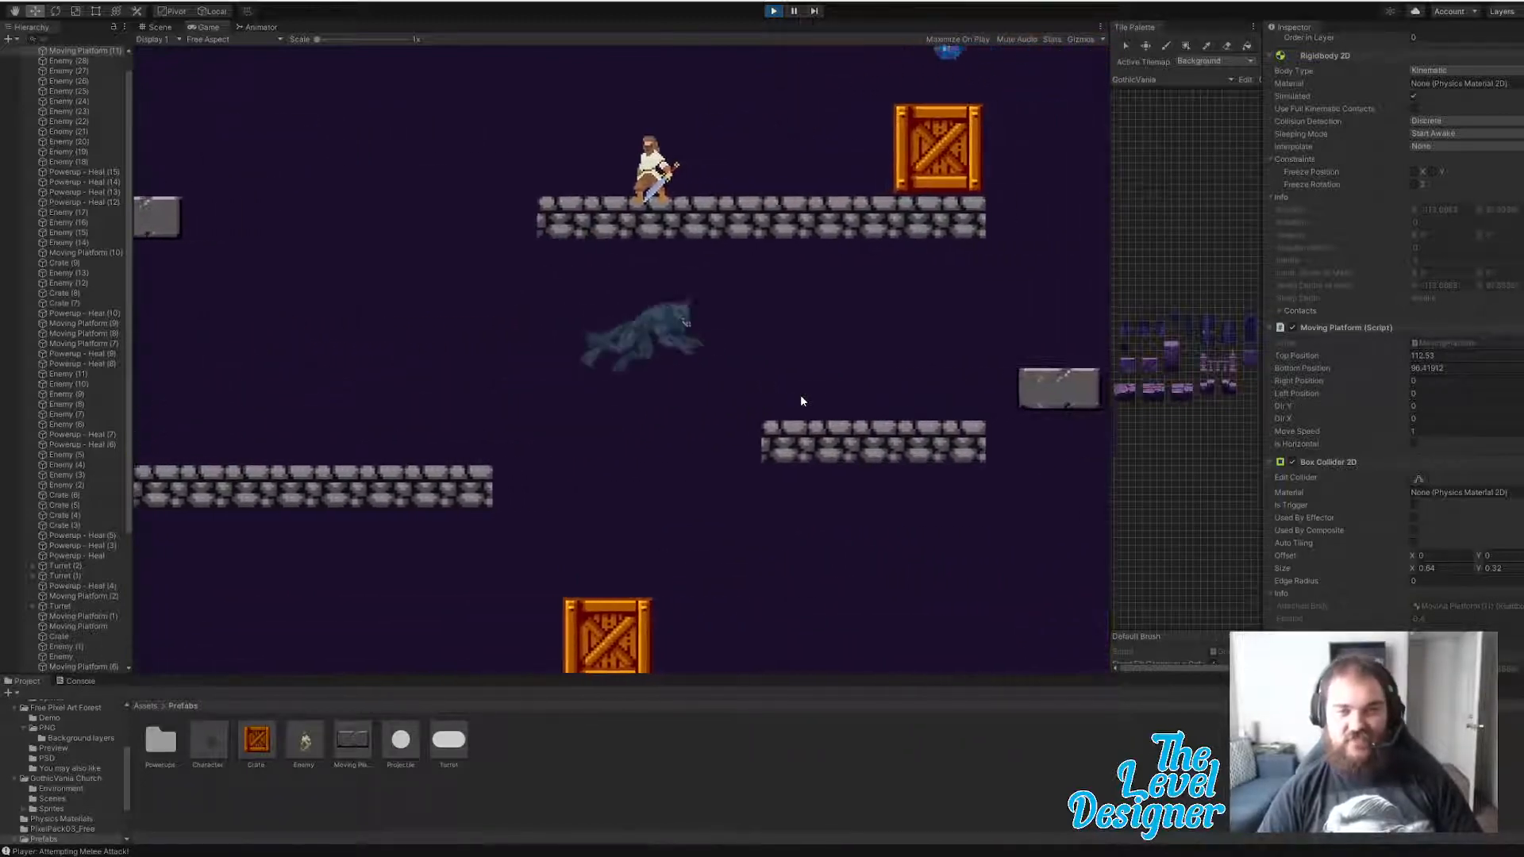
- Leap past the crate to the short stone ledge beside the purple wall and head for the vertical moving platform
{"action": "key", "text": "a"}
{"action": "key", "text": "space"}
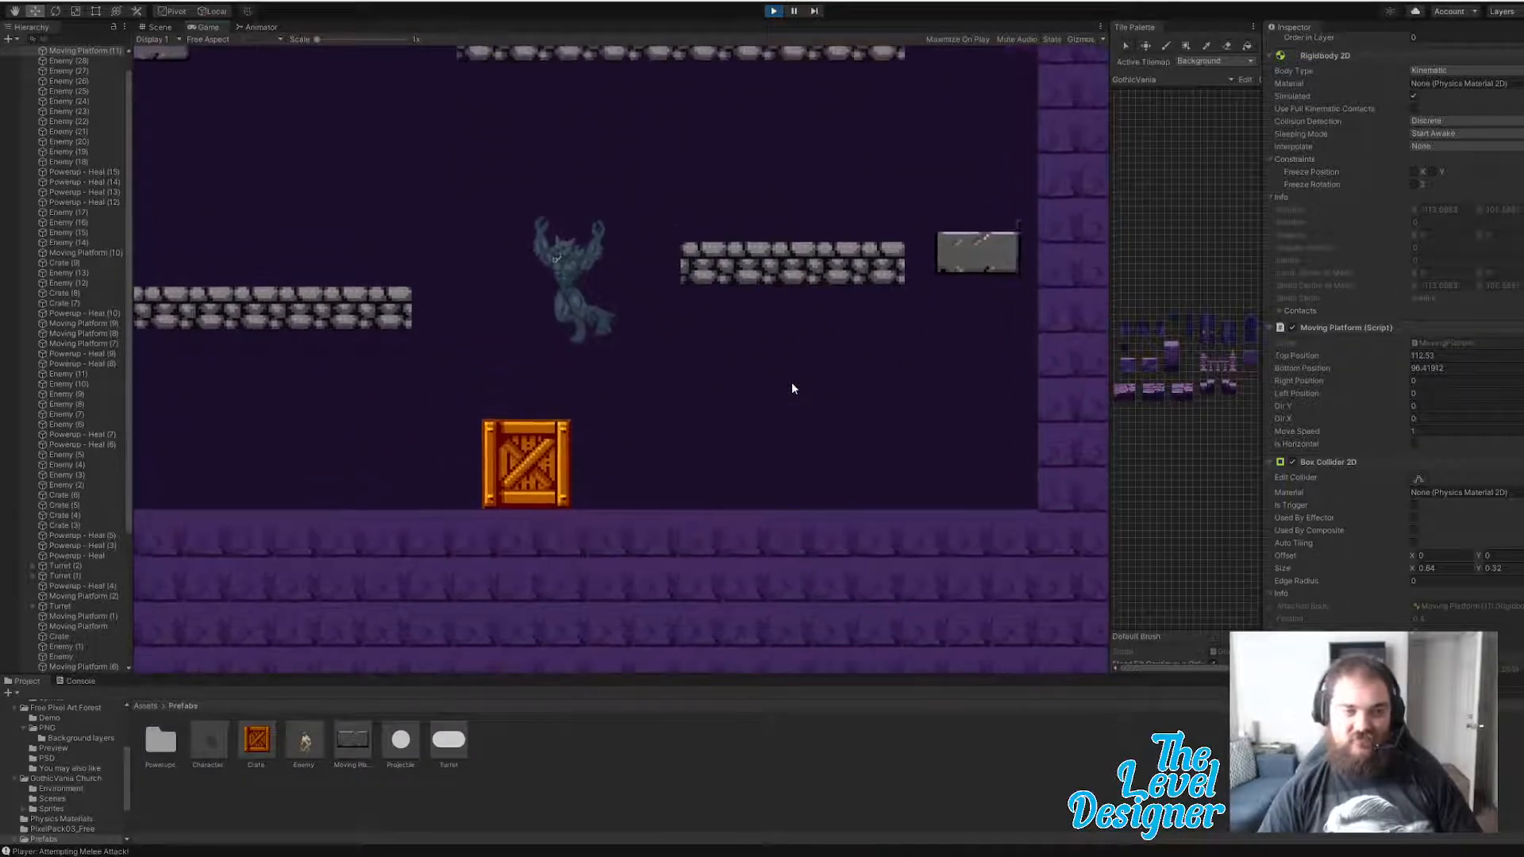
{"action": "key", "text": "d"}
{"action": "key", "text": "space"}
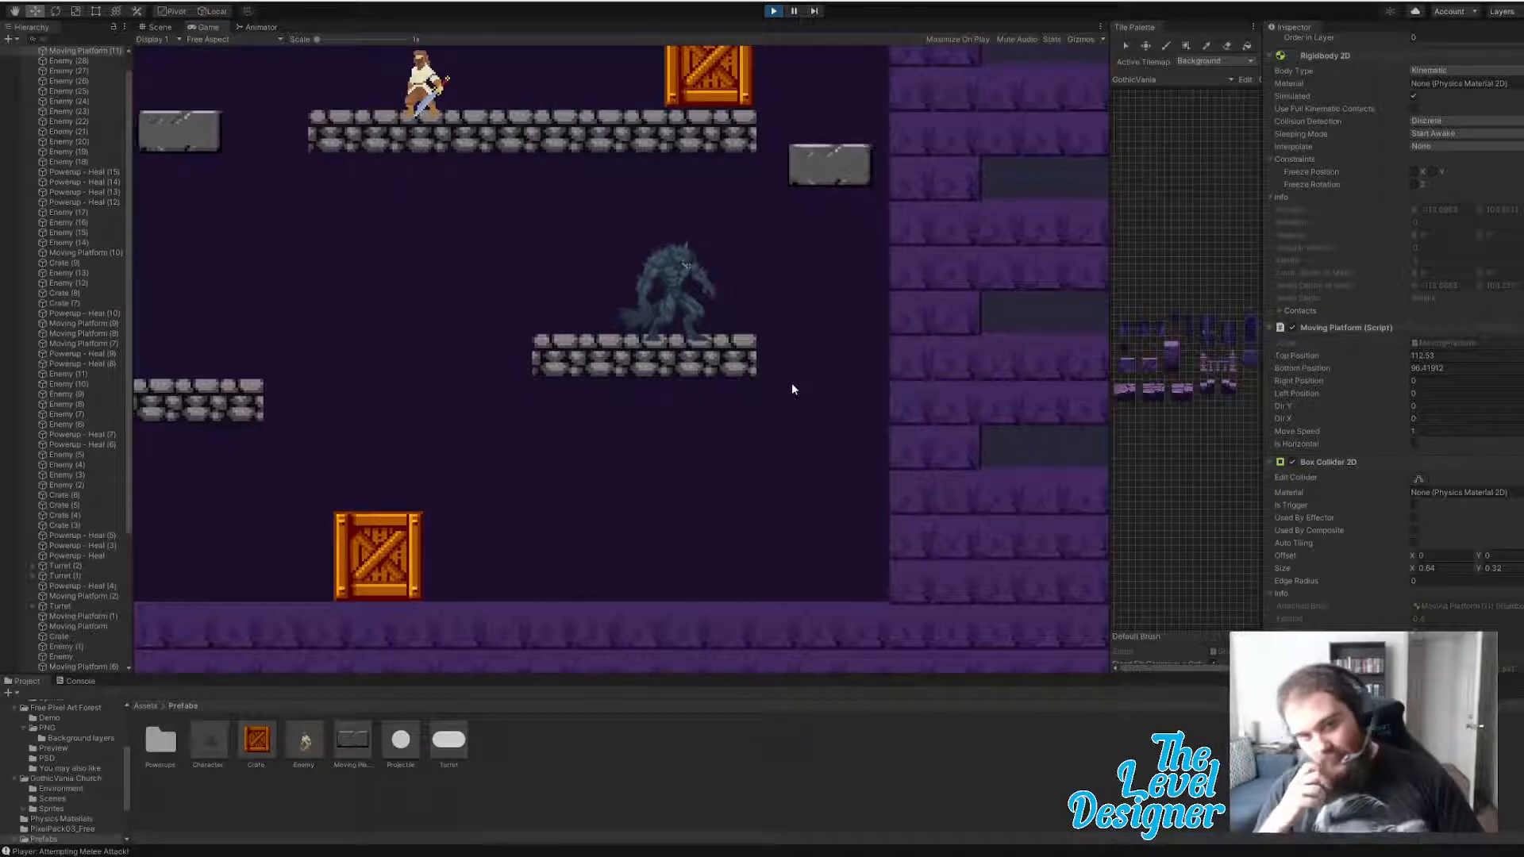
{"action": "key", "text": "d"}
{"action": "key", "text": "d"}
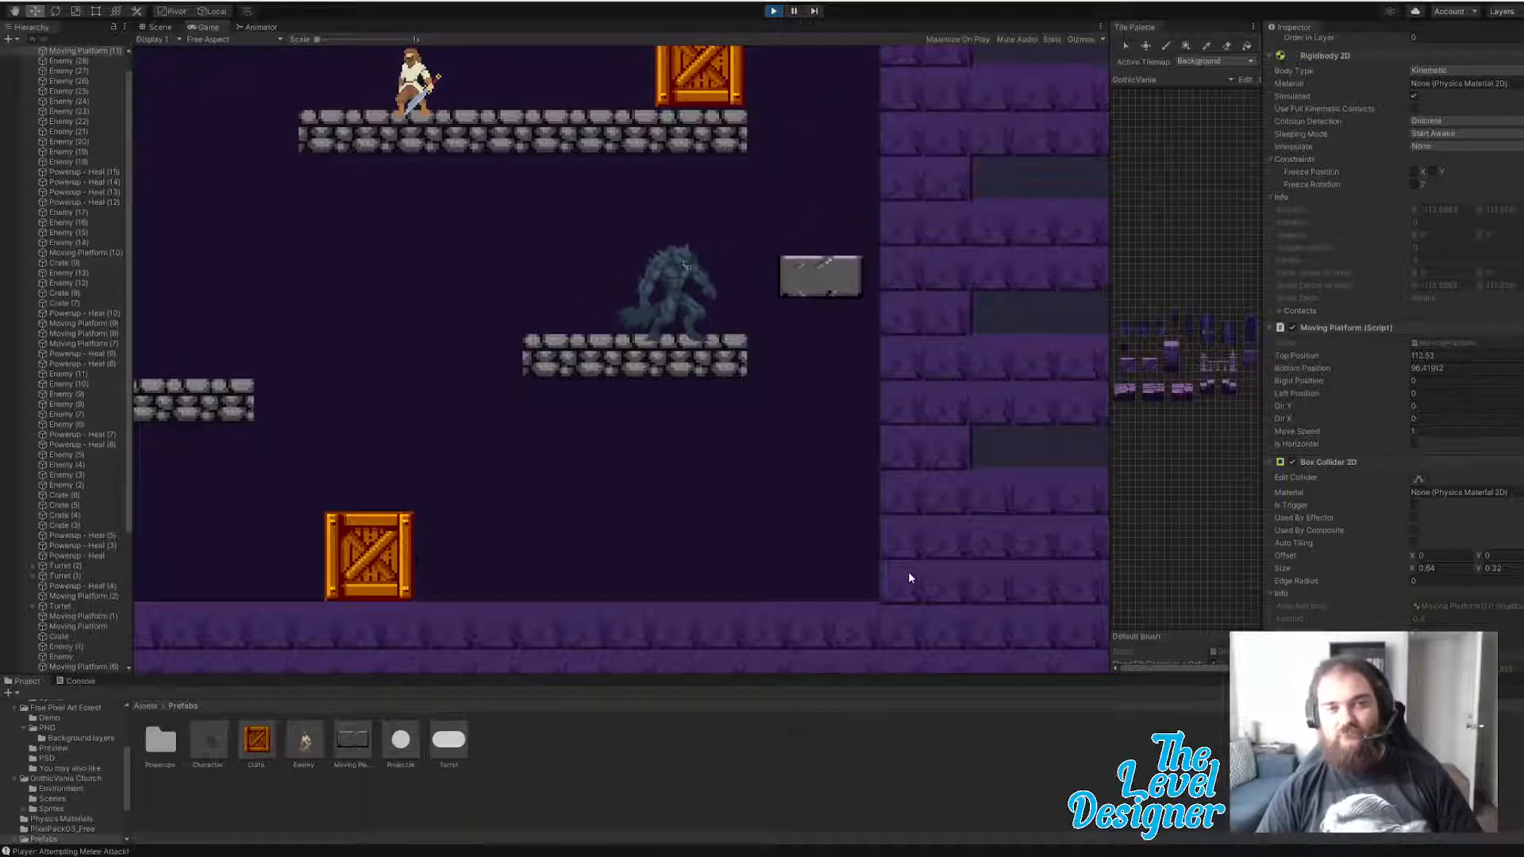
{"action": "key", "text": "d"}
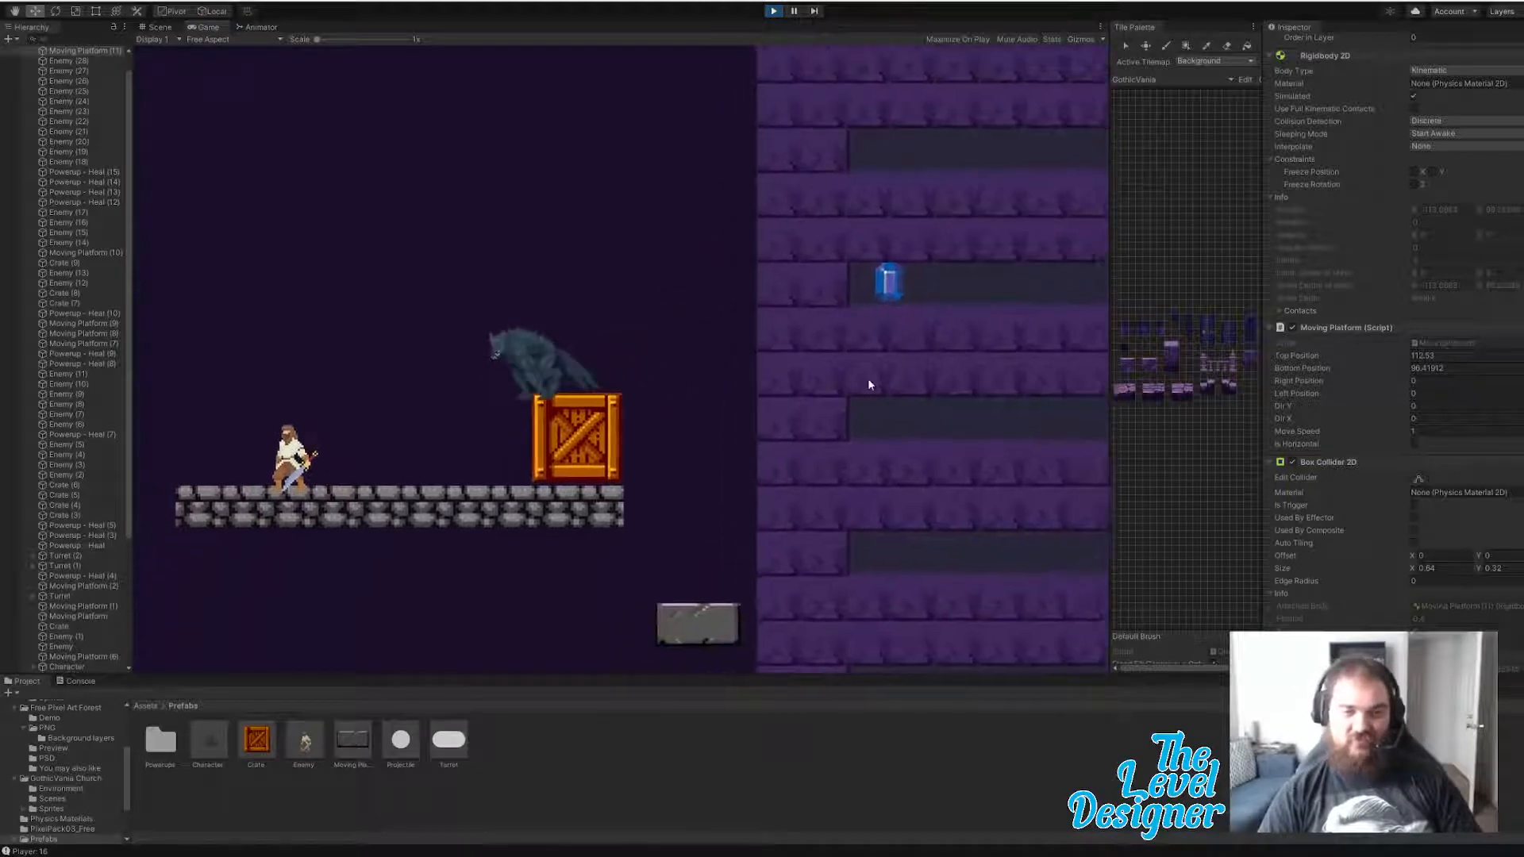
- Drop off the crate on the upper ledge and fight the enemy with melee and ranged attacks
{"action": "key", "text": "a"}
{"action": "left_click", "coordinate": [707, 362]}
{"action": "key", "text": "a"}
{"action": "left_click", "coordinate": [707, 363]}
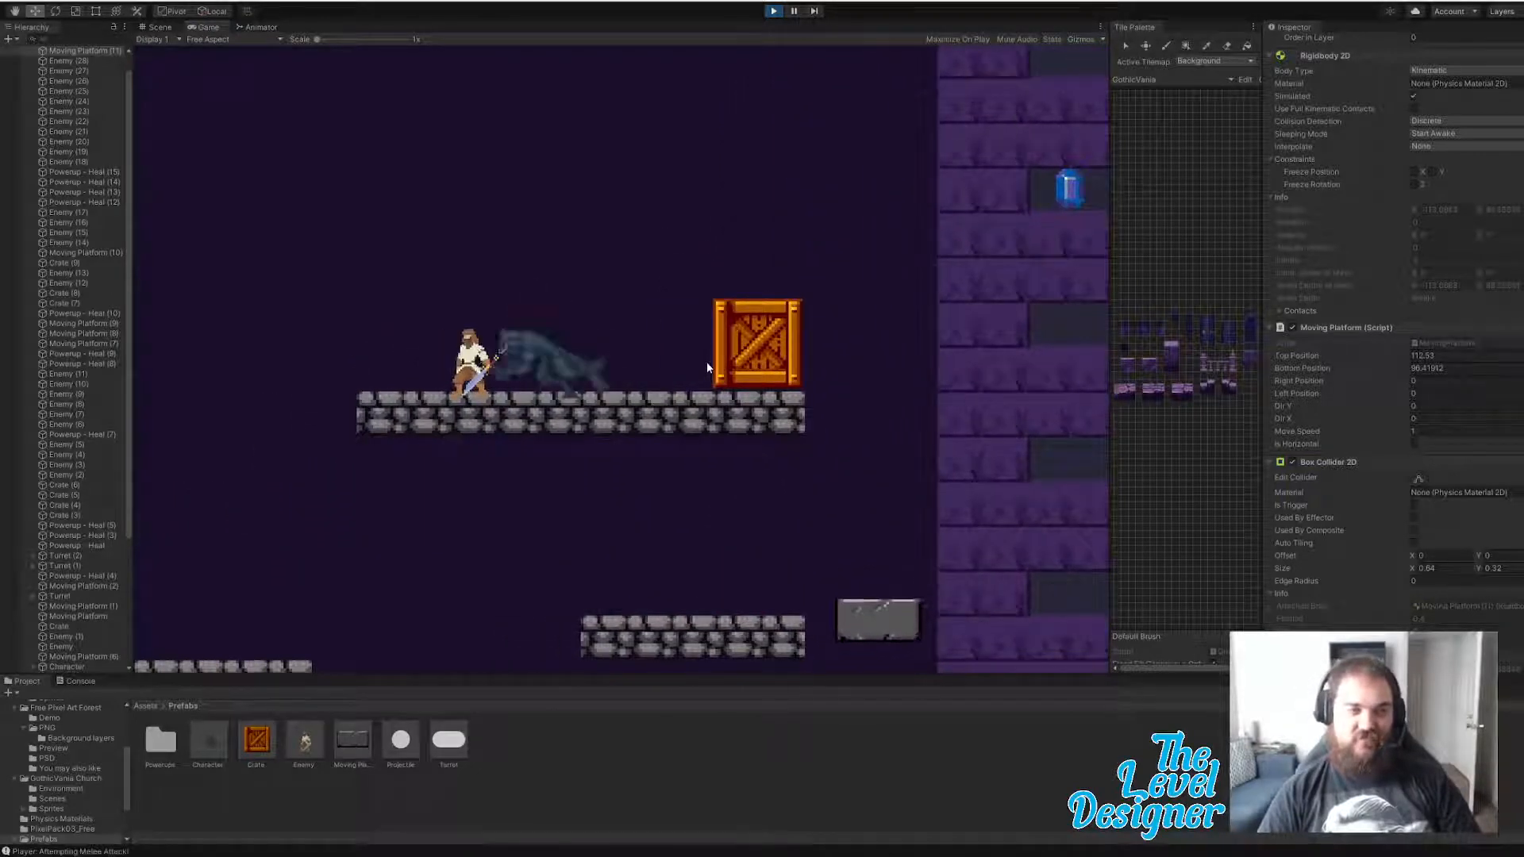
{"action": "key", "text": "a"}
{"action": "key", "text": "d"}
{"action": "key", "text": "a"}
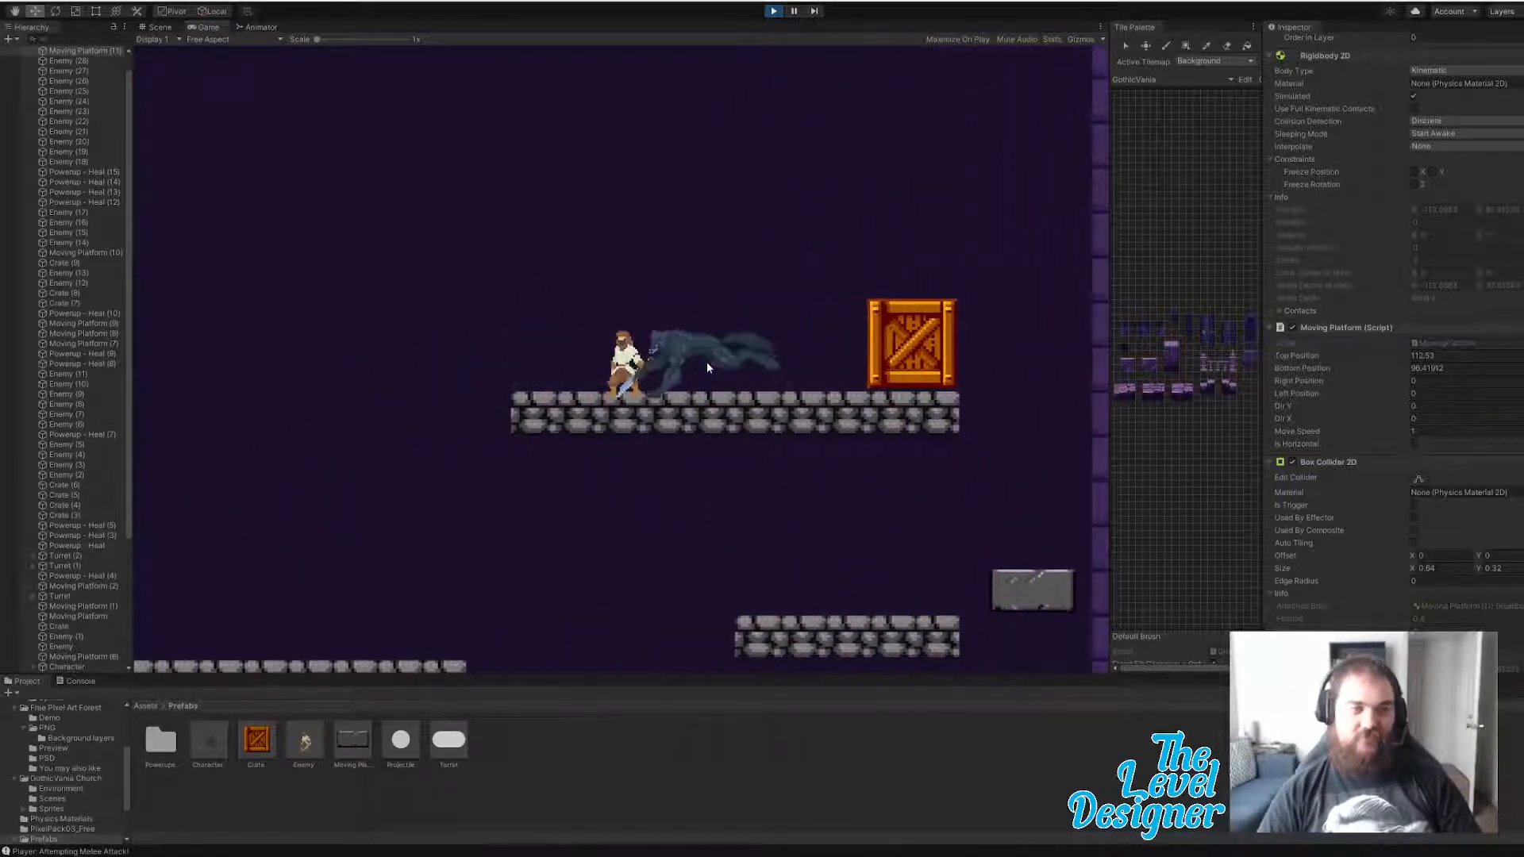
{"action": "left_click", "coordinate": [707, 363]}
{"action": "left_click", "coordinate": [707, 363]}
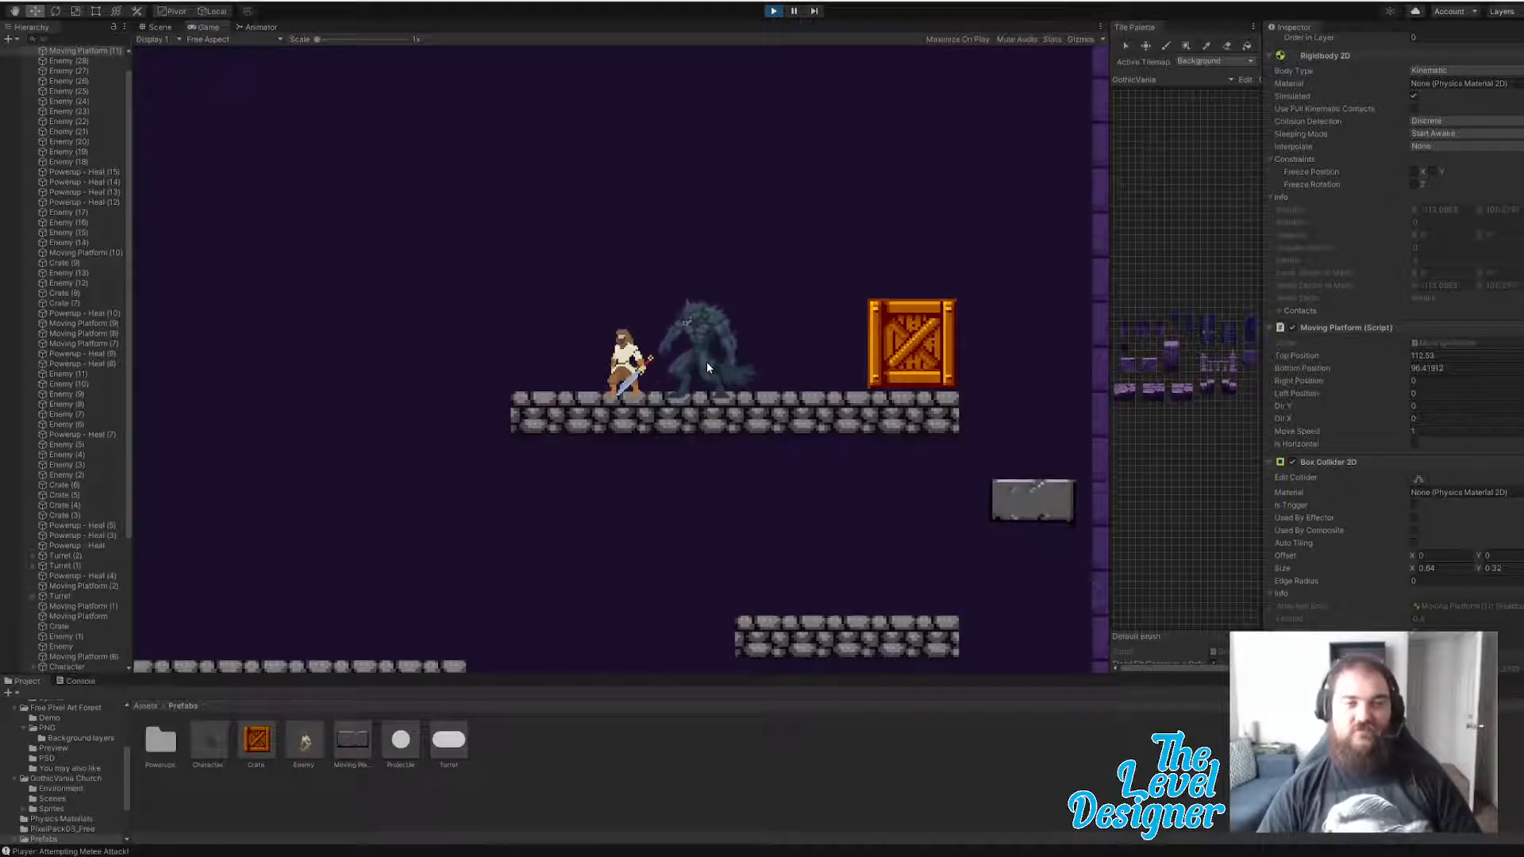
{"action": "left_click", "coordinate": [707, 367]}
{"action": "right_click", "coordinate": [706, 366]}
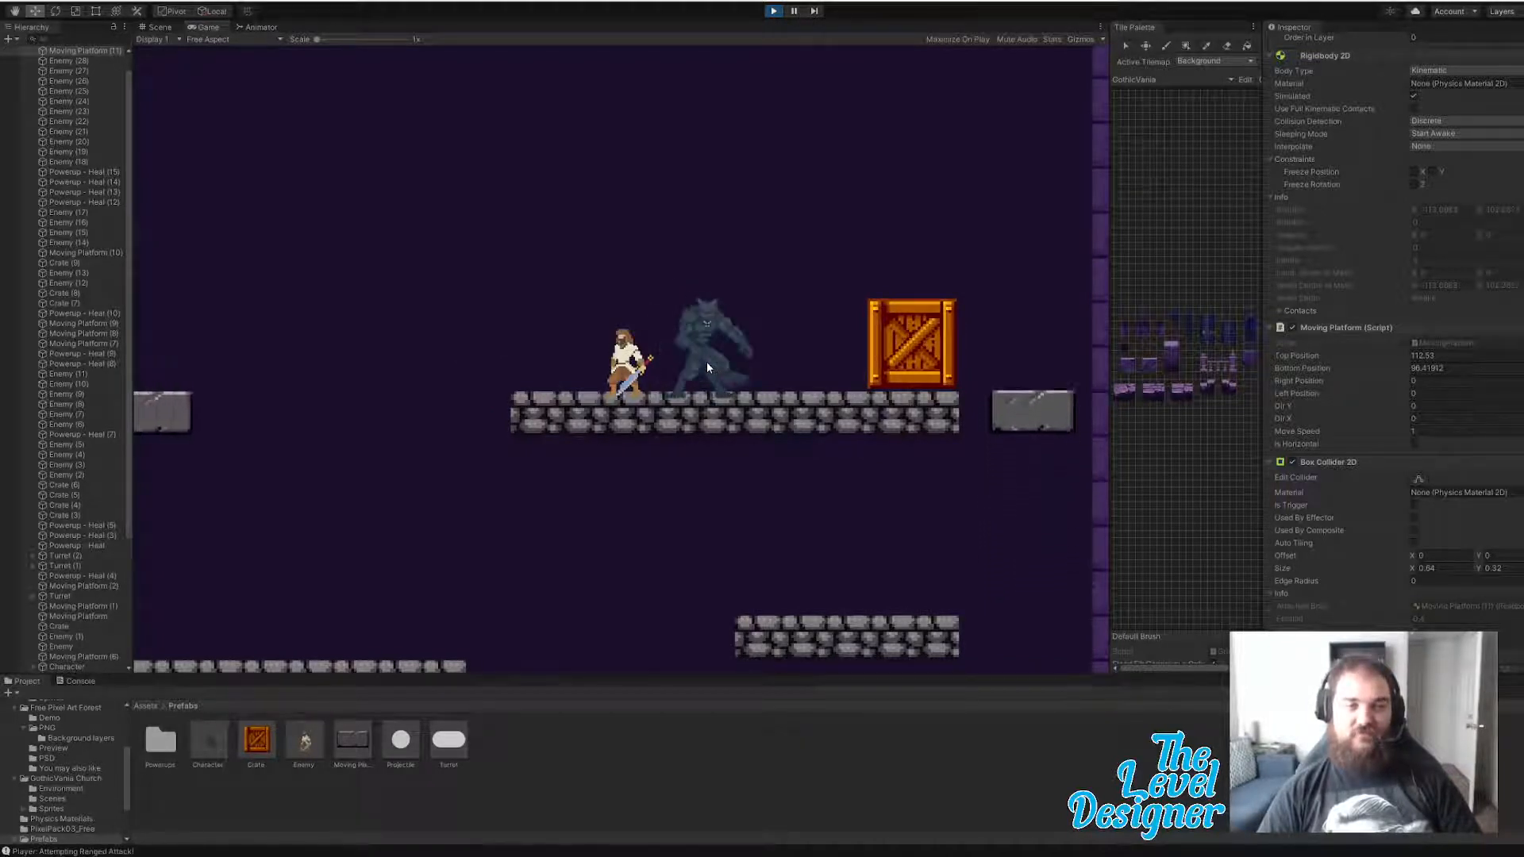
- Leap past the fallen enemy onto the floating moving platform and cross the cavern to the next stone ledge
{"action": "key", "text": "a"}
{"action": "key", "text": "space"}
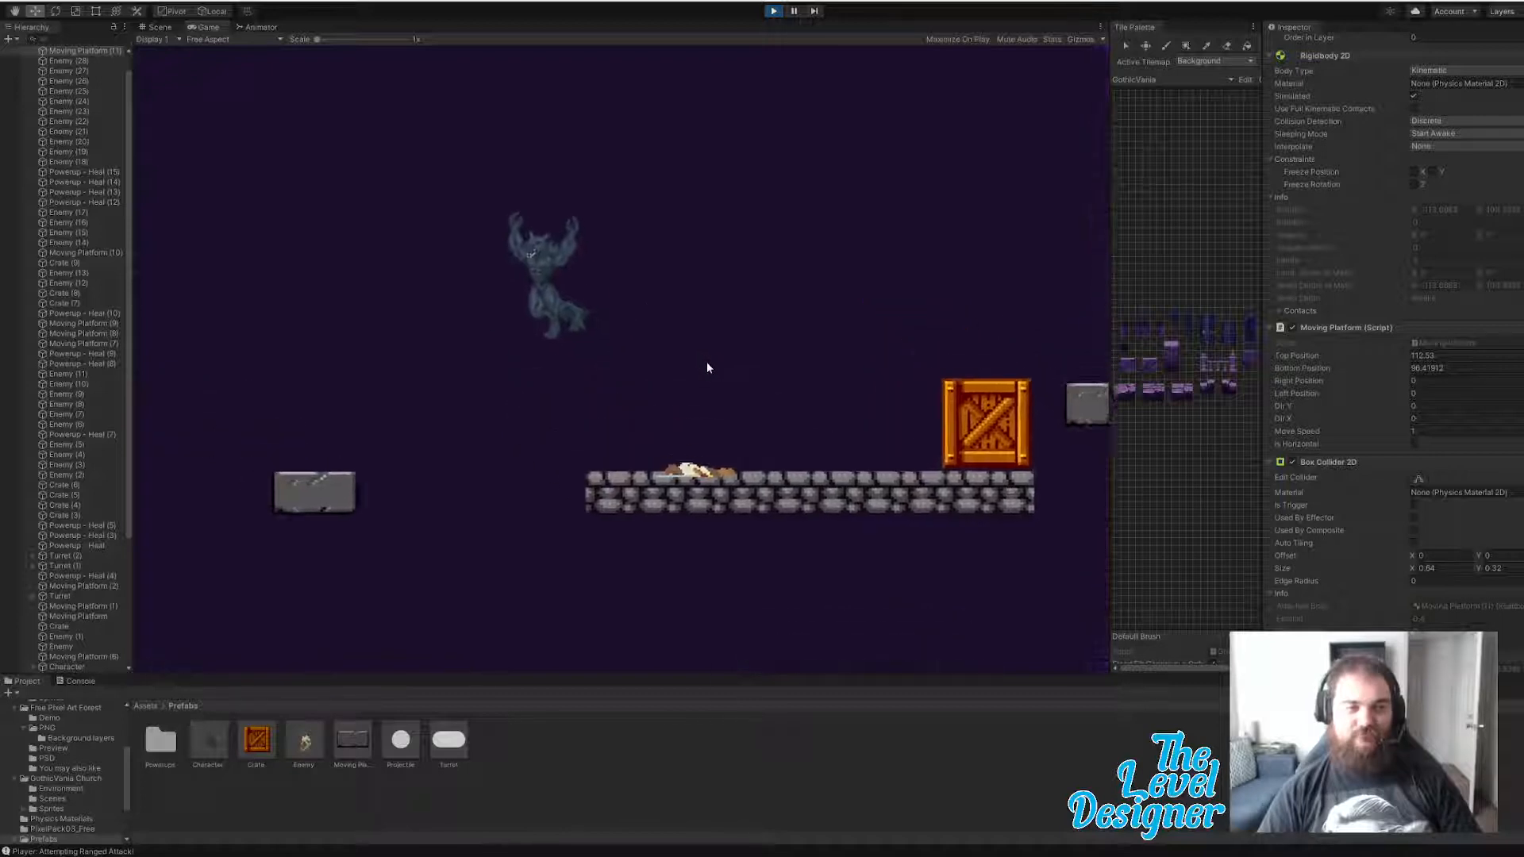
{"action": "key", "text": "d"}
{"action": "right_click", "coordinate": [706, 367]}
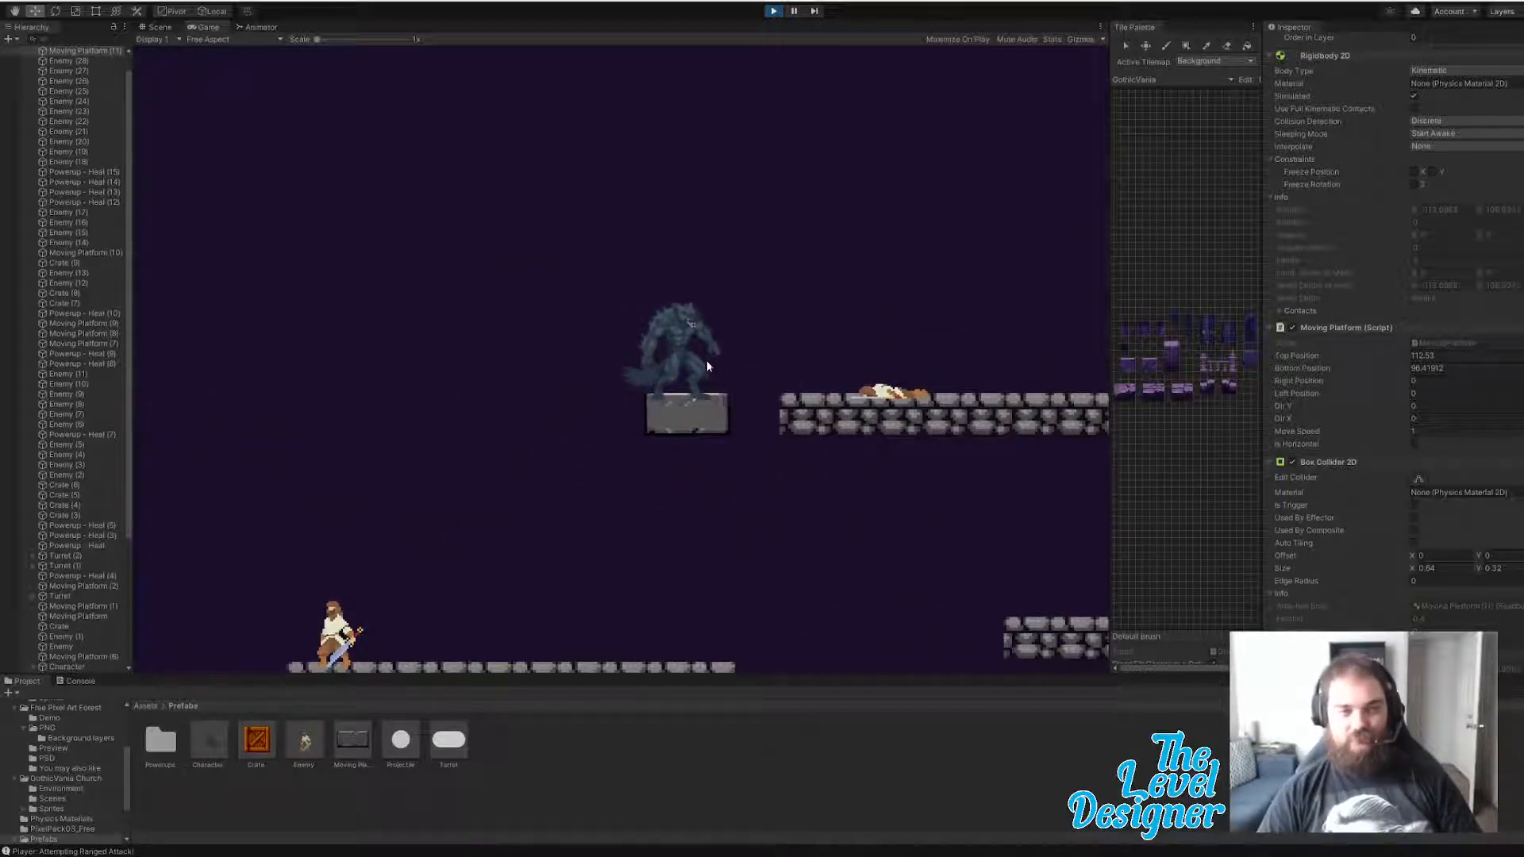
{"action": "key", "text": "a"}
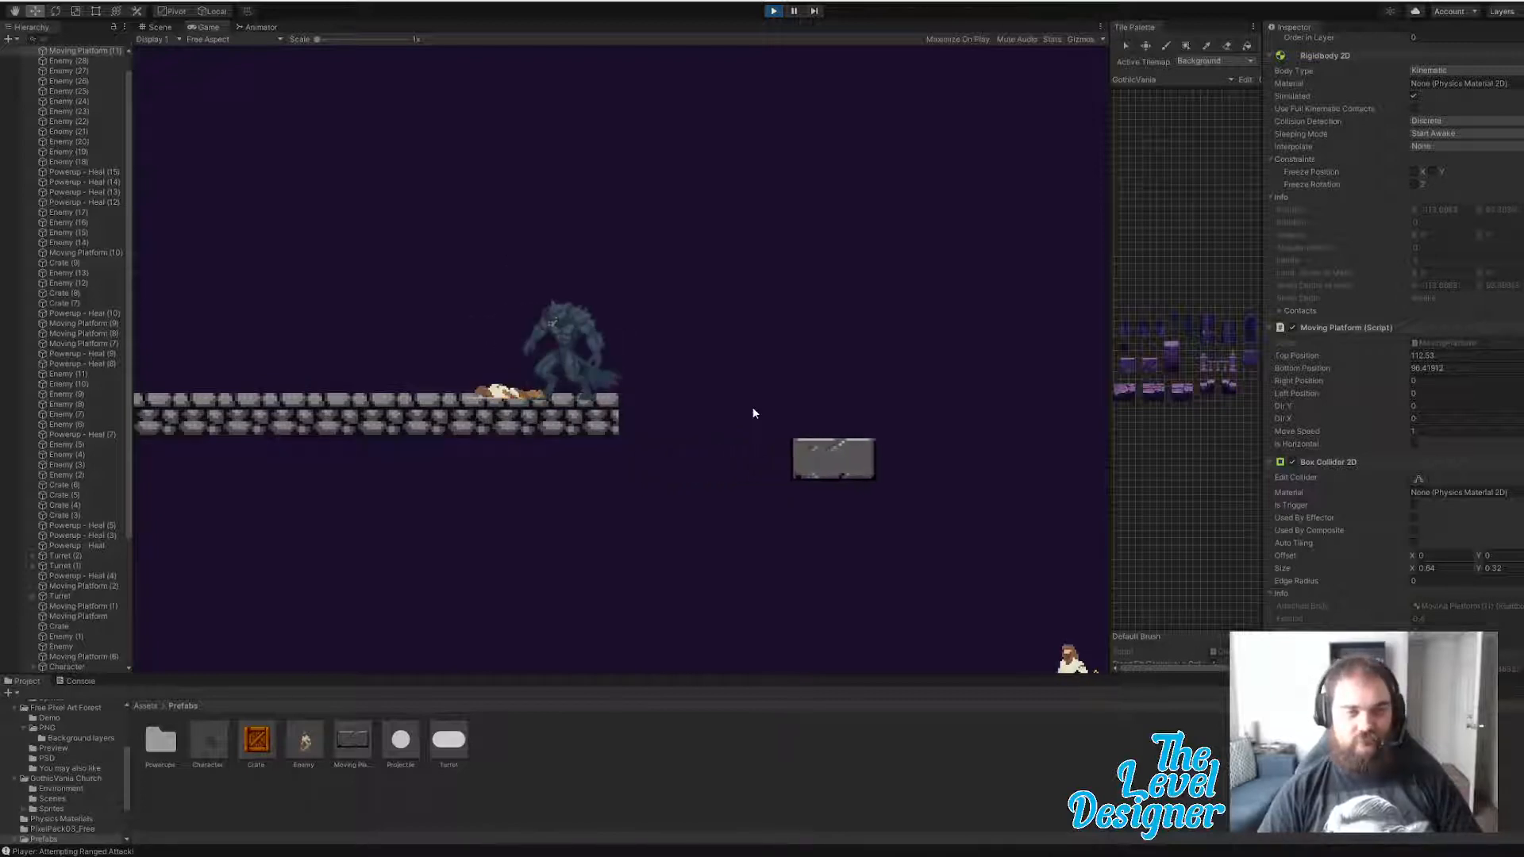
- Defeat the second enemy at the far end of the long ledge and jump the gap to the next ledge
{"action": "key", "text": "a"}
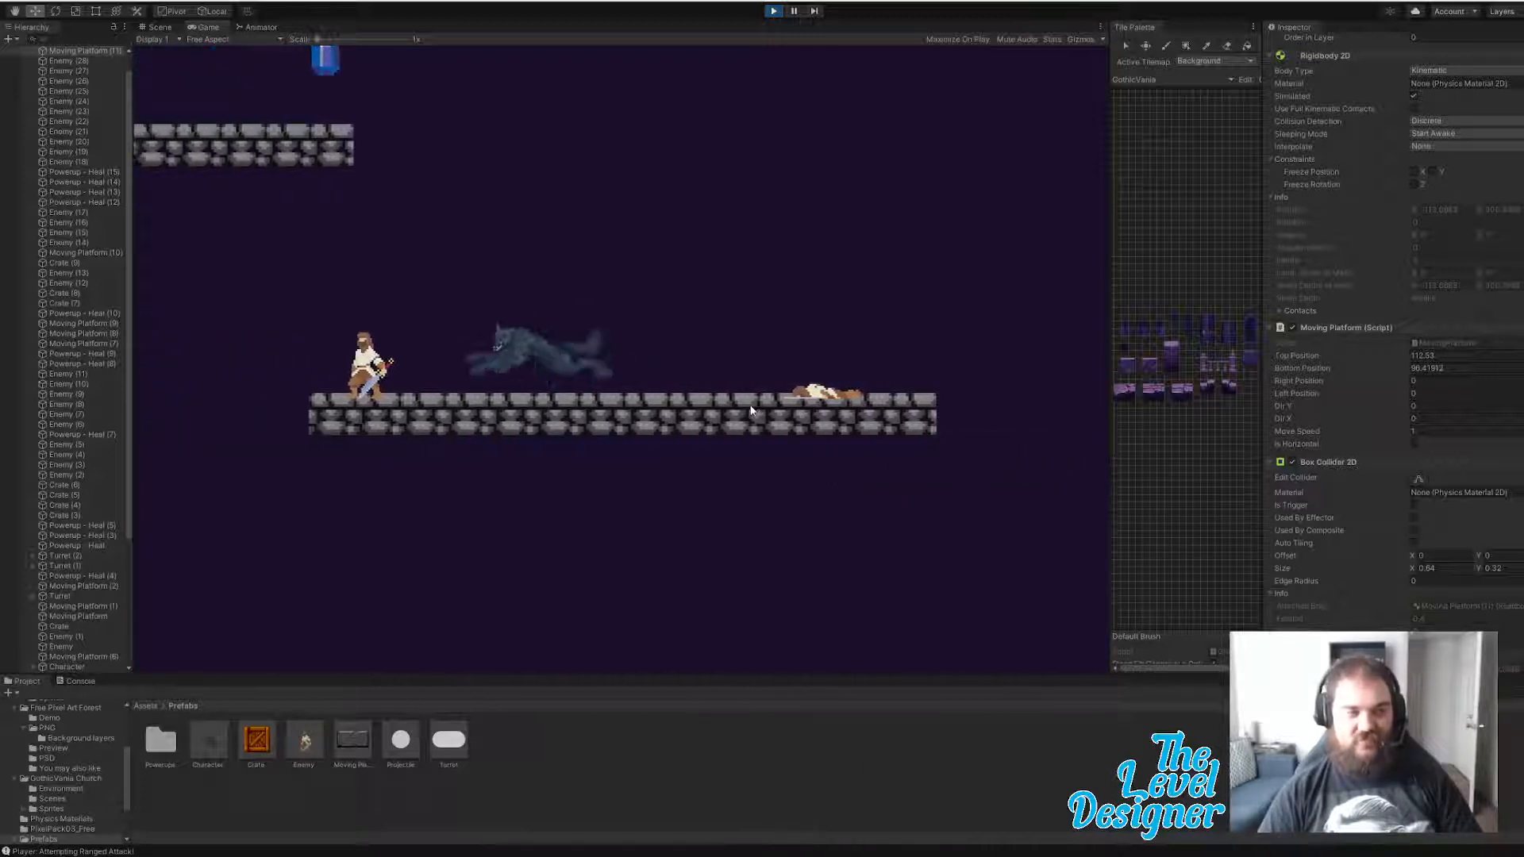
{"action": "key", "text": "q"}
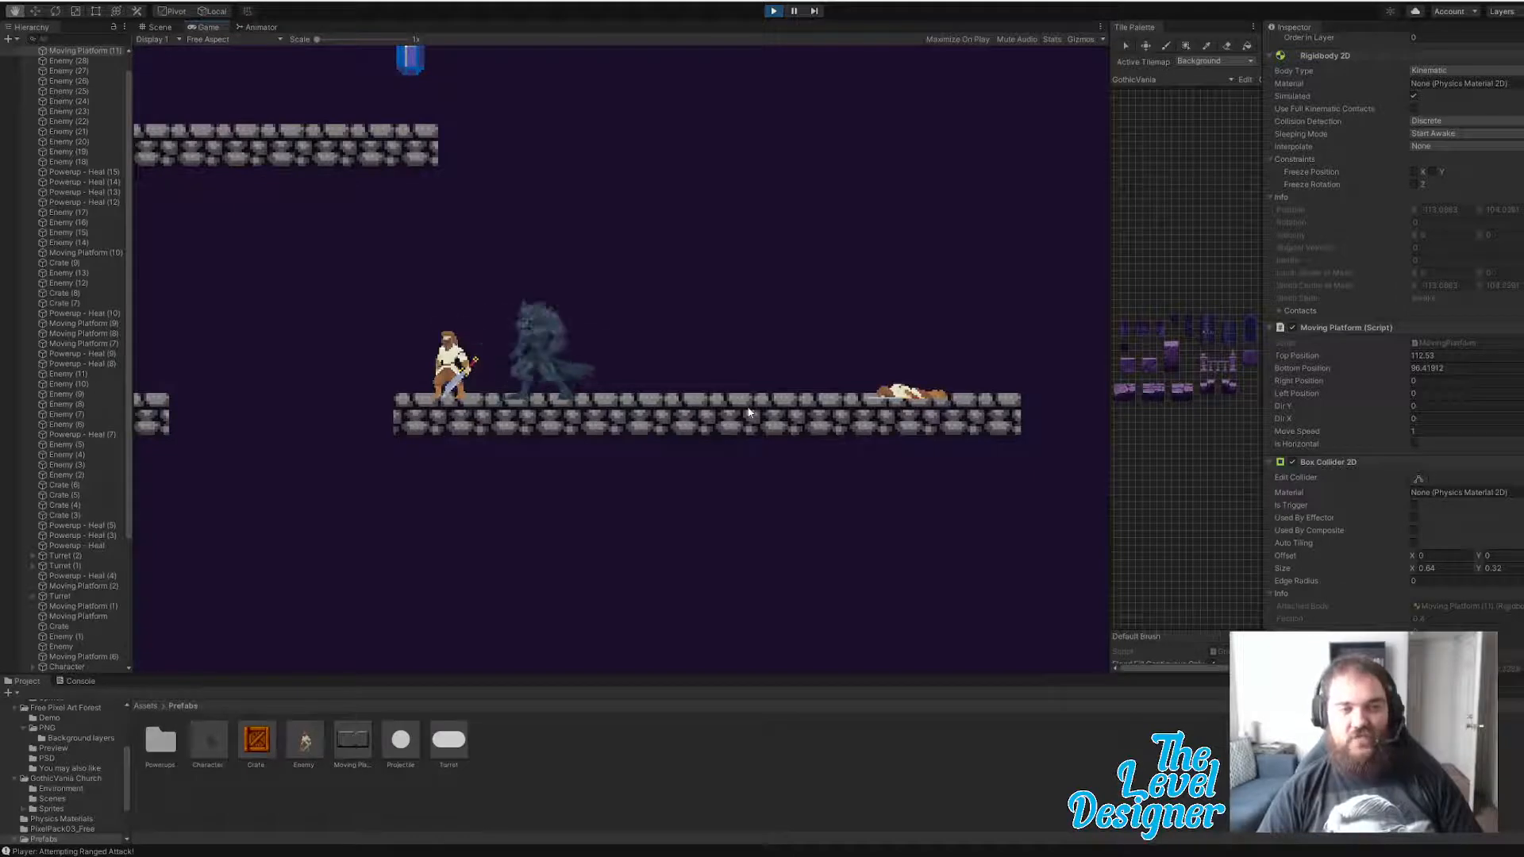
{"action": "key", "text": "a"}
{"action": "key", "text": "w"}
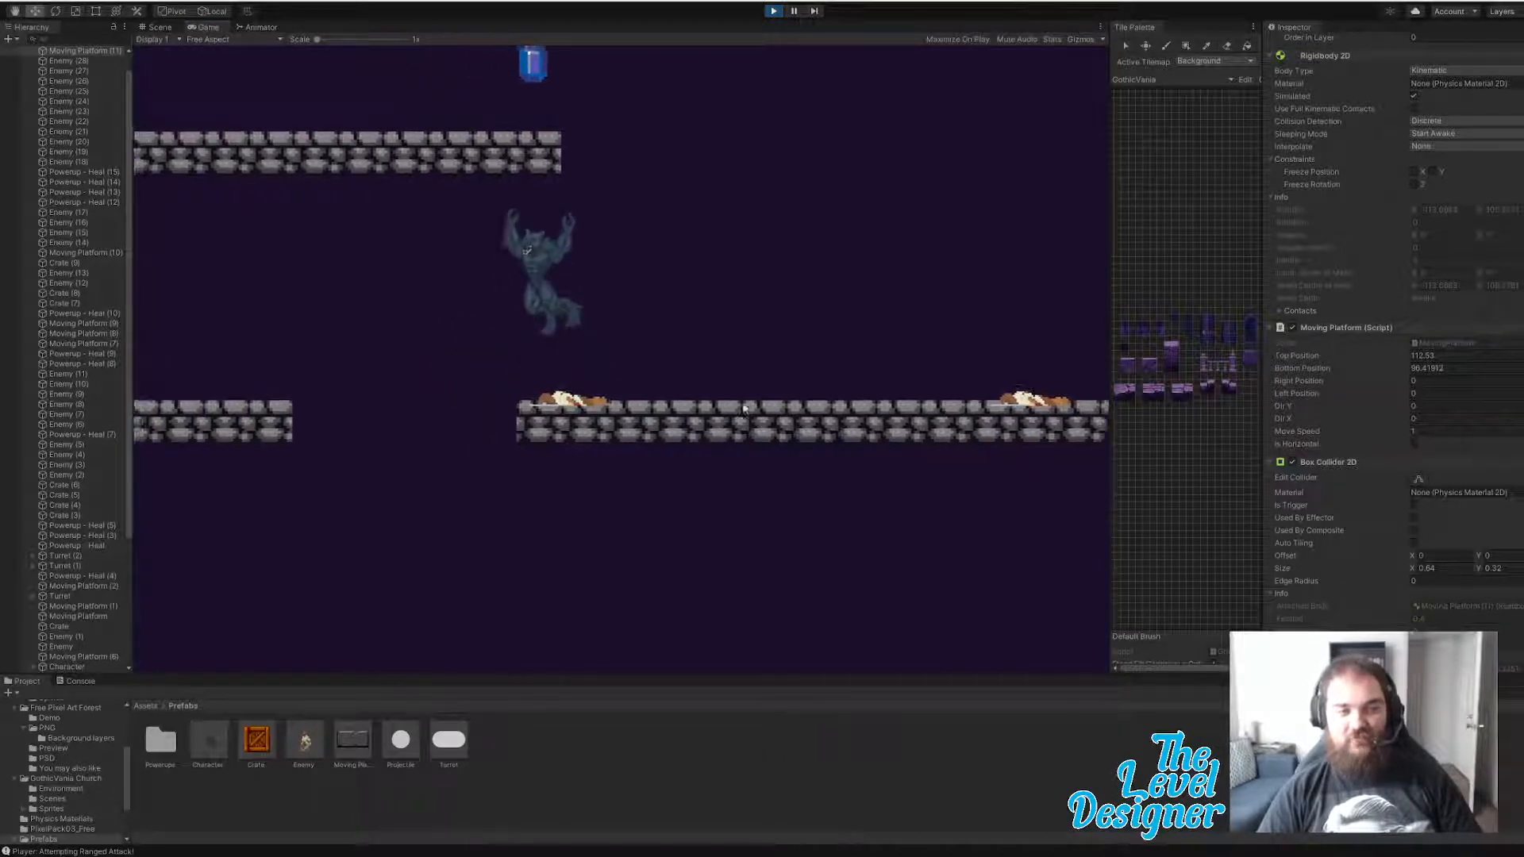
{"action": "key", "text": "a"}
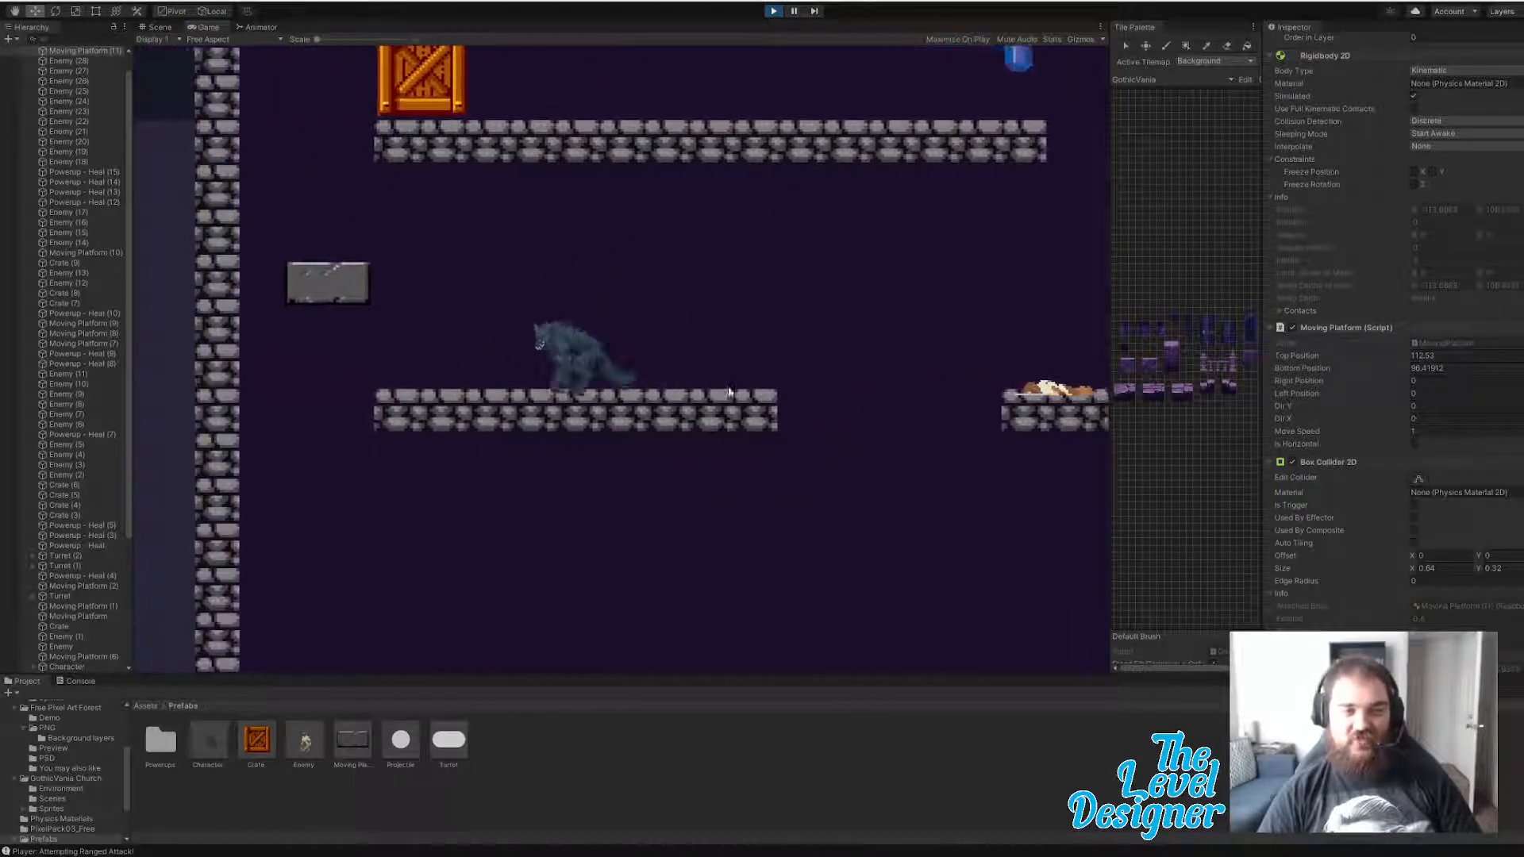
- Run back and forth on the ledge near the stone wall and jump toward the vertical moving platform
{"action": "key", "text": "a"}
{"action": "key", "text": "w"}
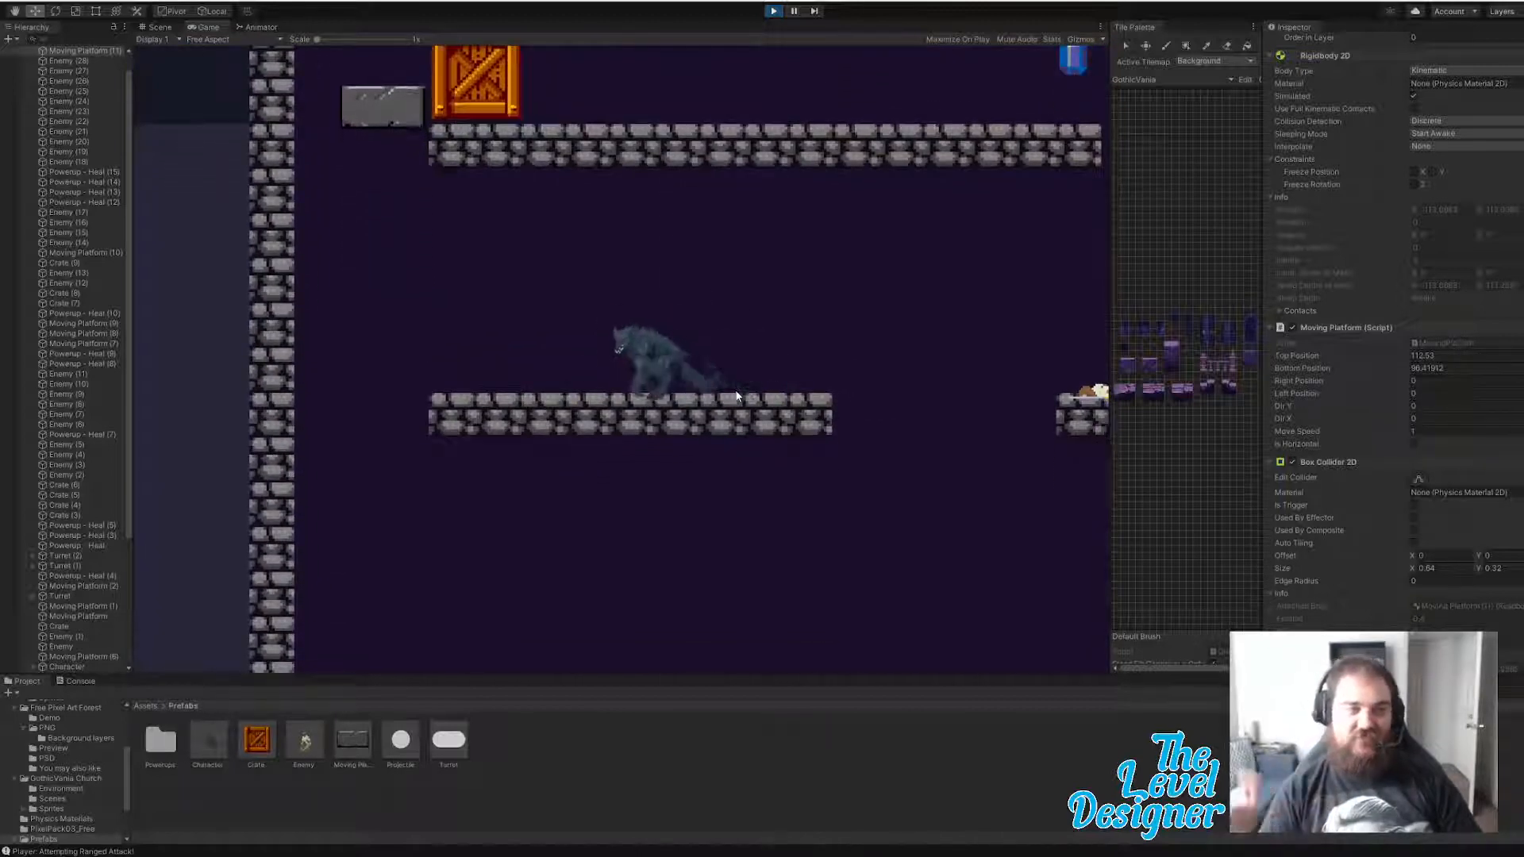
{"action": "key", "text": "d"}
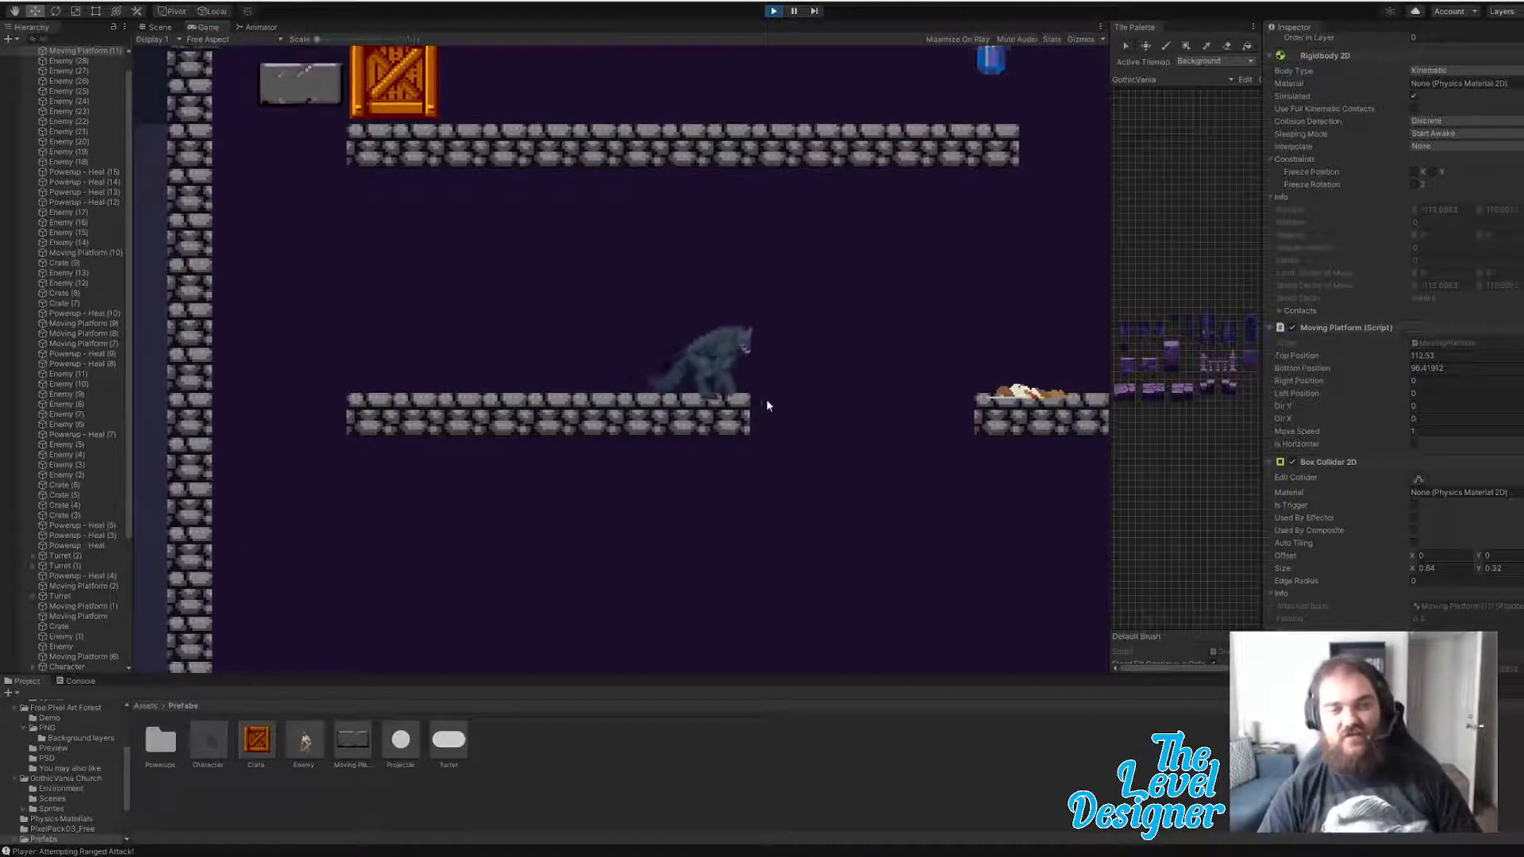
{"action": "key", "text": "a"}
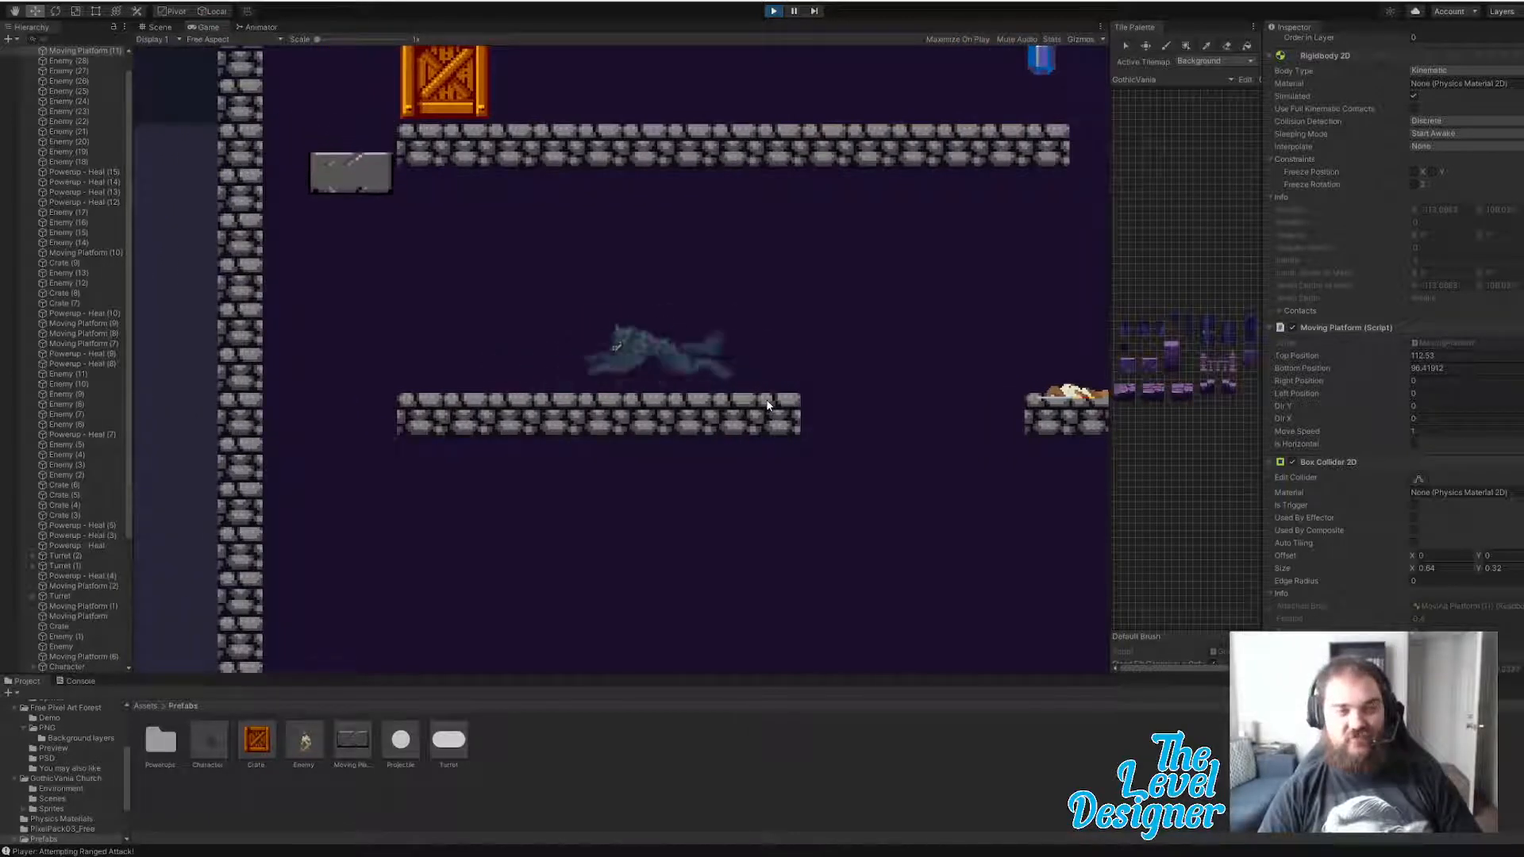
{"action": "key", "text": "a"}
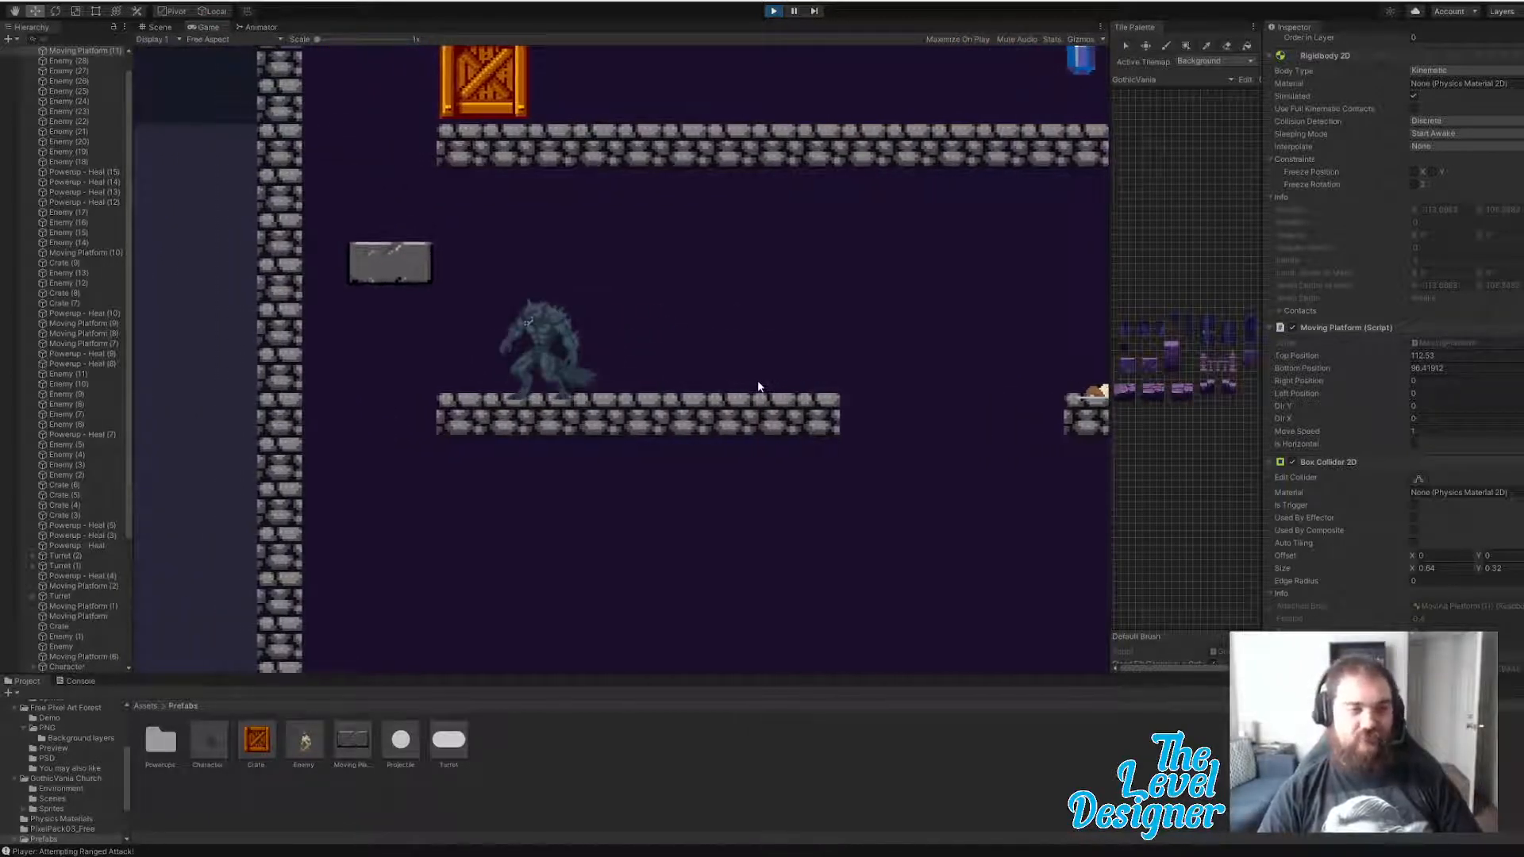
{"action": "key", "text": "space"}
{"action": "key", "text": "a"}
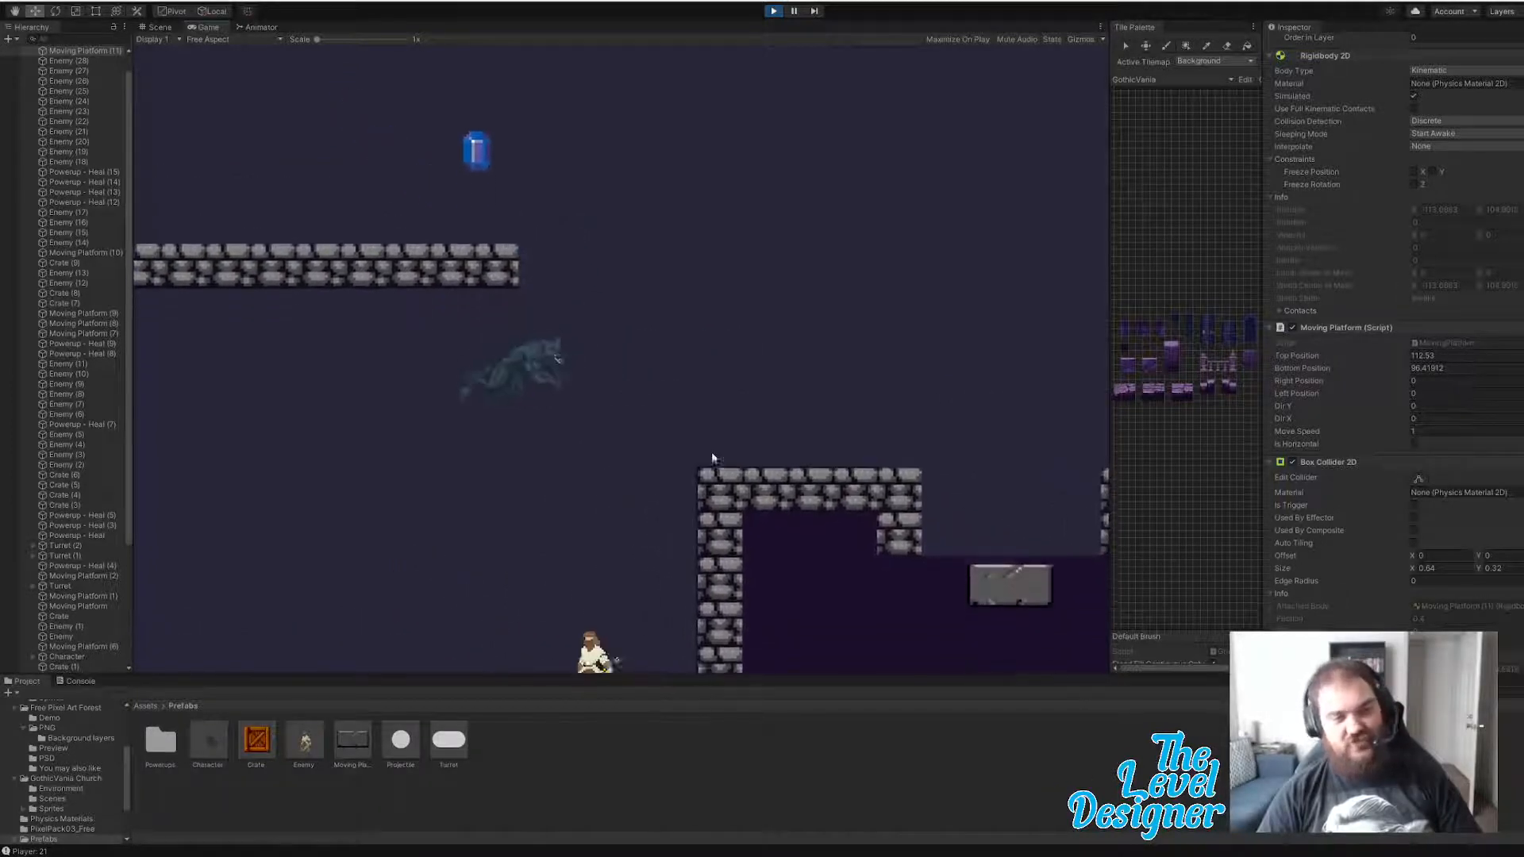
- Drop into the stone pit between the two enemies, run across it, and jump out on the far side
{"action": "left_click", "coordinate": [707, 446]}
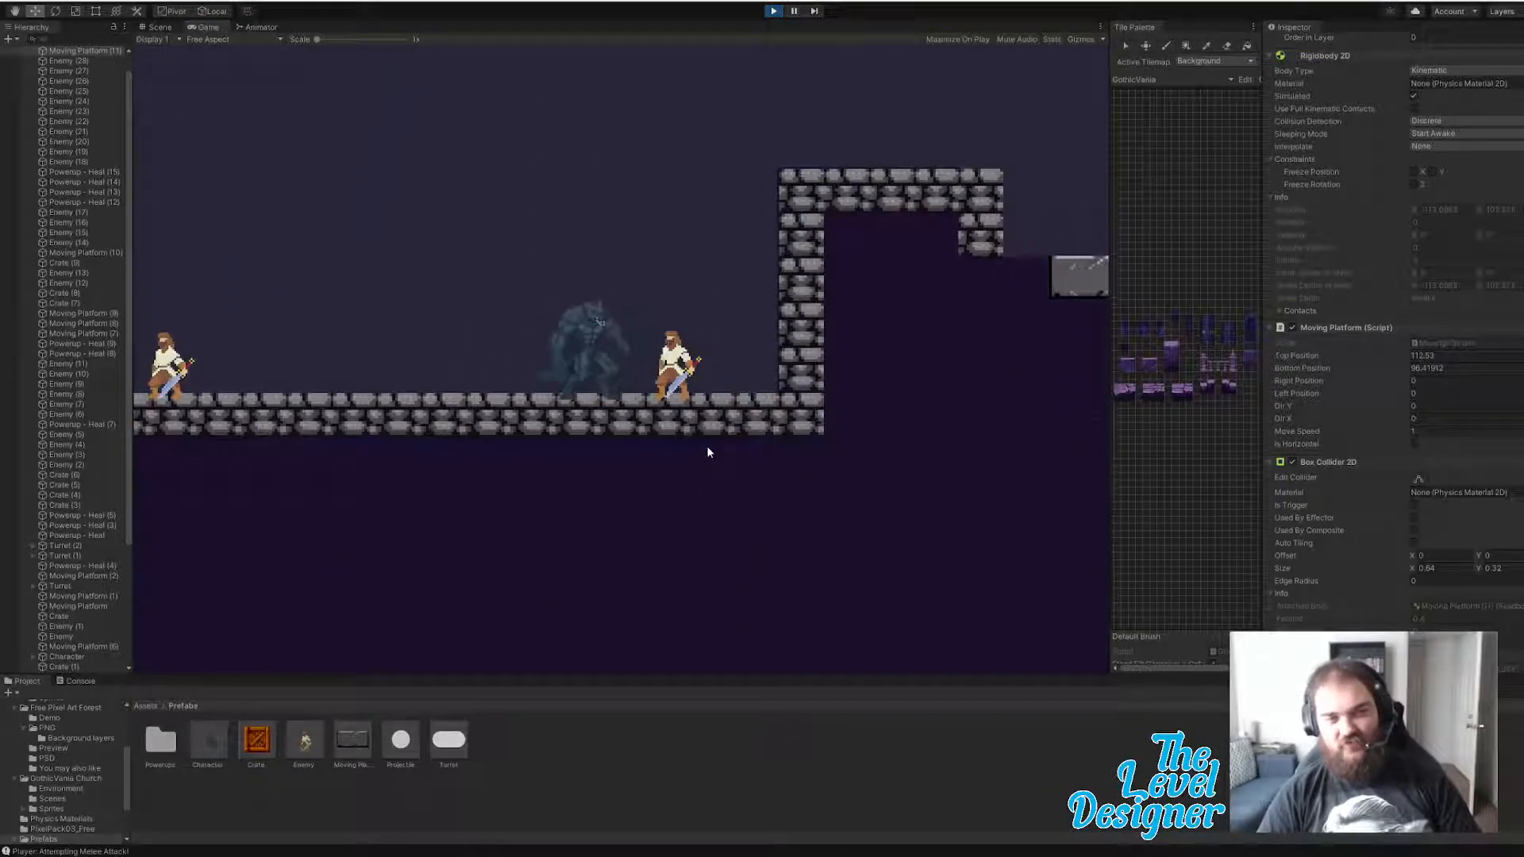
{"action": "key", "text": "a"}
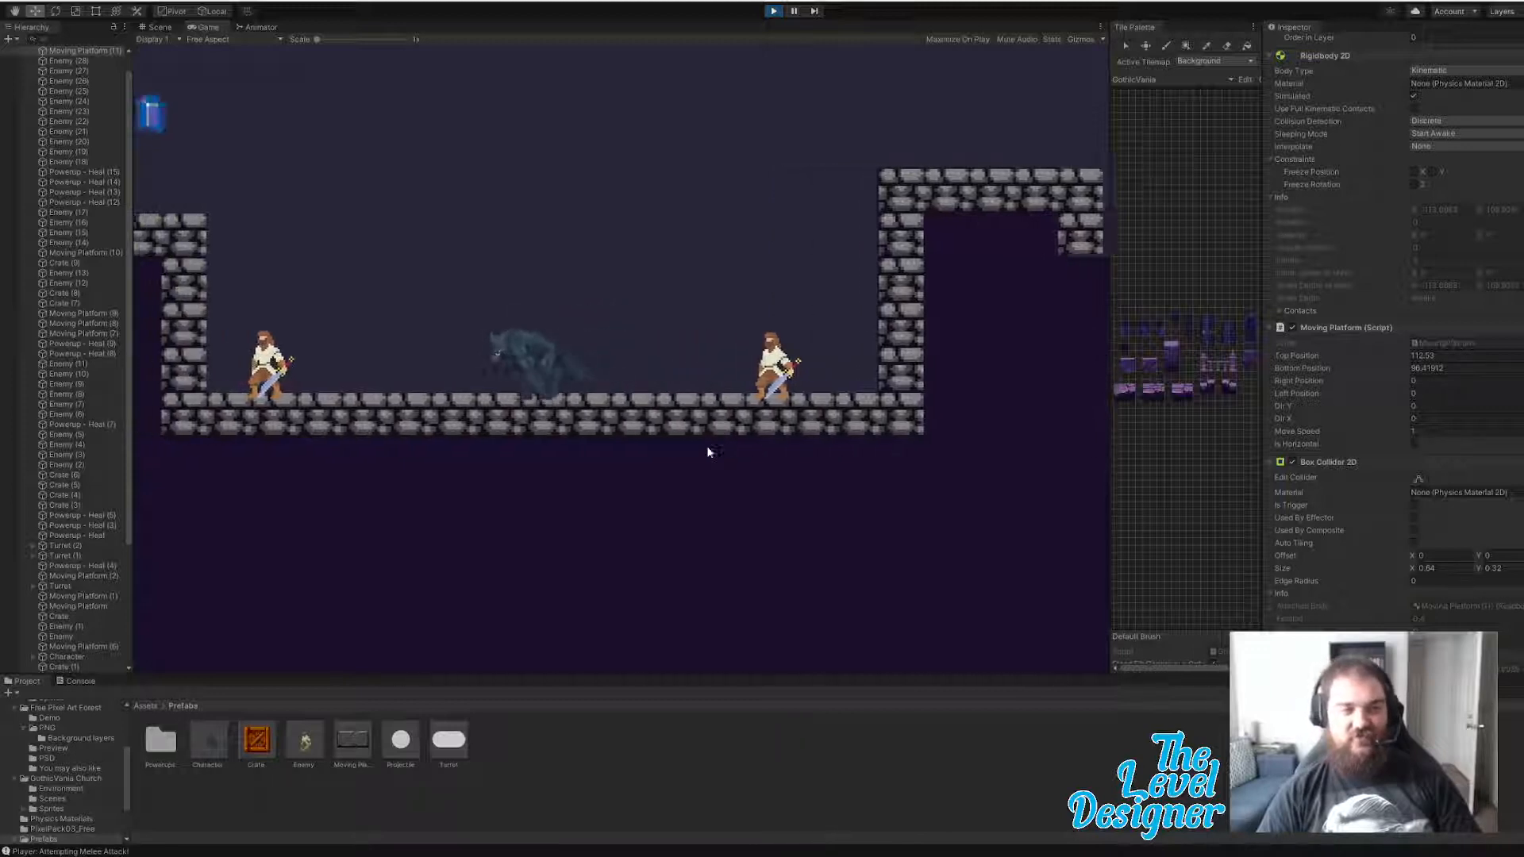
{"action": "key", "text": "space"}
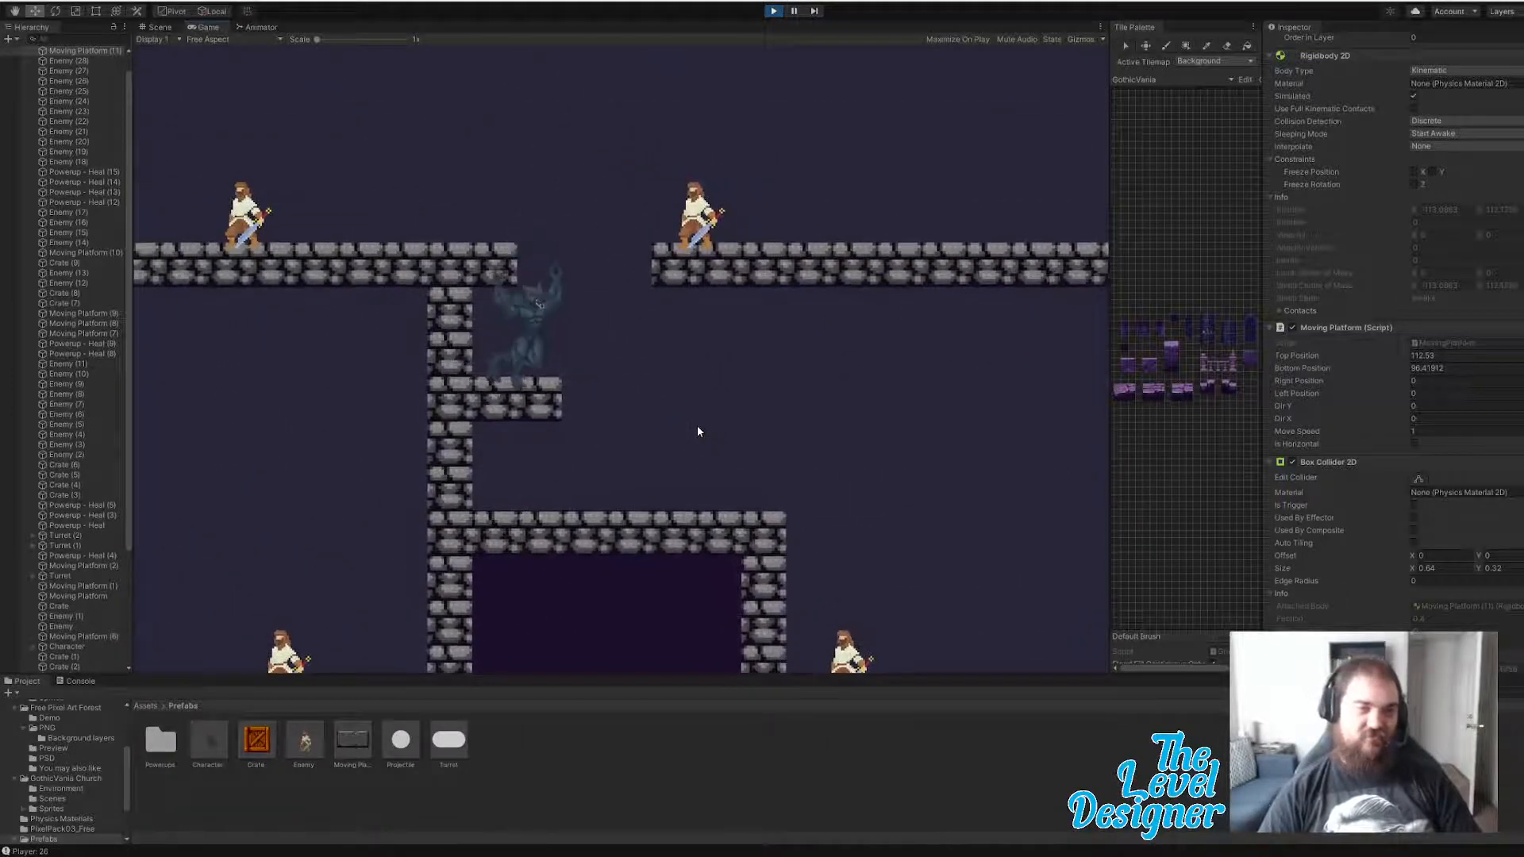
- Practise jumping from the small wall ledge and the floor below it up through the gap between the upper stone platforms
{"action": "key", "text": "d"}
{"action": "key", "text": "space"}
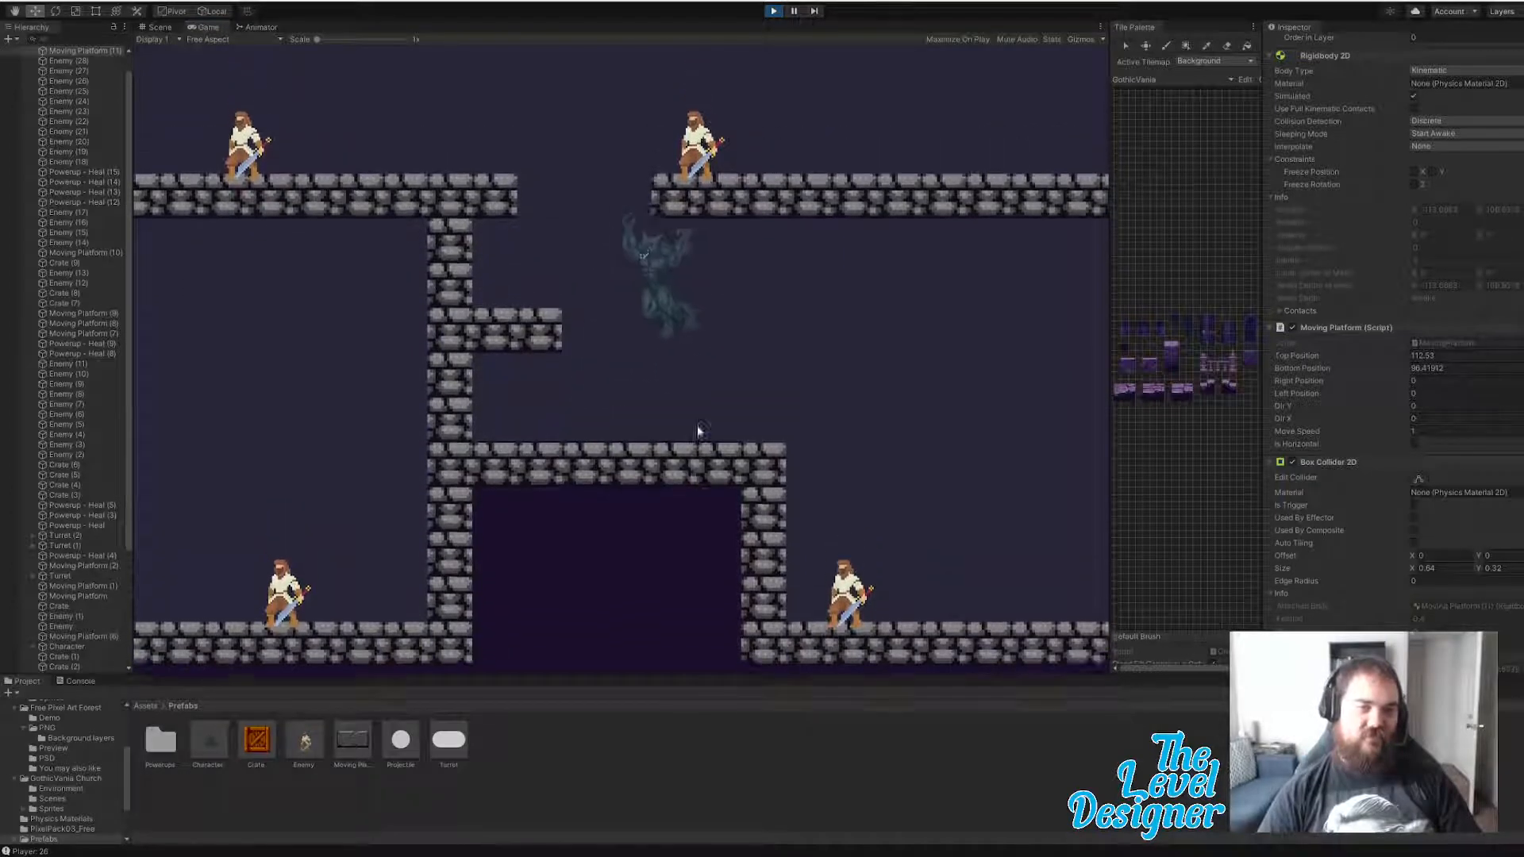
{"action": "key", "text": "a"}
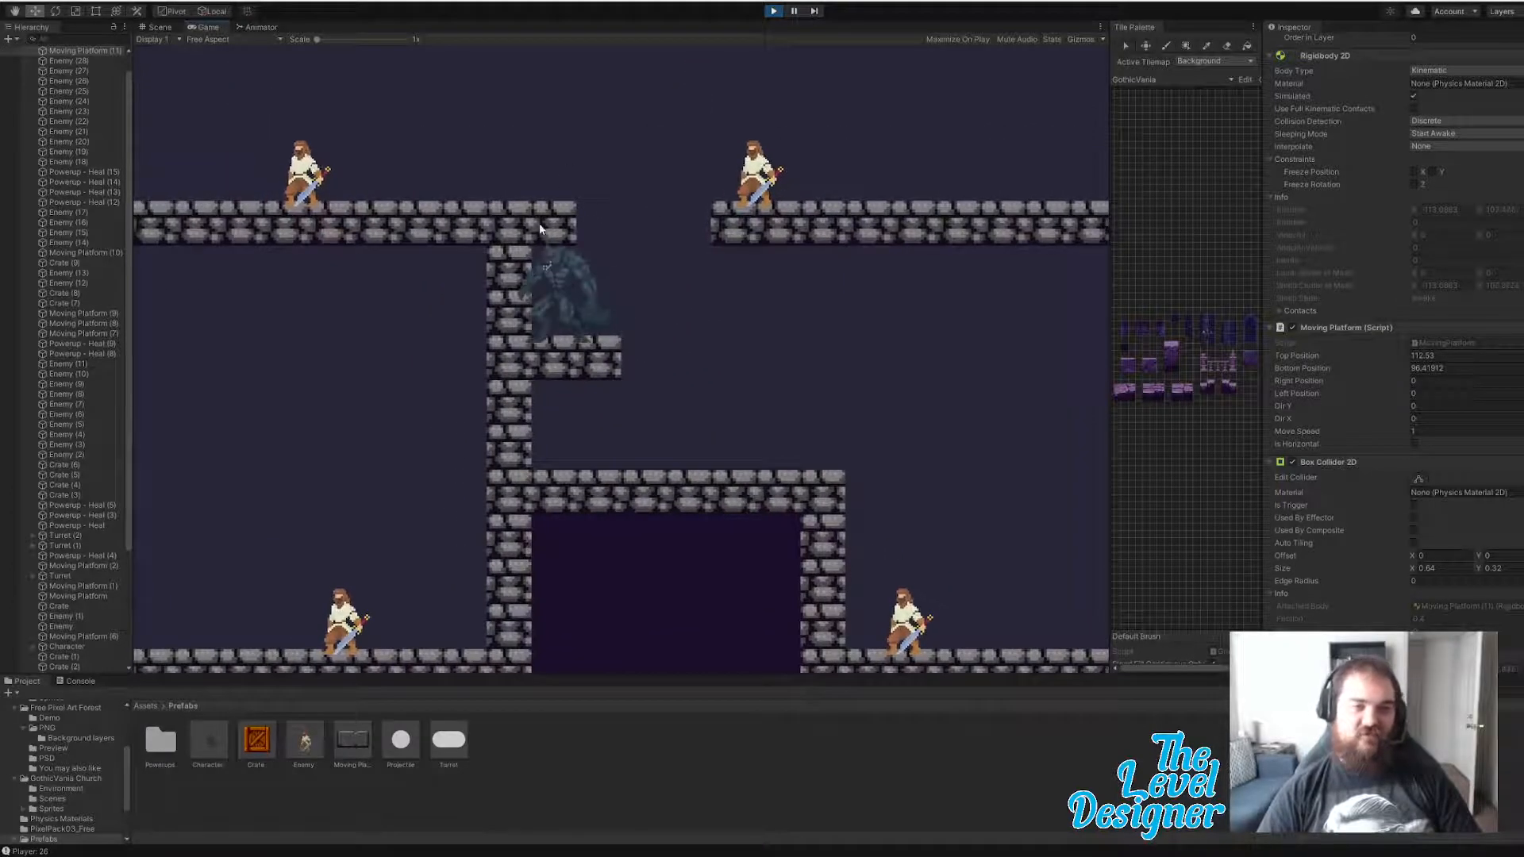
{"action": "key", "text": "d"}
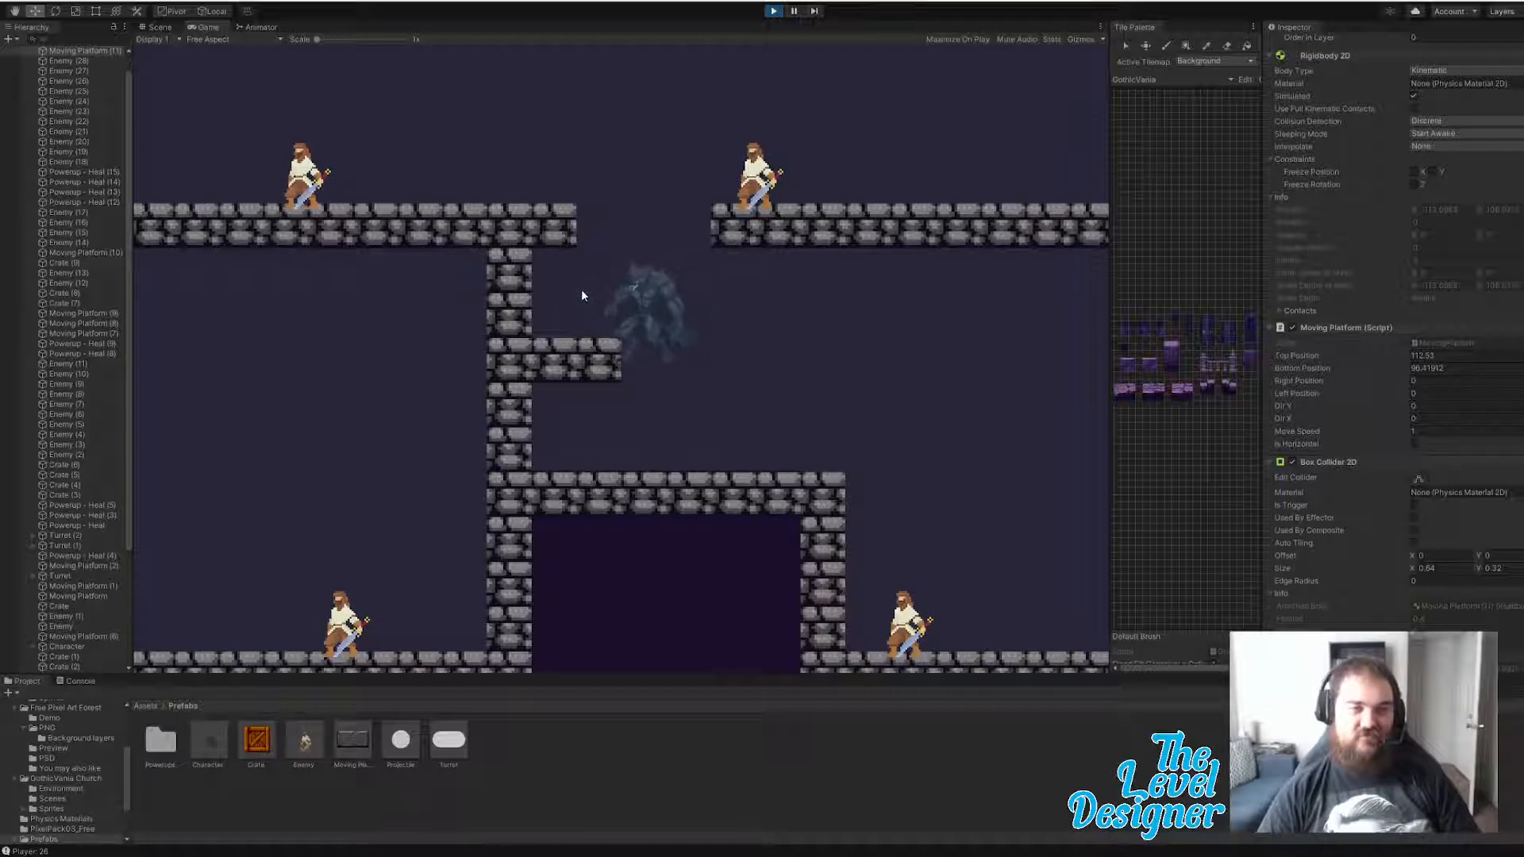
{"action": "key", "text": "d"}
{"action": "key", "text": "space"}
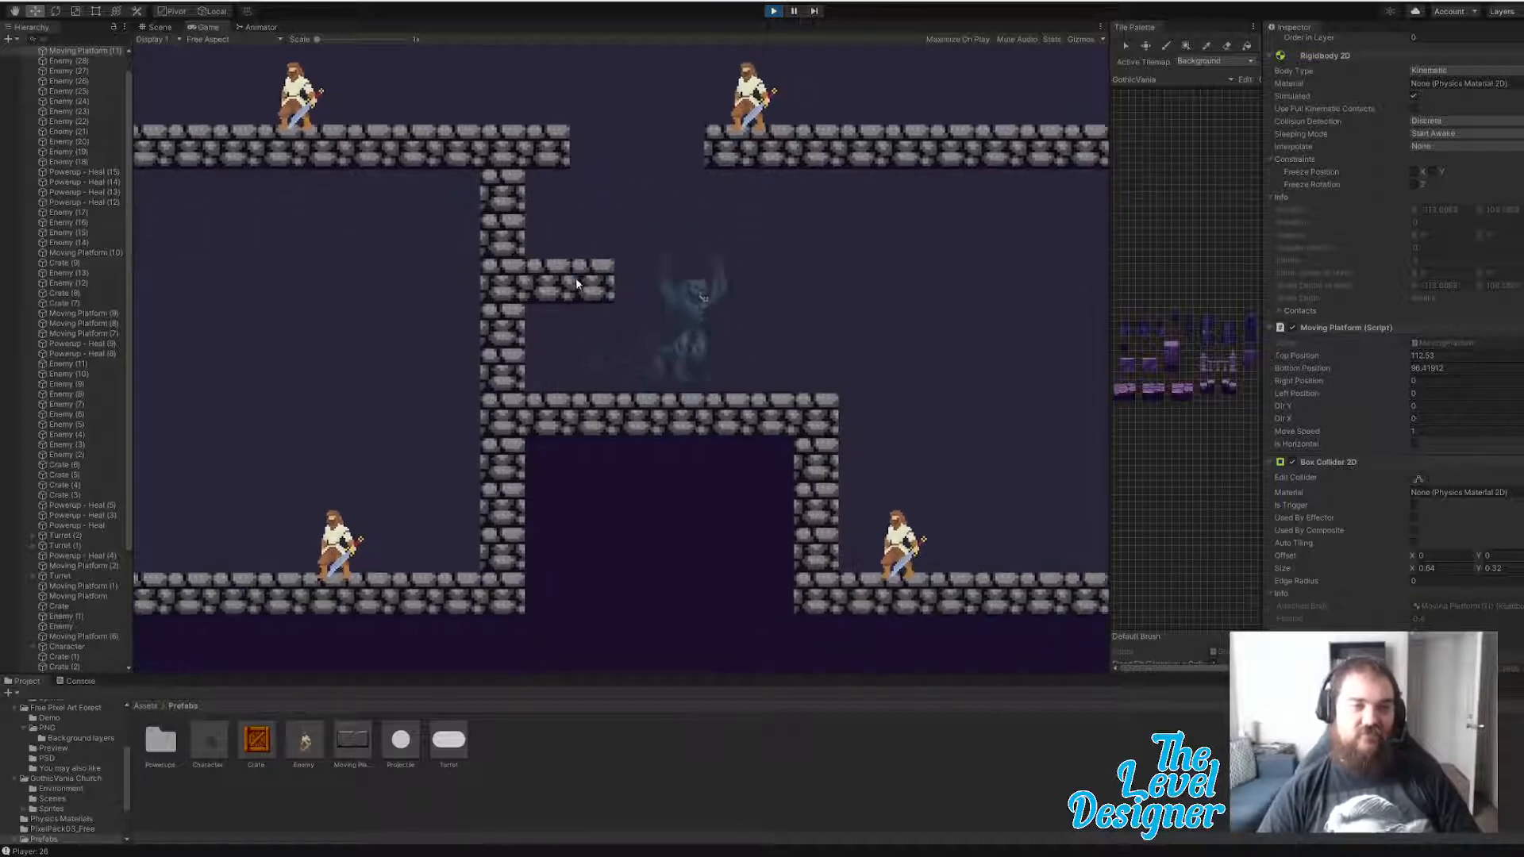
{"action": "key", "text": "a"}
{"action": "key", "text": "d"}
{"action": "key", "text": "space"}
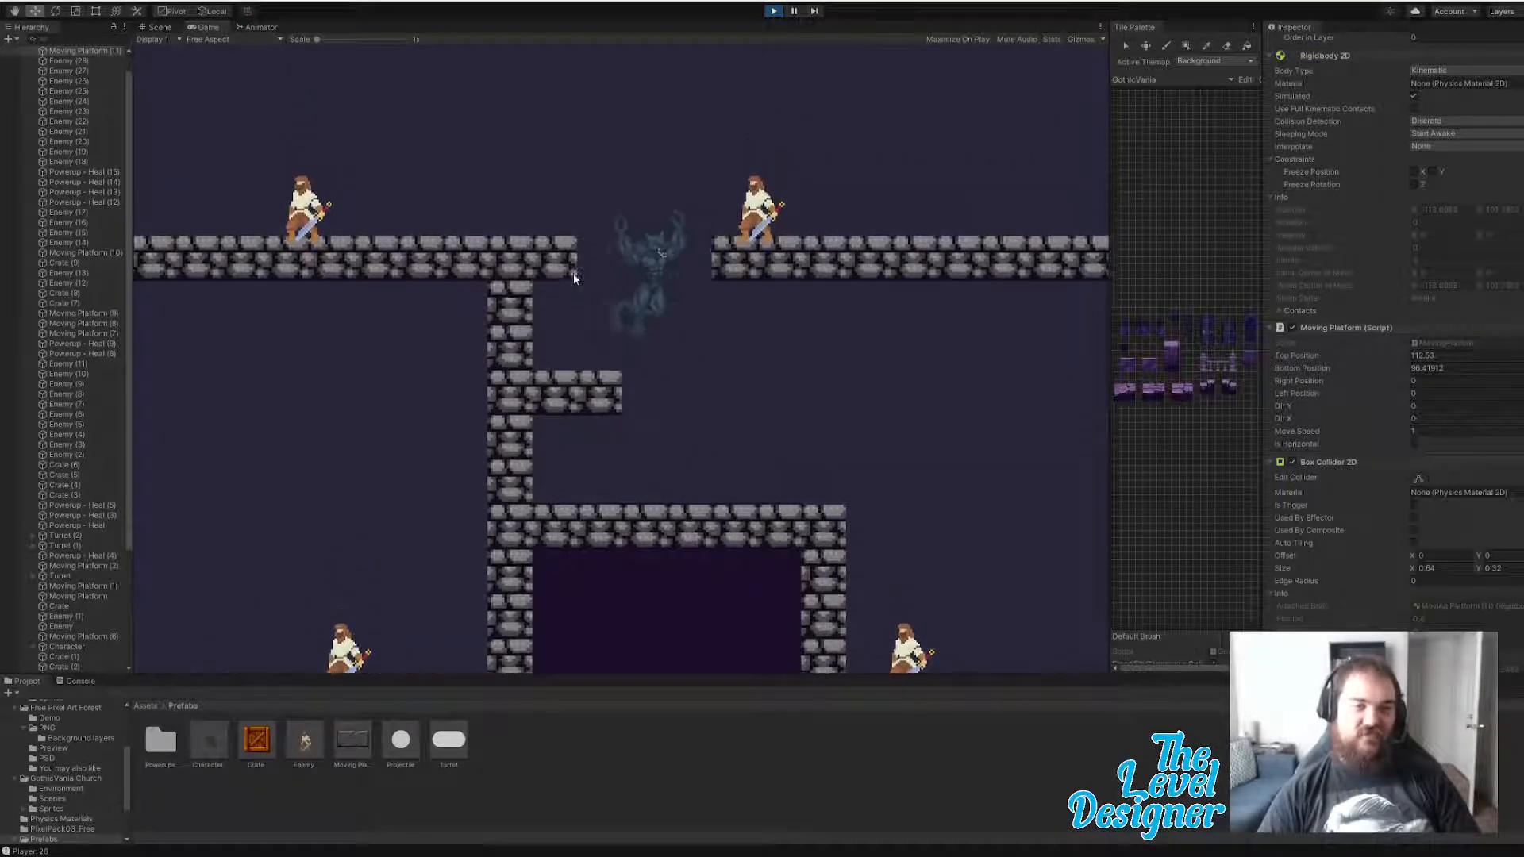
- Collect the blue power-up at the end of the upper stone platform and leap back across the gap past both enemies
{"action": "key", "text": "d"}
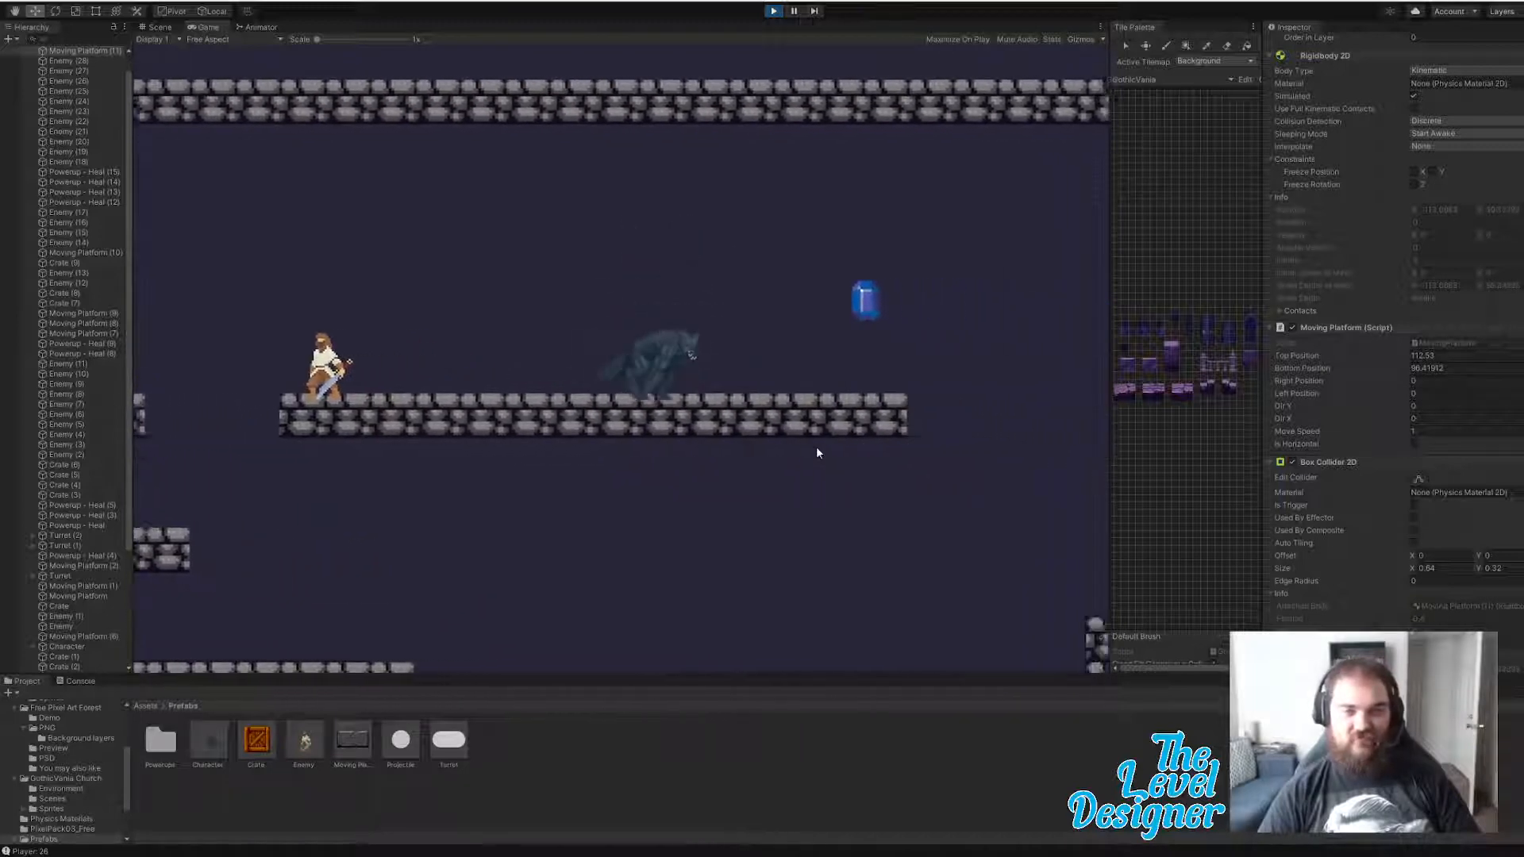
{"action": "key", "text": "space"}
{"action": "key", "text": "a"}
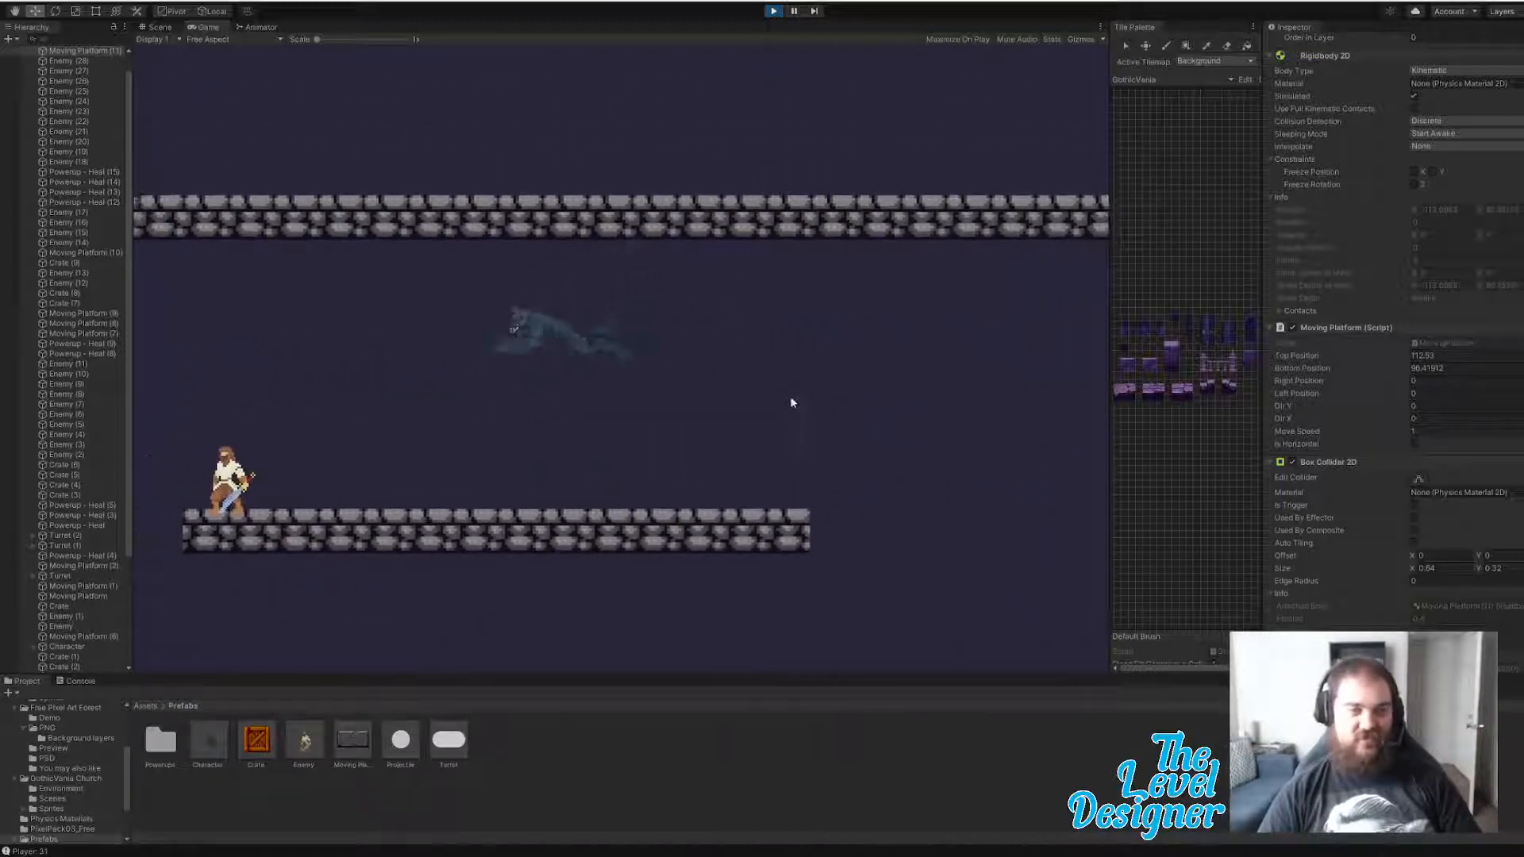
{"action": "key", "text": "a"}
{"action": "key", "text": "space"}
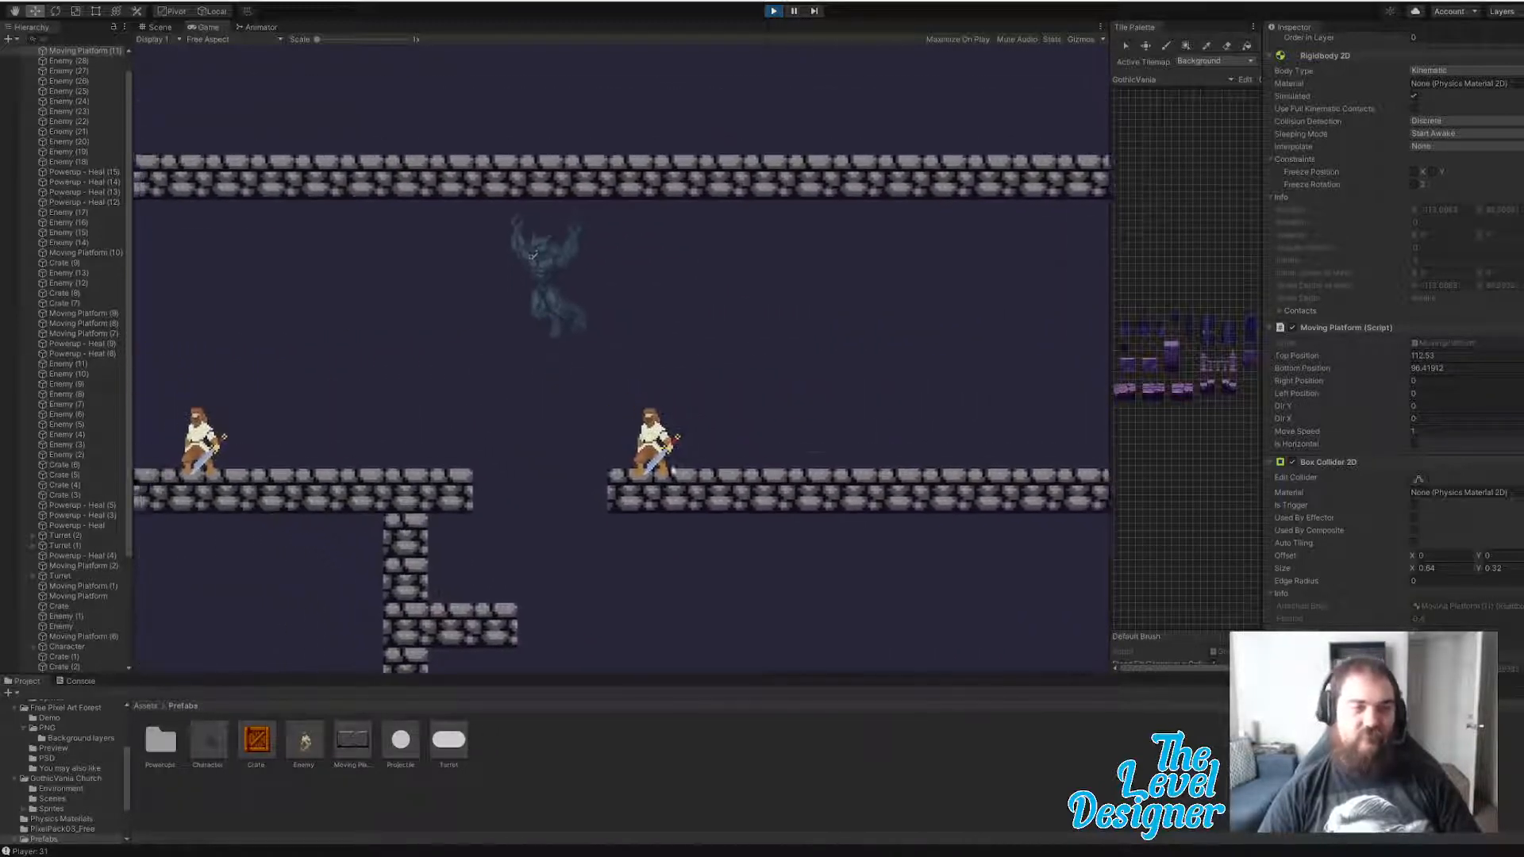
{"action": "key", "text": "a"}
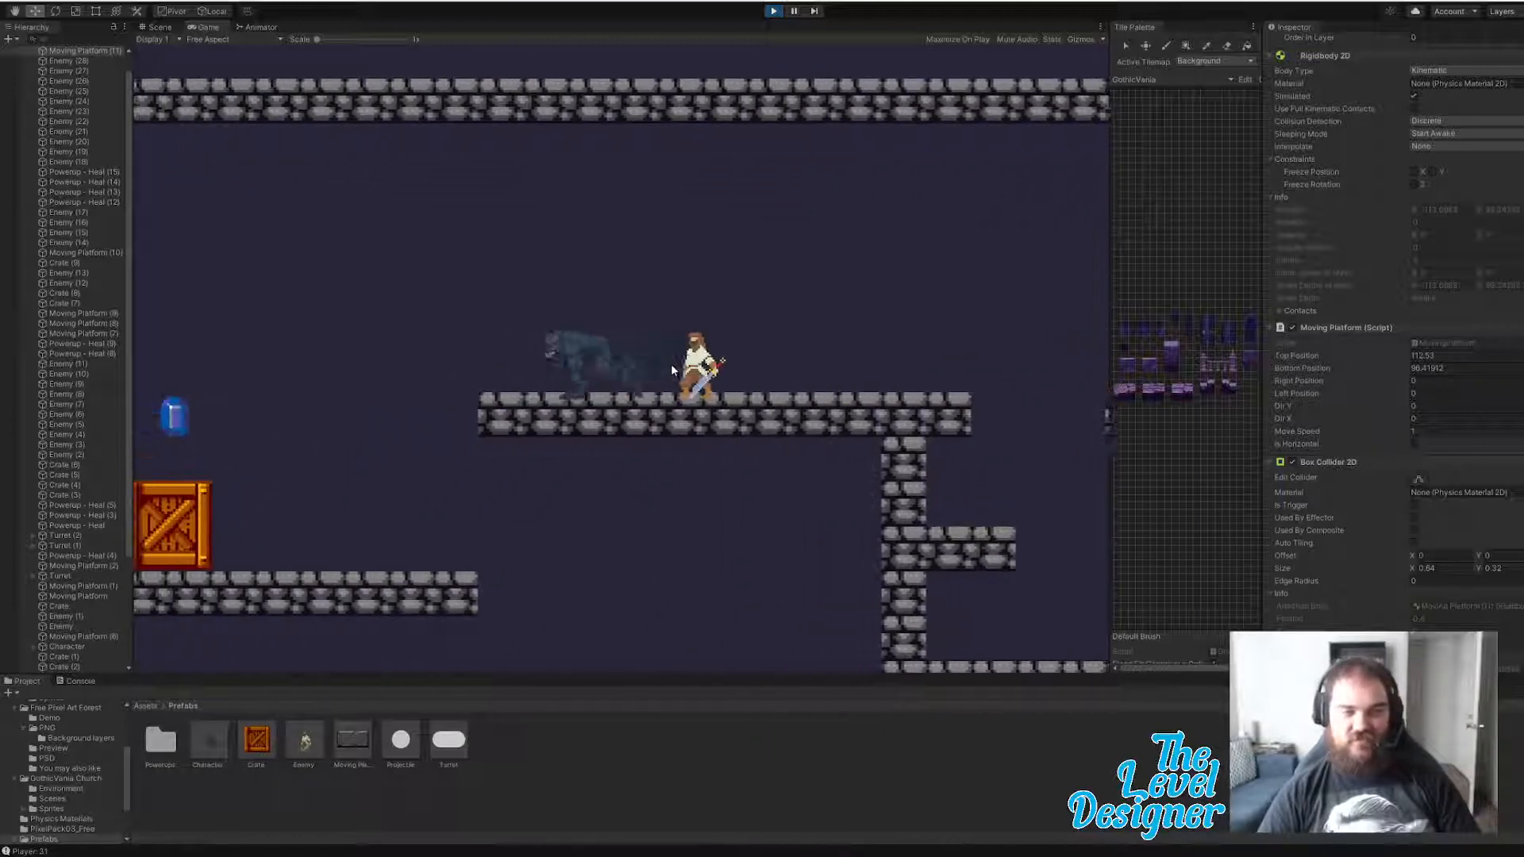
- Move back and forth on the upper stone platform, then leap across the gap and collect the blue power-up above the crate
{"action": "key", "text": "d"}
{"action": "key", "text": "d"}
{"action": "key", "text": "a"}
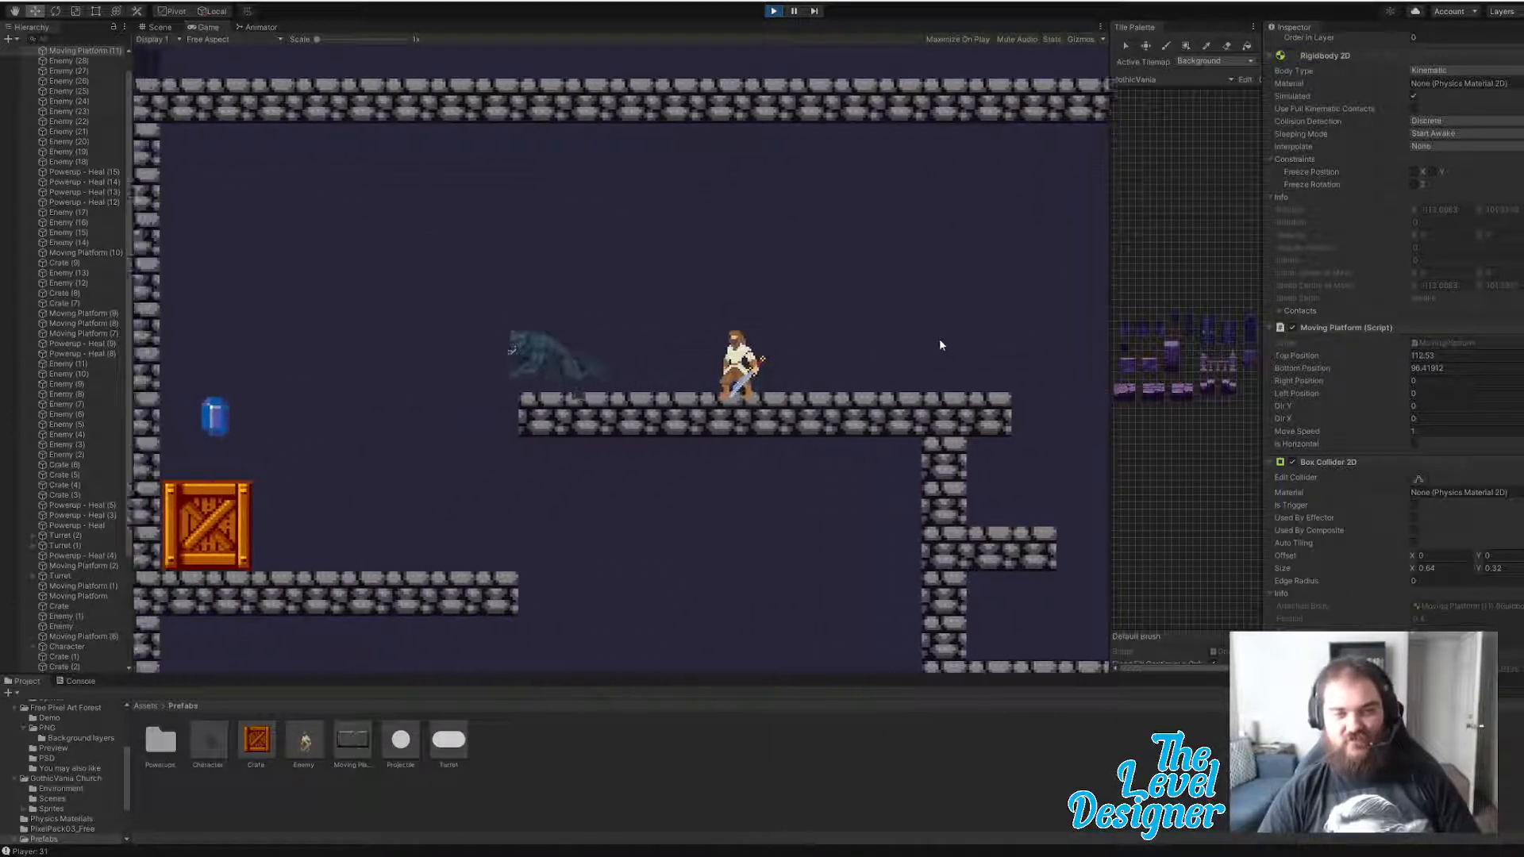
{"action": "key", "text": "d"}
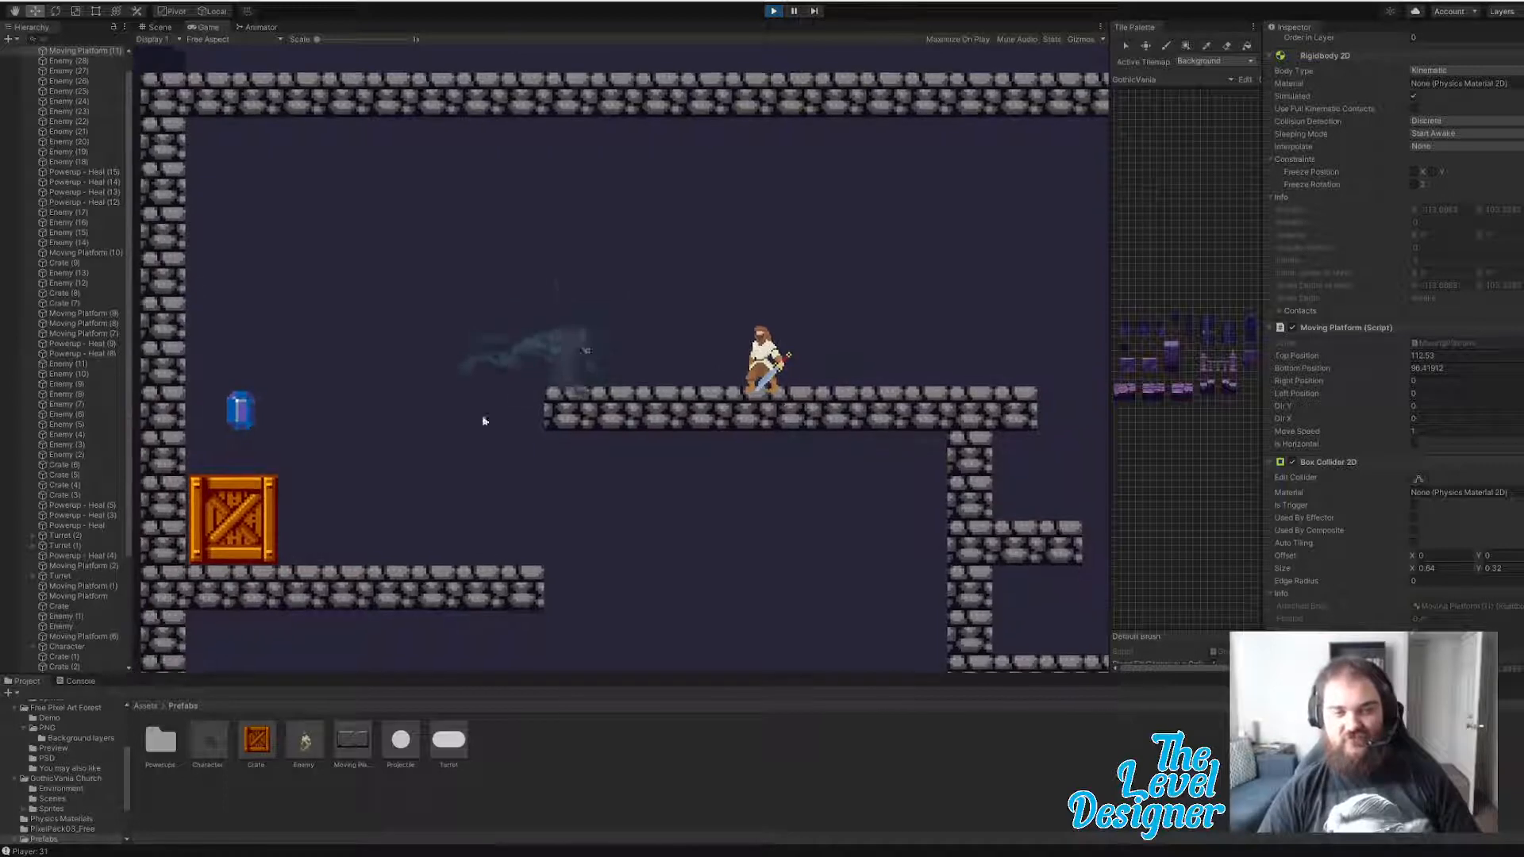
{"action": "key", "text": "a"}
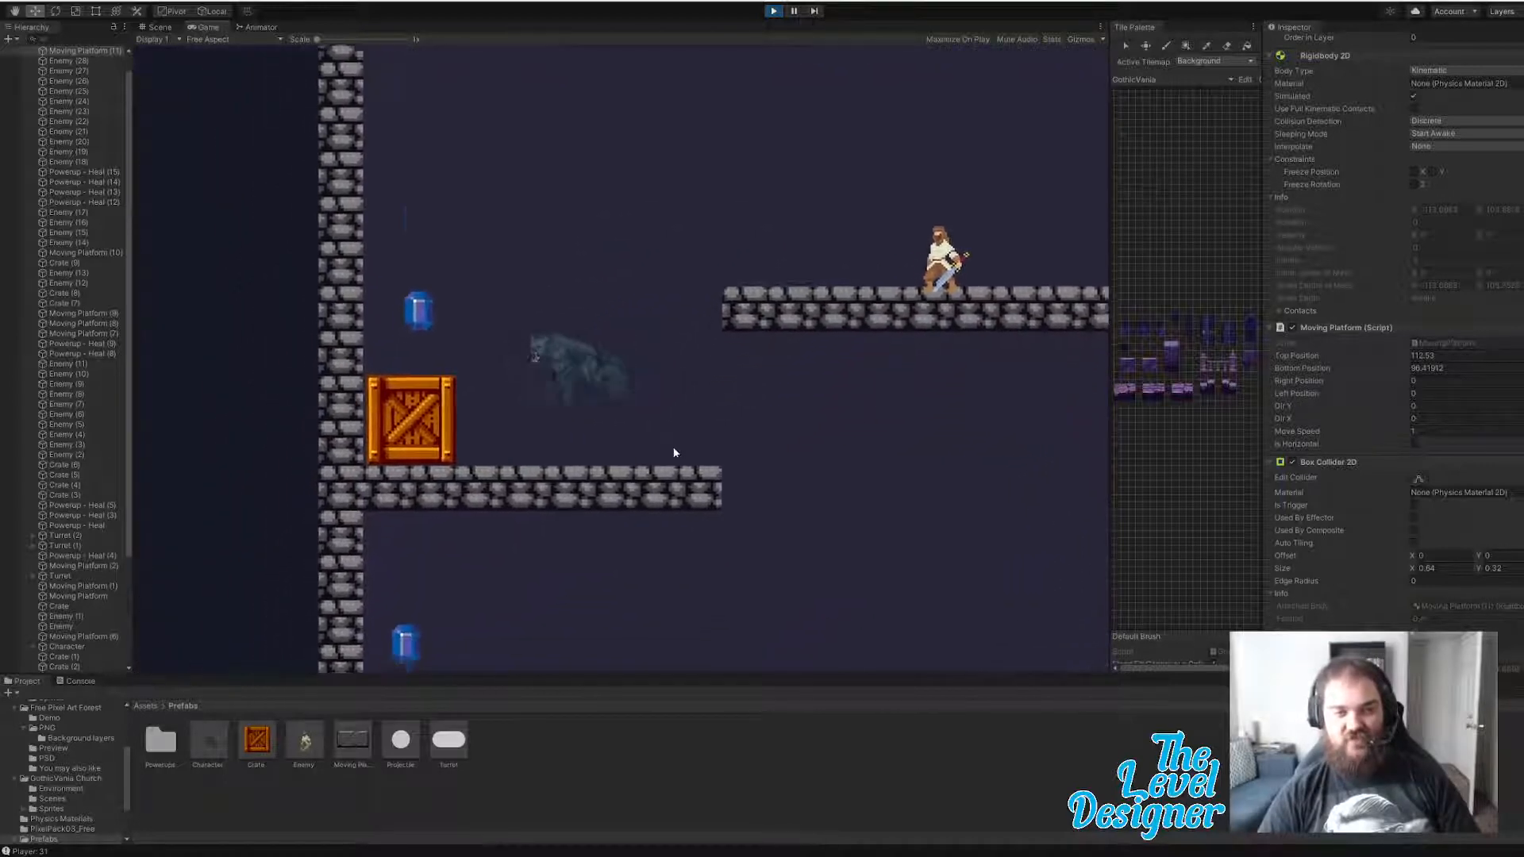
{"action": "key", "text": "space"}
{"action": "key", "text": "d"}
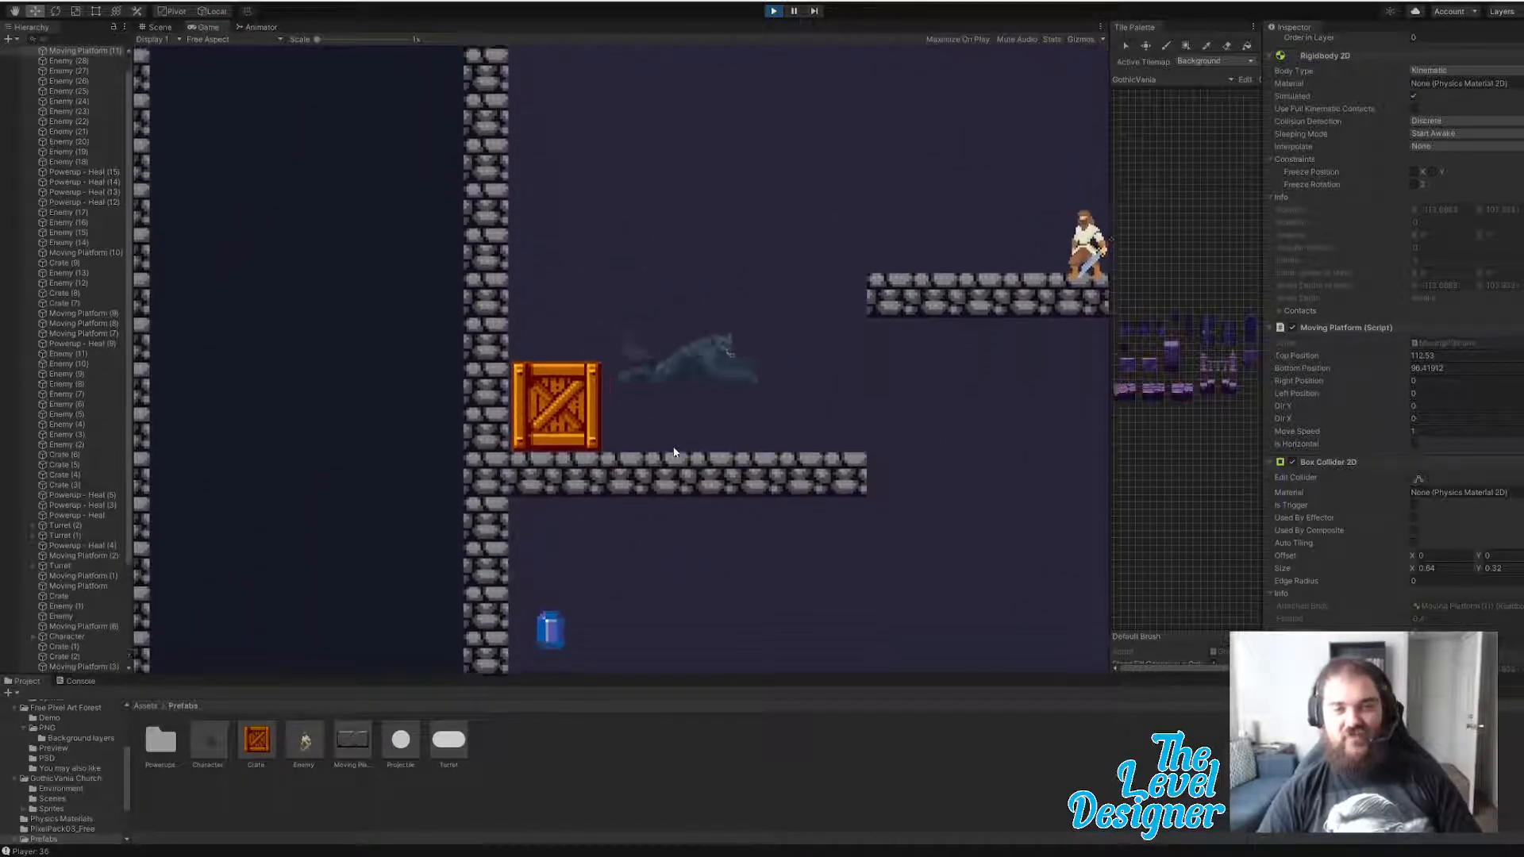
- Drop to the lower stone floor beside the enemy and jump across to collect the blue power-up on the wall ledge
{"action": "key", "text": "a"}
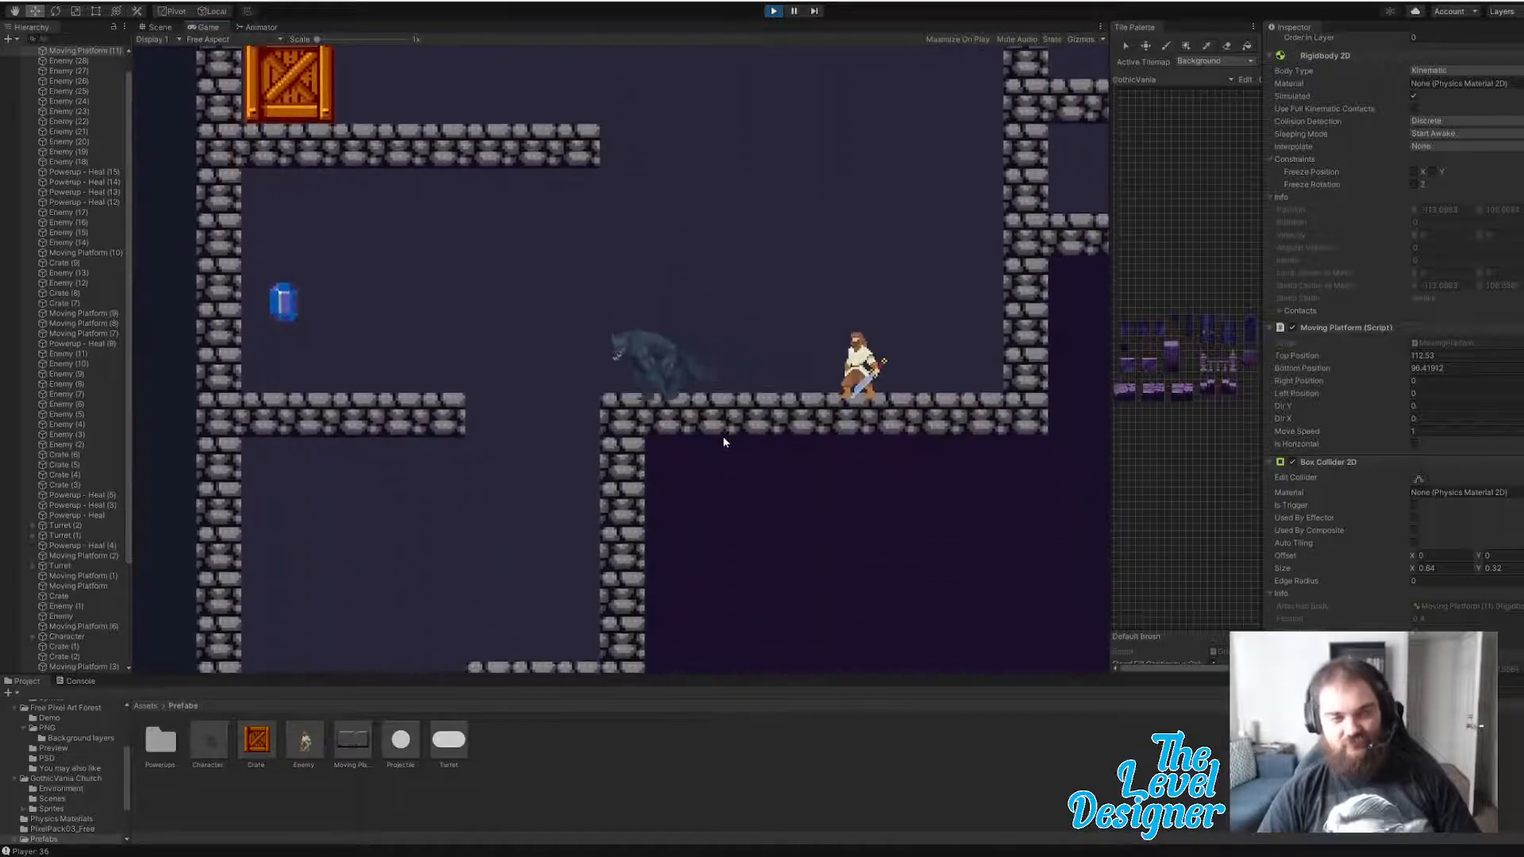
{"action": "key", "text": "space"}
{"action": "key", "text": "space"}
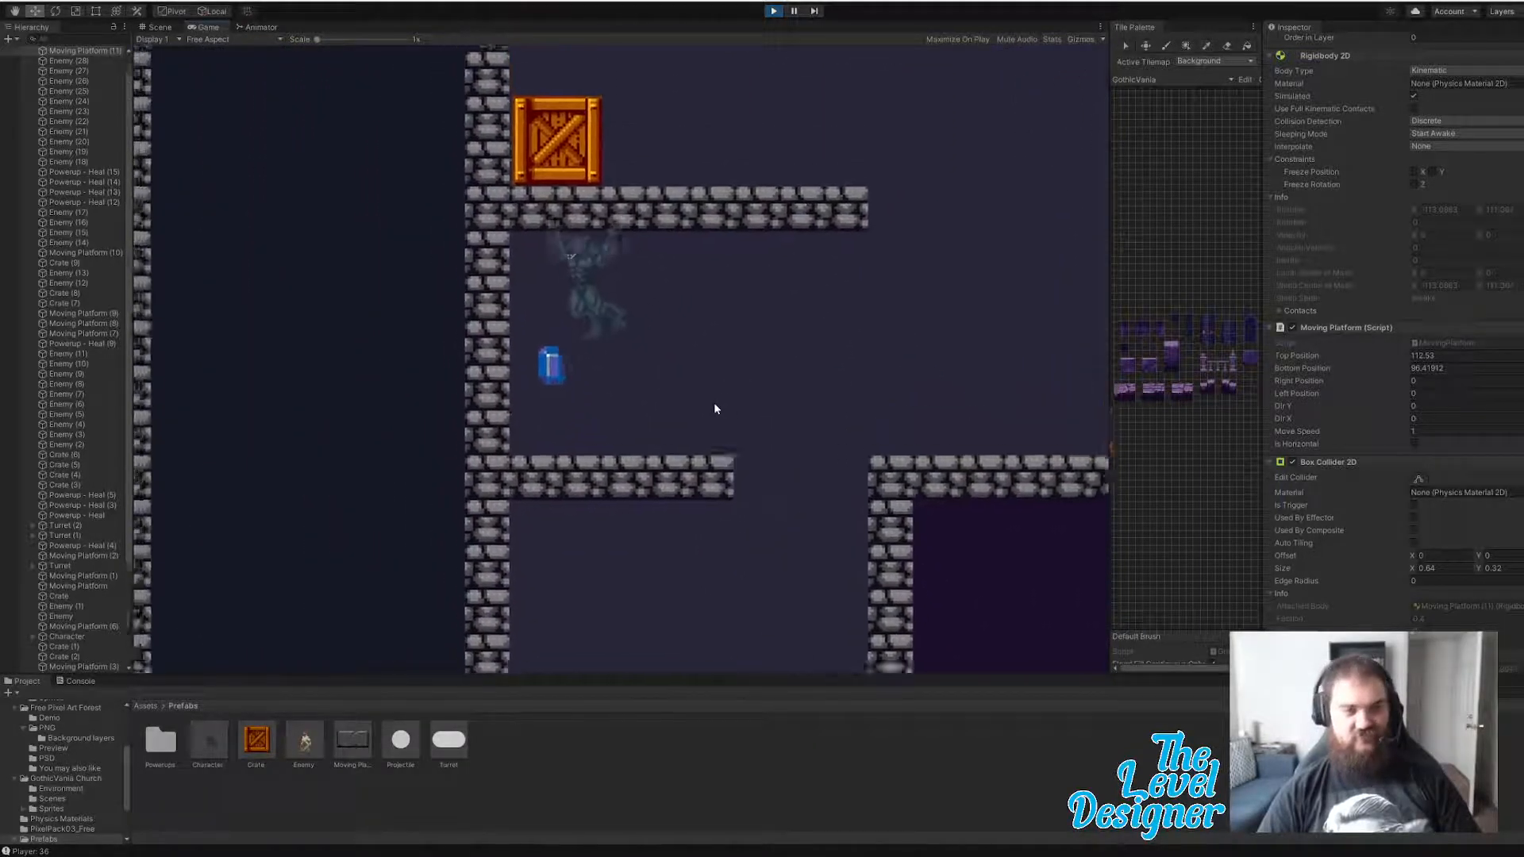
{"action": "key", "text": "d"}
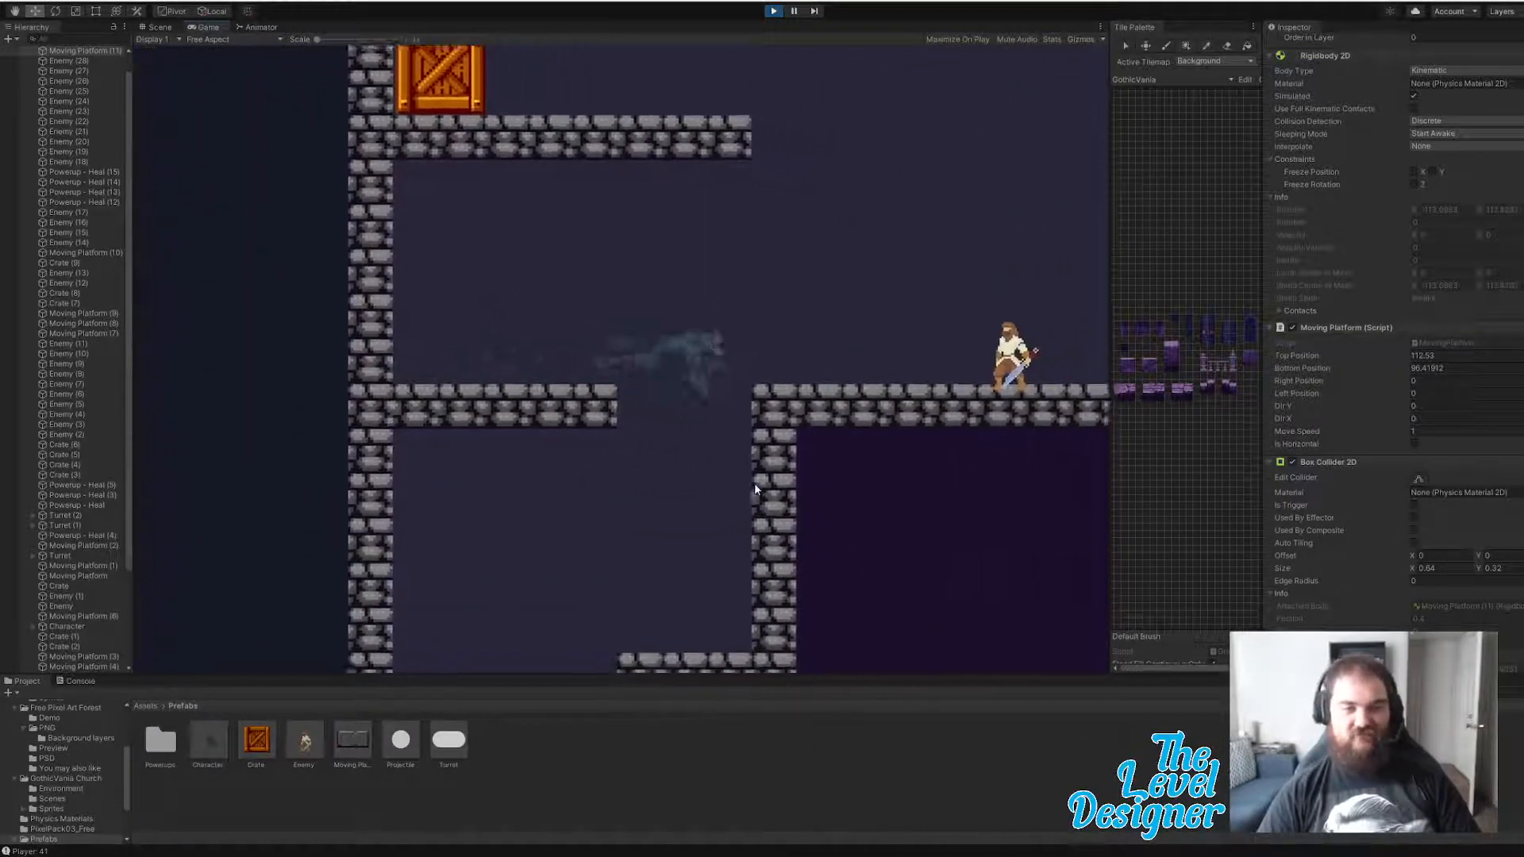
- Descend through the gap to the purple stone floor and kill the enemy there with a melee attack
{"action": "key", "text": "space"}
{"action": "key", "text": "a"}
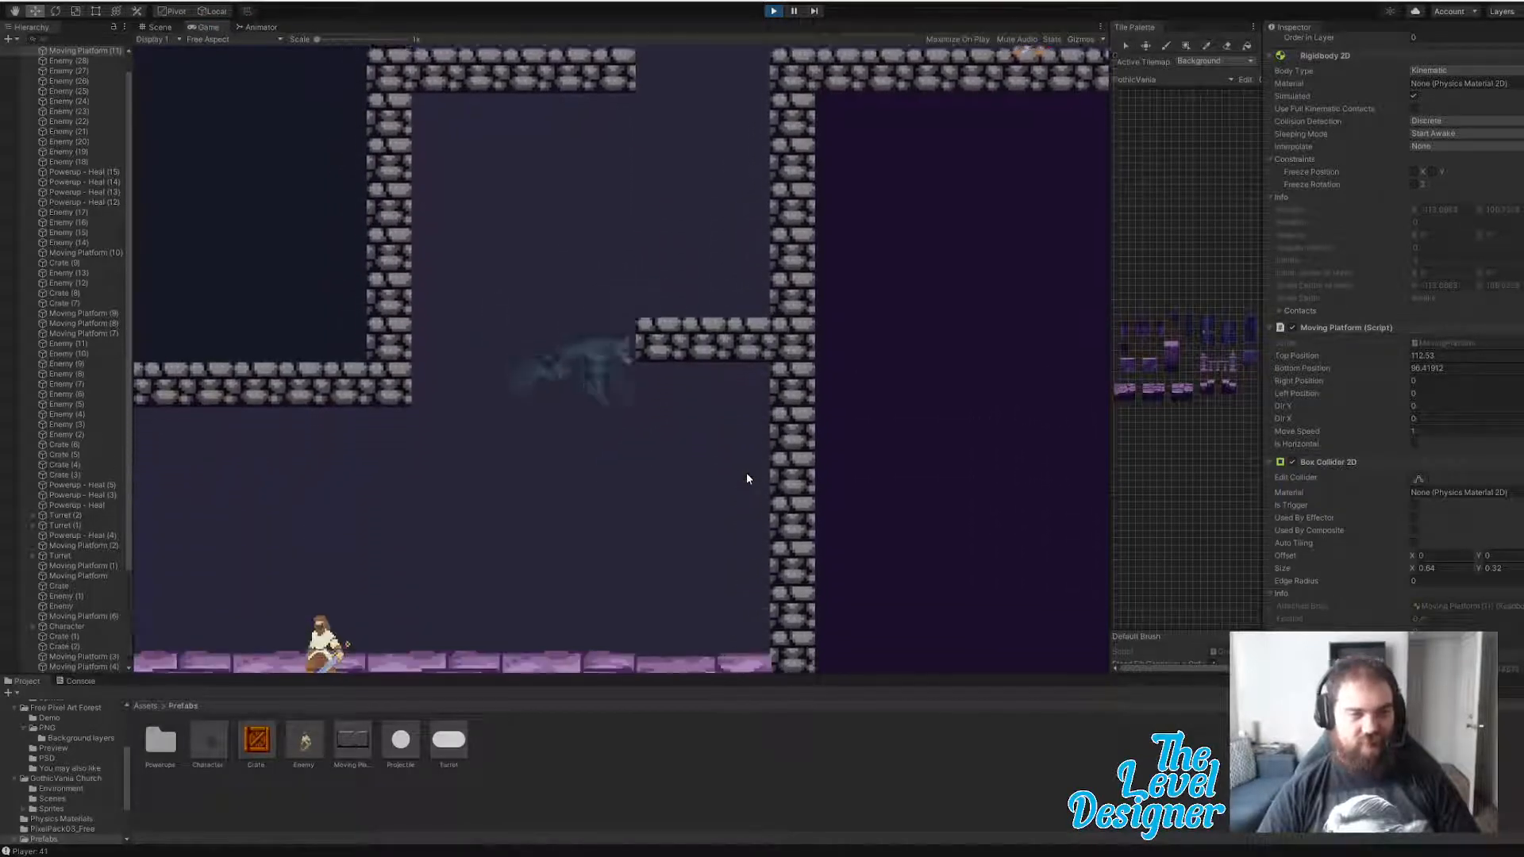
{"action": "key", "text": "d"}
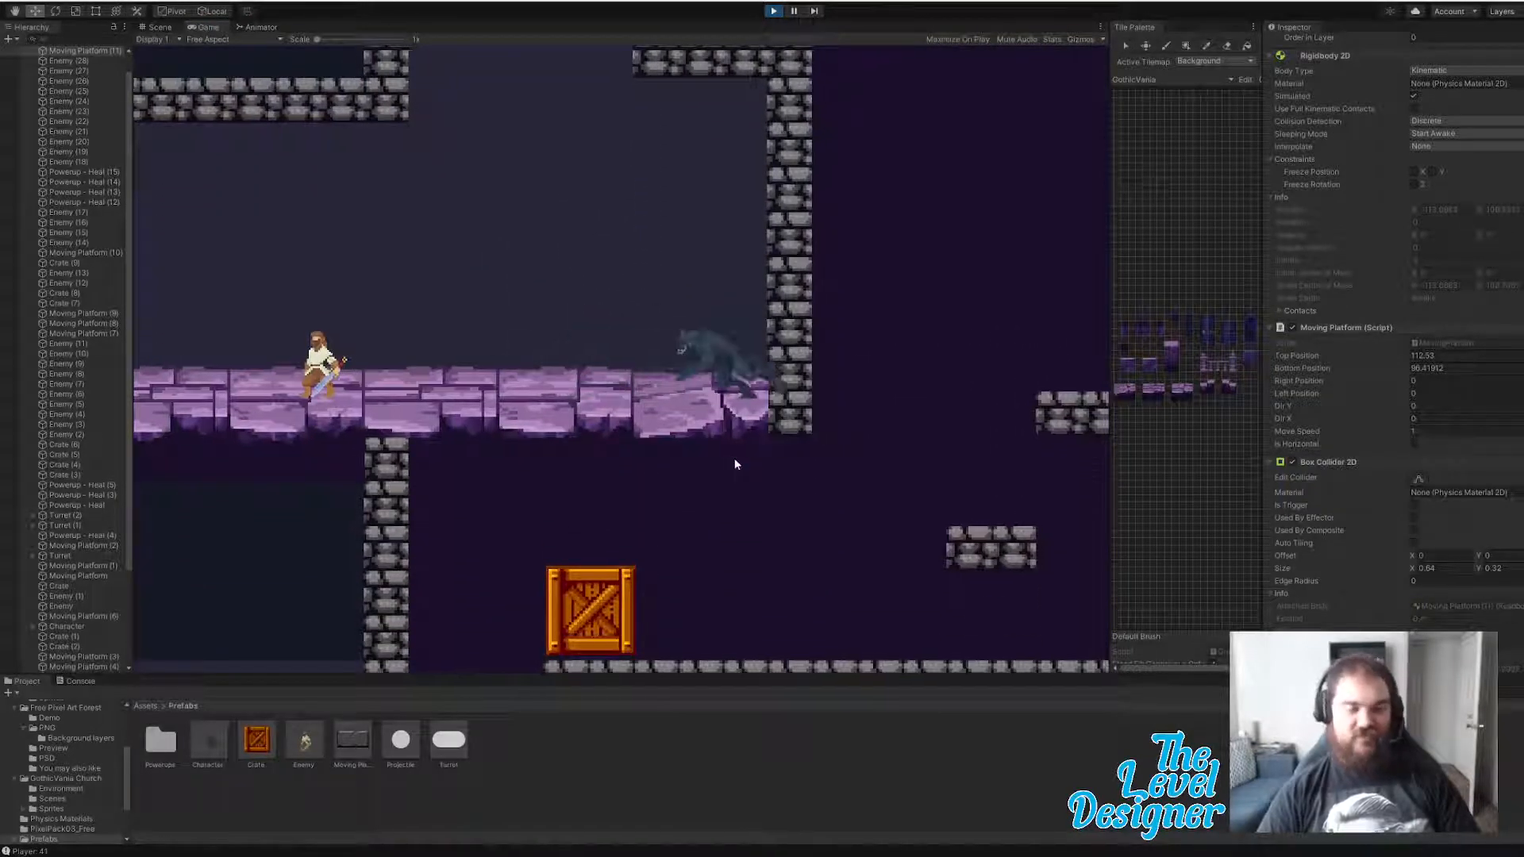
{"action": "key", "text": "a"}
{"action": "left_click", "coordinate": [717, 439]}
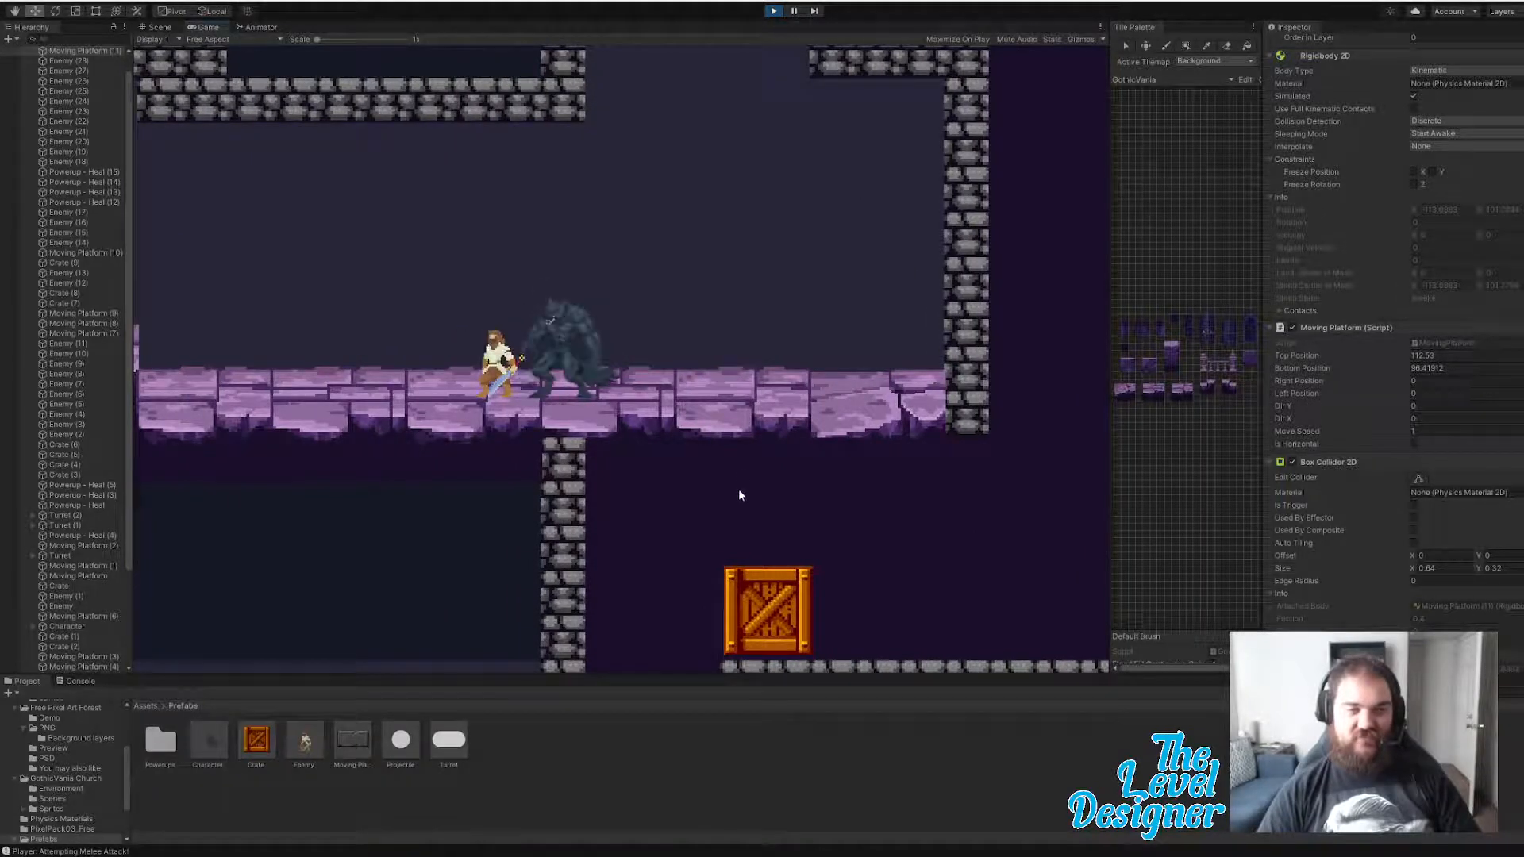
{"action": "key", "text": "a"}
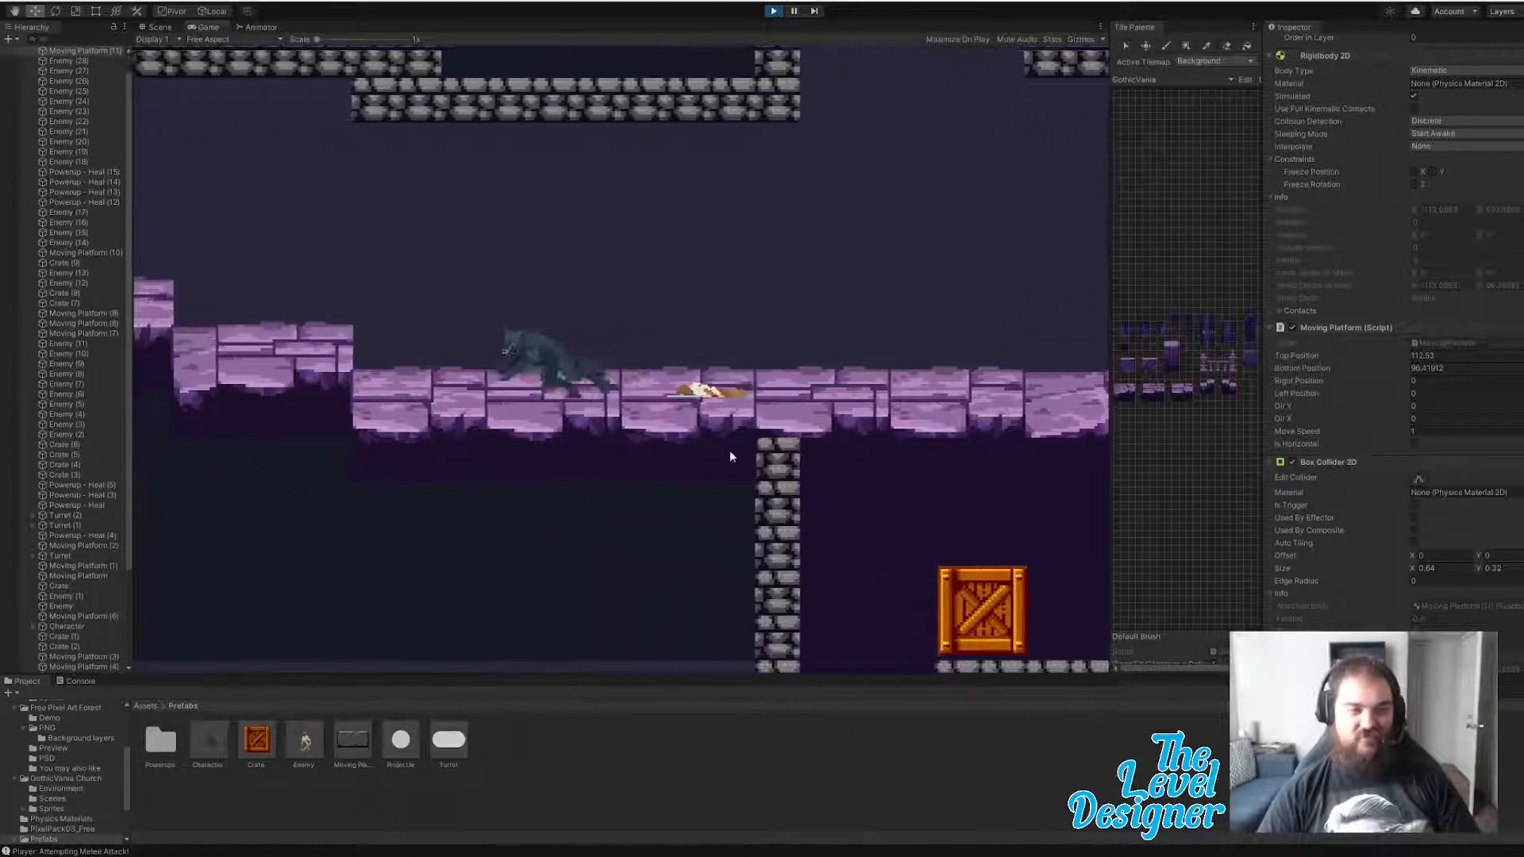
- Climb the purple stone steps and run back and forth on the floor beneath the moving platform
{"action": "key", "text": "a"}
{"action": "key", "text": "space"}
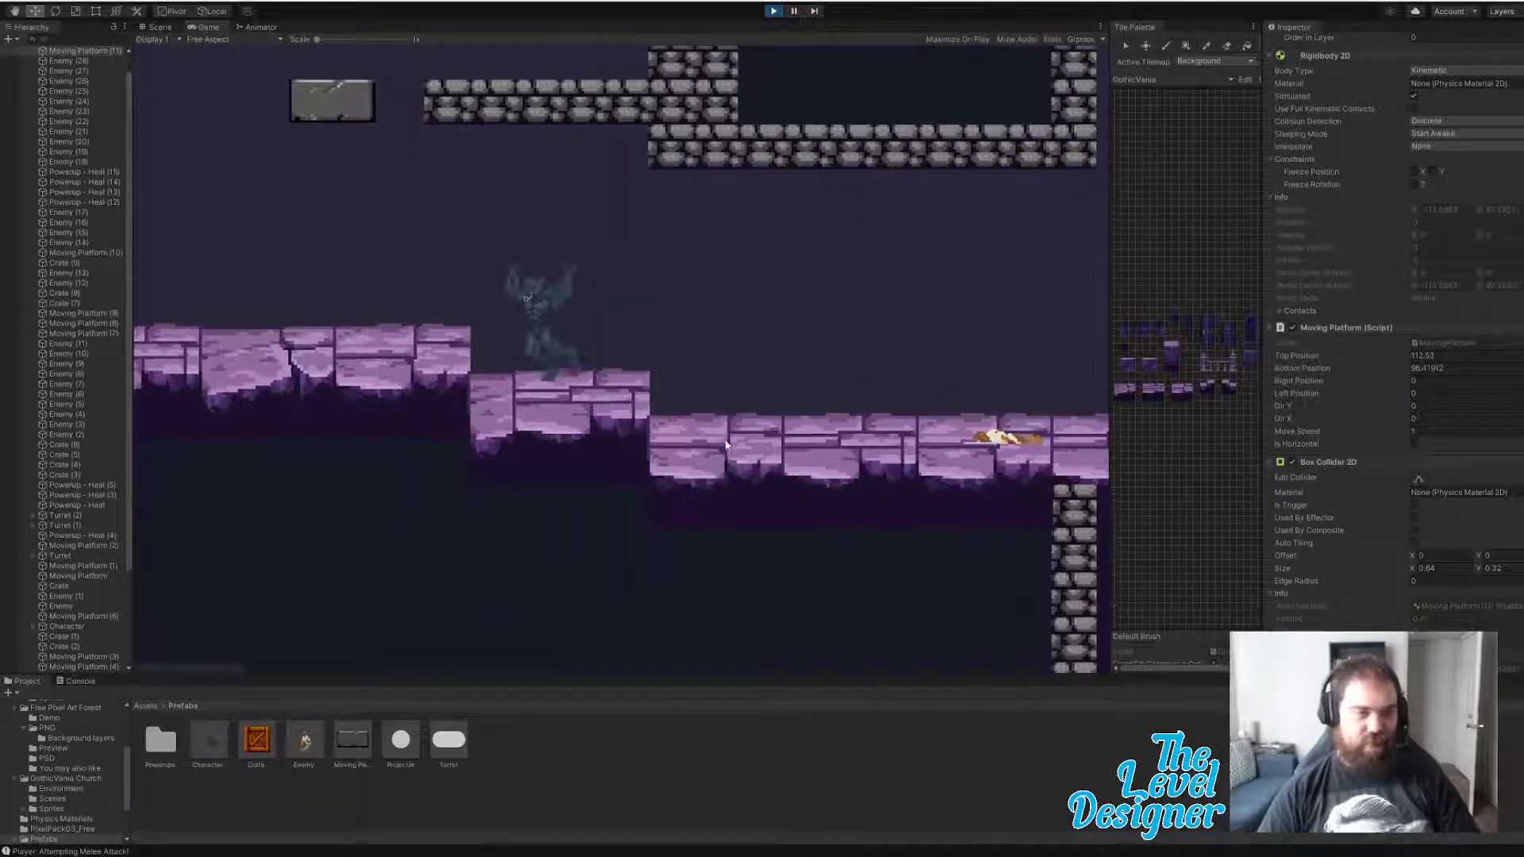
{"action": "key", "text": "a"}
{"action": "key", "text": "d"}
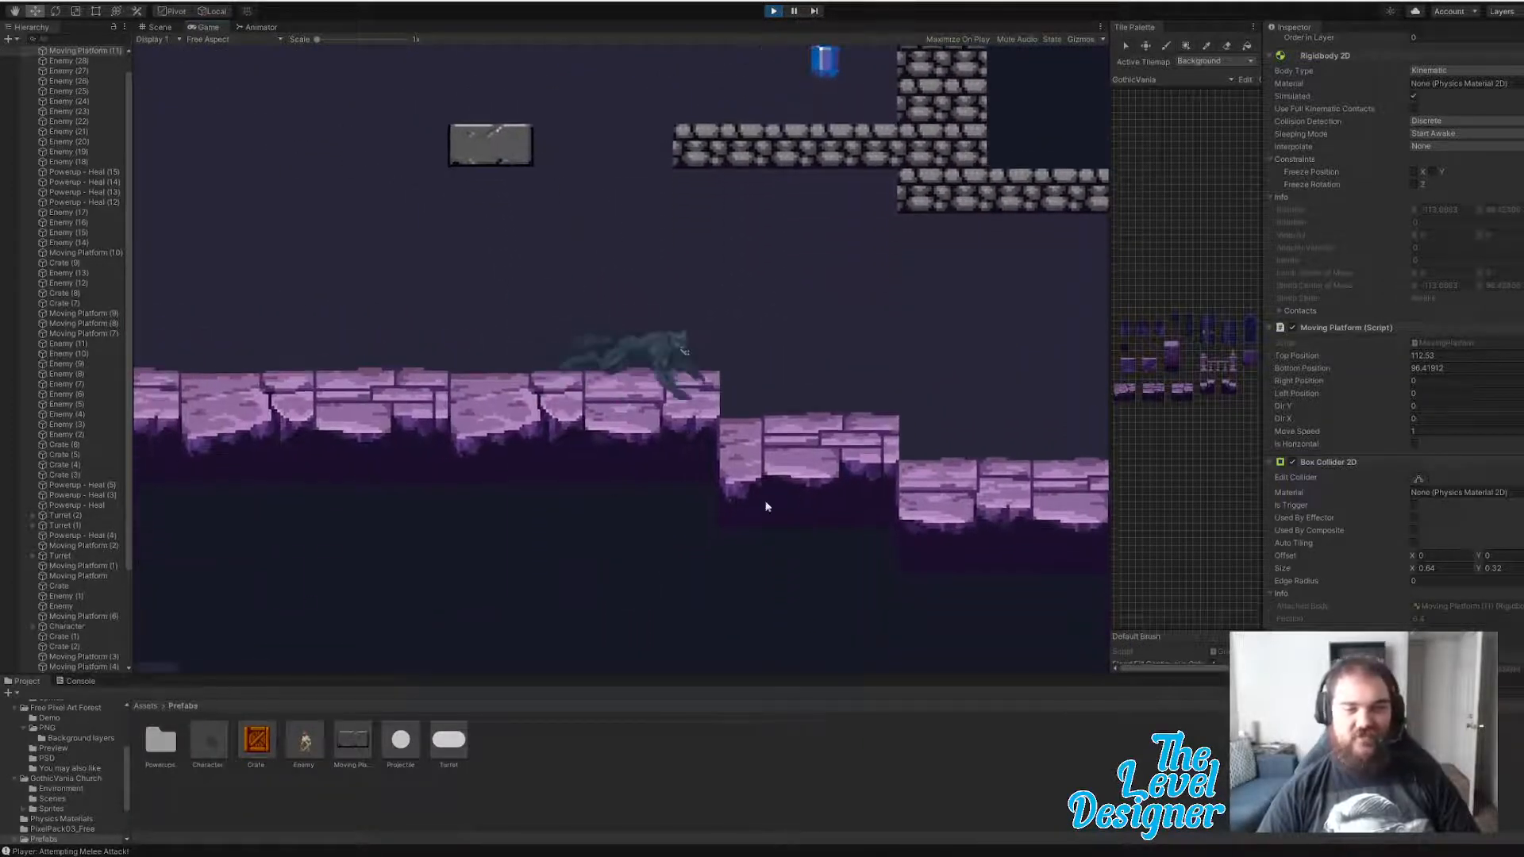
{"action": "key", "text": "a"}
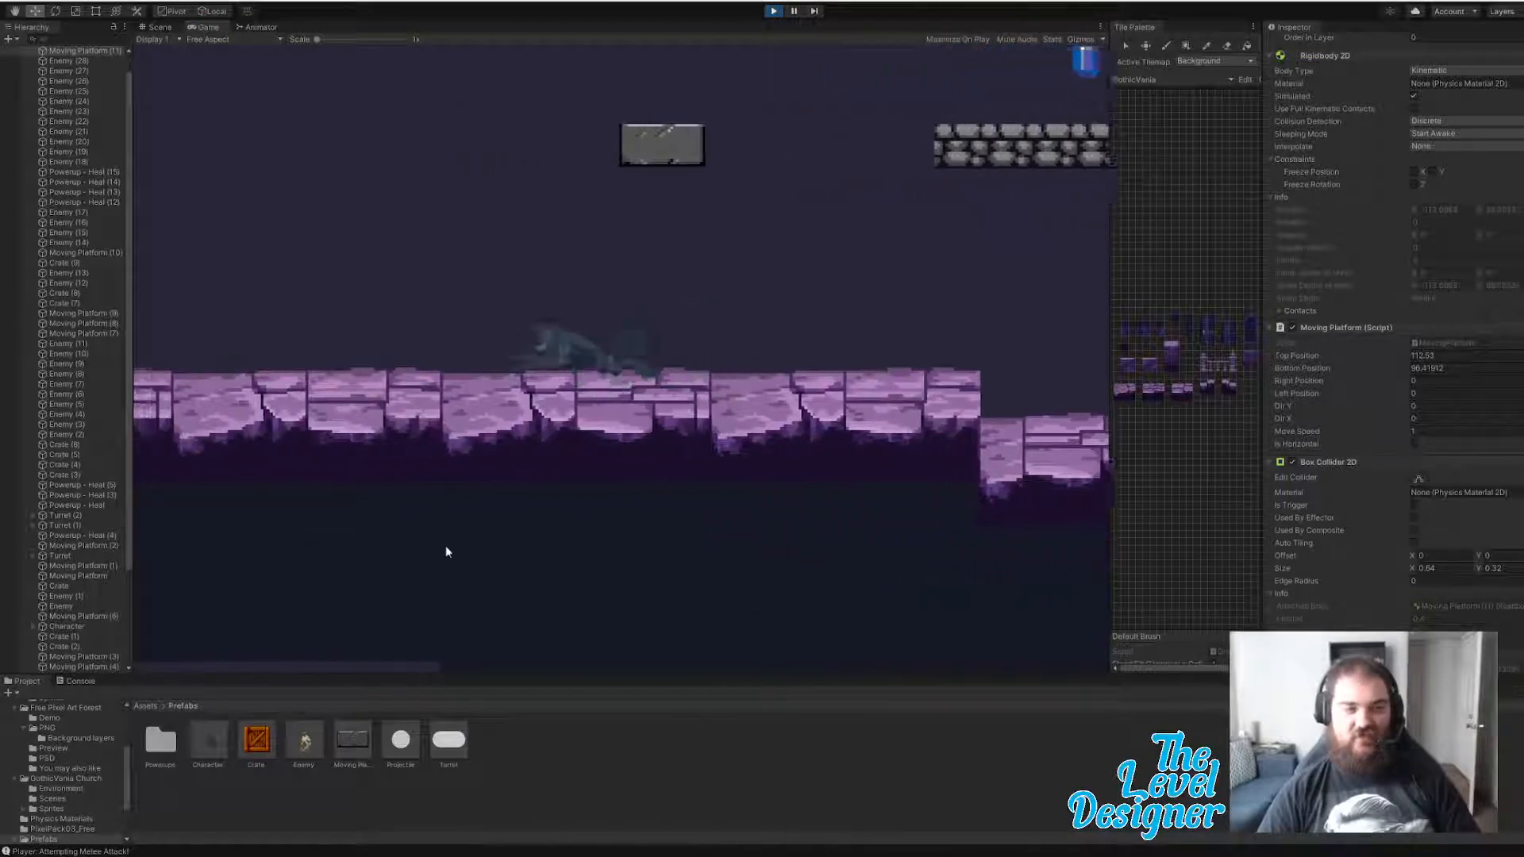
{"action": "key", "text": "d"}
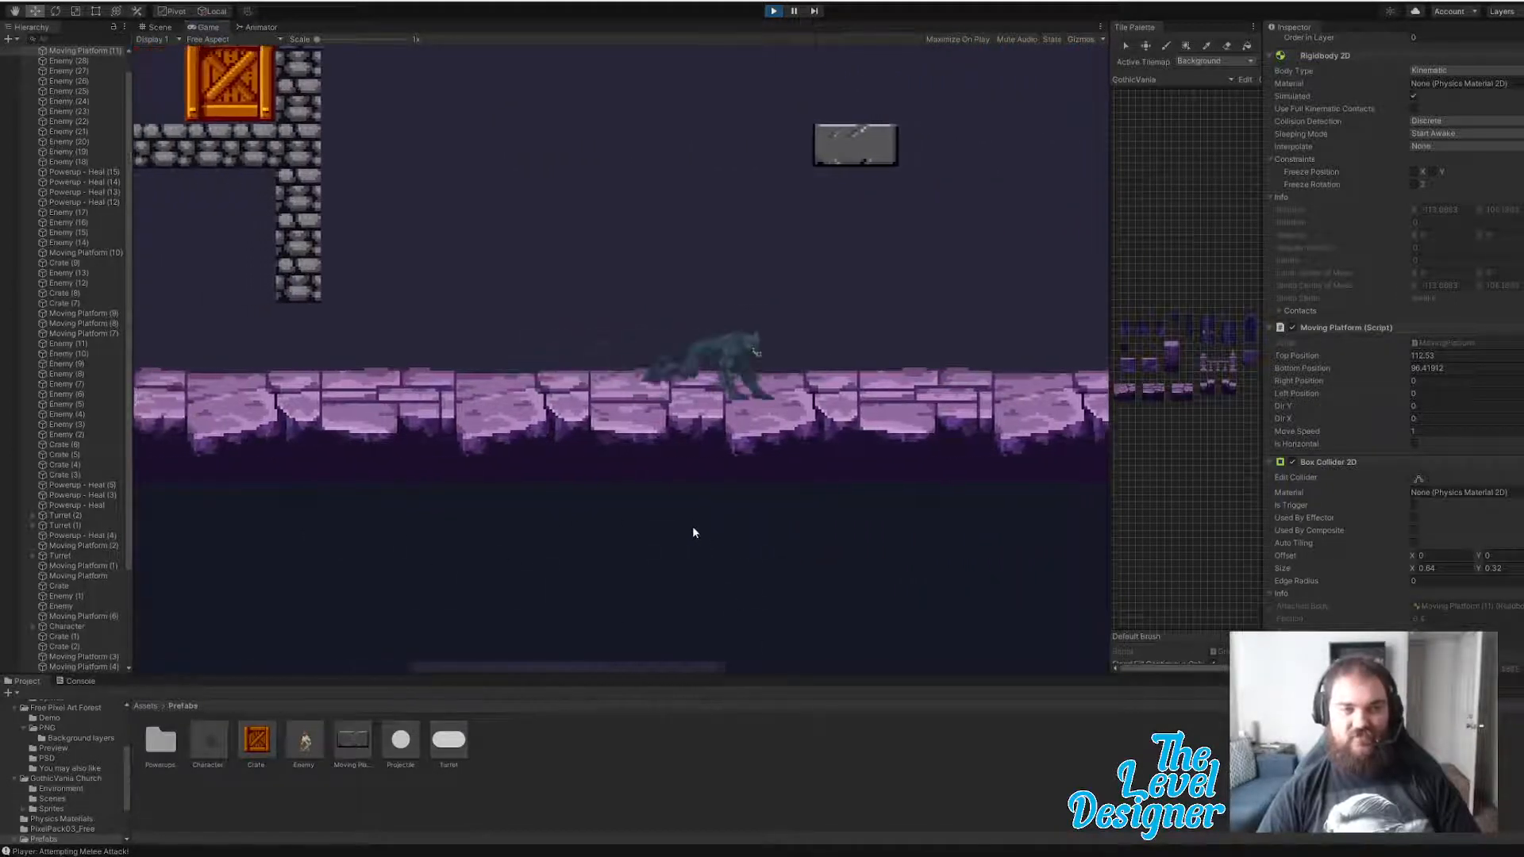
- Test jumps from the purple floor in the gap between the moving platform and the stone ledge holding the blue power-up
{"action": "key", "text": "space"}
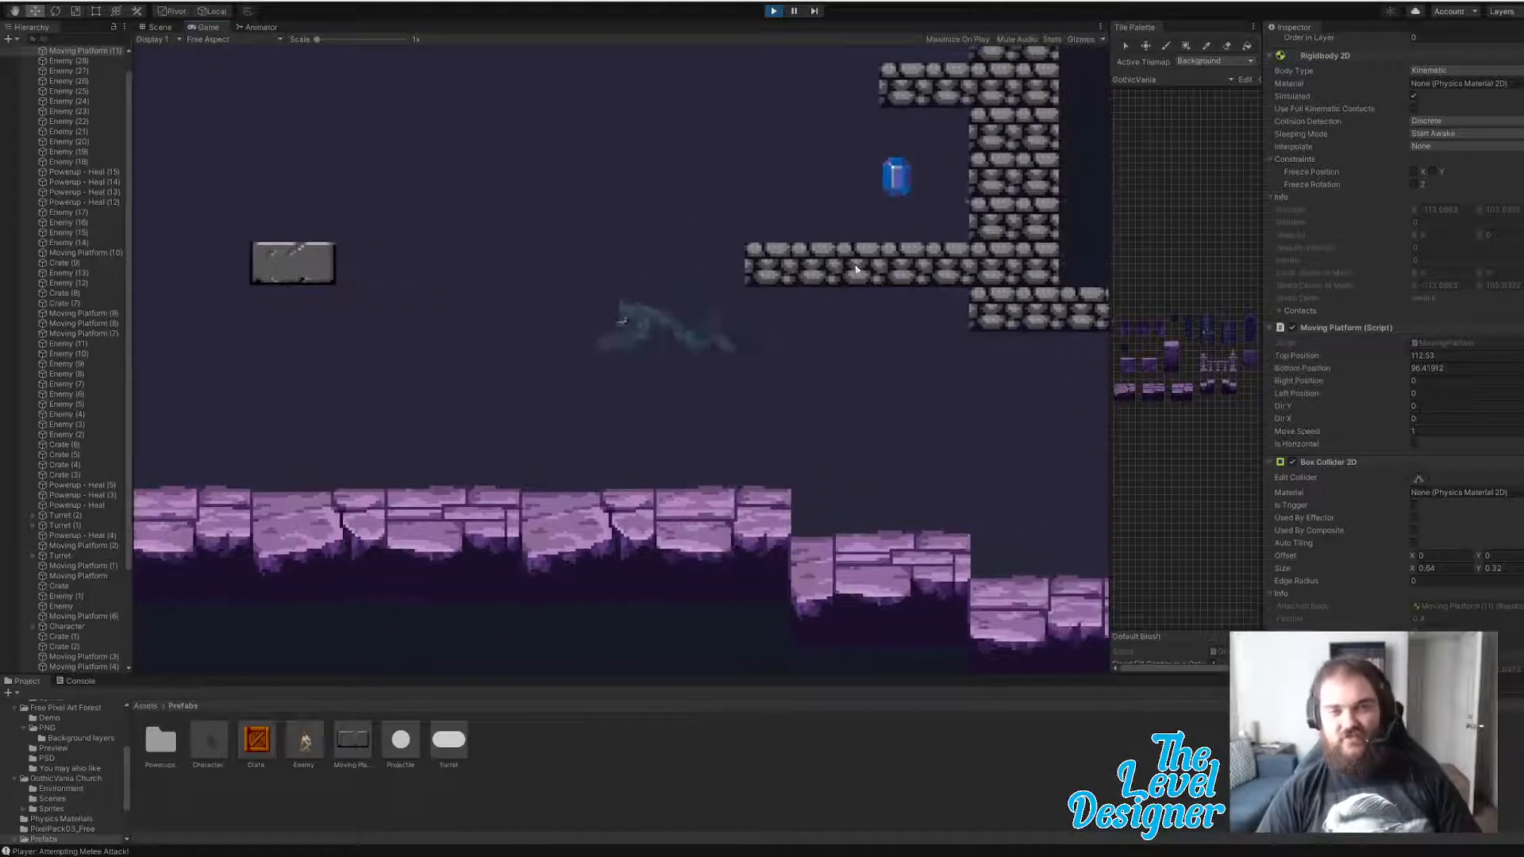
{"action": "key", "text": "a"}
{"action": "key", "text": "space"}
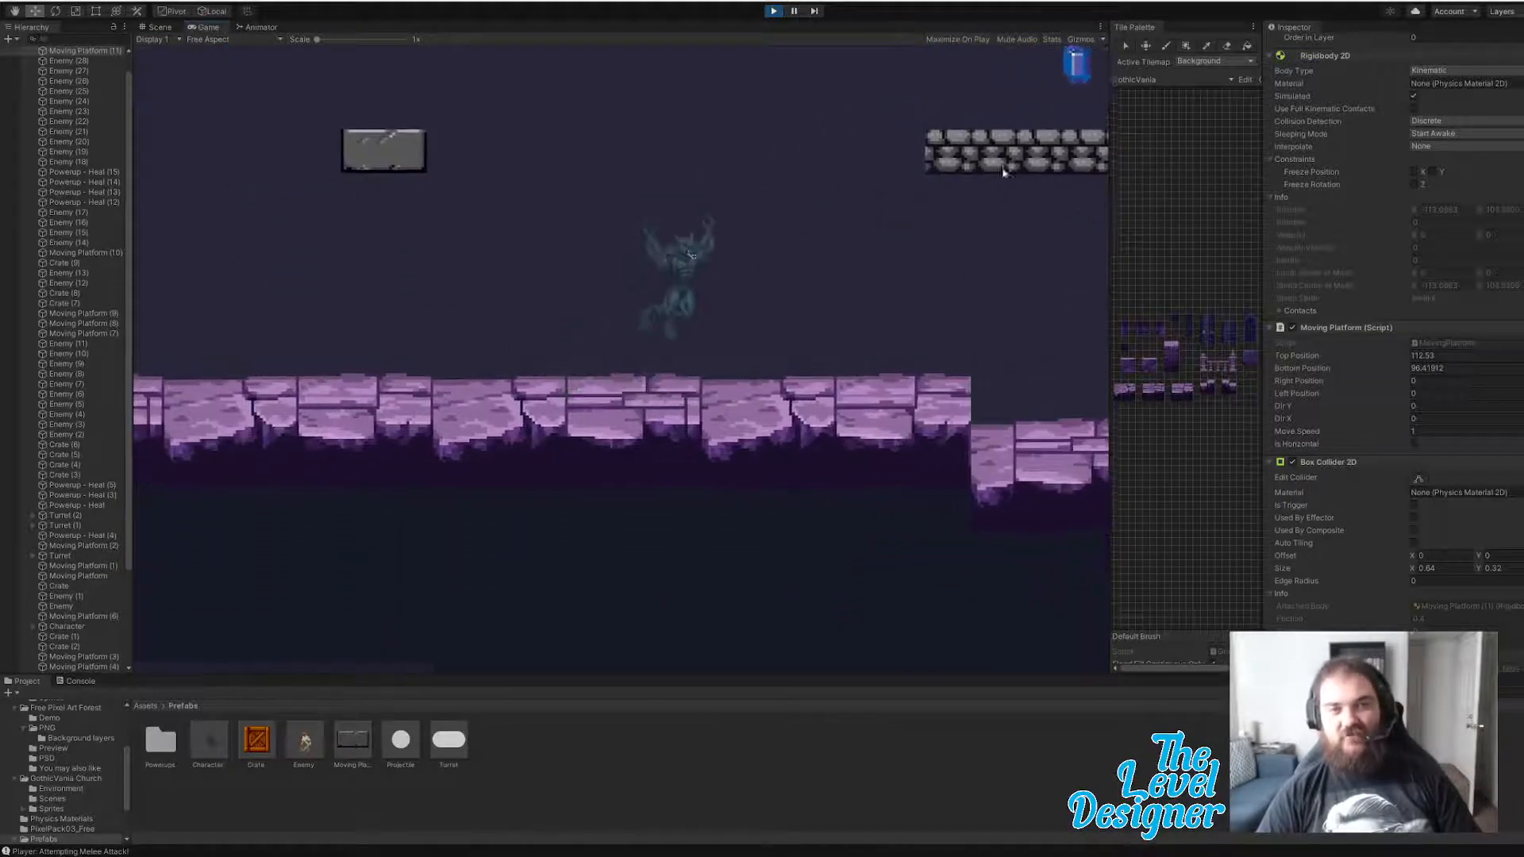
- Run along the purple floor beneath the long stone platform and kill the first enemy in the way
{"action": "key", "text": "a"}
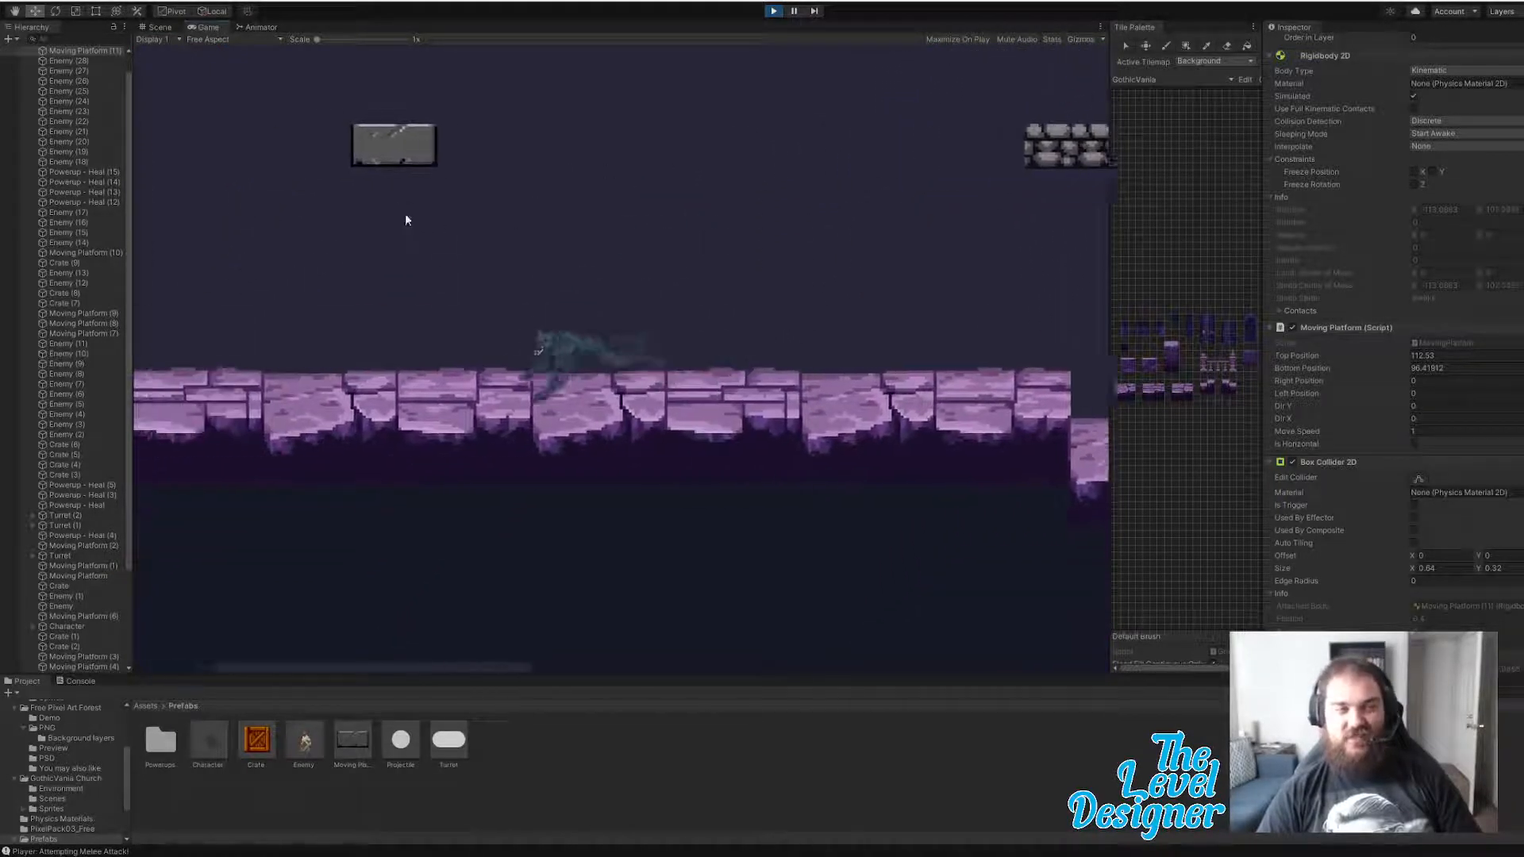
{"action": "key", "text": "a"}
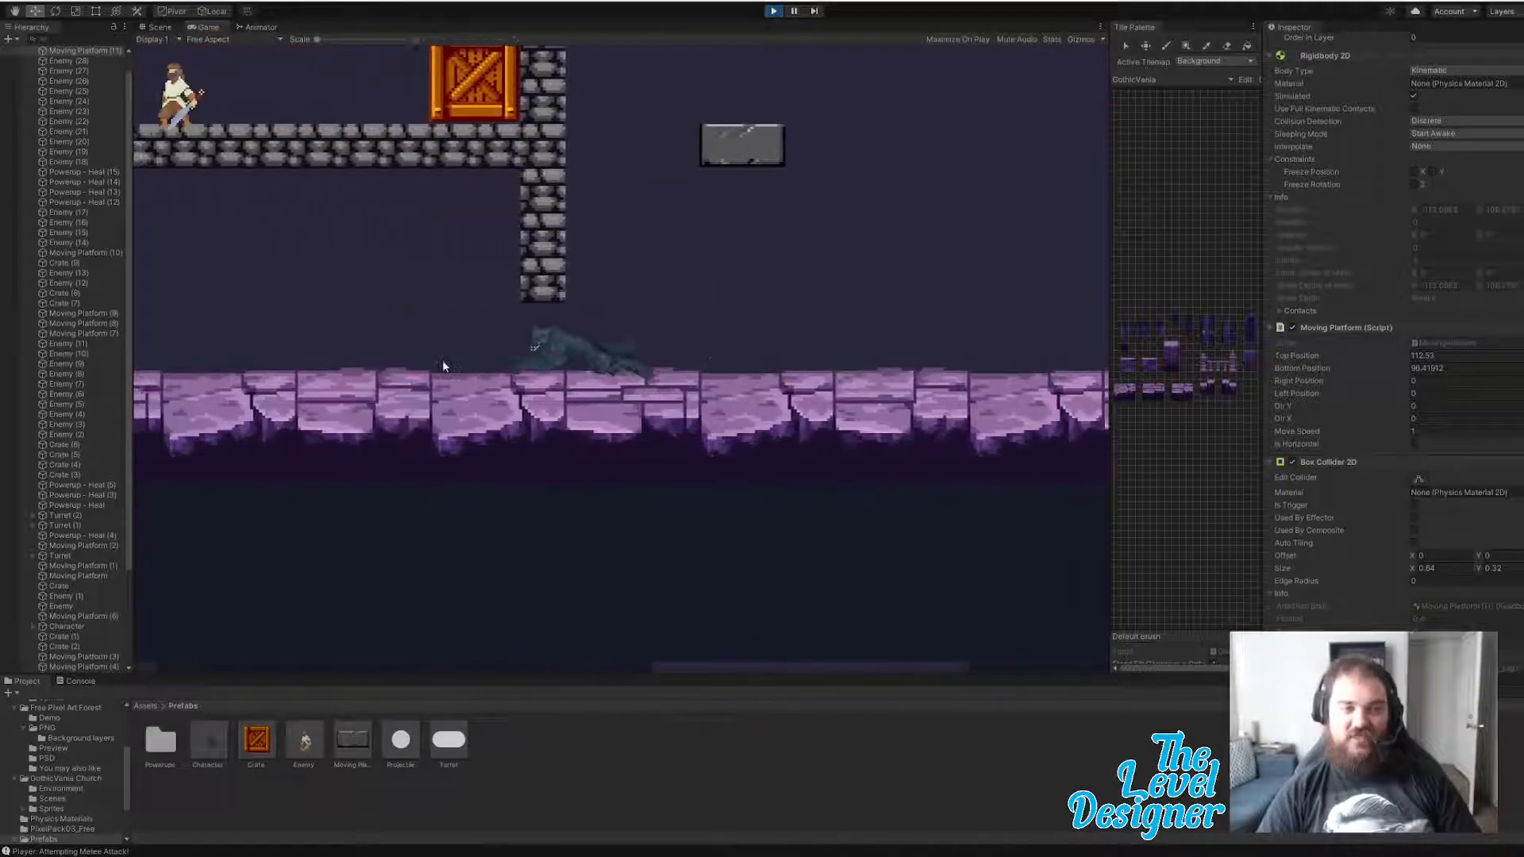
{"action": "key", "text": "a"}
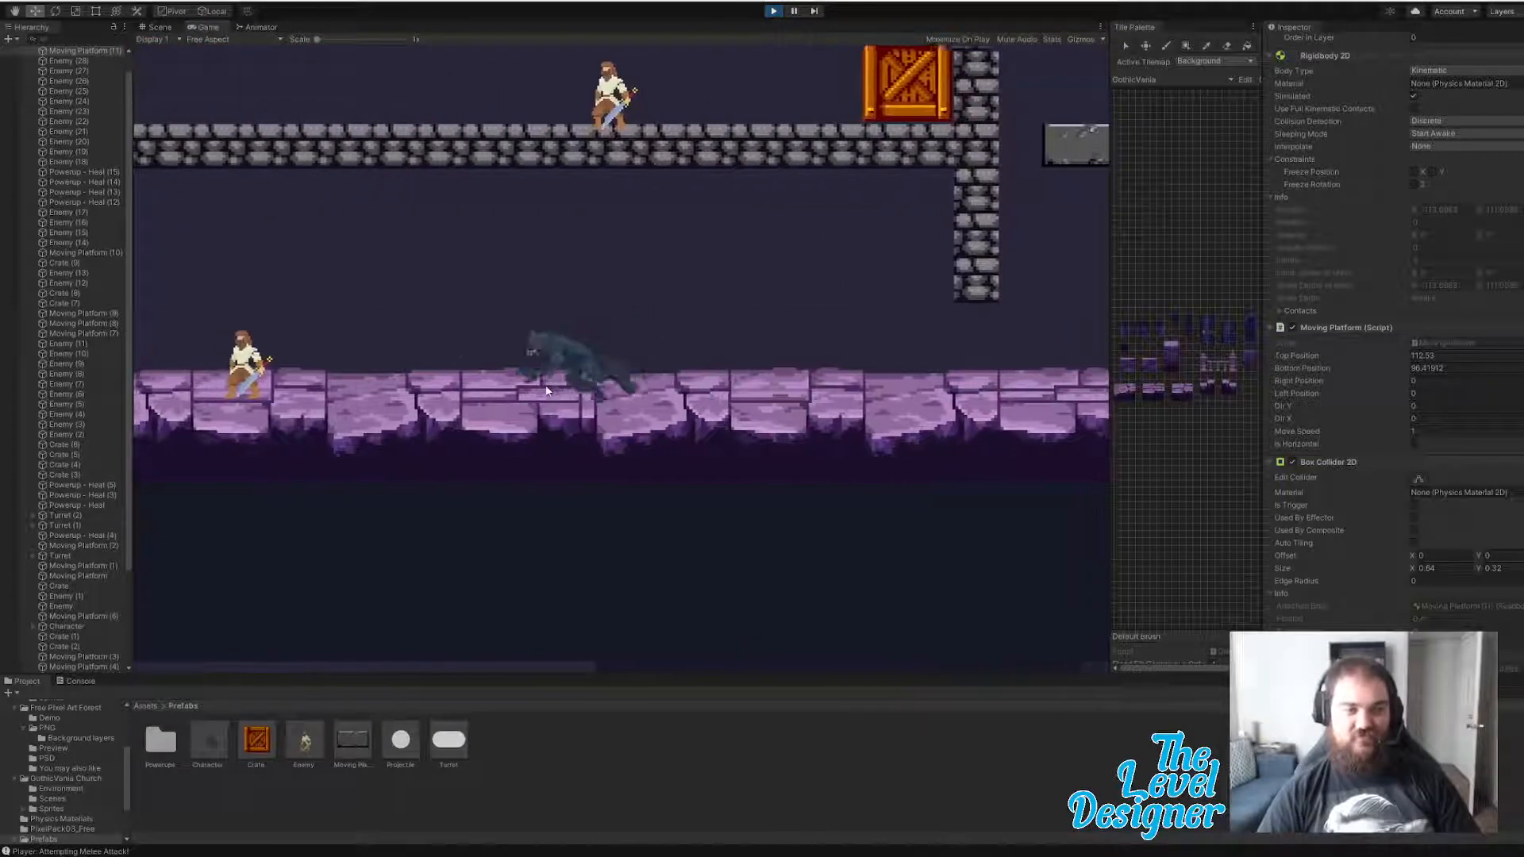
{"action": "key", "text": "a"}
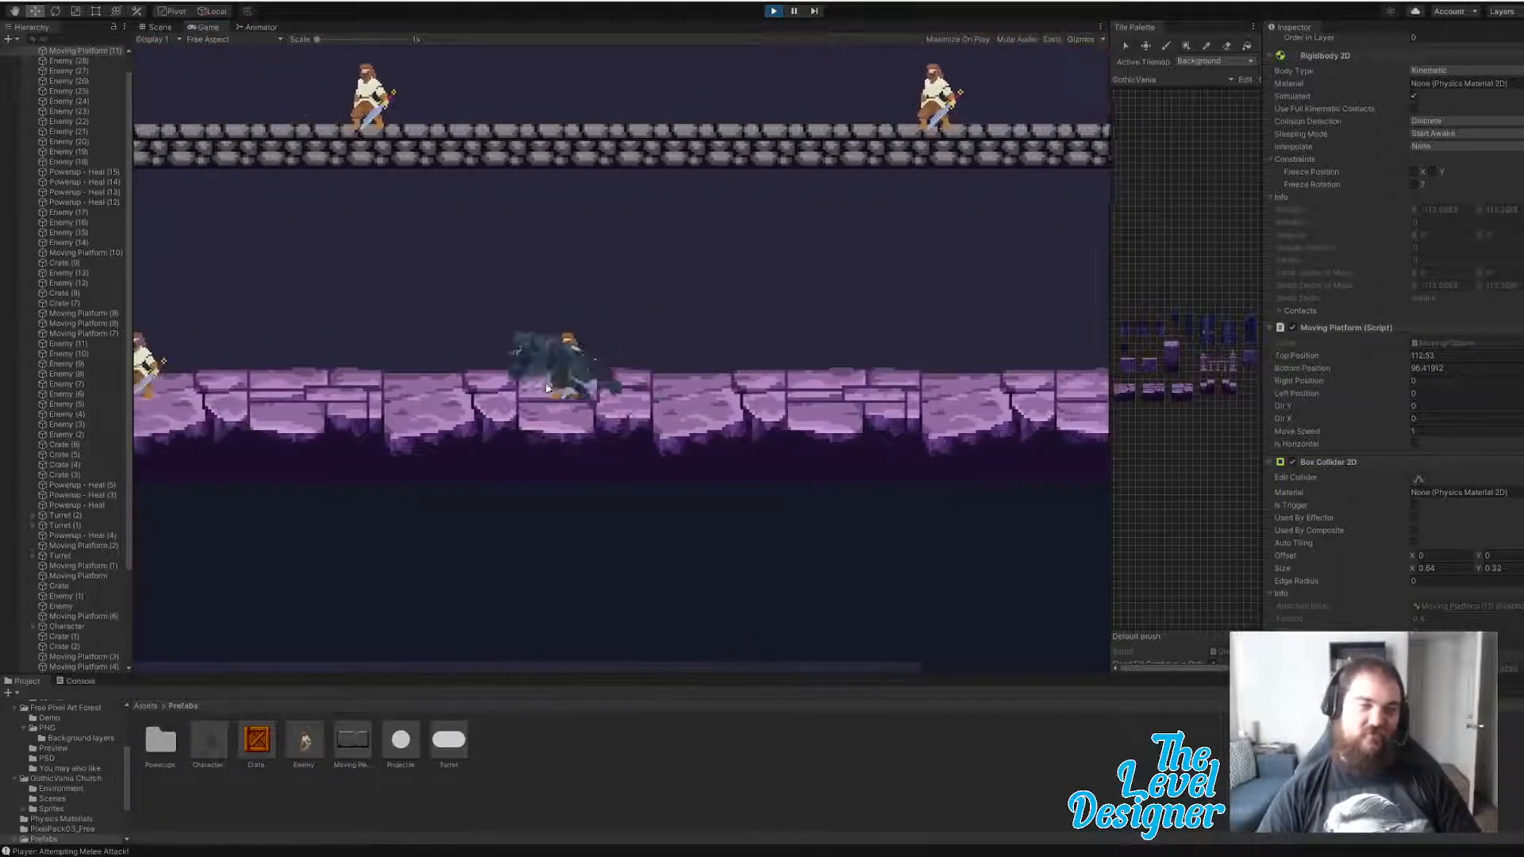
{"action": "left_click", "coordinate": [546, 388]}
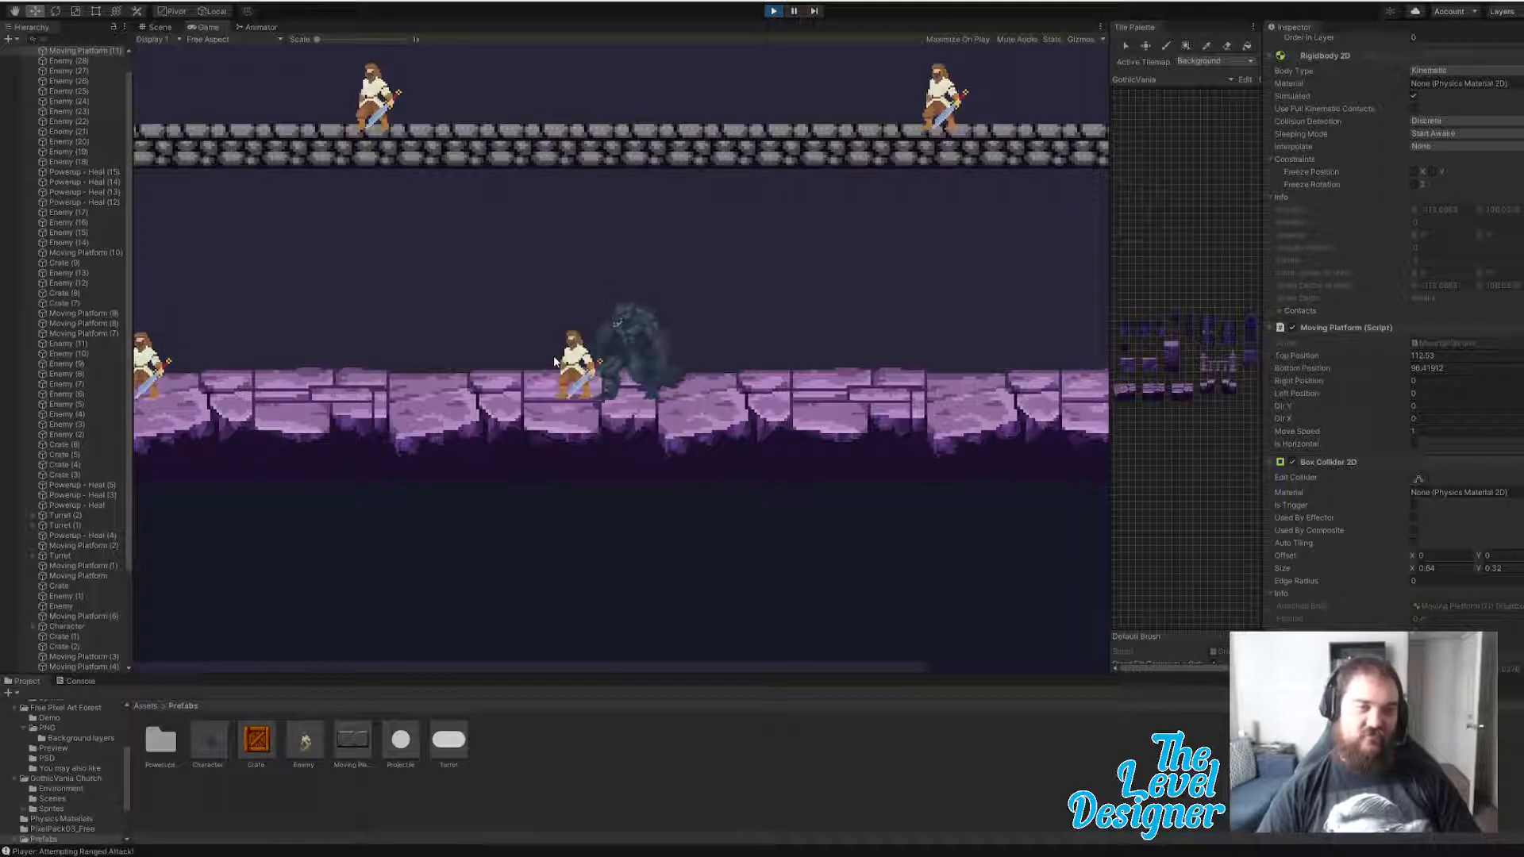
{"action": "key", "text": "a"}
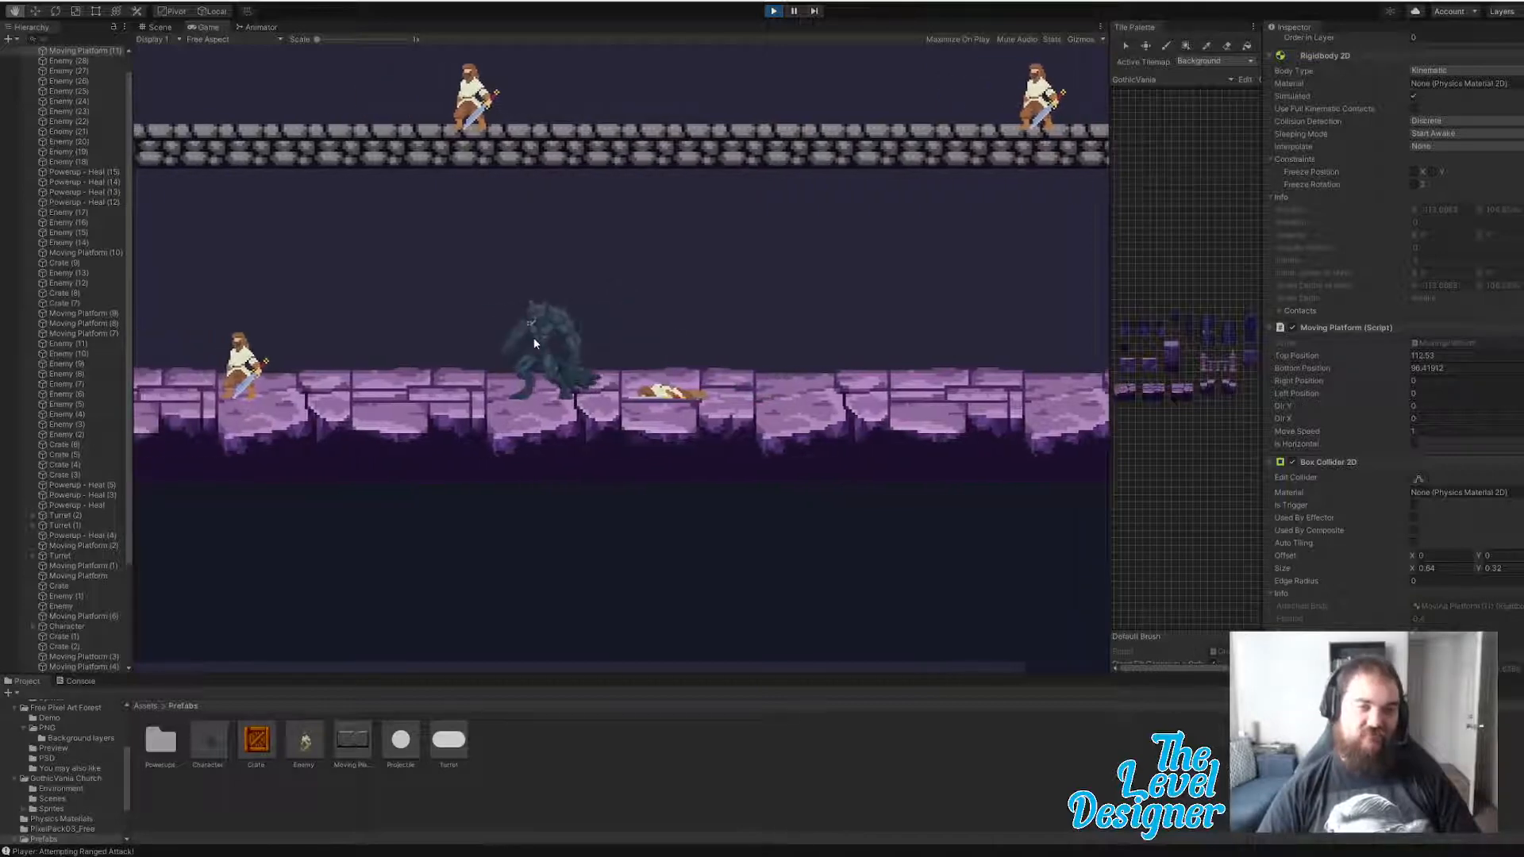
- Pass the next enemy to hop onto the two crates by the wall, then turn back and kill that enemy
{"action": "key", "text": "a"}
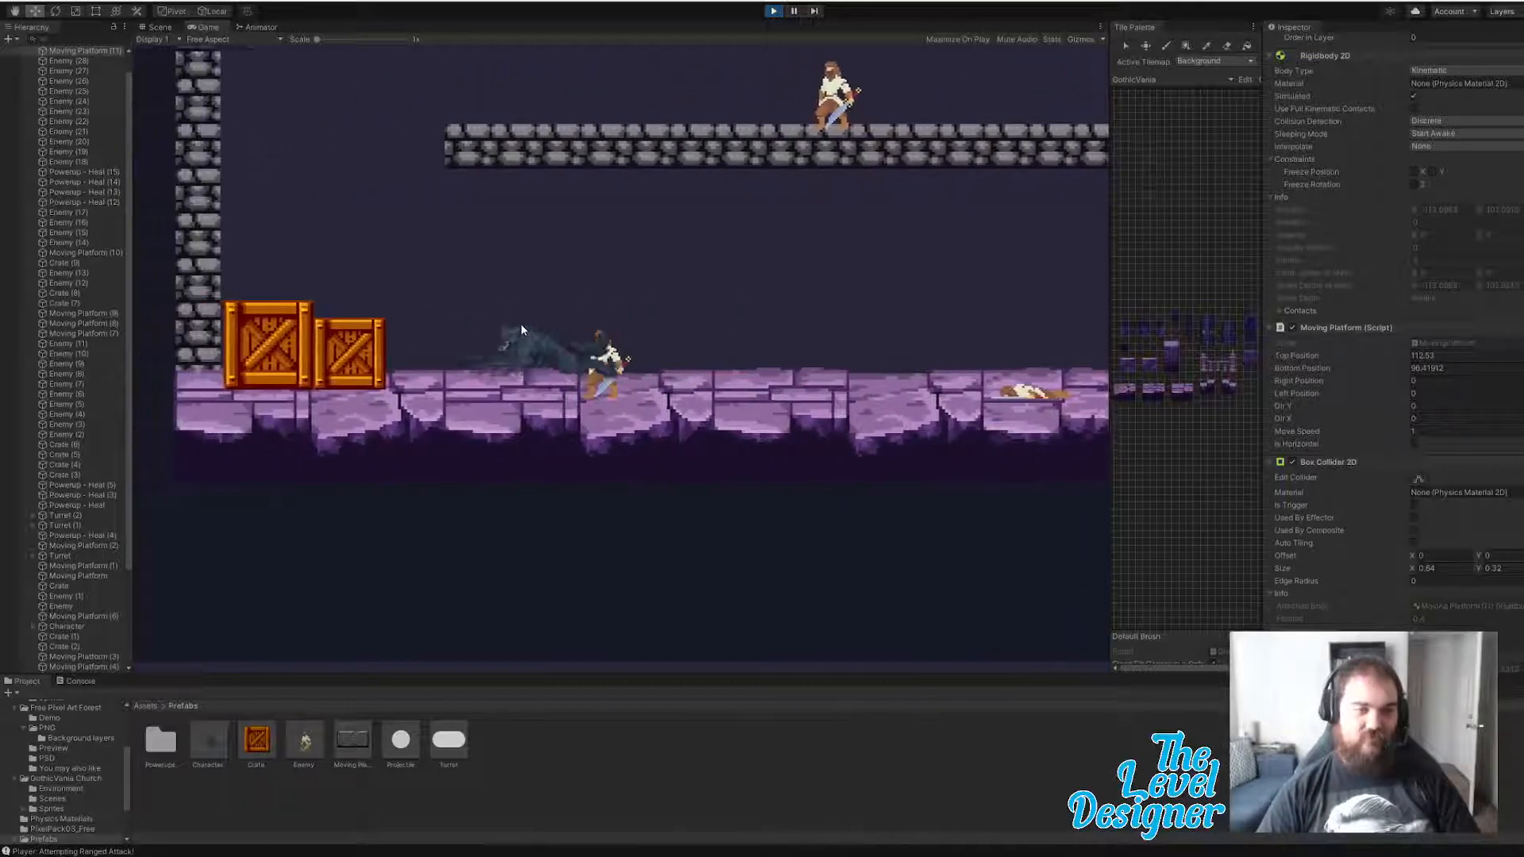
{"action": "key", "text": "w"}
{"action": "key", "text": "a"}
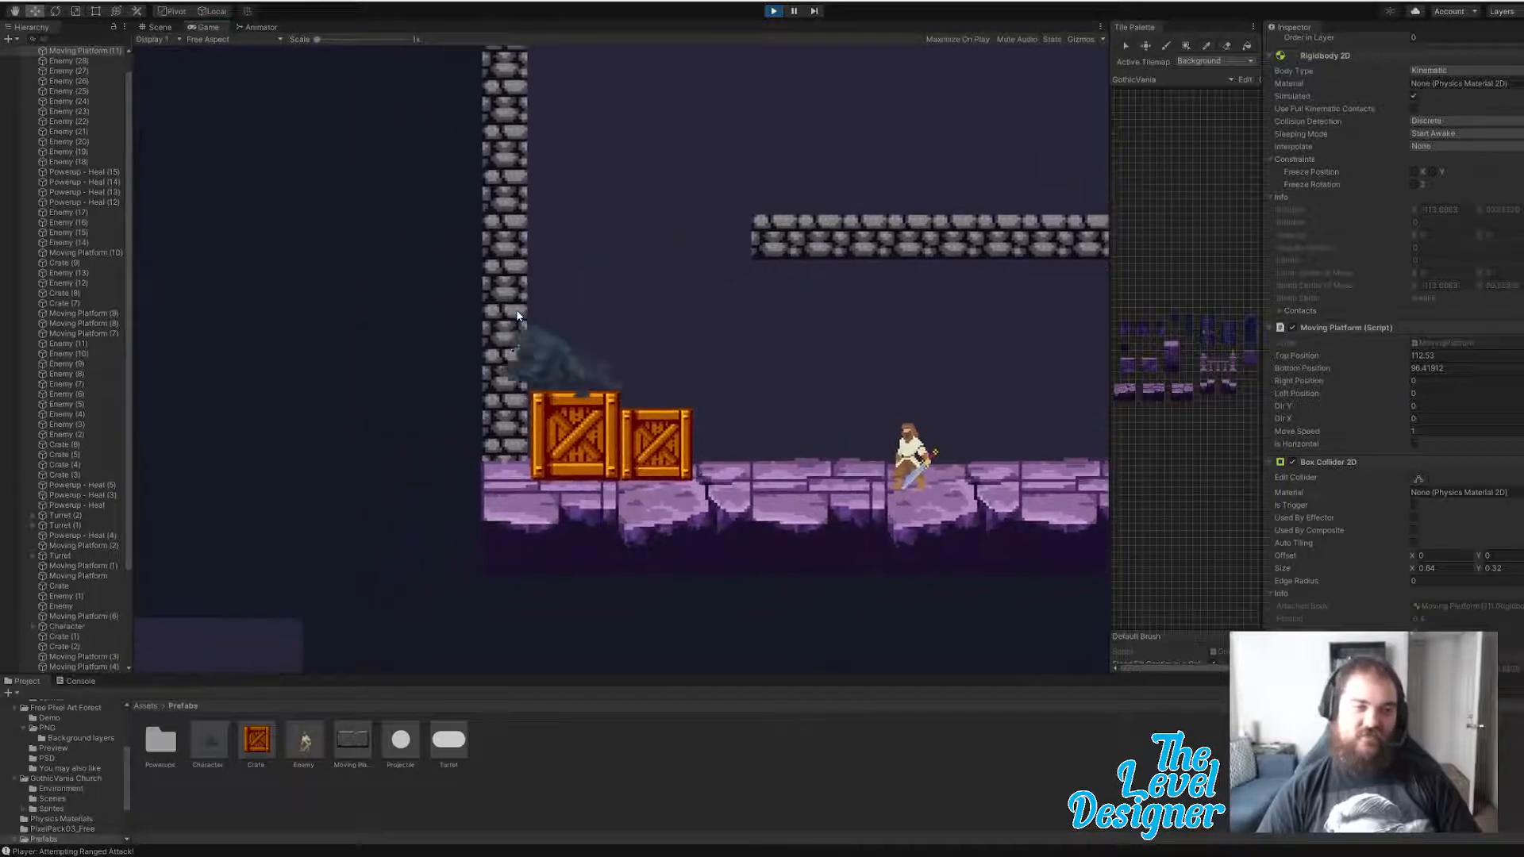
{"action": "key", "text": "d"}
{"action": "key", "text": "d"}
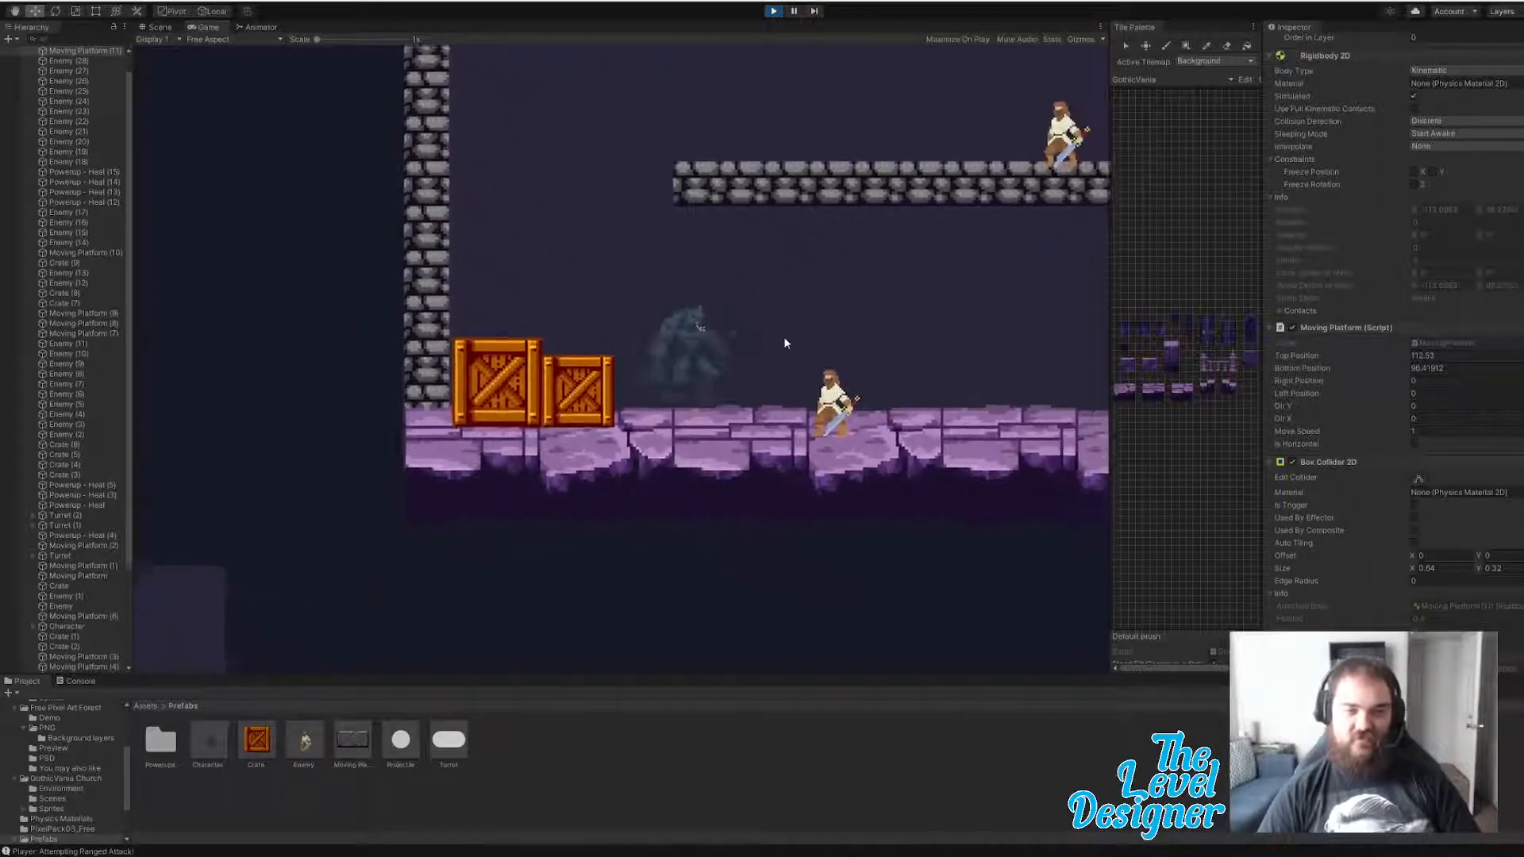
{"action": "left_click", "coordinate": [780, 333]}
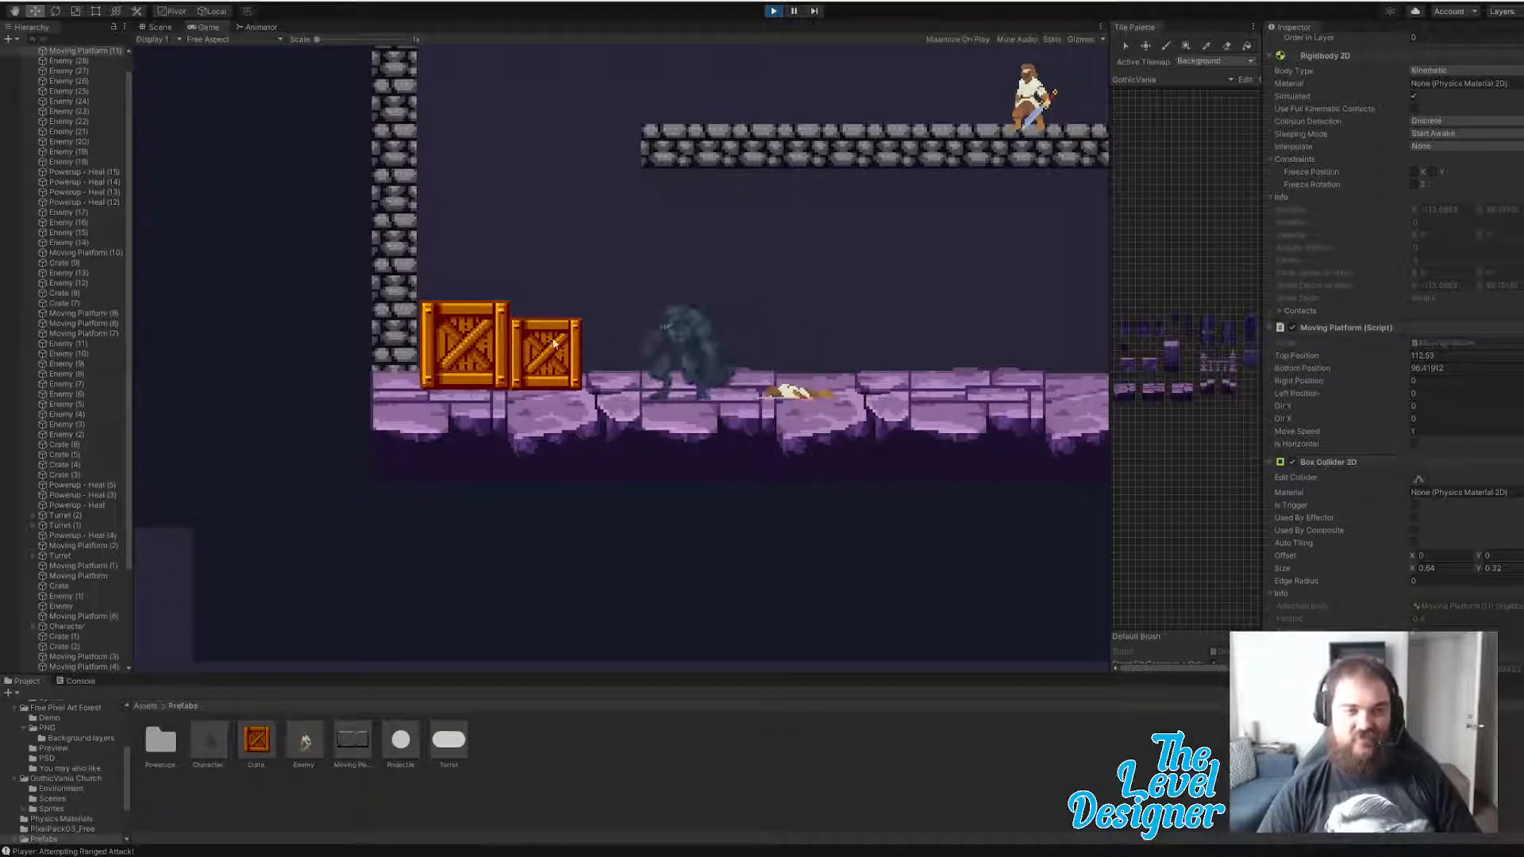
- Use the two crates by the wall to jump up onto the long stone platform
{"action": "key", "text": "a"}
{"action": "key", "text": "space"}
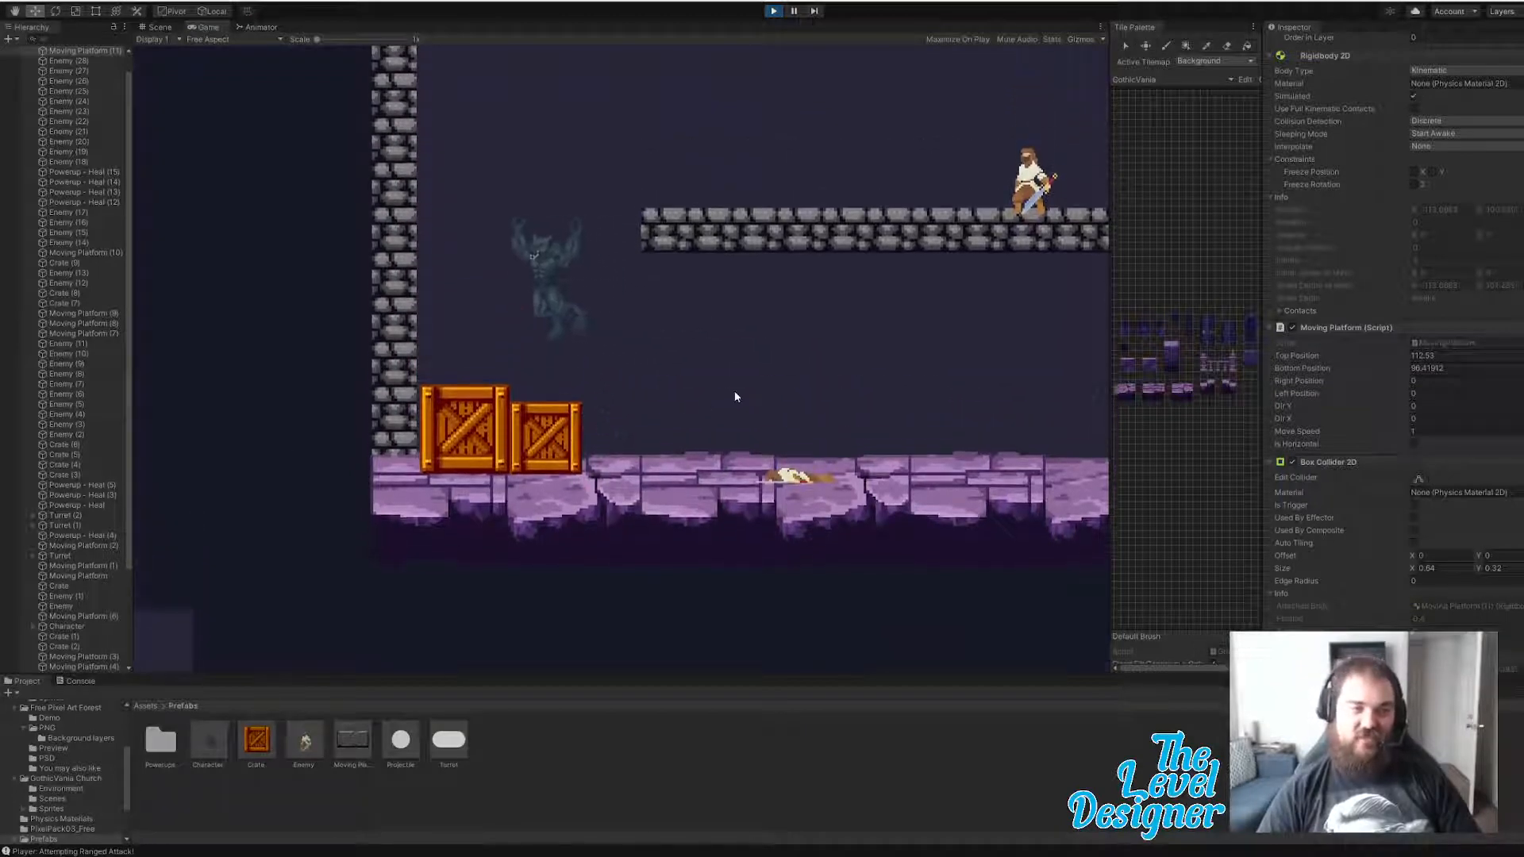
{"action": "key", "text": "d"}
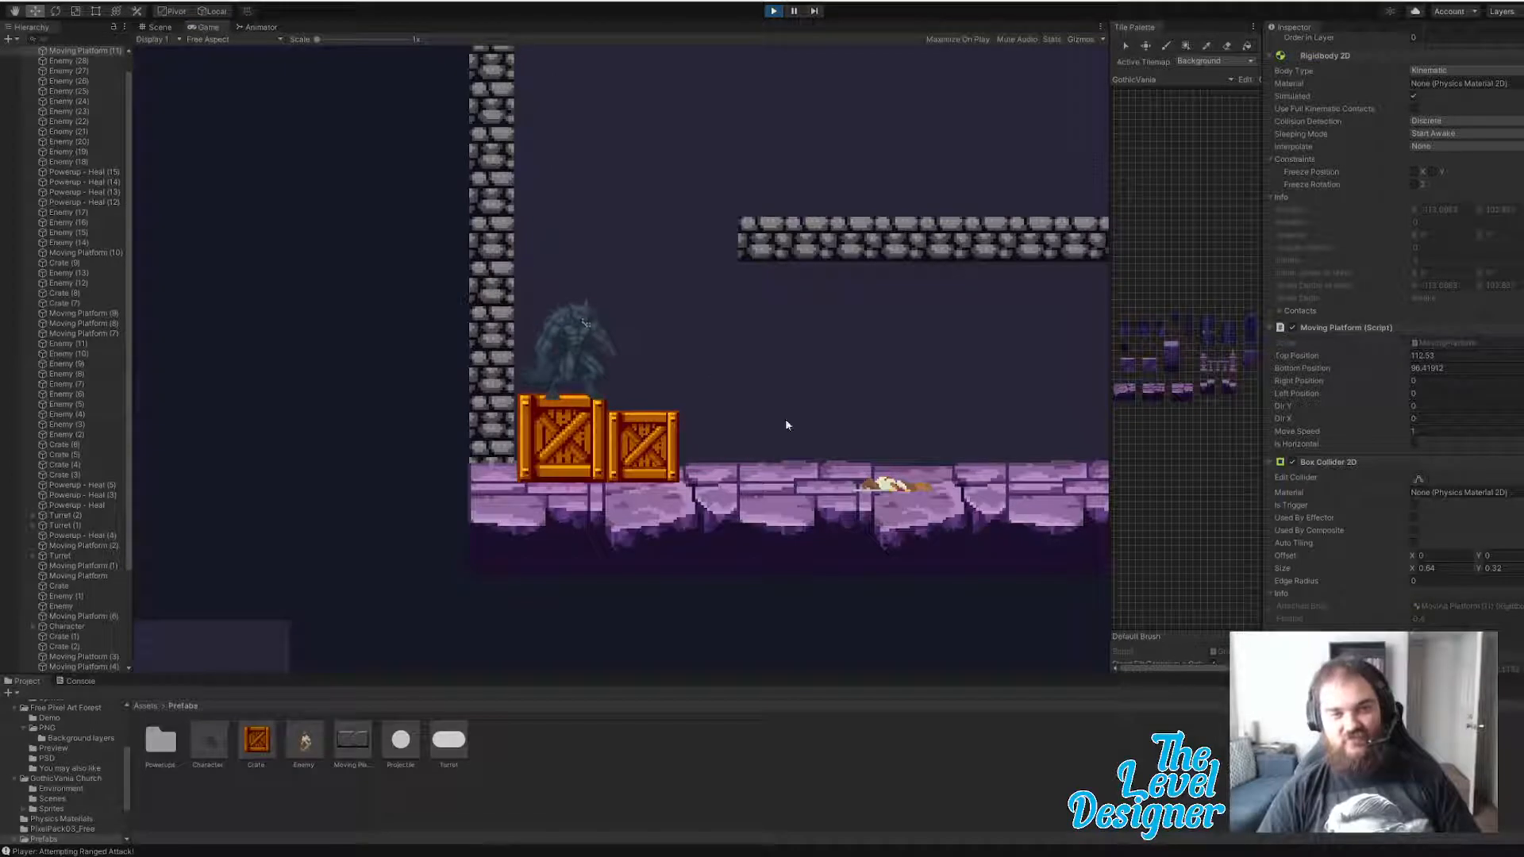
{"action": "key", "text": "space"}
{"action": "key", "text": "d"}
- Shoot the enemies along the long stone platform with ranged attacks while advancing toward the crate at its far end
{"action": "right_click", "coordinate": [850, 343]}
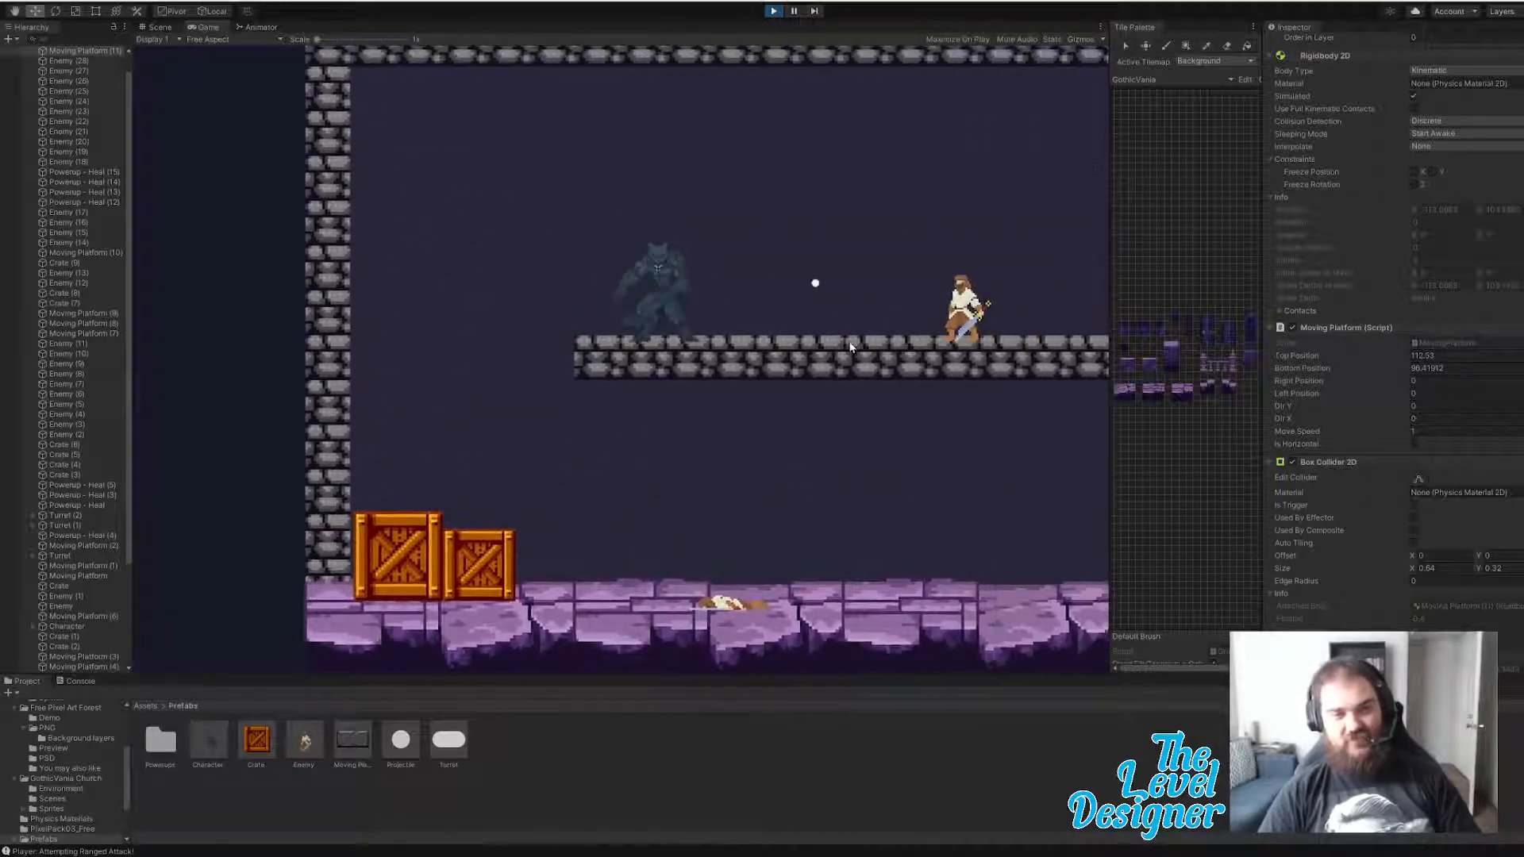
{"action": "key", "text": "d"}
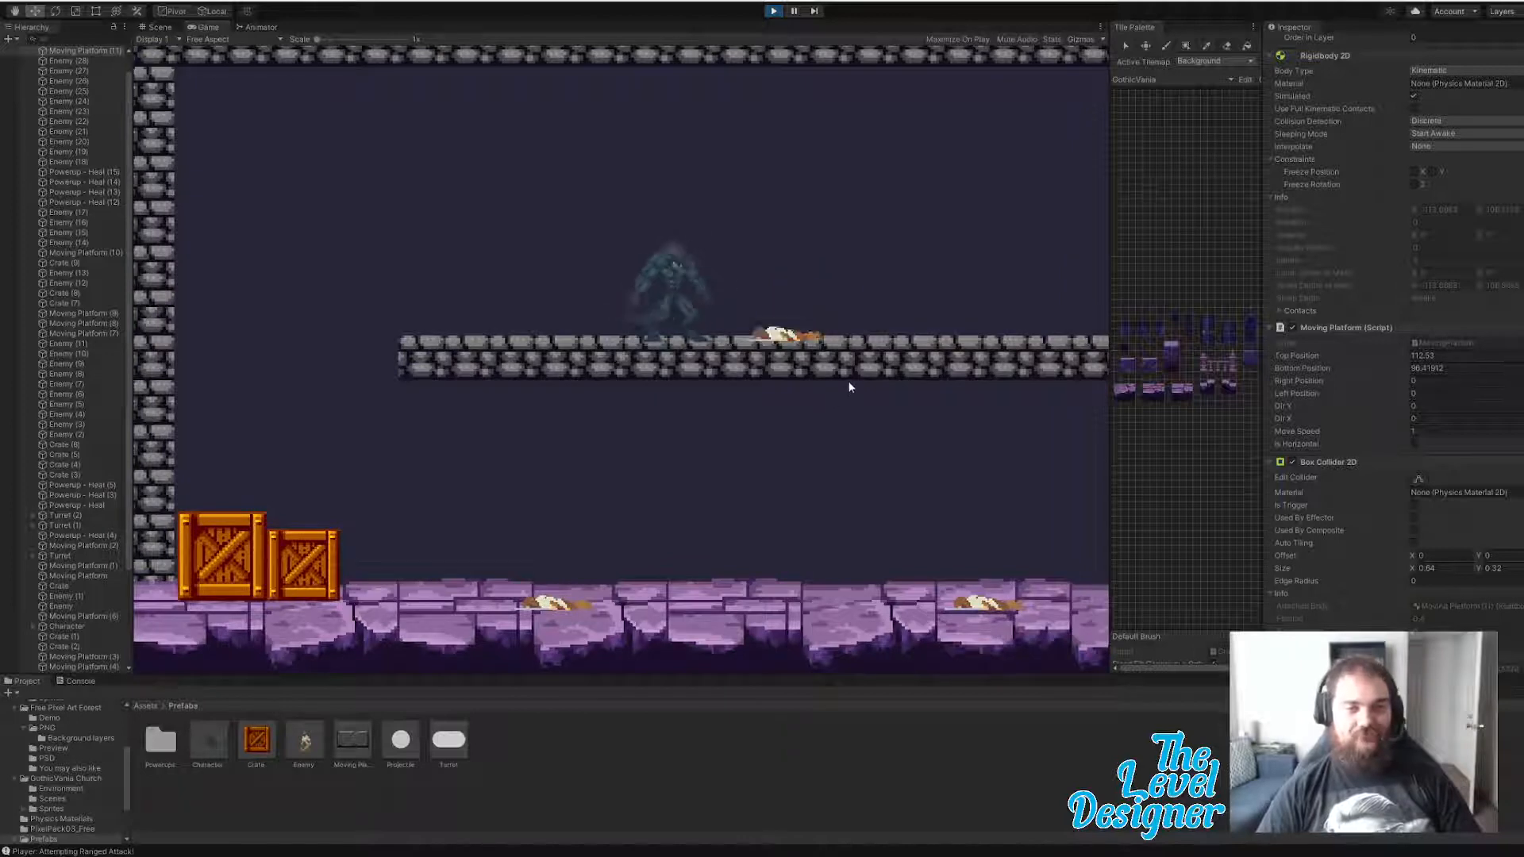
{"action": "key", "text": "d"}
{"action": "right_click", "coordinate": [832, 370]}
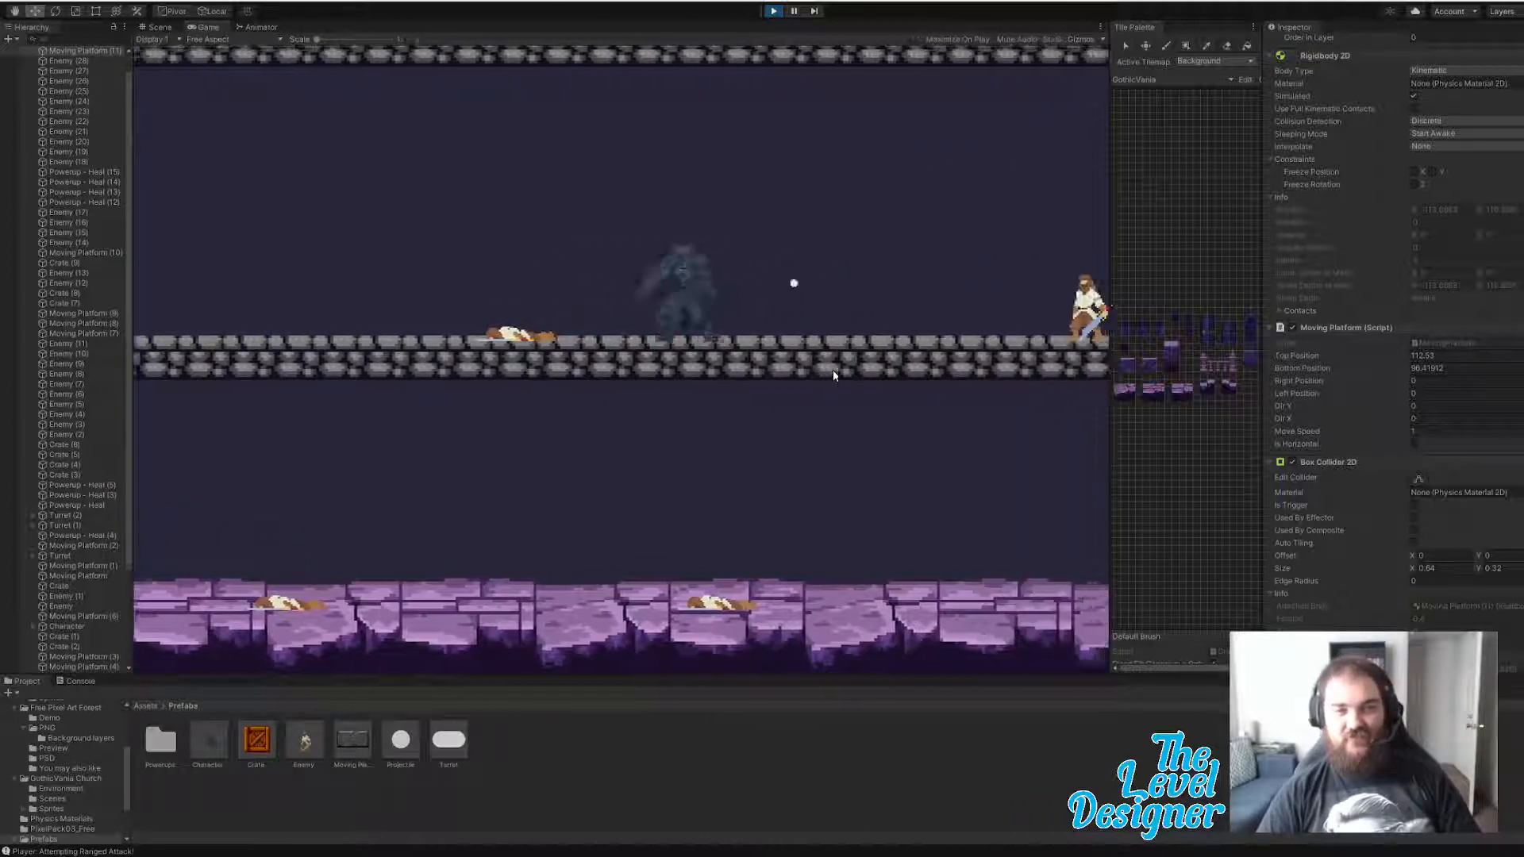
{"action": "key", "text": "d"}
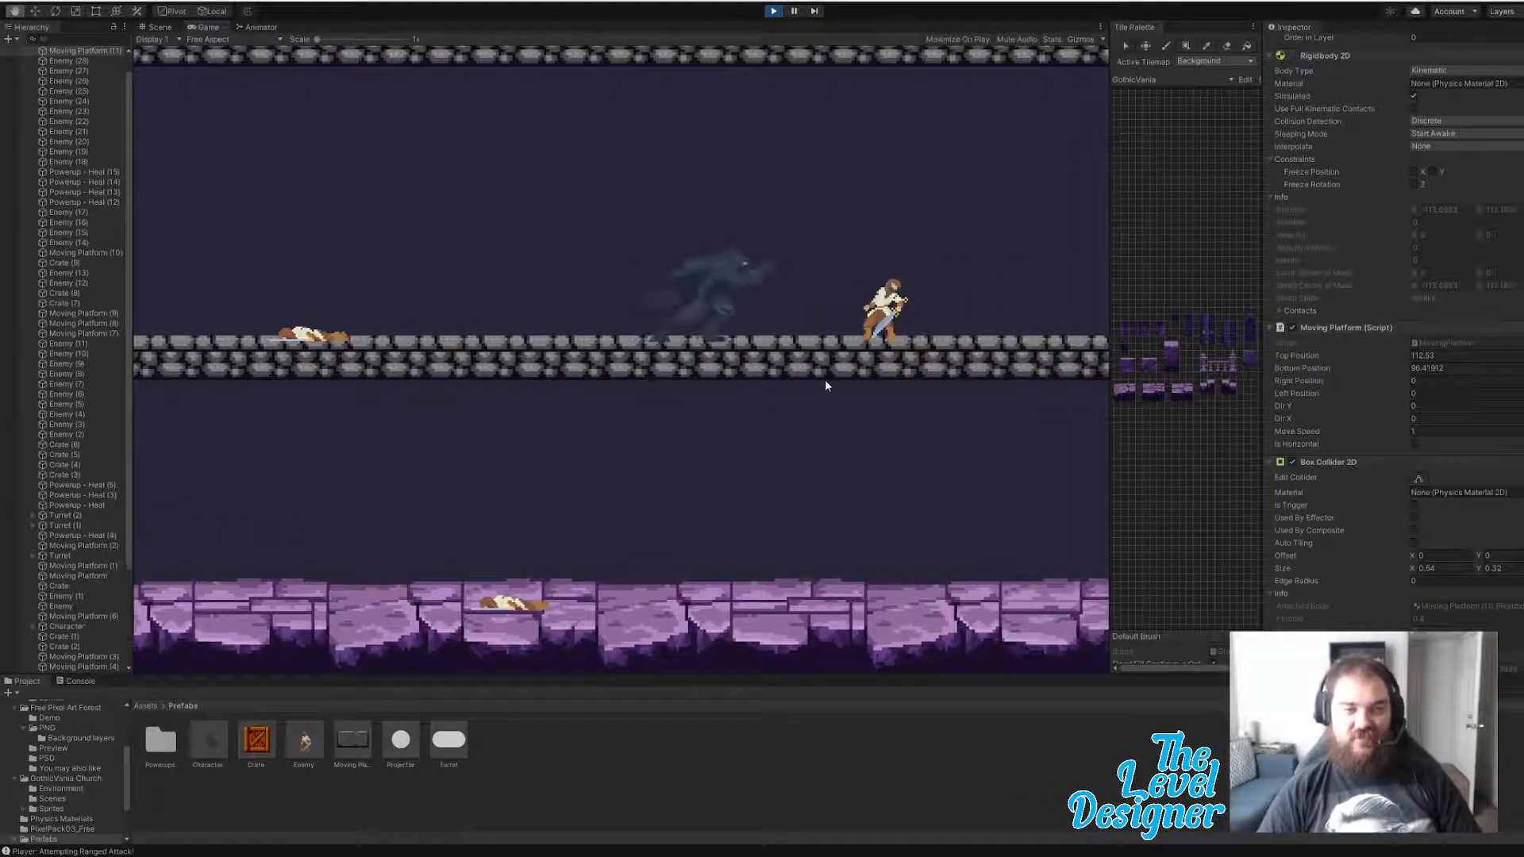
{"action": "right_click", "coordinate": [824, 384]}
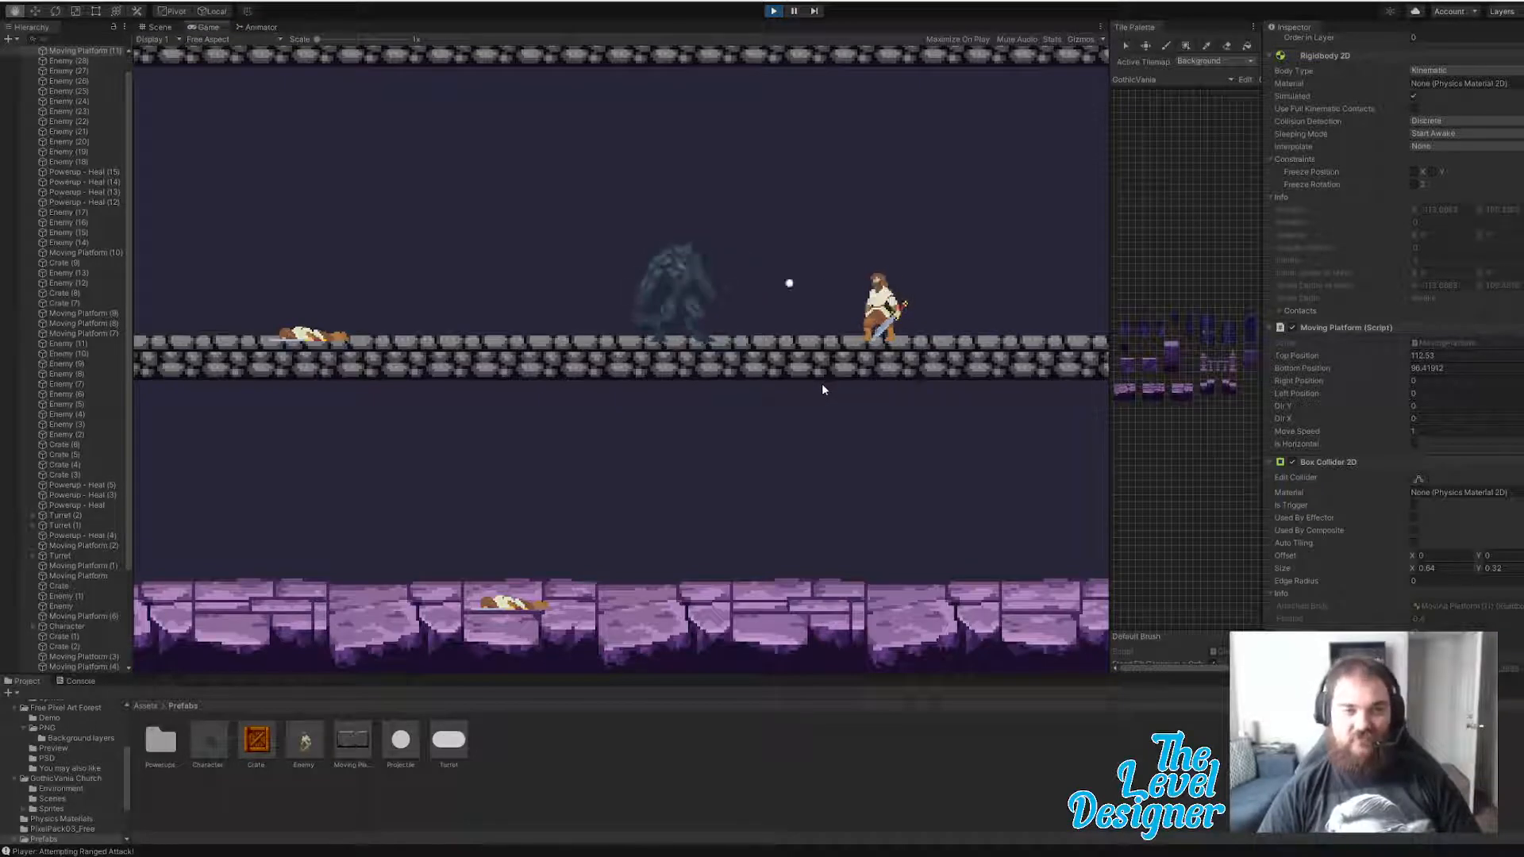
{"action": "key", "text": "d"}
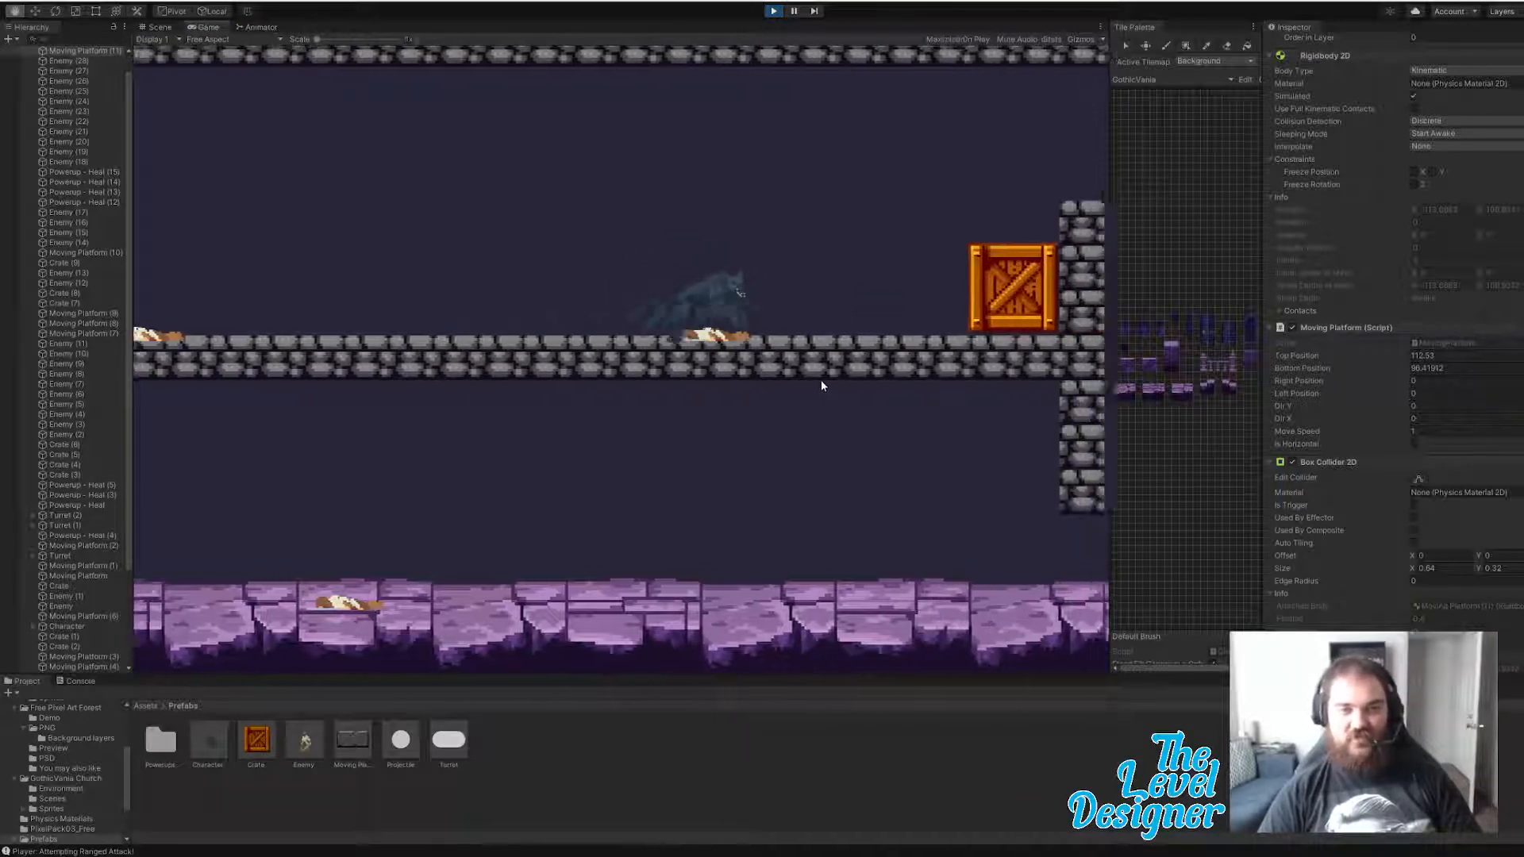
- Jump onto the crate at the far end of the long stone platform and test jumps above it beneath the upper platform
{"action": "key", "text": "space"}
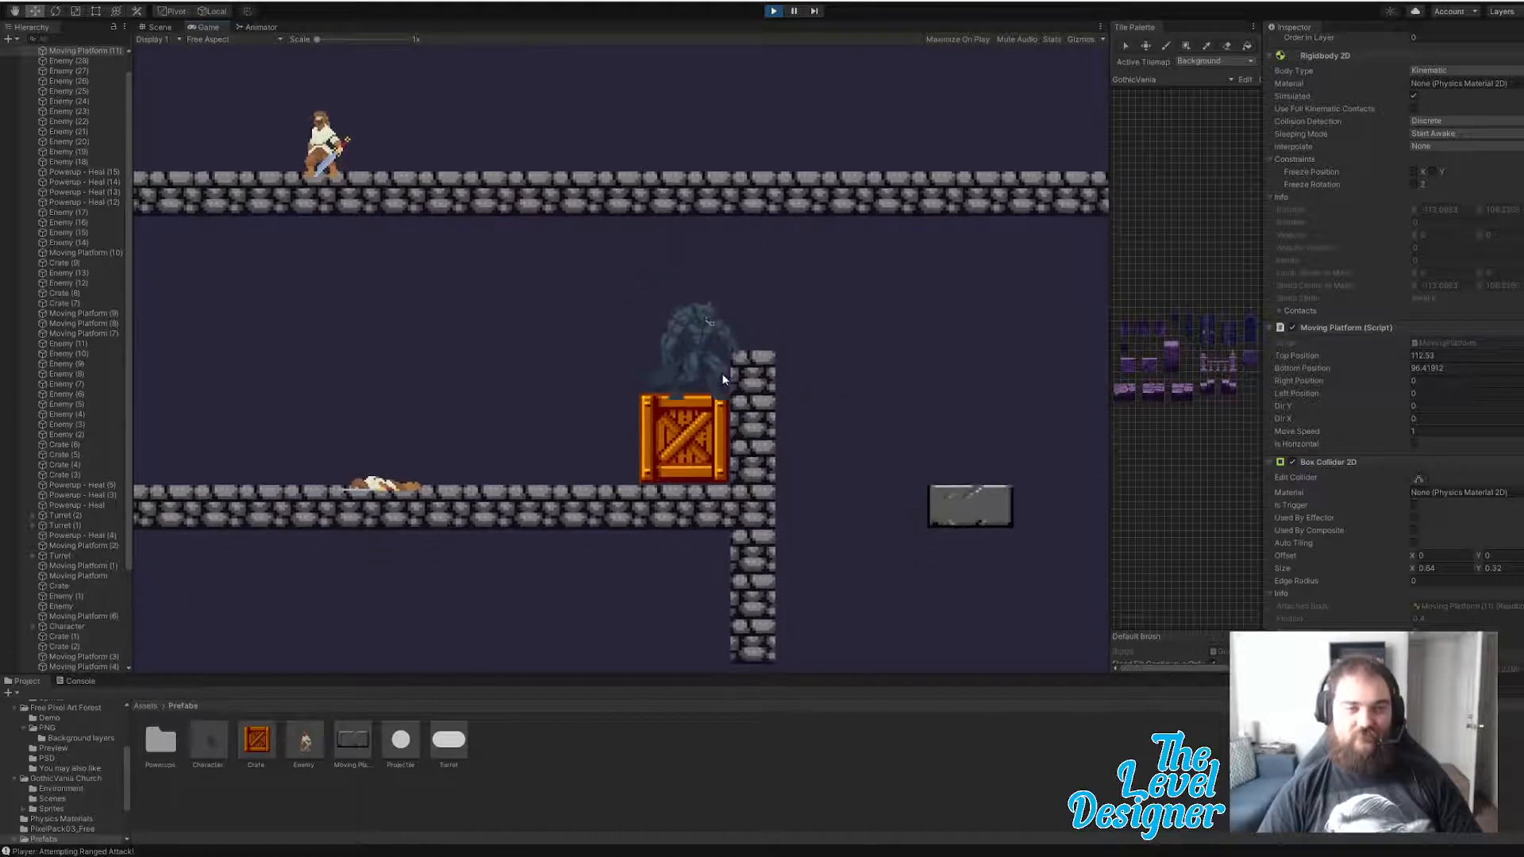
{"action": "key", "text": "space"}
{"action": "key", "text": "a"}
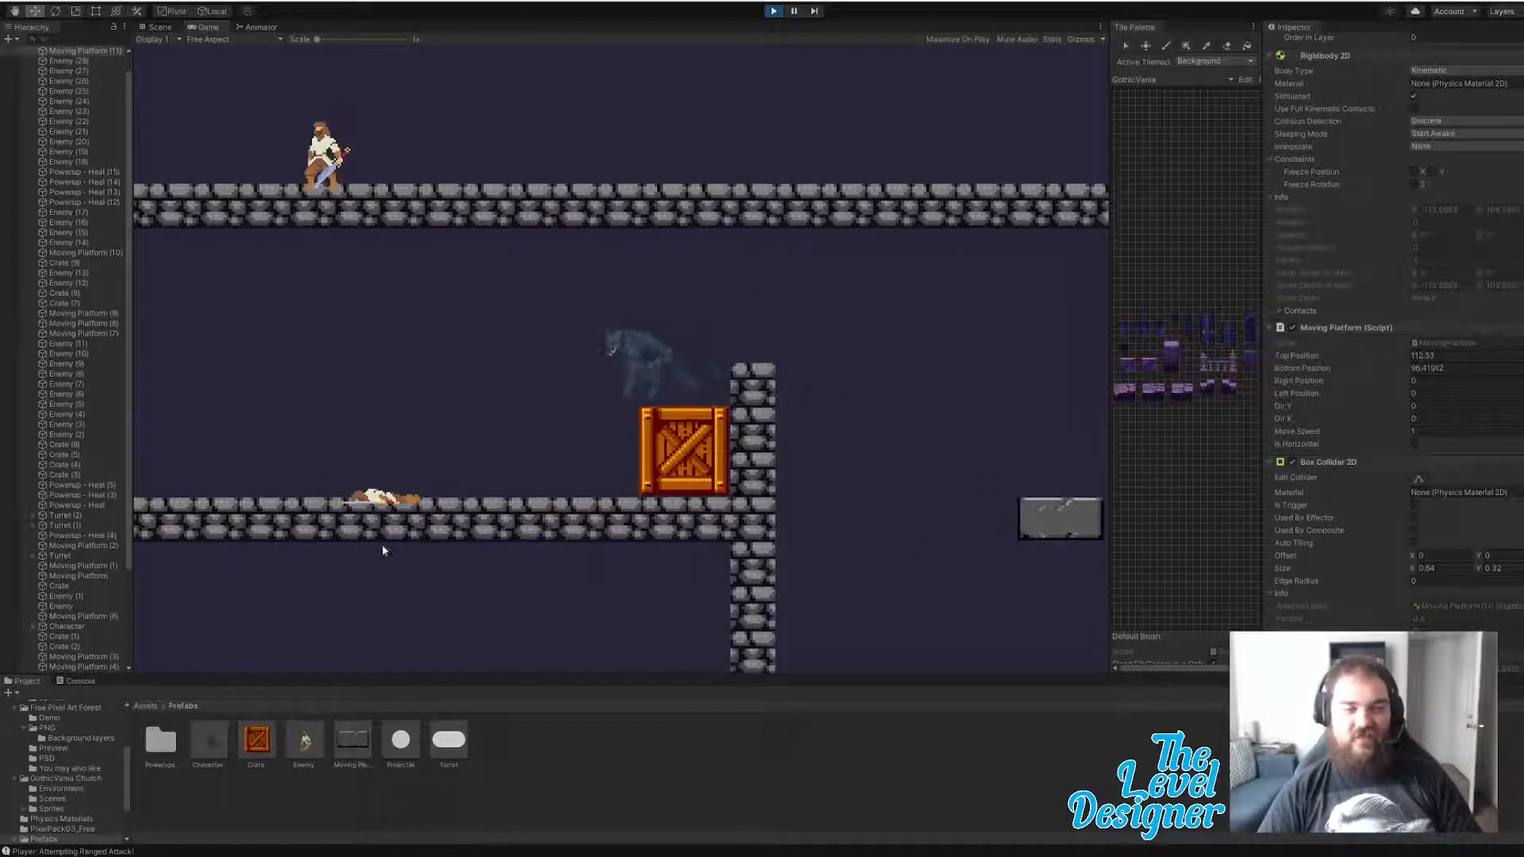
{"action": "key", "text": "space"}
{"action": "key", "text": "d"}
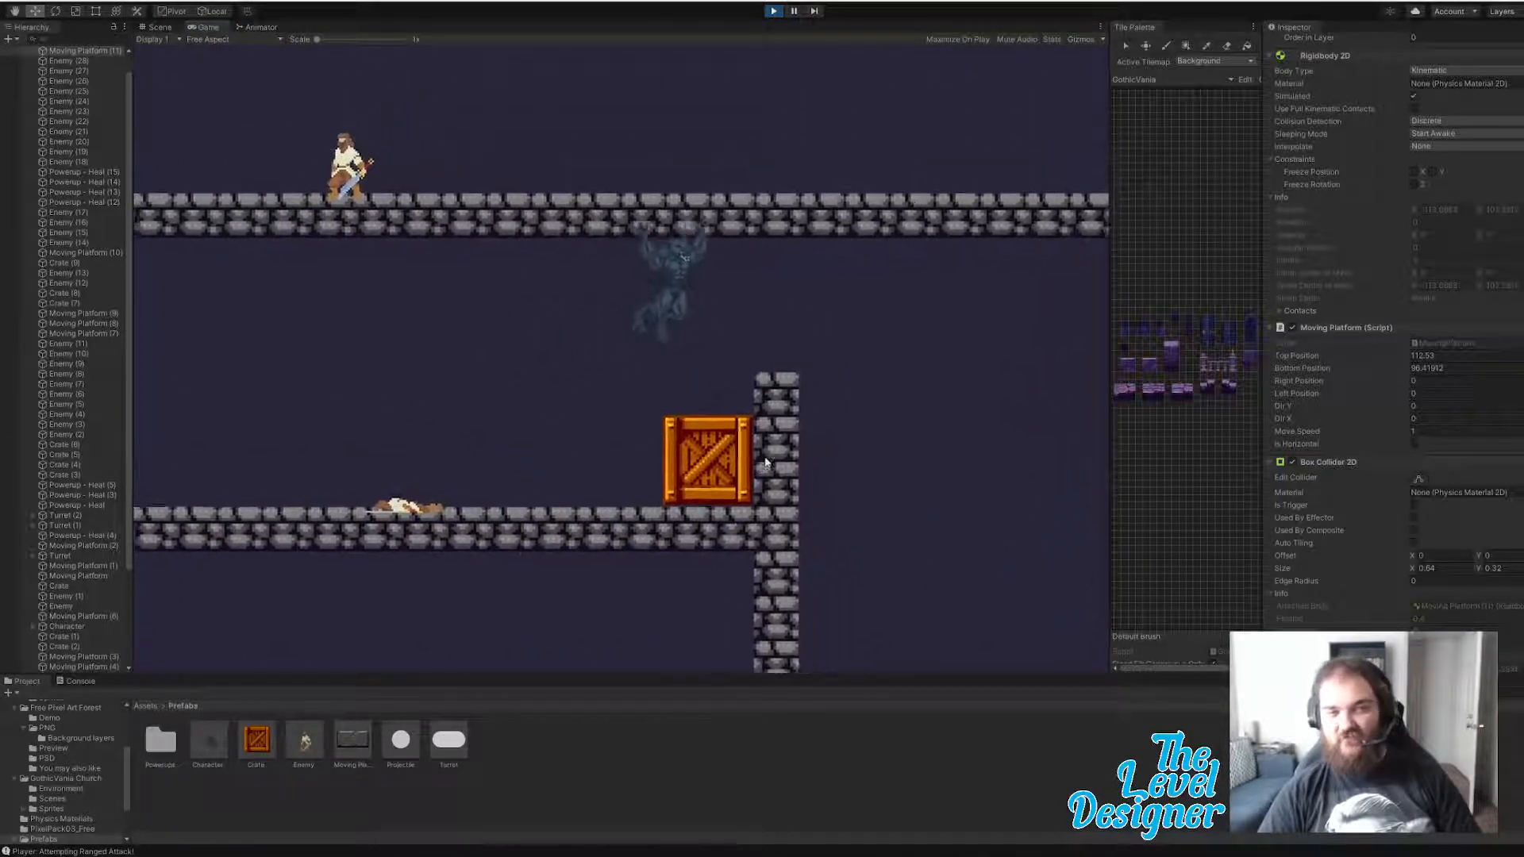
{"action": "key", "text": "a"}
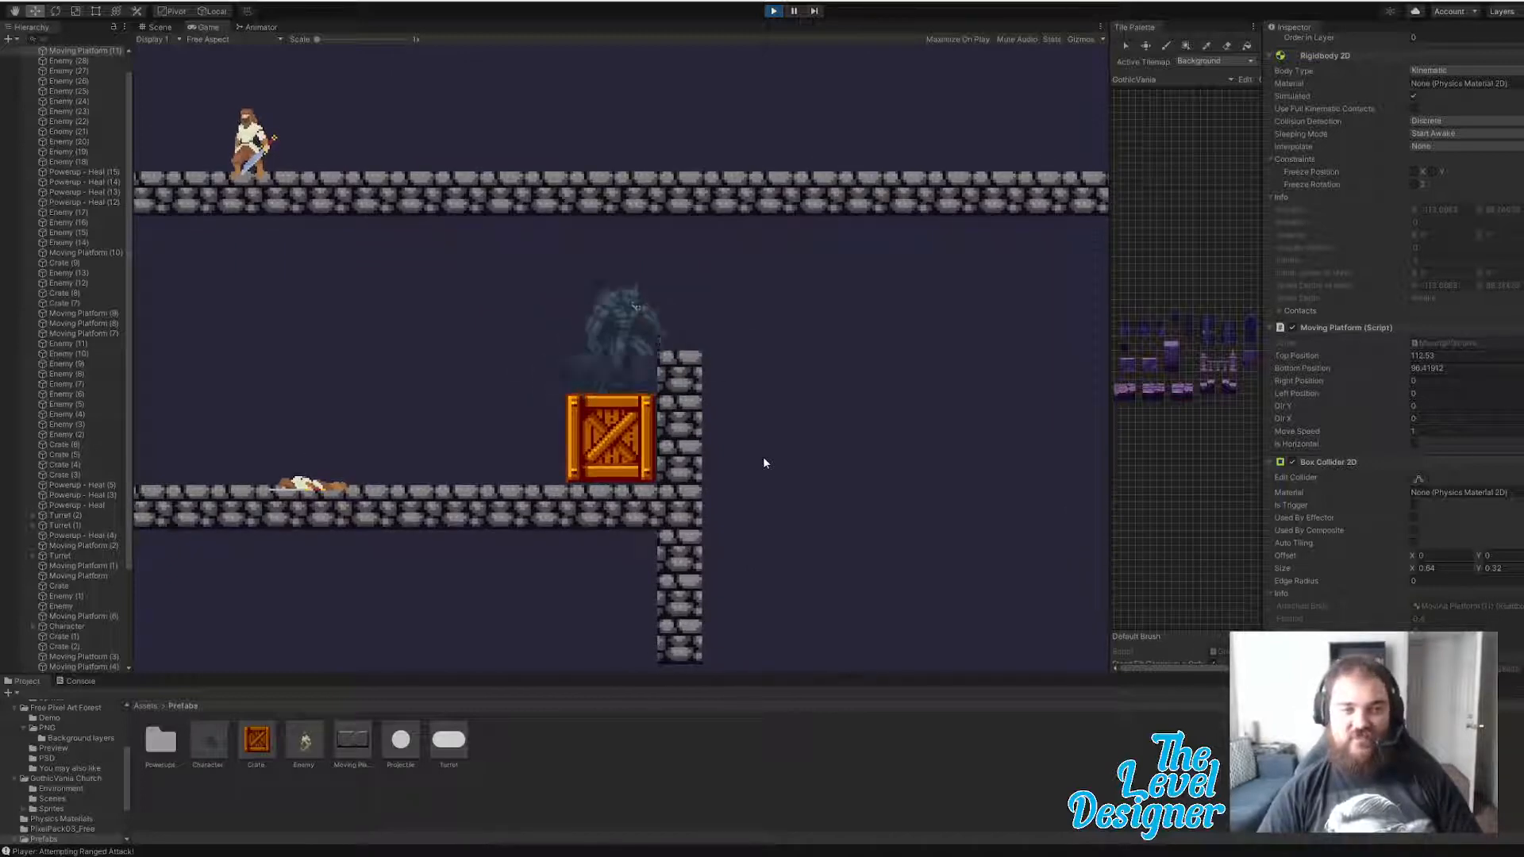
{"action": "key", "text": "space"}
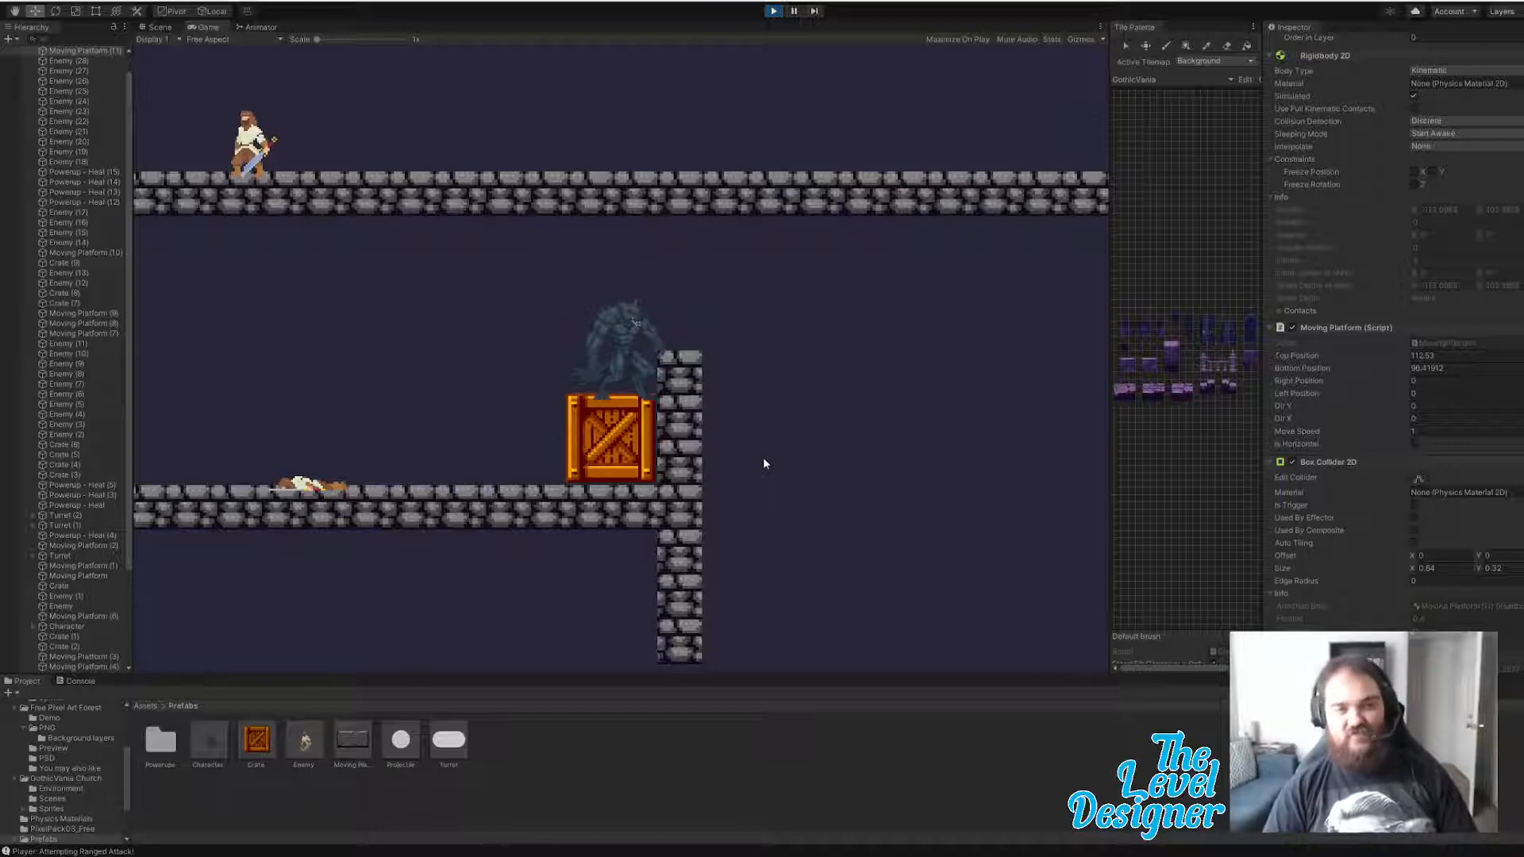
- Hop between the crate and the top of the adjoining stone wall while waiting for the moving platform
{"action": "key", "text": "d"}
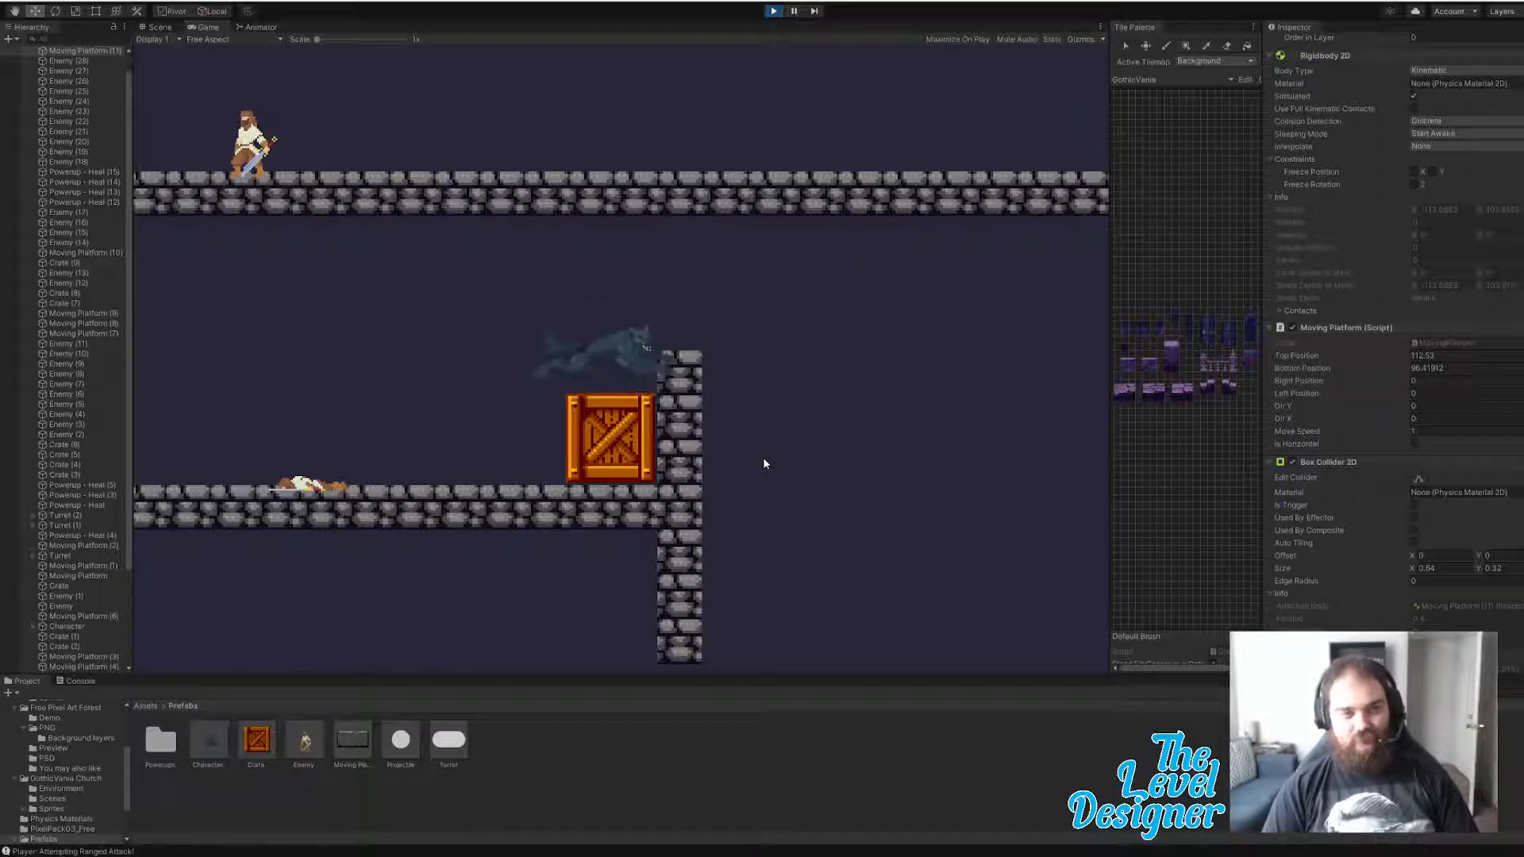
{"action": "key", "text": "space"}
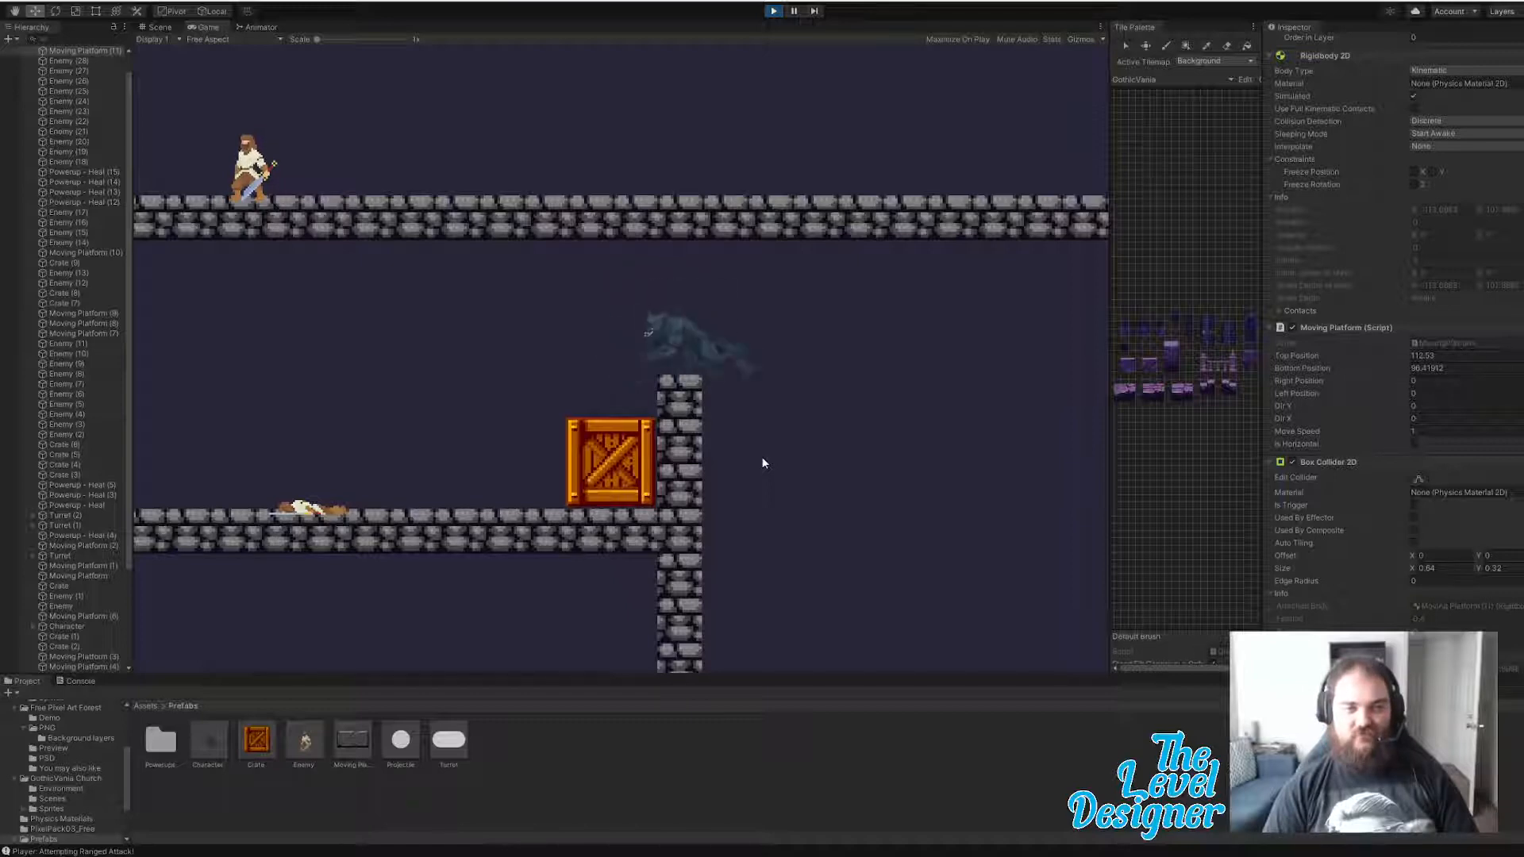
{"action": "key", "text": "a"}
{"action": "key", "text": "space"}
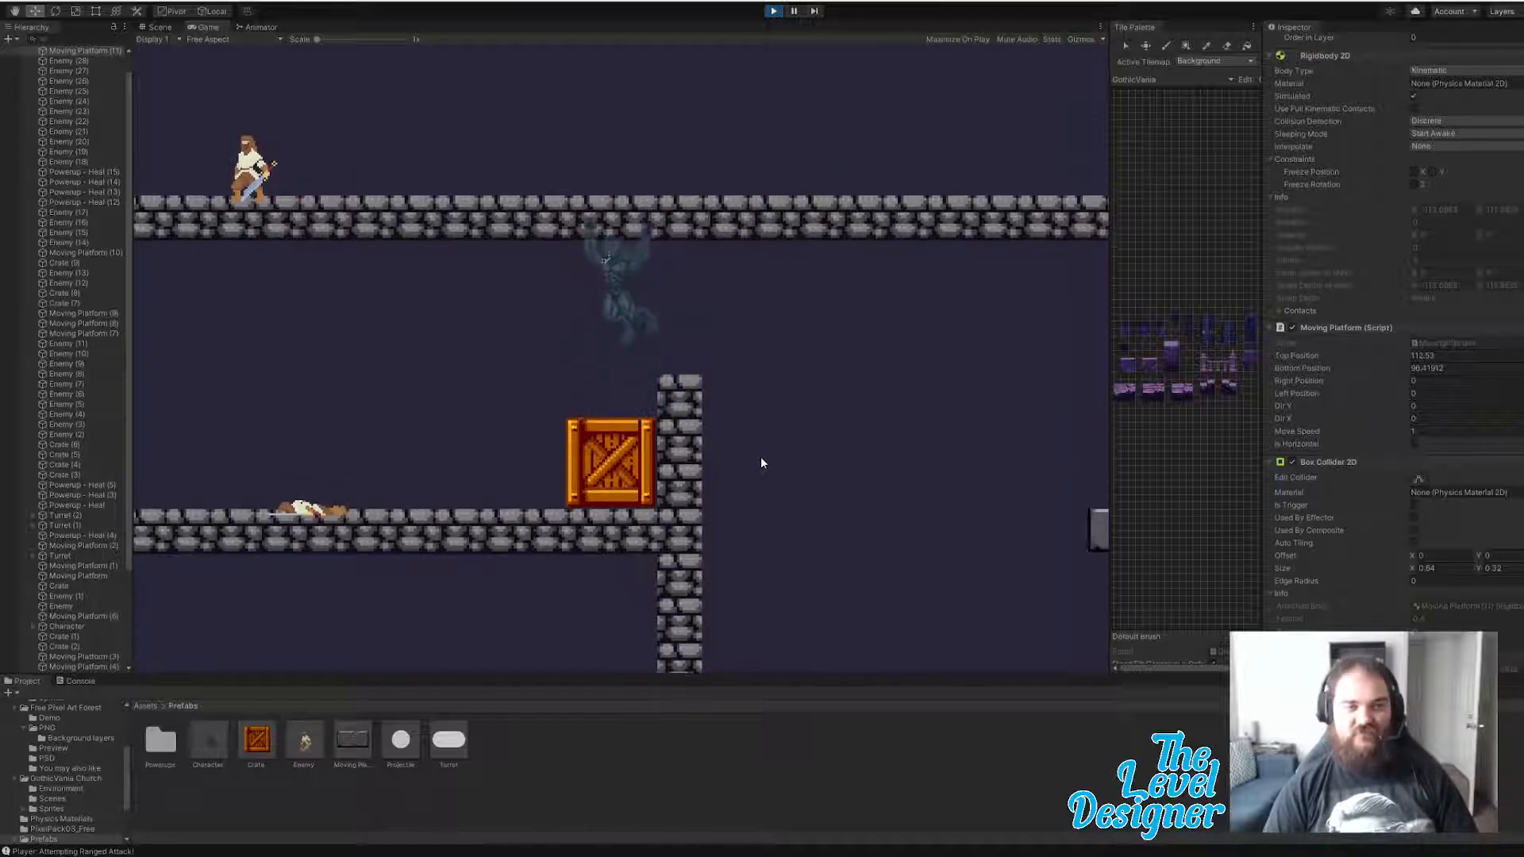
{"action": "key", "text": "space"}
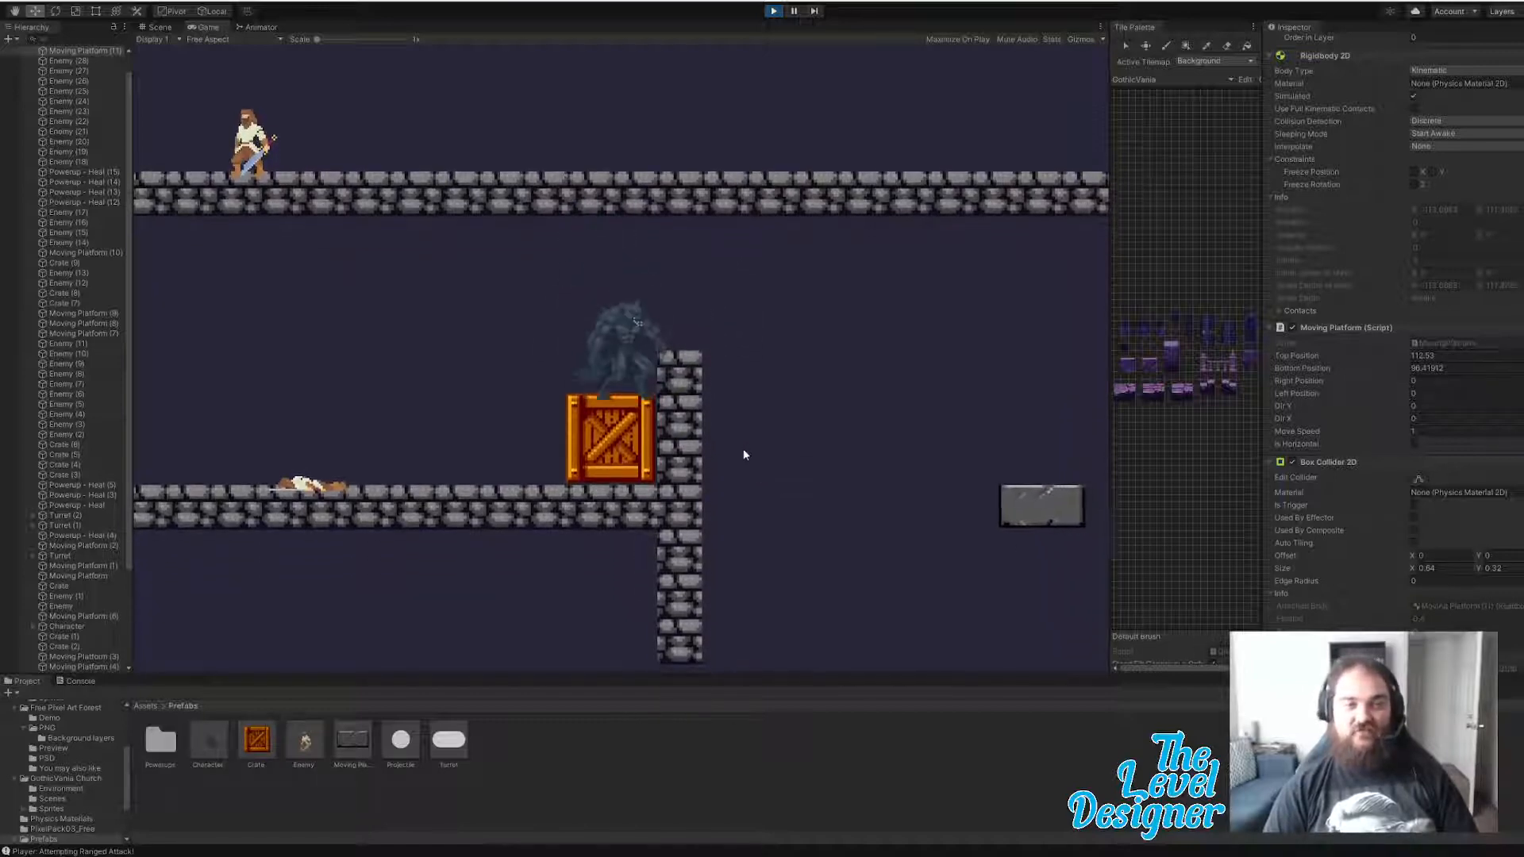
- Jump from the crate onto the top of the stone wall and run off it toward the moving platform
{"action": "key", "text": "space"}
{"action": "key", "text": "d"}
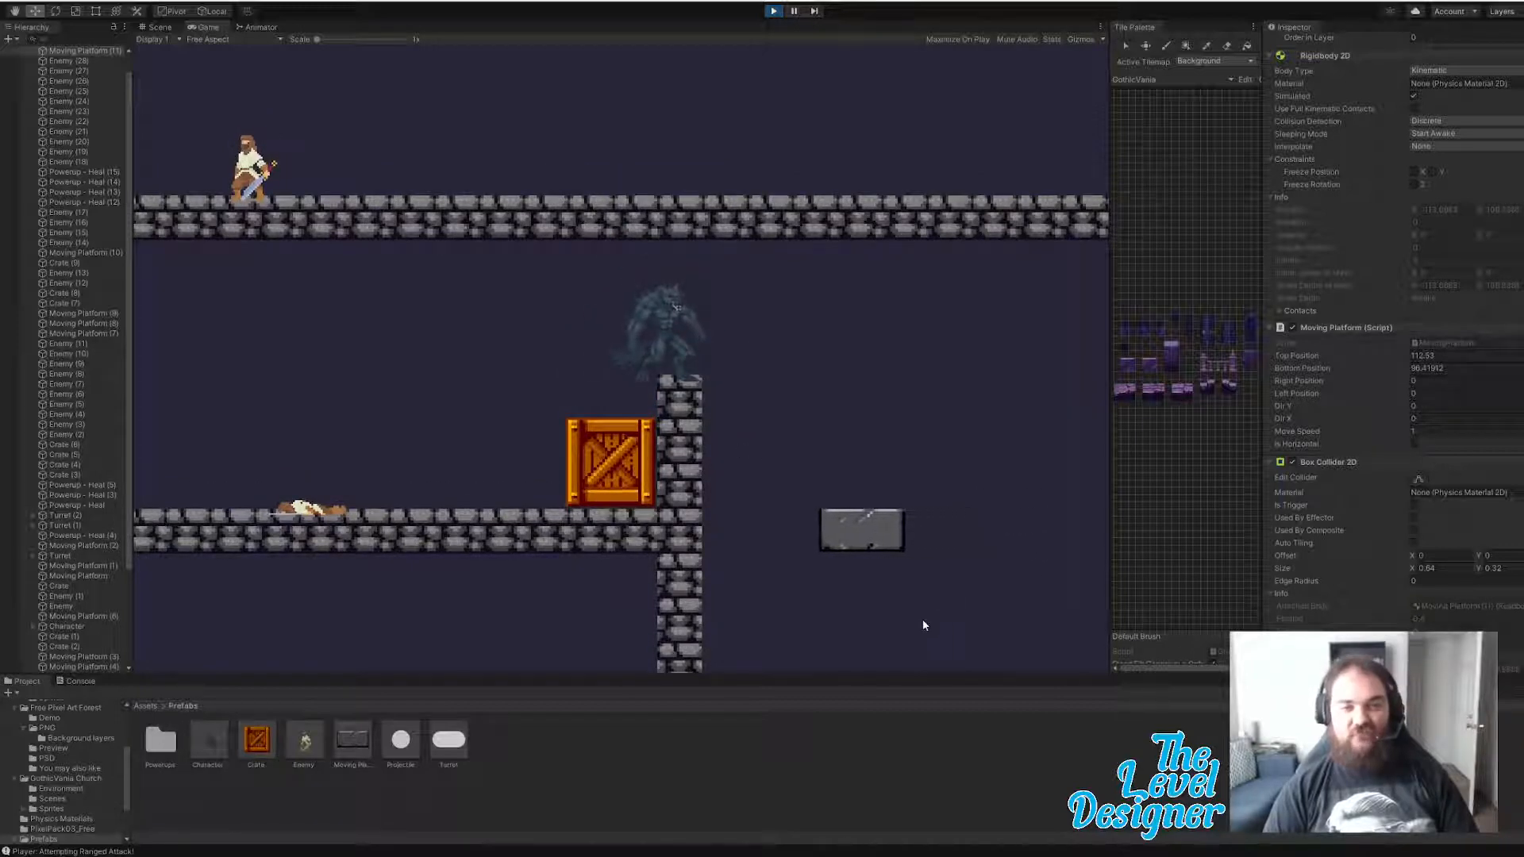
{"action": "key", "text": "d"}
{"action": "key", "text": "d"}
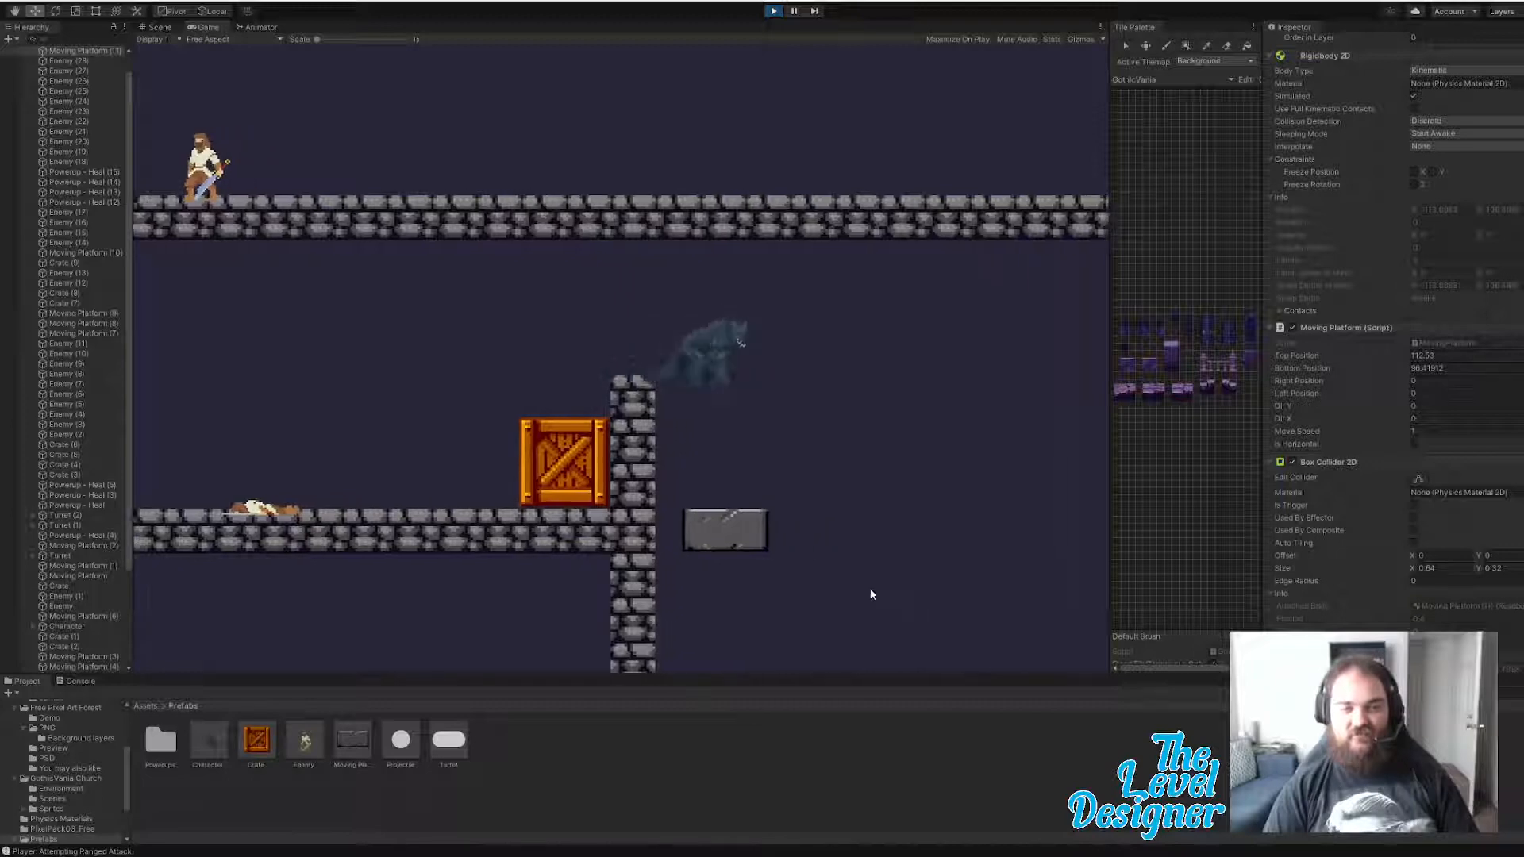
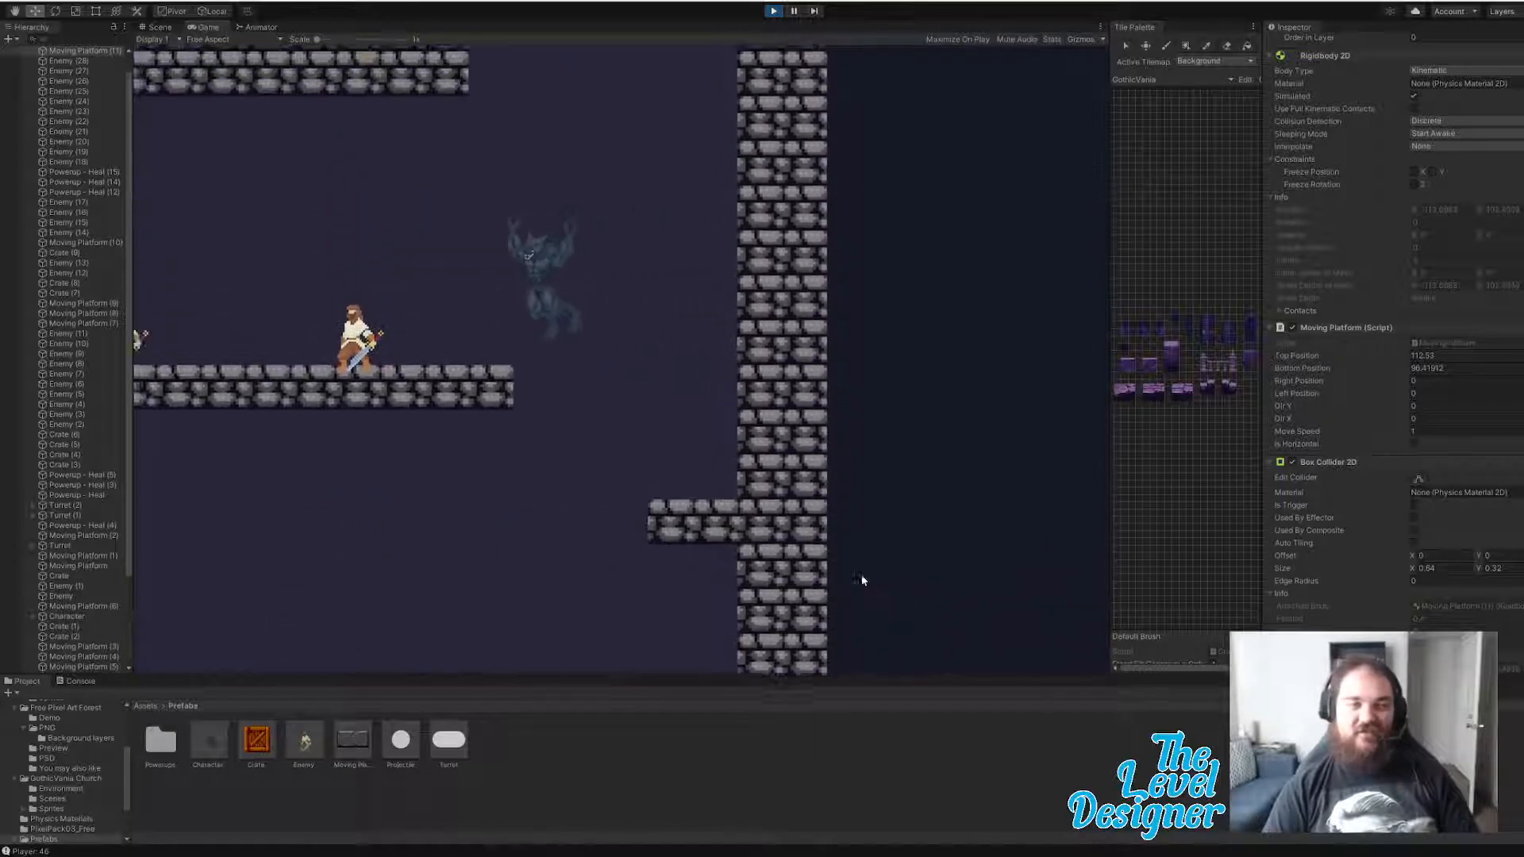
- Land on the upper stone platform and kill its enemies with melee attacks while running toward the far wall
{"action": "left_click", "coordinate": [863, 580]}
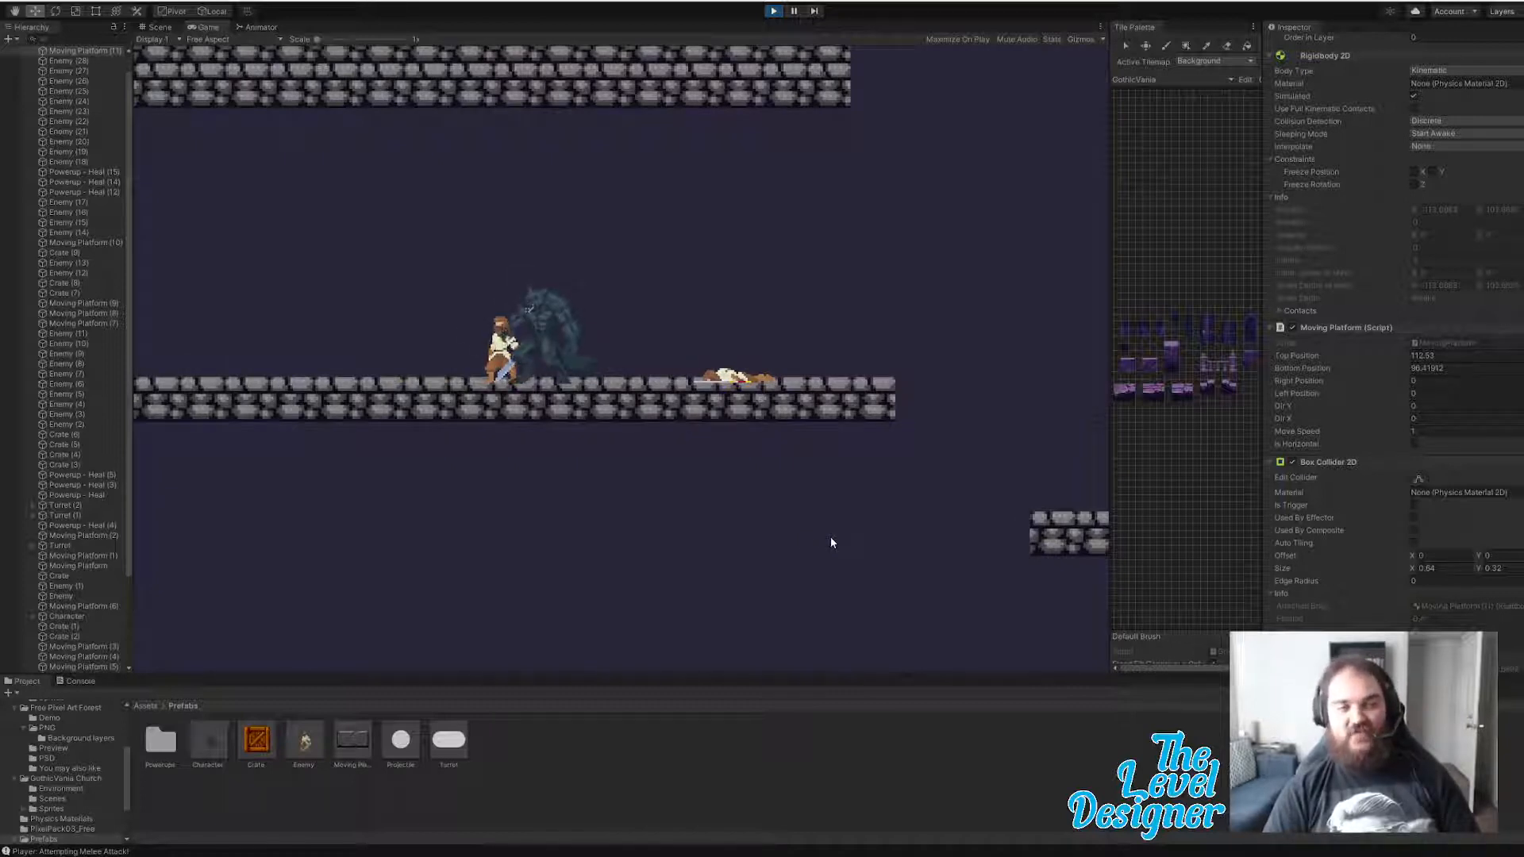
{"action": "key", "text": "a"}
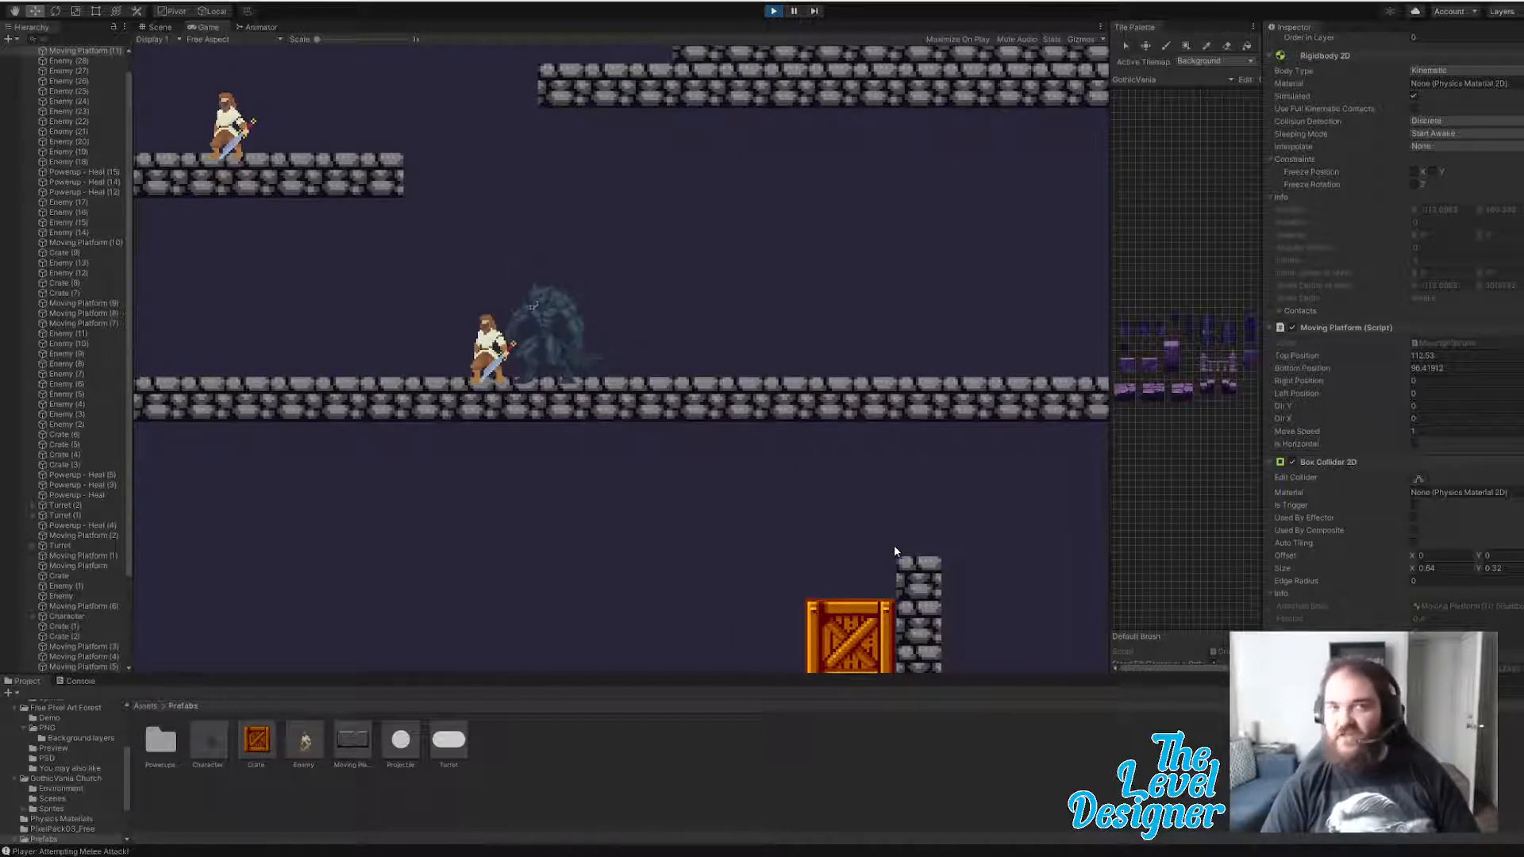
{"action": "key", "text": "a"}
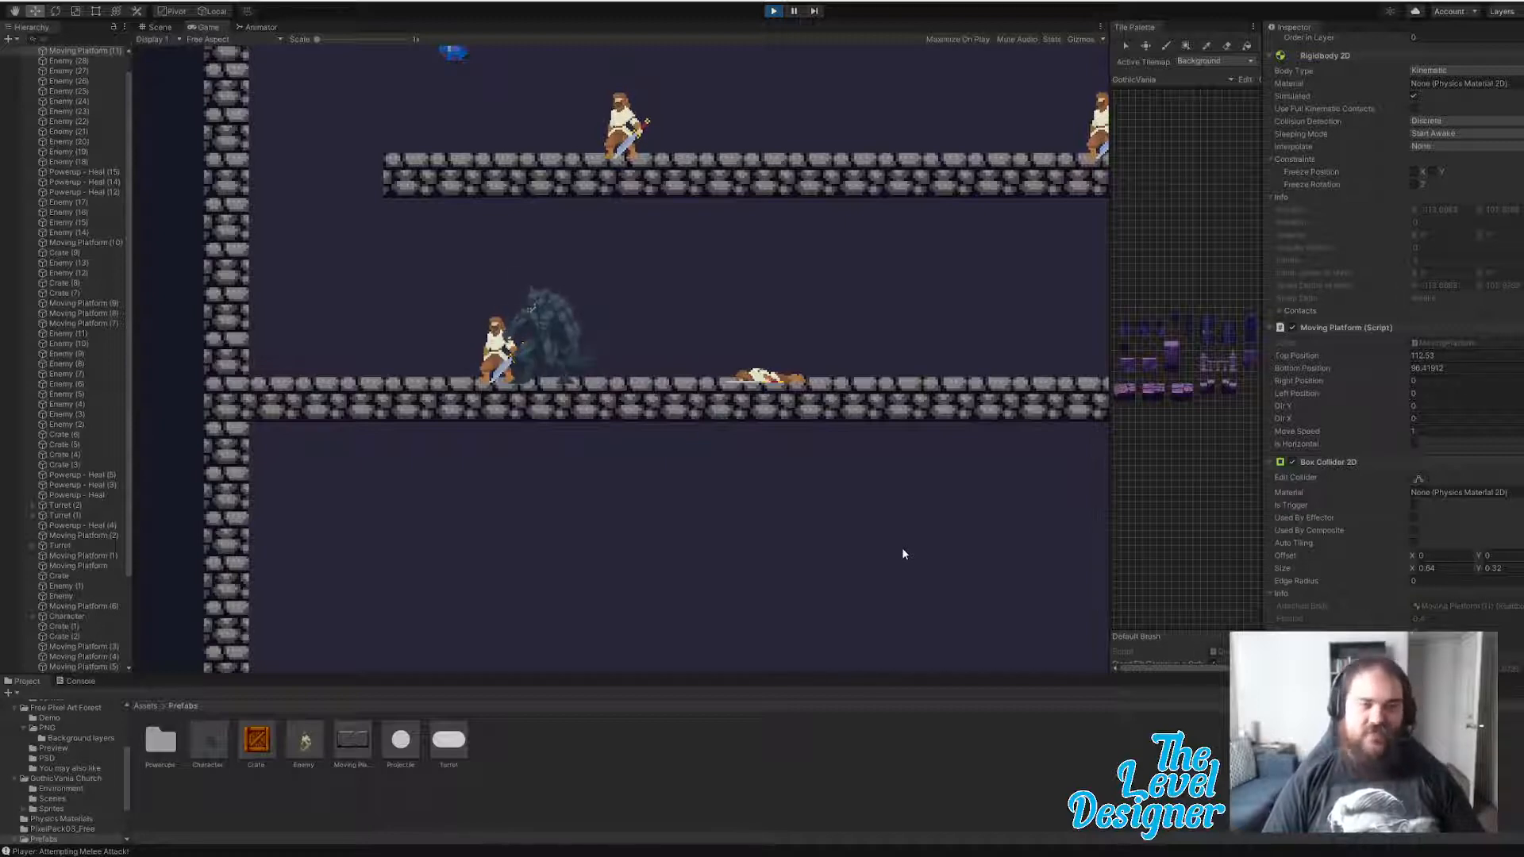
{"action": "key", "text": "a"}
- Run back past the killed enemies on the upper stone platform, then return to the wall at its end
{"action": "key", "text": "d"}
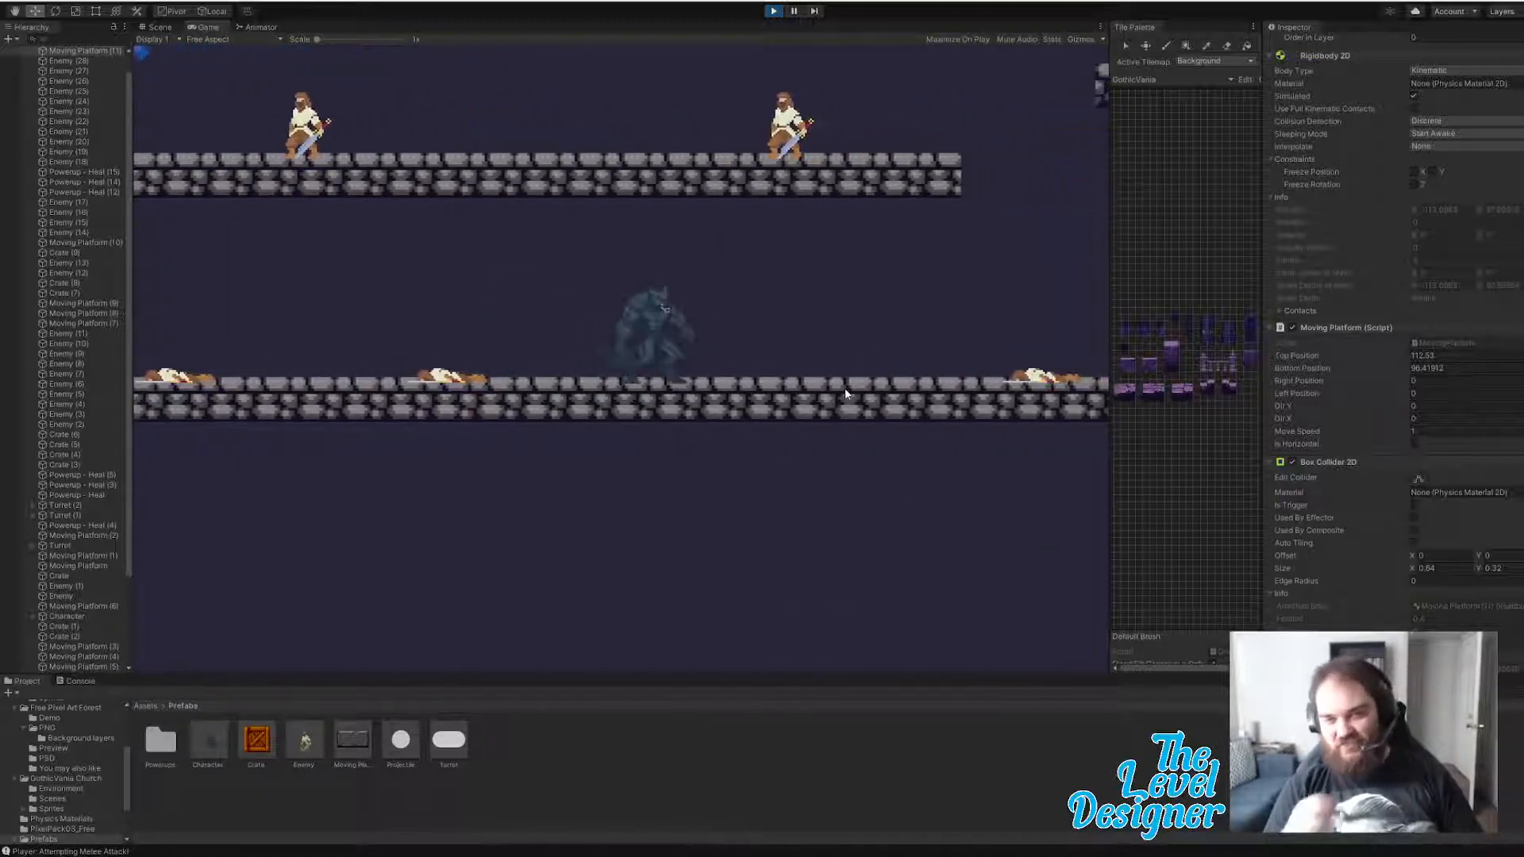
{"action": "key", "text": "a"}
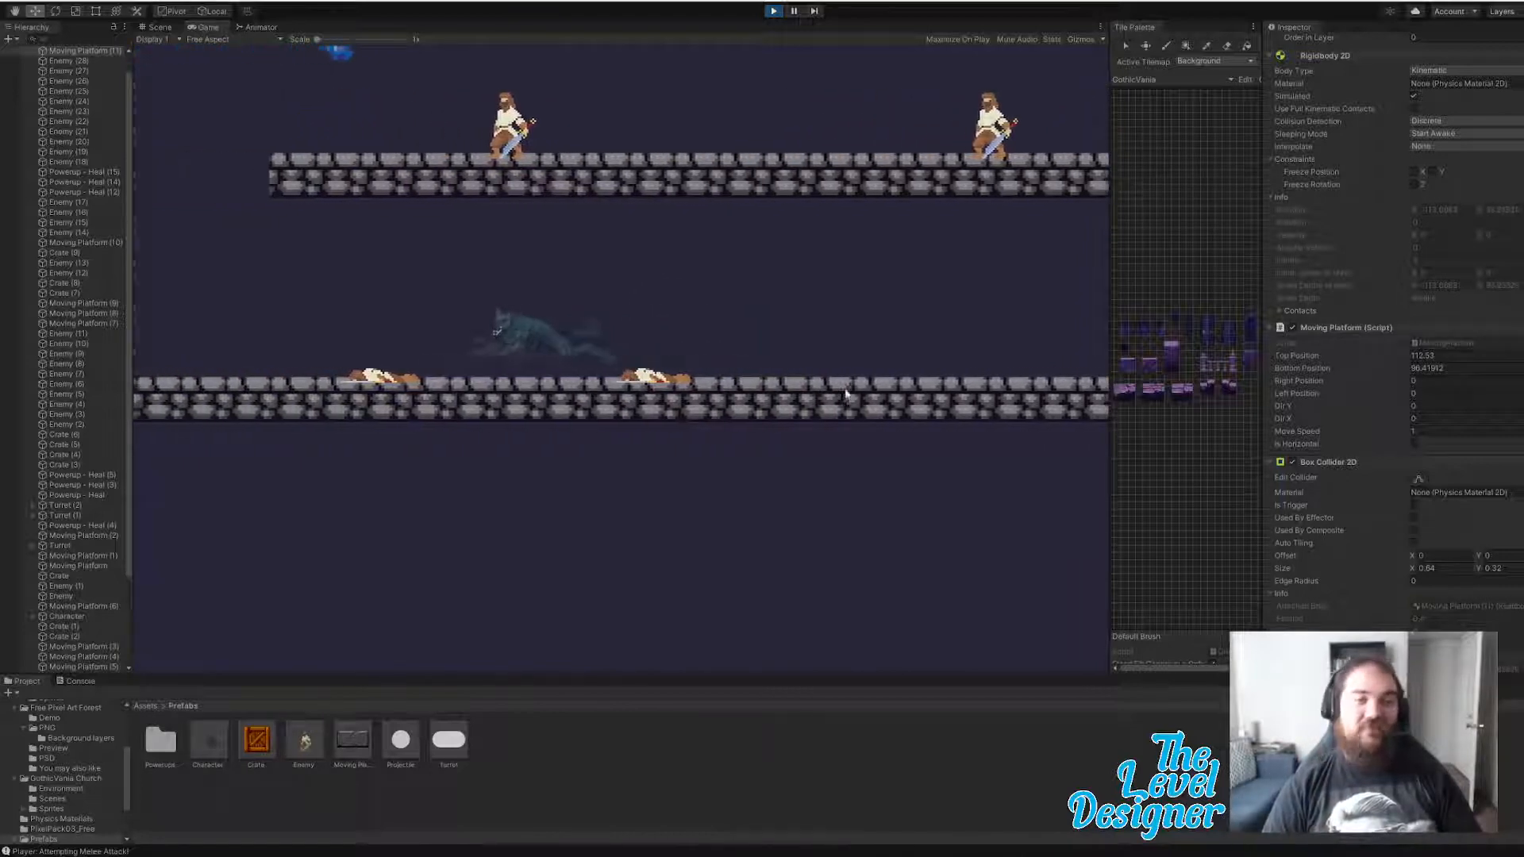
{"action": "key", "text": "a"}
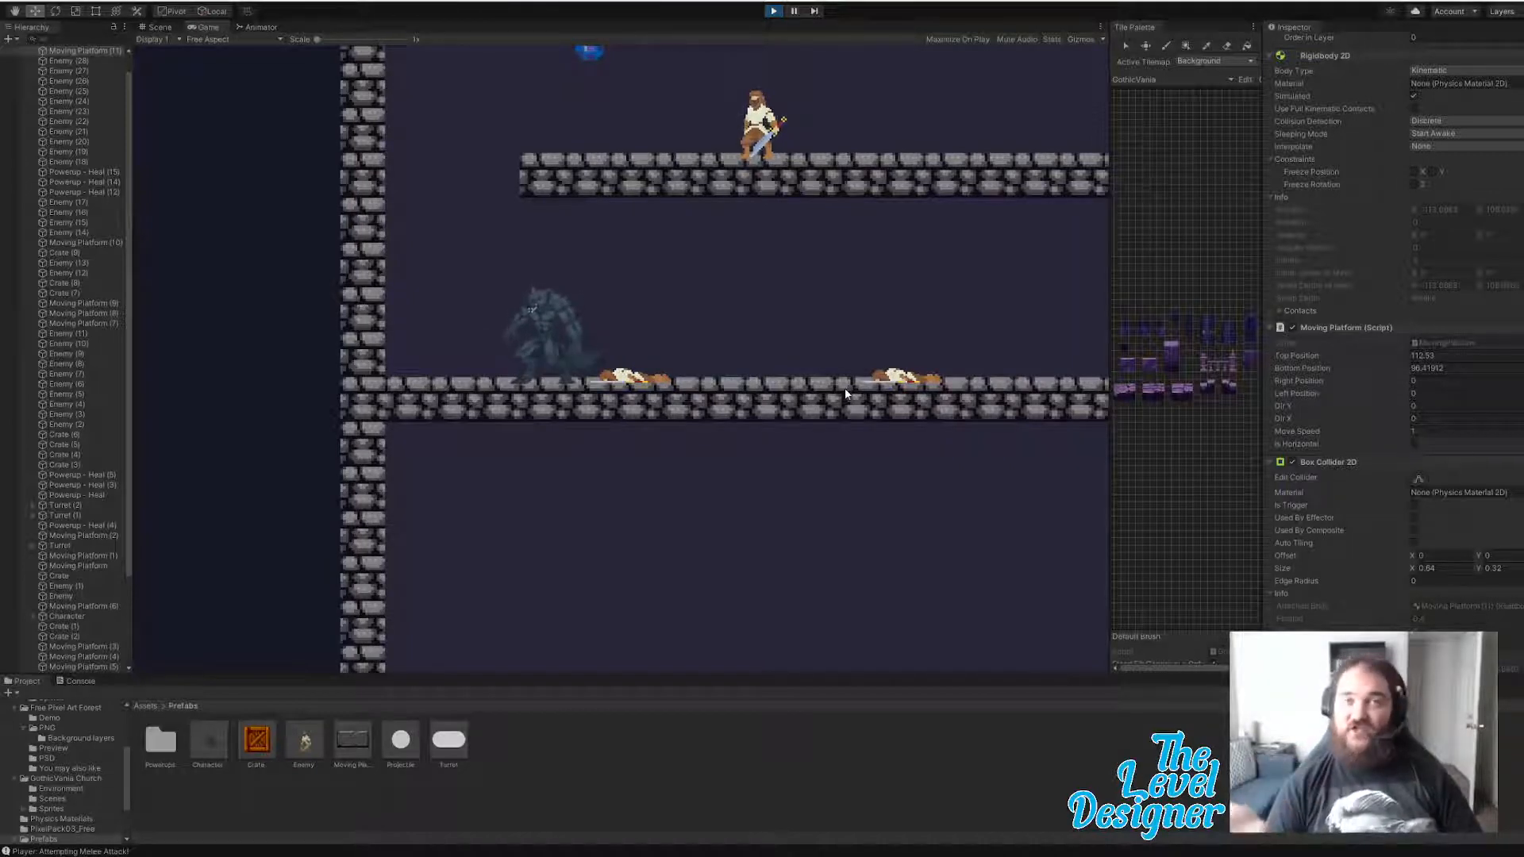
{"action": "key", "text": "a"}
{"action": "key", "text": "d"}
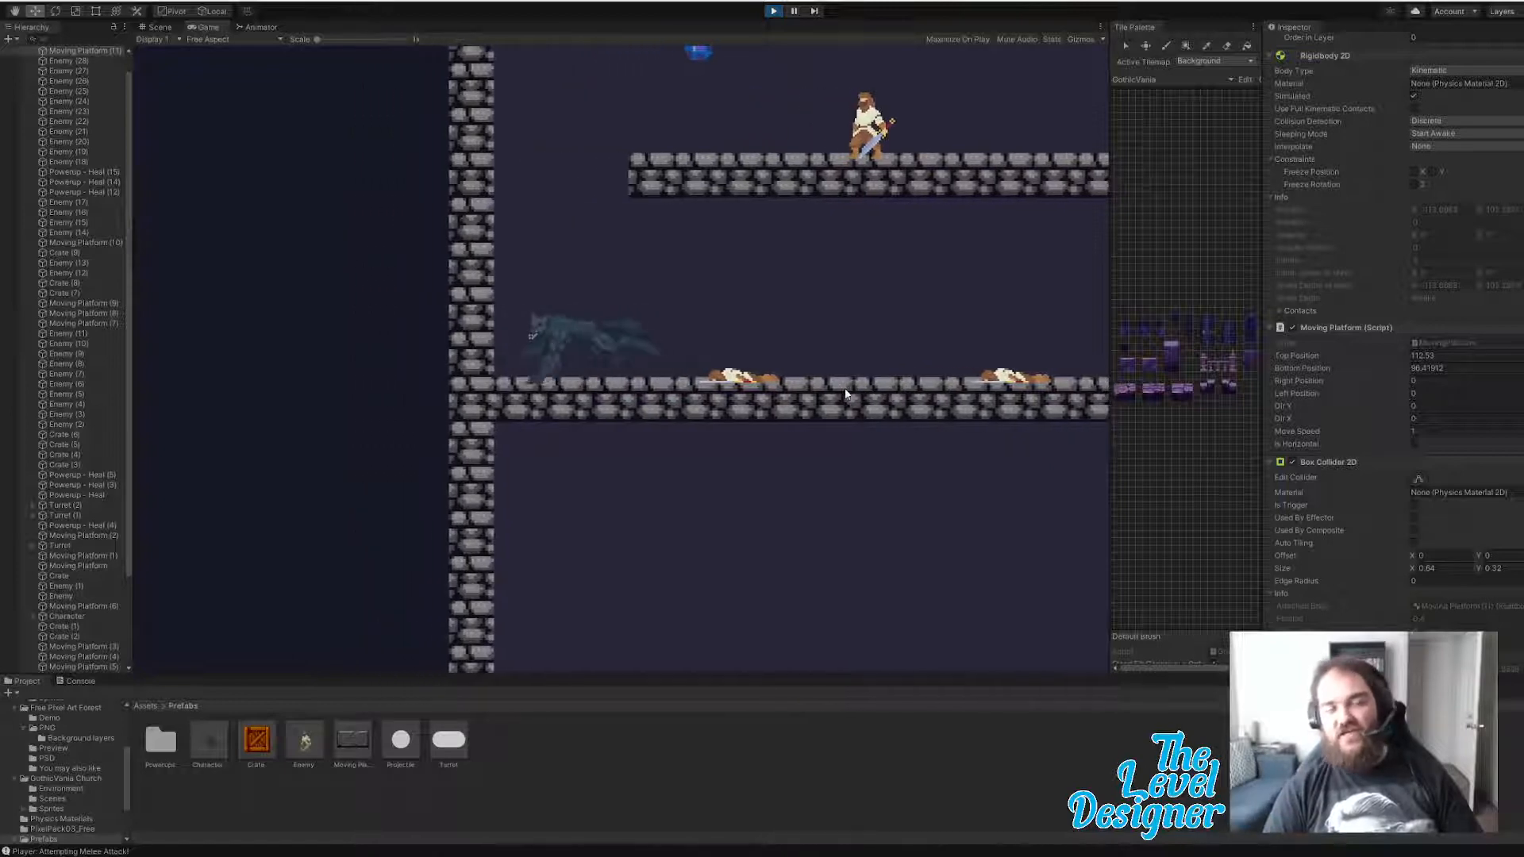
- Jump from beside the wall onto the next stone platform above and collect the blue heal power-up
{"action": "key", "text": "a"}
{"action": "key", "text": "d"}
{"action": "key", "text": "space"}
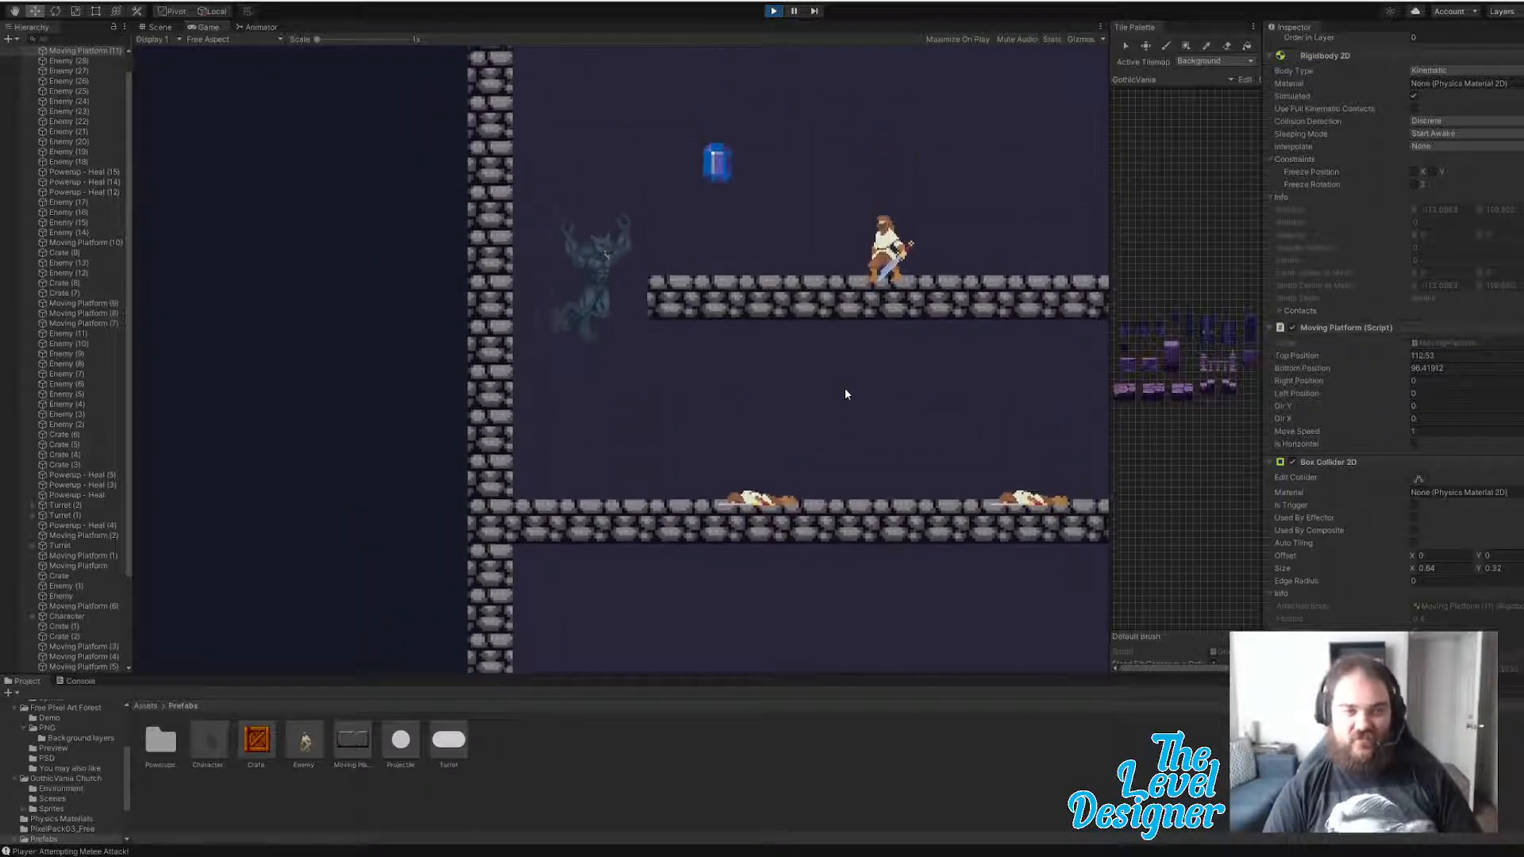
{"action": "key", "text": "space"}
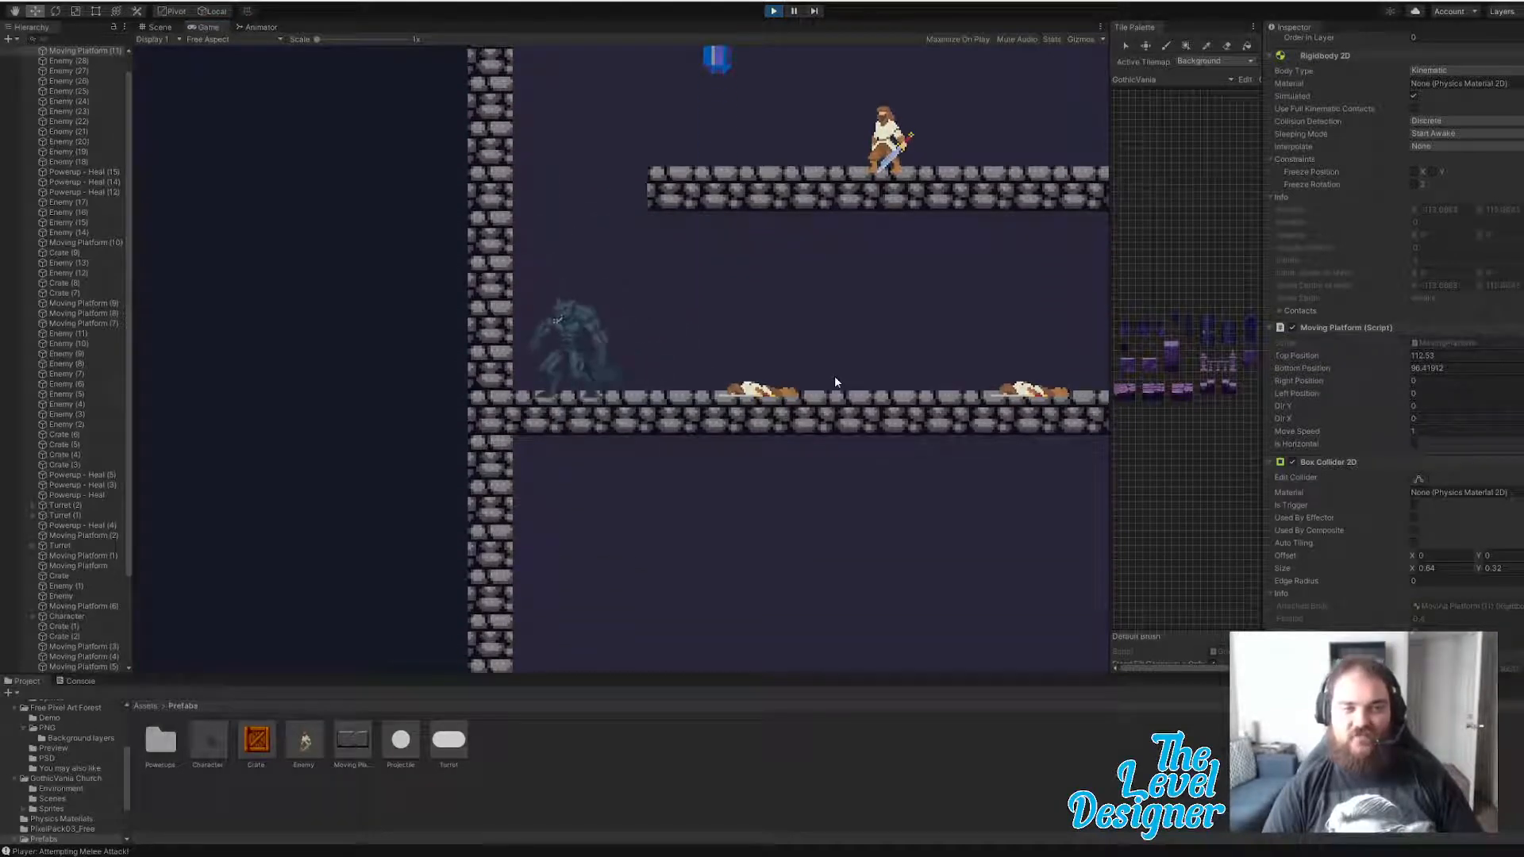
{"action": "key", "text": "space"}
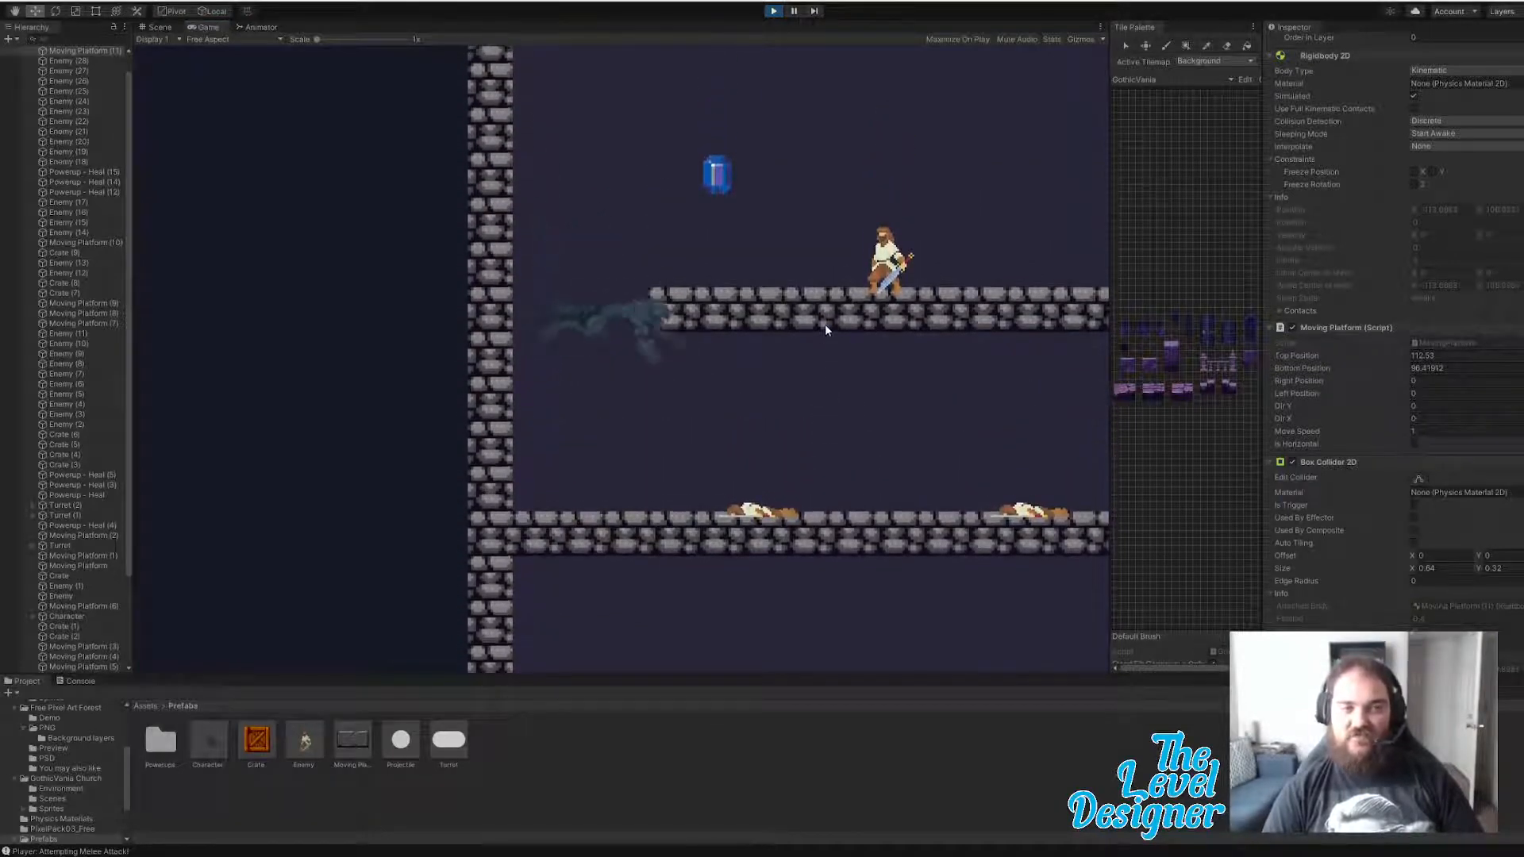
{"action": "key", "text": "space"}
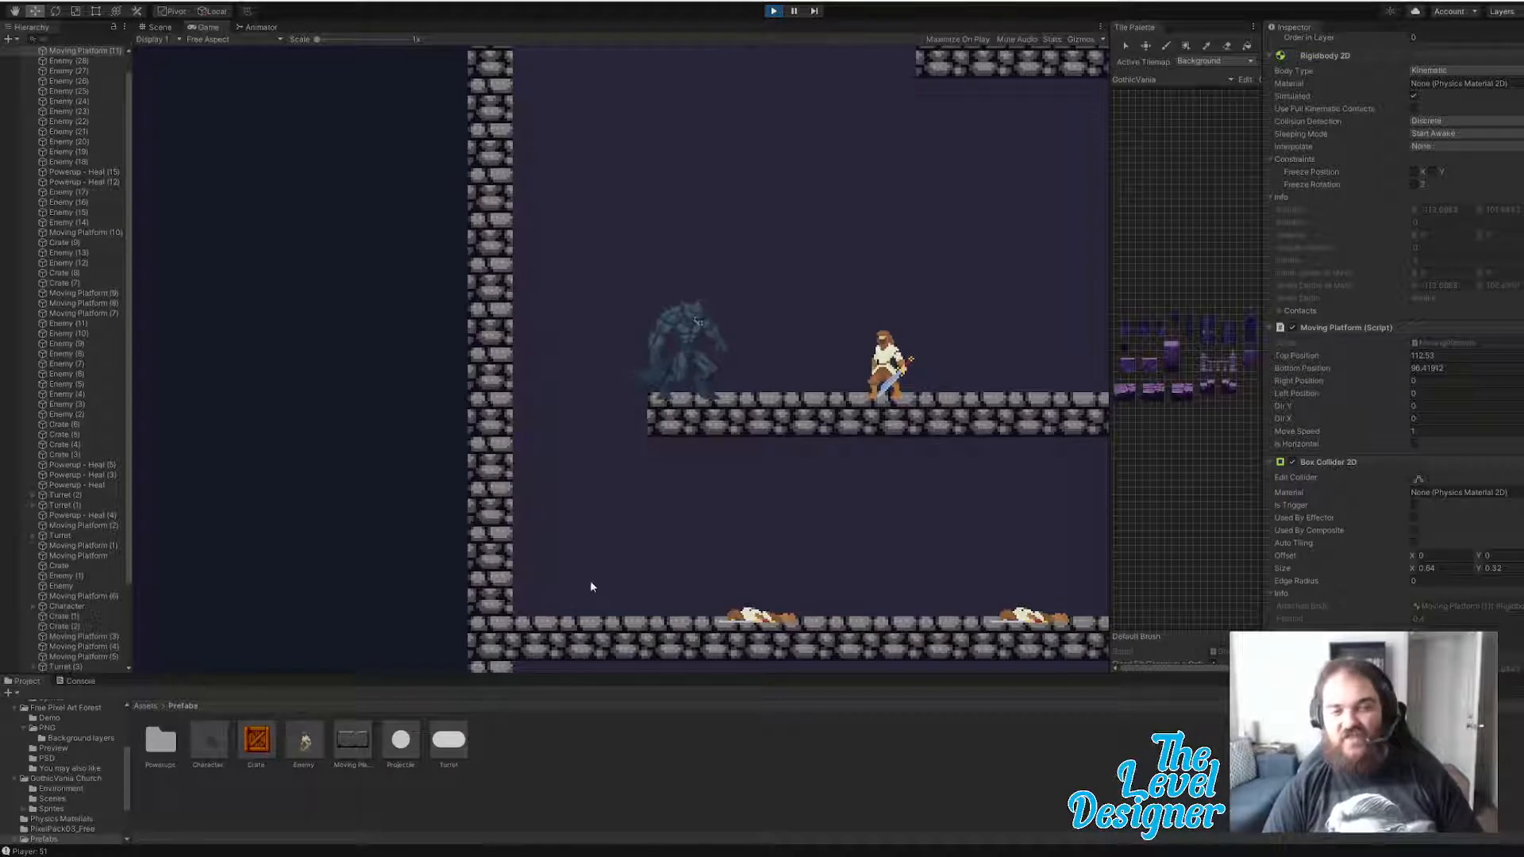
- Approach the first enemy on the heal power-up's platform and kill it with melee attacks
{"action": "key", "text": "Right"}
{"action": "left_click", "coordinate": [928, 449]}
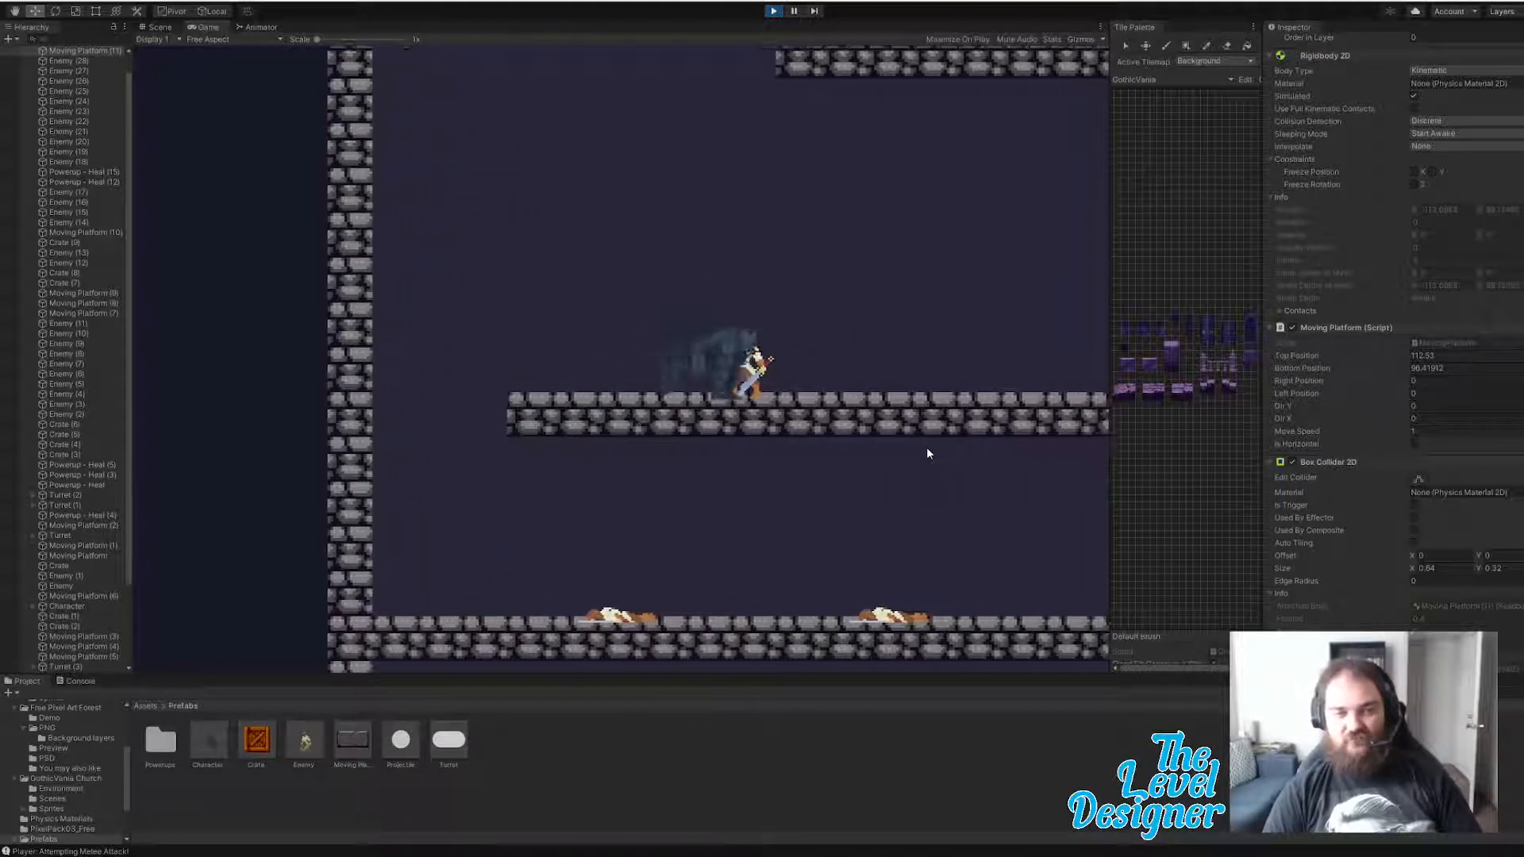
{"action": "left_click", "coordinate": [929, 445]}
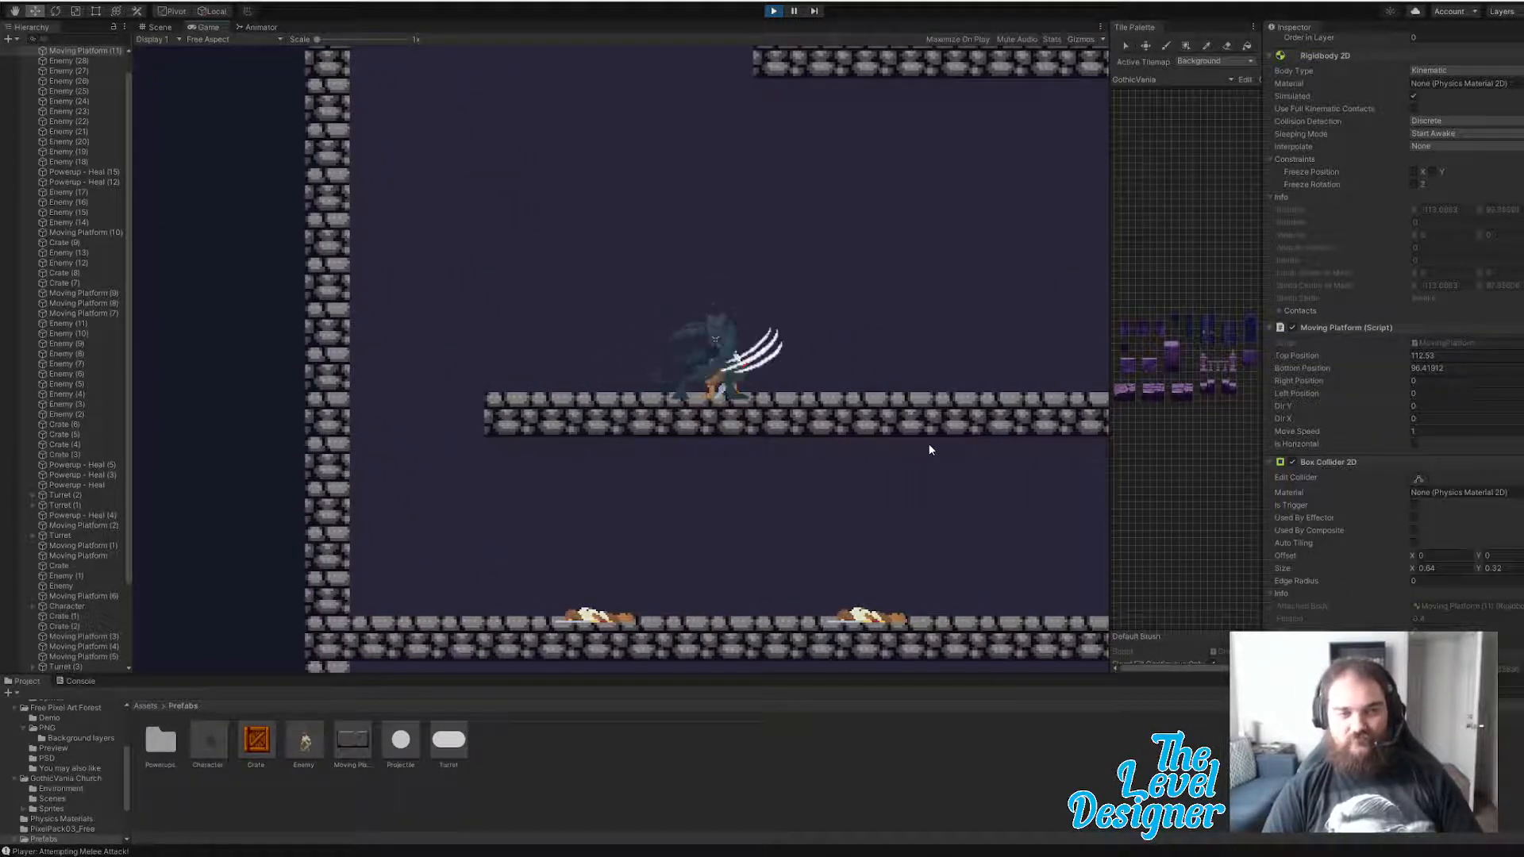
- Advance along the platform and shoot the second enemy near its far end with ranged attacks
{"action": "right_click", "coordinate": [930, 450]}
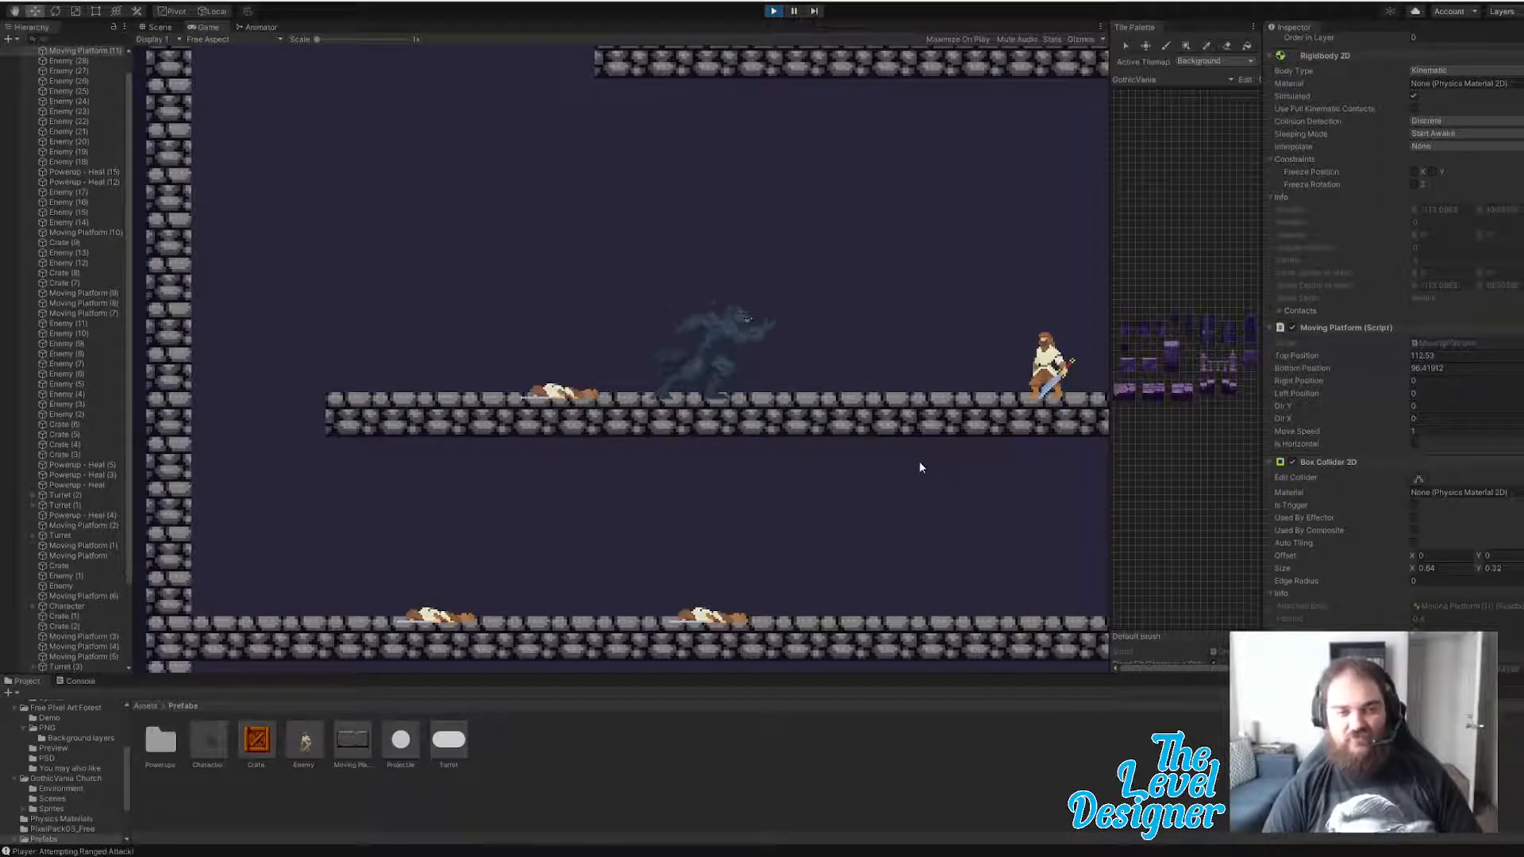
{"action": "key", "text": "Right"}
{"action": "right_click", "coordinate": [920, 460]}
{"action": "key", "text": "Right"}
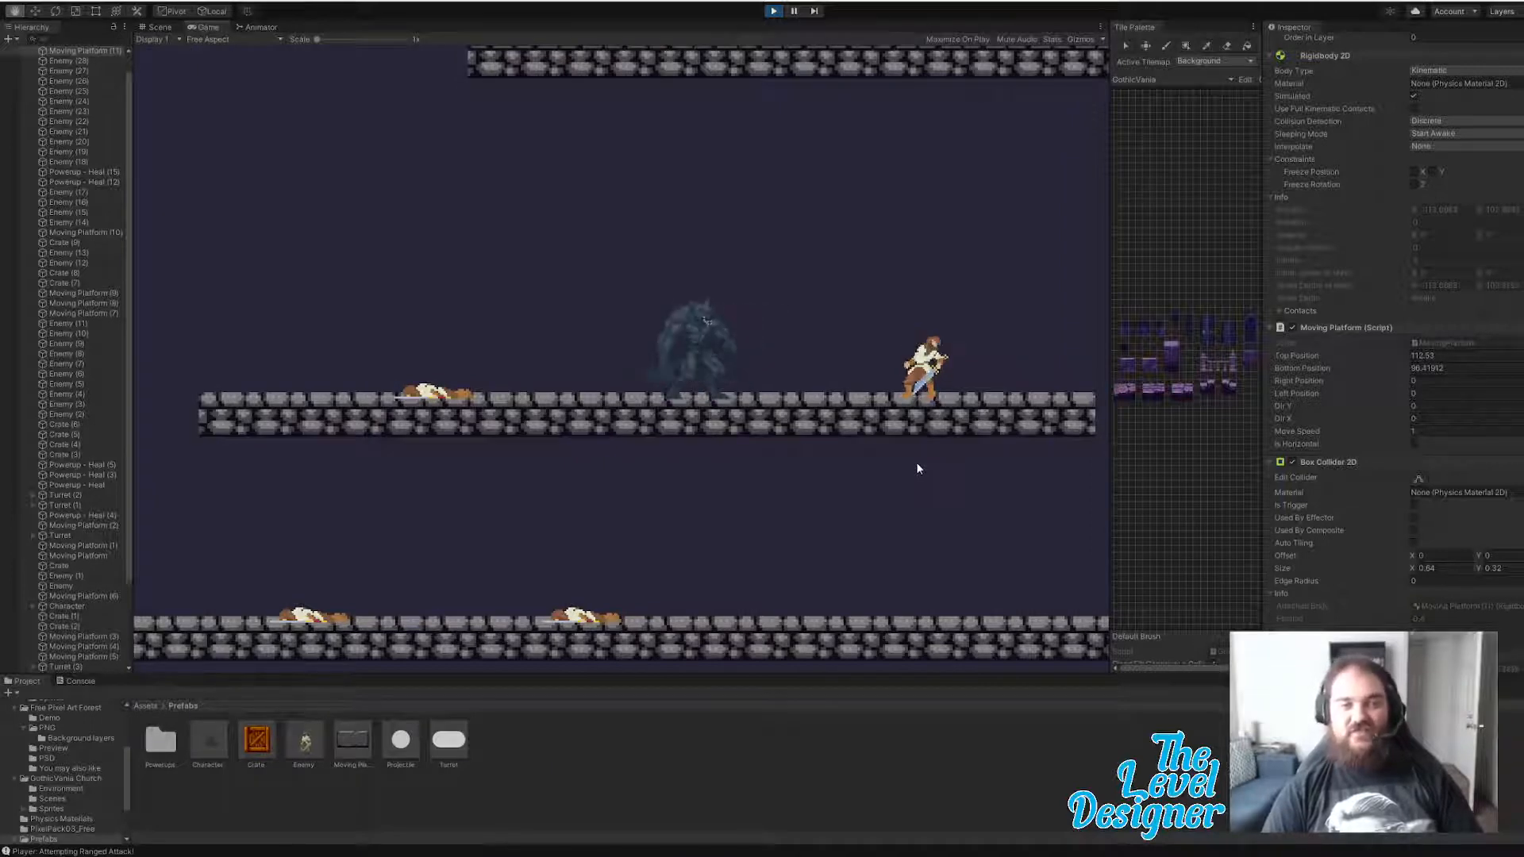
- Run off the platform's far end, jump the gap and climb onto the double-thick stone platform
{"action": "key", "text": "d"}
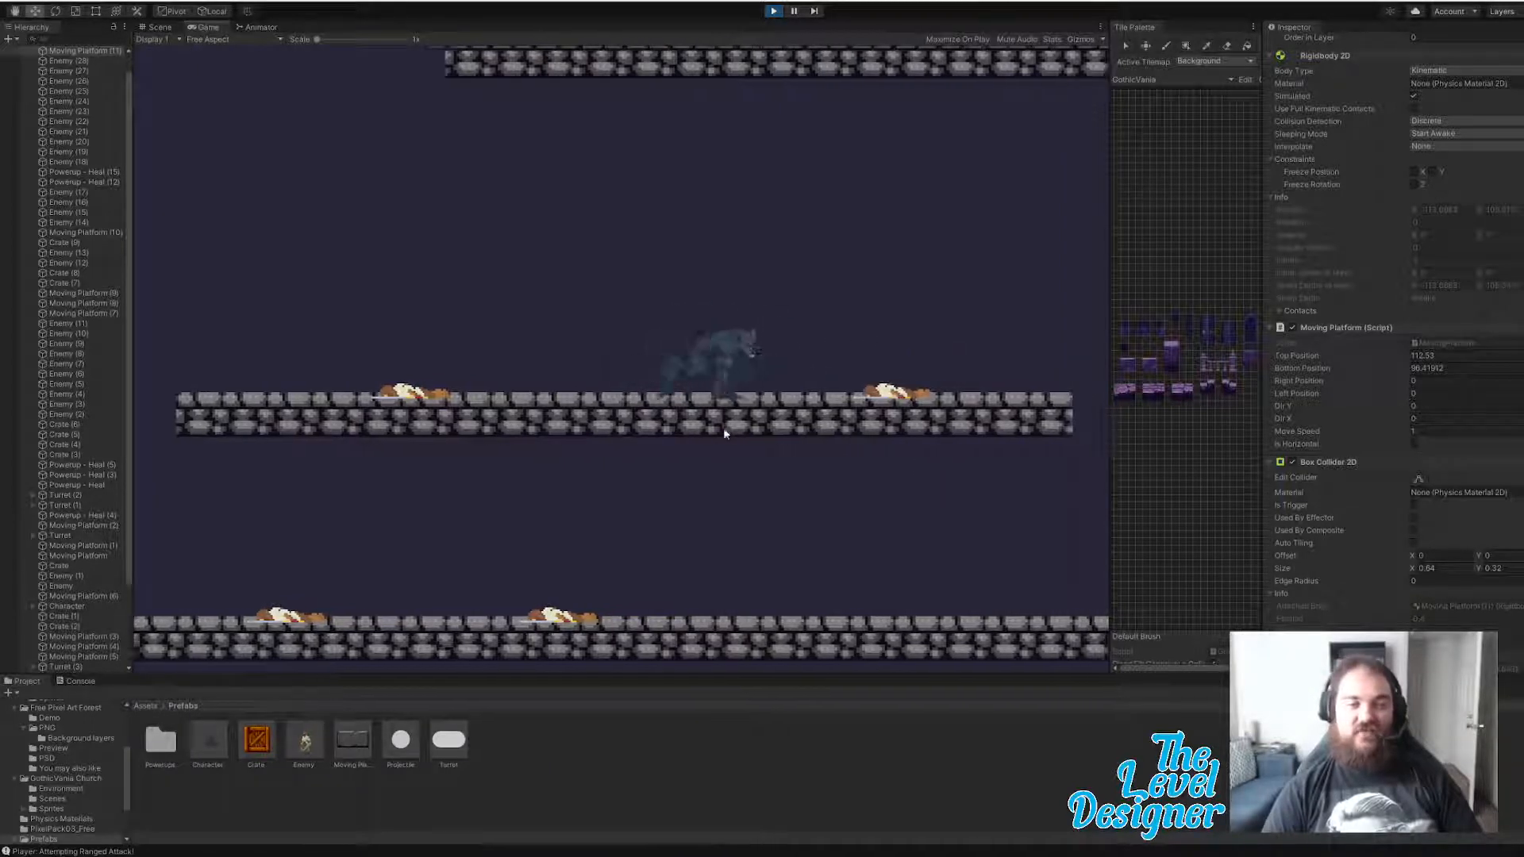
{"action": "key", "text": "a"}
{"action": "key", "text": "w"}
{"action": "key", "text": "d"}
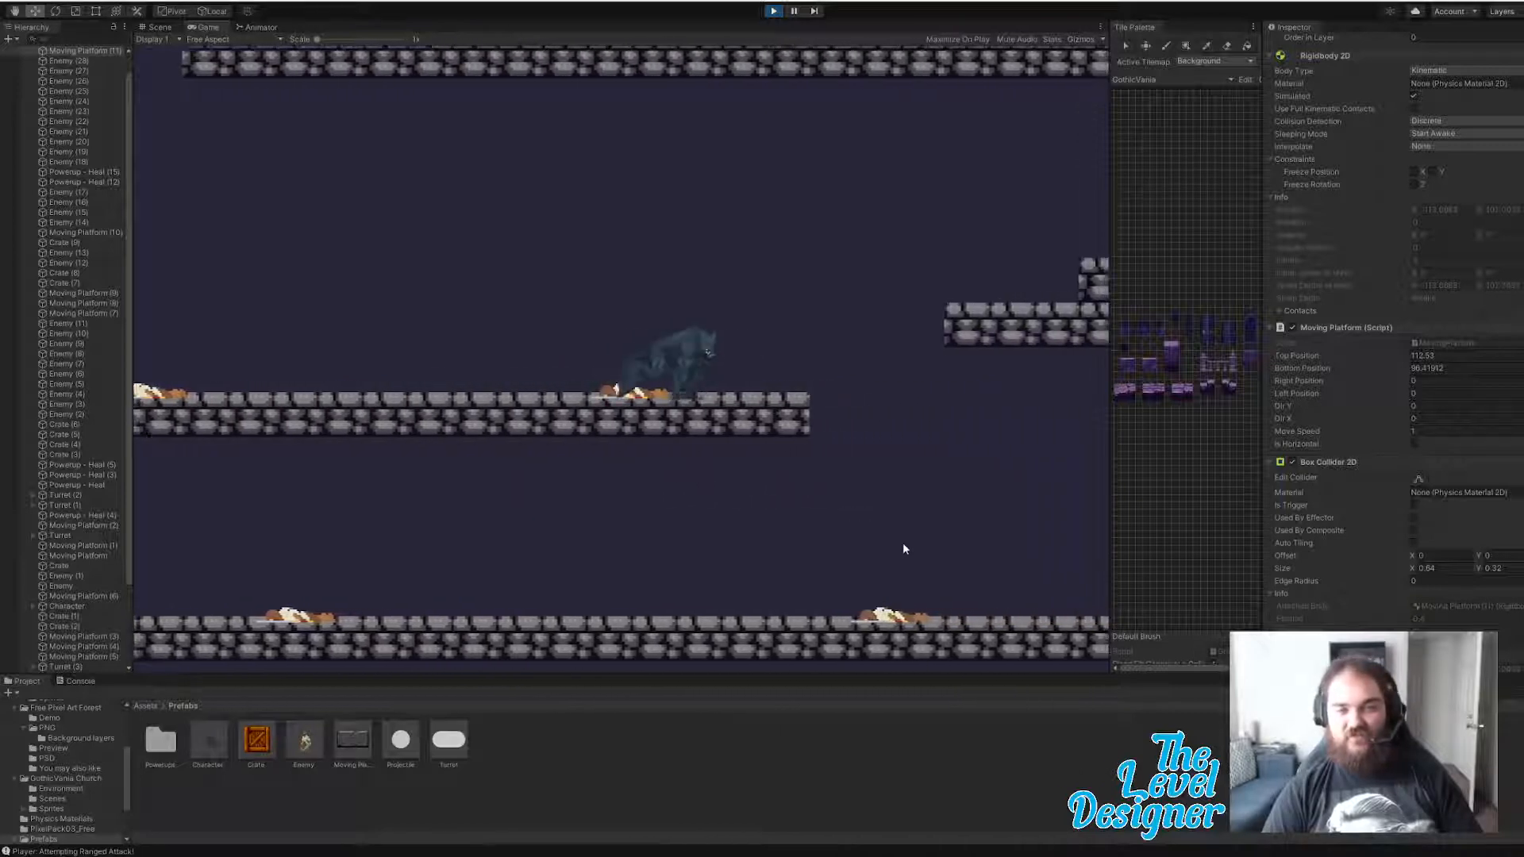
{"action": "key", "text": "w"}
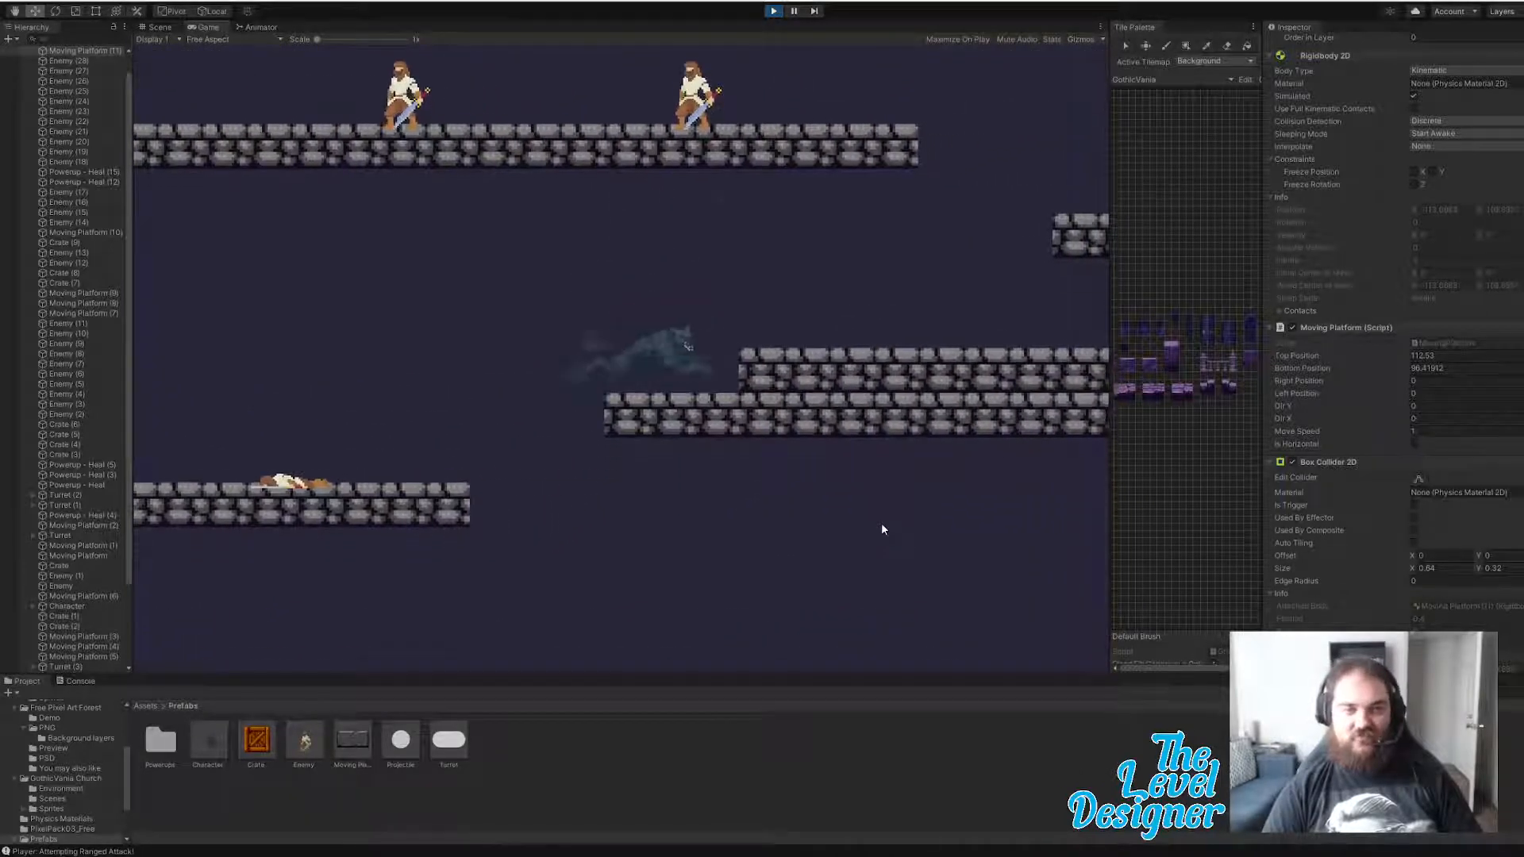
{"action": "key", "text": "w"}
{"action": "key", "text": "d"}
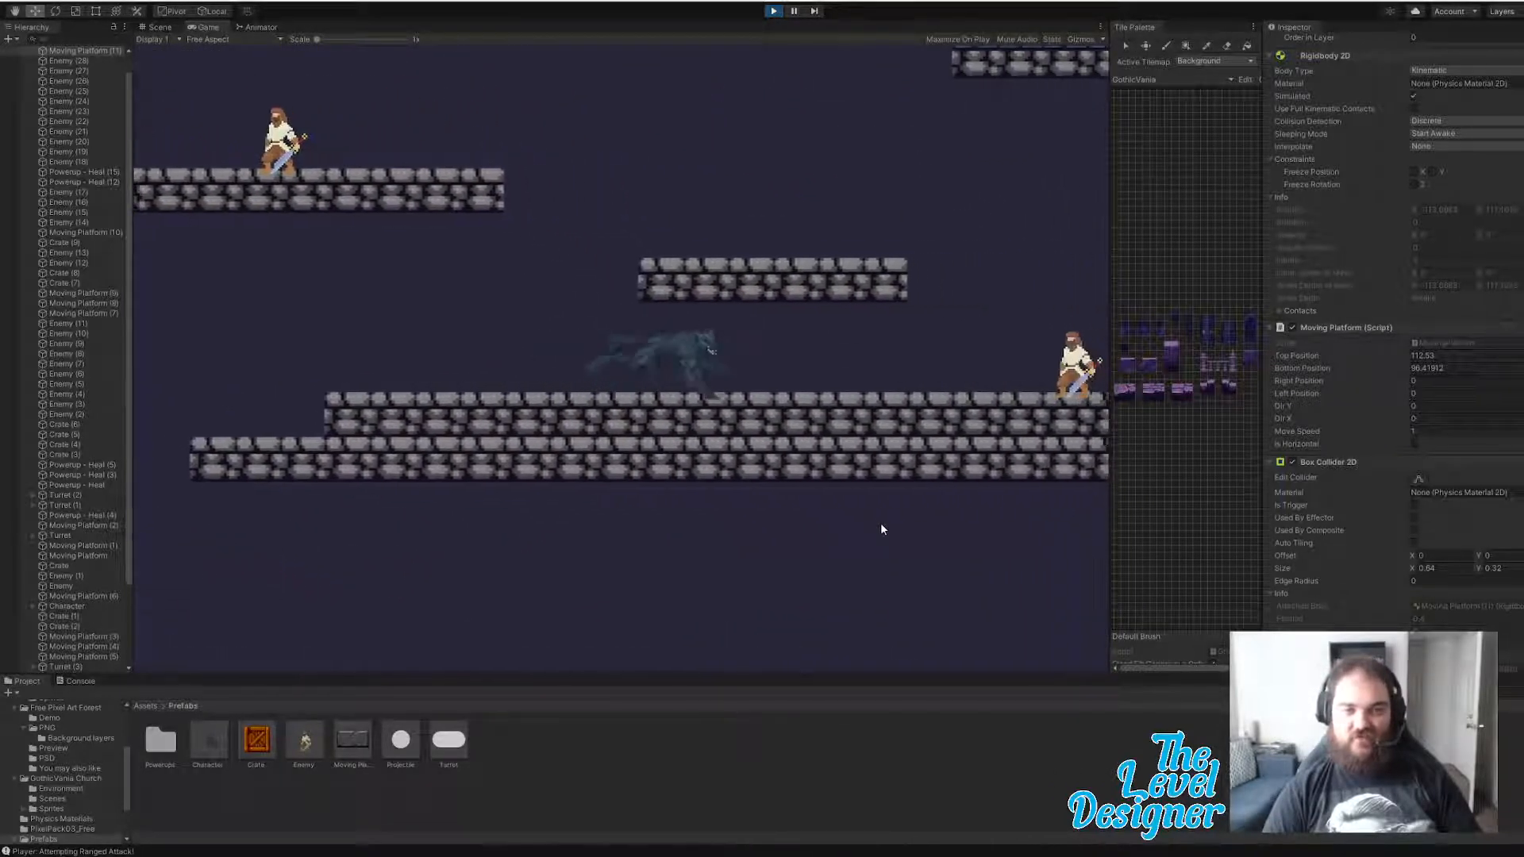
- Run past the enemy on the double-thick stone platform, then turn back and kill it
{"action": "key", "text": "d"}
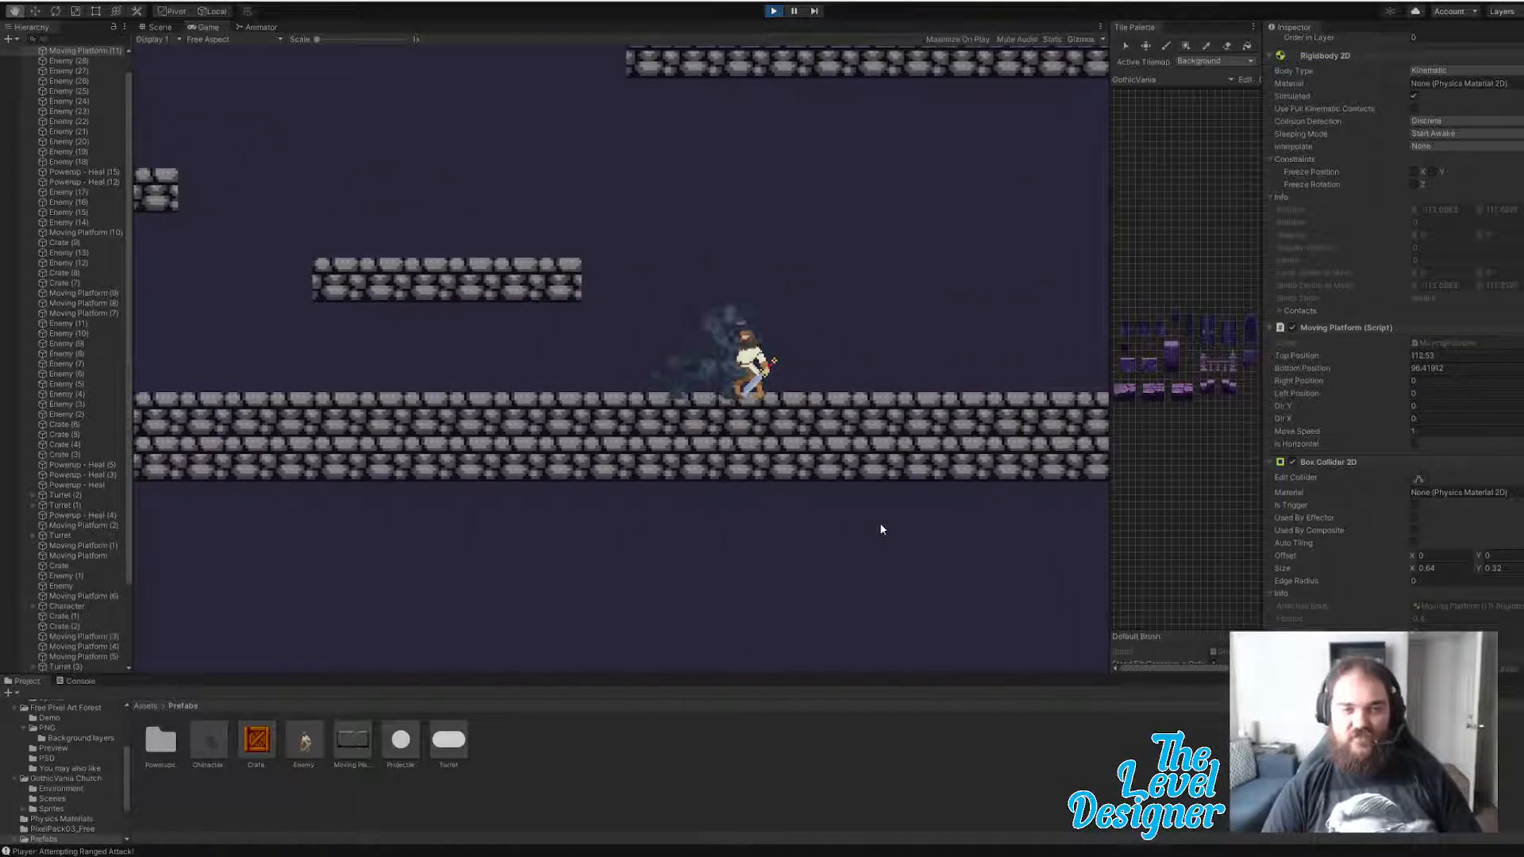
{"action": "key", "text": "d"}
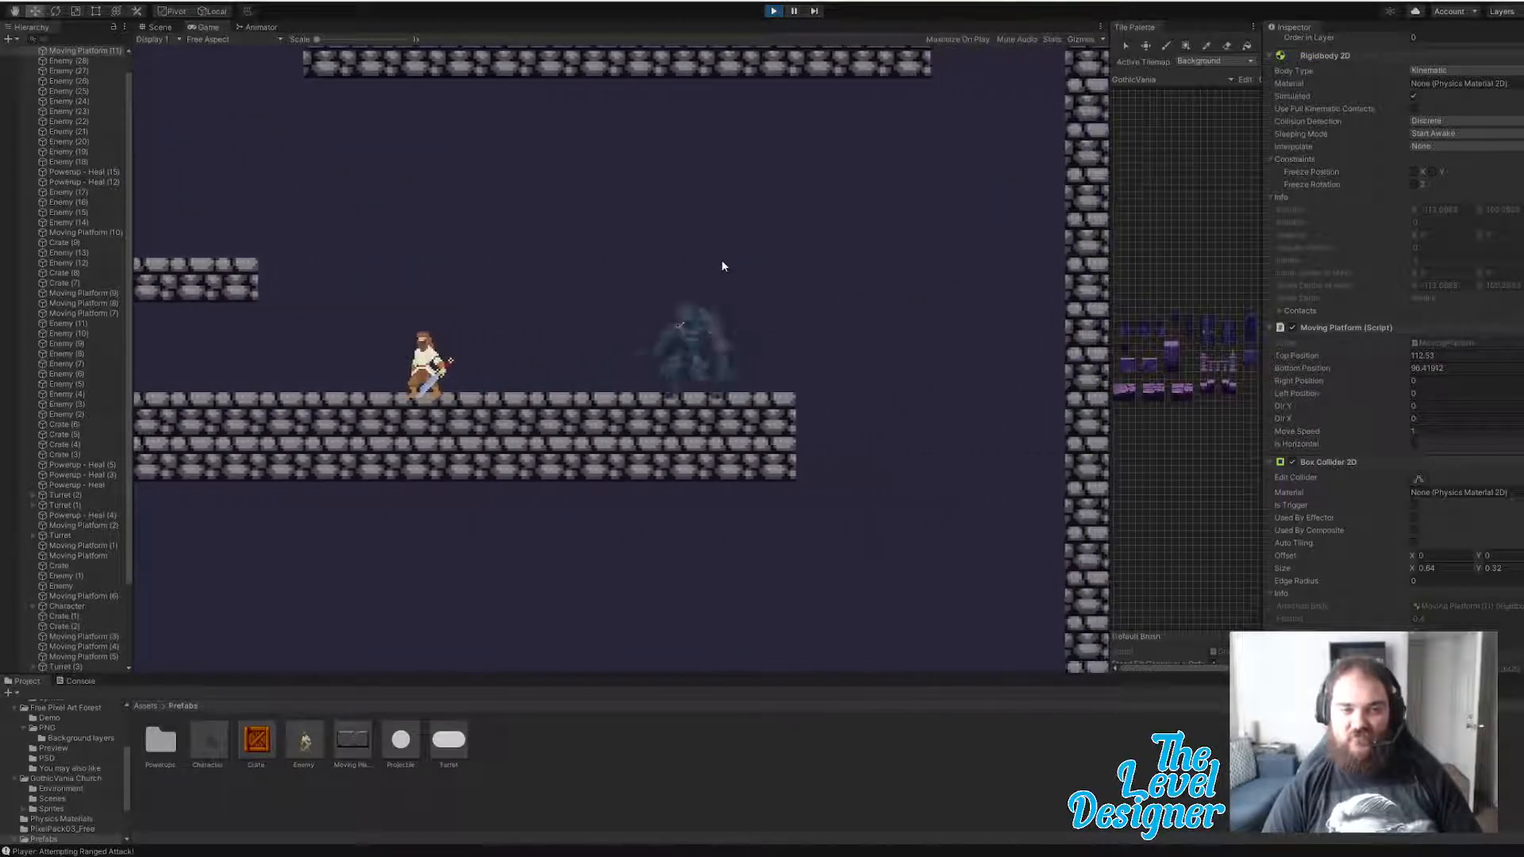
{"action": "key", "text": "a"}
{"action": "key", "text": "a"}
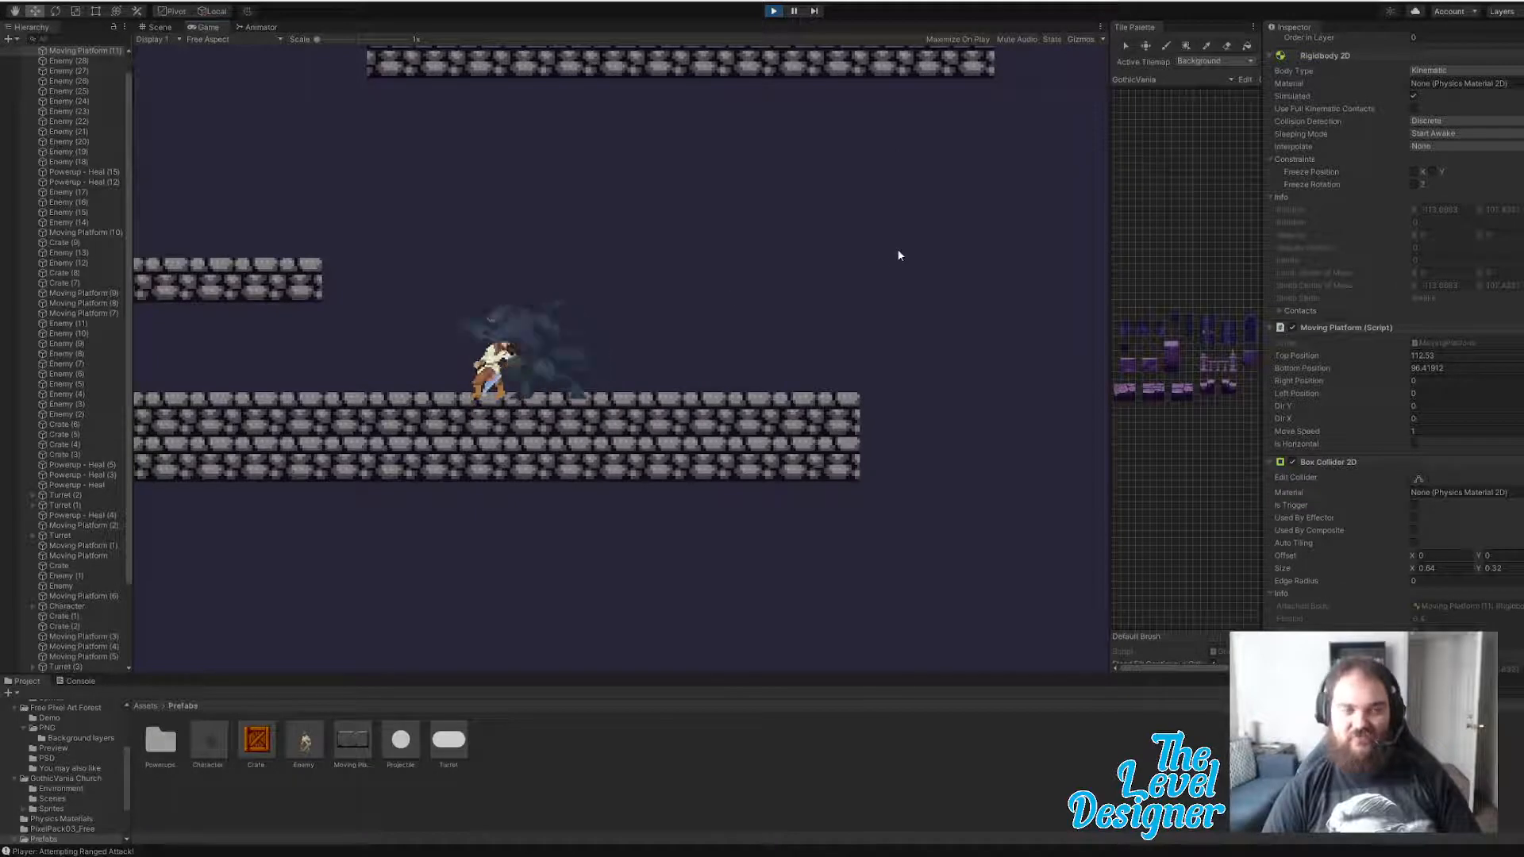
{"action": "key", "text": "a"}
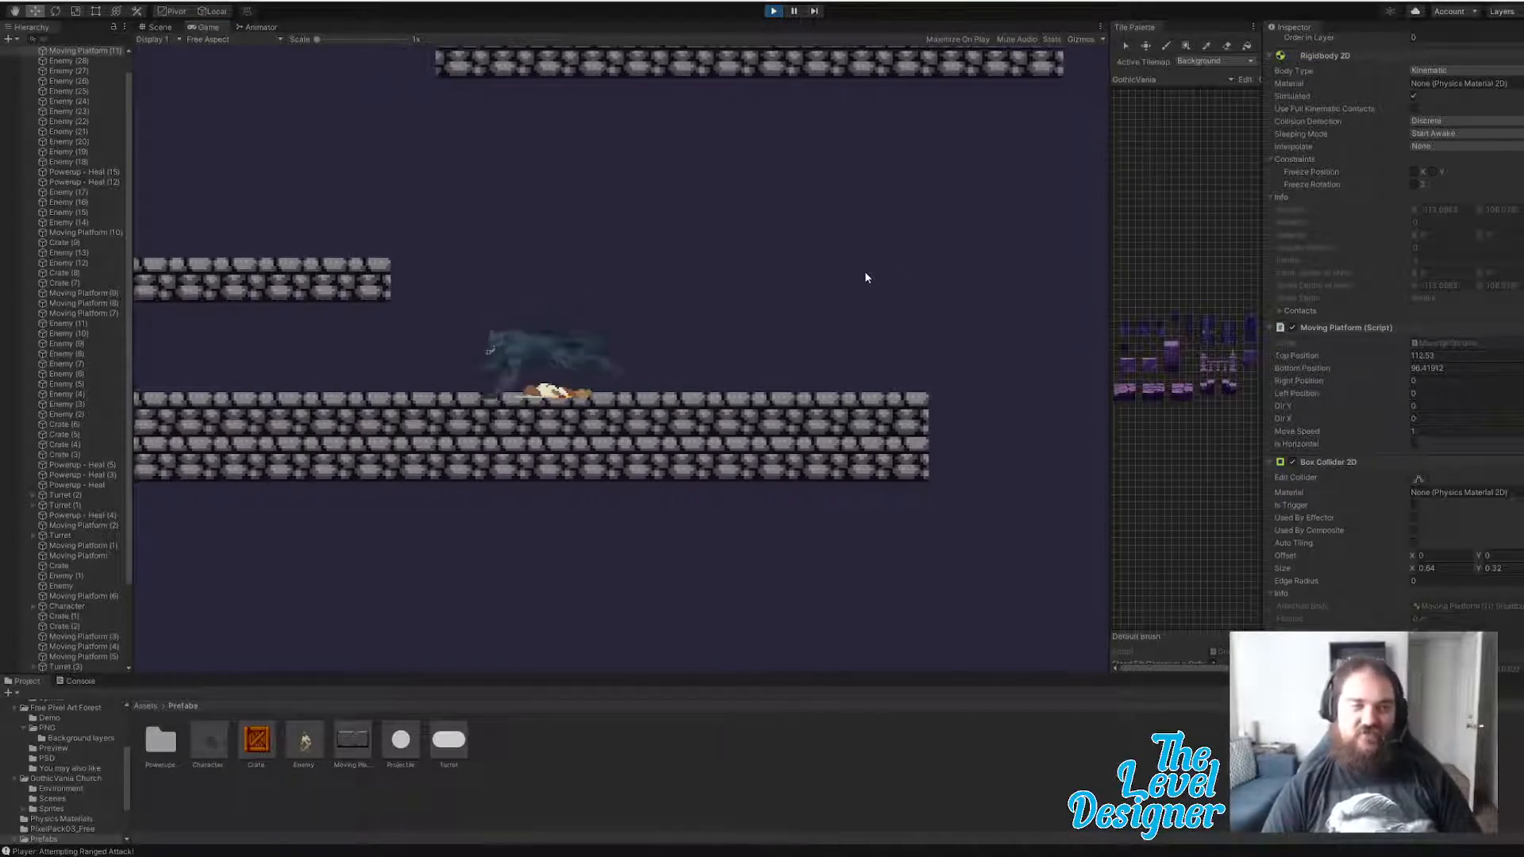
- Run back across the double-thick platform, jump onto the short ledge above it, and leap to the platform guarded by three enemies
{"action": "key", "text": "a"}
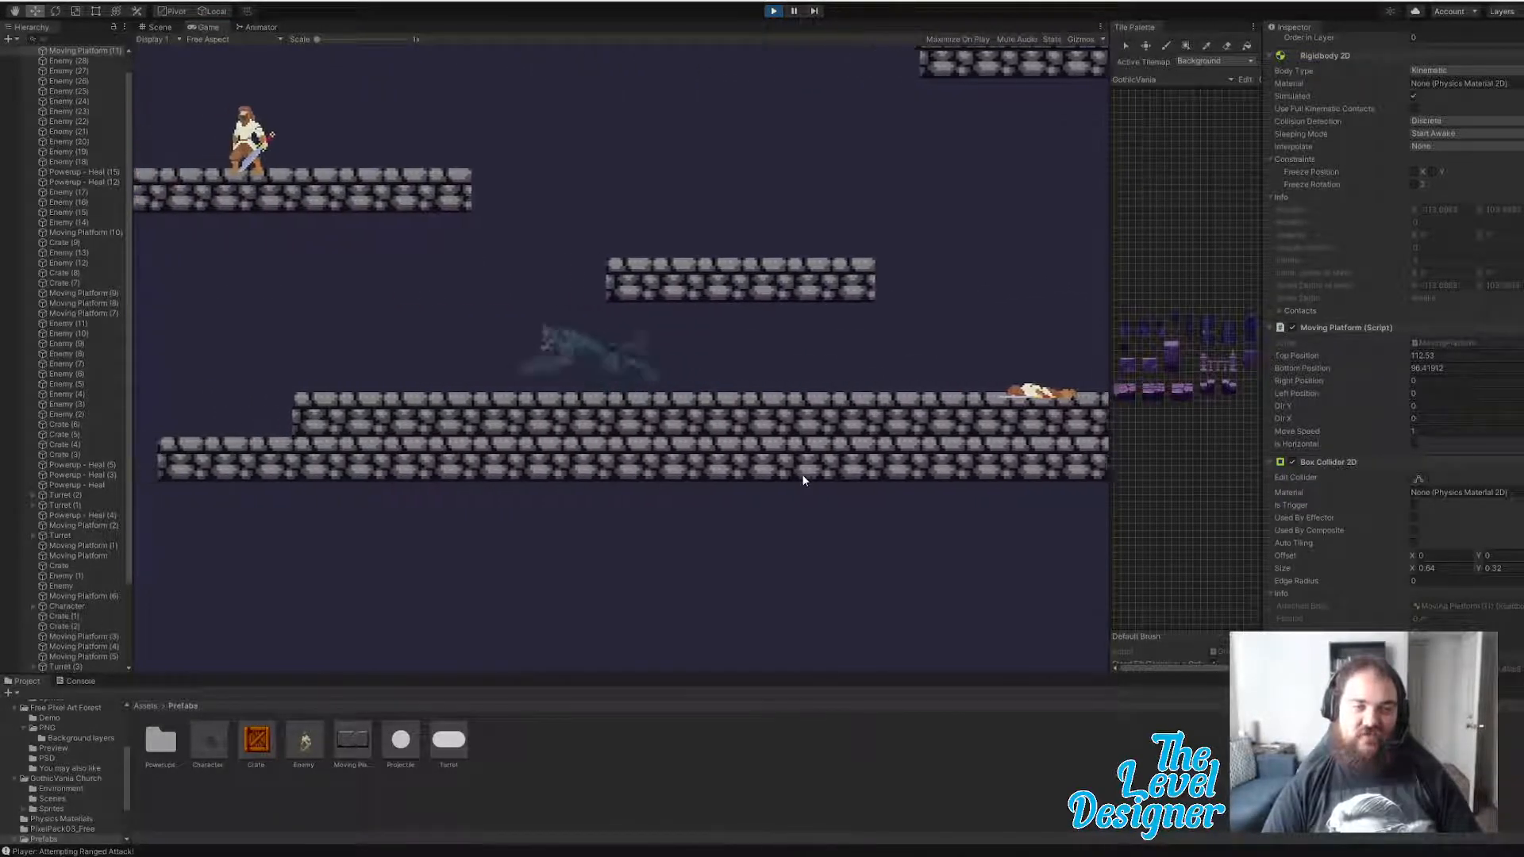
{"action": "key", "text": "d"}
{"action": "key", "text": "space"}
{"action": "key", "text": "d"}
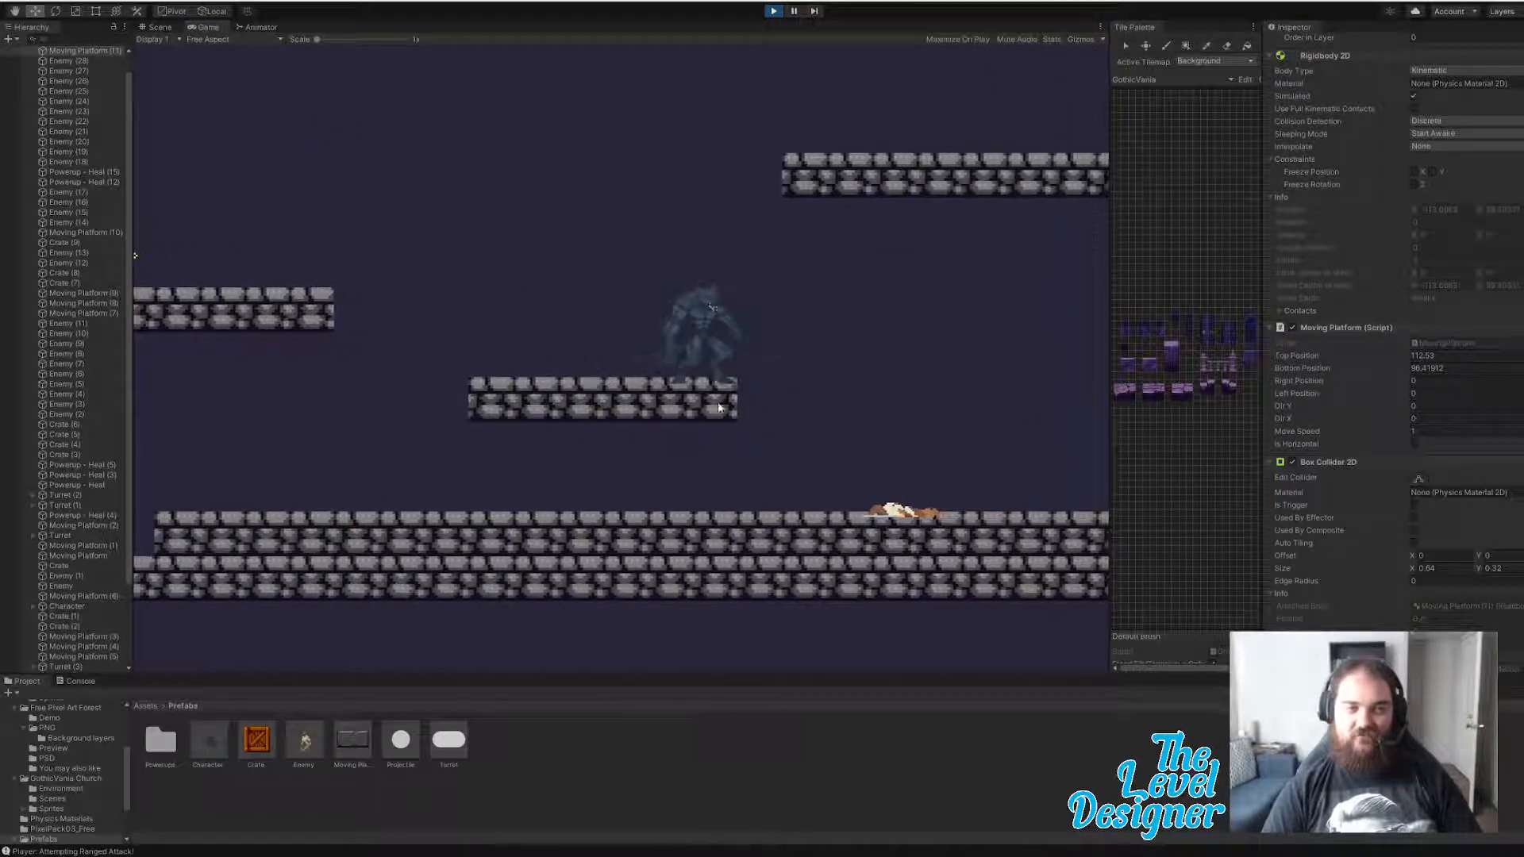
{"action": "key", "text": "a"}
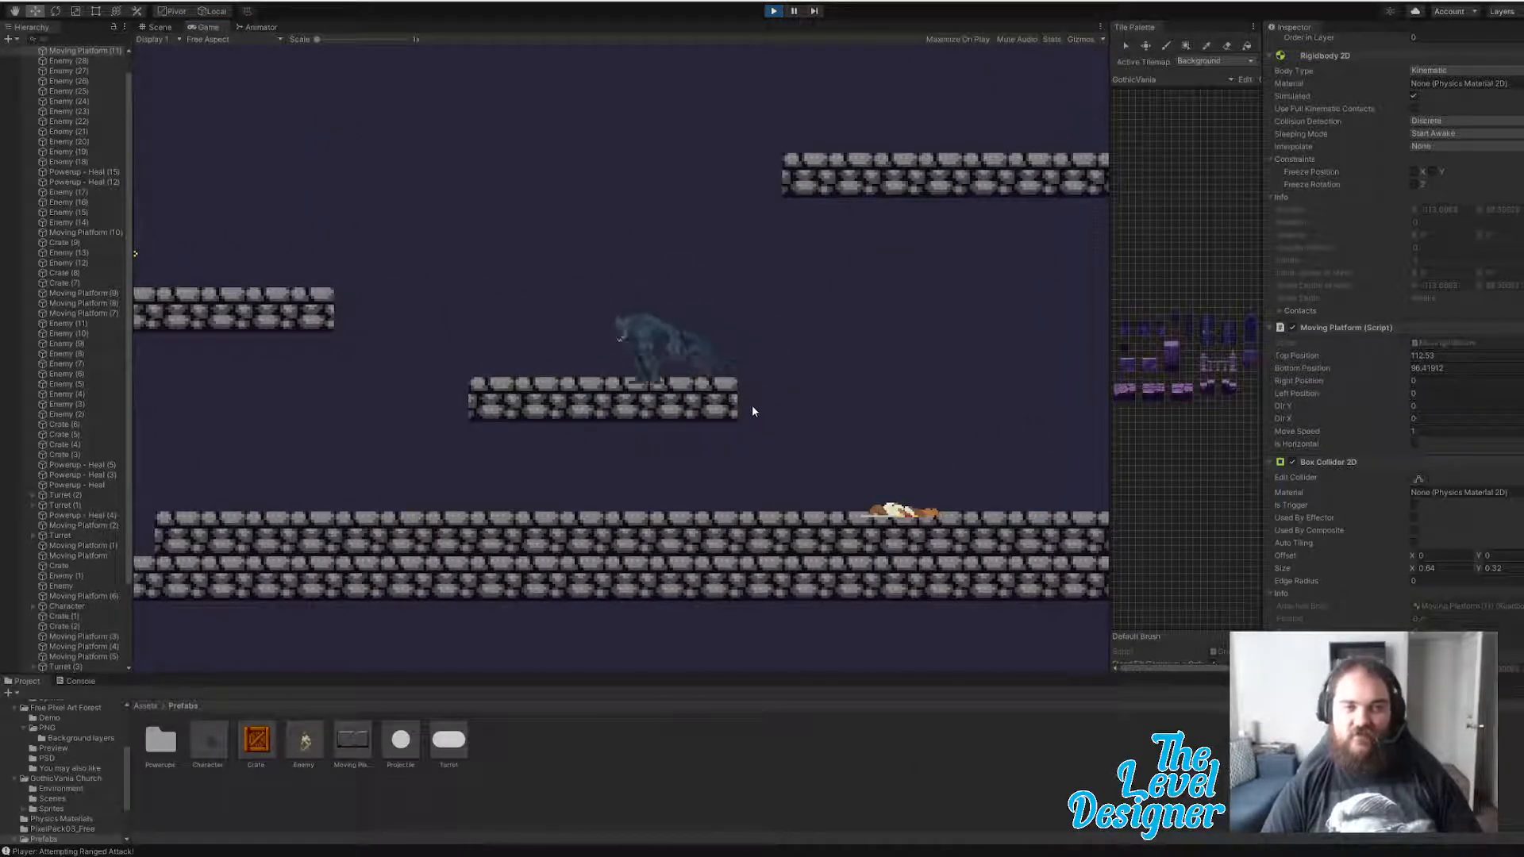
{"action": "key", "text": "space"}
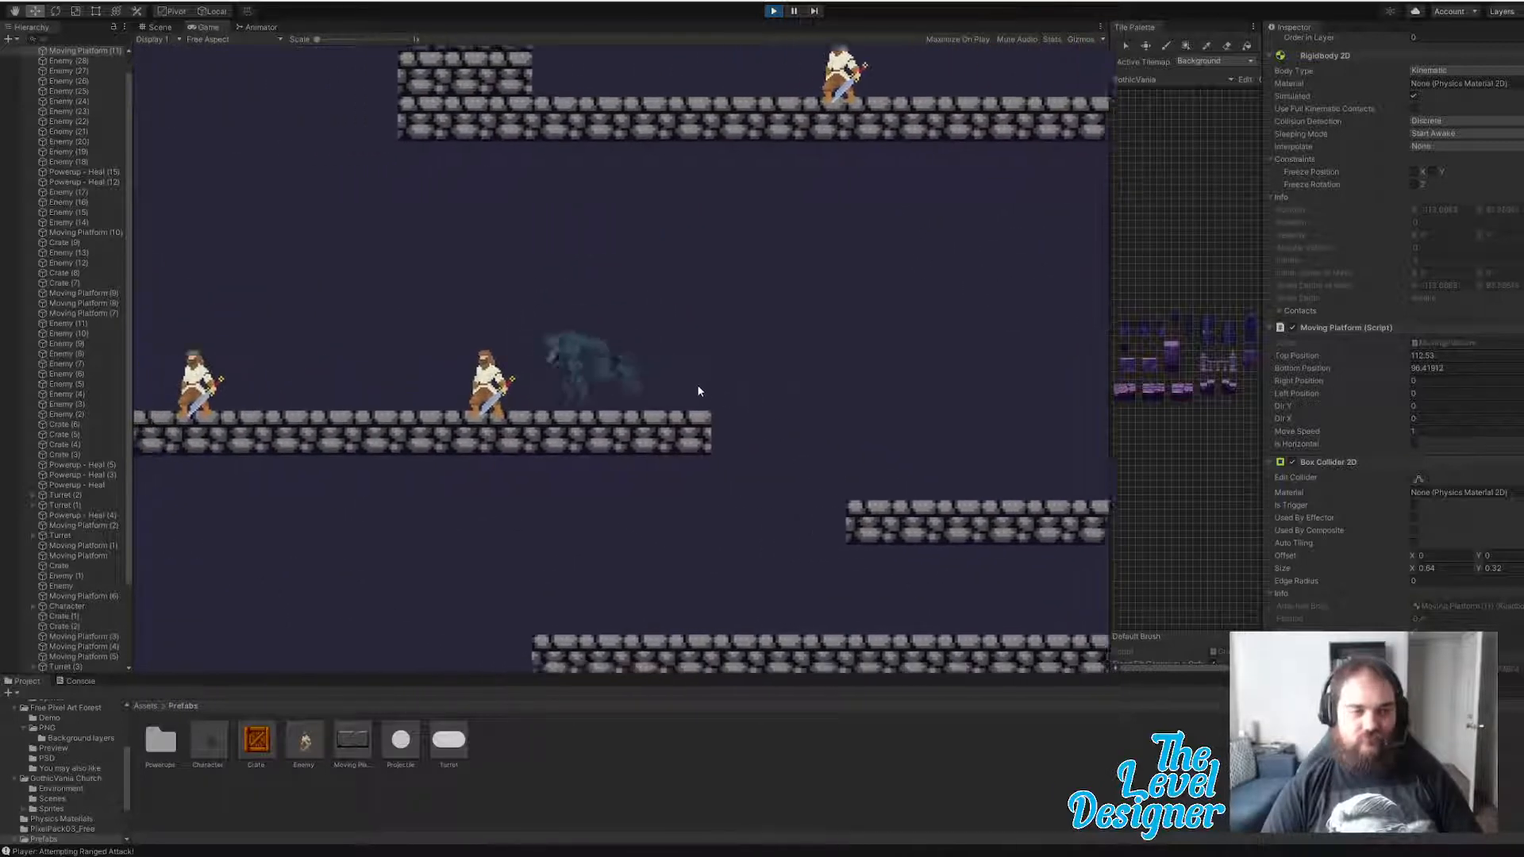
- Try to attack the enemy nearest the platform's edge, then retreat to the short ledge
{"action": "right_click", "coordinate": [697, 385]}
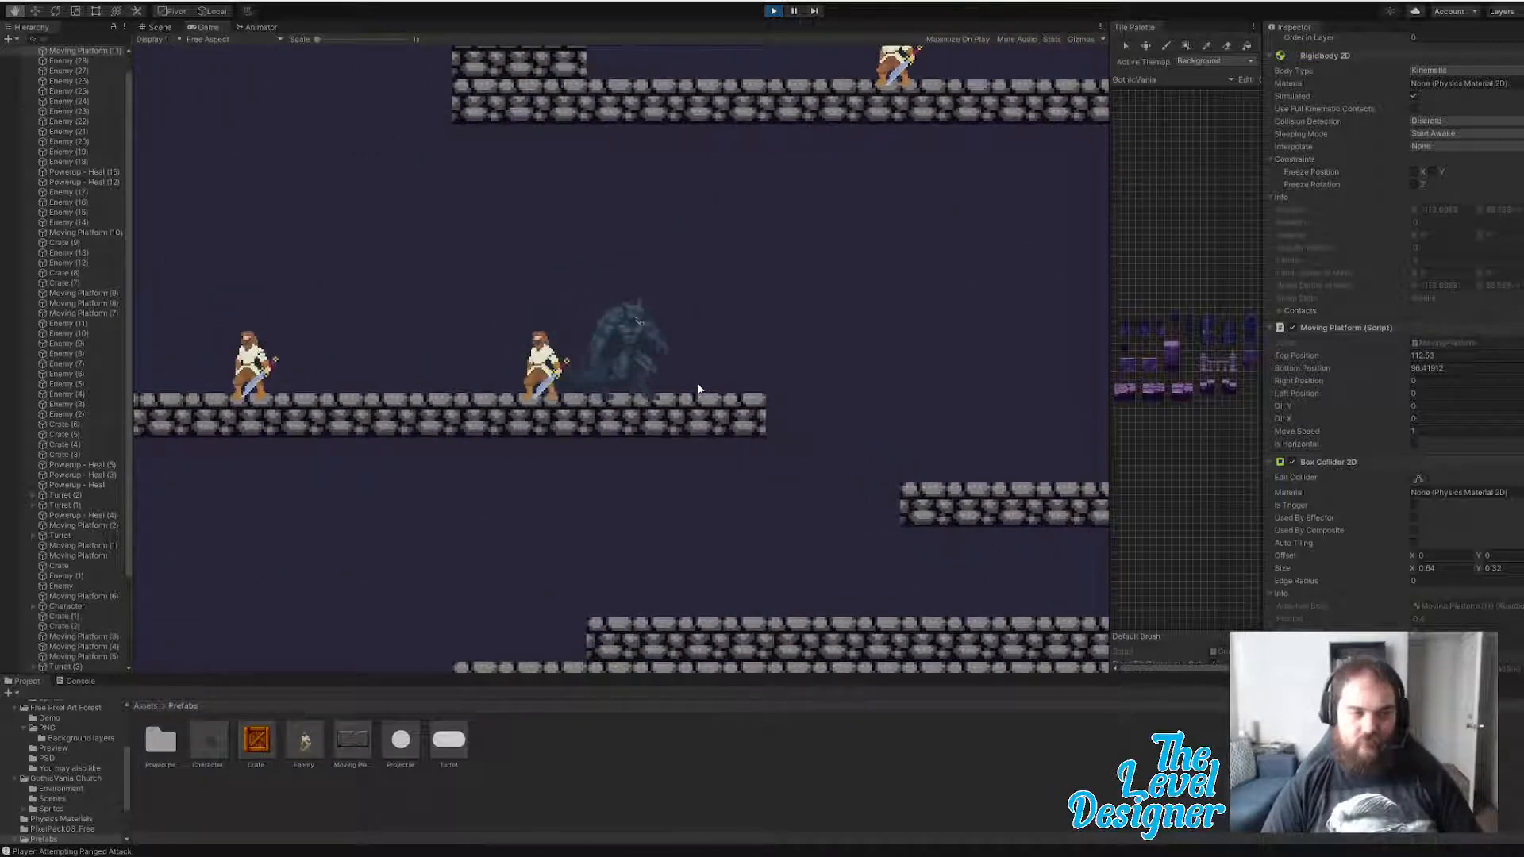
{"action": "key", "text": "a"}
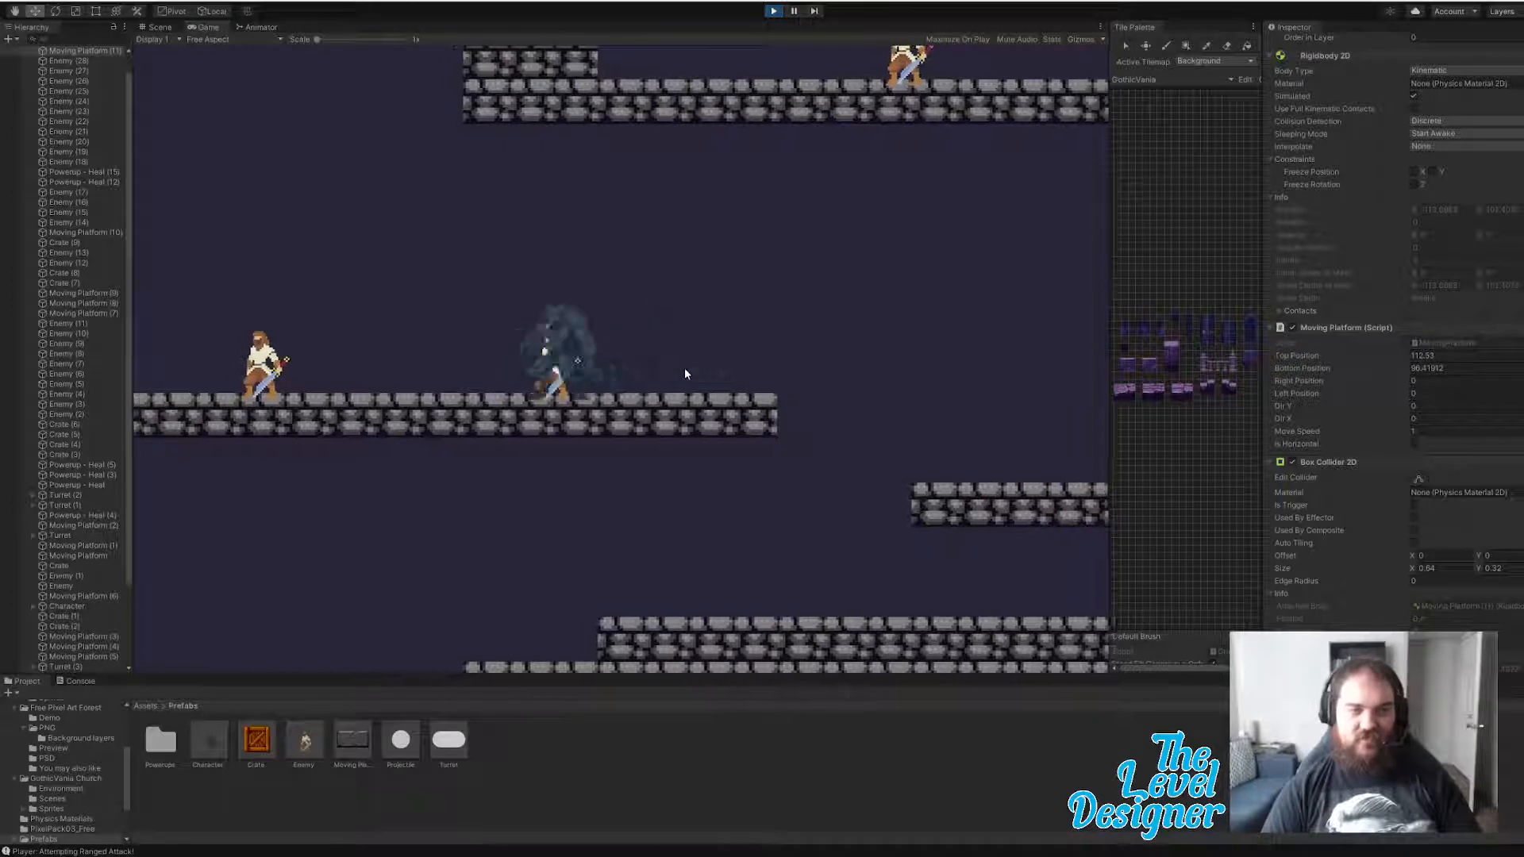
{"action": "key", "text": "d"}
{"action": "key", "text": "space"}
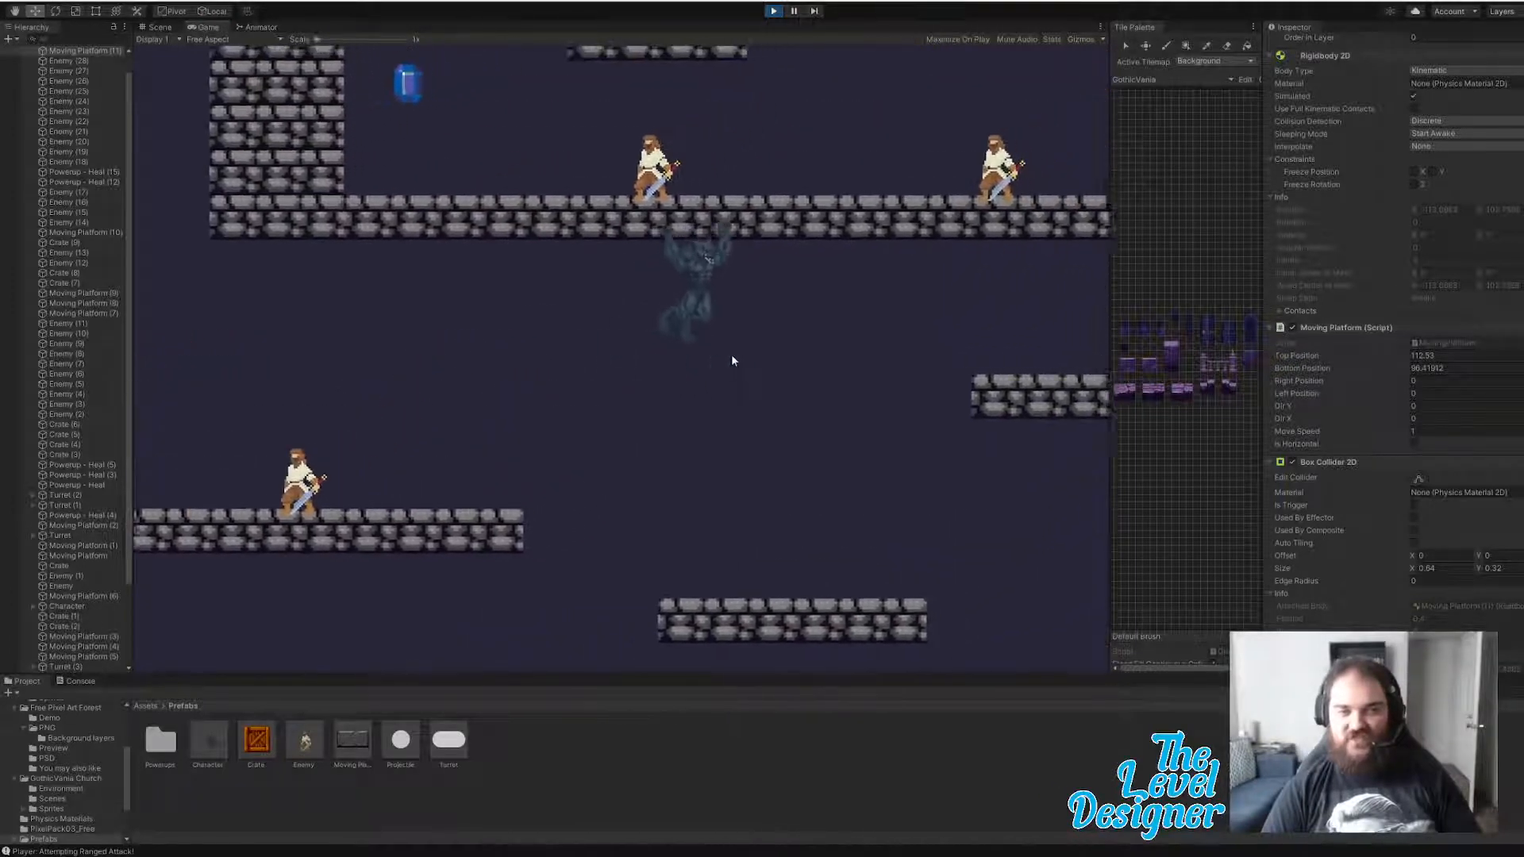
{"action": "key", "text": "space"}
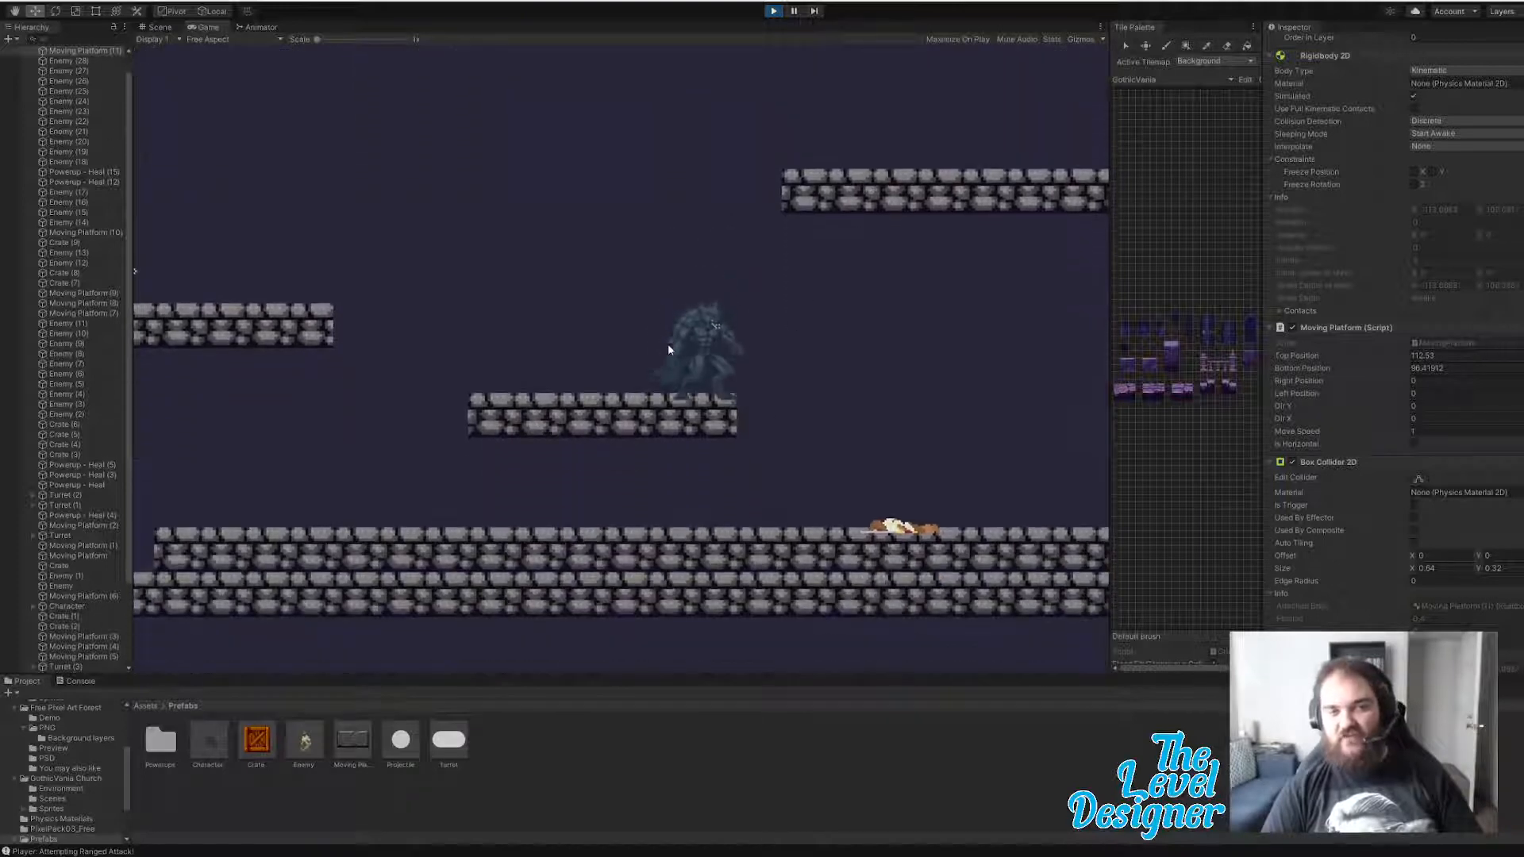
- Jump back onto the three-enemy platform, run past the enemies, and leap to the ledge near the outer wall
{"action": "key", "text": "space"}
{"action": "key", "text": "Left"}
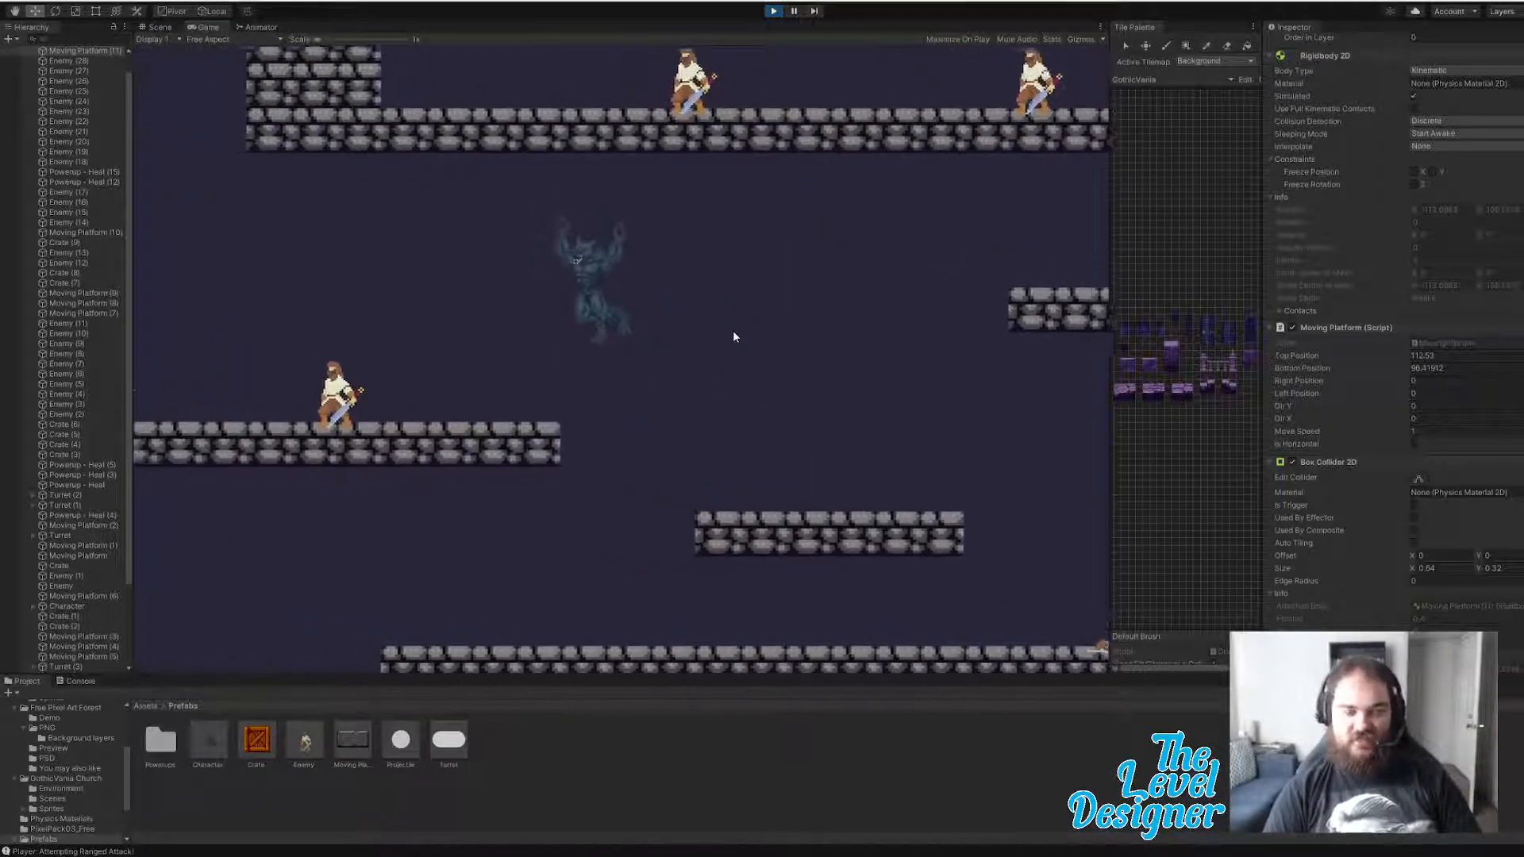
{"action": "key", "text": "Left"}
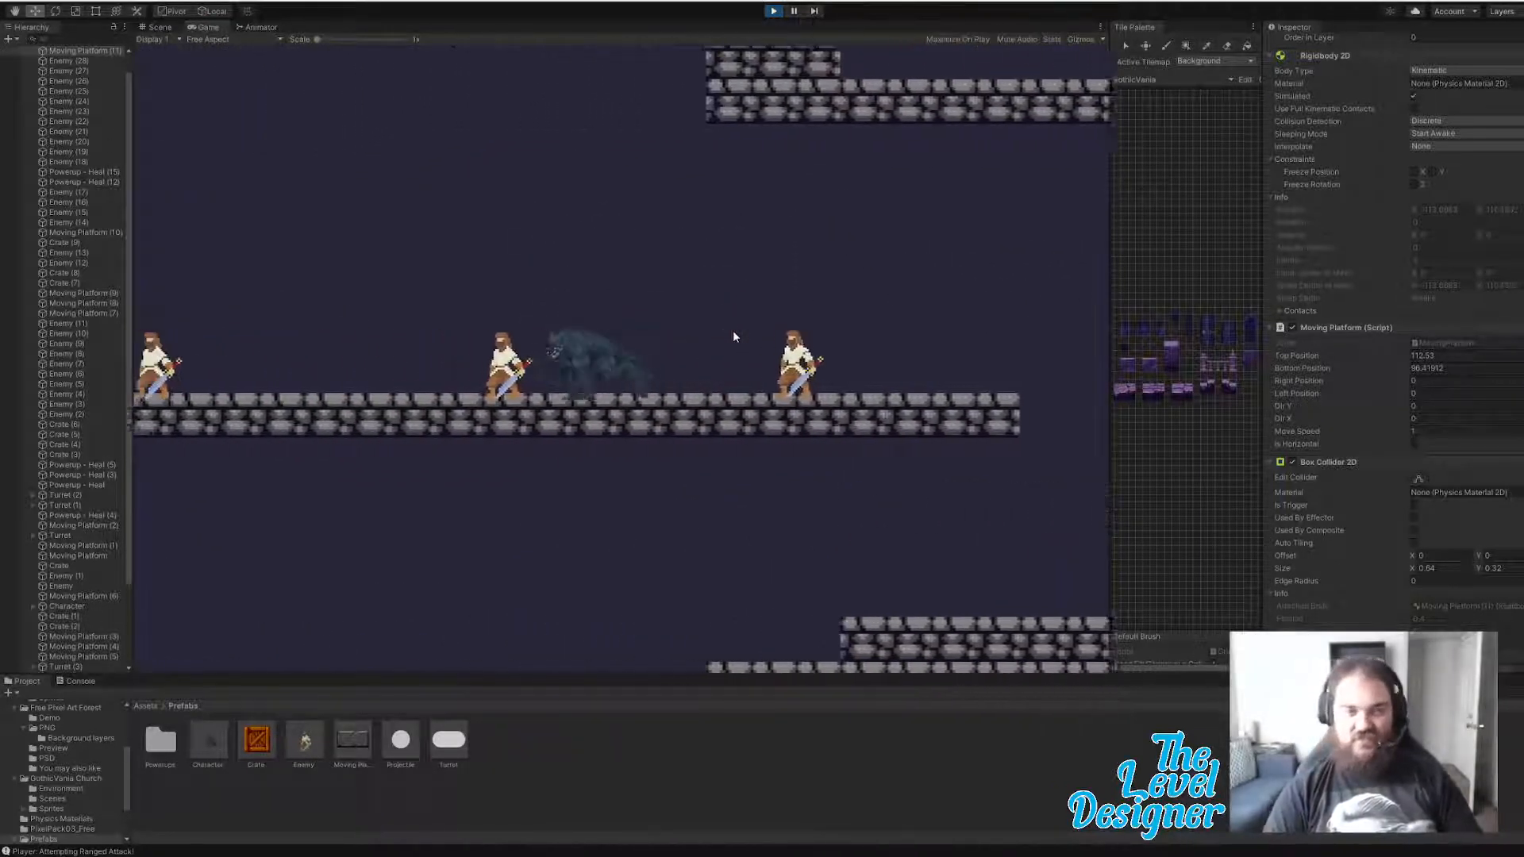
{"action": "key", "text": "Left"}
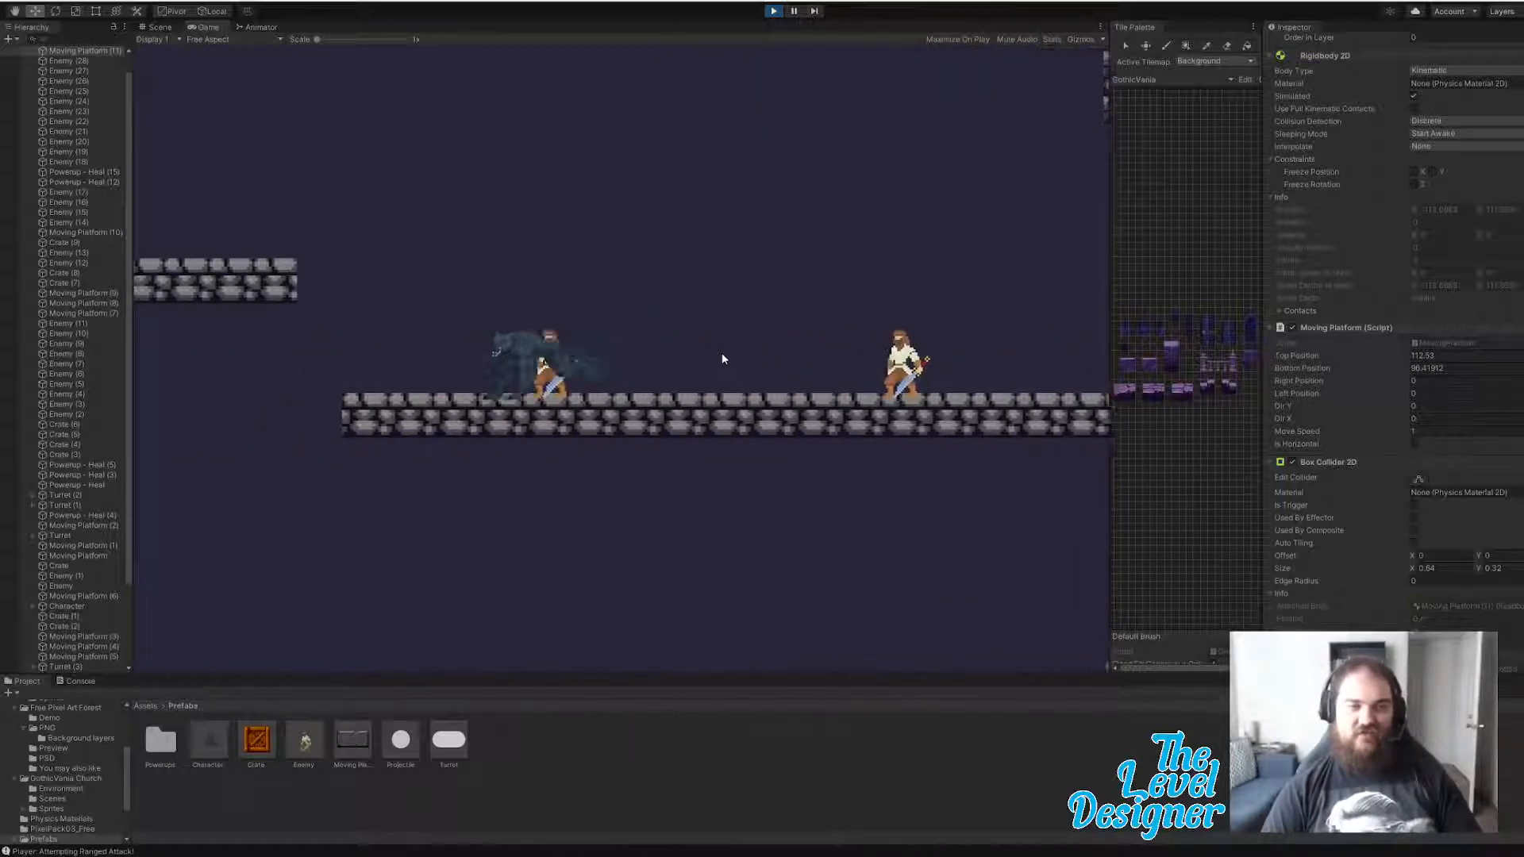
{"action": "key", "text": "space"}
{"action": "key", "text": "Left"}
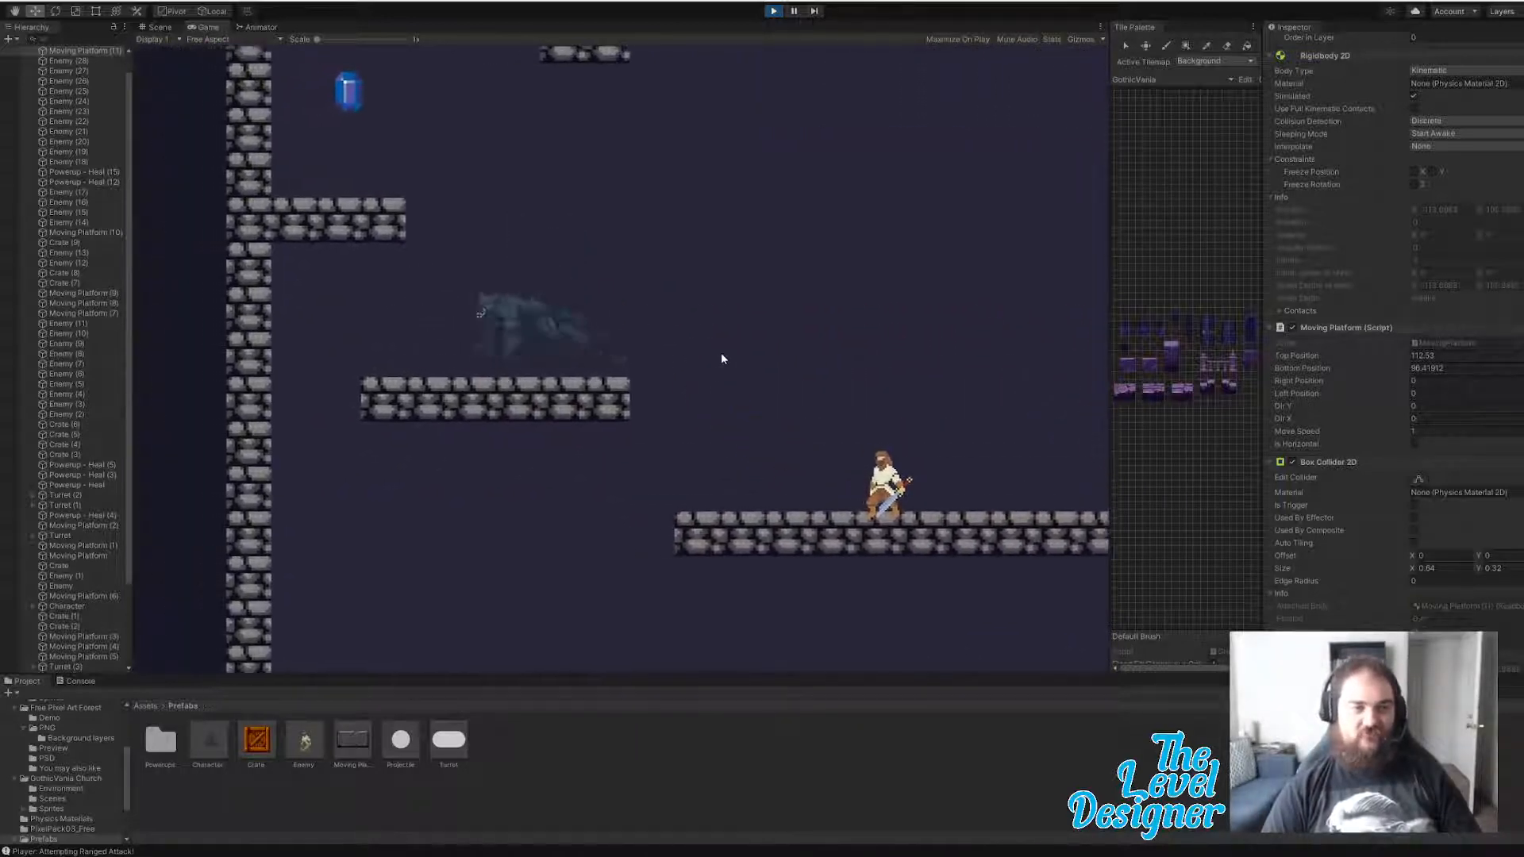
- Climb the wall ledge and small floating ledge to reach the platform beside the shaft entrance
{"action": "key", "text": "space"}
{"action": "key", "text": "Right"}
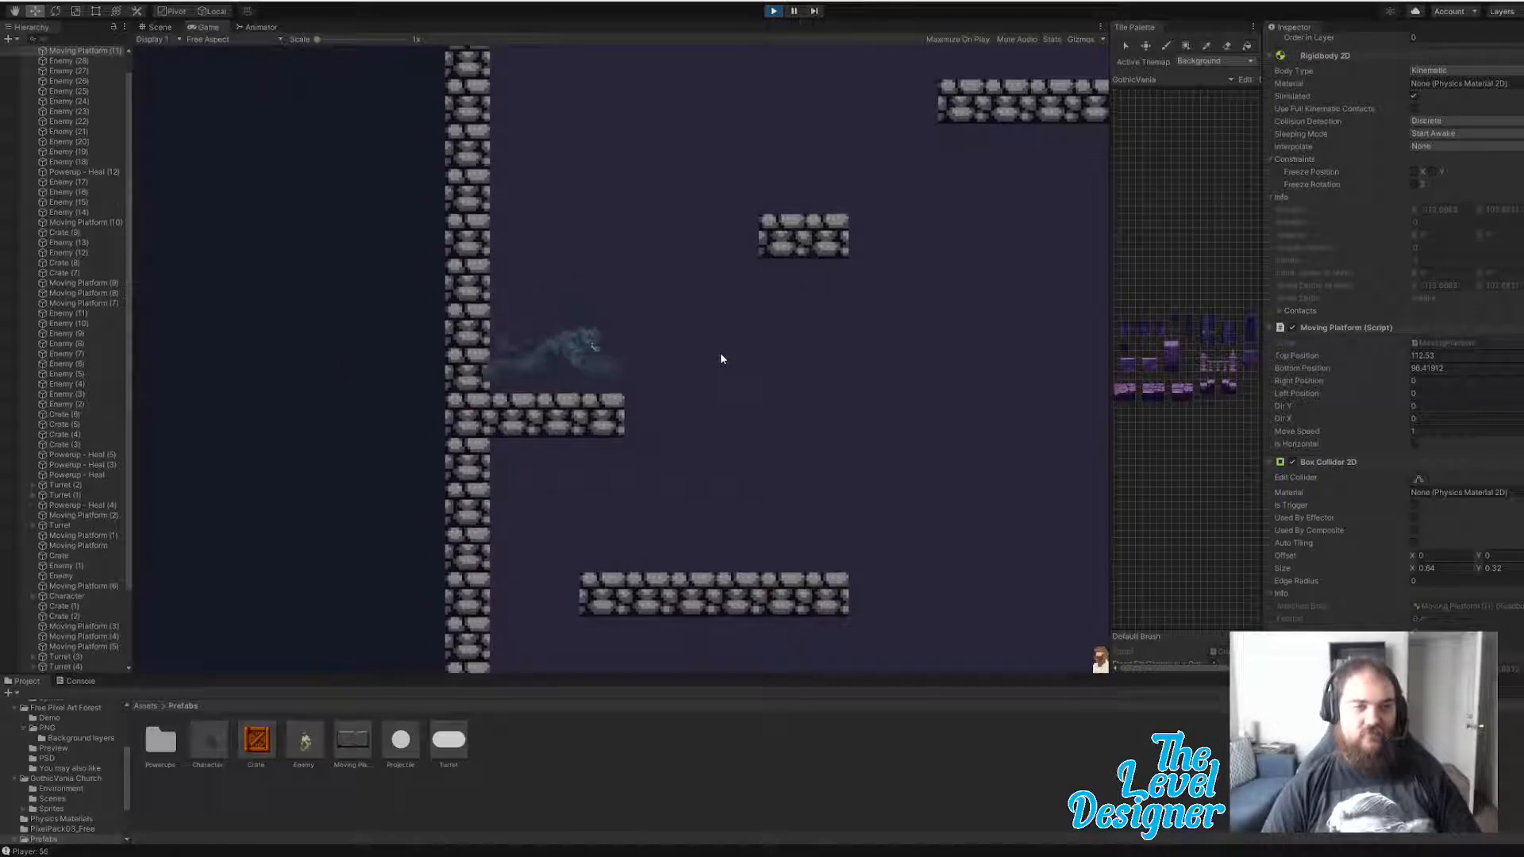
{"action": "key", "text": "space"}
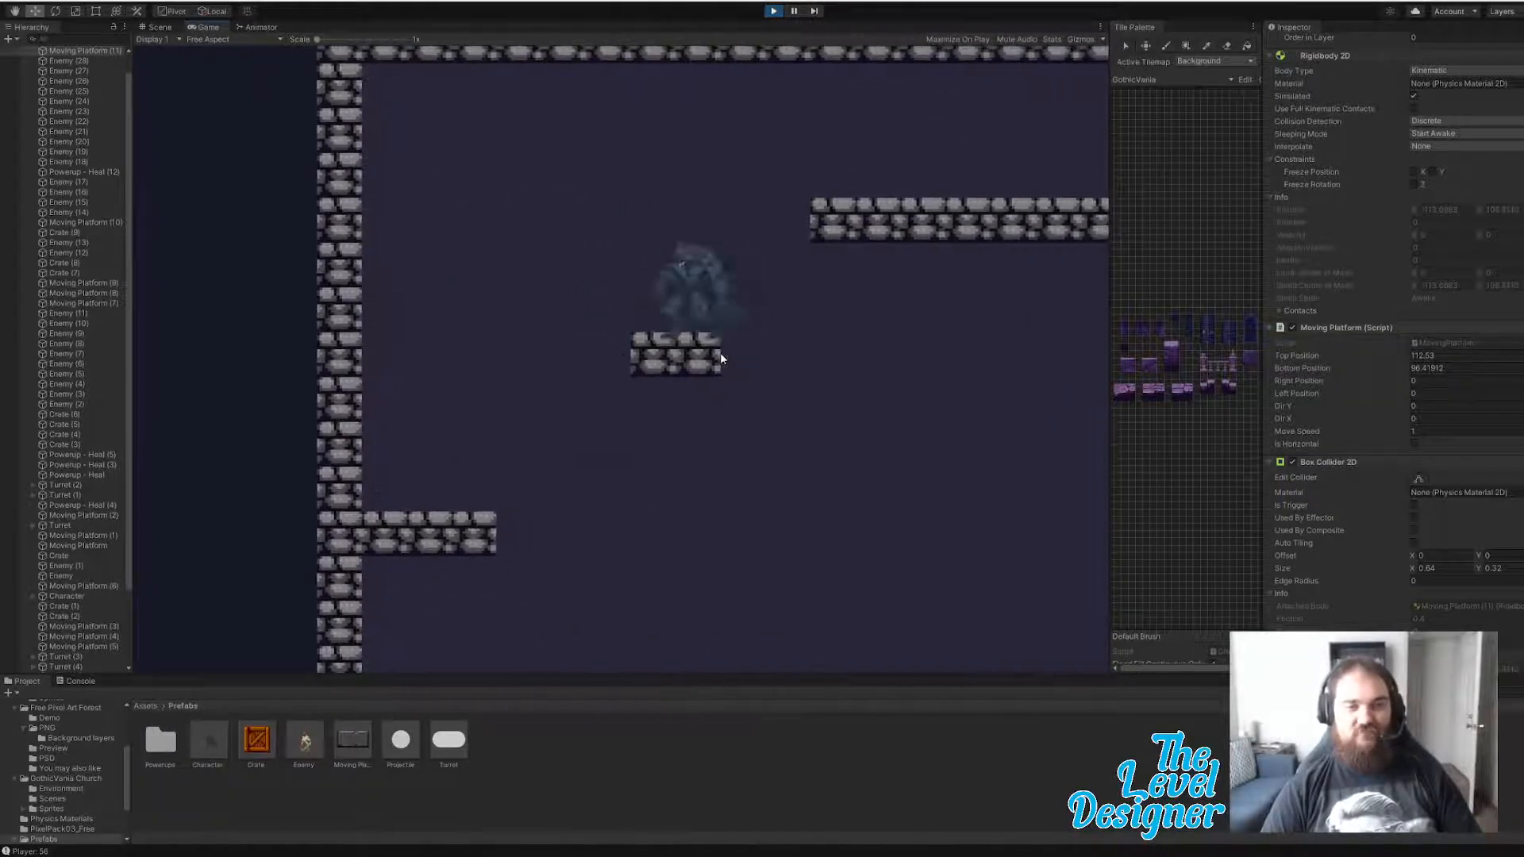
{"action": "key", "text": "space"}
{"action": "key", "text": "Right"}
{"action": "key", "text": "Right"}
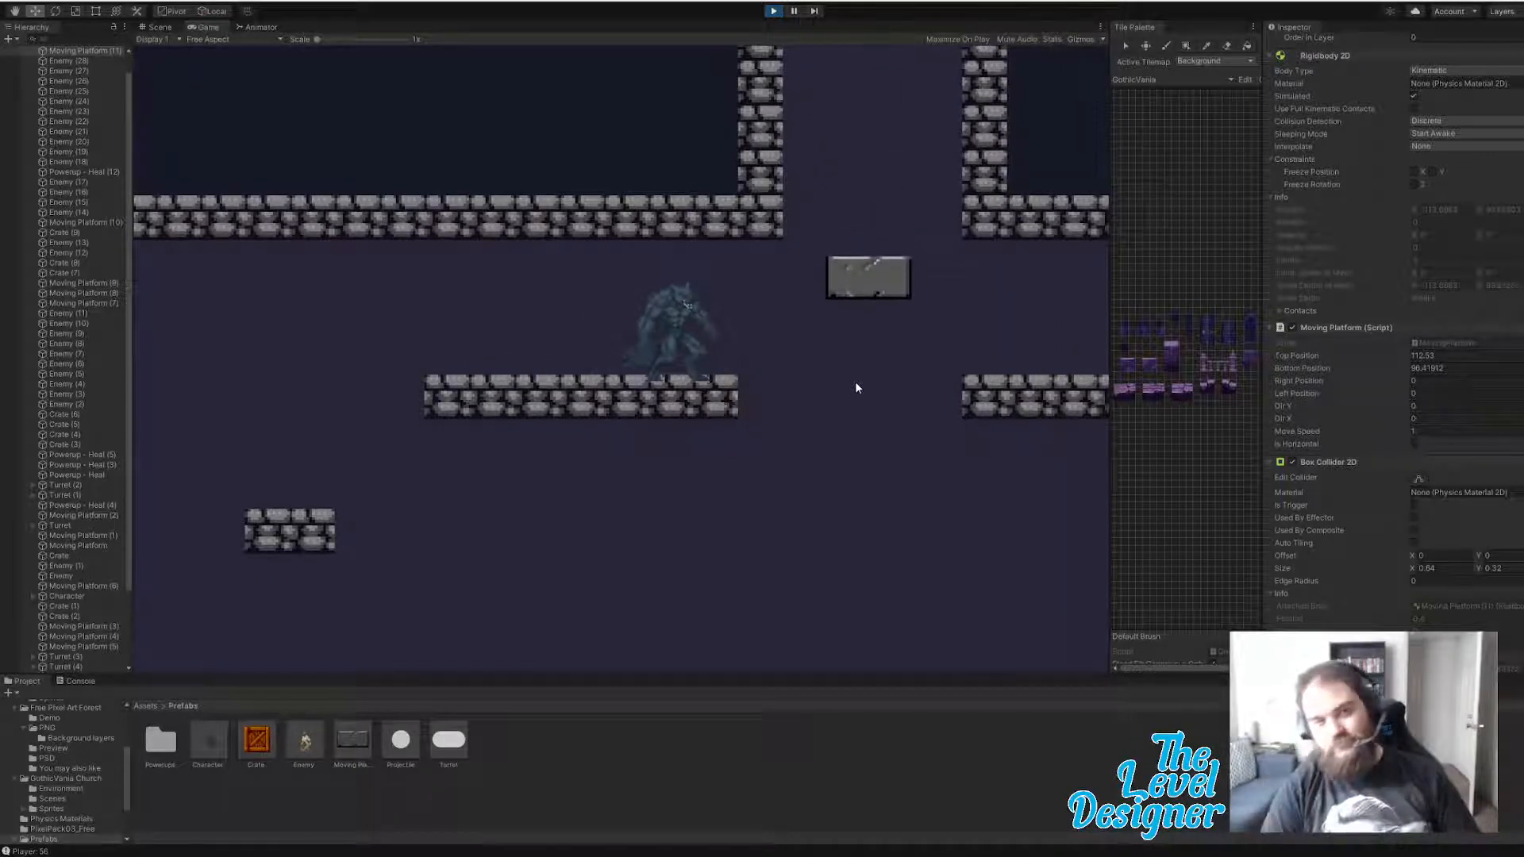
- Ride the moving platform up the torch-lit shaft and jump out onto the forest floor
{"action": "key", "text": "Right"}
{"action": "key", "text": "Right"}
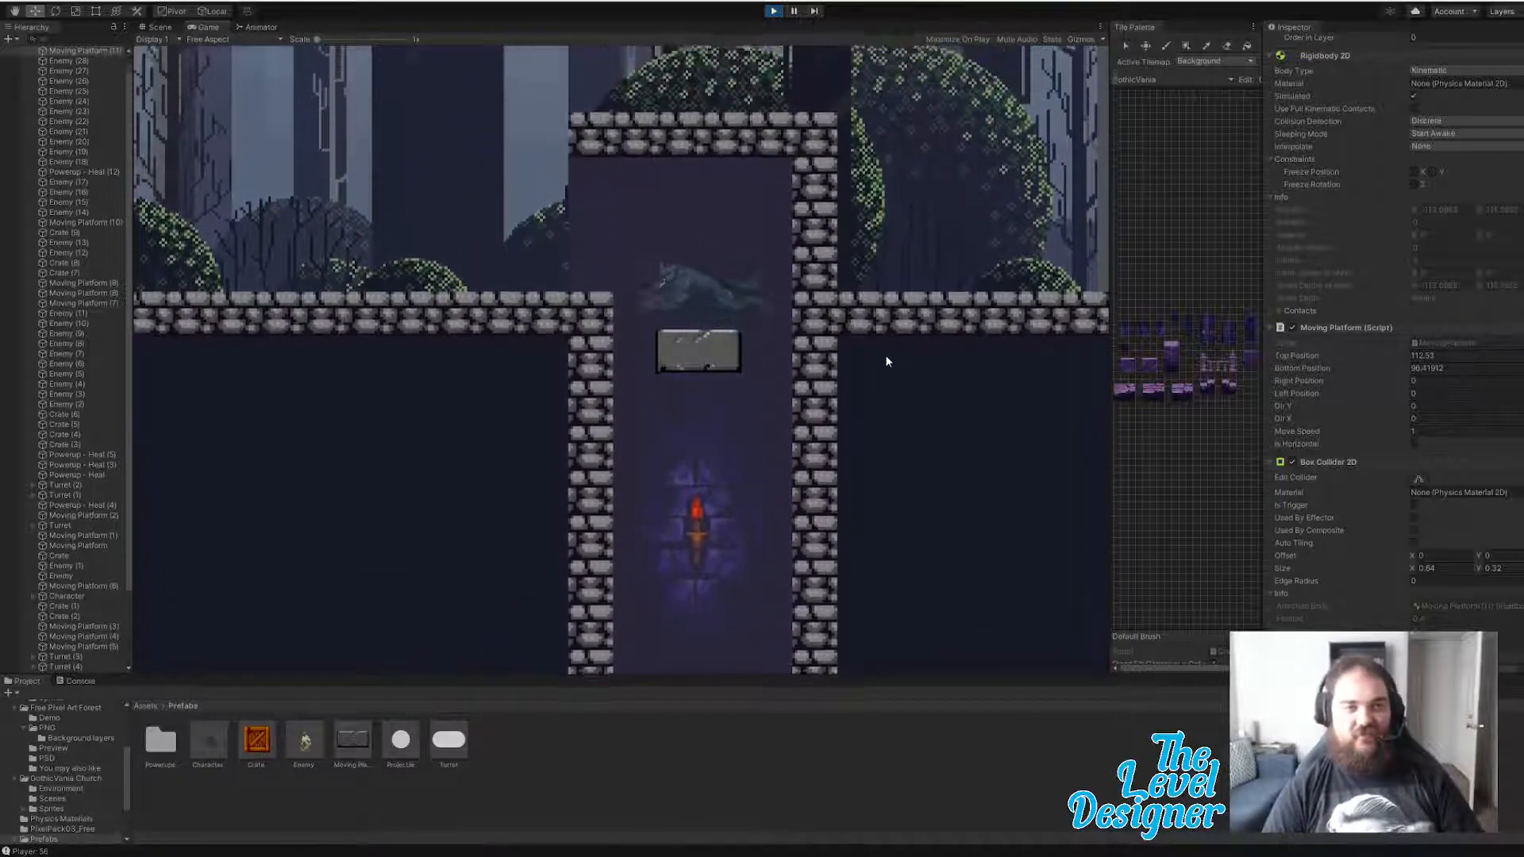
{"action": "key", "text": "a"}
{"action": "key", "text": "space"}
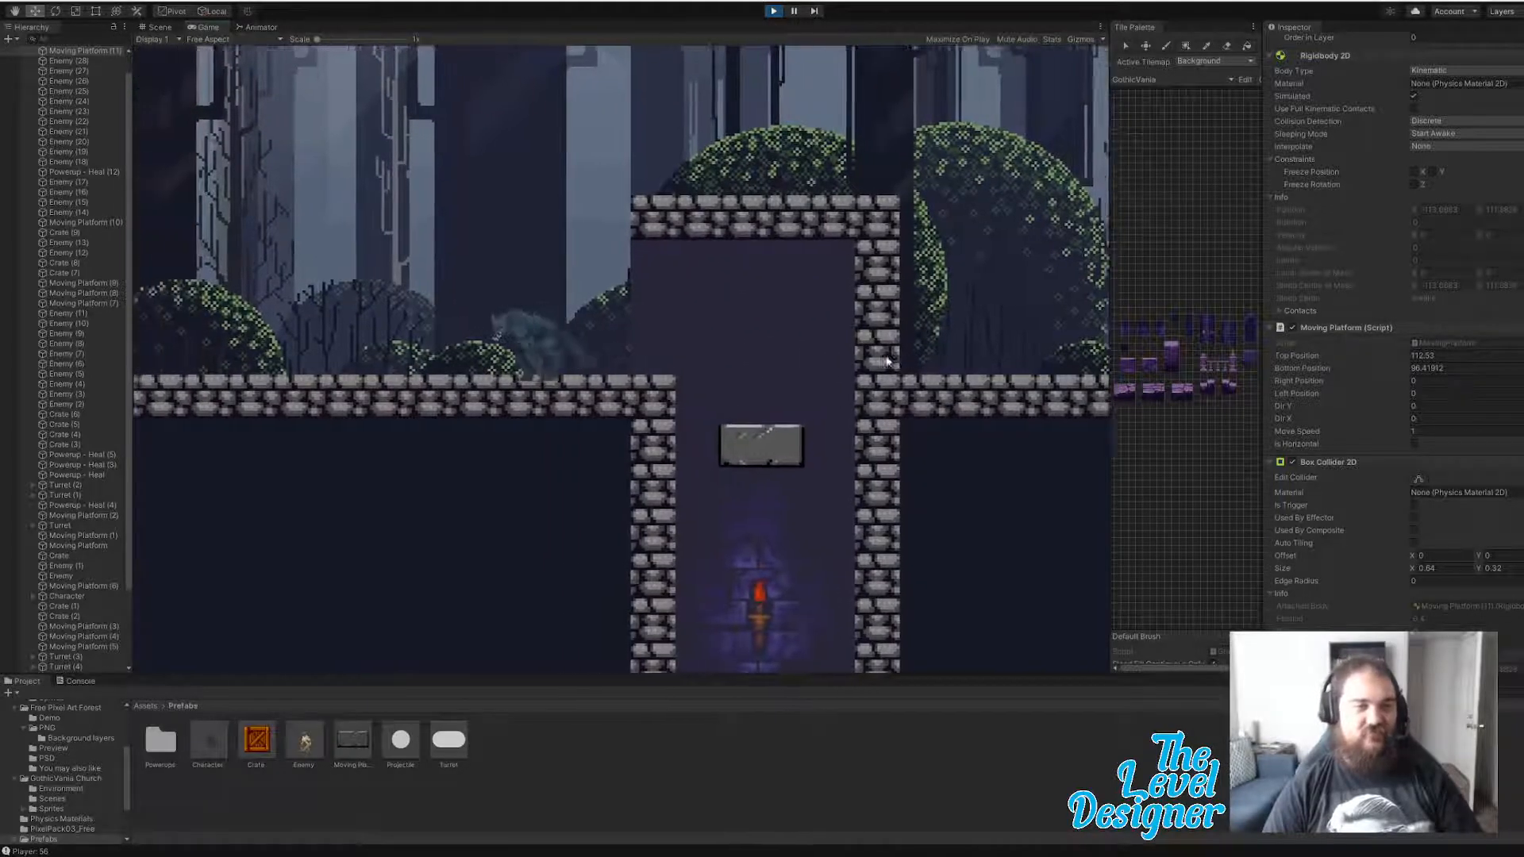
{"action": "key", "text": "a"}
{"action": "key", "text": "space"}
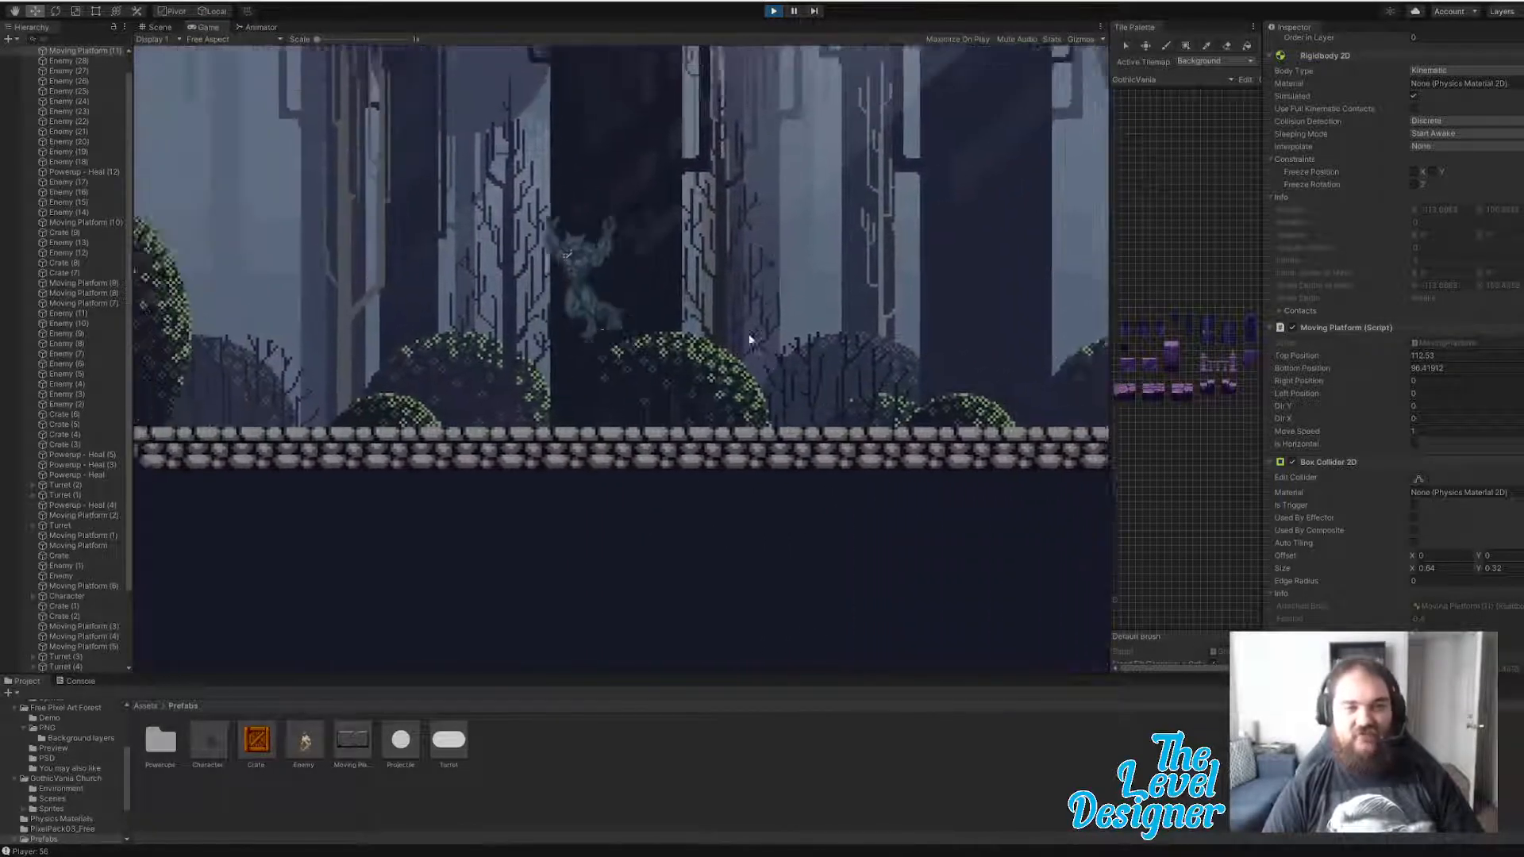
- Run back along the forest floor toward the shaft and stop the playtest
{"action": "key", "text": "d"}
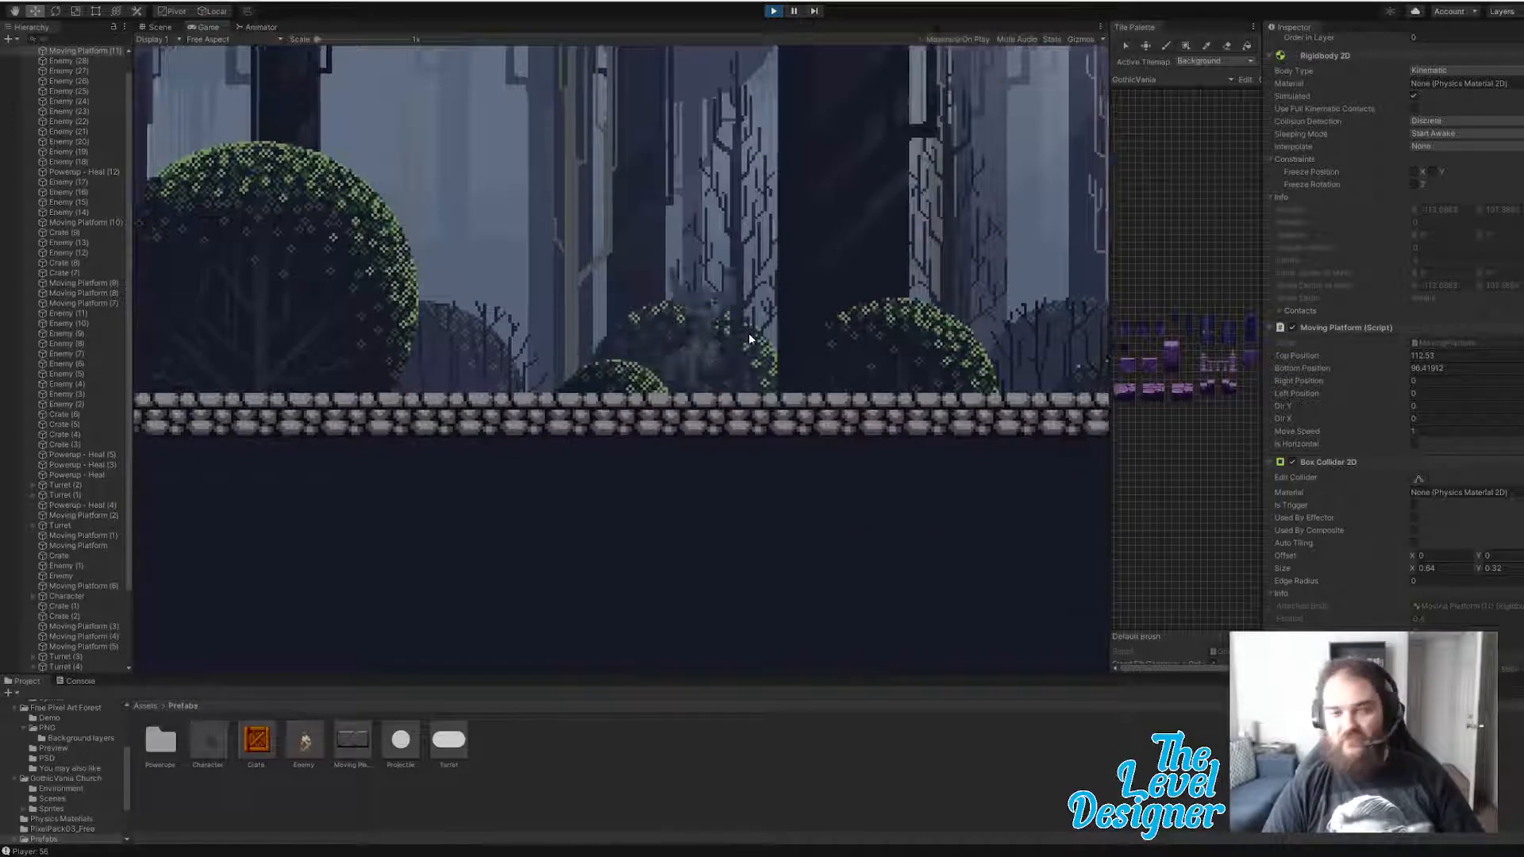
{"action": "key", "text": "space"}
{"action": "key", "text": "d"}
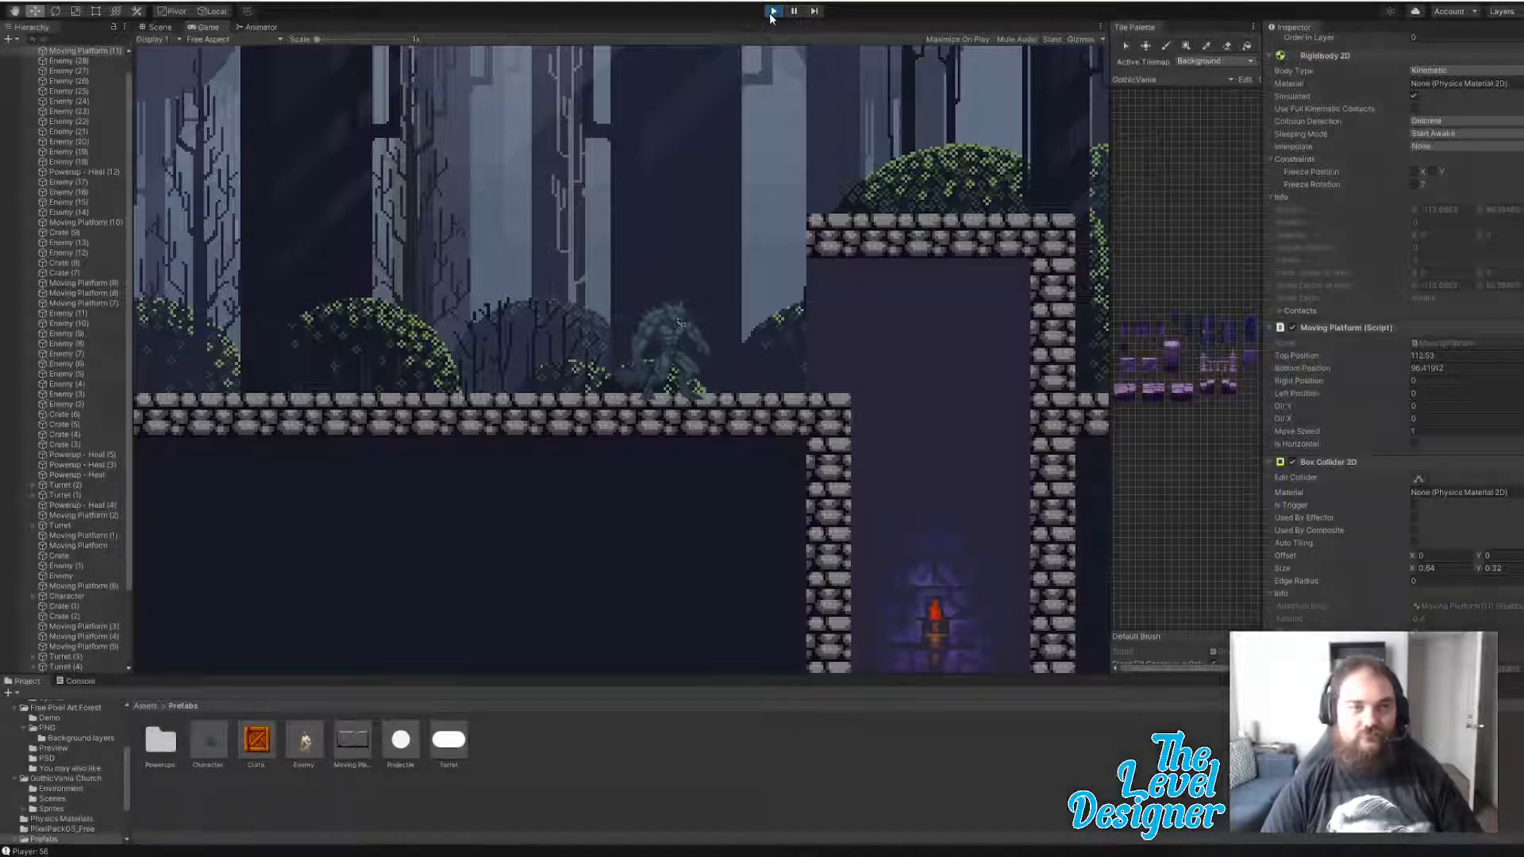
{"action": "left_click", "coordinate": [771, 13]}
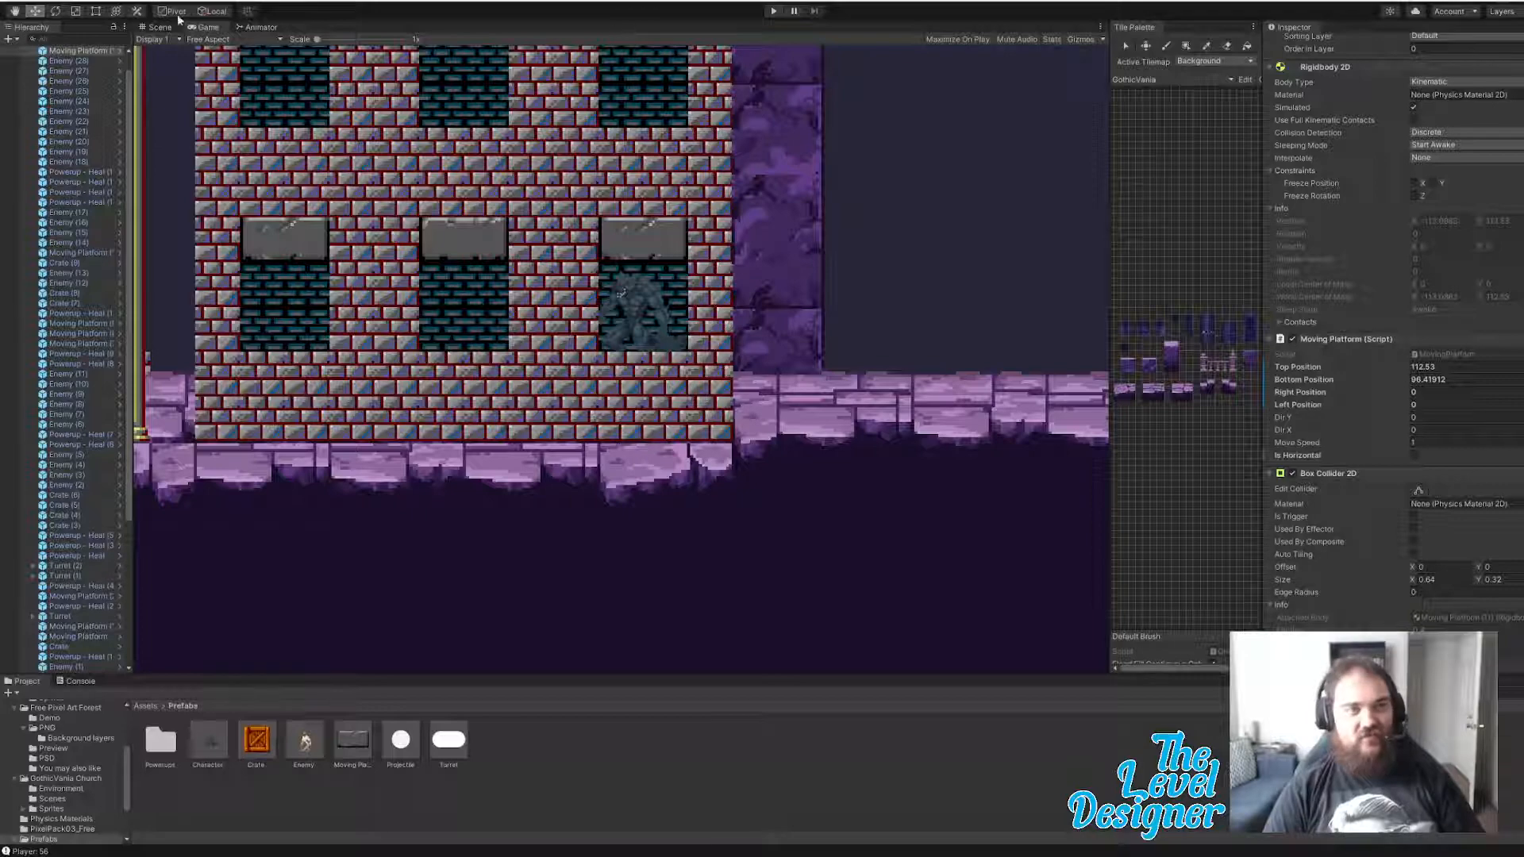
- Place a crate against the outer wall at the left end of the long platform, beside the two enemies
{"action": "left_click", "coordinate": [156, 28]}
{"action": "middle_click_drag", "start_coordinate": [619, 473], "coordinate": [692, 338]}
{"action": "scroll", "coordinate": [484, 460], "scroll_direction": "up", "scroll_amount": 3}
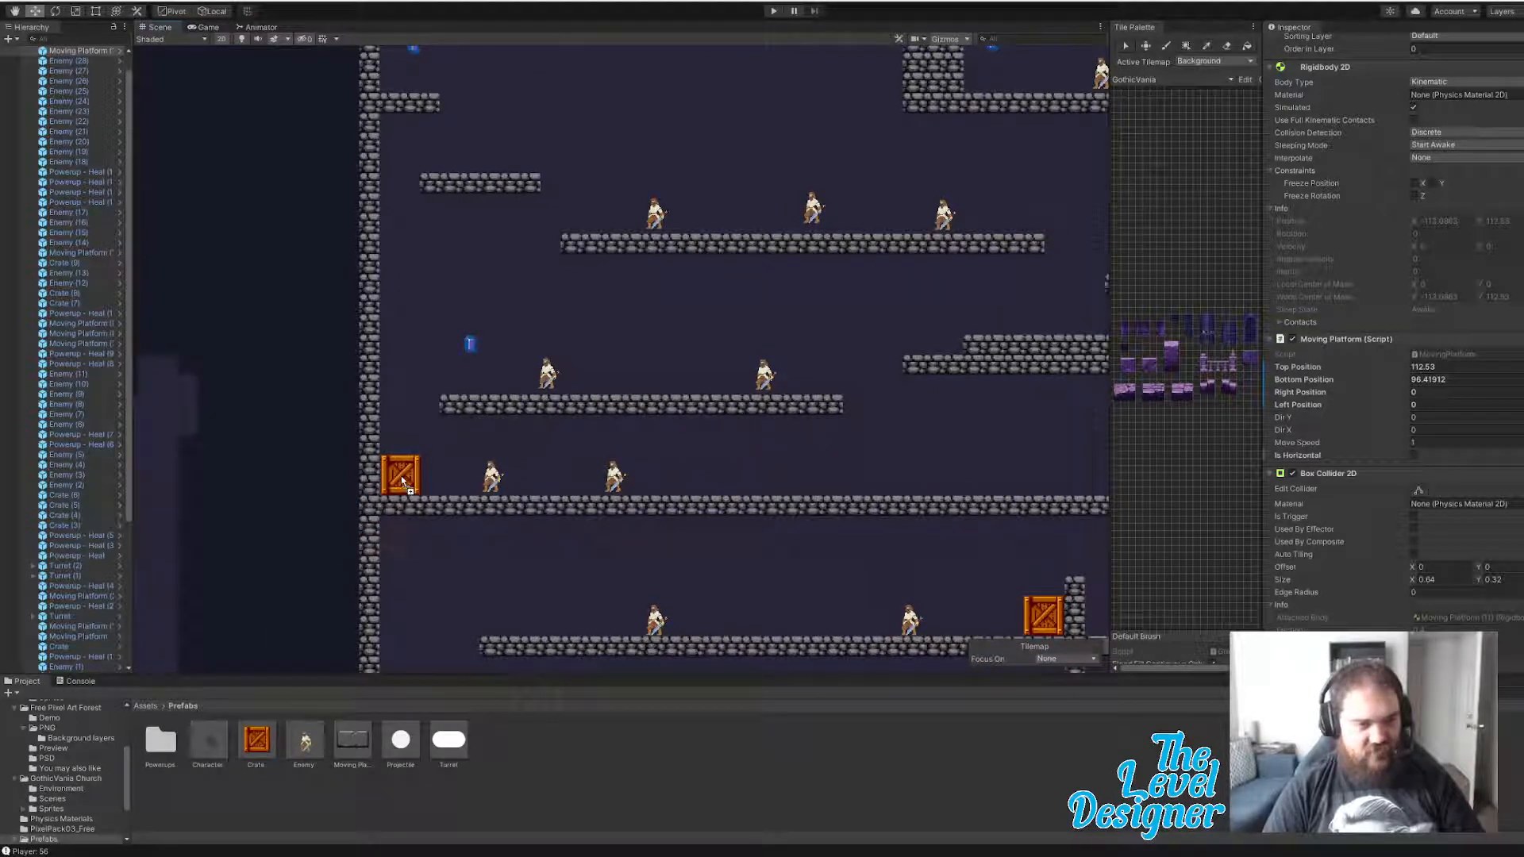
{"action": "left_click", "coordinate": [403, 482]}
{"action": "scroll", "coordinate": [468, 489], "scroll_direction": "up", "scroll_amount": 5}
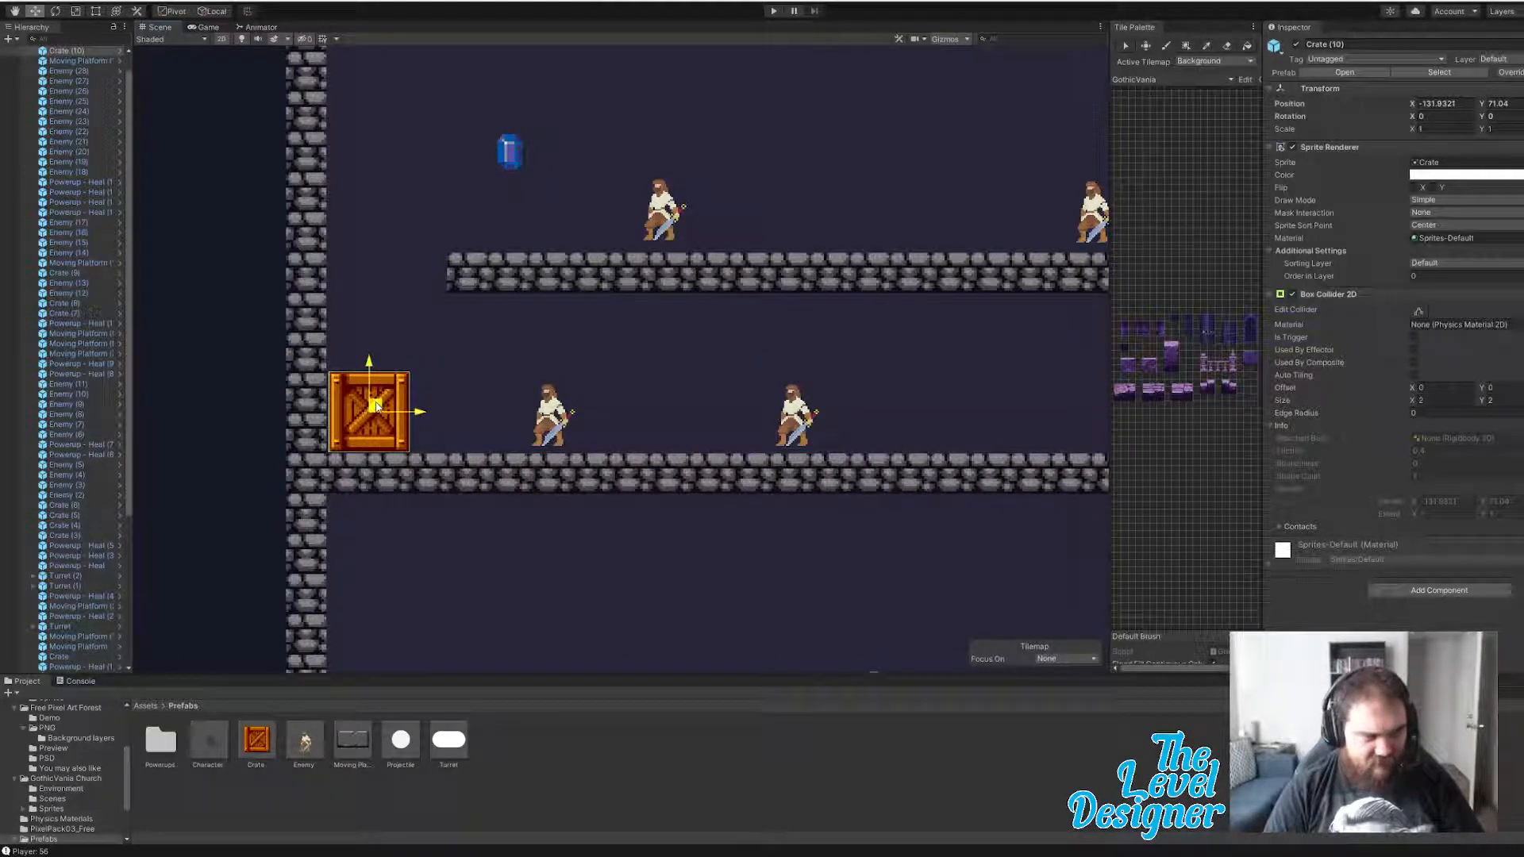
- Place another crate on the right end of the short ledge above the double-thick platform
{"action": "middle_click_drag", "start_coordinate": [899, 366], "coordinate": [579, 435]}
{"action": "scroll", "coordinate": [736, 399], "scroll_direction": "down", "scroll_amount": 3}
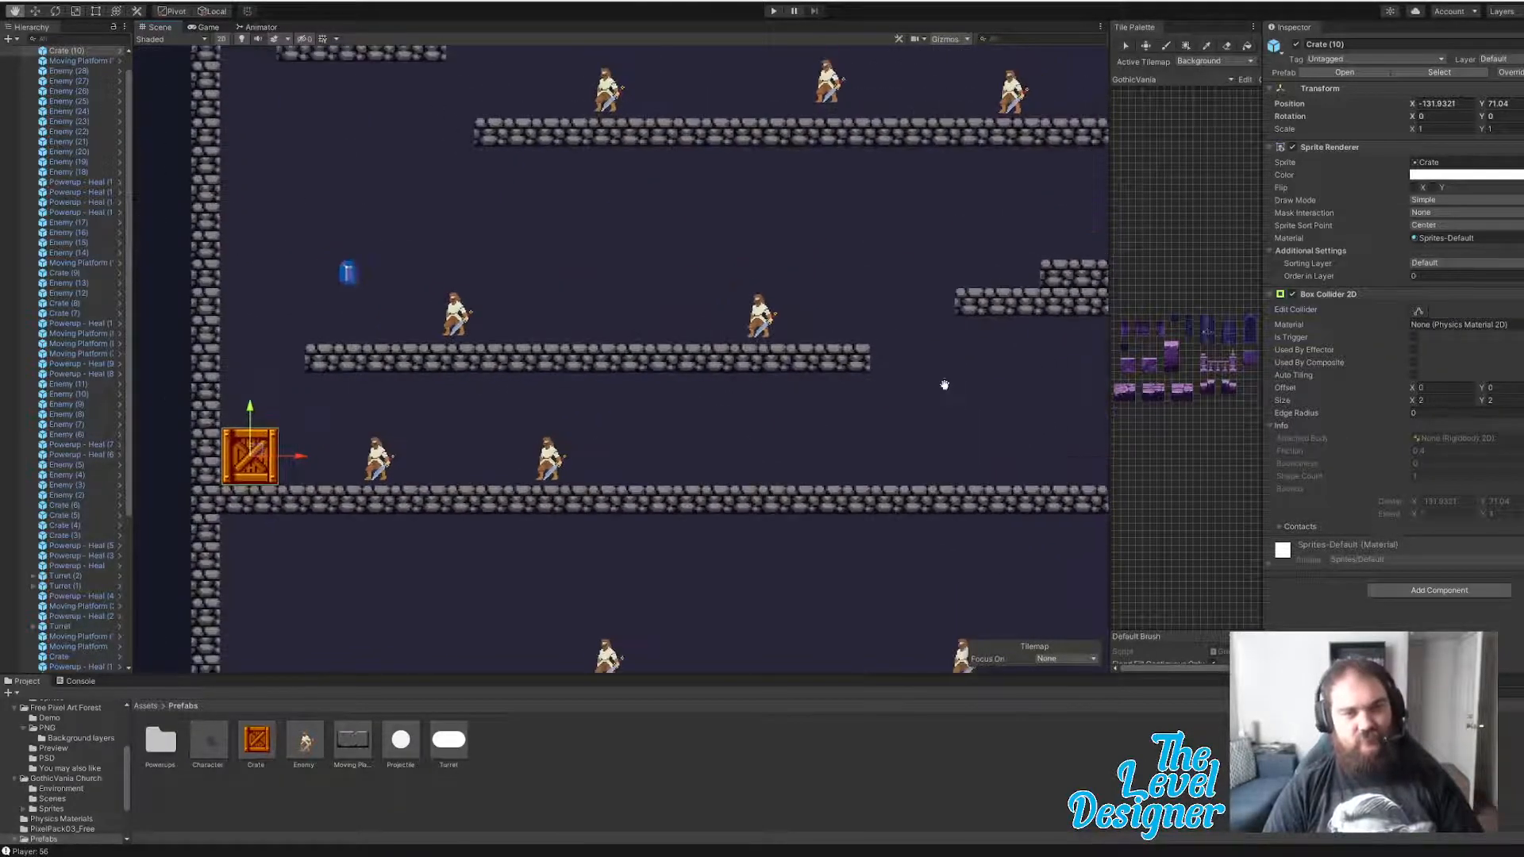
{"action": "middle_click_drag", "start_coordinate": [981, 387], "coordinate": [333, 479]}
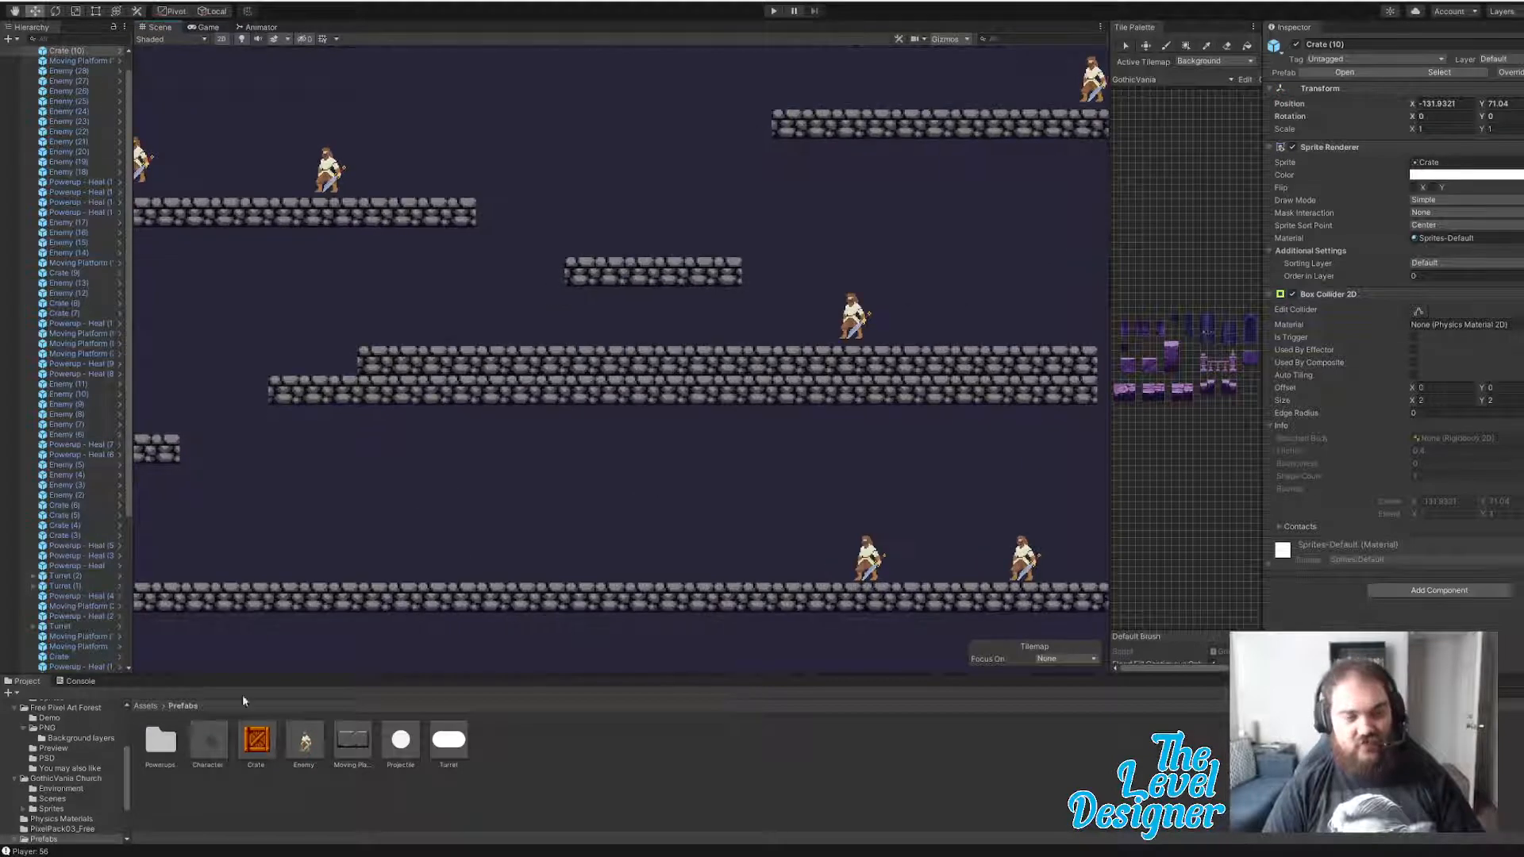
{"action": "left_click", "coordinate": [254, 737]}
{"action": "left_click_drag", "start_coordinate": [253, 736], "coordinate": [727, 226]}
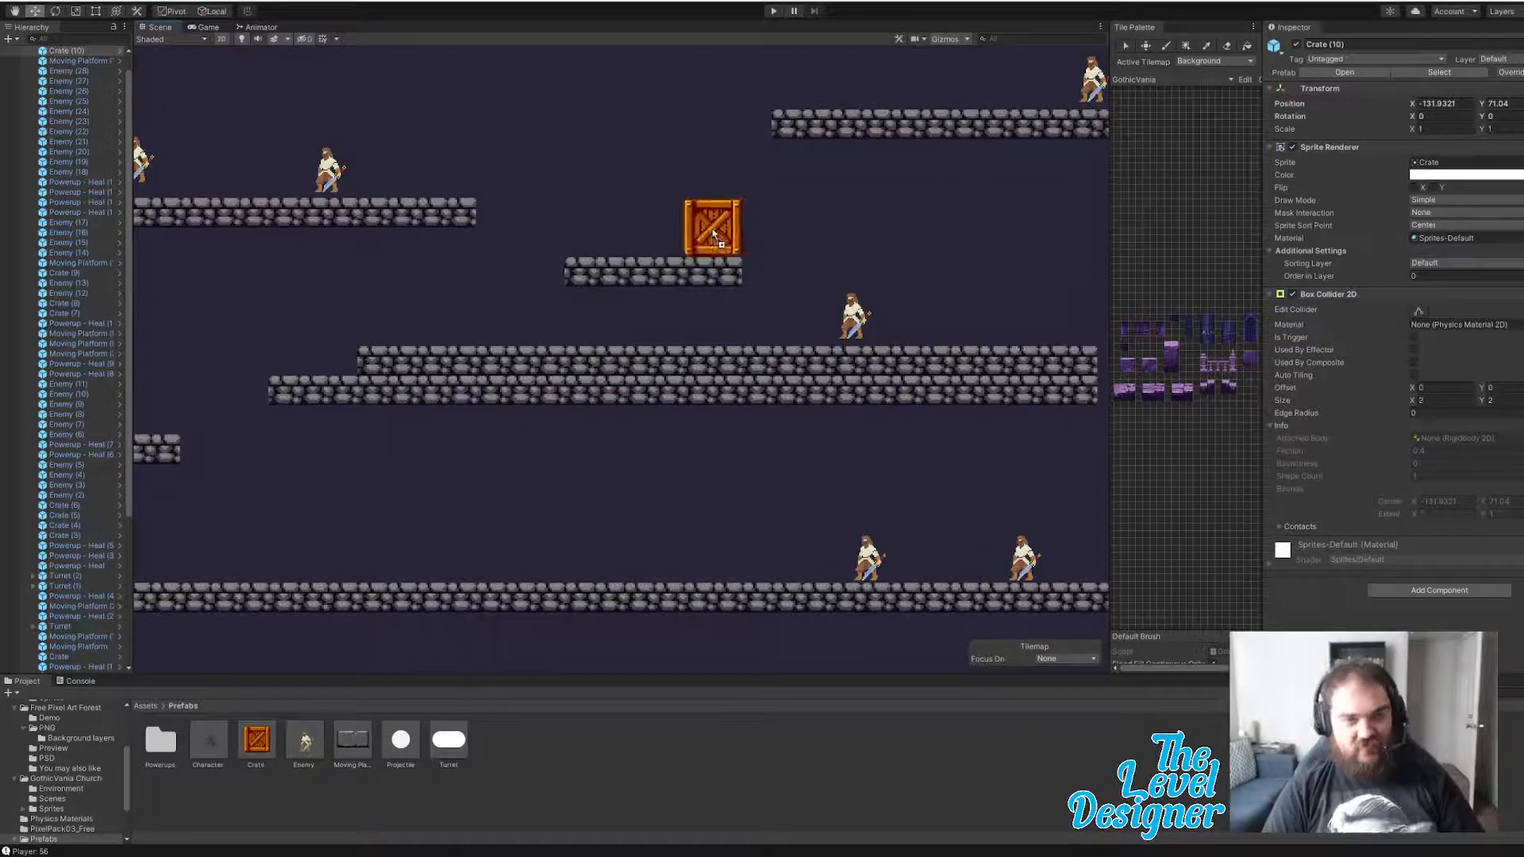
{"action": "left_click_drag", "start_coordinate": [713, 231], "coordinate": [712, 231]}
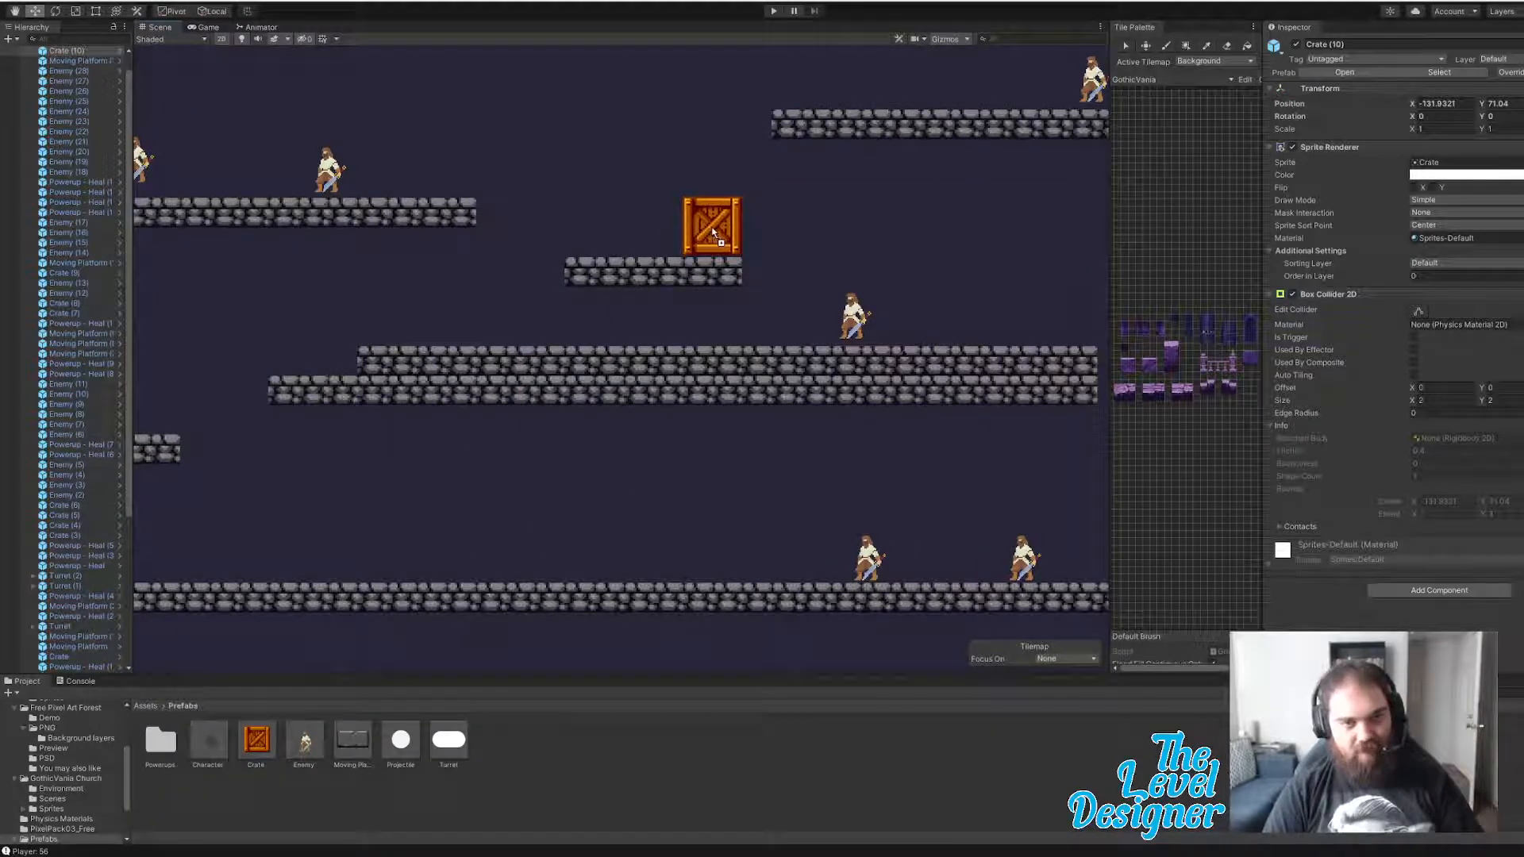
- Place a heal power-up above the right end of the double-thick stone platform
{"action": "middle_click_drag", "start_coordinate": [762, 423], "coordinate": [430, 506]}
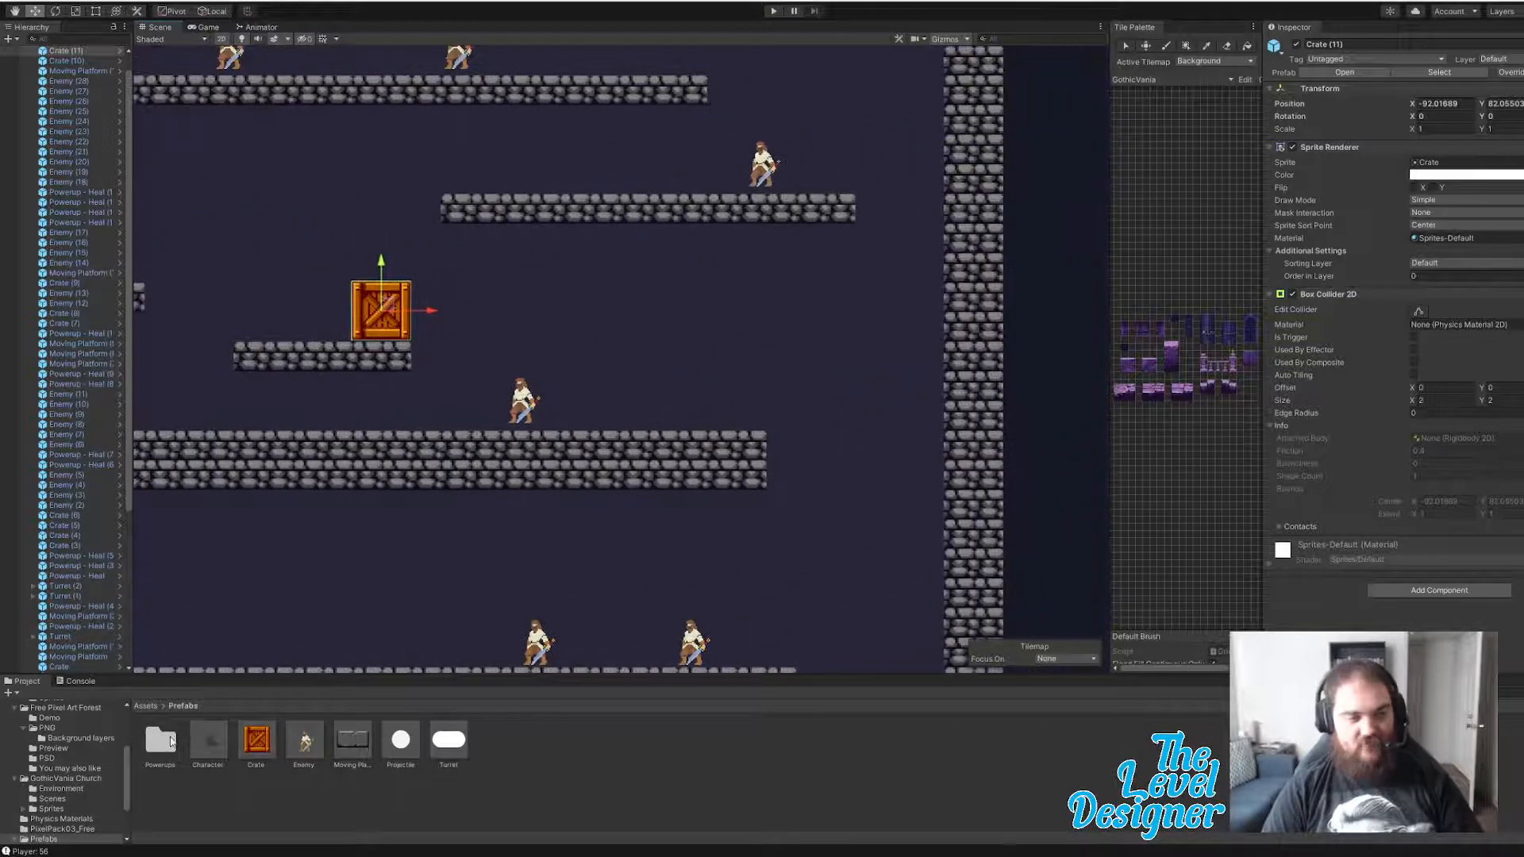
{"action": "double_click", "coordinate": [161, 740]}
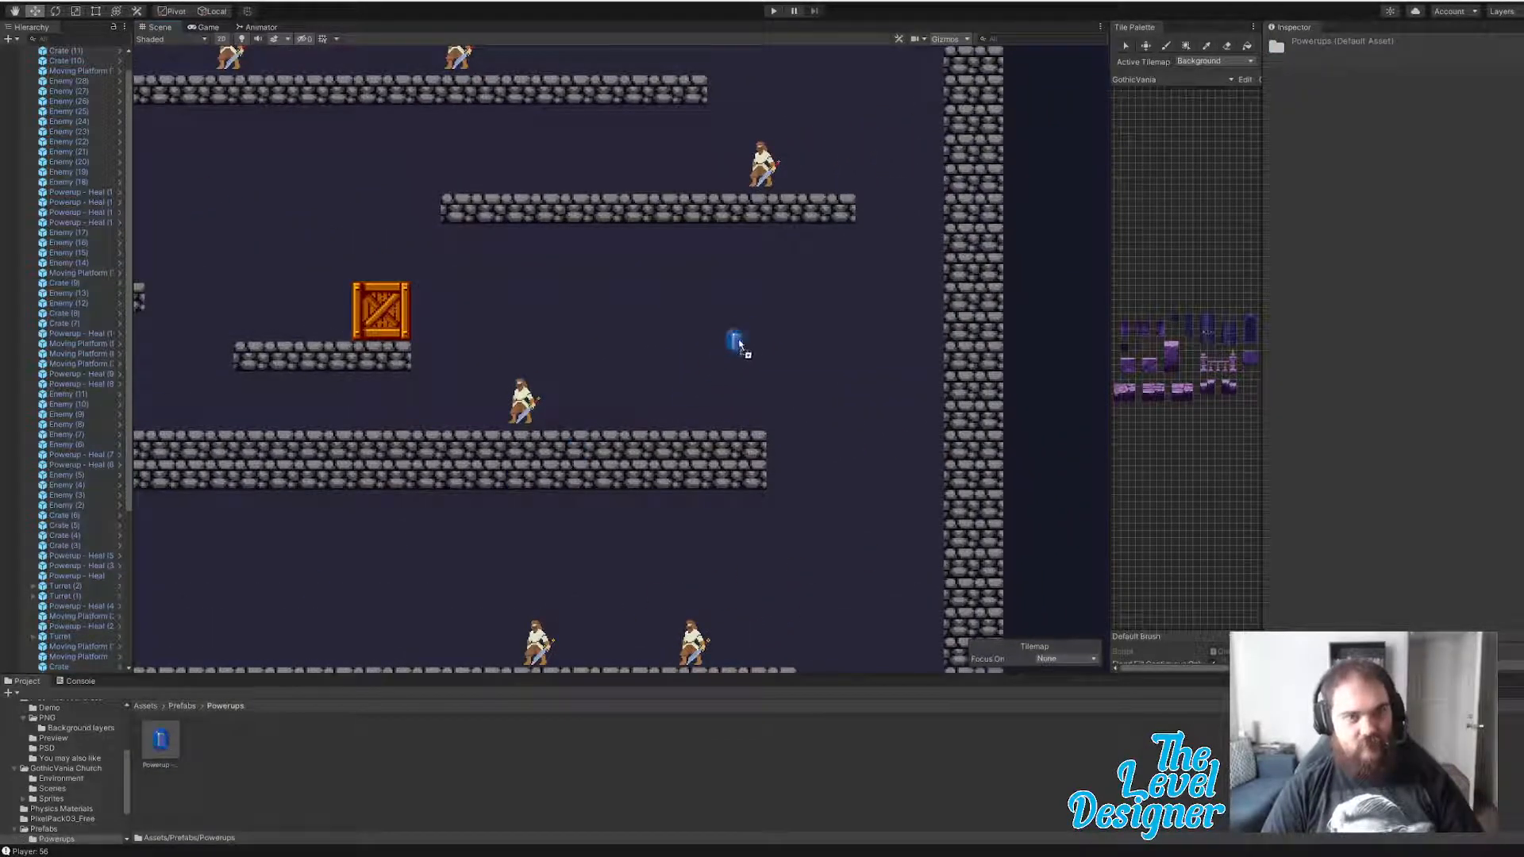
{"action": "left_click_drag", "start_coordinate": [730, 325], "coordinate": [729, 321]}
- Look over the upper tower's platforms, crates and power-ups, and start a new playtest of the level
{"action": "middle_click_drag", "start_coordinate": [689, 248], "coordinate": [776, 435]}
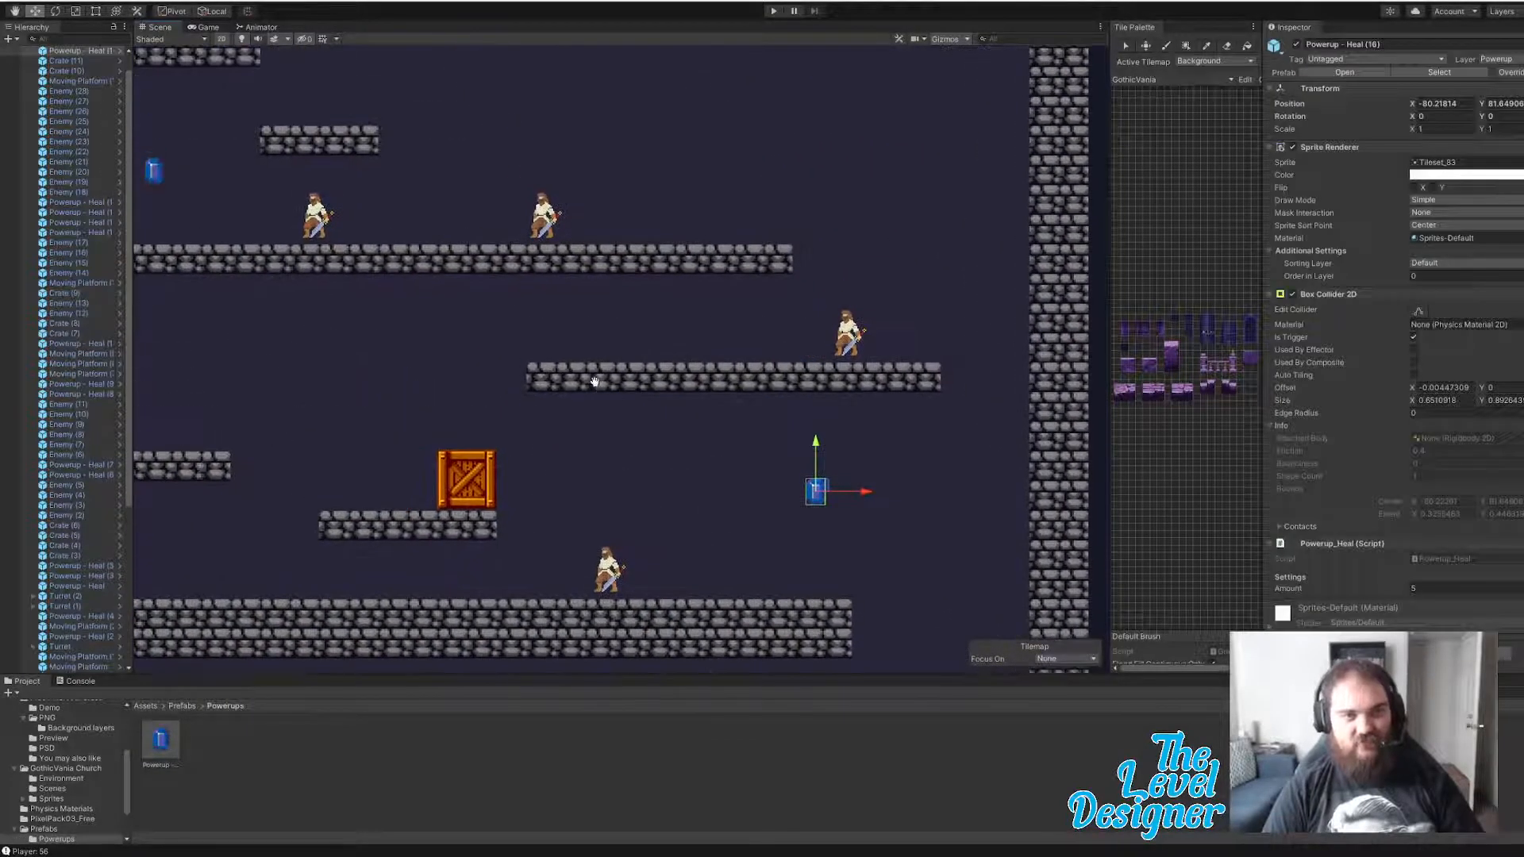
{"action": "mouse_move", "coordinate": [281, 251]}
{"action": "middle_mouse_down"}
{"action": "mouse_move", "coordinate": [535, 317]}
{"action": "mouse_move", "coordinate": [792, 419]}
{"action": "middle_mouse_up"}
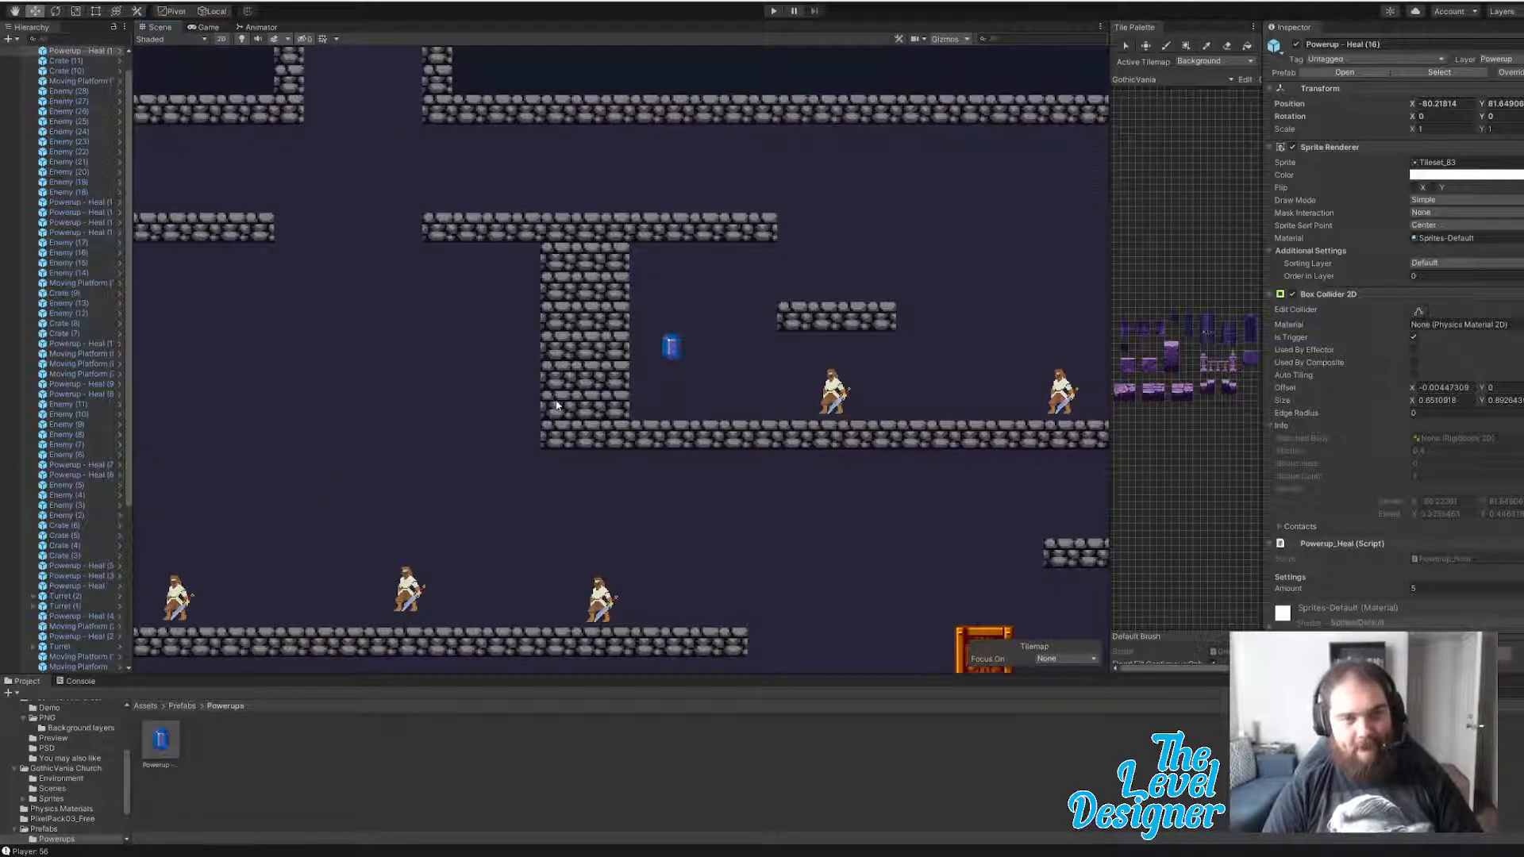
{"action": "middle_click_drag", "start_coordinate": [556, 406], "coordinate": [878, 423]}
{"action": "scroll", "coordinate": [894, 436], "scroll_direction": "down", "scroll_amount": 15}
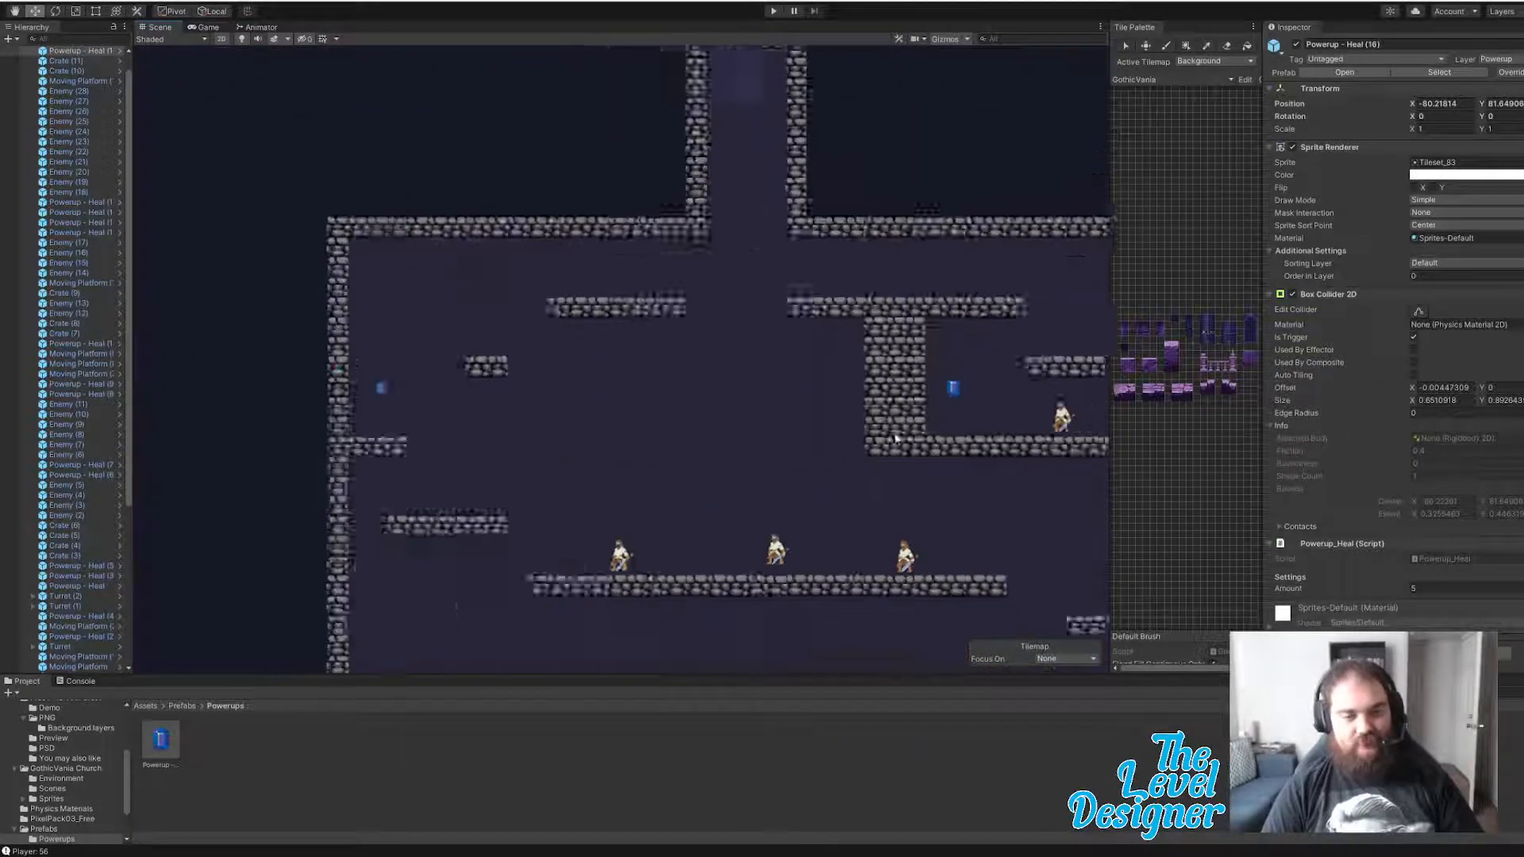
{"action": "middle_click_drag", "start_coordinate": [959, 463], "coordinate": [436, 191]}
{"action": "middle_click_drag", "start_coordinate": [573, 335], "coordinate": [819, 419]}
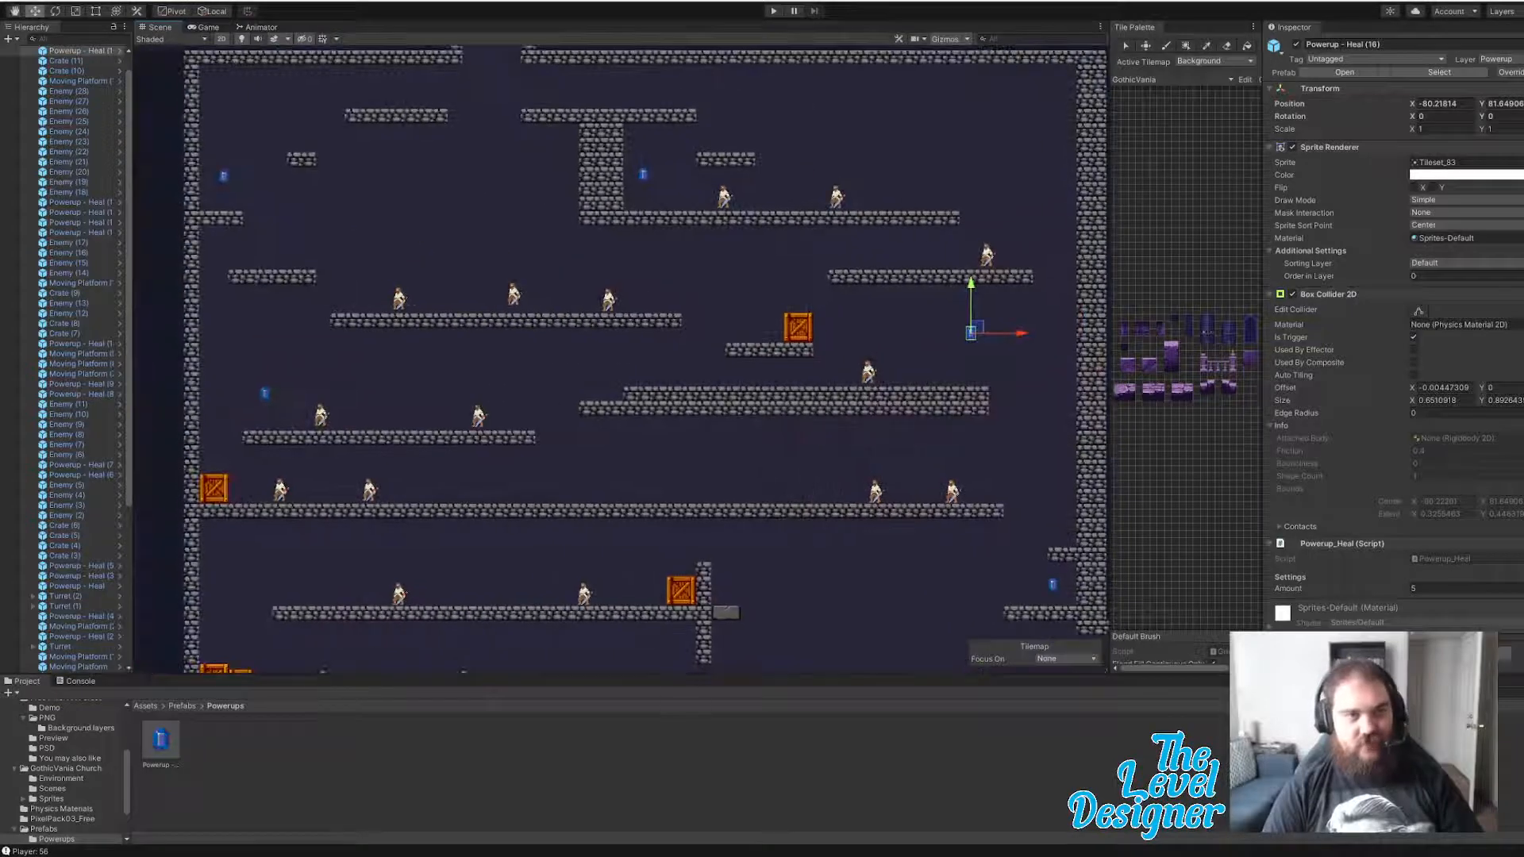
{"action": "left_click", "coordinate": [771, 12]}
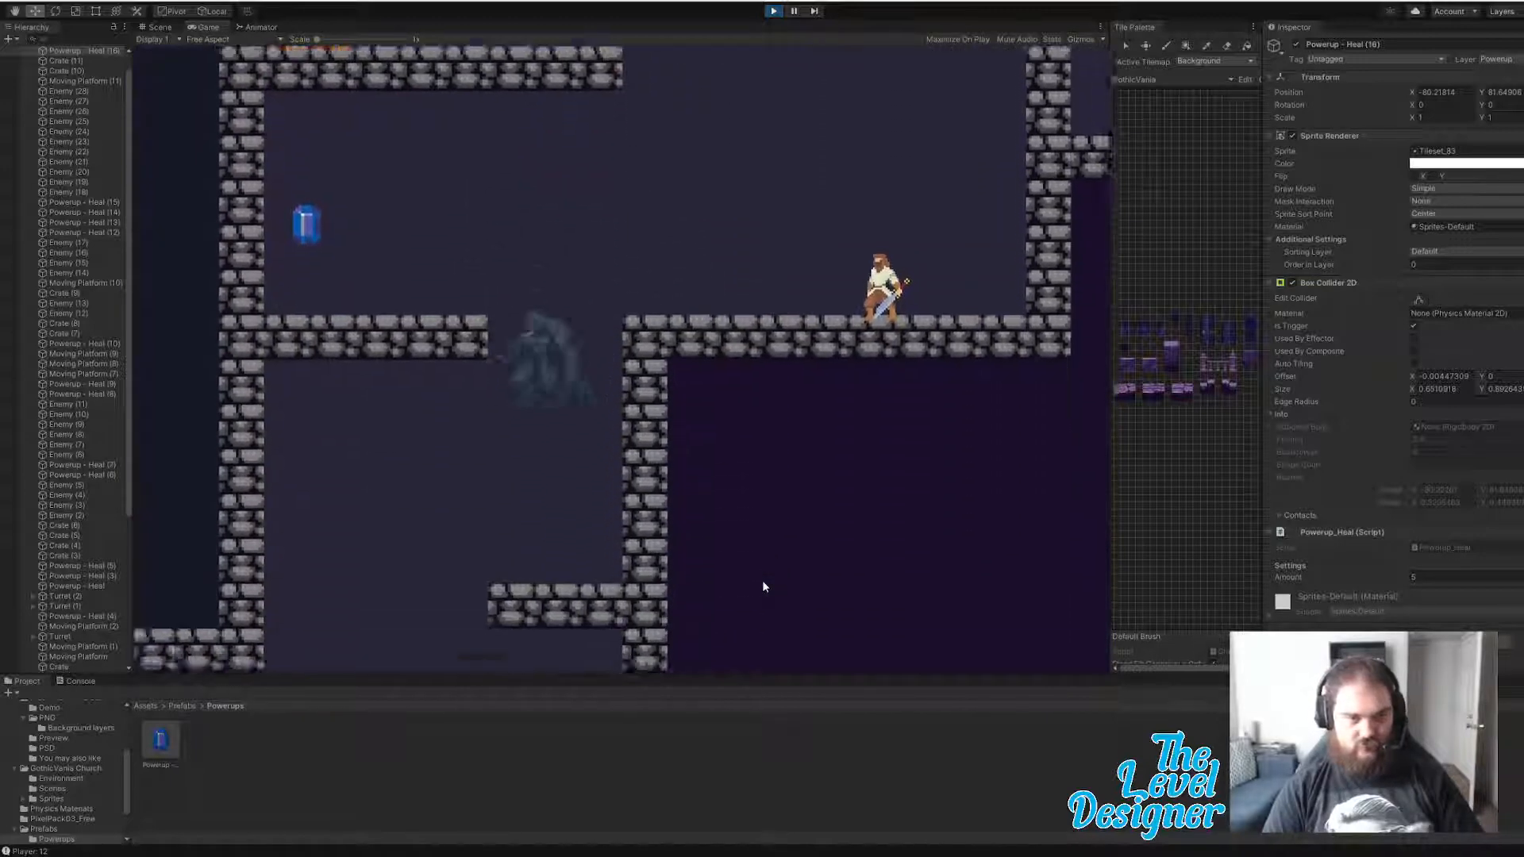
- Run left along the purple stone floor and jump up its steps toward the moving platform
{"action": "key", "text": "a"}
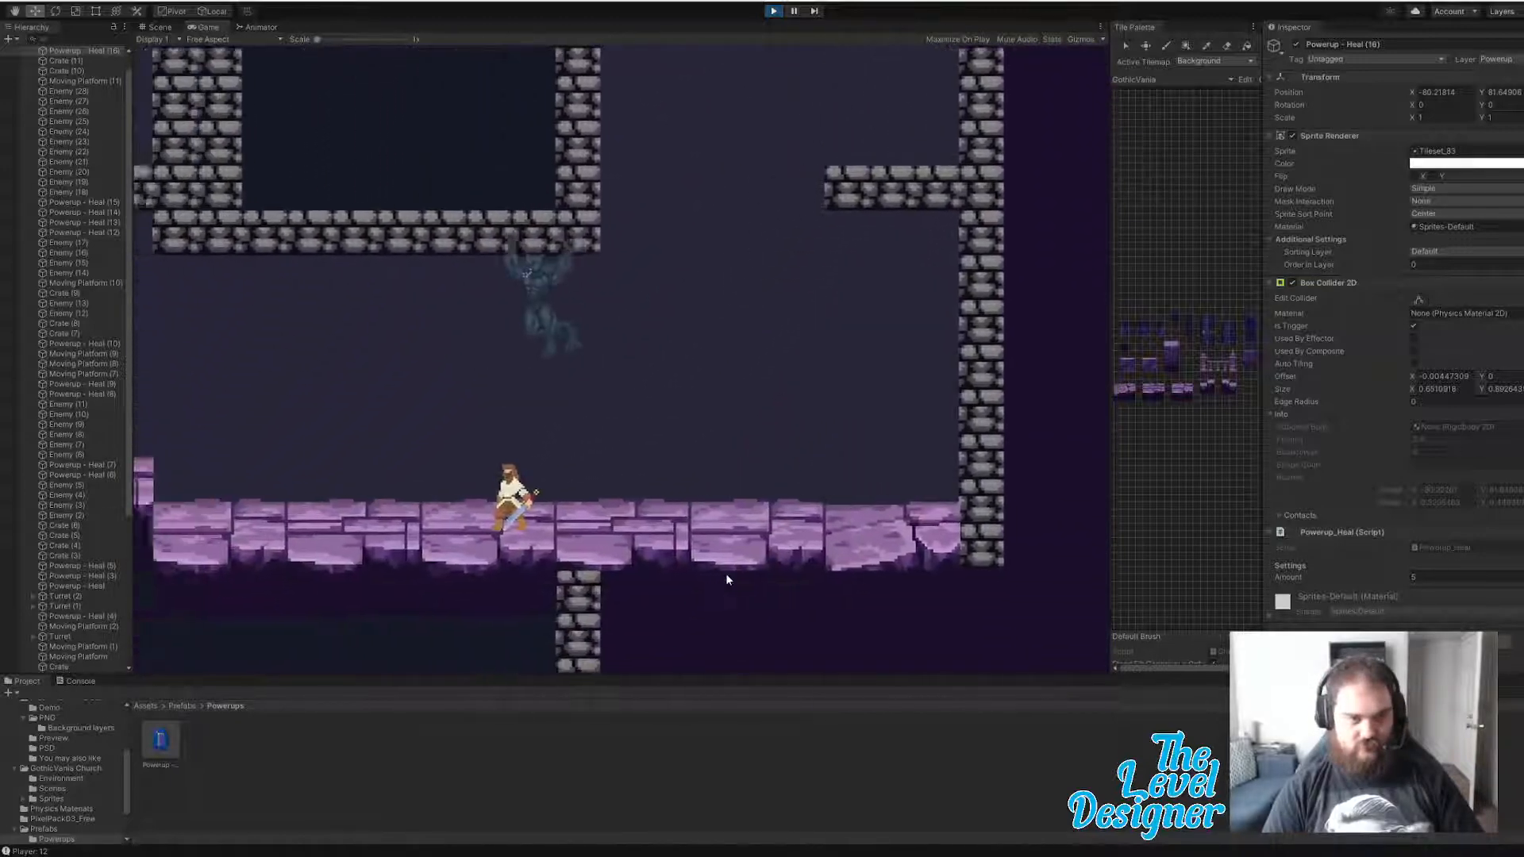
{"action": "key", "text": "a"}
{"action": "key", "text": "space"}
{"action": "key", "text": "space"}
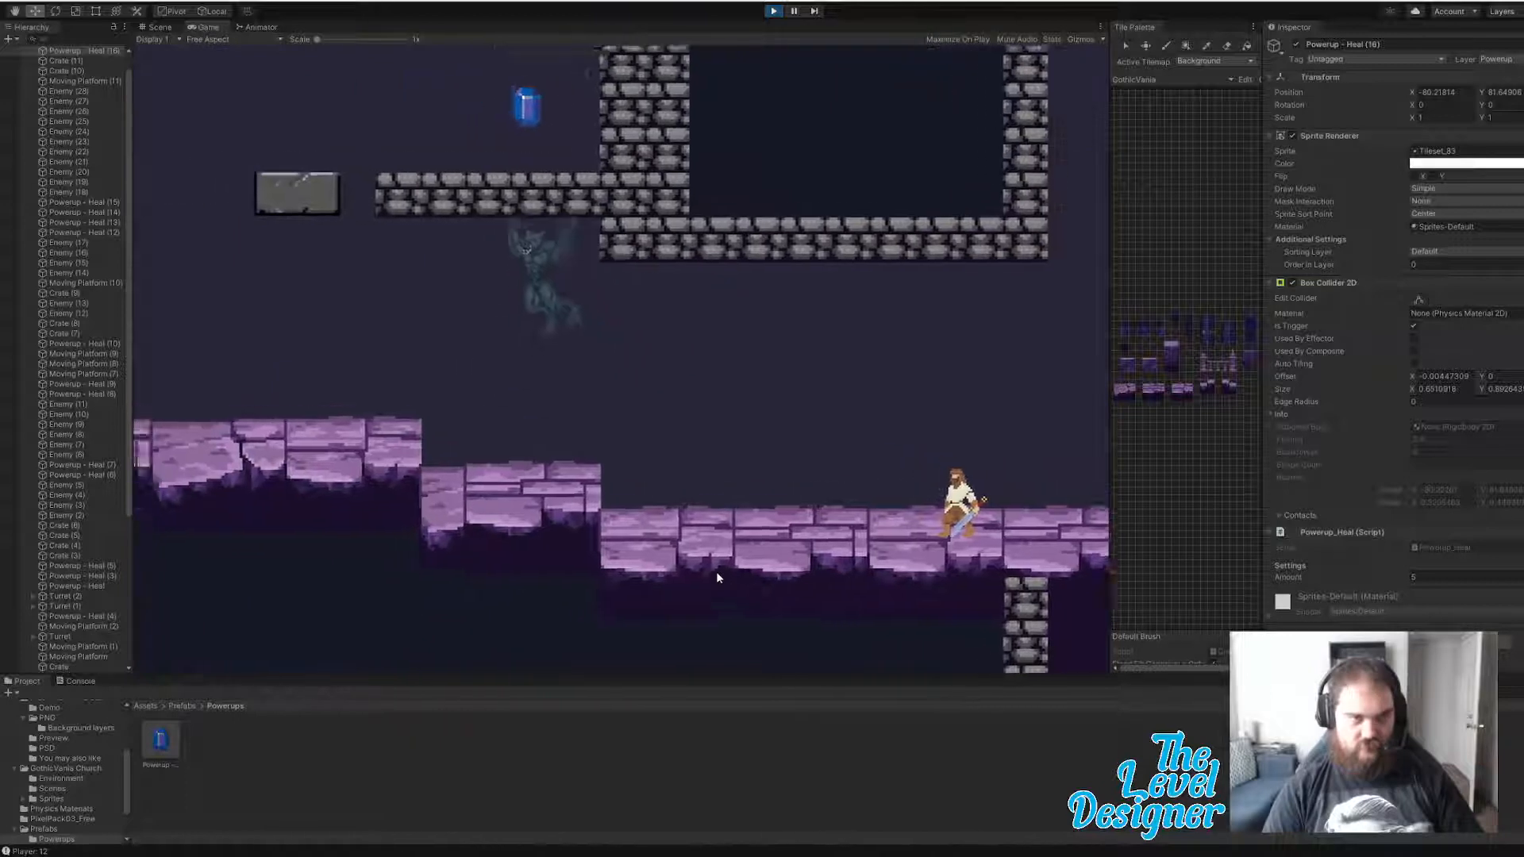
{"action": "key", "text": "a"}
{"action": "key", "text": "space"}
{"action": "key", "text": "space"}
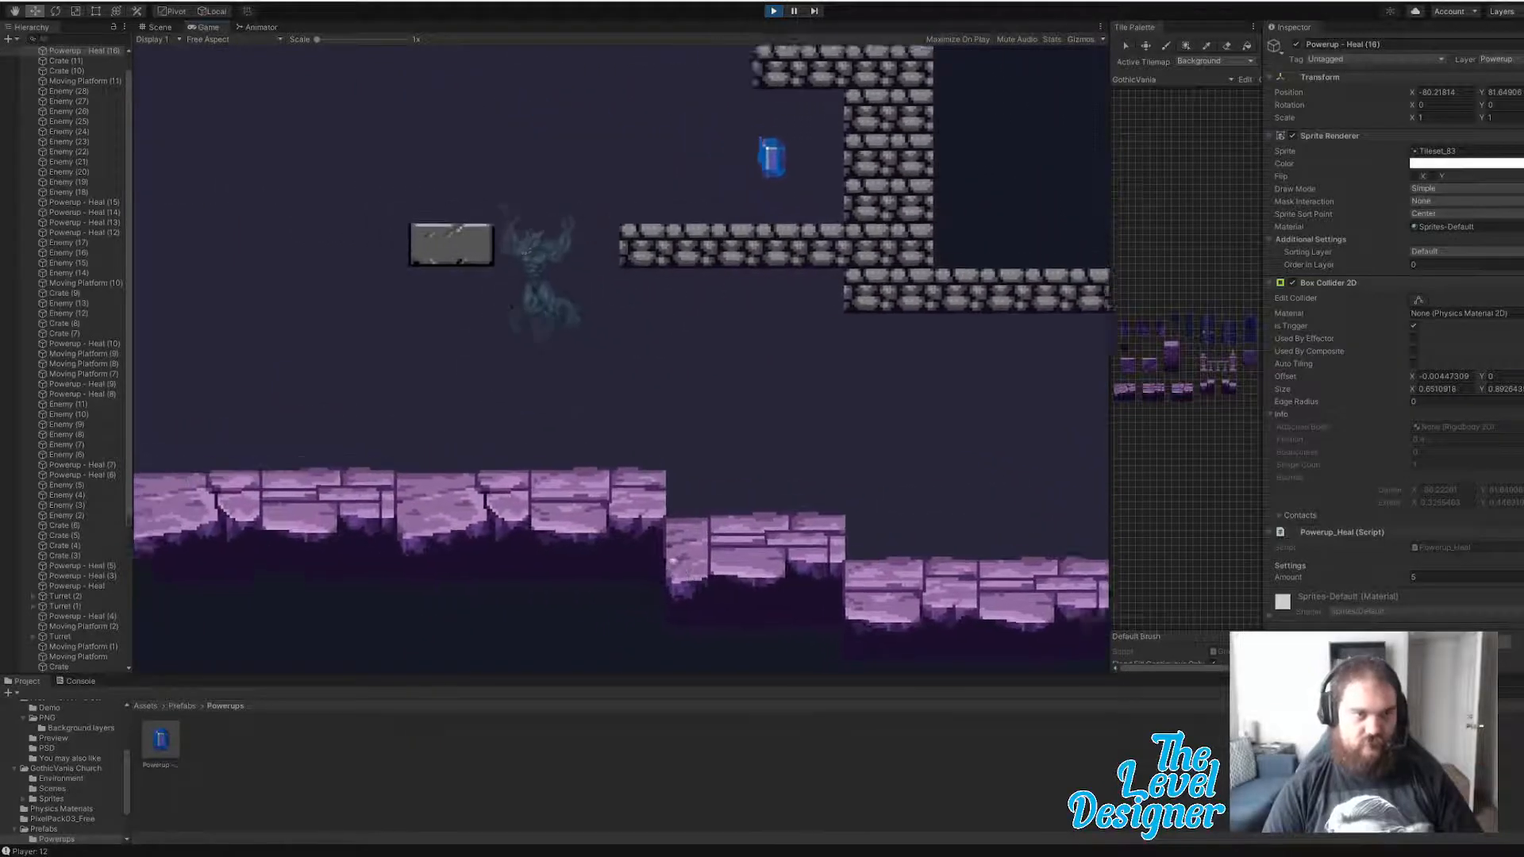
- Climb past the stone ledge with the heal power-up onto the short ledge above it on the outer wall
{"action": "key", "text": "d"}
{"action": "key", "text": "a"}
{"action": "key", "text": "d"}
{"action": "key", "text": "d"}
{"action": "key", "text": "space"}
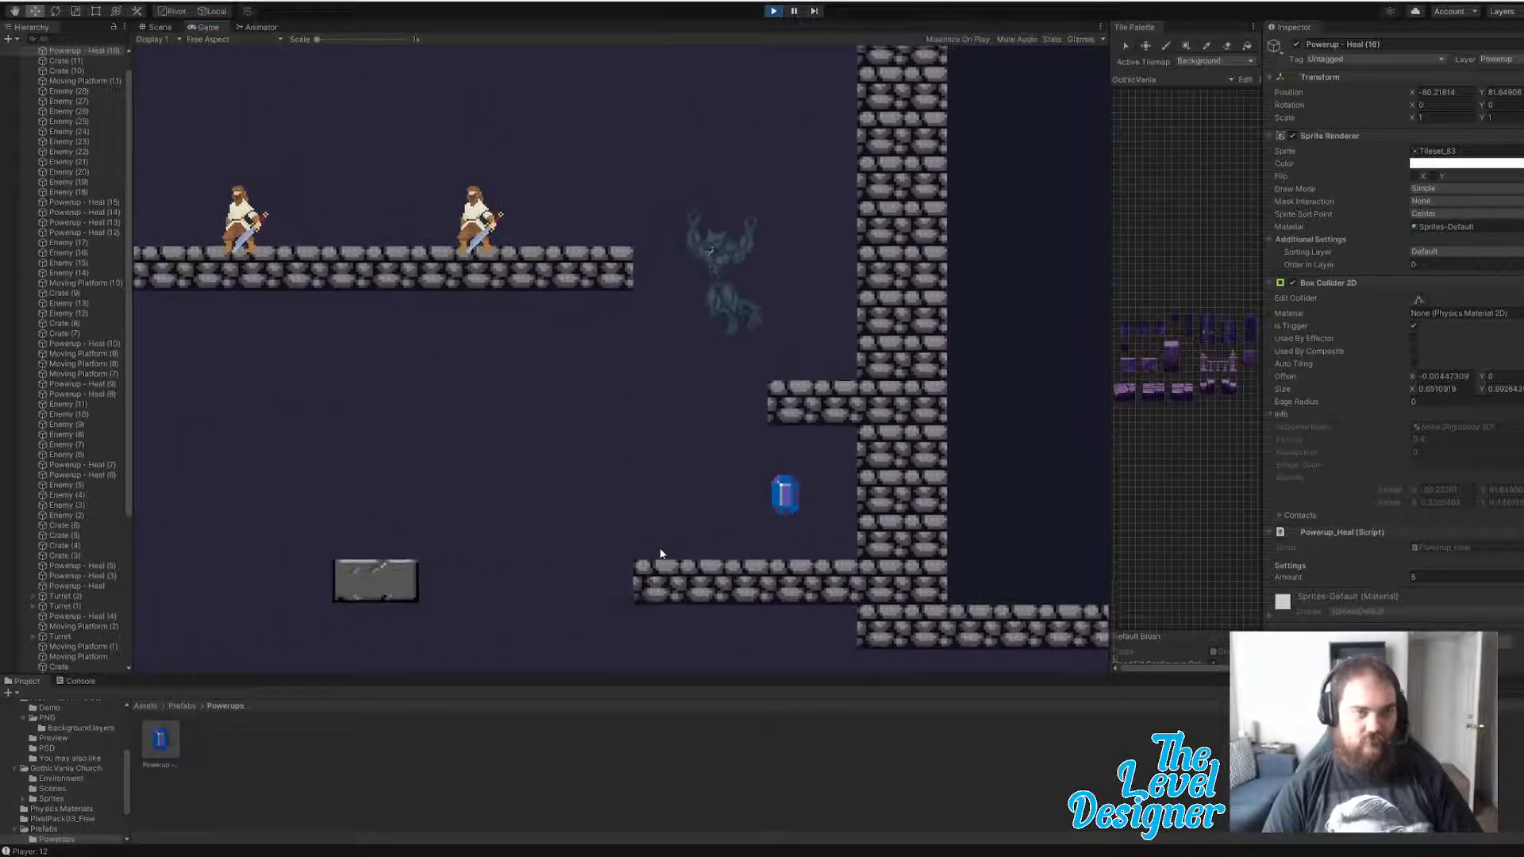
- Jump up beside the outer wall to collect the heal power-up off the right end of the double-thick platform
{"action": "key", "text": "a"}
{"action": "key", "text": "d"}
{"action": "key", "text": "space"}
{"action": "key", "text": "space"}
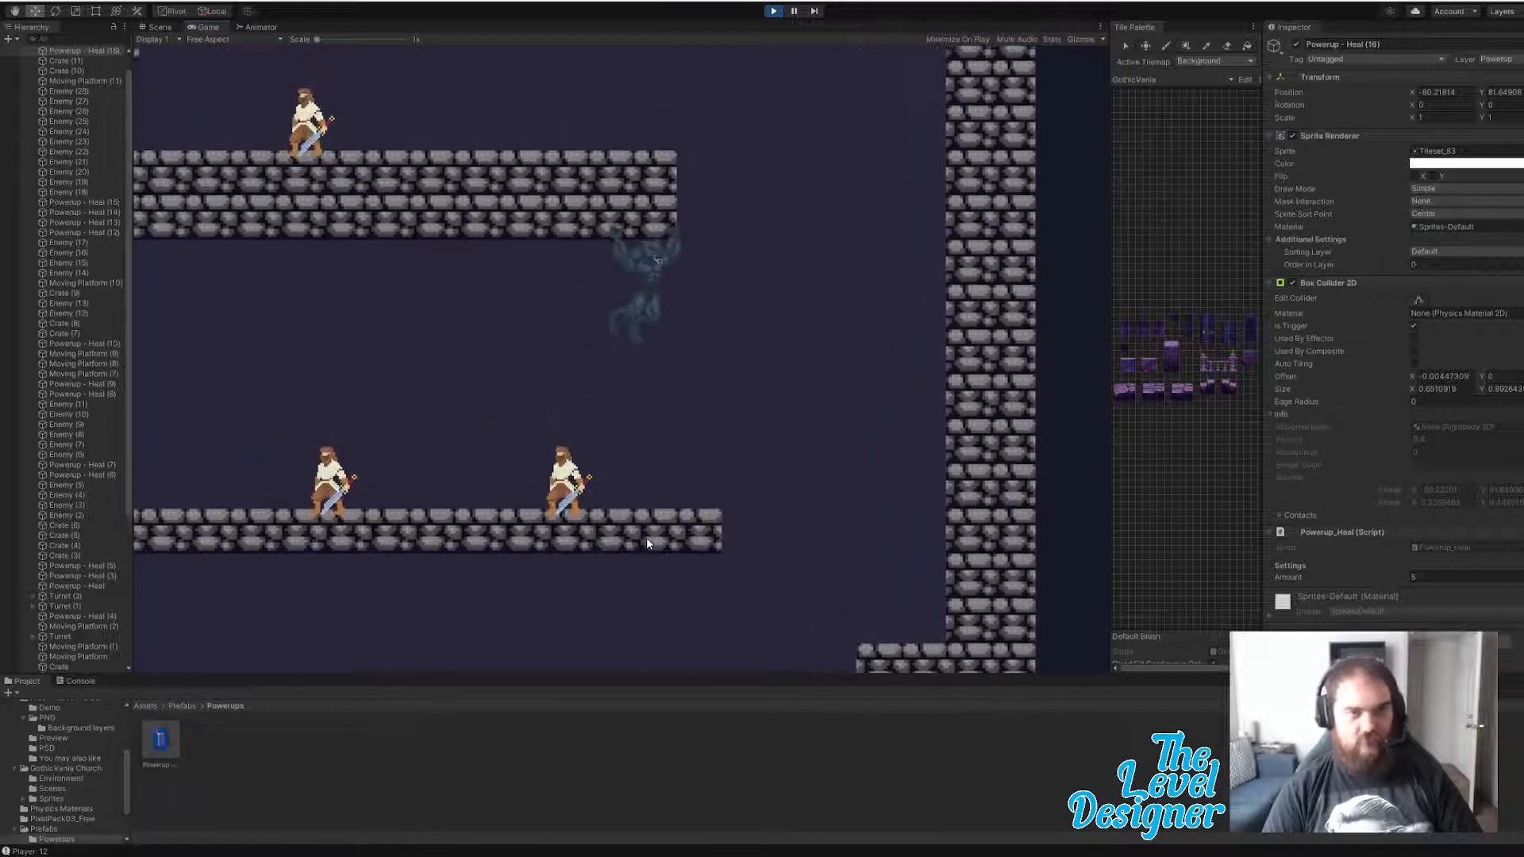
{"action": "key", "text": "a"}
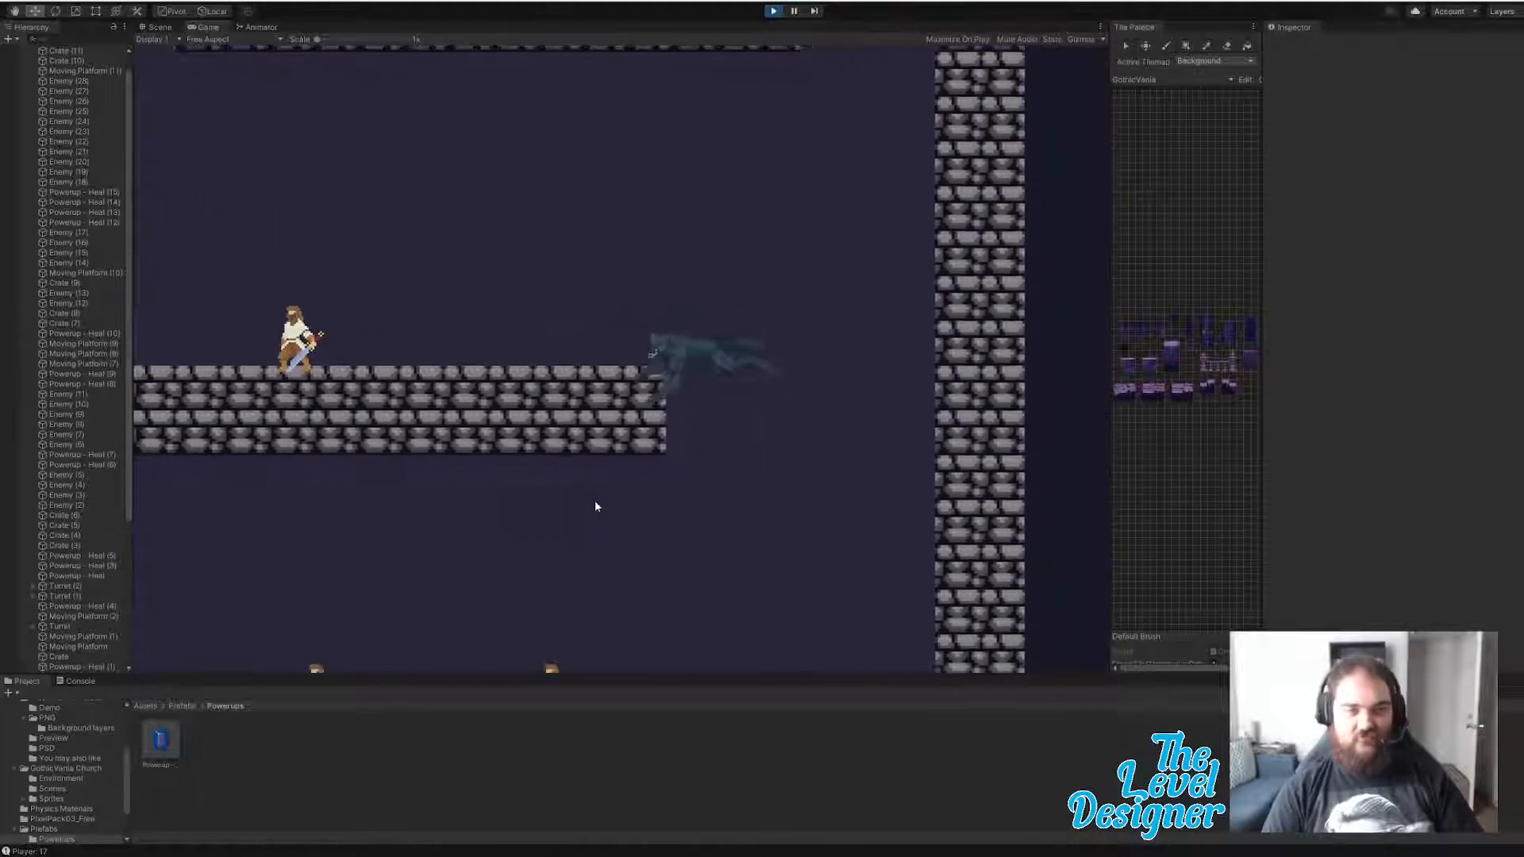
{"action": "key", "text": "a"}
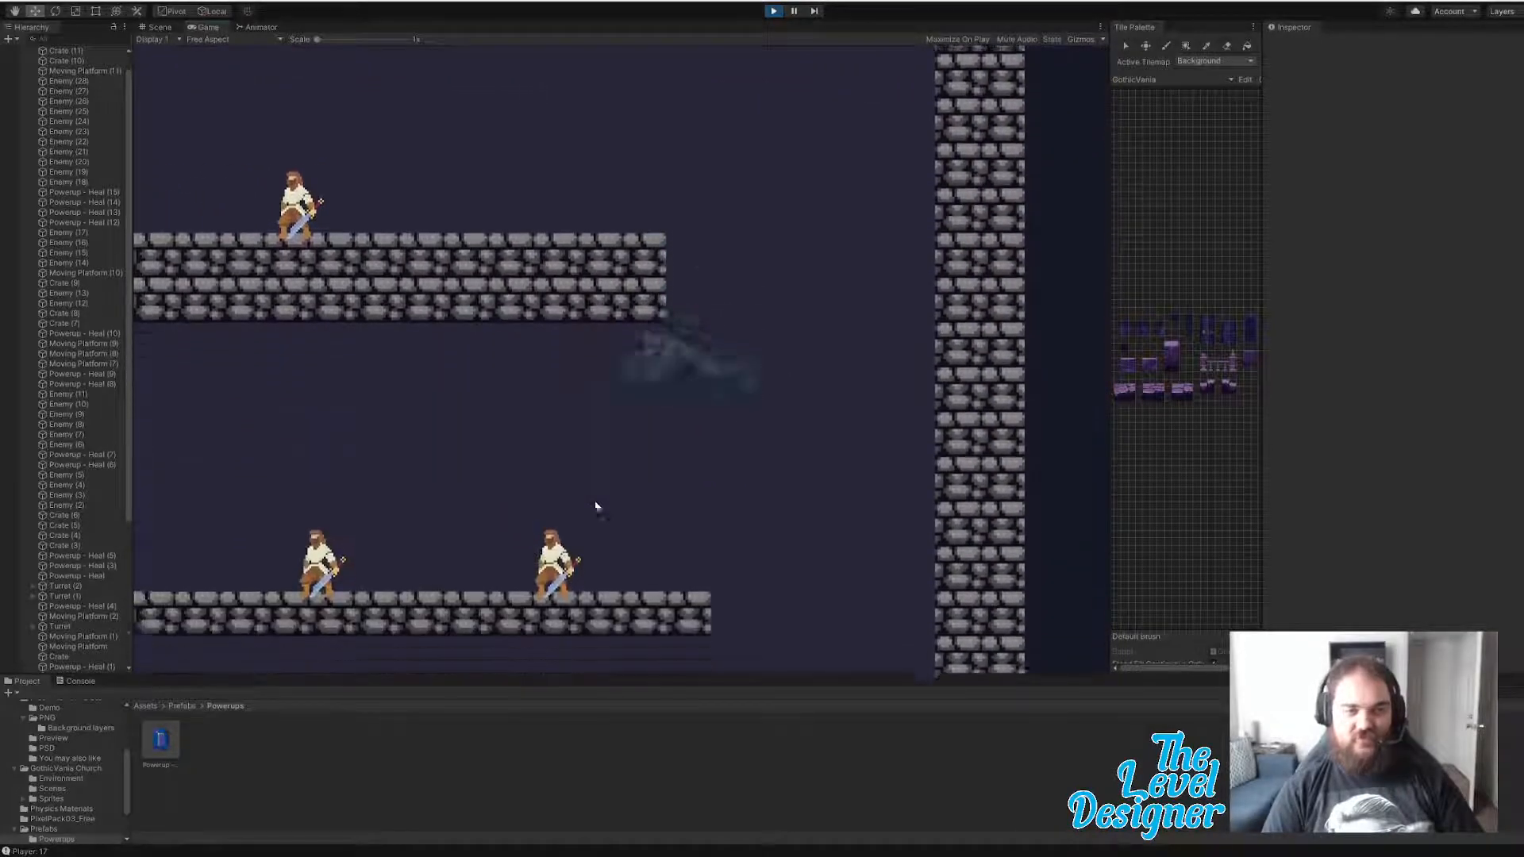
- Run left along the long platform past its enemies to the crate at the outer wall
{"action": "key", "text": "a"}
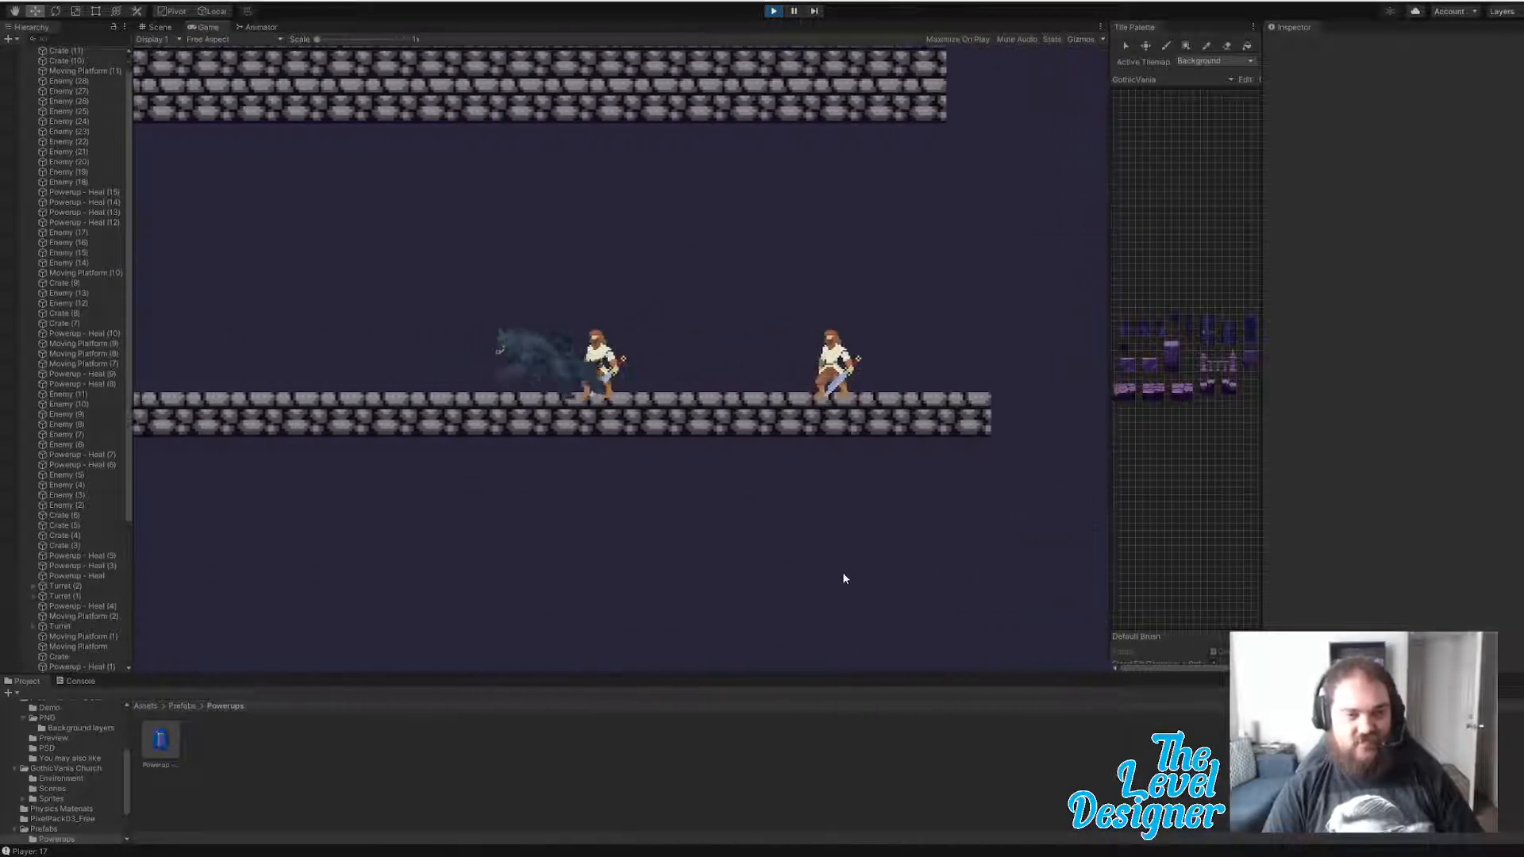
{"action": "key", "text": "a"}
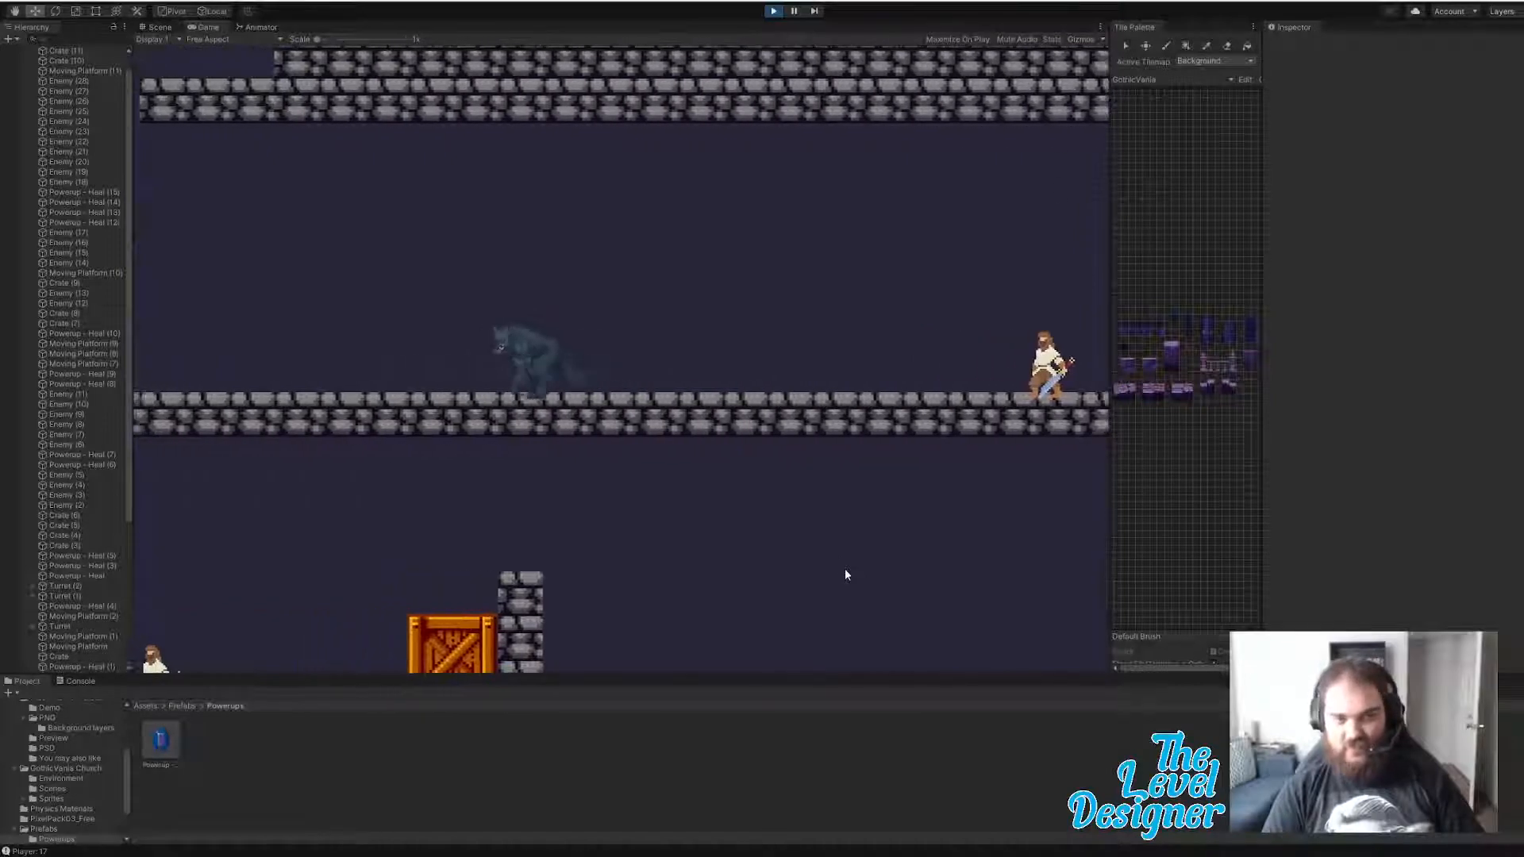
{"action": "key", "text": "a"}
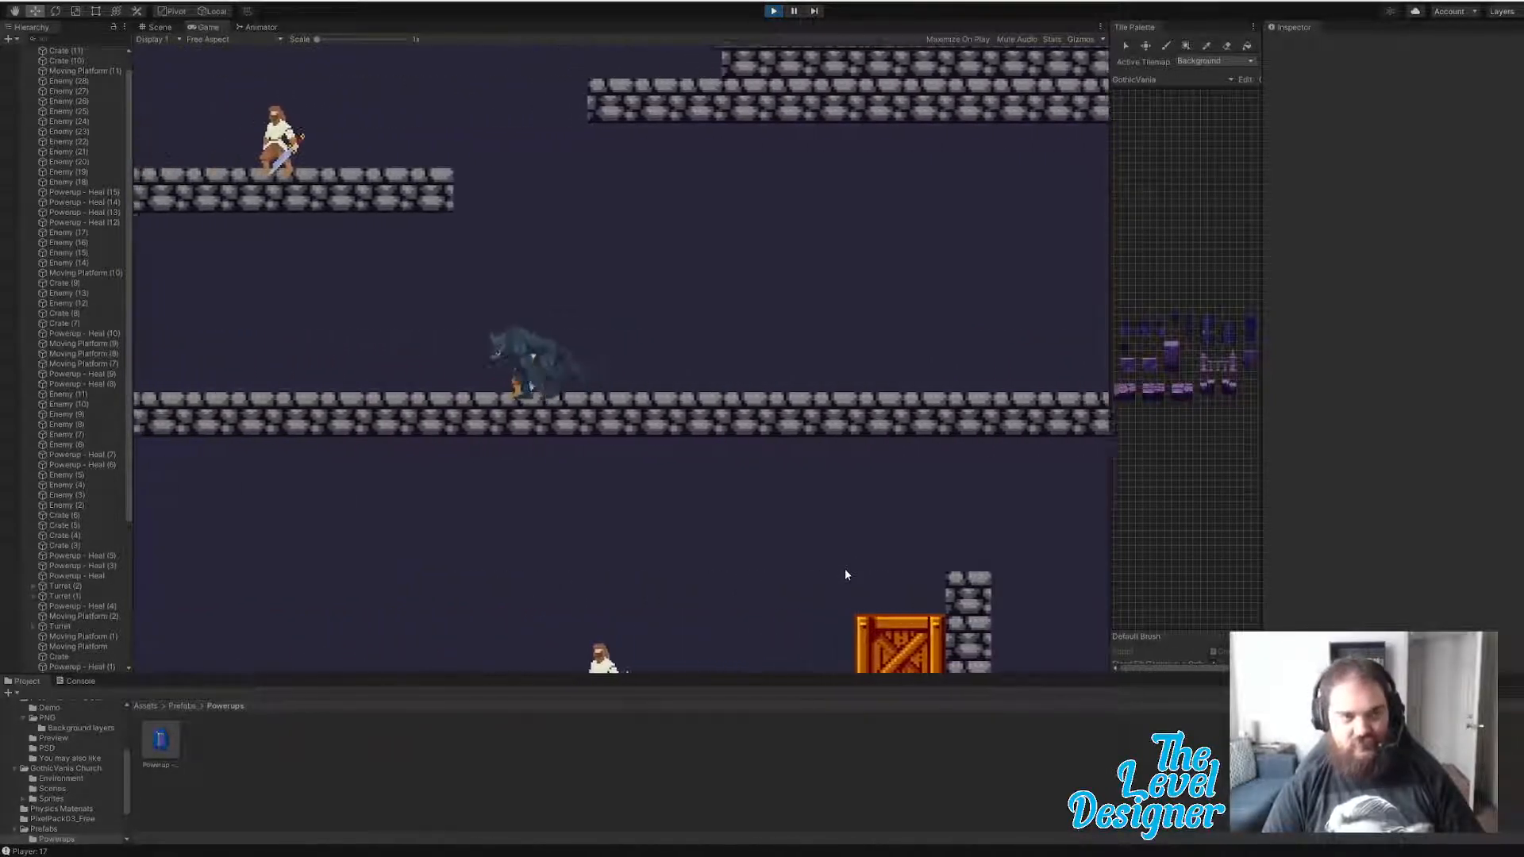
{"action": "key", "text": "a"}
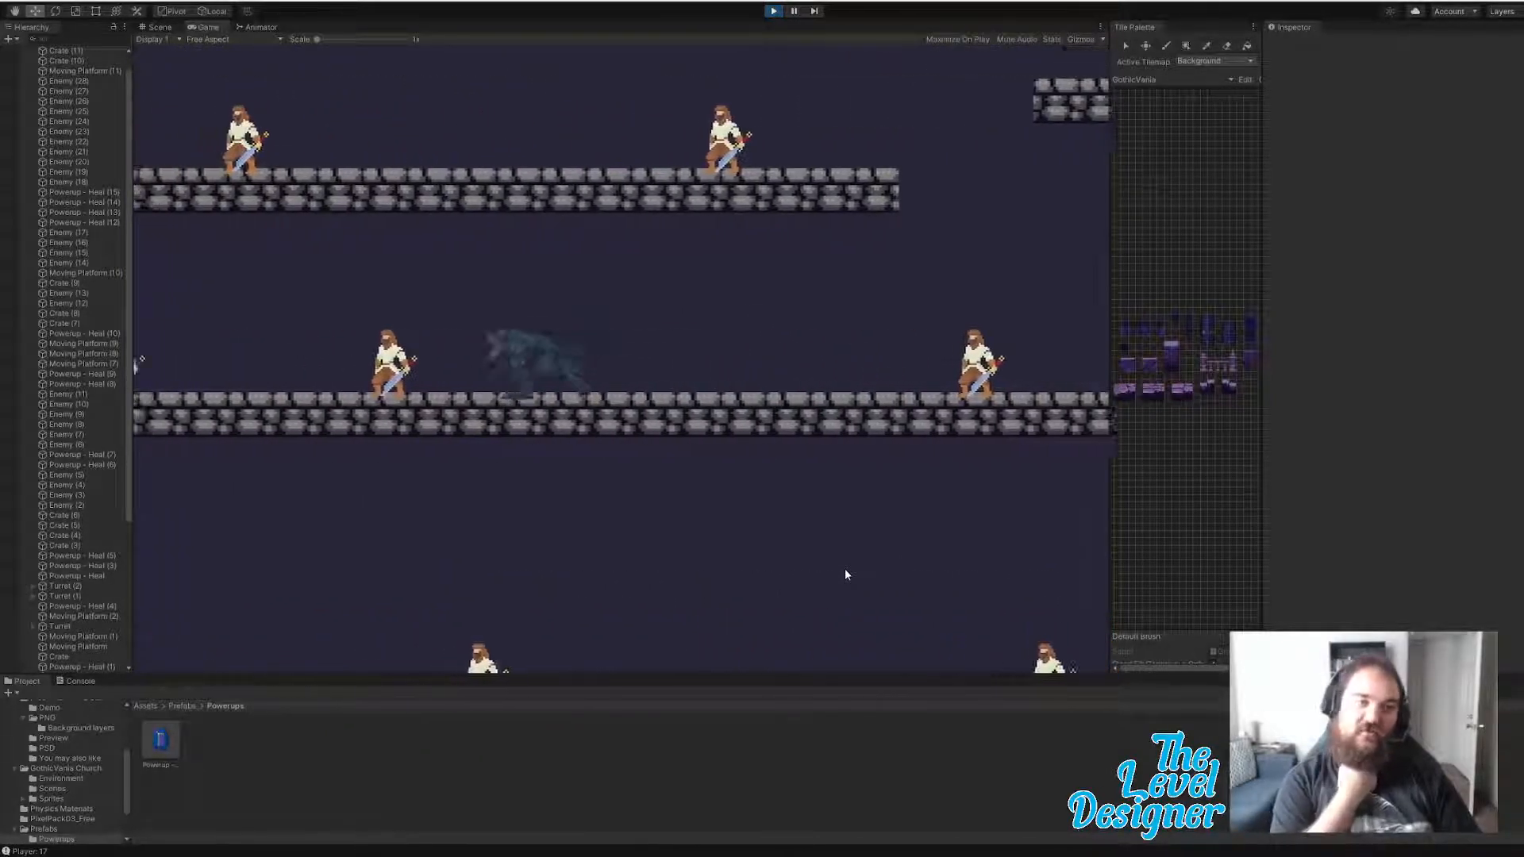
{"action": "key", "text": "a"}
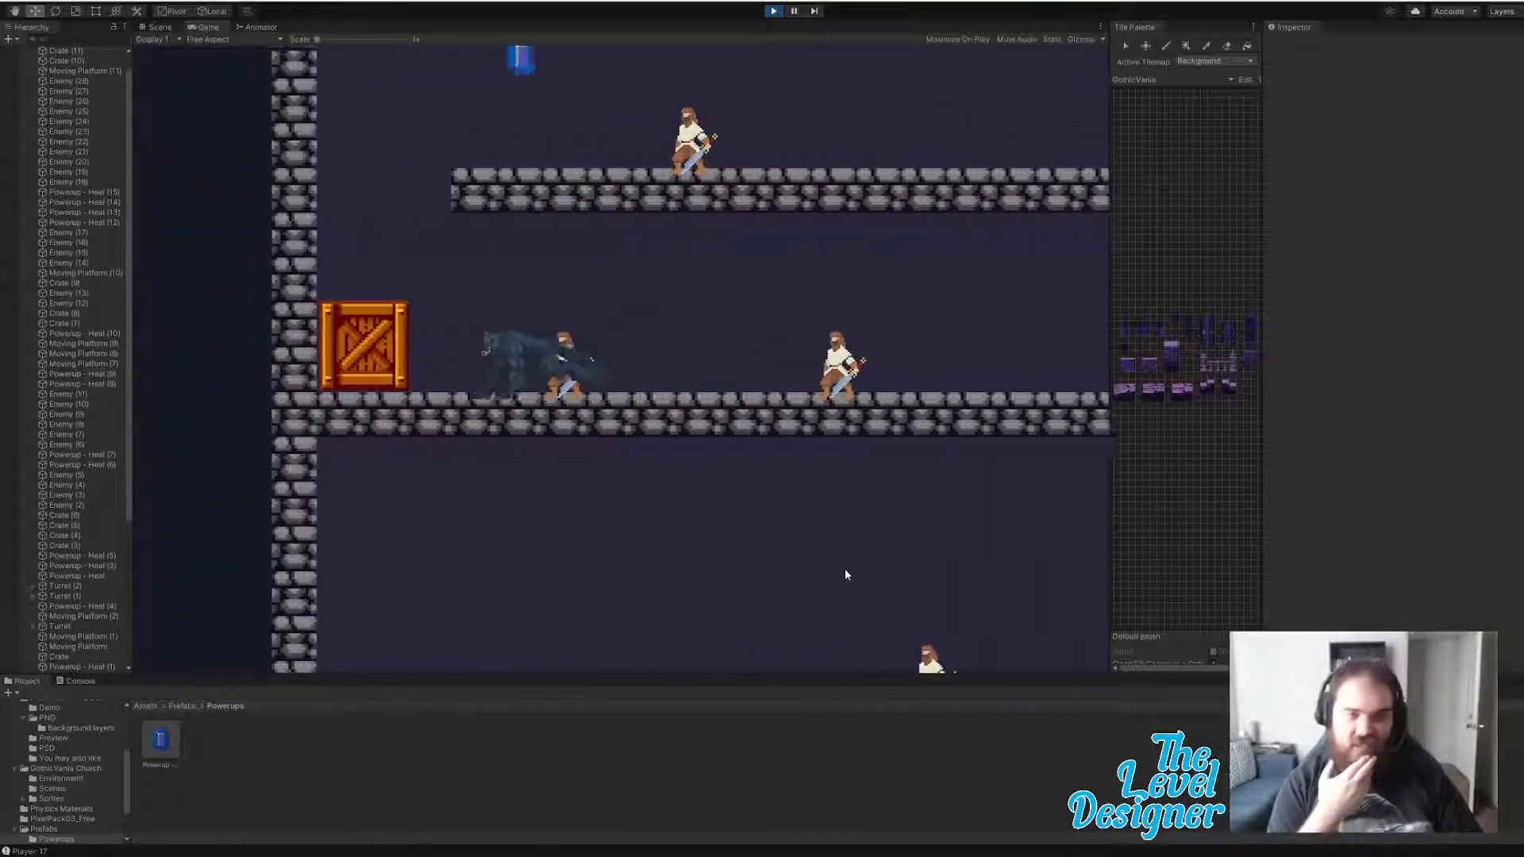
- Jump from the crate to the platform above, collecting the heal power-up over its left end
{"action": "key", "text": "space"}
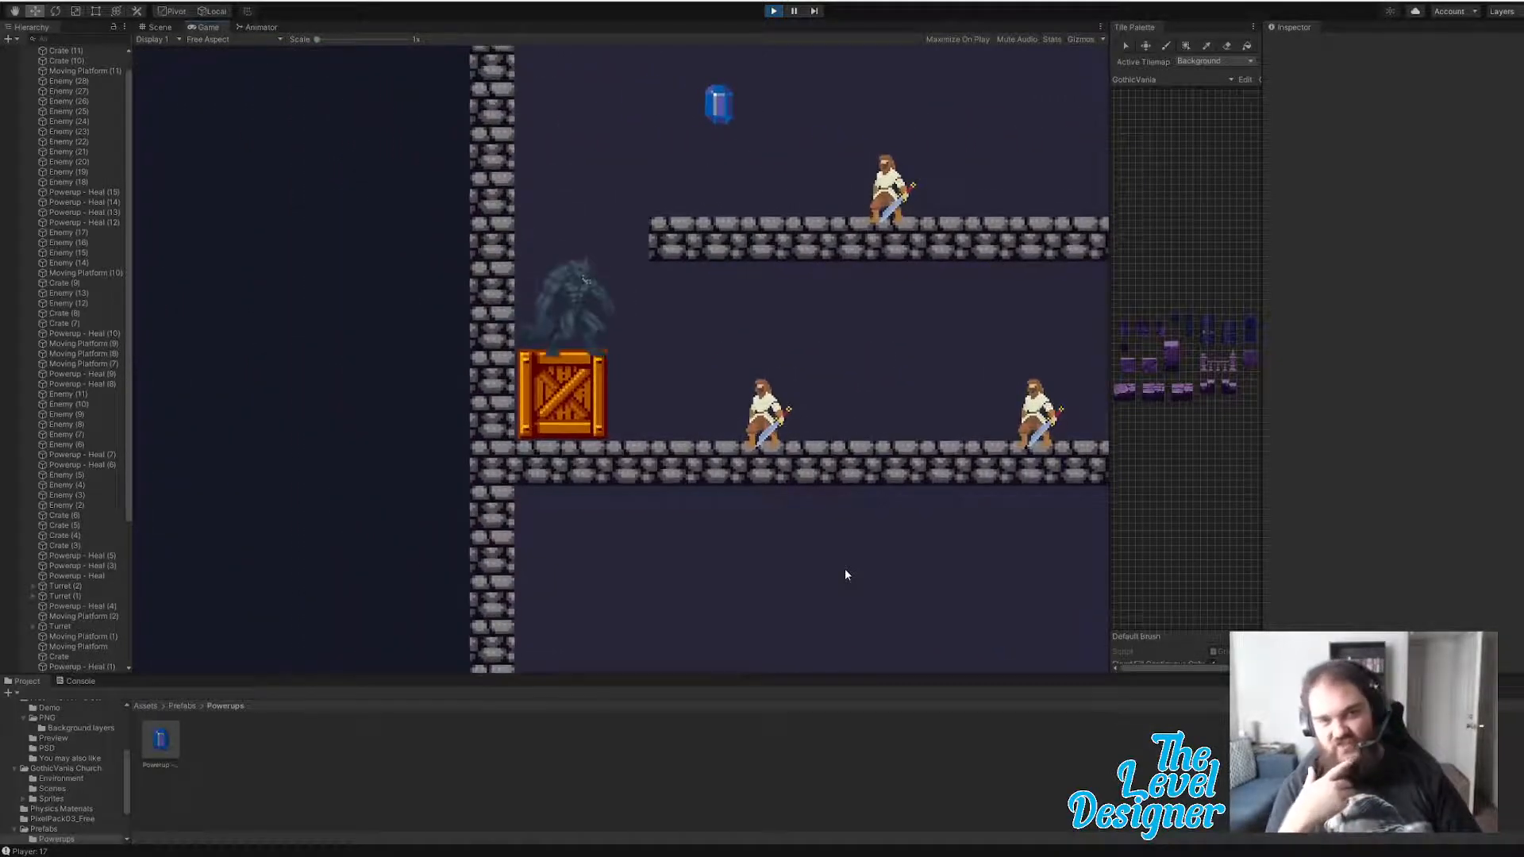
{"action": "key", "text": "space"}
{"action": "key", "text": "d"}
{"action": "key", "text": "d"}
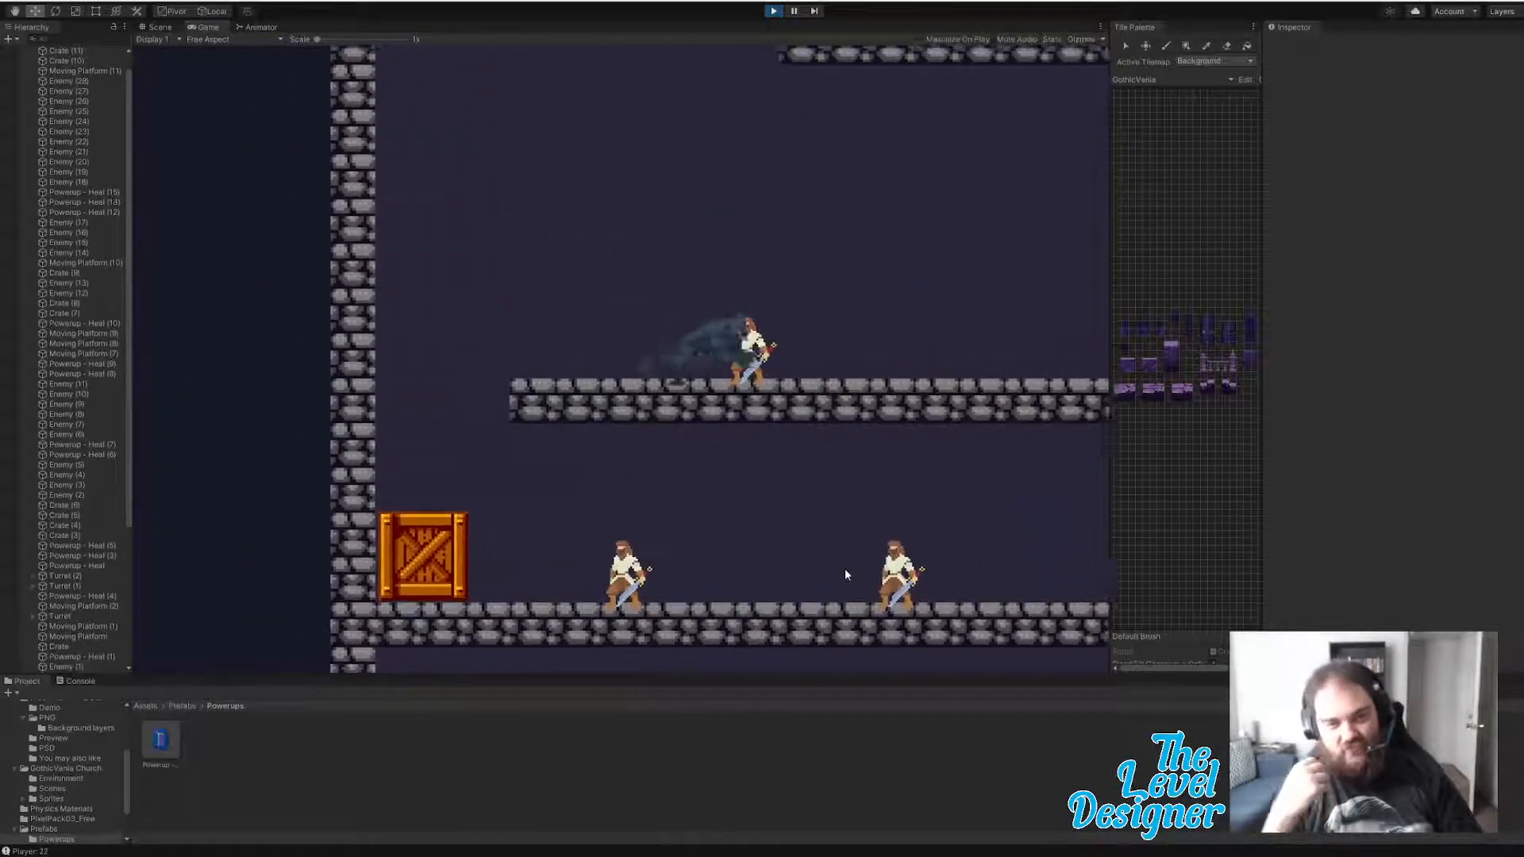
- Run right past the enemies, jump across to the double-thick platform and run toward its right end
{"action": "key", "text": "d"}
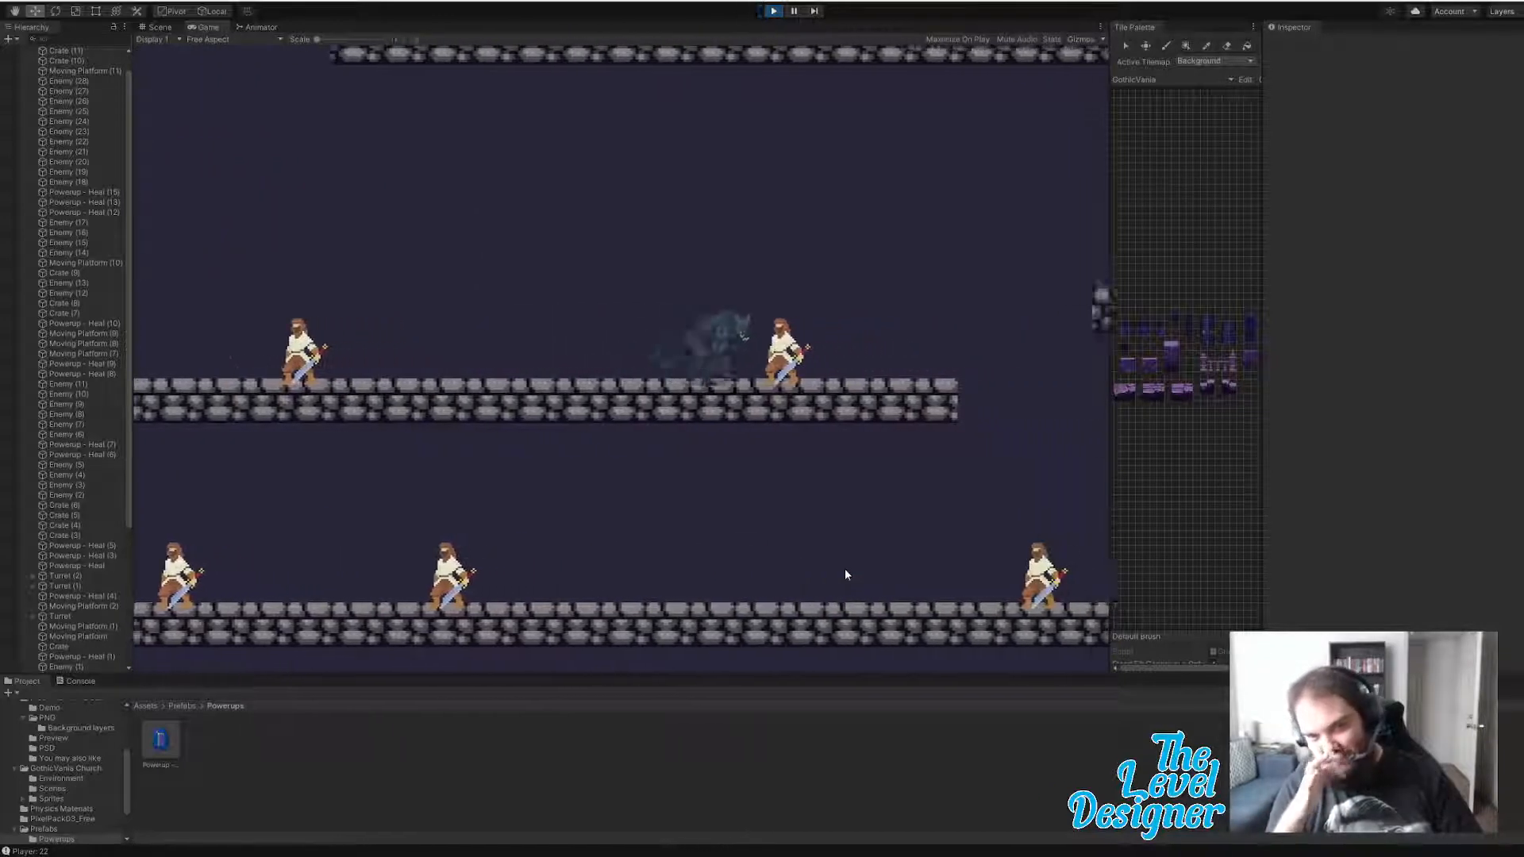
{"action": "key", "text": "space"}
{"action": "key", "text": "d"}
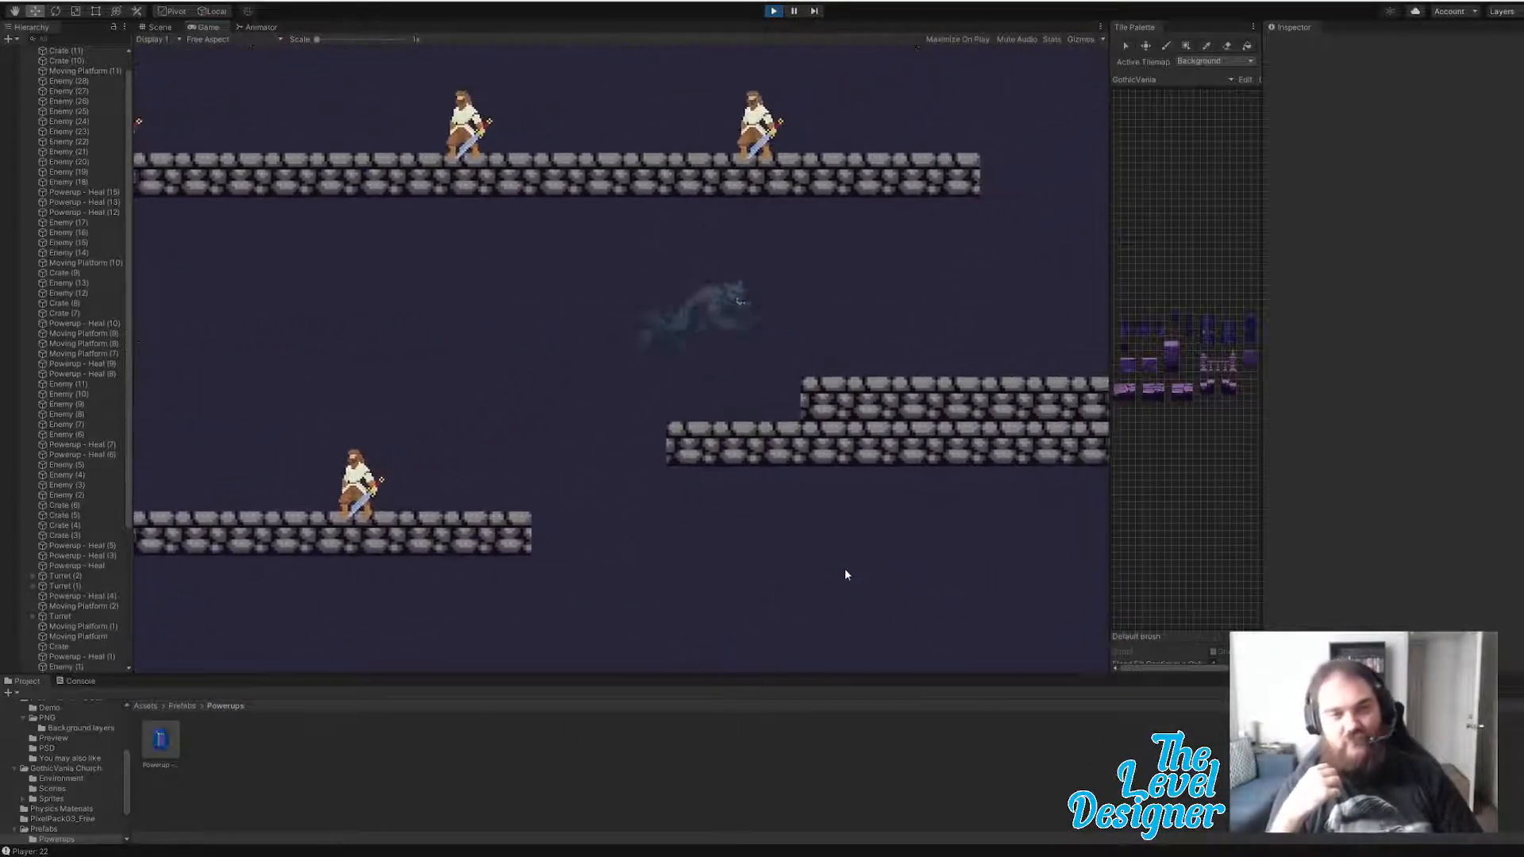
{"action": "key", "text": "space"}
{"action": "key", "text": "d"}
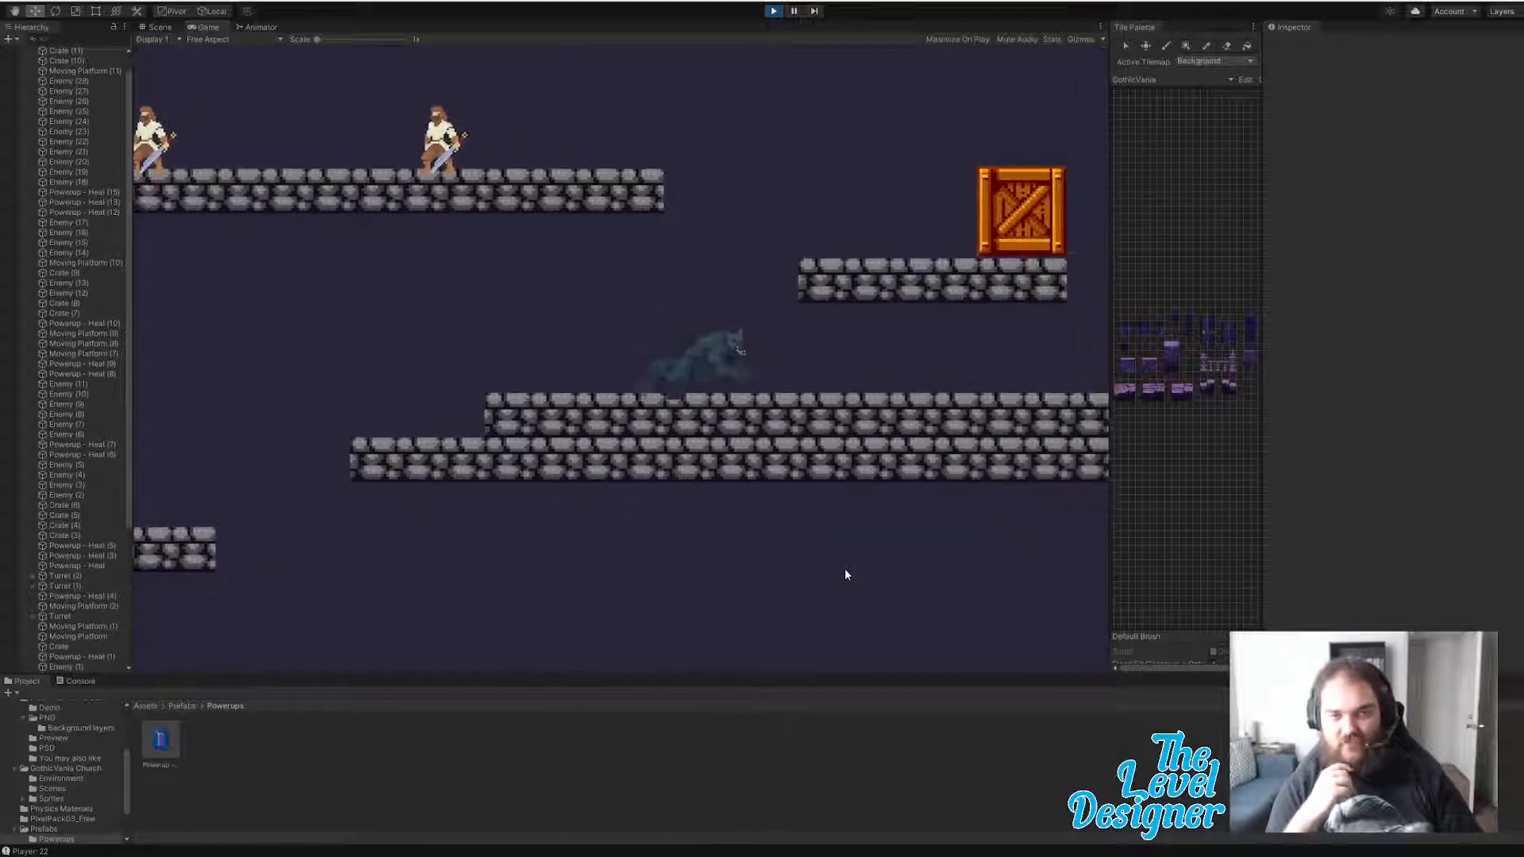
{"action": "key", "text": "d"}
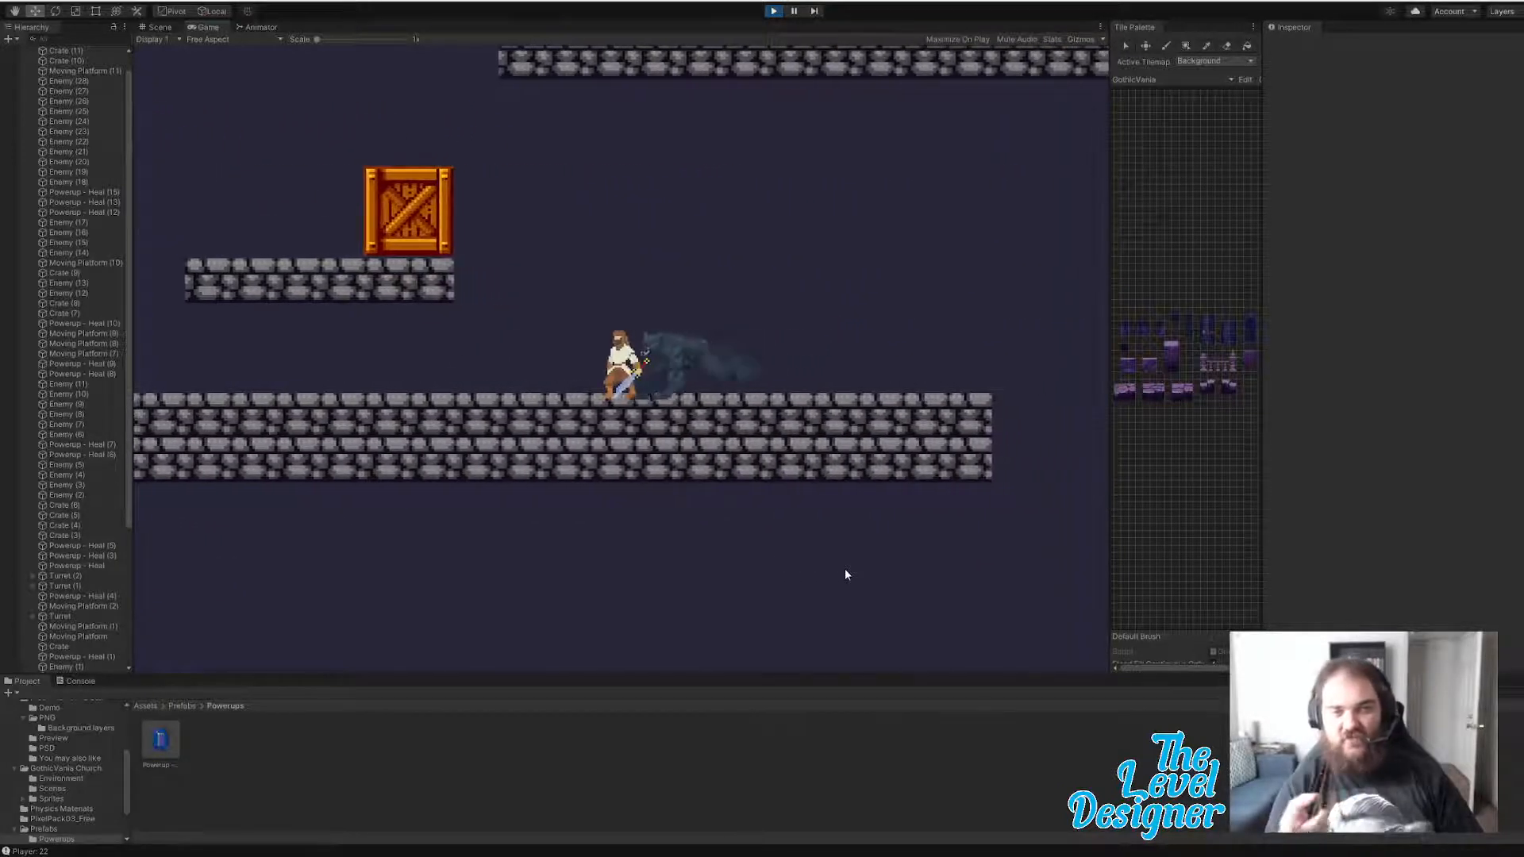
- Double back to the short ledge with the crate and jump up to the longer ledge beside the outer wall
{"action": "key", "text": "a"}
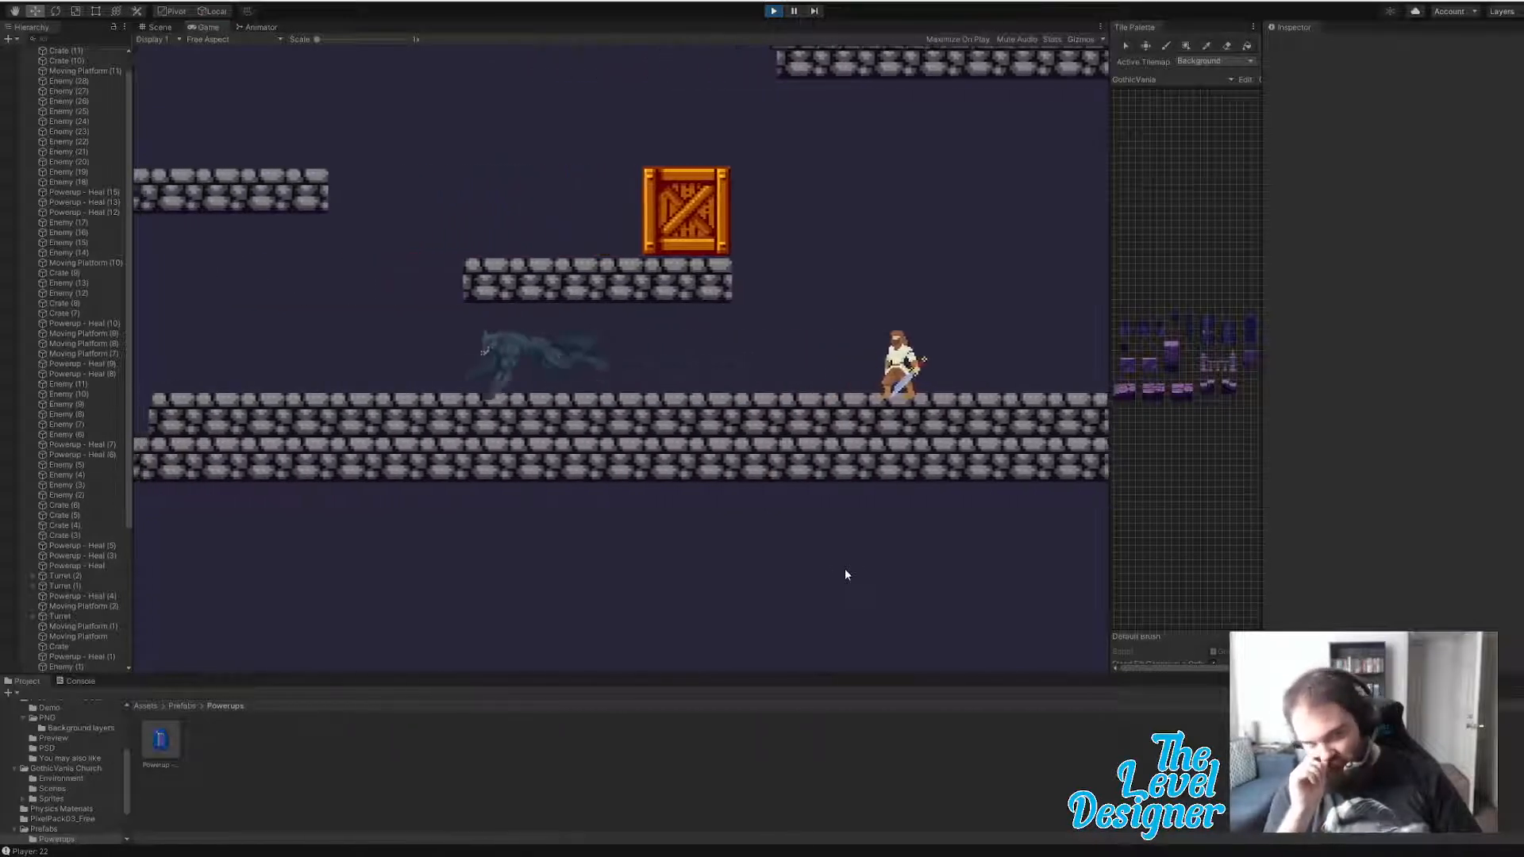
{"action": "key", "text": "space"}
{"action": "key", "text": "d"}
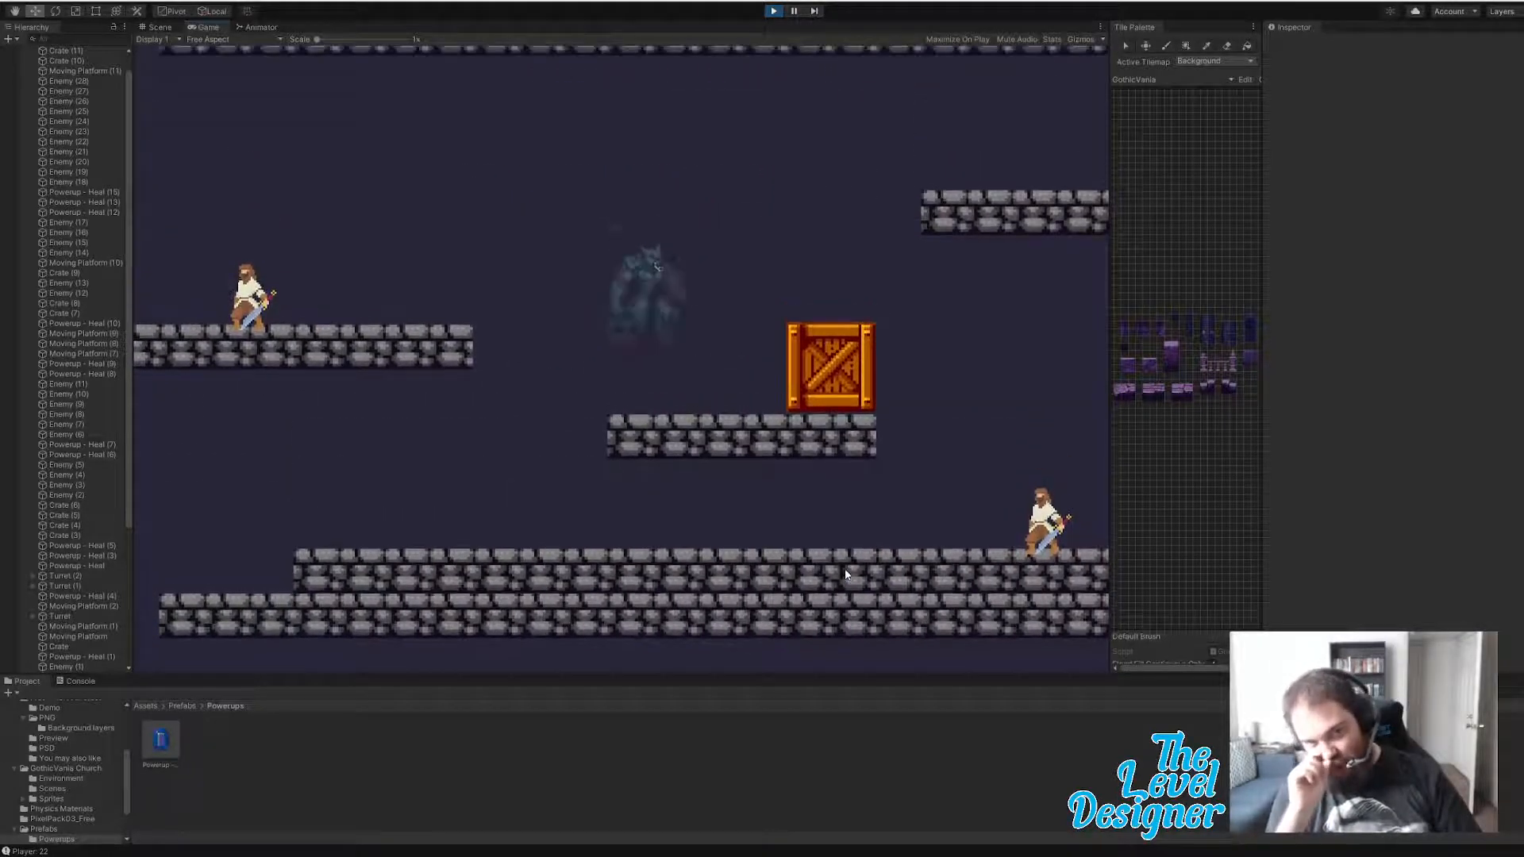
{"action": "key", "text": "space"}
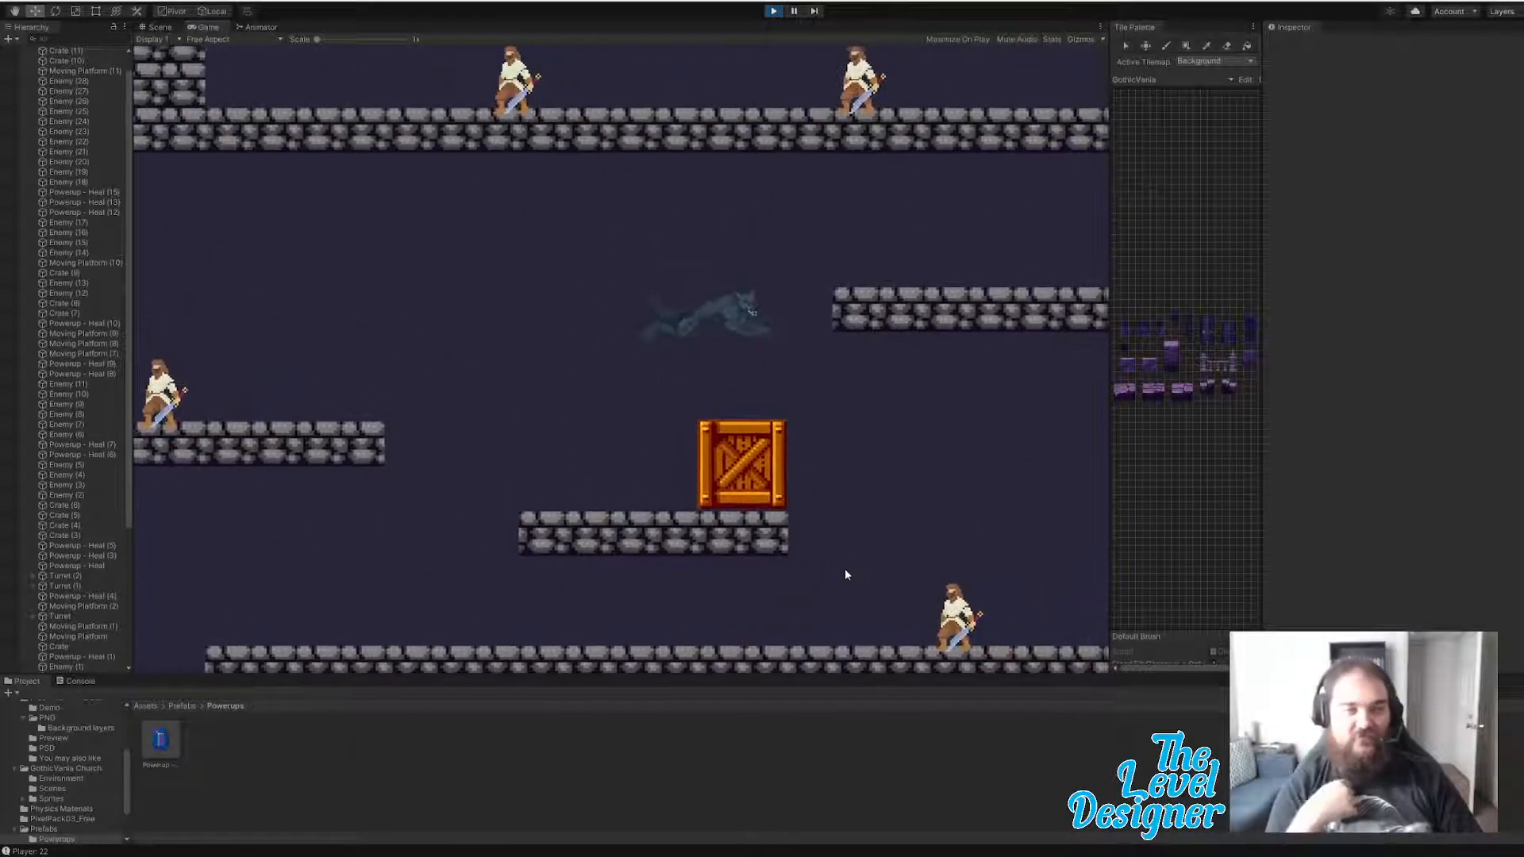
{"action": "key", "text": "space"}
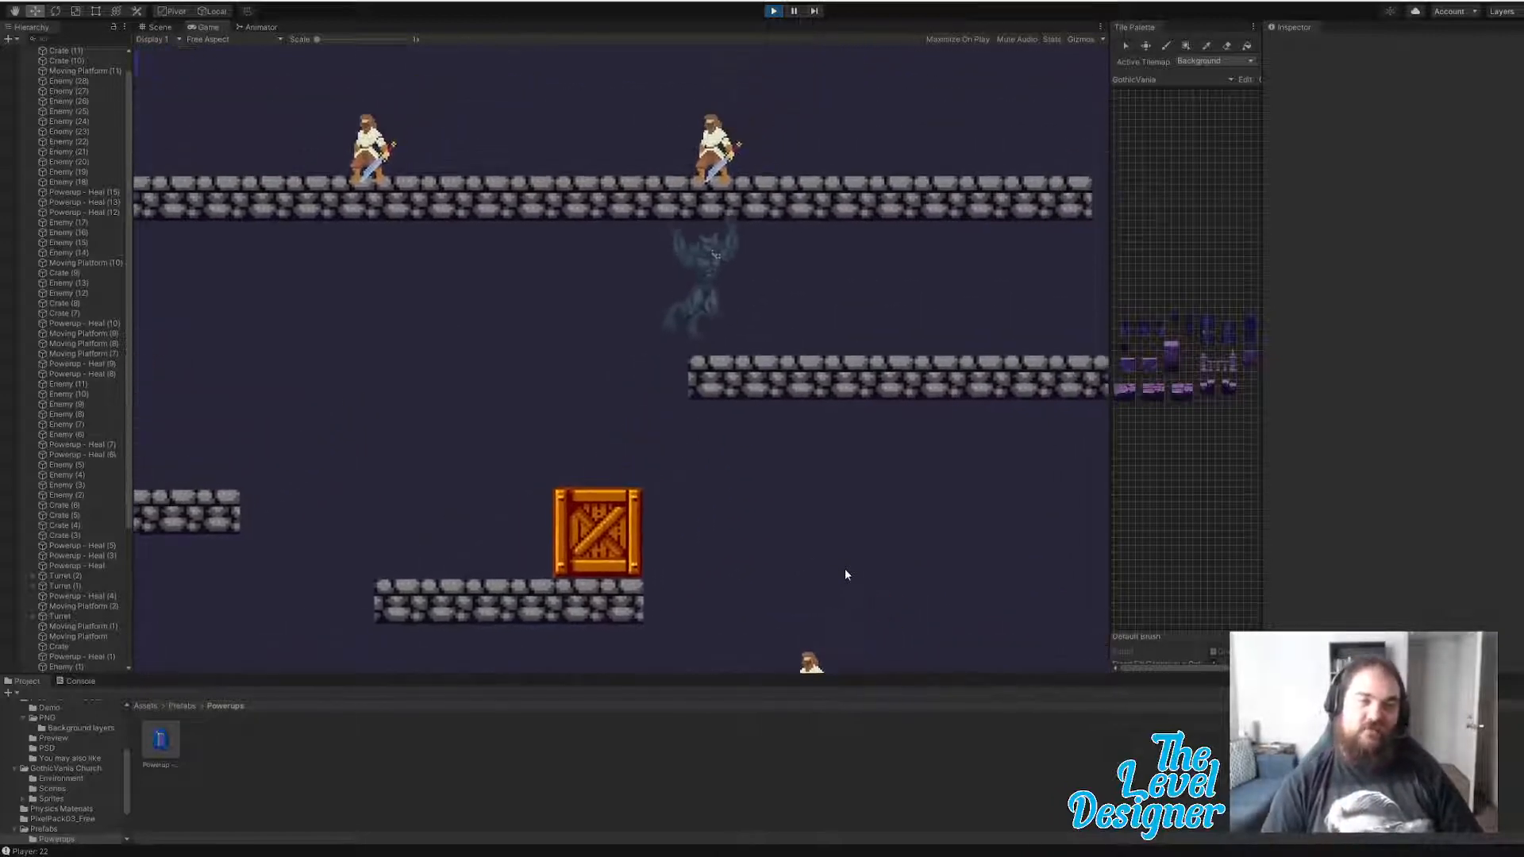
{"action": "key", "text": "d"}
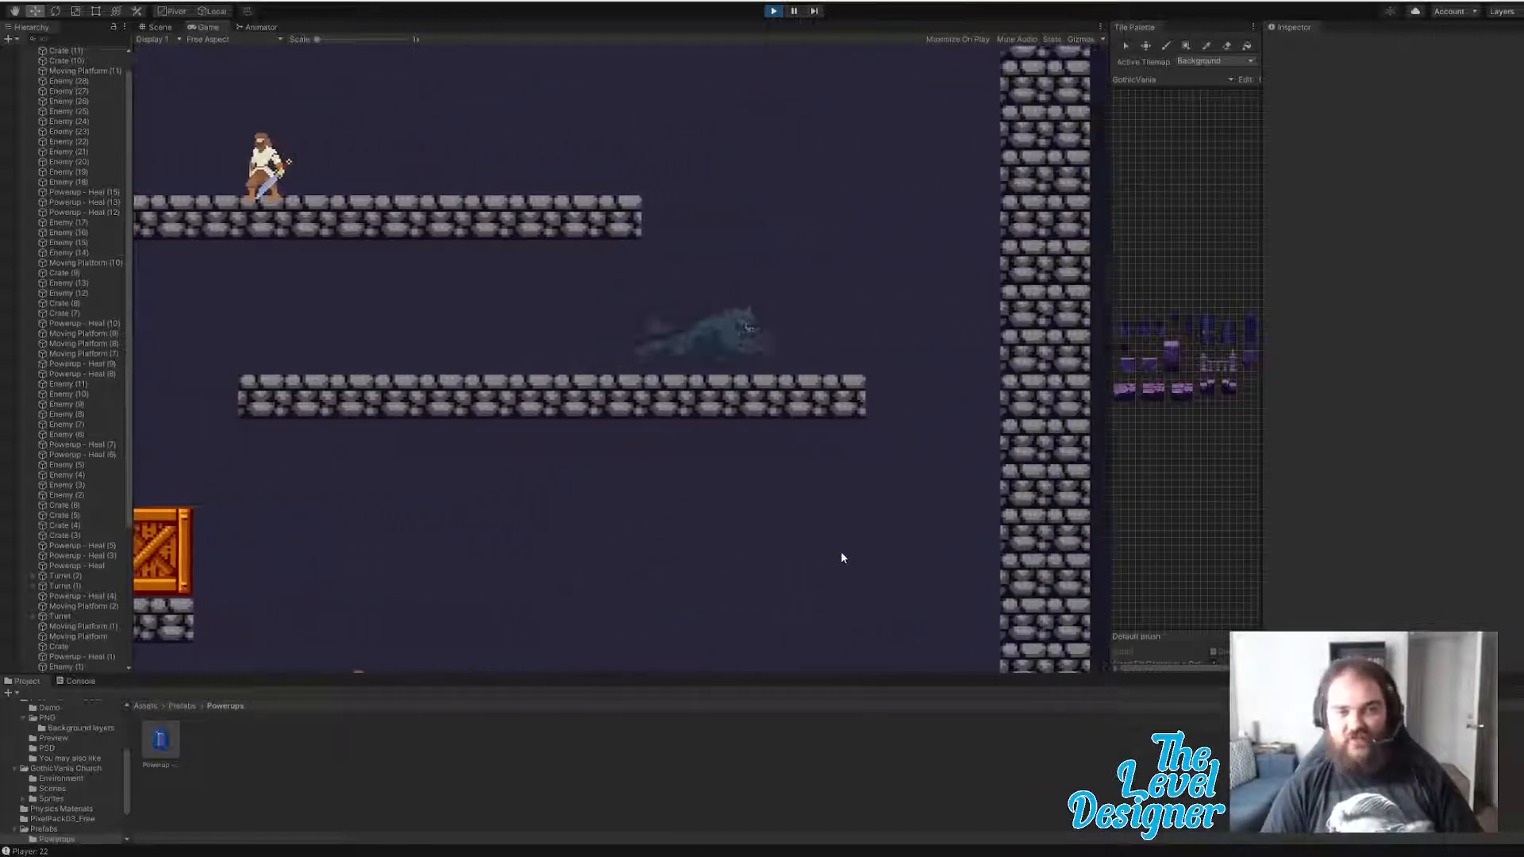
- Jump up to the two-enemy platform and run left to collect the heal power-up beside the thick pillar
{"action": "key", "text": "space"}
{"action": "key", "text": "a"}
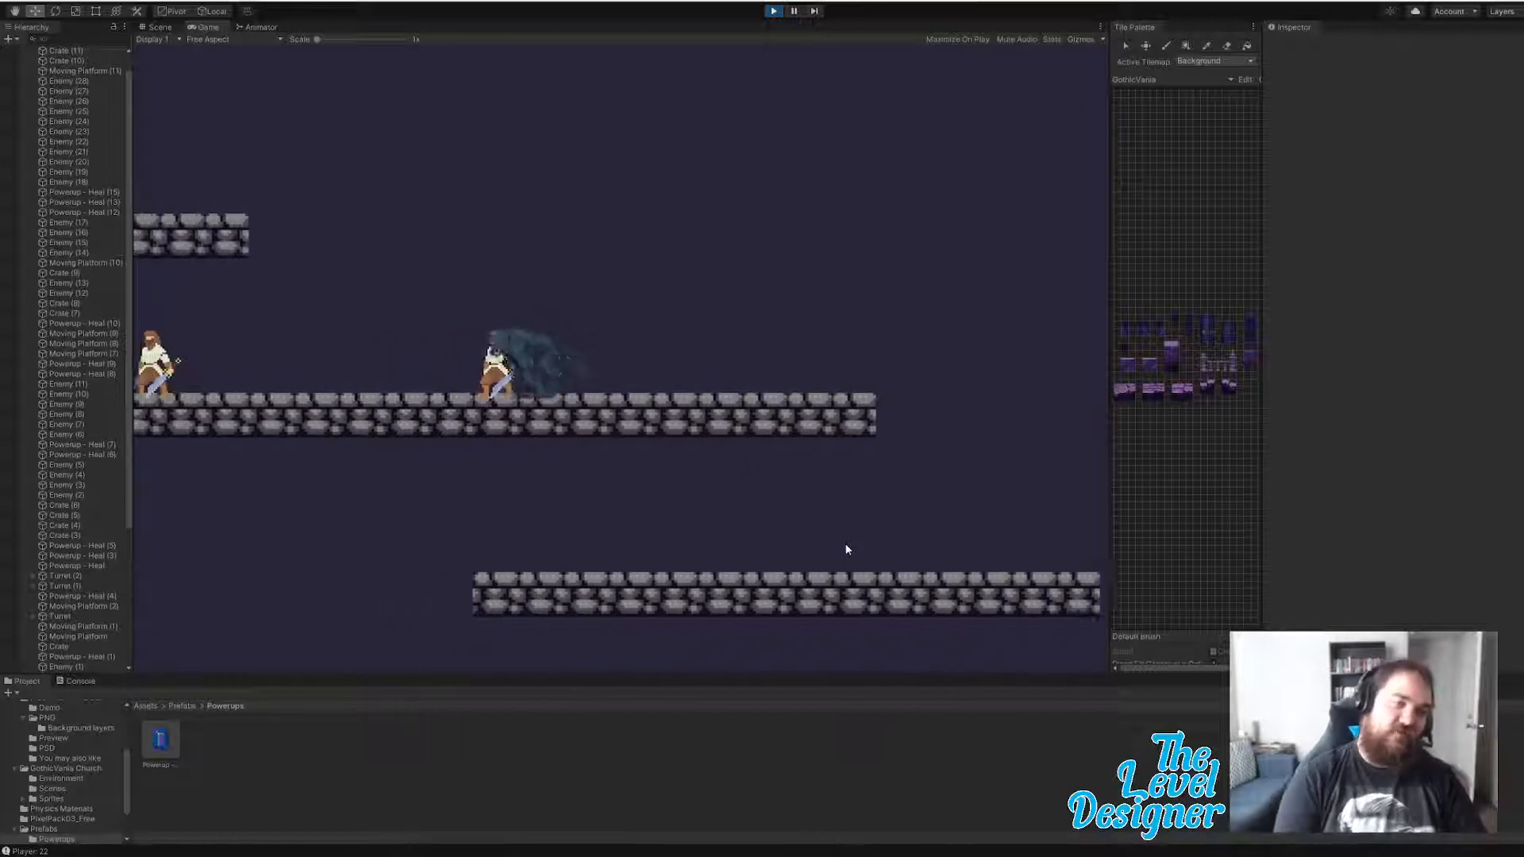
{"action": "key", "text": "a"}
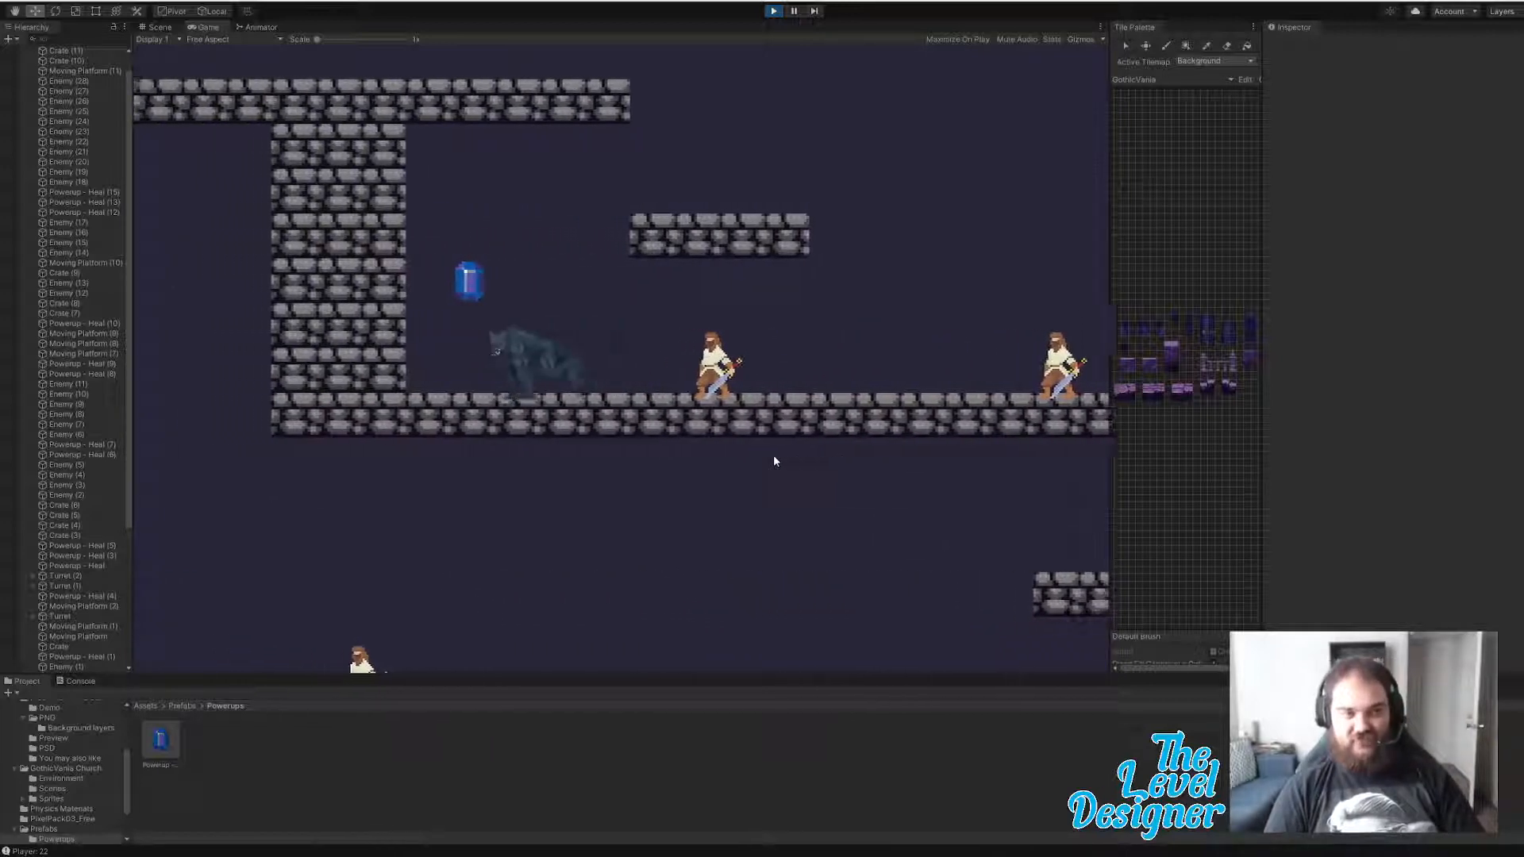
{"action": "key", "text": "a"}
{"action": "key", "text": "space"}
{"action": "key", "text": "d"}
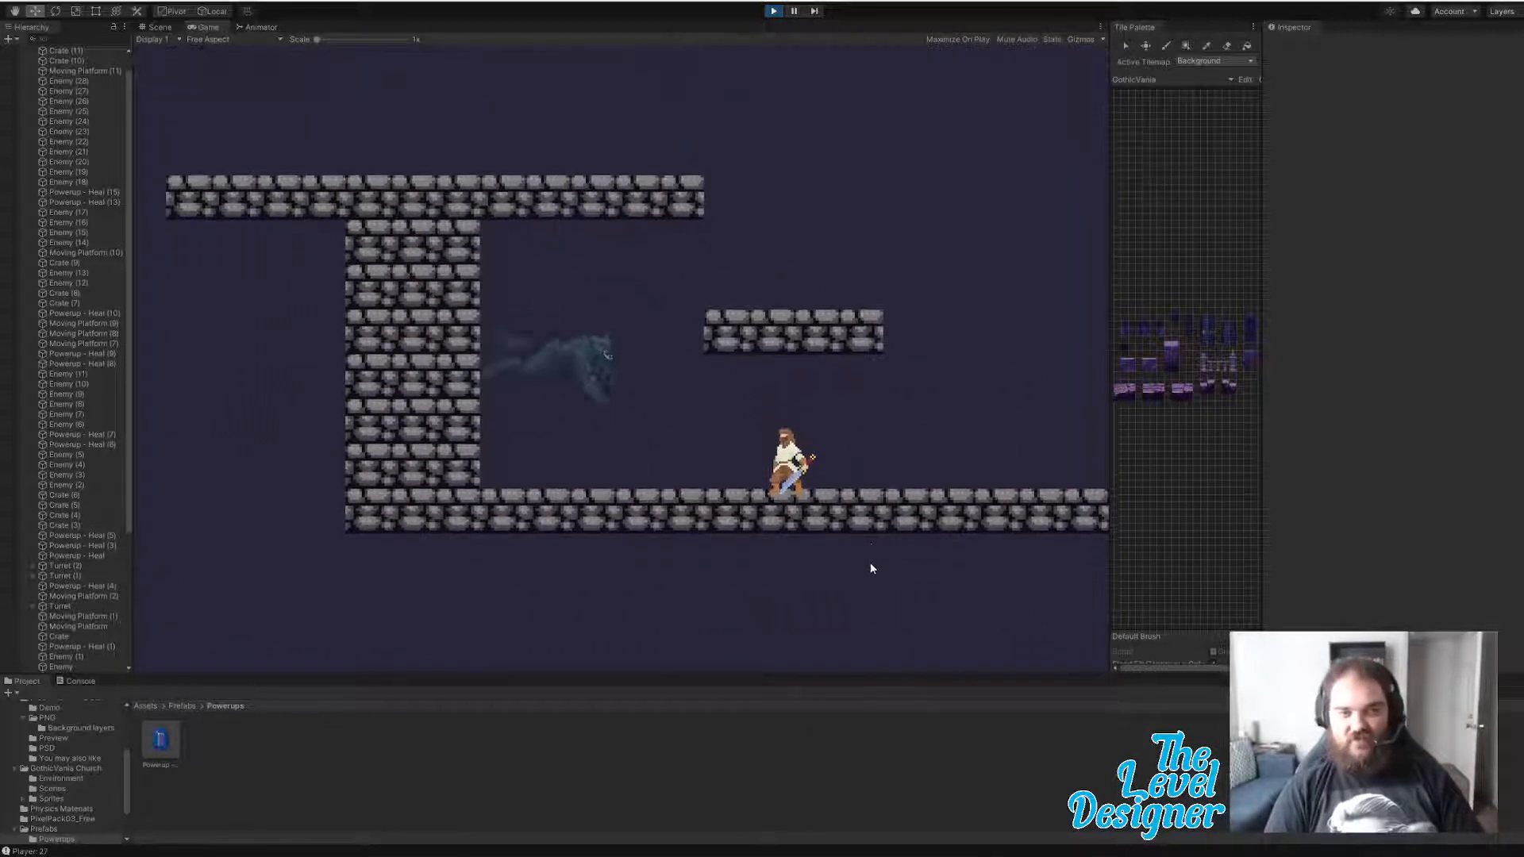
- Climb over the short ledge onto the platform above the thick pillar and run left toward the moving platform
{"action": "key", "text": "space"}
{"action": "key", "text": "d"}
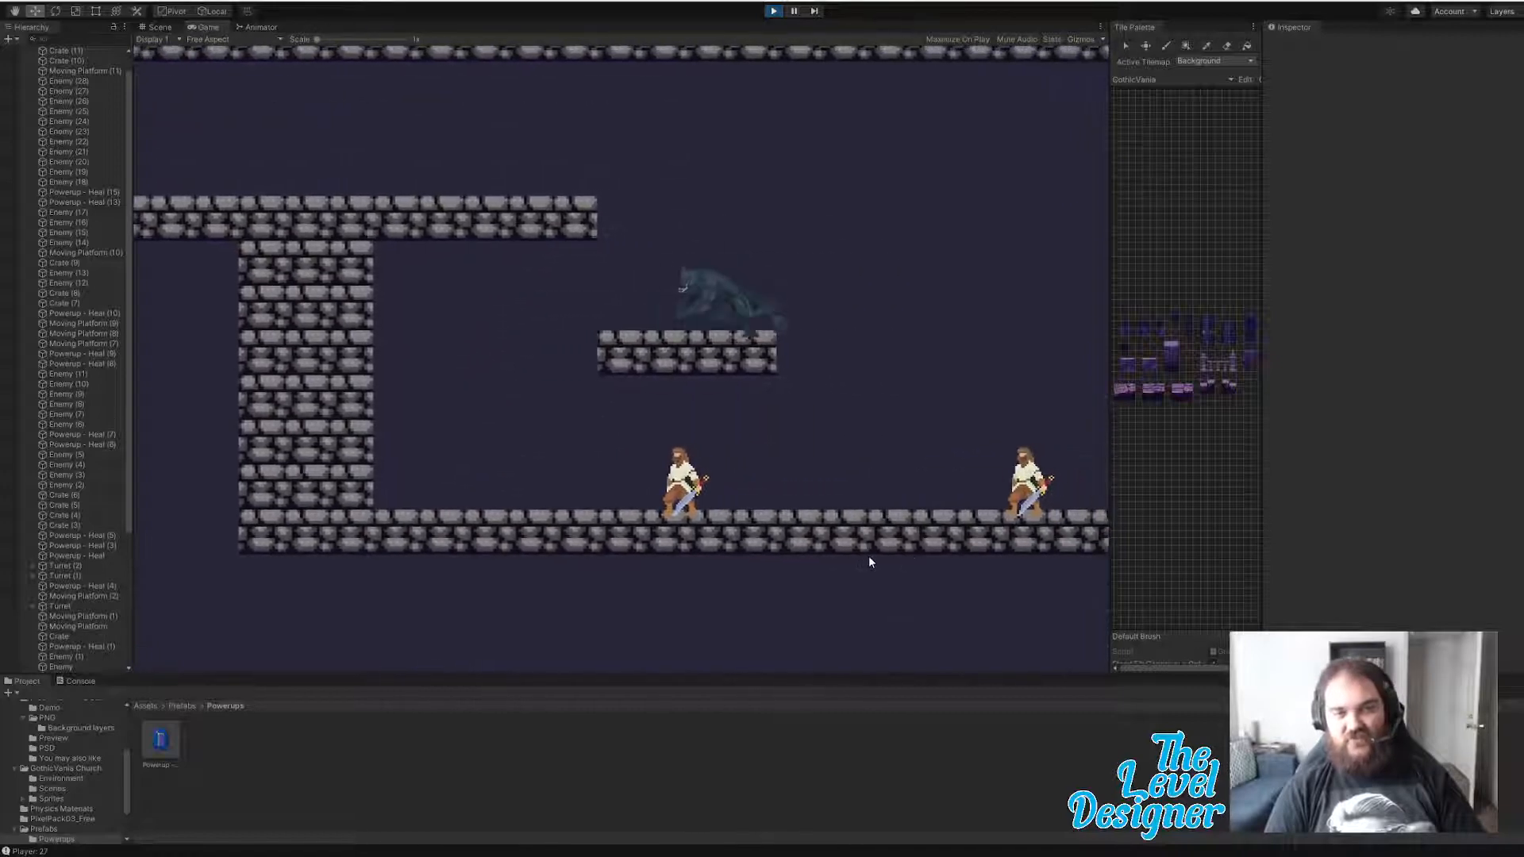
{"action": "key", "text": "a"}
{"action": "key", "text": "space"}
{"action": "key", "text": "a"}
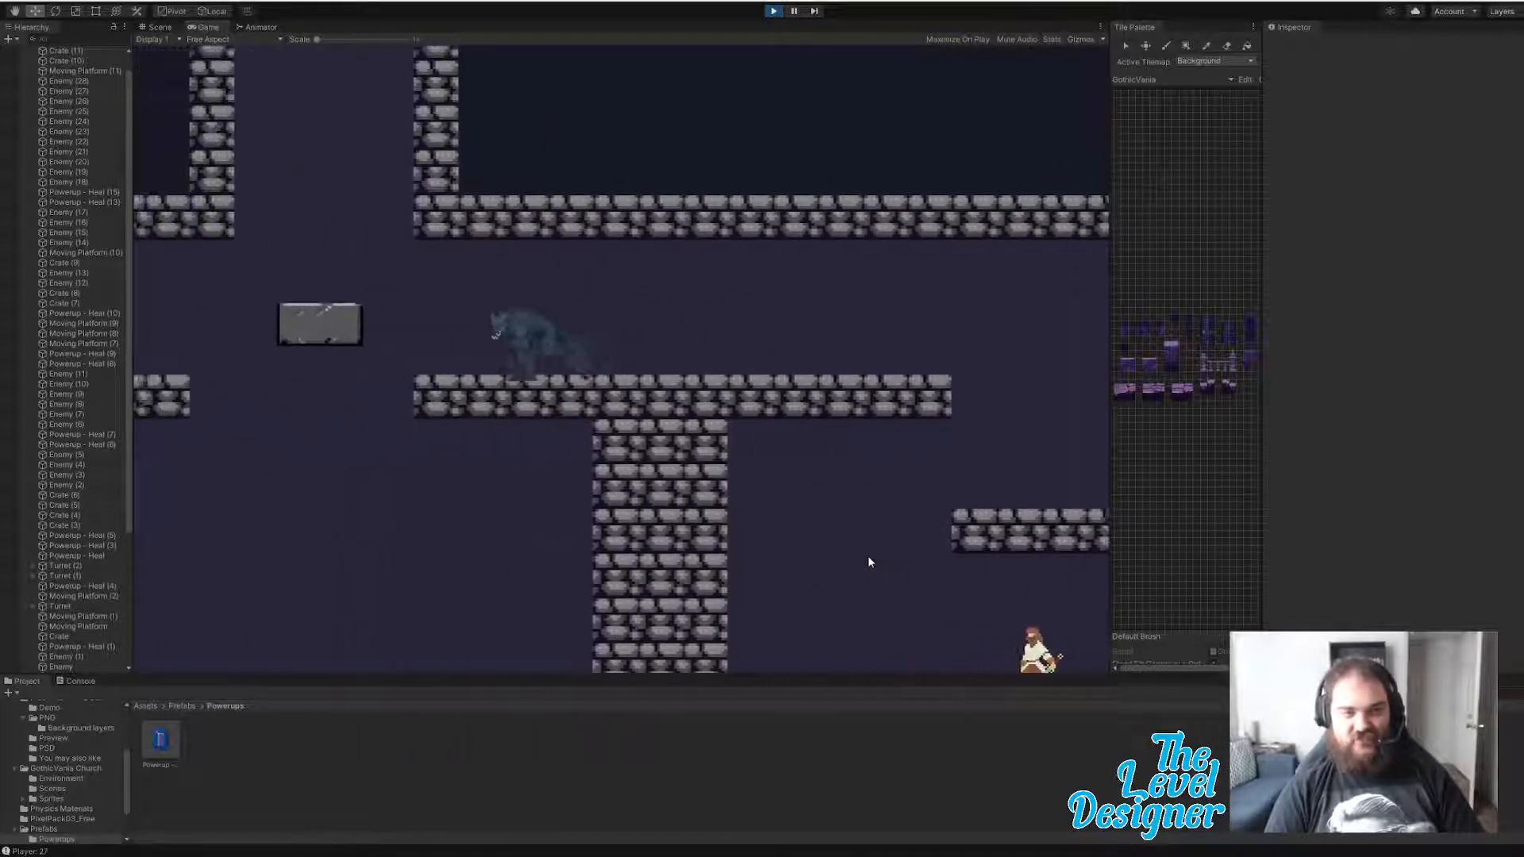
- Try to ride the moving platform up the torch-lit shaft toward the forest, jumping at it from the ledge beside the shaft
{"action": "key", "text": "d"}
{"action": "key", "text": "a"}
{"action": "key", "text": "d"}
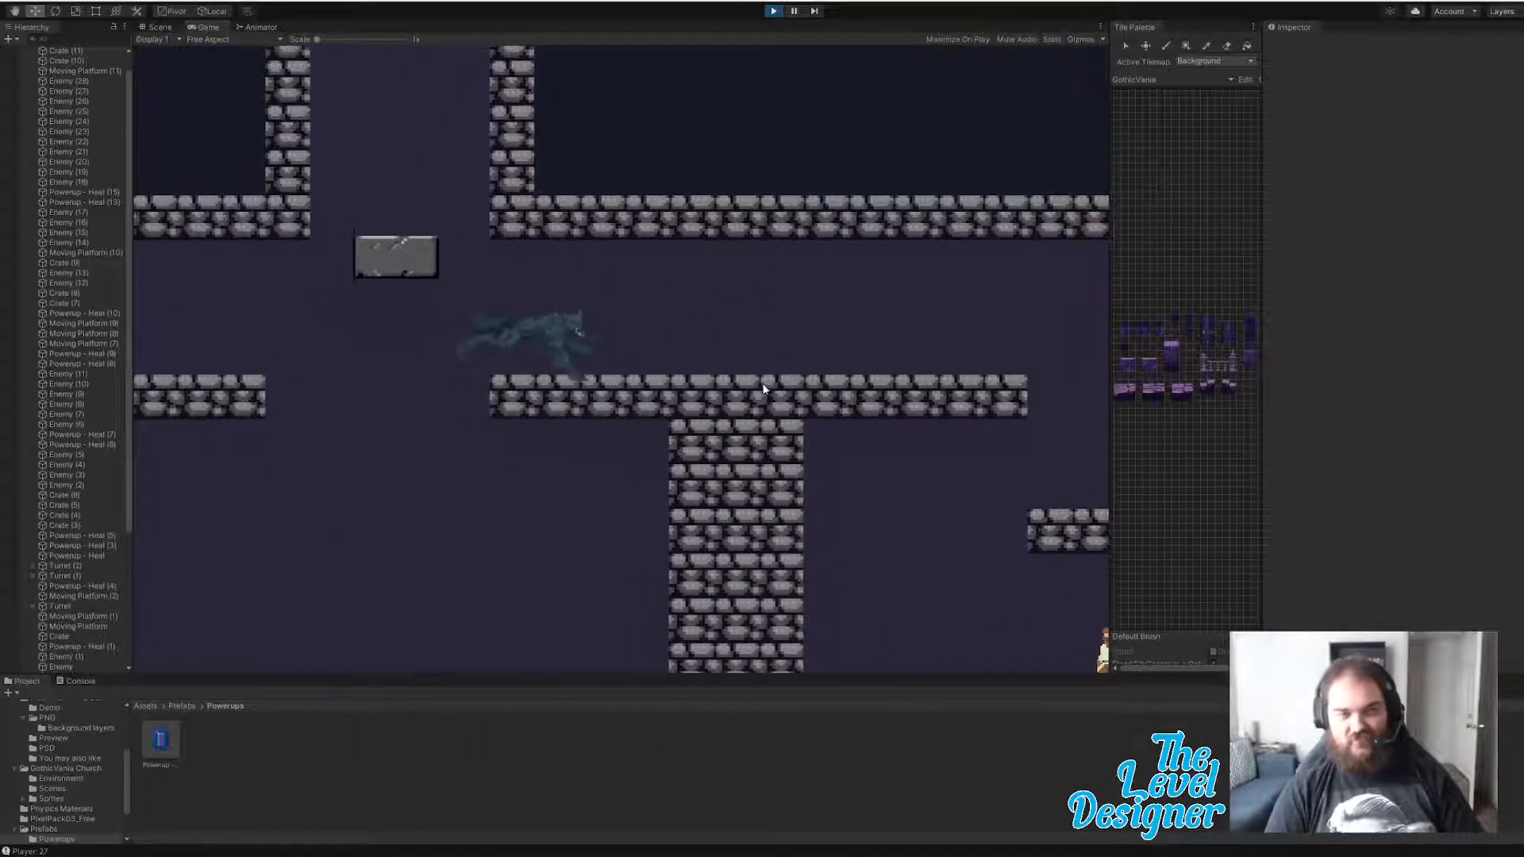
{"action": "key", "text": "a"}
{"action": "key", "text": "space"}
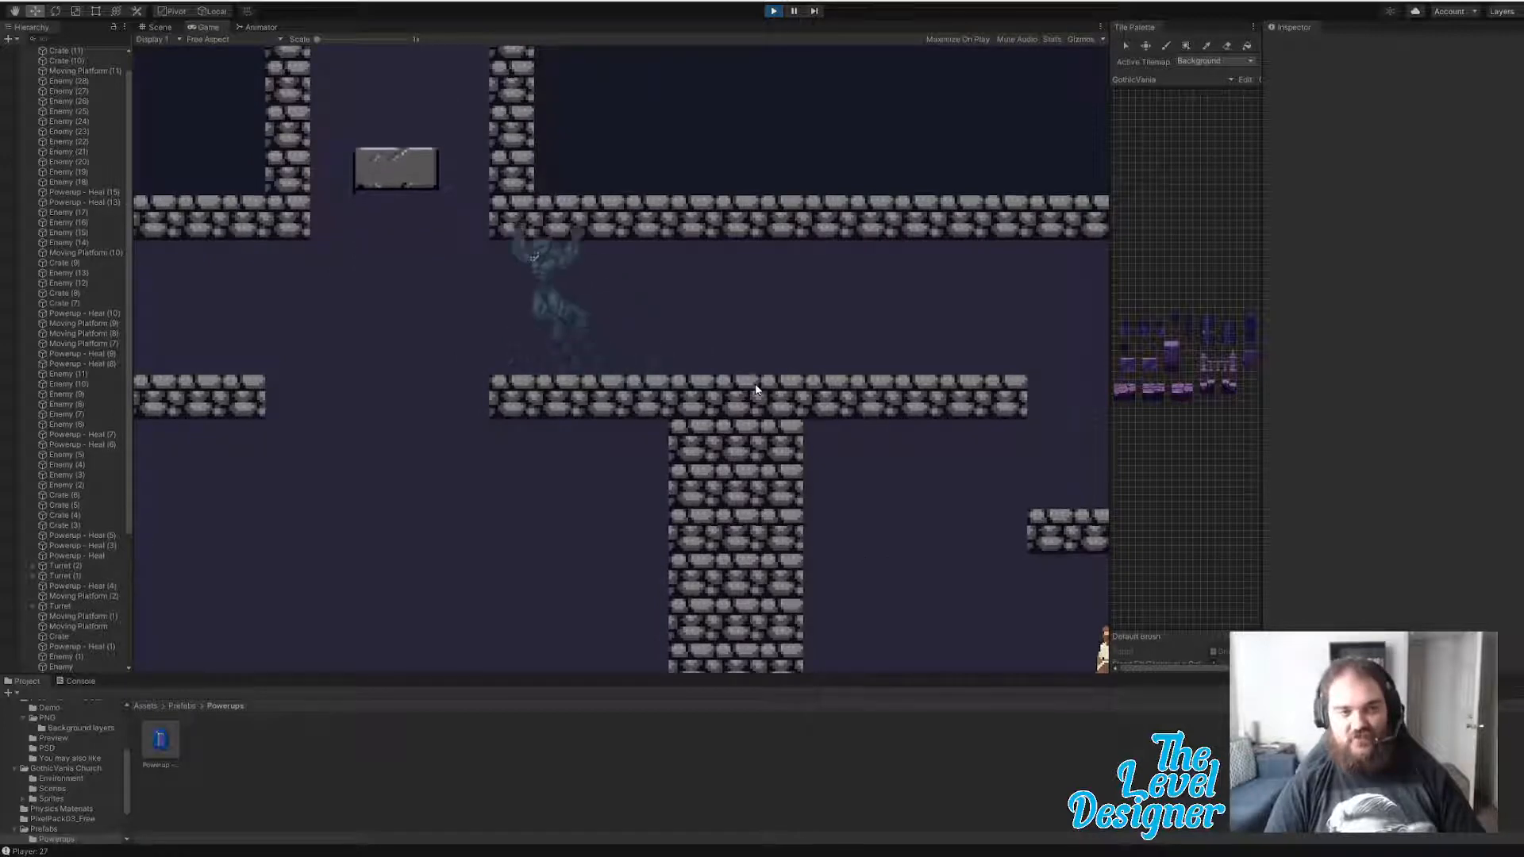
{"action": "key", "text": "space"}
{"action": "key", "text": "d"}
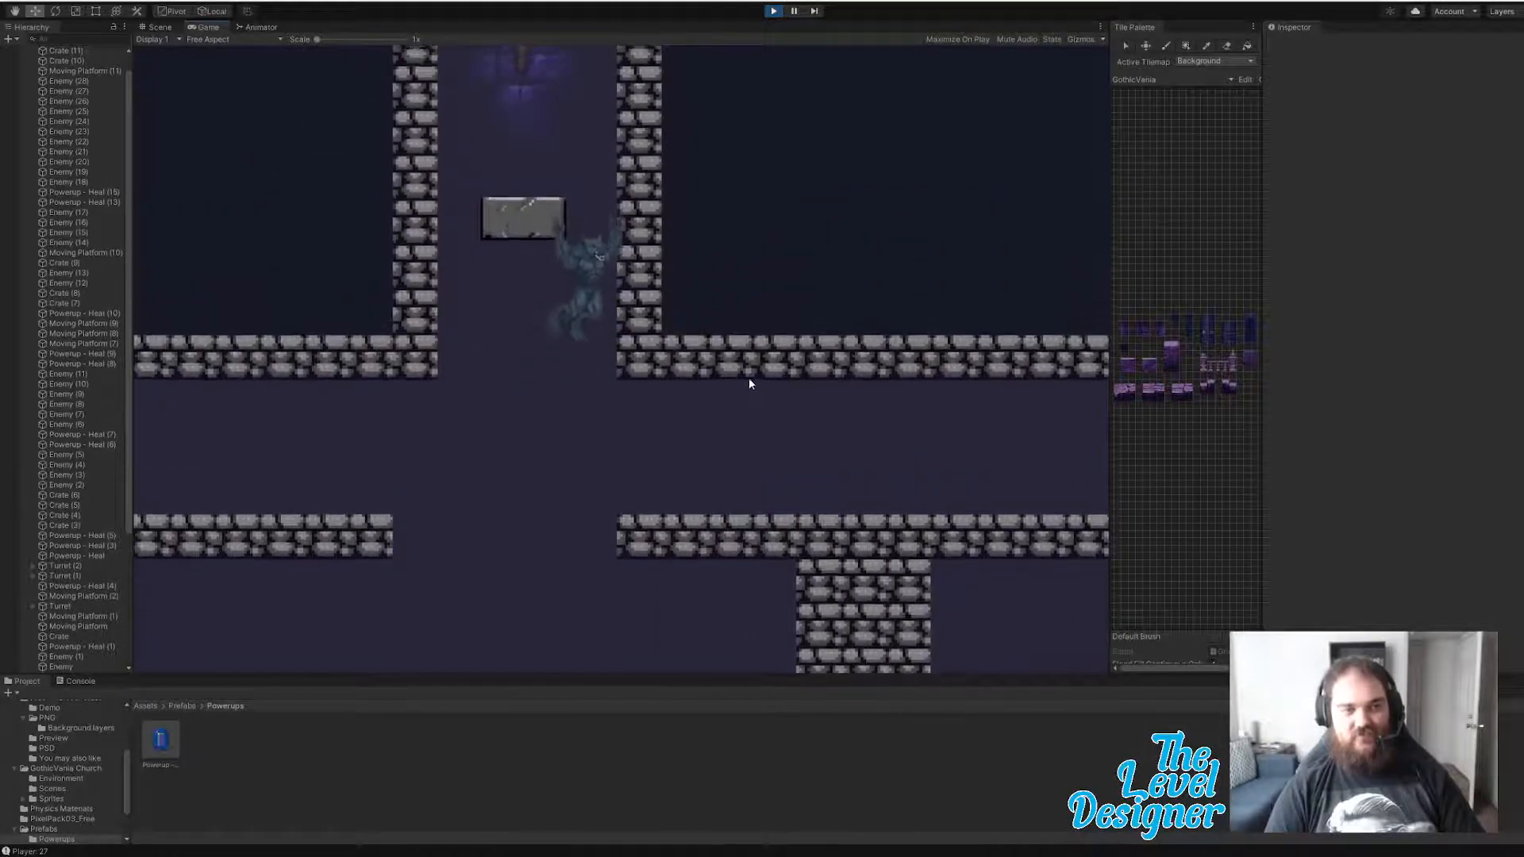
{"action": "key", "text": "a"}
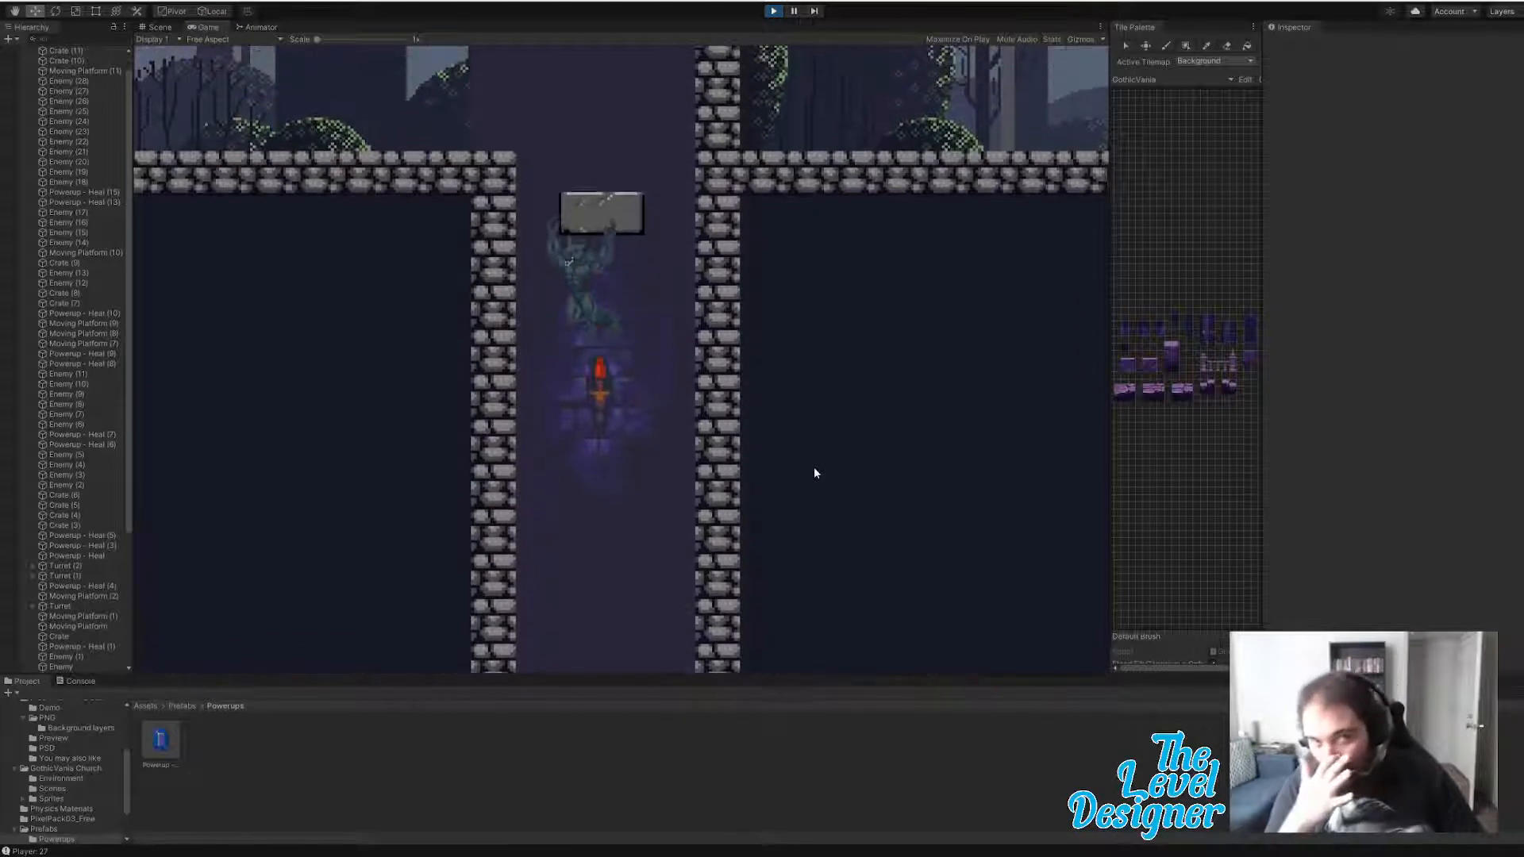
{"action": "key", "text": "a"}
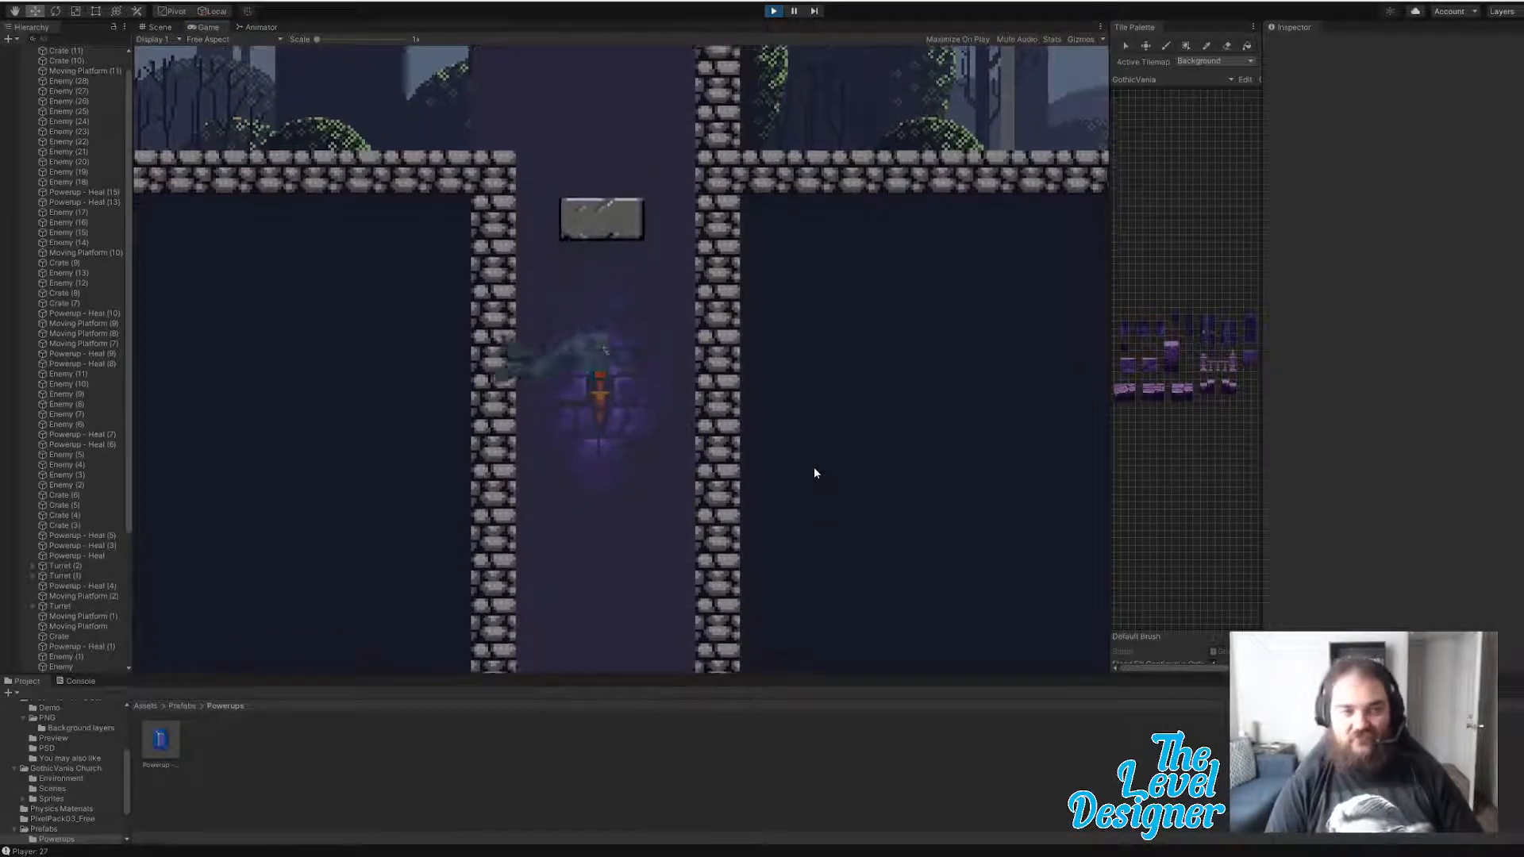
{"action": "key", "text": "d"}
{"action": "key", "text": "space"}
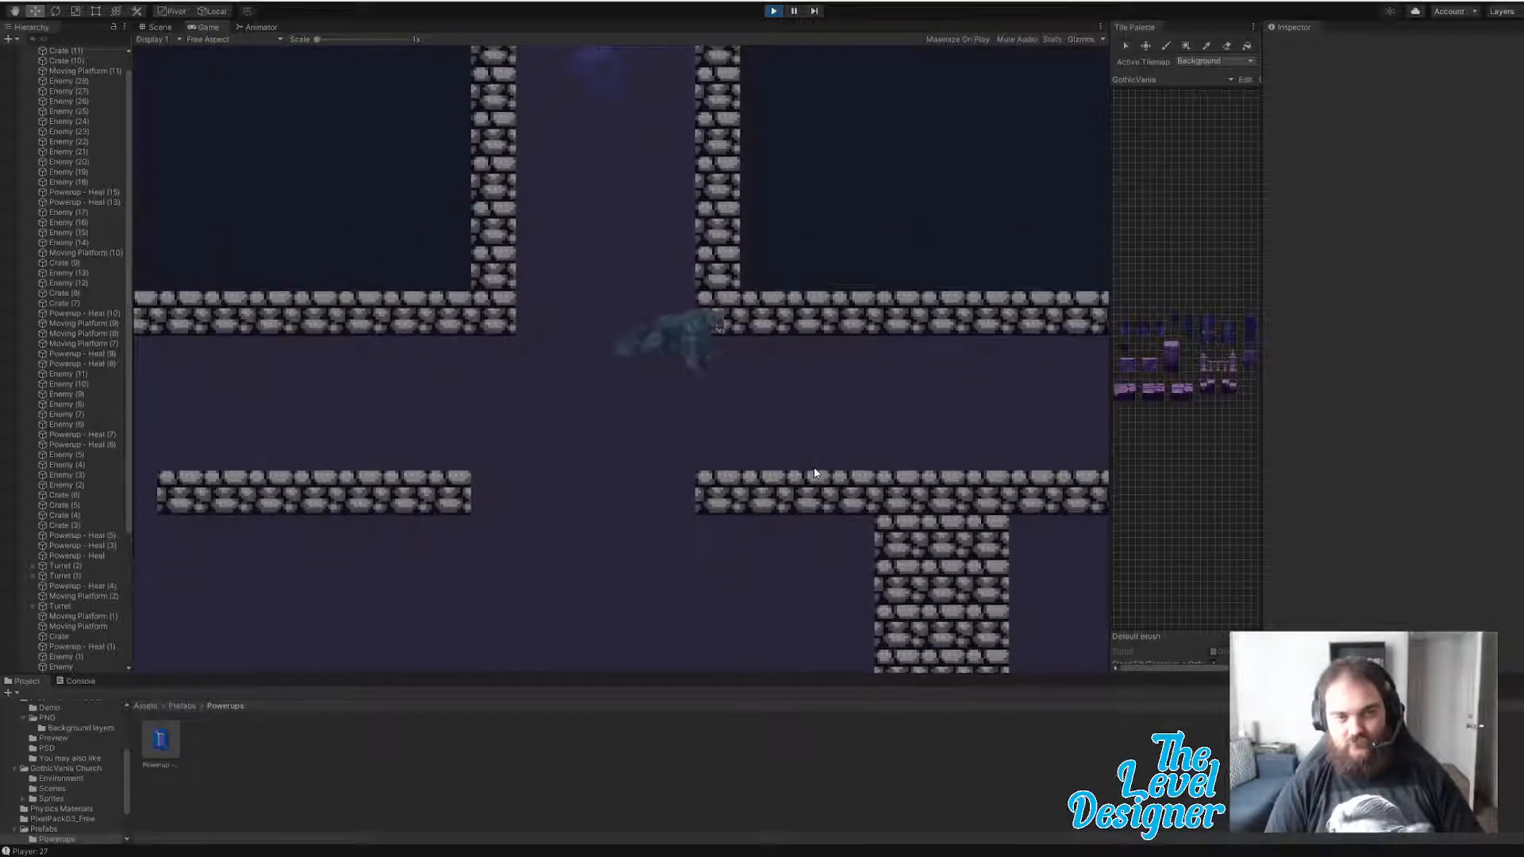
- Return to the ledge beside the shaft, ride the moving platform up to the forest, and end the playtest
{"action": "key", "text": "d"}
{"action": "key", "text": "a"}
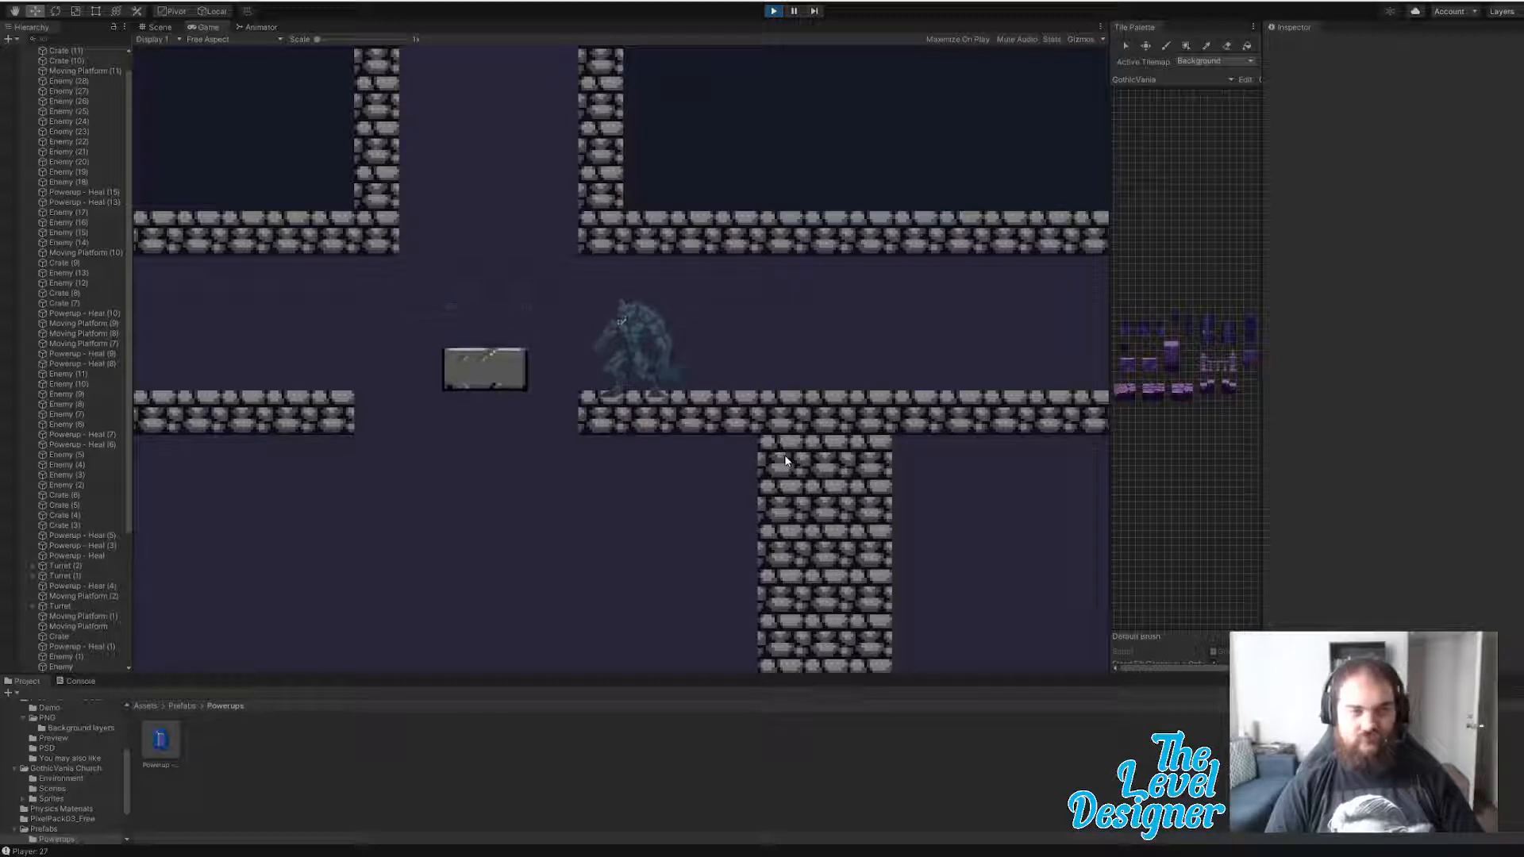
{"action": "key", "text": "space"}
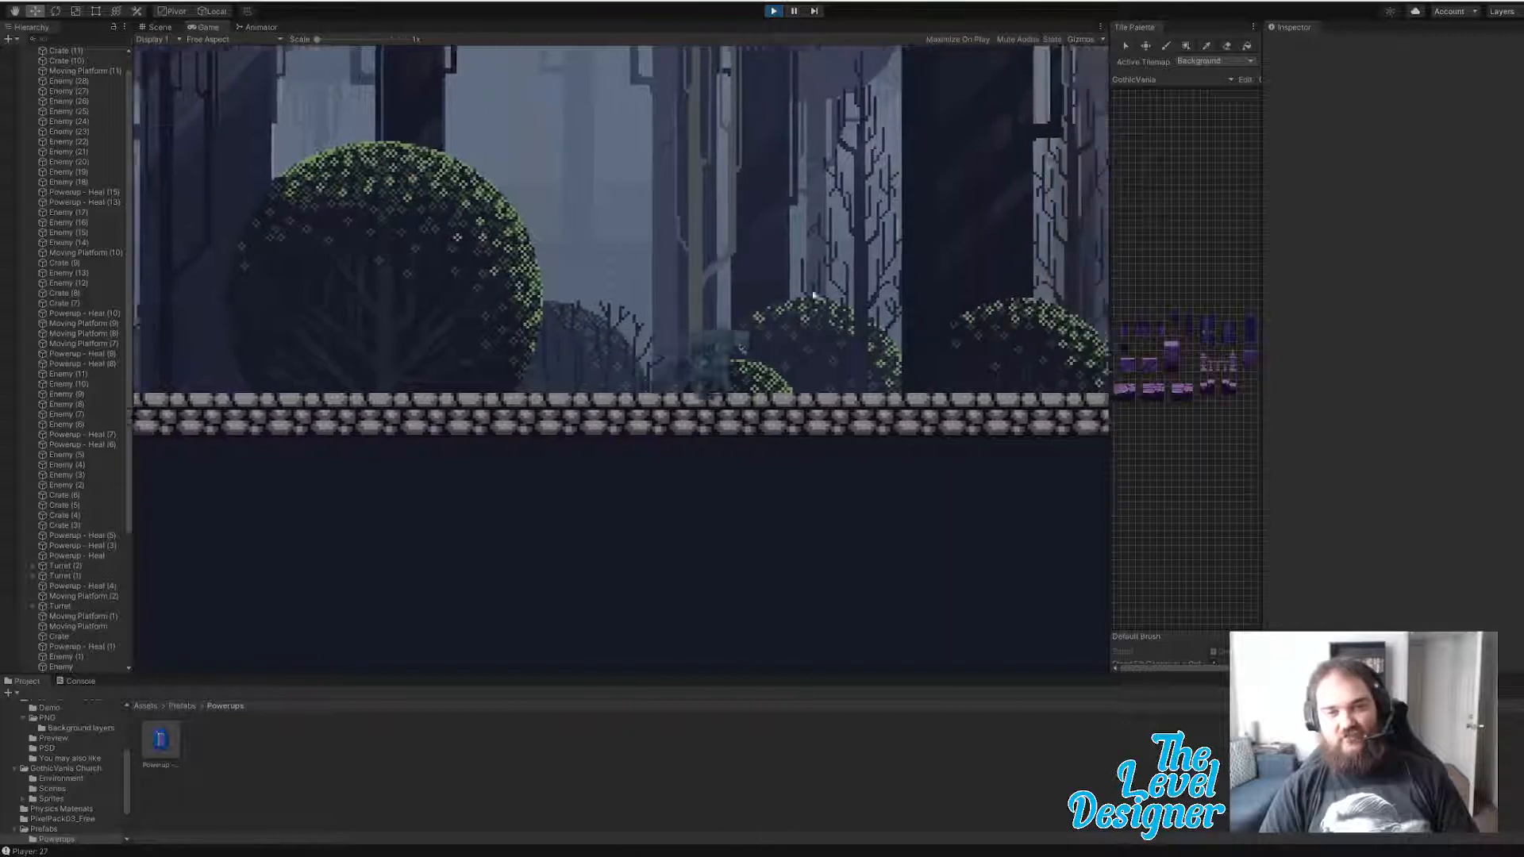
{"action": "key", "text": "ctrl+p"}
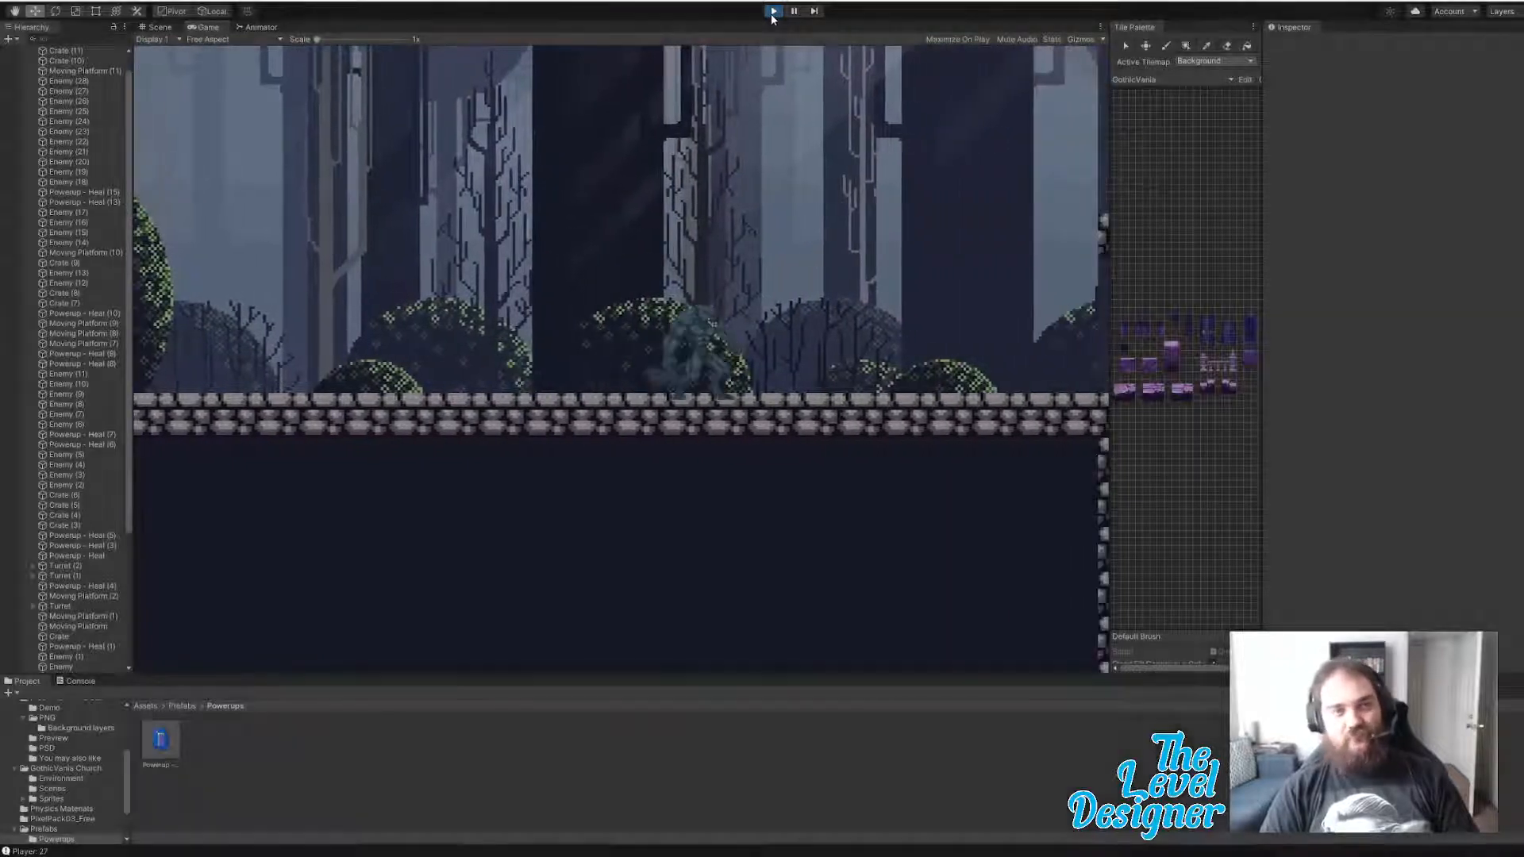
- Browse to the Background layers folder inside the PNG folder of the Free Pixel Art Forest assets
{"action": "left_click", "coordinate": [182, 707]}
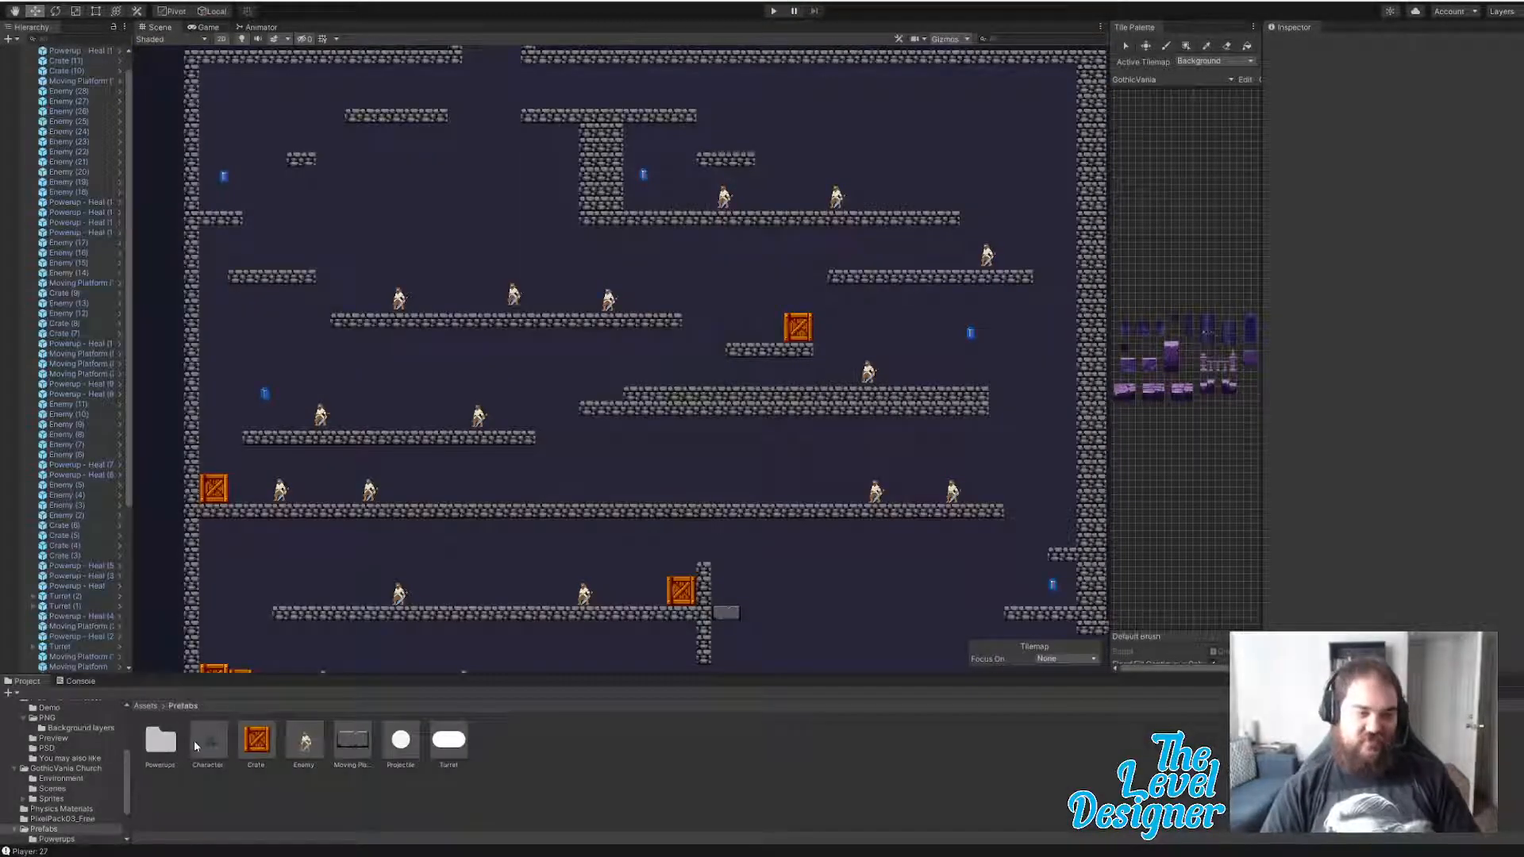
{"action": "left_click", "coordinate": [147, 706]}
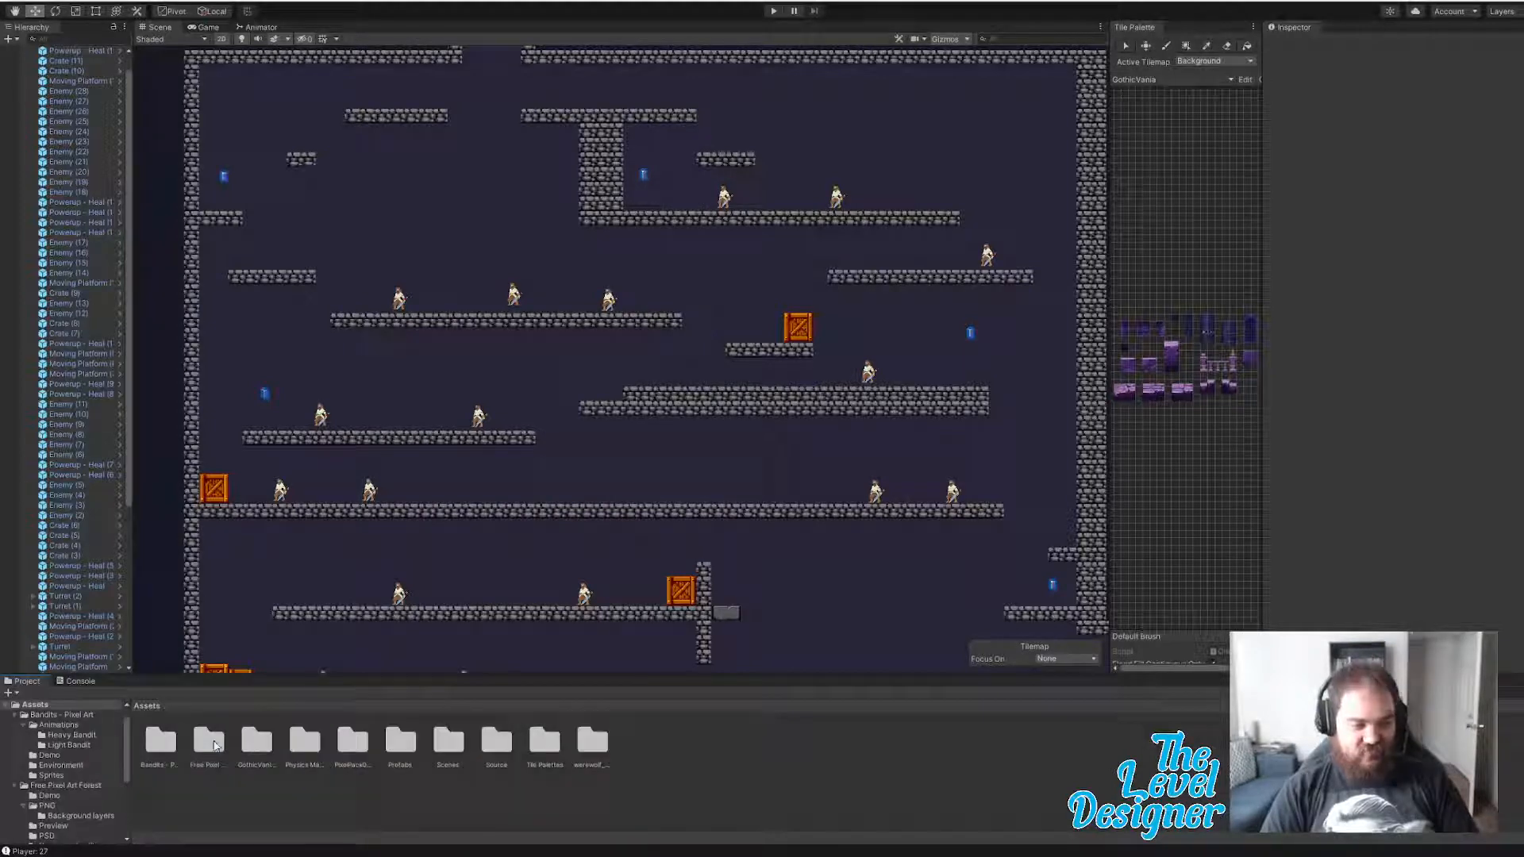
{"action": "double_click", "coordinate": [214, 744]}
{"action": "double_click", "coordinate": [204, 742]}
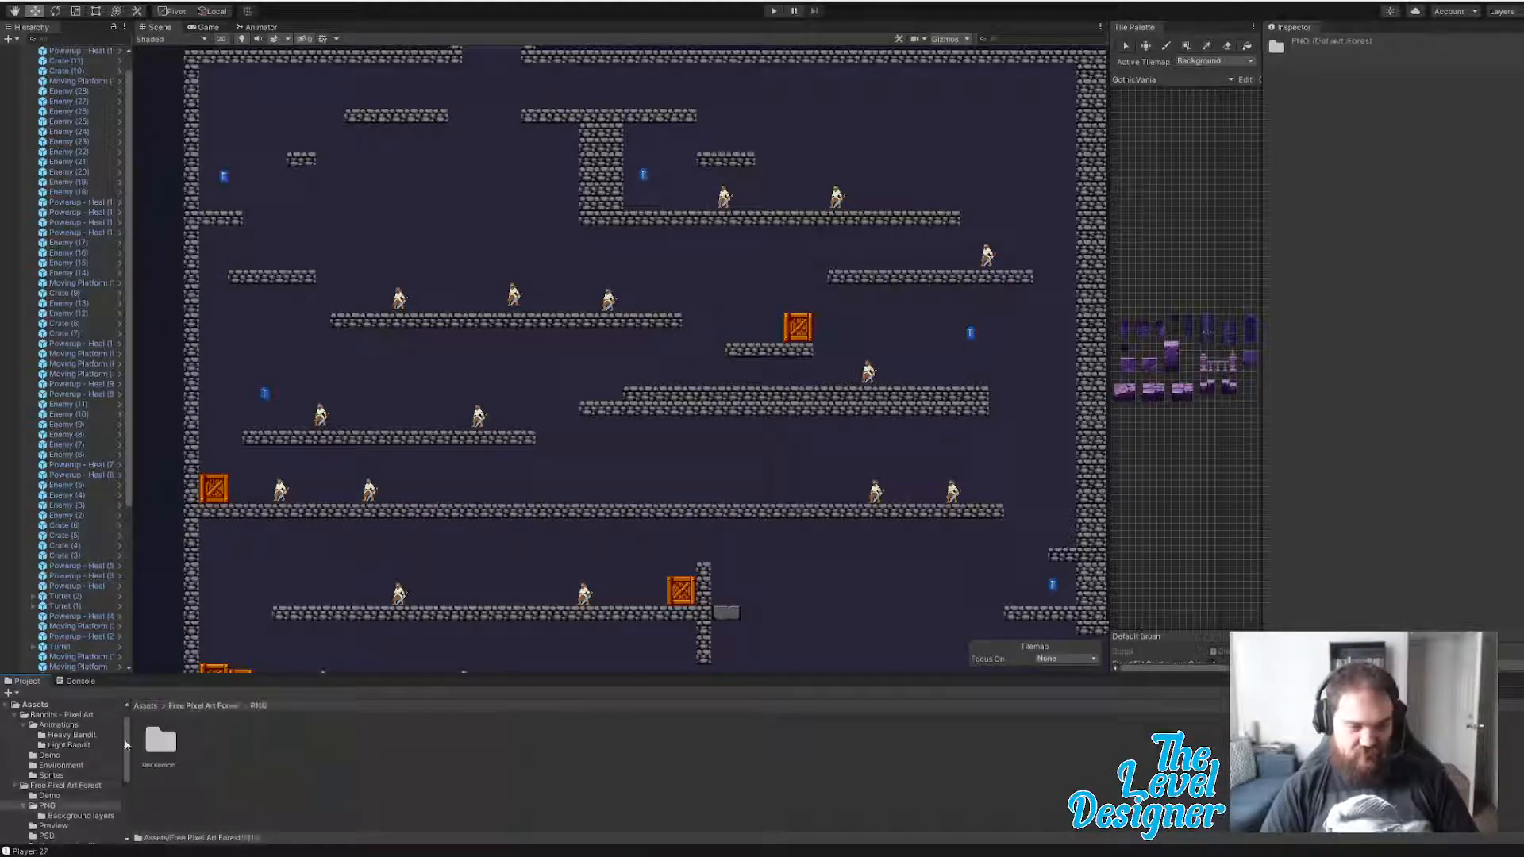
{"action": "double_click", "coordinate": [172, 750]}
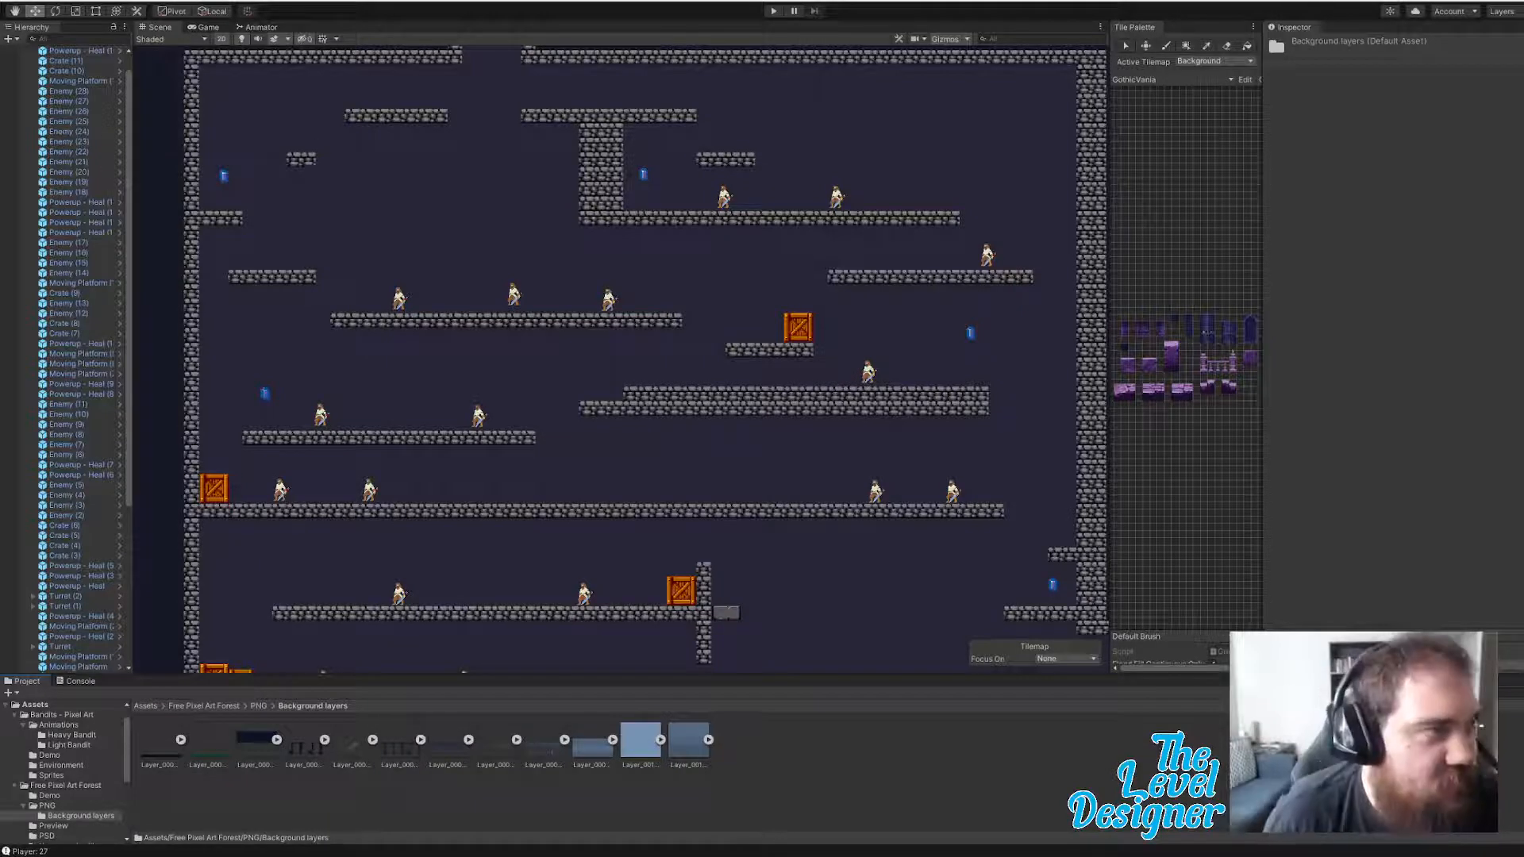
{"action": "left_click", "coordinate": [4, 6]}
{"action": "key", "text": "Escape"}
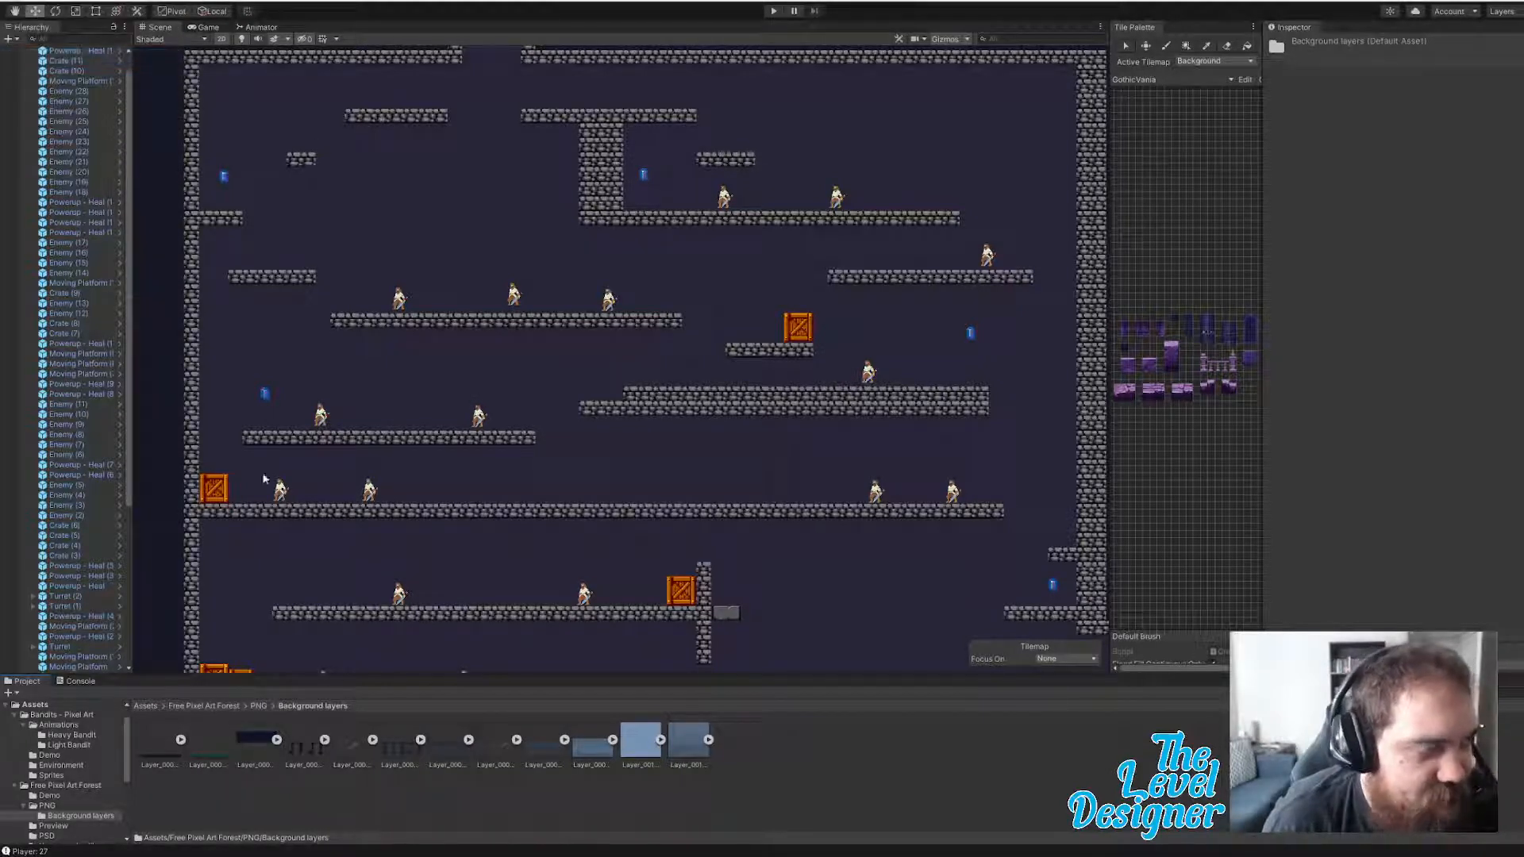
- Open the Background Example 2 scene from the Free Pixel Art Forest Demo folder and play it
{"action": "left_click", "coordinate": [224, 708]}
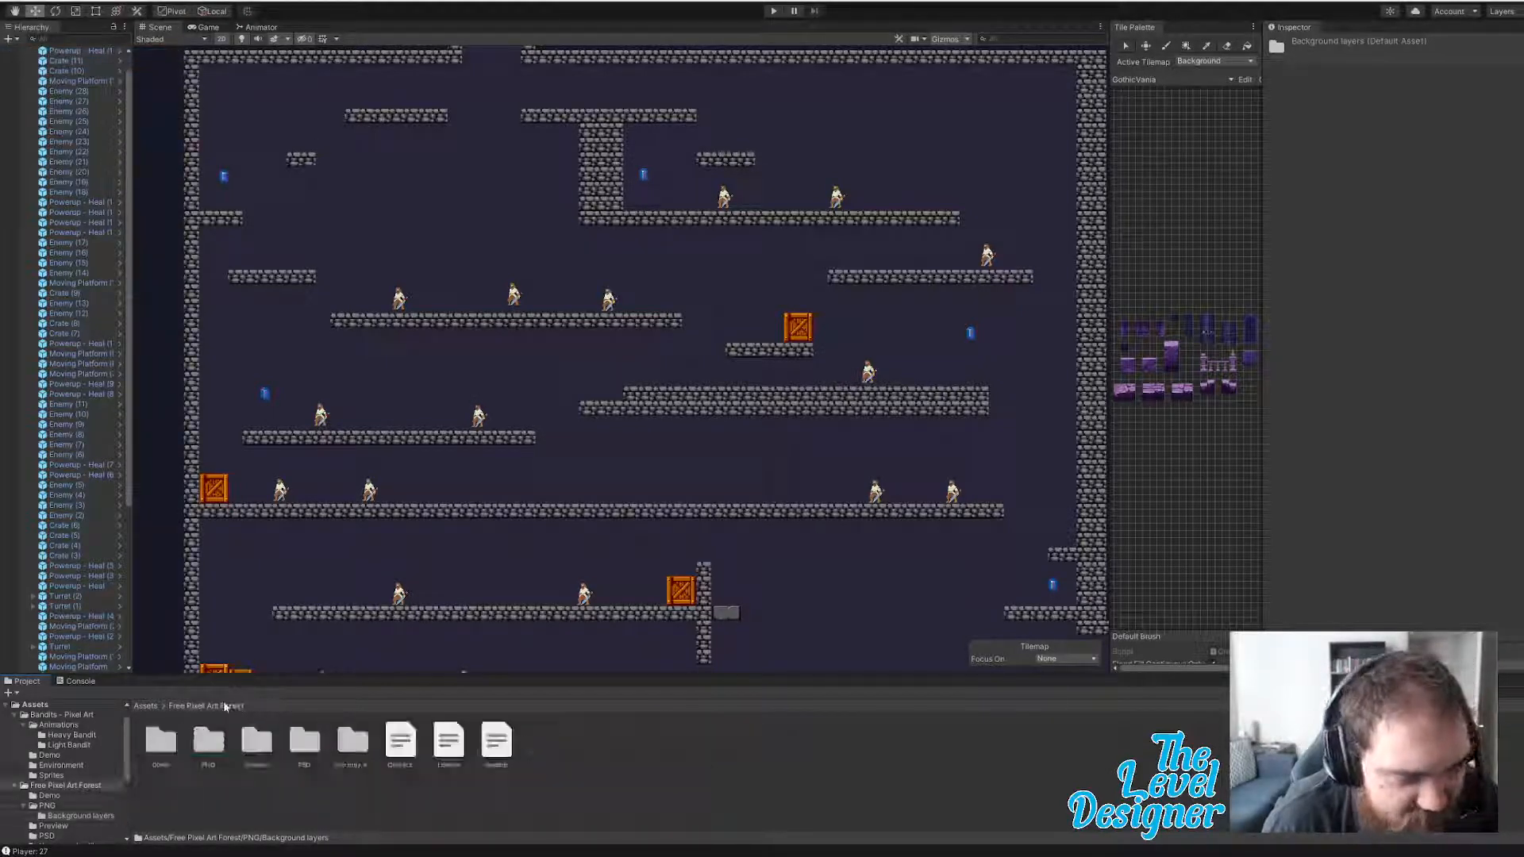
{"action": "double_click", "coordinate": [162, 741]}
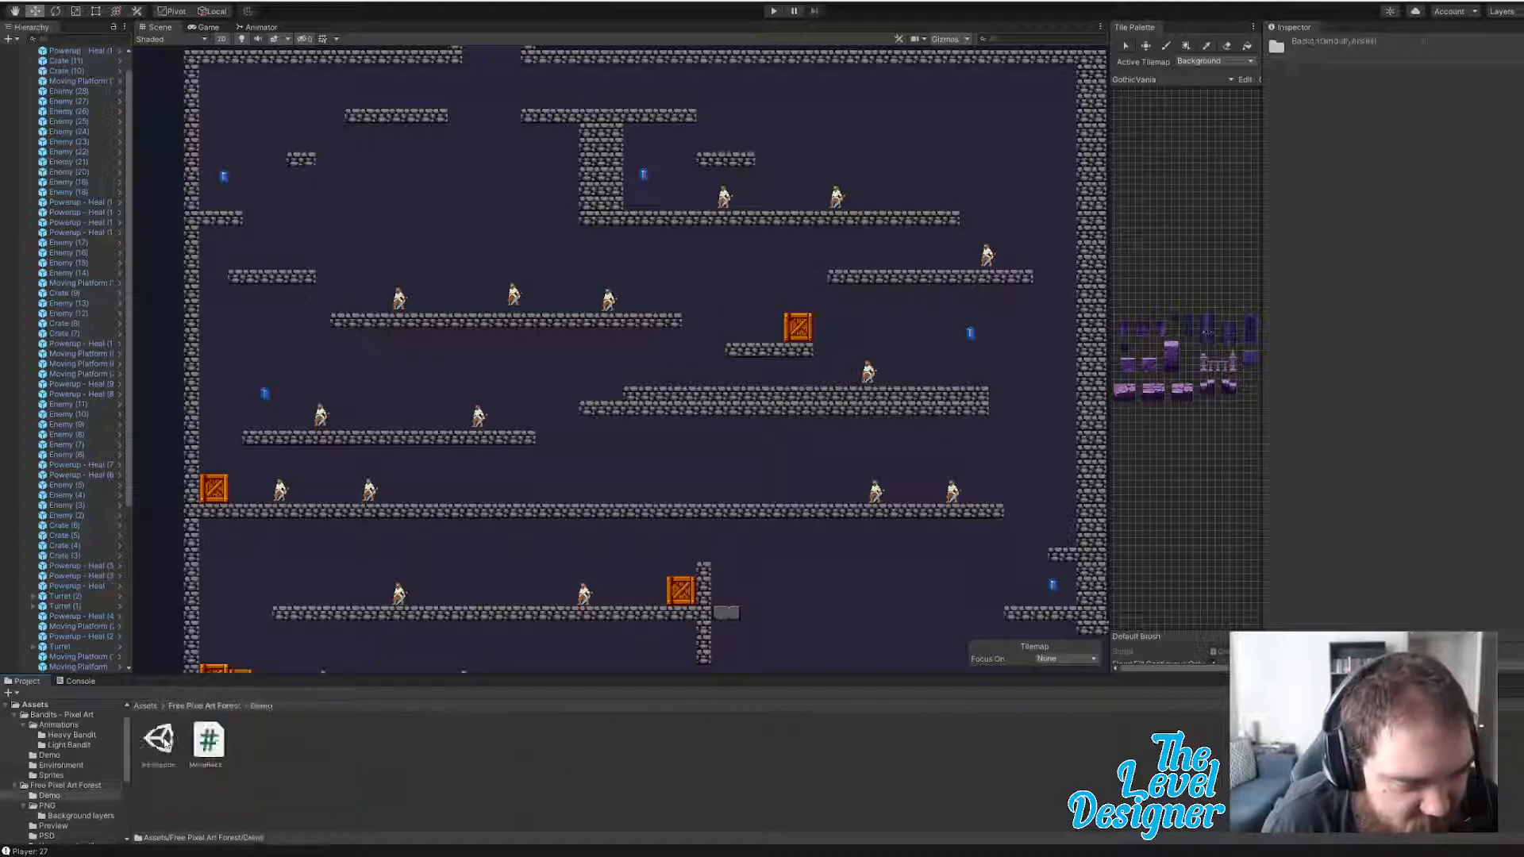
{"action": "double_click", "coordinate": [162, 740]}
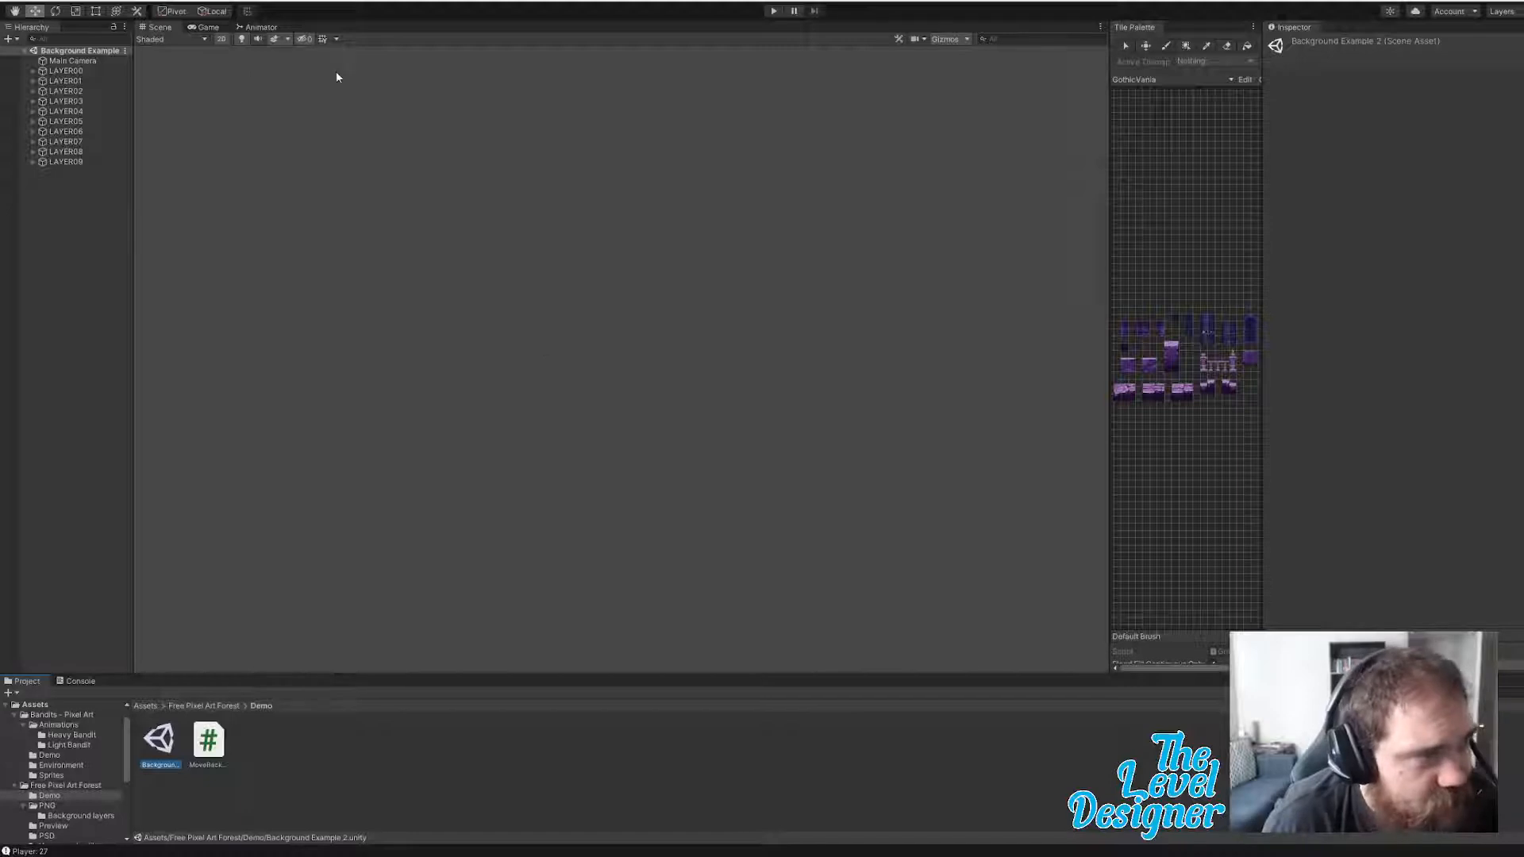
{"action": "left_click", "coordinate": [205, 27]}
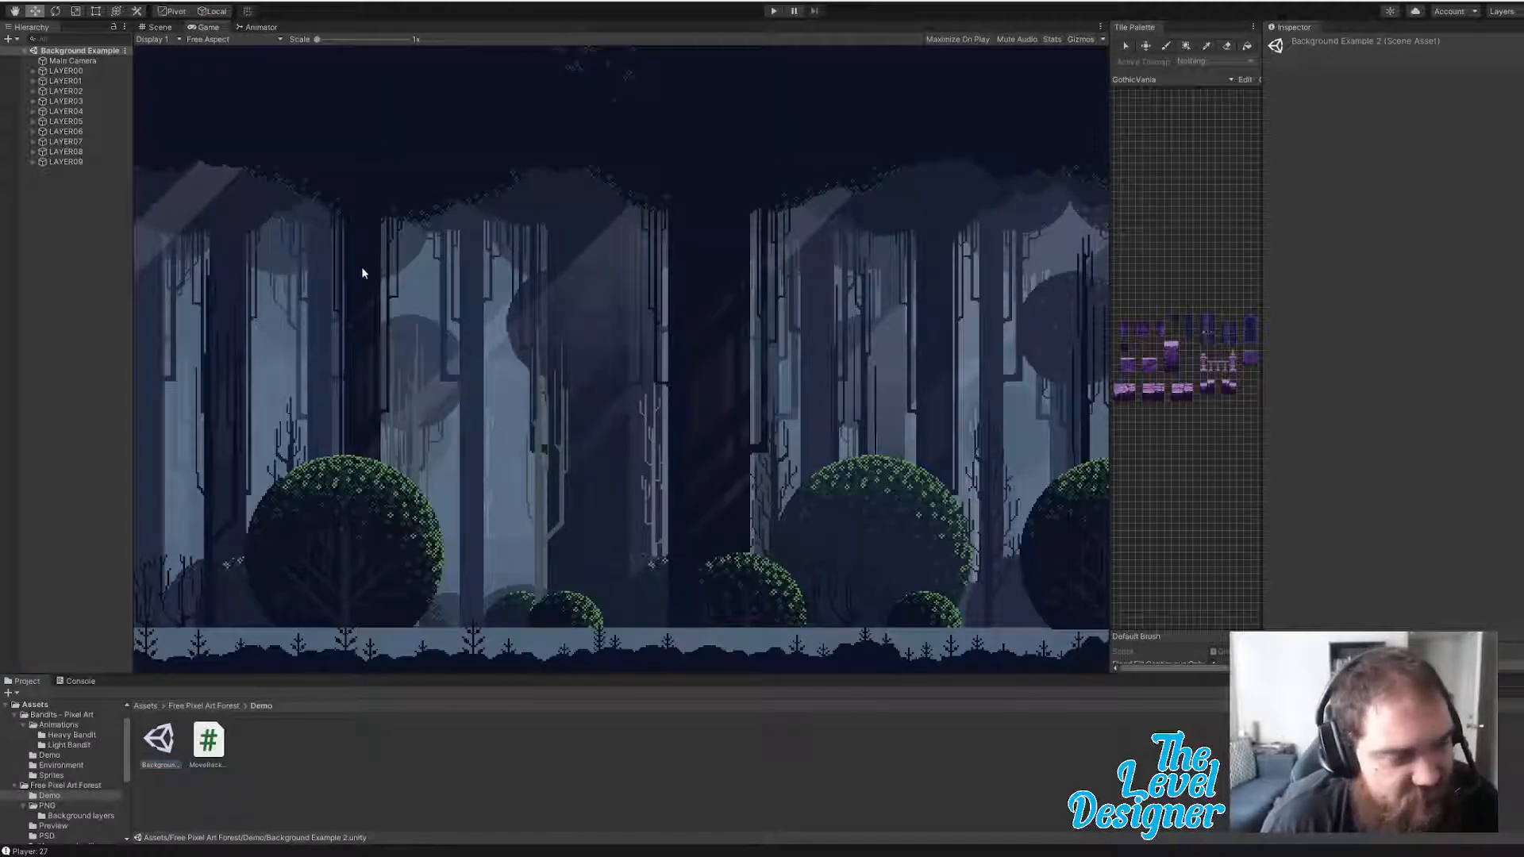
{"action": "left_click", "coordinate": [158, 27]}
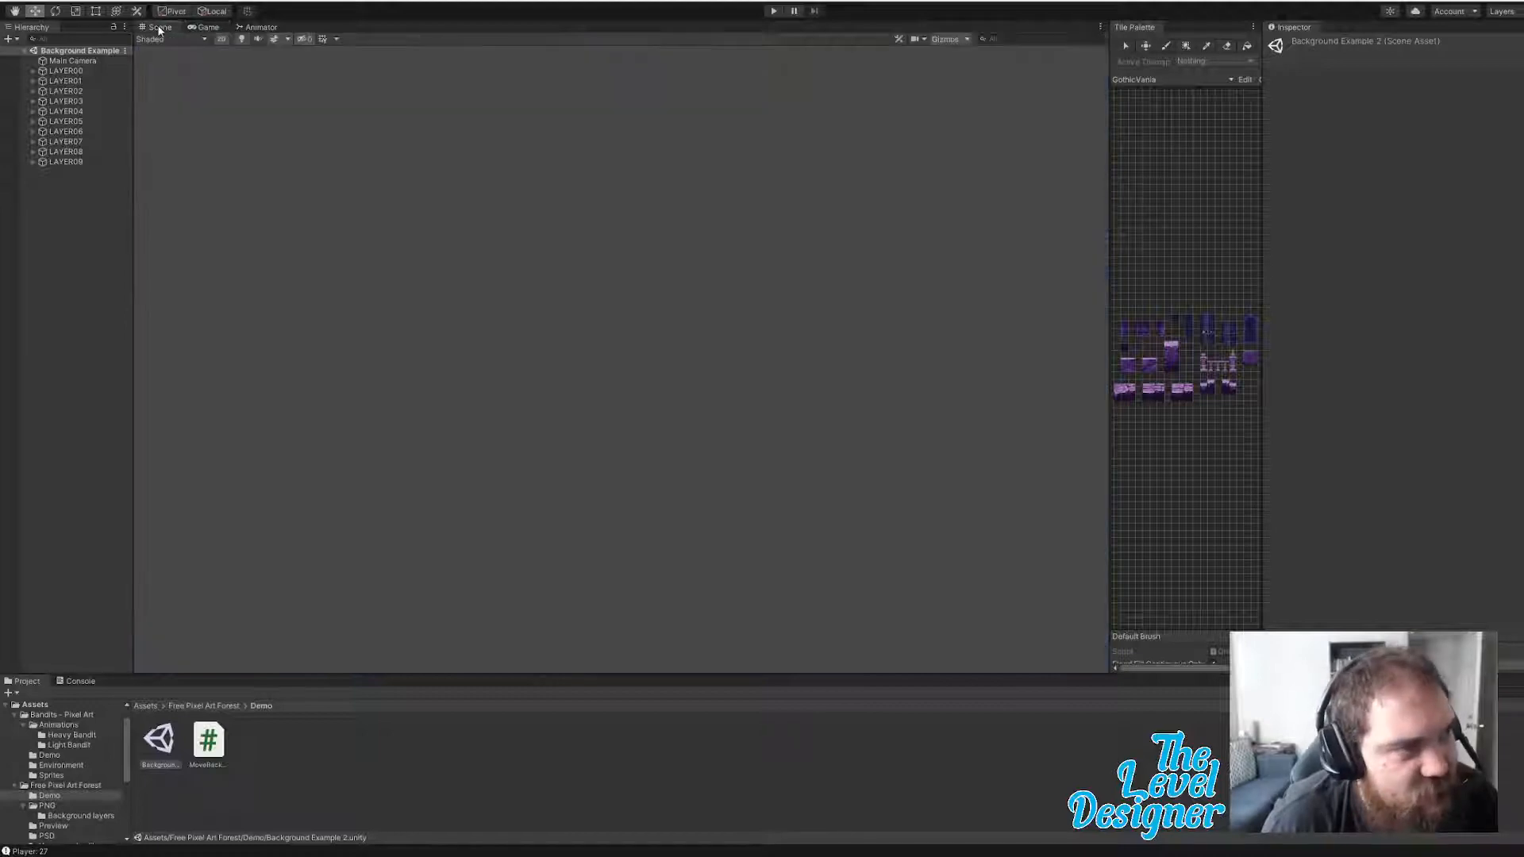
{"action": "left_click", "coordinate": [775, 11]}
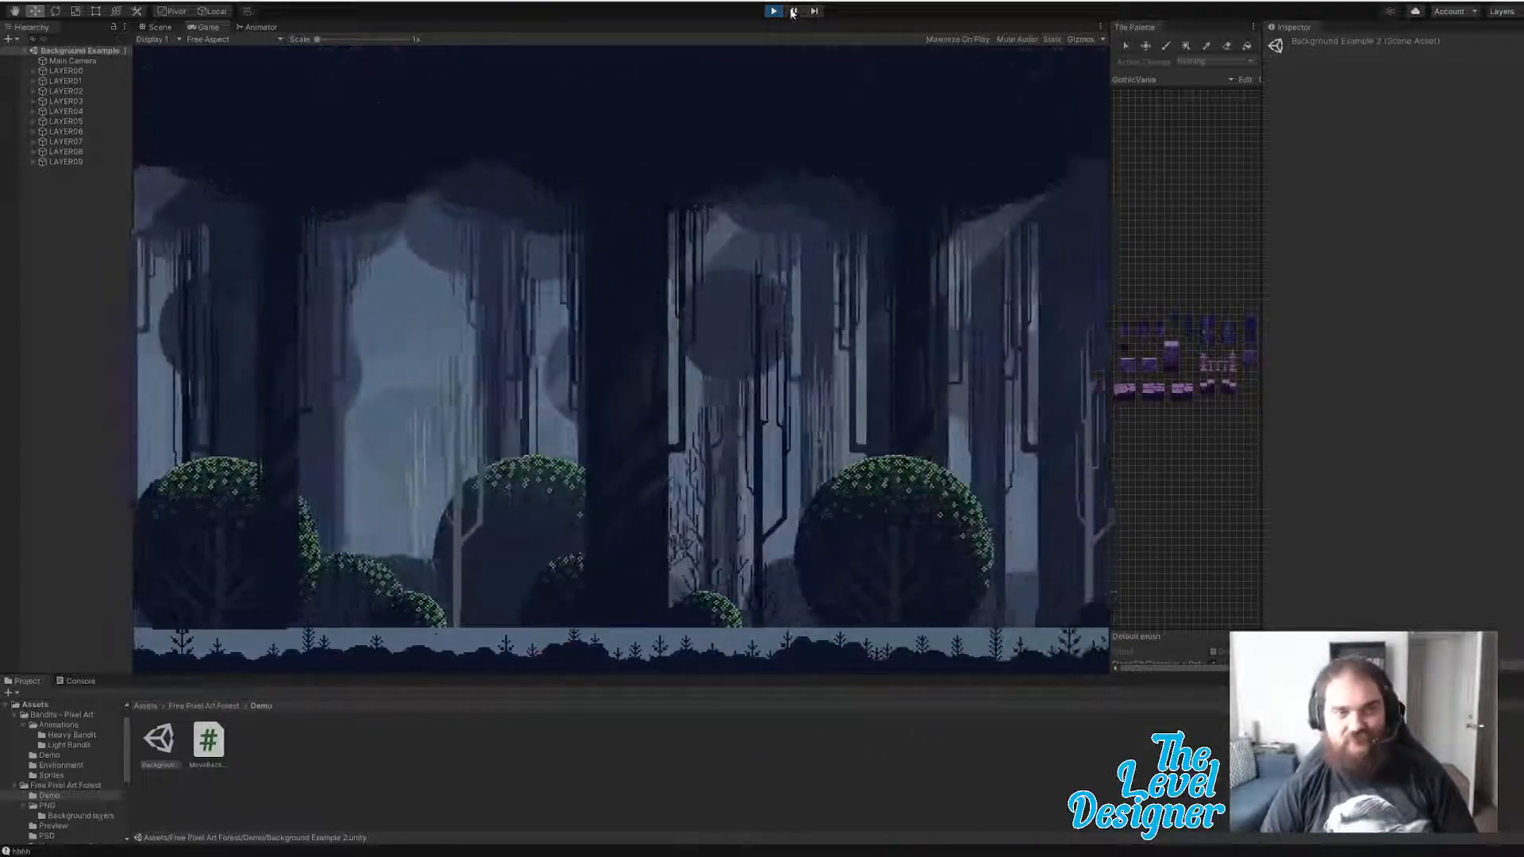
- Examine from the side in 3D how the forest demo's parallax layers are spaced and move in front of the camera
{"action": "left_click", "coordinate": [160, 27]}
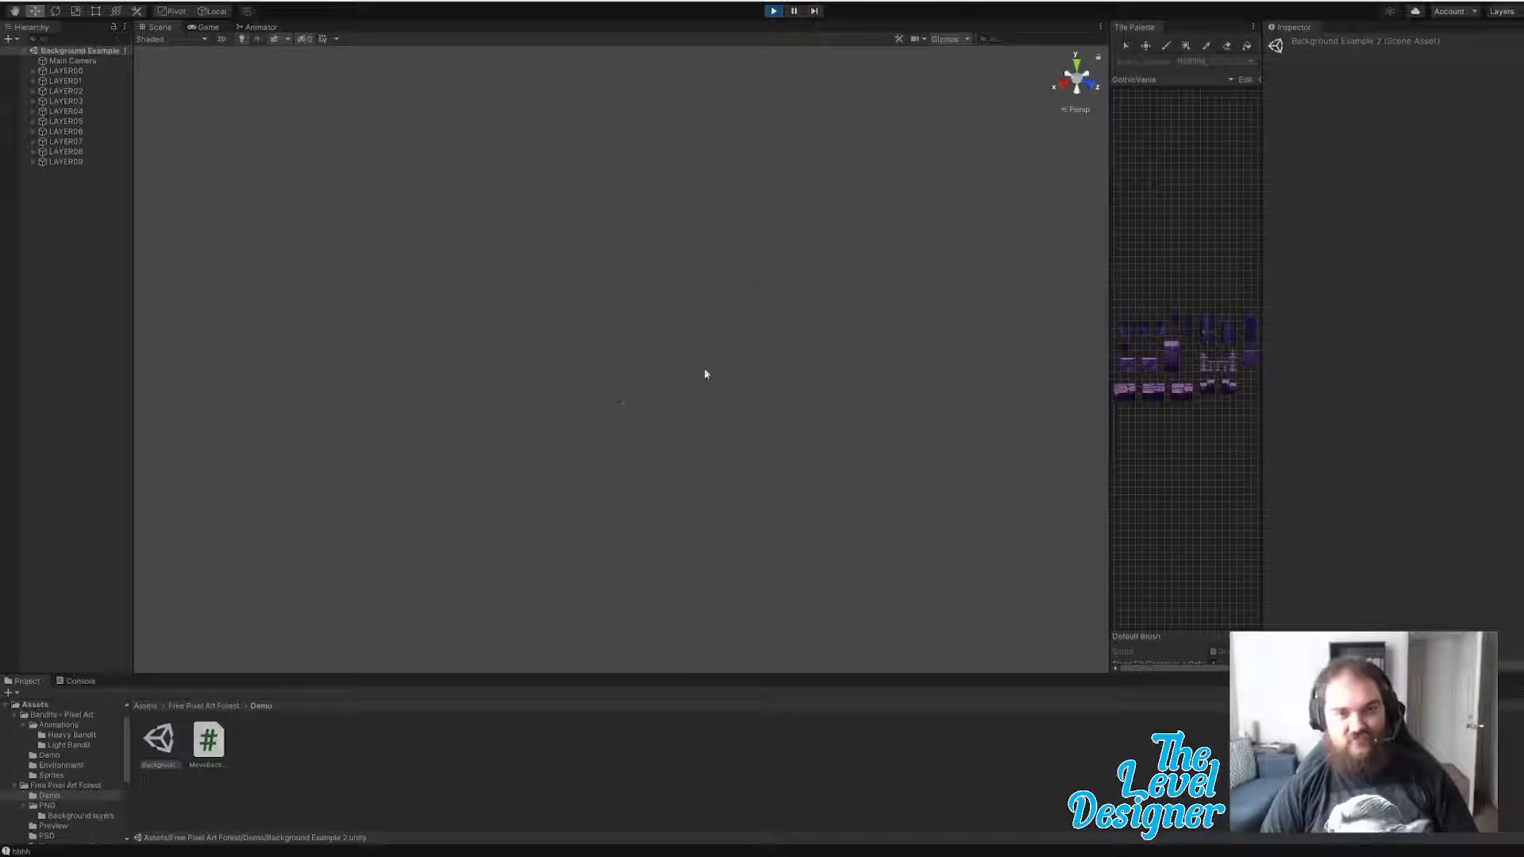
{"action": "scroll", "coordinate": [643, 334], "scroll_direction": "up", "scroll_amount": 8}
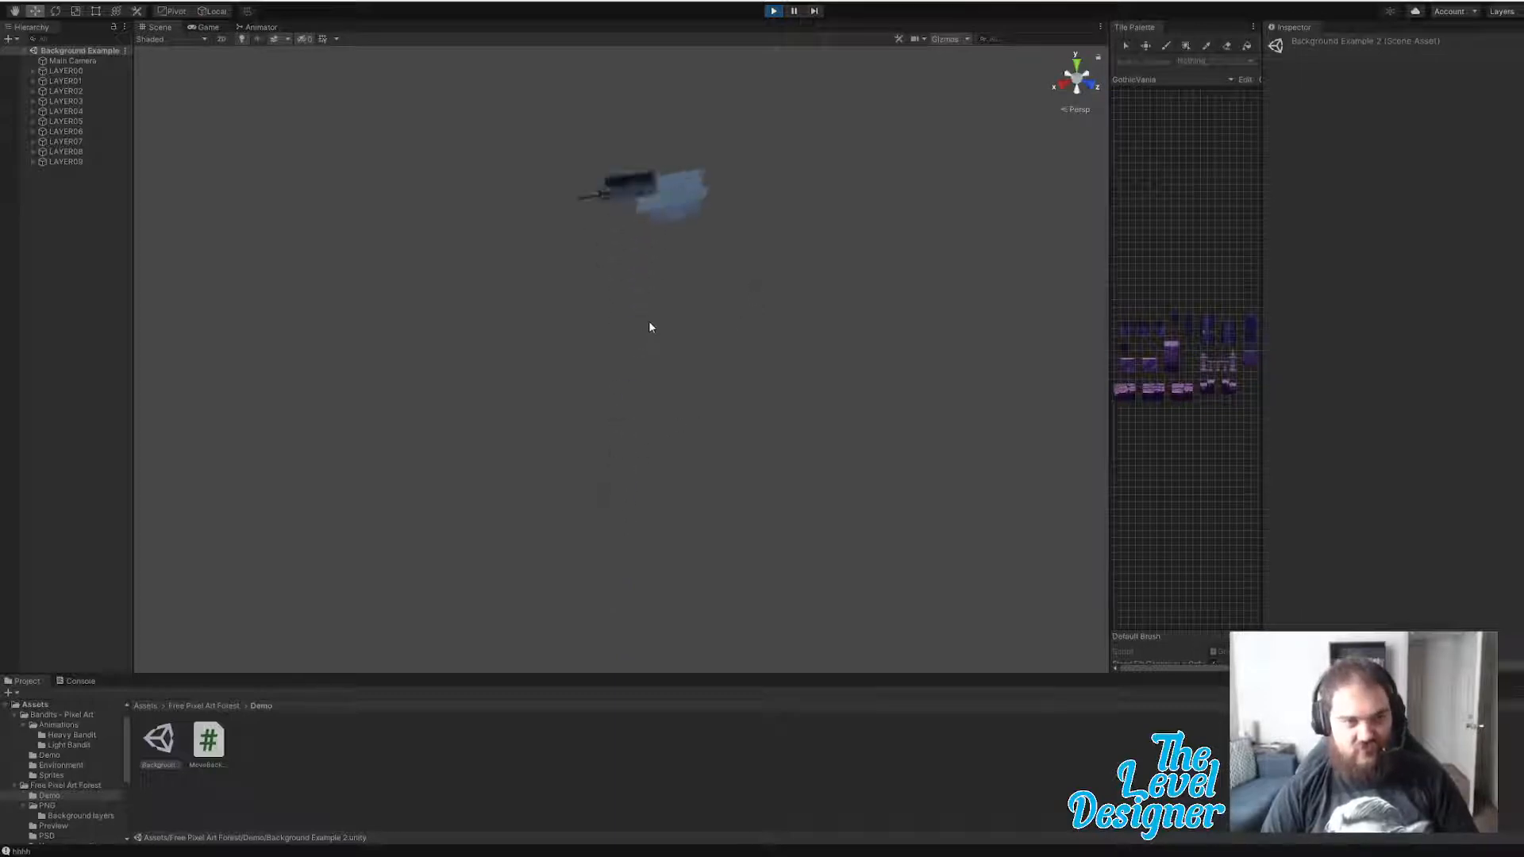
{"action": "middle_click_drag", "start_coordinate": [702, 216], "coordinate": [654, 427]}
{"action": "scroll", "coordinate": [654, 431], "scroll_direction": "up", "scroll_amount": 8}
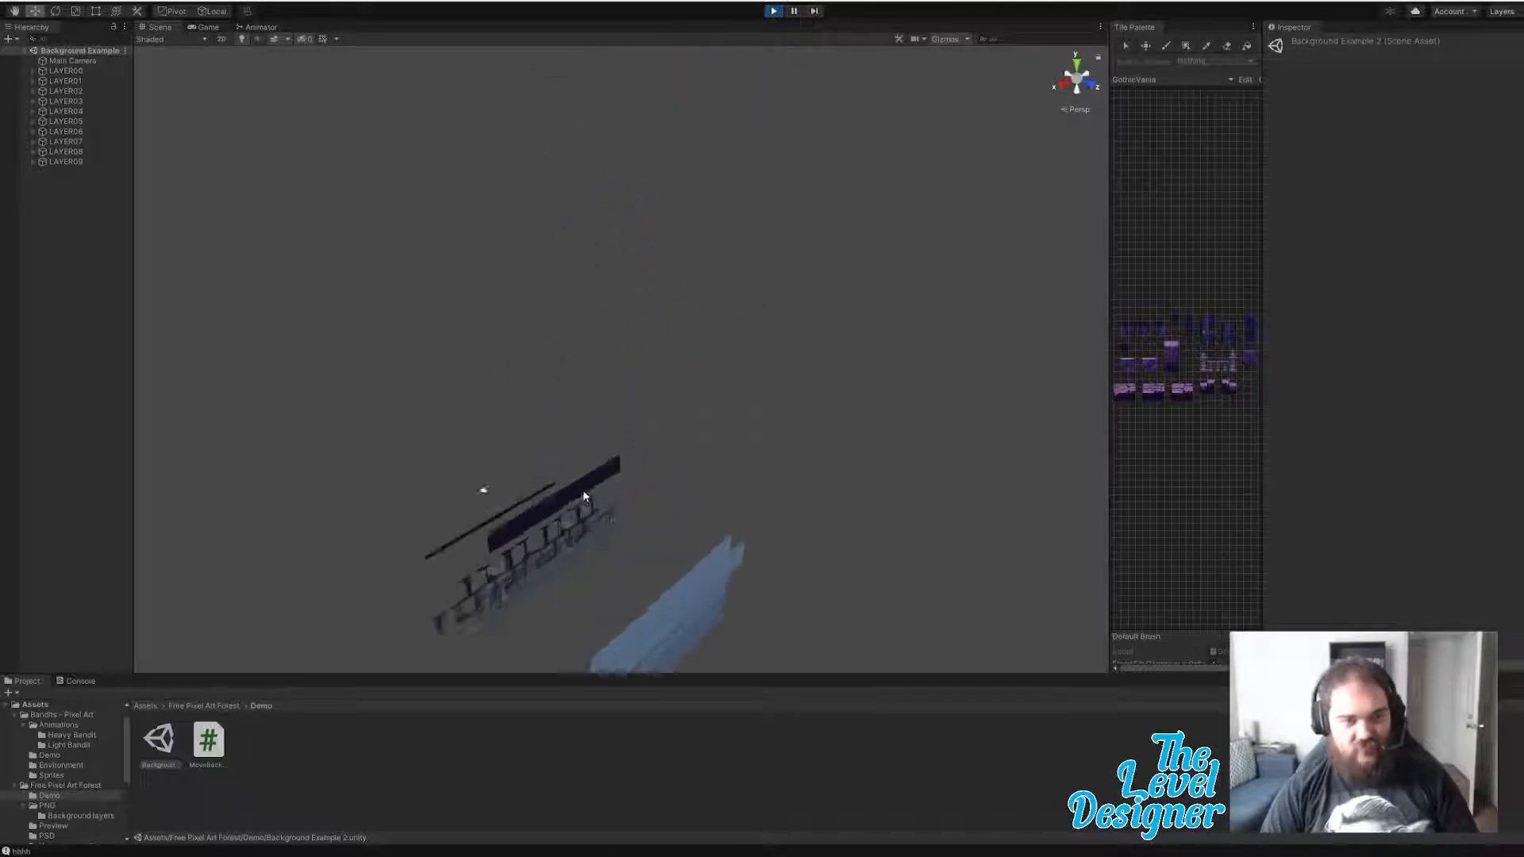
{"action": "middle_click_drag", "start_coordinate": [545, 576], "coordinate": [588, 464]}
{"action": "scroll", "coordinate": [516, 405], "scroll_direction": "up", "scroll_amount": 3}
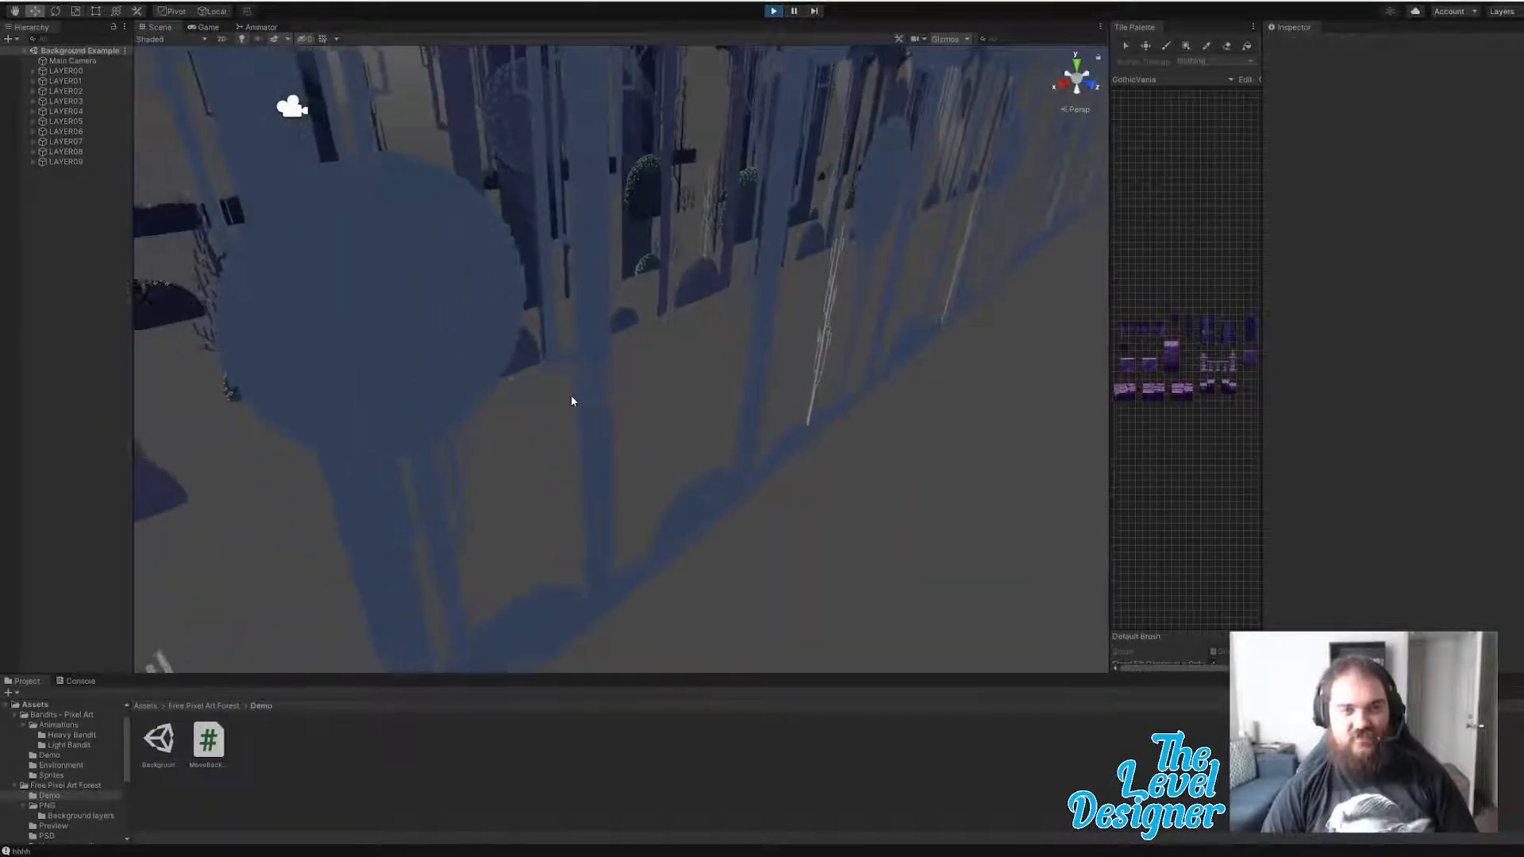
{"action": "scroll", "coordinate": [571, 401], "scroll_direction": "down", "scroll_amount": 10}
{"action": "scroll", "coordinate": [555, 398], "scroll_direction": "up", "scroll_amount": 3}
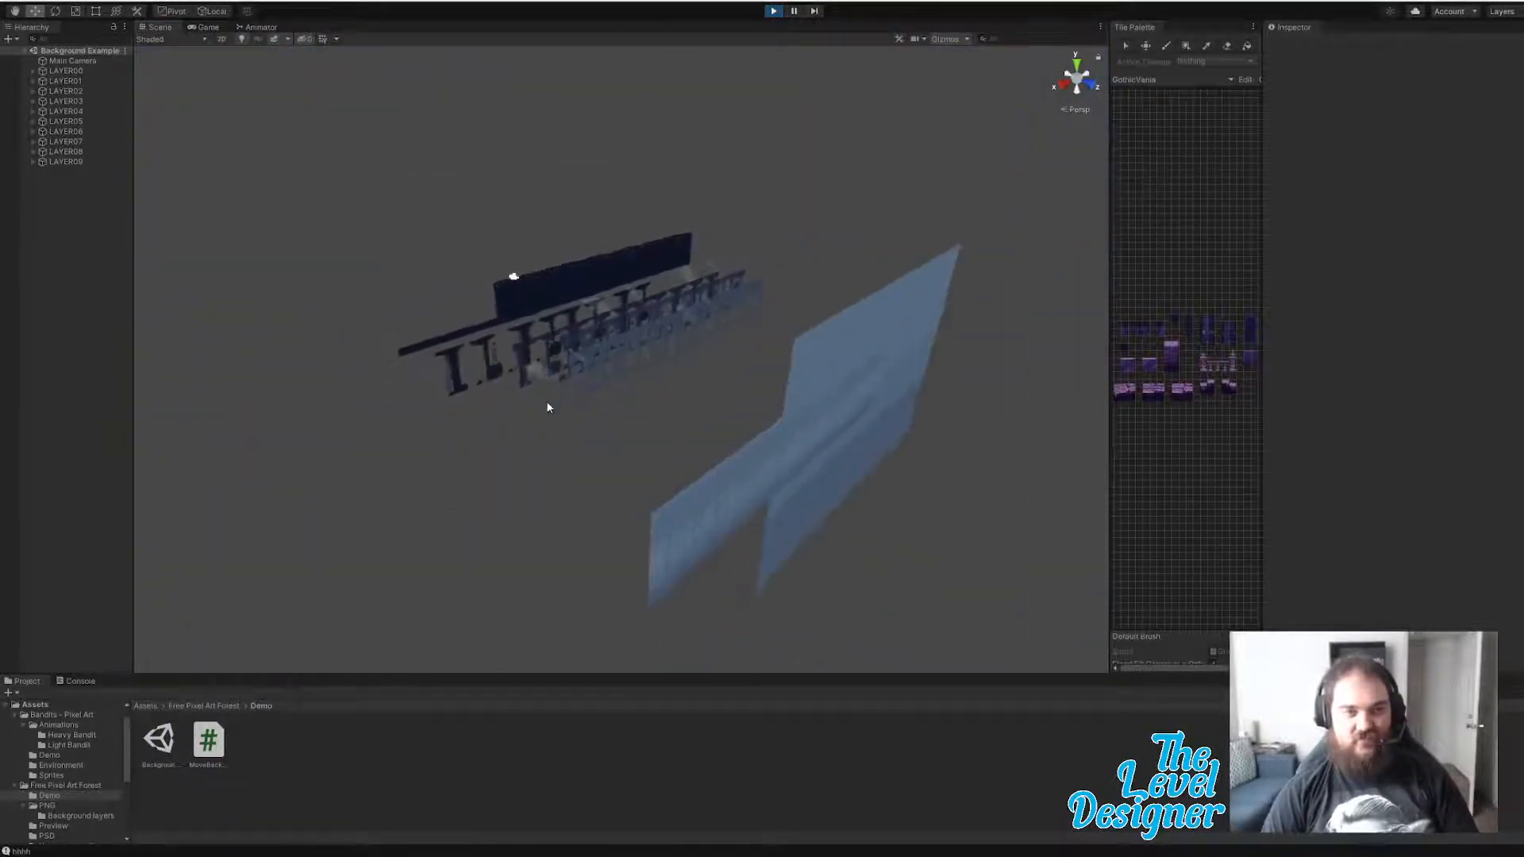
{"action": "left_click_drag", "start_coordinate": [546, 401], "coordinate": [588, 289], "text": "alt"}
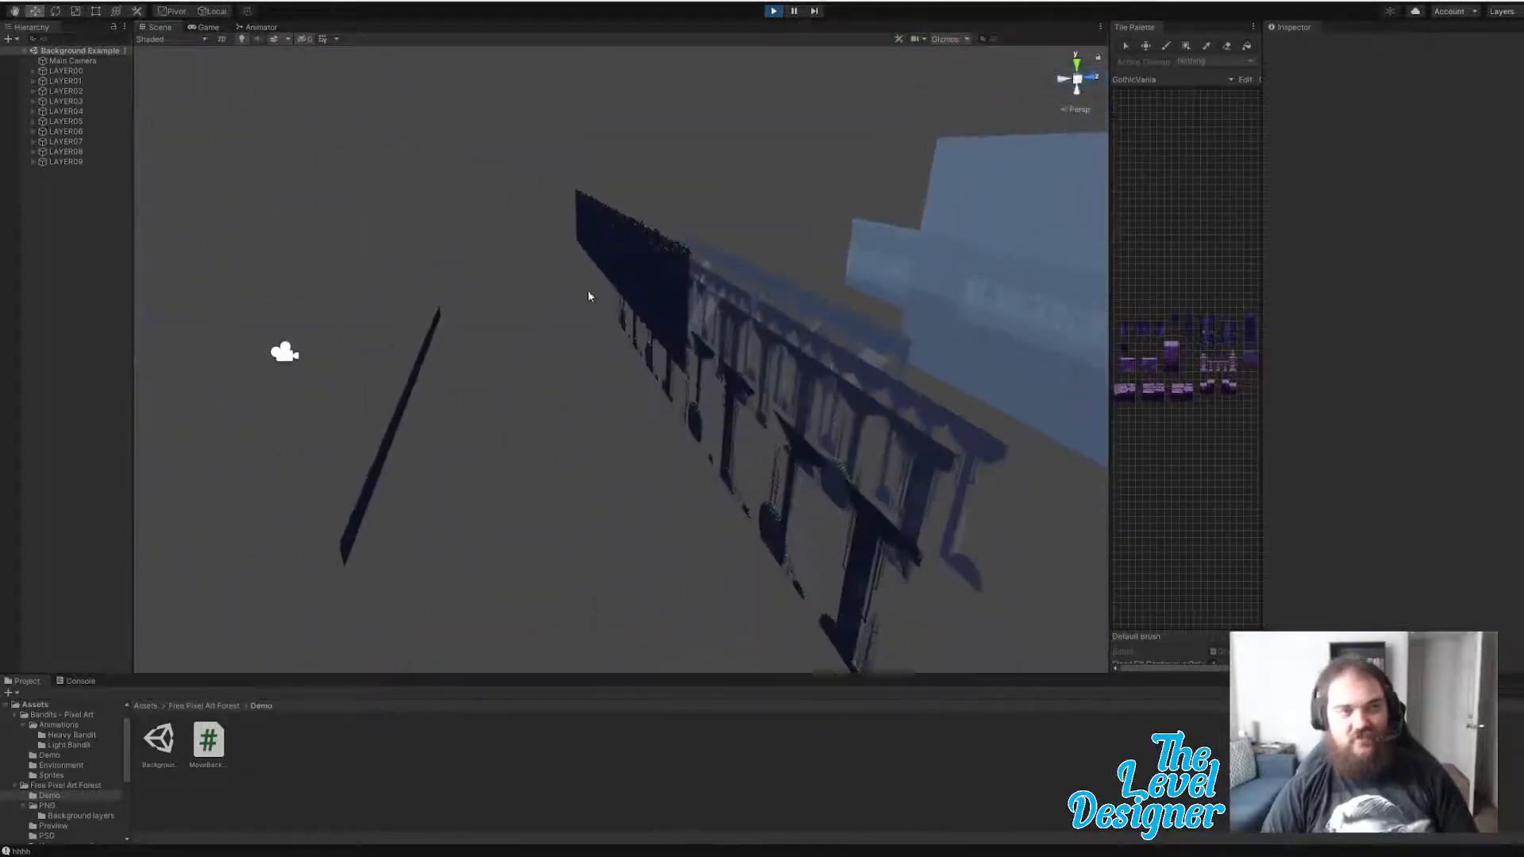
- Stop the forest demo and reopen SampleScene from the project's Scenes folder
{"action": "left_click", "coordinate": [147, 706]}
{"action": "left_click", "coordinate": [441, 750]}
{"action": "double_click", "coordinate": [441, 749]}
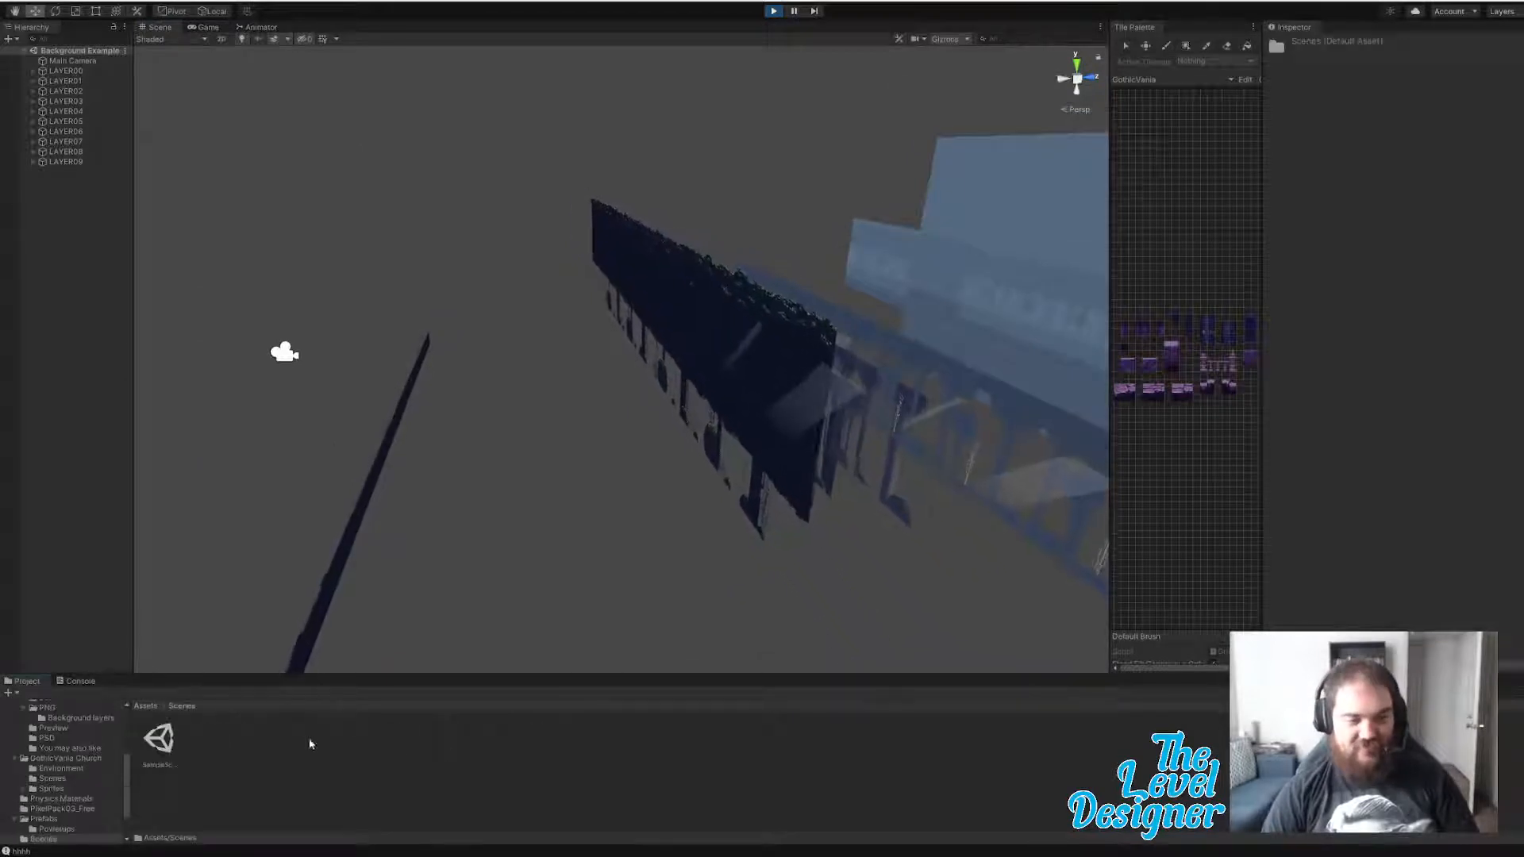
{"action": "left_click", "coordinate": [159, 738]}
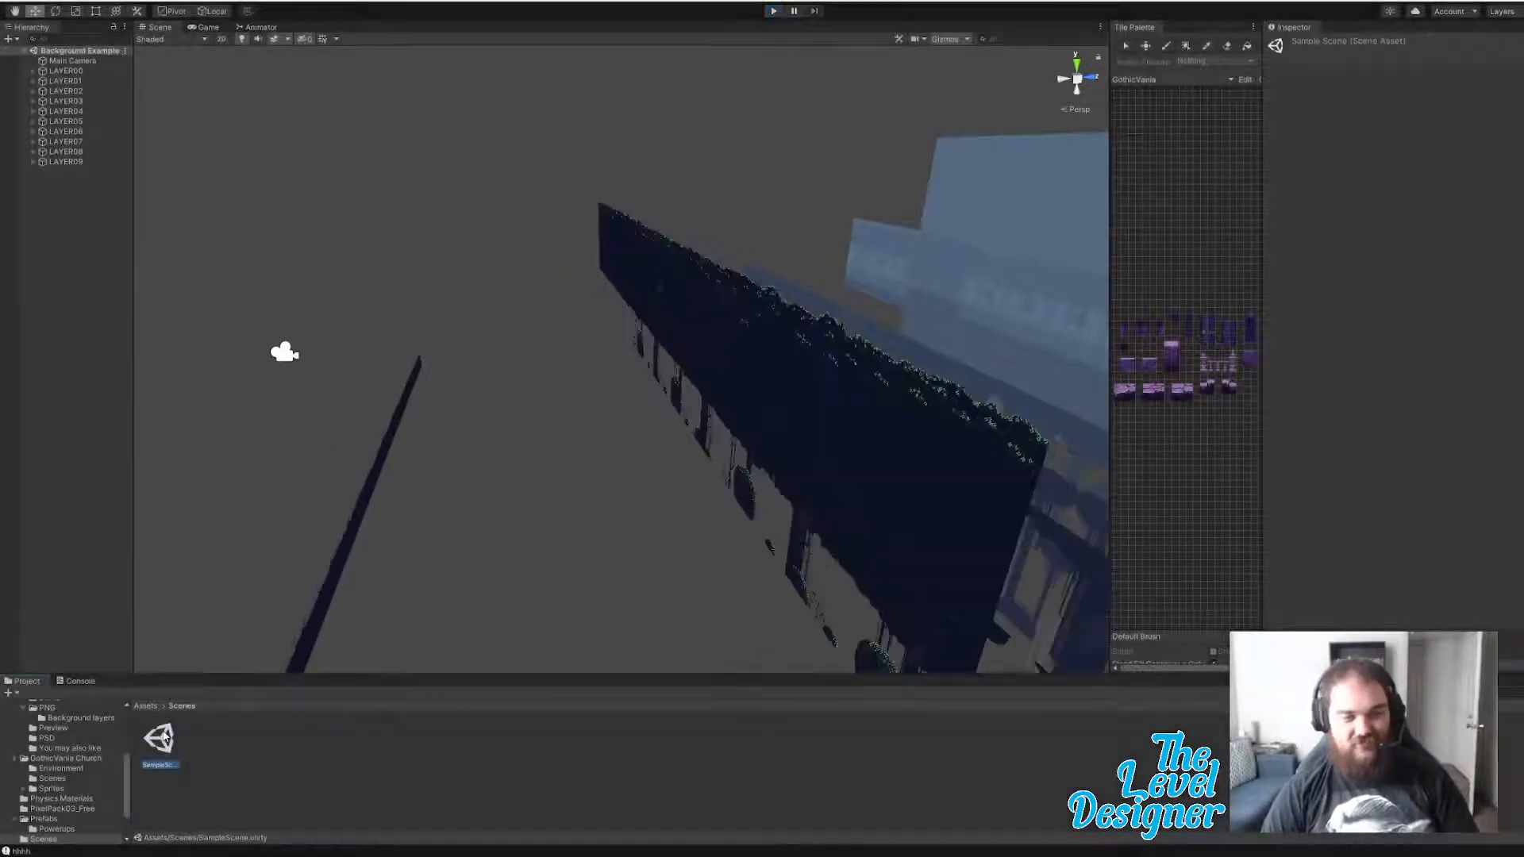
{"action": "double_click", "coordinate": [161, 737]}
- Look over the whole level in 3D and switch the Scene view back to 2D
{"action": "left_click_drag", "start_coordinate": [665, 334], "coordinate": [968, 316], "text": "alt"}
{"action": "scroll", "coordinate": [958, 239], "scroll_direction": "down", "scroll_amount": 10}
{"action": "scroll", "coordinate": [962, 332], "scroll_direction": "down", "scroll_amount": 8}
{"action": "left_click", "coordinate": [888, 151]}
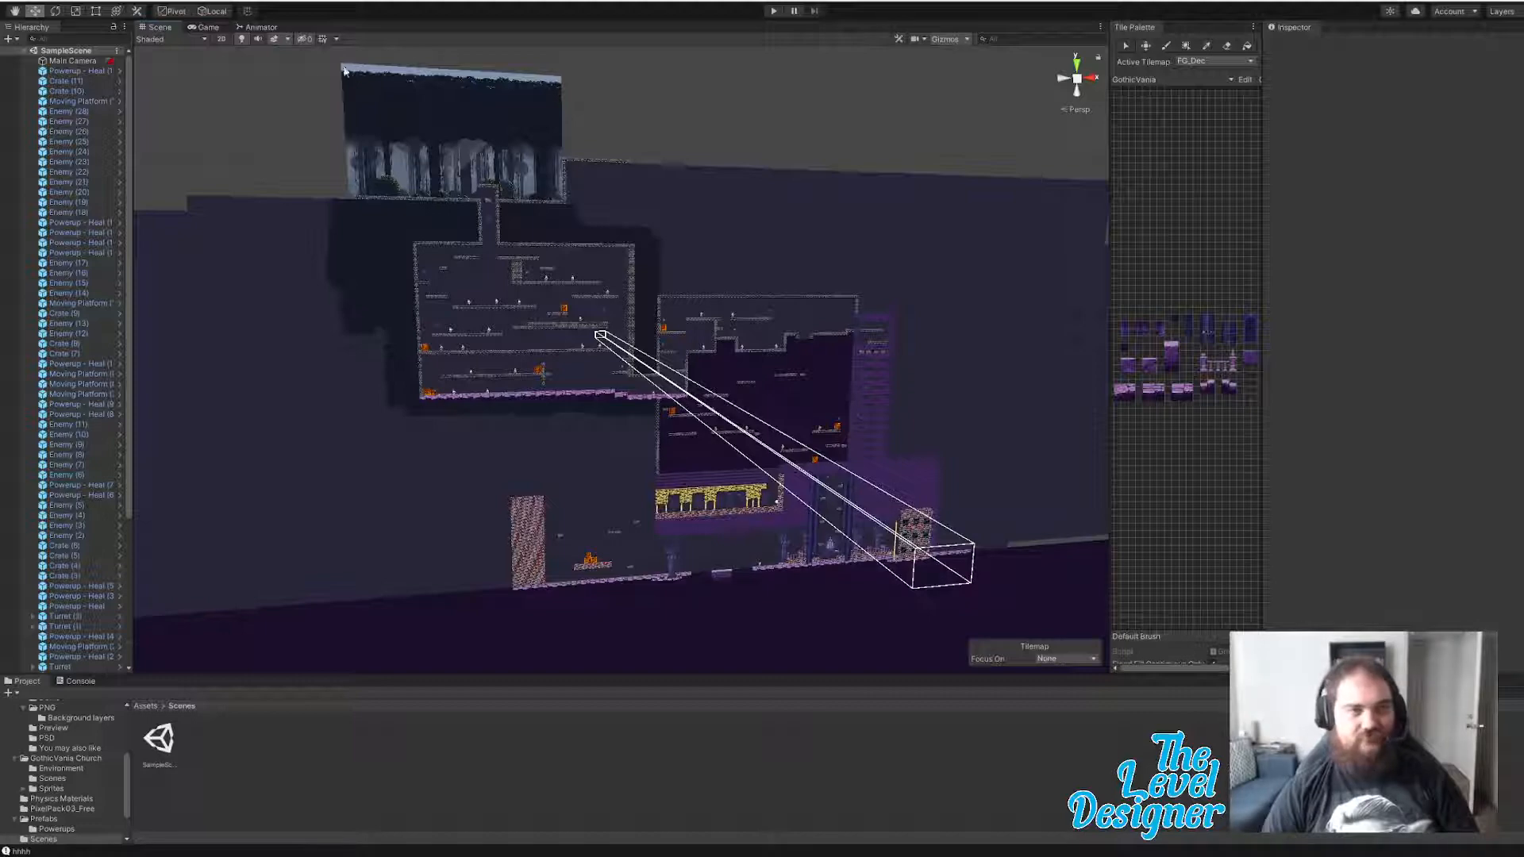
{"action": "left_click", "coordinate": [224, 38]}
- Examine the level layout in 2D from the starting brick building and column tower to the upper stone-platform areas
{"action": "middle_click_drag", "start_coordinate": [651, 335], "coordinate": [474, 115]}
{"action": "scroll", "coordinate": [830, 449], "scroll_direction": "up", "scroll_amount": 6}
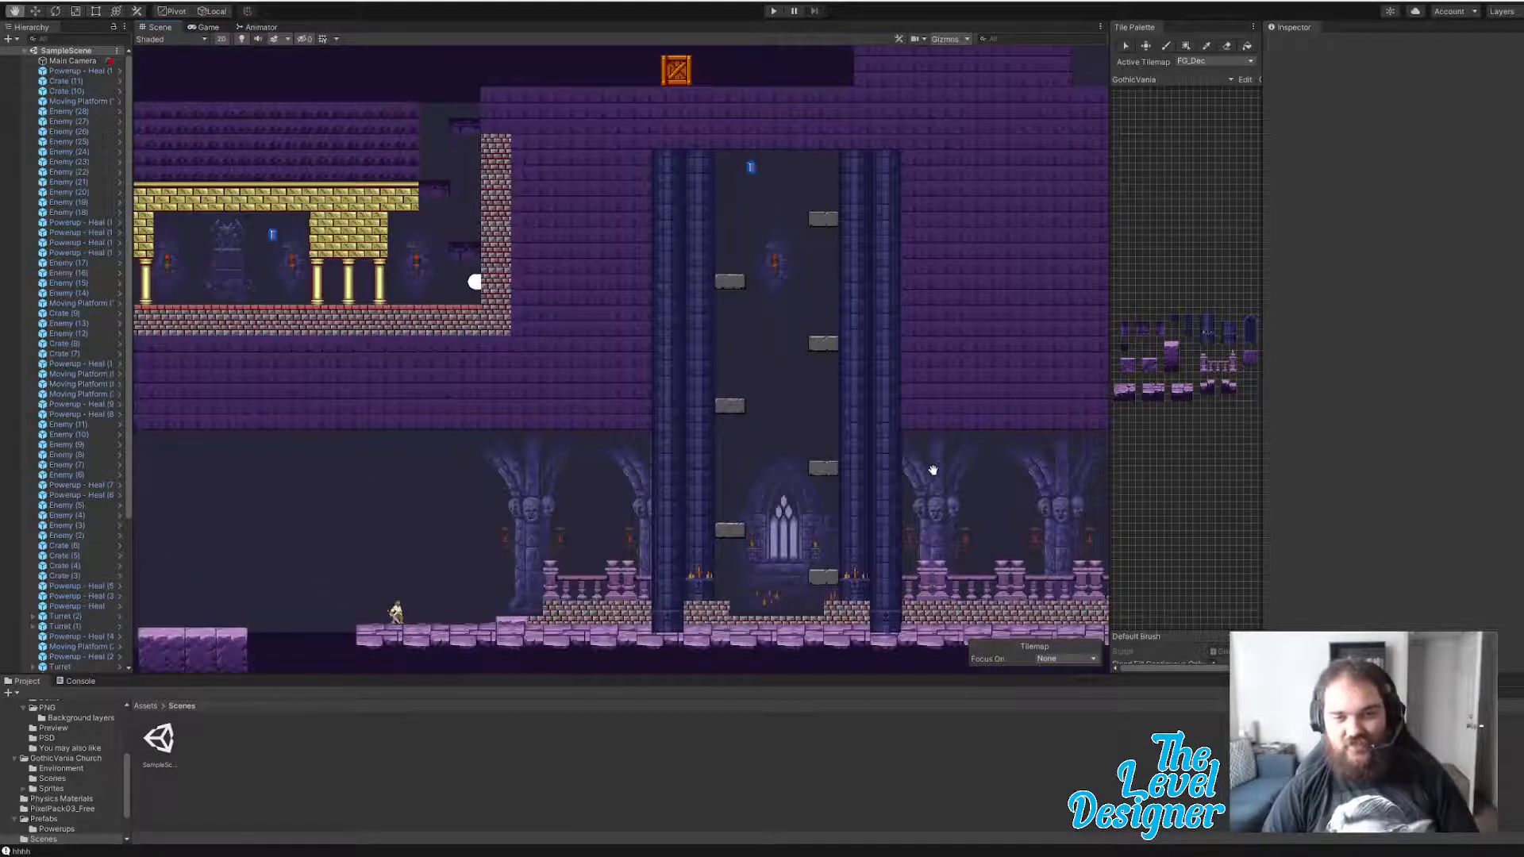
{"action": "middle_click_drag", "start_coordinate": [934, 470], "coordinate": [765, 429]}
{"action": "scroll", "coordinate": [824, 440], "scroll_direction": "up", "scroll_amount": 2}
{"action": "middle_click_drag", "start_coordinate": [899, 472], "coordinate": [766, 415]}
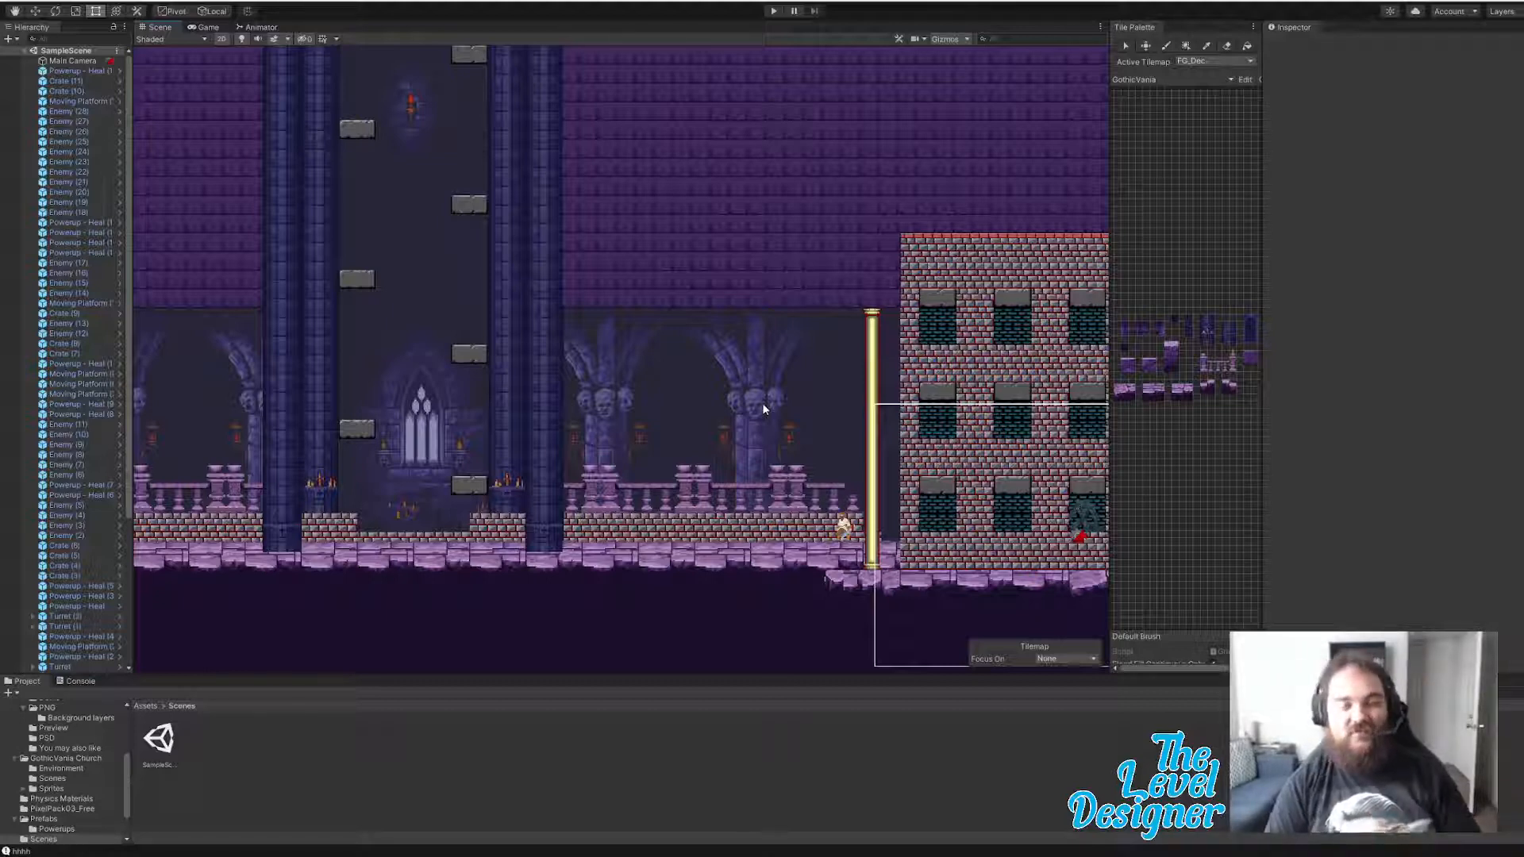
{"action": "middle_click_drag", "start_coordinate": [437, 336], "coordinate": [747, 456]}
{"action": "scroll", "coordinate": [708, 434], "scroll_direction": "down", "scroll_amount": 5}
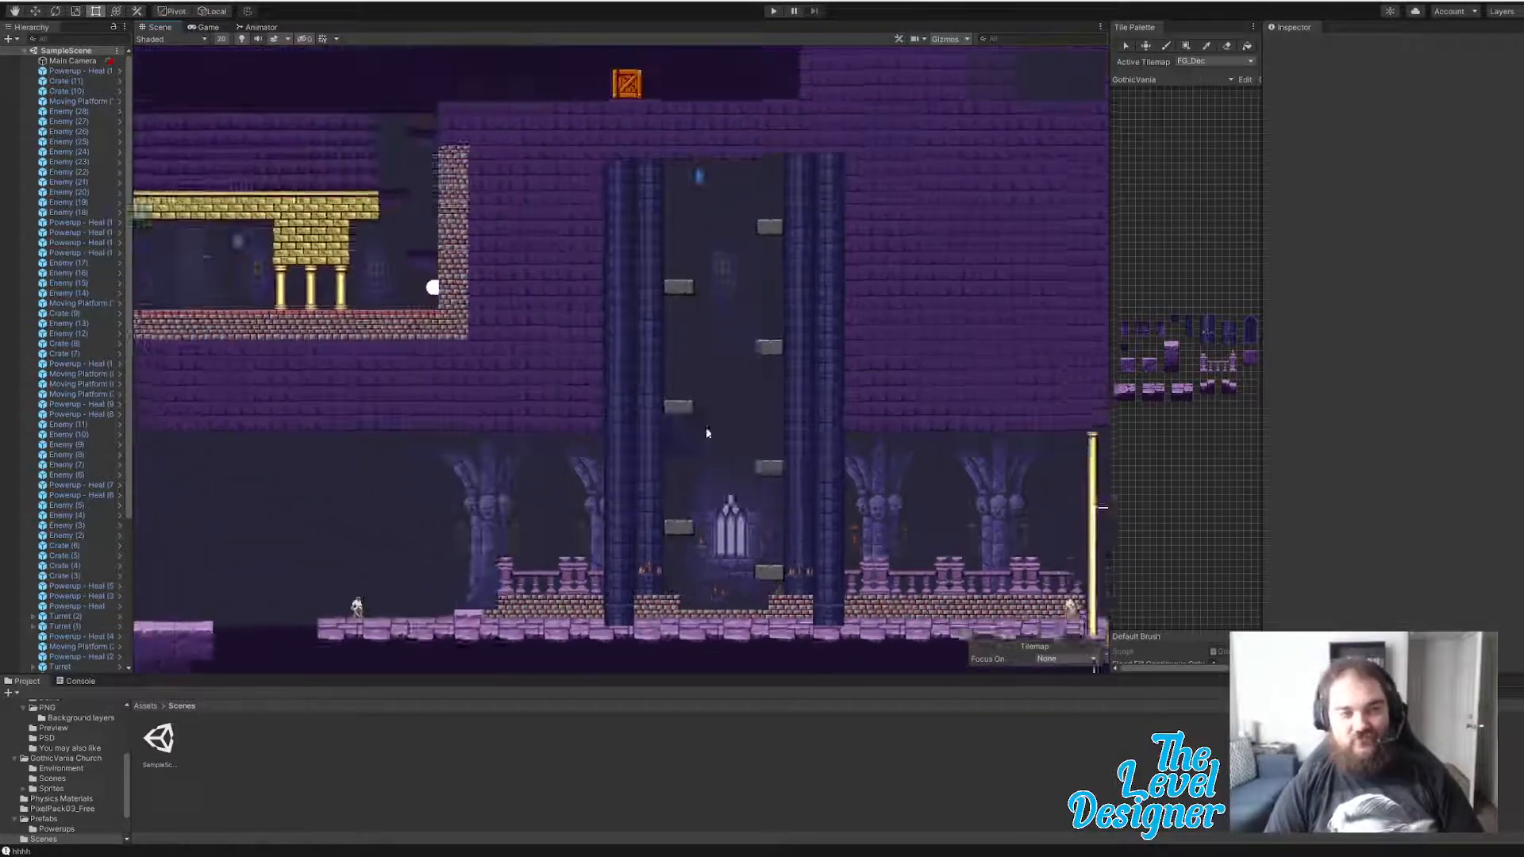
{"action": "scroll", "coordinate": [708, 433], "scroll_direction": "down", "scroll_amount": 6}
{"action": "middle_click_drag", "start_coordinate": [474, 258], "coordinate": [781, 541]}
{"action": "middle_click_drag", "start_coordinate": [889, 569], "coordinate": [904, 603]}
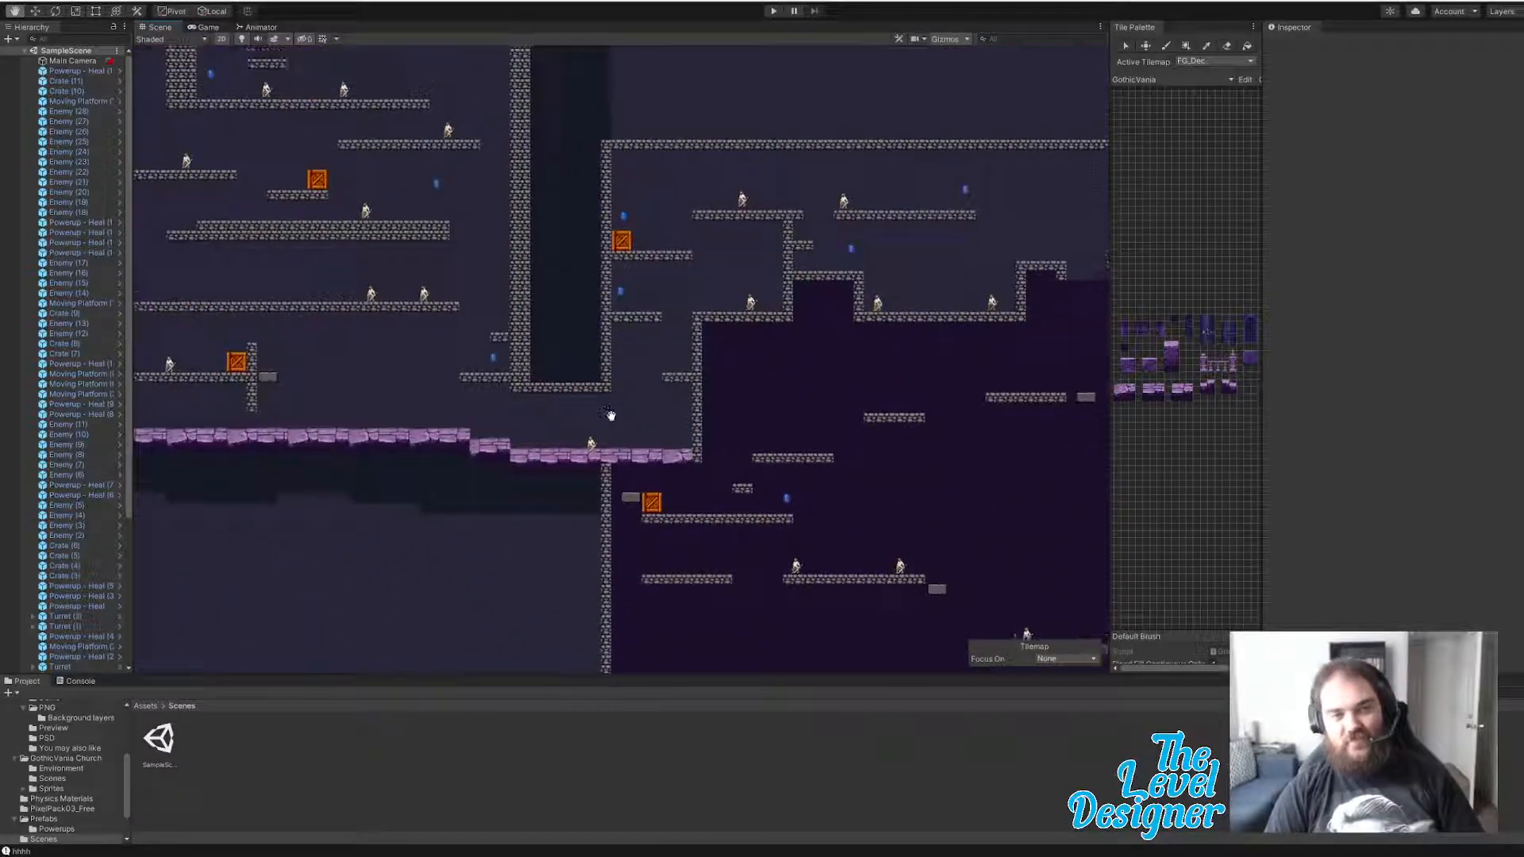
{"action": "middle_click_drag", "start_coordinate": [612, 415], "coordinate": [823, 610]}
{"action": "middle_click_drag", "start_coordinate": [669, 412], "coordinate": [931, 584]}
{"action": "middle_click_drag", "start_coordinate": [868, 432], "coordinate": [602, 238]}
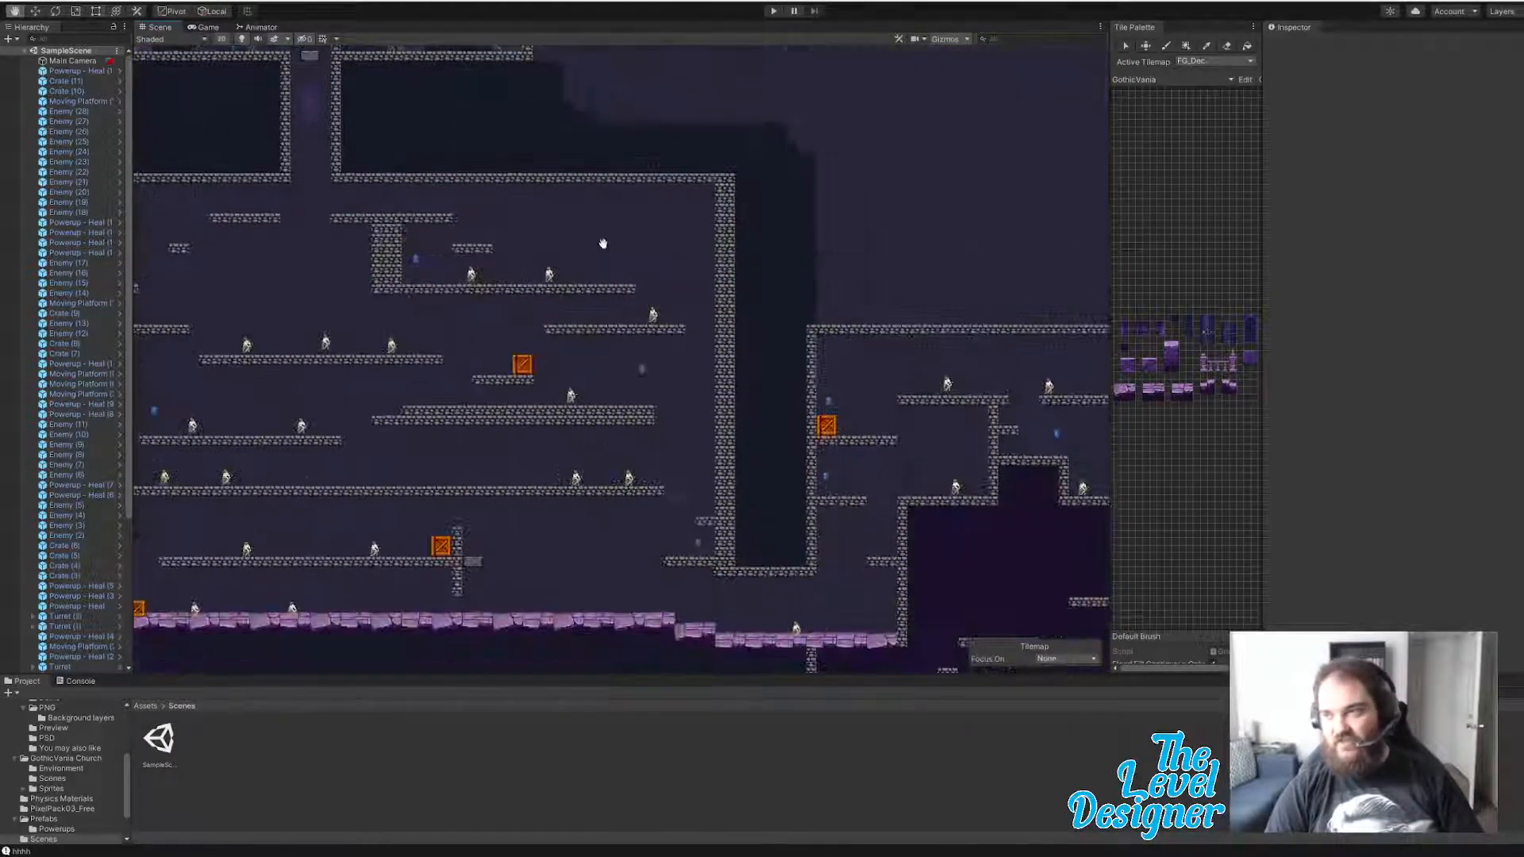
{"action": "middle_click_drag", "start_coordinate": [807, 446], "coordinate": [572, 306]}
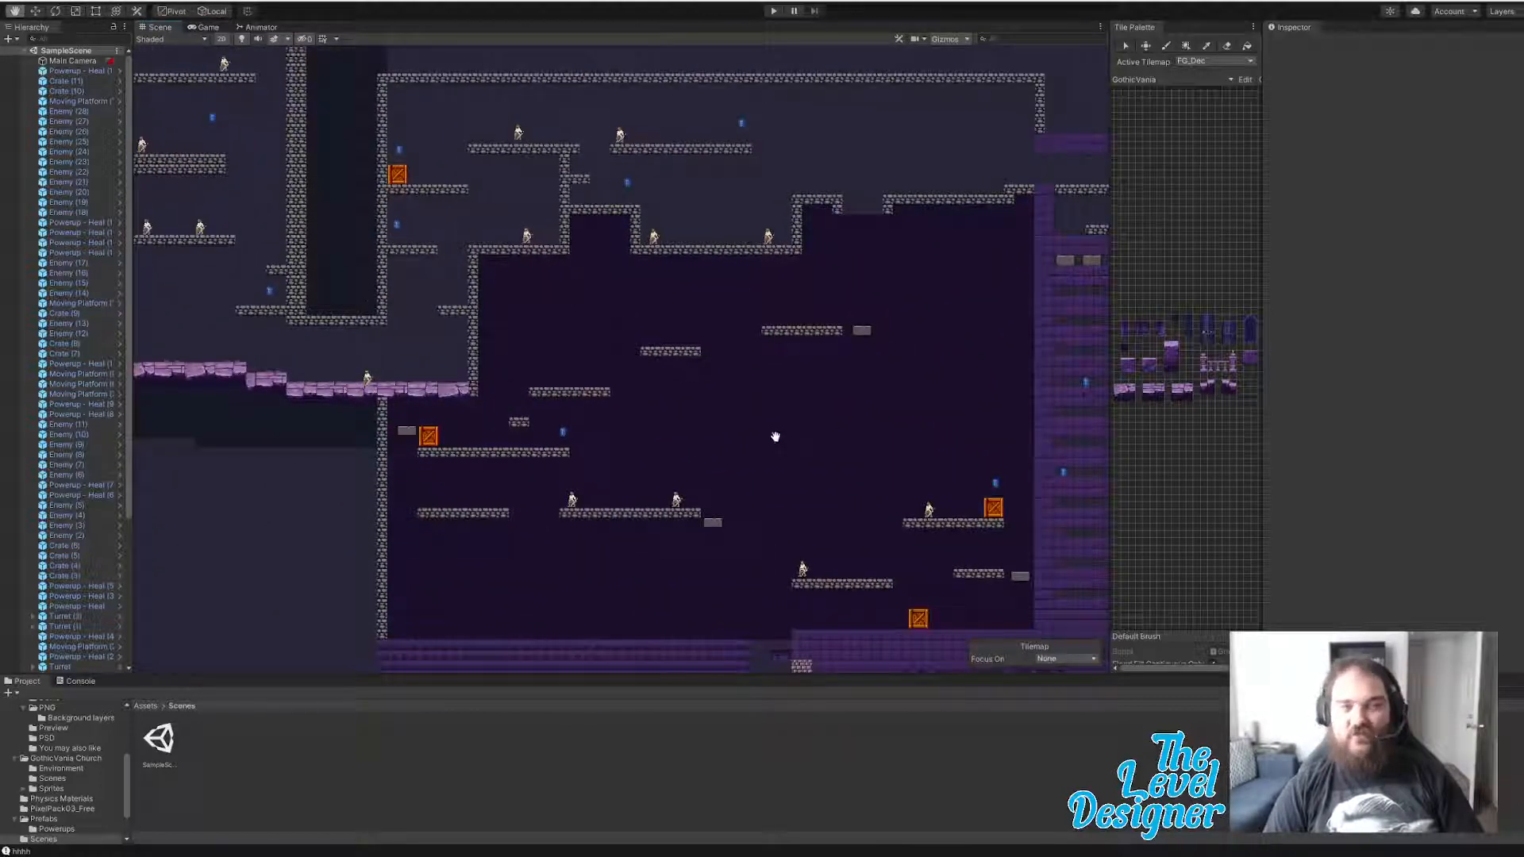
- Examine the stone-platform rooms and purple cavern, then the yellow-brick gallery and column tower below them
{"action": "middle_click_drag", "start_coordinate": [775, 436], "coordinate": [766, 540]}
{"action": "middle_click_drag", "start_coordinate": [538, 442], "coordinate": [859, 480]}
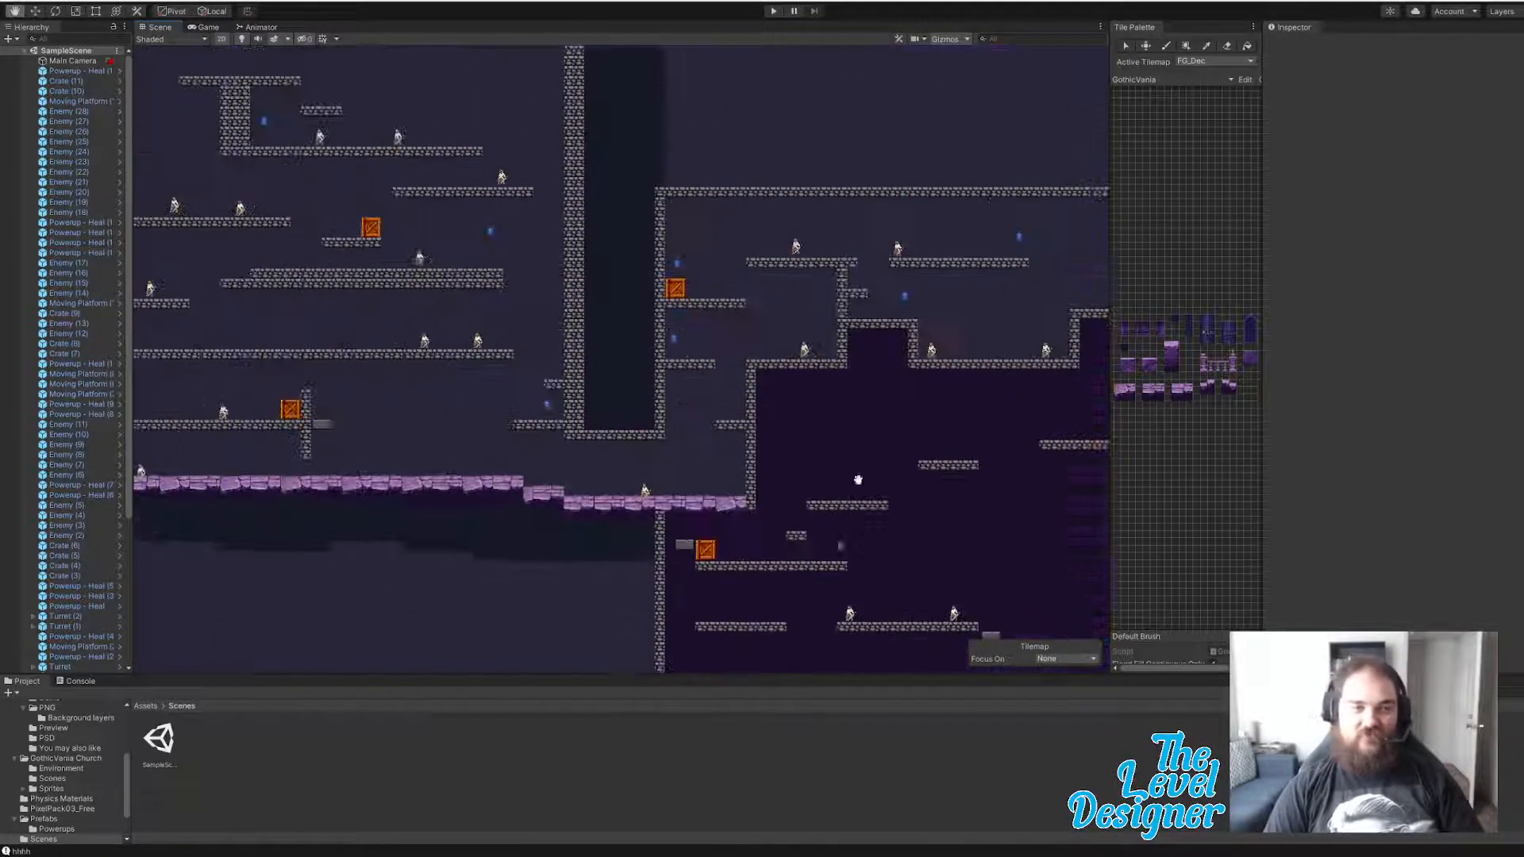
{"action": "middle_click_drag", "start_coordinate": [505, 403], "coordinate": [612, 362]}
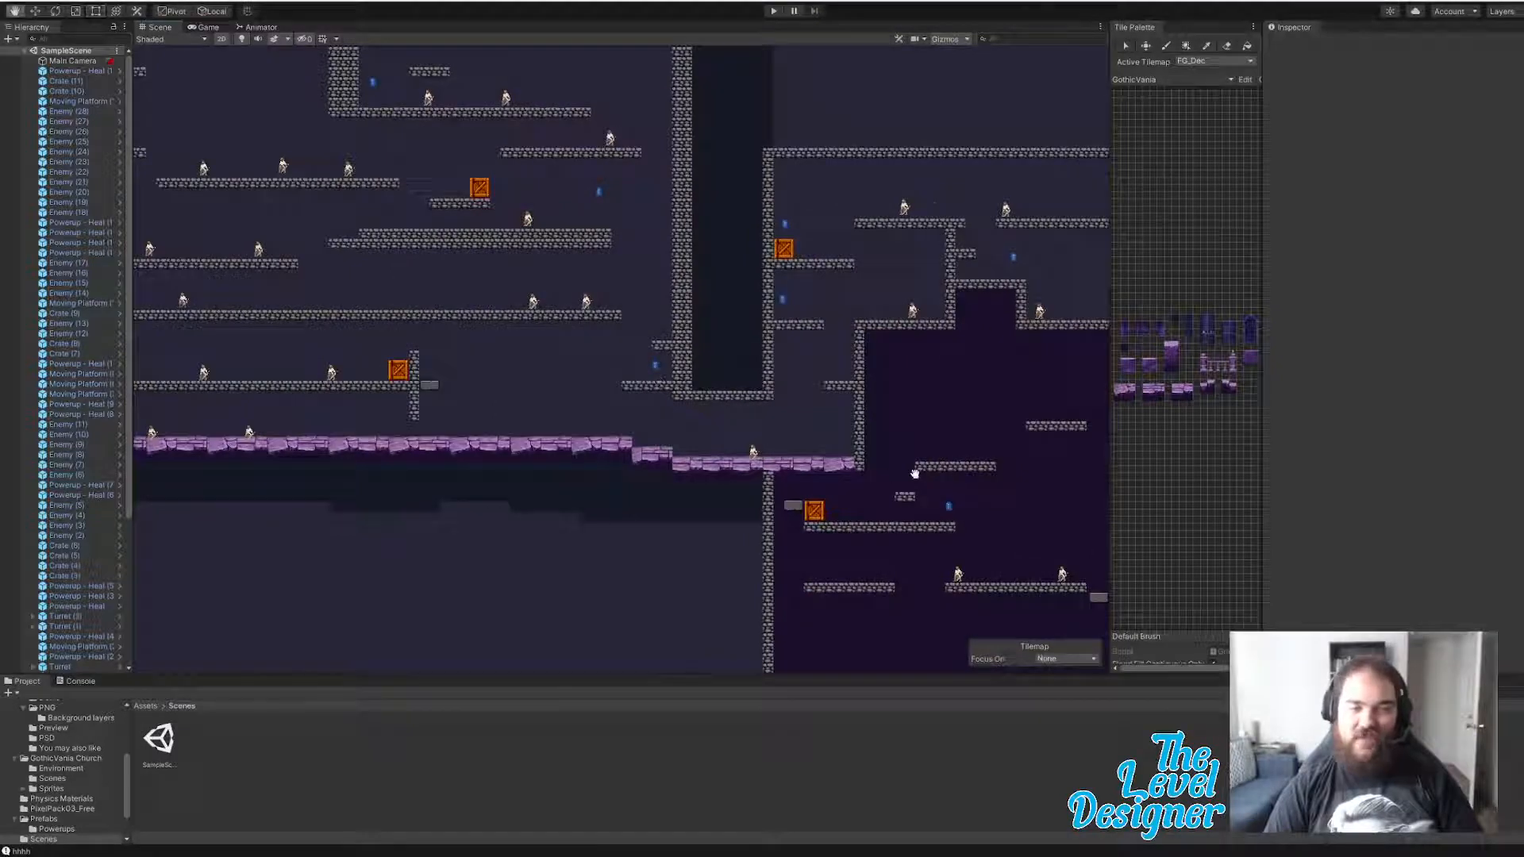
{"action": "middle_click_drag", "start_coordinate": [874, 508], "coordinate": [687, 422]}
{"action": "middle_click_drag", "start_coordinate": [903, 579], "coordinate": [845, 389]}
{"action": "scroll", "coordinate": [844, 390], "scroll_direction": "down", "scroll_amount": 10}
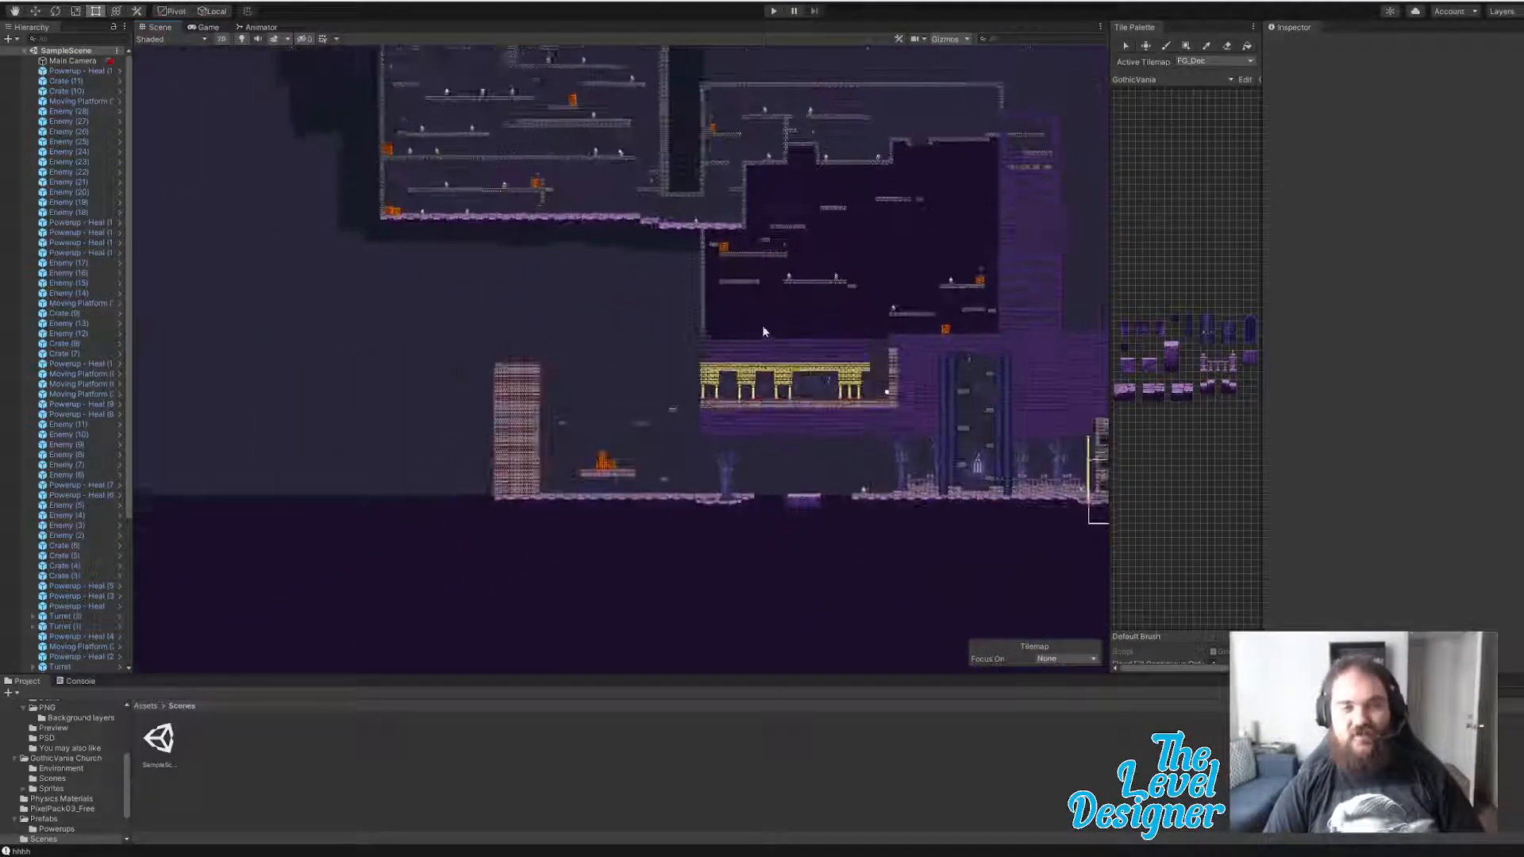
{"action": "middle_click_drag", "start_coordinate": [762, 325], "coordinate": [783, 450]}
{"action": "scroll", "coordinate": [874, 533], "scroll_direction": "up", "scroll_amount": 6}
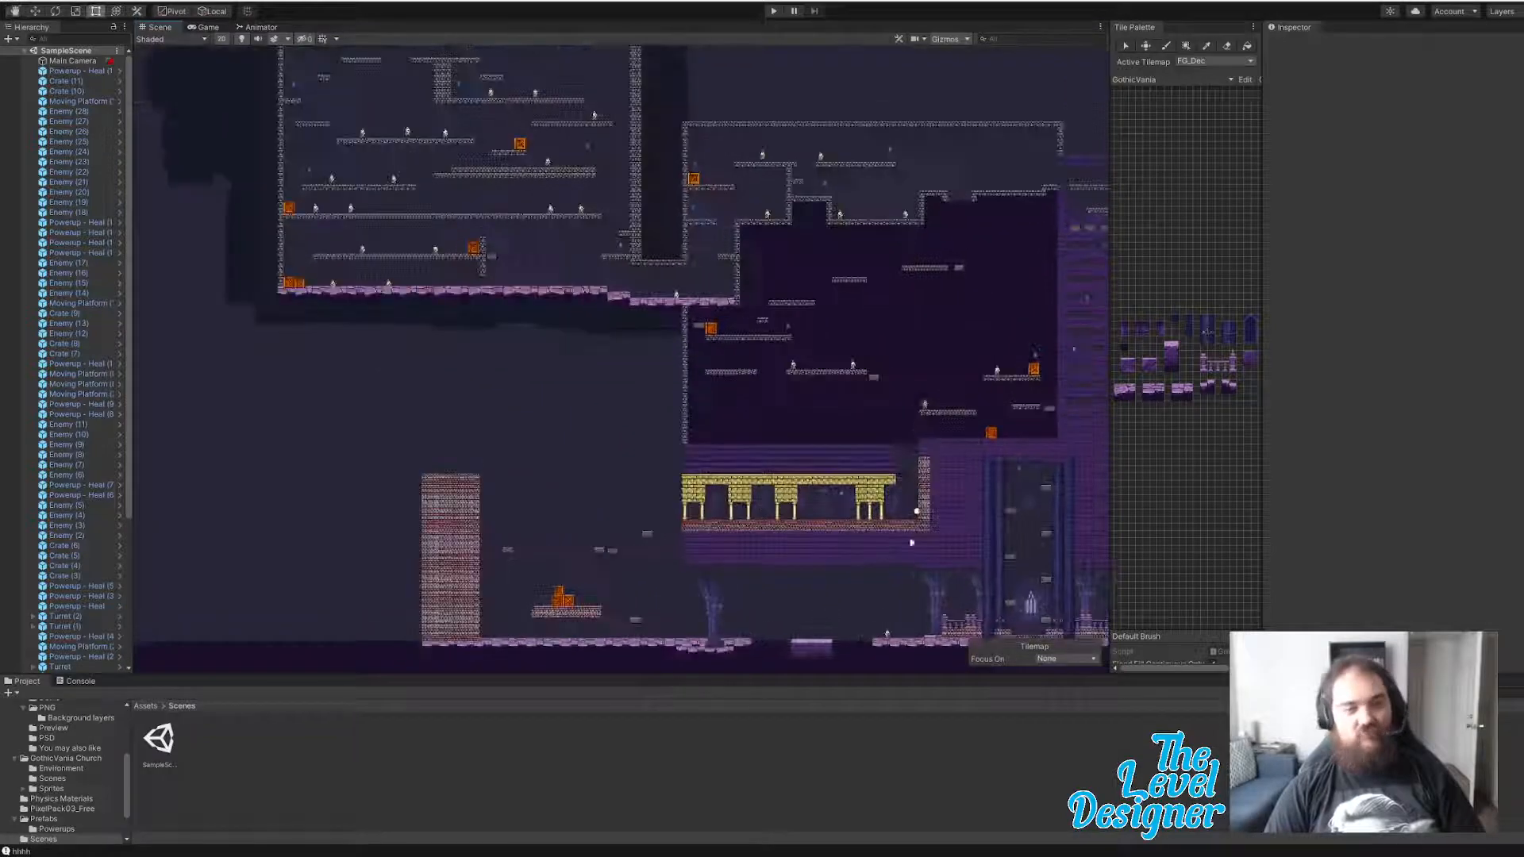
{"action": "middle_click_drag", "start_coordinate": [912, 538], "coordinate": [752, 431]}
{"action": "scroll", "coordinate": [809, 505], "scroll_direction": "up", "scroll_amount": 4}
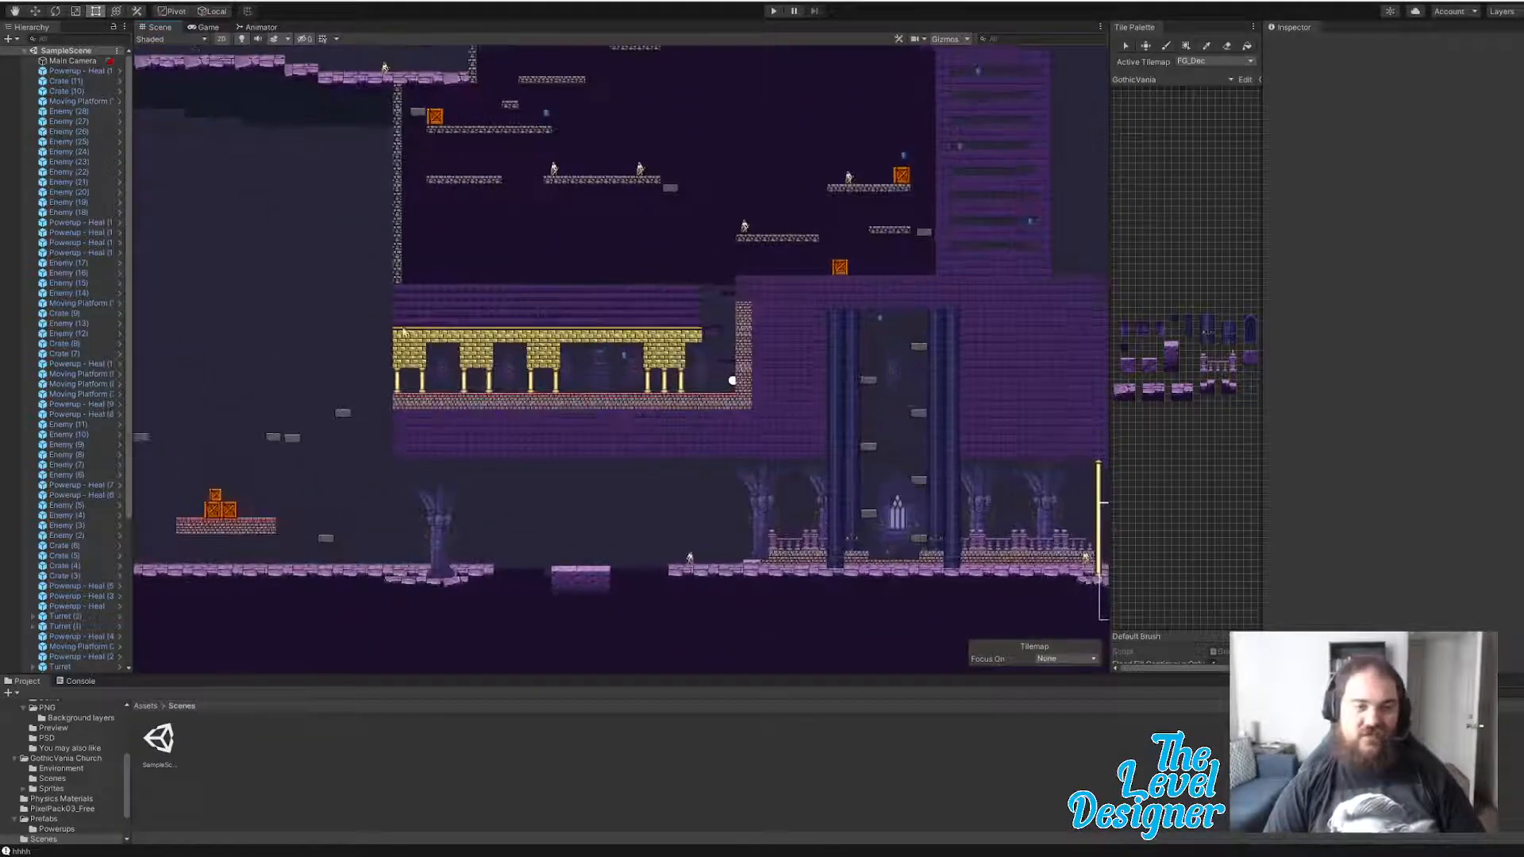
{"action": "scroll", "coordinate": [750, 384], "scroll_direction": "up", "scroll_amount": 1}
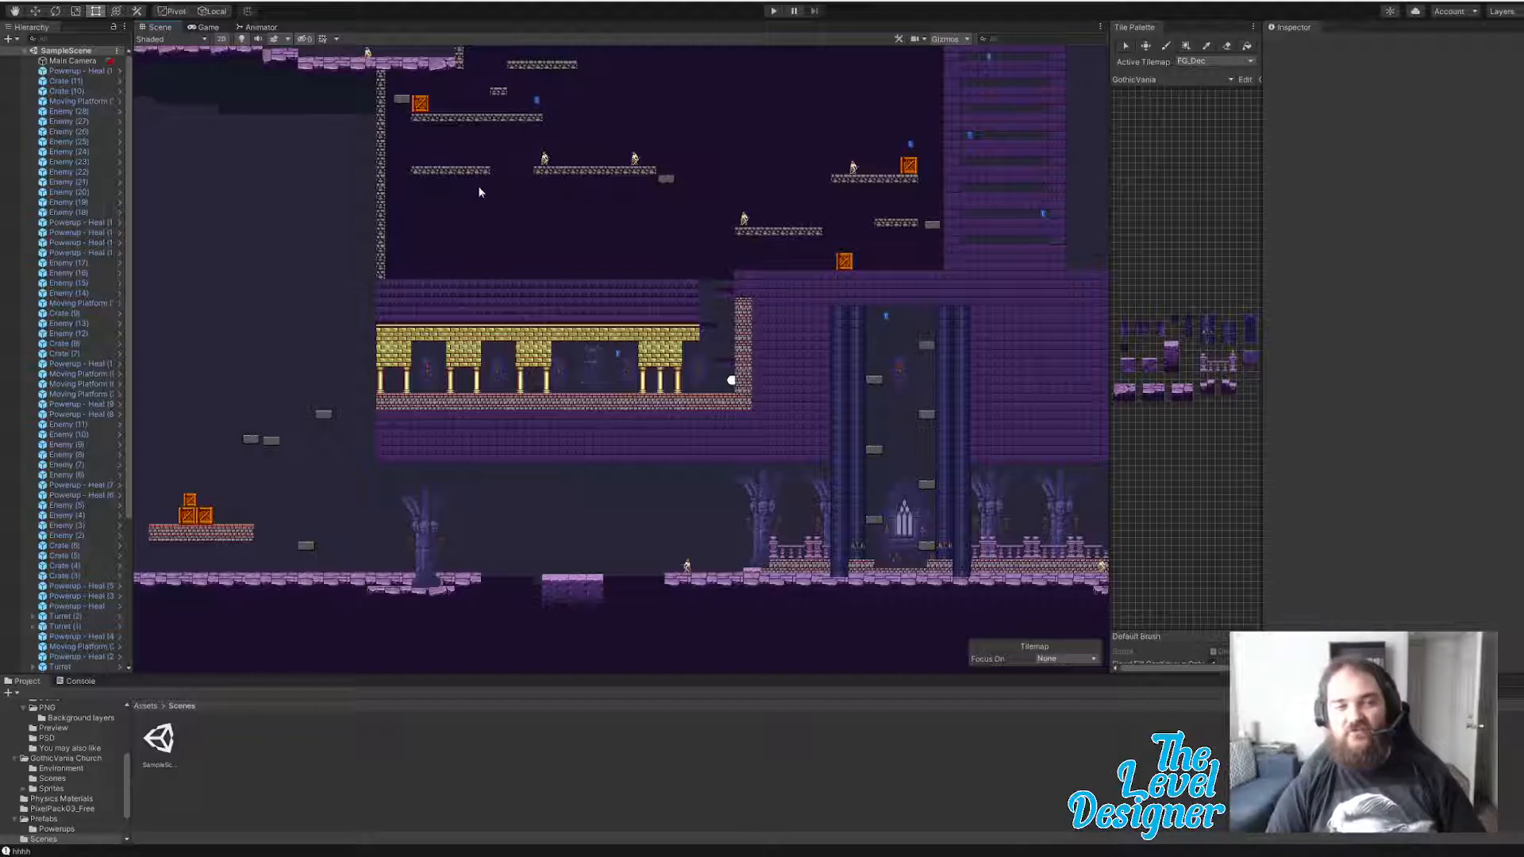
- Examine the large enemy room beneath the forest, the whole level's layout, and the lower gallery with its ground path
{"action": "middle_click_drag", "start_coordinate": [518, 189], "coordinate": [897, 466]}
{"action": "middle_click_drag", "start_coordinate": [572, 269], "coordinate": [913, 609]}
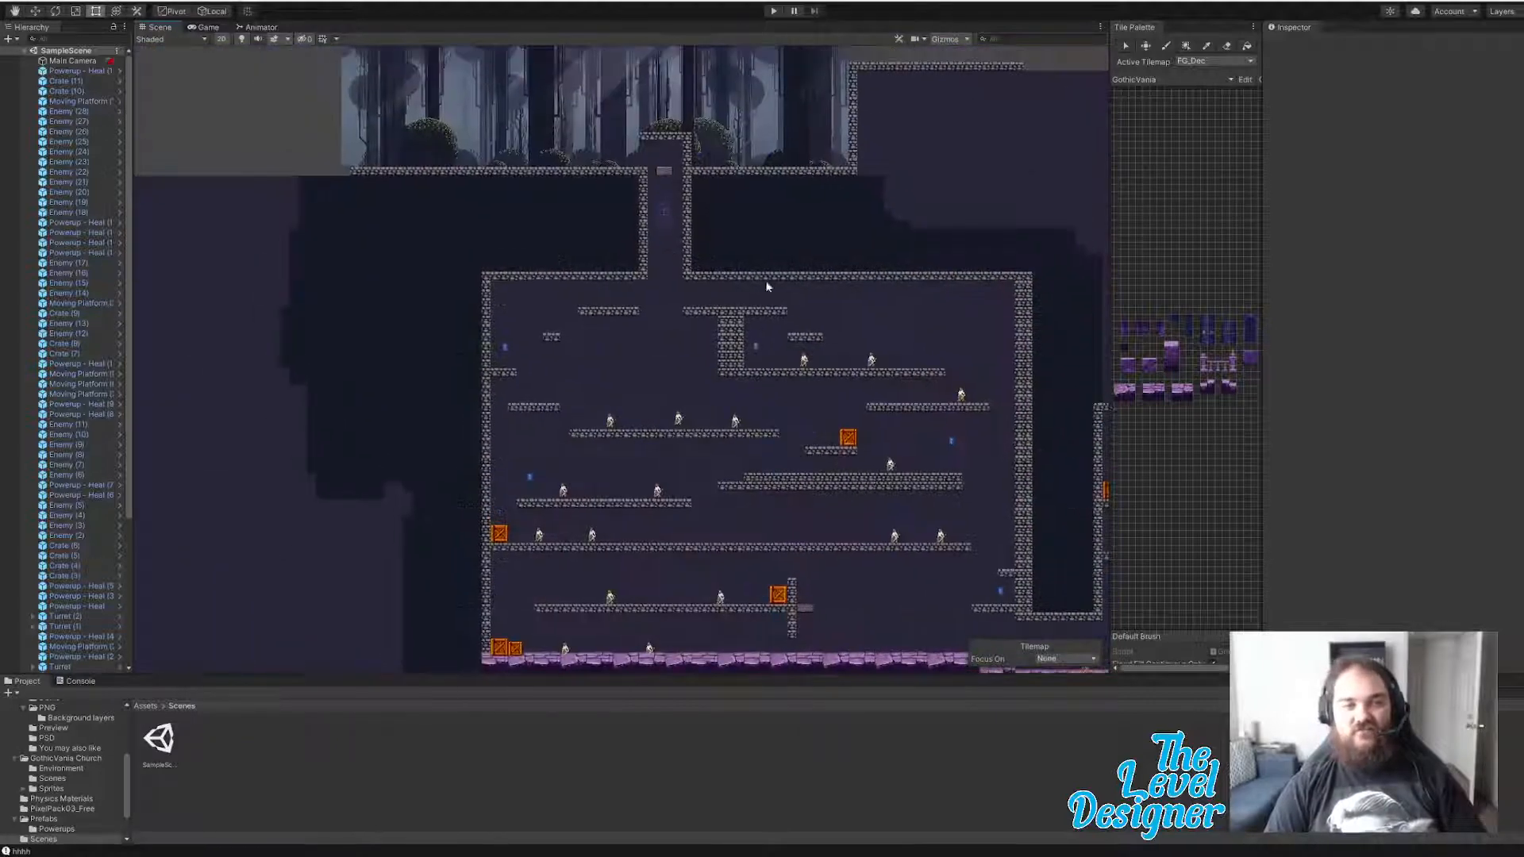
{"action": "middle_click_drag", "start_coordinate": [767, 286], "coordinate": [756, 405]}
{"action": "scroll", "coordinate": [577, 332], "scroll_direction": "down", "scroll_amount": 8}
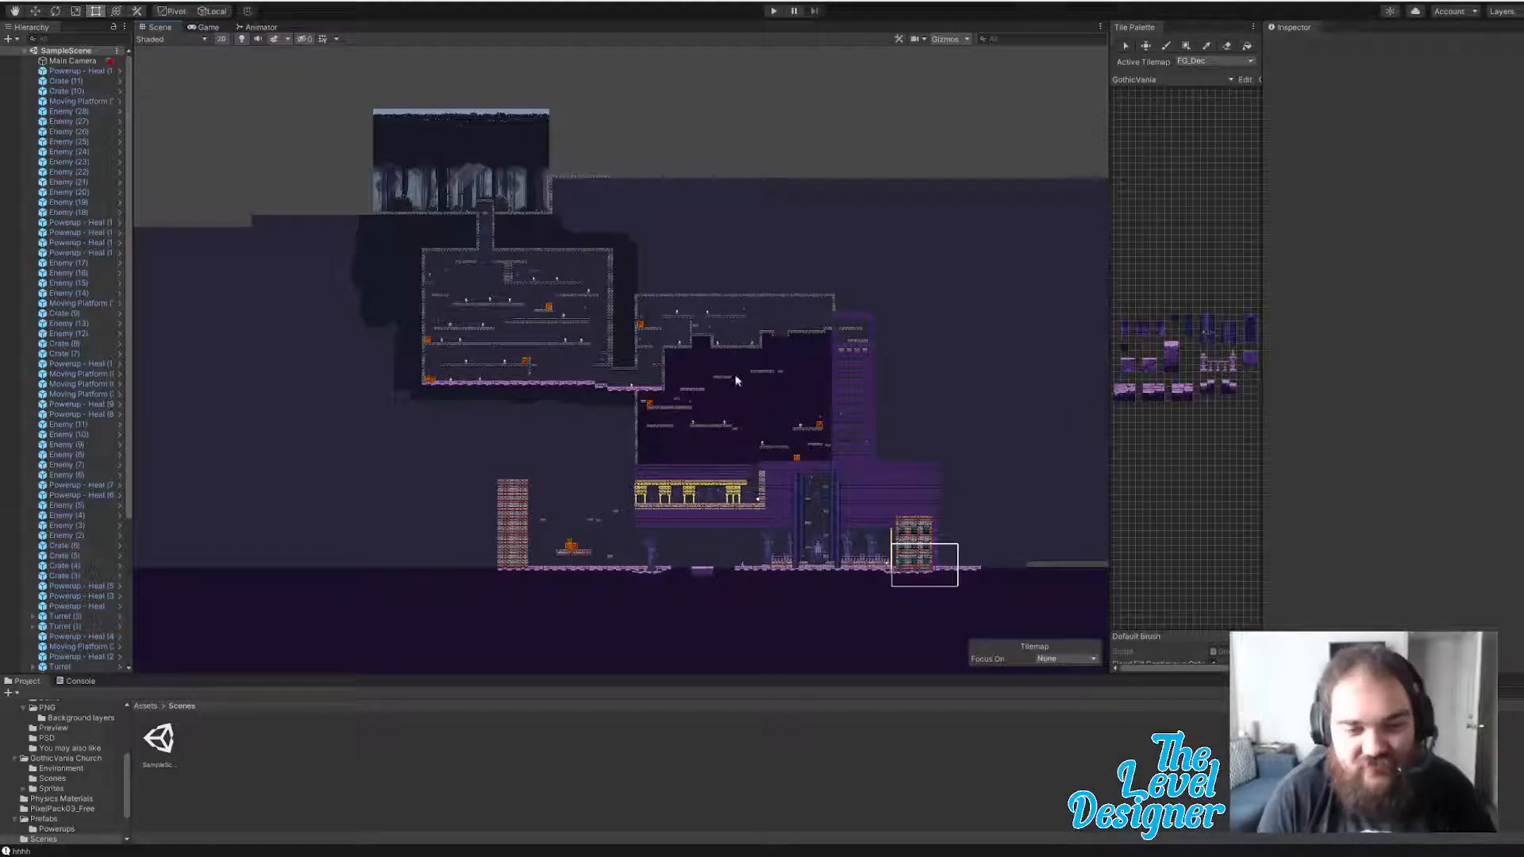
{"action": "scroll", "coordinate": [842, 524], "scroll_direction": "up", "scroll_amount": 8}
{"action": "middle_click_drag", "start_coordinate": [632, 529], "coordinate": [974, 613]}
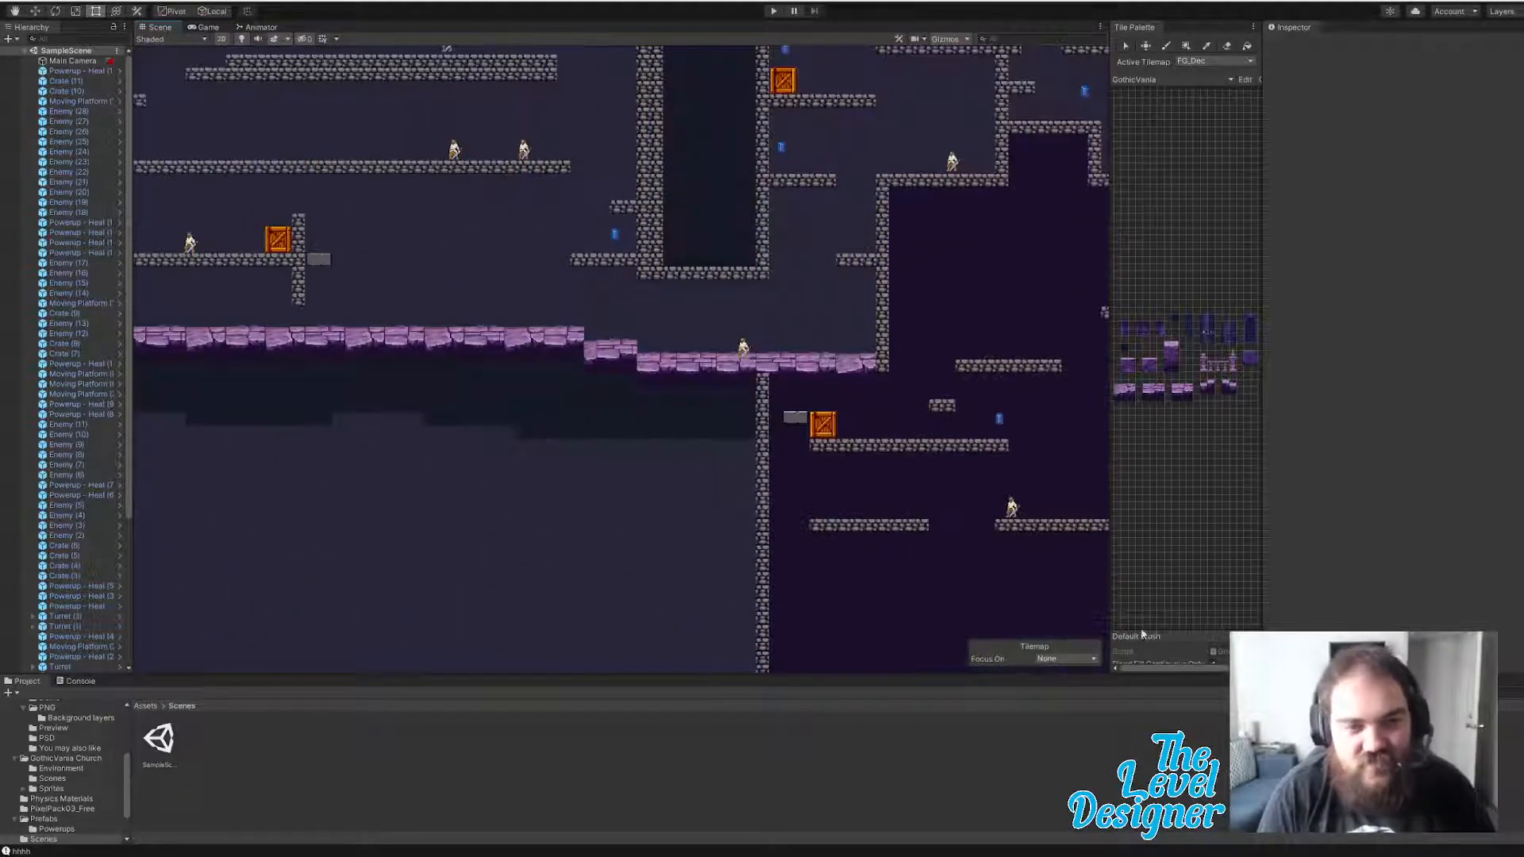
{"action": "middle_click_drag", "start_coordinate": [860, 565], "coordinate": [737, 440]}
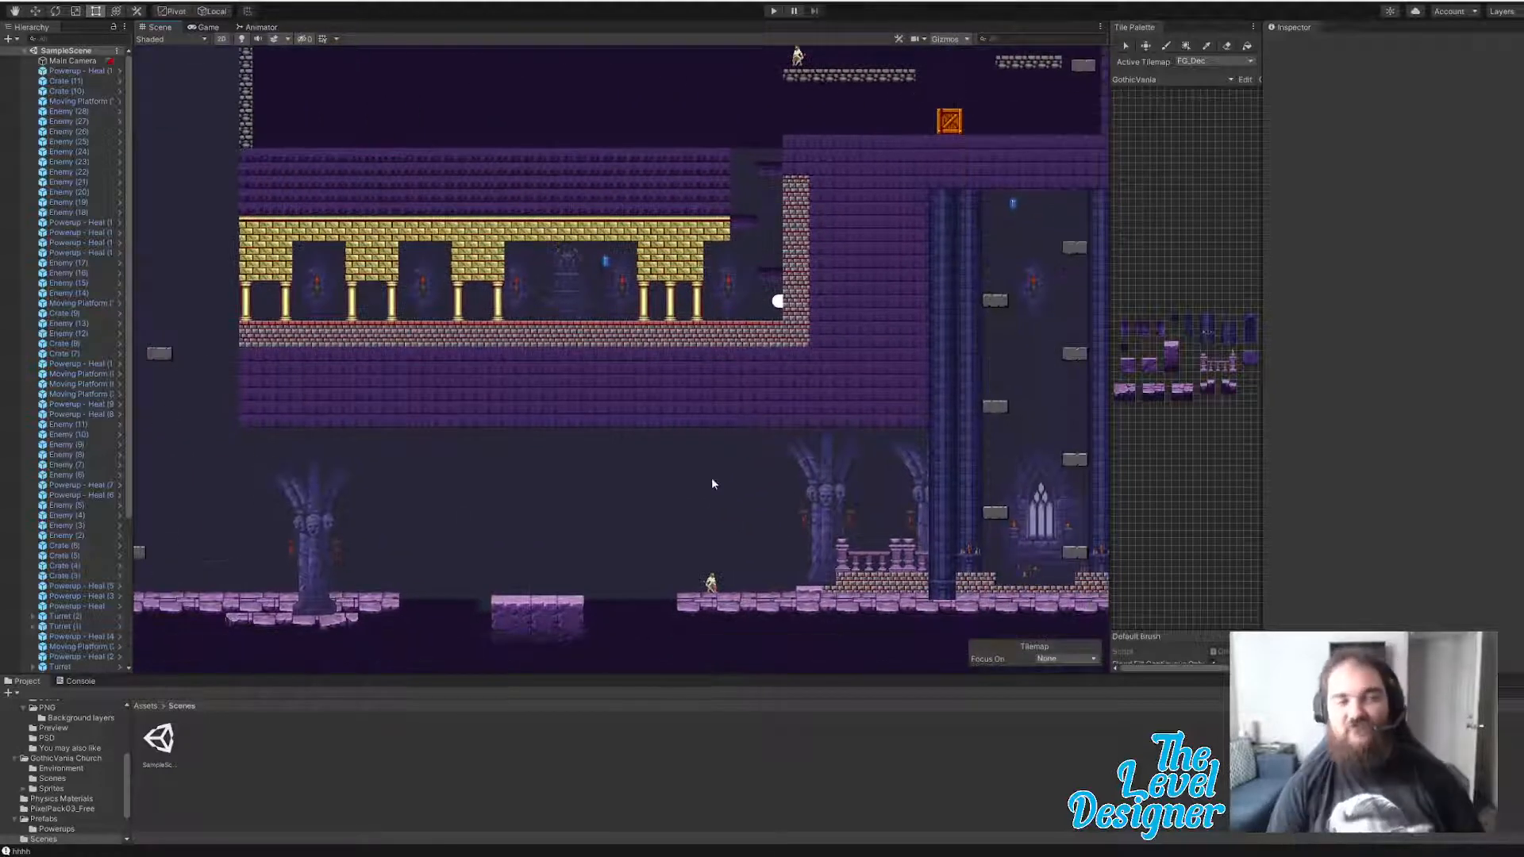